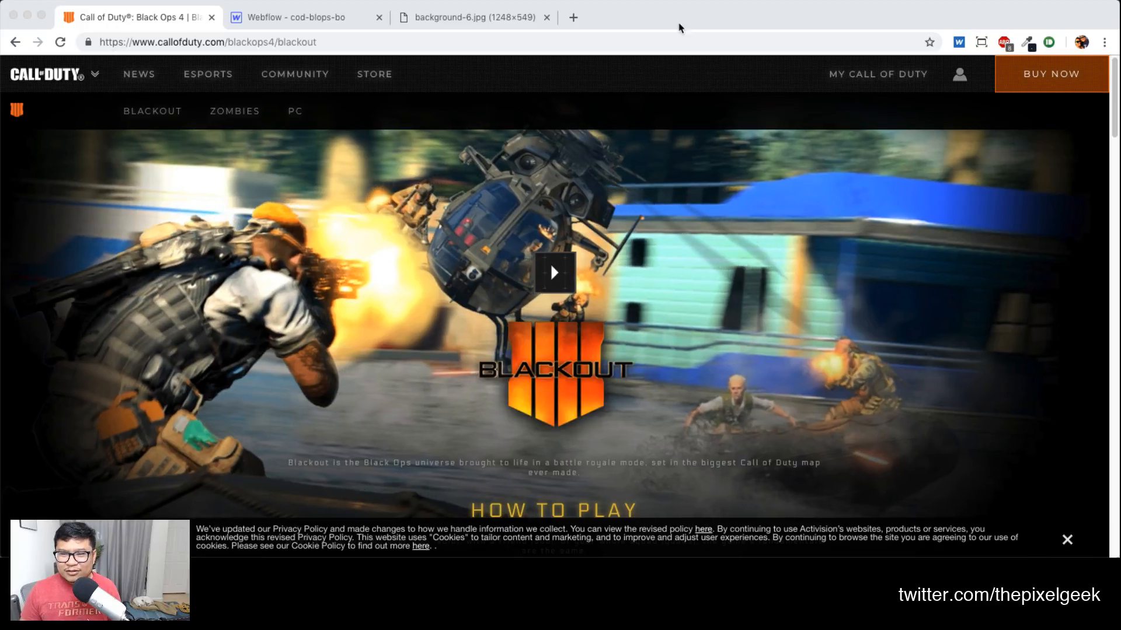
# Search the web for "assassin's creed" in a new browser tab and open the official Assassin's Creed Odyssey site
pyautogui.click(574, 19)
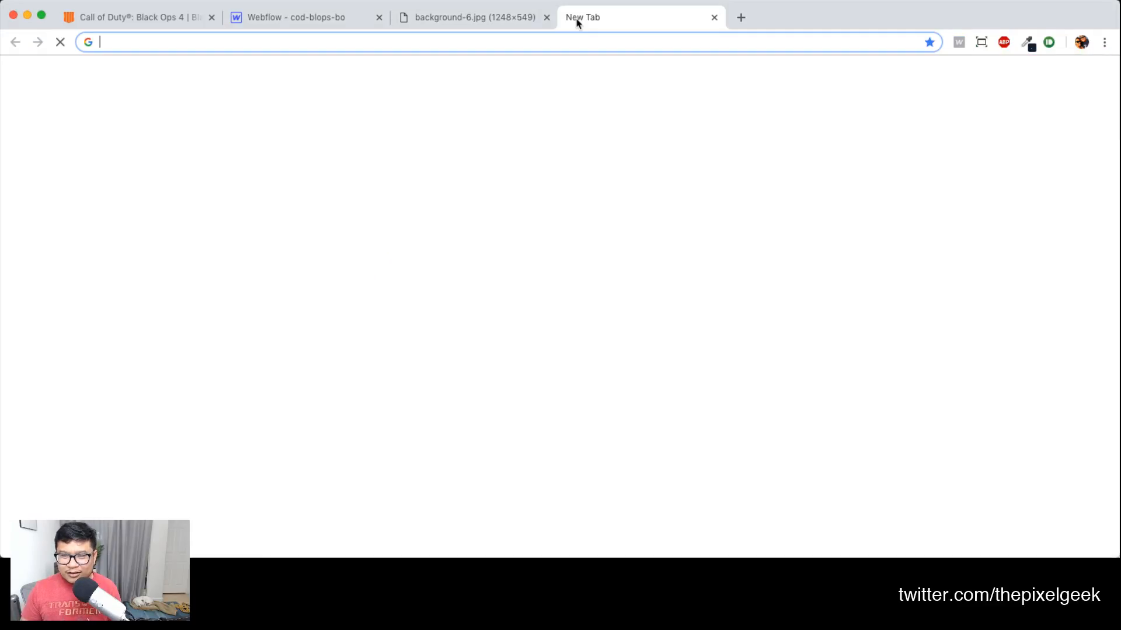
pyautogui.write('assassuibn')
pyautogui.press('Down')
pyautogui.press('Return')
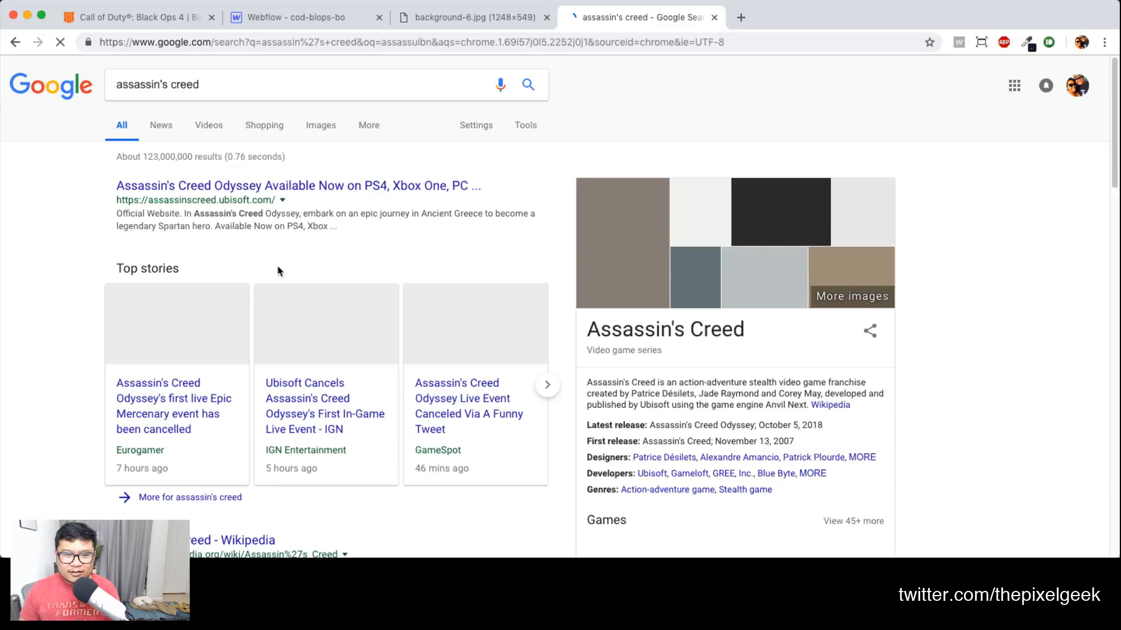
pyautogui.click(283, 188)
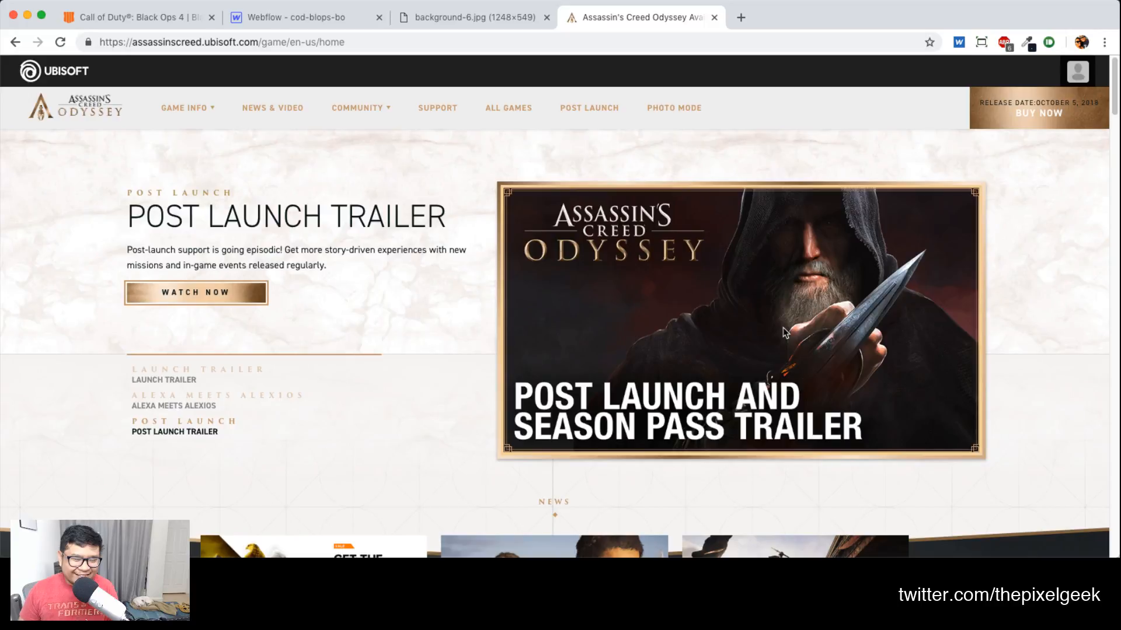
# Review the trailer banner on the home page and page through the news carousel to its last set of cards
pyautogui.scroll(-3, 559, 305)
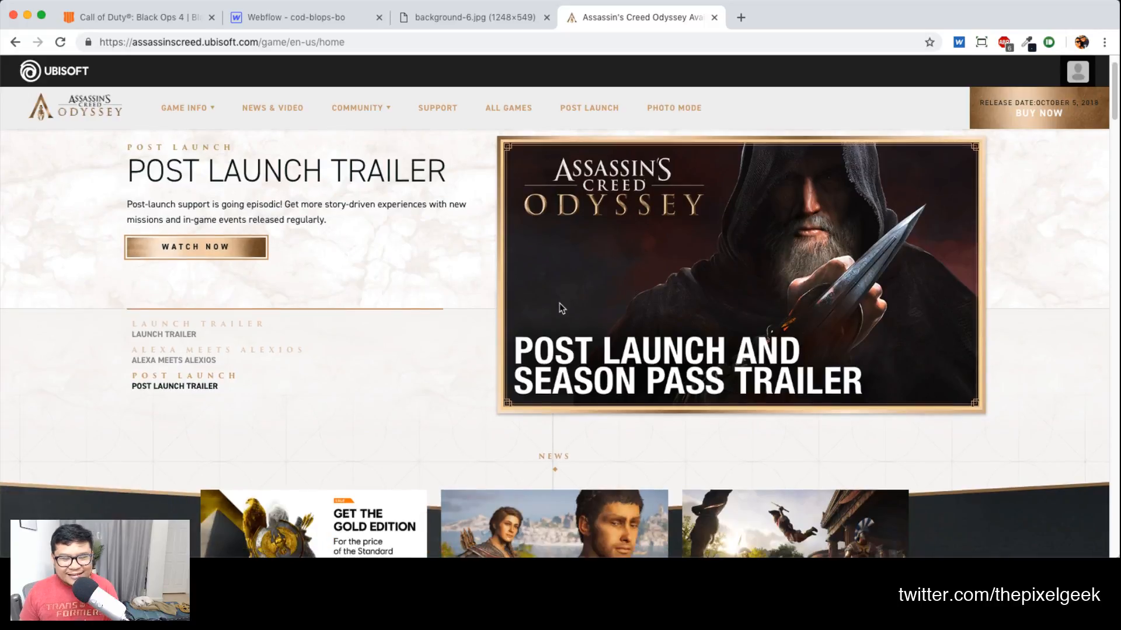
pyautogui.scroll(-4, 559, 304)
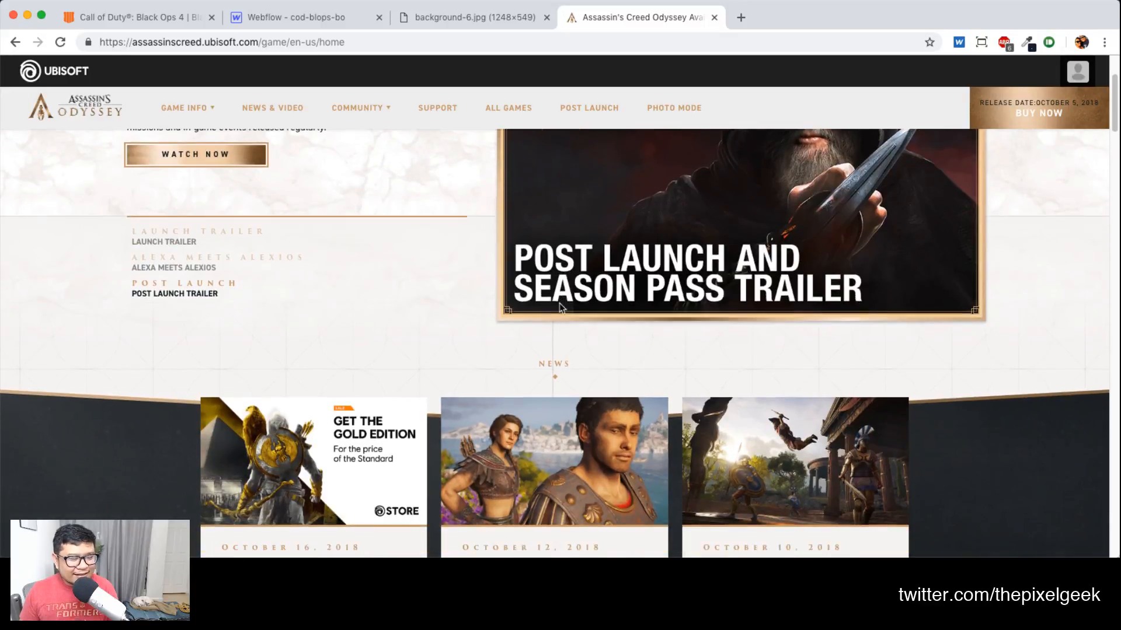
pyautogui.scroll(7, 558, 302)
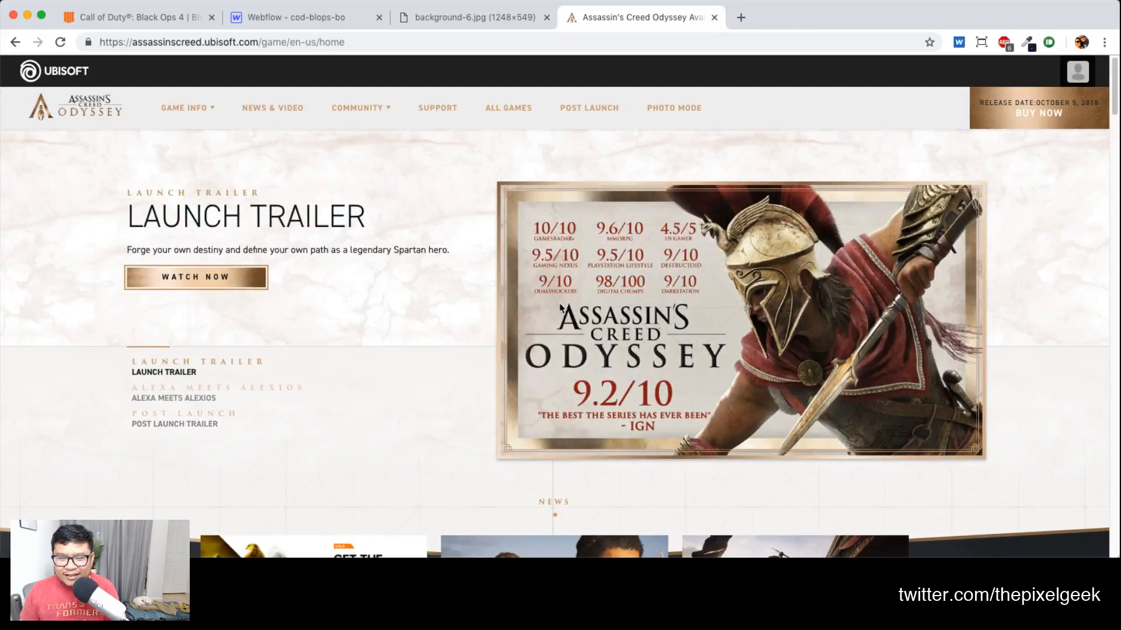
pyautogui.scroll(-11, 559, 305)
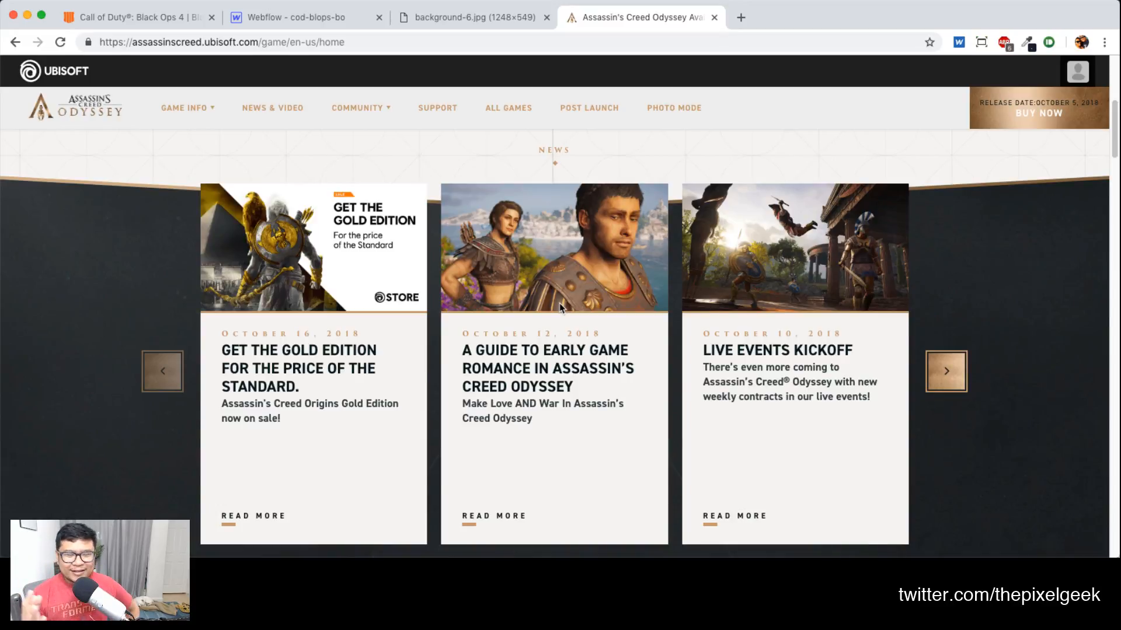
pyautogui.scroll(-1, 700, 350)
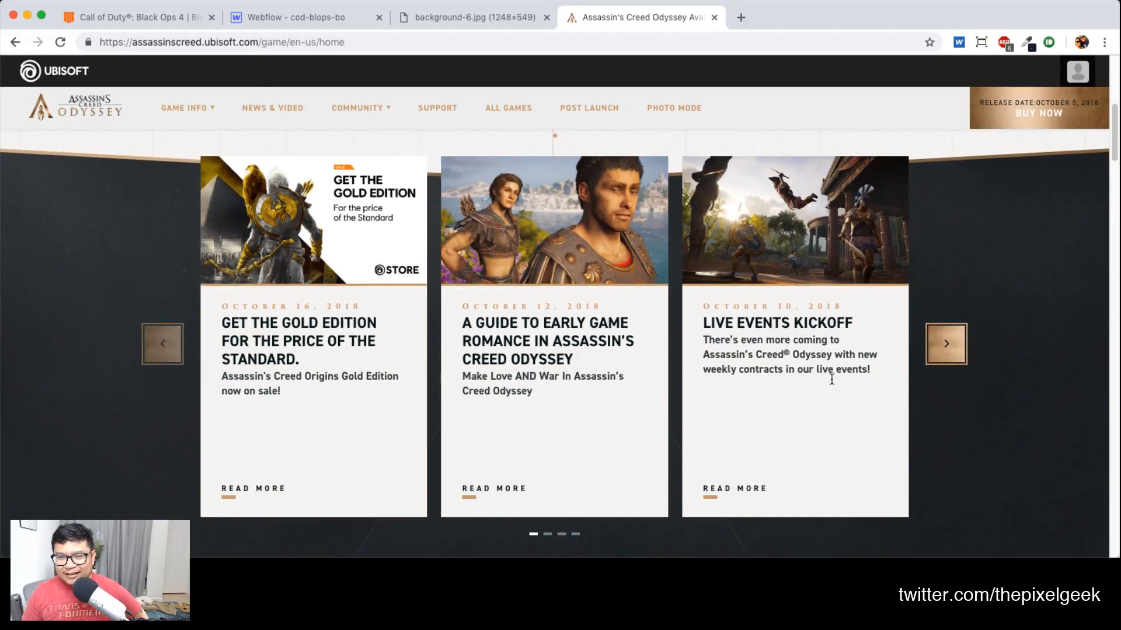
pyautogui.click(948, 343)
pyautogui.click(950, 341)
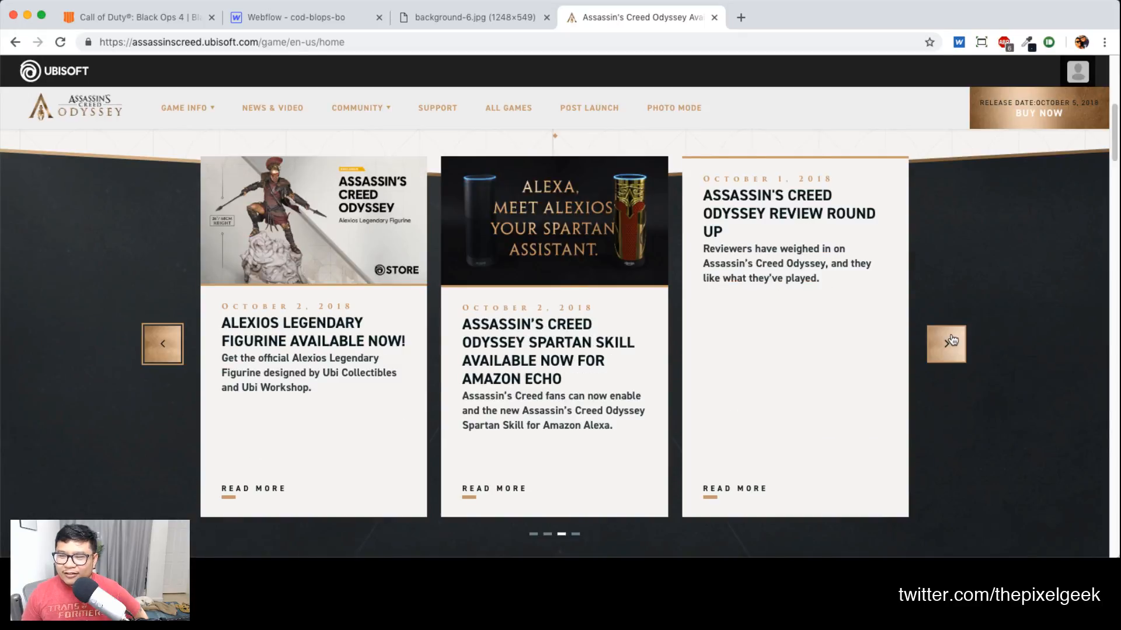
pyautogui.click(946, 342)
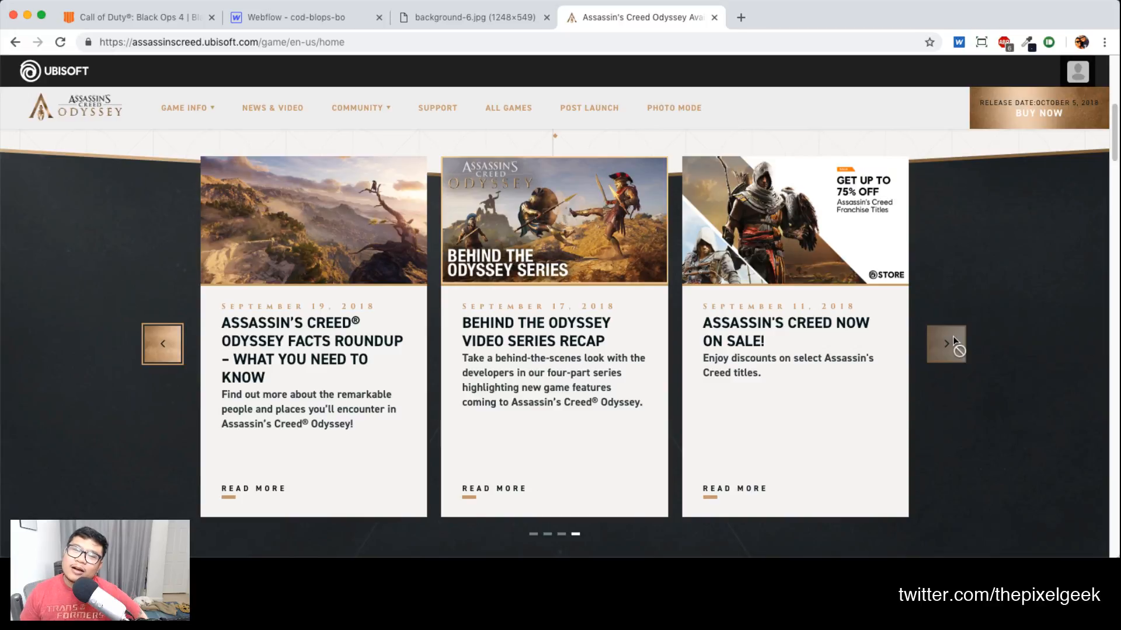
# Examine the layout of the game overview section, the three feature cards and the combat sections
pyautogui.scroll(-3, 985, 313)
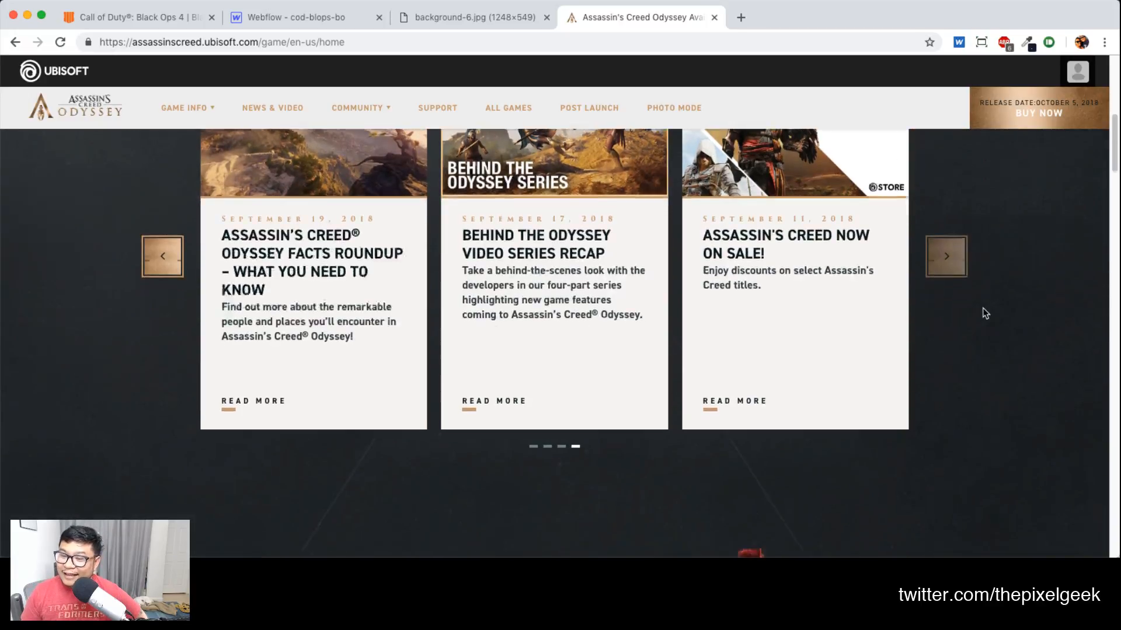
pyautogui.scroll(-5, 986, 313)
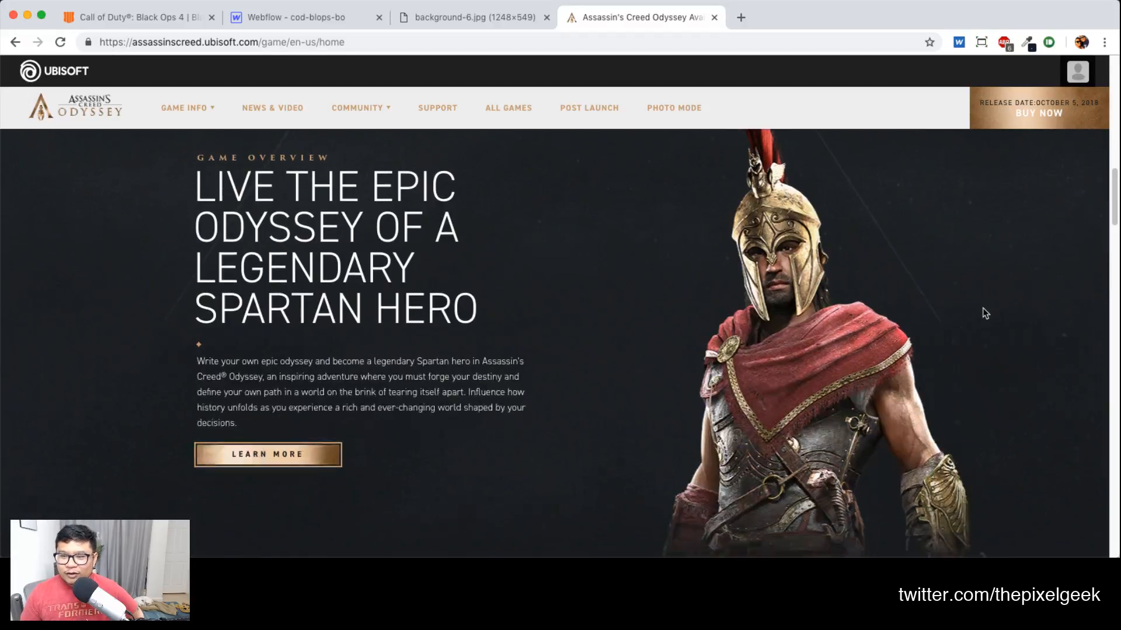
pyautogui.scroll(-3, 945, 363)
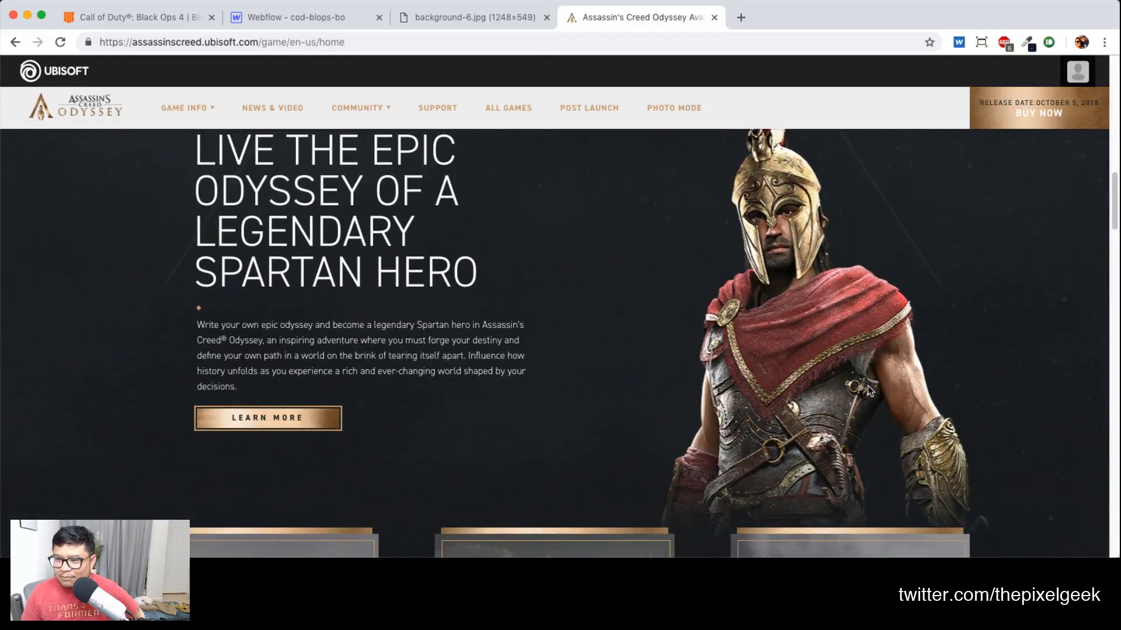
pyautogui.scroll(-5, 869, 390)
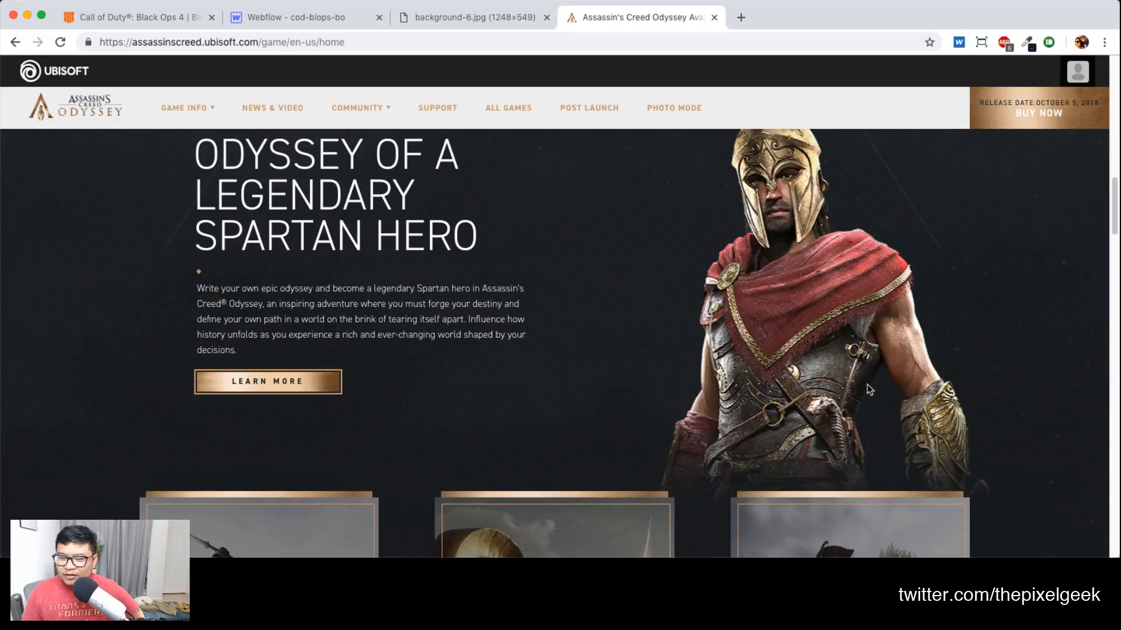
pyautogui.scroll(-8, 868, 388)
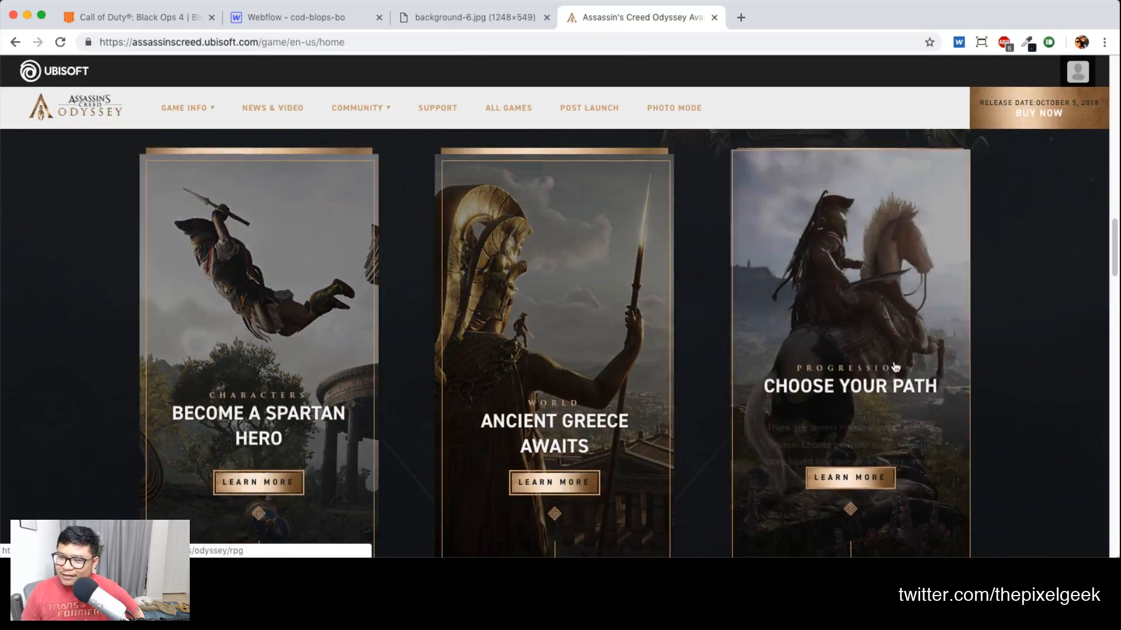
pyautogui.scroll(-7, 980, 355)
pyautogui.scroll(-20, 978, 353)
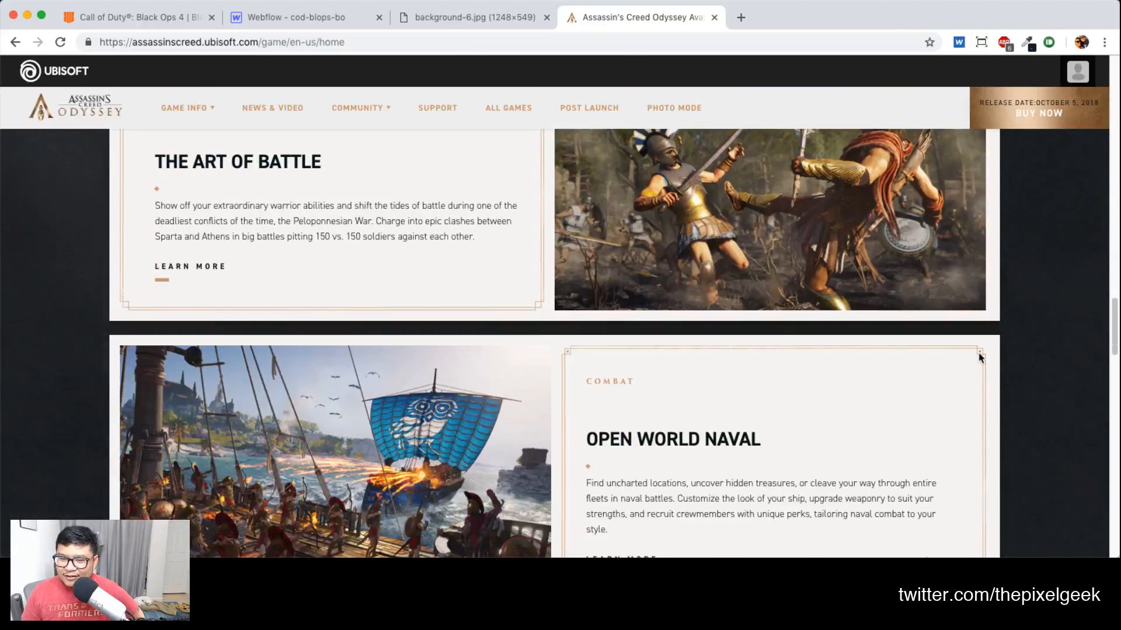
# Examine the design of the Available Now purchase section and the official merchandise collection section
pyautogui.scroll(-3, 978, 355)
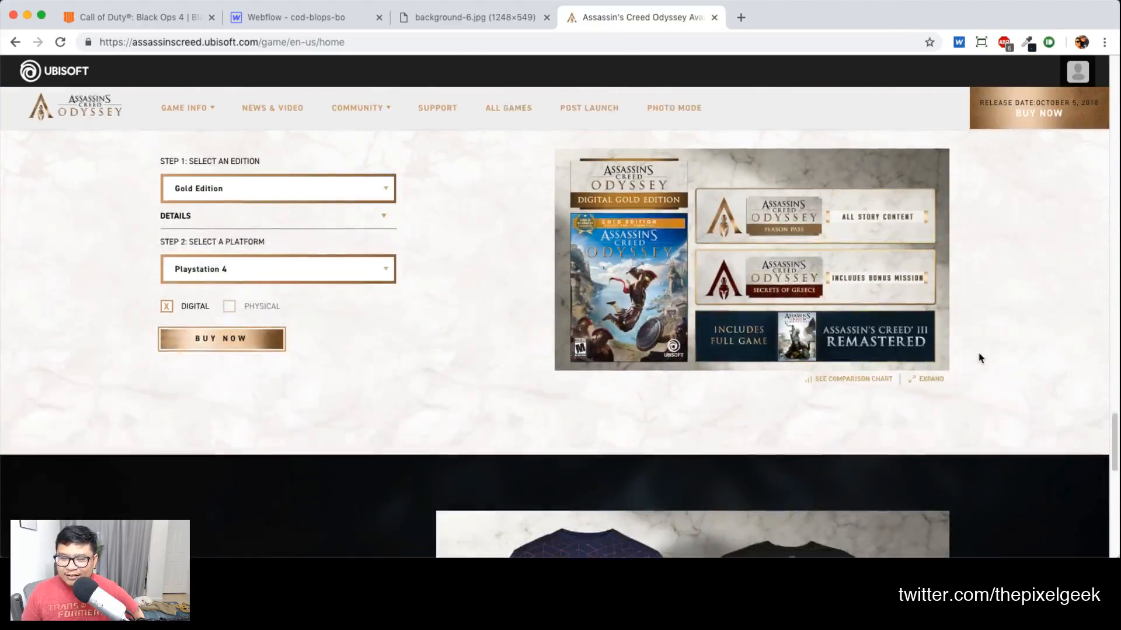
pyautogui.scroll(4, 978, 355)
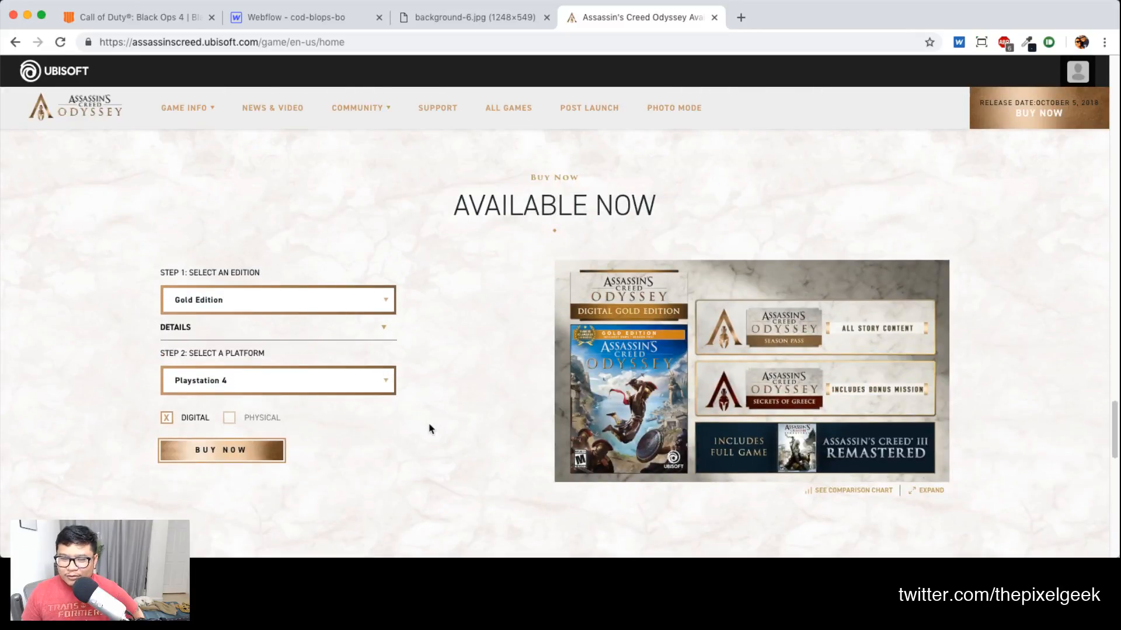
pyautogui.scroll(-2, 385, 478)
pyautogui.scroll(-4, 385, 478)
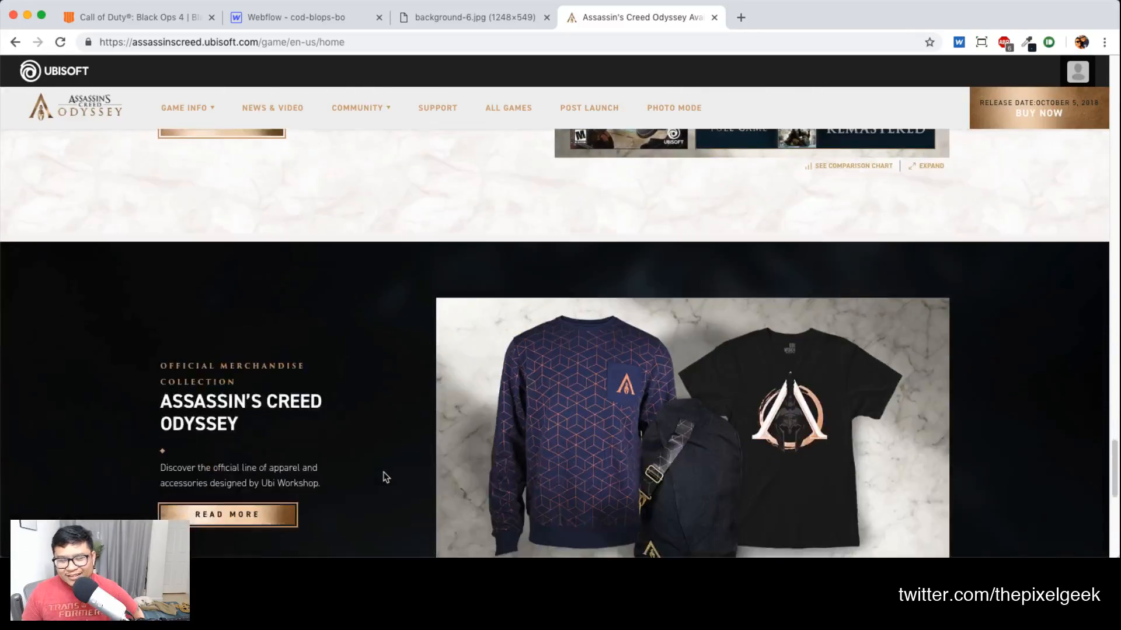
pyautogui.scroll(-4, 385, 478)
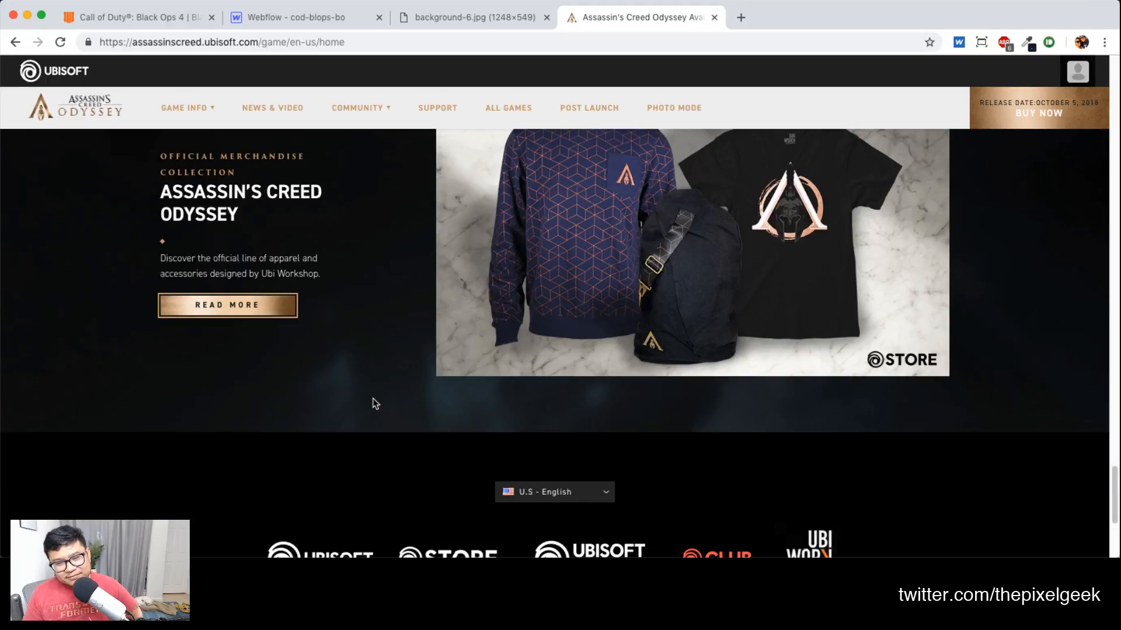
pyautogui.scroll(3, 375, 404)
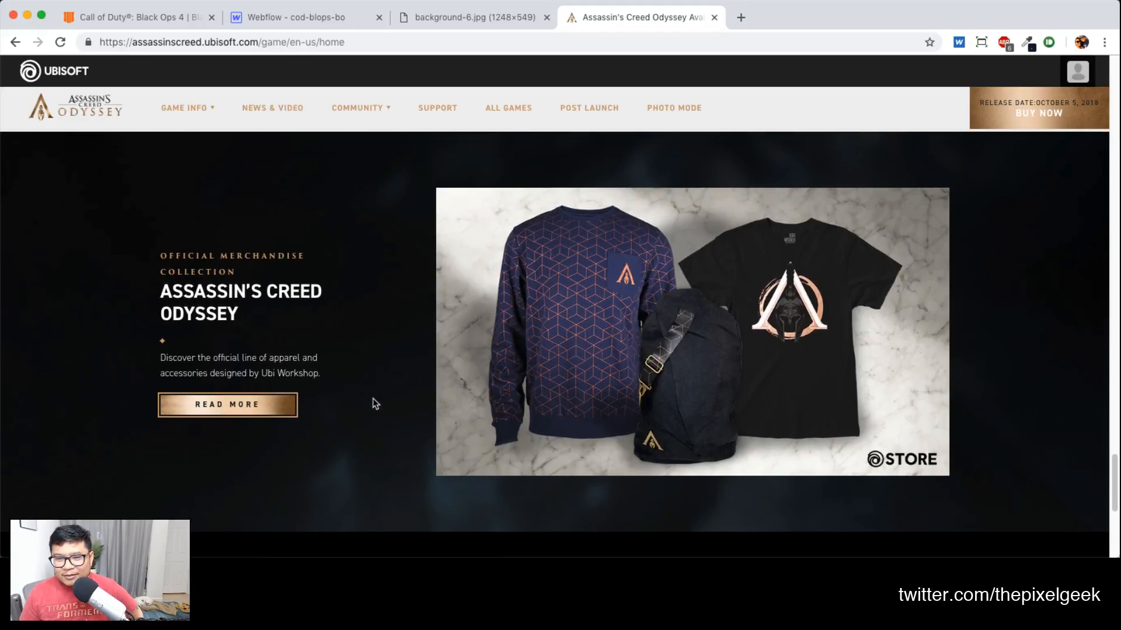
pyautogui.scroll(1, 375, 404)
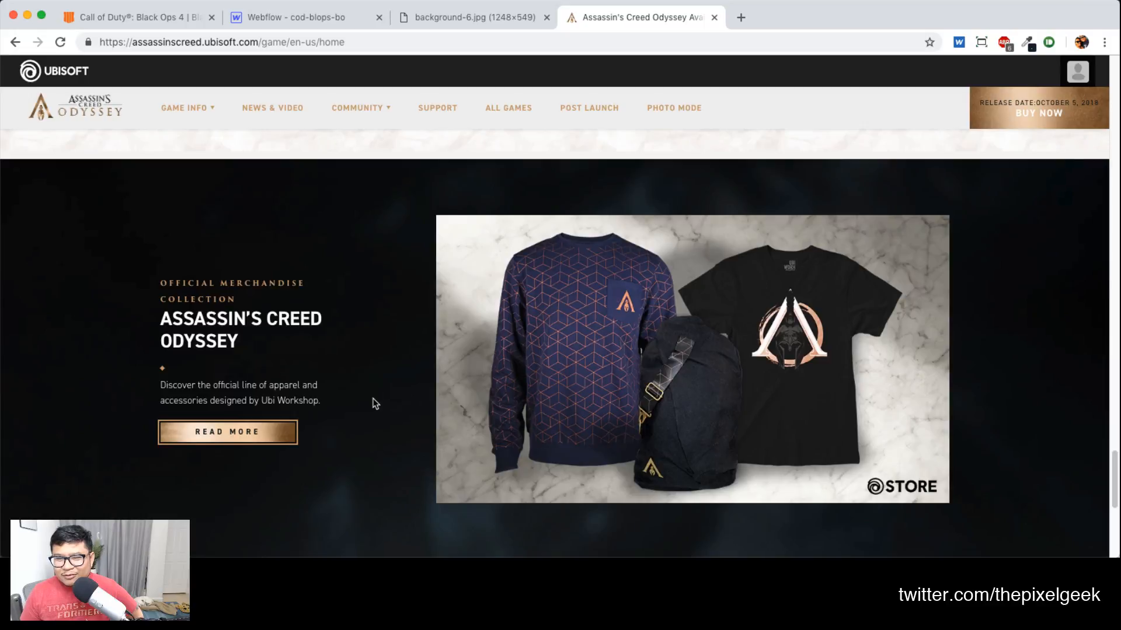
pyautogui.scroll(-1, 375, 403)
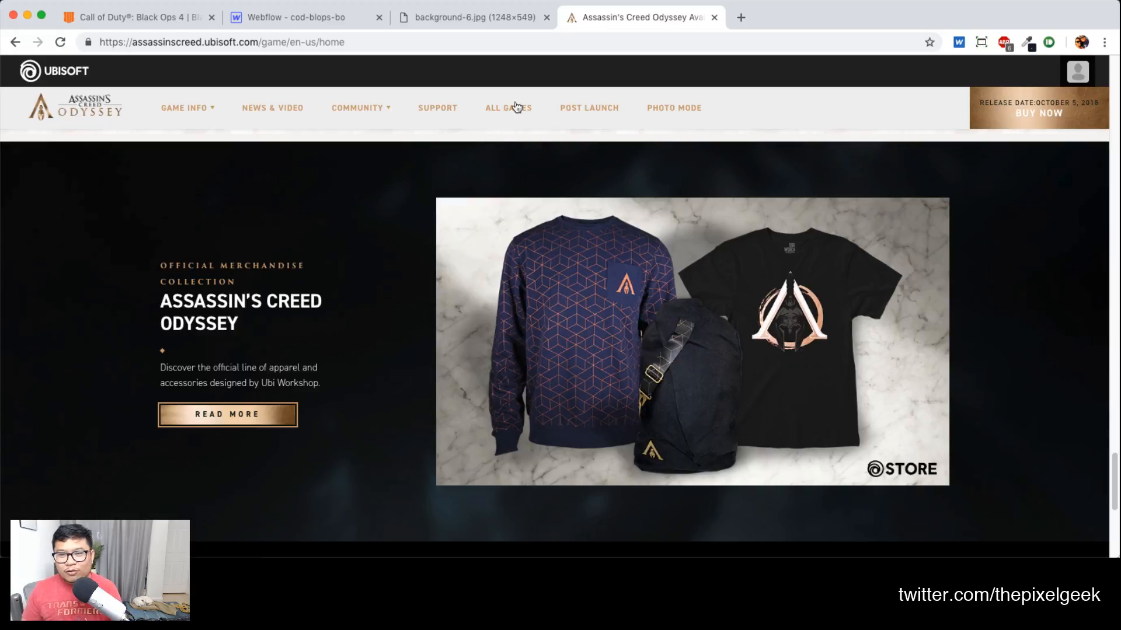
# Search the web for "red dead redemption 2" in the same tab and open the Rockstar Games result
pyautogui.click(515, 45)
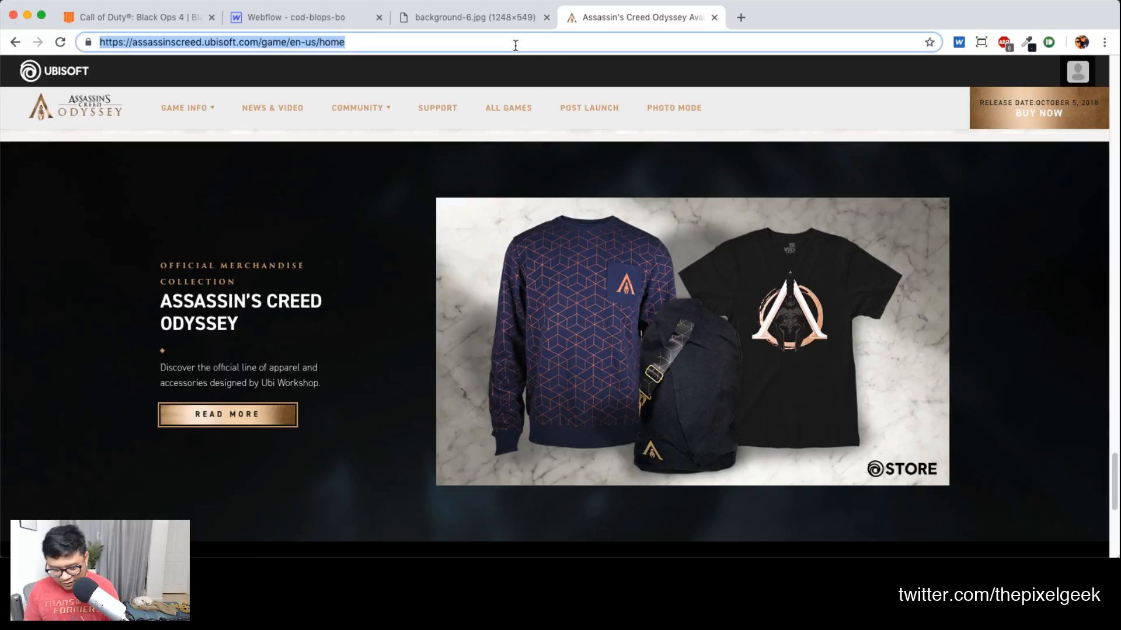
pyautogui.write('red dead redemption 2')
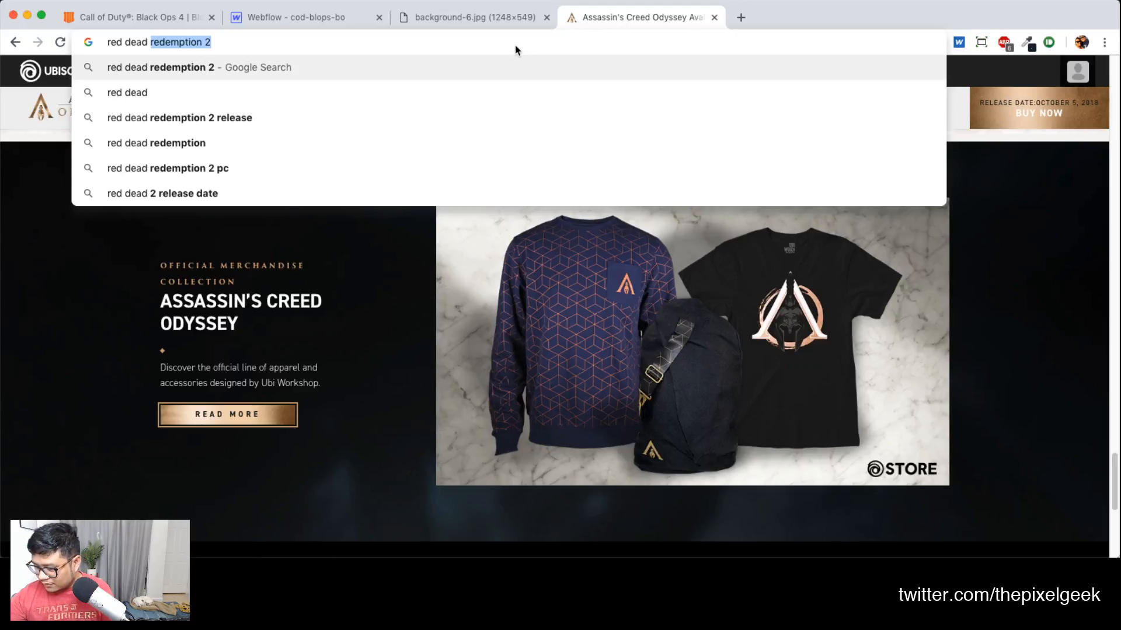
pyautogui.press('Return')
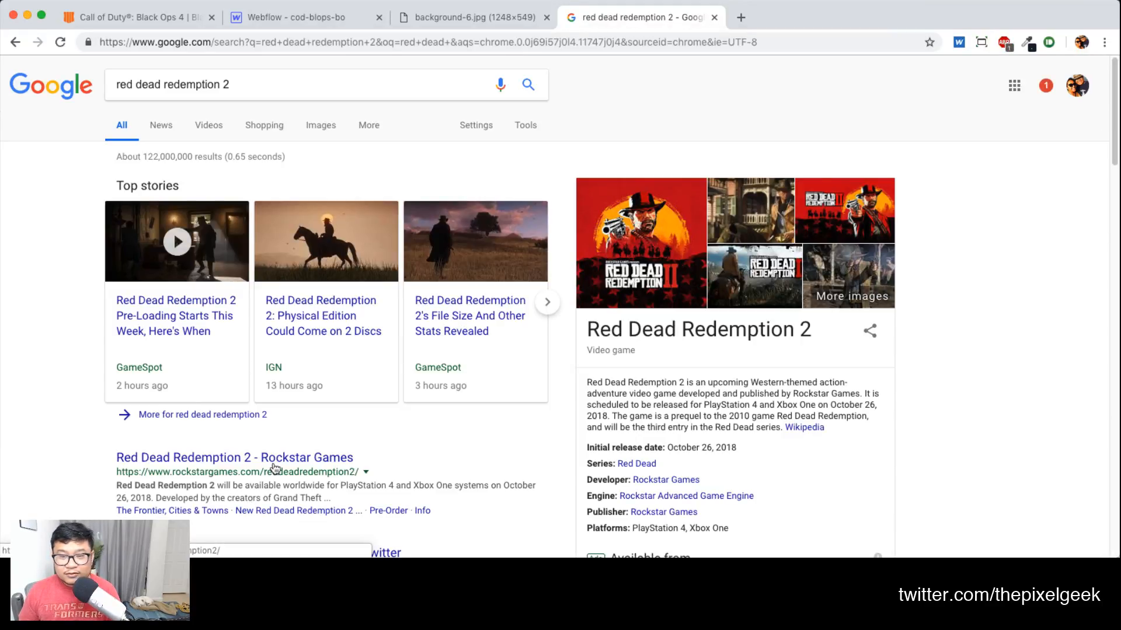
pyautogui.click(301, 458)
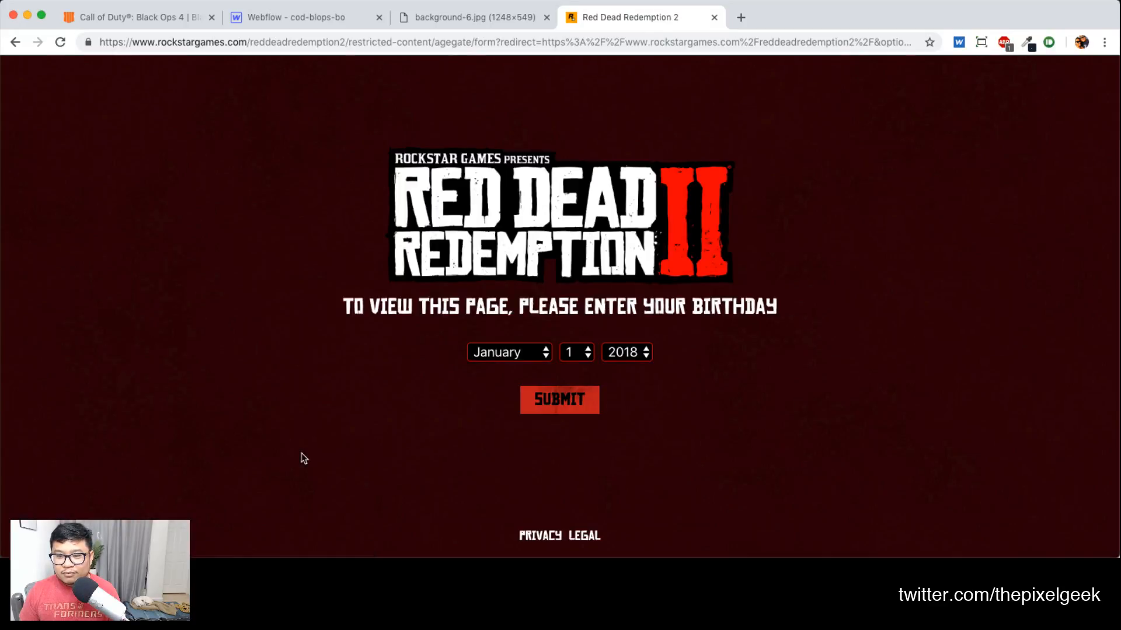
# Choose a birth year in the age verification form and submit it to enter the Red Dead Redemption 2 site
pyautogui.click(626, 352)
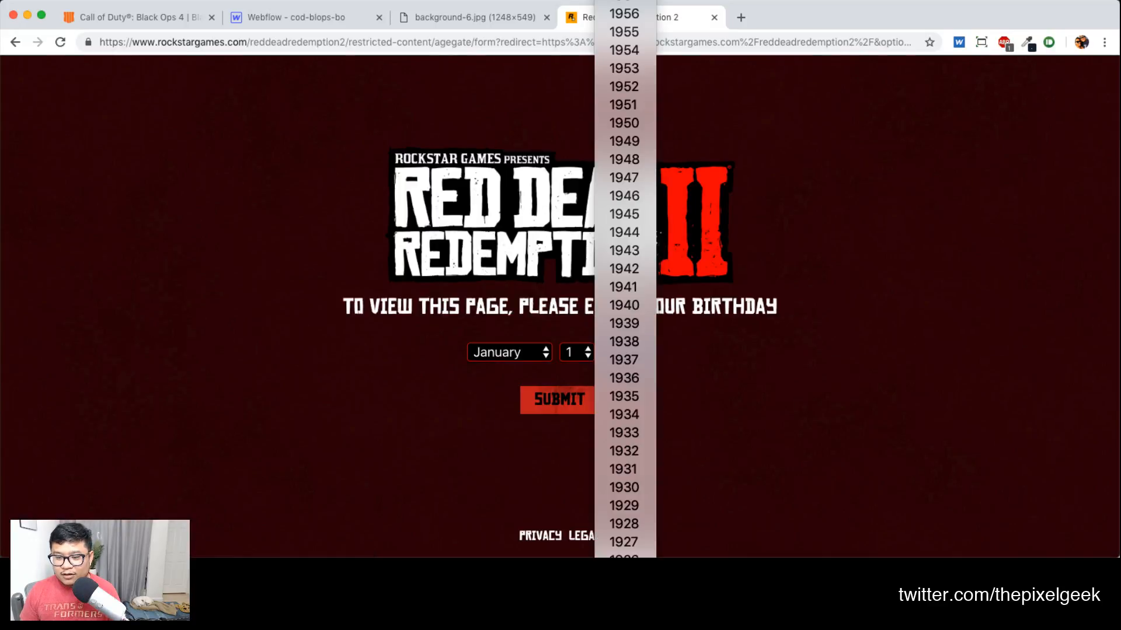
pyautogui.scroll(-3, 624, 352)
pyautogui.click(623, 541)
pyautogui.click(558, 400)
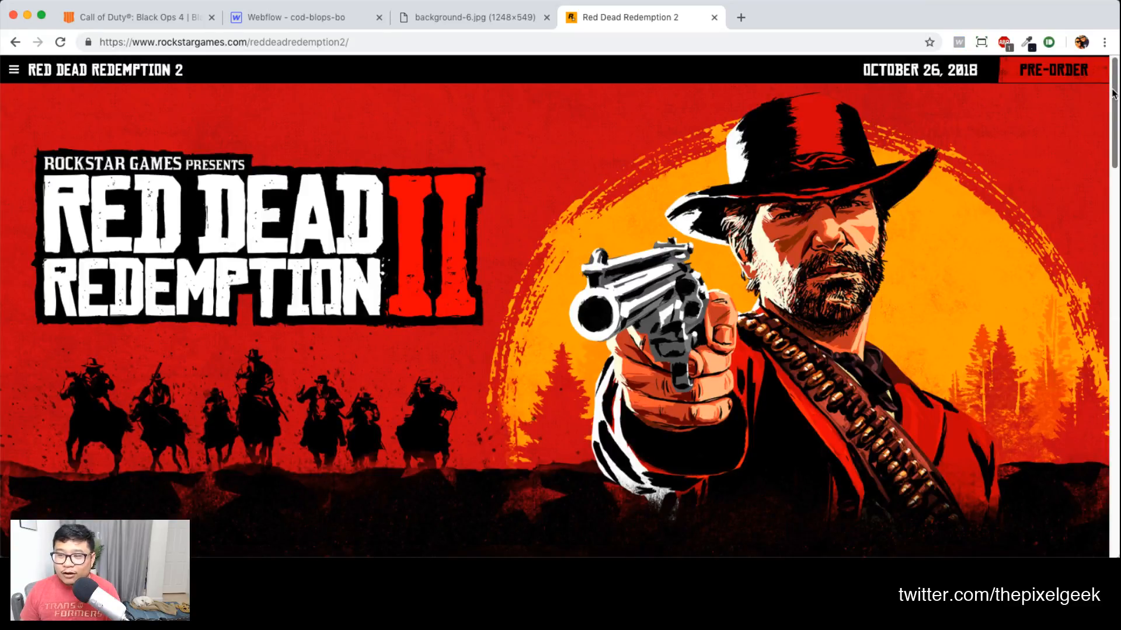
# Examine the Red Dead Redemption 2 page from the hero banner through the image tiles and return to its beginning
pyautogui.moveTo(1113, 93); pyautogui.dragTo(1115, 107)
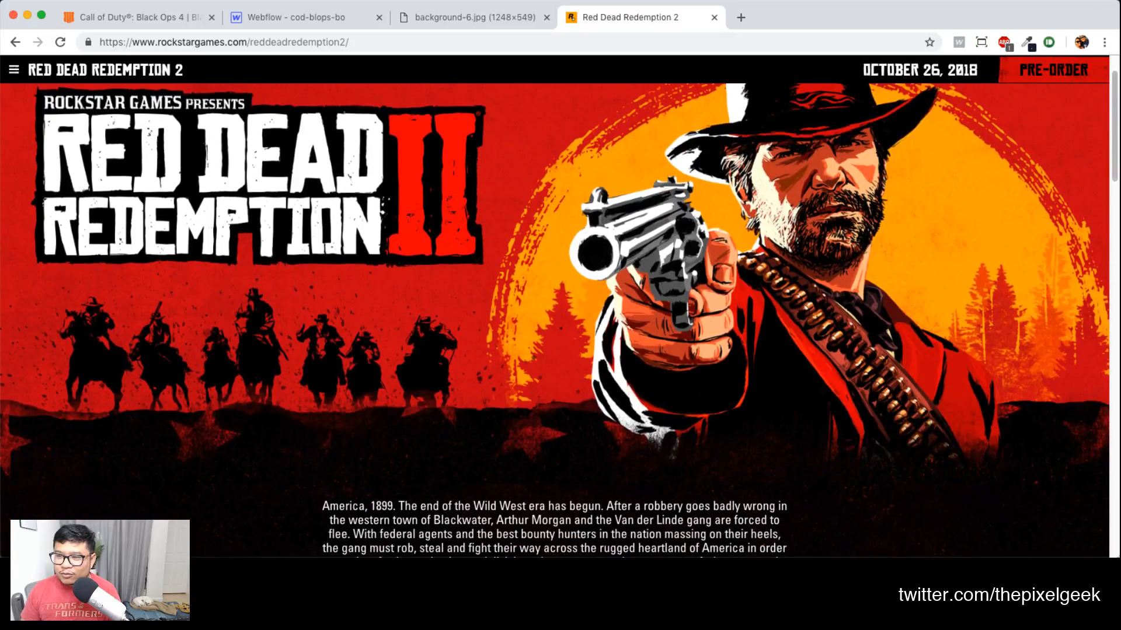
pyautogui.scroll(-2, 1116, 150)
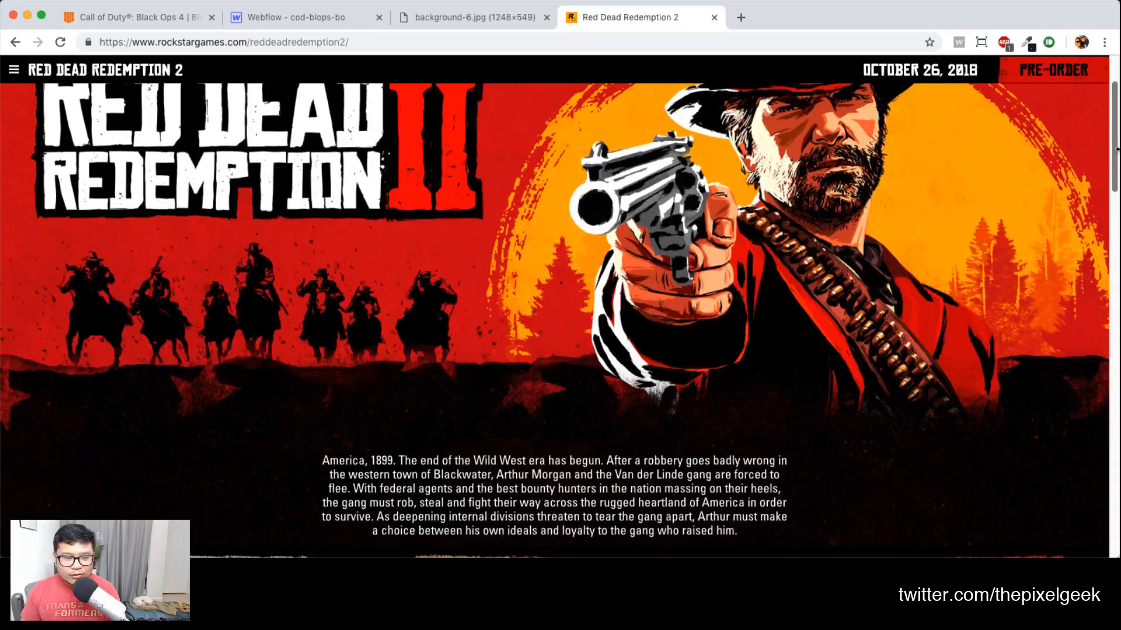
pyautogui.scroll(-5, 1116, 149)
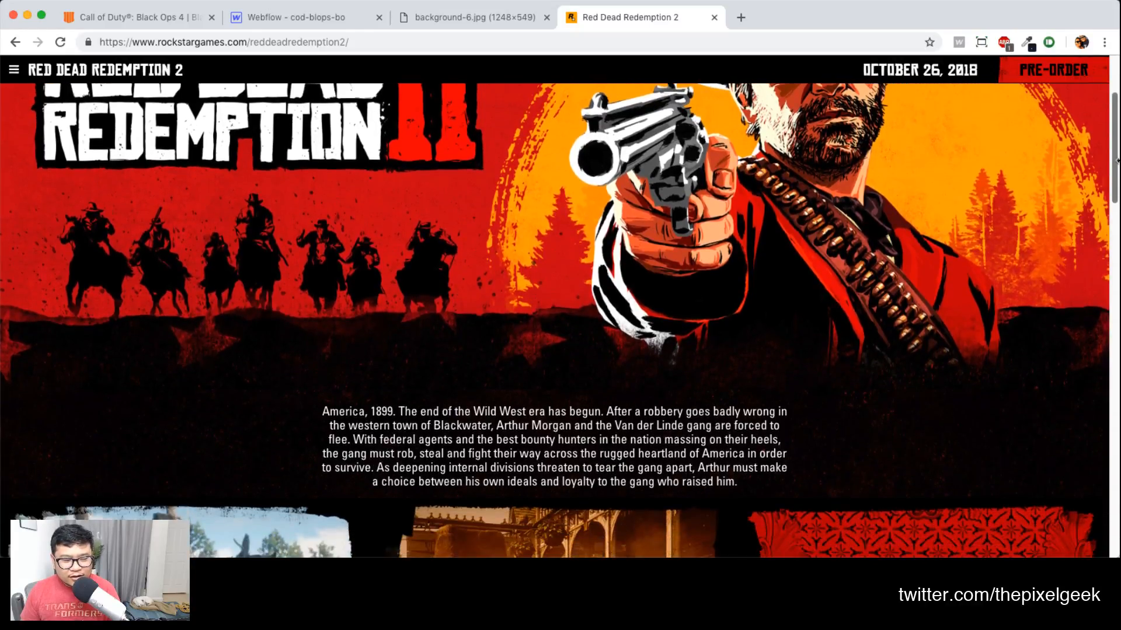
pyautogui.scroll(-10, 560, 320)
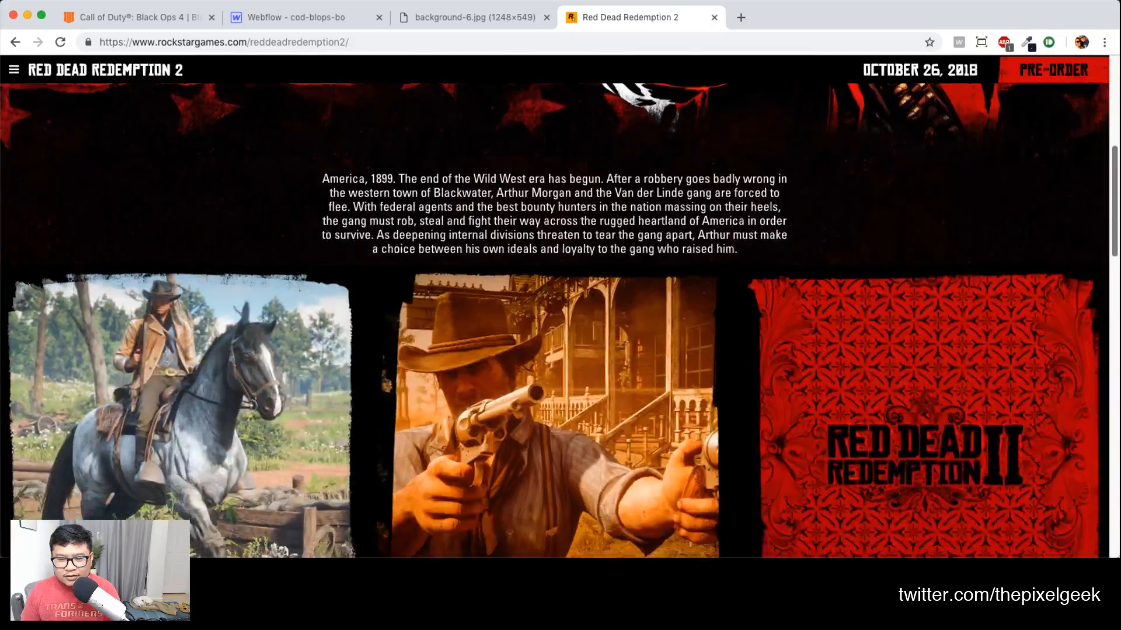
pyautogui.scroll(-20, 560, 320)
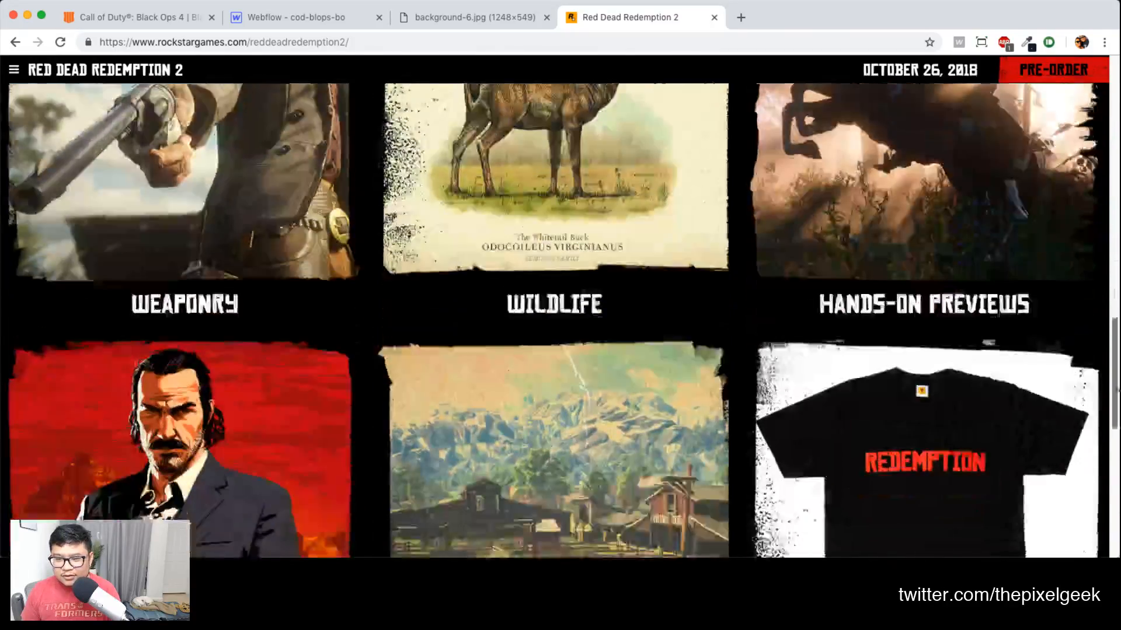
pyautogui.moveTo(1116, 390); pyautogui.dragTo(1080, 61)
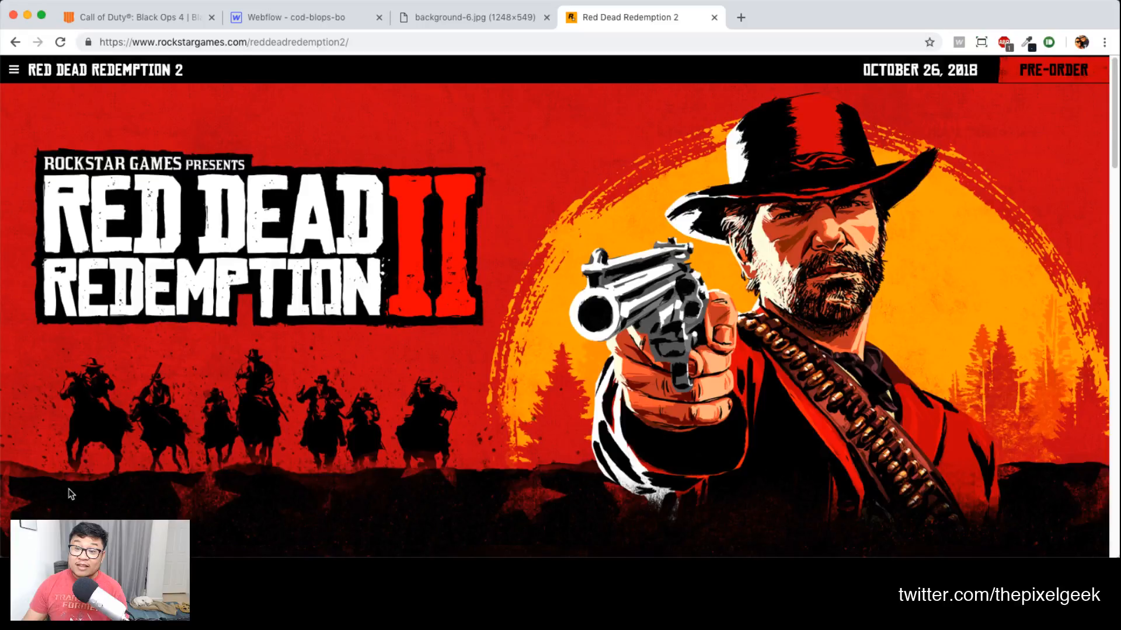
# Close the background-6.jpg and Red Dead Redemption 2 tabs and return to the Call of Duty: Black Ops 4 page
pyautogui.scroll(-2, 1115, 86)
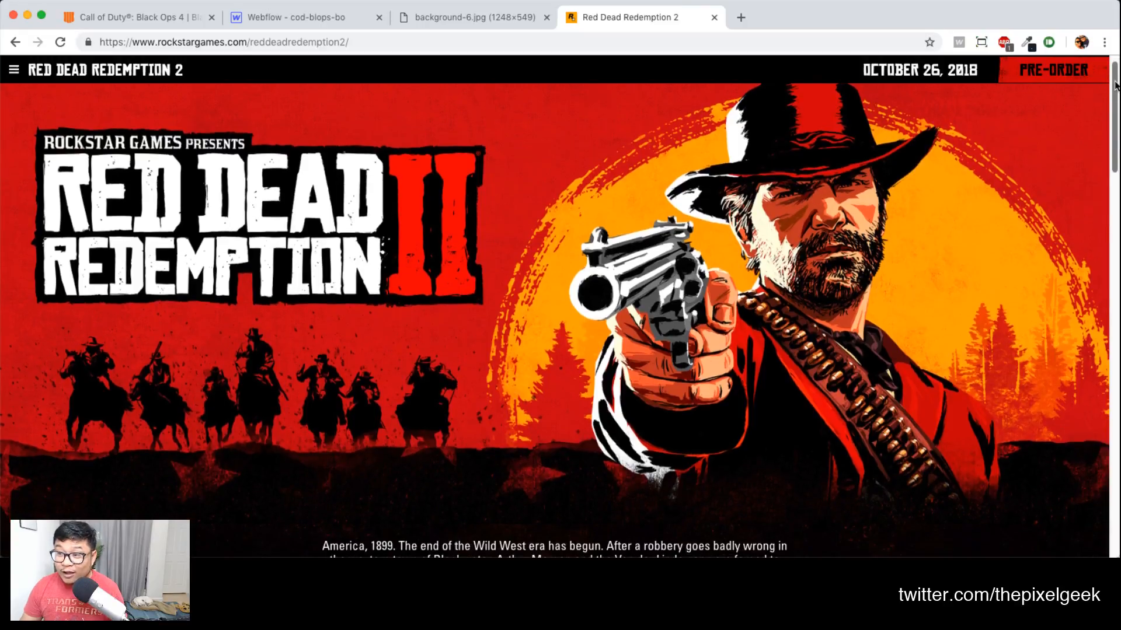
pyautogui.moveTo(1114, 86); pyautogui.dragTo(1106, 192)
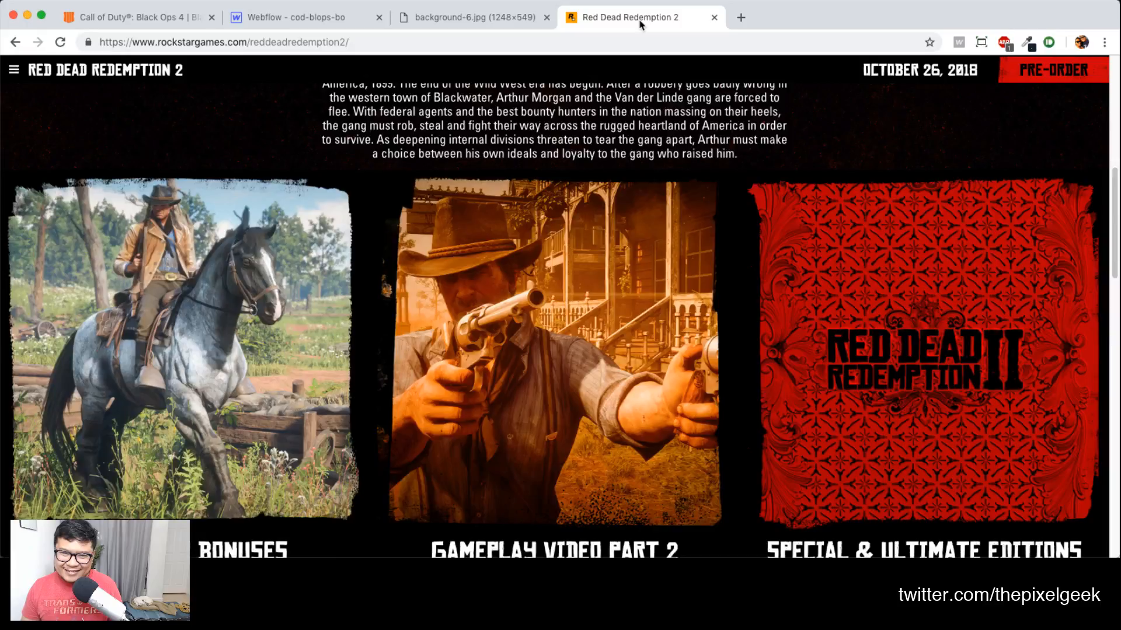
pyautogui.click(547, 18)
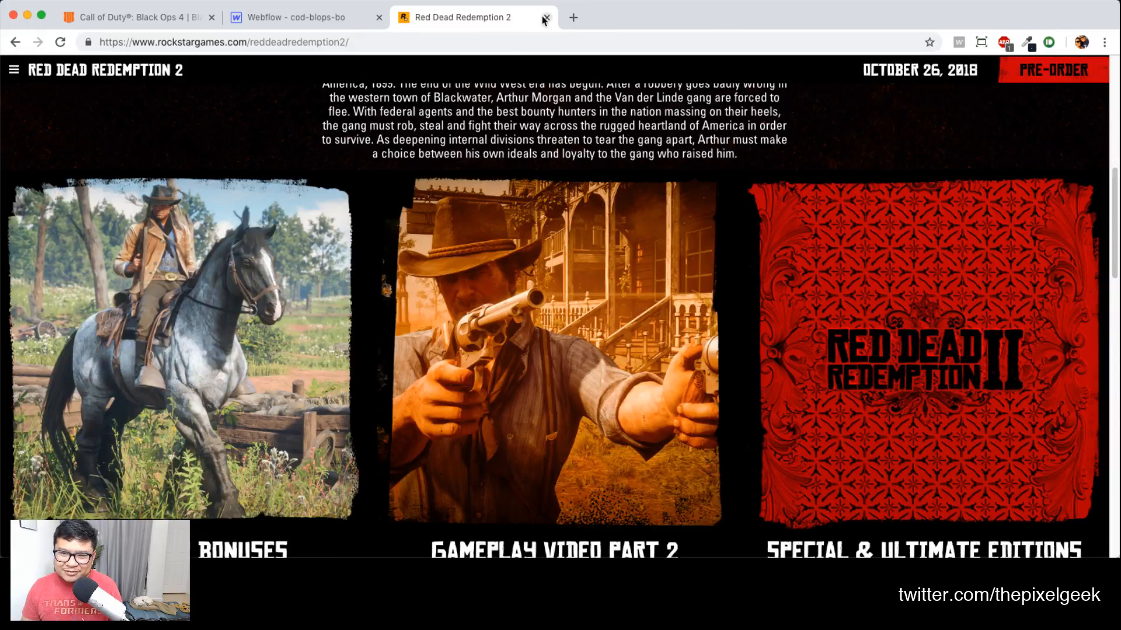
pyautogui.click(546, 17)
pyautogui.click(157, 21)
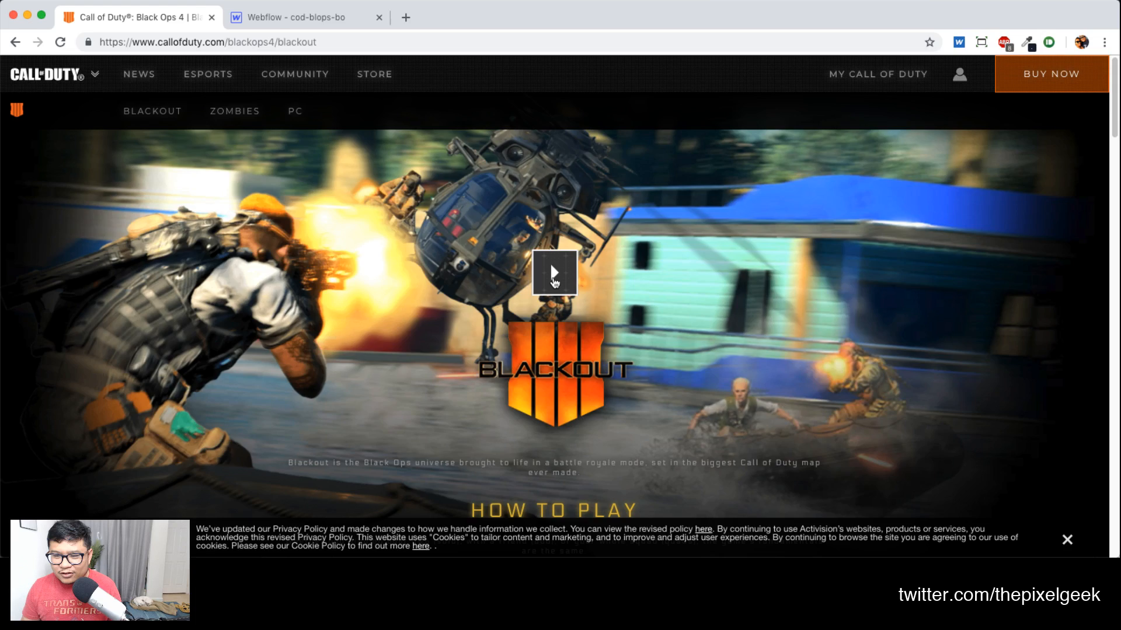
# Play the Blackout hero video, copy its video URL into the address bar without loading it, and close the video
pyautogui.click(555, 274)
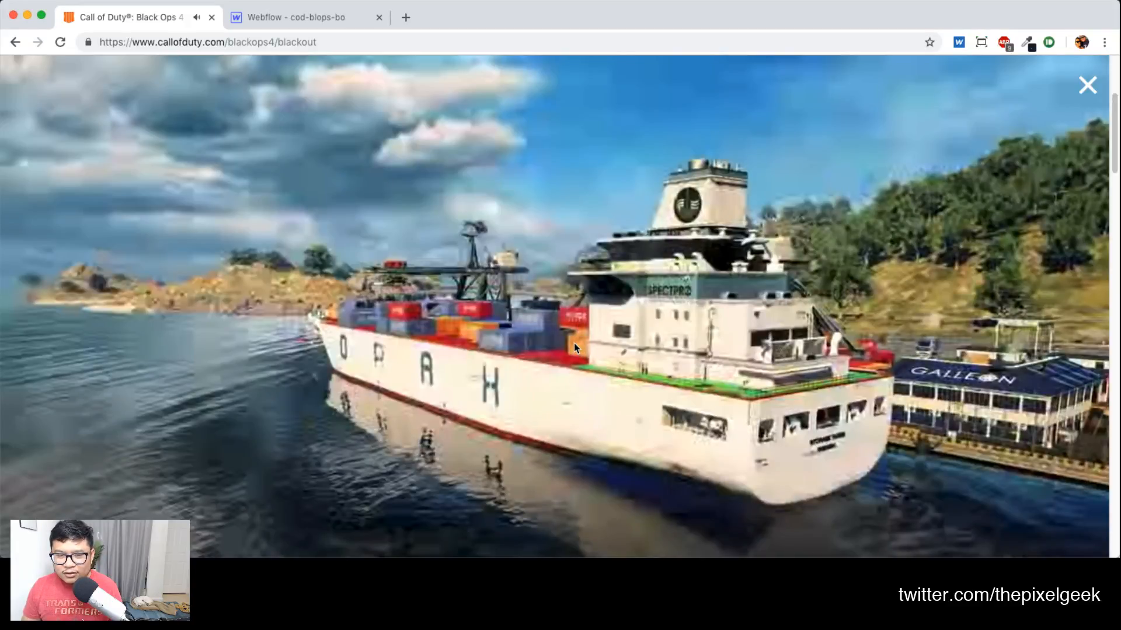
pyautogui.rightClick(557, 251)
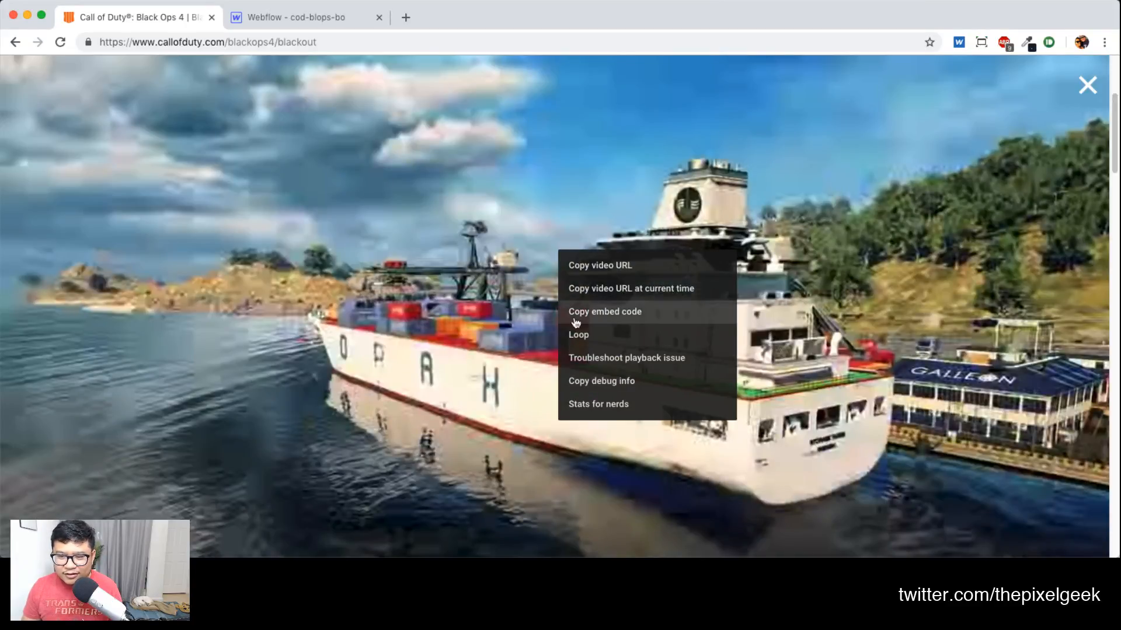
pyautogui.click(602, 265)
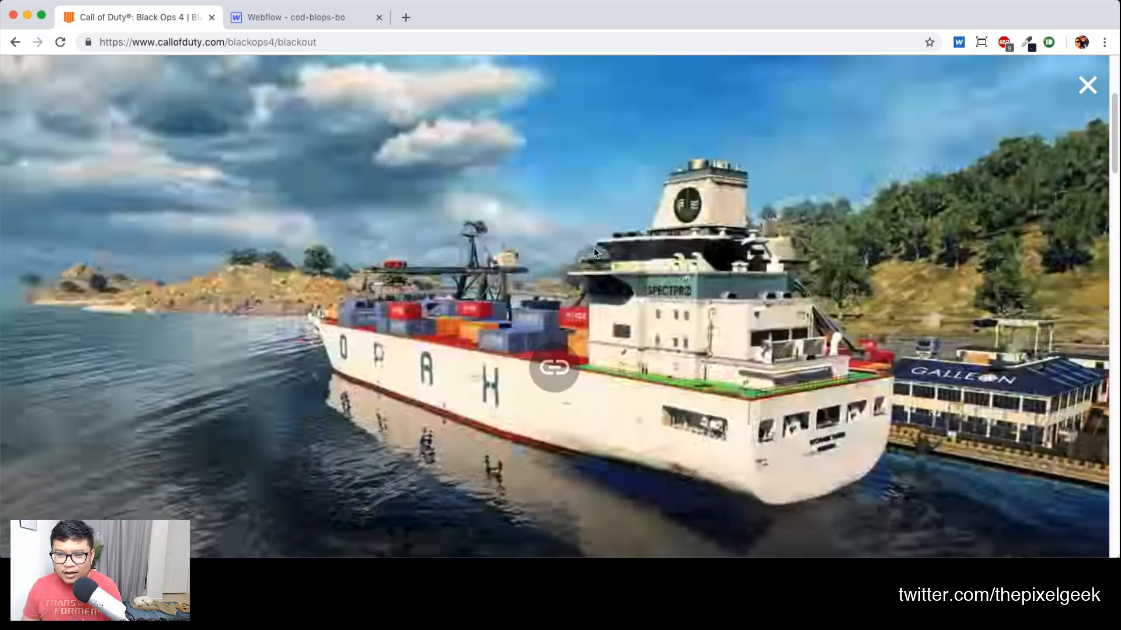
pyautogui.rightClick(365, 42)
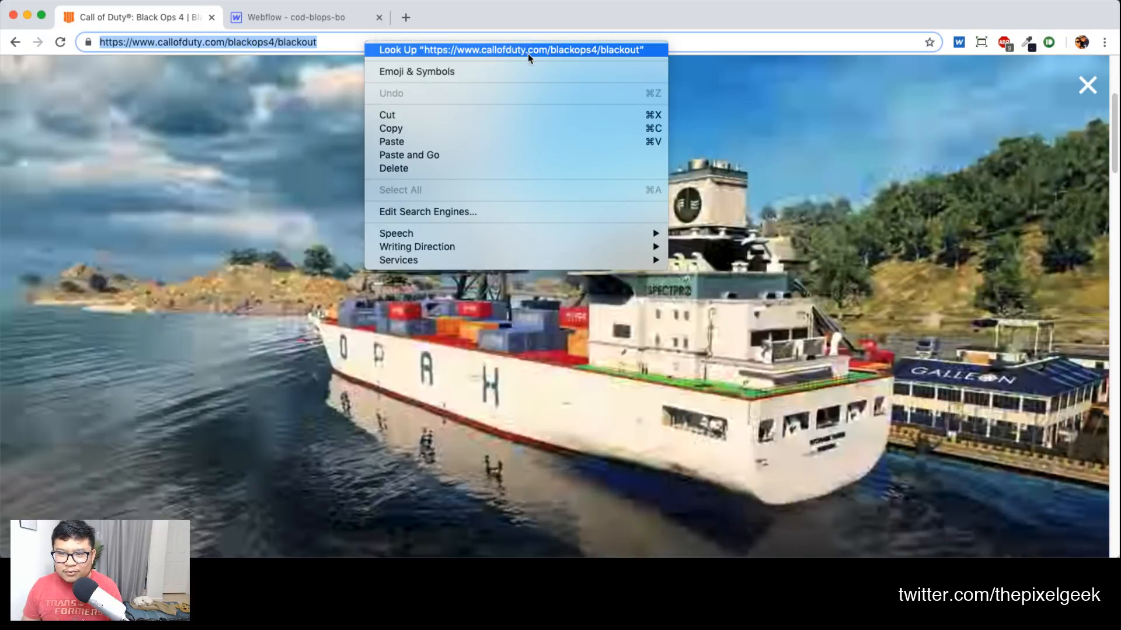
pyautogui.click(391, 141)
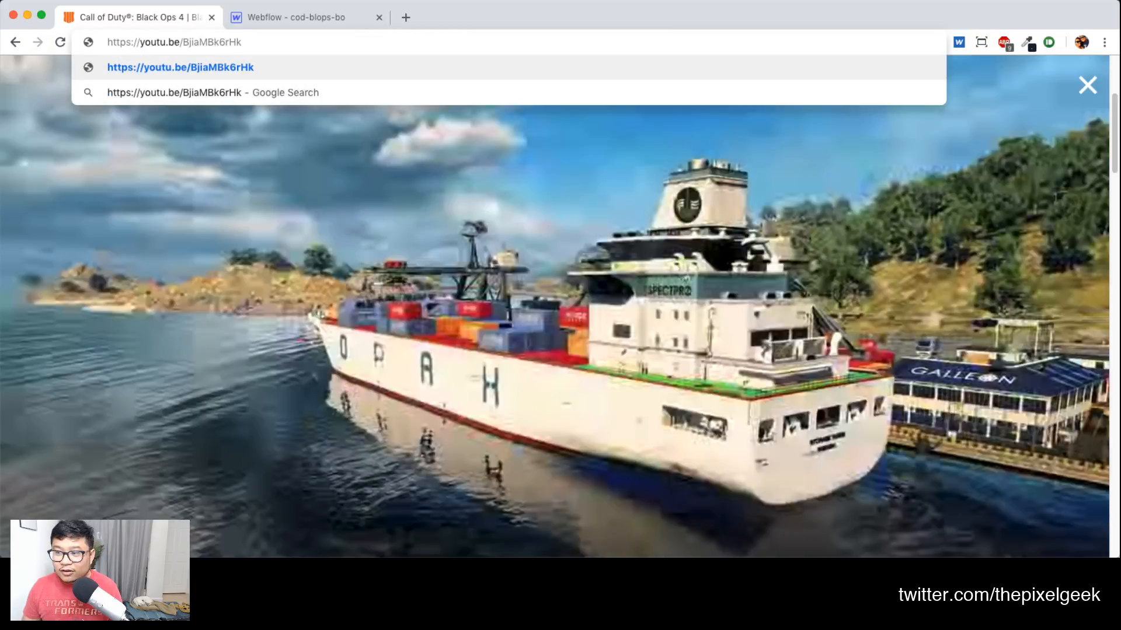
pyautogui.click(1086, 85)
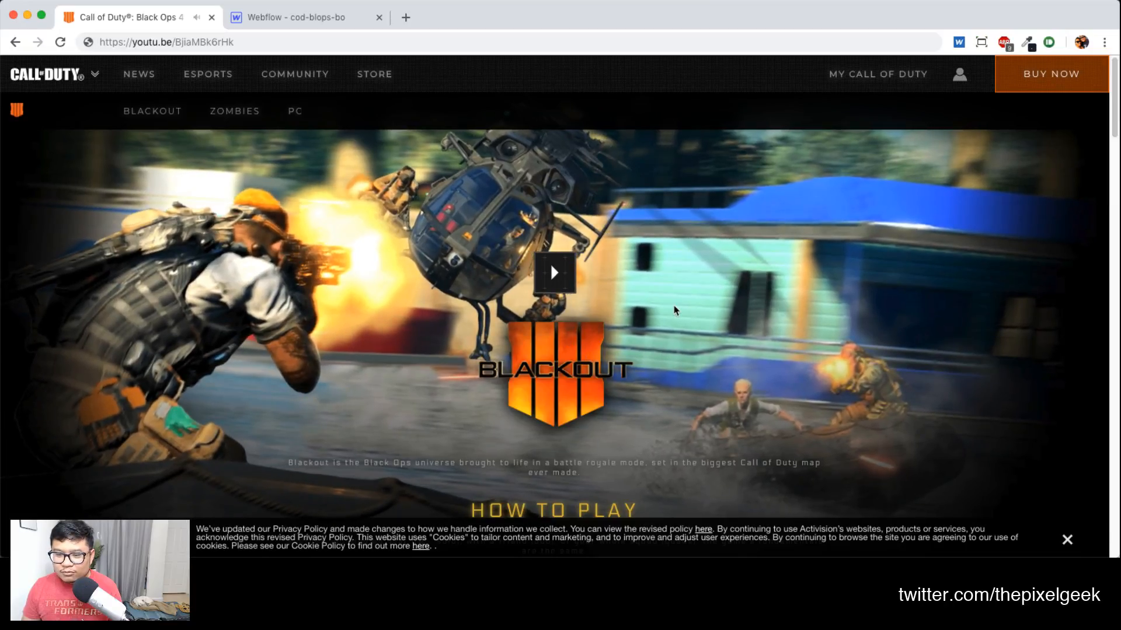
# Examine the Blackout page from the hero through the Deploy, Scavenge, Survive and purchase sections, and return to its beginning
pyautogui.scroll(-6, 885, 377)
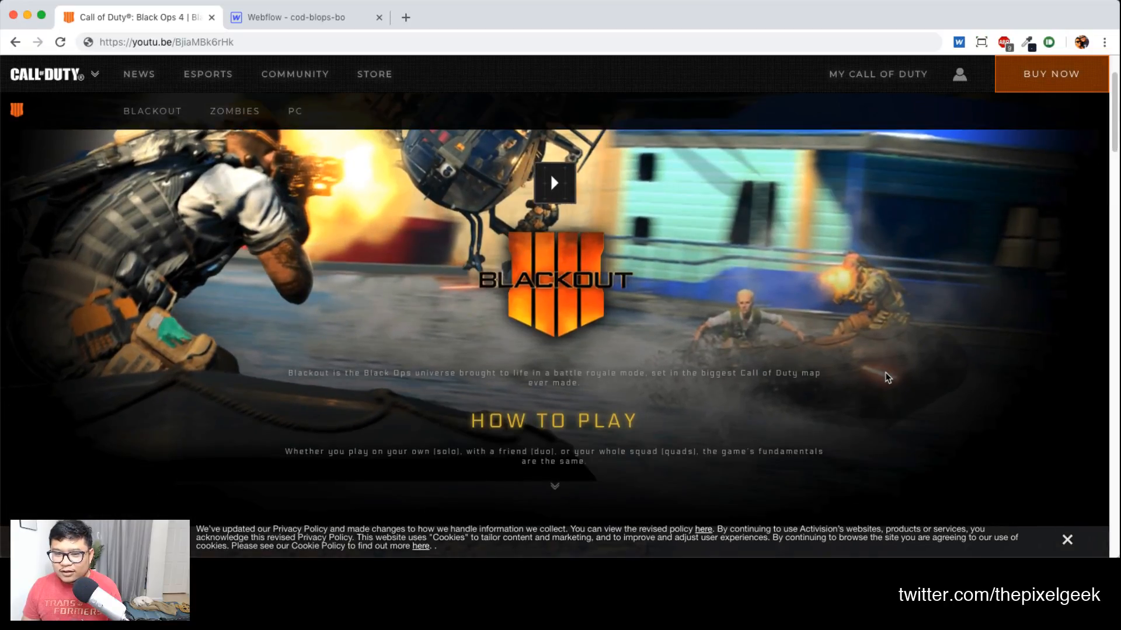
pyautogui.scroll(-5, 884, 377)
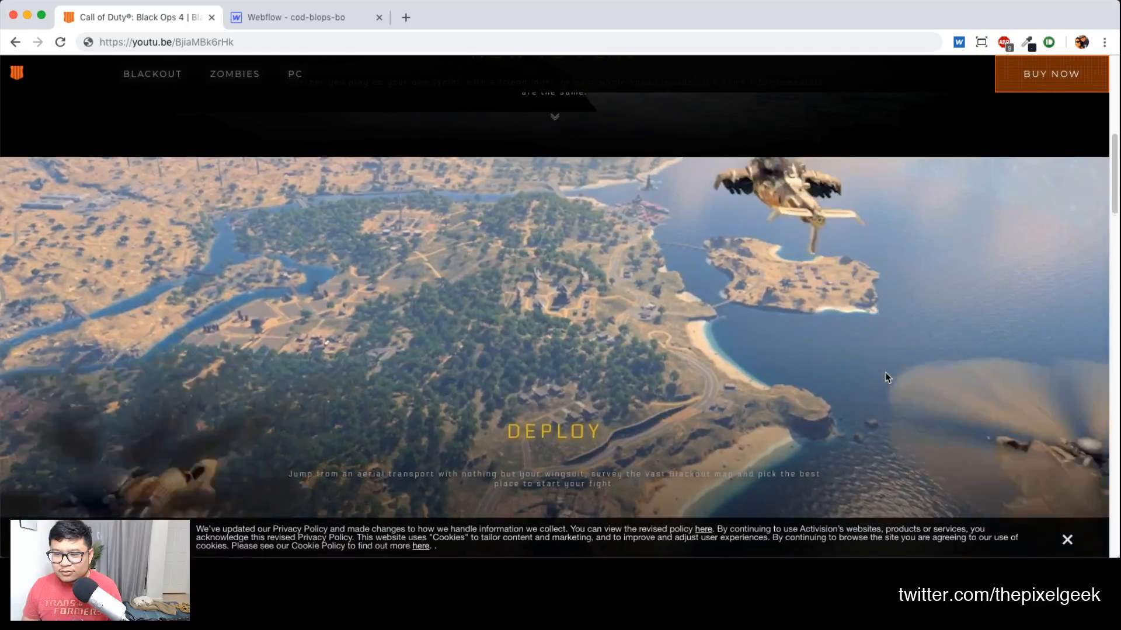
pyautogui.scroll(1, 884, 376)
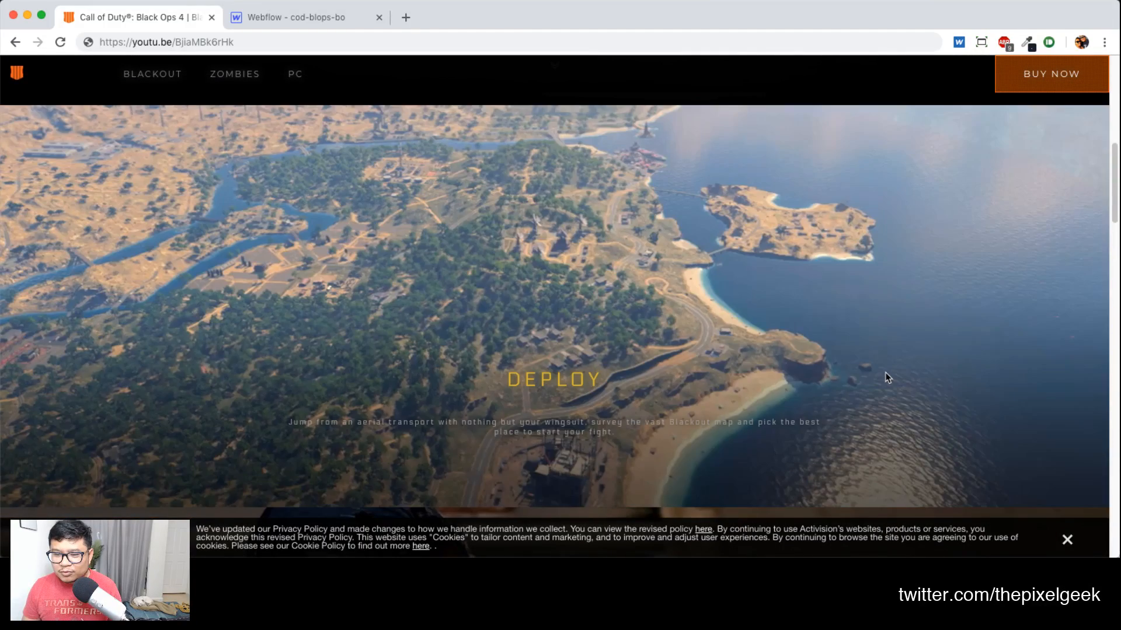
pyautogui.scroll(-5, 884, 378)
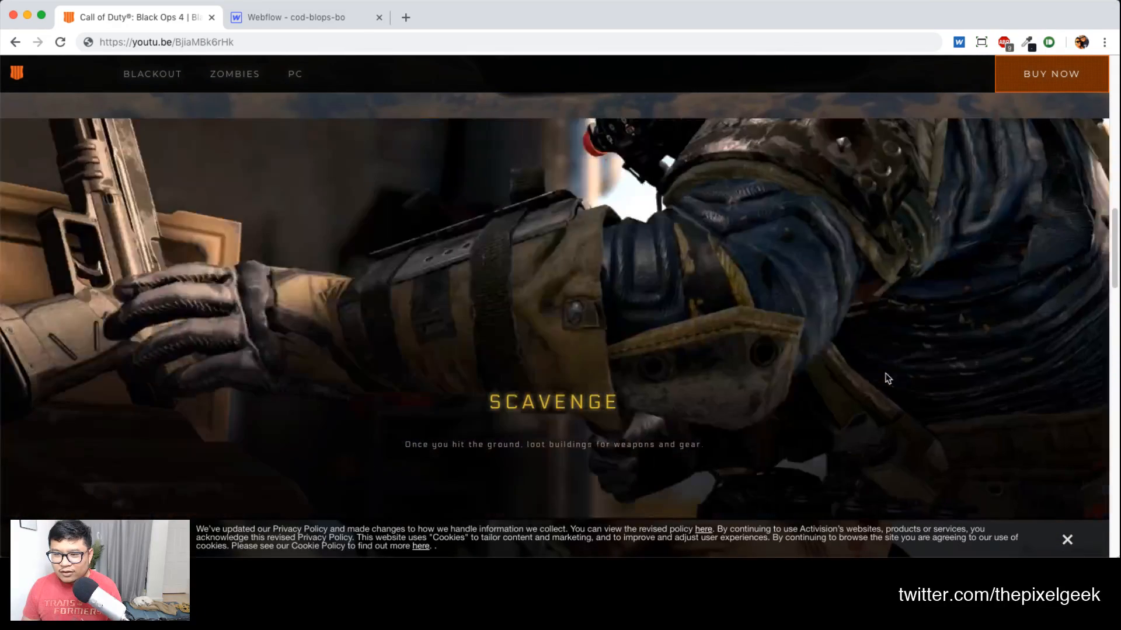
pyautogui.scroll(-5, 885, 379)
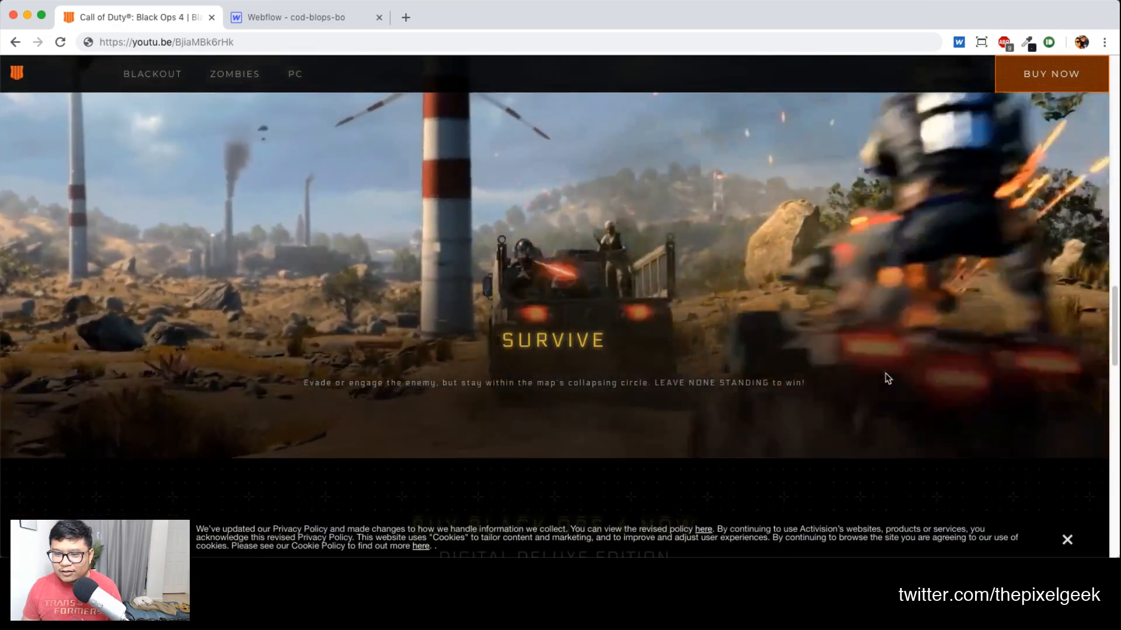
pyautogui.scroll(1, 884, 378)
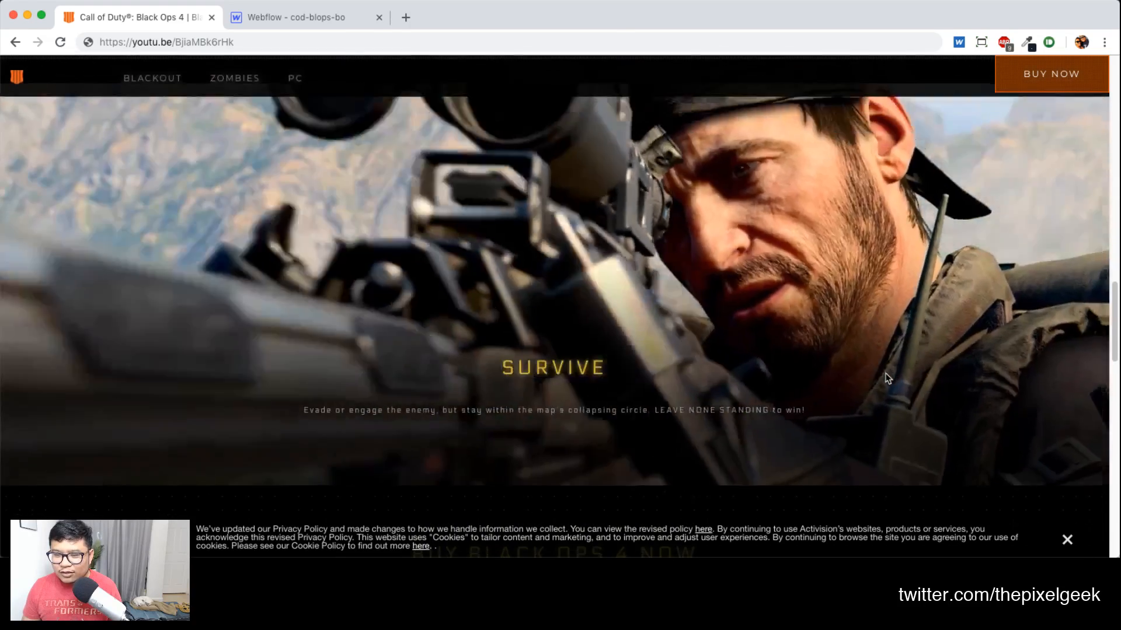
pyautogui.scroll(-5, 885, 378)
pyautogui.scroll(-10, 887, 379)
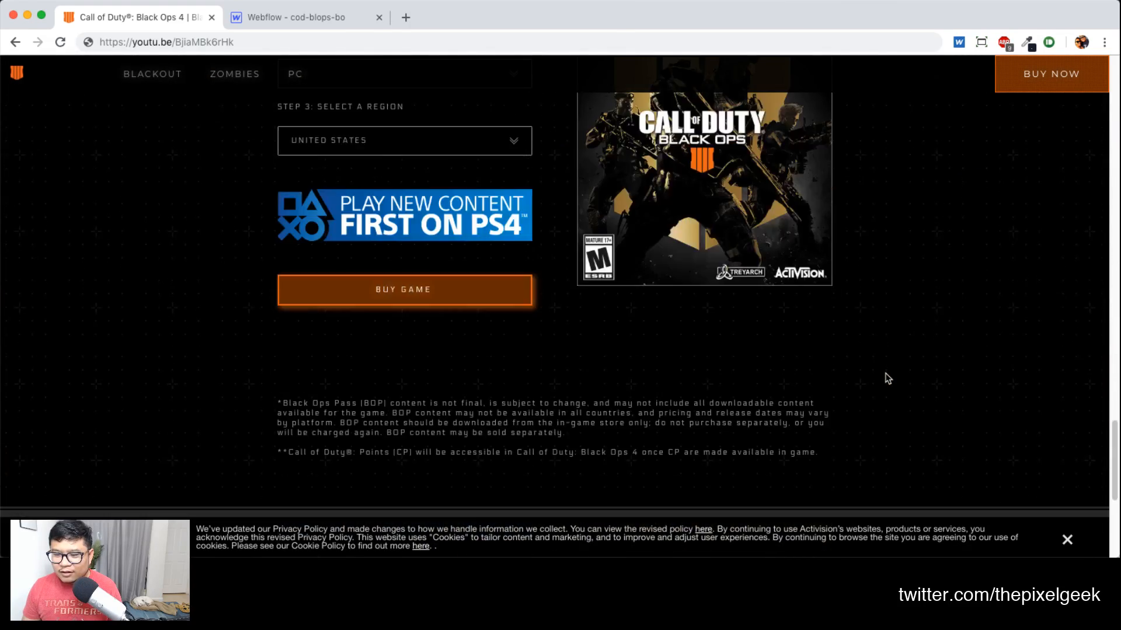
pyautogui.scroll(20, 885, 387)
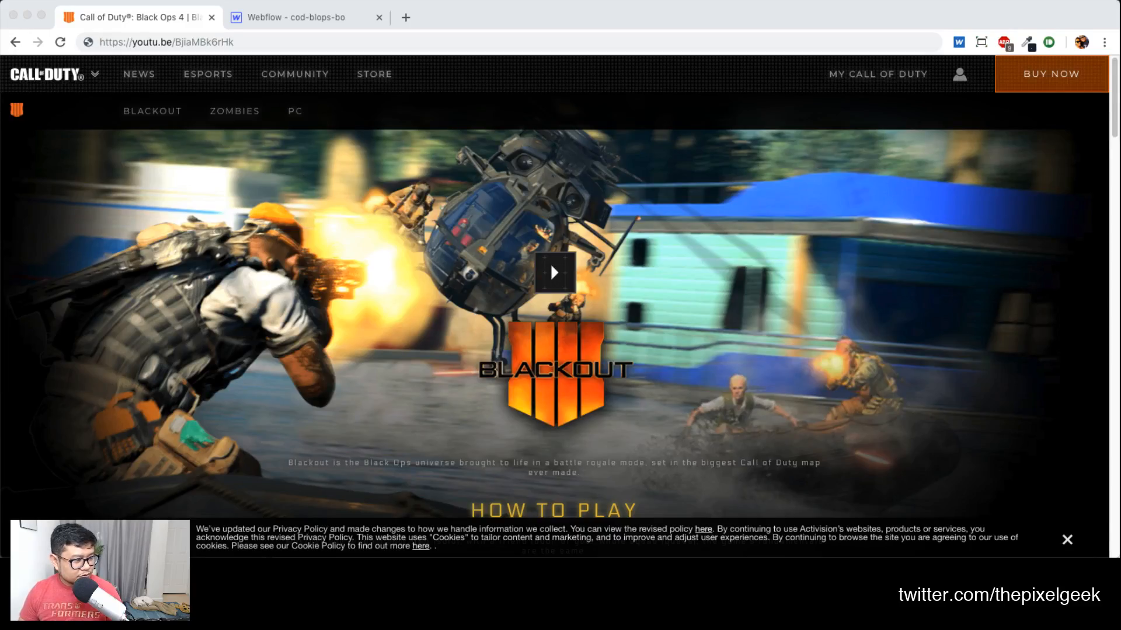
# Search the web for "bear grylls" in a new tab and open the official Bear Grylls website from the results
pyautogui.click(407, 18)
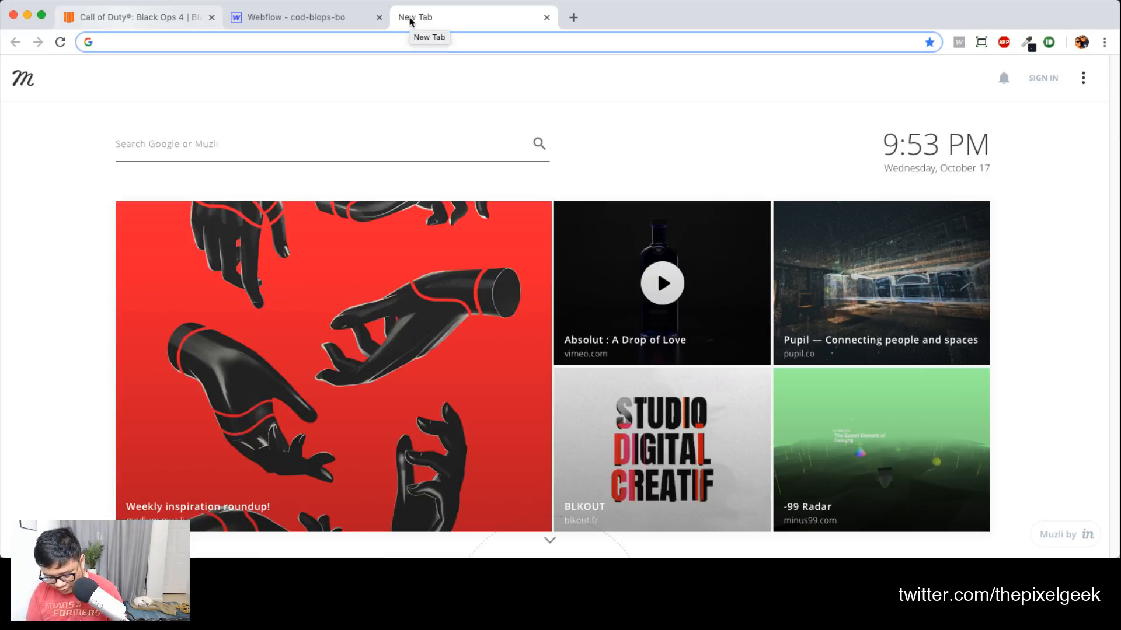
pyautogui.write('bear gr')
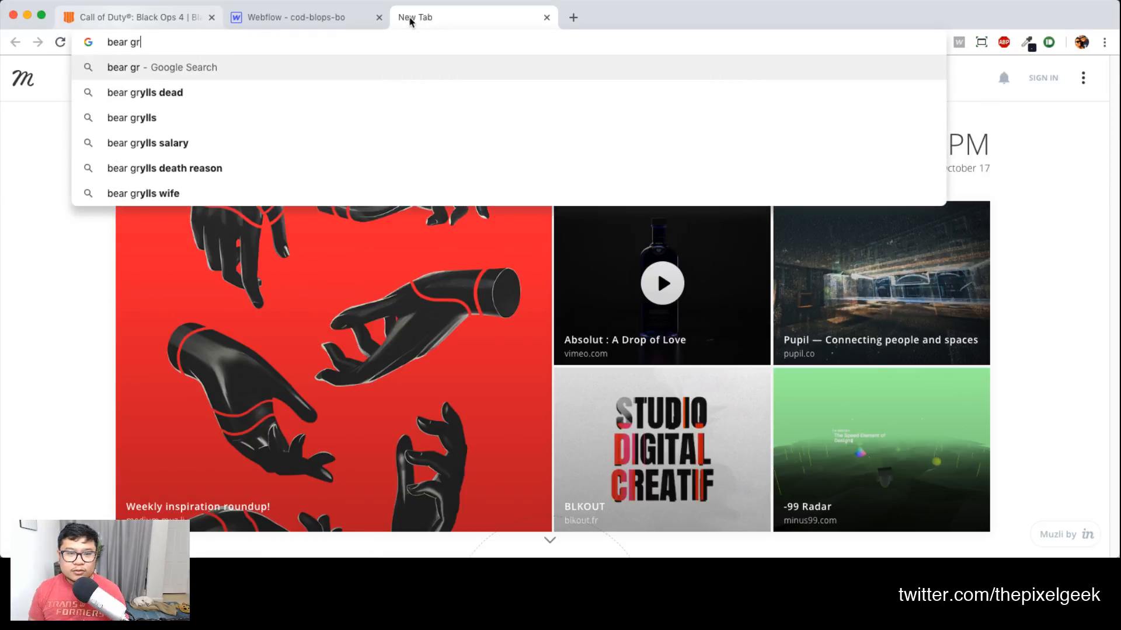
pyautogui.press('Down')
pyautogui.press('Down')
pyautogui.press('Return')
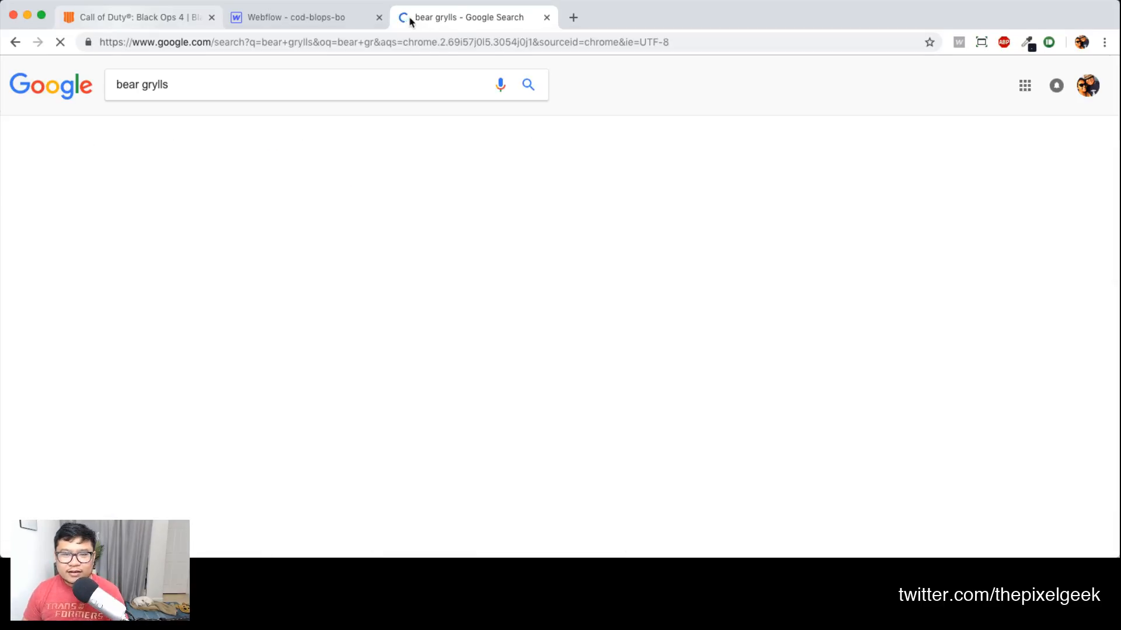
pyautogui.click(209, 185)
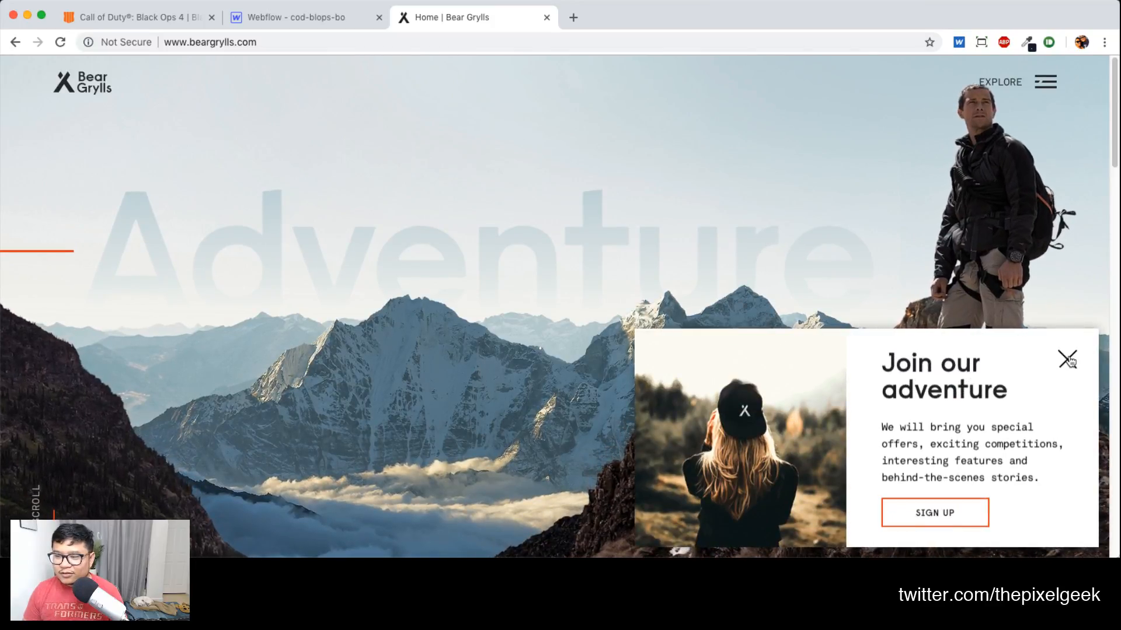
# Dismiss the Join our adventure pop-up and examine the Bear Grylls home page down to its footer and back to the hero
pyautogui.click(1068, 360)
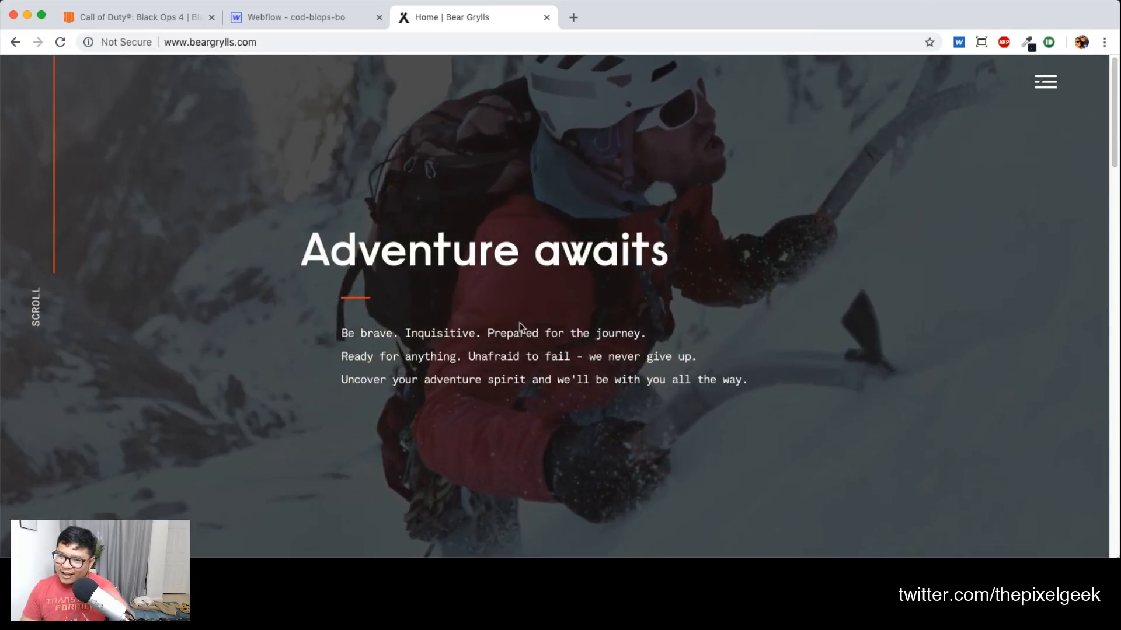
pyautogui.scroll(-5, 520, 327)
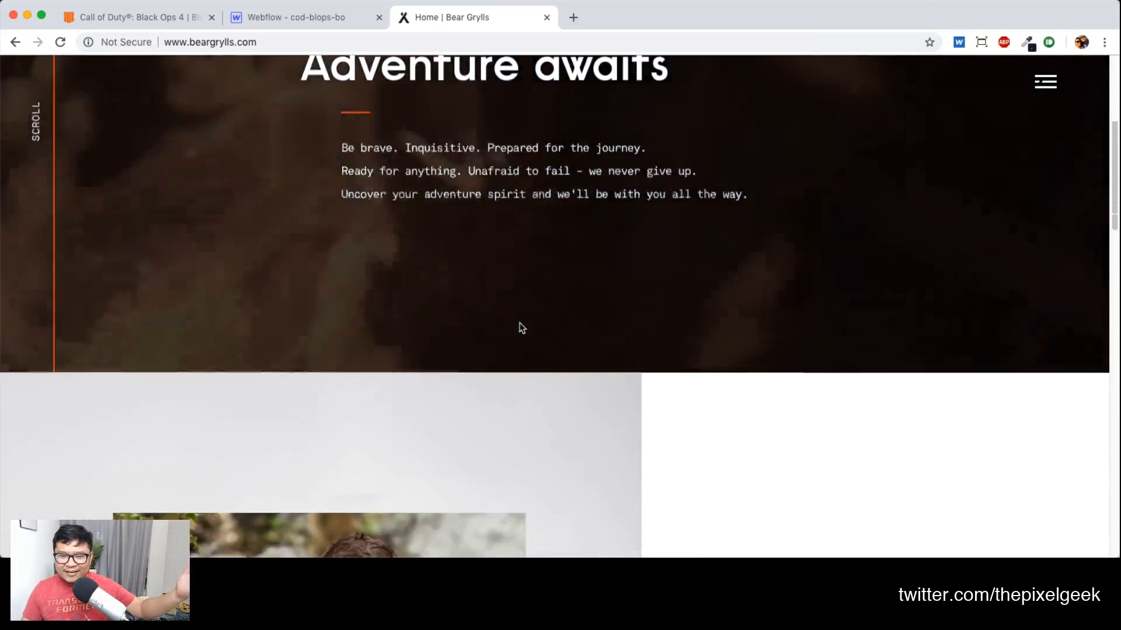
pyautogui.scroll(-10, 520, 326)
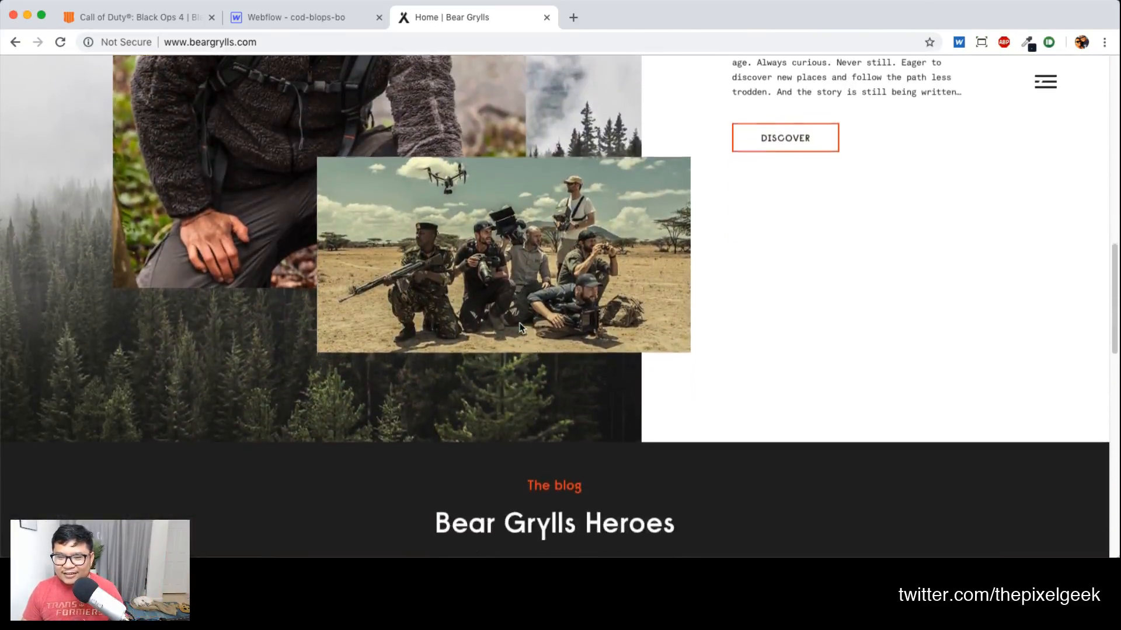
pyautogui.scroll(-10, 521, 327)
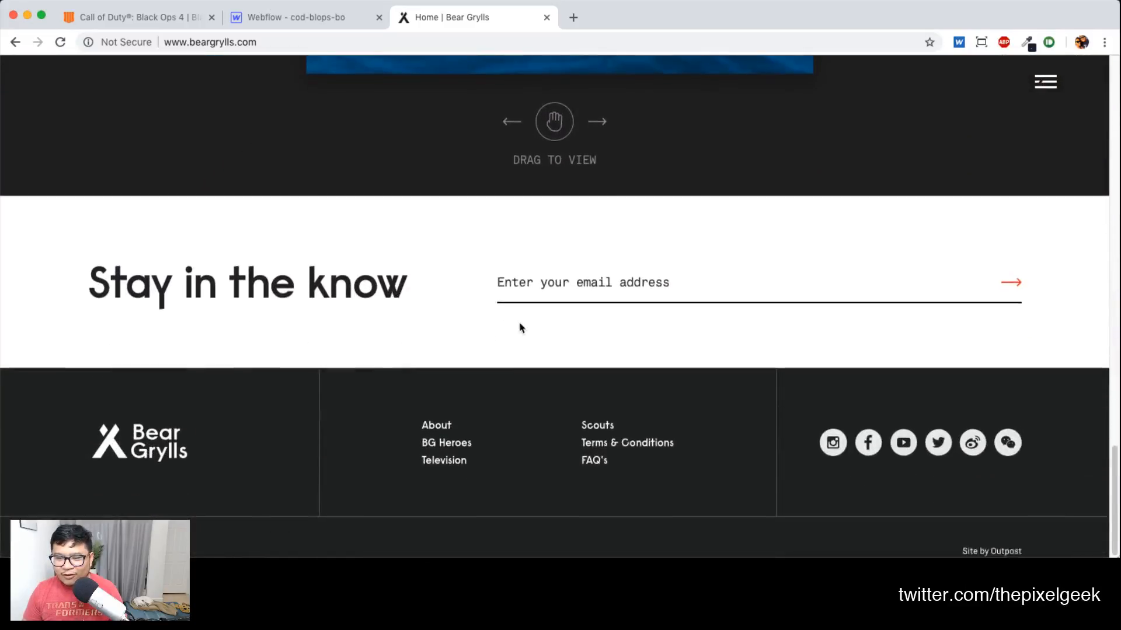
pyautogui.scroll(5, 521, 327)
pyautogui.scroll(20, 522, 327)
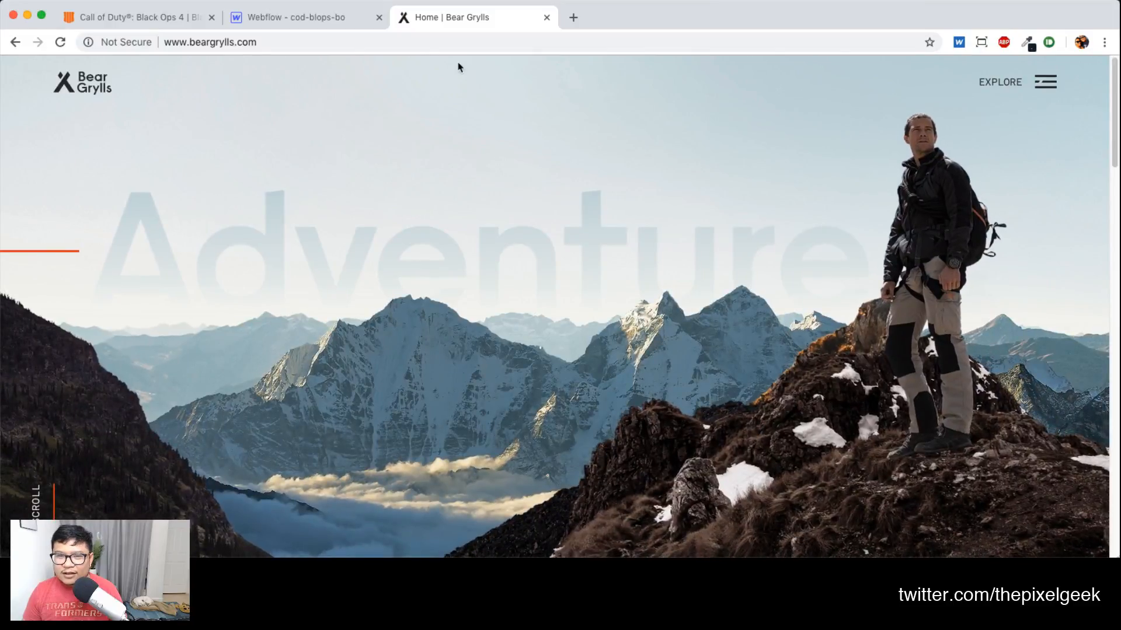
# Switch to the cod-blops-bo project in Webflow and look through the three Background Video elements on the videos page
pyautogui.click(126, 22)
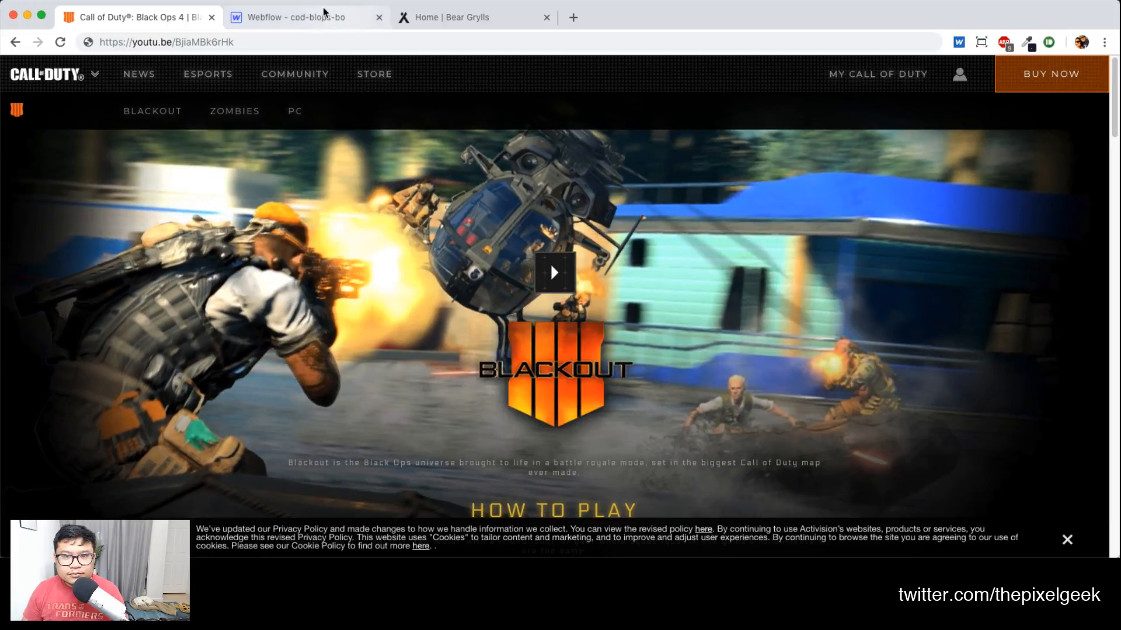
pyautogui.click(337, 17)
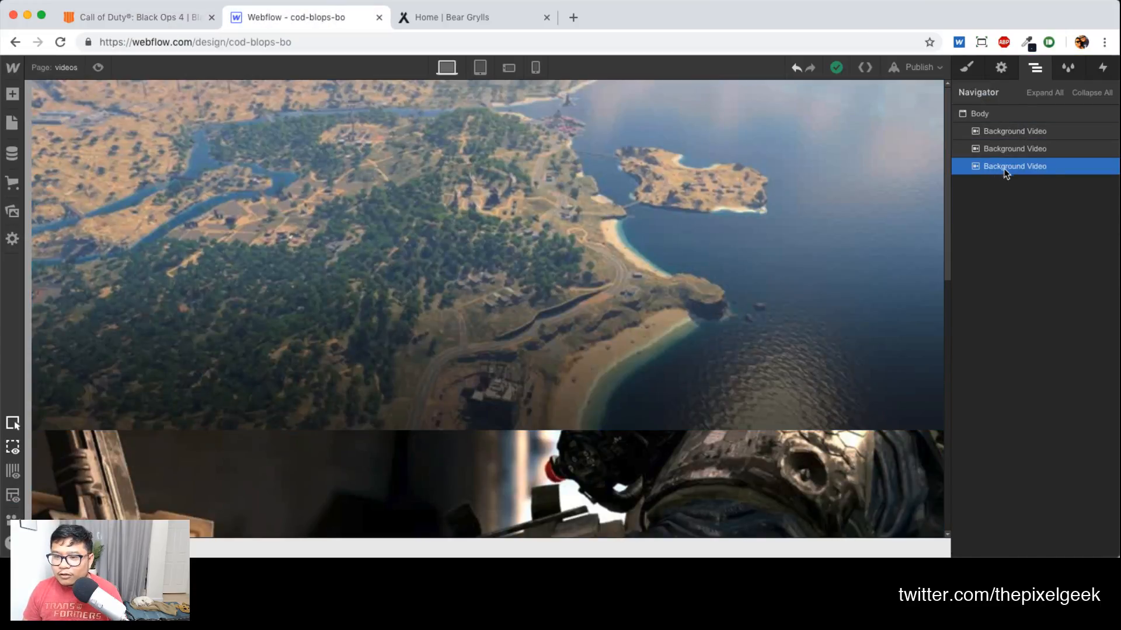
pyautogui.click(1018, 149)
pyautogui.click(1020, 166)
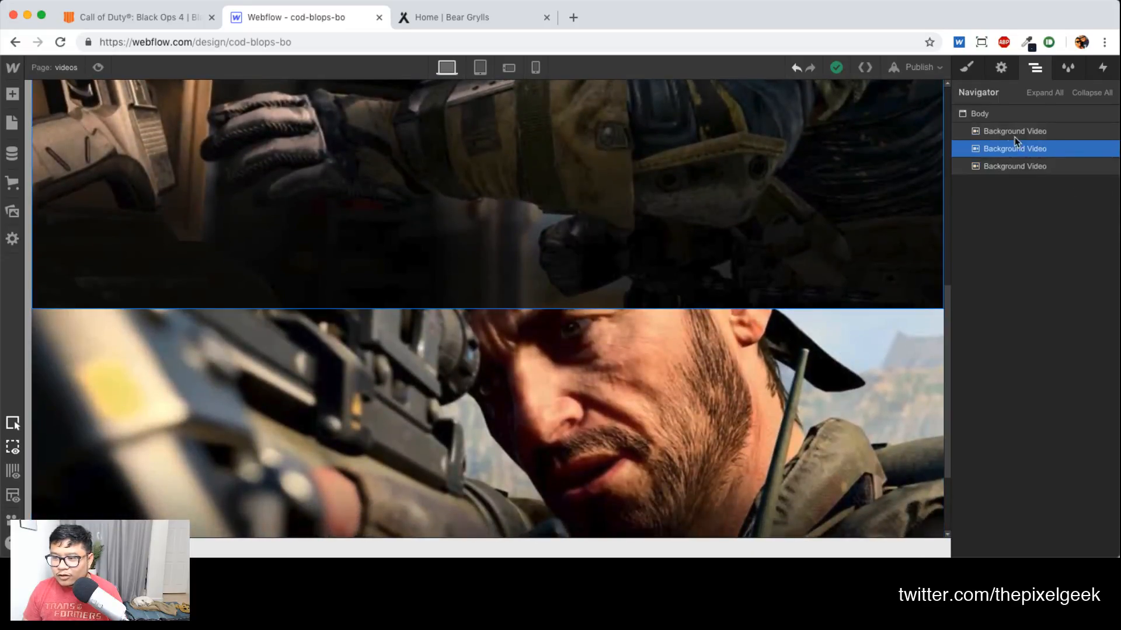
pyautogui.click(1018, 131)
pyautogui.press('super+grave')
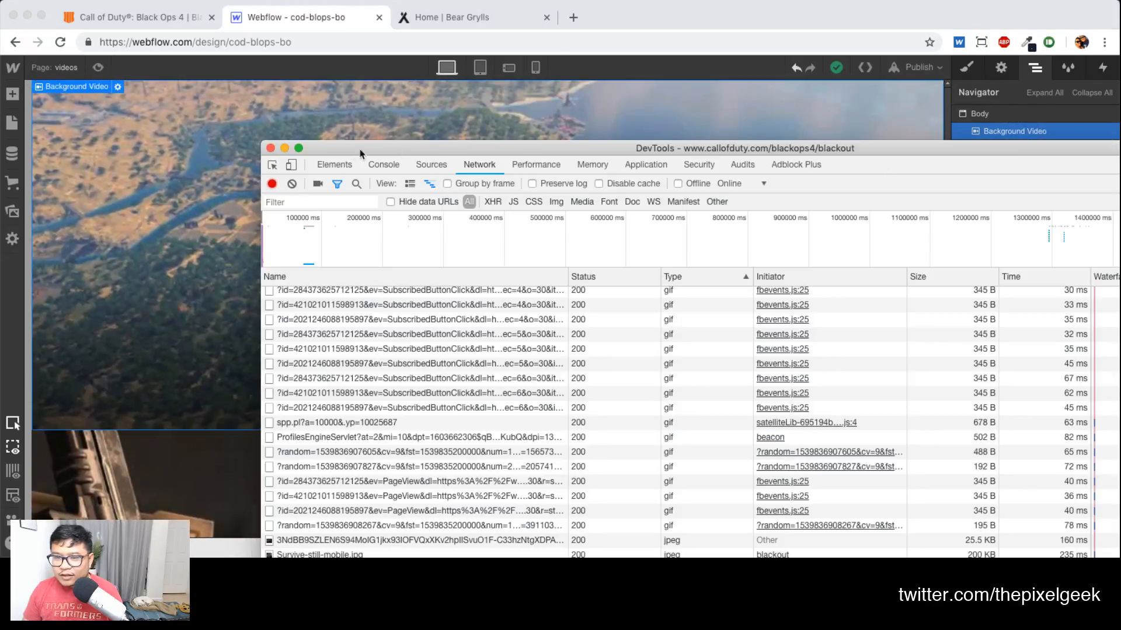
pyautogui.click(263, 113)
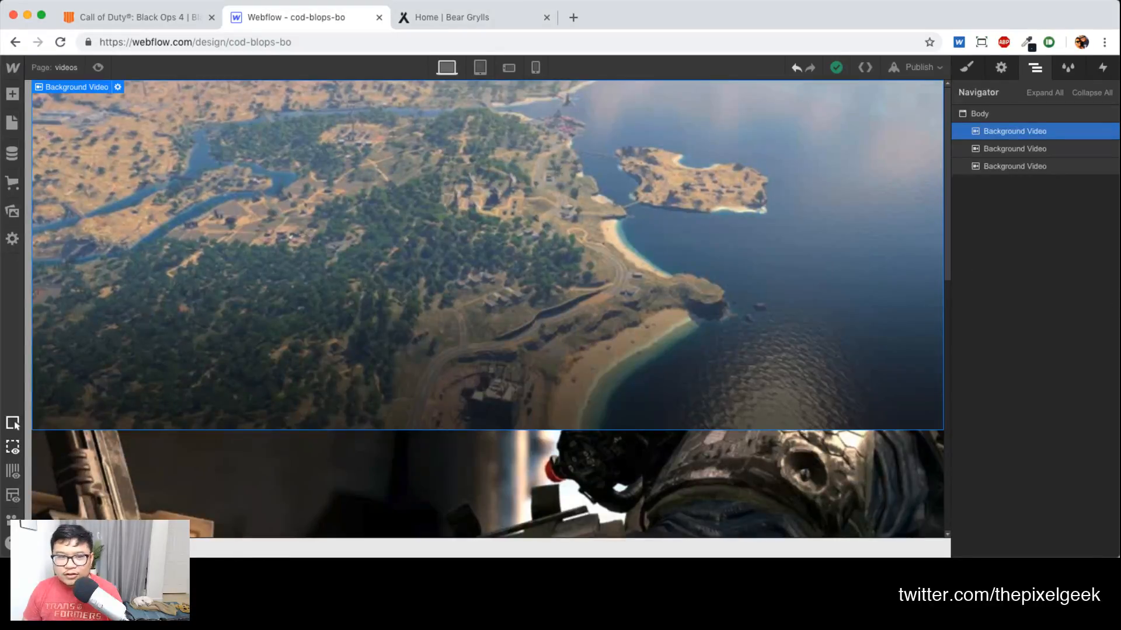
# Upload the image file foreground-3.png to the project's assets
pyautogui.click(20, 212)
pyautogui.press('super+Tab')
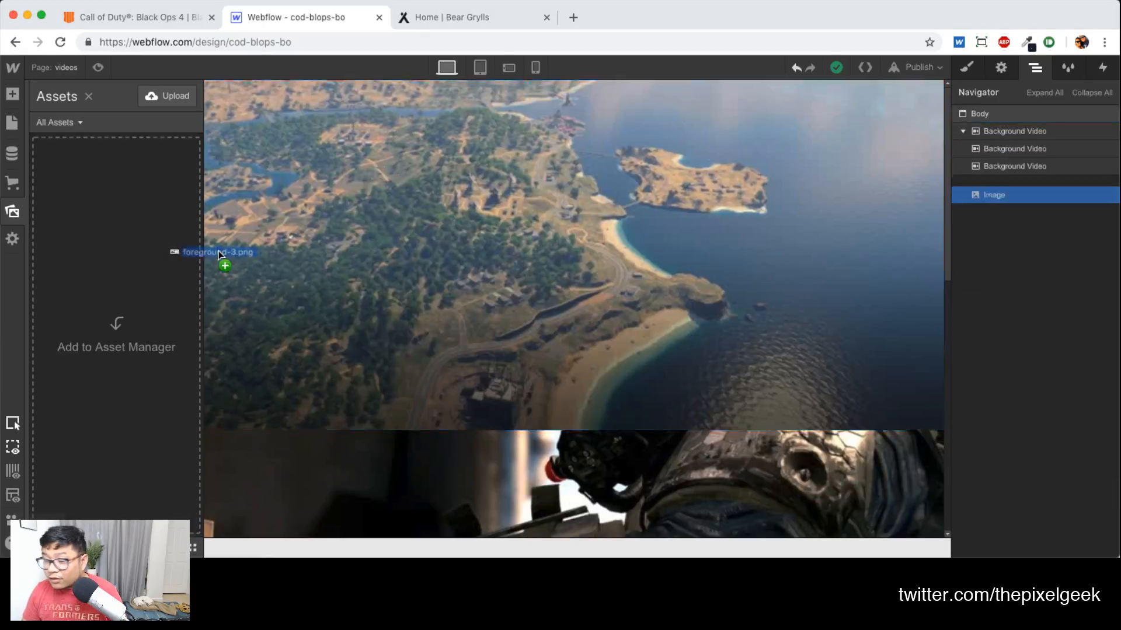
pyautogui.moveTo(225, 250); pyautogui.dragTo(103, 276)
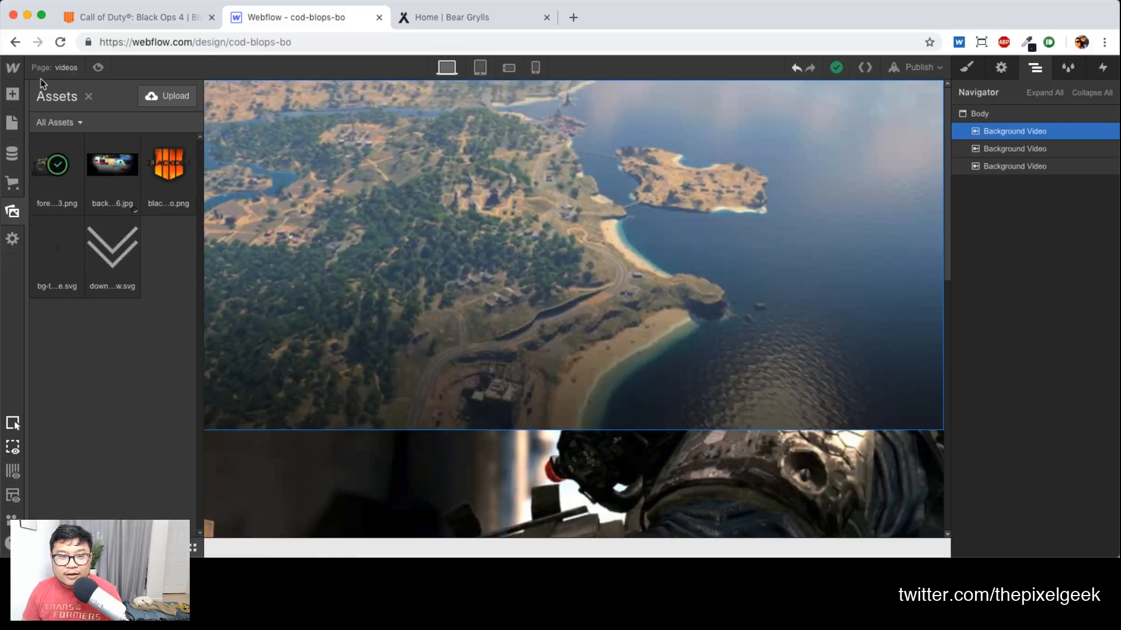
# Open the project's Home page and add a Section to its empty body
pyautogui.press('p')
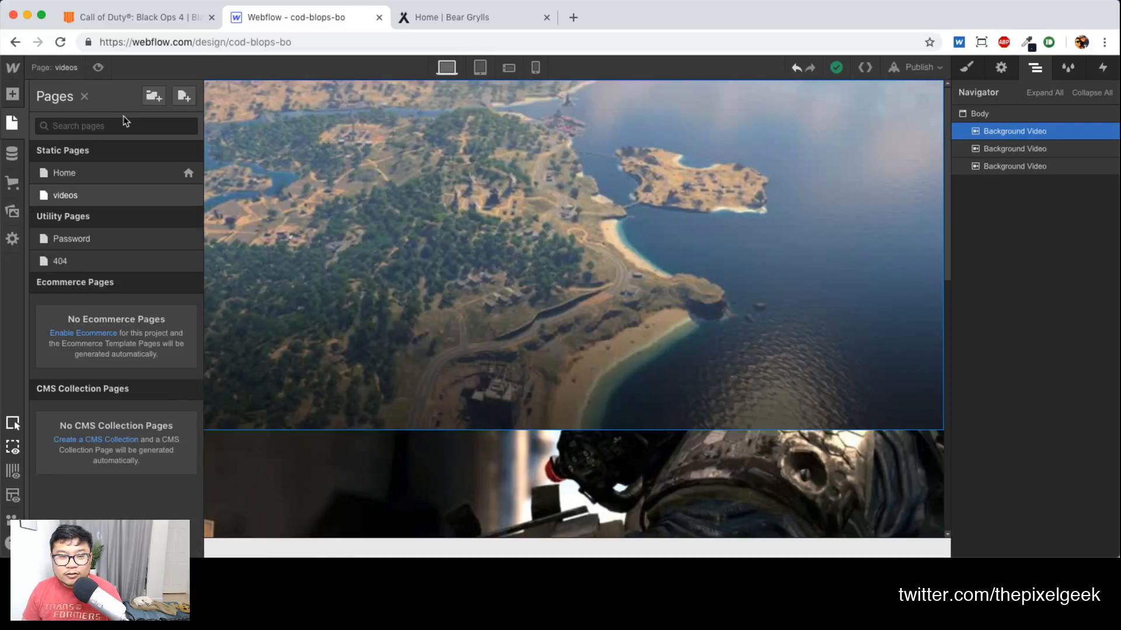
pyautogui.click(80, 173)
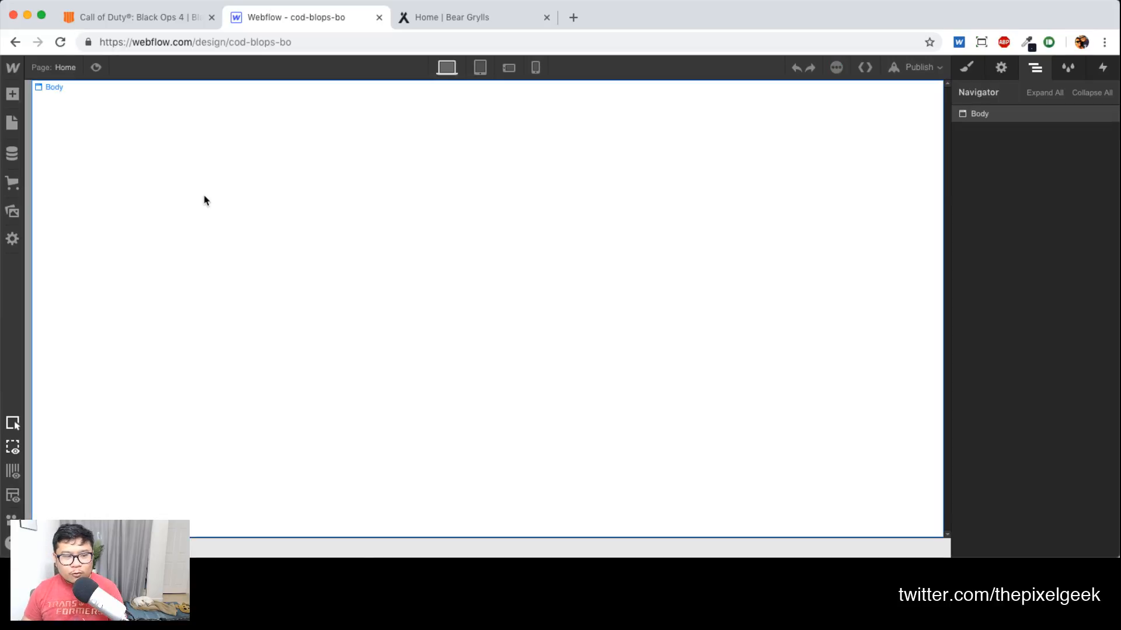
pyautogui.click(296, 200)
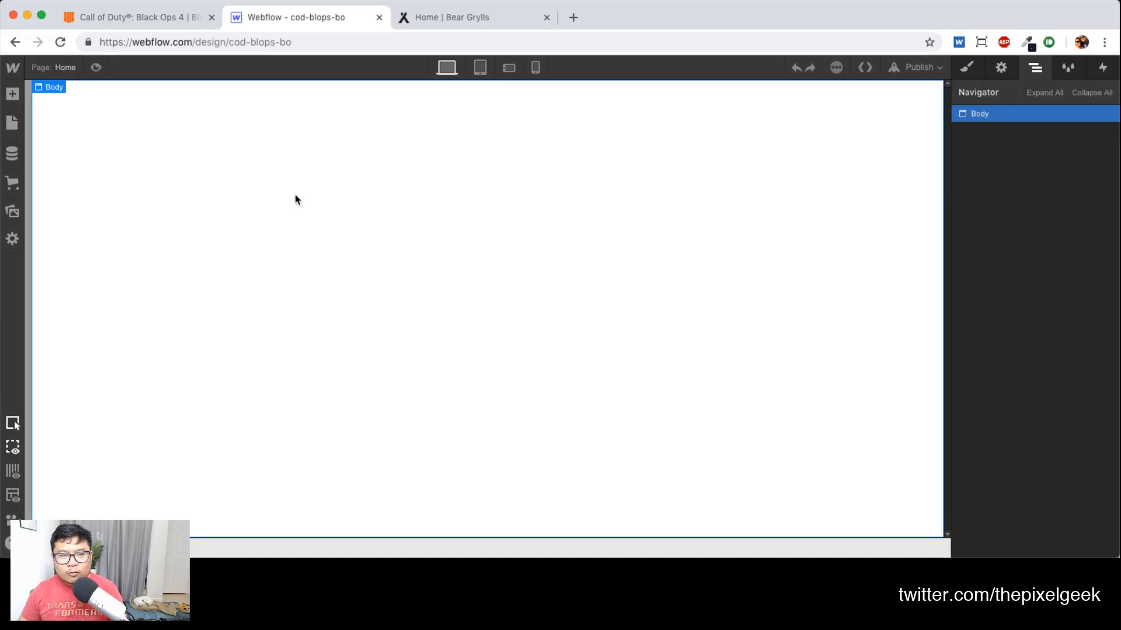
pyautogui.press('a')
pyautogui.click(57, 143)
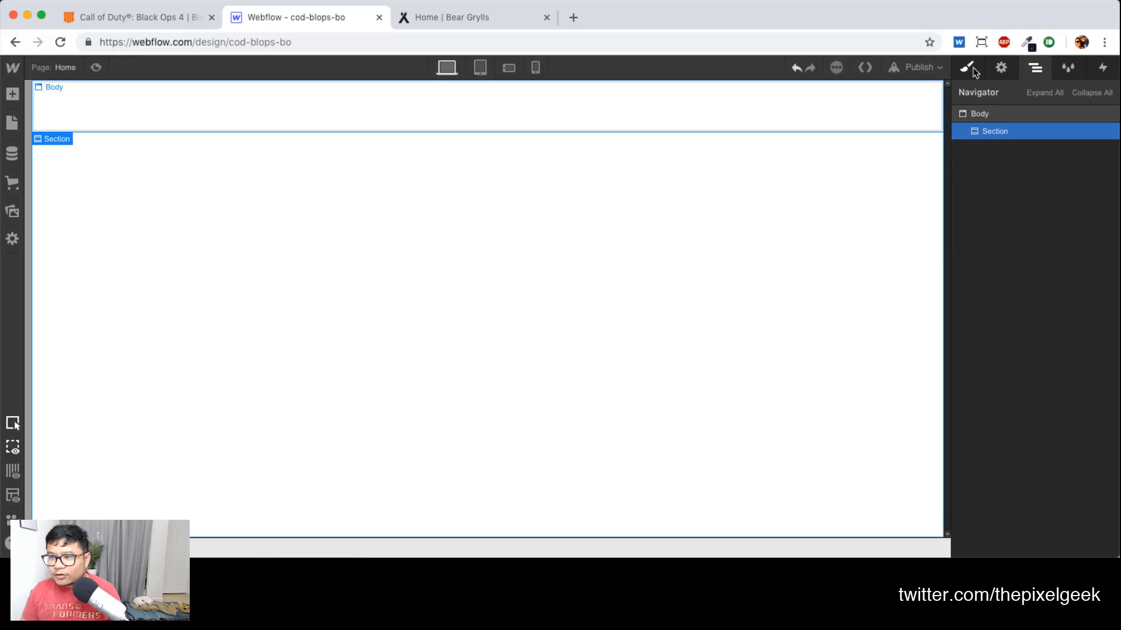
# Give the new section the class name 1 and set its height to 100vh
pyautogui.click(966, 67)
pyautogui.click(1019, 130)
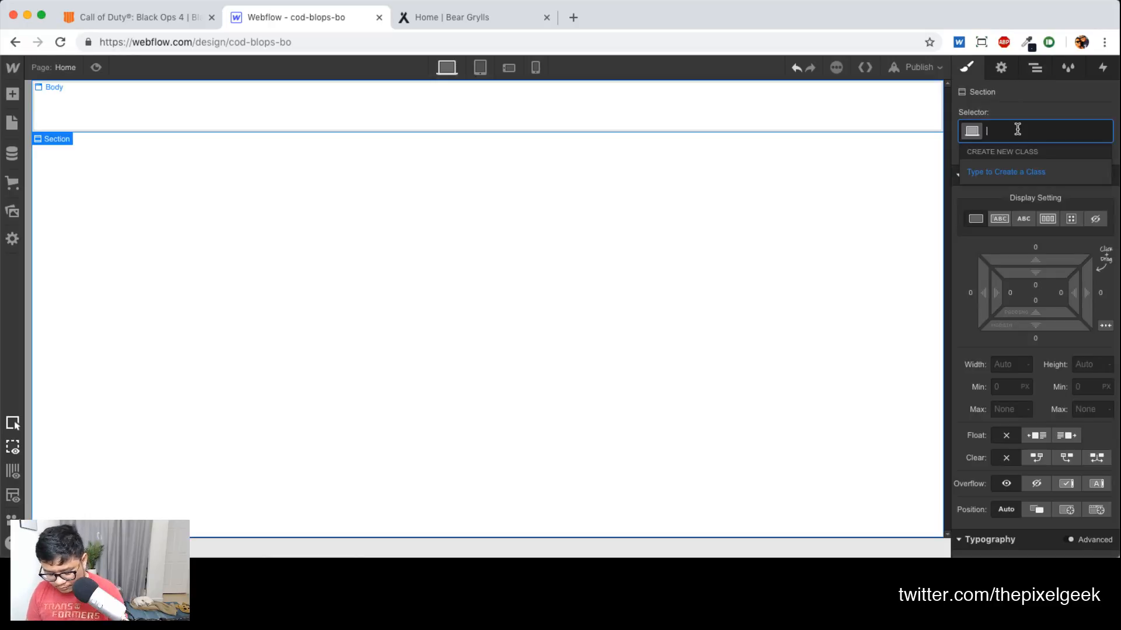
pyautogui.write('1')
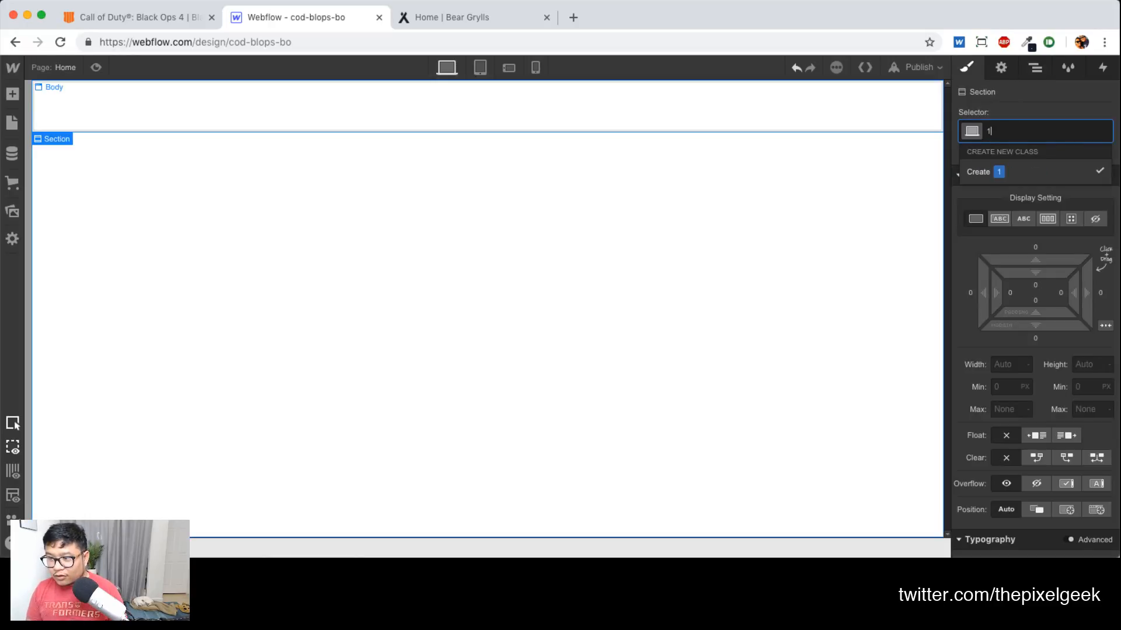
pyautogui.press('Return')
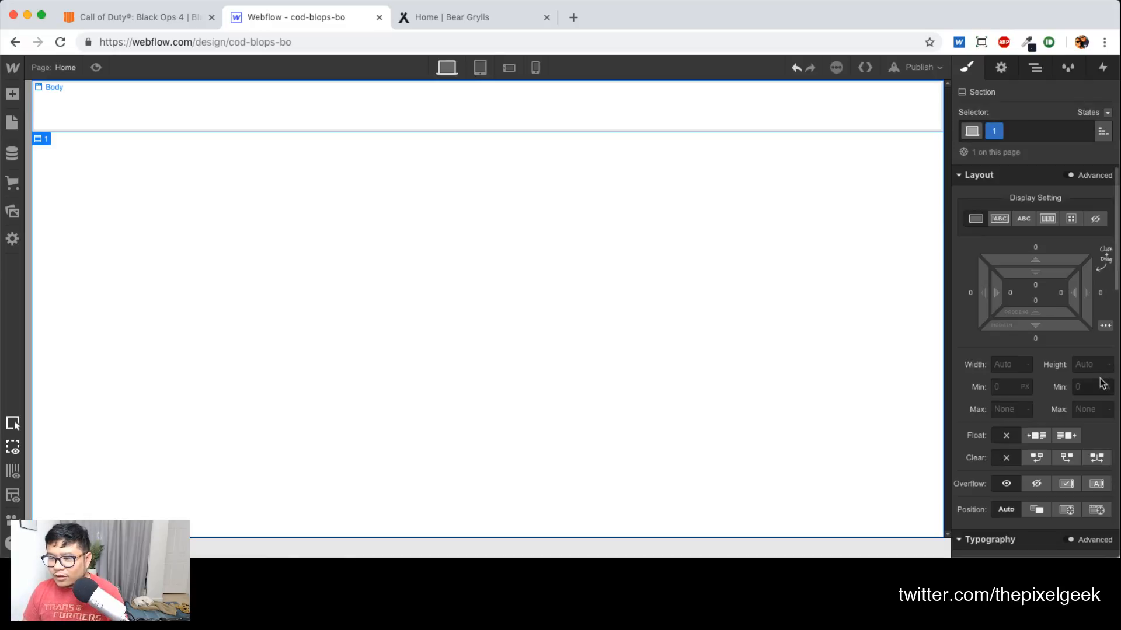
pyautogui.click(1088, 364)
pyautogui.write('100vh')
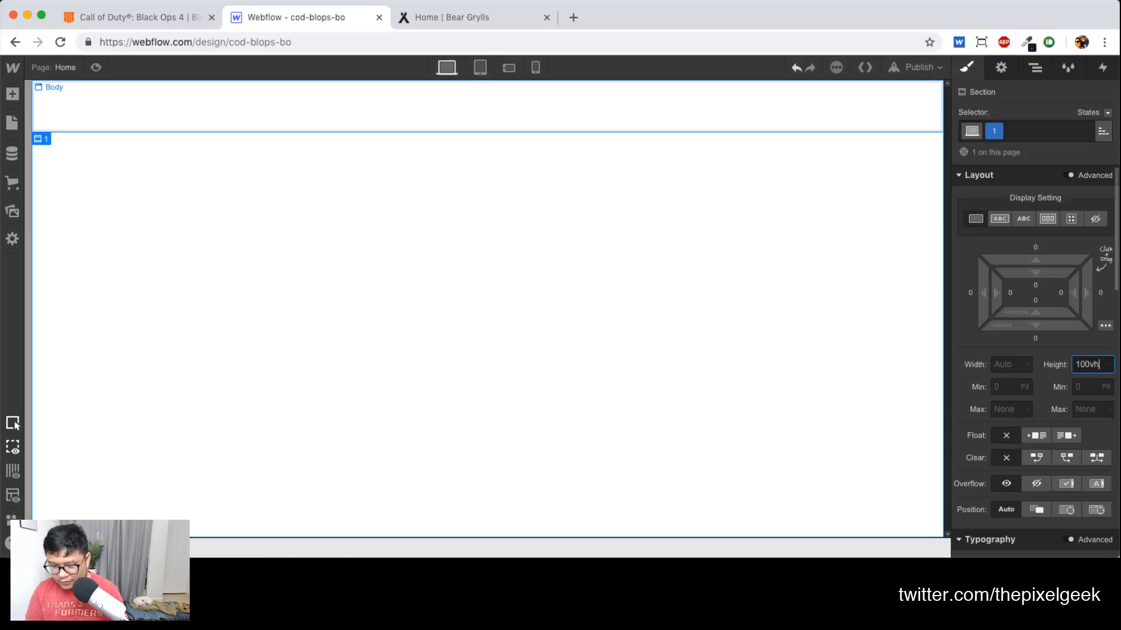
pyautogui.press('Return')
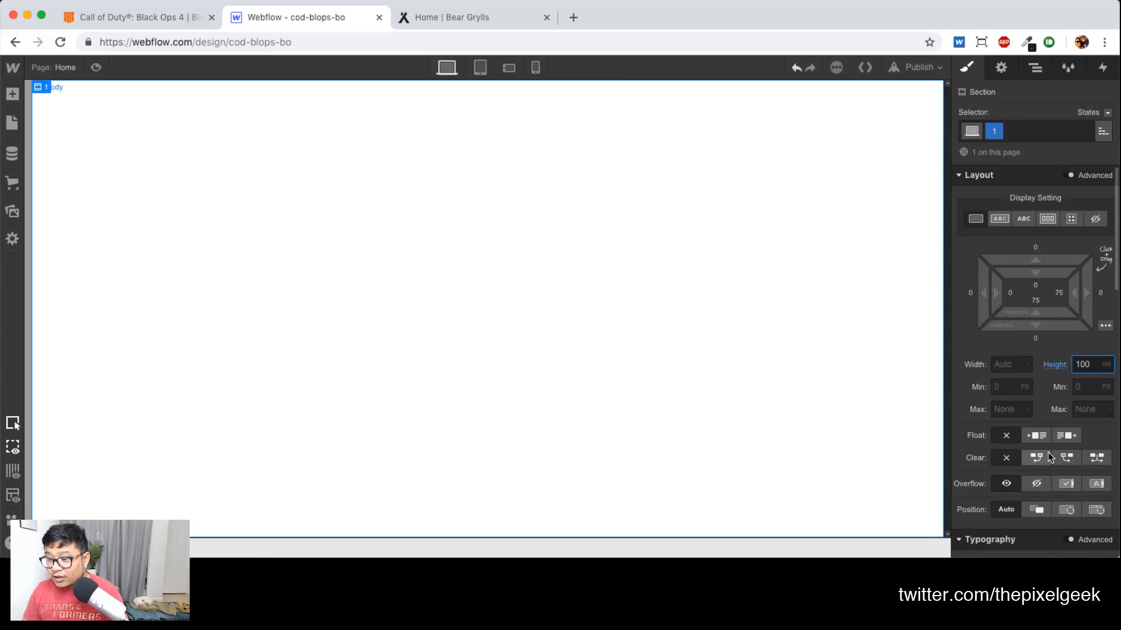
# Try background-6.jpg with Cover sizing as the section's background image, and remove that background again
pyautogui.scroll(-4, 1048, 458)
pyautogui.scroll(1, 1053, 484)
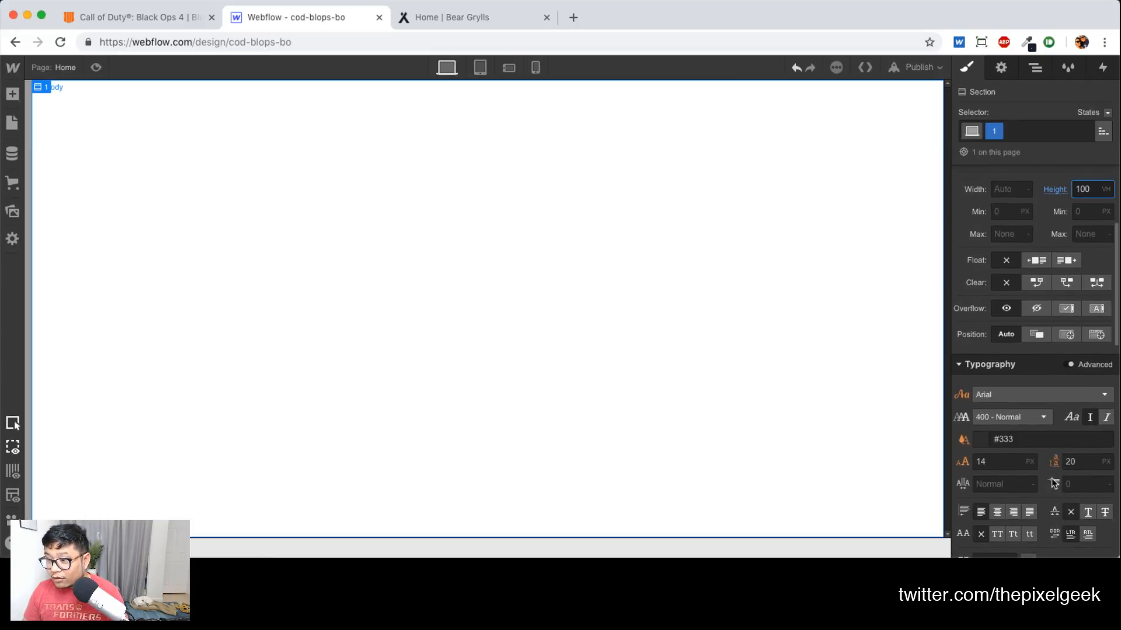
pyautogui.scroll(-3, 1054, 484)
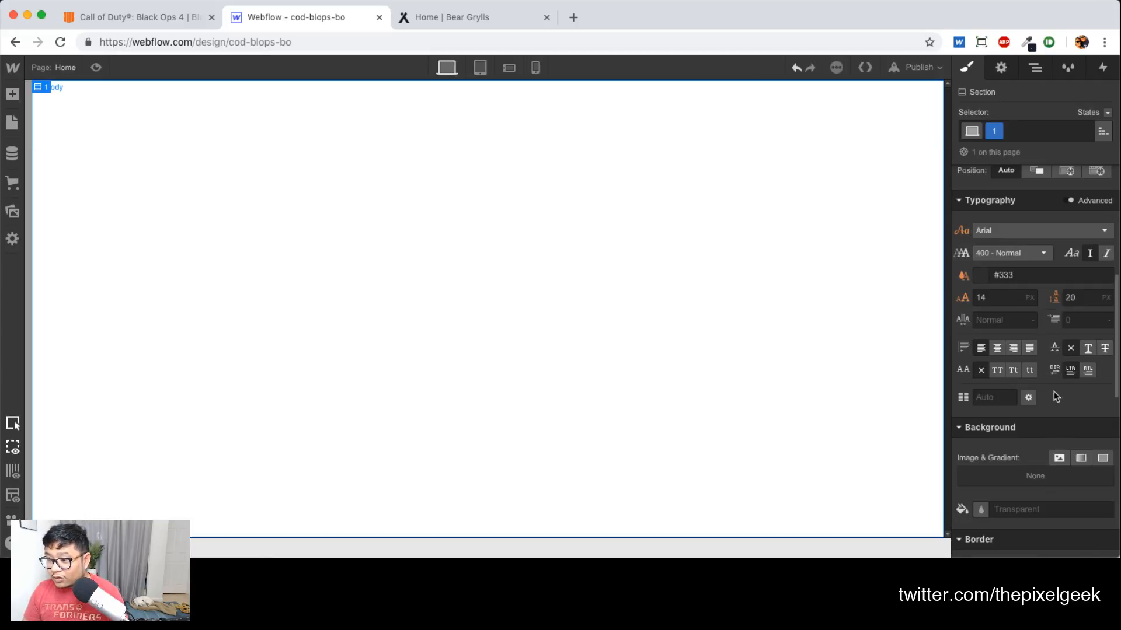
pyautogui.click(1059, 458)
pyautogui.click(1017, 195)
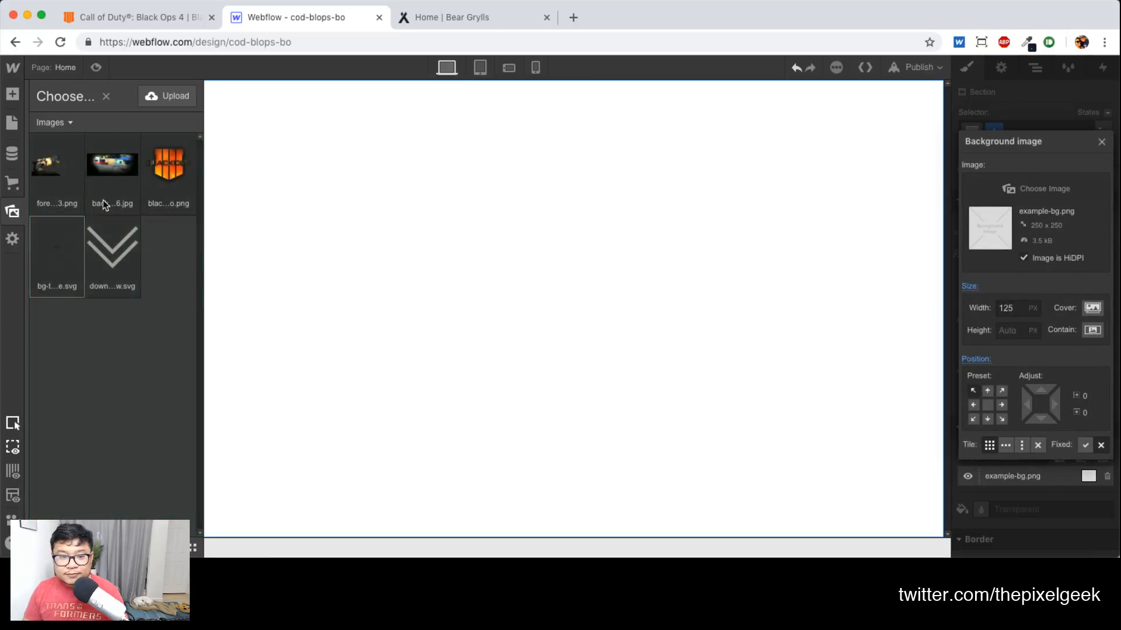
pyautogui.click(110, 175)
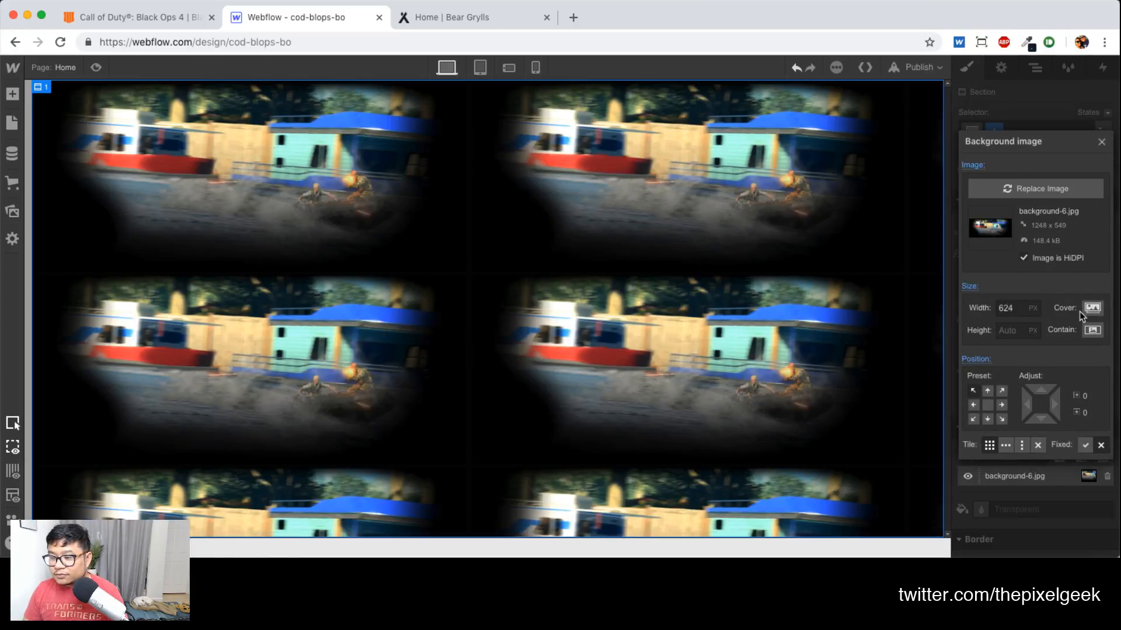
pyautogui.click(1092, 309)
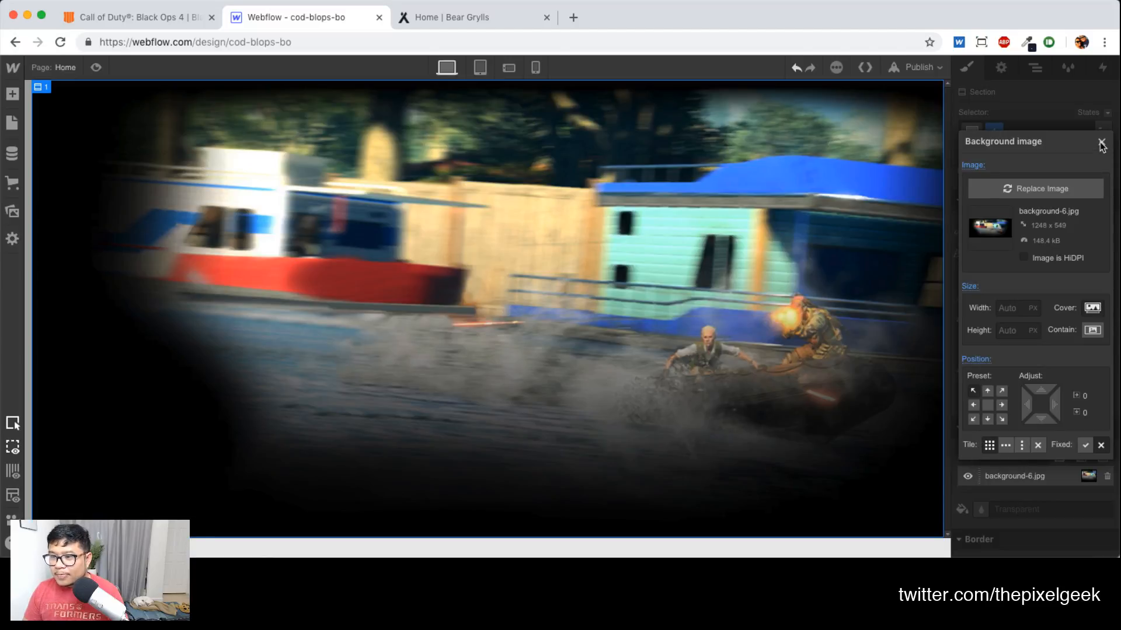
pyautogui.click(1102, 143)
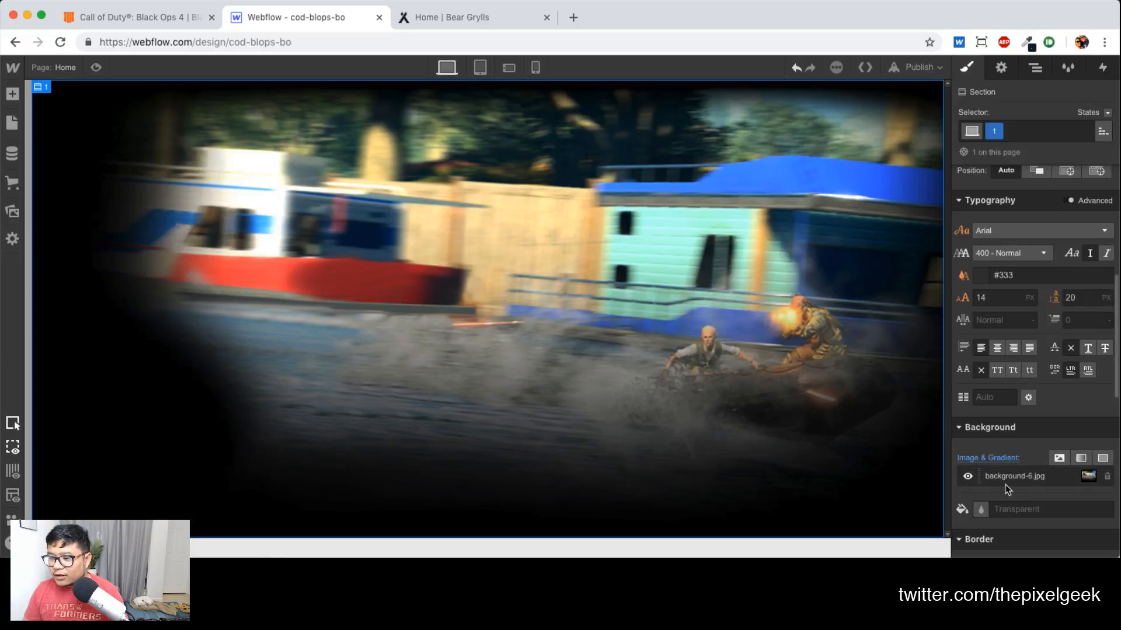
pyautogui.click(1107, 476)
# Set the section's position to relative and check the hero layering on the Call of Duty Blackout reference page
pyautogui.scroll(5, 1036, 381)
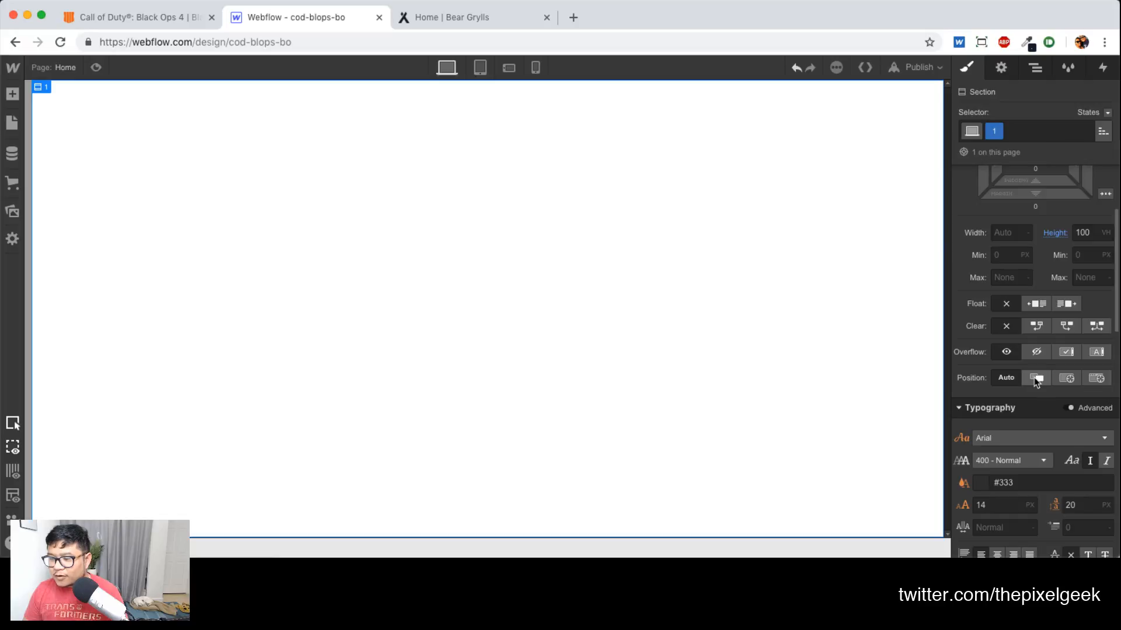
pyautogui.click(1036, 378)
pyautogui.click(186, 19)
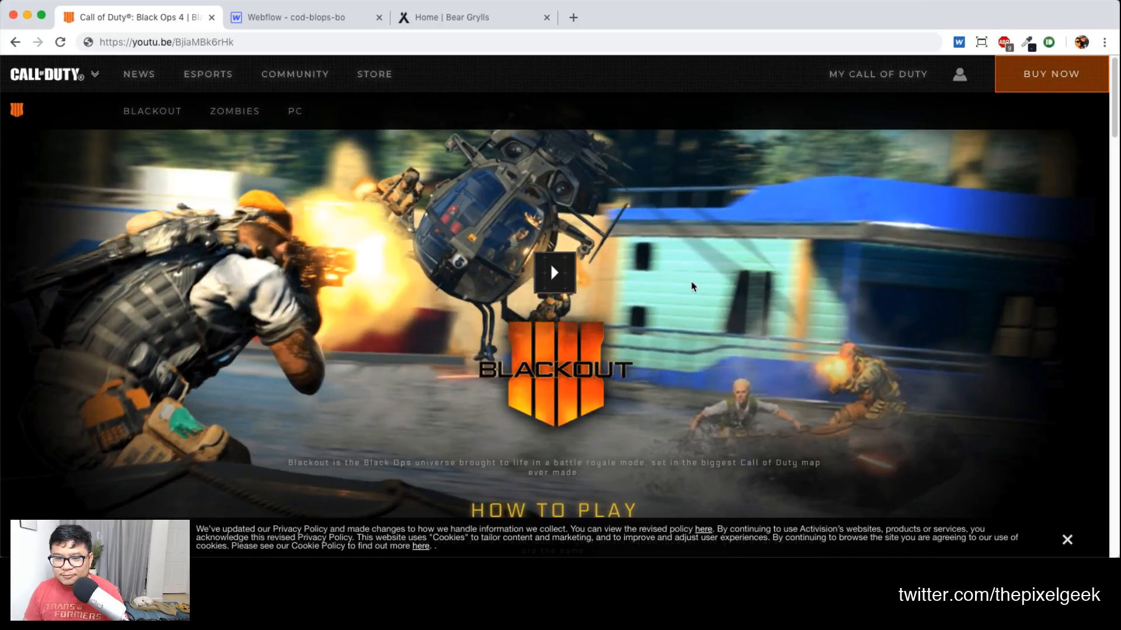
pyautogui.hotkey('ctrl', 'Tab')
# Add a Div Block inside the section and position it absolutely with the full-cover preset
pyautogui.press('a')
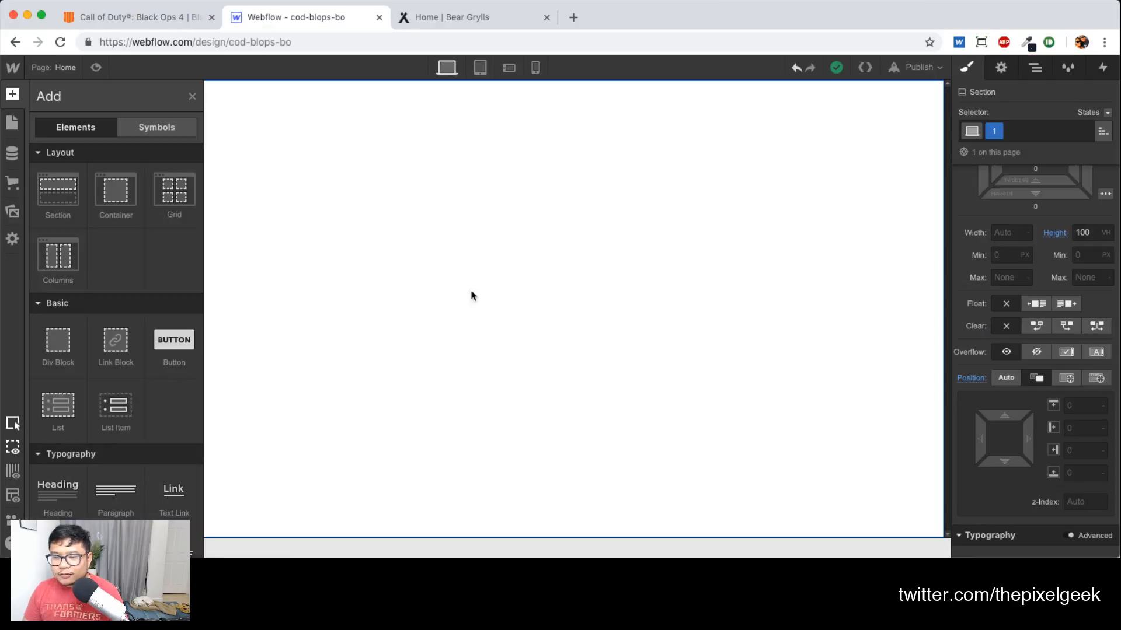
pyautogui.click(67, 346)
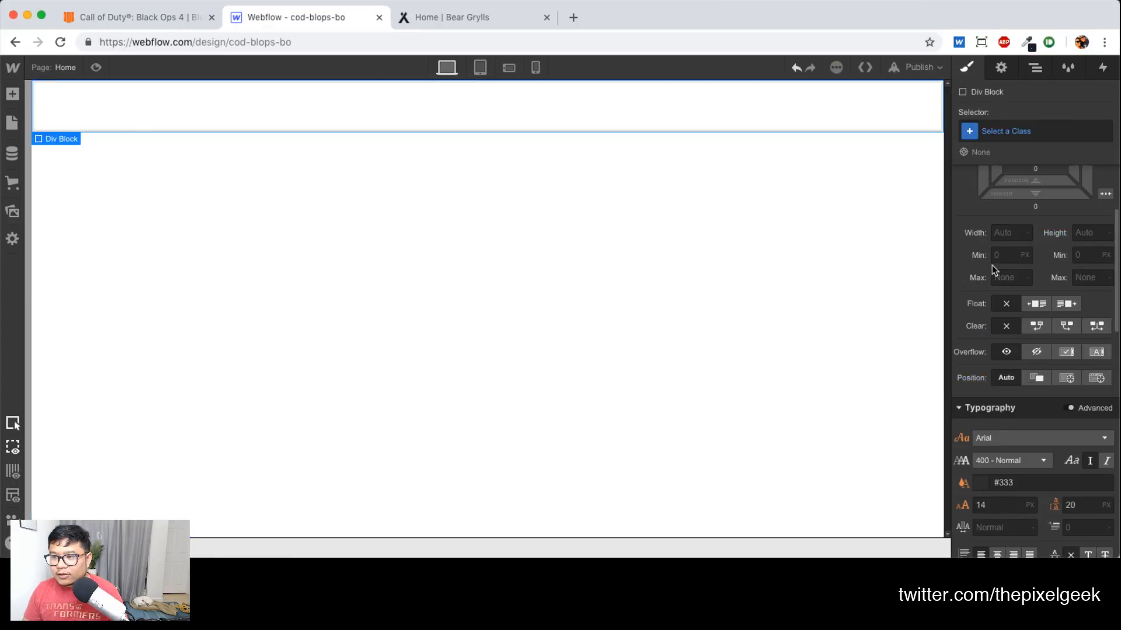
pyautogui.click(1067, 378)
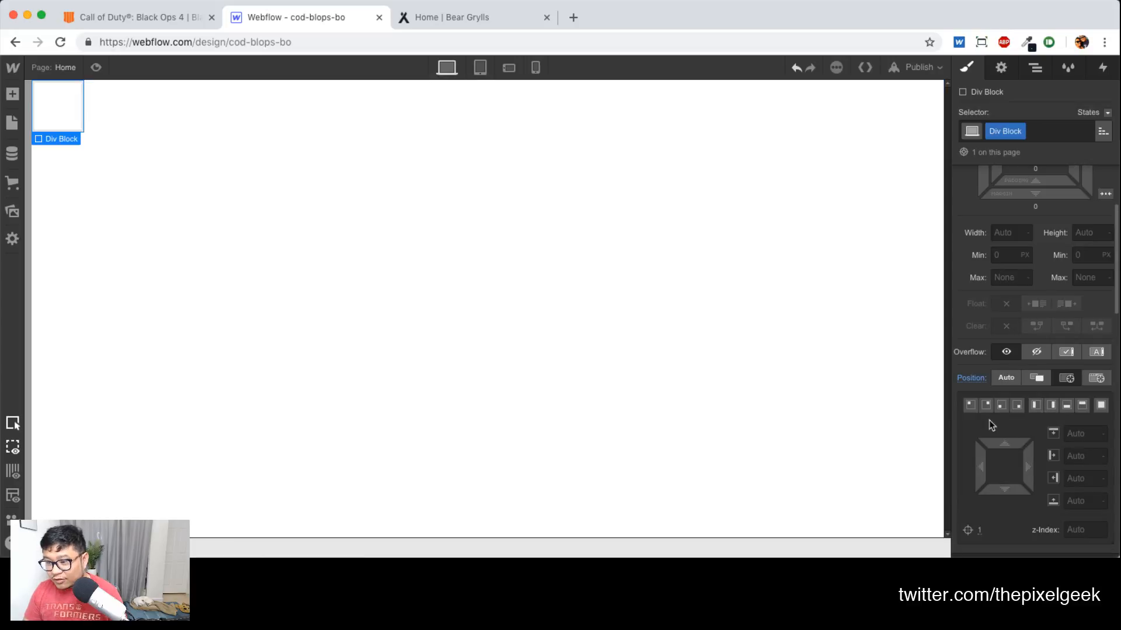
pyautogui.click(1101, 407)
# Rename the div block's class to row 1 bg
pyautogui.doubleClick(993, 132)
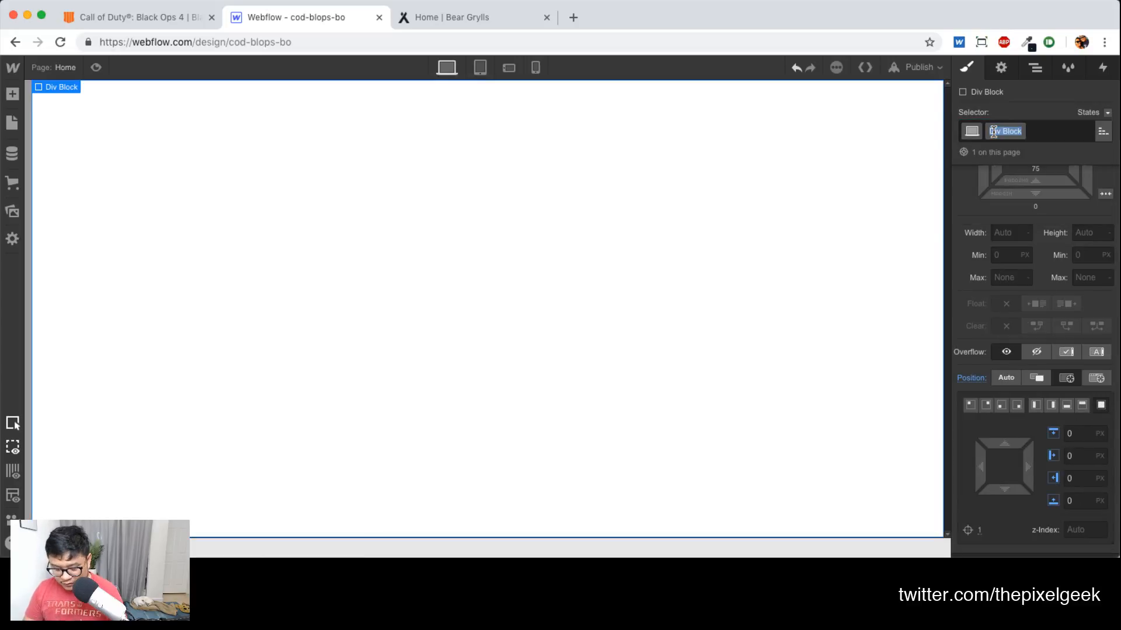
pyautogui.write('row 1 bg')
pyautogui.press('Return')
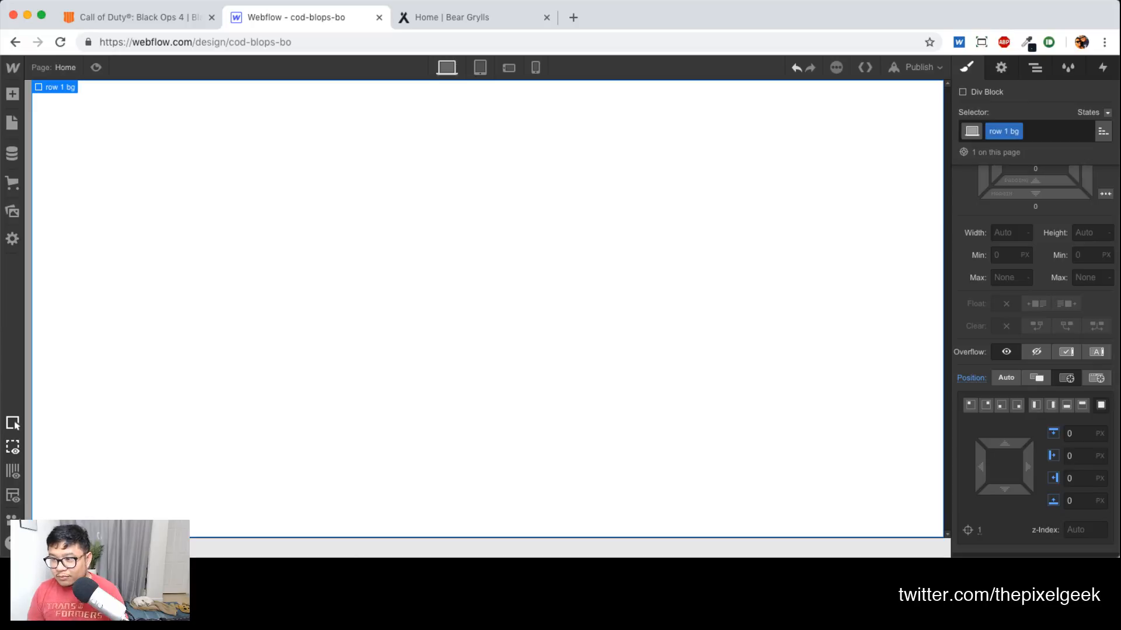
# Set background-6.jpg as the row 1 bg background image with Cover sizing, centered position and no tiling
pyautogui.scroll(-10, 1060, 401)
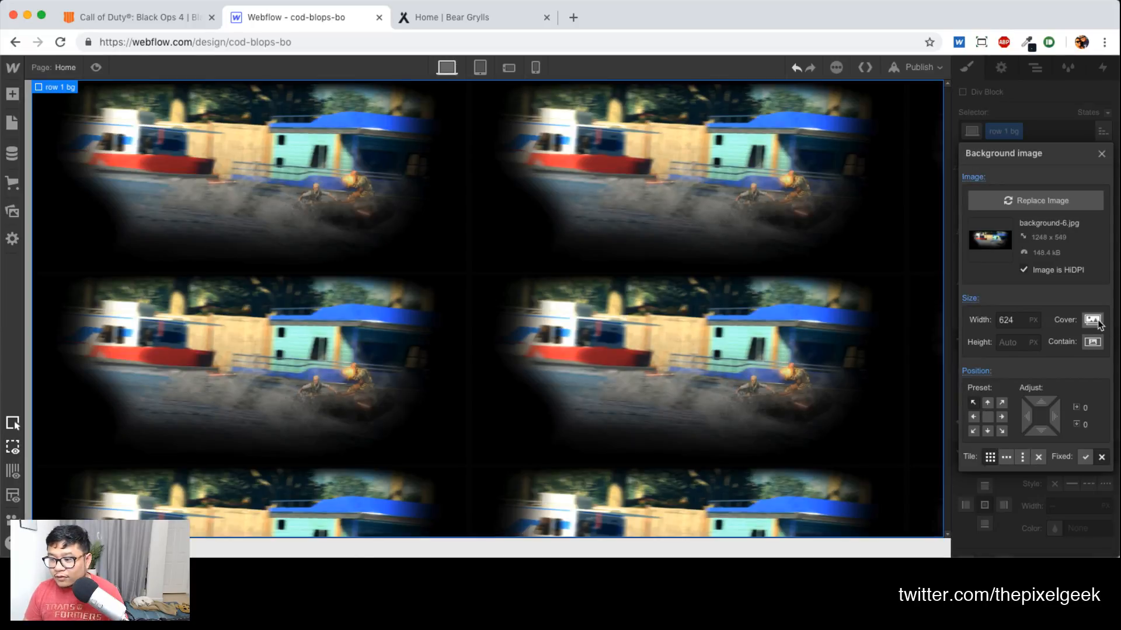
pyautogui.click(1092, 319)
pyautogui.click(987, 416)
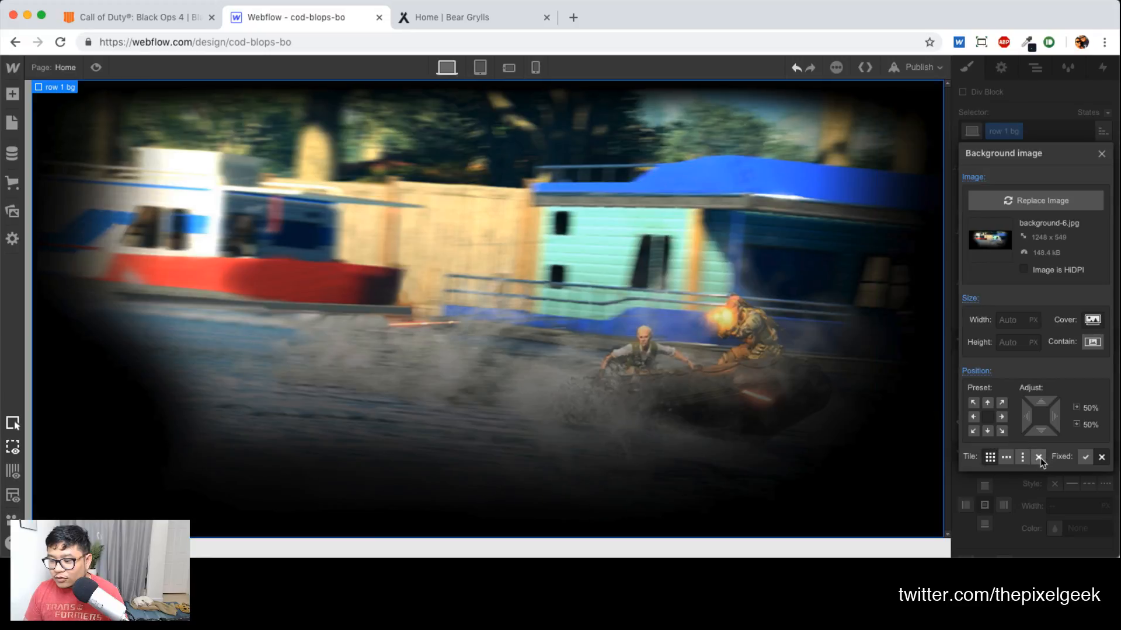
pyautogui.click(1038, 457)
pyautogui.click(1101, 154)
pyautogui.scroll(-5, 1050, 365)
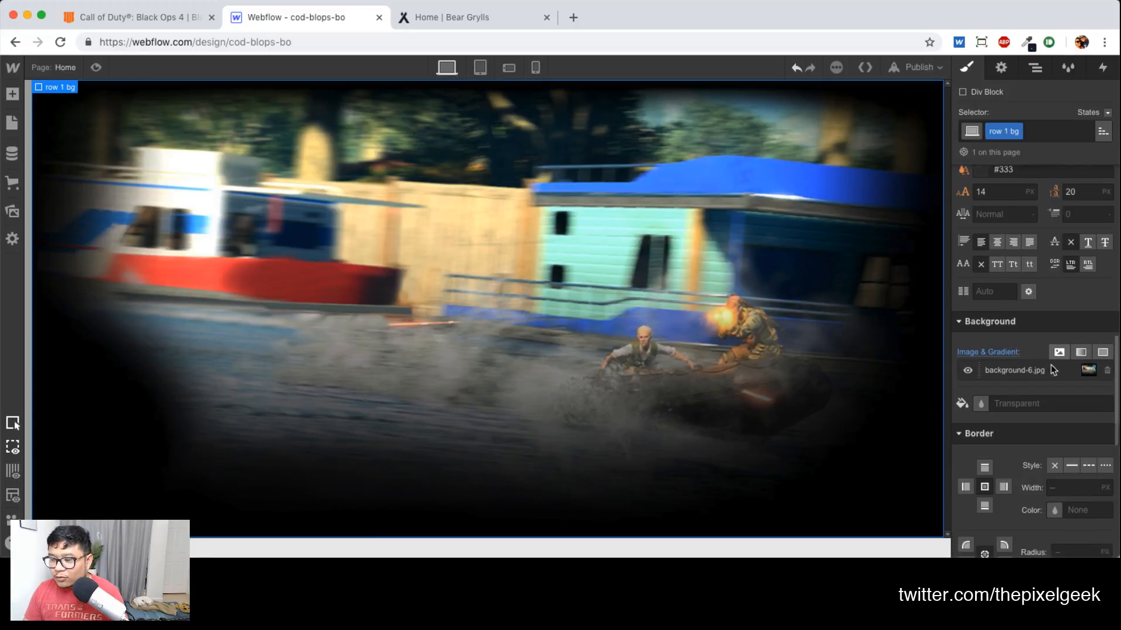
pyautogui.scroll(-3, 1050, 369)
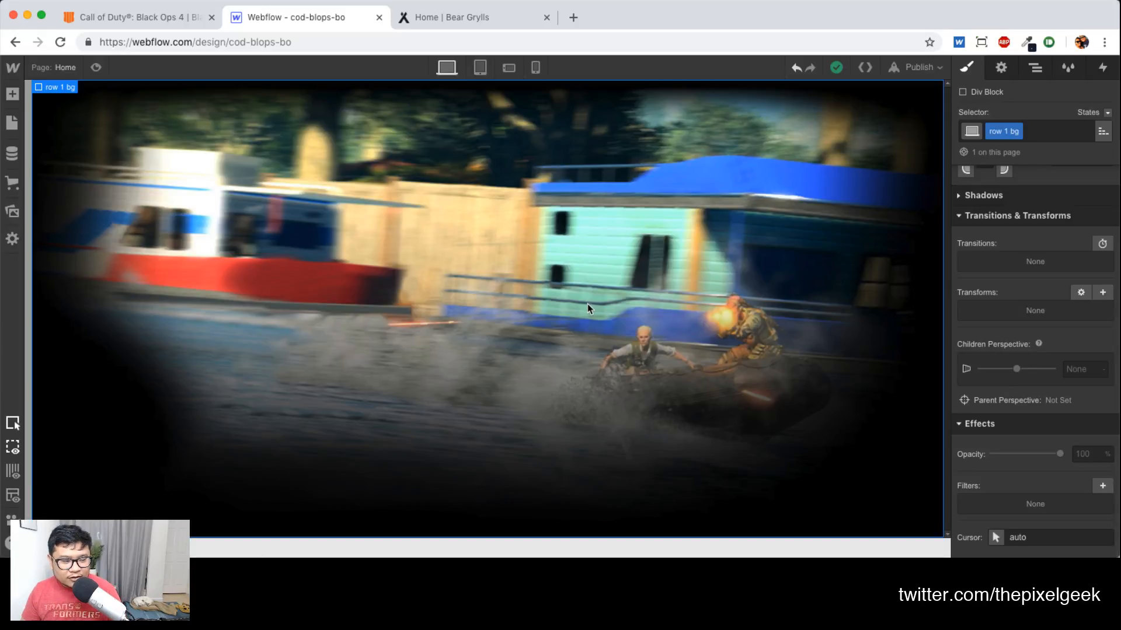
pyautogui.press('super+Tab')
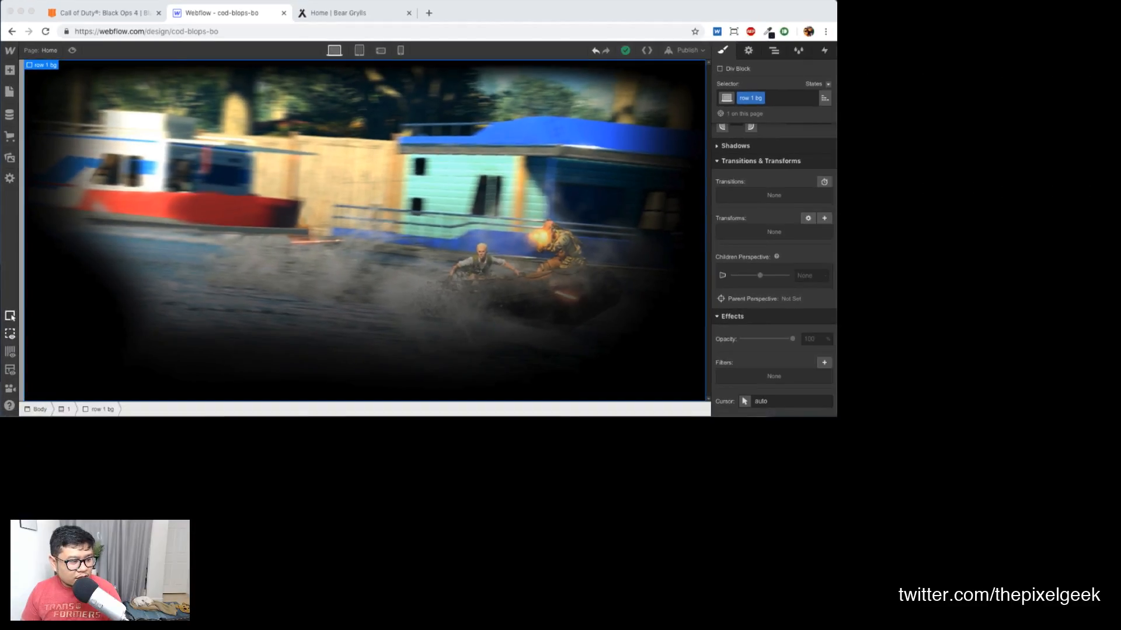
pyautogui.press('super+Tab')
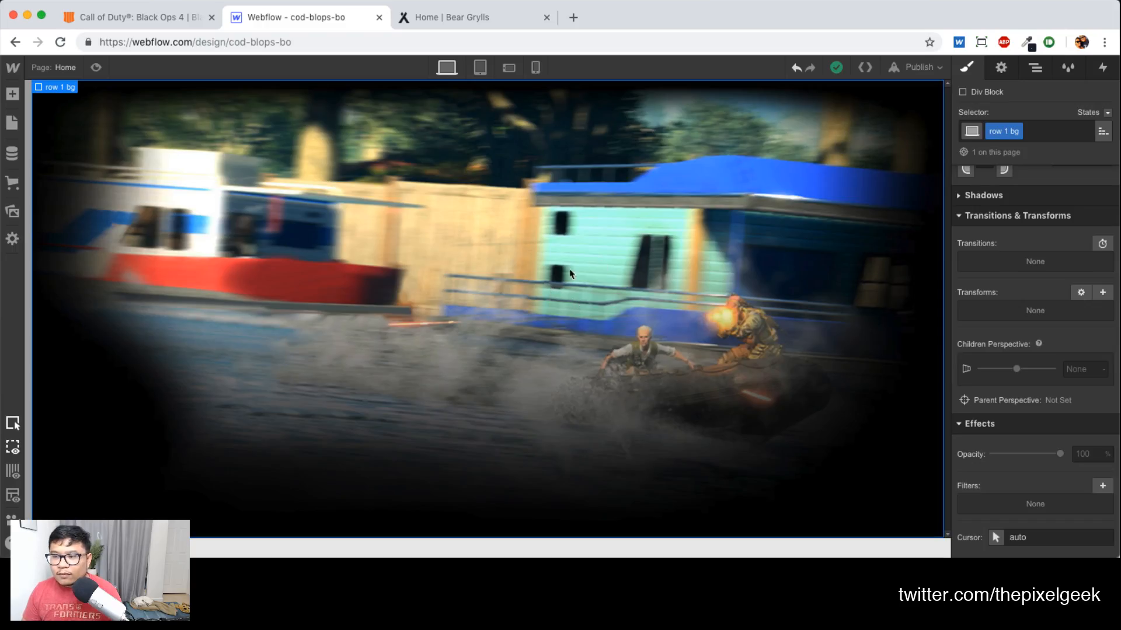
# Add a Div Block inside row 1 bg and give it the class row 1 fg
pyautogui.press('a')
pyautogui.moveTo(61, 350); pyautogui.dragTo(402, 286)
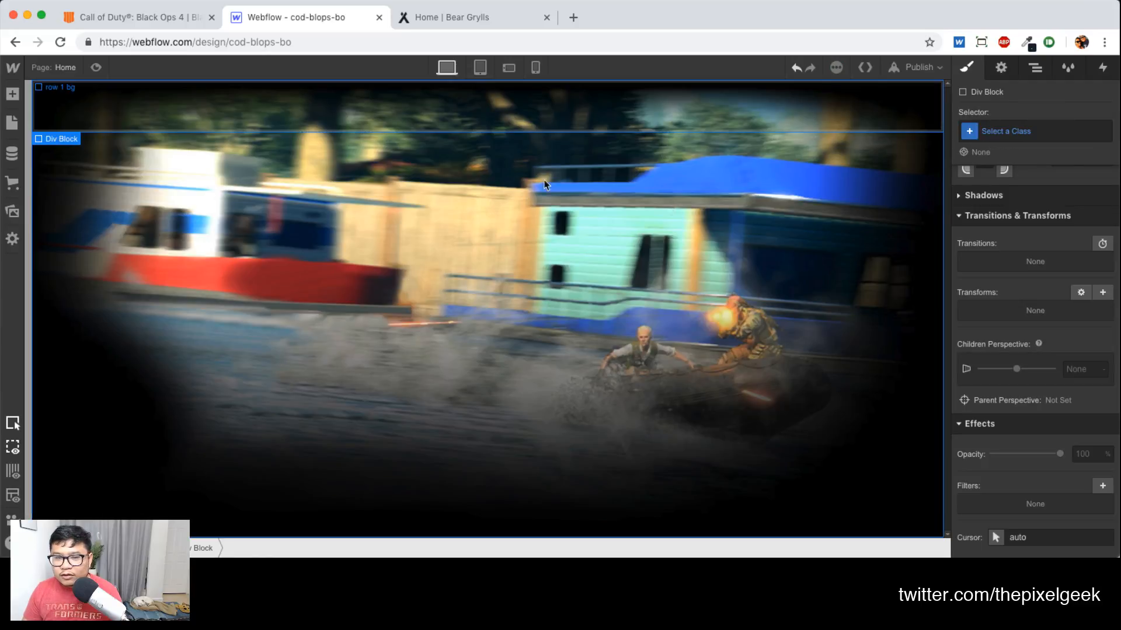
pyautogui.scroll(1, 1026, 258)
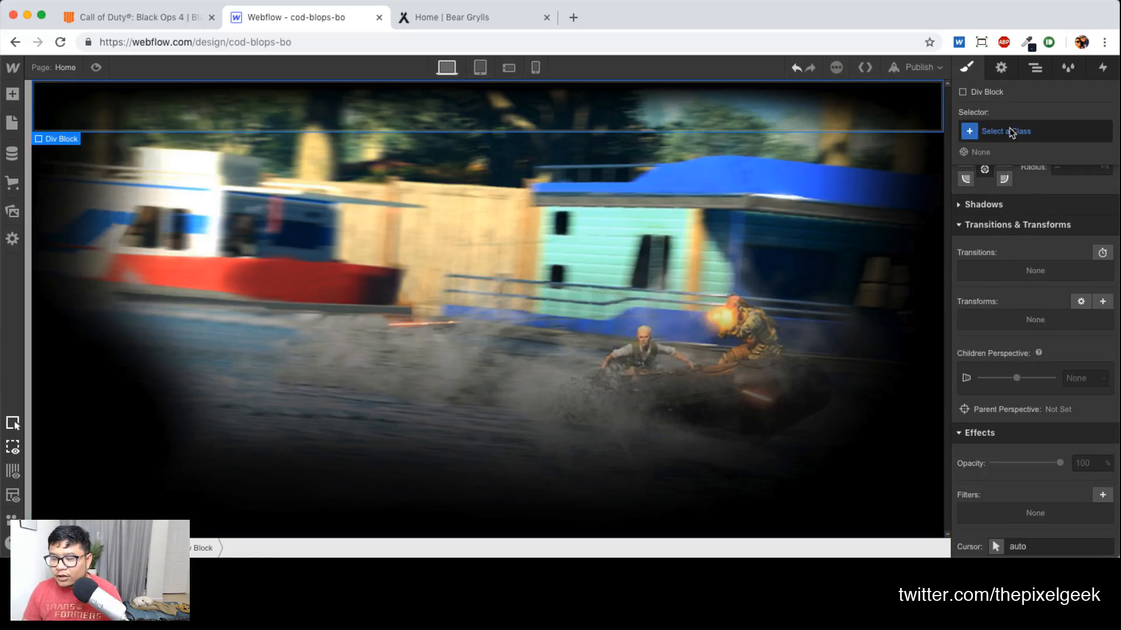
pyautogui.click(1012, 132)
pyautogui.write('row 1 ')
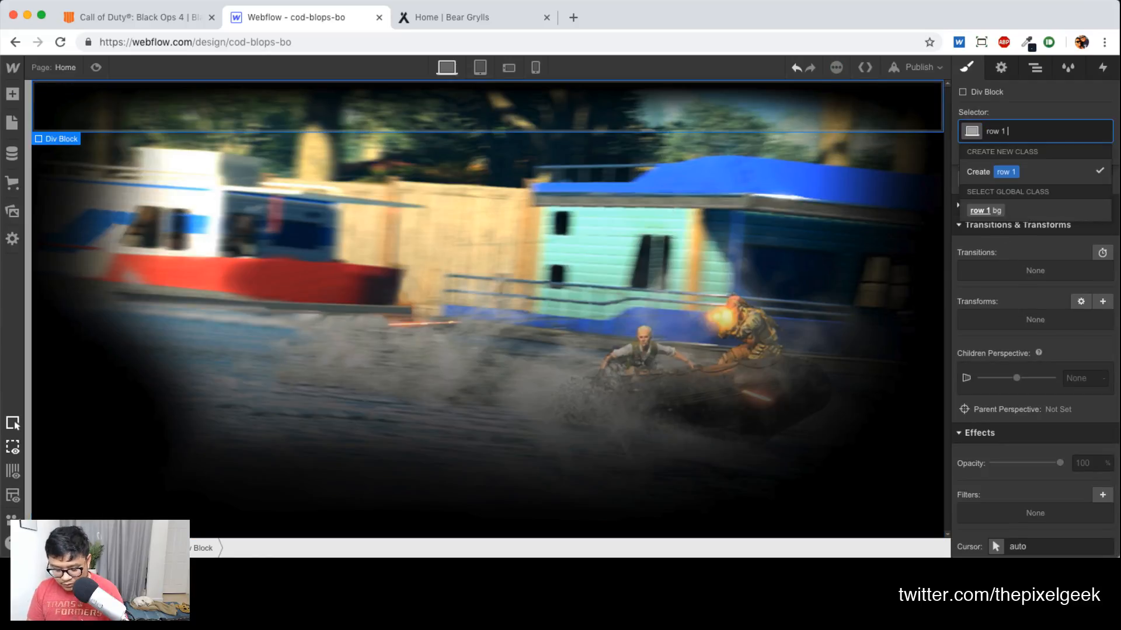
pyautogui.write('fg')
pyautogui.press('Return')
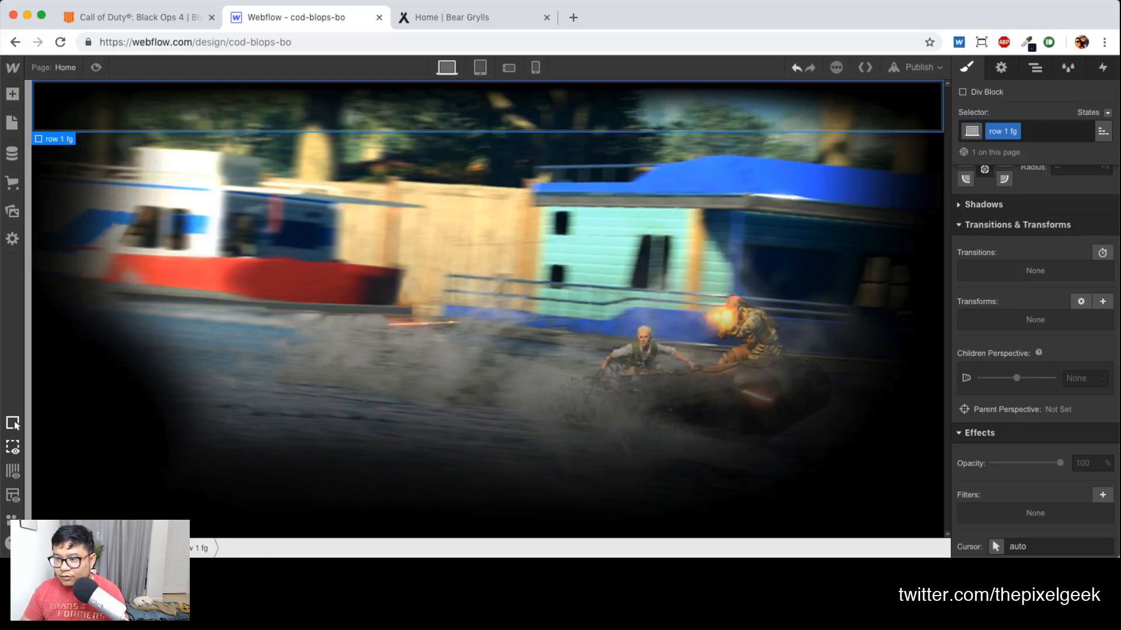
# Position the row 1 fg div block absolutely with the full-cover preset so it fills its parent
pyautogui.scroll(15, 1073, 380)
pyautogui.click(1082, 364)
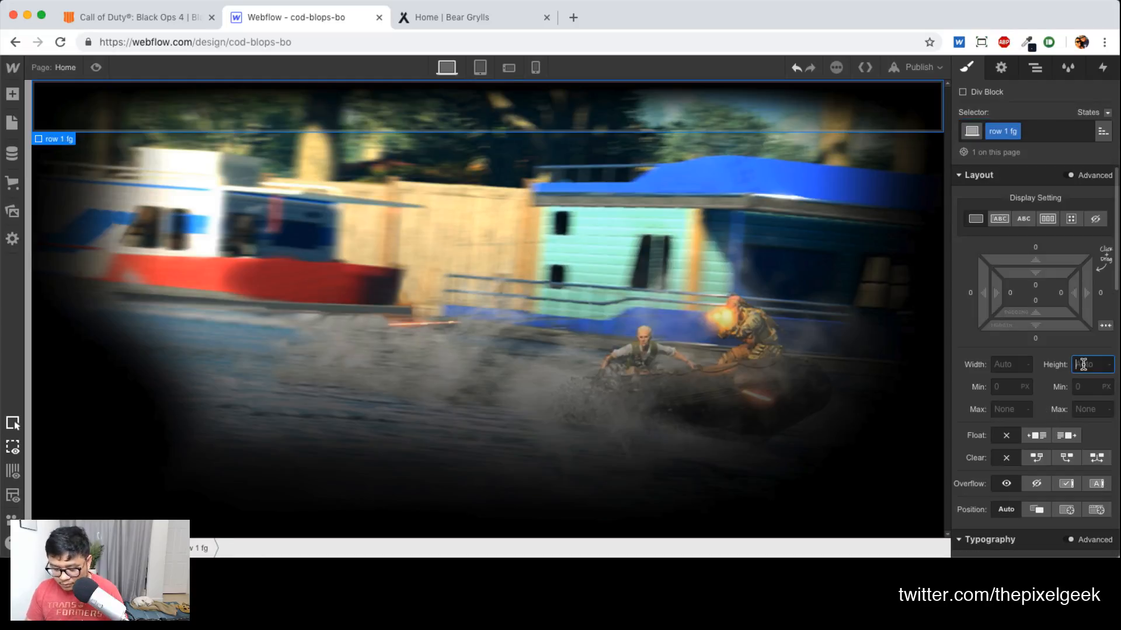
pyautogui.click(1041, 510)
pyautogui.scroll(-1, 1045, 507)
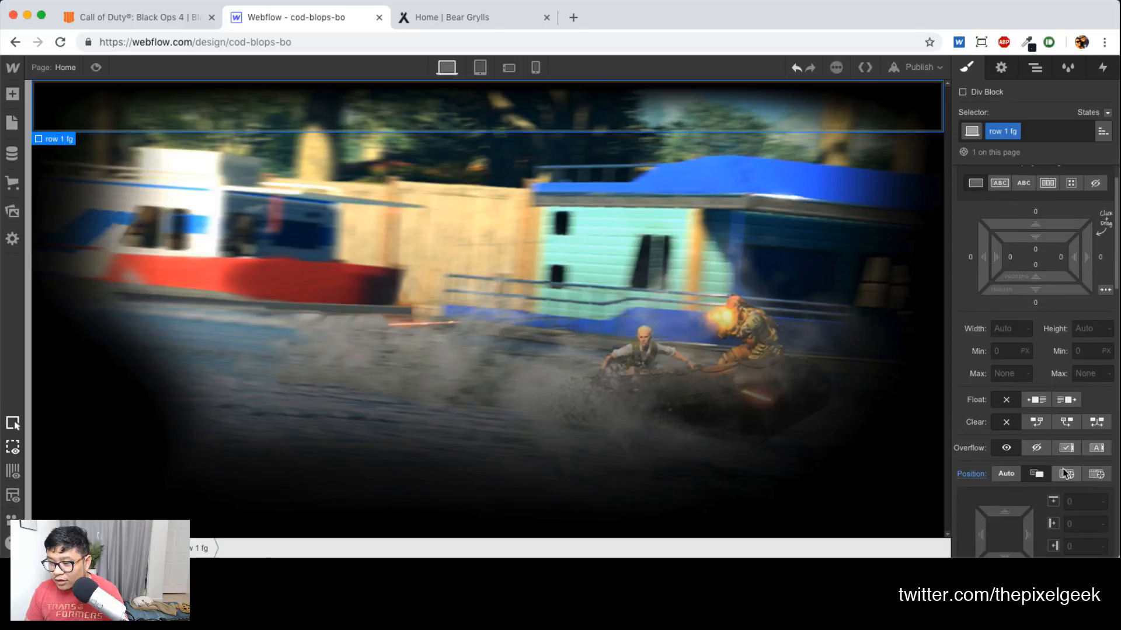
pyautogui.click(1066, 473)
pyautogui.click(1103, 500)
pyautogui.scroll(-10, 1079, 350)
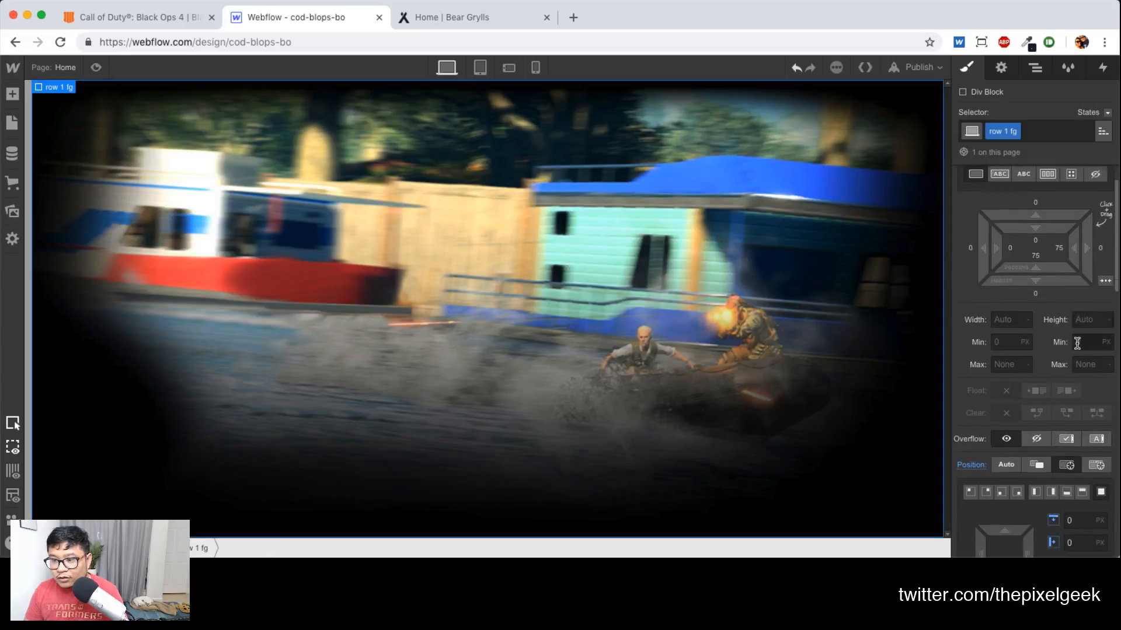
# Set foreground-3.png as the row 1 fg background image with Cover sizing, bottom-left position and no tiling
pyautogui.click(1059, 254)
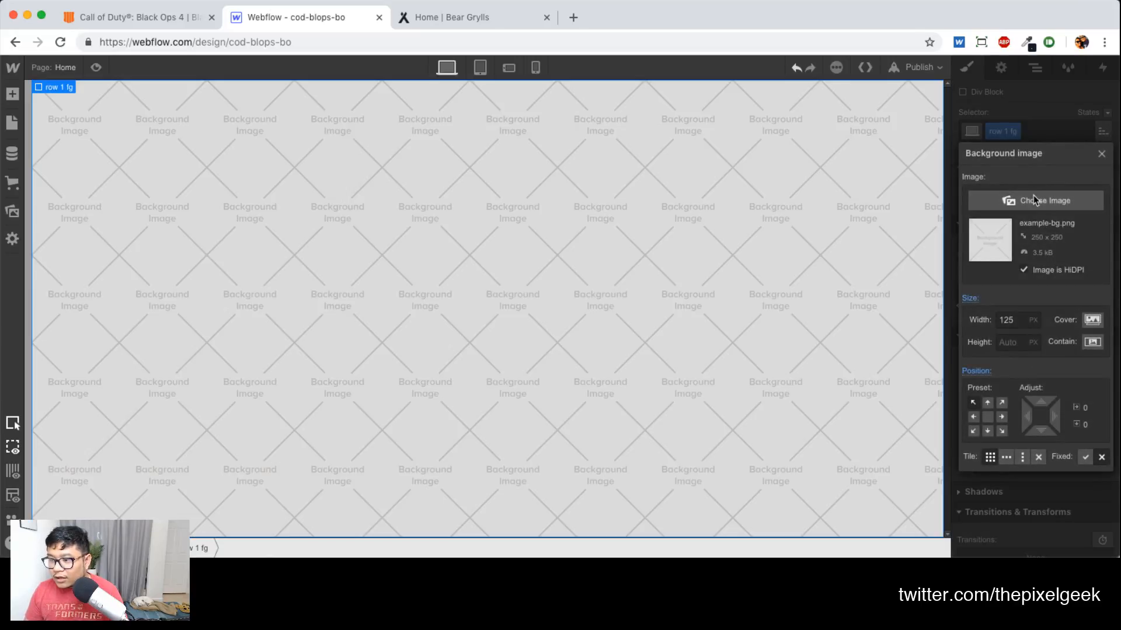
pyautogui.click(1033, 201)
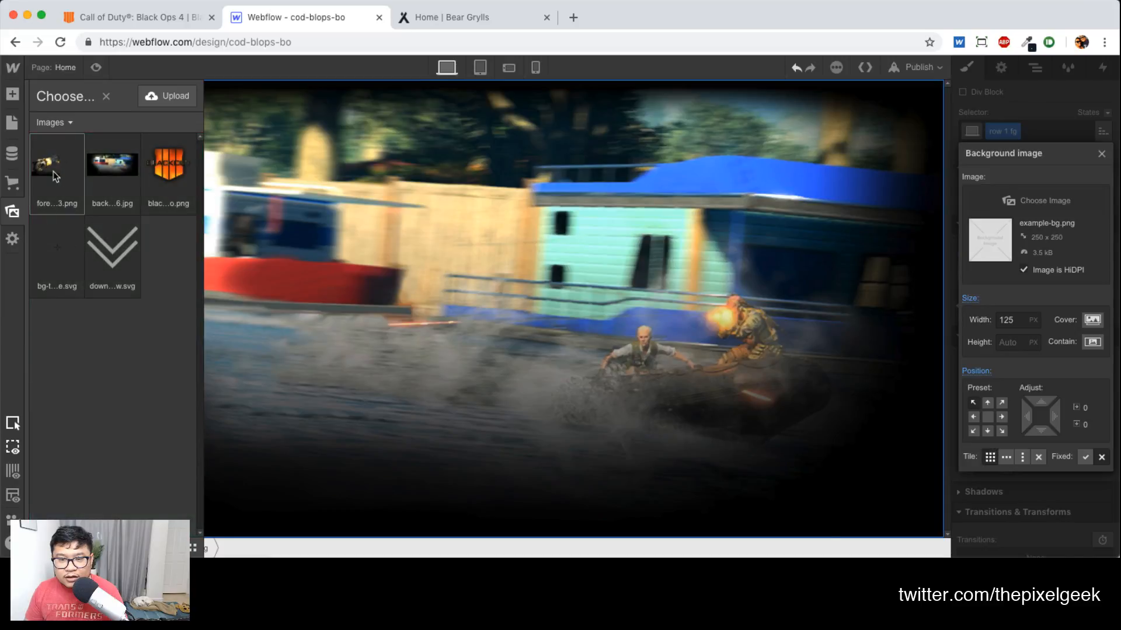
pyautogui.click(55, 177)
pyautogui.click(973, 431)
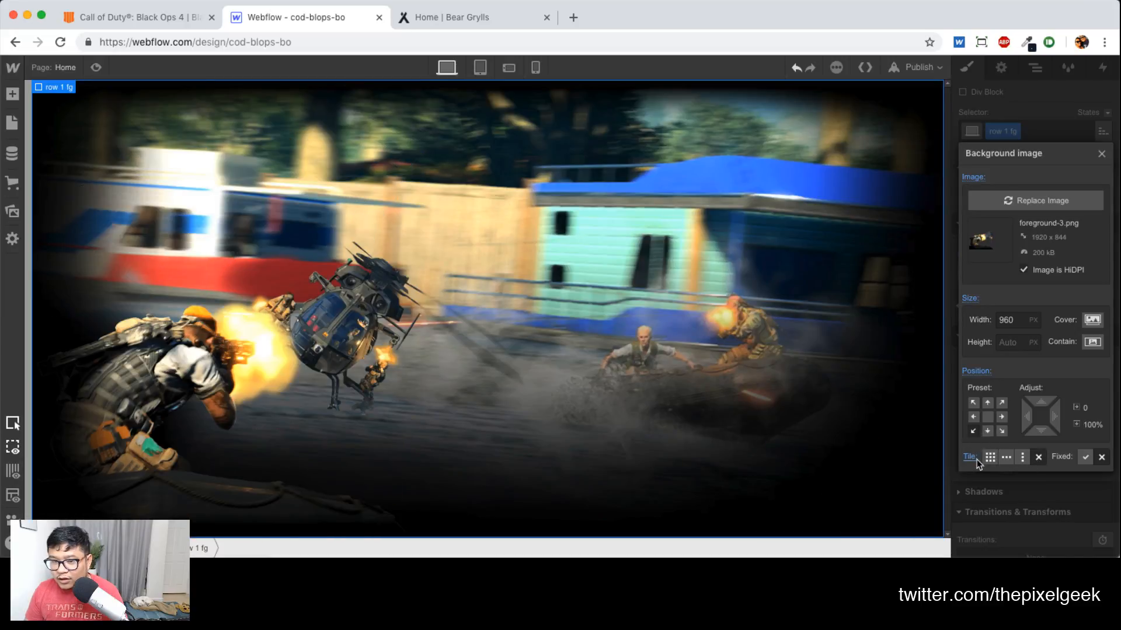
pyautogui.click(1092, 320)
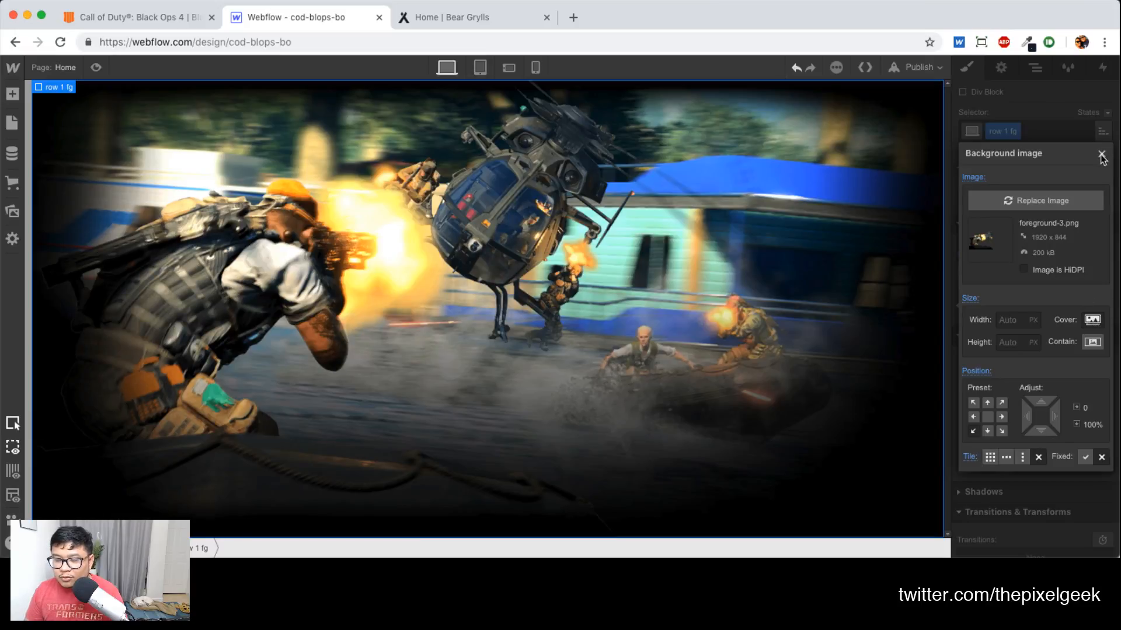
pyautogui.click(1102, 153)
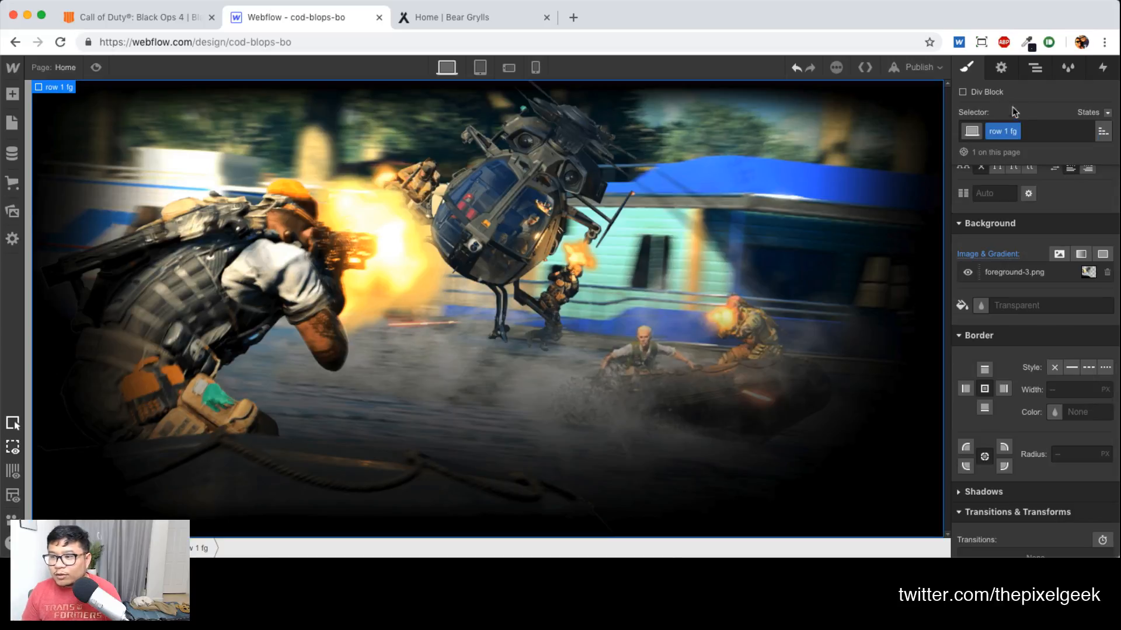
# Move row 1 fg out of row 1 bg so both are siblings directly inside section 1
pyautogui.click(1102, 67)
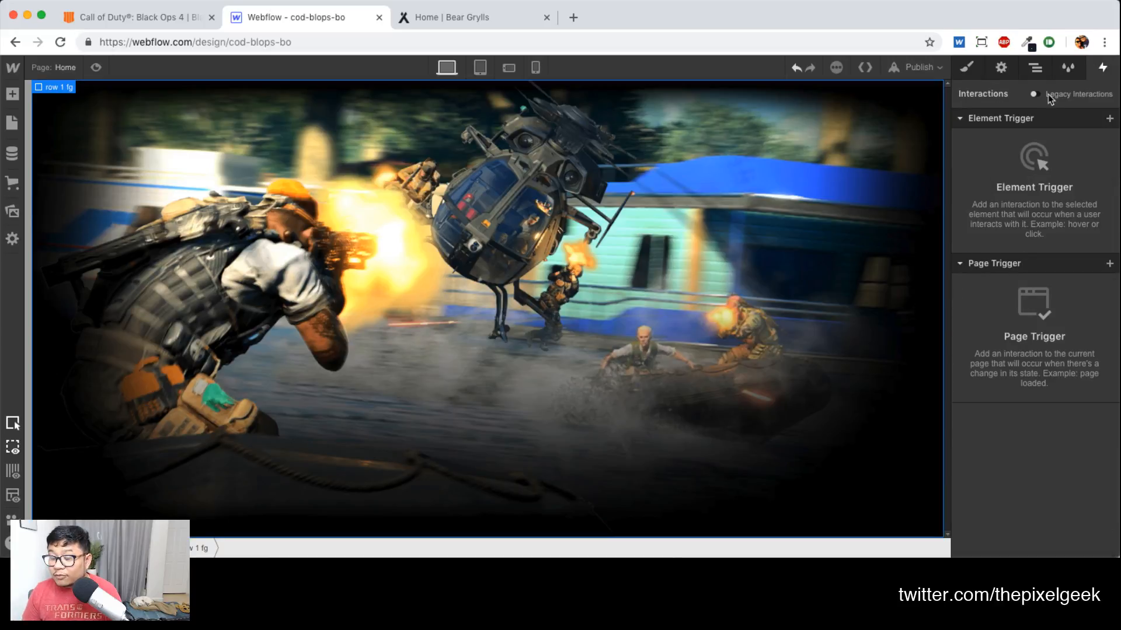
pyautogui.click(1034, 68)
pyautogui.click(1018, 130)
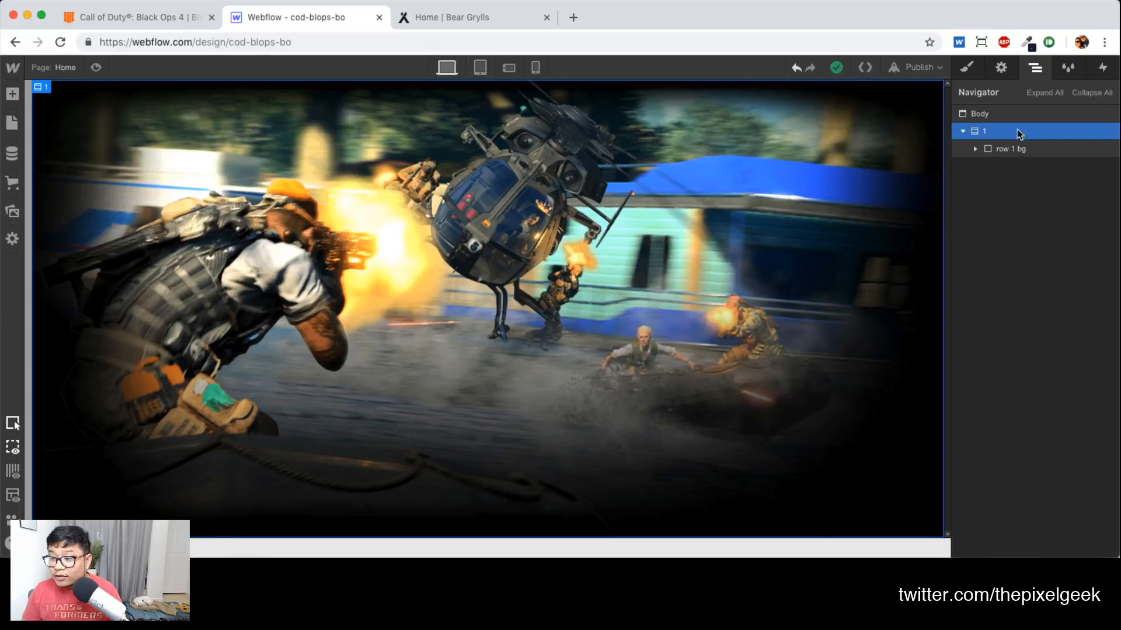
pyautogui.click(975, 149)
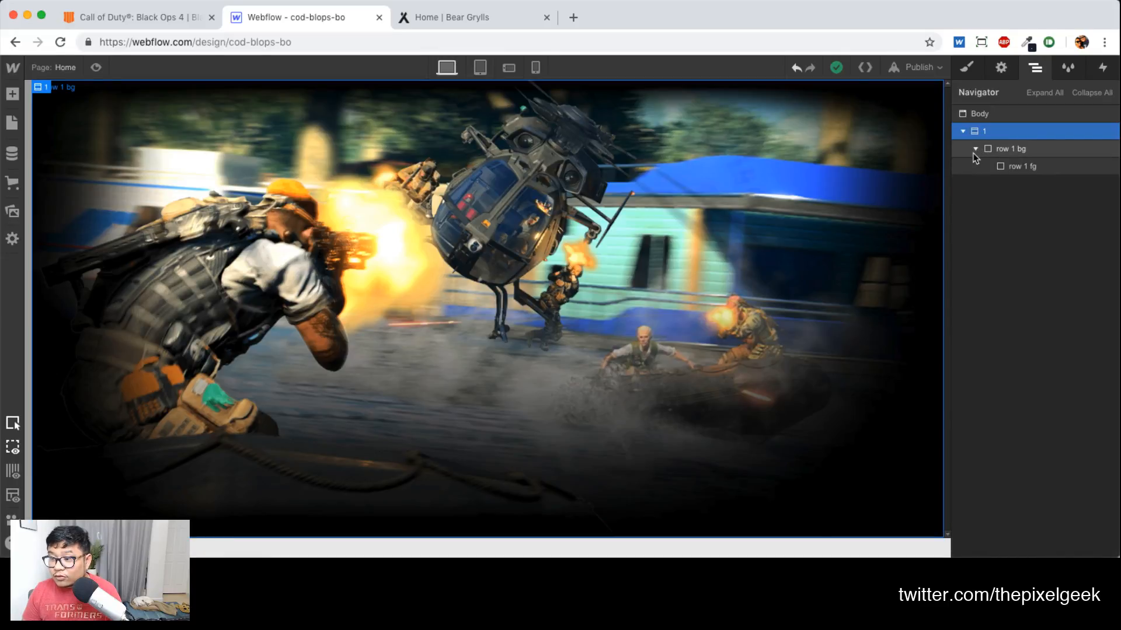
pyautogui.moveTo(1019, 166); pyautogui.dragTo(999, 166)
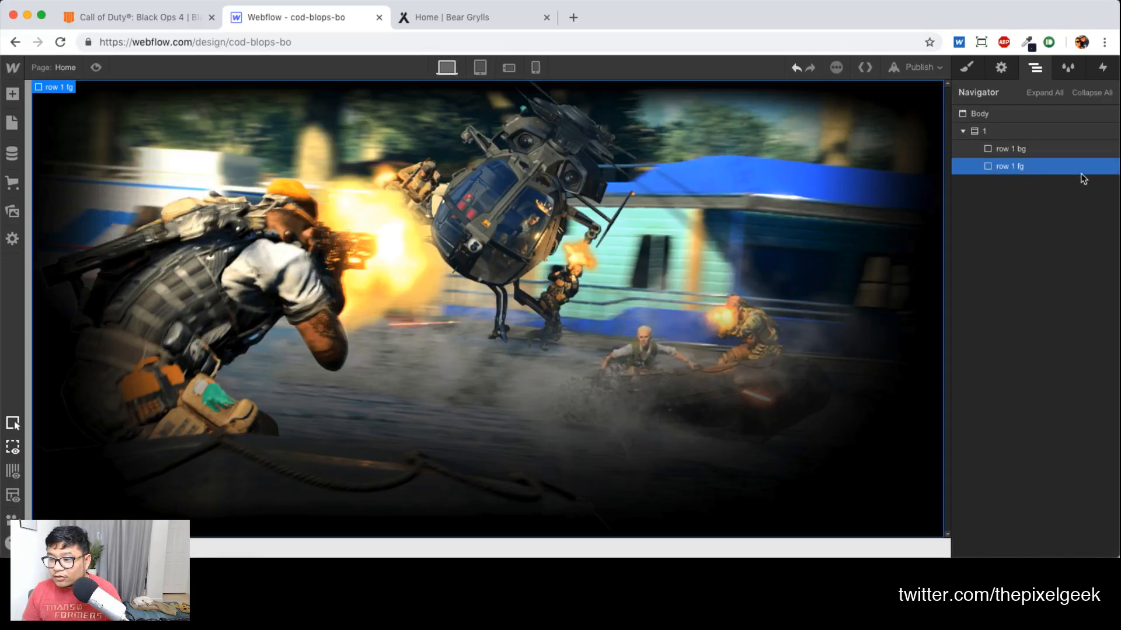
# Give section 1 a Mouse Move over Element trigger that plays a mouse animation, and create a new animation for it
pyautogui.click(989, 134)
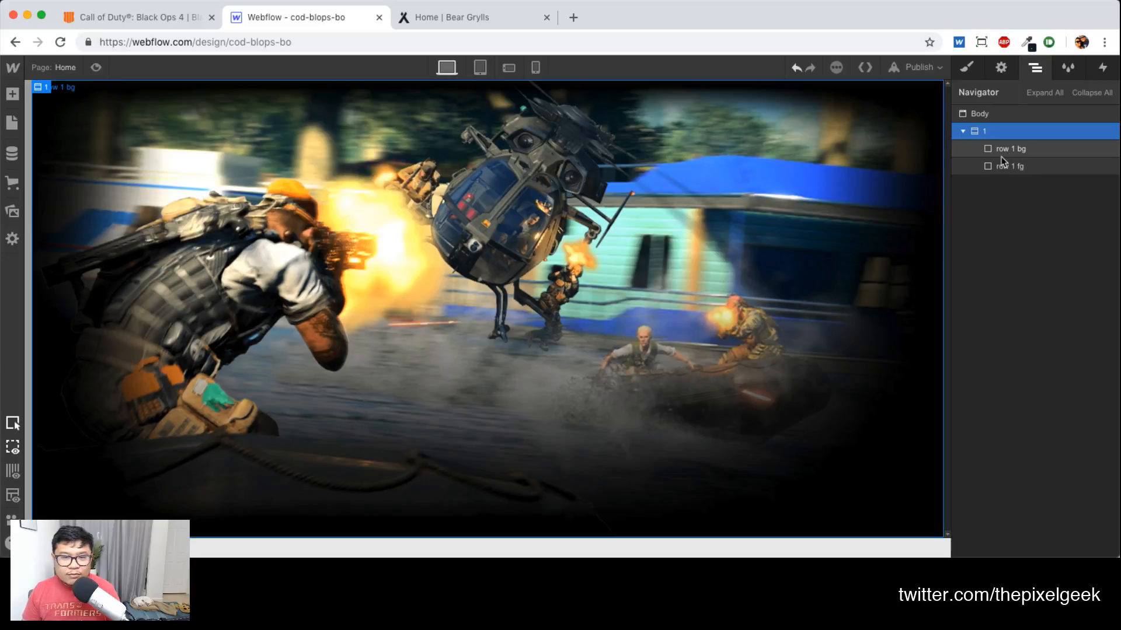
pyautogui.click(1101, 69)
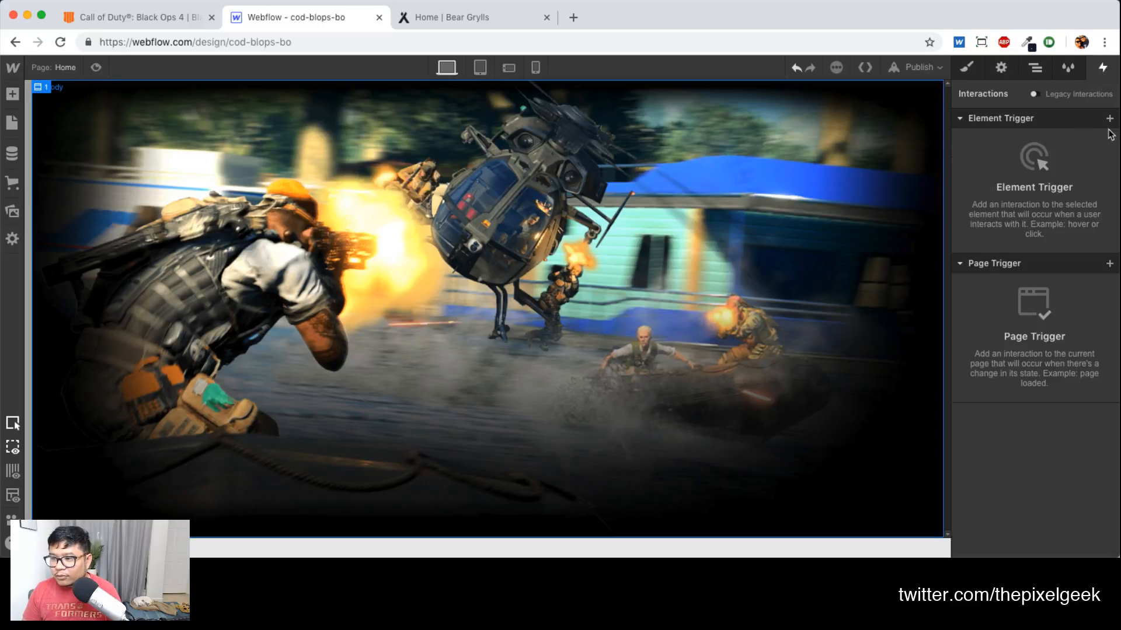
pyautogui.click(1035, 67)
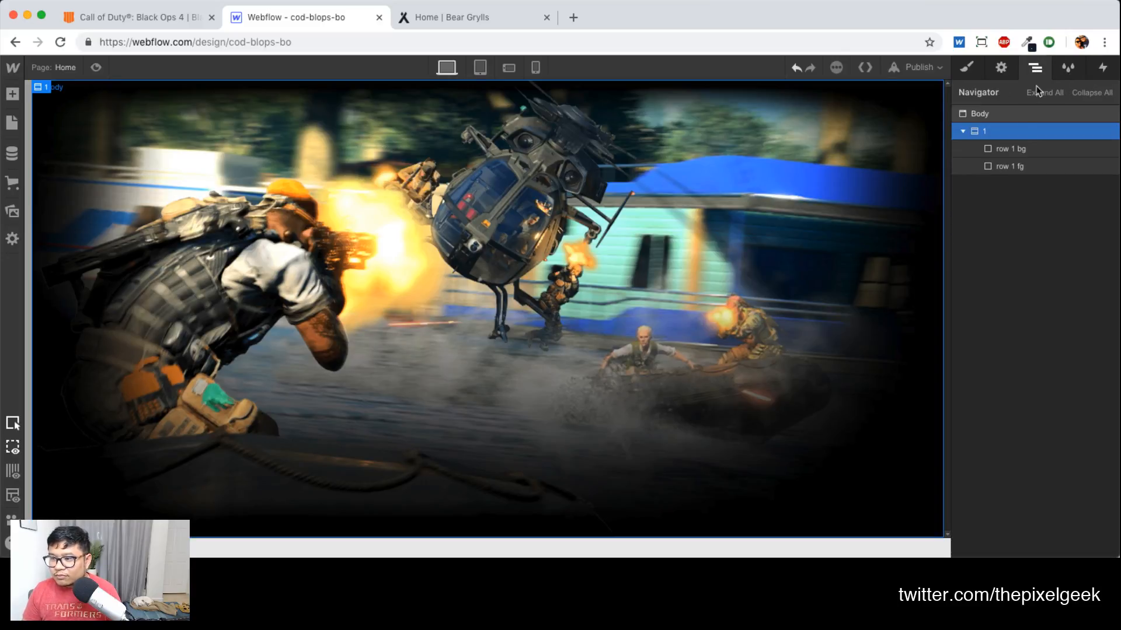
pyautogui.click(1103, 69)
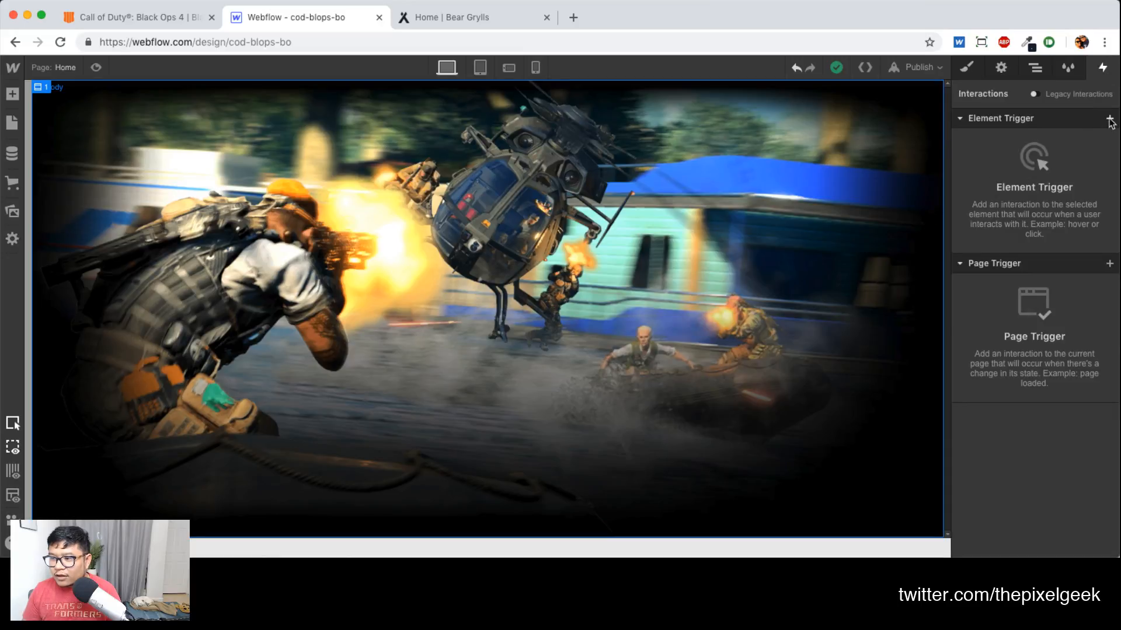
pyautogui.click(1108, 118)
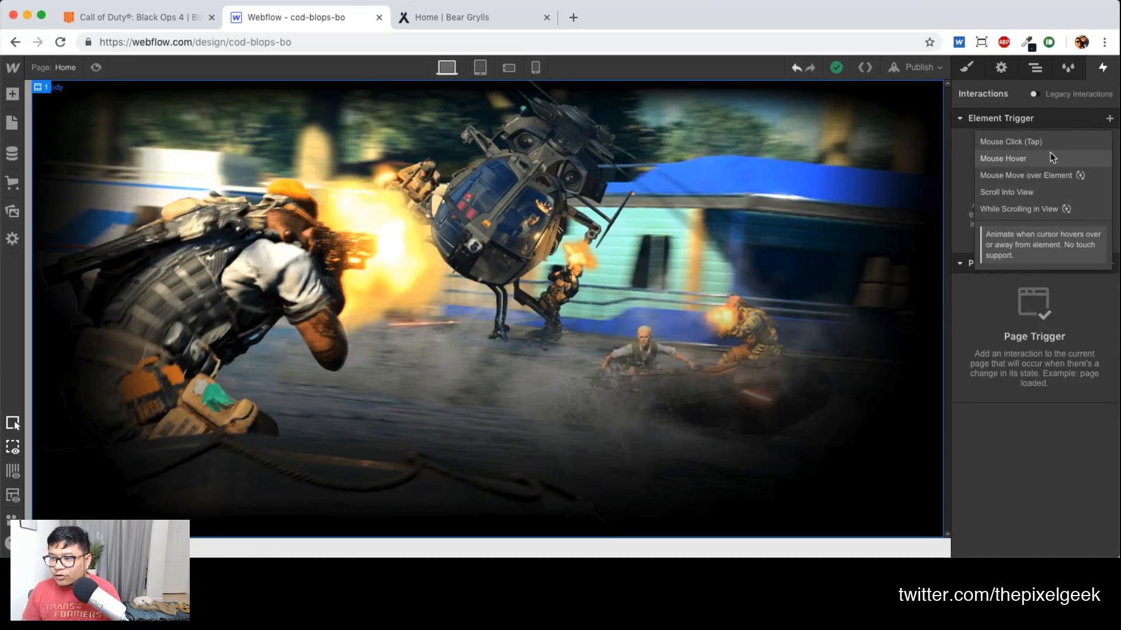
pyautogui.click(1025, 175)
pyautogui.click(1045, 190)
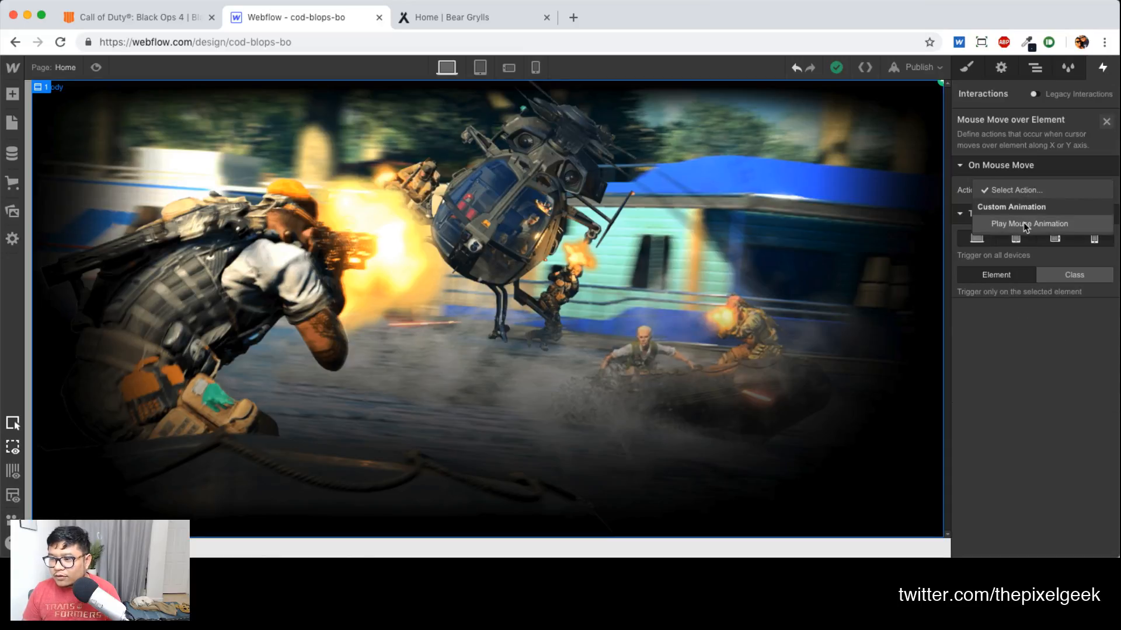
pyautogui.click(1027, 218)
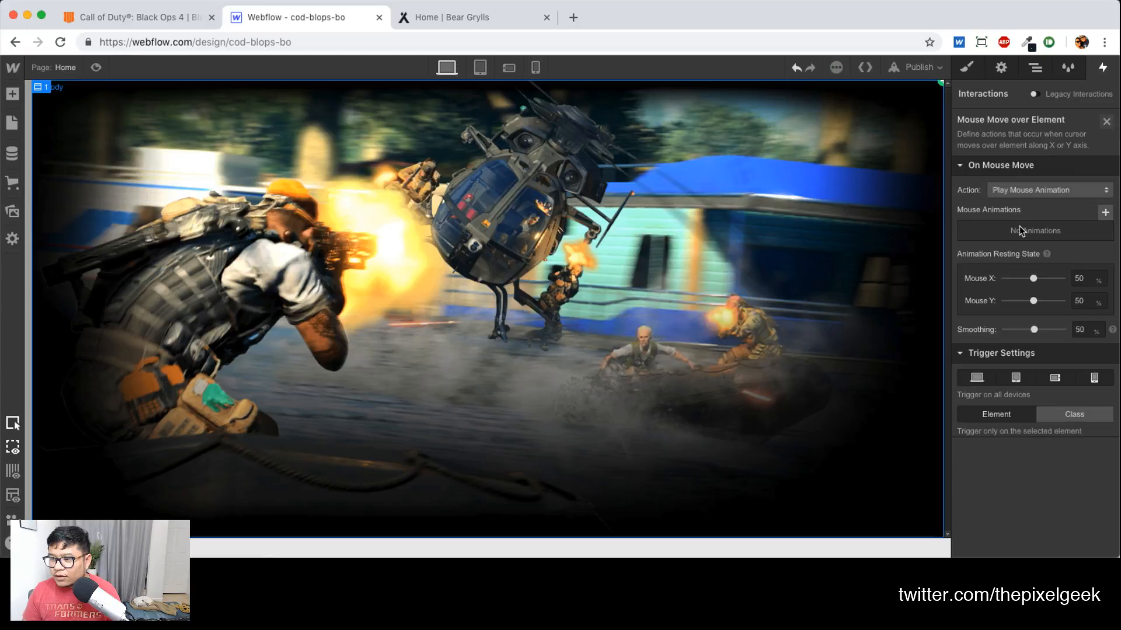
pyautogui.click(1105, 212)
# Add a Scale action for row 1 bg to the Mouse X actions and set its 0% keyframe to 1.1 on X and Y
pyautogui.click(1035, 68)
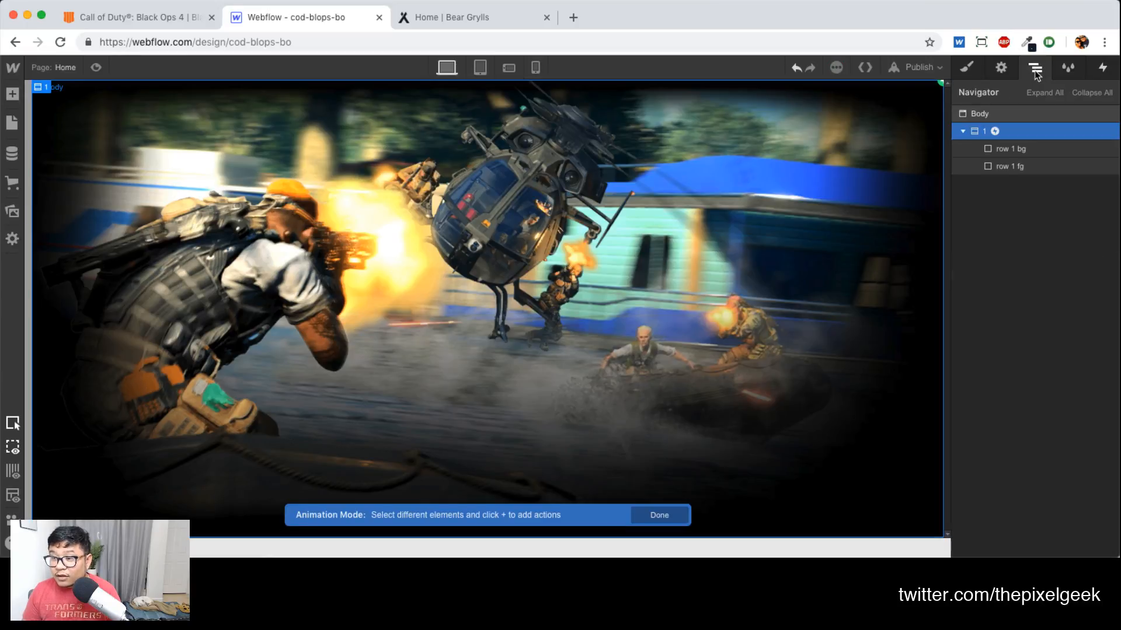
pyautogui.click(1020, 150)
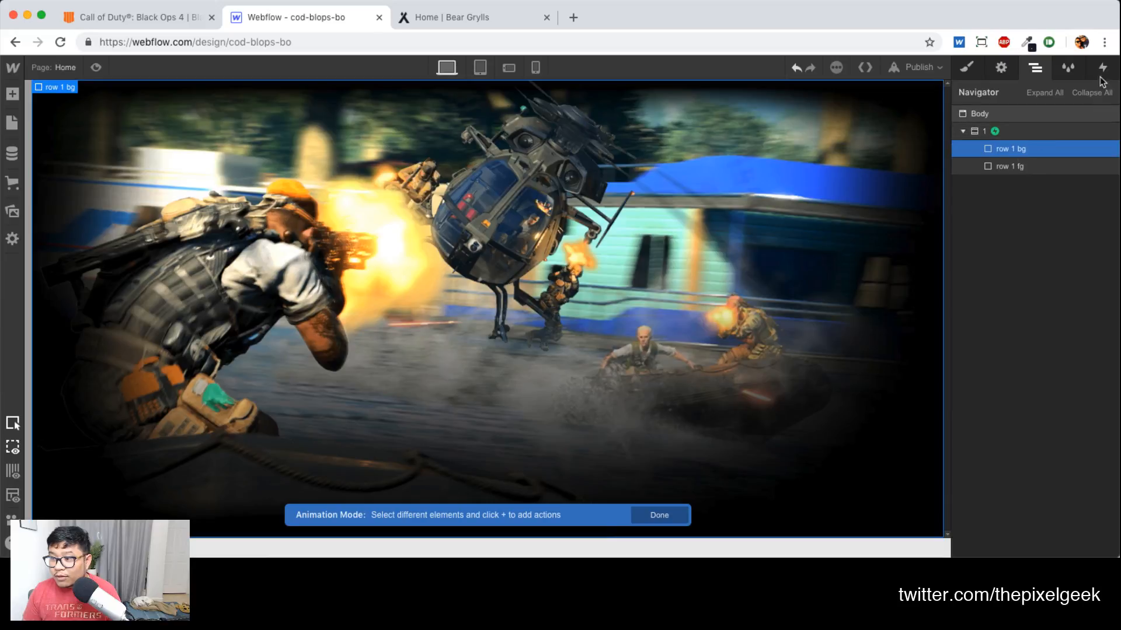
pyautogui.click(1103, 67)
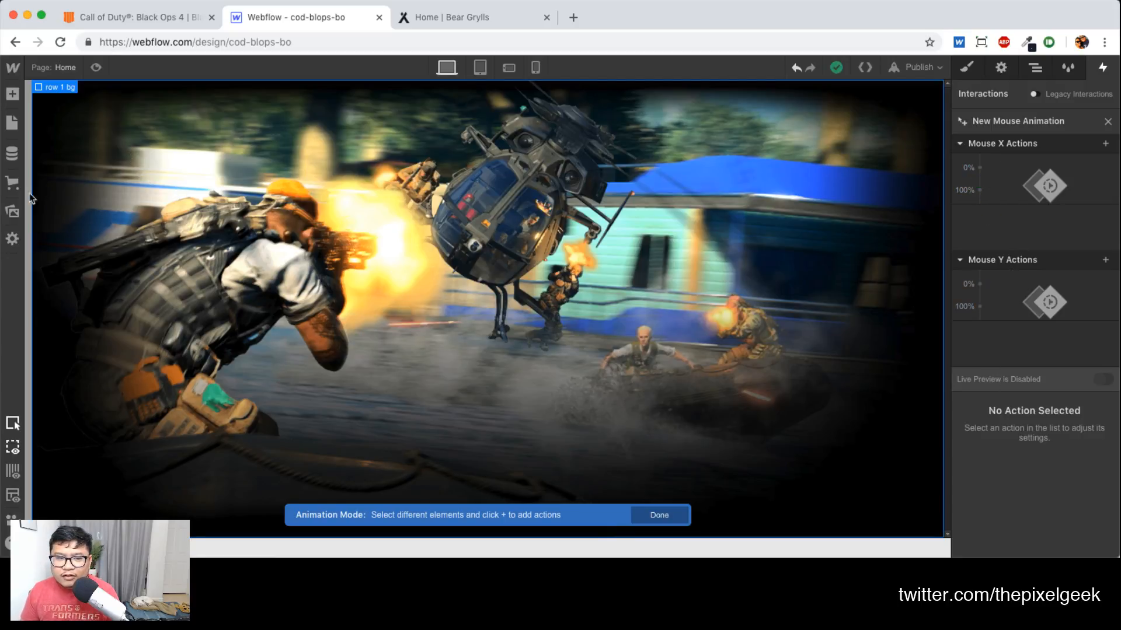
pyautogui.click(175, 16)
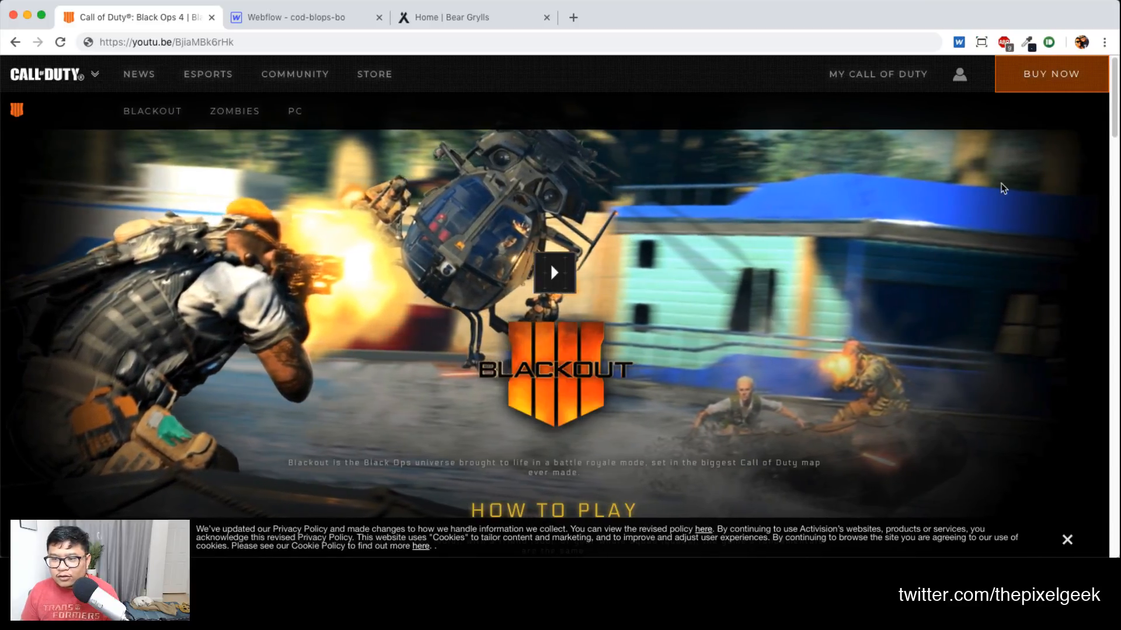
pyautogui.click(292, 17)
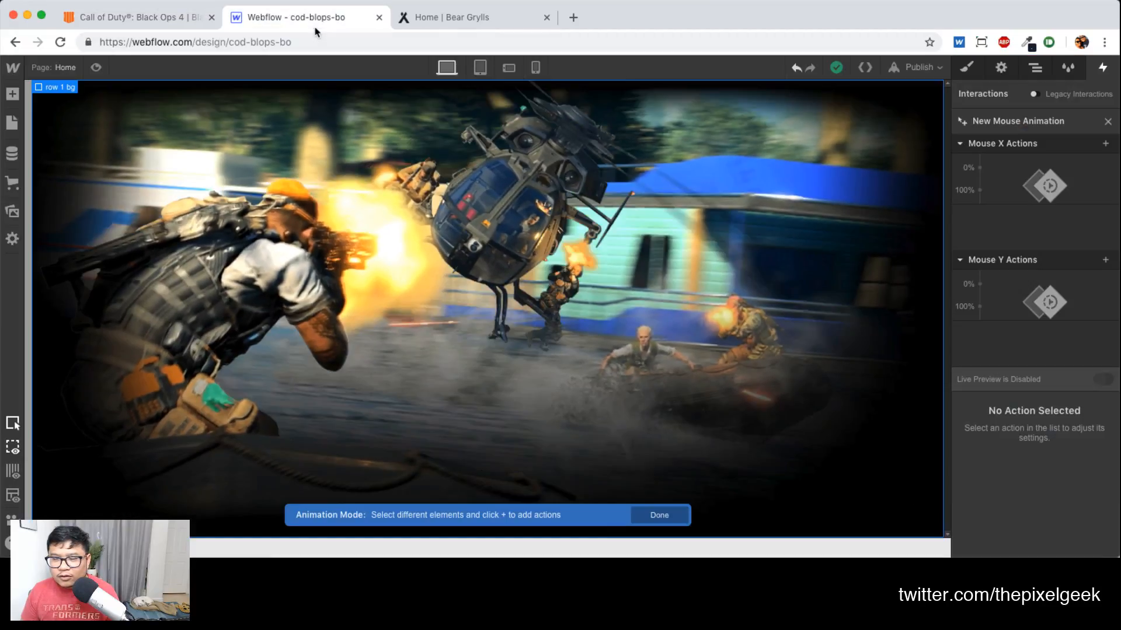
pyautogui.click(981, 168)
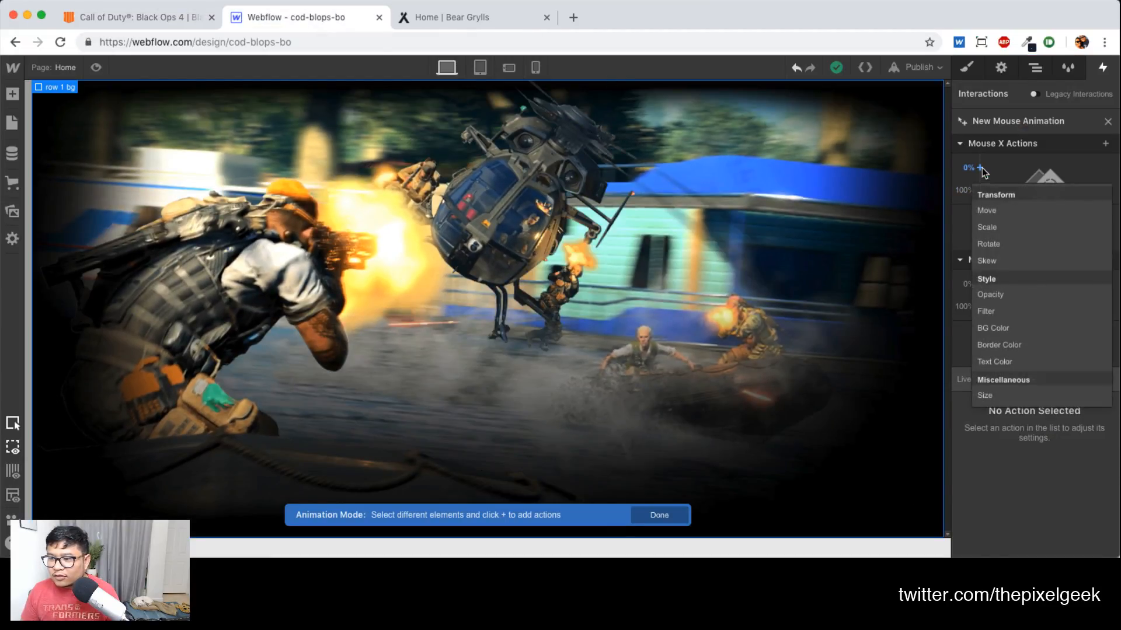
pyautogui.click(1005, 226)
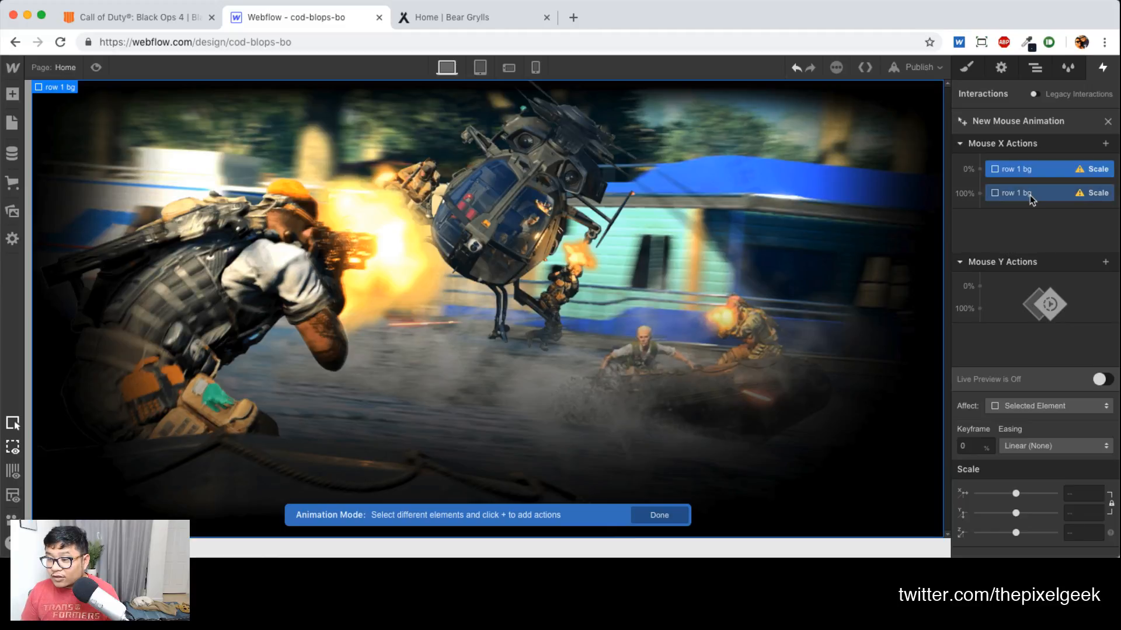
pyautogui.click(1081, 493)
pyautogui.write('1.1')
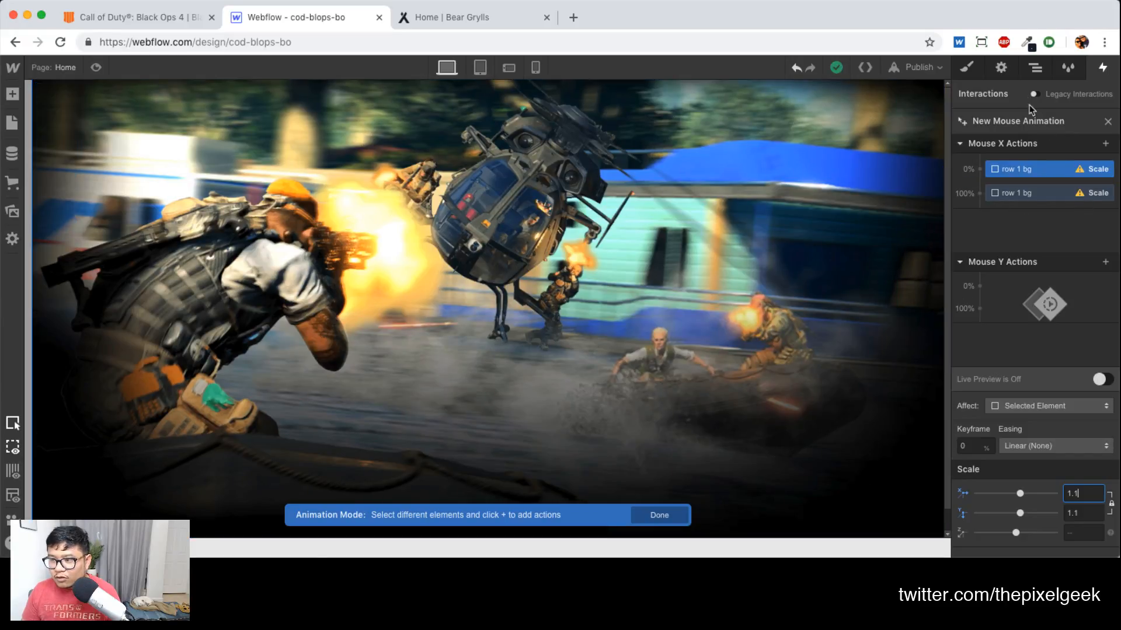
# Set the overflow of section 1 to hidden
pyautogui.click(1035, 68)
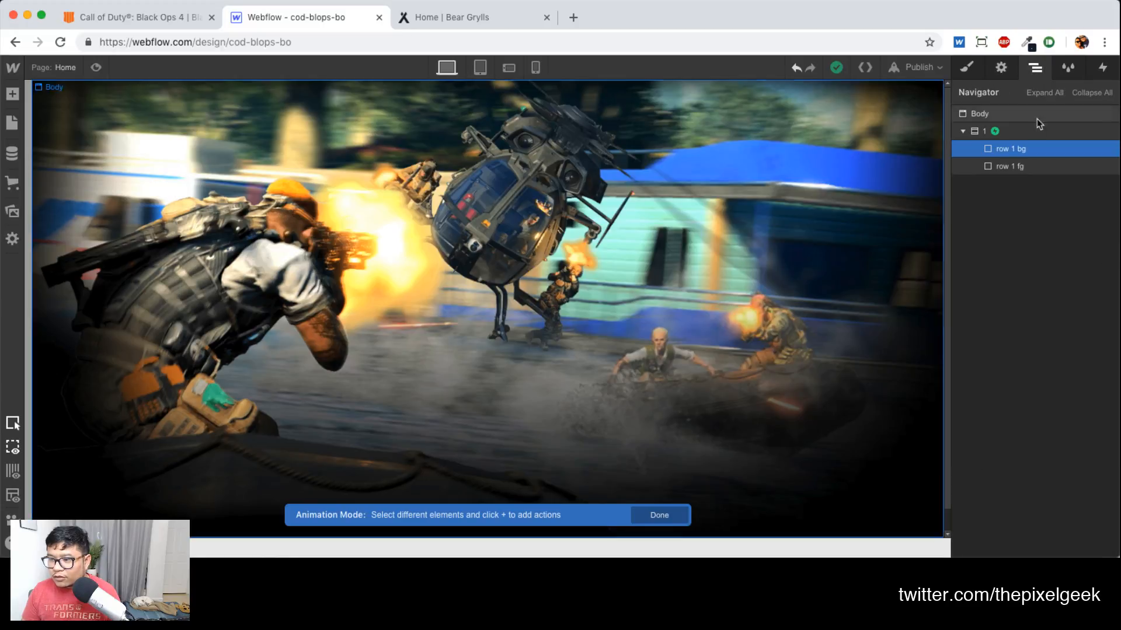
pyautogui.click(1053, 132)
pyautogui.click(966, 67)
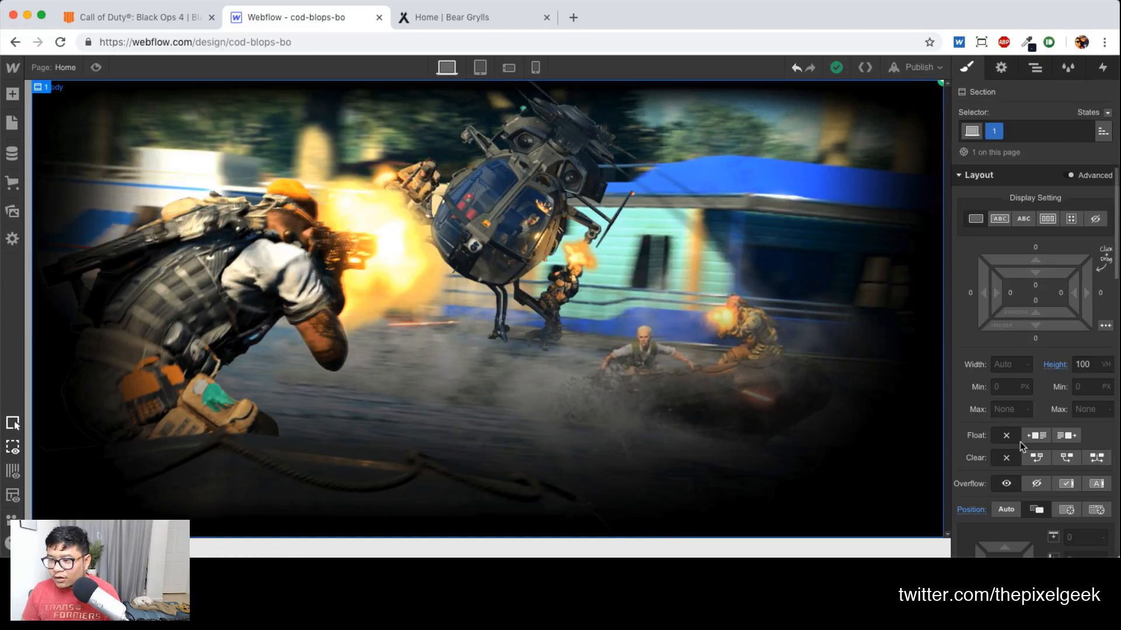
pyautogui.scroll(-2, 1027, 429)
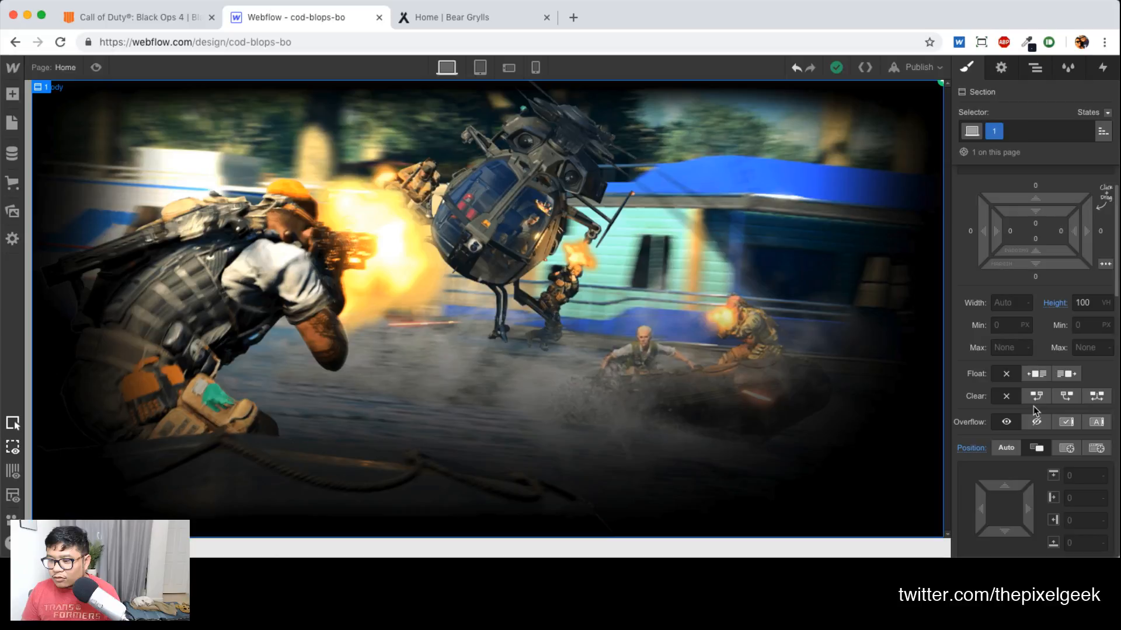
pyautogui.click(1036, 419)
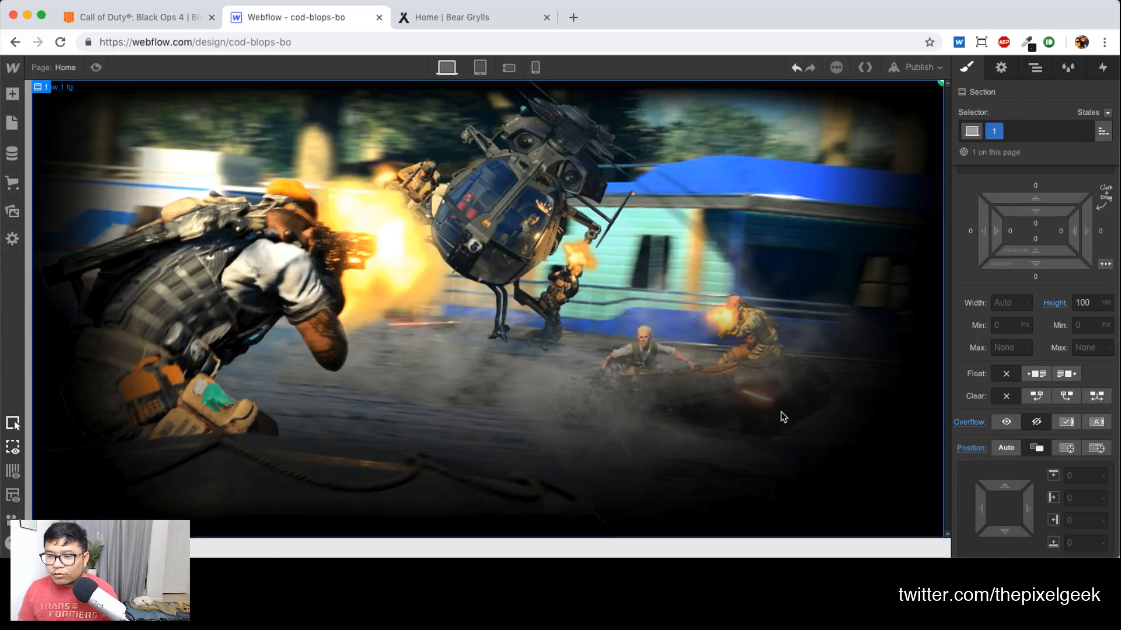
# Reopen section 1's mouse animation and rename it row 1 mouse
pyautogui.click(1100, 68)
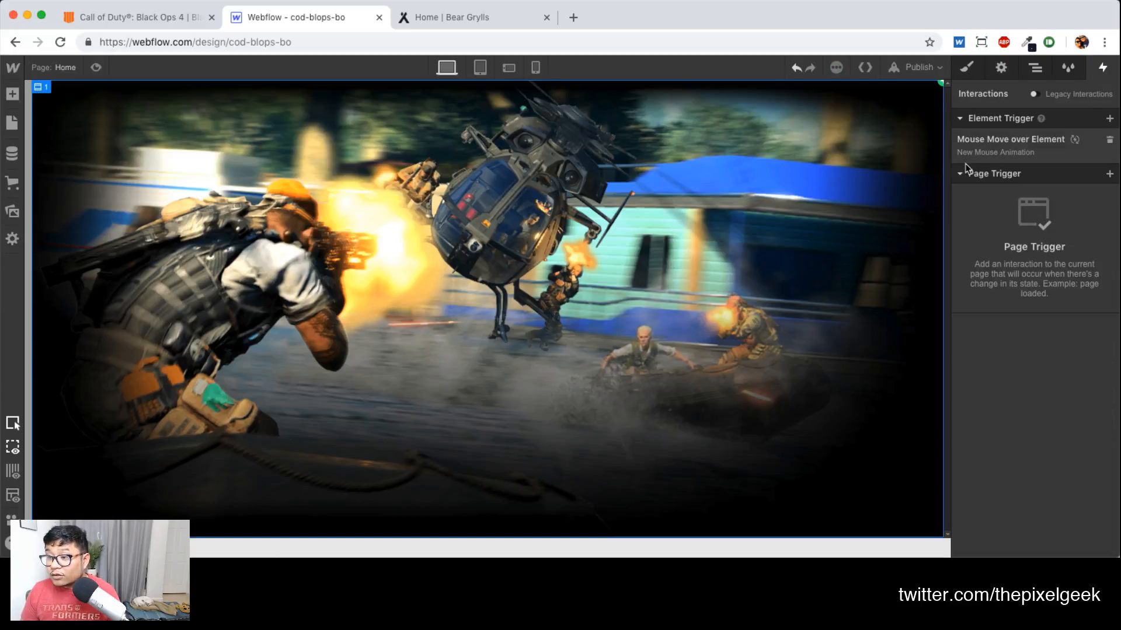
pyautogui.click(966, 158)
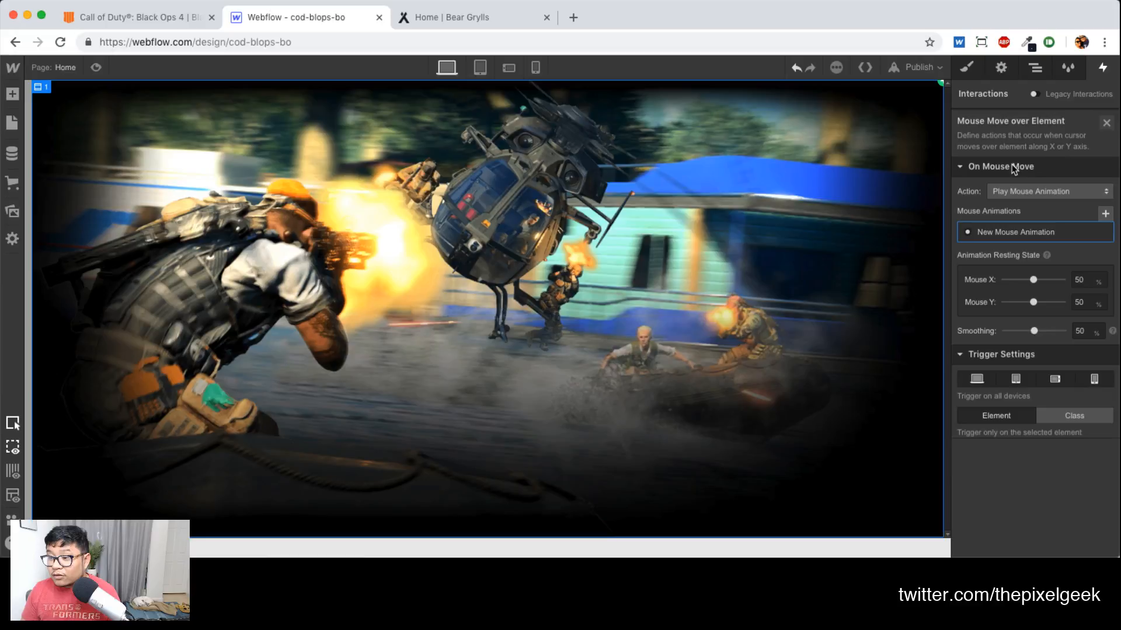
pyautogui.click(1014, 232)
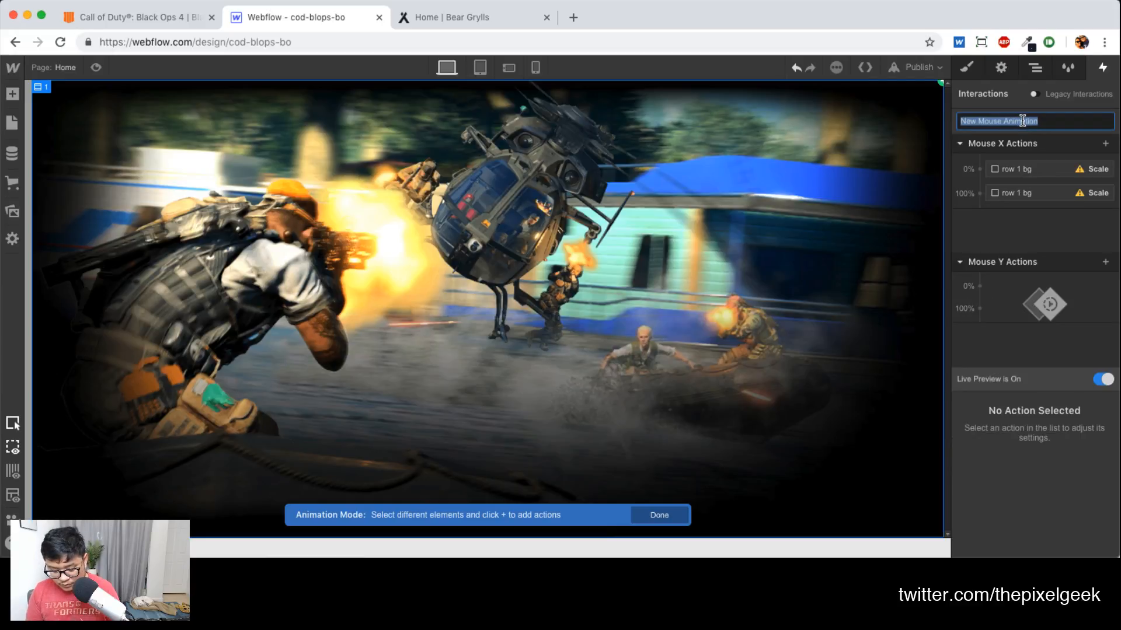
pyautogui.write('row 1')
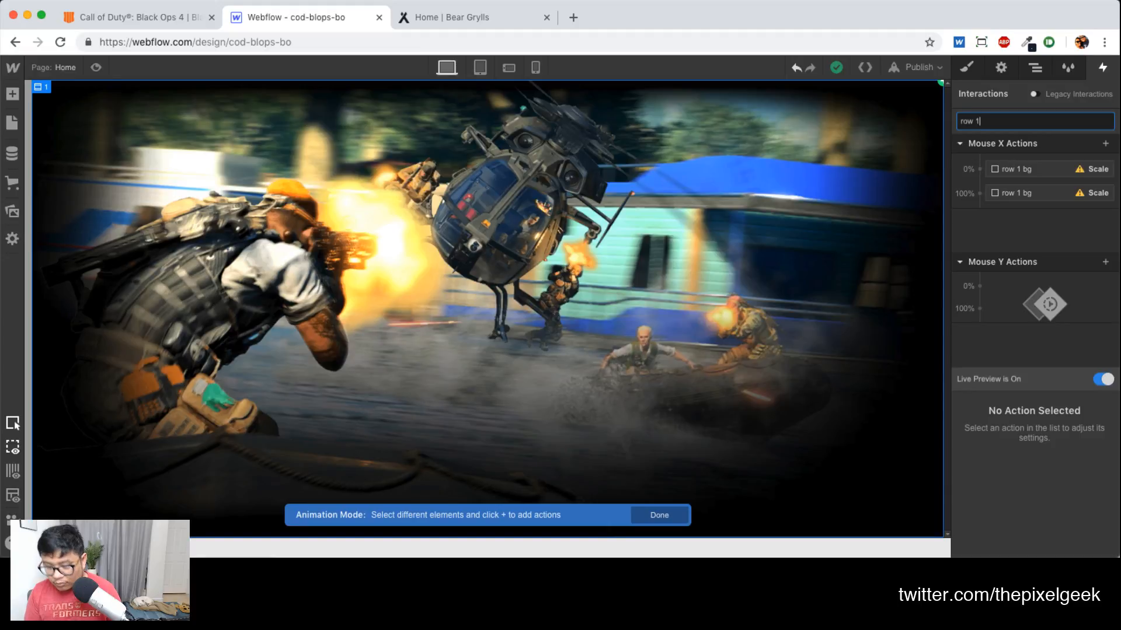
pyautogui.write(' mouse')
# Set the row 1 bg Scale action at the 100% Mouse X keyframe to 1.1 on X and Y
pyautogui.click(1020, 172)
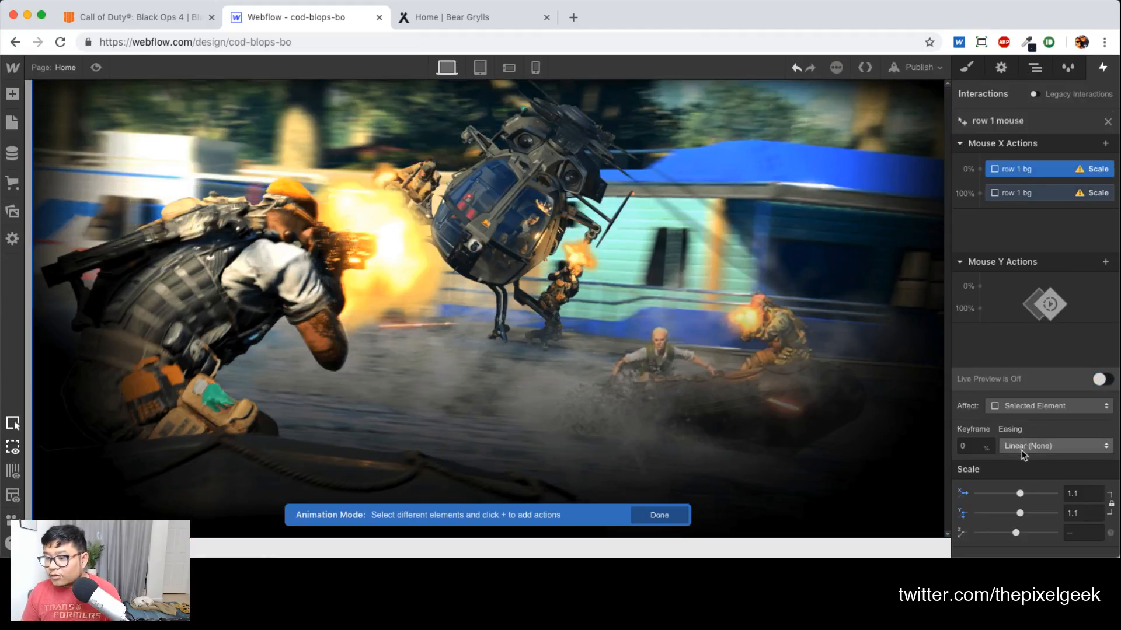
pyautogui.click(1033, 197)
pyautogui.click(1075, 490)
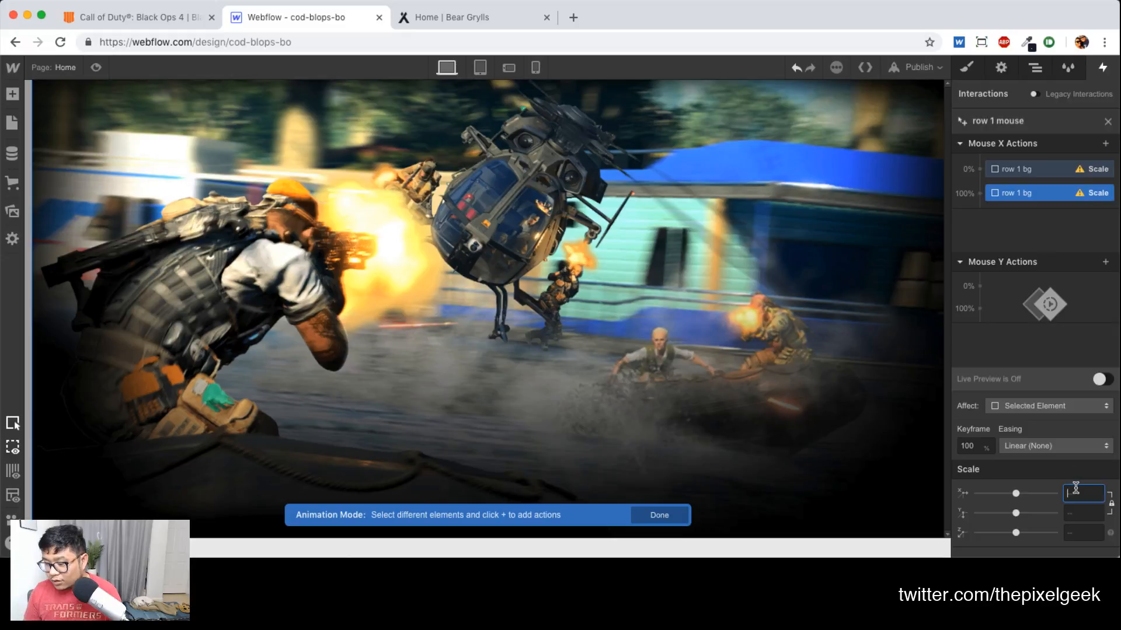
pyautogui.write('1.1')
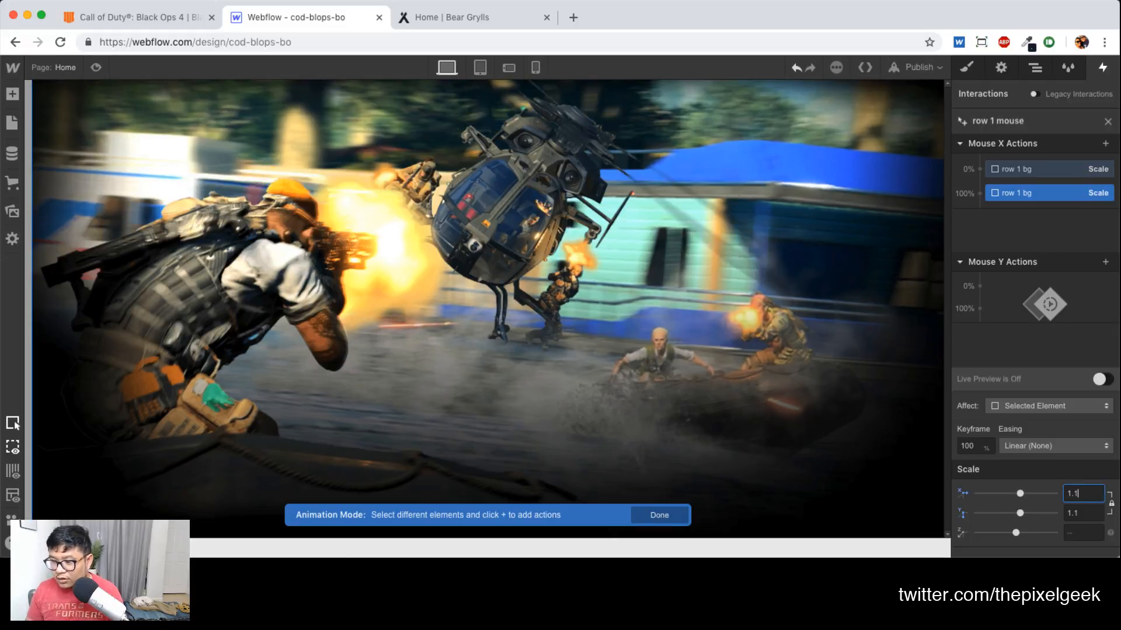
# Add Move actions for row 1 bg to the Mouse X actions, set to -20 px on X at 0% and 20 px at 100%
pyautogui.click(980, 169)
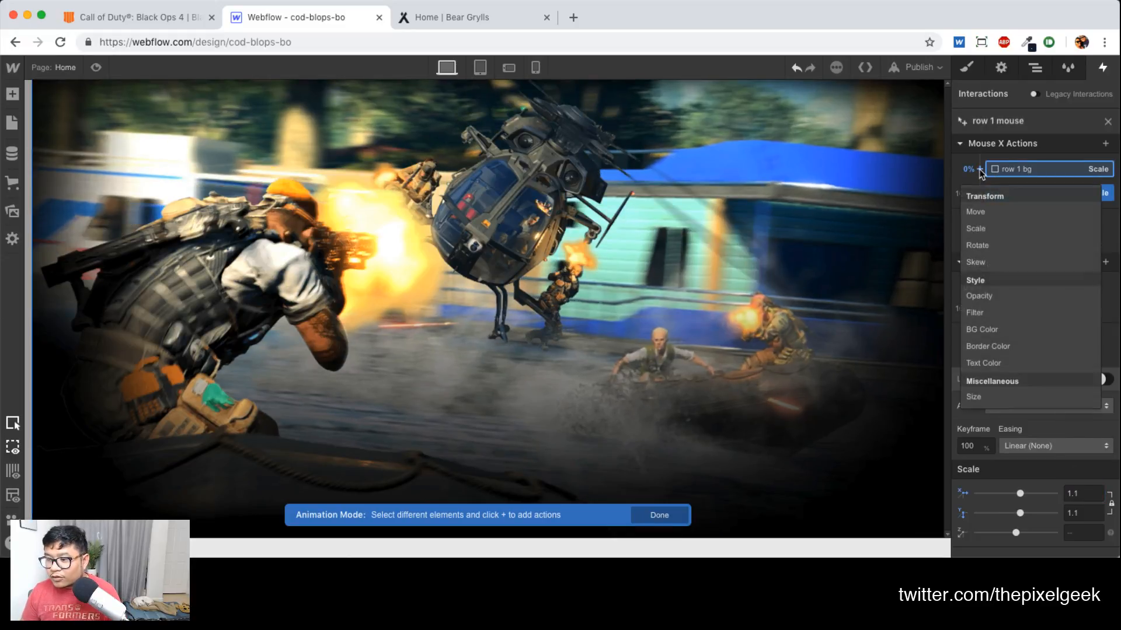
pyautogui.click(982, 211)
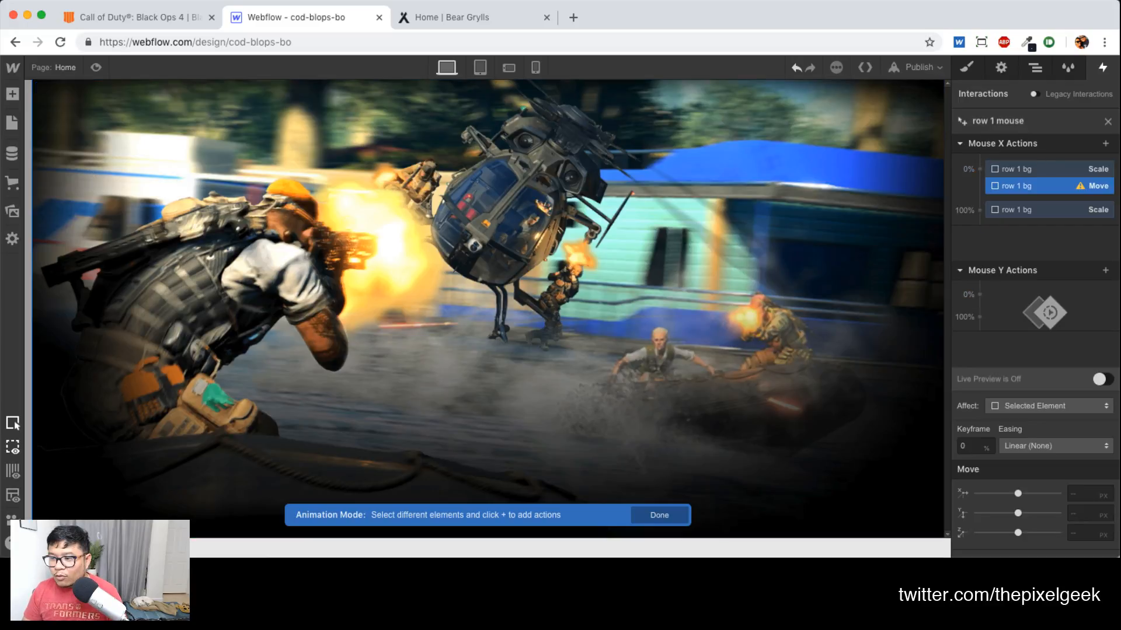
pyautogui.click(1077, 493)
pyautogui.write('-1')
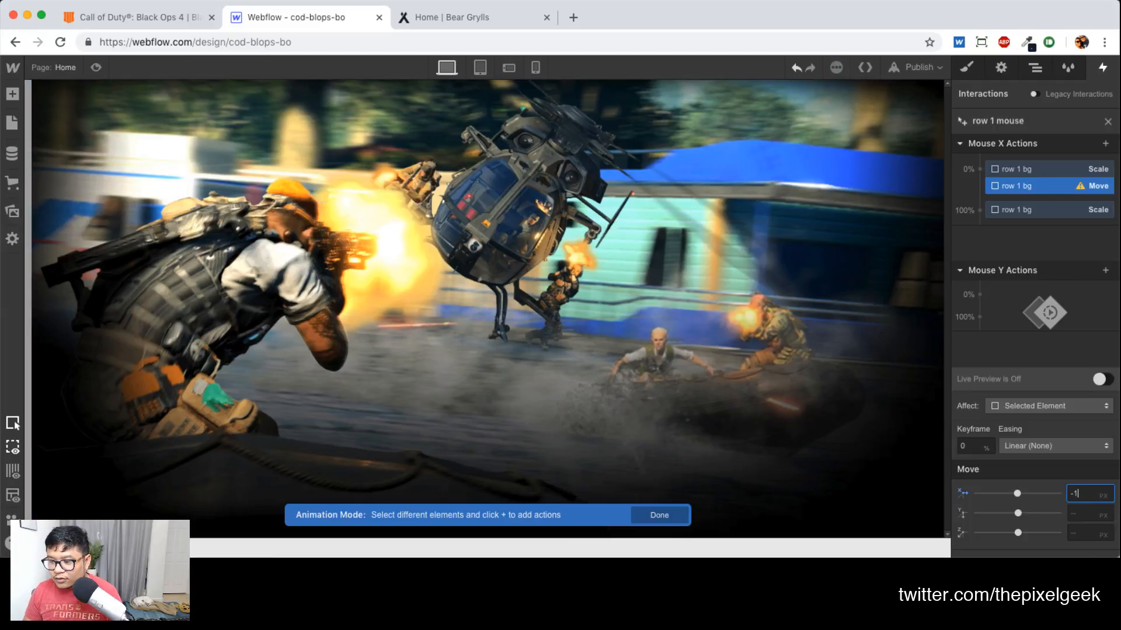
pyautogui.press('BackSpace')
pyautogui.write('20')
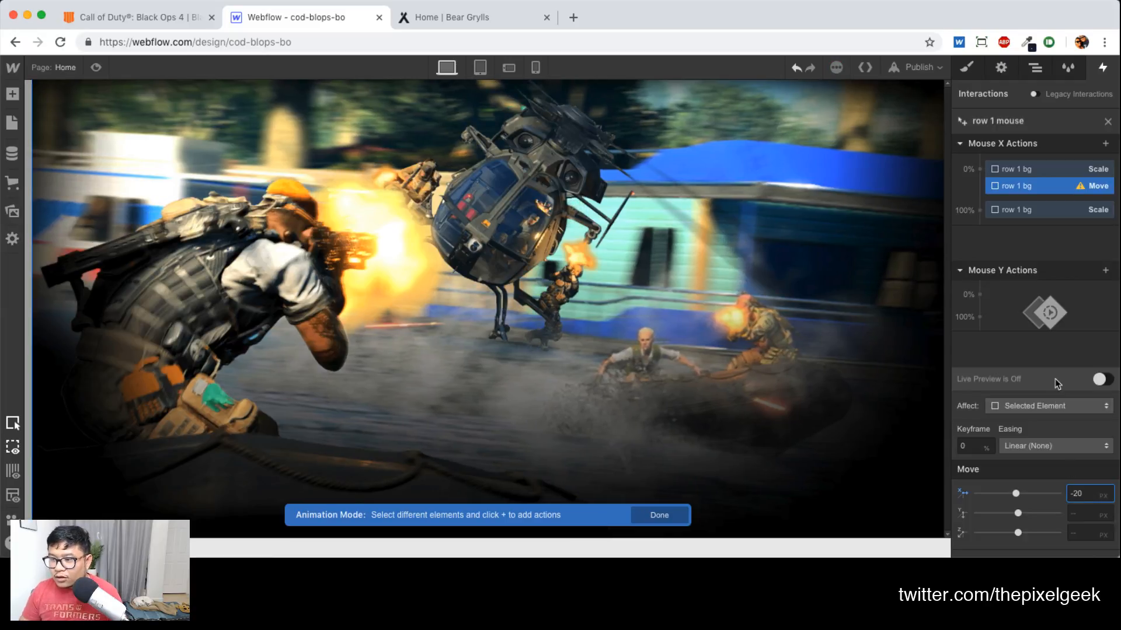
pyautogui.click(979, 211)
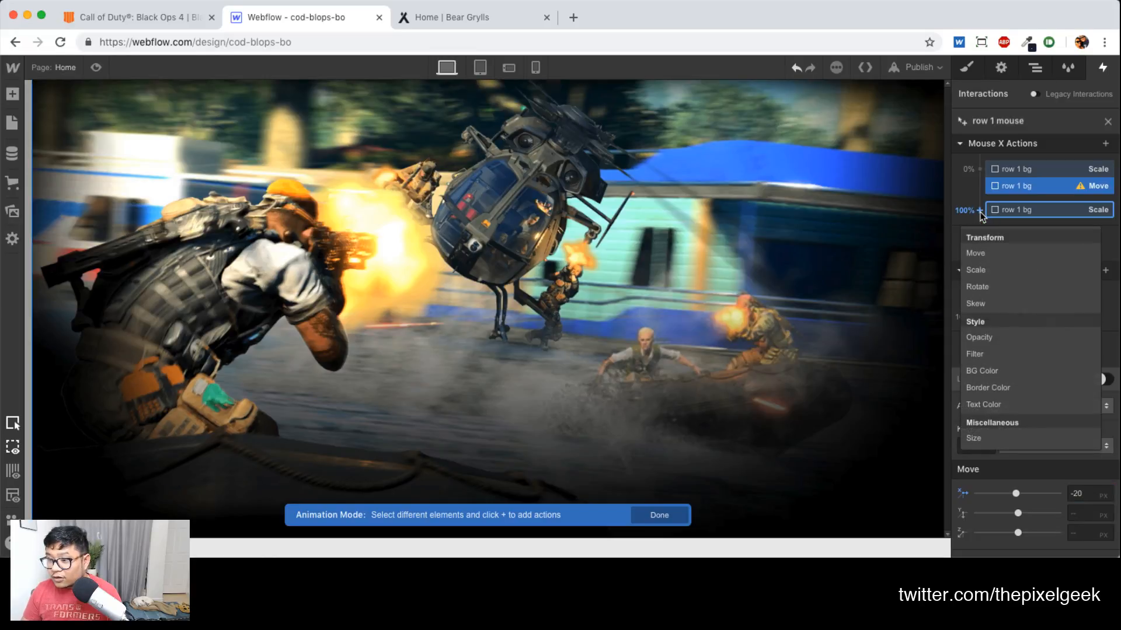
pyautogui.click(988, 258)
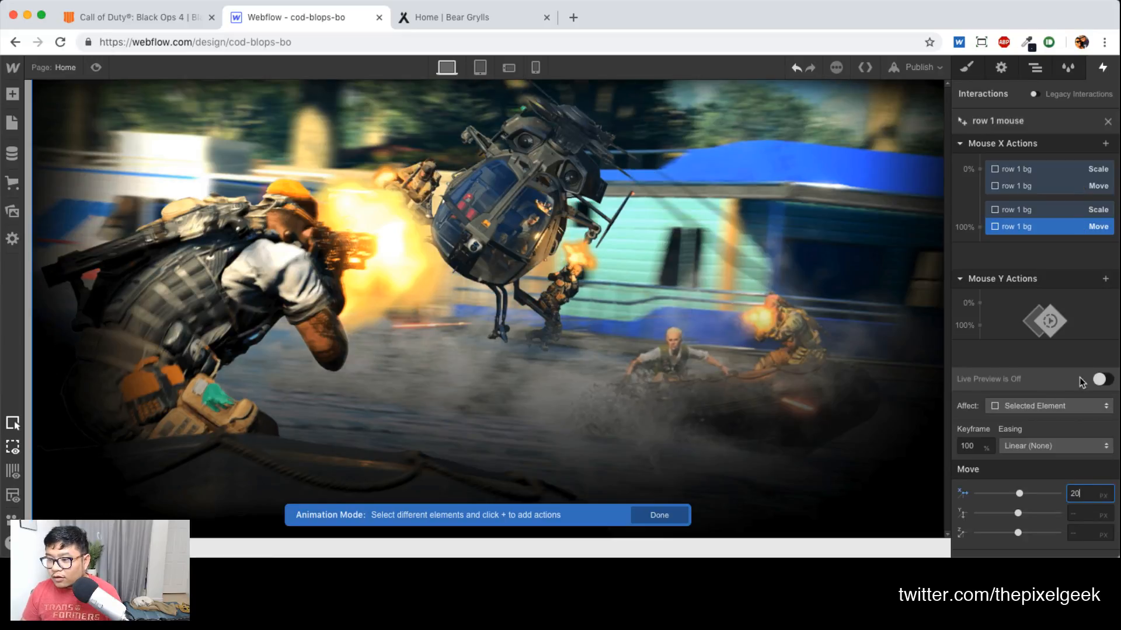
# Preview the row 1 bg mouse movement and compare it with the parallax on the Call of Duty reference page
pyautogui.click(1099, 381)
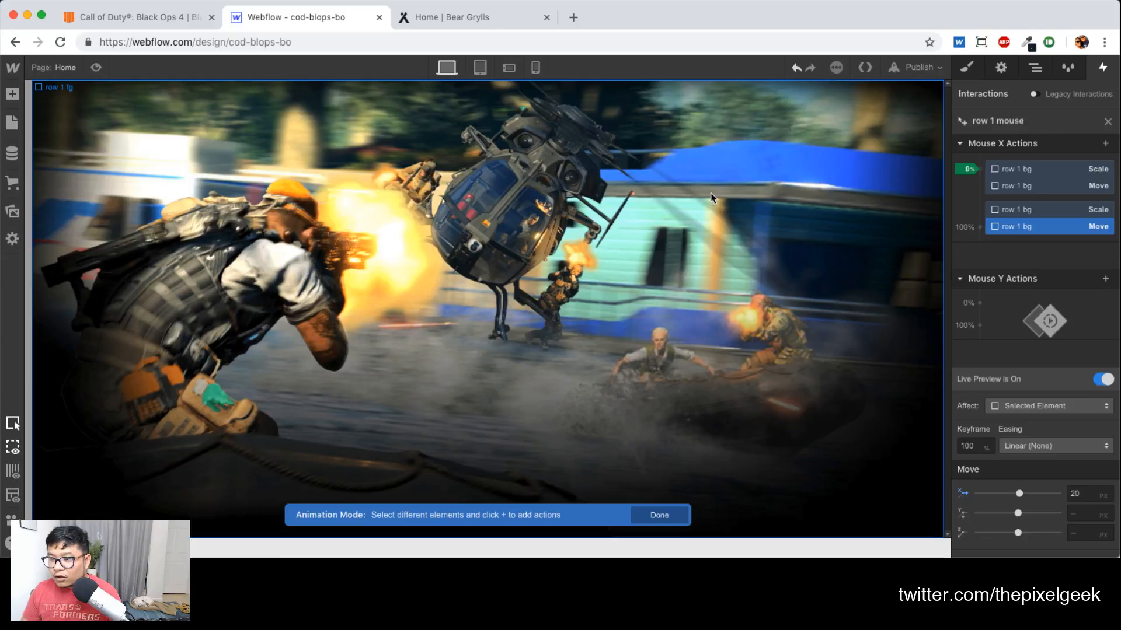
pyautogui.click(96, 67)
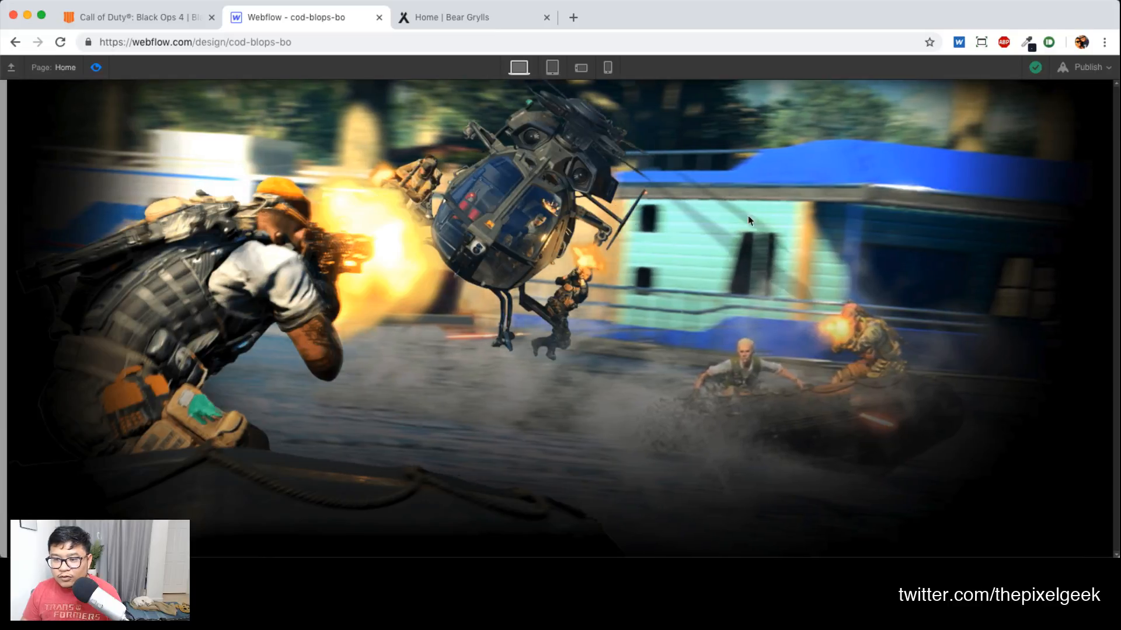
pyautogui.click(187, 17)
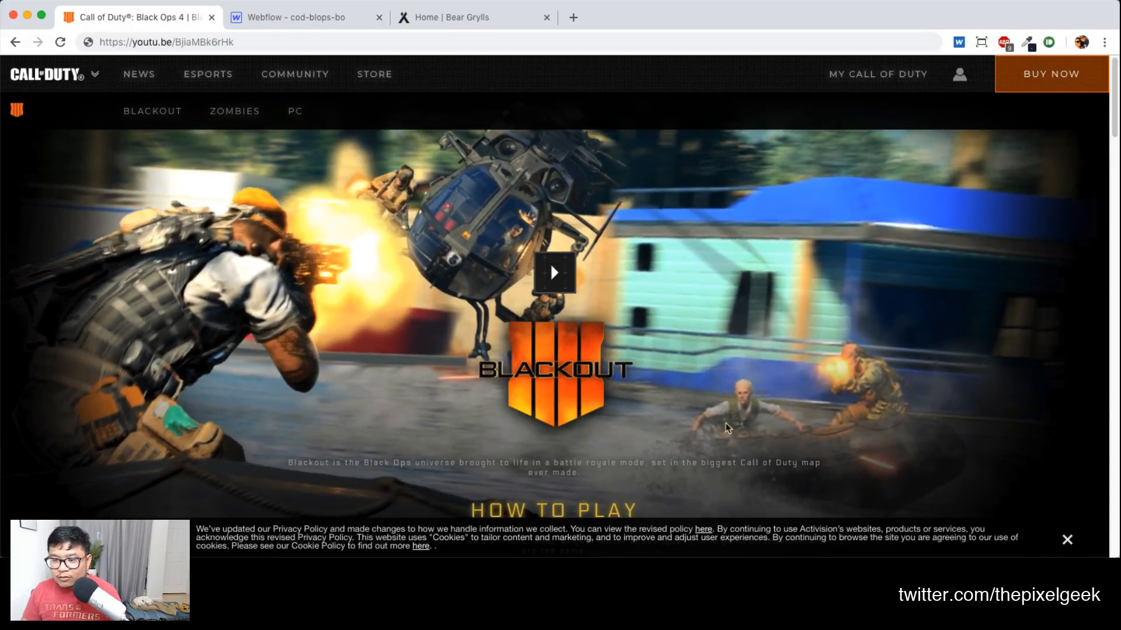
pyautogui.click(269, 21)
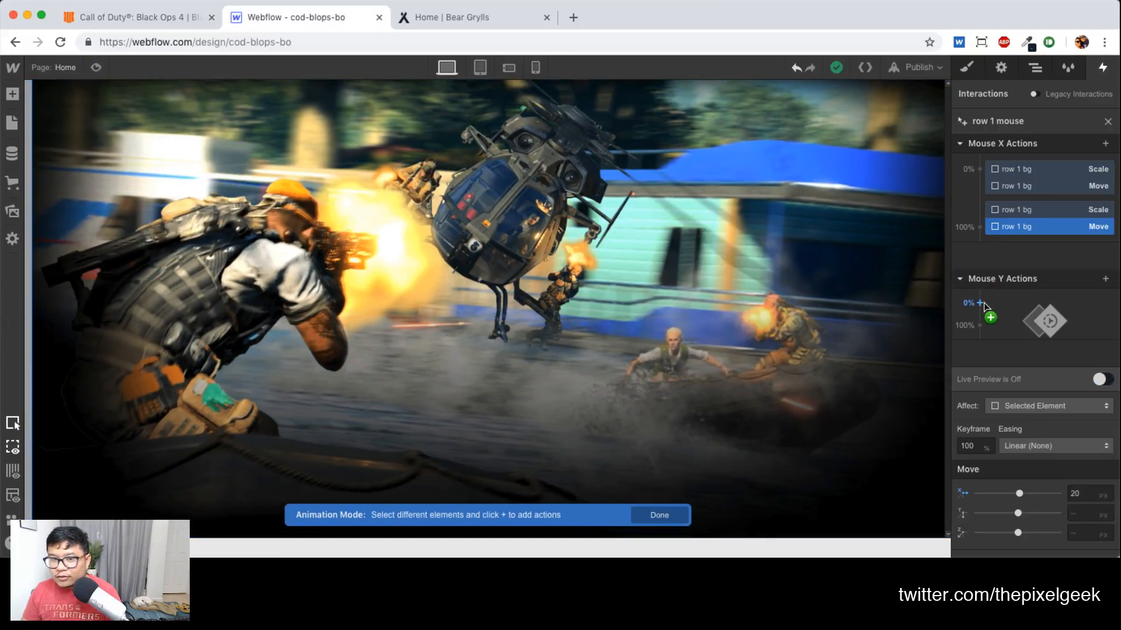
# Add Move actions for row 1 bg to the Mouse Y actions, set to -20 px on Y at 0% and 20 px at 100%
pyautogui.click(824, 161)
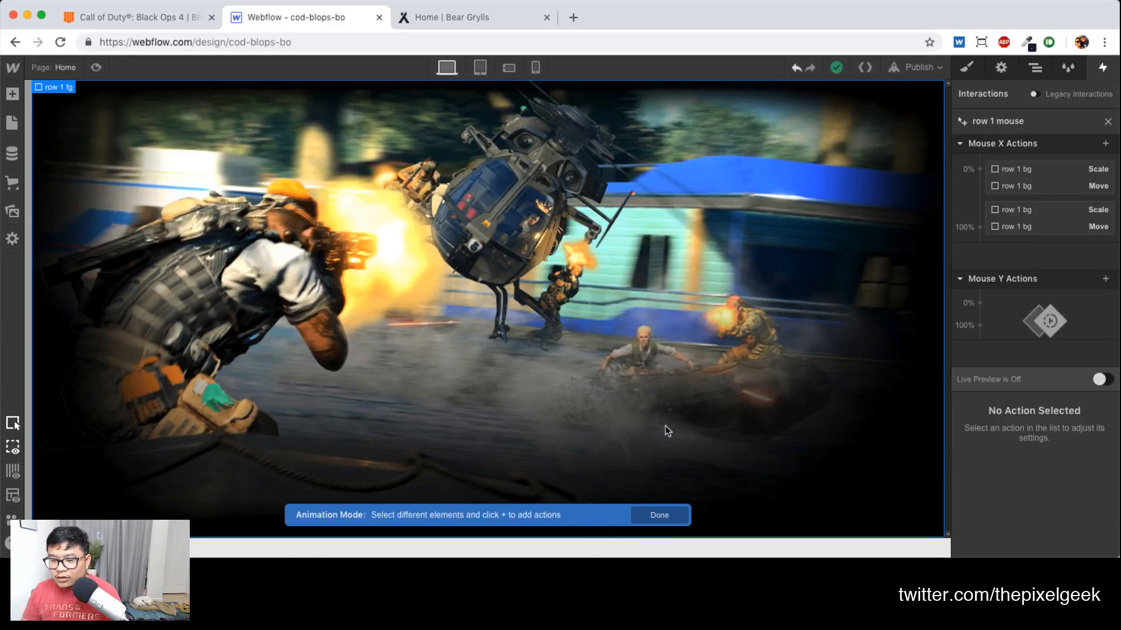
pyautogui.press('super+z')
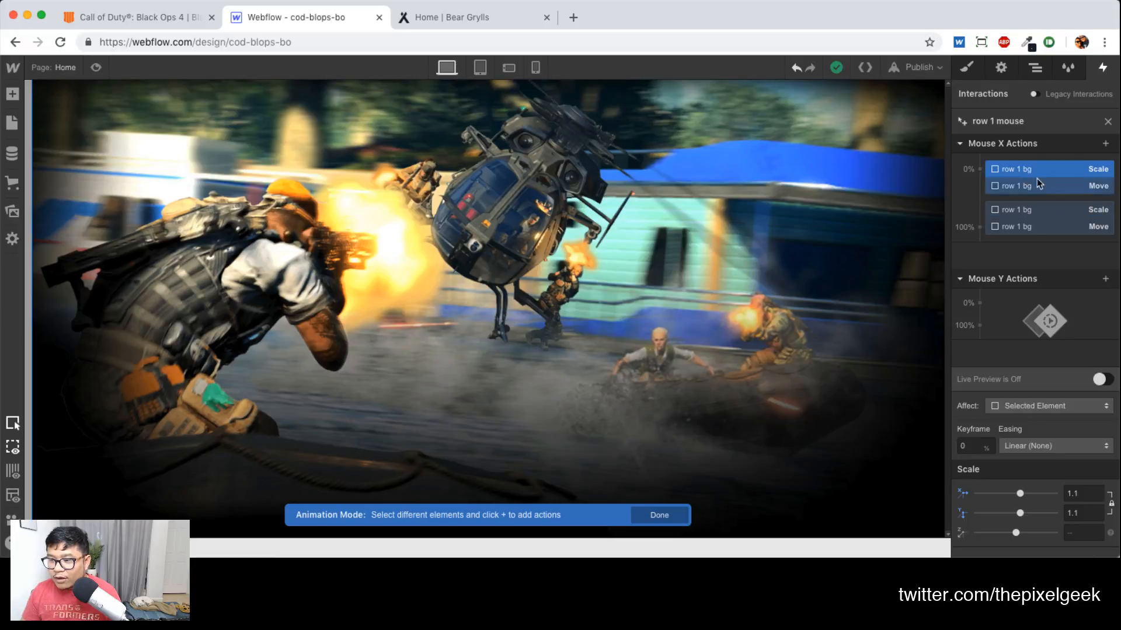
pyautogui.click(979, 303)
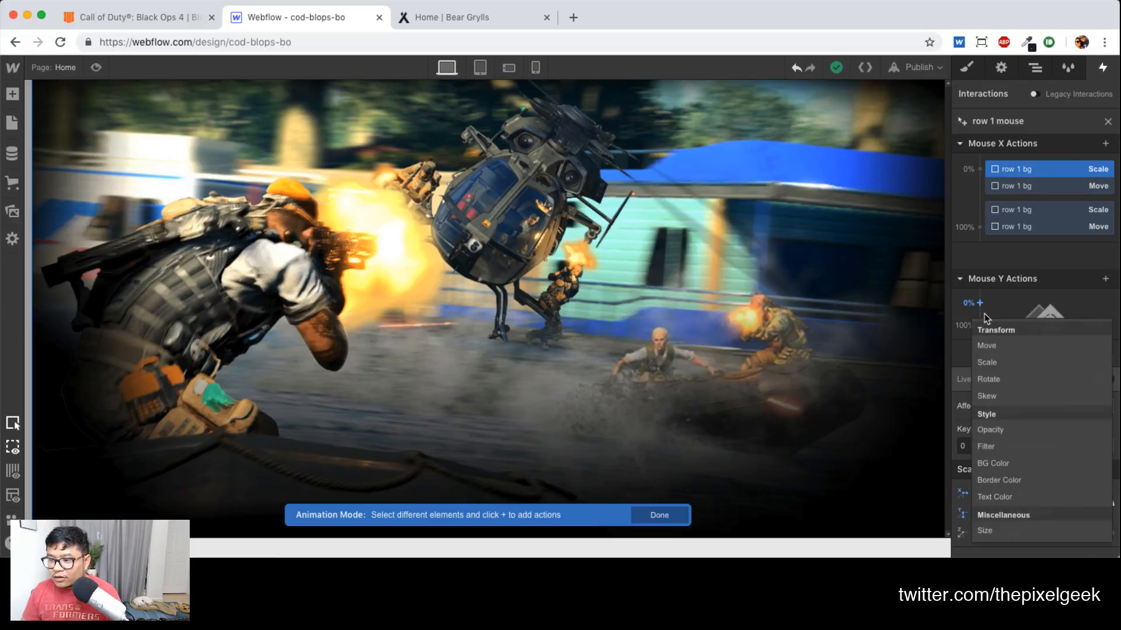
pyautogui.click(1019, 350)
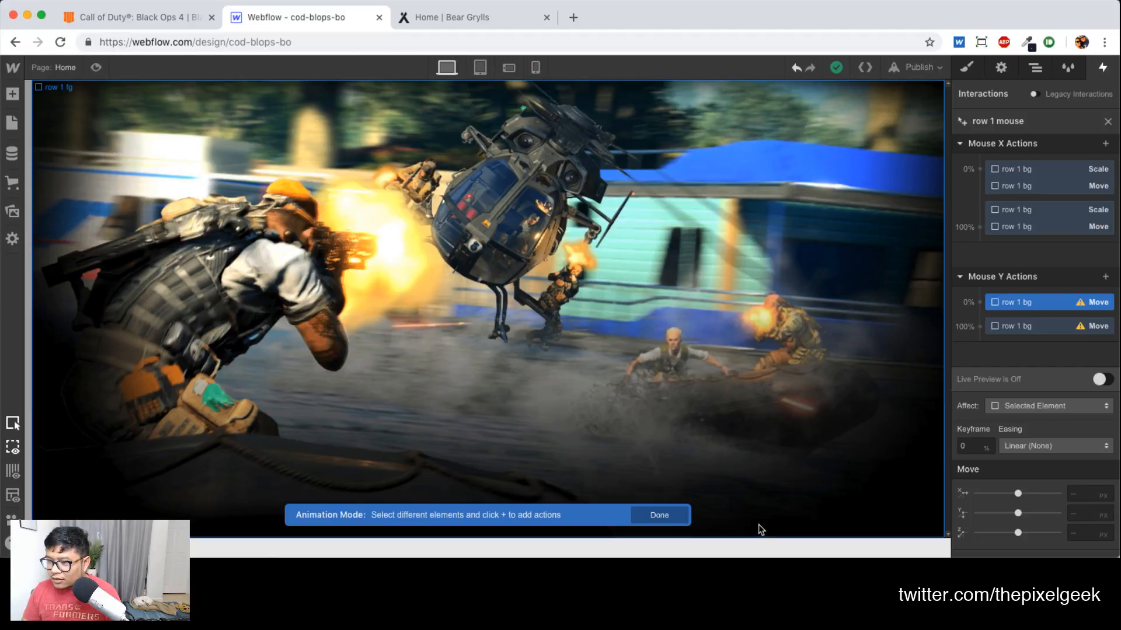
pyautogui.click(1080, 512)
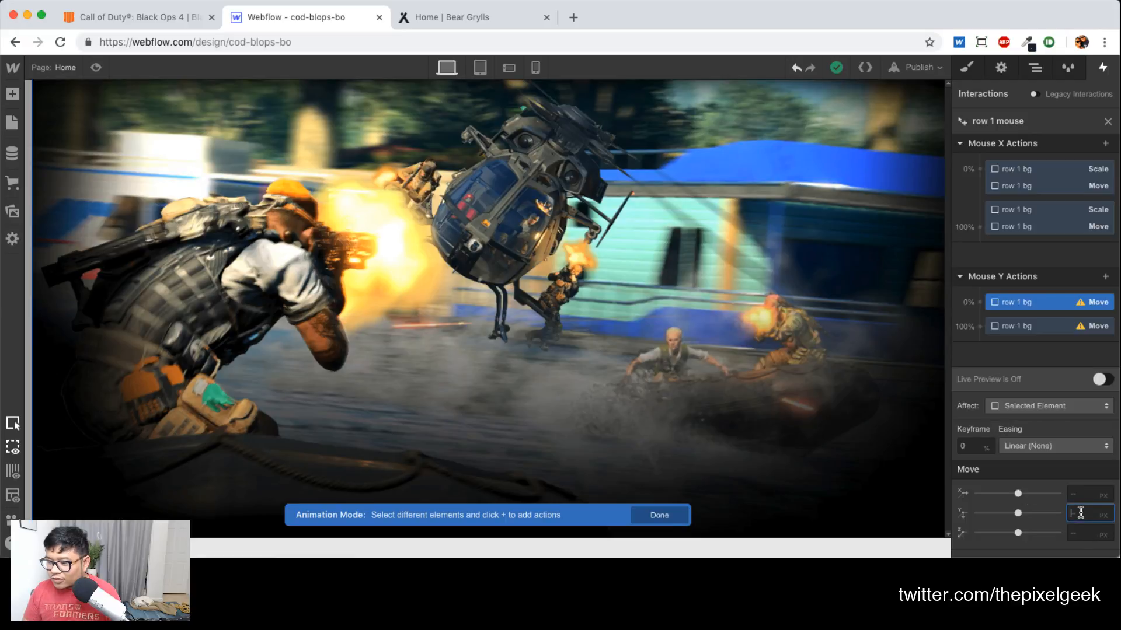
pyautogui.write('-50')
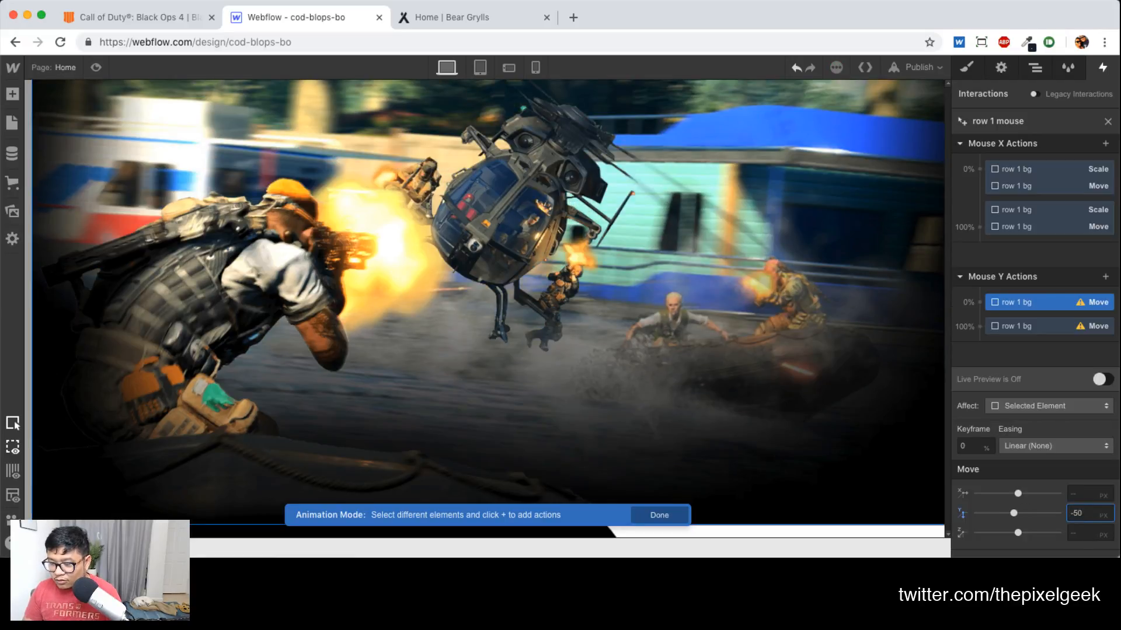
pyautogui.press('BackSpace')
pyautogui.press('BackSpace')
pyautogui.write('20')
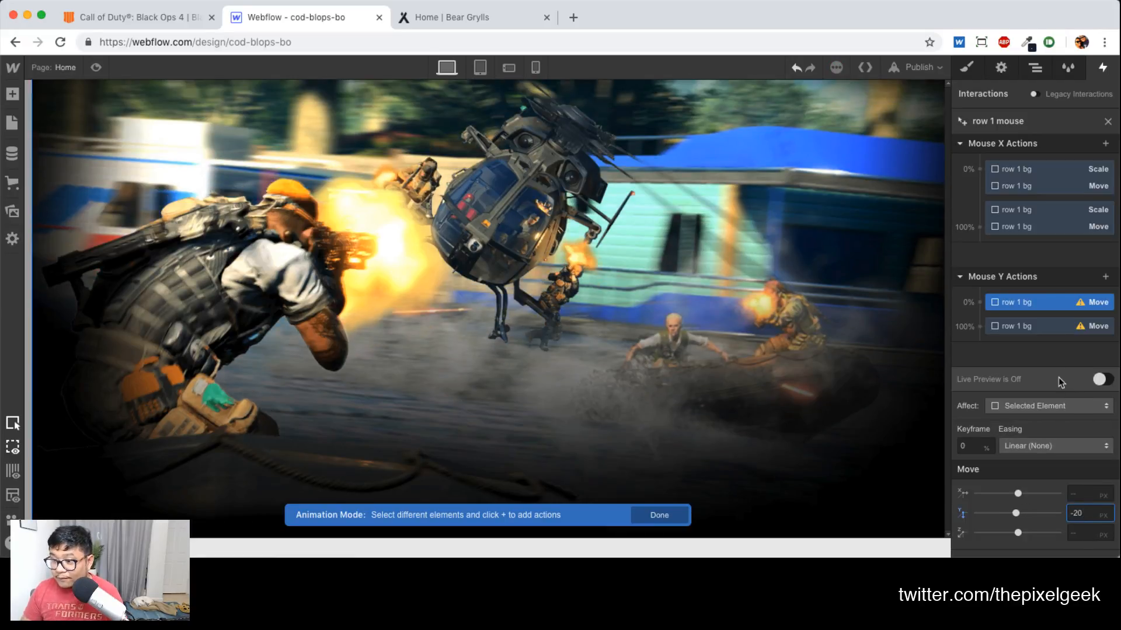
pyautogui.click(1025, 325)
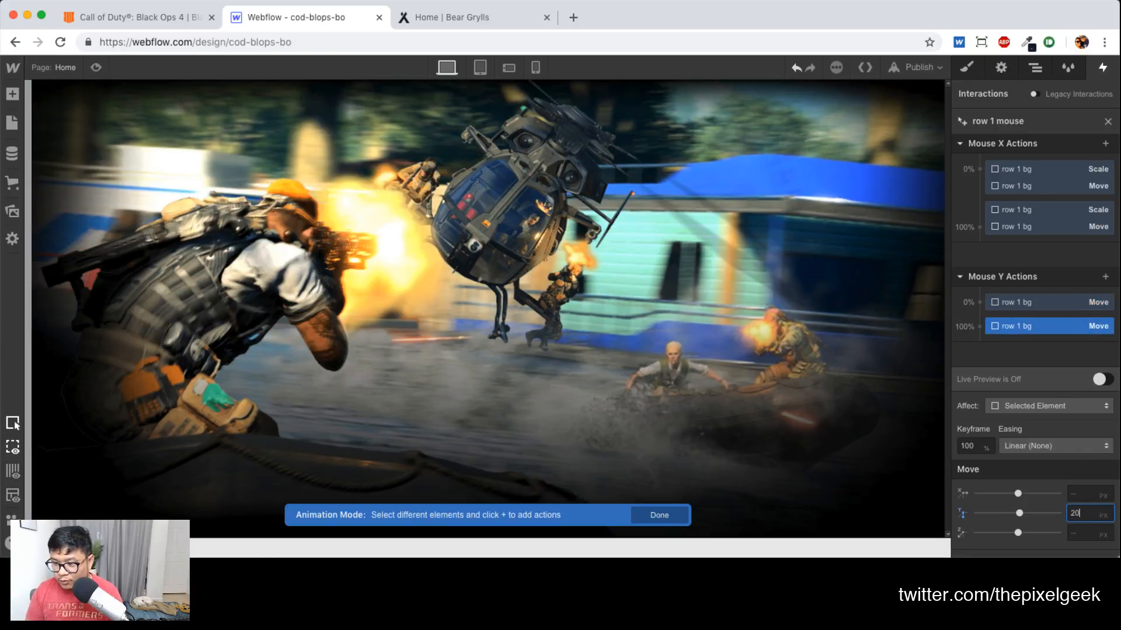
# Preview the effect and reduce the row 1 bg Mouse Y Move actions to 15 px on Y at 100% and -15 px at 0%
pyautogui.click(95, 67)
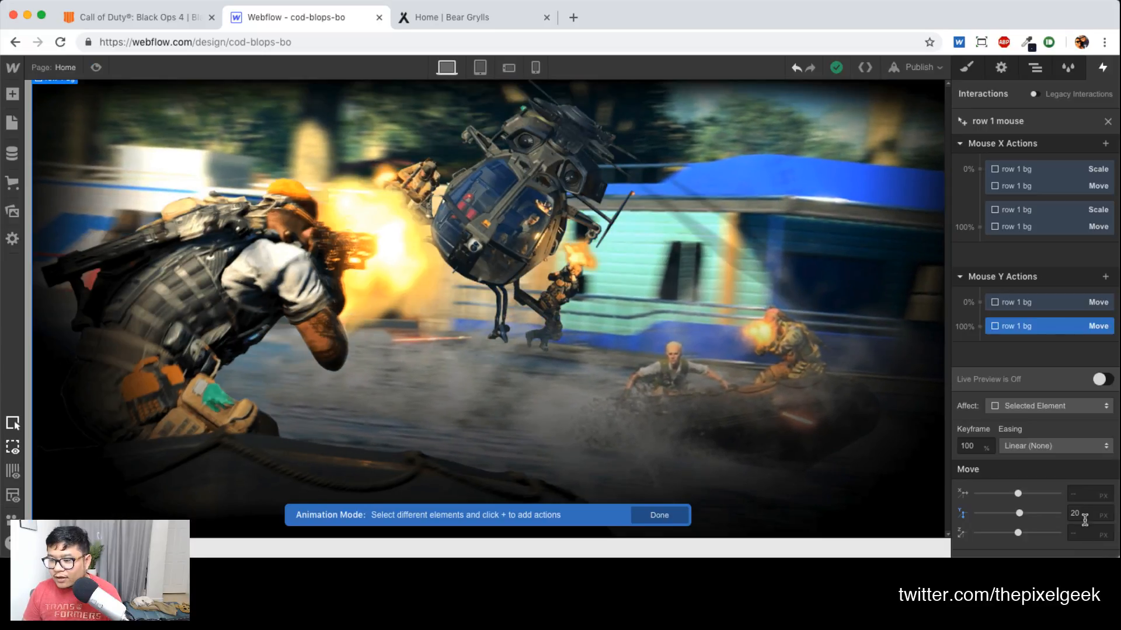
pyautogui.click(1082, 514)
pyautogui.write('15')
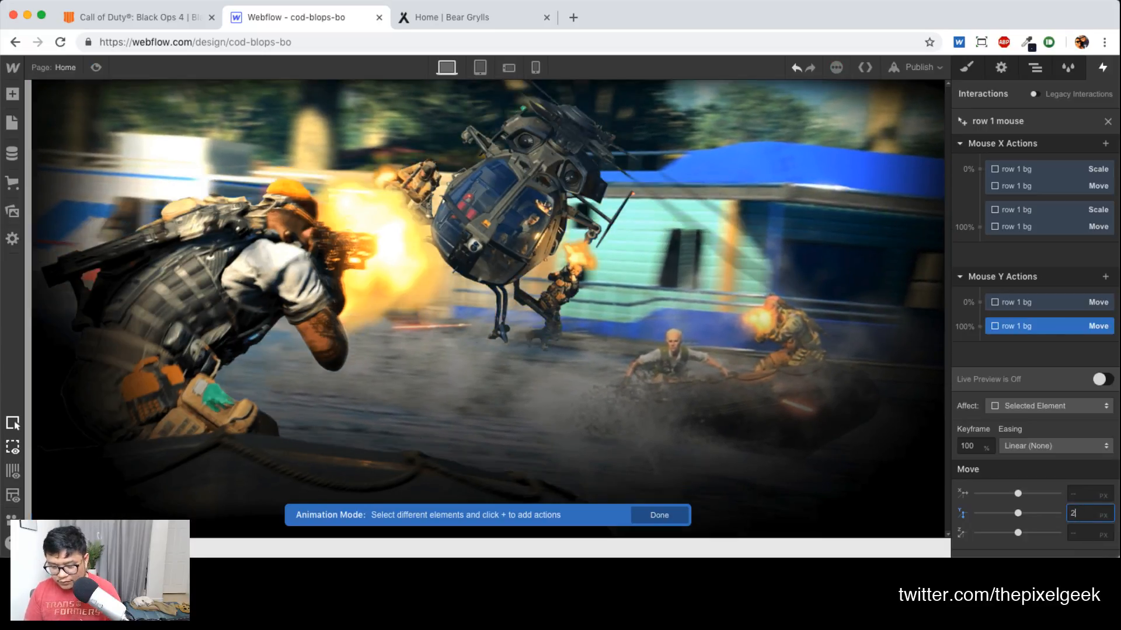
pyautogui.click(1049, 303)
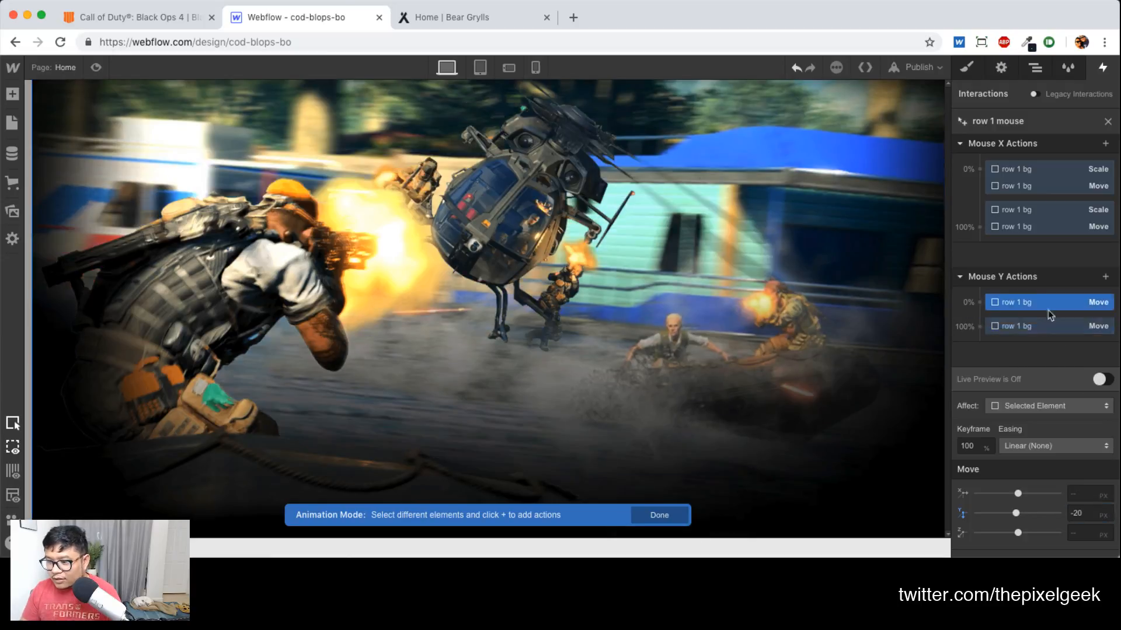
pyautogui.click(1074, 513)
pyautogui.write('-15')
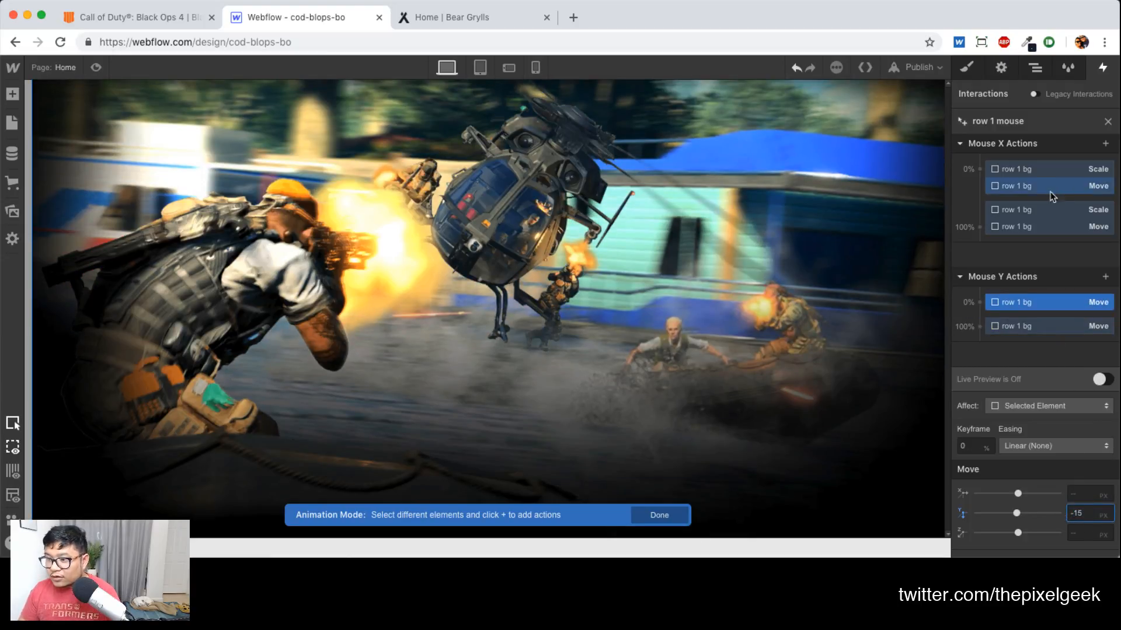
# Set the row 1 bg Mouse X Move actions to 15 px on X at 100% and -15 px at 0%, and preview the parallax
pyautogui.click(1043, 227)
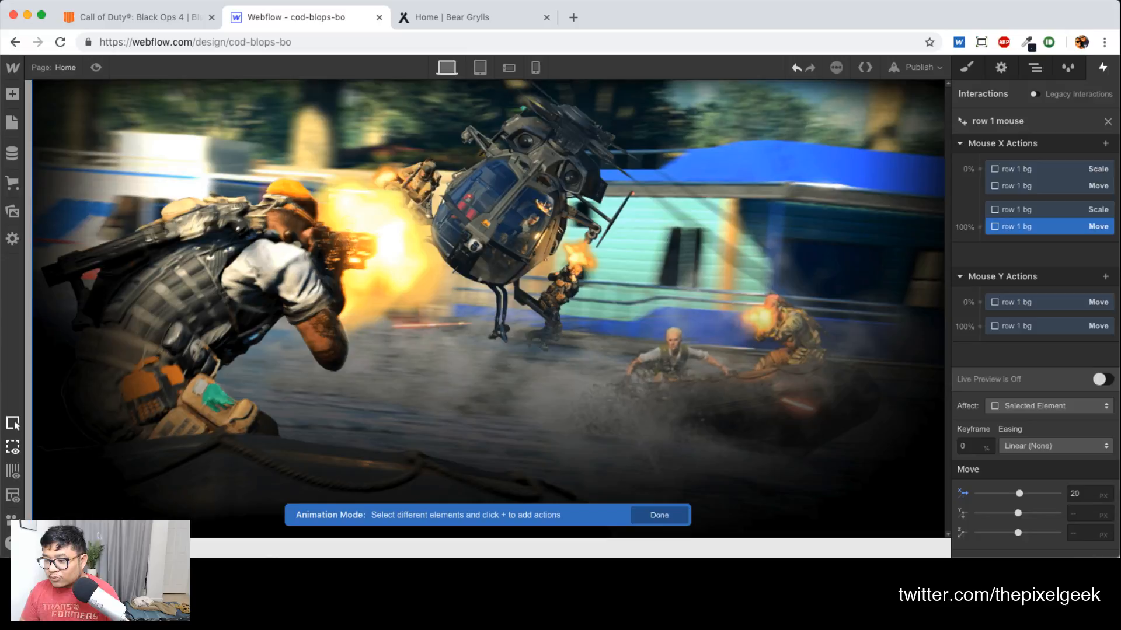
pyautogui.click(1081, 494)
pyautogui.write('15')
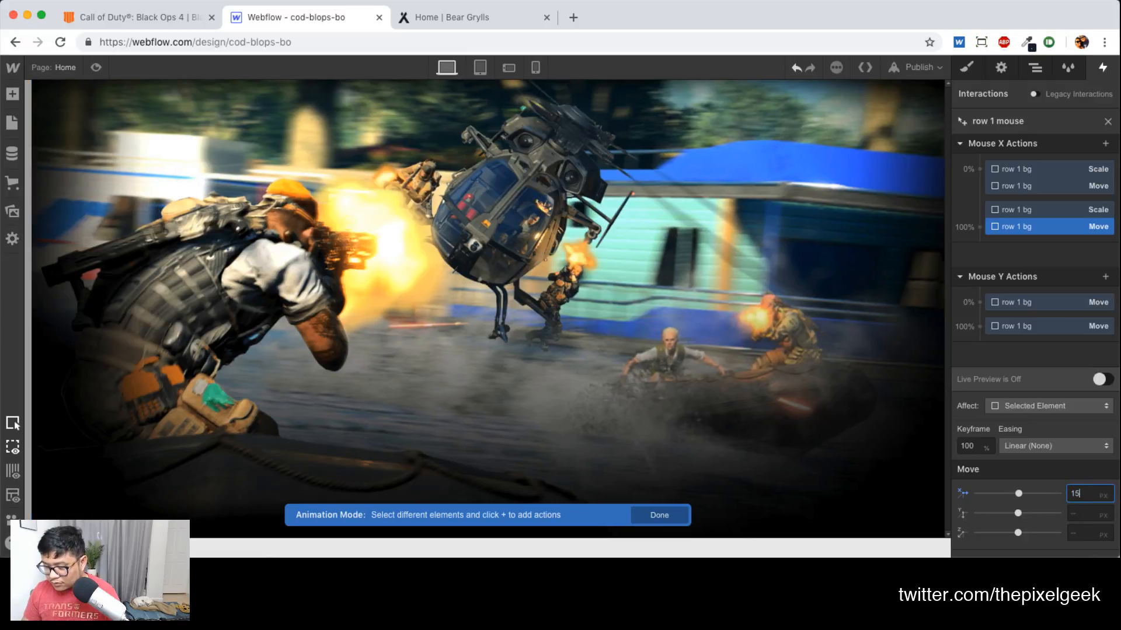
pyautogui.click(1043, 186)
pyautogui.click(1080, 494)
pyautogui.write('-15')
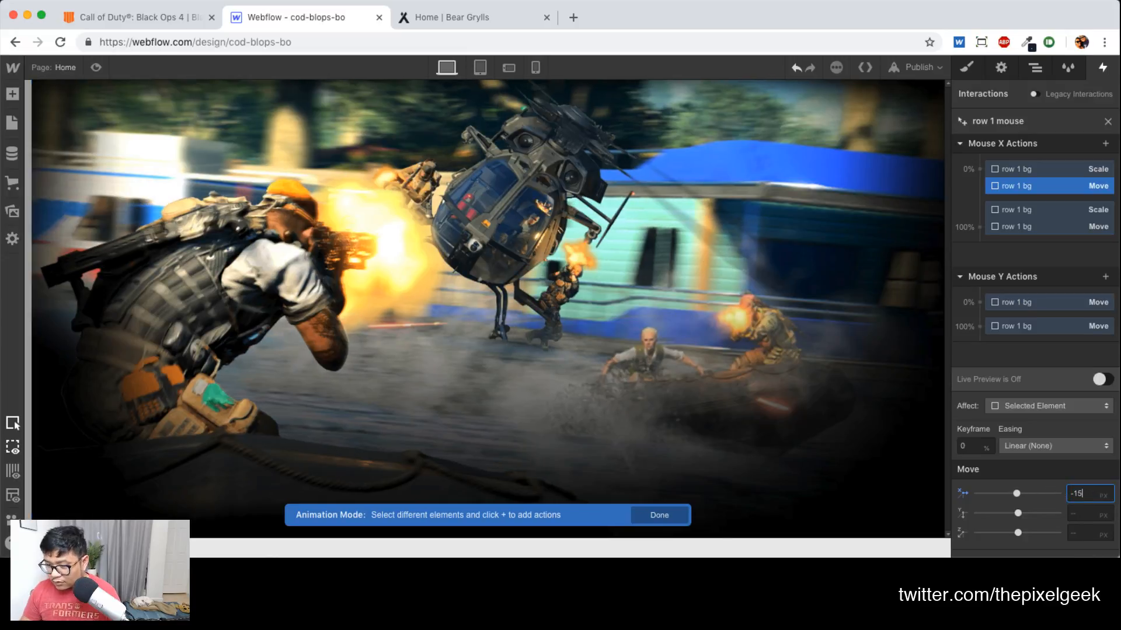
pyautogui.click(96, 67)
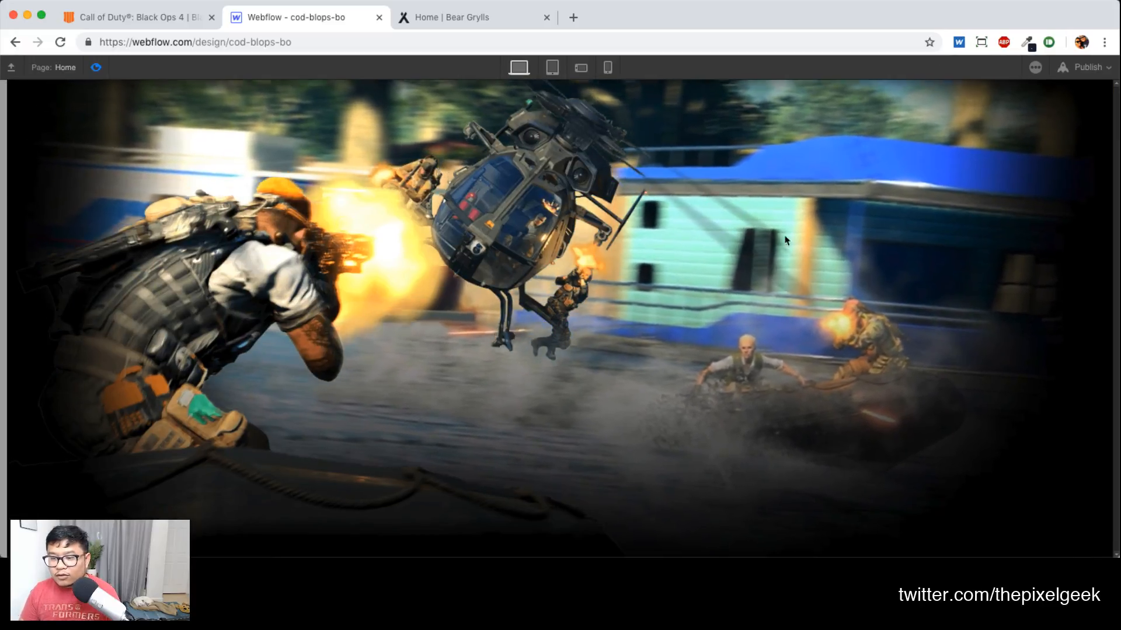
pyautogui.click(95, 68)
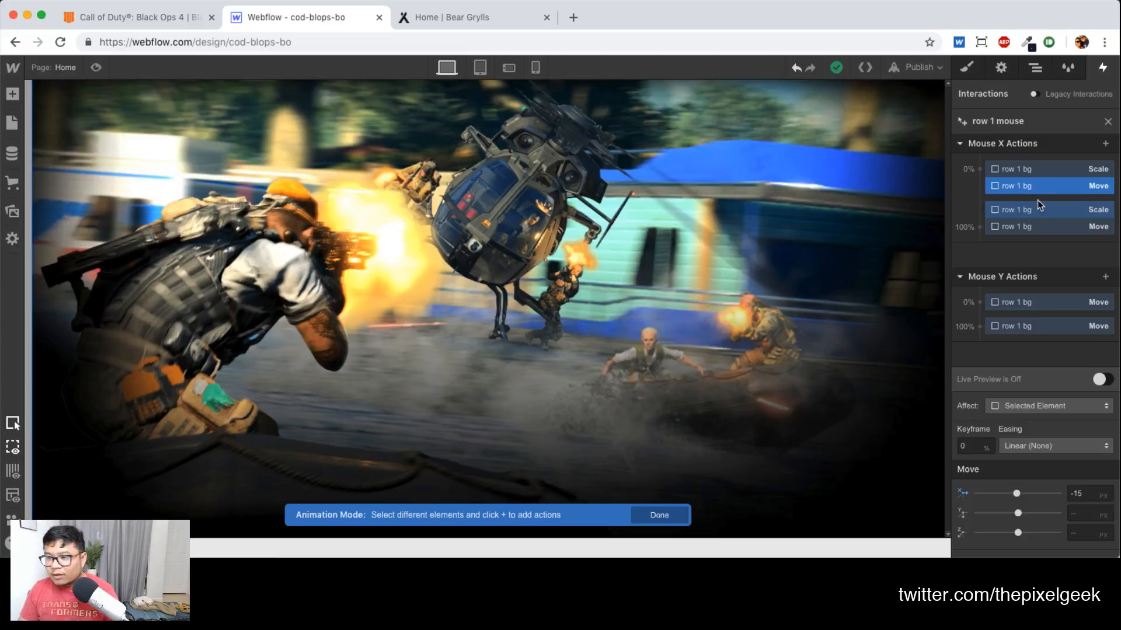
# Add a Move action for row 1 fg at the 0% Mouse X keyframe and check the foreground movement on the Call of Duty reference page
pyautogui.press('Escape')
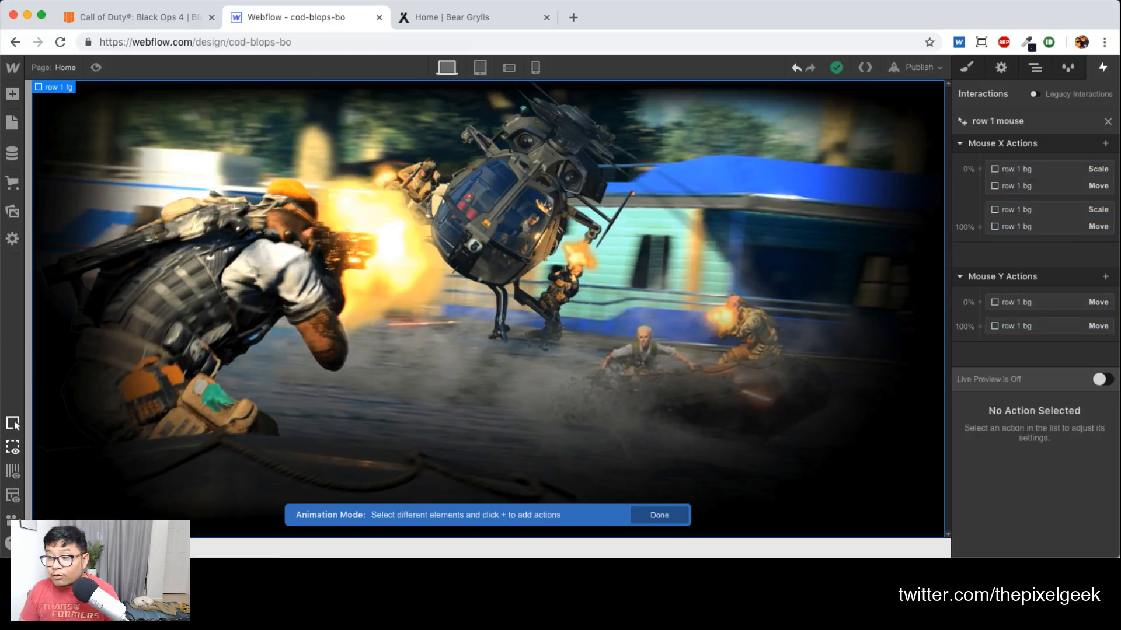
pyautogui.click(977, 169)
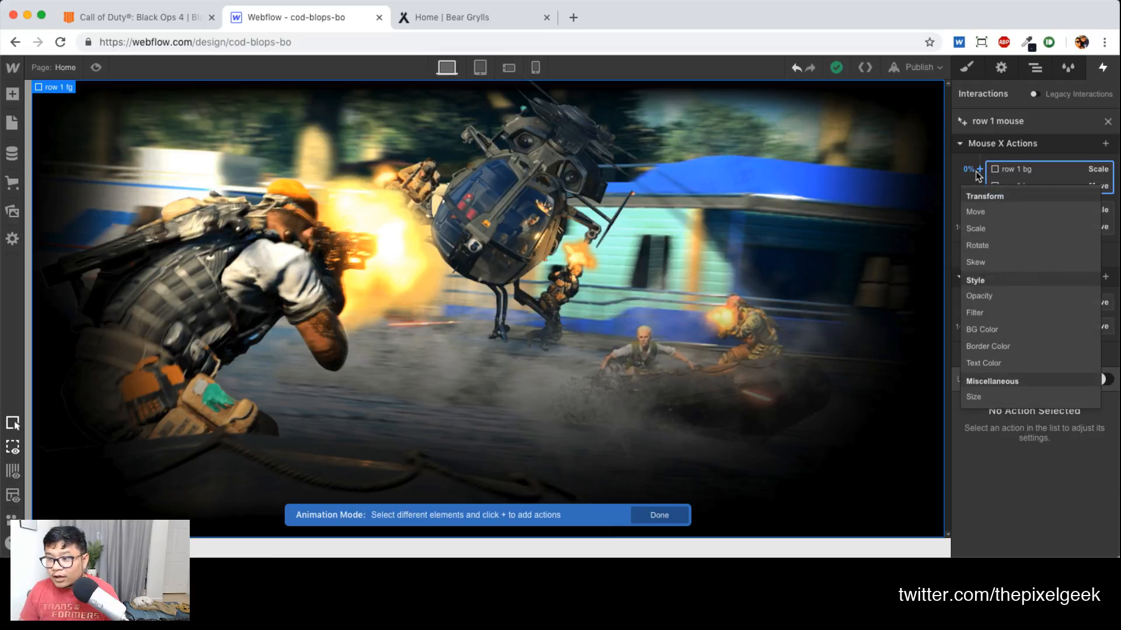
pyautogui.click(988, 213)
pyautogui.click(138, 17)
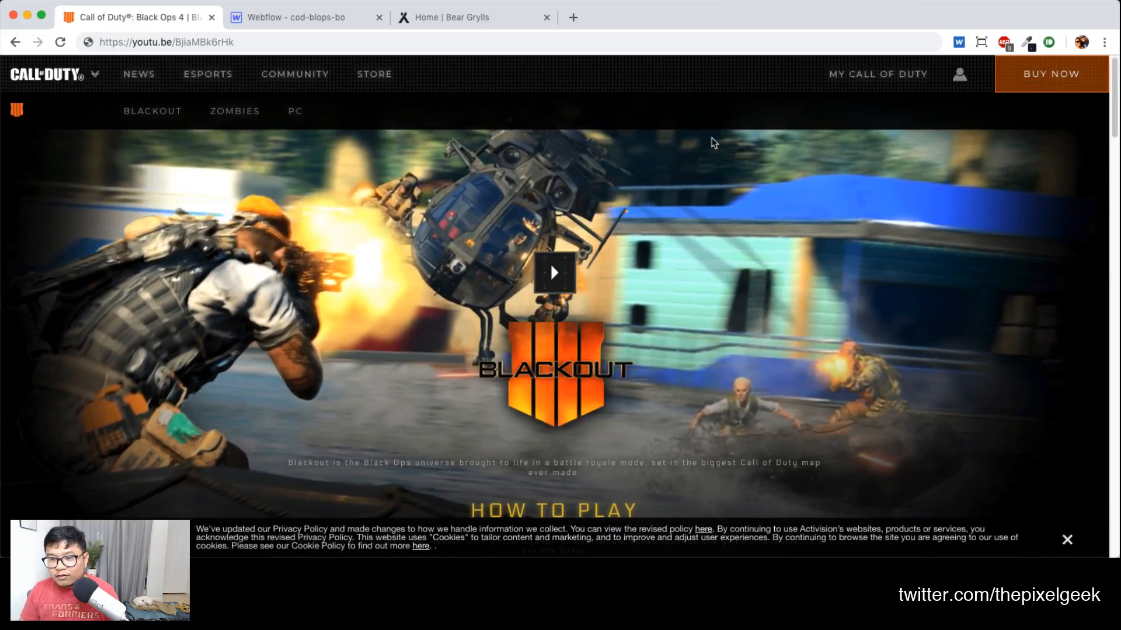
pyautogui.click(293, 18)
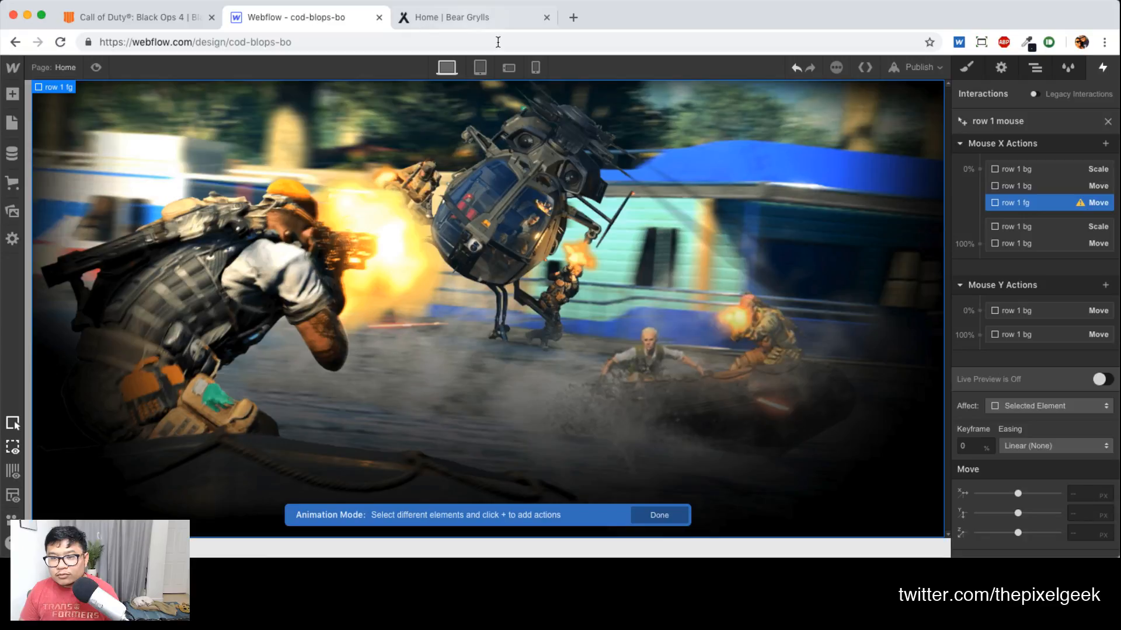
# Set the row 1 fg Move action at the 0% Mouse X keyframe to 25 px on X
pyautogui.click(1050, 188)
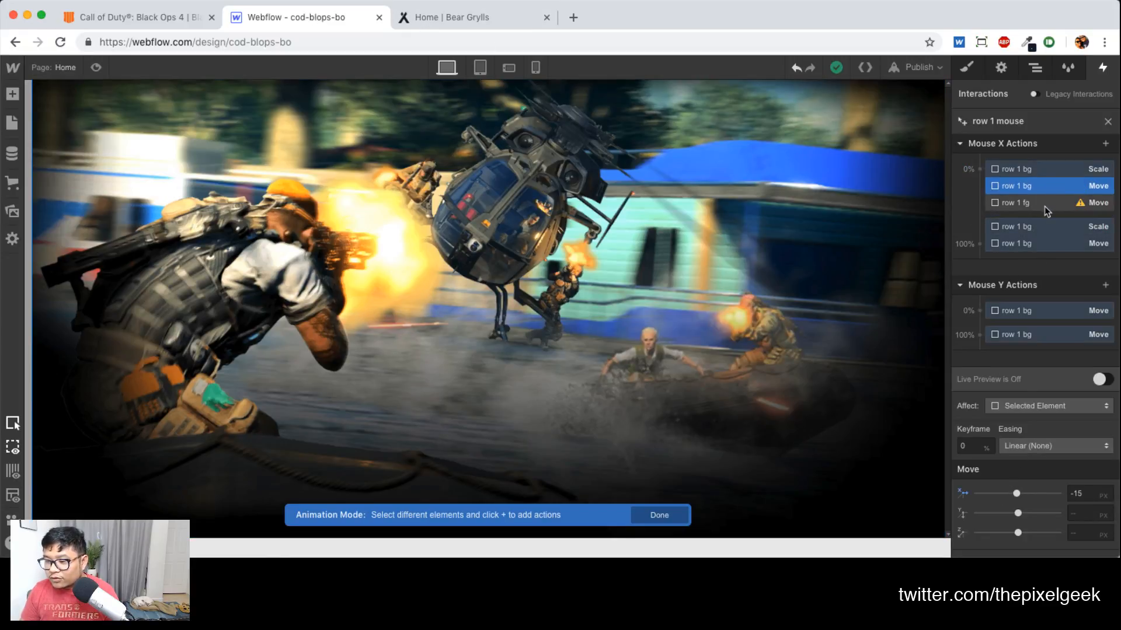
pyautogui.click(1044, 206)
pyautogui.click(1079, 496)
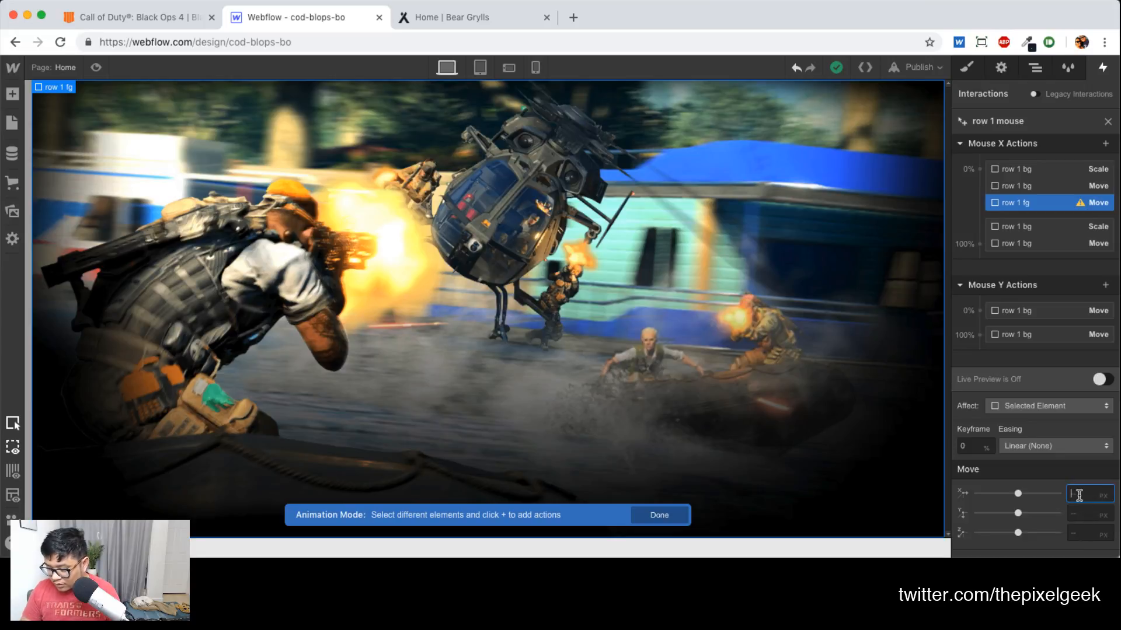
pyautogui.write('15')
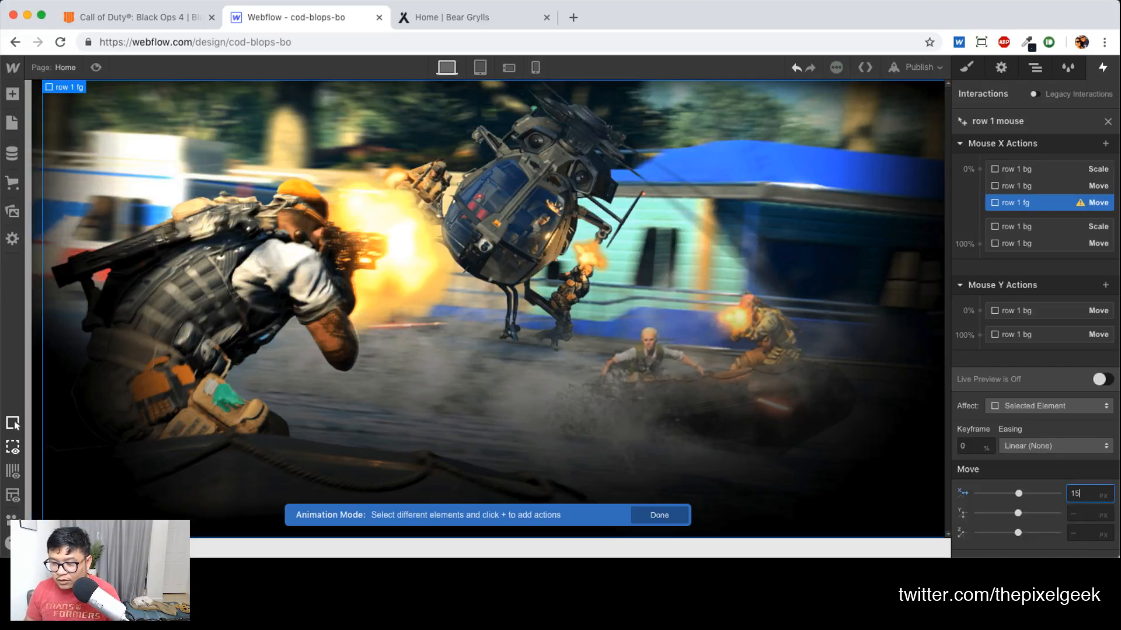
pyautogui.press('BackSpace')
pyautogui.press('BackSpace')
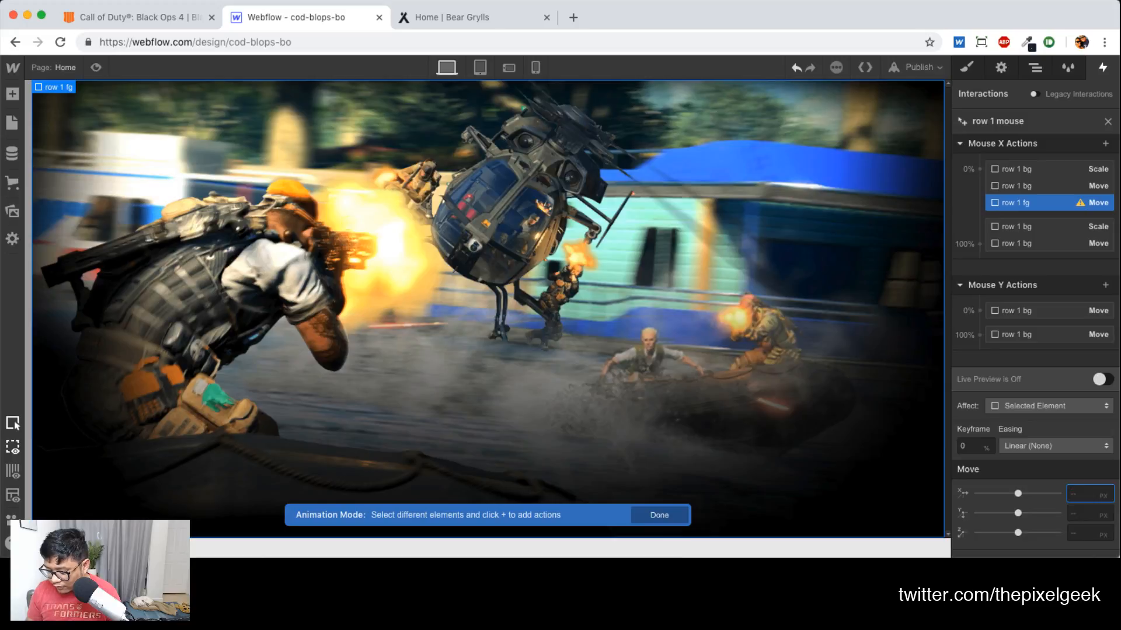
pyautogui.write('25')
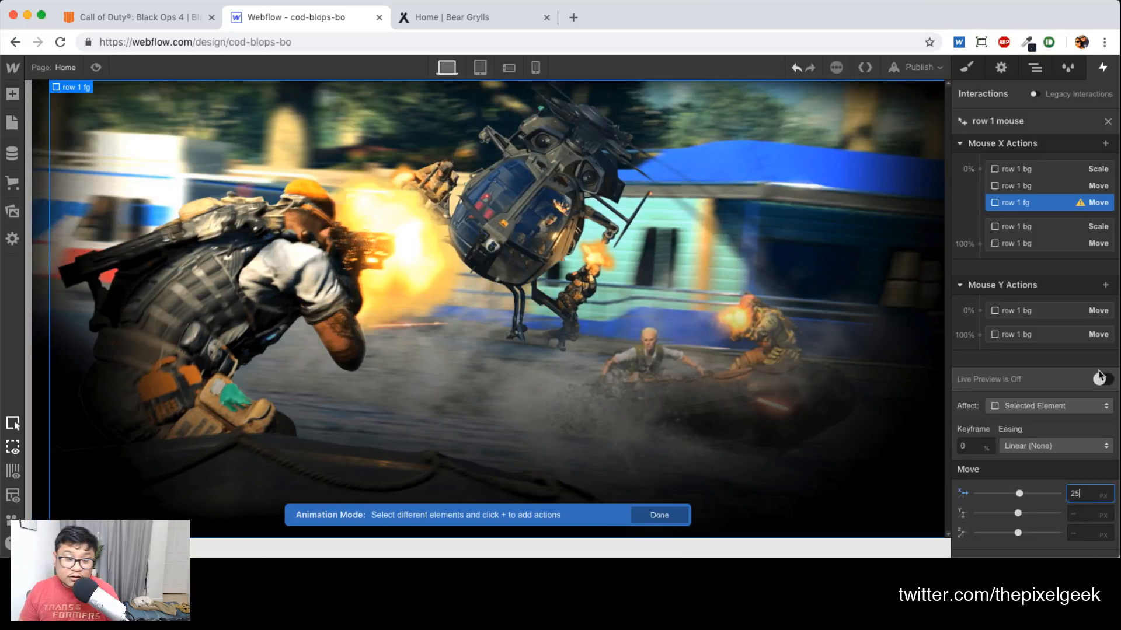
# Add a Move action for row 1 fg at the 100% Mouse X keyframe, set to -25 px on X
pyautogui.click(979, 246)
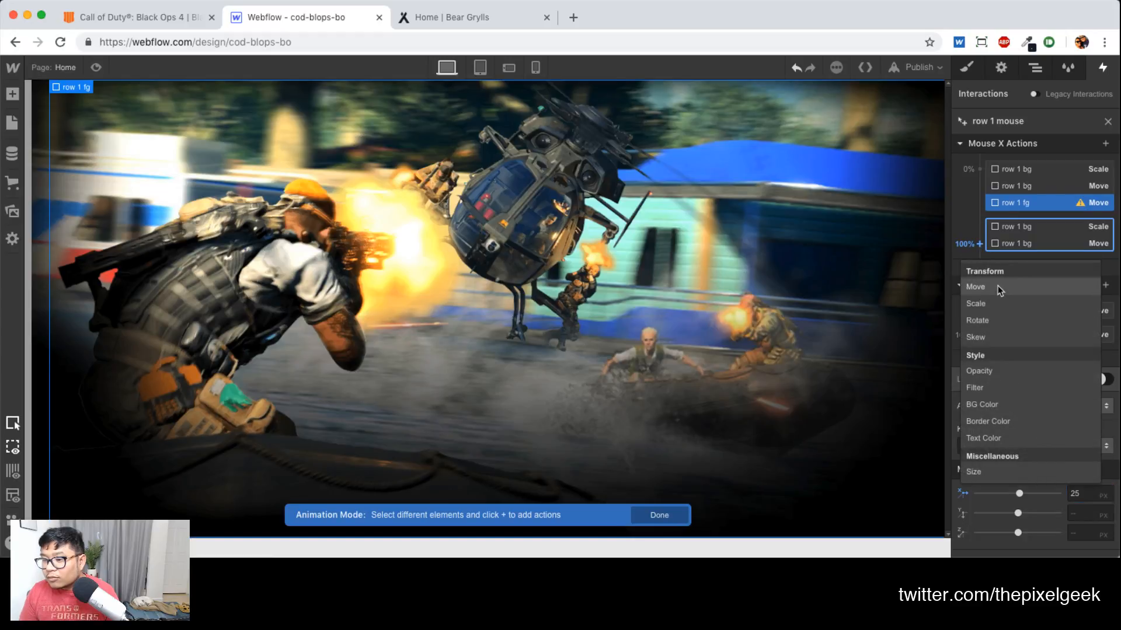
pyautogui.click(1001, 290)
pyautogui.click(1083, 493)
pyautogui.write('-25')
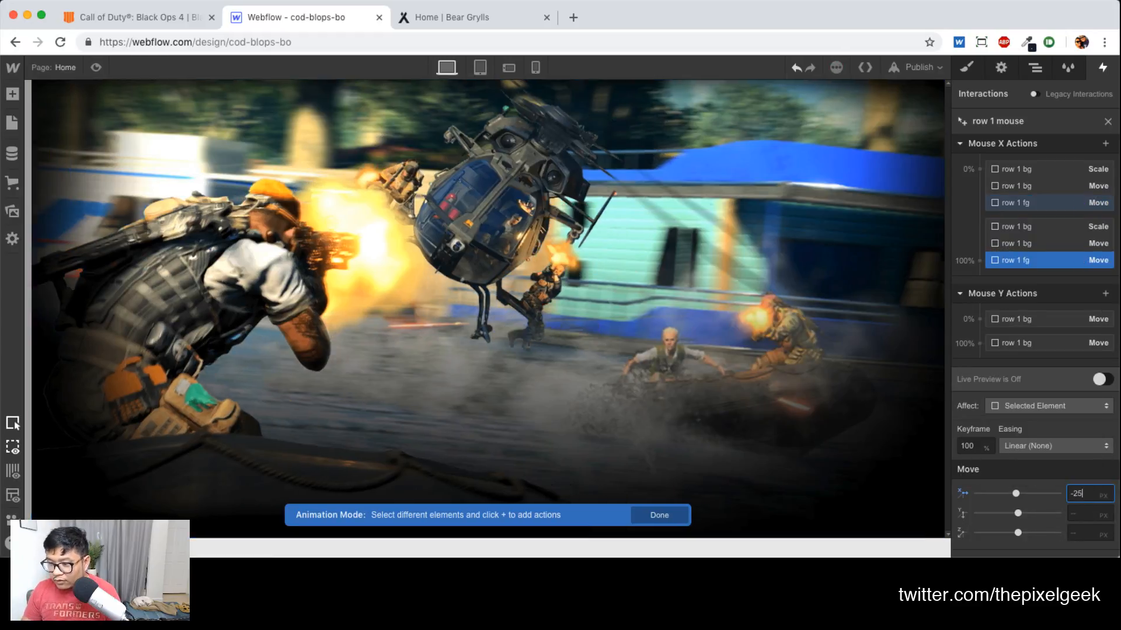
# Preview the horizontal foreground parallax and compare it with the hero on the Call of Duty reference page
pyautogui.click(95, 67)
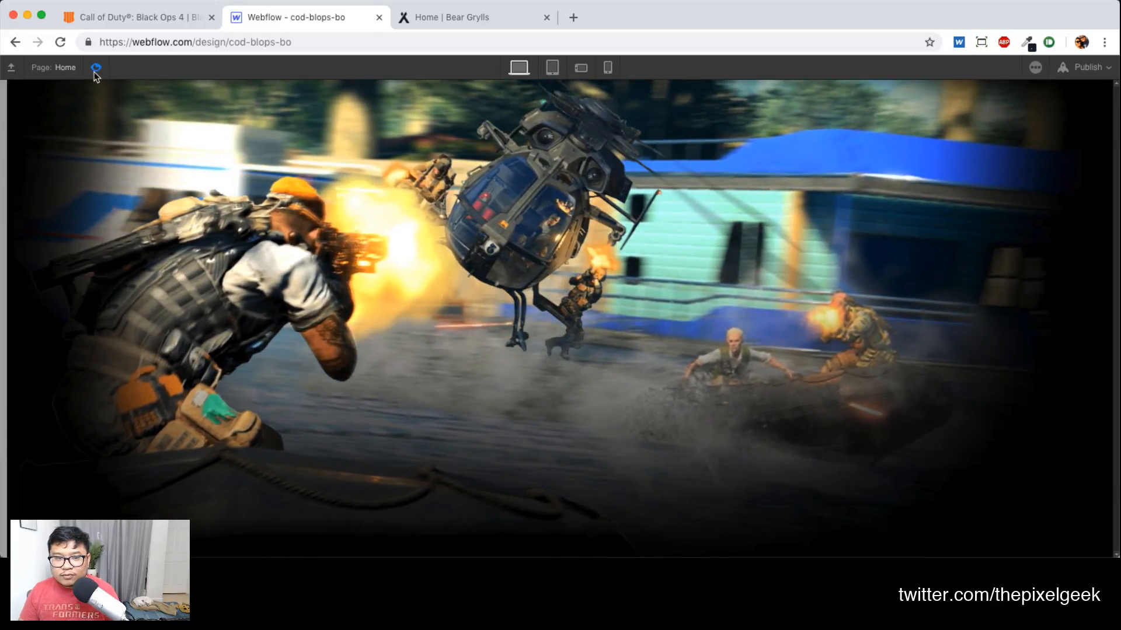
pyautogui.click(95, 69)
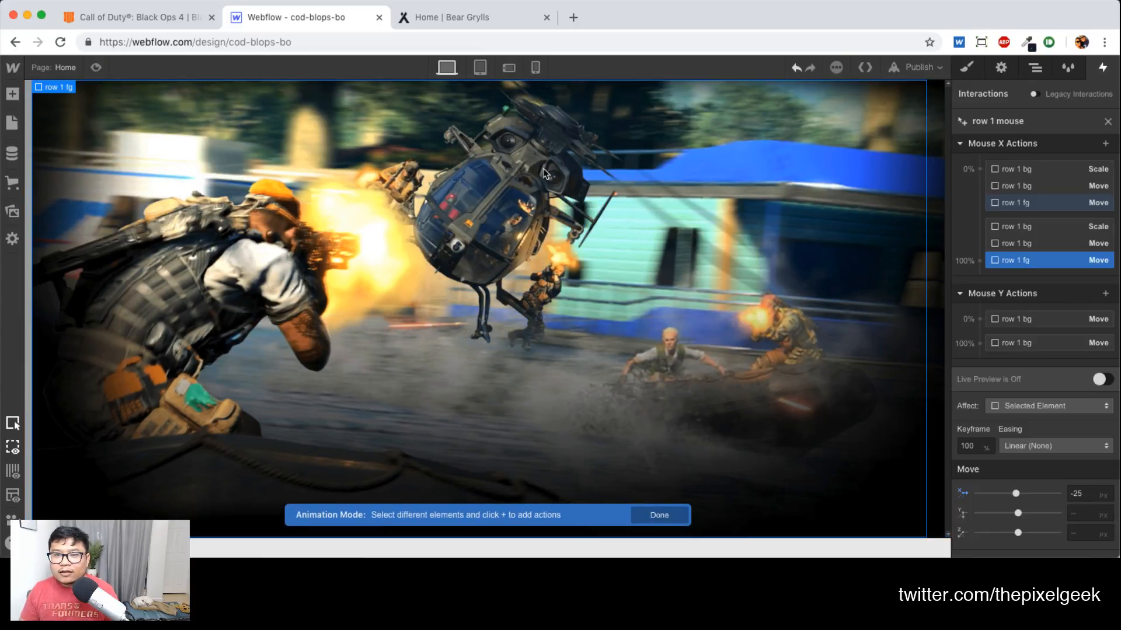
pyautogui.click(155, 17)
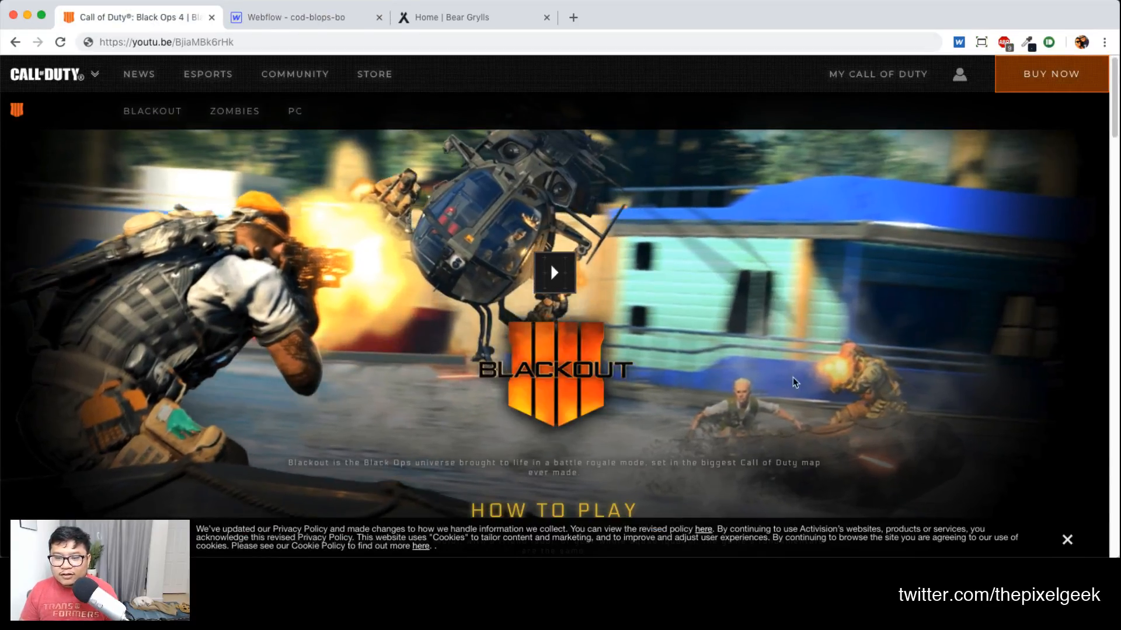
pyautogui.scroll(-5, 479, 366)
pyautogui.scroll(4, 477, 366)
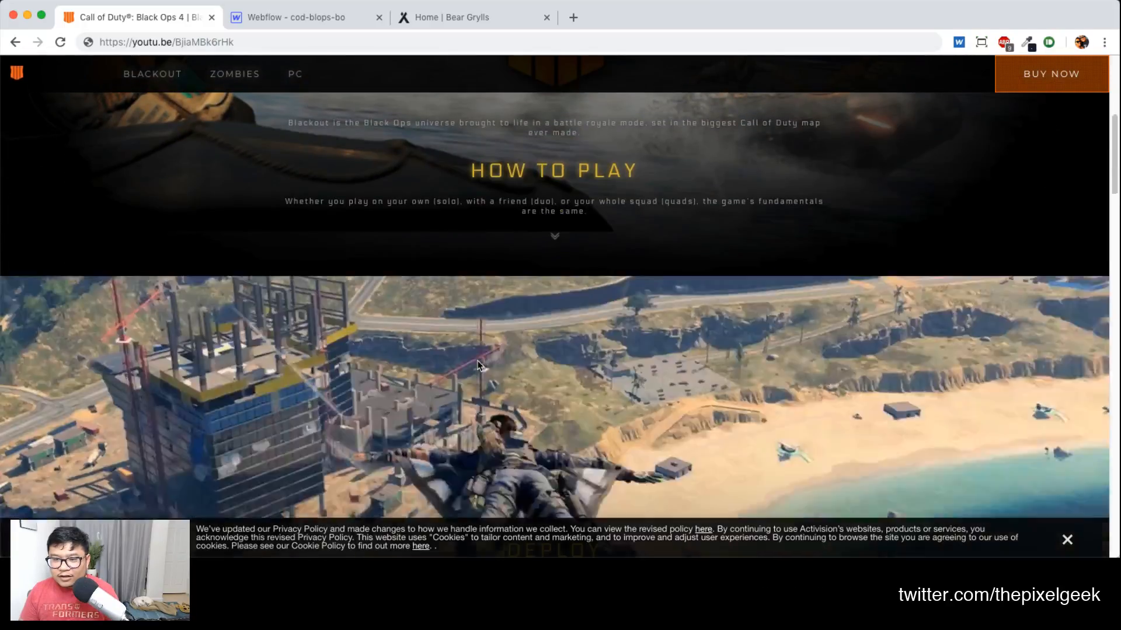
pyautogui.scroll(2, 478, 366)
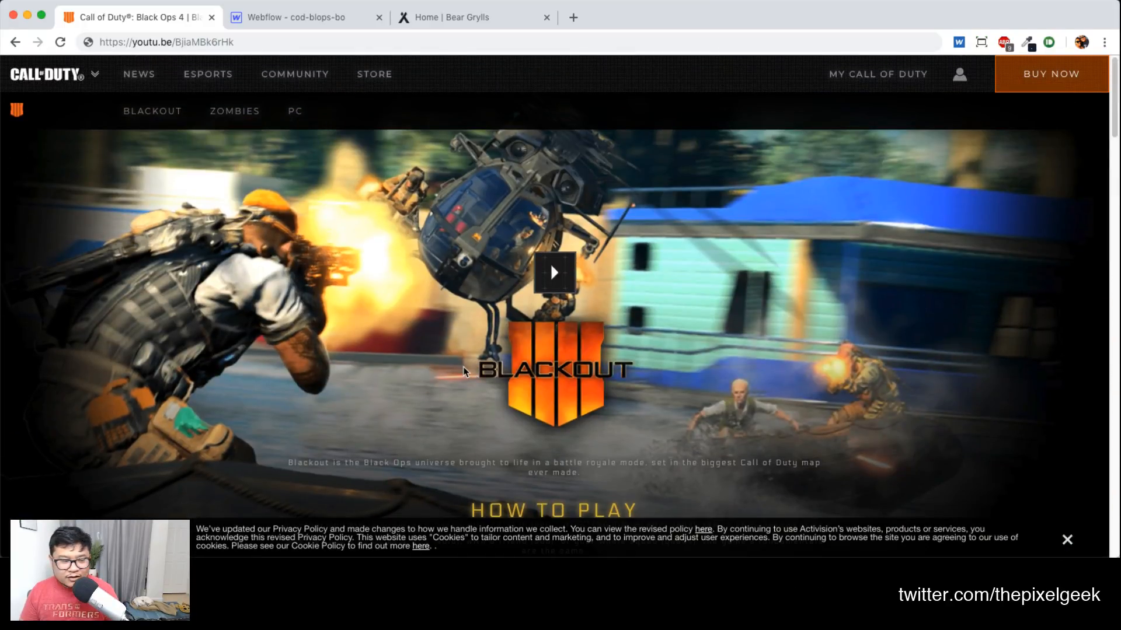
pyautogui.click(312, 22)
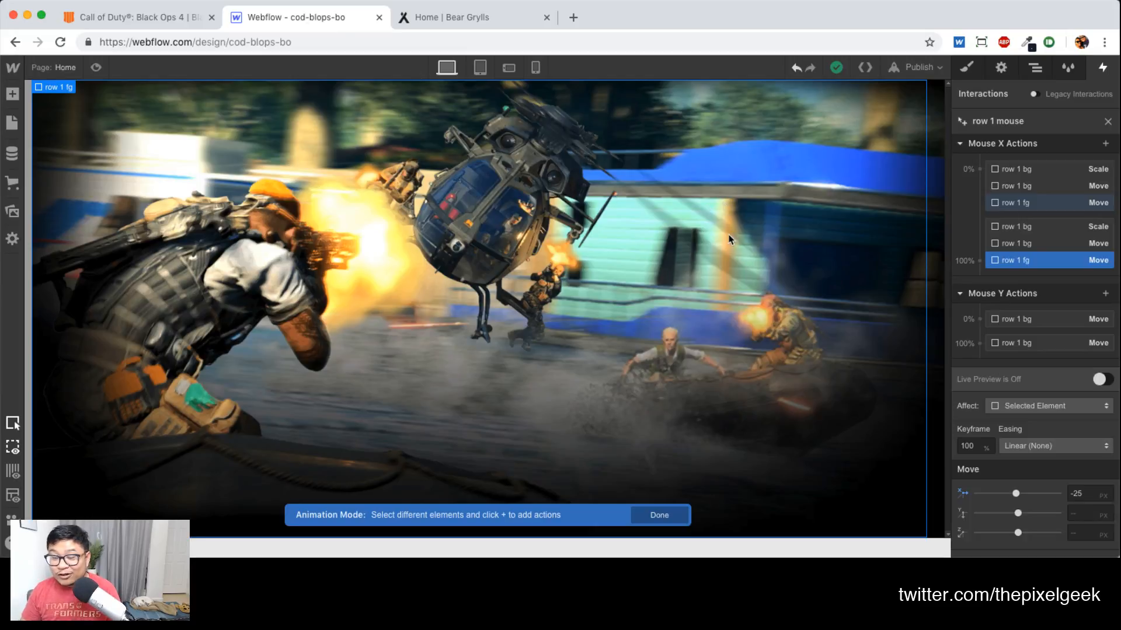
# Add Move actions for row 1 fg to the Mouse Y actions, 25 px on Y at 0% and -25 px at 100%, and preview them
pyautogui.click(980, 319)
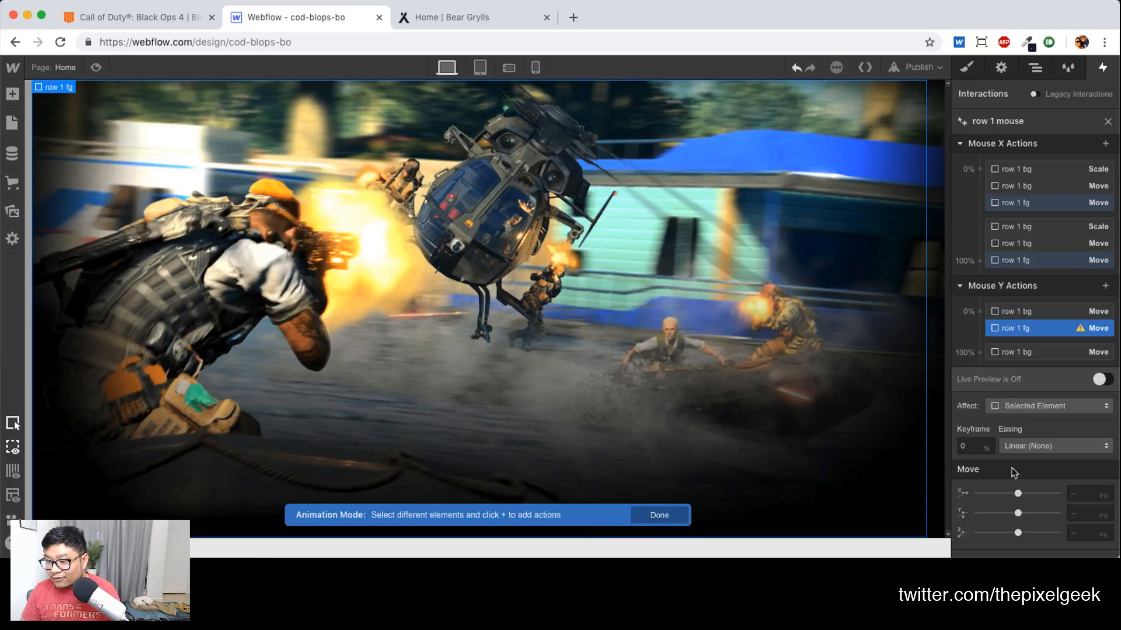
pyautogui.click(1078, 514)
pyautogui.write('25')
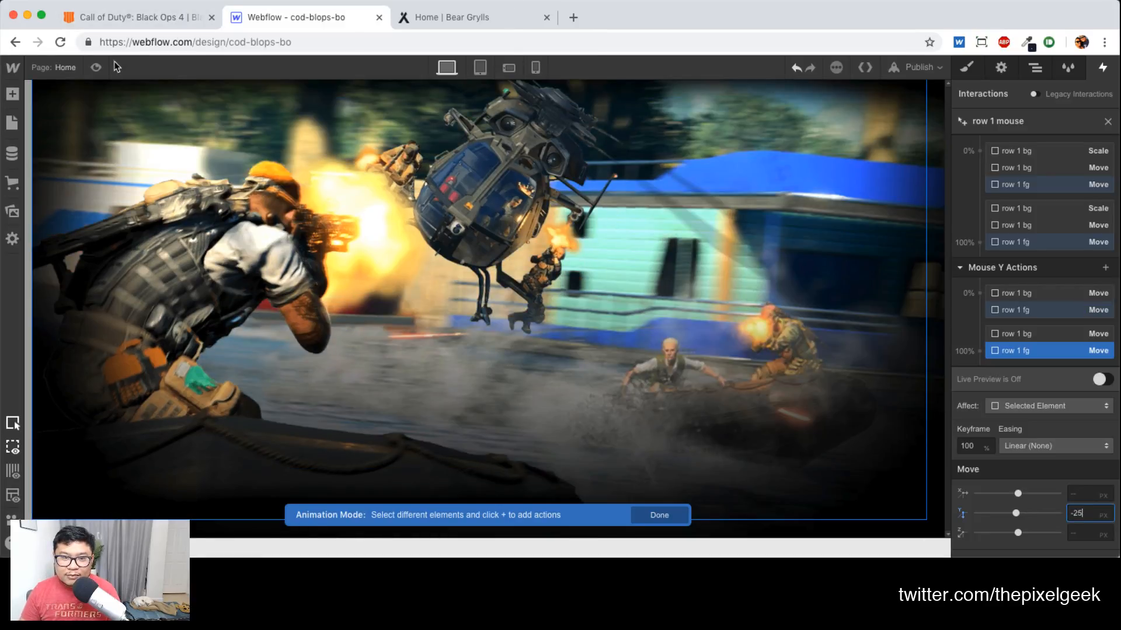
pyautogui.click(96, 67)
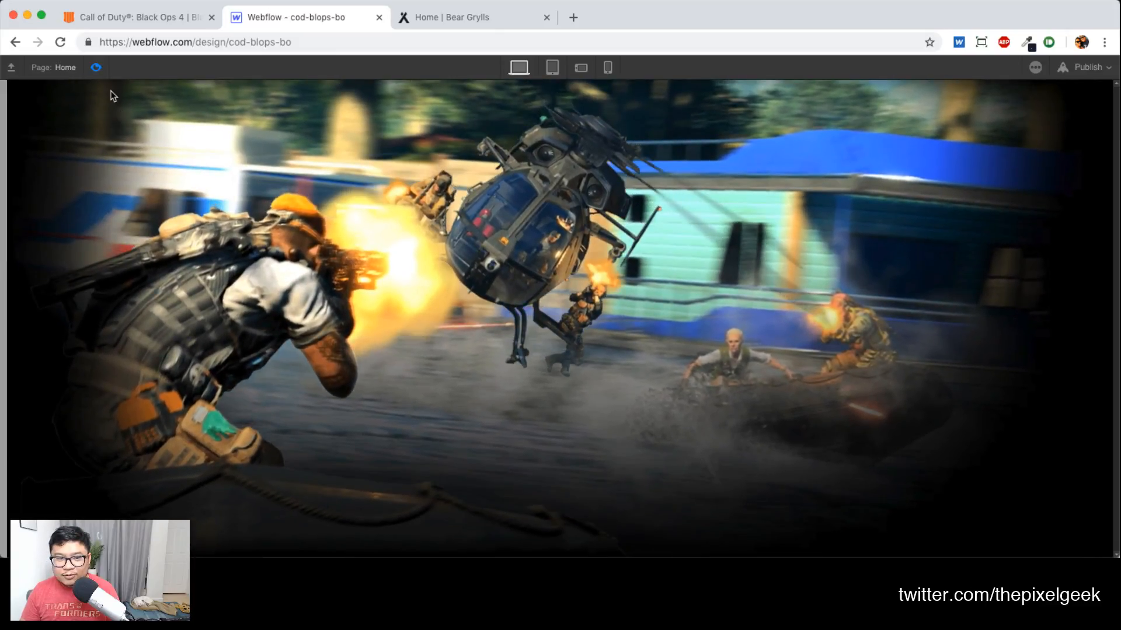
pyautogui.click(96, 67)
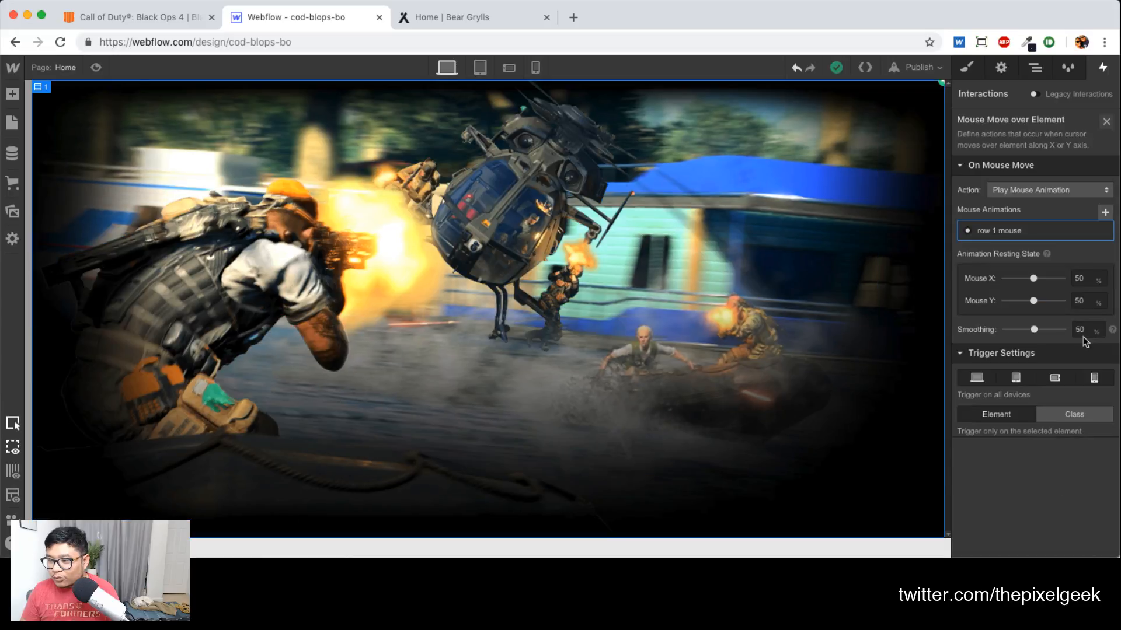
# Try smoothing values of 25%, 75% and 100% for the row 1 mouse animation, previewing the motion in between
pyautogui.click(1083, 336)
pyautogui.write('25')
pyautogui.press('Return')
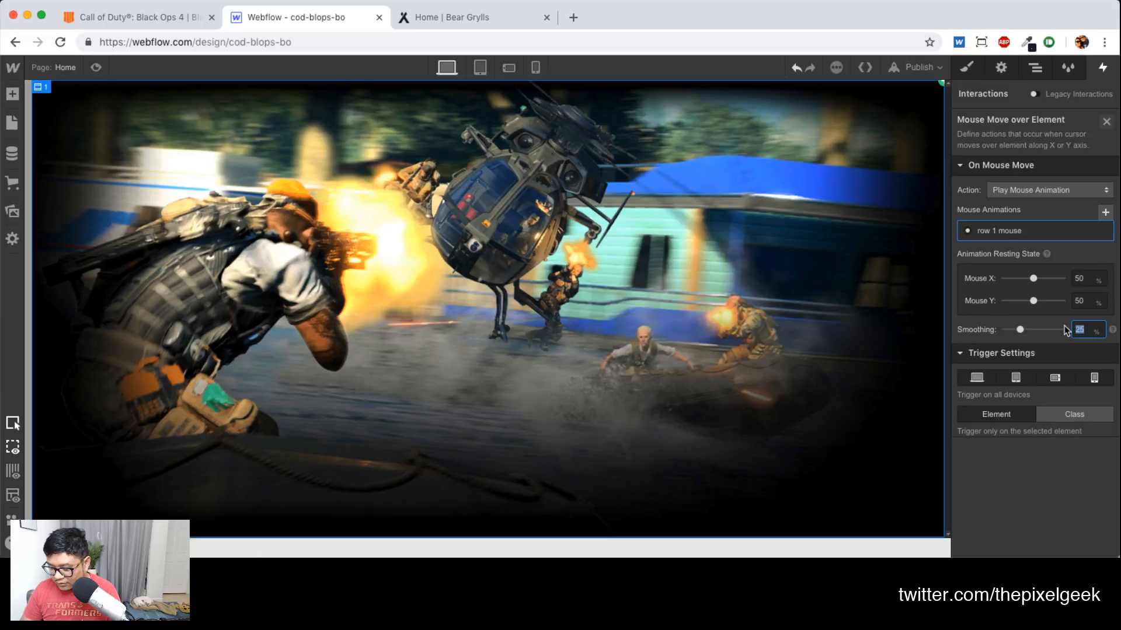
pyautogui.press('super+shift+p')
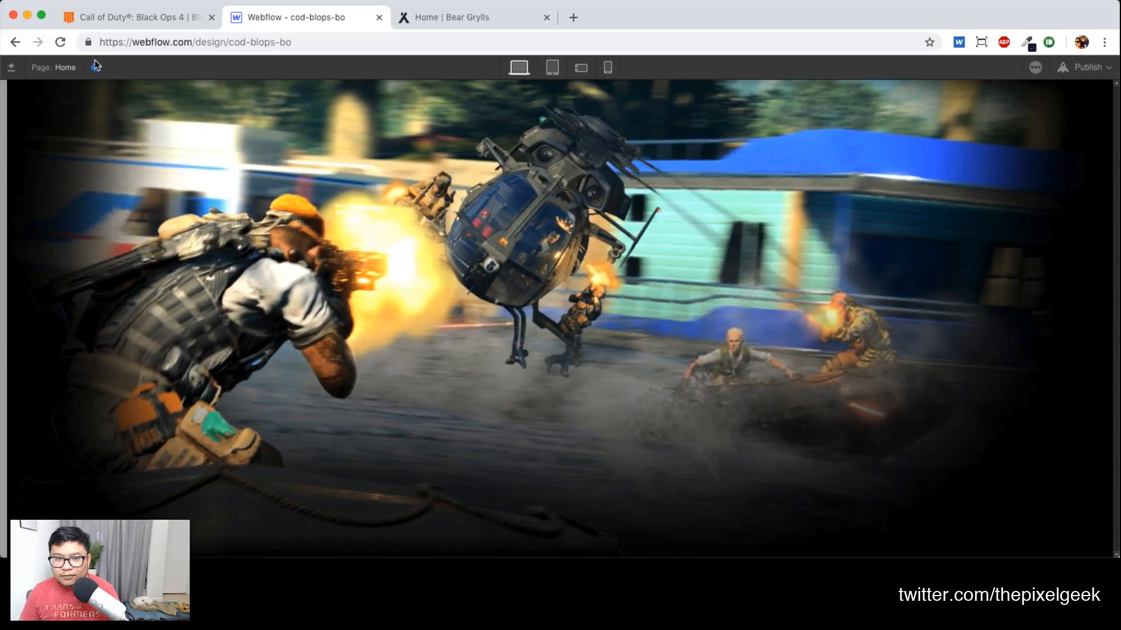
pyautogui.click(95, 67)
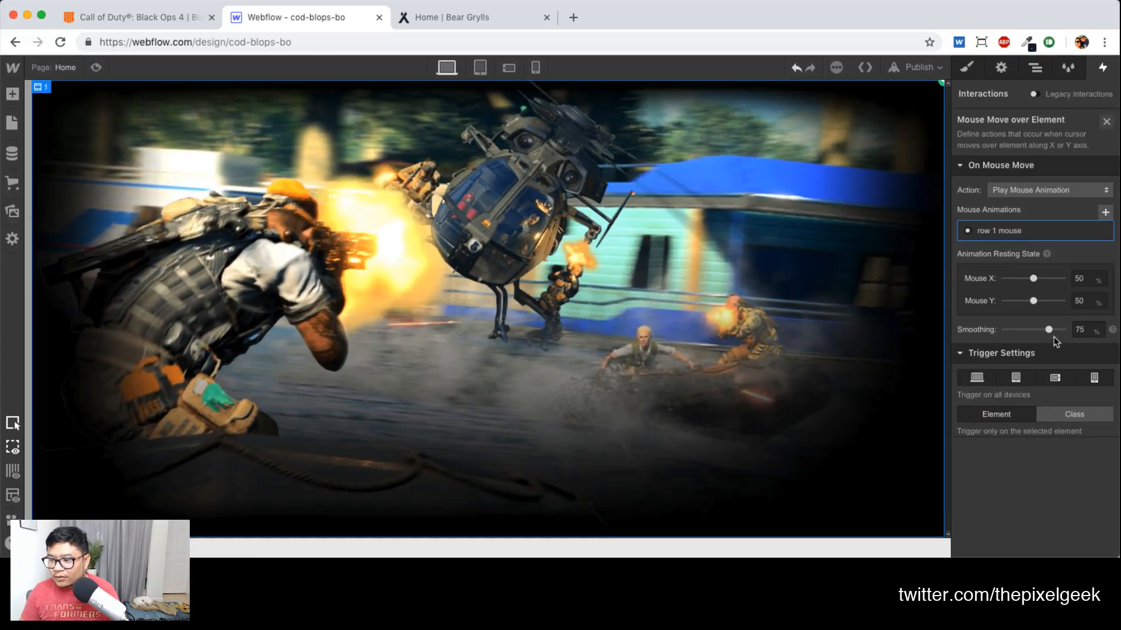
pyautogui.click(96, 67)
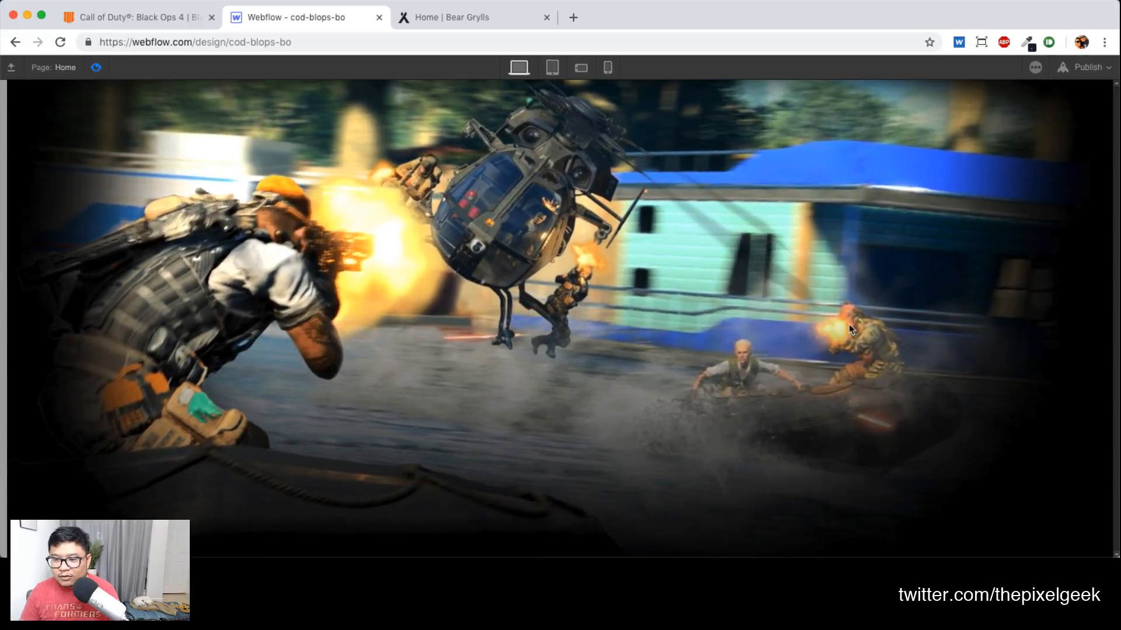
pyautogui.click(96, 67)
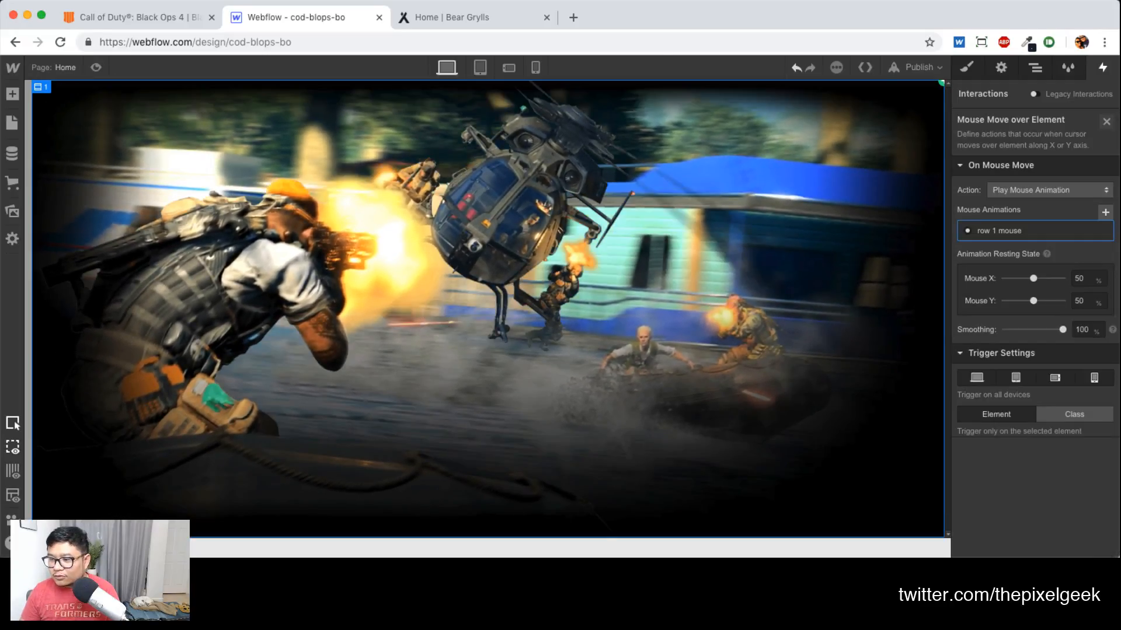
# Set the row 1 mouse animation's smoothing to 85% and preview the parallax
pyautogui.doubleClick(1083, 329)
pyautogui.write('85')
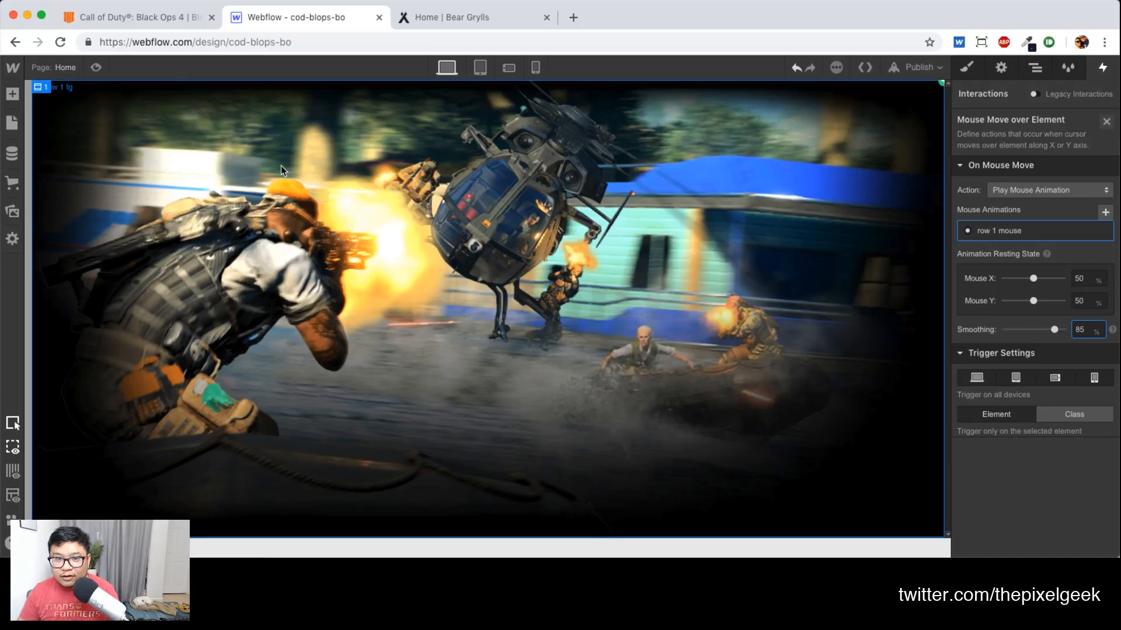
pyautogui.click(97, 68)
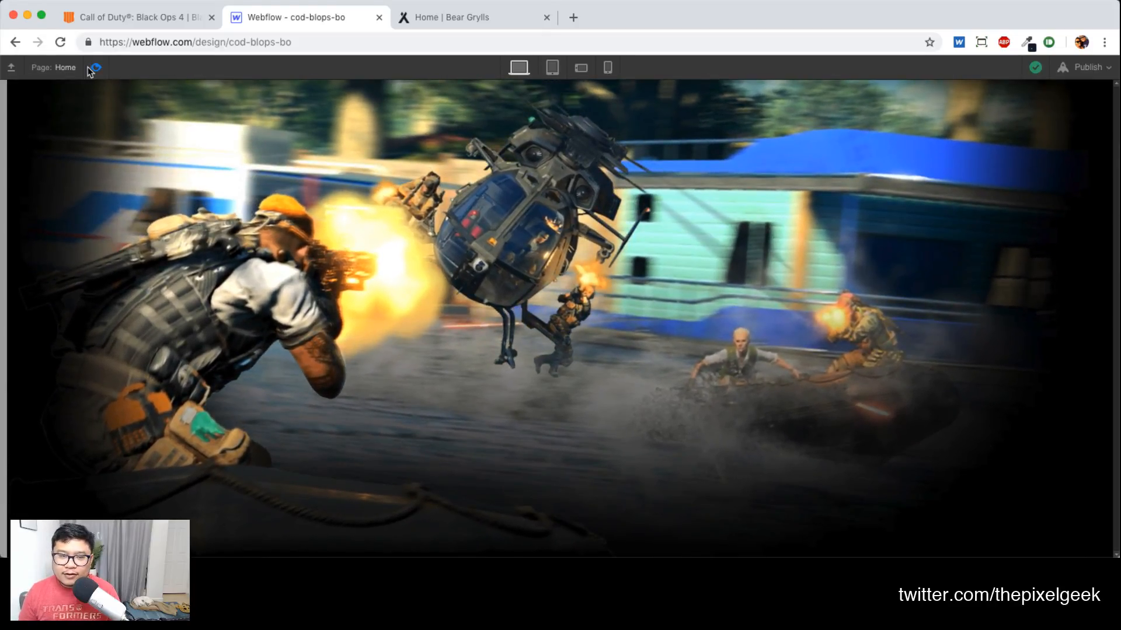
pyautogui.click(96, 67)
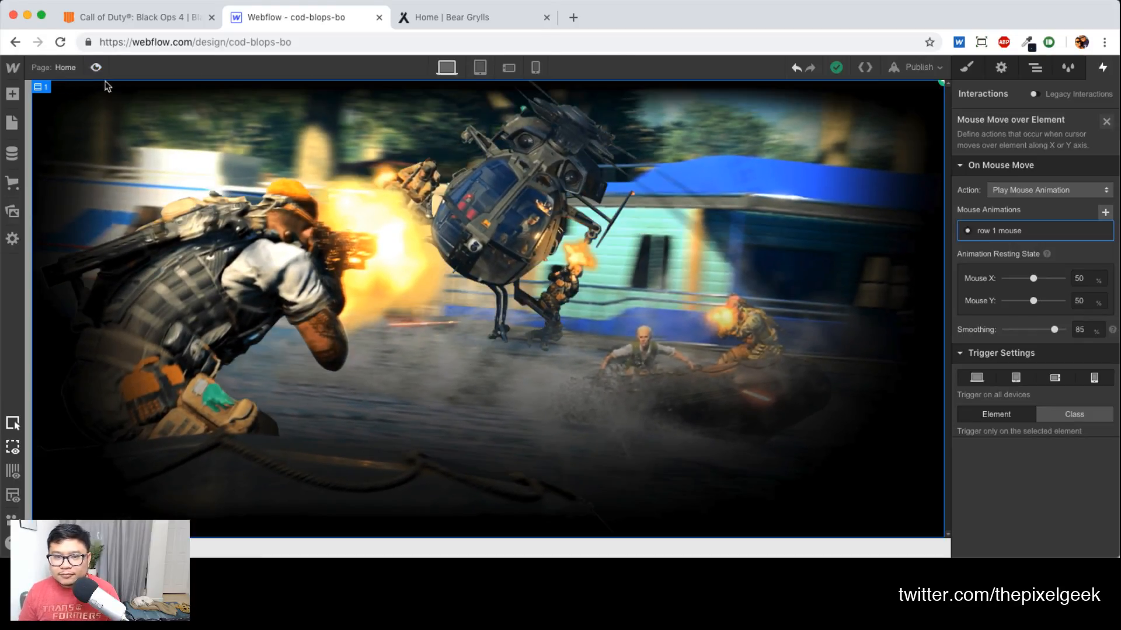
# Close the mouse move interaction settings and give the Body a background image using bg-tile.svg
pyautogui.click(1106, 122)
pyautogui.click(1035, 69)
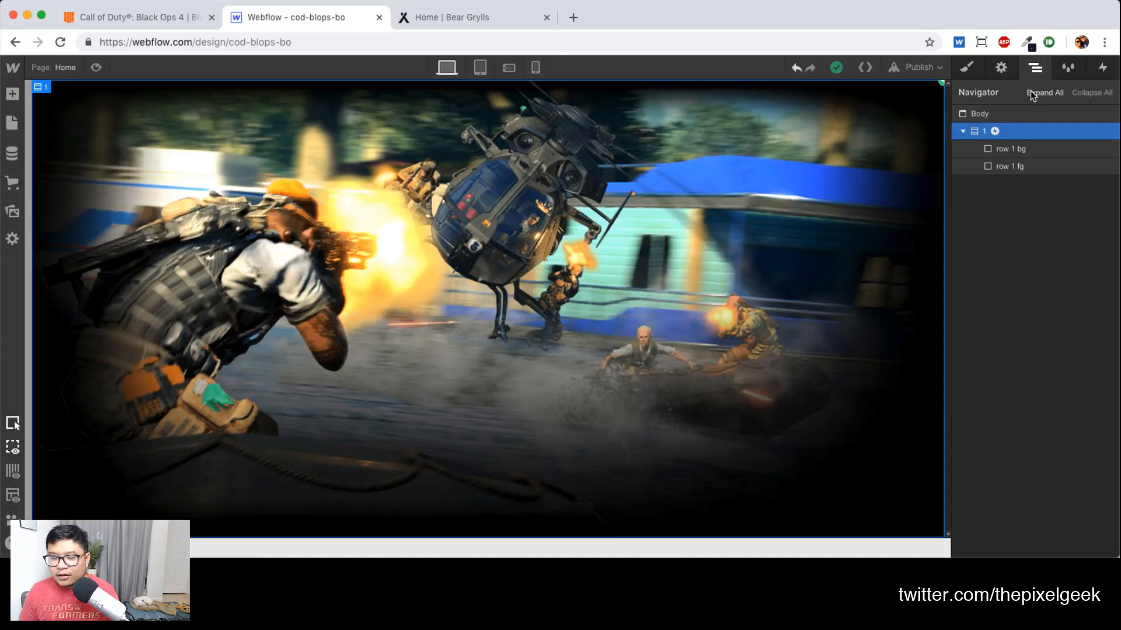
pyautogui.click(981, 114)
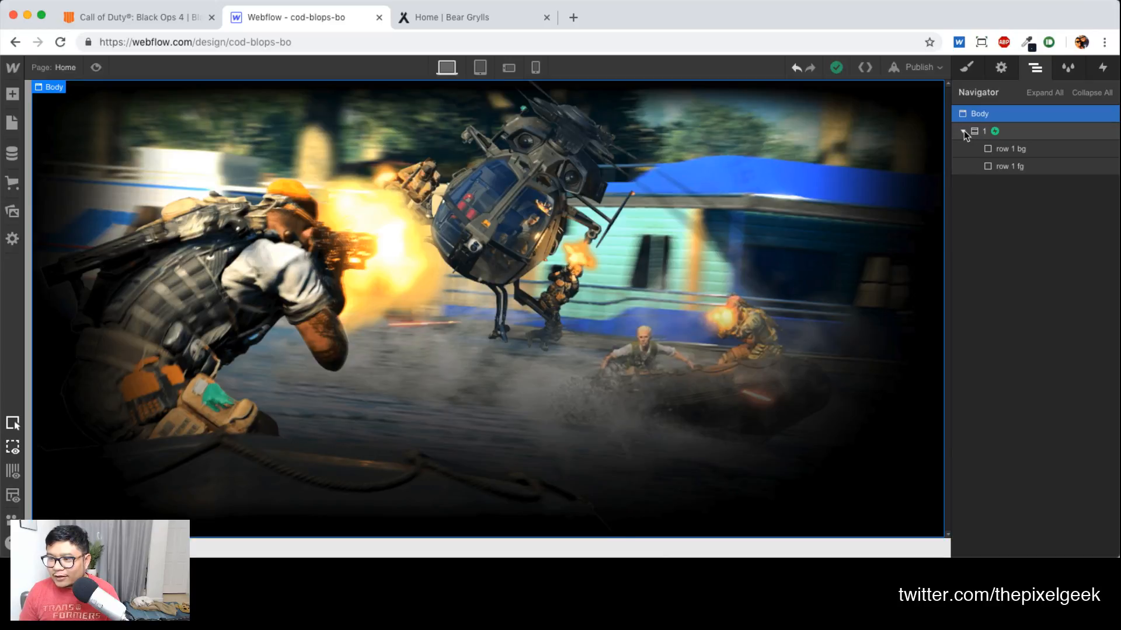
pyautogui.press('s')
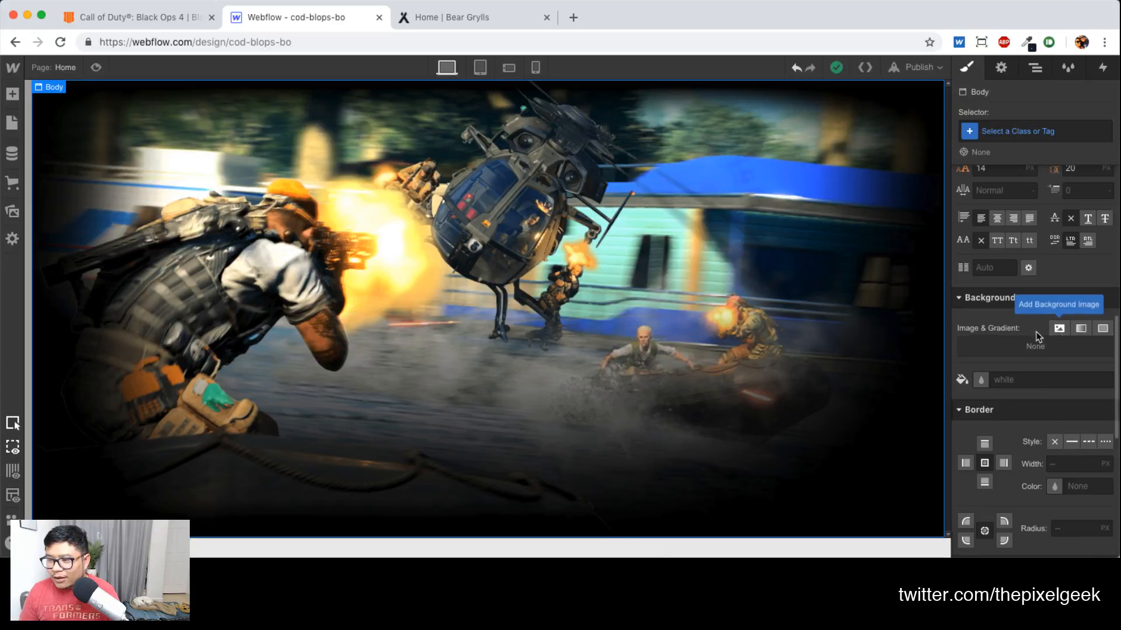
pyautogui.click(1057, 327)
pyautogui.click(1045, 200)
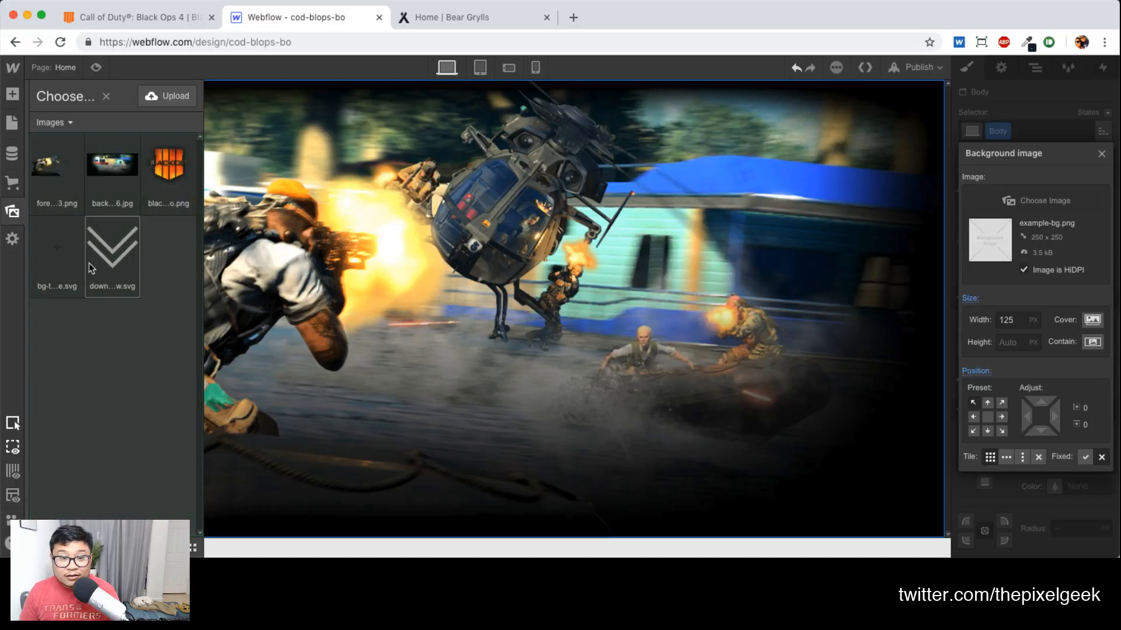
pyautogui.click(64, 257)
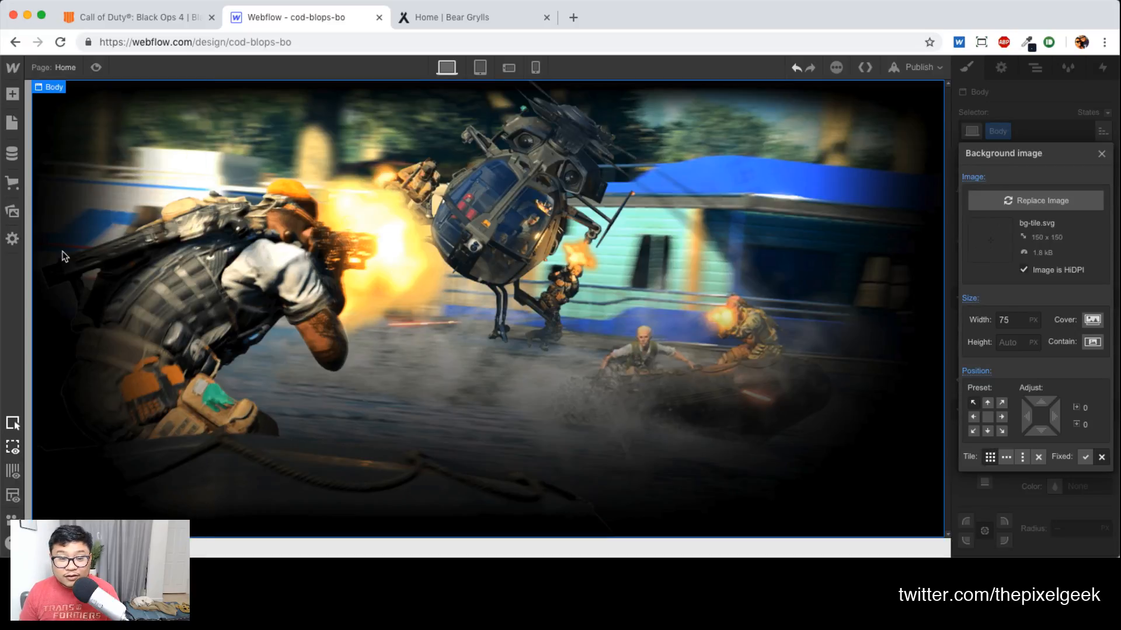
pyautogui.click(1101, 153)
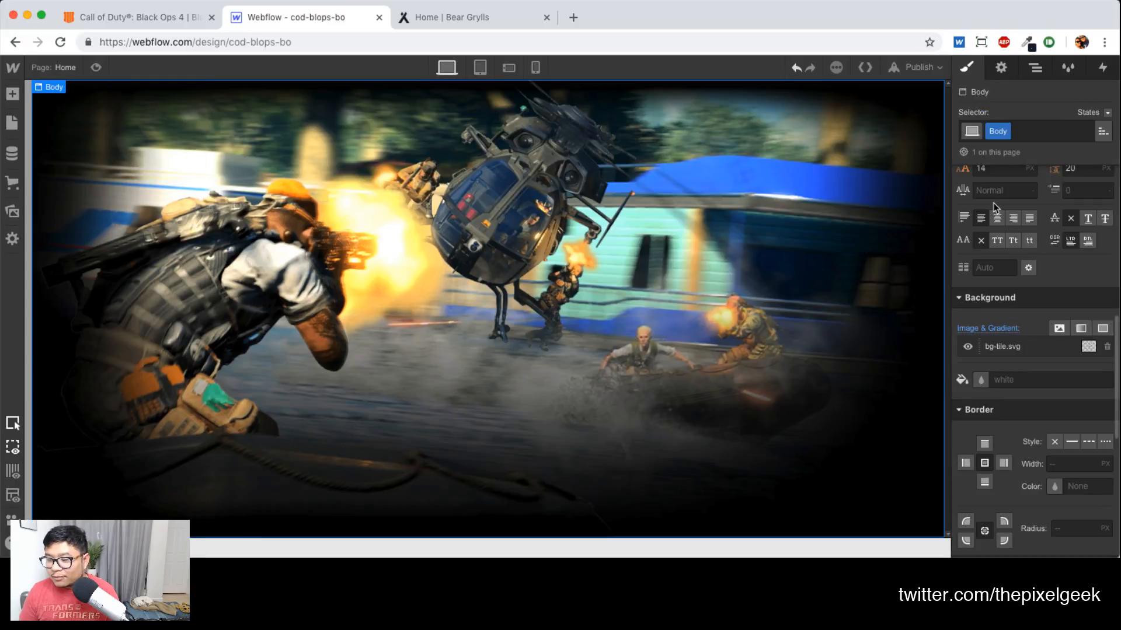
# Add a Div Block as the first element in the Body, above section 1
pyautogui.click(1033, 72)
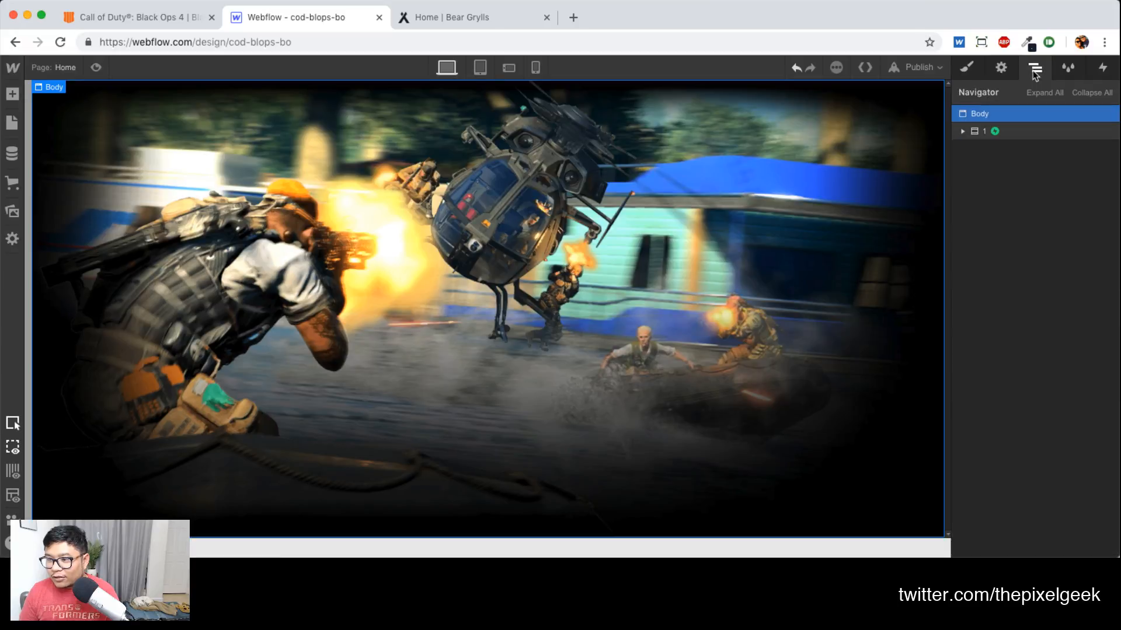
pyautogui.press('Down')
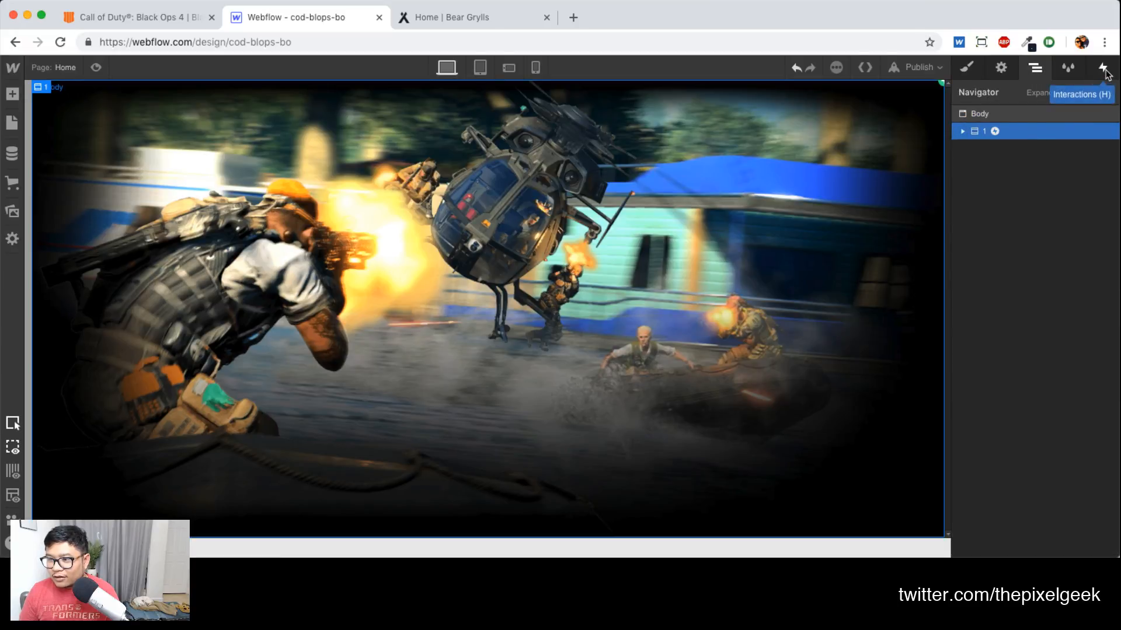
pyautogui.click(1012, 114)
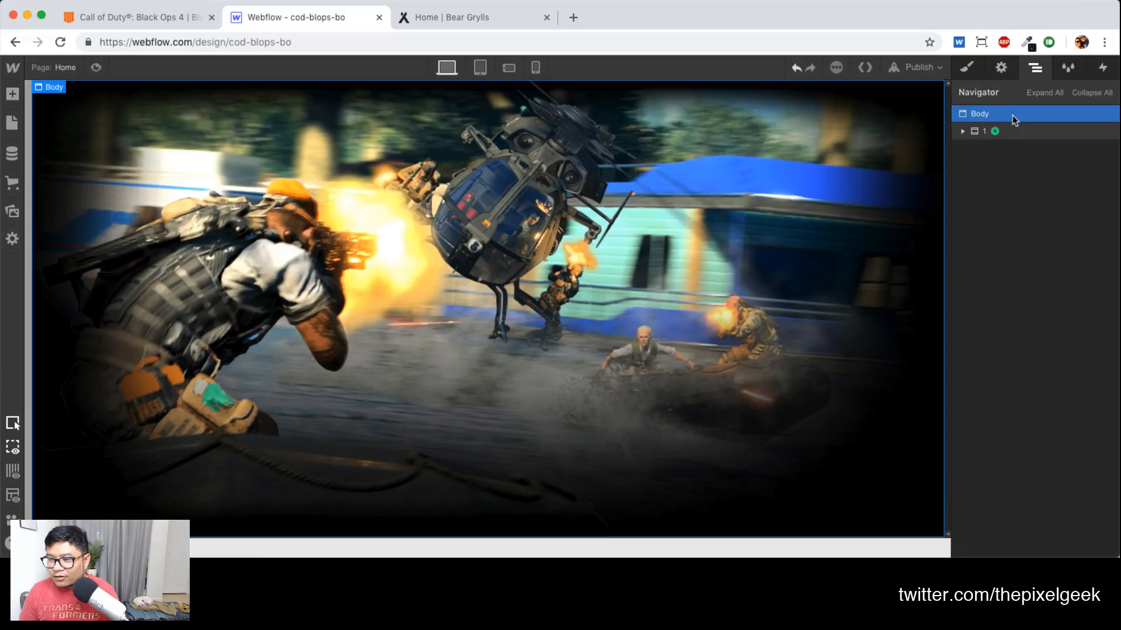
pyautogui.press('a')
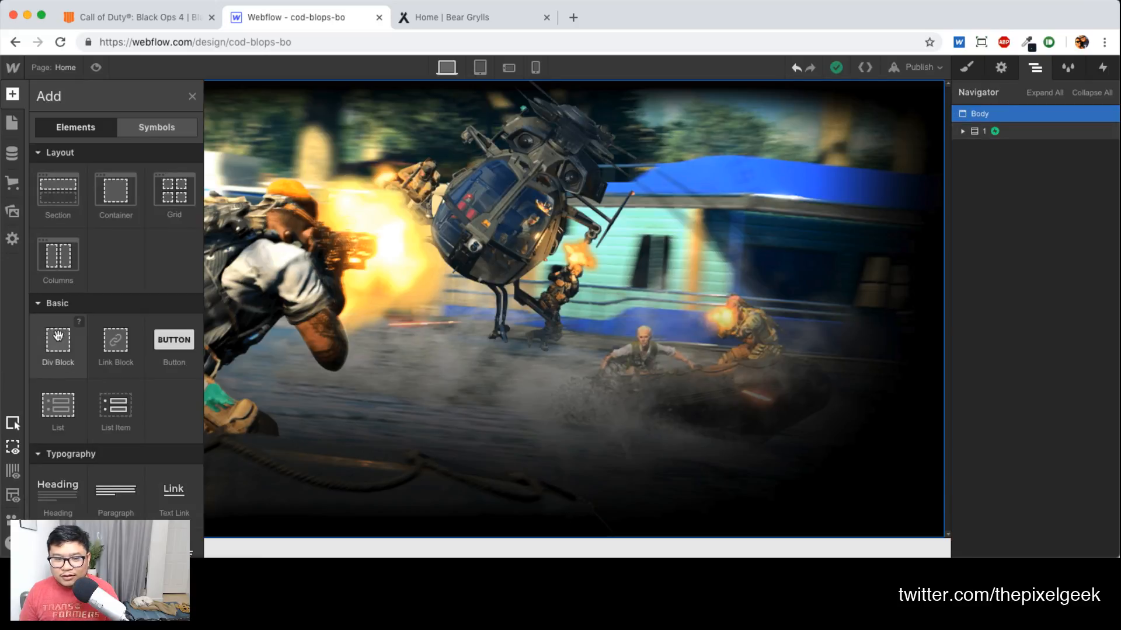
pyautogui.moveTo(58, 339); pyautogui.dragTo(995, 130)
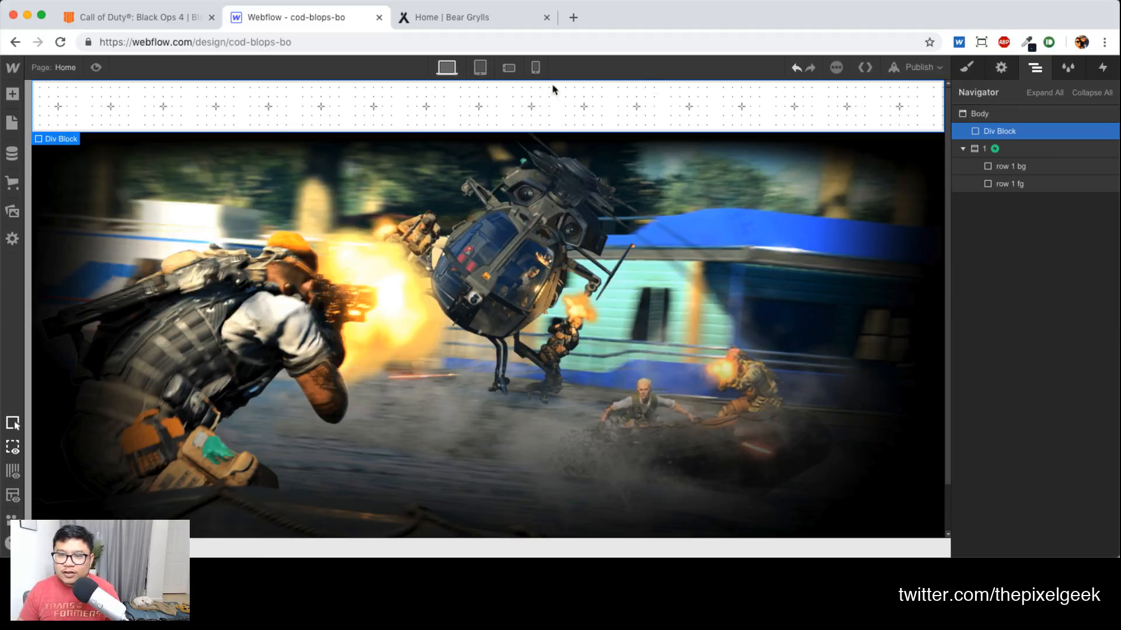
# Review the hero motion on the Bear Grylls and Call of Duty reference sites and return to the Webflow project
pyautogui.click(488, 19)
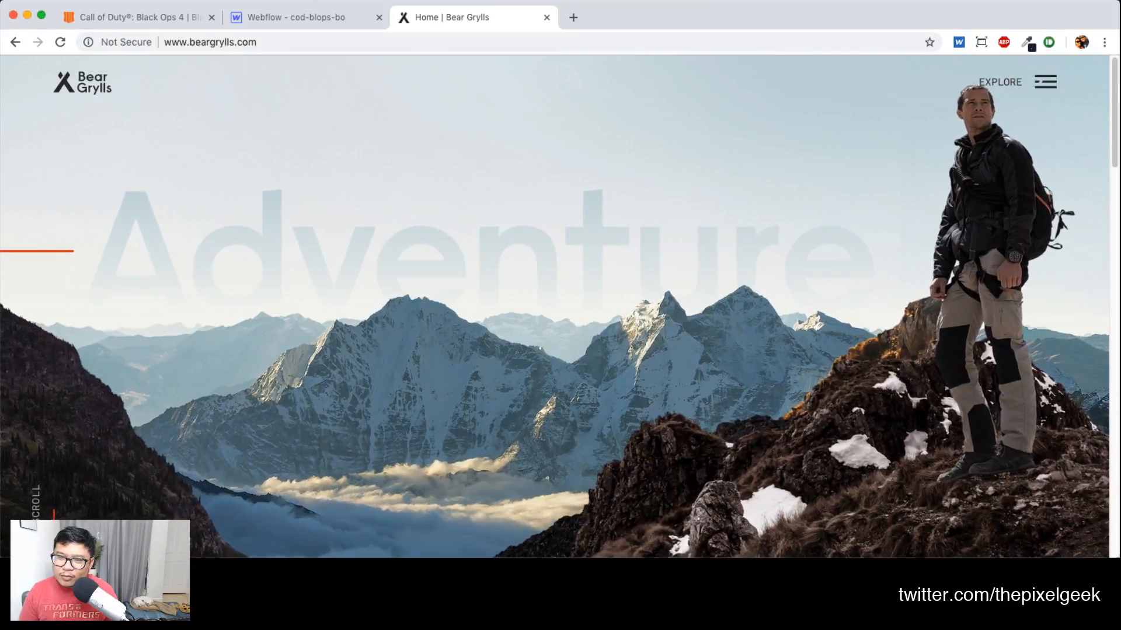
pyautogui.click(155, 18)
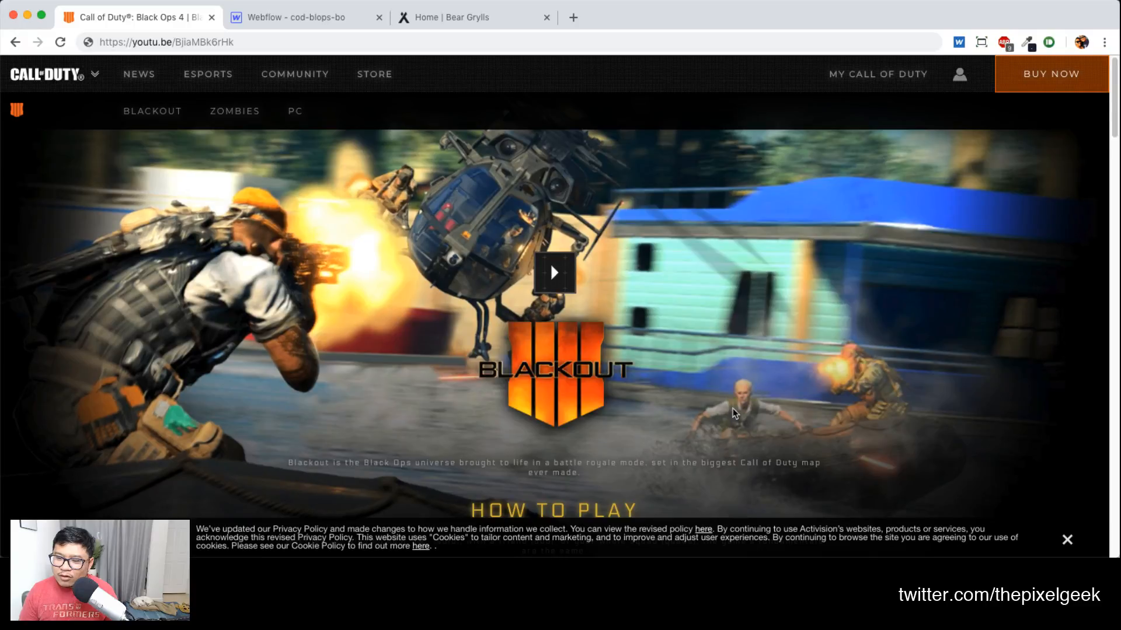
pyautogui.click(410, 26)
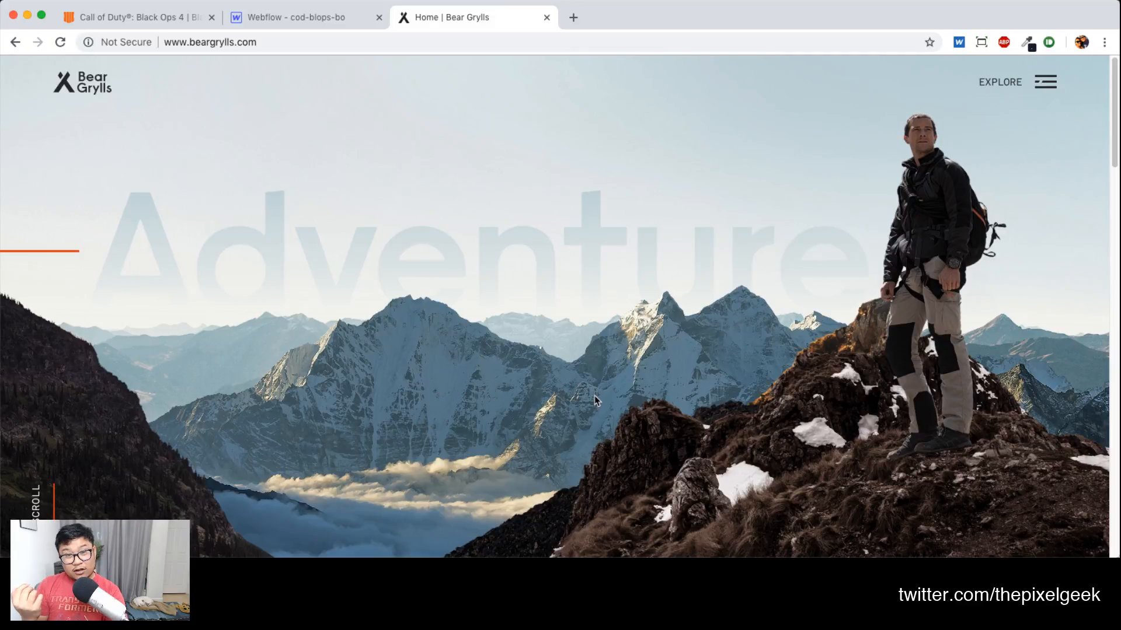
pyautogui.click(253, 12)
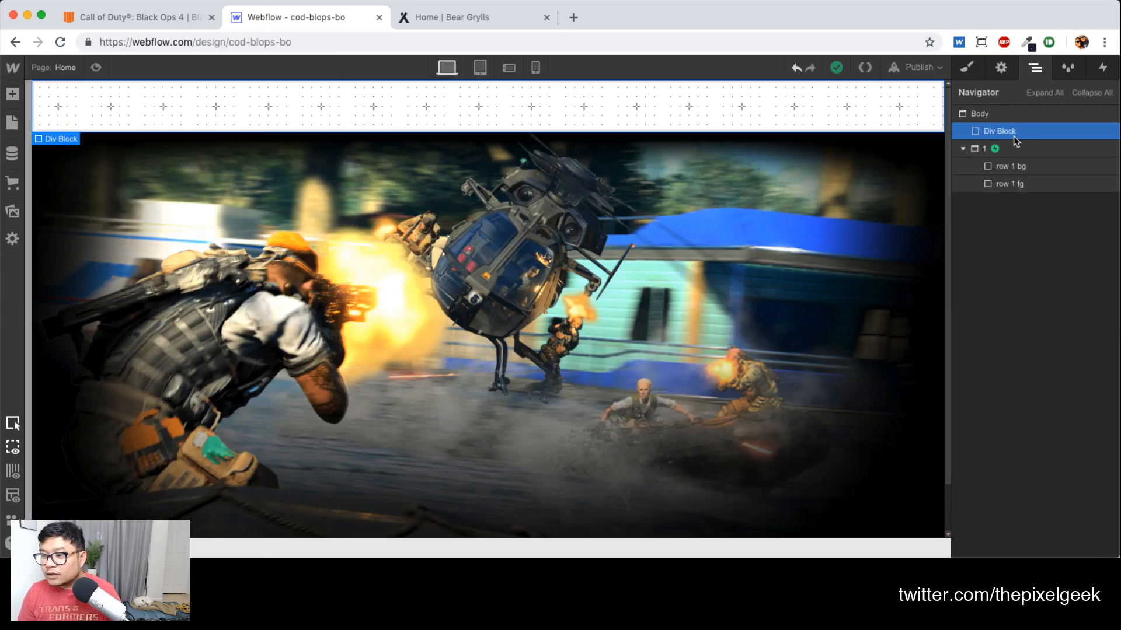
# Give the new div block above section 1 the class scroll
pyautogui.click(967, 67)
pyautogui.click(1003, 130)
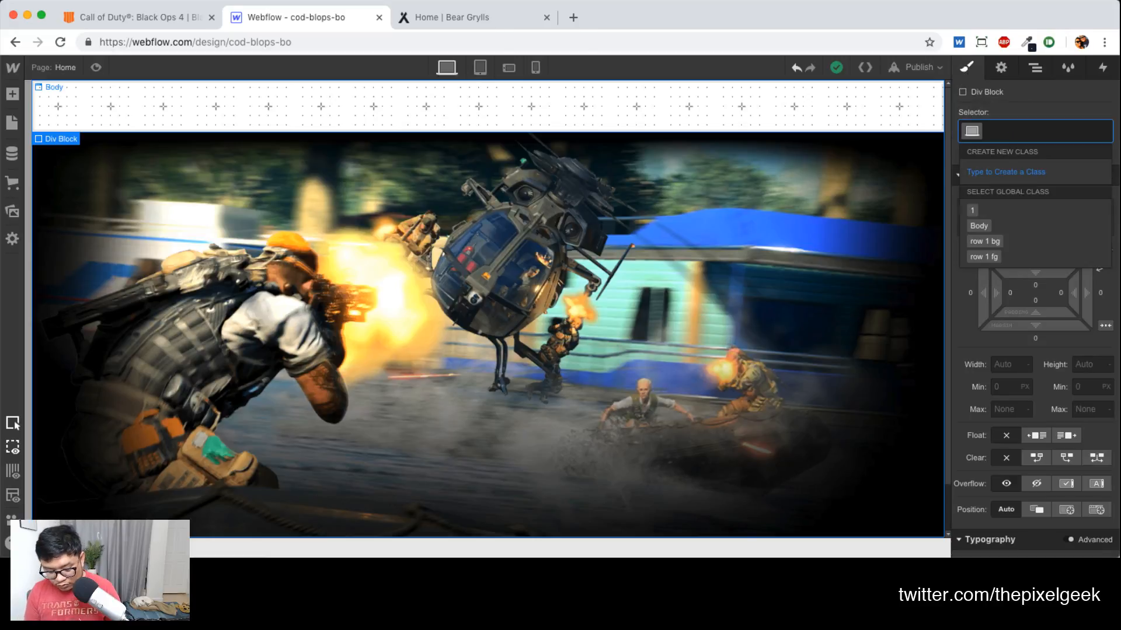
pyautogui.write('scroll')
pyautogui.press('Return')
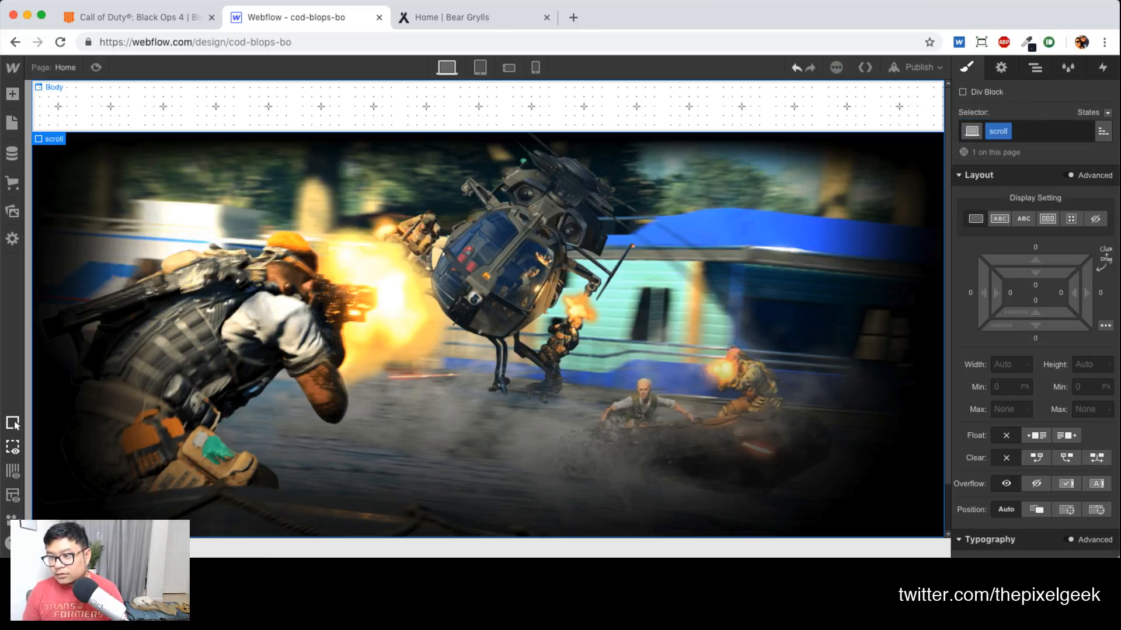
# Set the scroll div to fixed position with a width of 100% and a height of 500 VH
pyautogui.click(1036, 70)
pyautogui.click(966, 67)
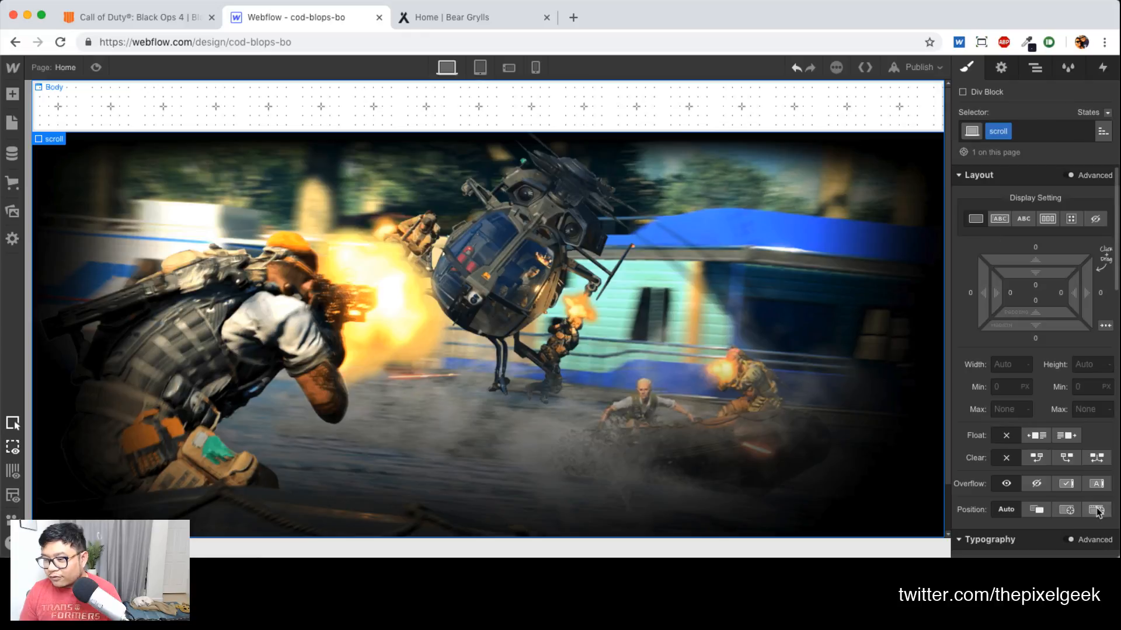
pyautogui.click(1096, 510)
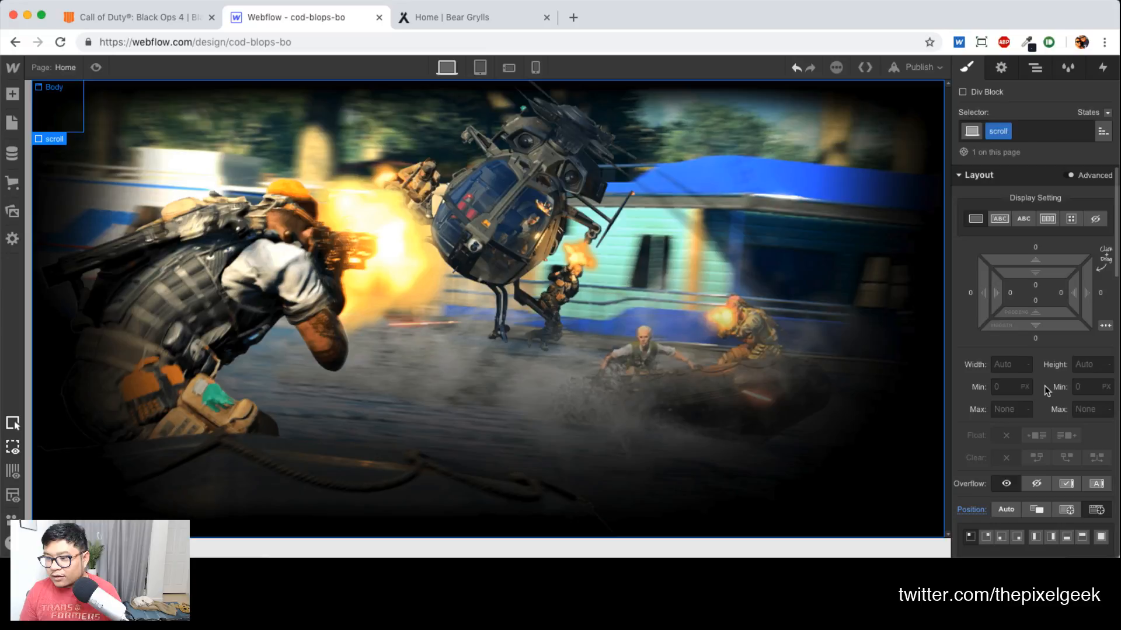
pyautogui.click(1008, 364)
pyautogui.write('100%')
pyautogui.press('Return')
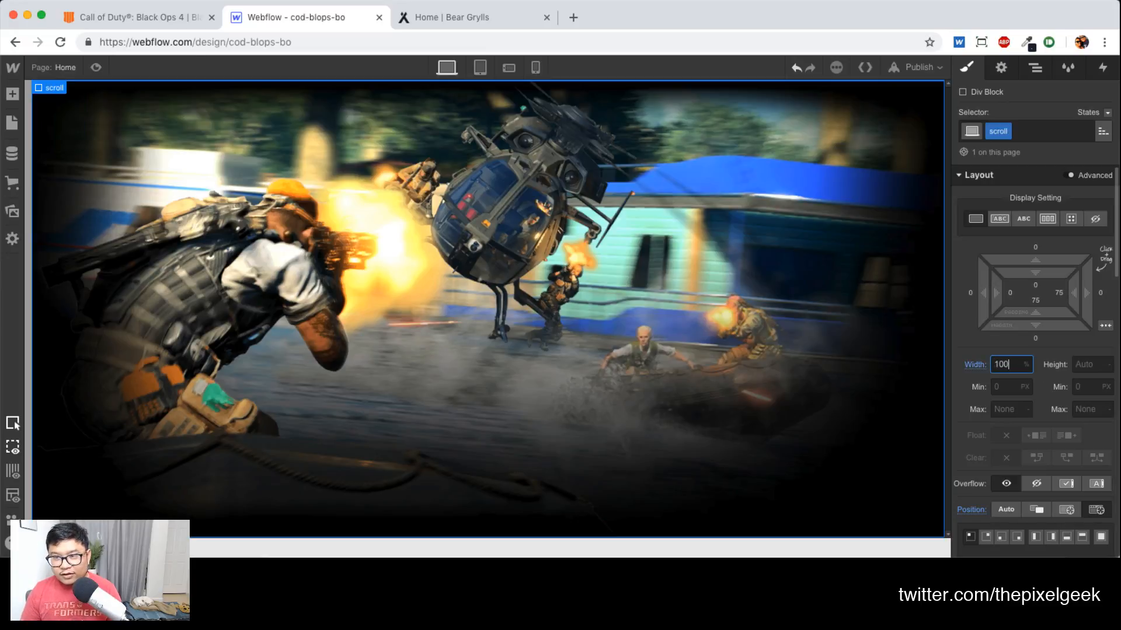
pyautogui.click(1078, 365)
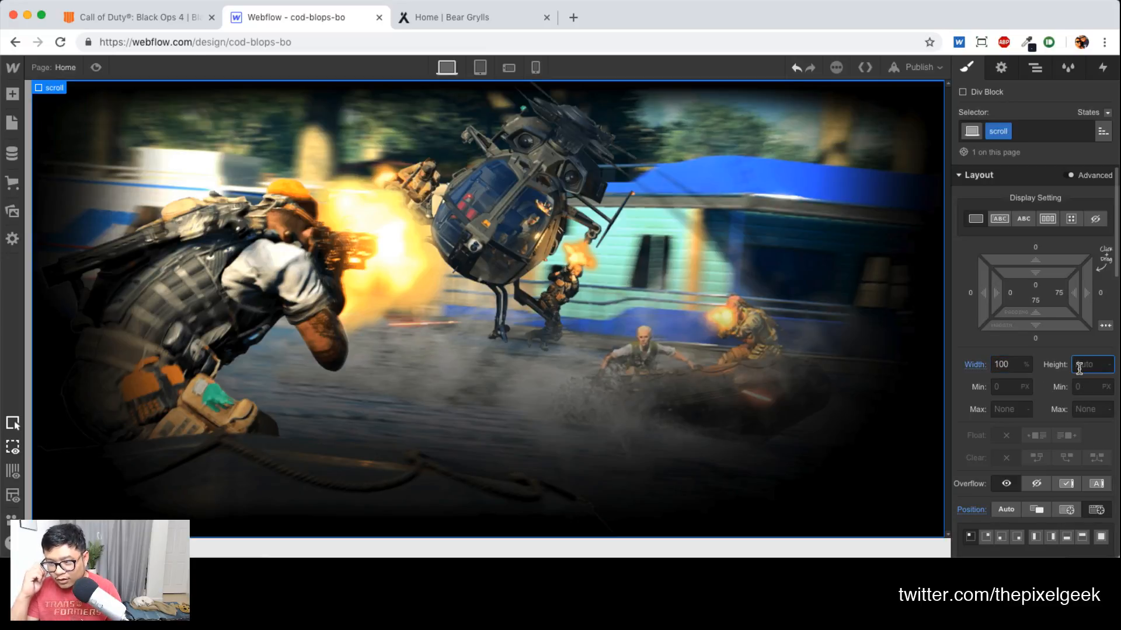
pyautogui.write('500')
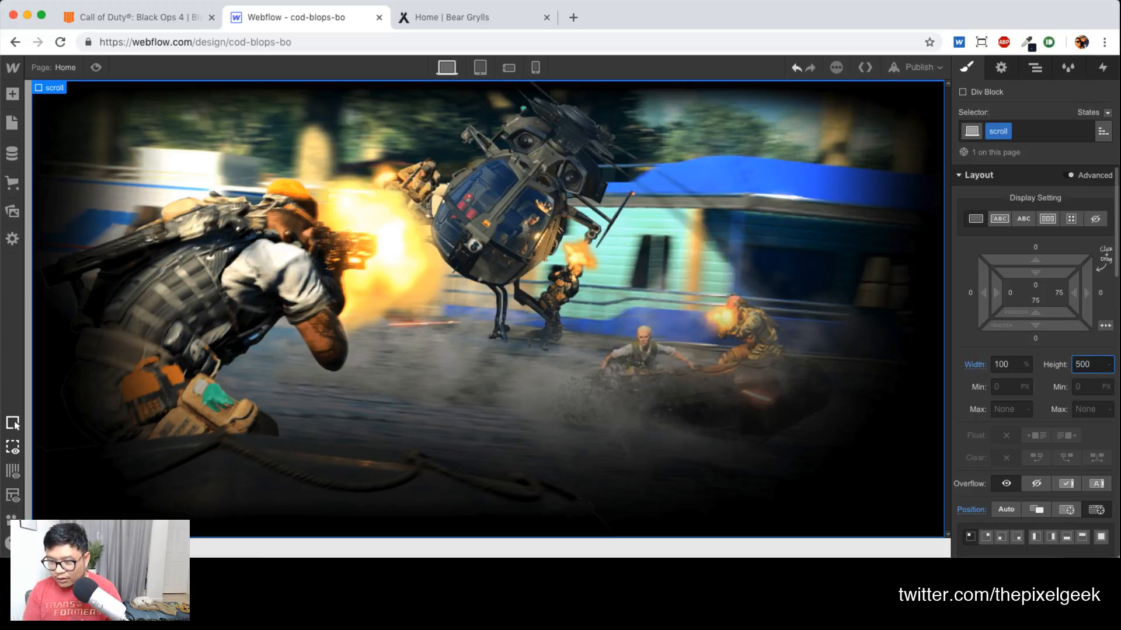
pyautogui.write('vh')
pyautogui.press('Return')
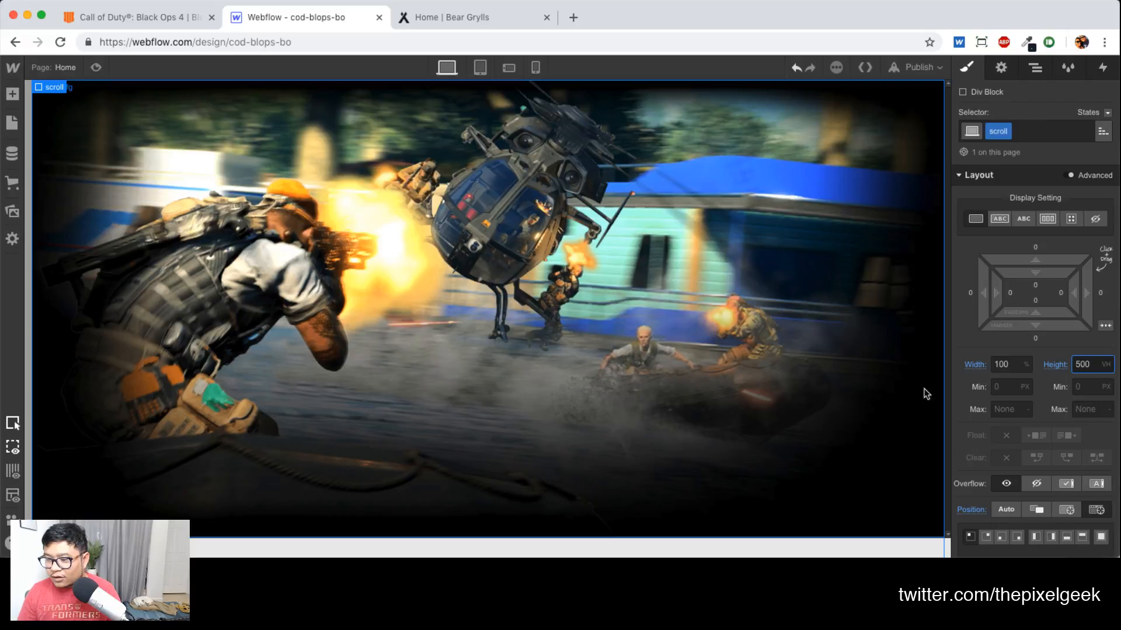
# Try relative and absolute positioning on the scroll div, then remove its position style
pyautogui.click(1039, 510)
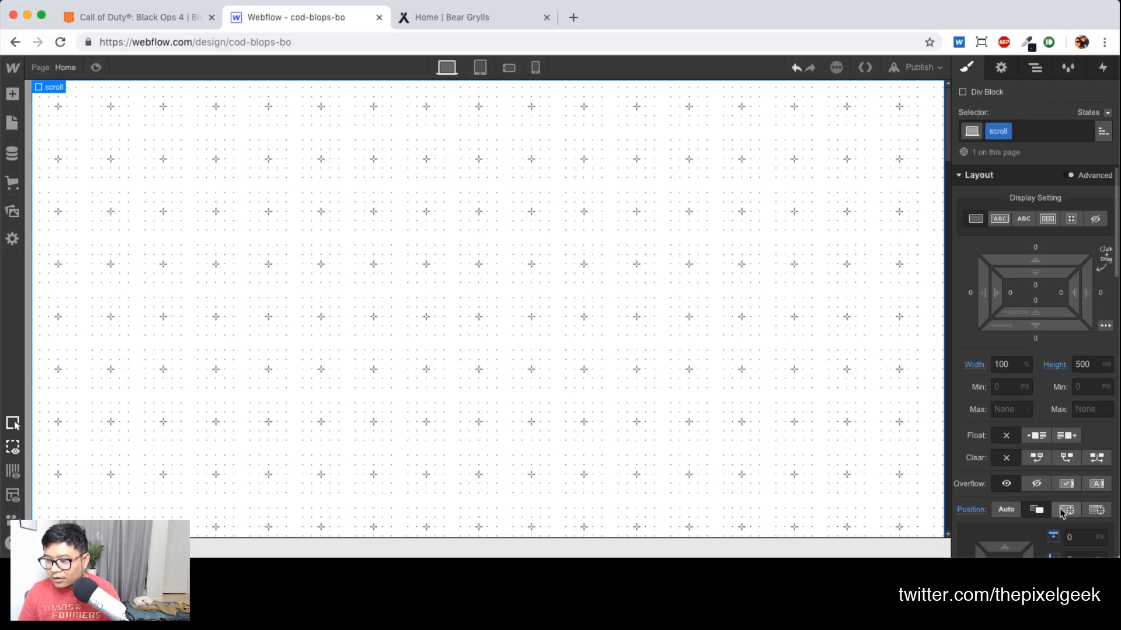
pyautogui.click(1065, 510)
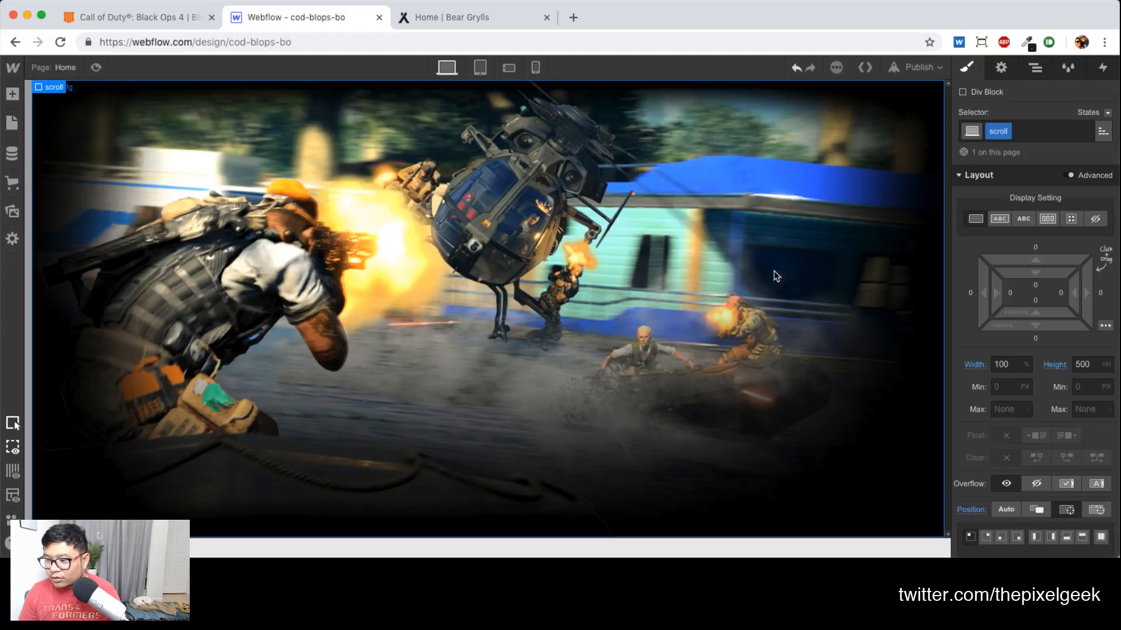
pyautogui.click(1005, 510)
pyautogui.click(985, 513)
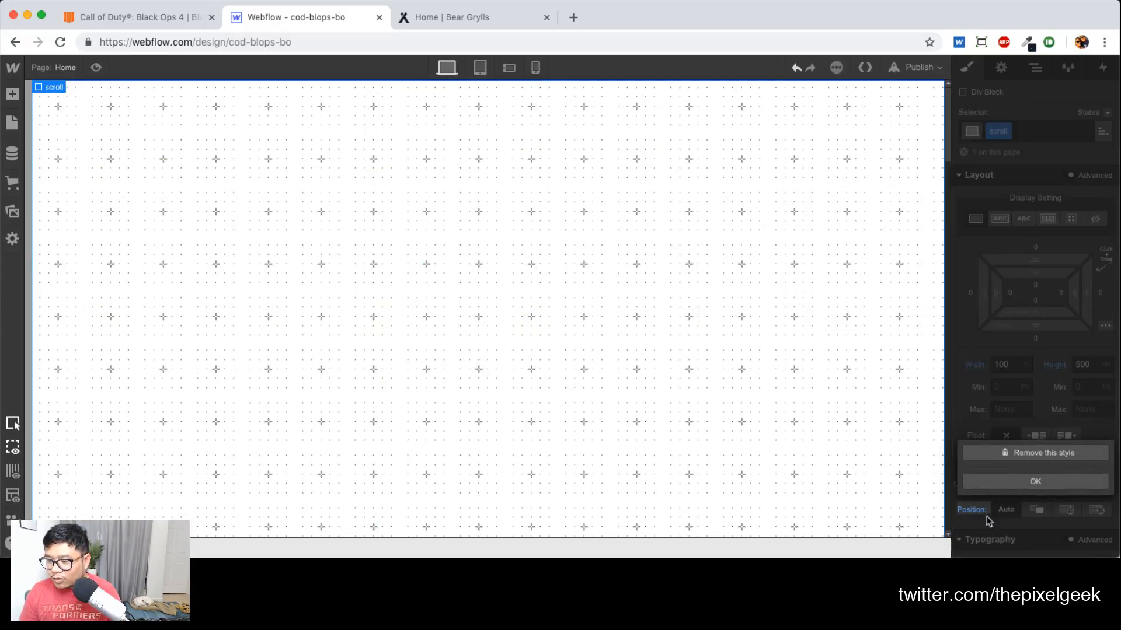
pyautogui.click(1012, 460)
# Move section 1 above the scroll div in the Body and check the section's layout styles
pyautogui.click(1035, 67)
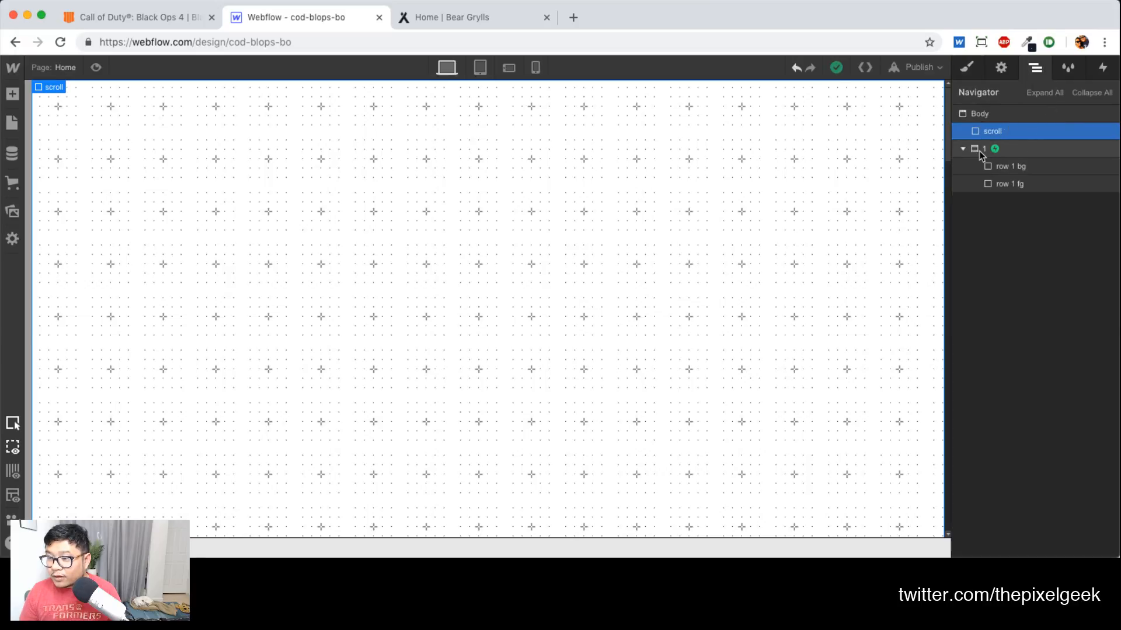
pyautogui.moveTo(981, 153); pyautogui.dragTo(992, 132)
pyautogui.click(1026, 134)
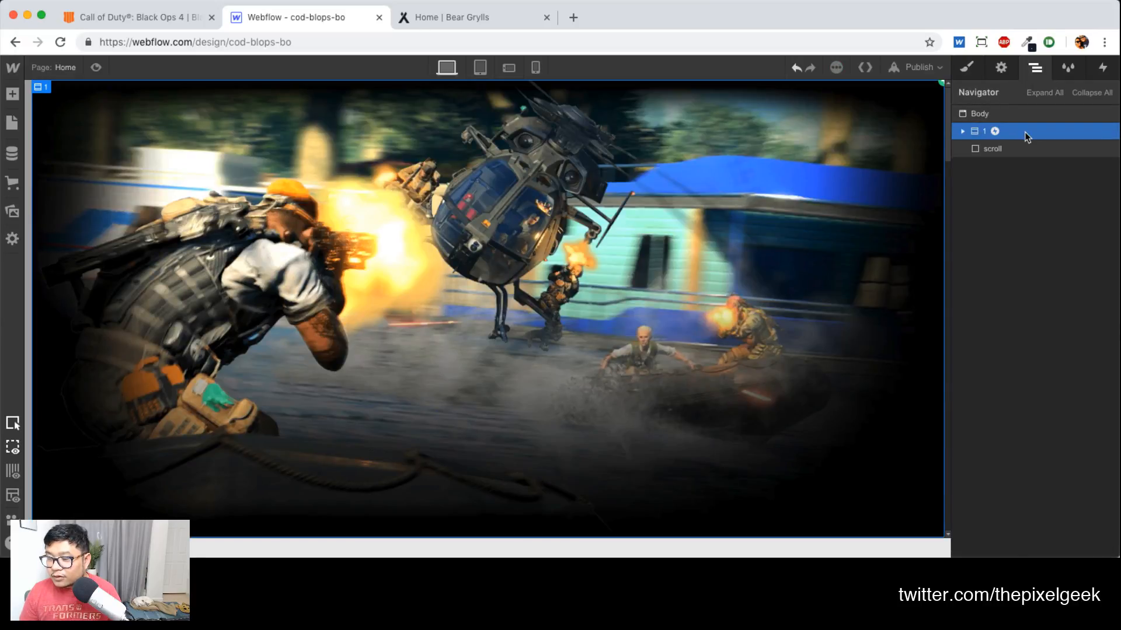
pyautogui.press('a')
pyautogui.press('a')
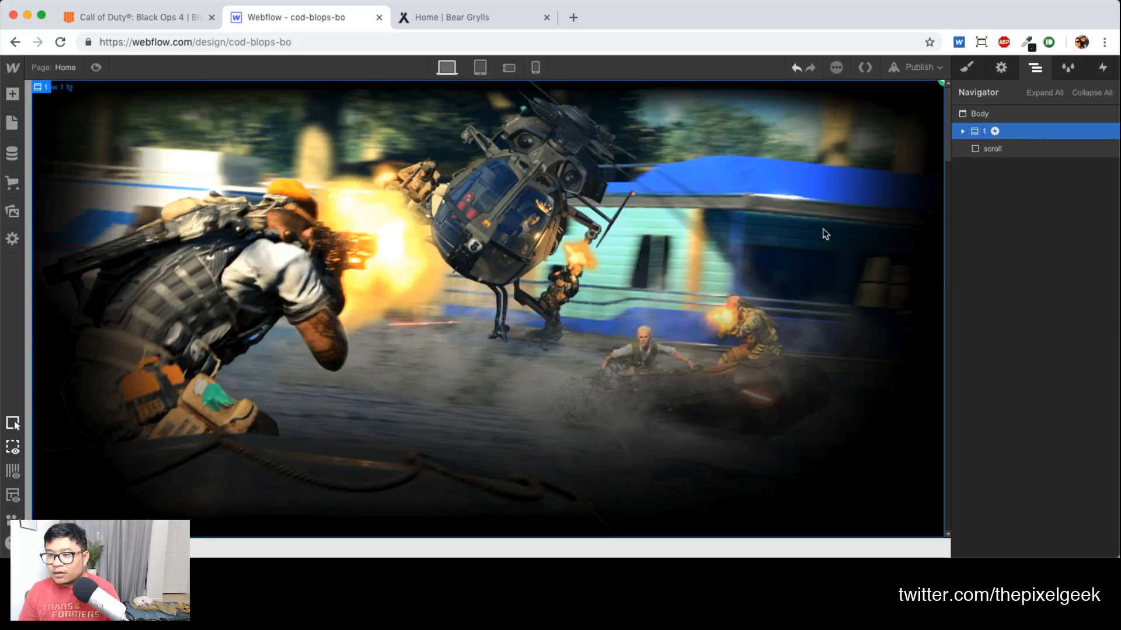
pyautogui.press('s')
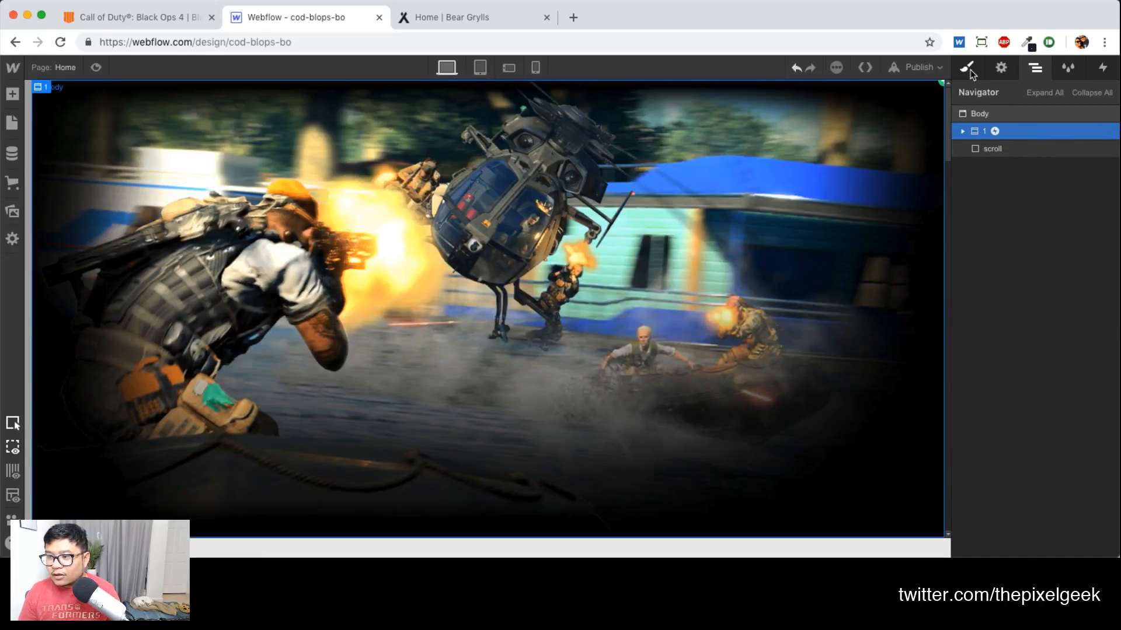
pyautogui.scroll(-2, 1055, 524)
pyautogui.scroll(2, 1055, 524)
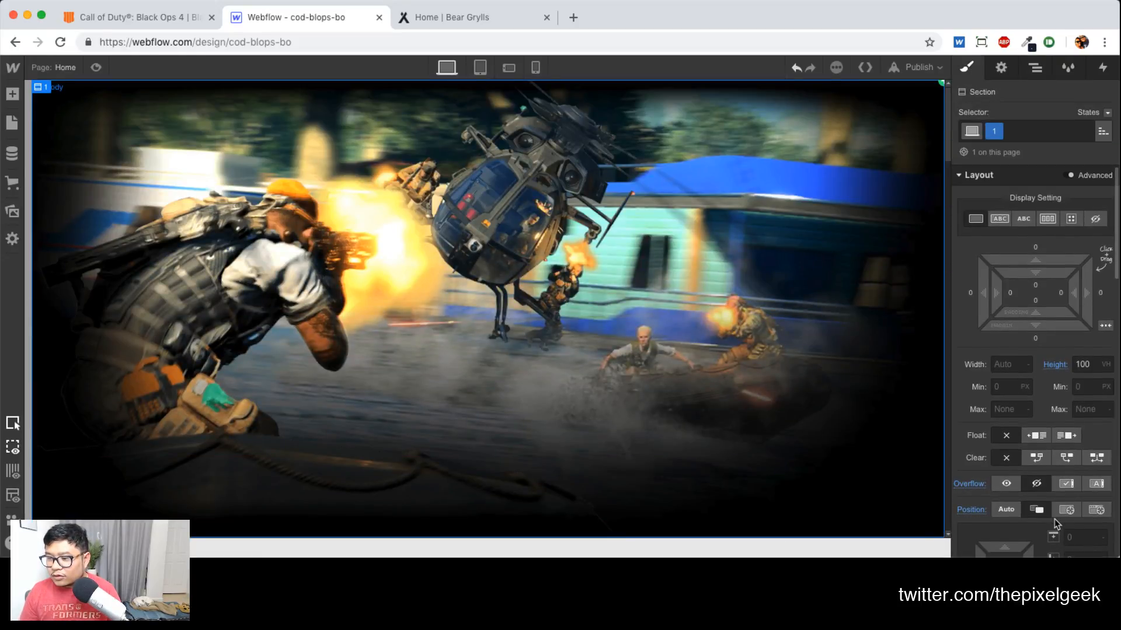
# Add another Div Block and move it to the start of the Body, above section 1
pyautogui.click(1034, 67)
pyautogui.press('a')
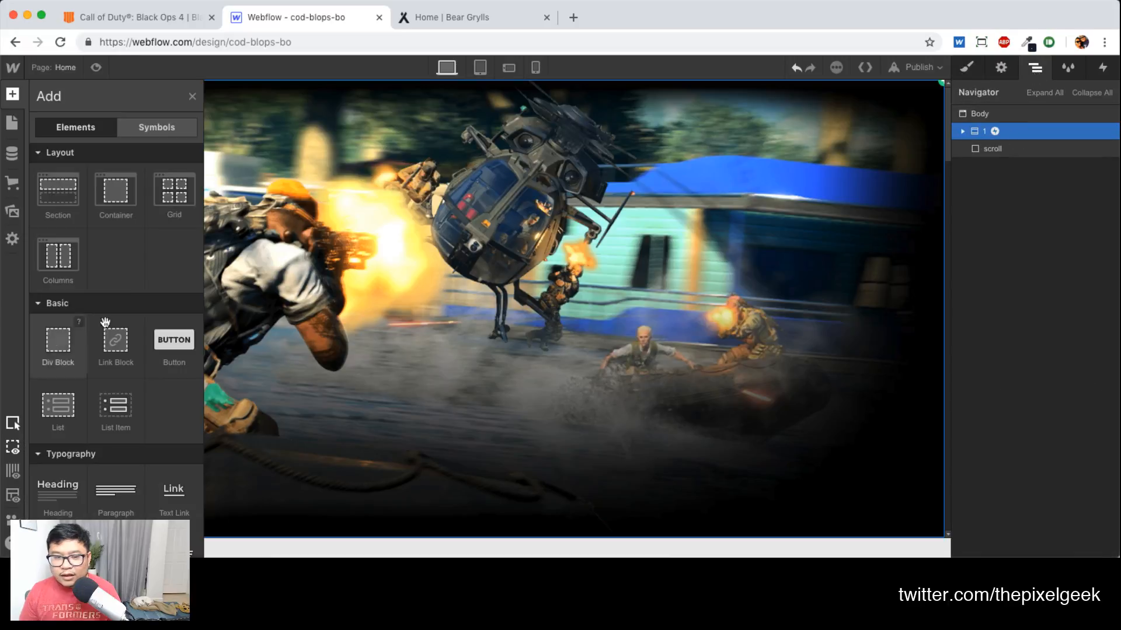
pyautogui.click(51, 337)
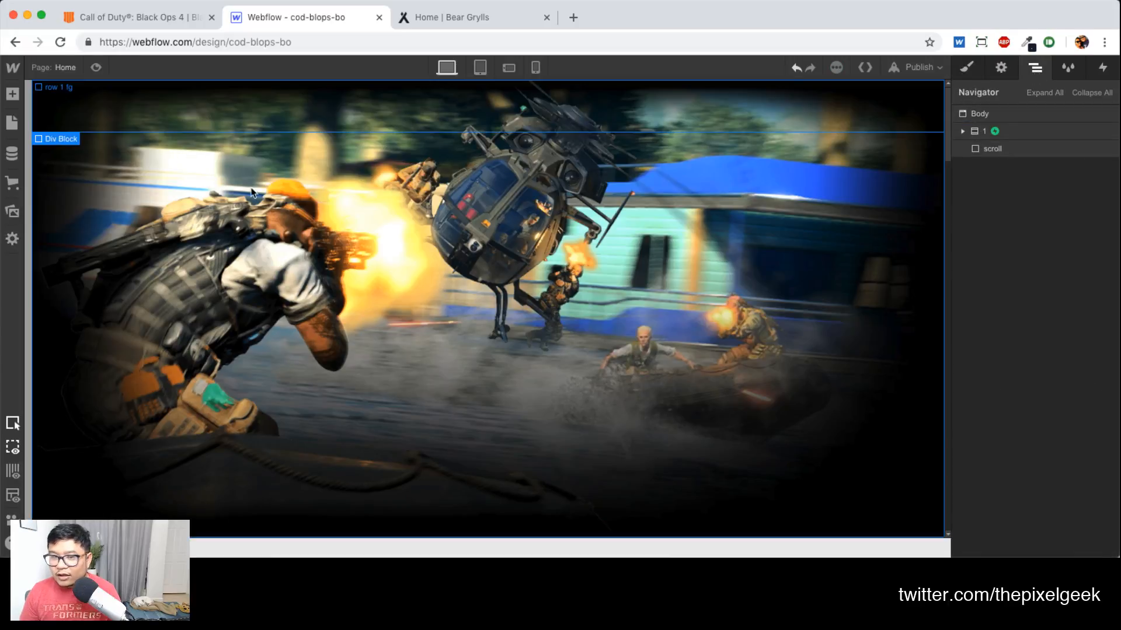
pyautogui.click(962, 131)
pyautogui.moveTo(1007, 182); pyautogui.dragTo(1002, 129)
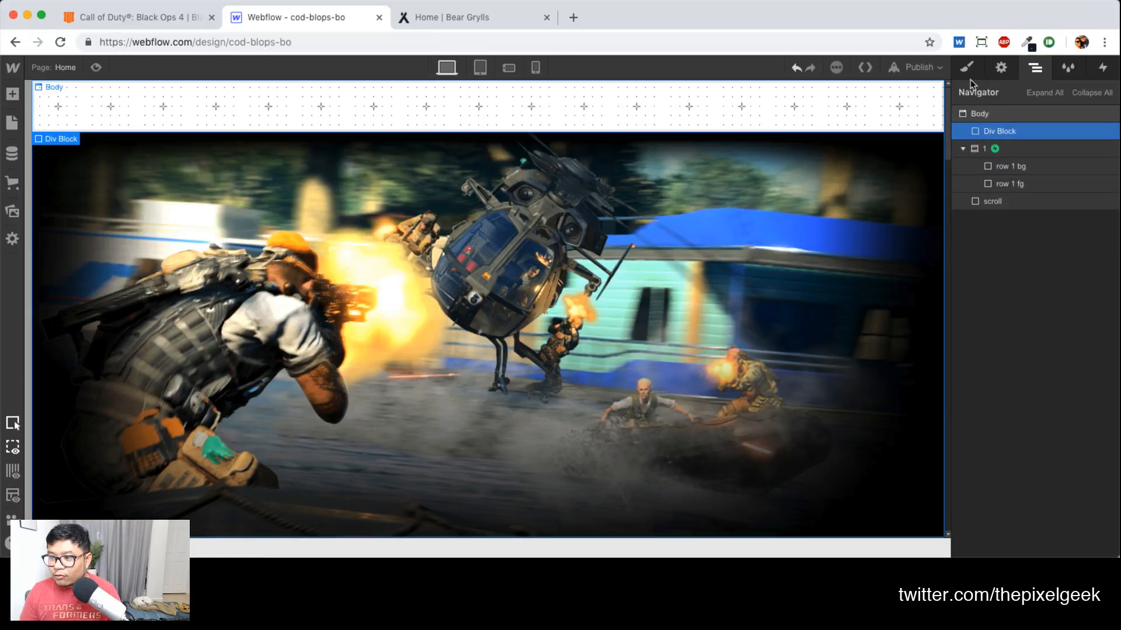
# Give the new div block at the start of the Body the class content container
pyautogui.click(970, 79)
pyautogui.click(1000, 131)
pyautogui.write('conten')
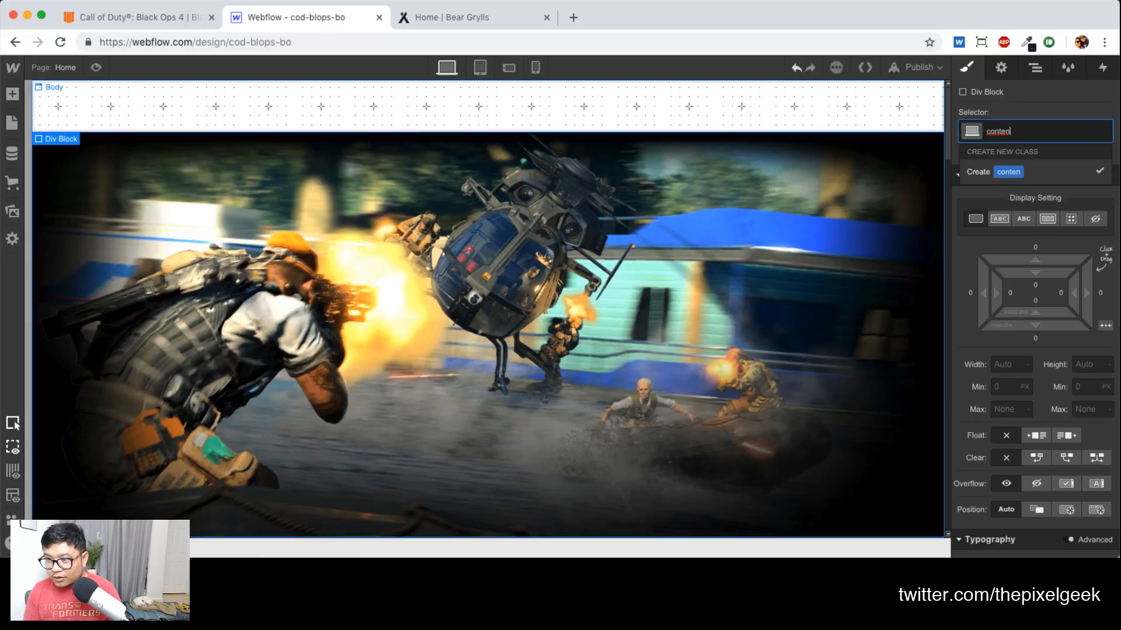
pyautogui.write('t container')
pyautogui.press('Return')
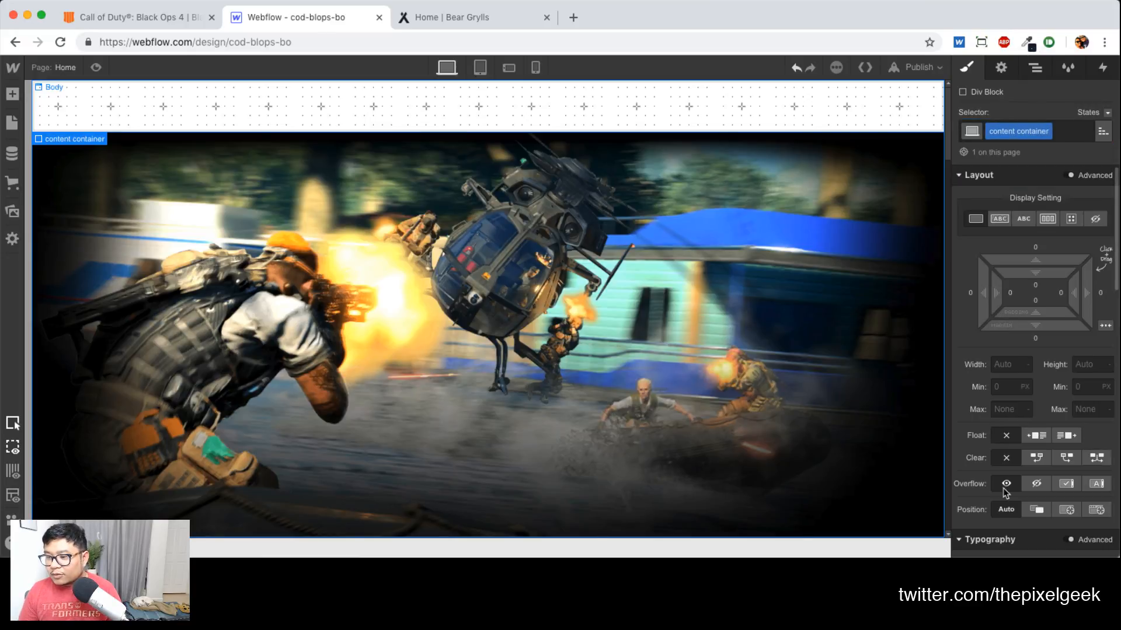
# Set the content container to absolute position with the preset that stretches it over its full parent
pyautogui.click(1036, 509)
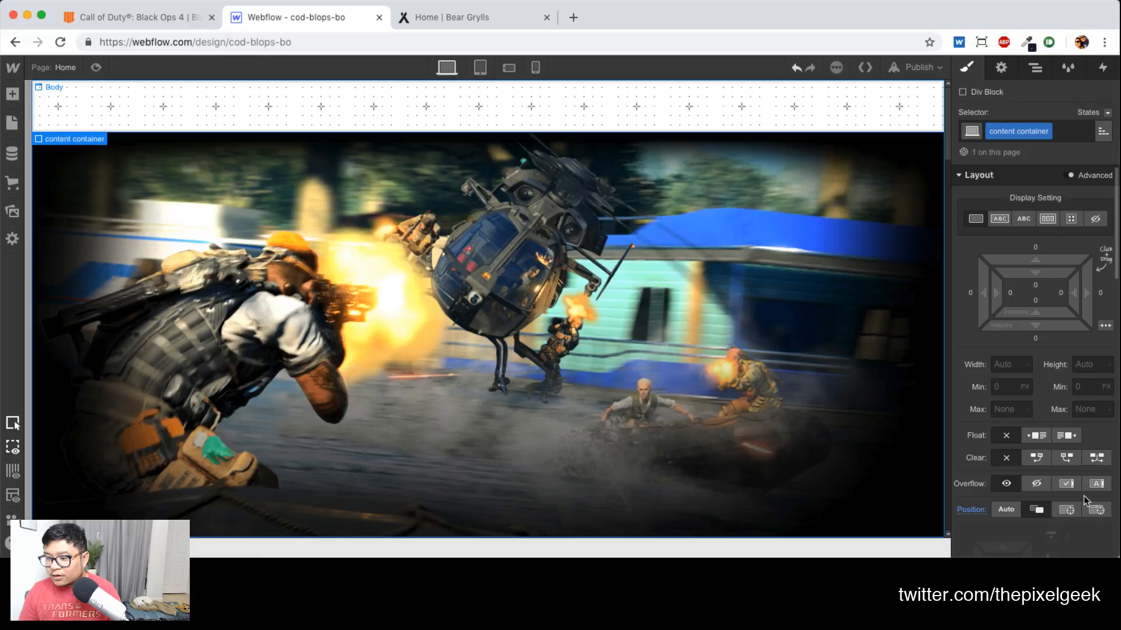
pyautogui.click(1067, 509)
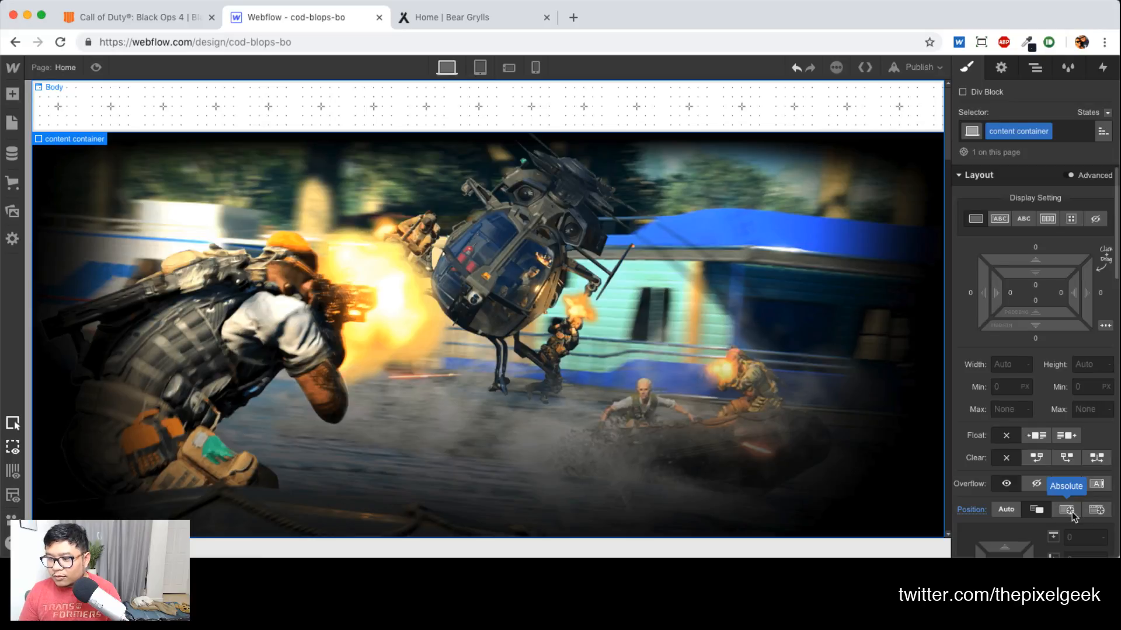
pyautogui.scroll(-1, 1045, 479)
pyautogui.click(977, 505)
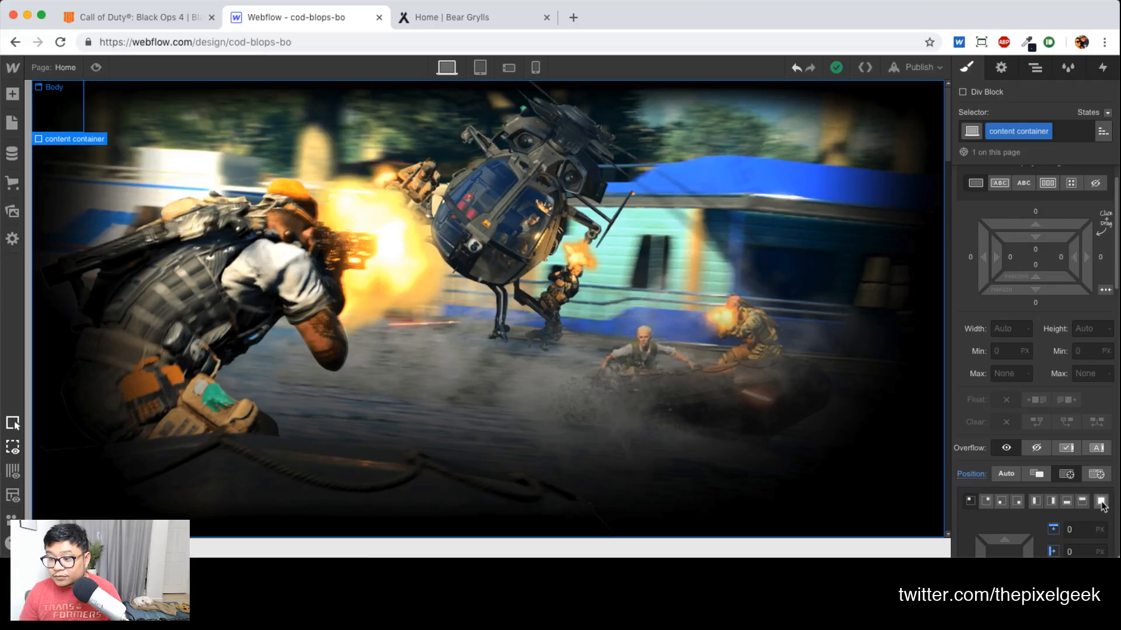
pyautogui.click(1101, 505)
# Give the content container a height of 100 VH, anchored along the top edge with hidden overflow
pyautogui.click(1085, 329)
pyautogui.write('100vh')
pyautogui.press('Return')
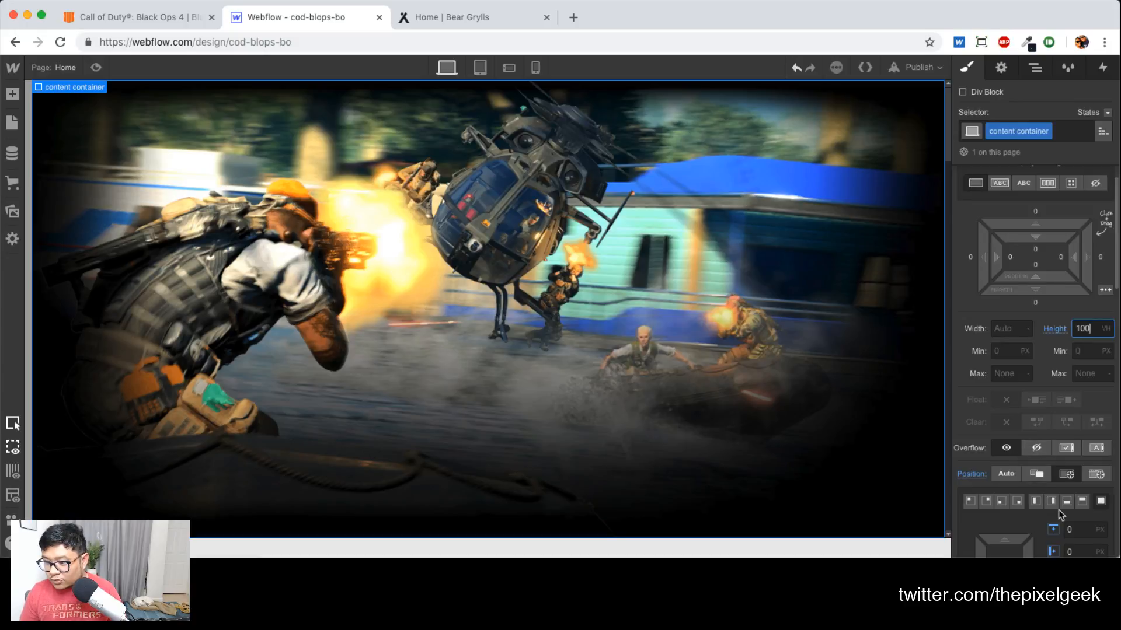
pyautogui.click(1037, 449)
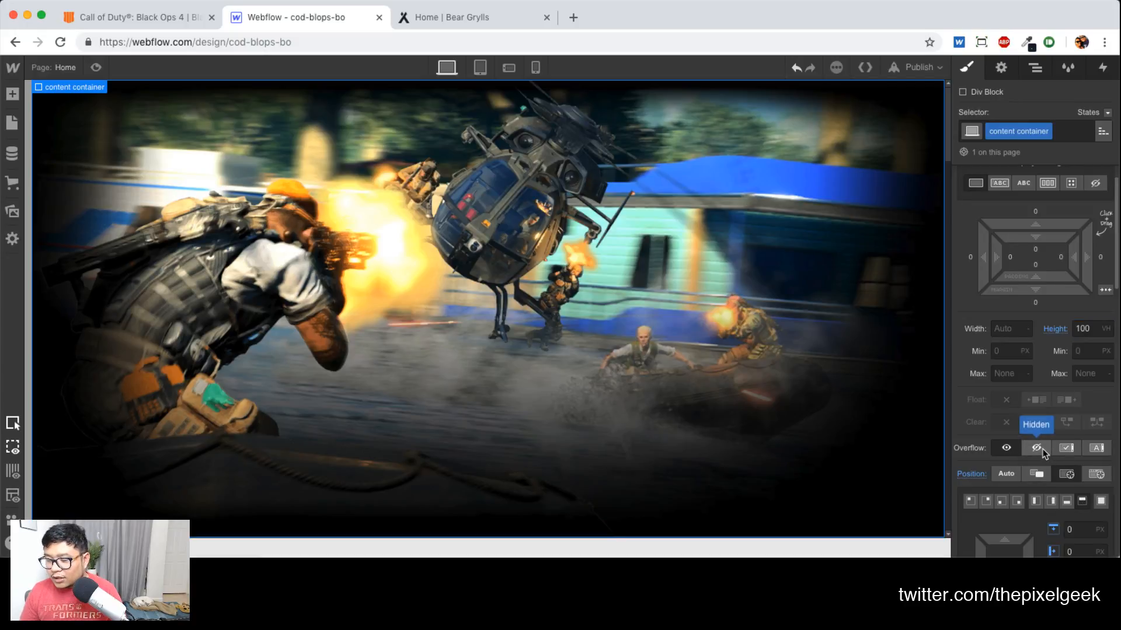
# Set the content container's overflow to hidden and nest section 1 inside it
pyautogui.click(1040, 449)
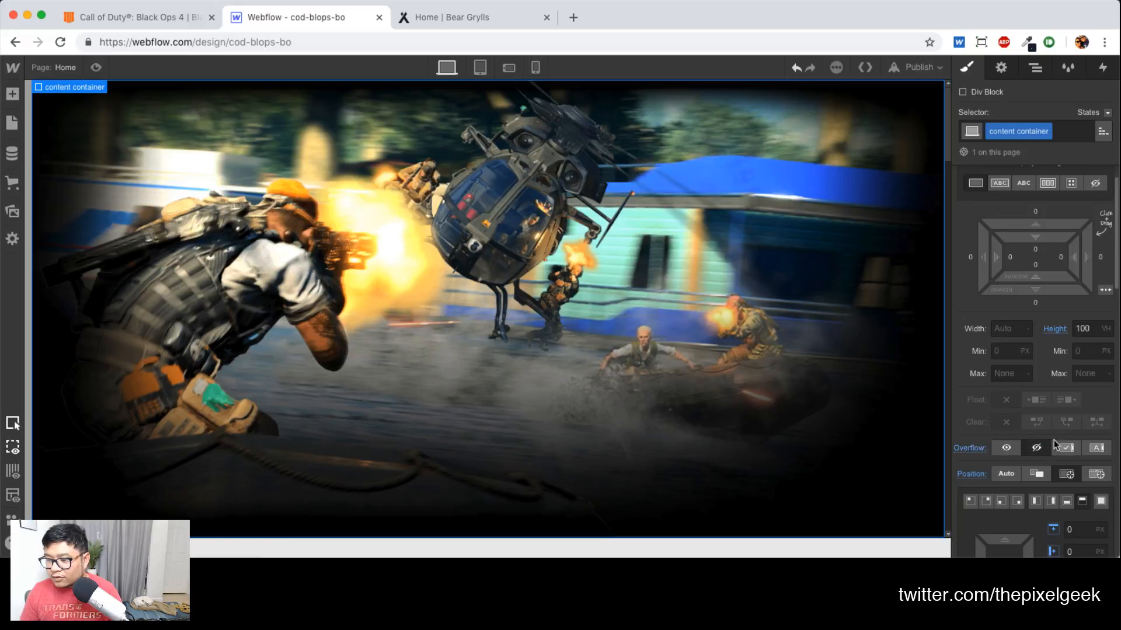
pyautogui.click(1036, 67)
pyautogui.click(974, 148)
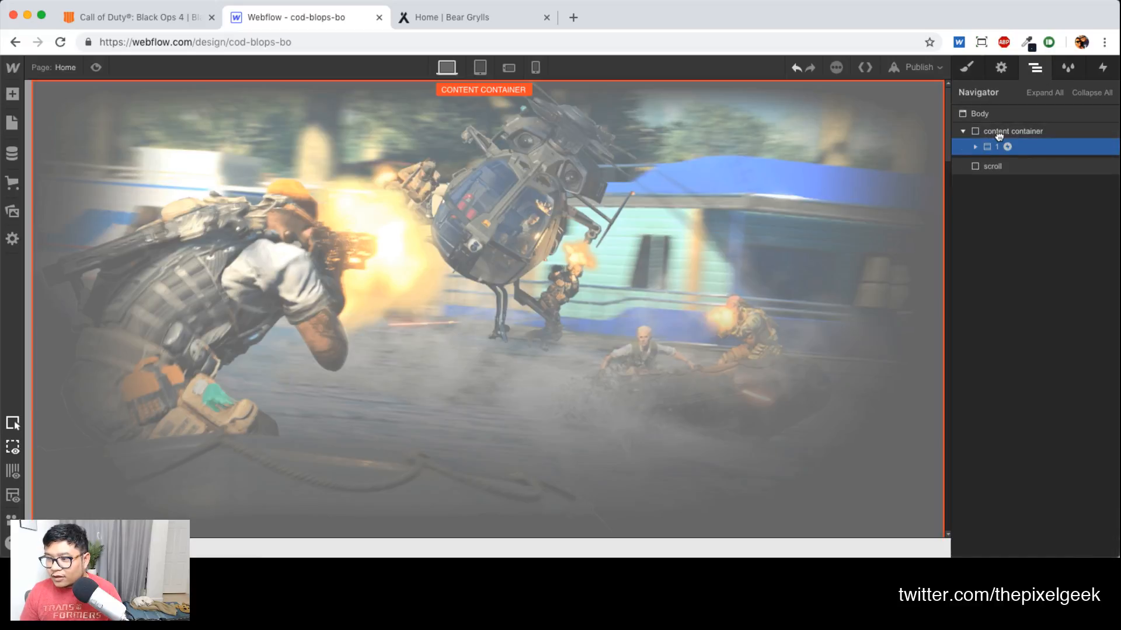
pyautogui.click(999, 133)
pyautogui.scroll(-3, 878, 240)
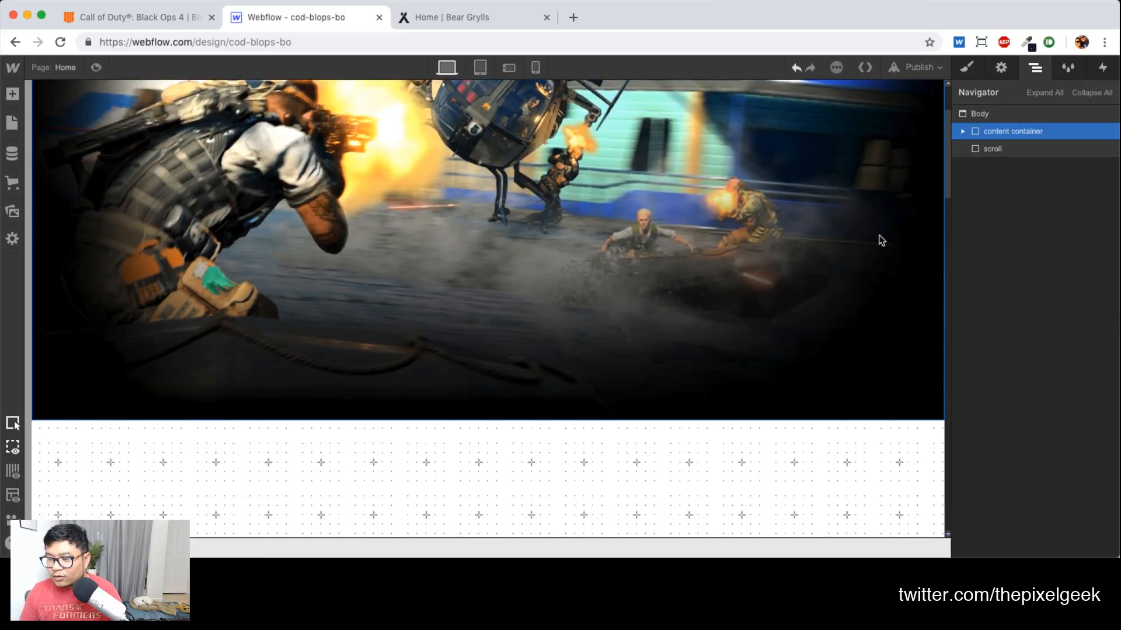
pyautogui.scroll(3, 881, 240)
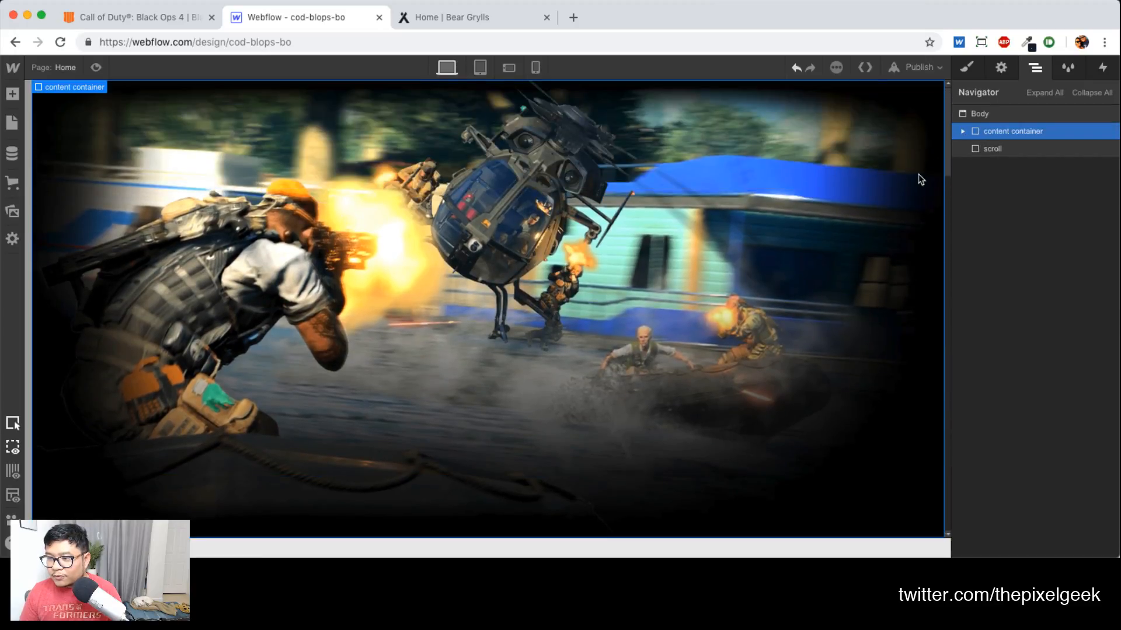
# Set the content container to fixed position with a z-index of 10
pyautogui.press('s')
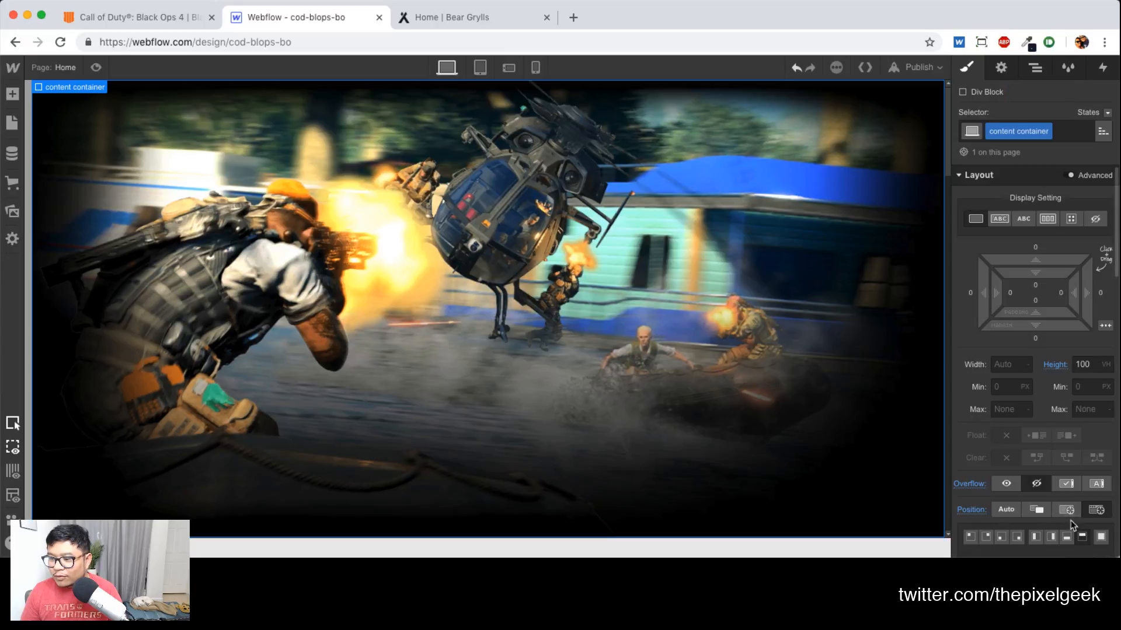
pyautogui.click(1034, 67)
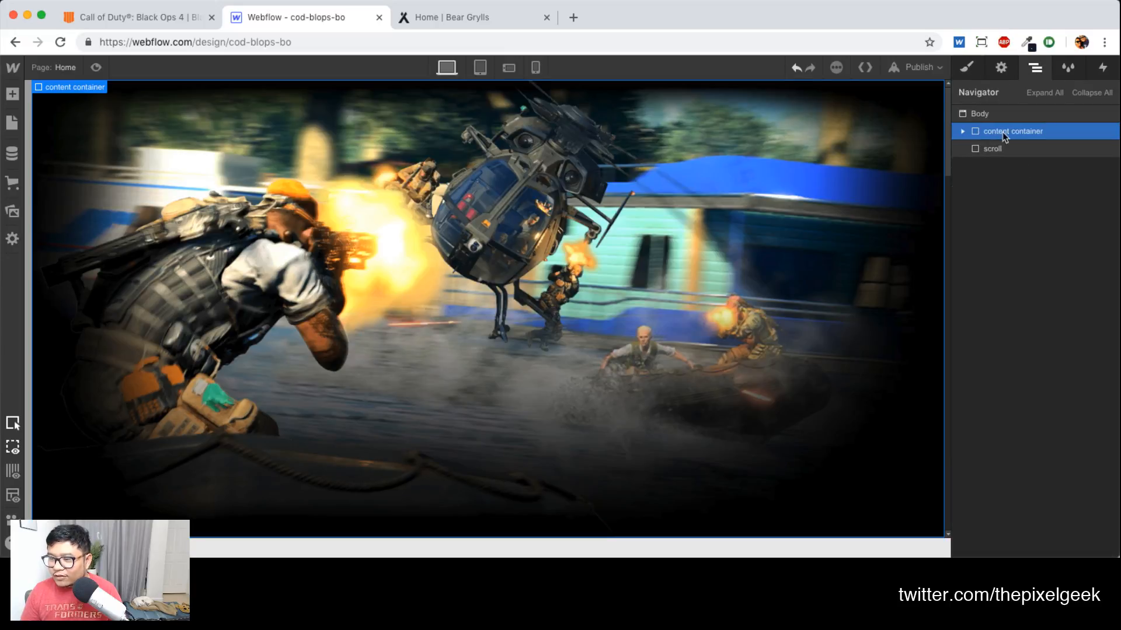
pyautogui.click(970, 68)
pyautogui.scroll(-5, 1084, 474)
pyautogui.click(1085, 429)
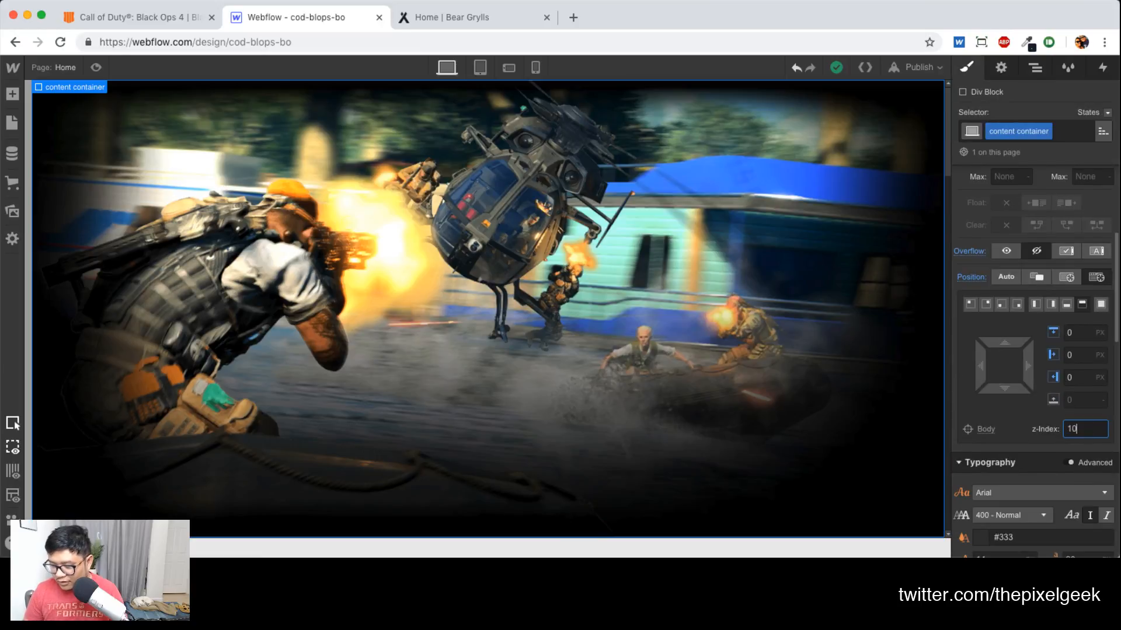
pyautogui.write('10')
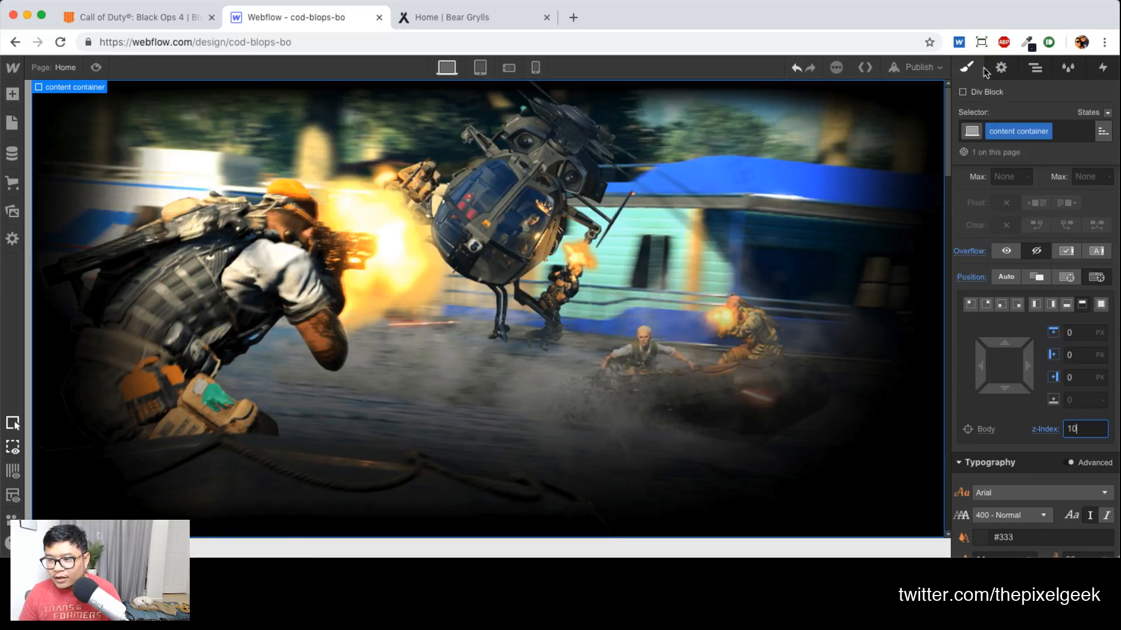
# With the scroll div selected, add a While Page is Scrolling page trigger
pyautogui.click(1035, 67)
pyautogui.click(992, 149)
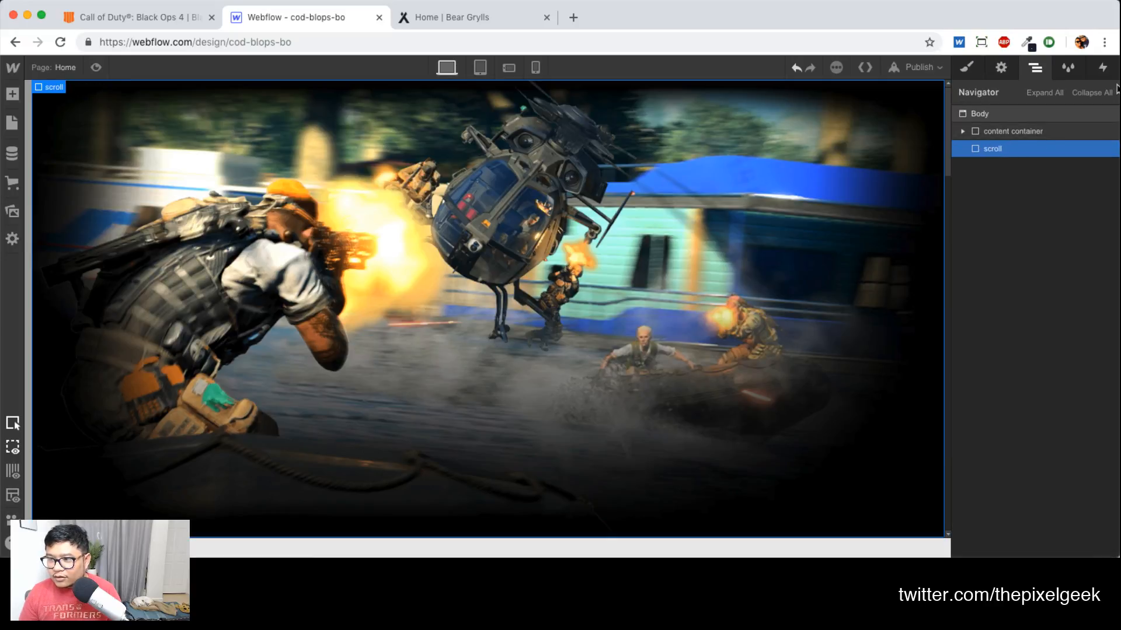
pyautogui.click(1104, 70)
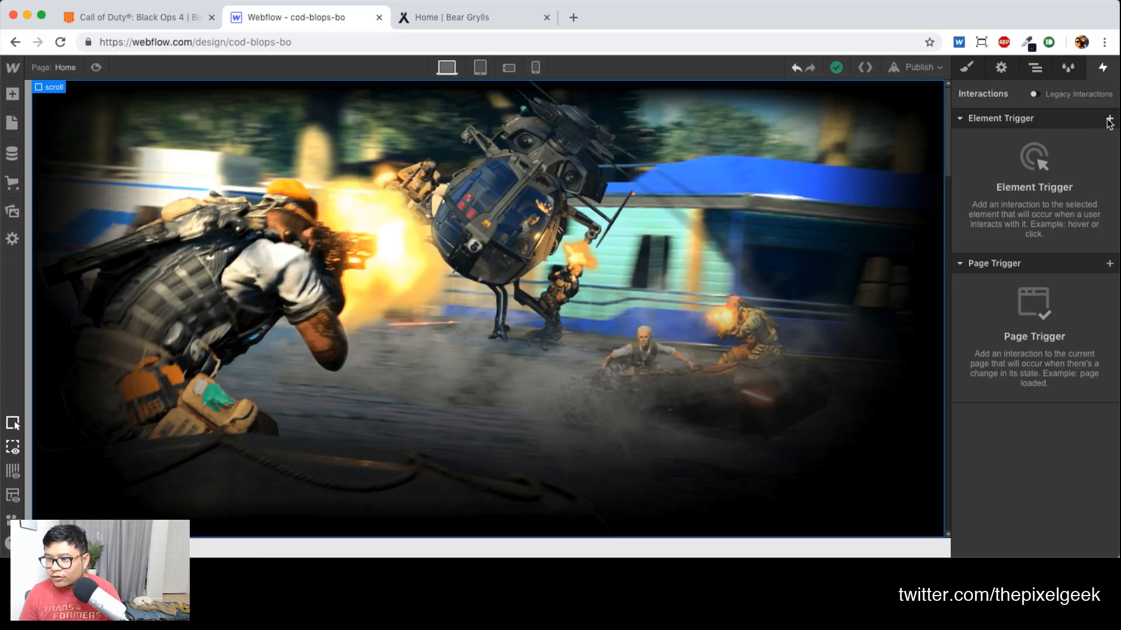
pyautogui.click(1041, 121)
pyautogui.click(1041, 120)
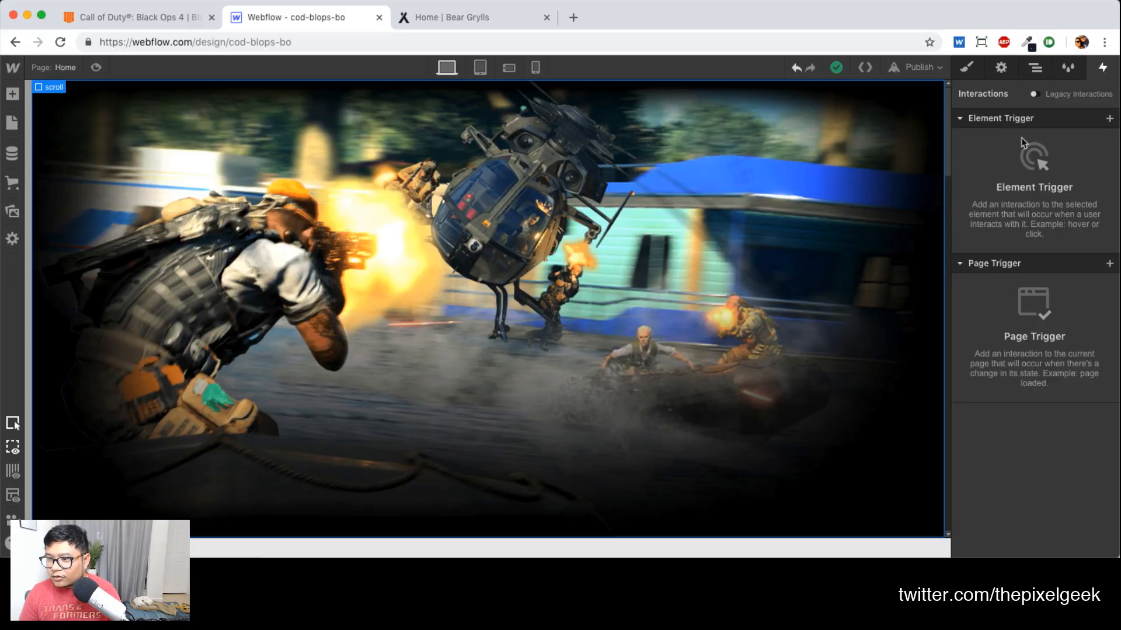
pyautogui.click(1013, 265)
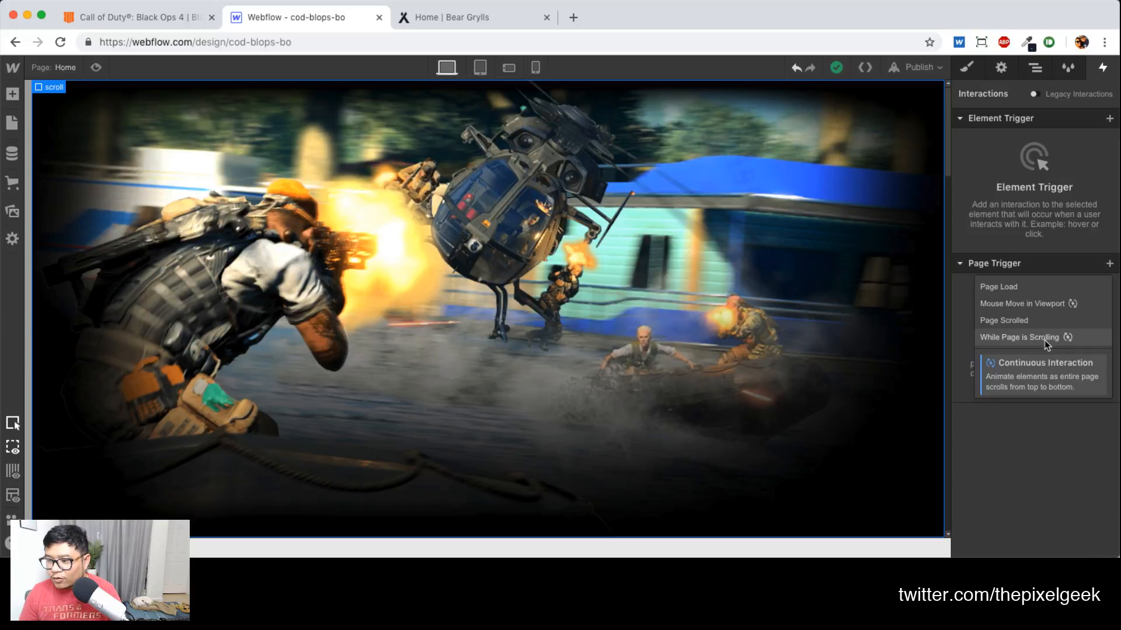
pyautogui.click(1046, 337)
# Create a new scroll animation for the page trigger and name it row 1
pyautogui.click(1027, 188)
pyautogui.click(1015, 222)
pyautogui.click(1103, 214)
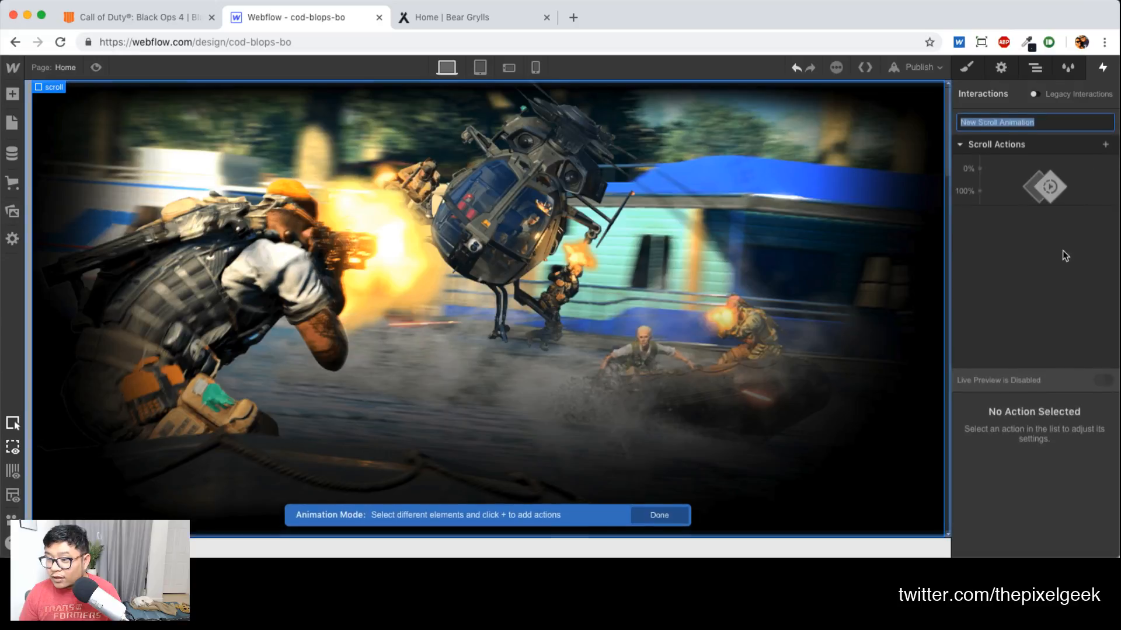
pyautogui.write('row 1')
pyautogui.press('Return')
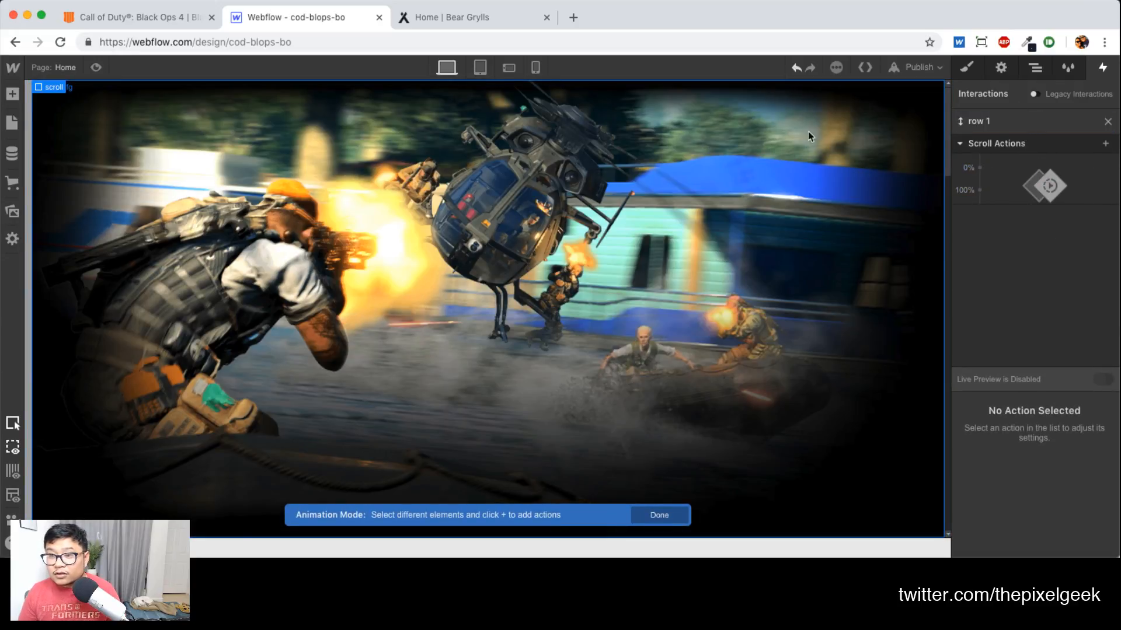
# Add a Scale action for row 1 fg at the 0% keyframe of the row 1 animation, with a scale of 1
pyautogui.click(1035, 67)
pyautogui.click(962, 132)
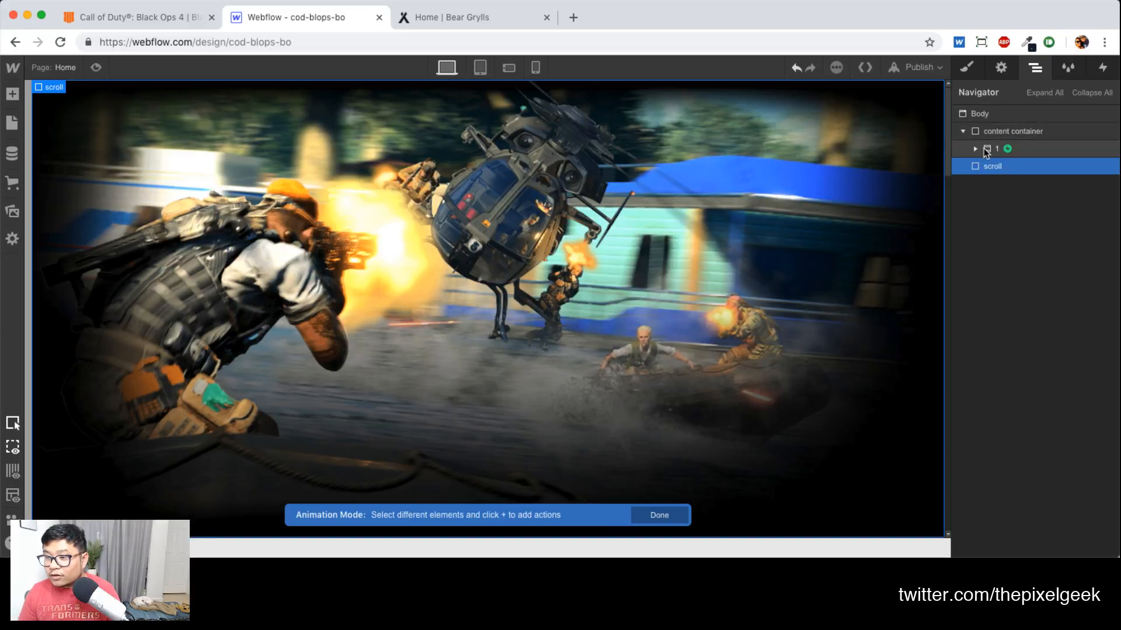
pyautogui.click(975, 149)
pyautogui.click(1030, 151)
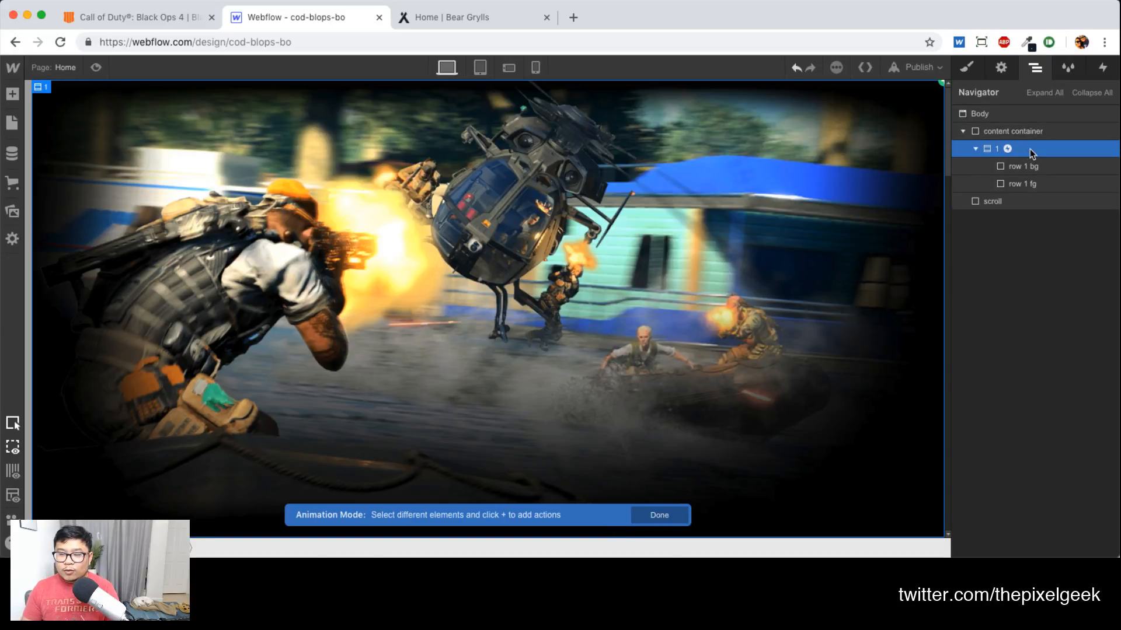
pyautogui.click(1030, 192)
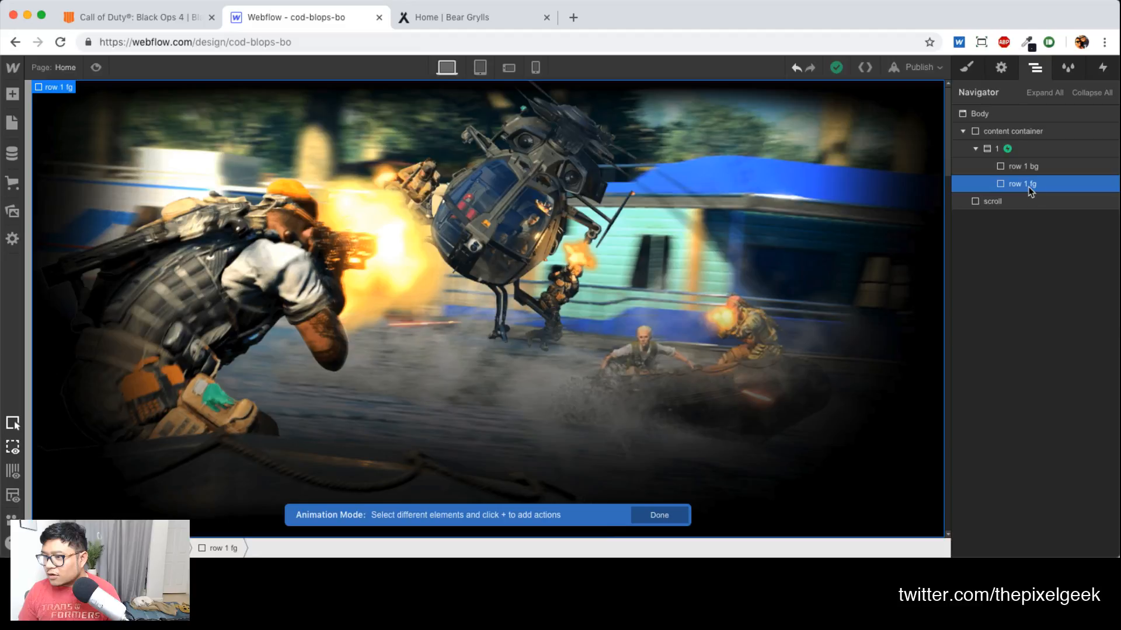
pyautogui.click(1103, 73)
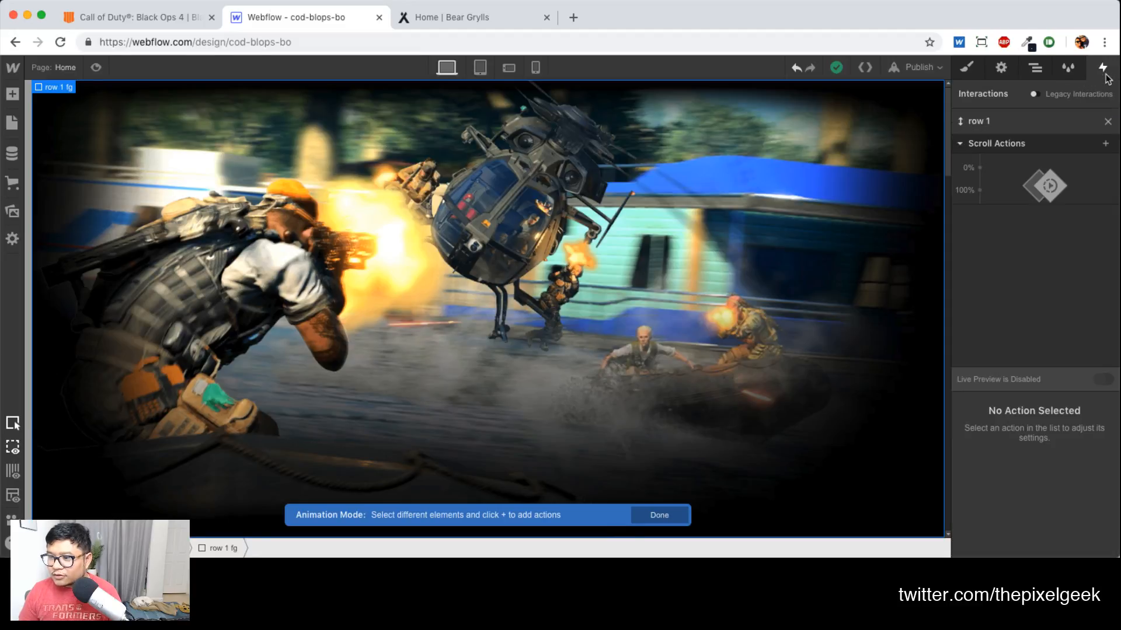
pyautogui.click(980, 168)
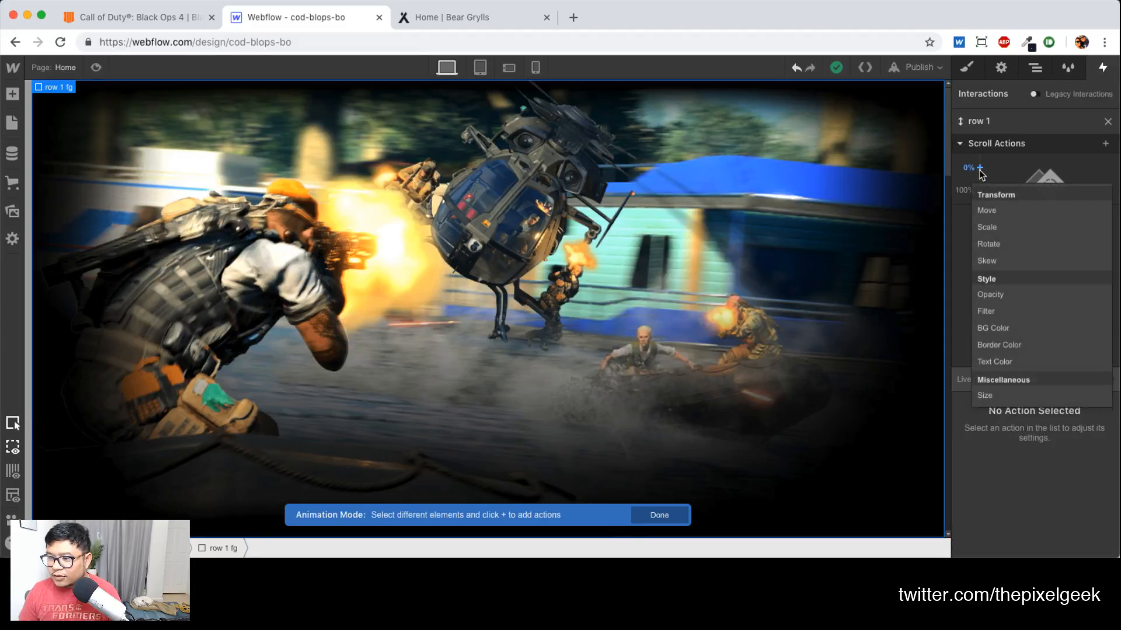
pyautogui.click(999, 226)
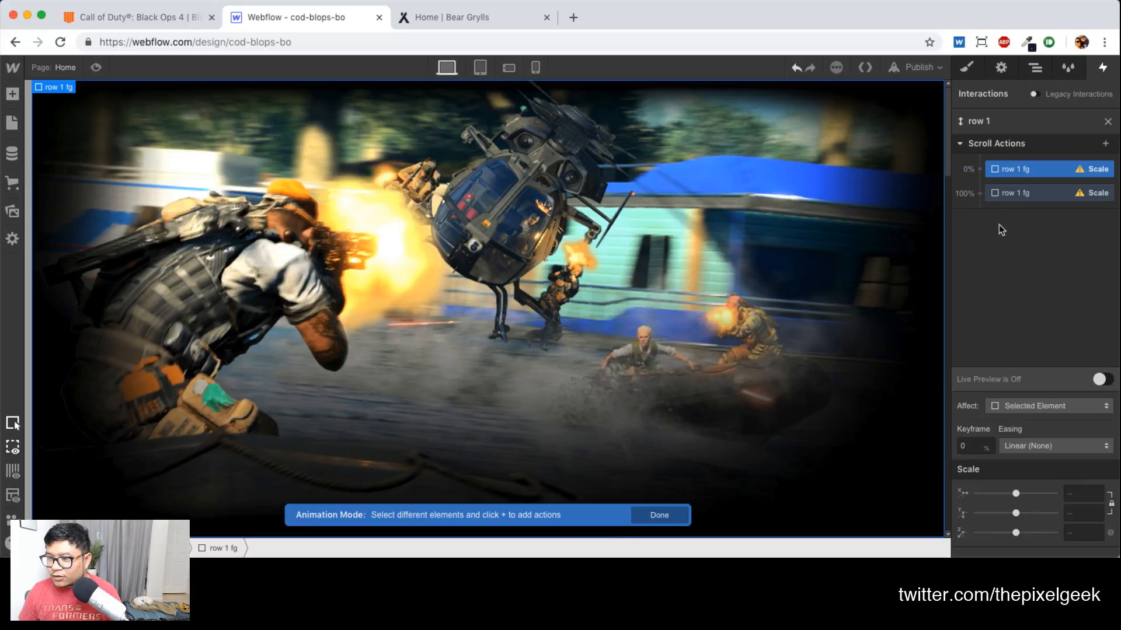
pyautogui.press('Tab')
pyautogui.press('Tab')
pyautogui.write('1')
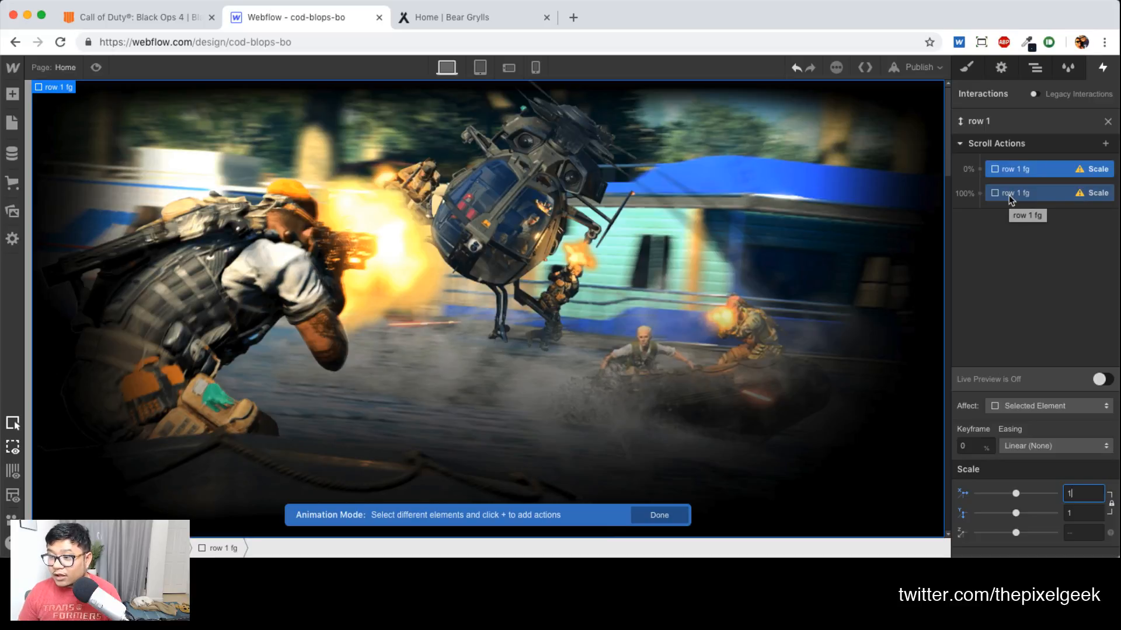
# Move the ending Scale action of row 1 fg to the 20% keyframe
pyautogui.click(1008, 197)
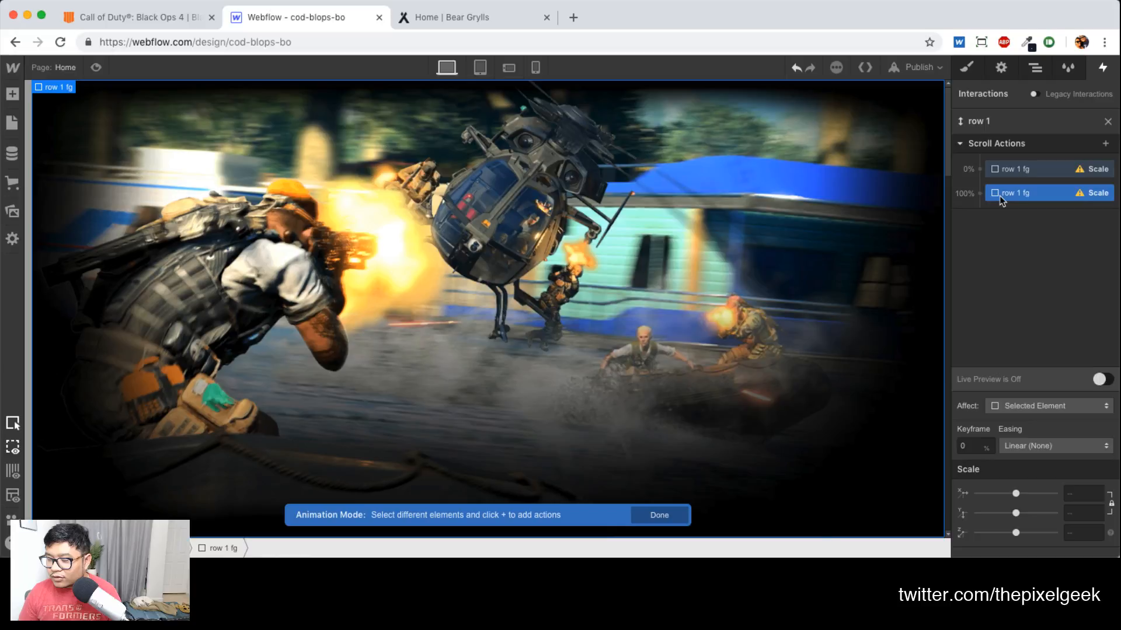
pyautogui.click(957, 446)
pyautogui.write('20')
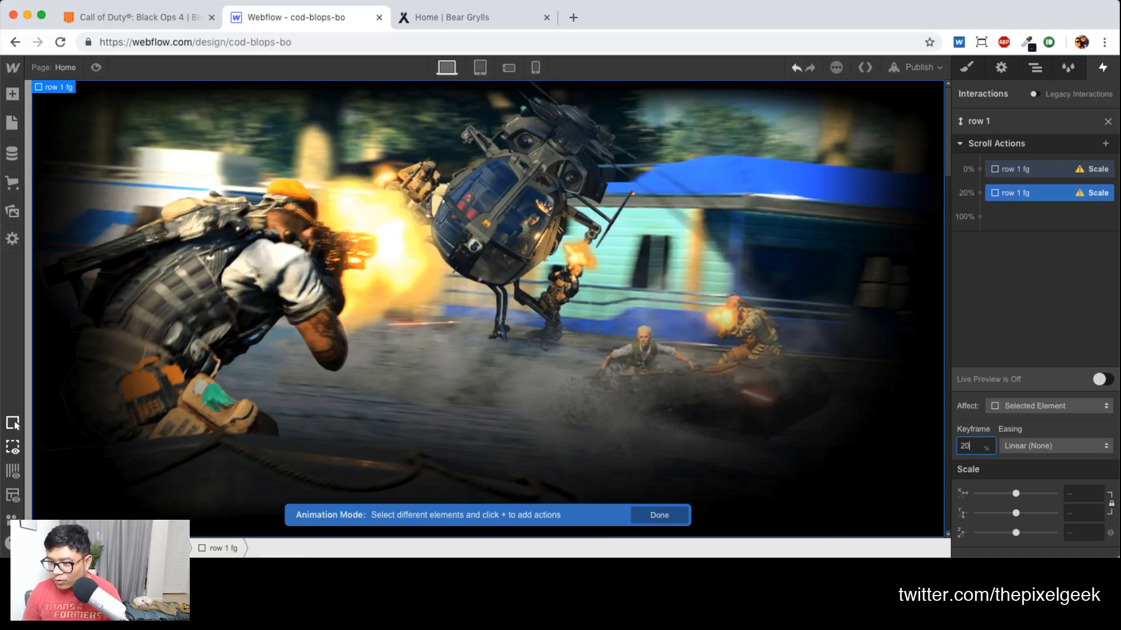
# Set the scale of row 1 fg at the 20% keyframe to 2.5 and turn on the live preview
pyautogui.click(1077, 494)
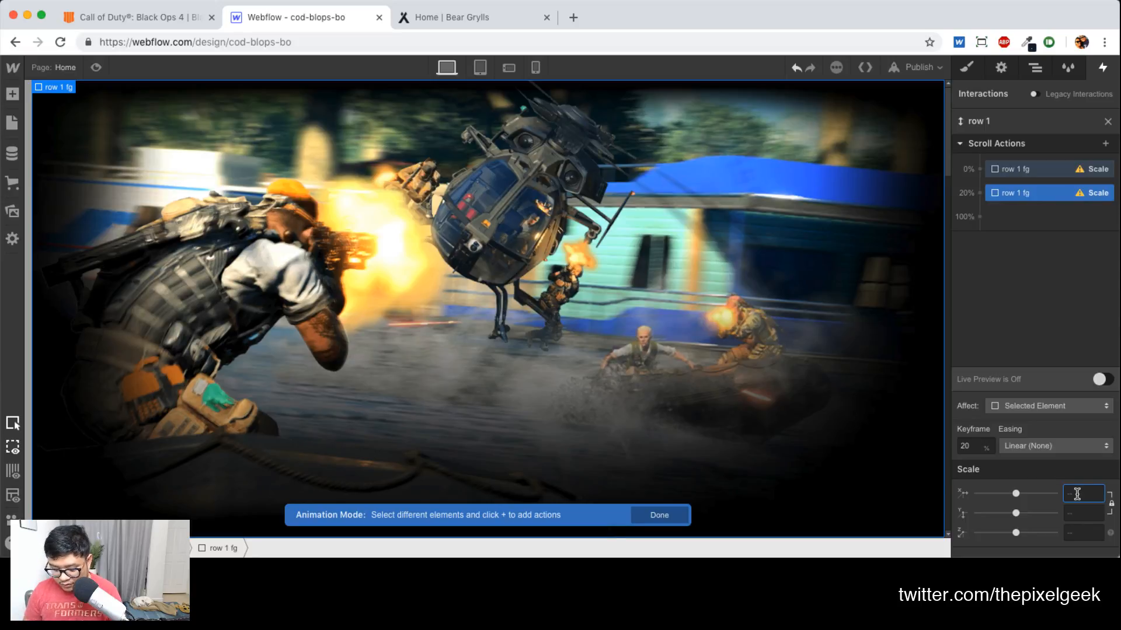
pyautogui.write('2')
pyautogui.press('BackSpace')
pyautogui.write('3')
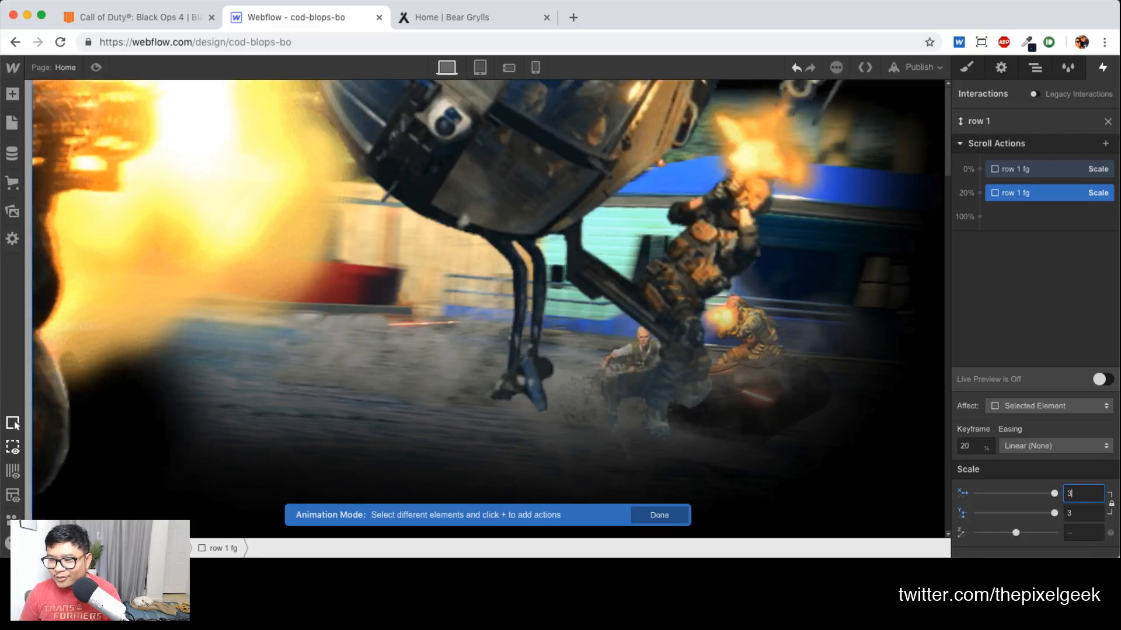
pyautogui.press('BackSpace')
pyautogui.write('2.5')
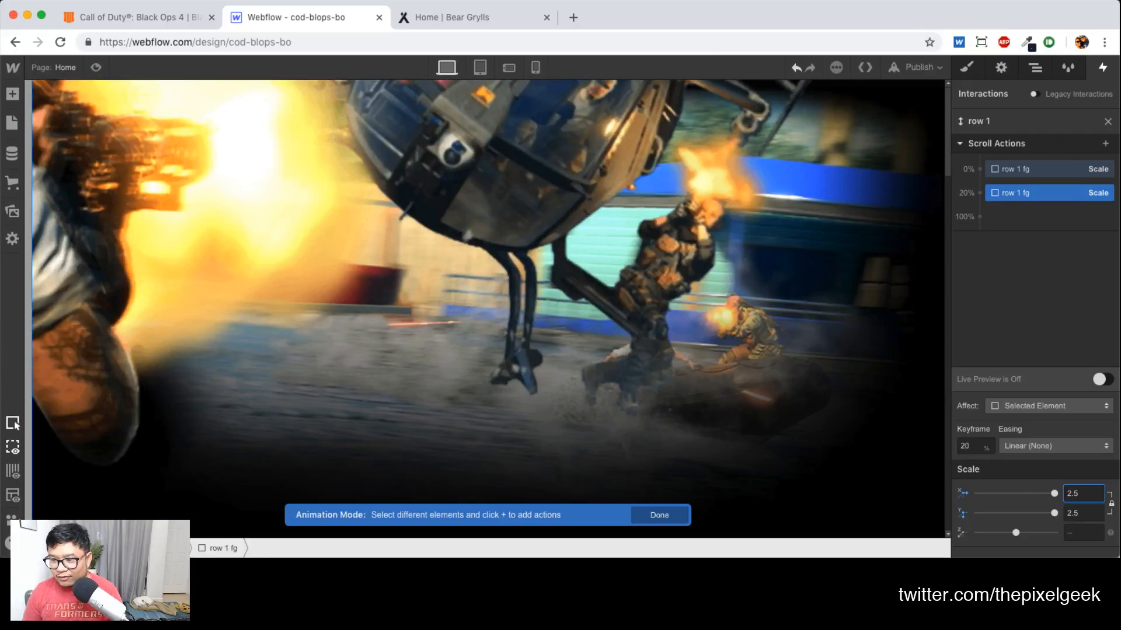
pyautogui.press('BackSpace')
pyautogui.press('BackSpace')
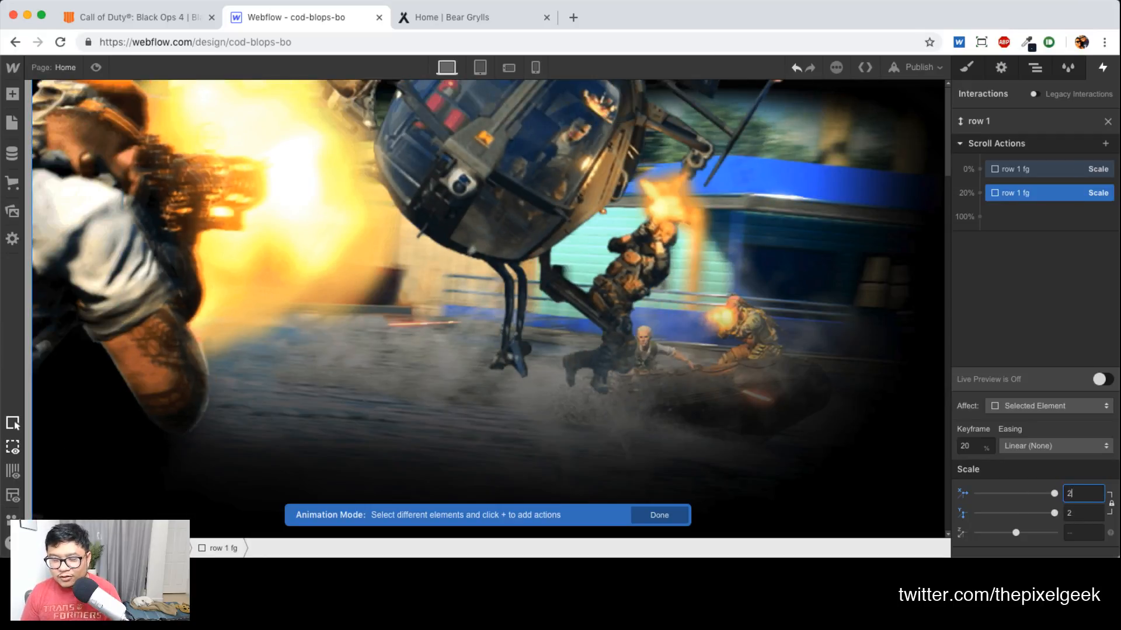
pyautogui.write('.5')
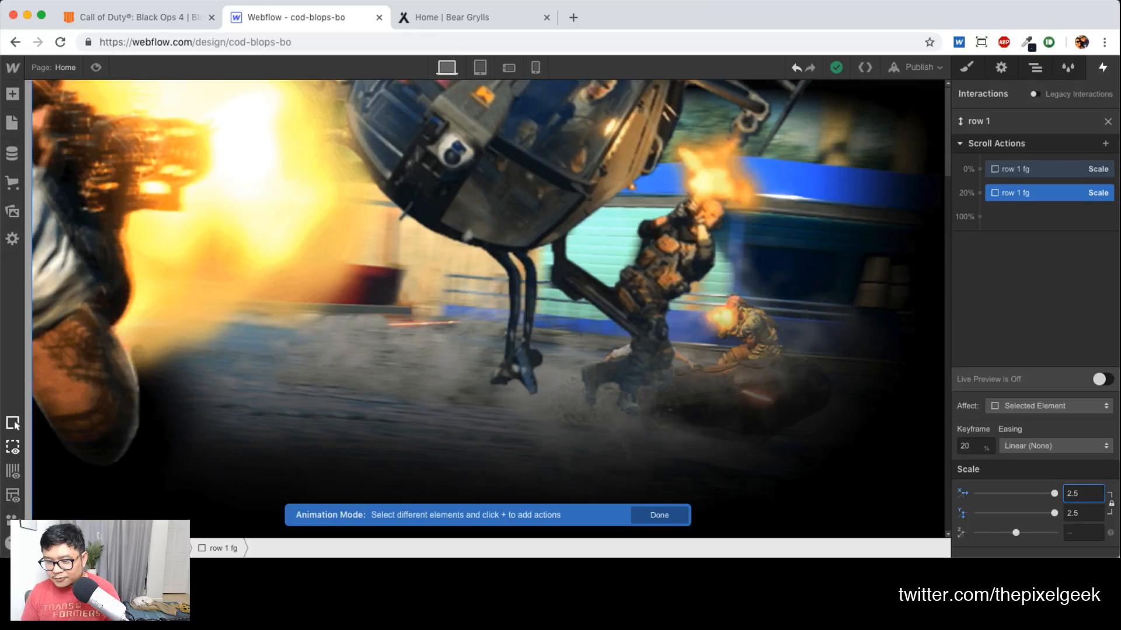
pyautogui.click(1100, 379)
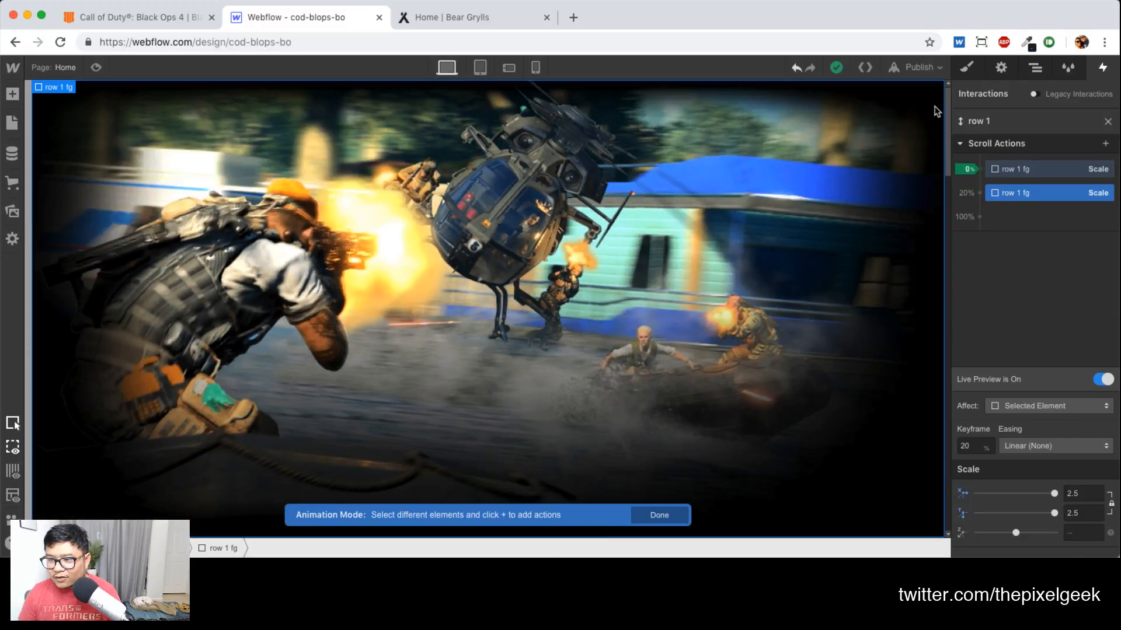
# Add a Filter action for row 1 fg at the 0% keyframe with a blur radius of 0 px
pyautogui.click(1017, 171)
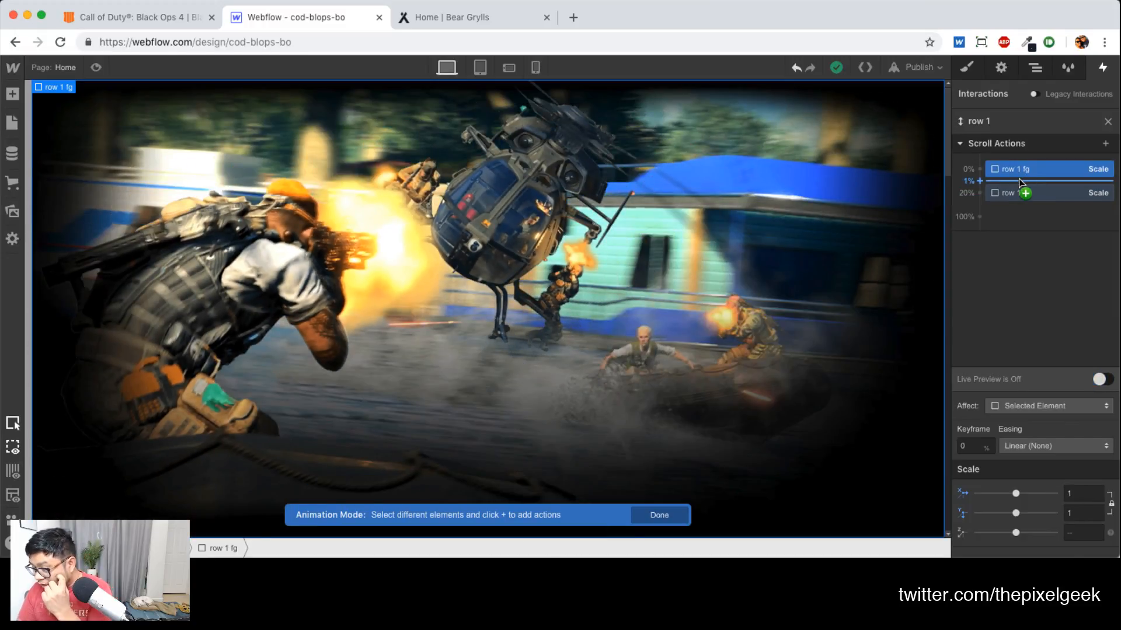
pyautogui.click(981, 171)
pyautogui.click(996, 313)
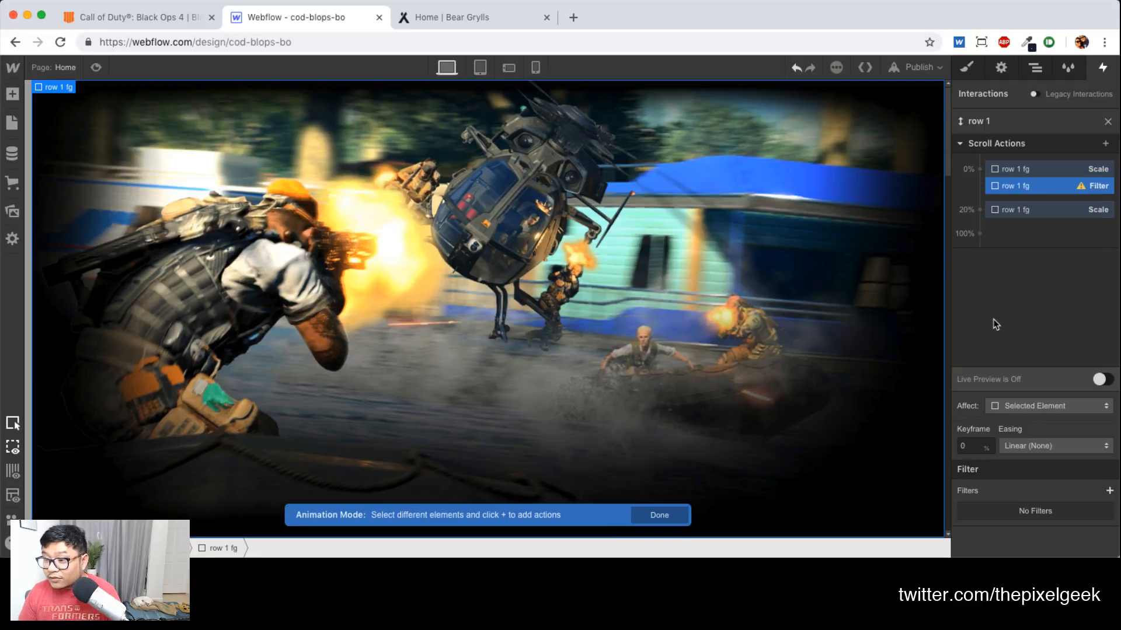
pyautogui.click(1109, 492)
pyautogui.doubleClick(1077, 489)
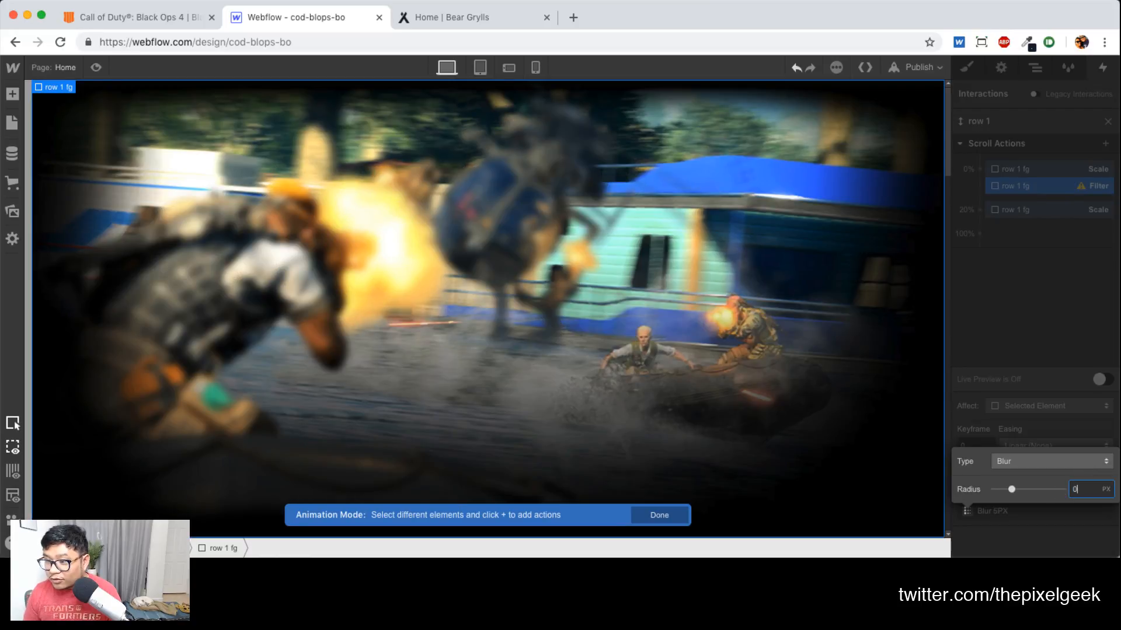
pyautogui.write('0')
pyautogui.click(1017, 322)
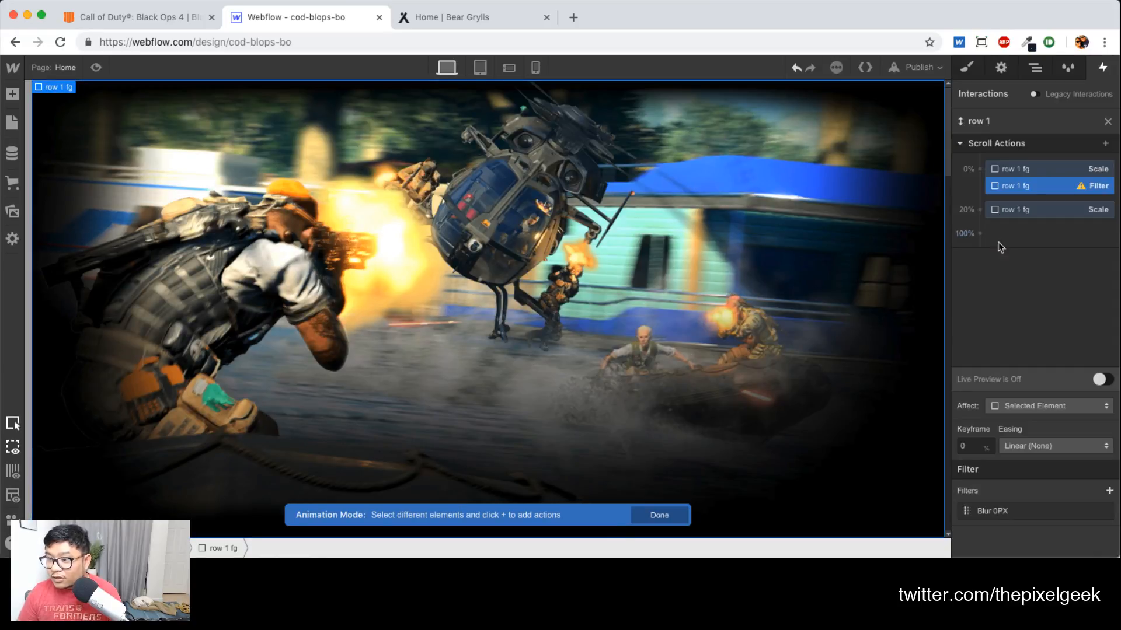
# Add a Filter action for row 1 fg at the 20% keyframe with a blur radius of 5 px and turn on the live preview
pyautogui.click(979, 210)
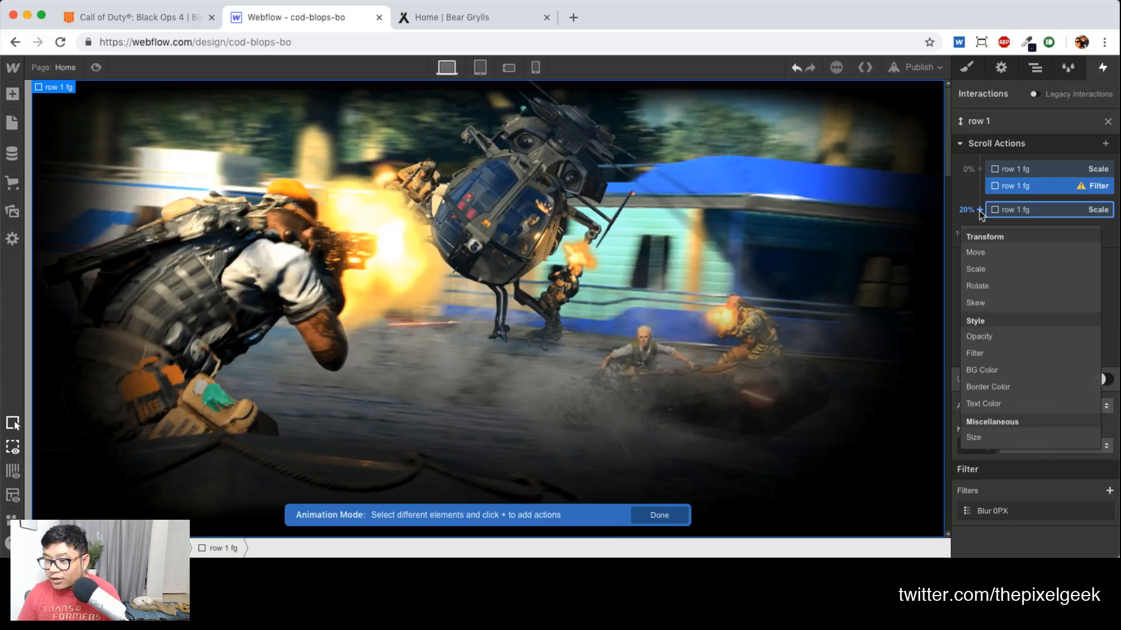
pyautogui.click(974, 353)
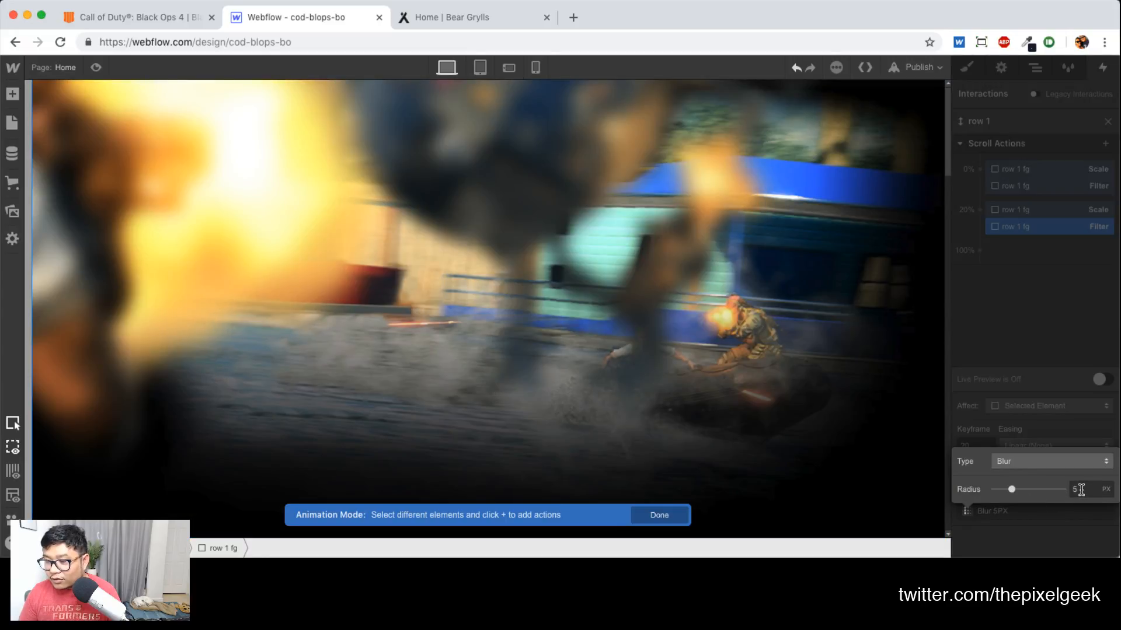
pyautogui.click(1037, 321)
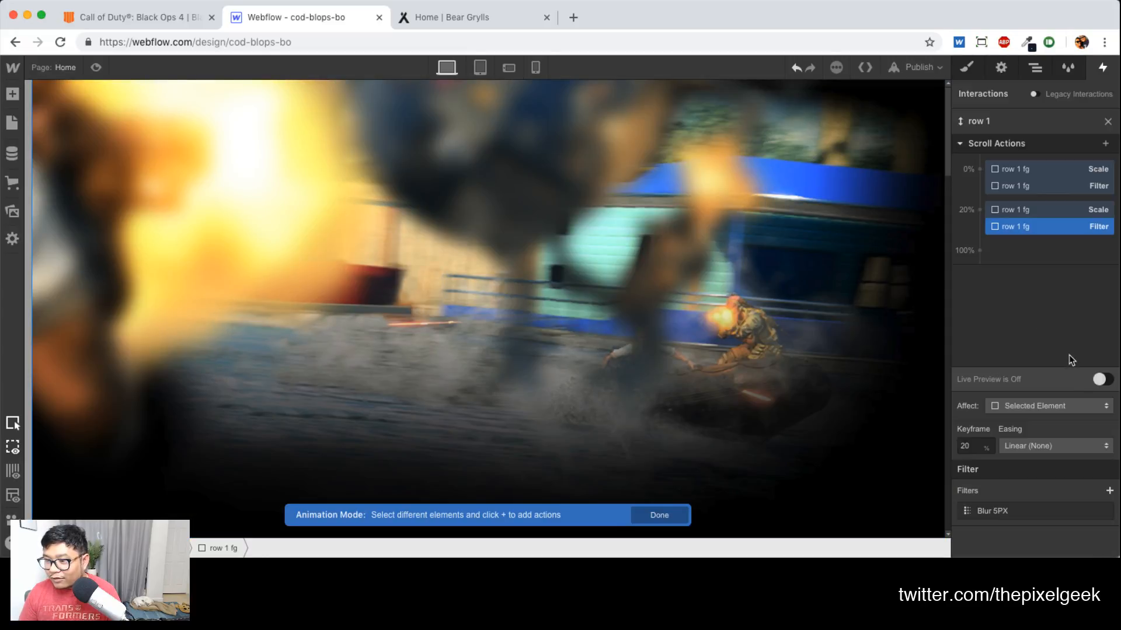
pyautogui.click(1099, 380)
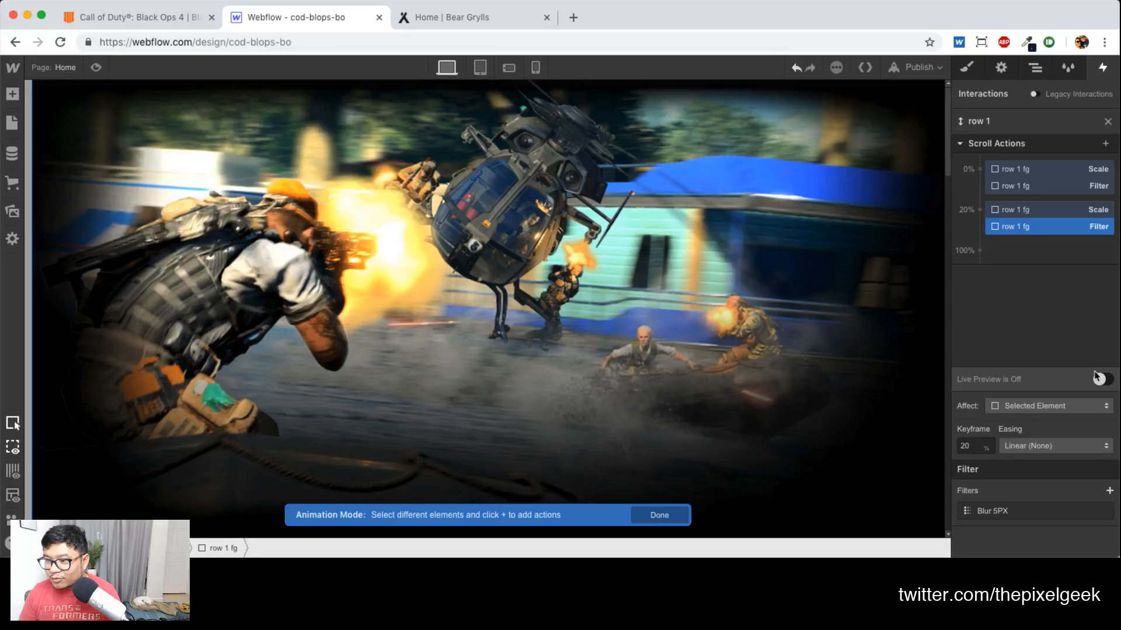
pyautogui.click(1099, 378)
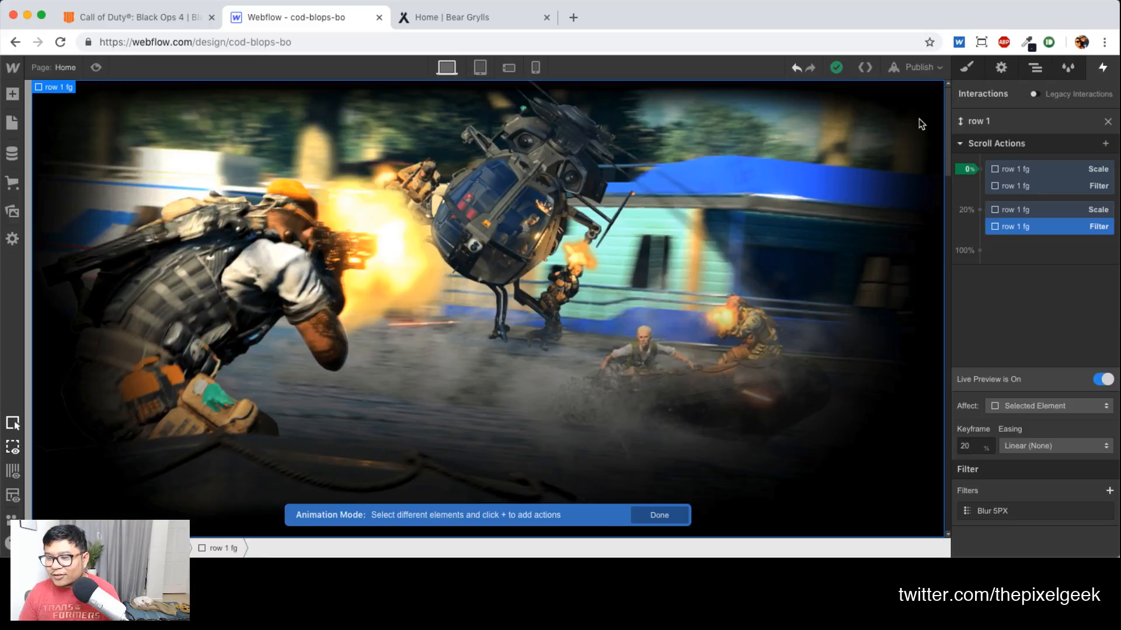
# Add an Opacity action for row 1 fg at the 0% keyframe with an opacity of 100%
pyautogui.click(981, 171)
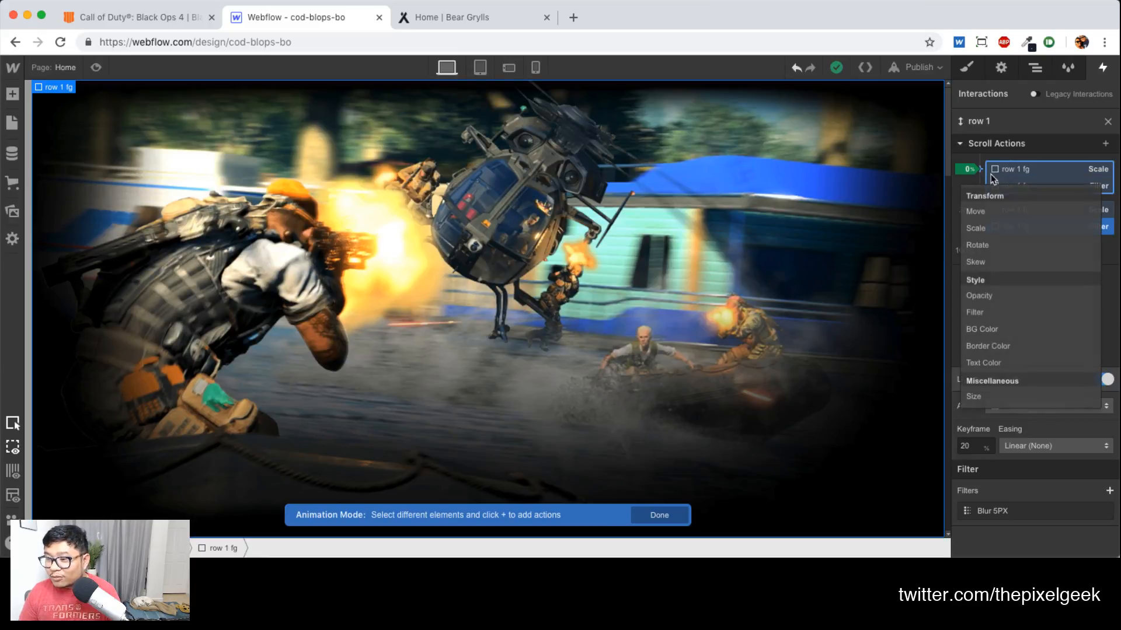
pyautogui.click(988, 290)
pyautogui.doubleClick(1081, 495)
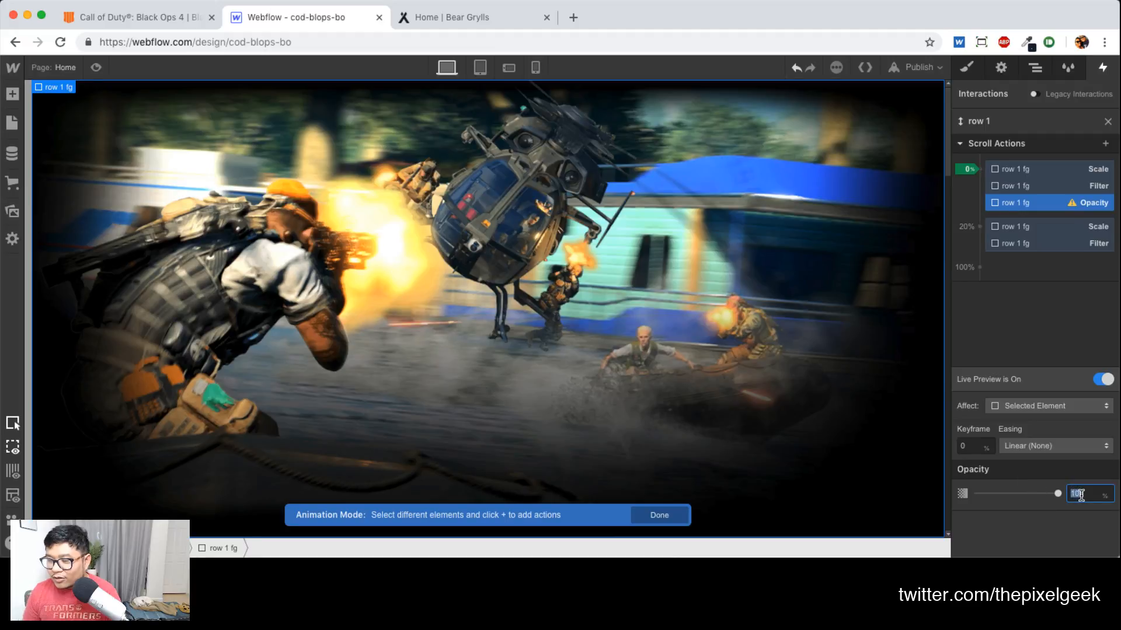
pyautogui.write('0')
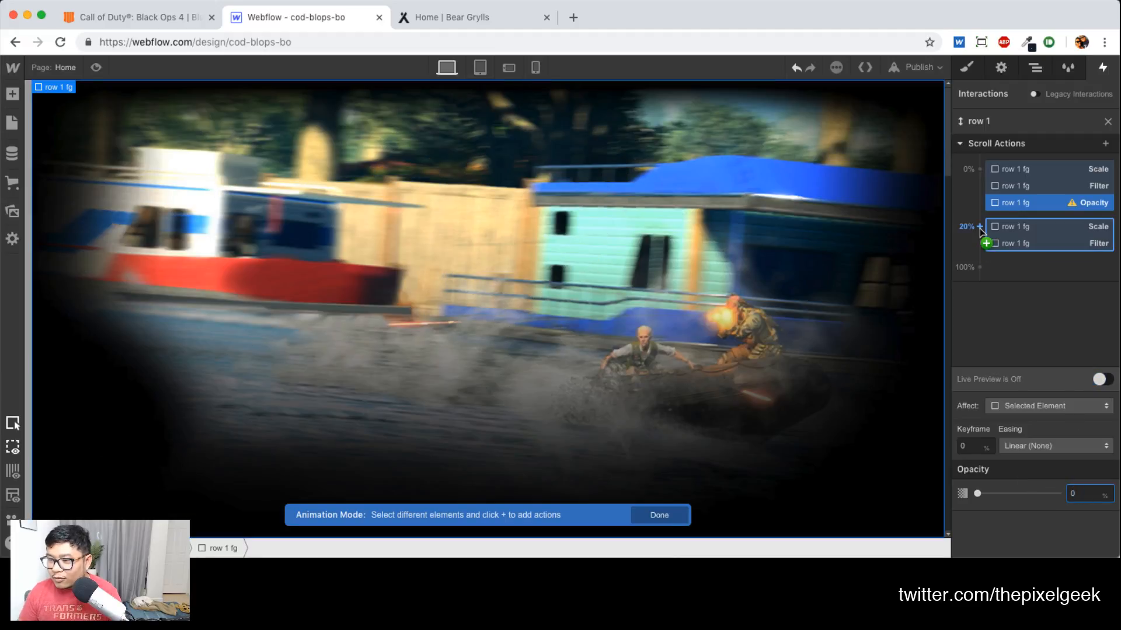
pyautogui.press('BackSpace')
pyautogui.write('100')
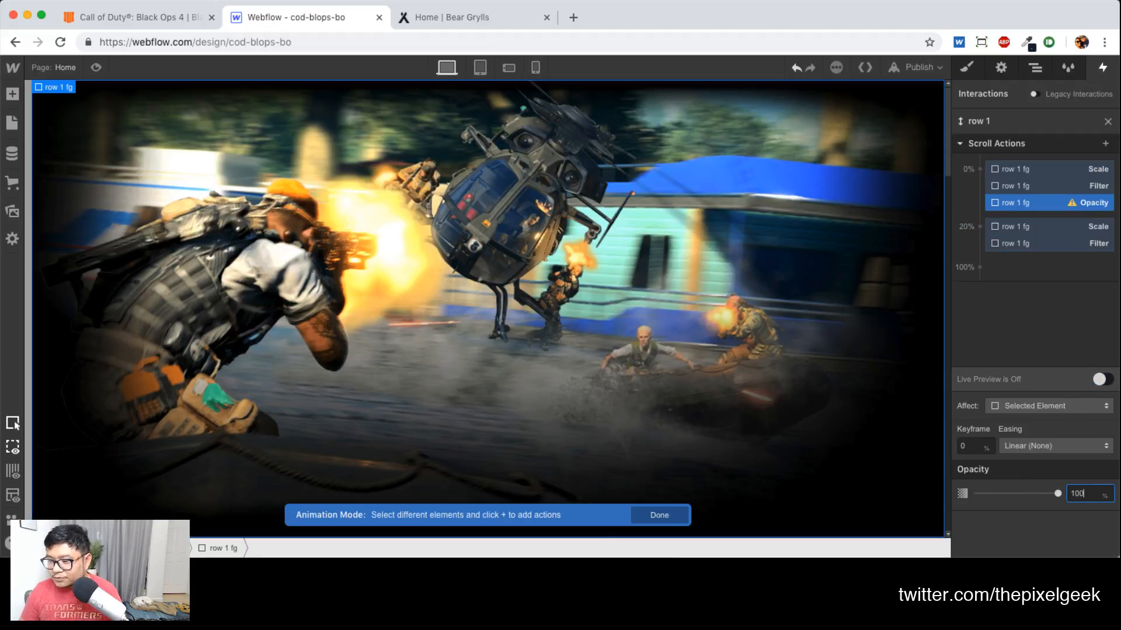
# Add an Opacity action for row 1 fg at the 20% keyframe, set it to 0%, and preview the scroll animation
pyautogui.click(979, 226)
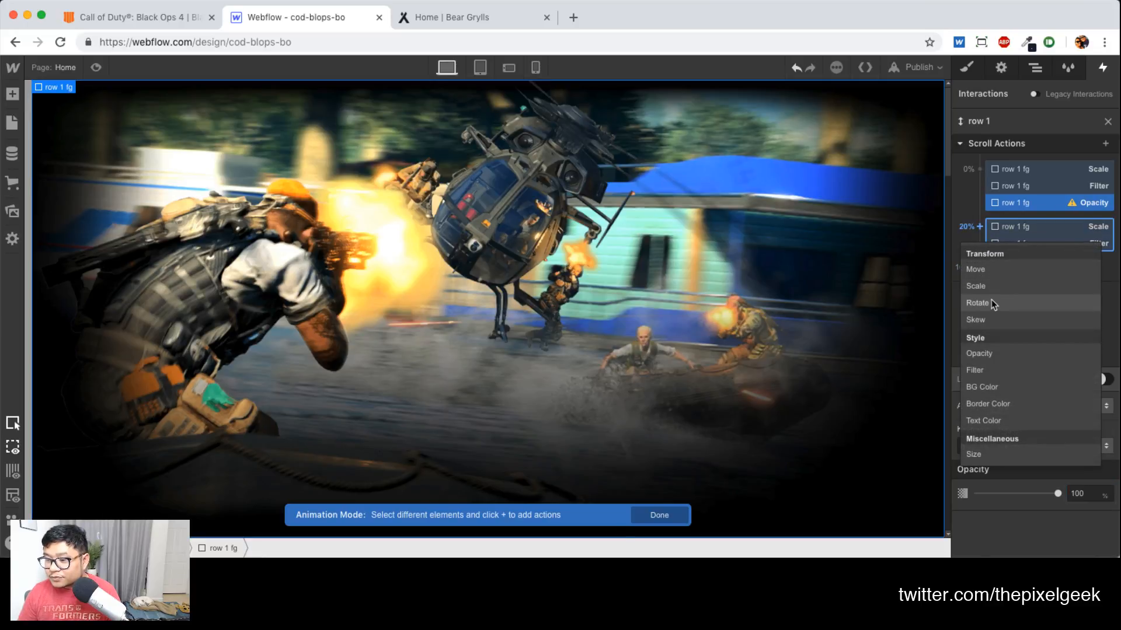
pyautogui.click(981, 353)
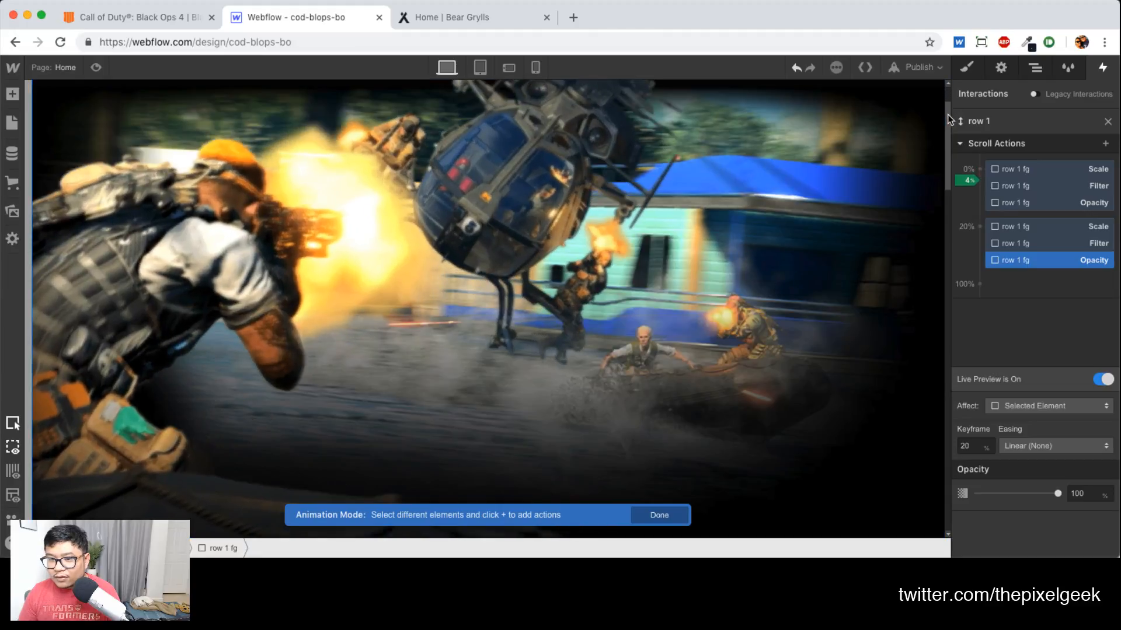
pyautogui.moveTo(947, 114); pyautogui.dragTo(947, 140)
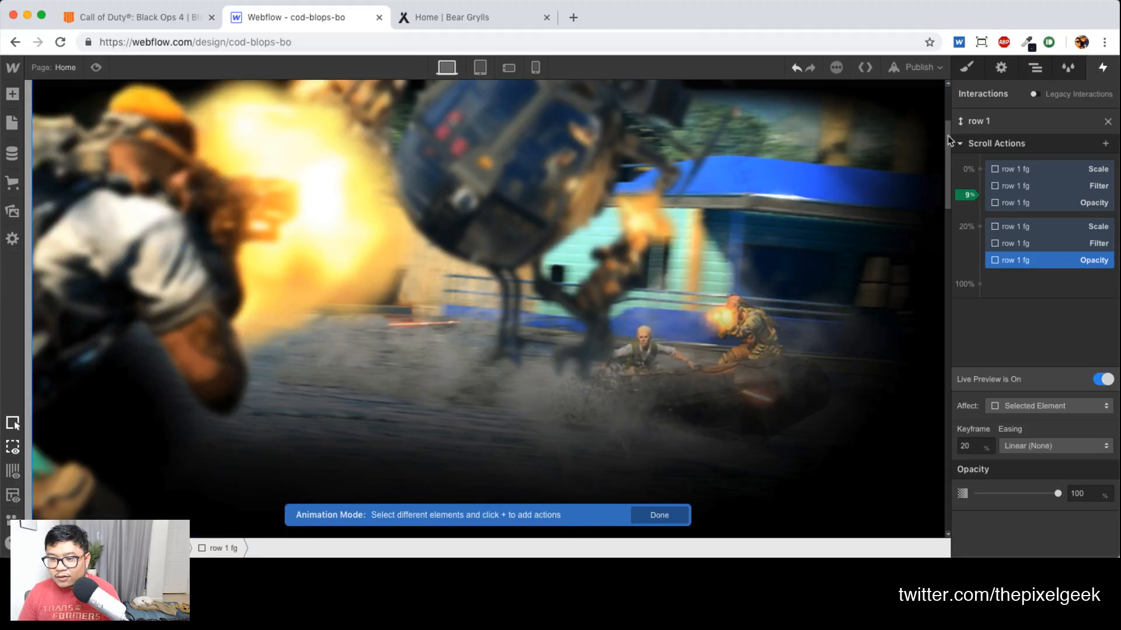
pyautogui.click(1085, 493)
pyautogui.write('0')
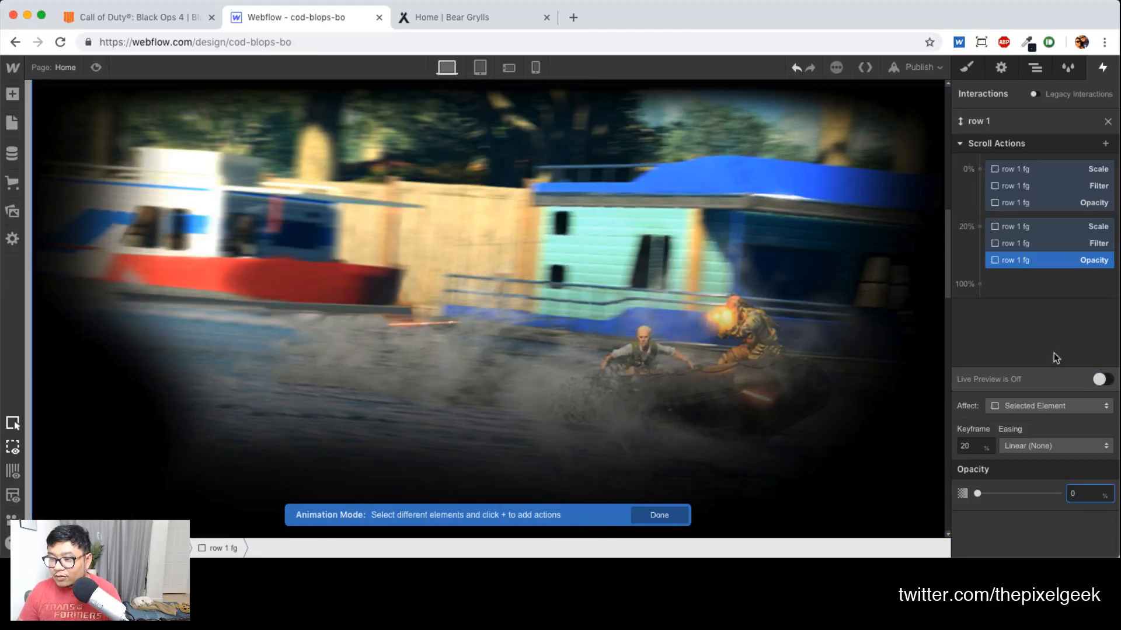
pyautogui.click(1101, 379)
pyautogui.moveTo(948, 245); pyautogui.dragTo(940, 111)
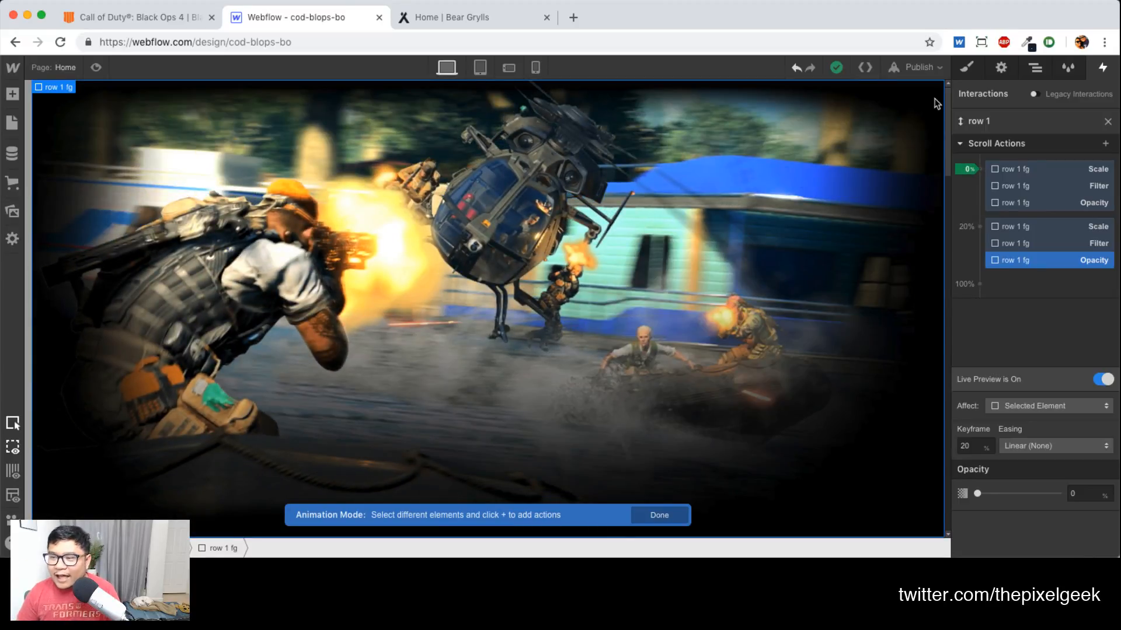
pyautogui.moveTo(944, 93)
pyautogui.mouseDown()
pyautogui.moveTo(950, 121)
pyautogui.moveTo(945, 151)
pyautogui.moveTo(943, 115)
pyautogui.moveTo(933, 188)
pyautogui.moveTo(936, 99)
pyautogui.mouseUp()
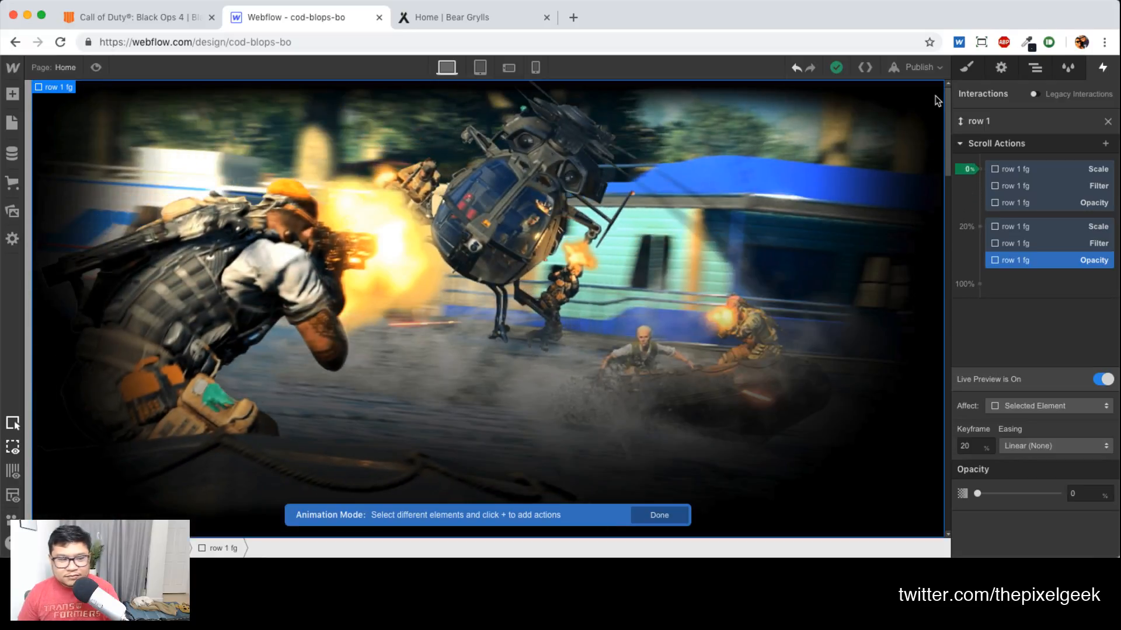
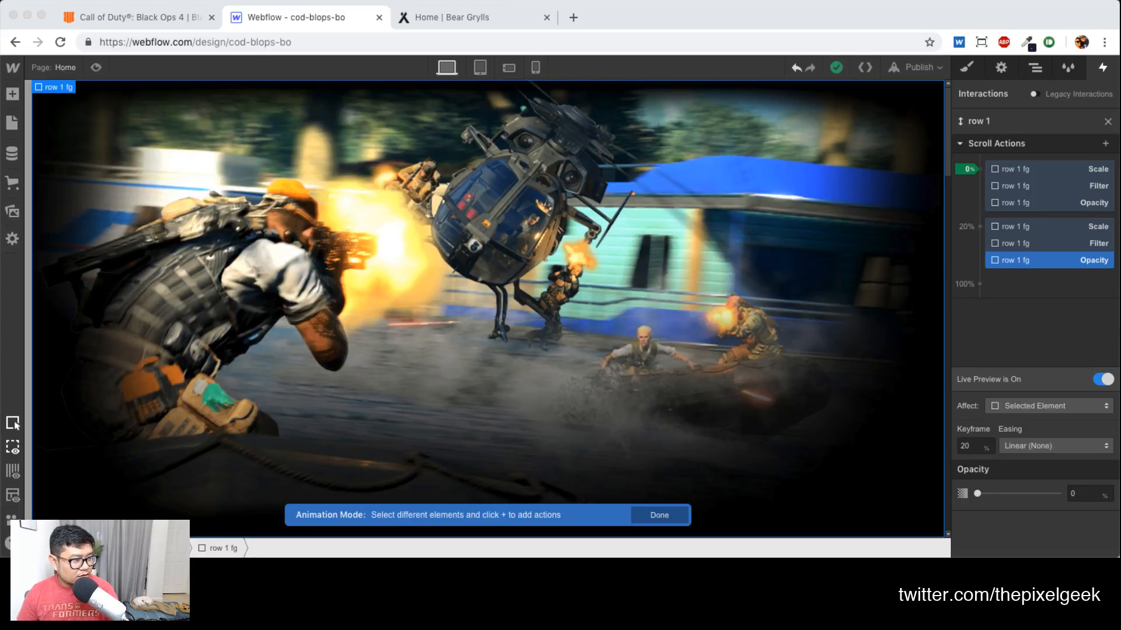
pyautogui.press('super+Tab')
pyautogui.press('super+Tab')
pyautogui.press('super+Tab')
pyautogui.press('super+Tab')
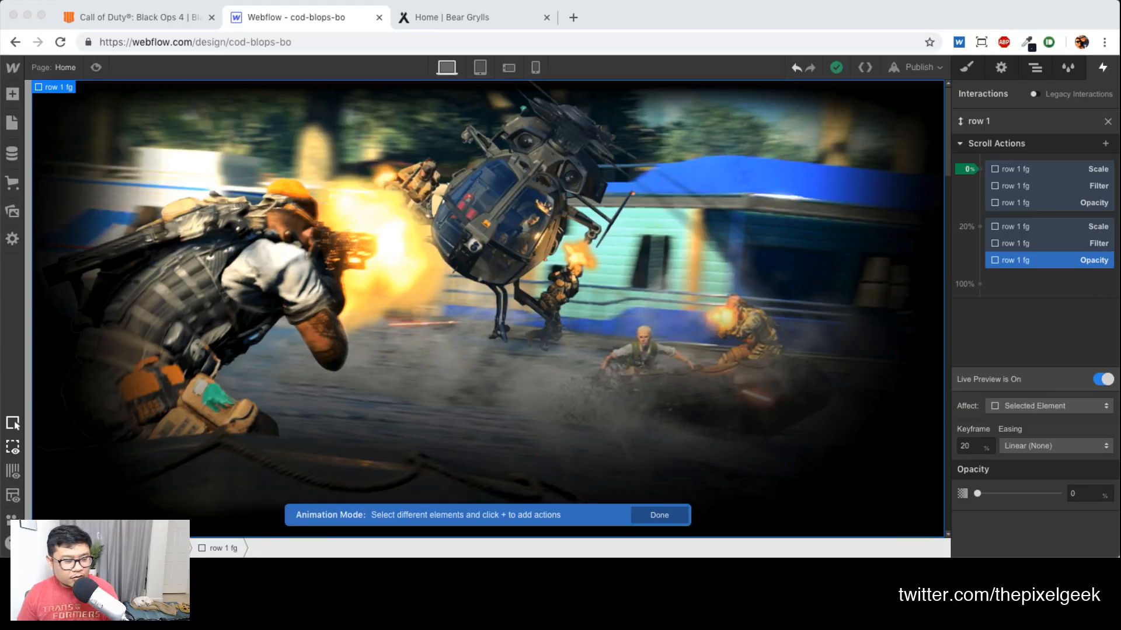
pyautogui.press('super+Tab')
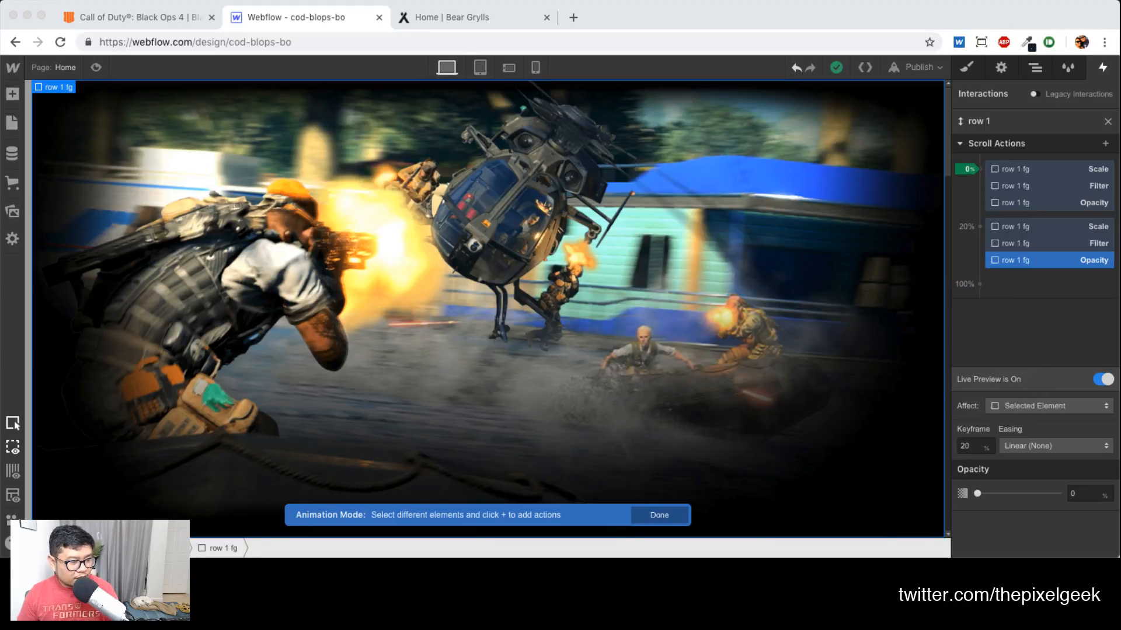
pyautogui.press('super+Tab')
pyautogui.press('super+Tab')
pyautogui.press('super+Tab')
pyautogui.press('super+shift+Tab')
pyautogui.press('super+shift+Tab')
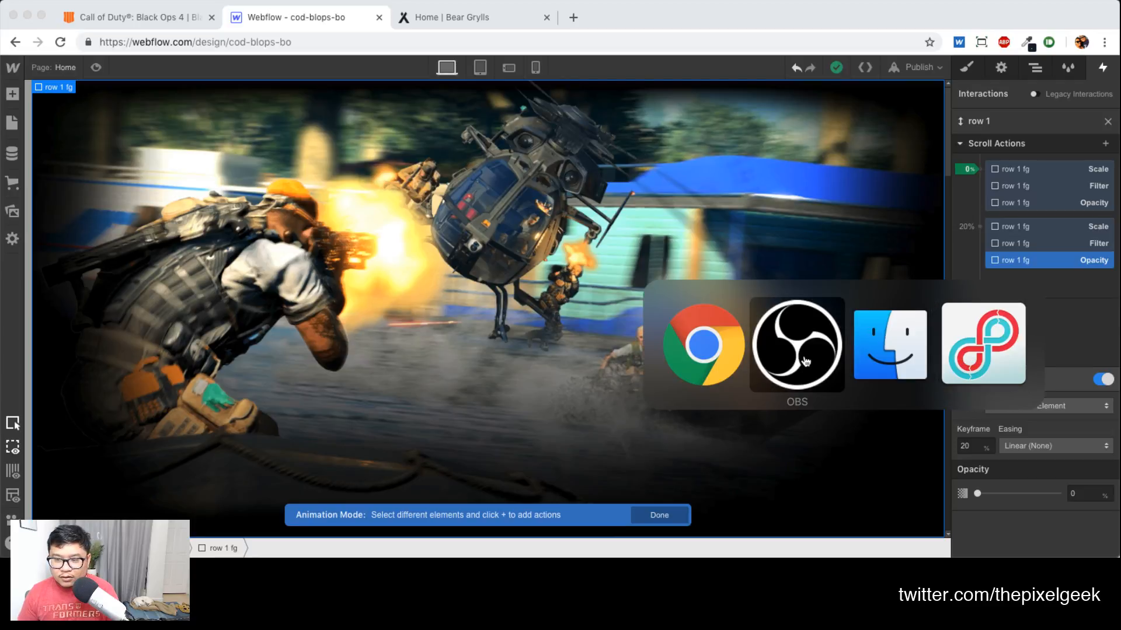
pyautogui.click(669, 19)
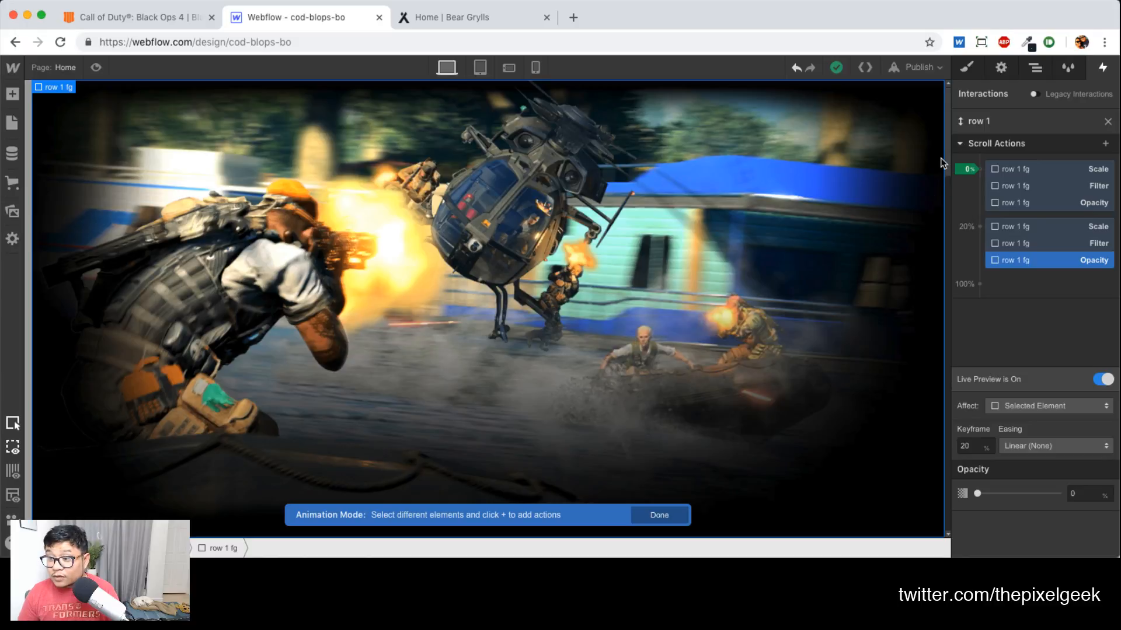
# Add a Scale action for row 1 bg at the 0% keyframe with a scale of 1.1
pyautogui.moveTo(948, 158)
pyautogui.mouseDown()
pyautogui.moveTo(946, 237)
pyautogui.moveTo(939, 136)
pyautogui.mouseUp()
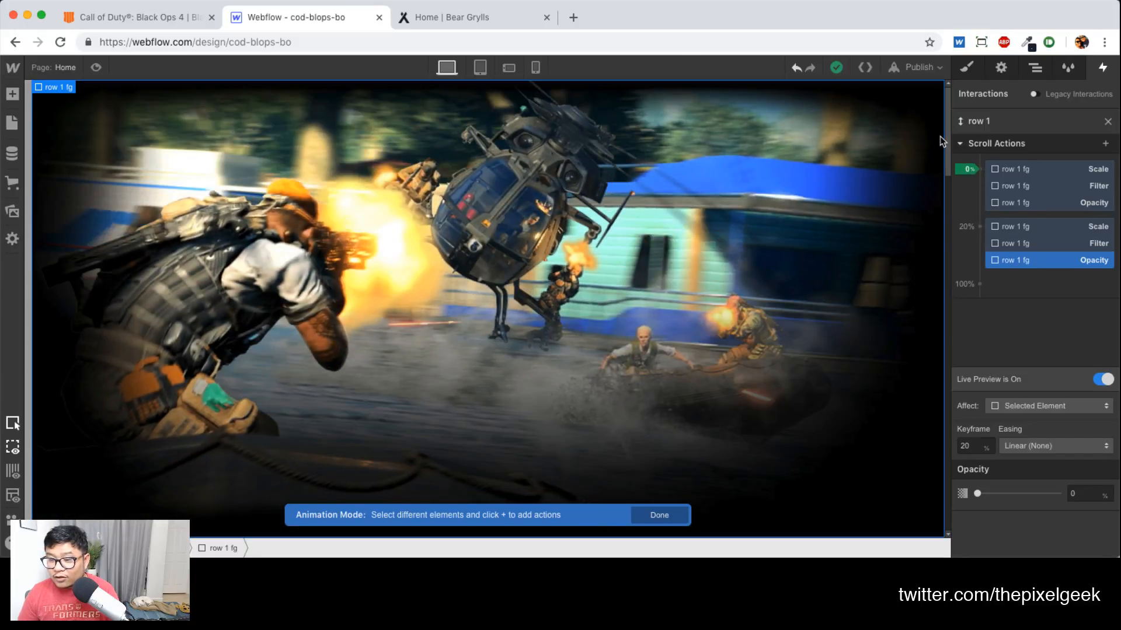
pyautogui.click(777, 381)
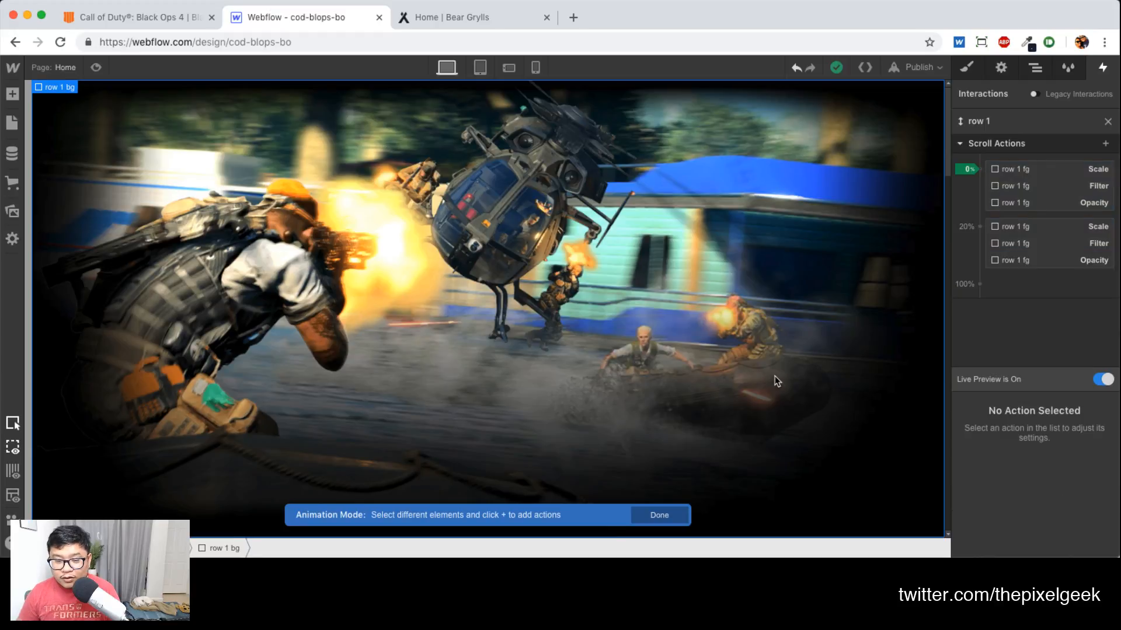
pyautogui.click(982, 170)
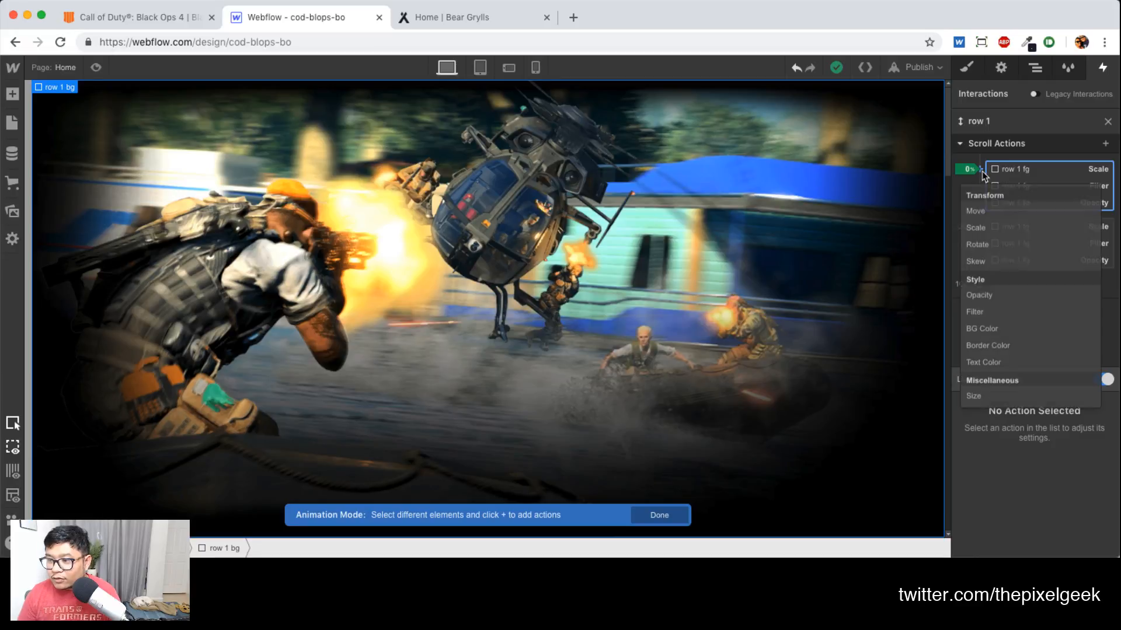
pyautogui.click(992, 223)
pyautogui.click(1076, 494)
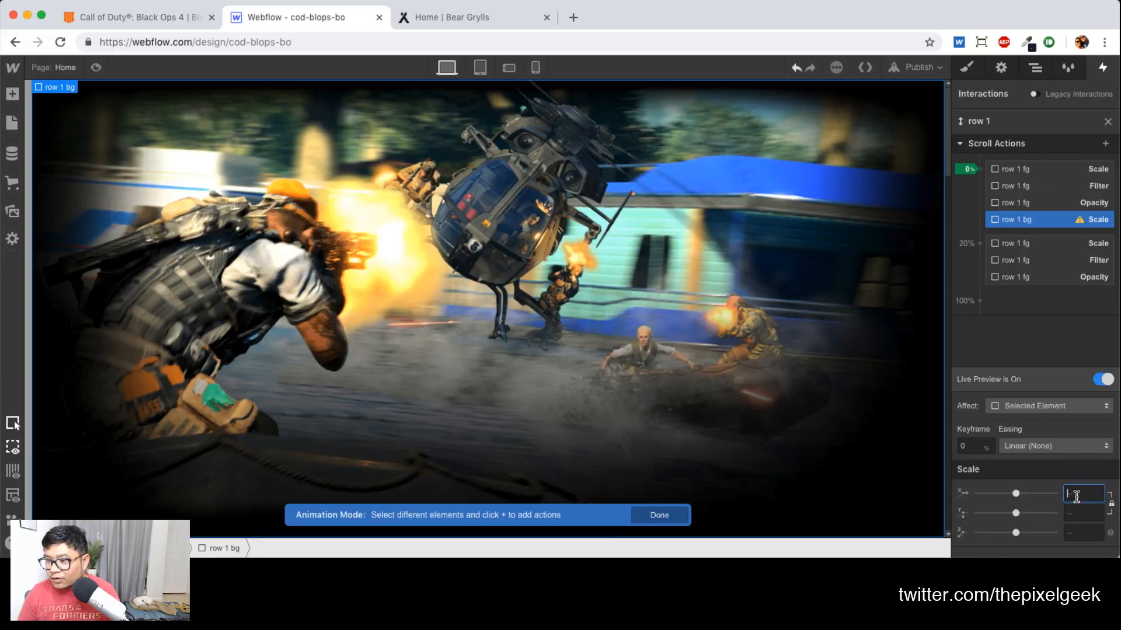
pyautogui.write('1.1')
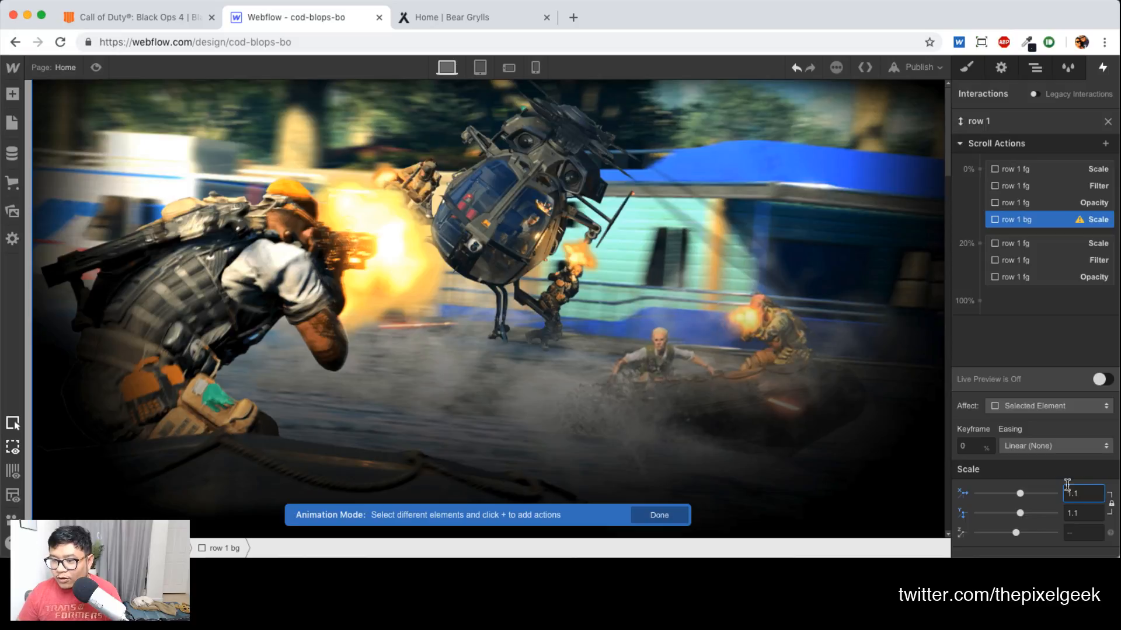
# Add a Scale action for row 1 bg at the 20% keyframe with a scale of 1.5 and preview the scroll animation
pyautogui.click(980, 243)
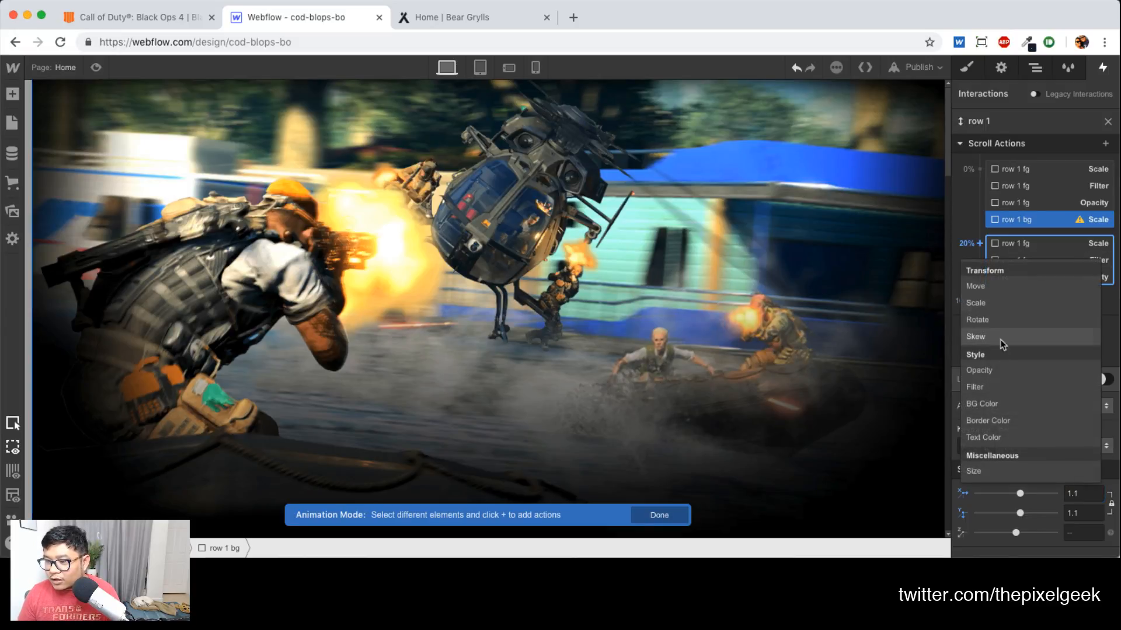
pyautogui.click(975, 303)
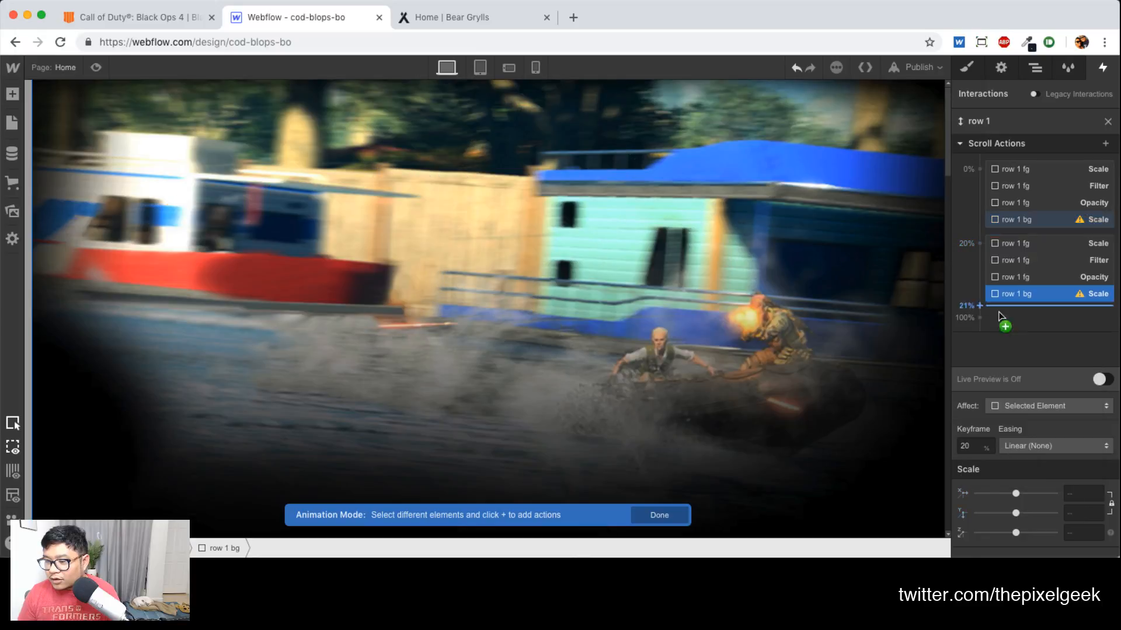
pyautogui.click(1079, 495)
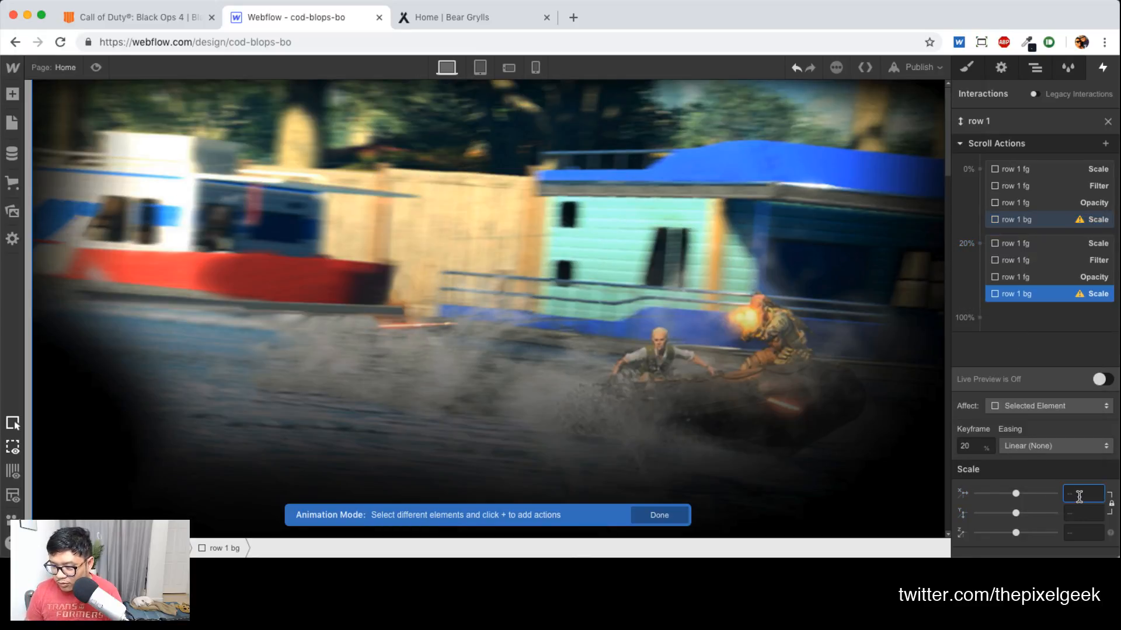
pyautogui.write('1.5')
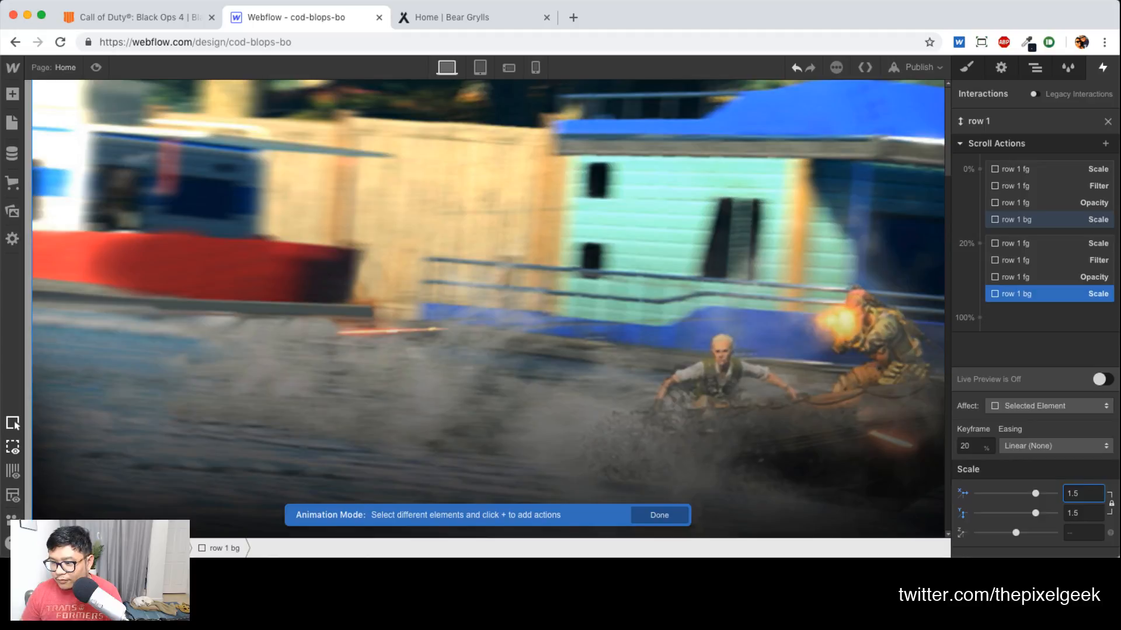
pyautogui.click(1102, 379)
pyautogui.moveTo(950, 121)
pyautogui.mouseDown()
pyautogui.moveTo(946, 216)
pyautogui.moveTo(940, 111)
pyautogui.moveTo(933, 192)
pyautogui.moveTo(932, 100)
pyautogui.mouseUp()
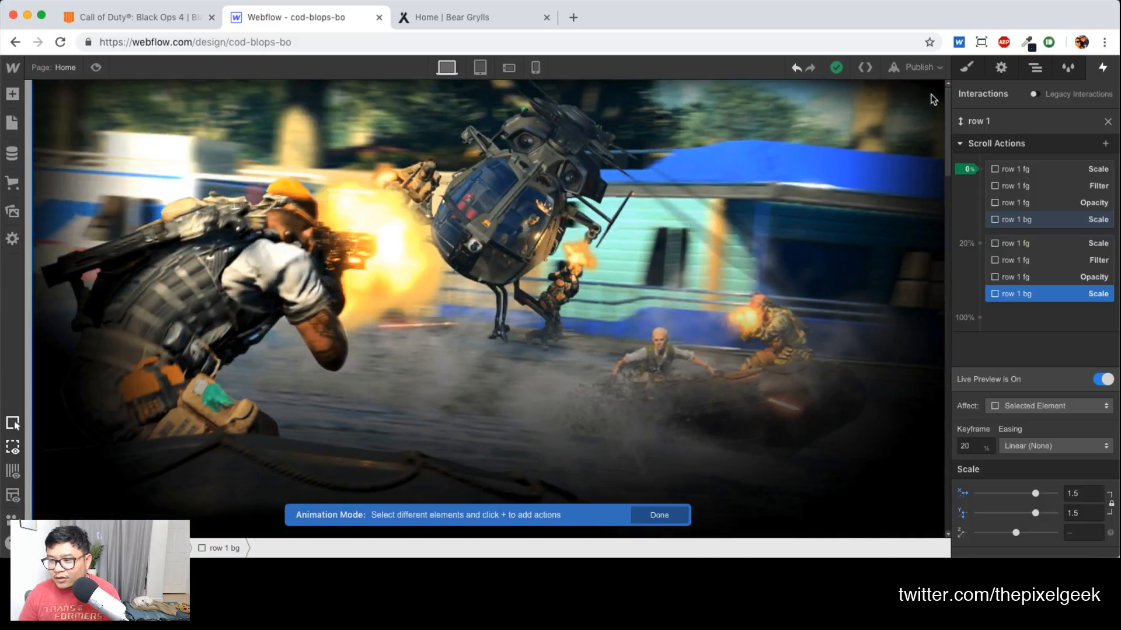
# Add a Filter action for row 1 bg at the 0% keyframe with a blur radius of 0 px
pyautogui.click(981, 172)
pyautogui.click(985, 315)
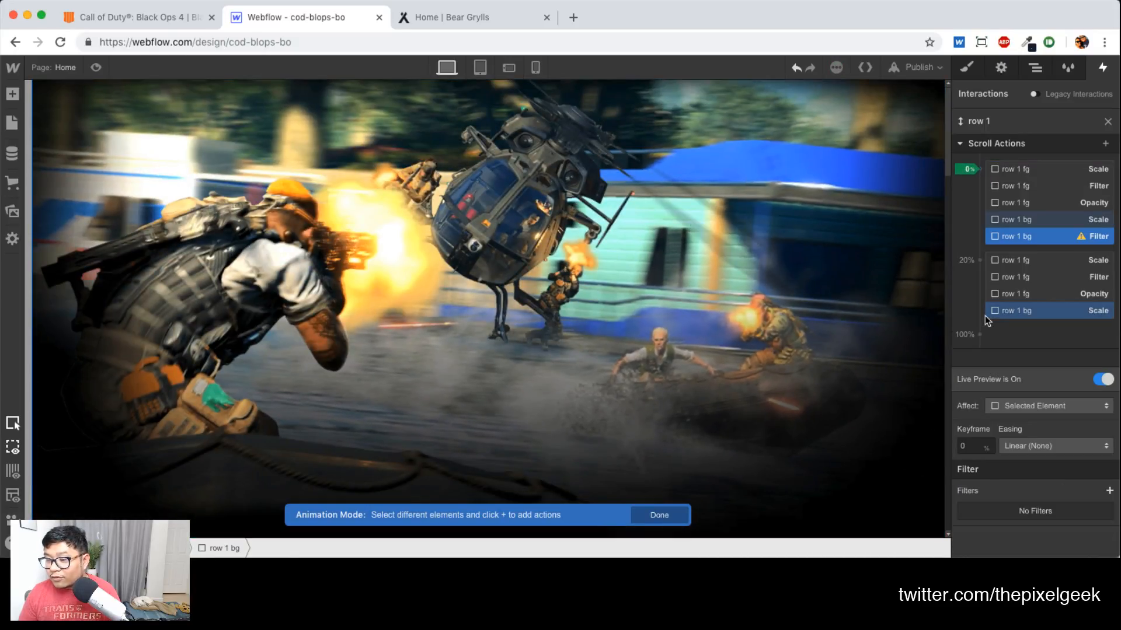
pyautogui.click(1101, 491)
pyautogui.doubleClick(1083, 490)
pyautogui.write('0')
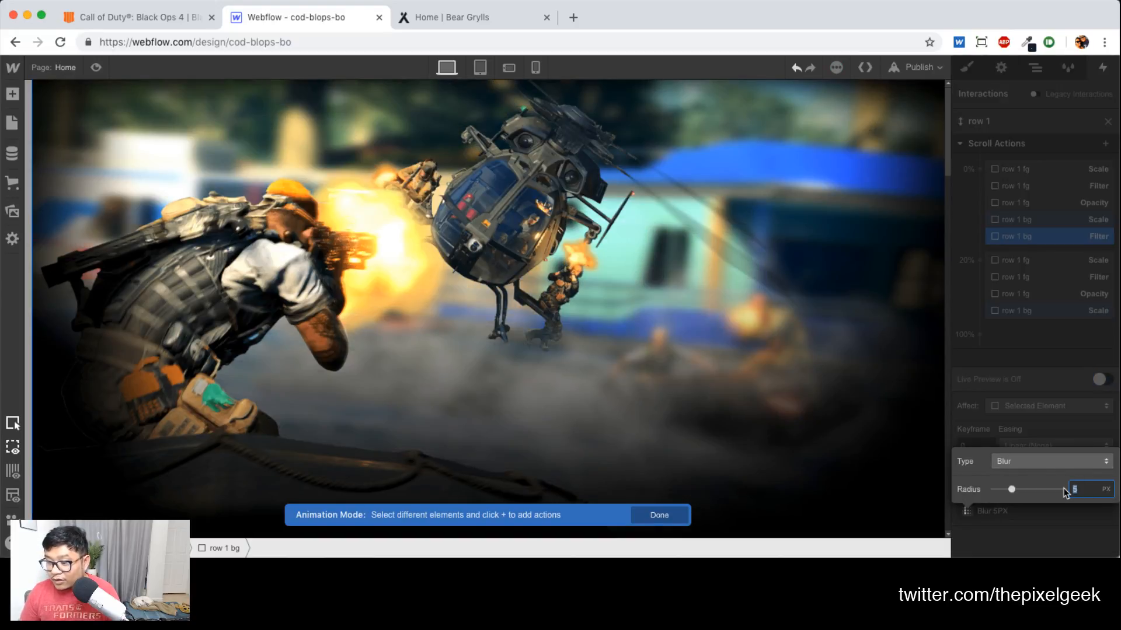
pyautogui.click(1048, 363)
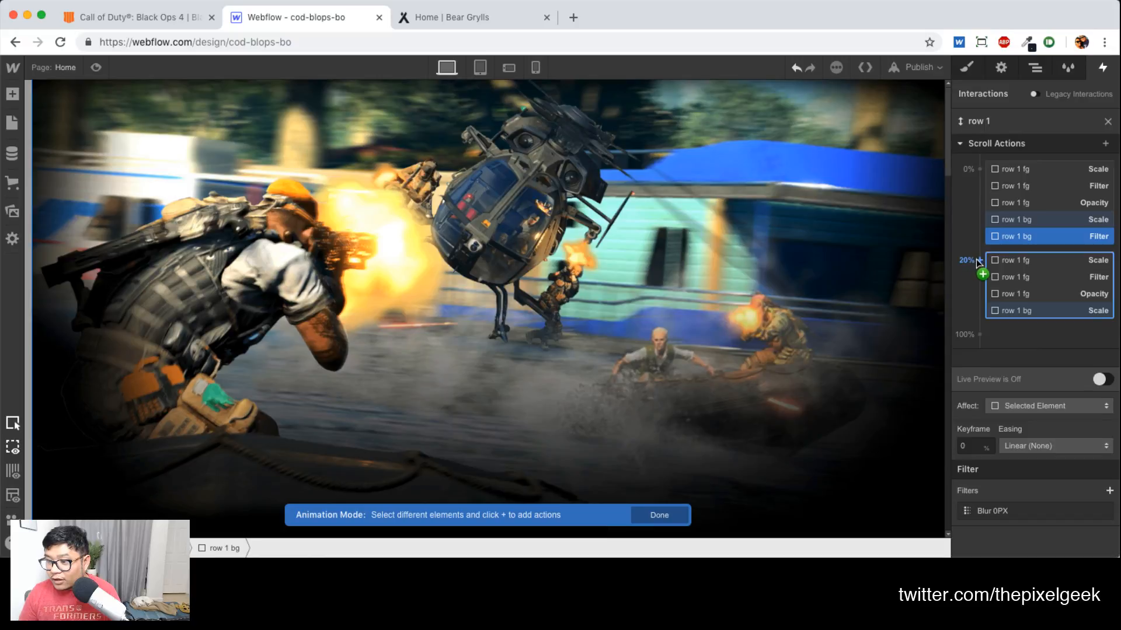
# Add a Filter action for row 1 bg at the 20% keyframe with a blur radius of 5 px
pyautogui.click(979, 260)
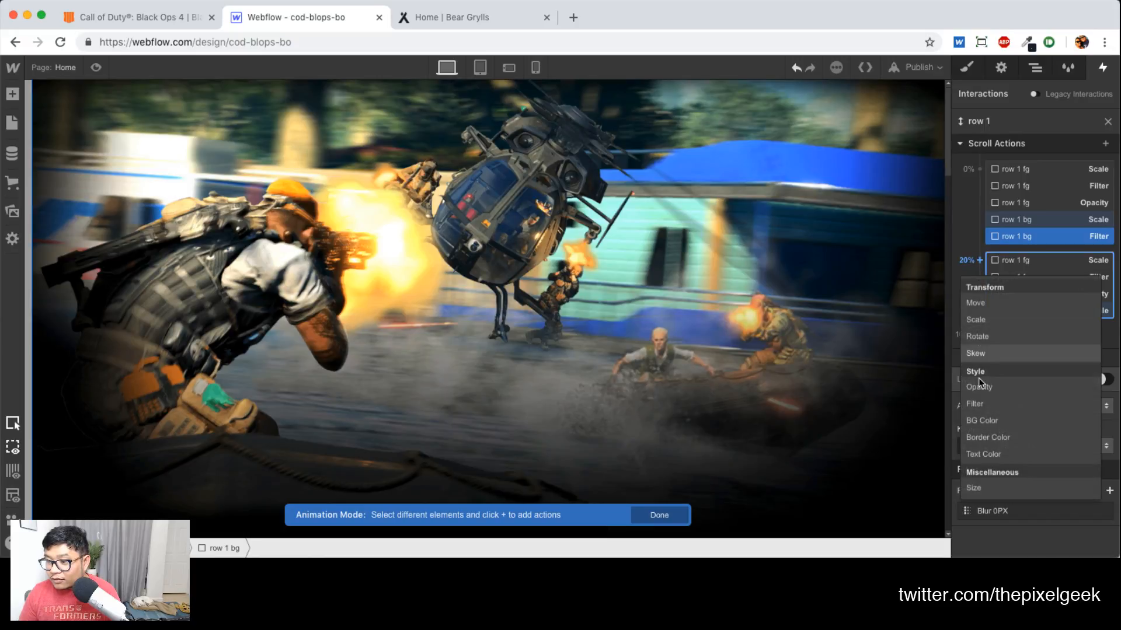
pyautogui.click(974, 403)
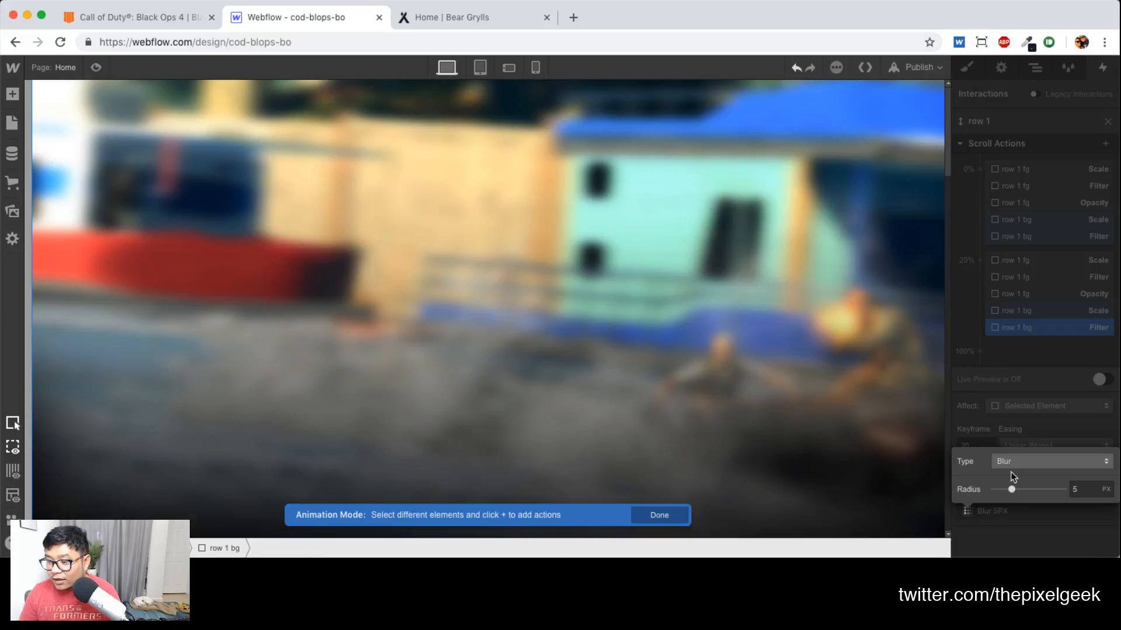
pyautogui.click(1051, 388)
# Add Opacity actions for row 1 bg, 100% at the 0% keyframe and 0% at the 20% keyframe, and close the animation
pyautogui.click(980, 169)
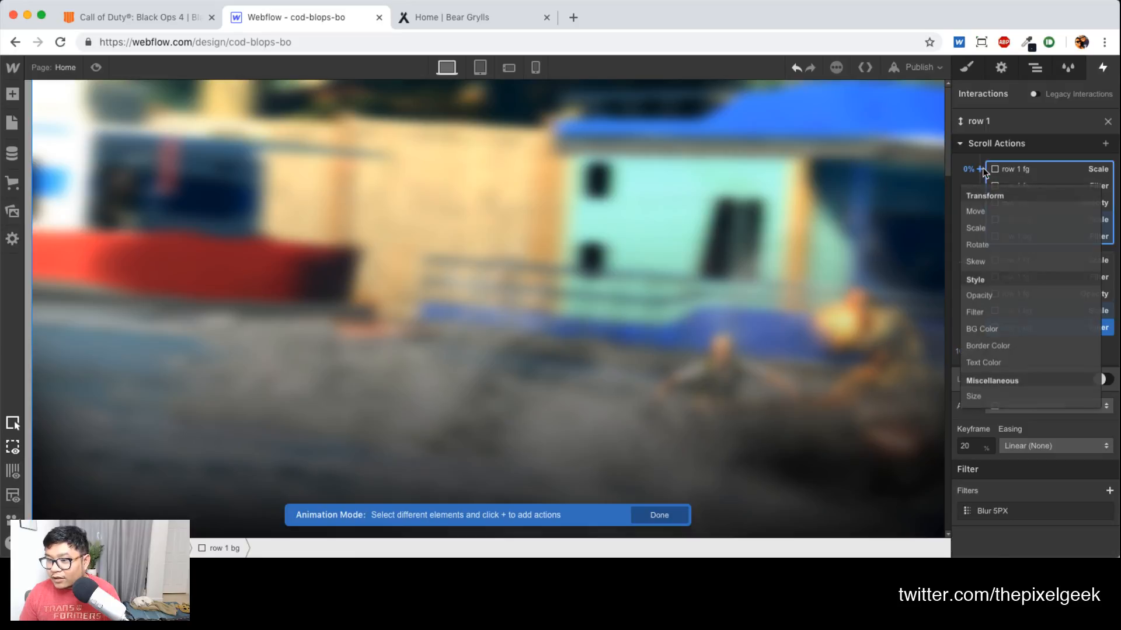
pyautogui.click(1002, 303)
pyautogui.click(1081, 494)
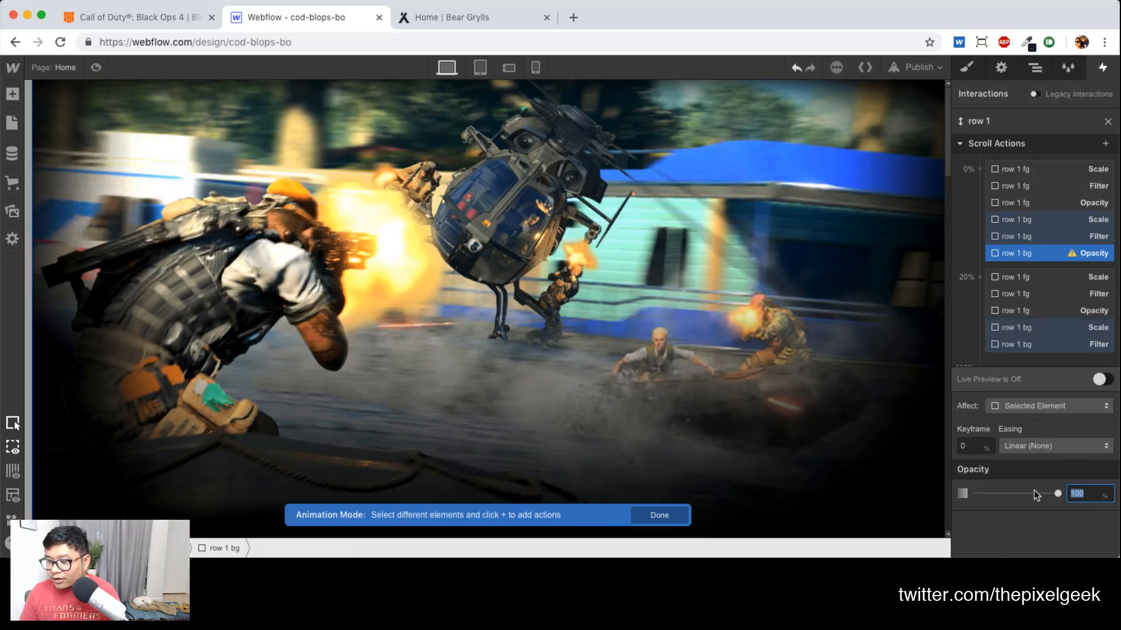
pyautogui.click(979, 276)
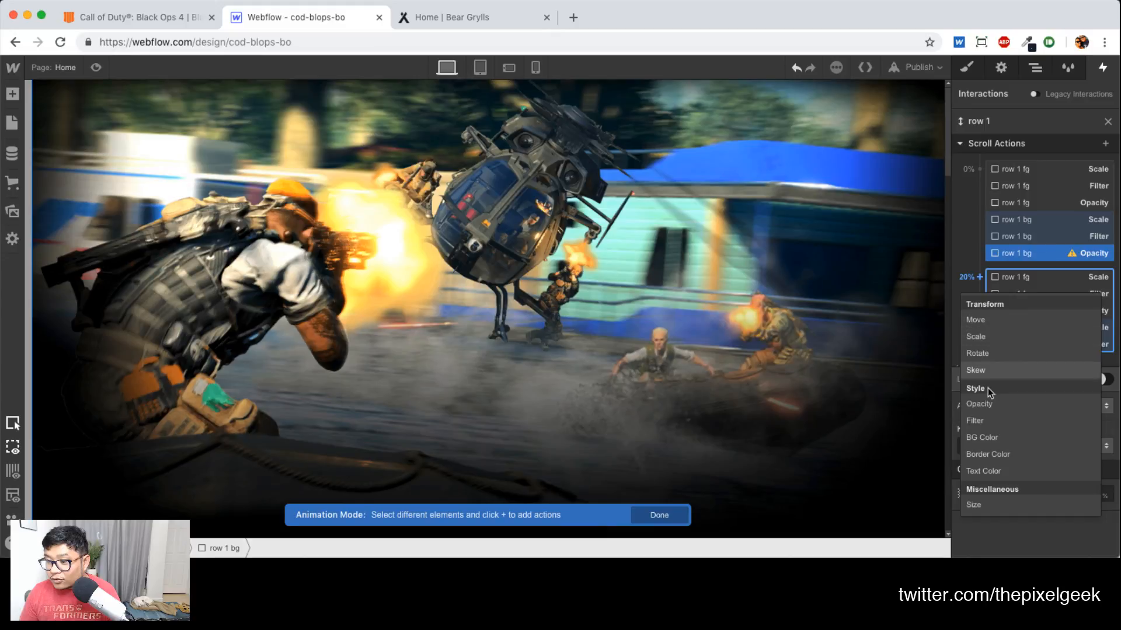
pyautogui.click(979, 403)
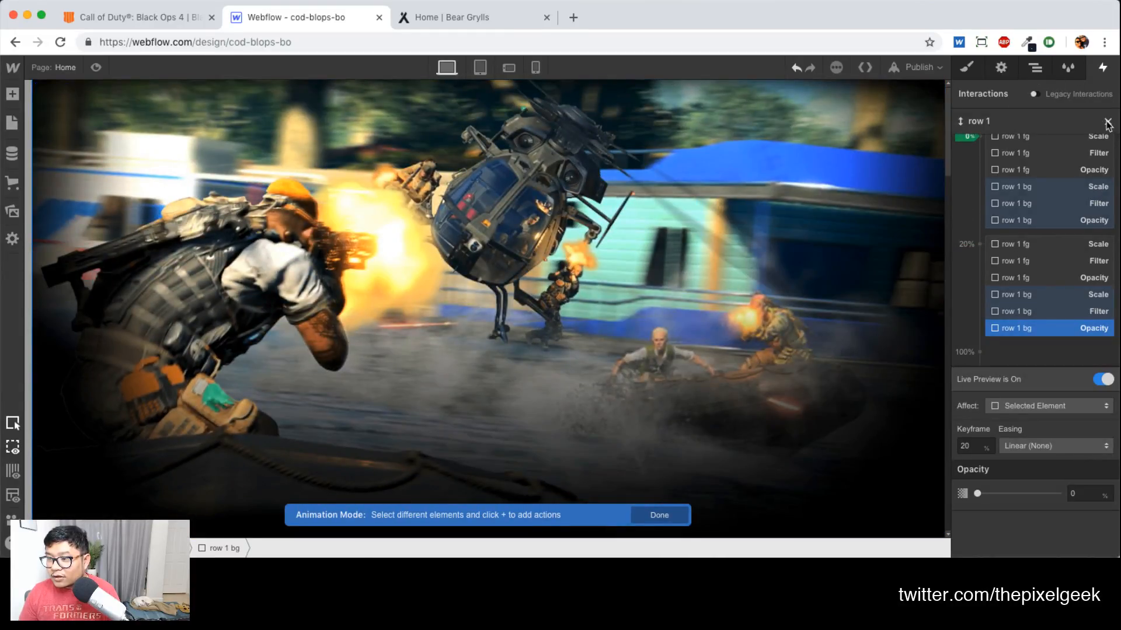
pyautogui.click(1107, 122)
# Set the Body element's background color to #222
pyautogui.click(1031, 68)
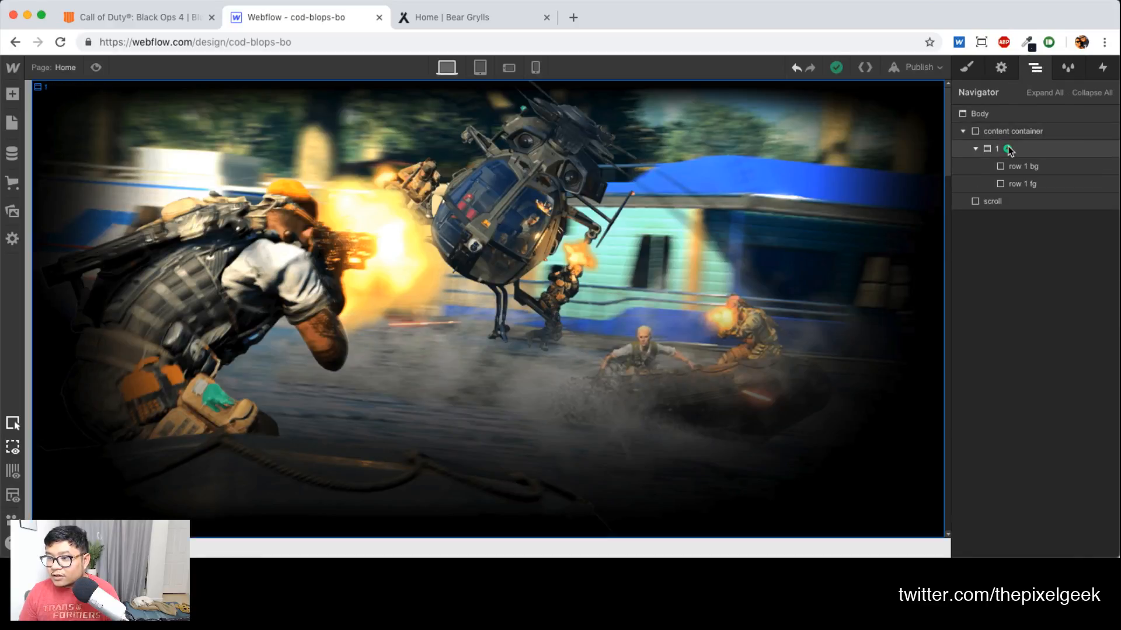
pyautogui.click(998, 114)
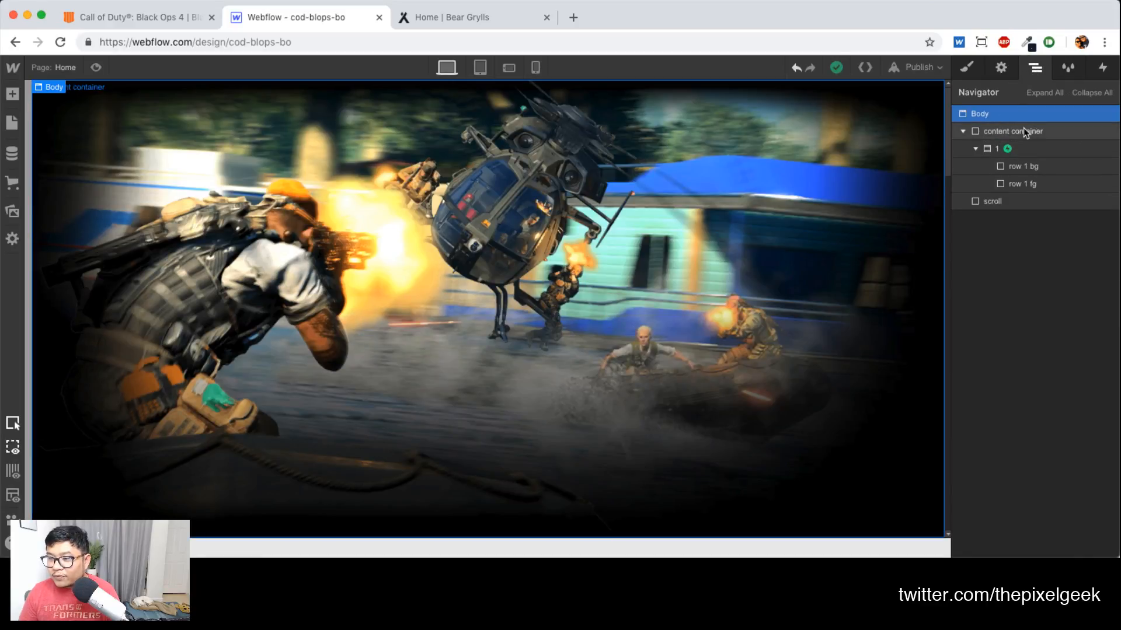
pyautogui.click(968, 69)
pyautogui.scroll(-5, 1039, 481)
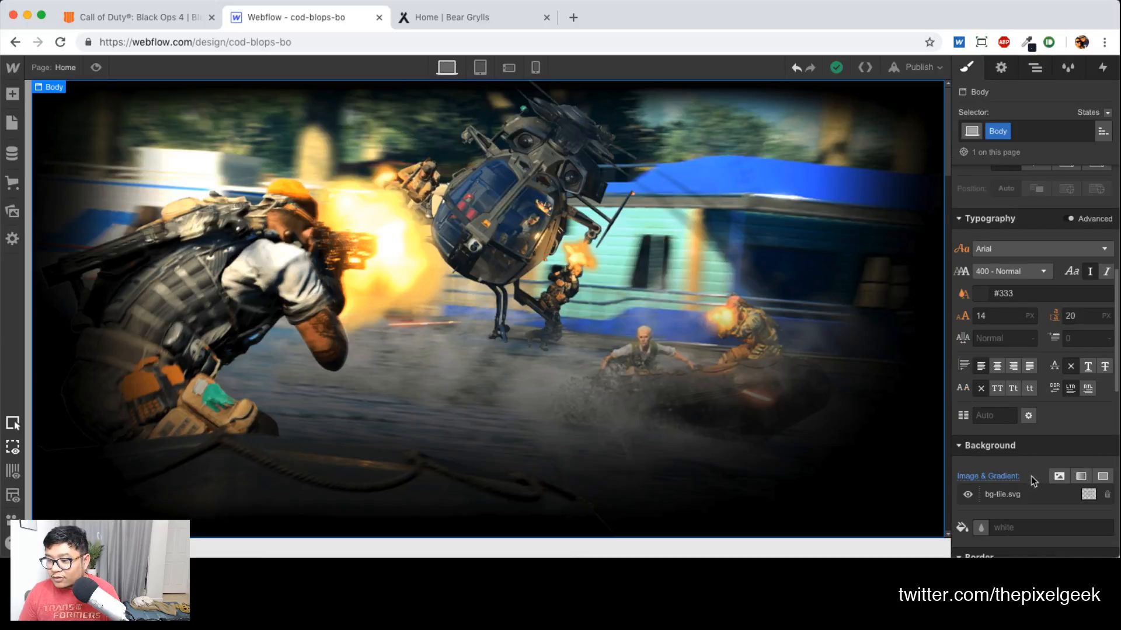
pyautogui.click(980, 527)
pyautogui.click(974, 470)
pyautogui.doubleClick(1009, 527)
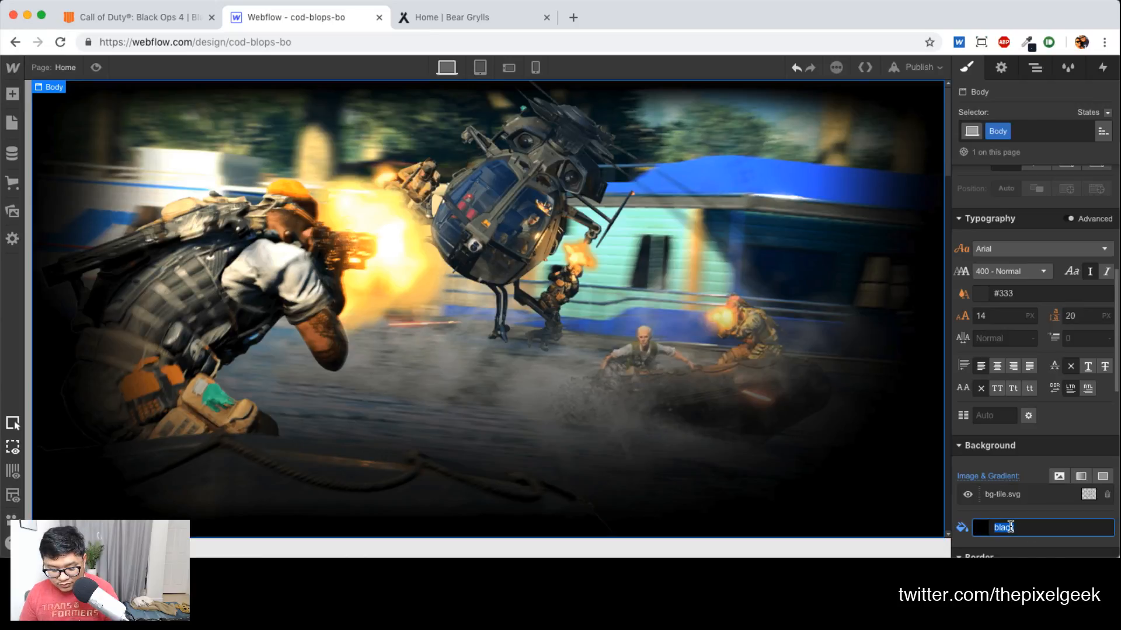
pyautogui.write('#222')
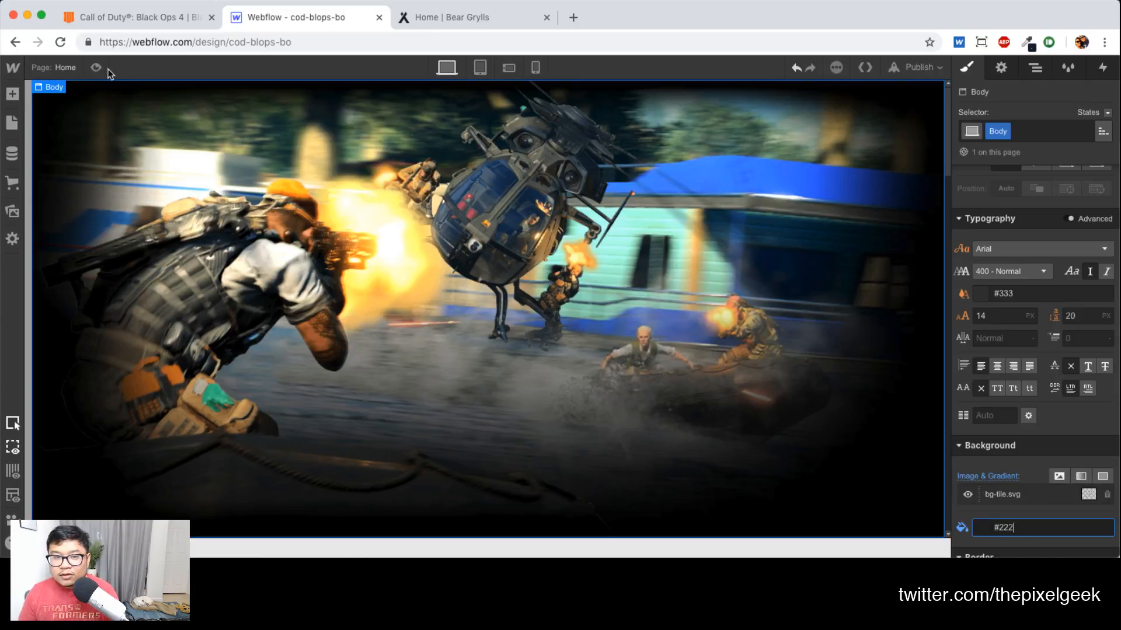
# Preview the page, scroll through the hero animation and return to the design view
pyautogui.click(96, 68)
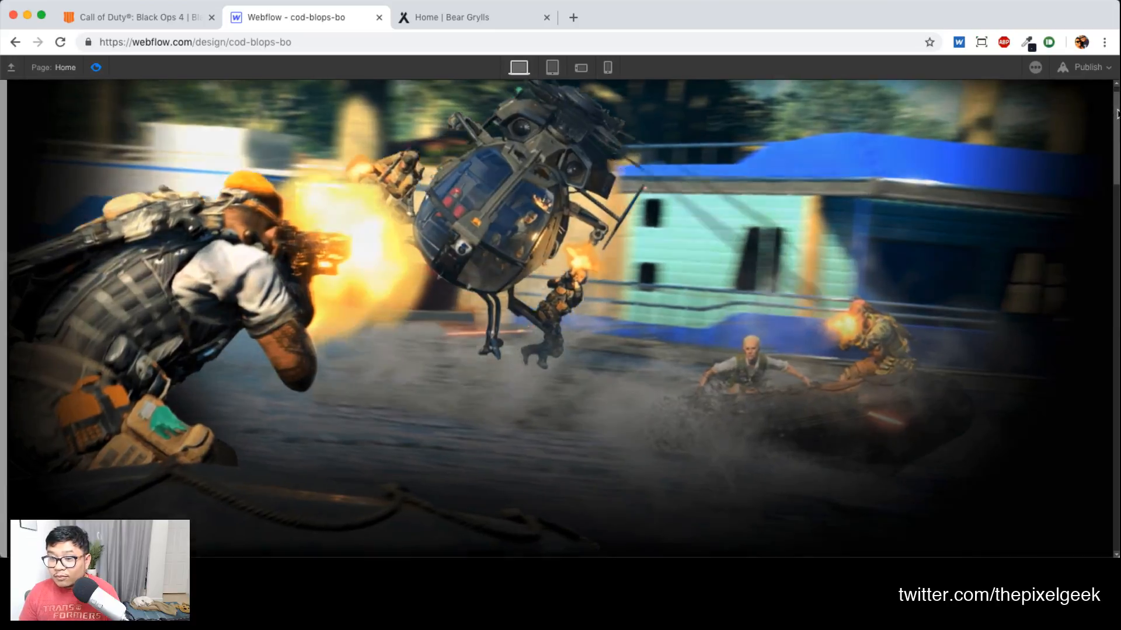
pyautogui.moveTo(1117, 114); pyautogui.dragTo(1116, 82)
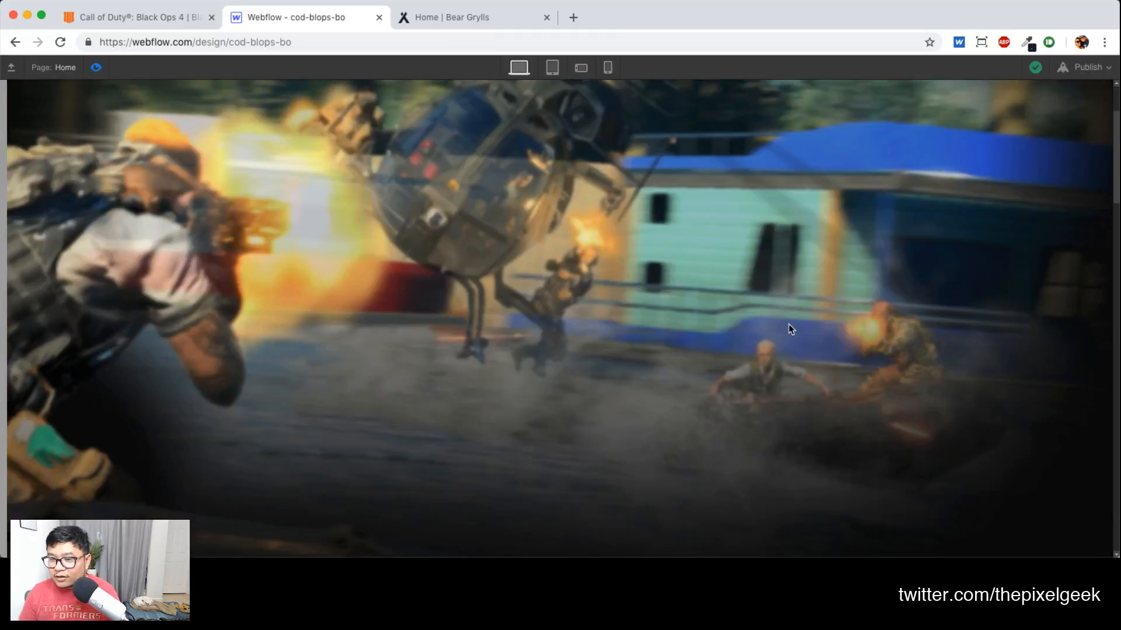
pyautogui.scroll(-5, 789, 324)
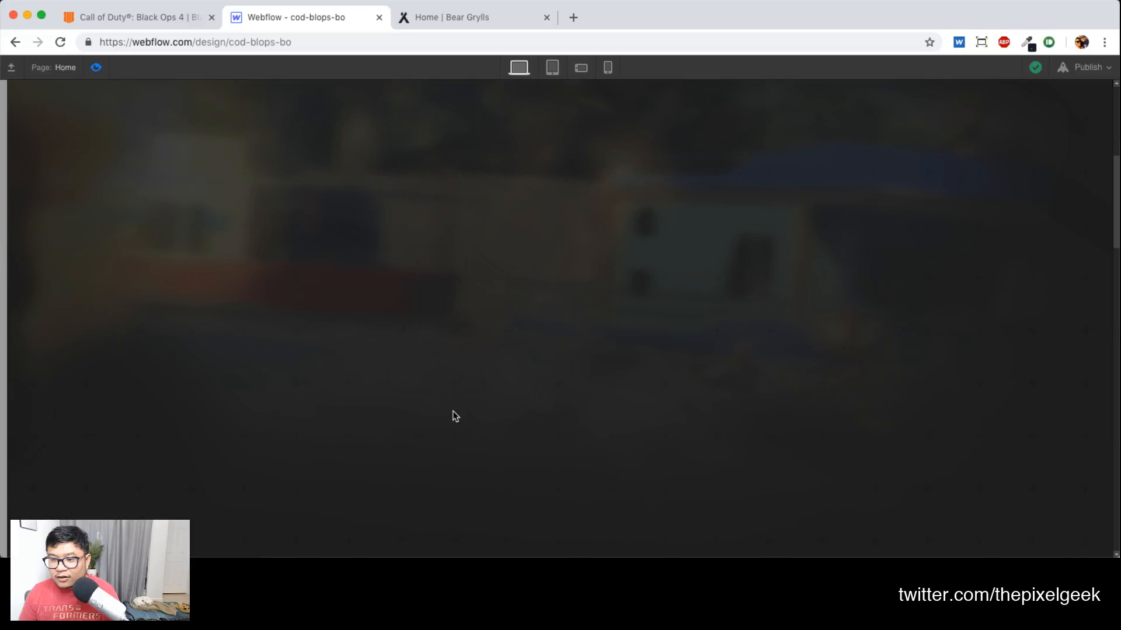
pyautogui.scroll(5, 455, 416)
pyautogui.click(99, 68)
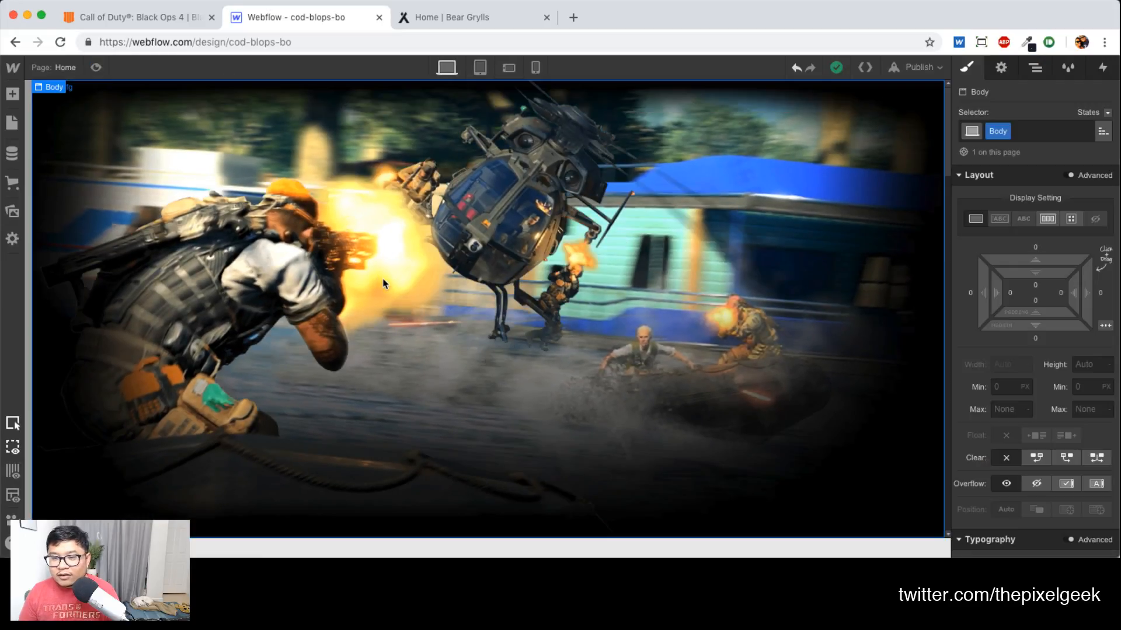
# Set section 1's display to horizontal flex with its children centered on both axes
pyautogui.click(569, 329)
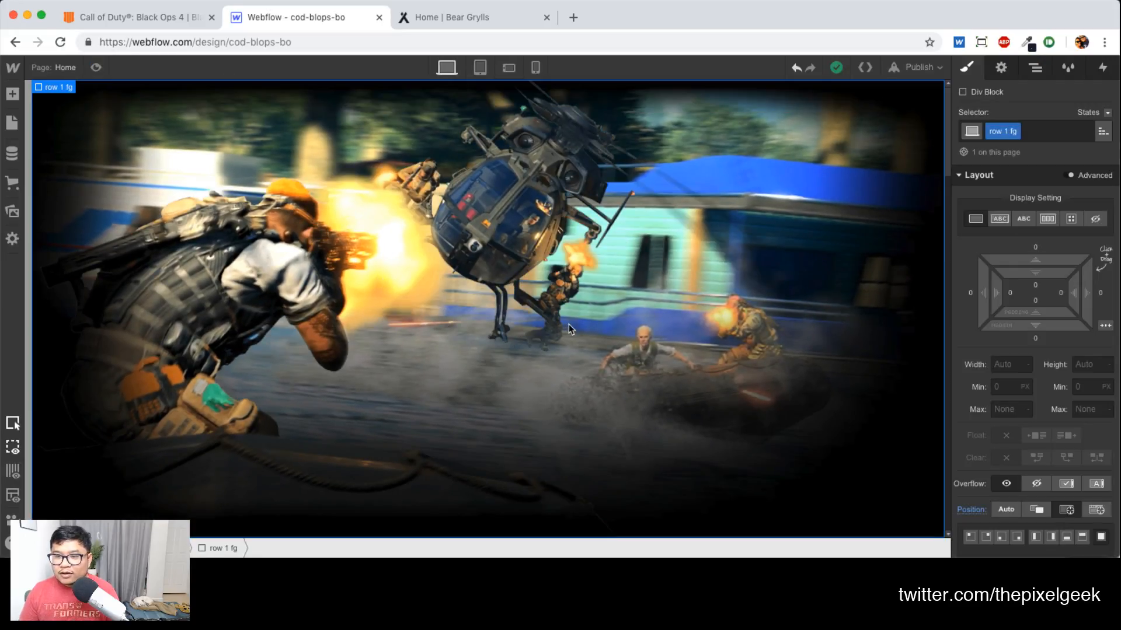
pyautogui.click(1037, 70)
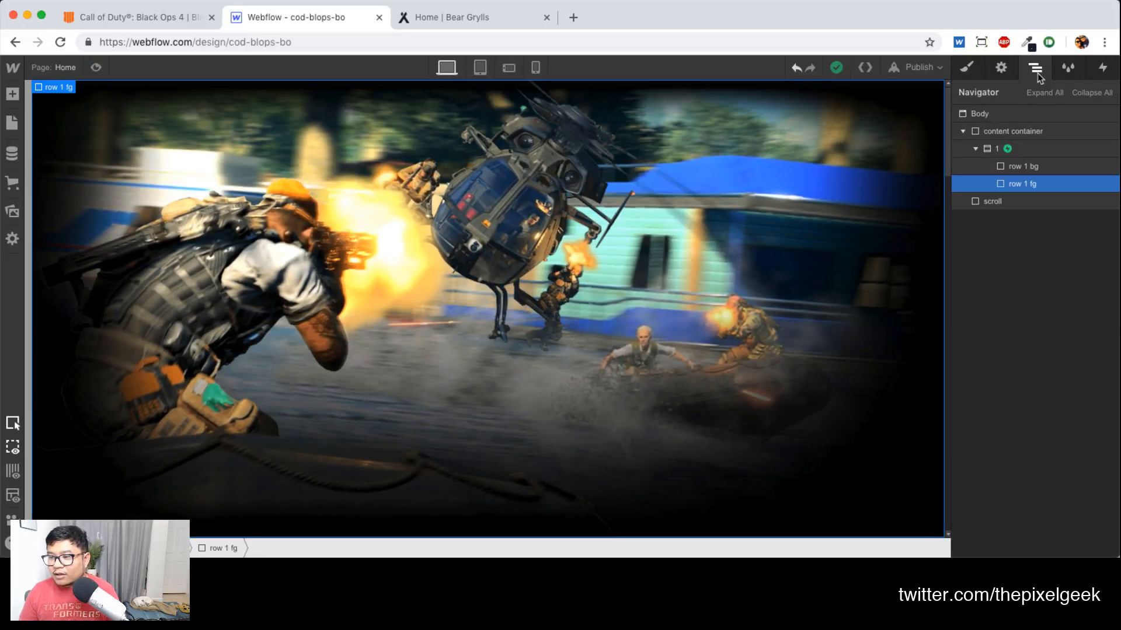
pyautogui.click(1041, 149)
pyautogui.click(957, 64)
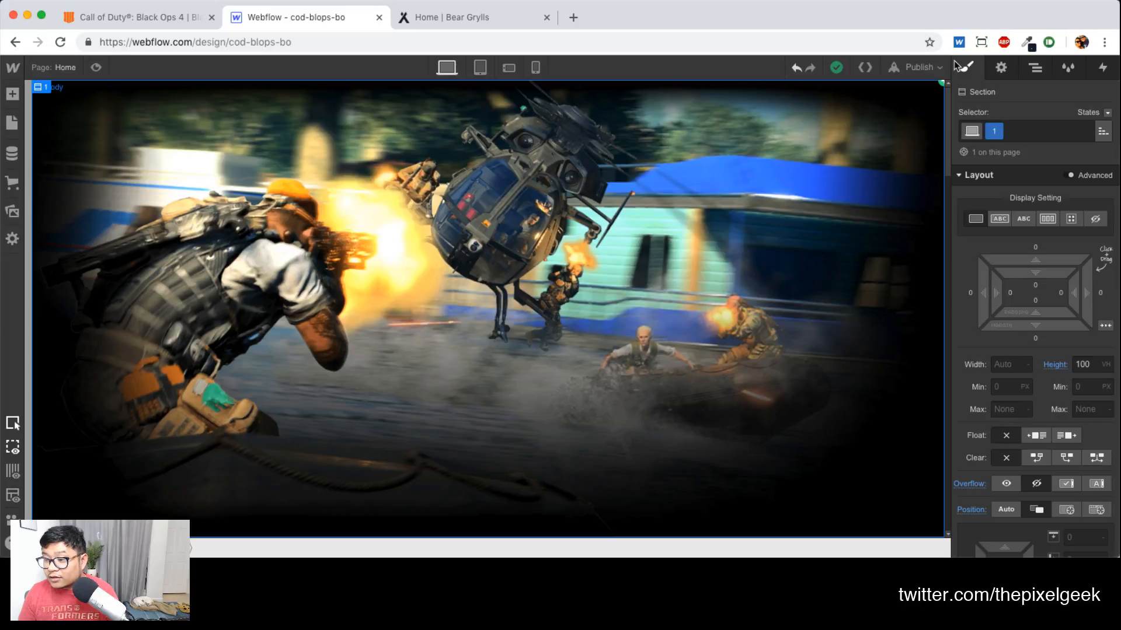
pyautogui.click(1047, 218)
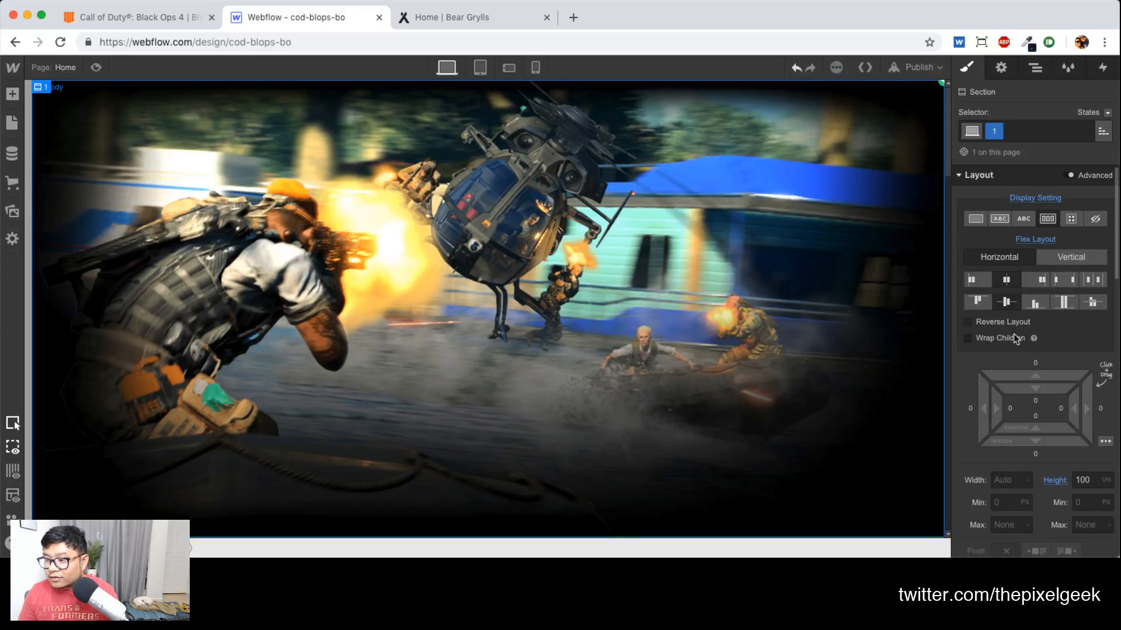
# Place the Blackout logo image from the assets on the hero and move it directly inside section 1, above row 1 bg
pyautogui.click(12, 211)
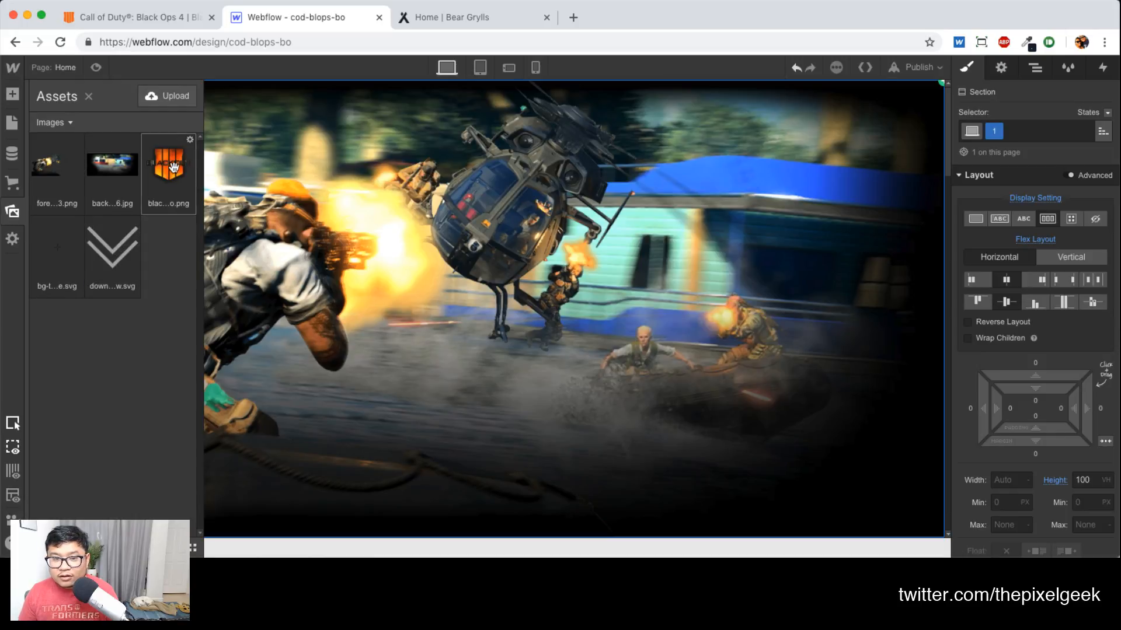
pyautogui.moveTo(174, 168); pyautogui.dragTo(499, 308)
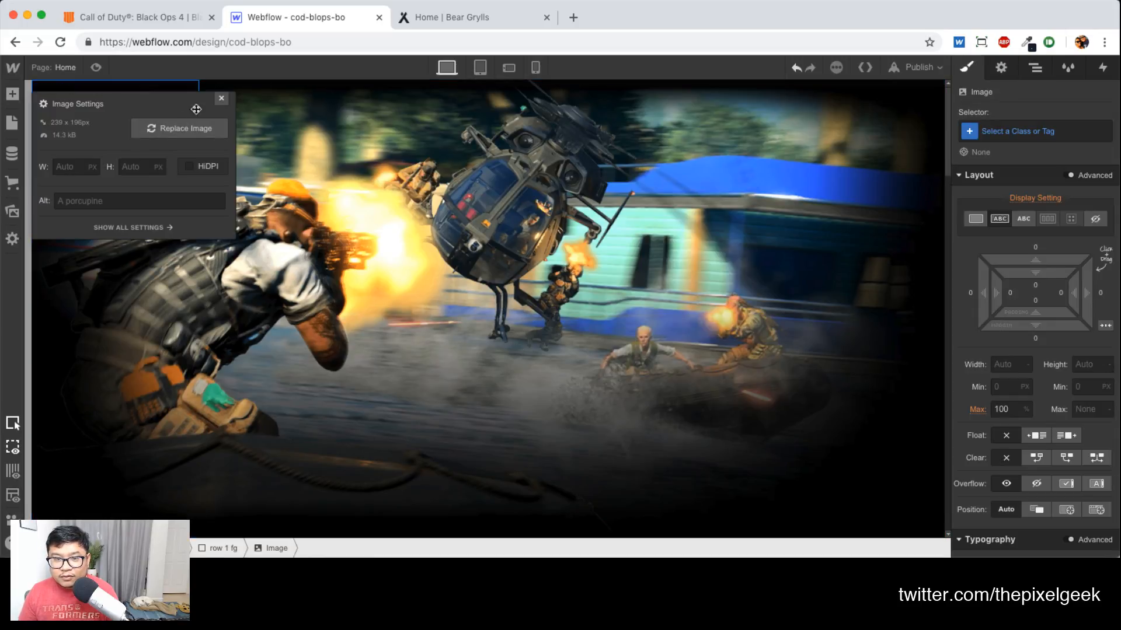
pyautogui.click(221, 98)
pyautogui.click(510, 331)
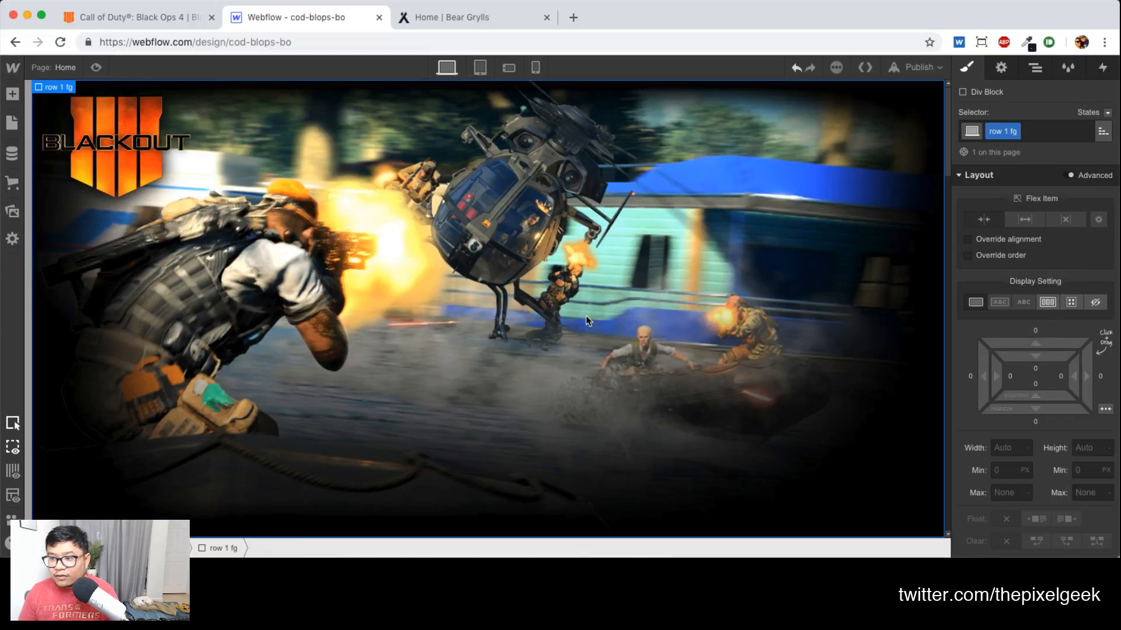
pyautogui.click(1035, 68)
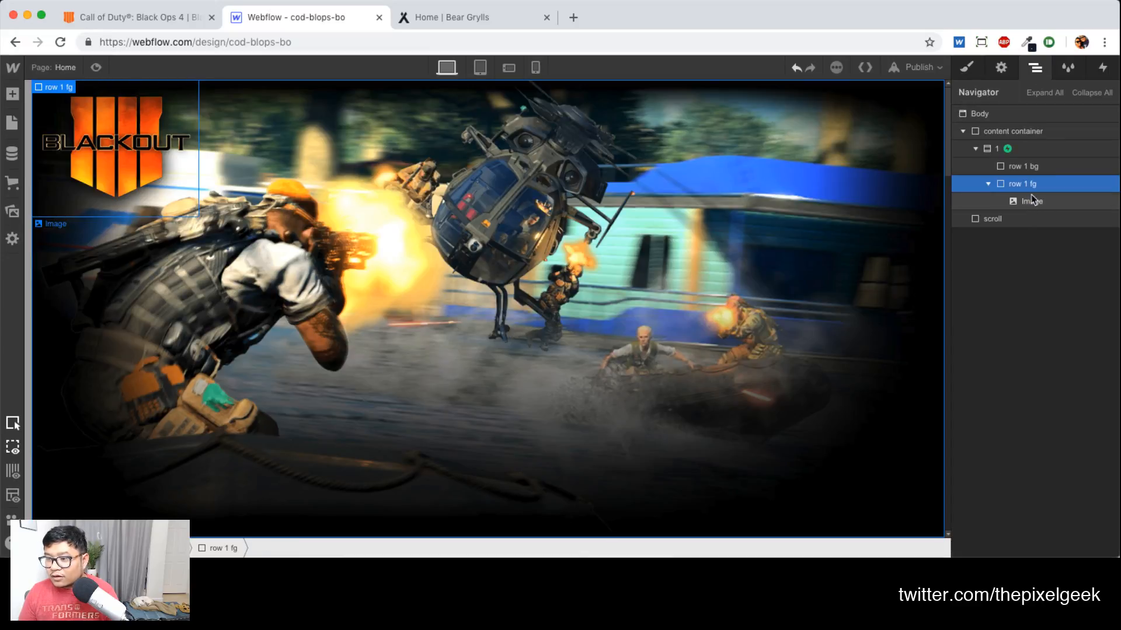
pyautogui.moveTo(1030, 201); pyautogui.dragTo(1041, 162)
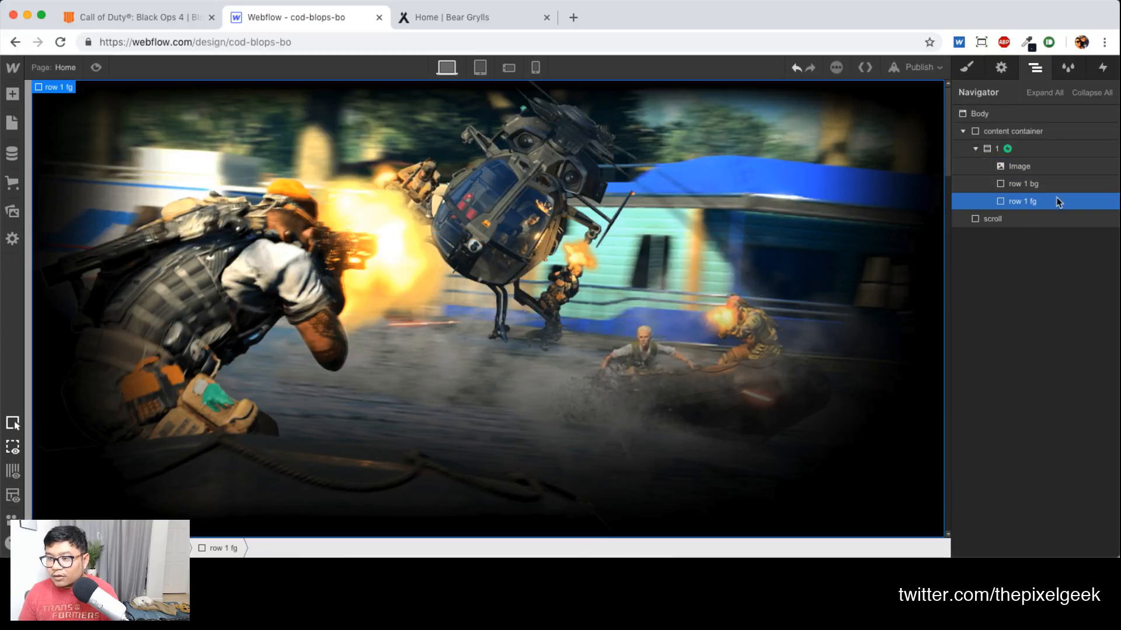
# Give the logo image in section 1 the new class "cod blops"
pyautogui.click(1039, 165)
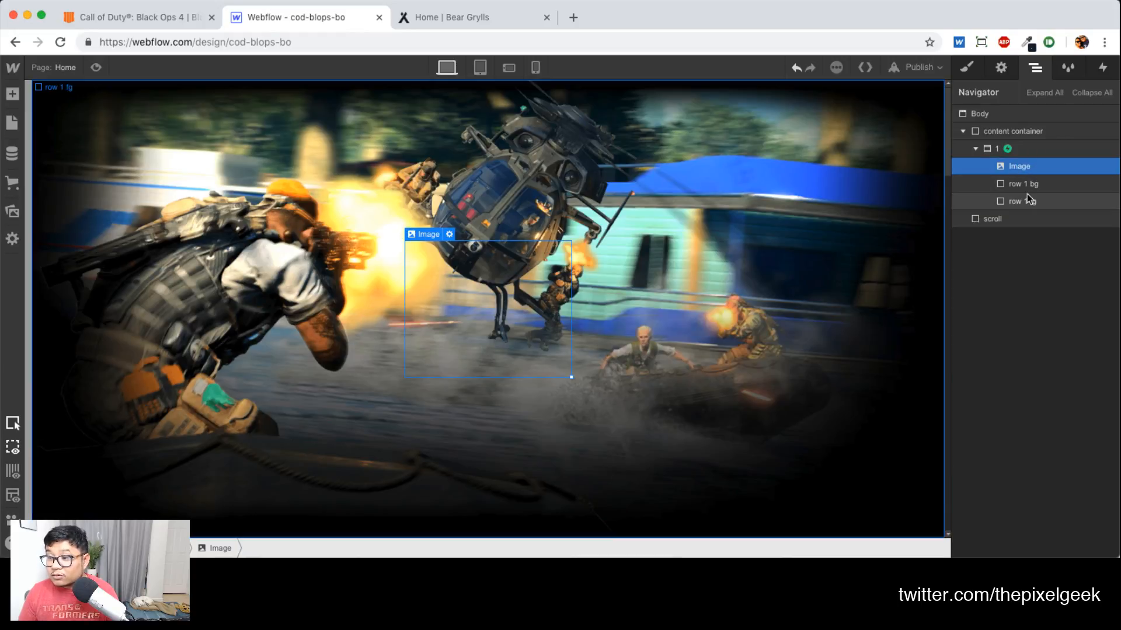
pyautogui.click(968, 68)
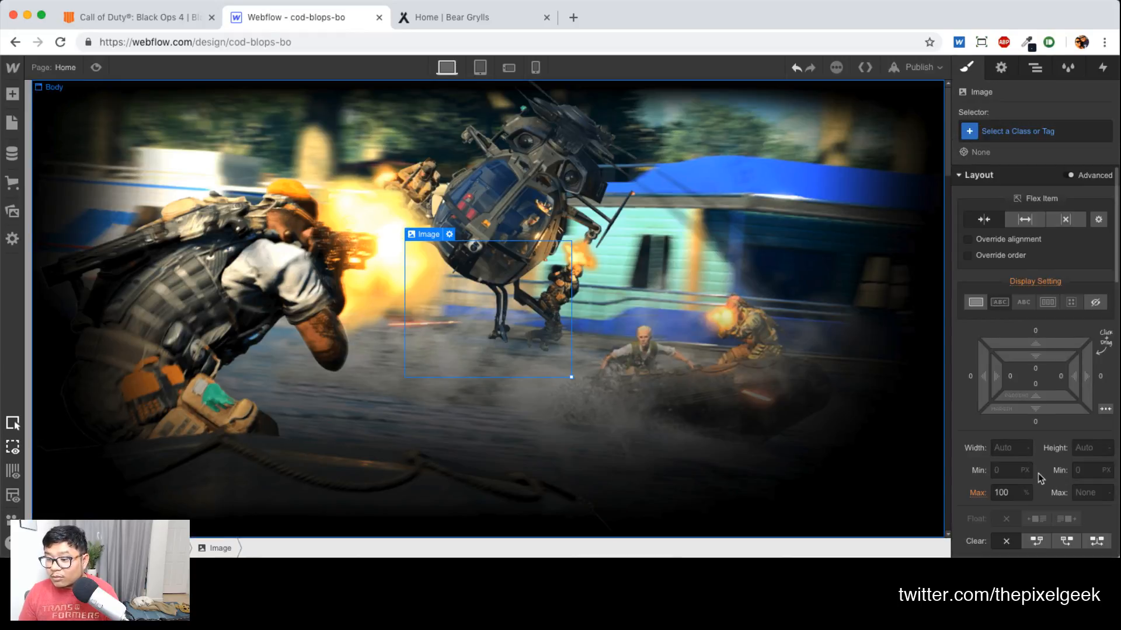
pyautogui.click(1007, 131)
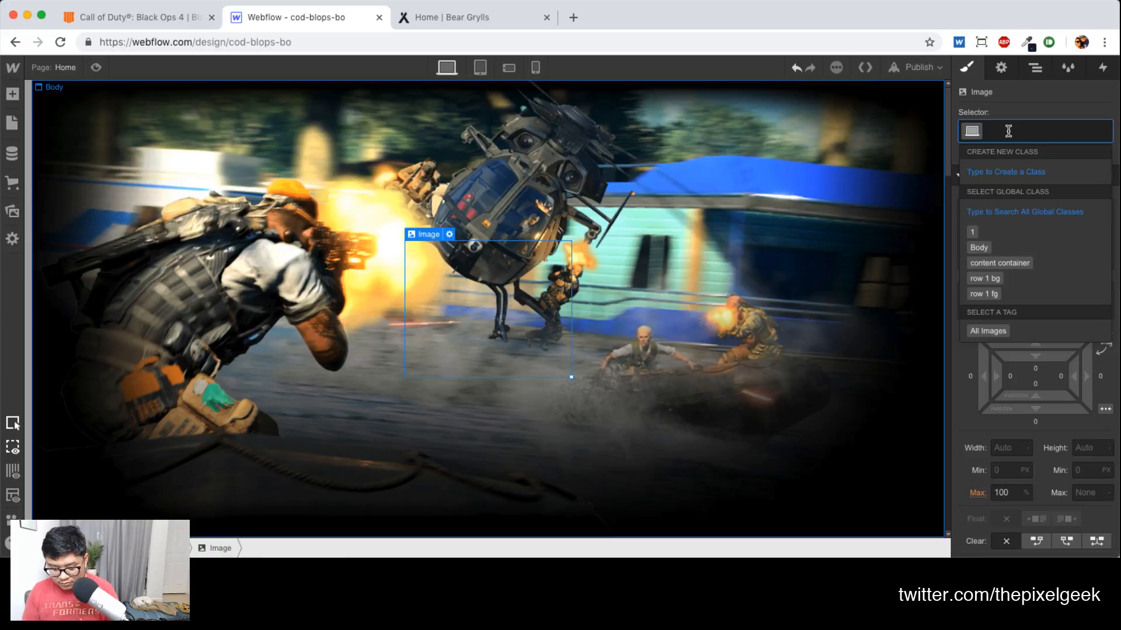
pyautogui.write('cod blops')
pyautogui.press('Return')
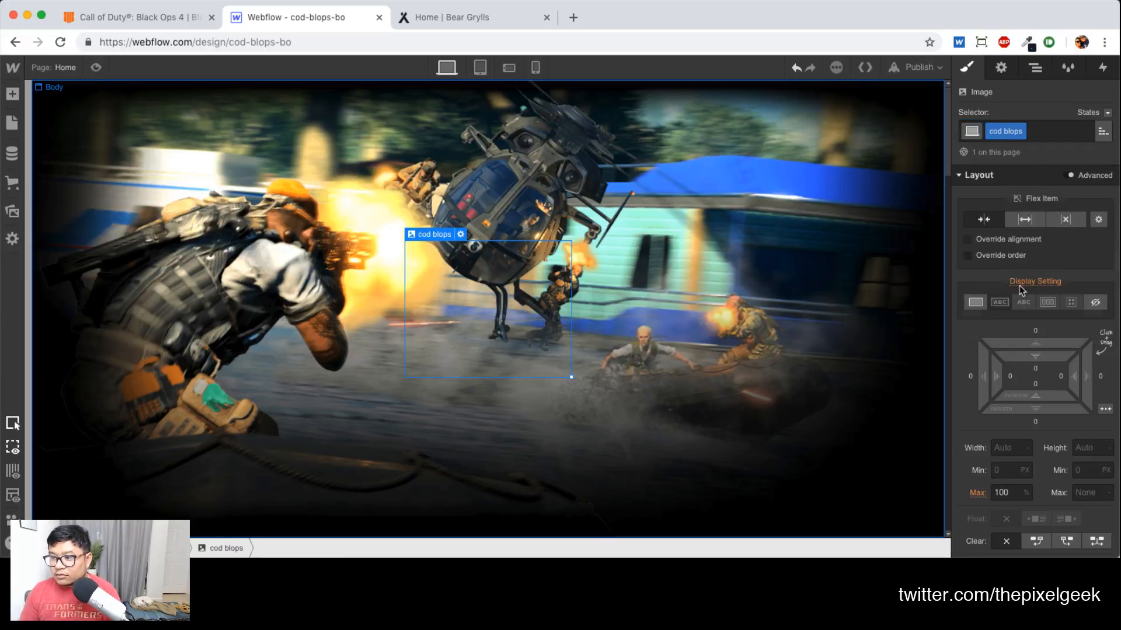
# Set the cod blops logo to relative position with a z-index of 20 and preview the page
pyautogui.scroll(-5, 1021, 315)
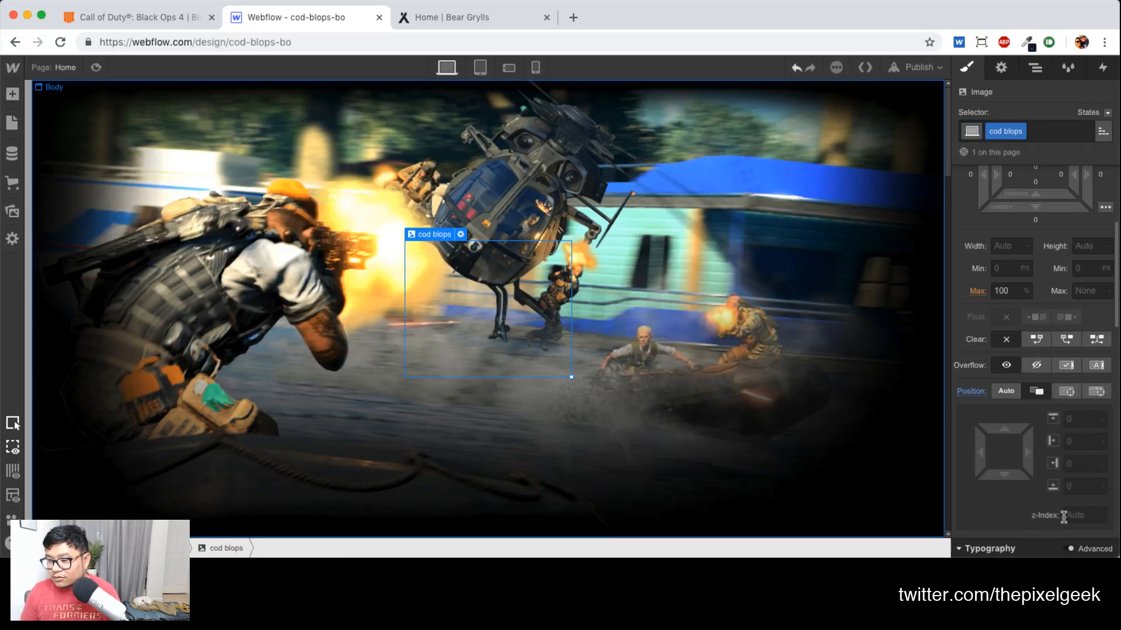
pyautogui.click(1079, 516)
pyautogui.write('20')
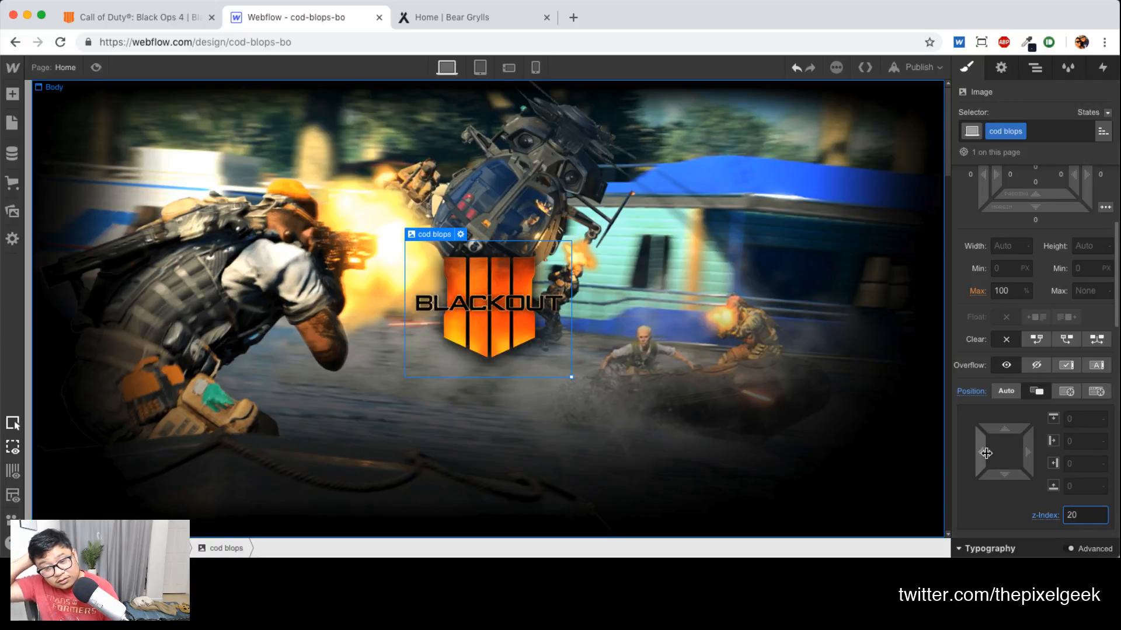
pyautogui.click(694, 225)
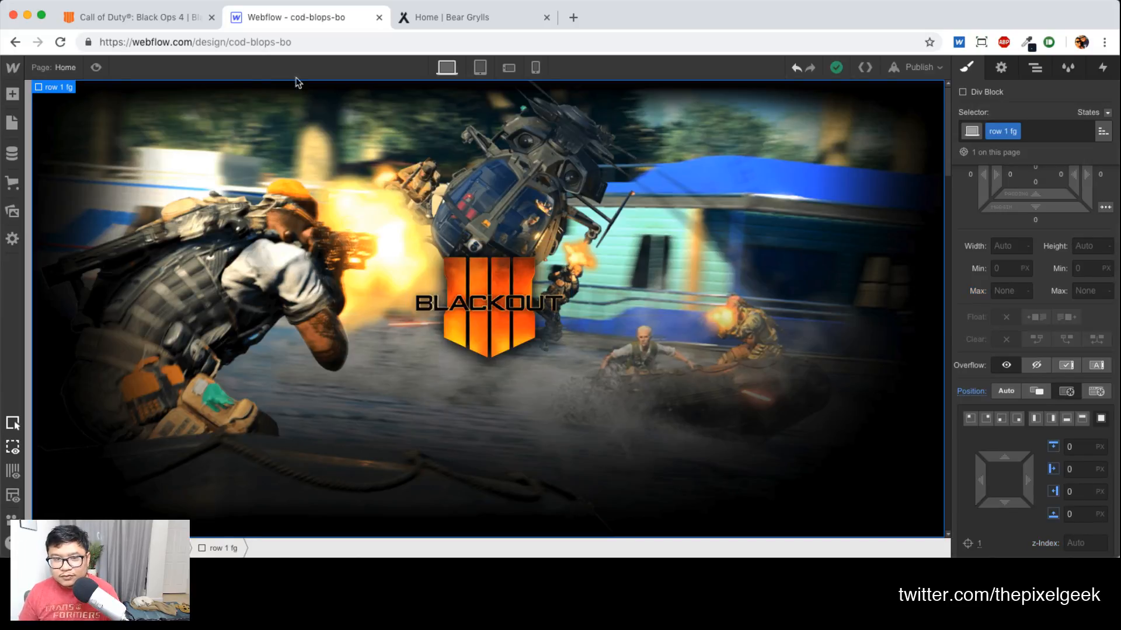
pyautogui.click(96, 67)
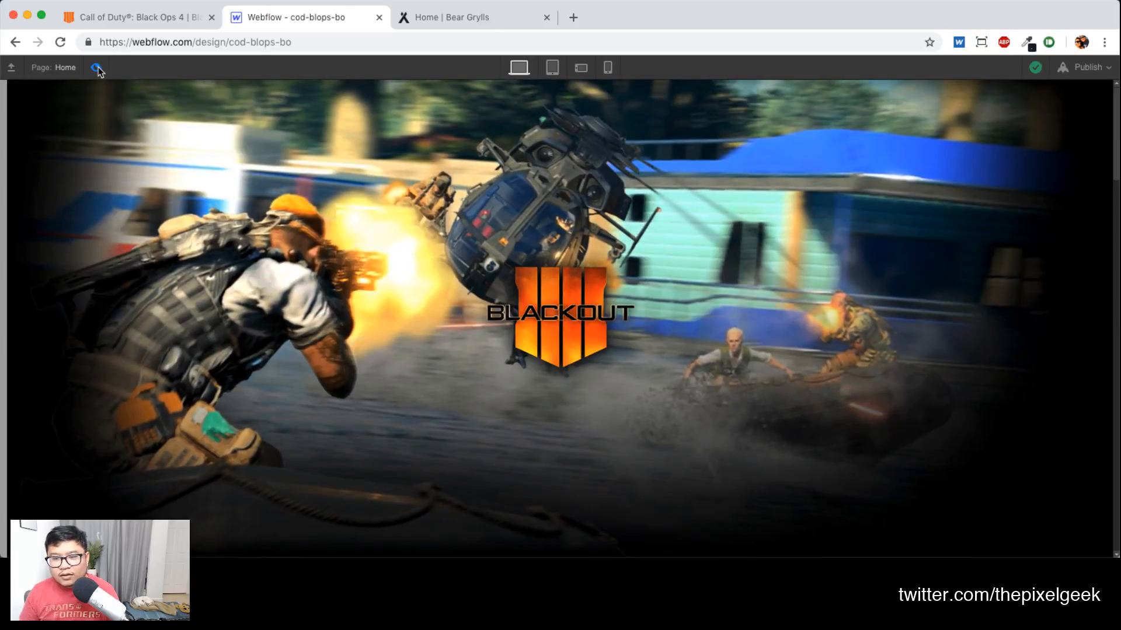
pyautogui.click(96, 67)
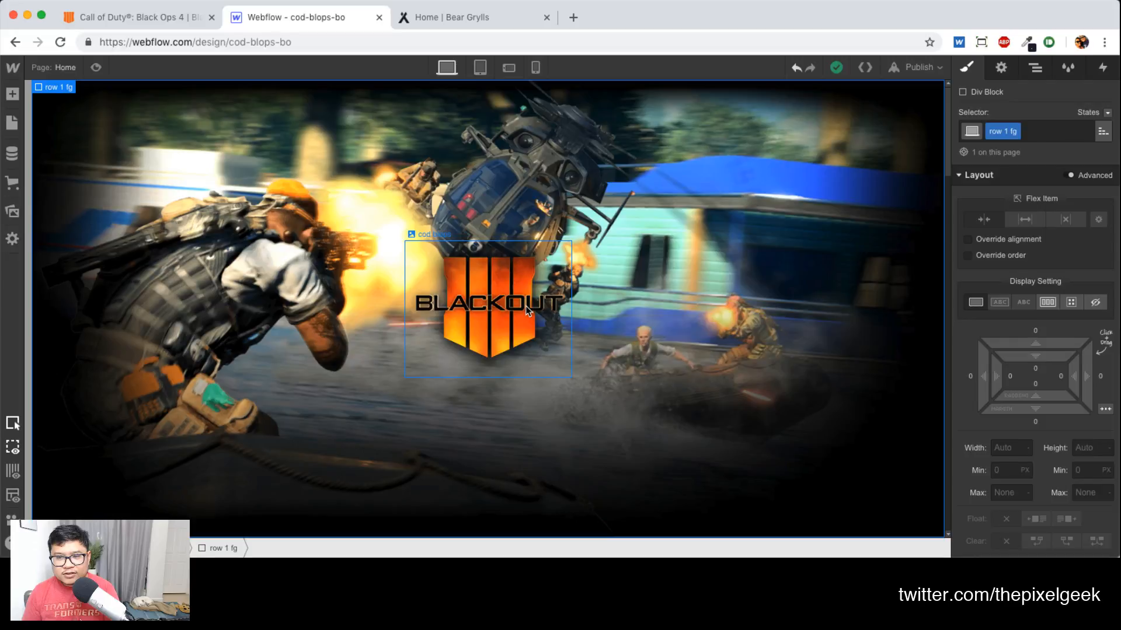
# Add a Move action for the cod blops logo at the 0% keyframe of the row 1 scroll animation, with Y set to 0
pyautogui.press('h')
pyautogui.click(1023, 292)
pyautogui.click(1004, 233)
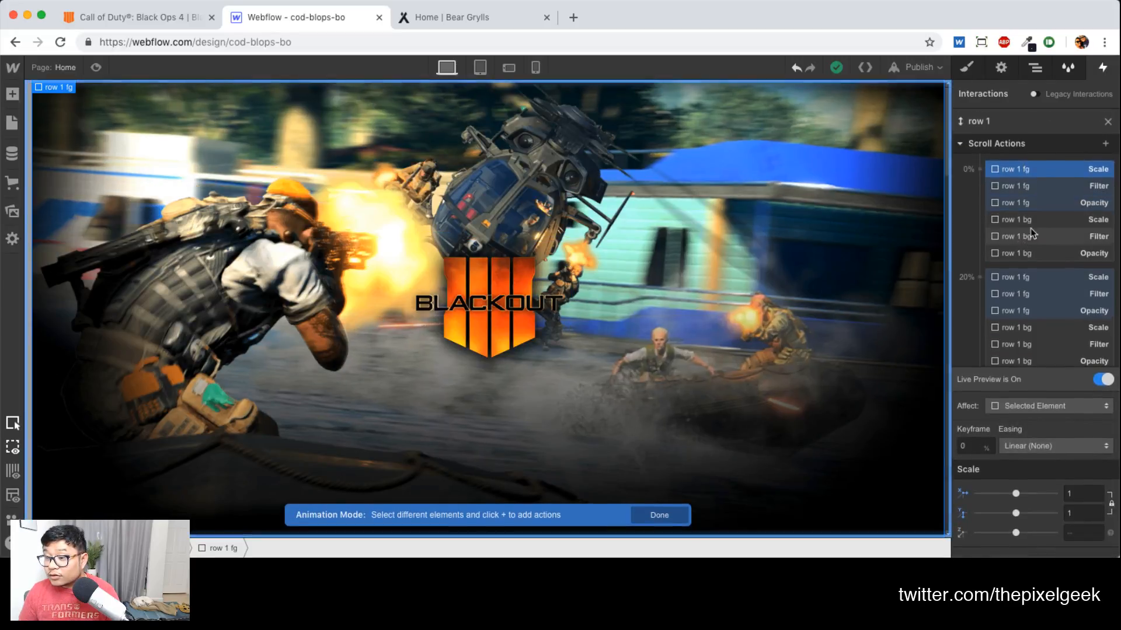
pyautogui.click(458, 316)
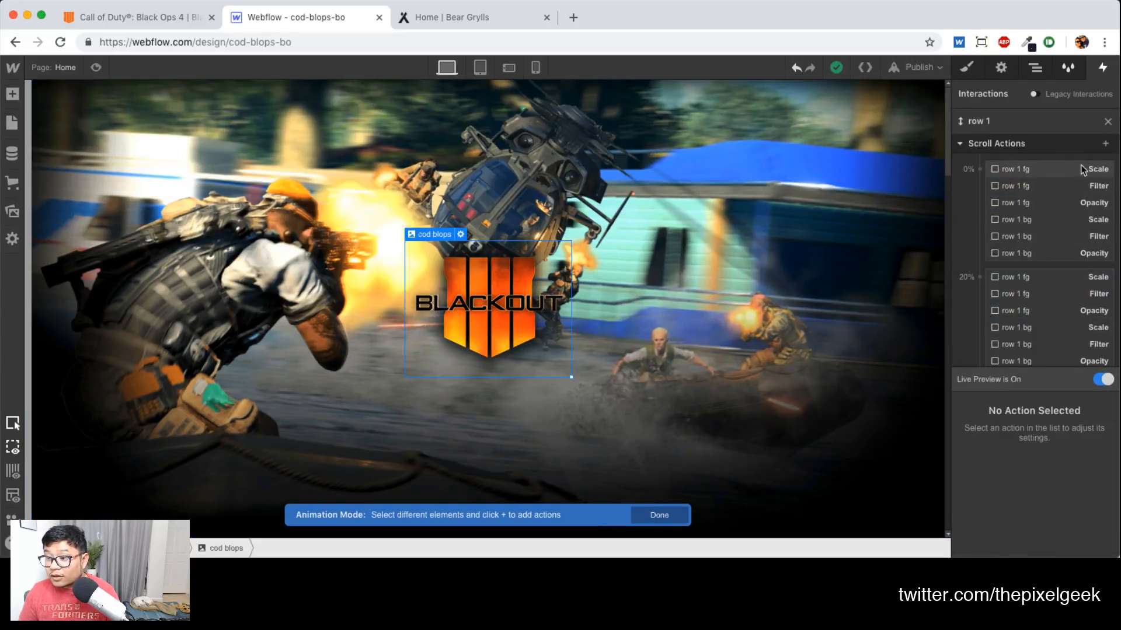
pyautogui.click(981, 169)
pyautogui.click(988, 210)
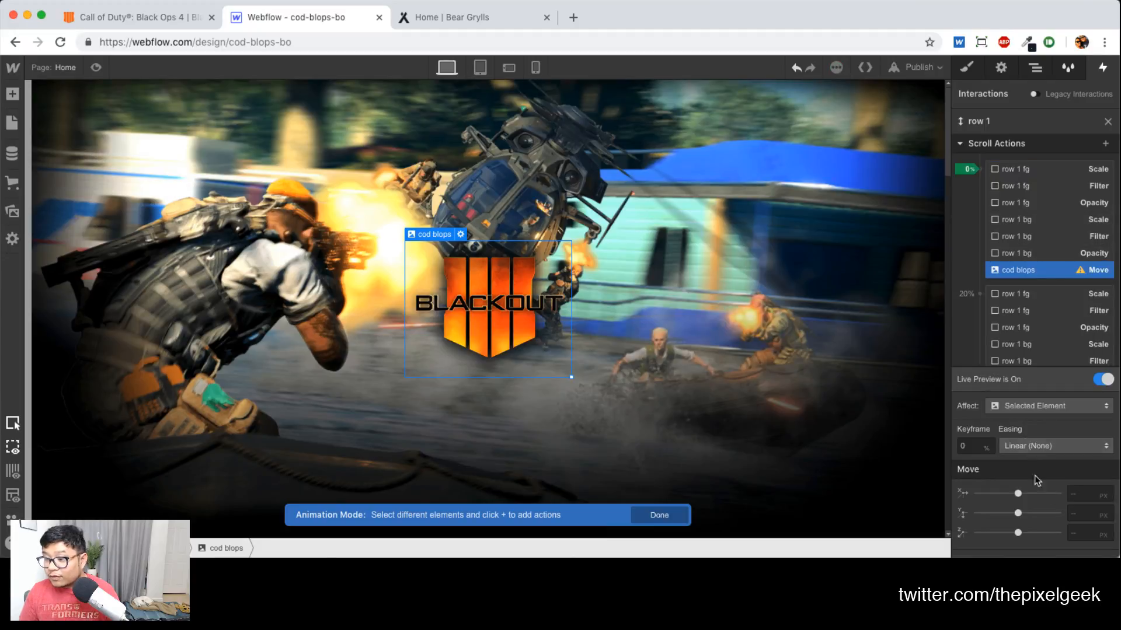
pyautogui.click(1080, 493)
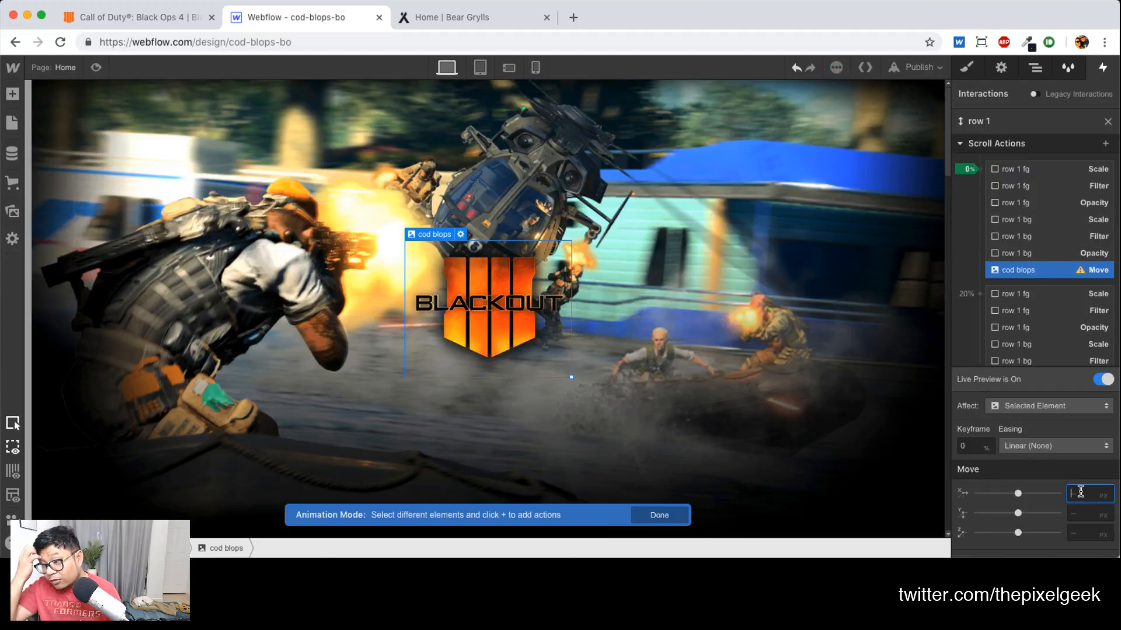
pyautogui.click(1090, 508)
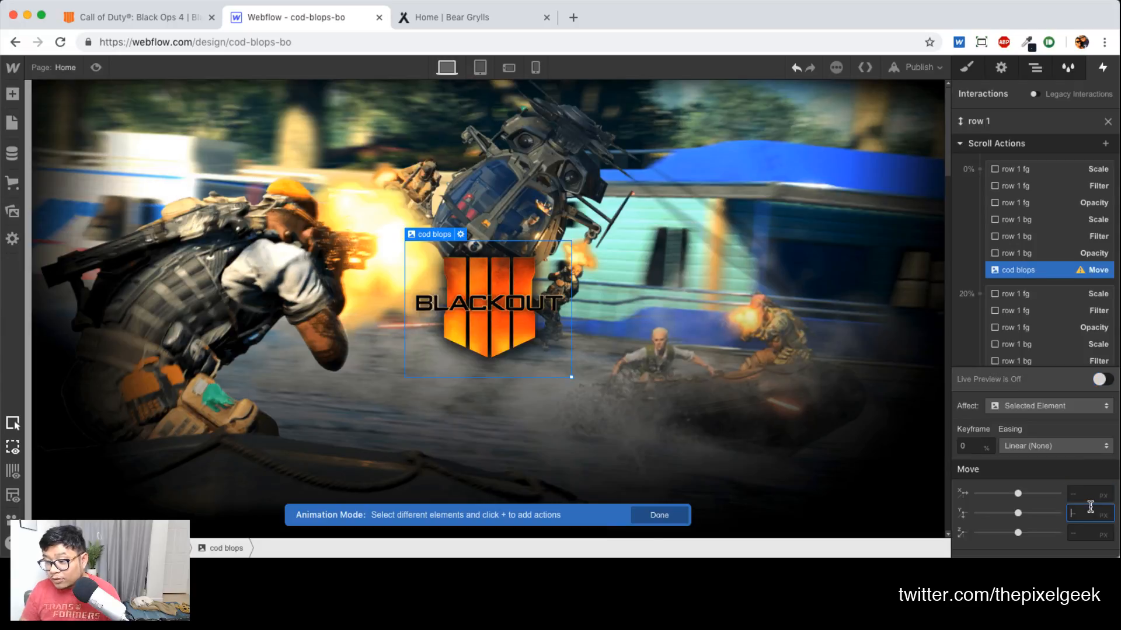
pyautogui.write('0')
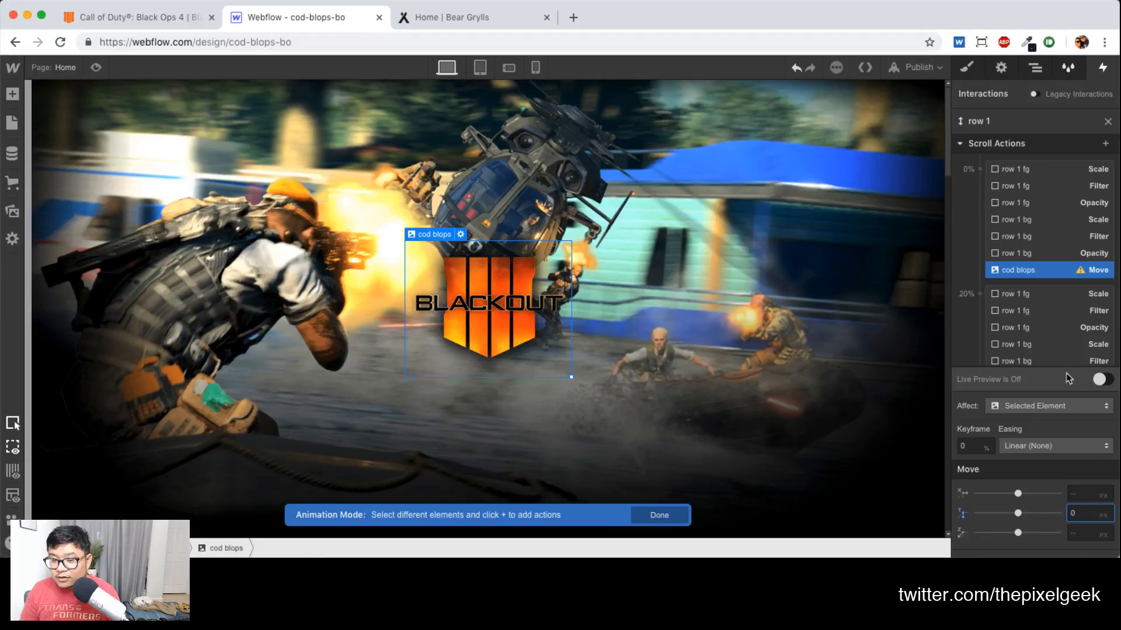
# Add a Move action for the cod blops logo at the 20% keyframe, with Y set to 100%
pyautogui.click(979, 294)
pyautogui.click(992, 339)
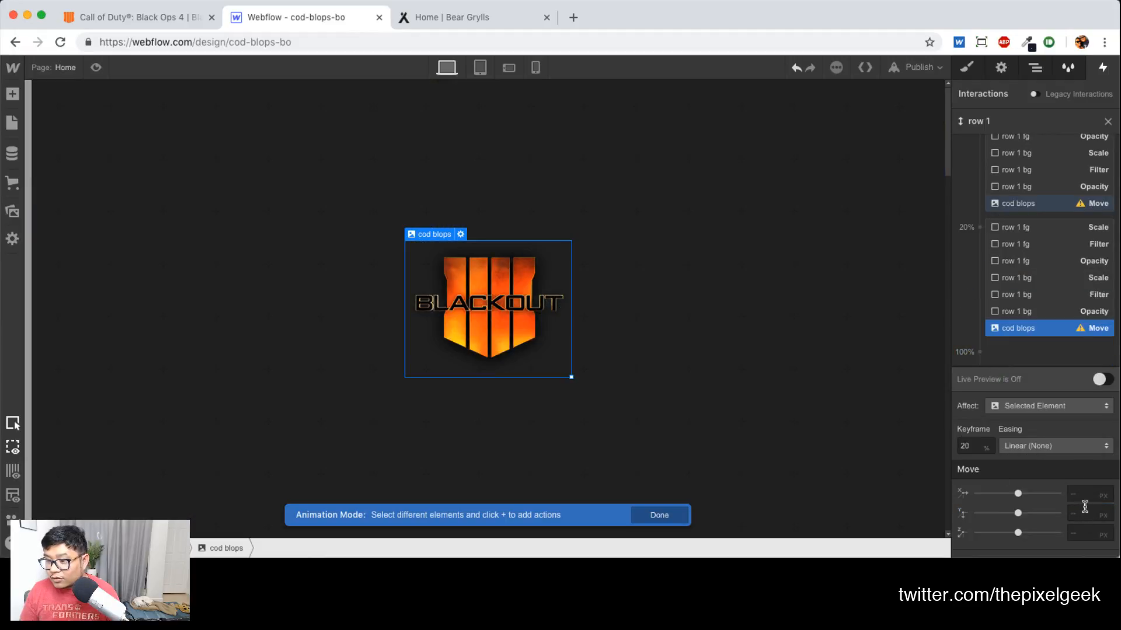
pyautogui.click(1045, 204)
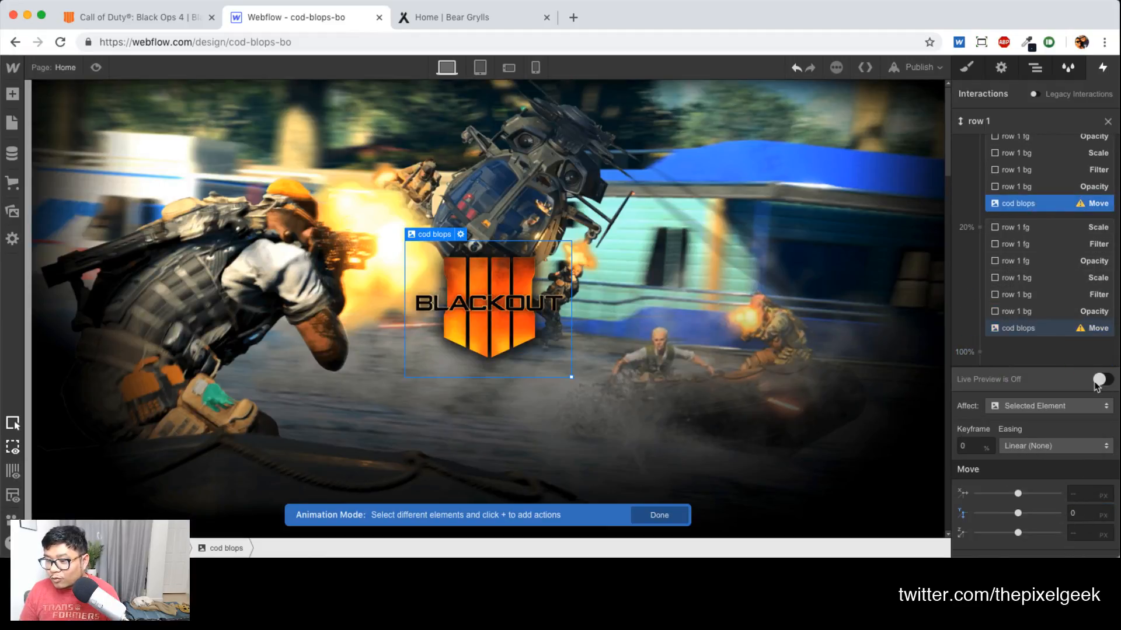
pyautogui.click(1049, 327)
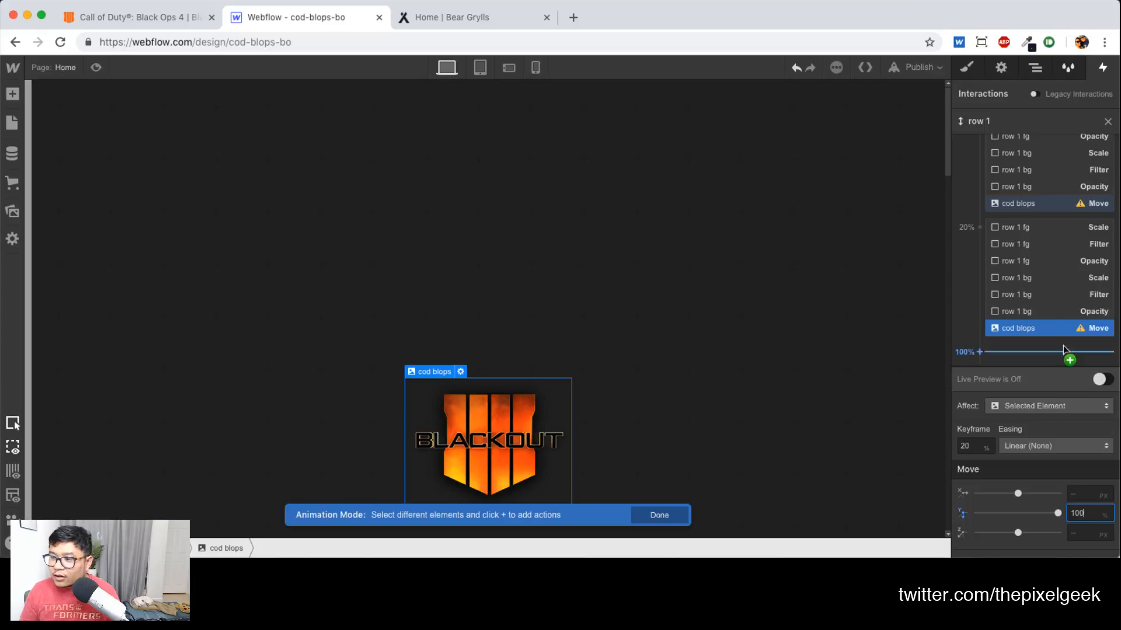
pyautogui.scroll(2, 1021, 264)
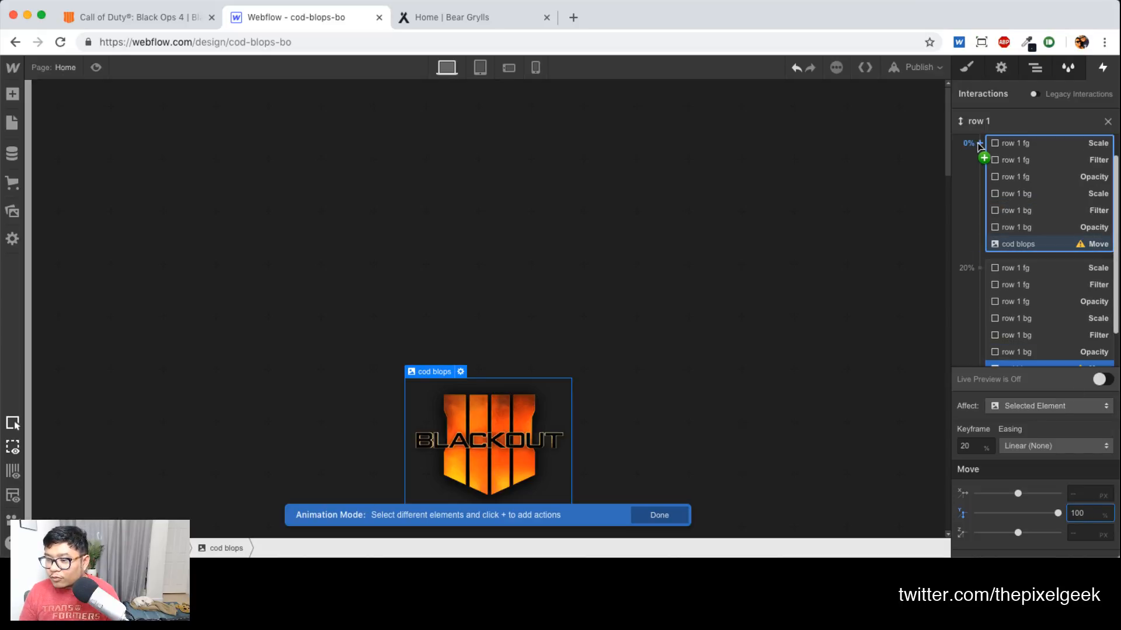
# Add a Filter action for the cod blops logo at the 0% keyframe, with a blur radius of 0 px
pyautogui.click(979, 143)
pyautogui.click(1036, 286)
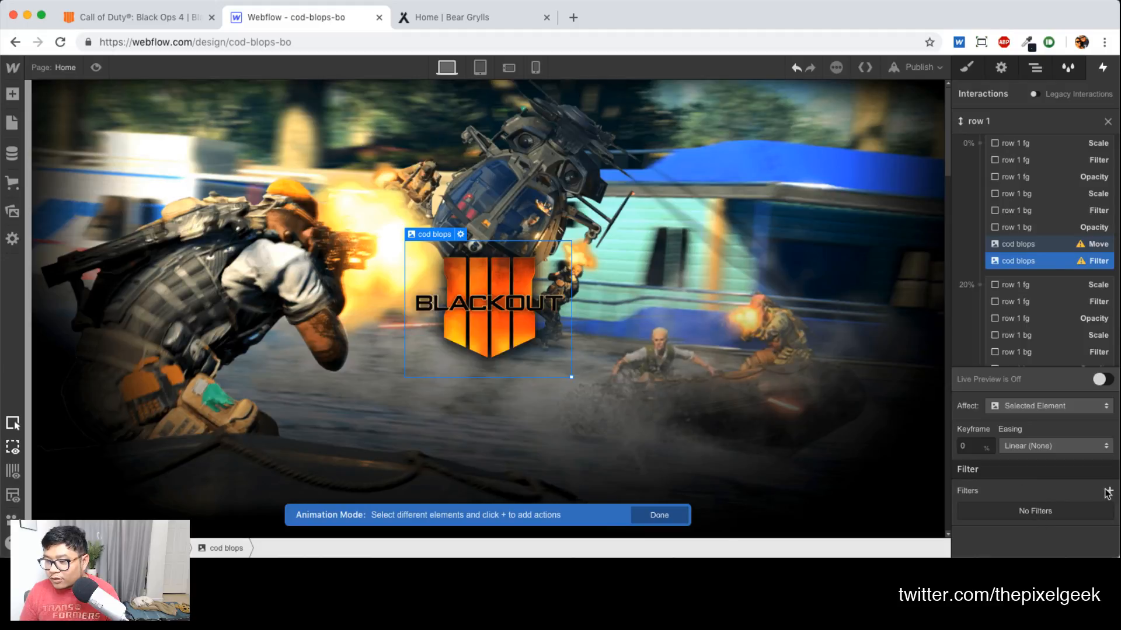
pyautogui.click(1107, 493)
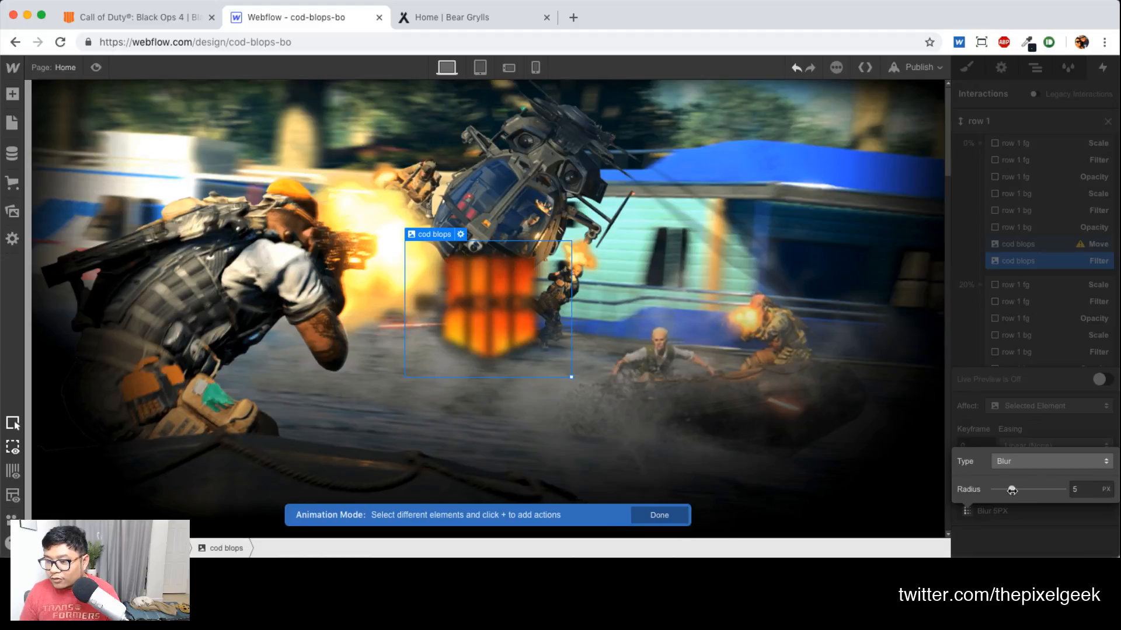
pyautogui.click(1082, 488)
pyautogui.write('0')
pyautogui.press('Return')
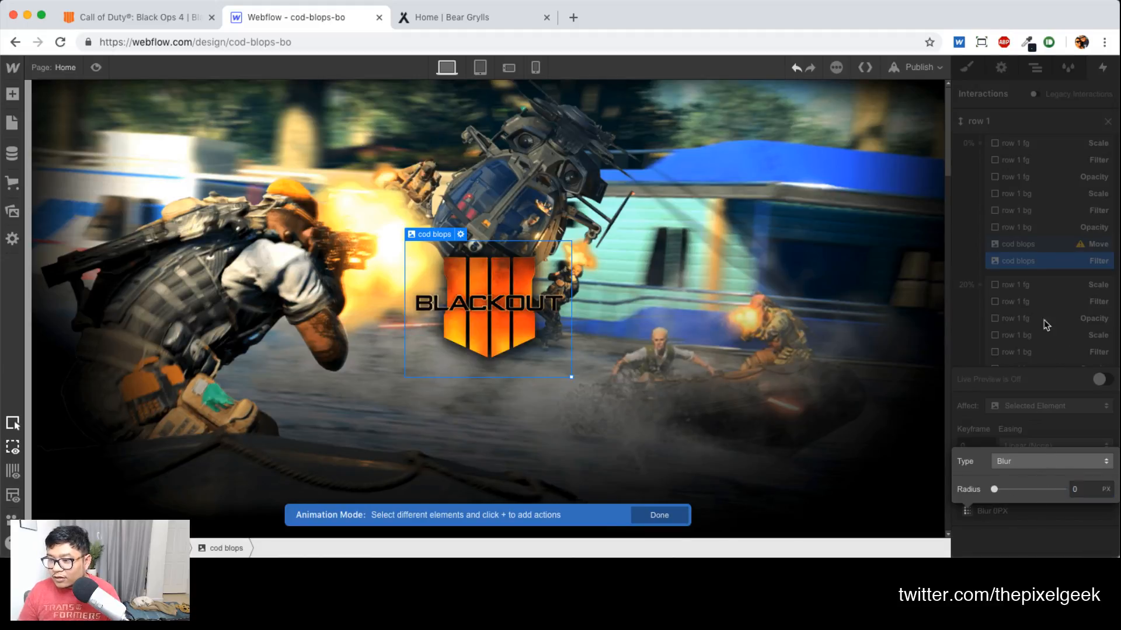
# Add a Filter action for the cod blops logo at the 20% keyframe, with a blur radius of 5 px
pyautogui.click(980, 285)
pyautogui.click(979, 285)
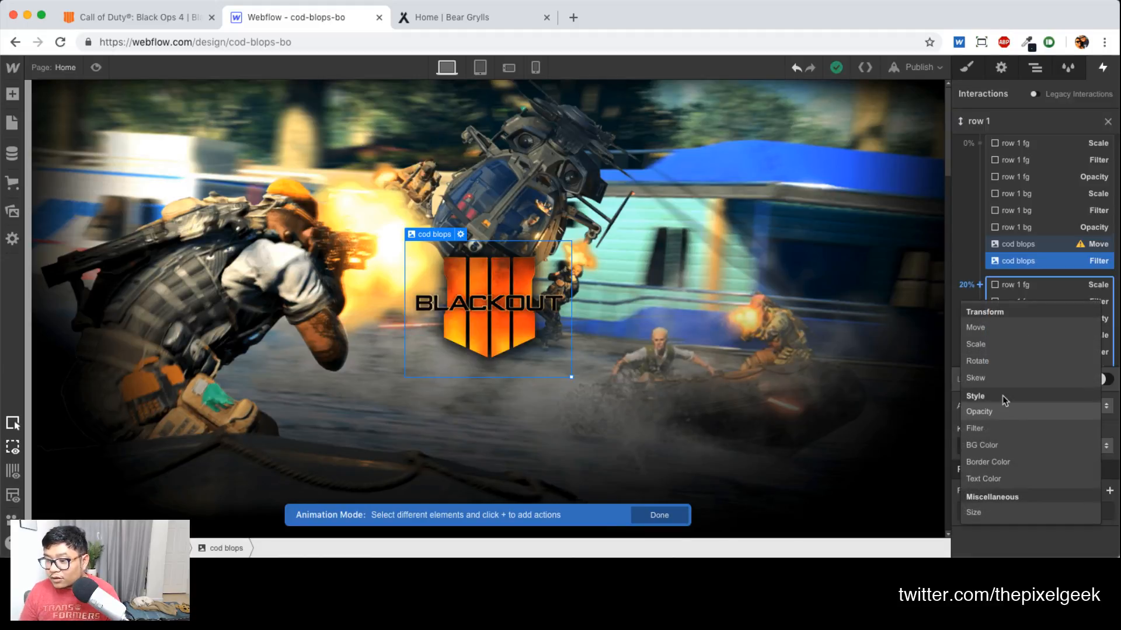
pyautogui.click(995, 424)
pyautogui.click(1108, 494)
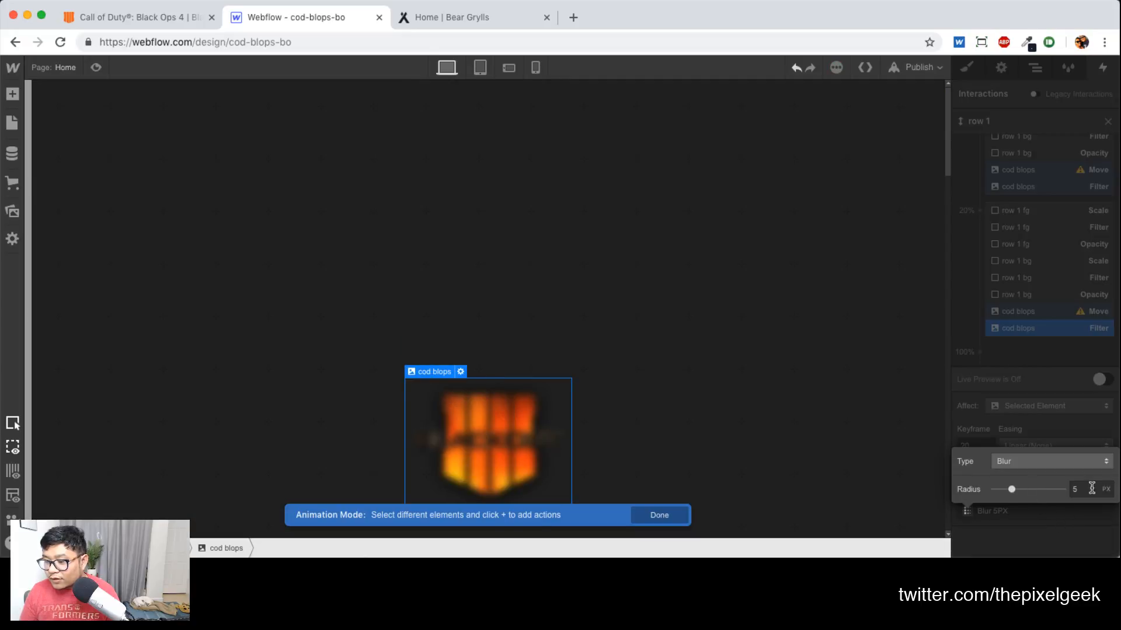
pyautogui.click(1064, 430)
# Add Opacity actions for the cod blops logo at both the 0% and 20% keyframes
pyautogui.scroll(4, 986, 242)
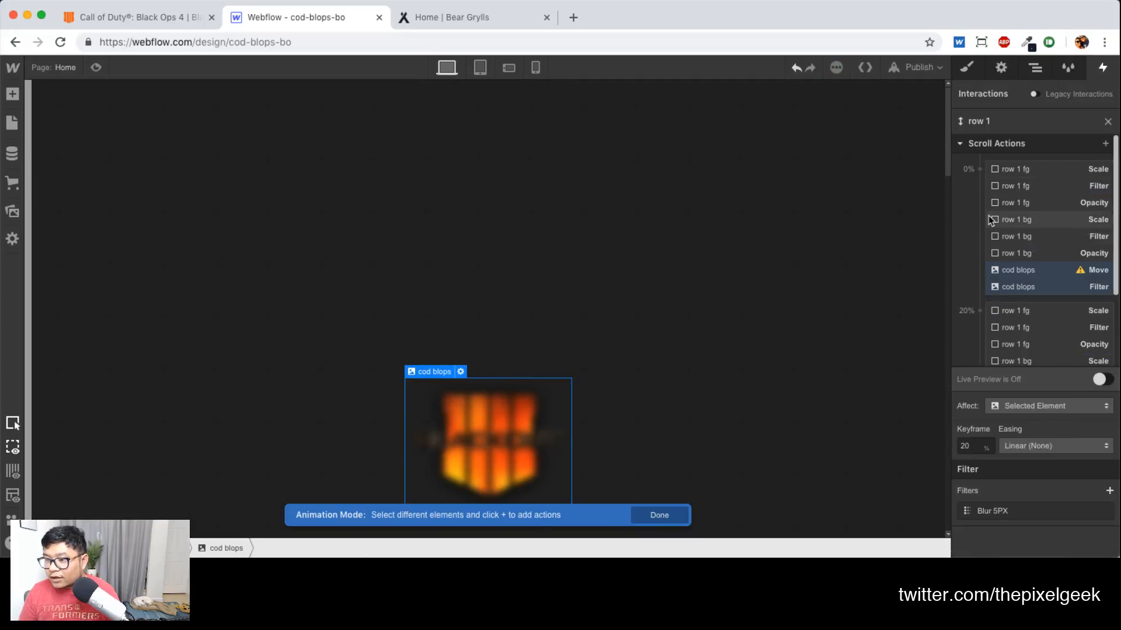
pyautogui.click(980, 169)
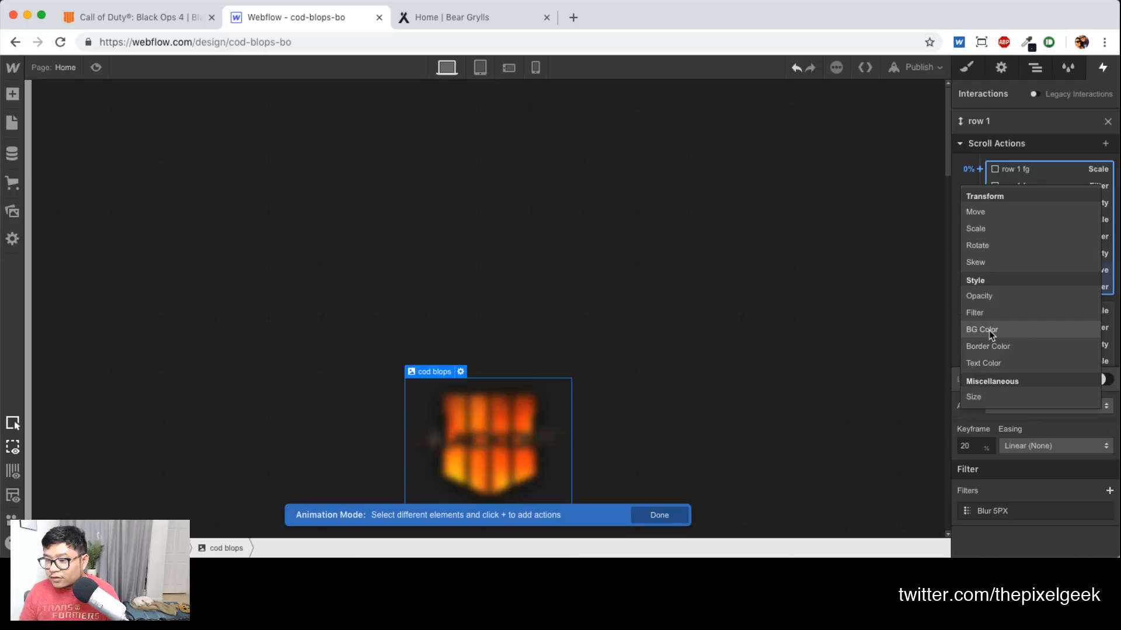
pyautogui.click(991, 296)
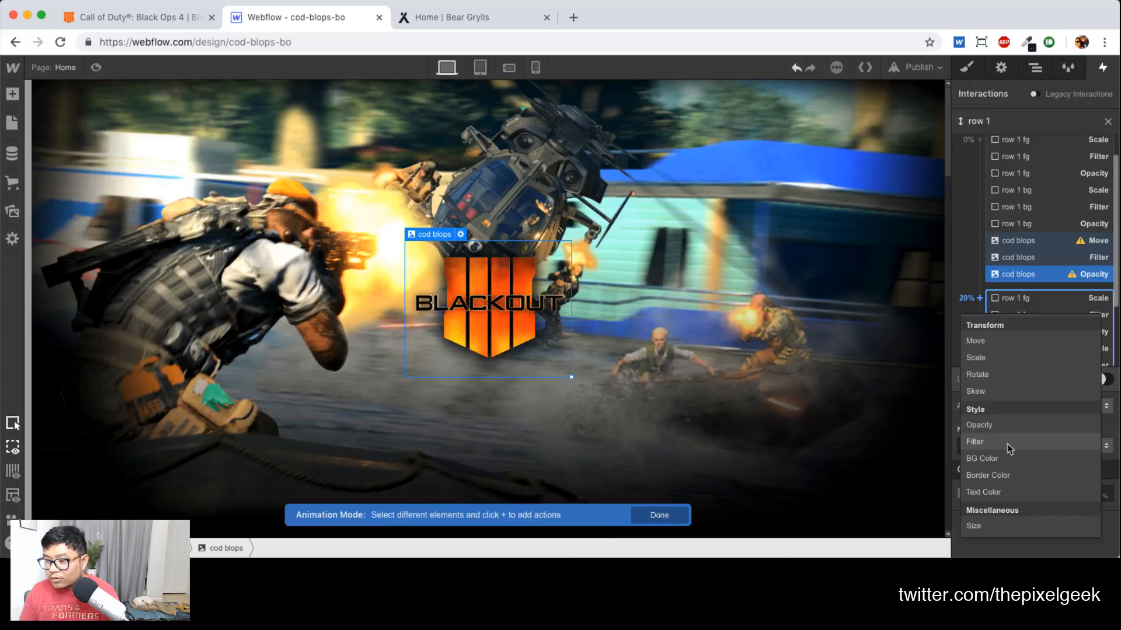
pyautogui.click(1005, 427)
# Set the Y value of the cod blops Move action at the 0% keyframe to 0 in percent units
pyautogui.click(1068, 294)
pyautogui.moveTo(1068, 294); pyautogui.dragTo(1071, 374)
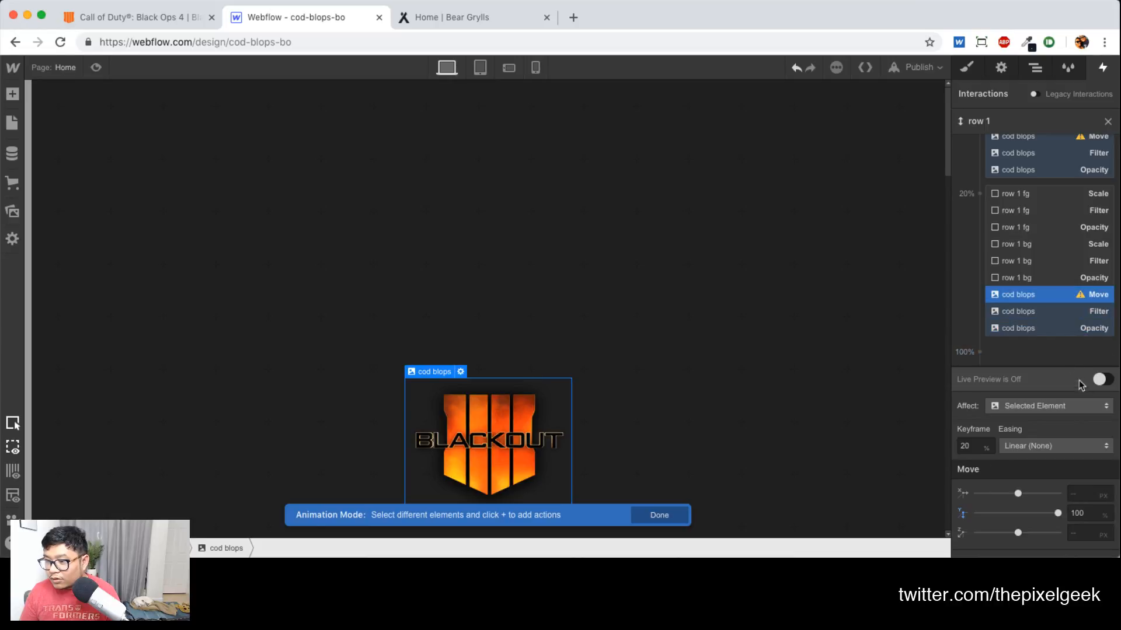
pyautogui.click(1055, 141)
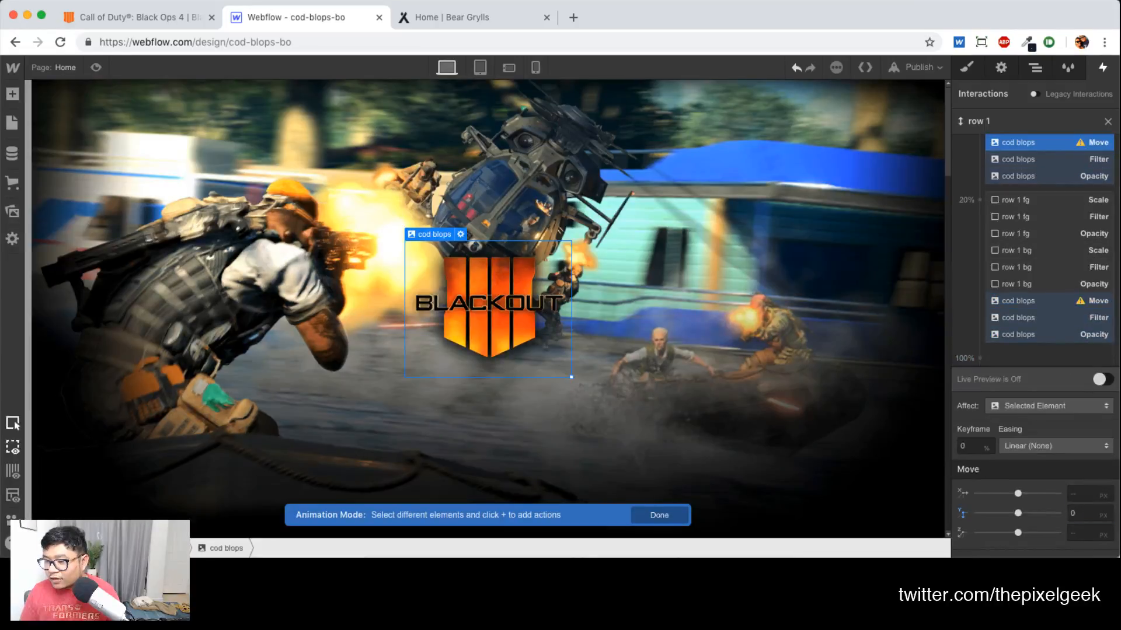
pyautogui.scroll(3, 1057, 287)
pyautogui.scroll(-3, 1055, 283)
pyautogui.scroll(3, 1055, 282)
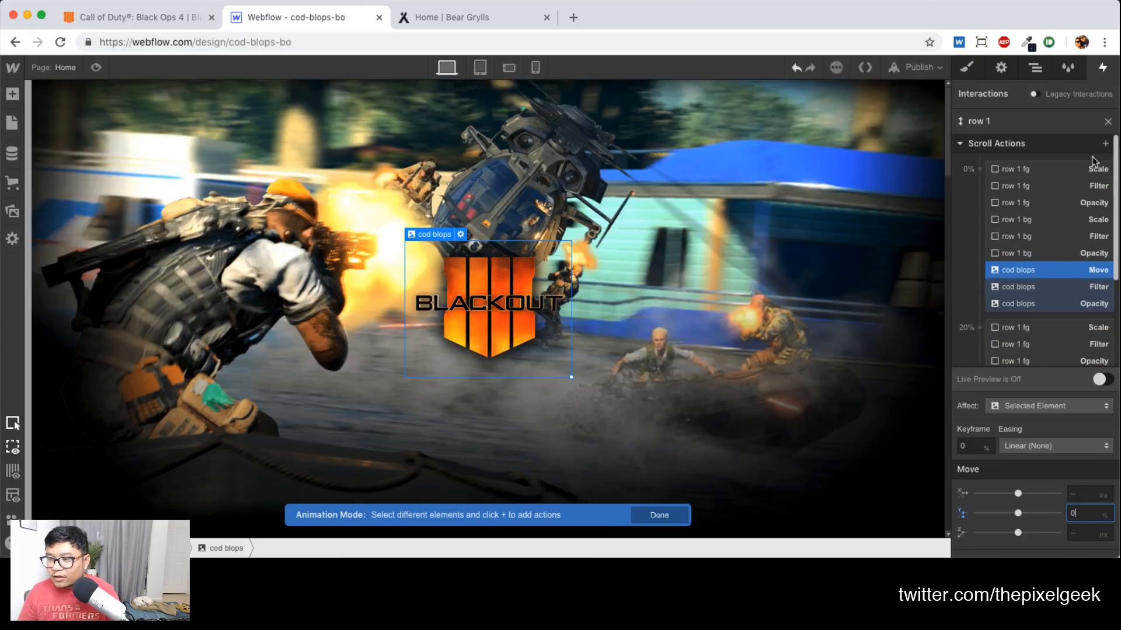
# Close the row 1 animation and preview the page, scrolling through it to check the logo animation
pyautogui.click(1107, 121)
pyautogui.click(96, 67)
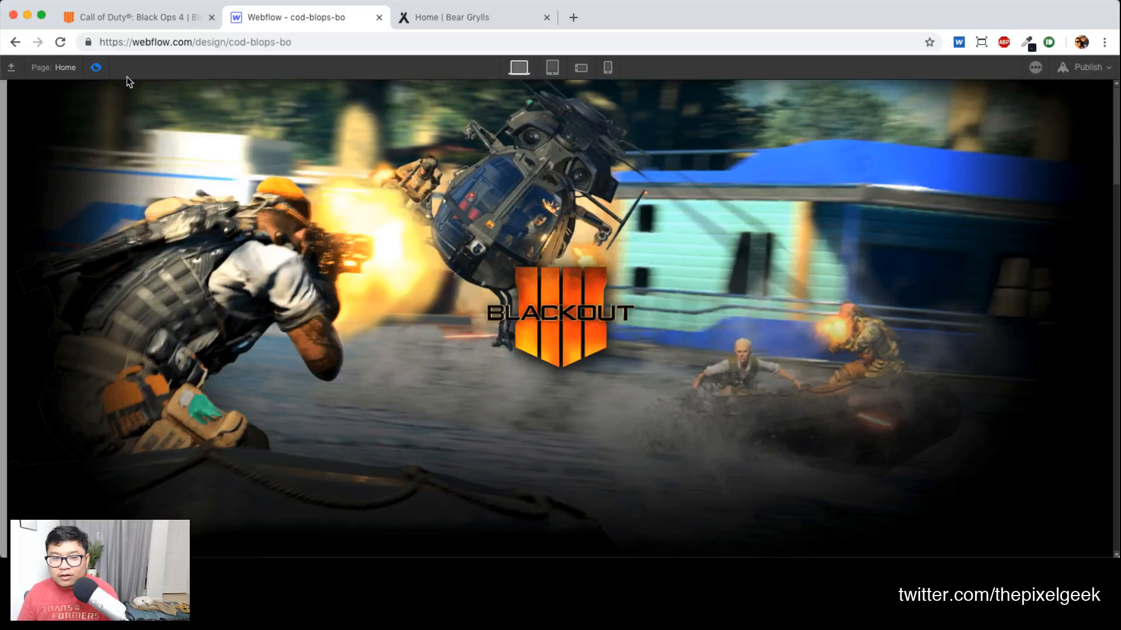
pyautogui.moveTo(1116, 99)
pyautogui.mouseDown()
pyautogui.moveTo(1117, 162)
pyautogui.moveTo(1115, 100)
pyautogui.mouseUp()
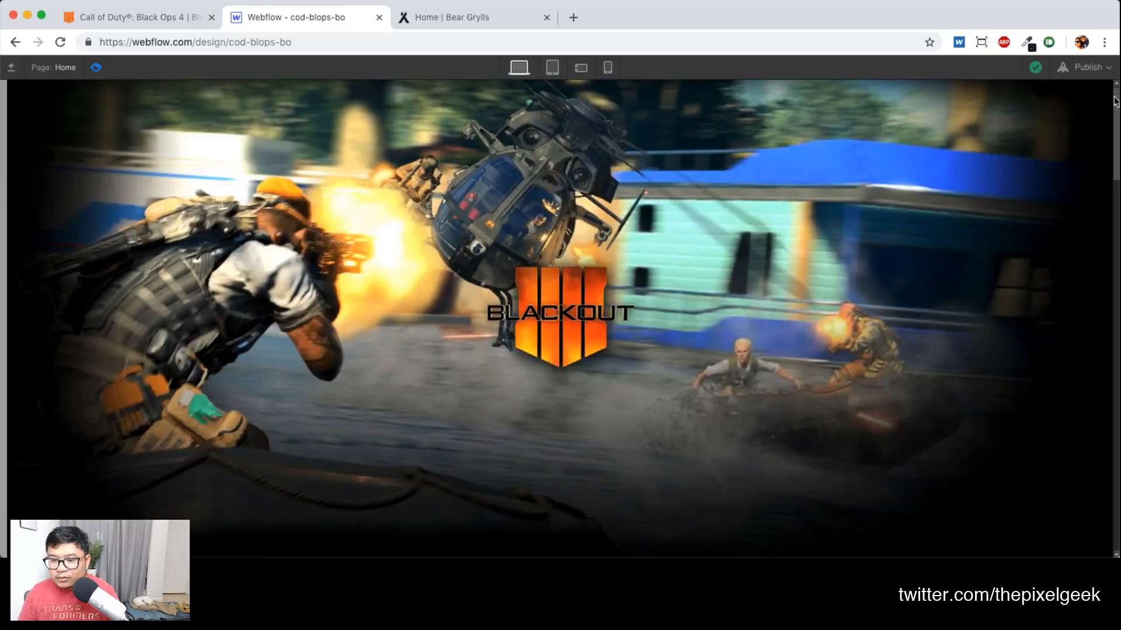
pyautogui.moveTo(1116, 101); pyautogui.dragTo(1104, 81)
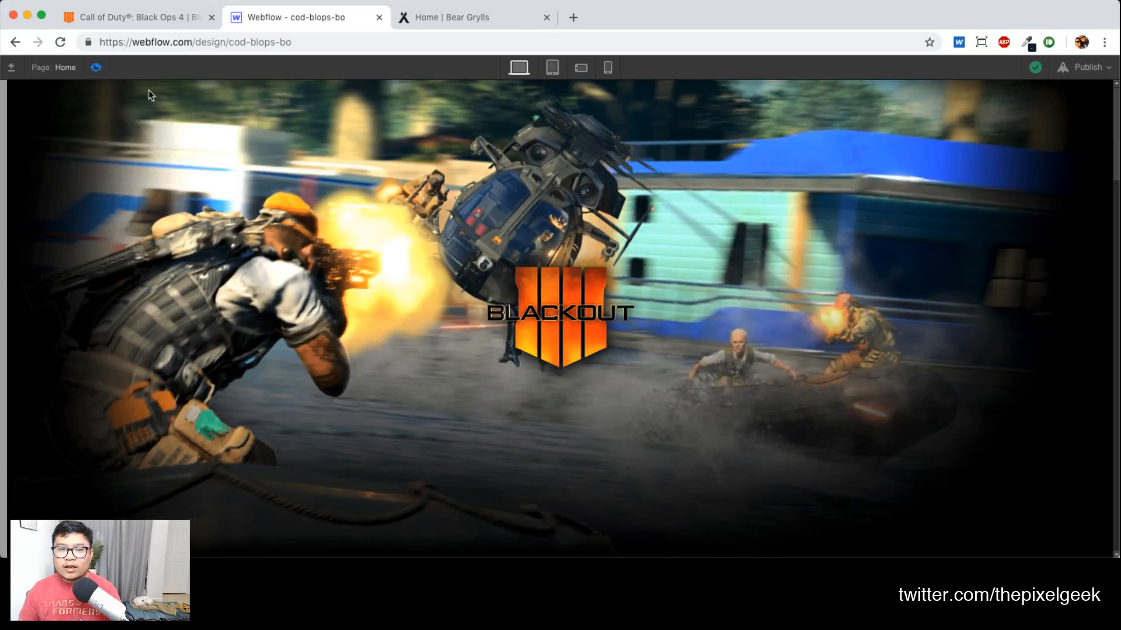
pyautogui.press('super+shift+p')
pyautogui.click(979, 150)
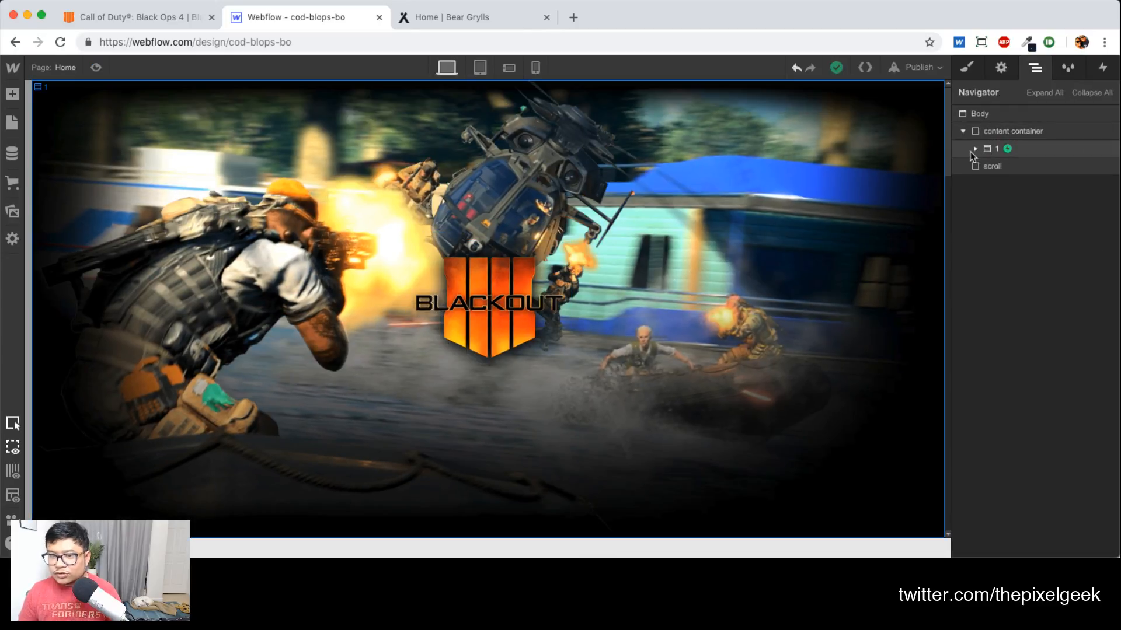
# Examine the Deploy section on the Call of Duty reference site, then return to the Webflow project
pyautogui.click(88, 17)
pyautogui.scroll(-4, 615, 280)
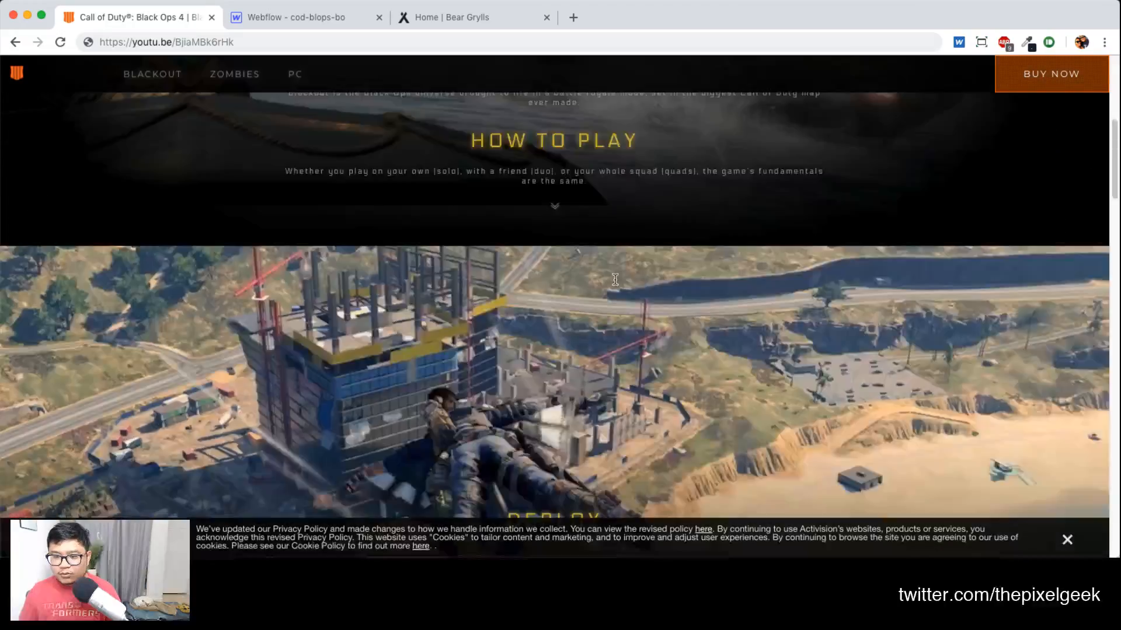
pyautogui.scroll(-3, 615, 279)
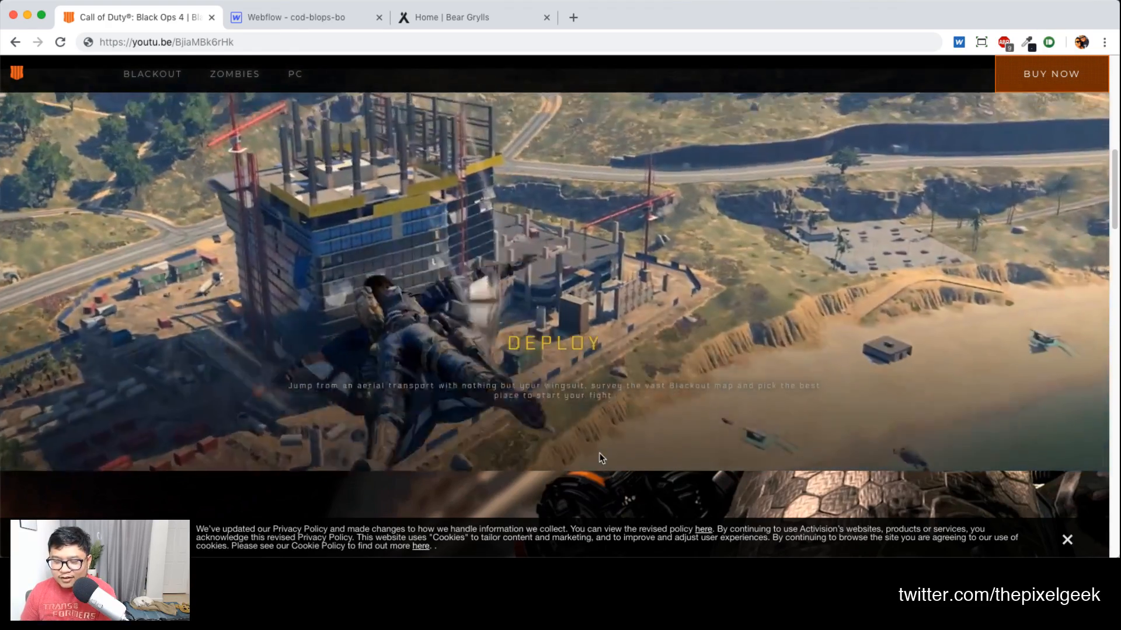
pyautogui.scroll(1, 601, 458)
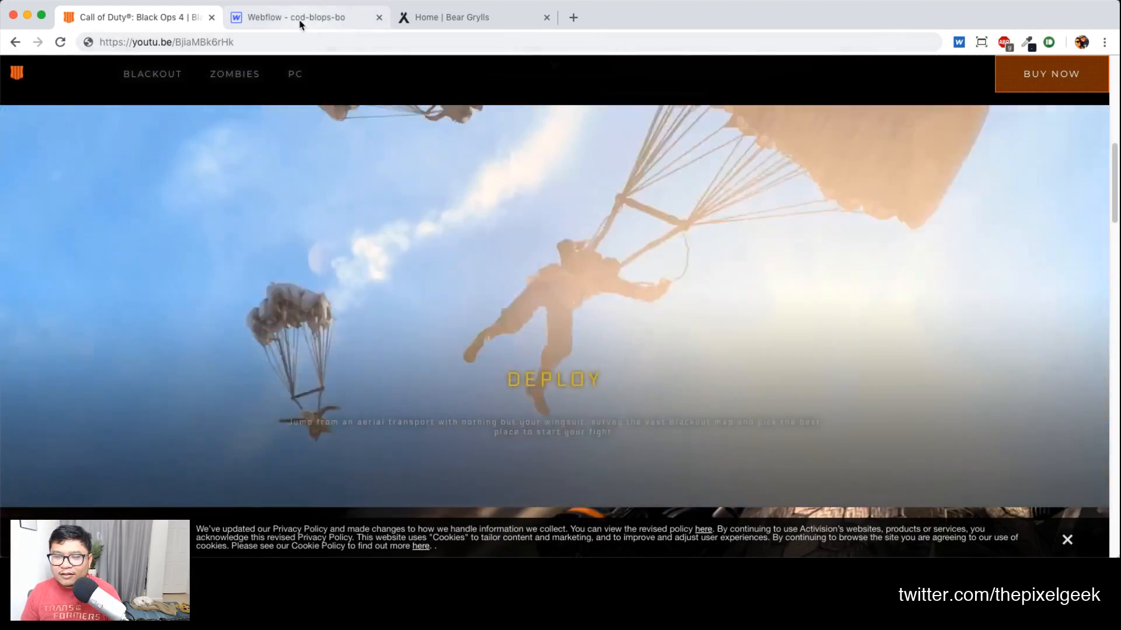
pyautogui.click(299, 22)
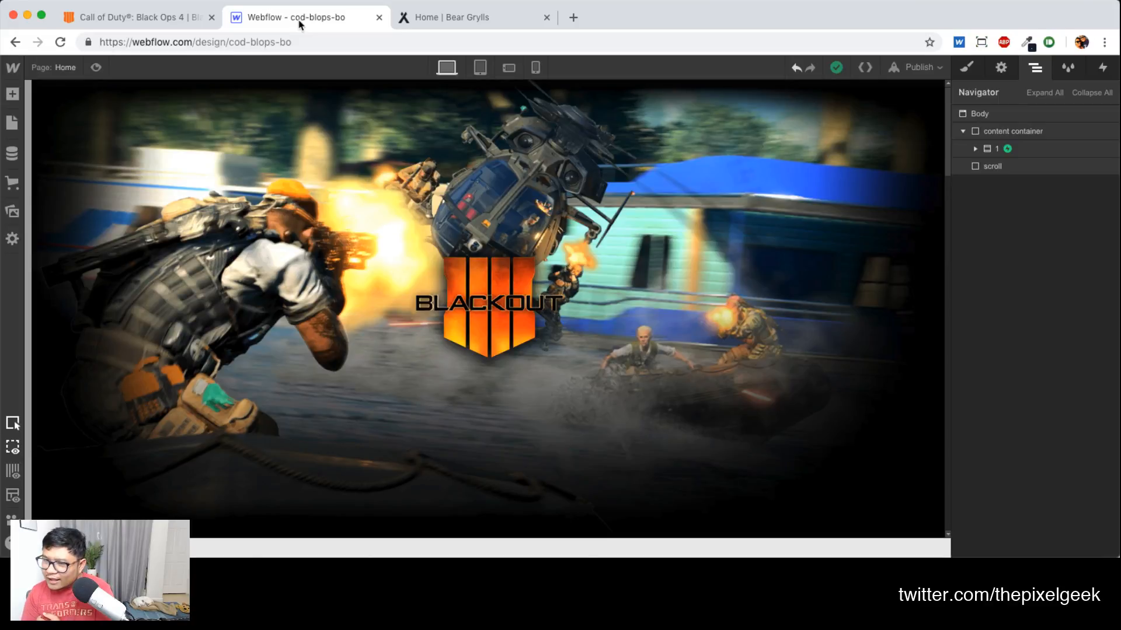
# Hide section 1 on desktop through its device visibility settings
pyautogui.click(1013, 151)
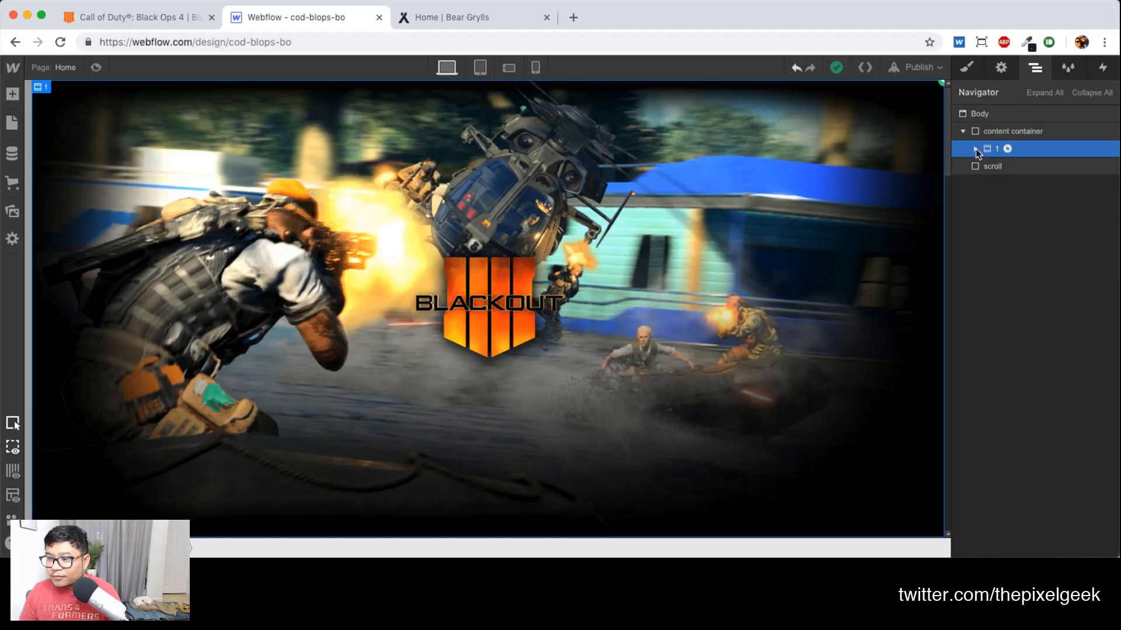
pyautogui.click(1000, 68)
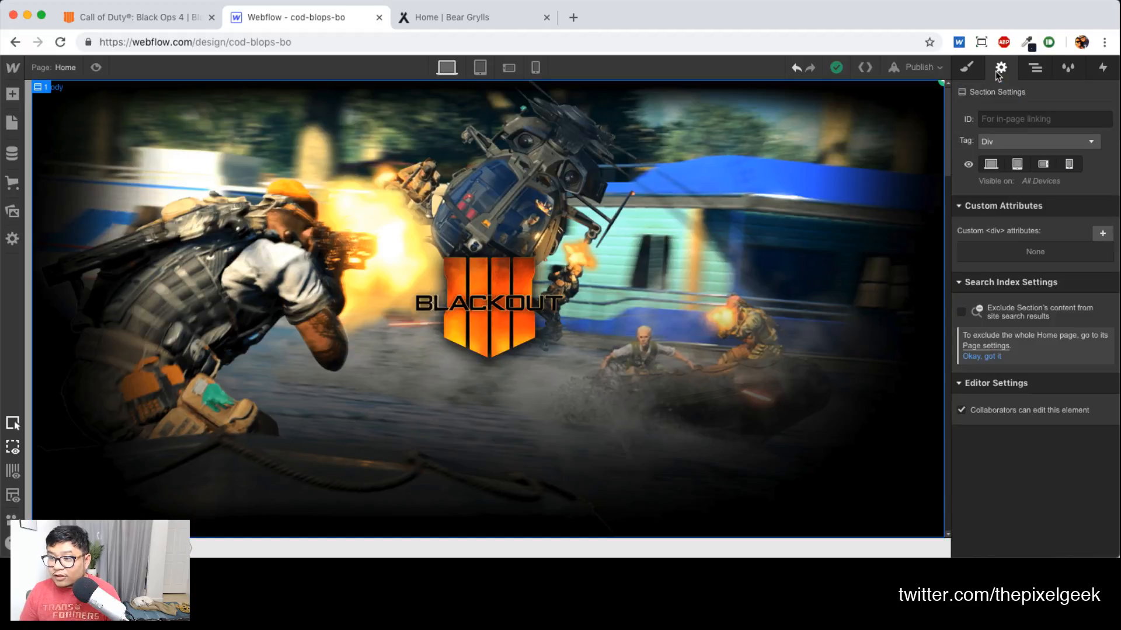
pyautogui.click(992, 165)
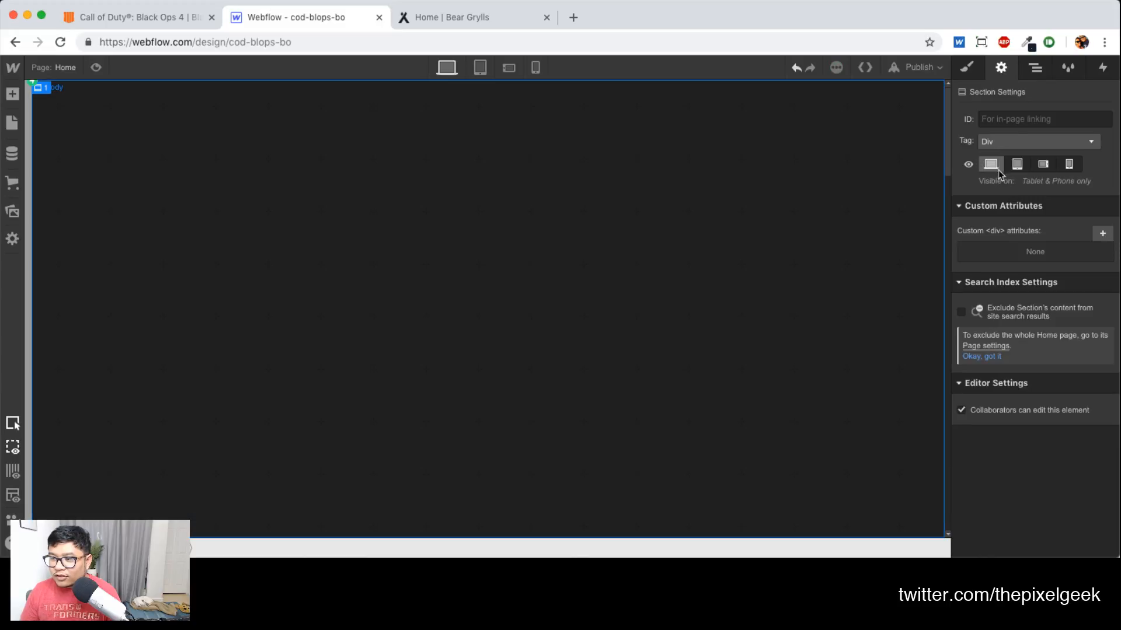
# Add a new section inside the content container, directly below section 1
pyautogui.click(1035, 75)
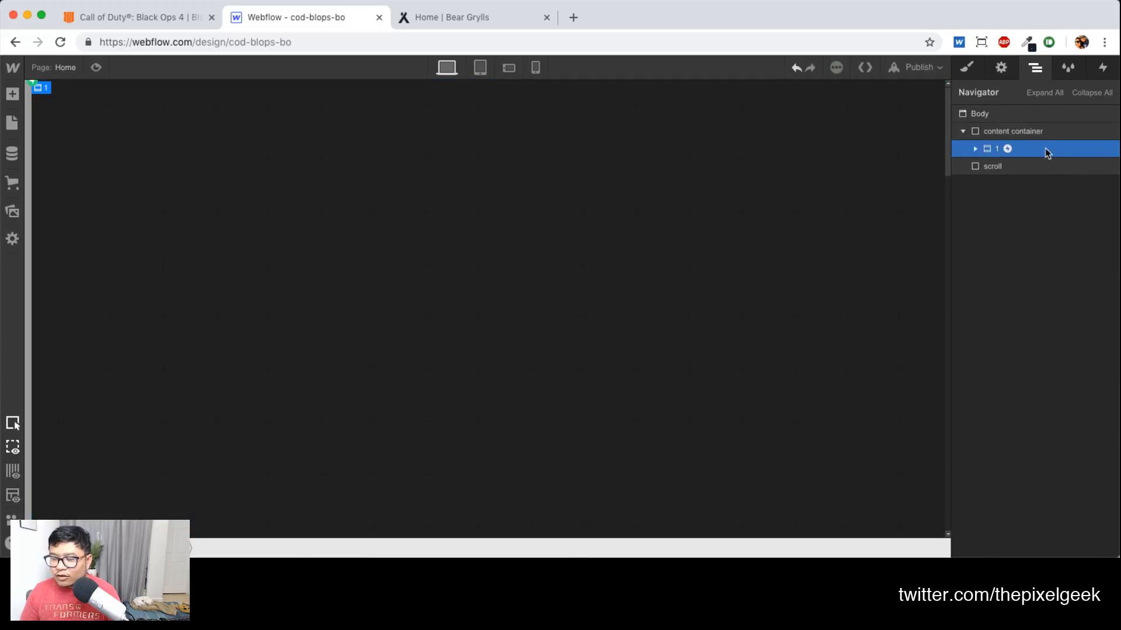
pyautogui.press('a')
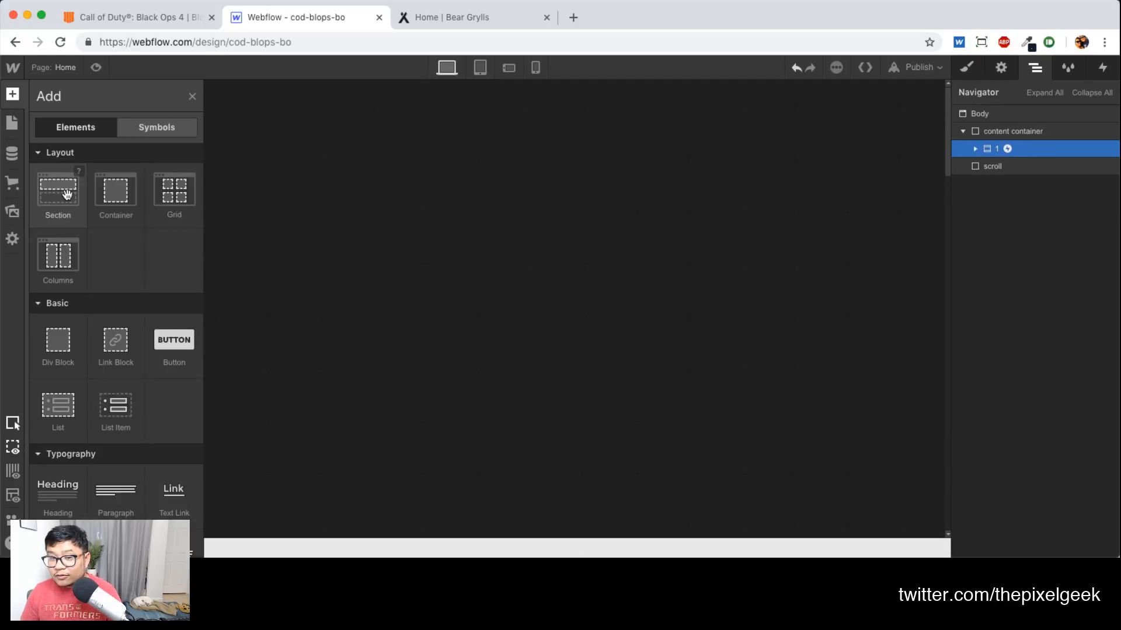
pyautogui.moveTo(67, 194); pyautogui.dragTo(1023, 167)
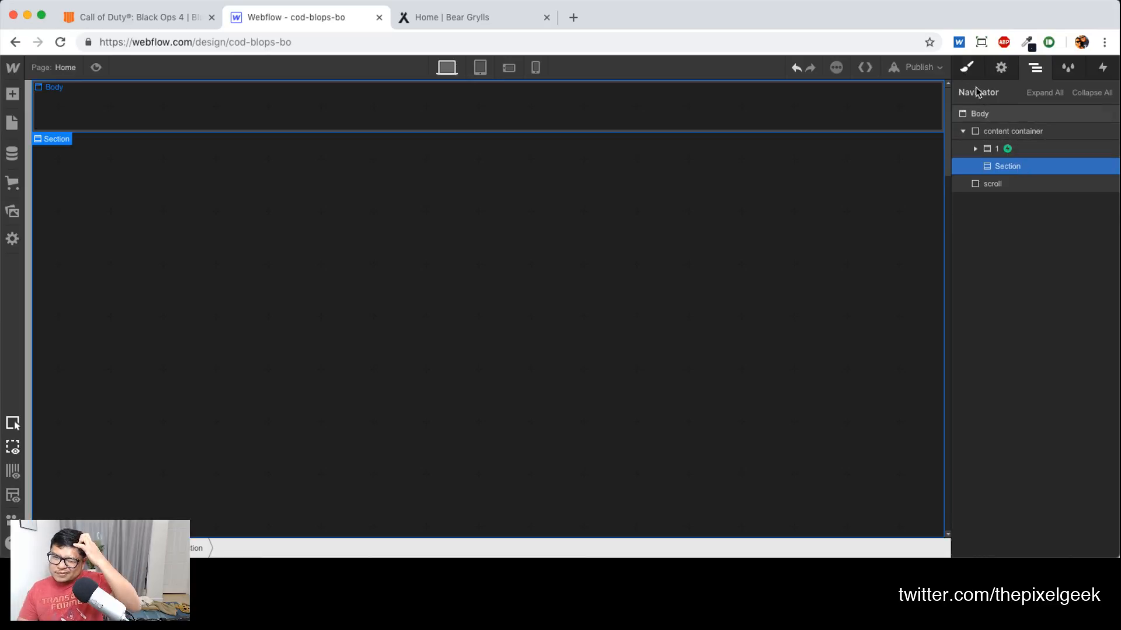
# Give the new section the class "2"
pyautogui.click(967, 67)
pyautogui.click(1003, 130)
pyautogui.write('2')
pyautogui.press('Return')
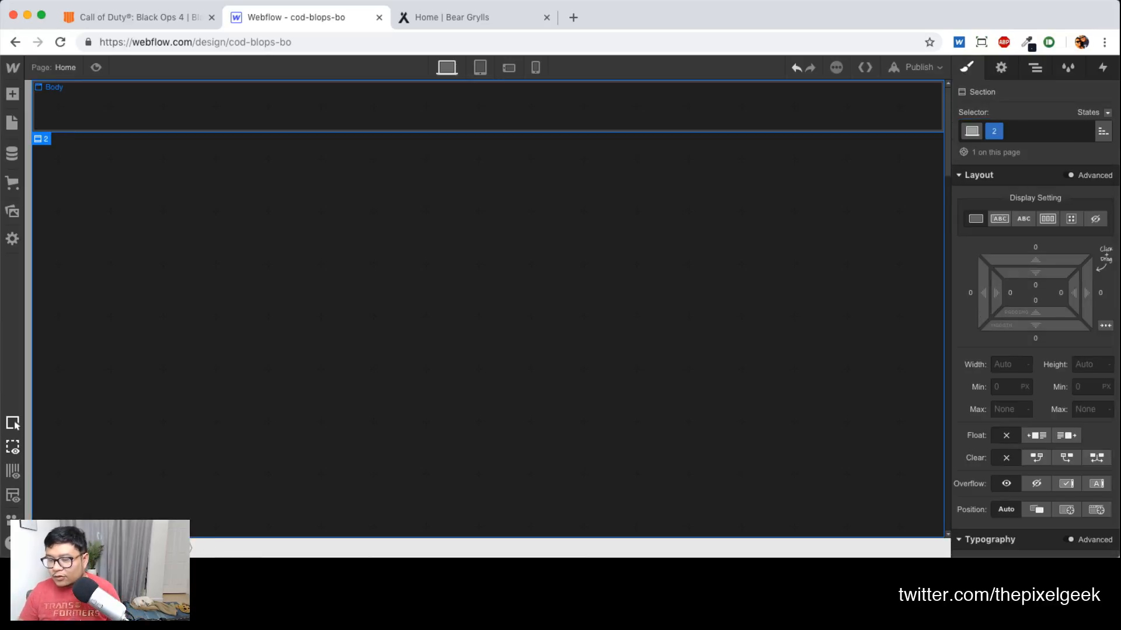
# Set the section's height to 100 VH
pyautogui.click(1084, 366)
pyautogui.write('100vh')
pyautogui.press('Return')
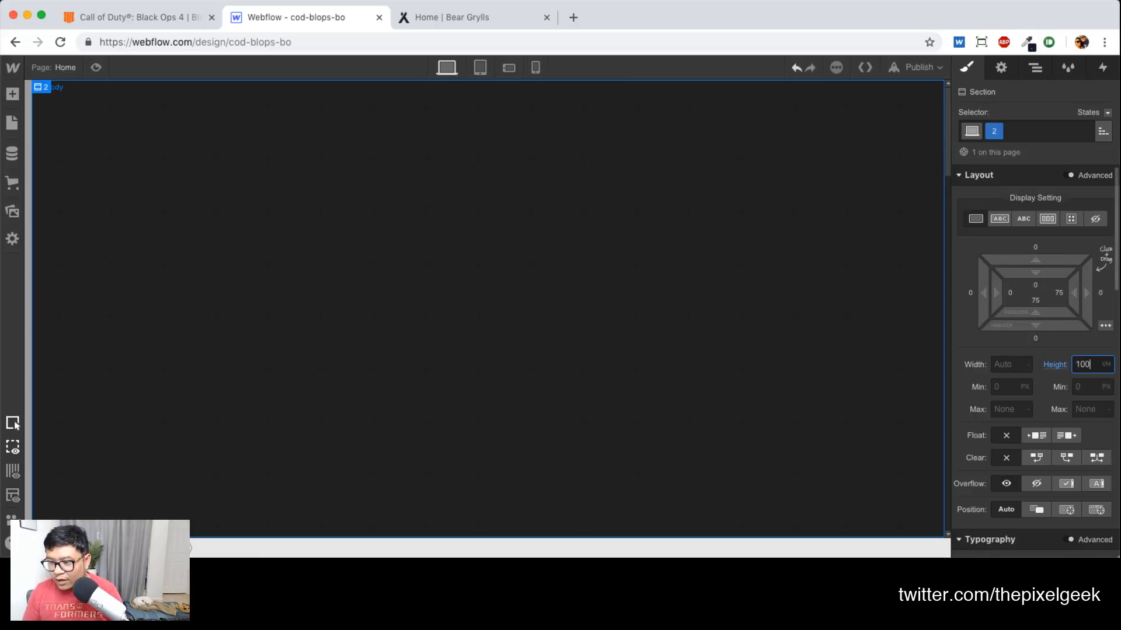
# Change the section's display setting to a grid with five 1 FR columns and five auto rows
pyautogui.click(1072, 220)
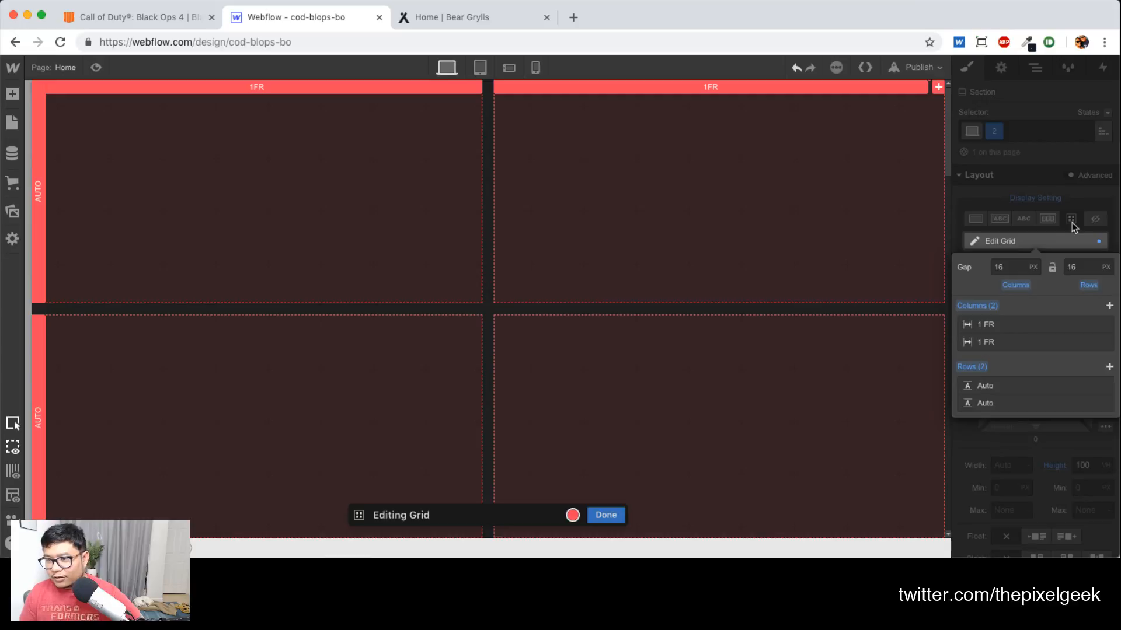
pyautogui.click(1109, 306)
pyautogui.click(1109, 306)
pyautogui.click(1108, 306)
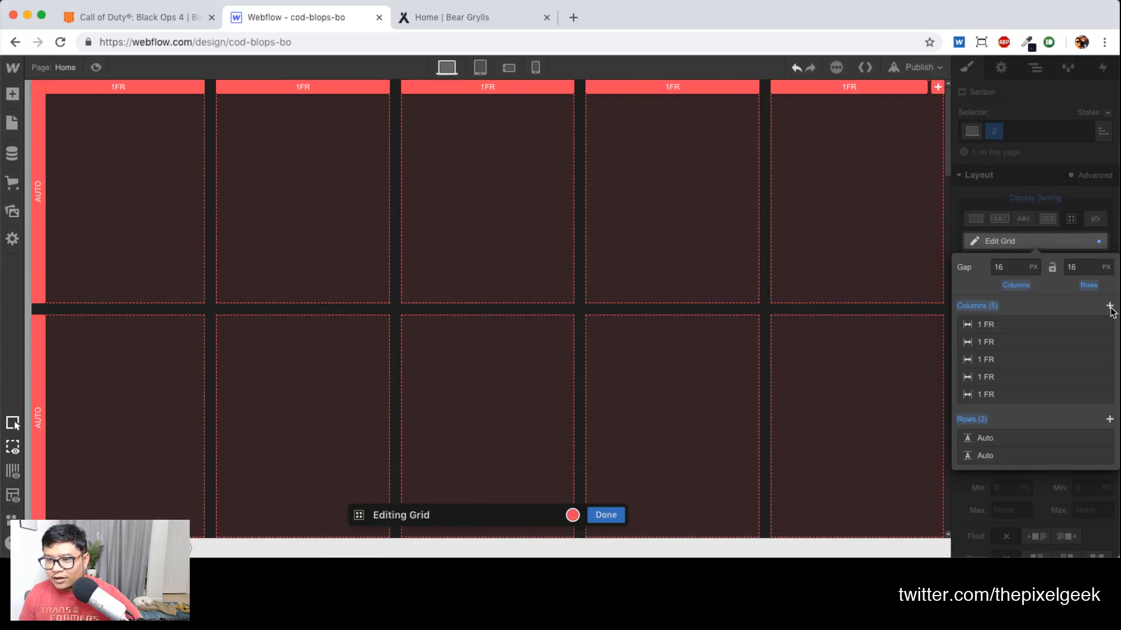
pyautogui.click(1109, 419)
pyautogui.click(1109, 419)
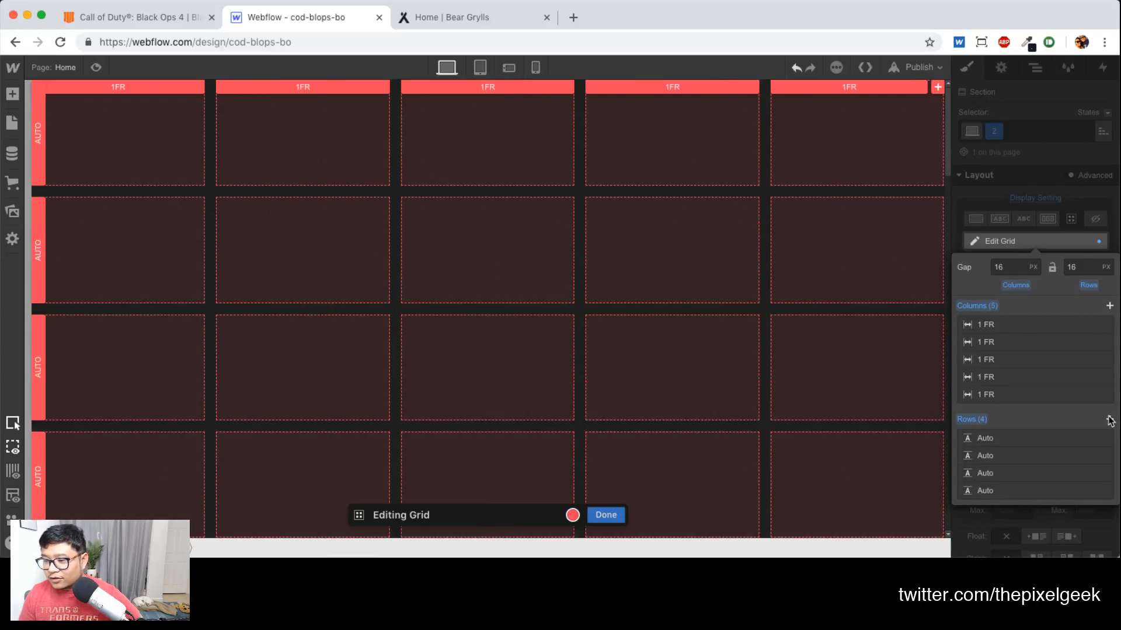
pyautogui.click(1109, 419)
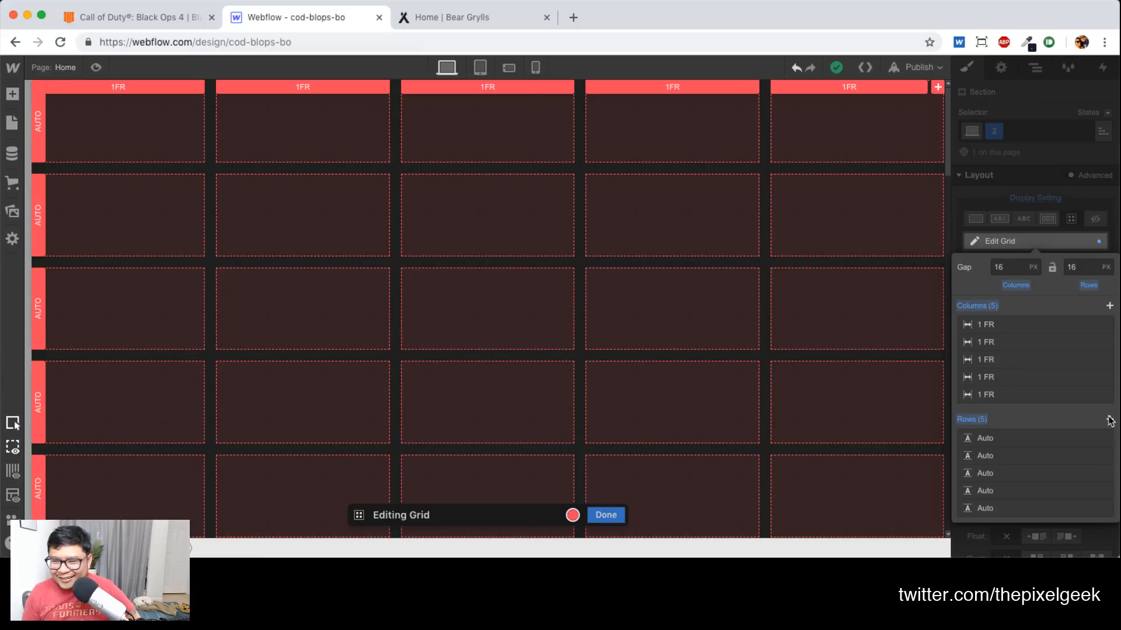
# Link the grid's column and row gaps and set both to 0 px
pyautogui.click(1051, 268)
pyautogui.click(1006, 266)
pyautogui.write('0')
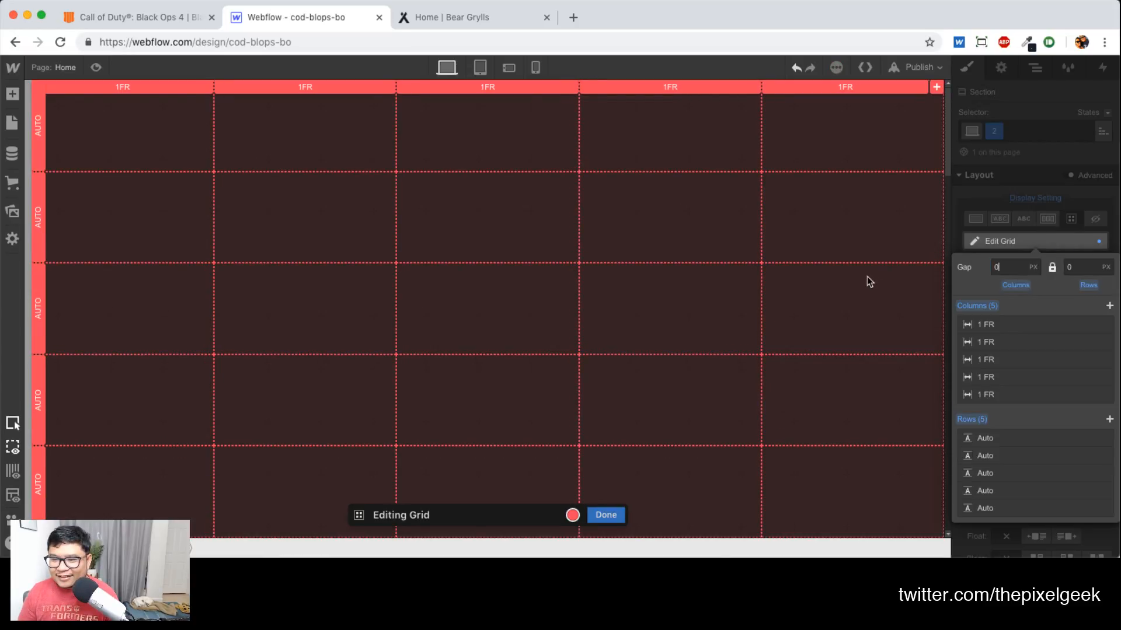
pyautogui.click(1048, 242)
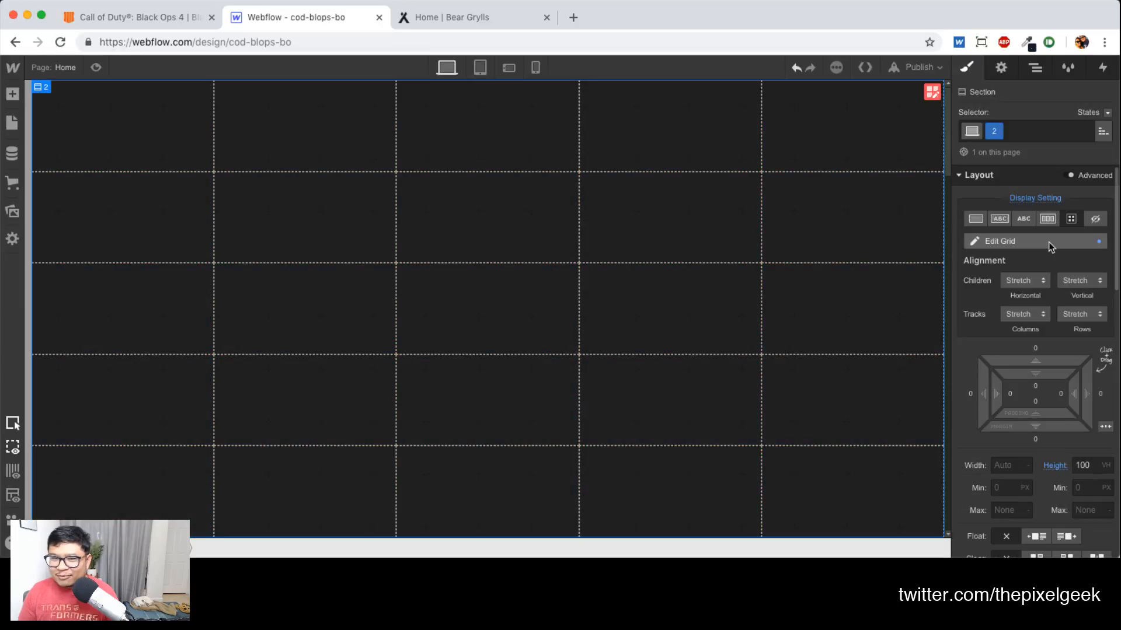
pyautogui.click(933, 92)
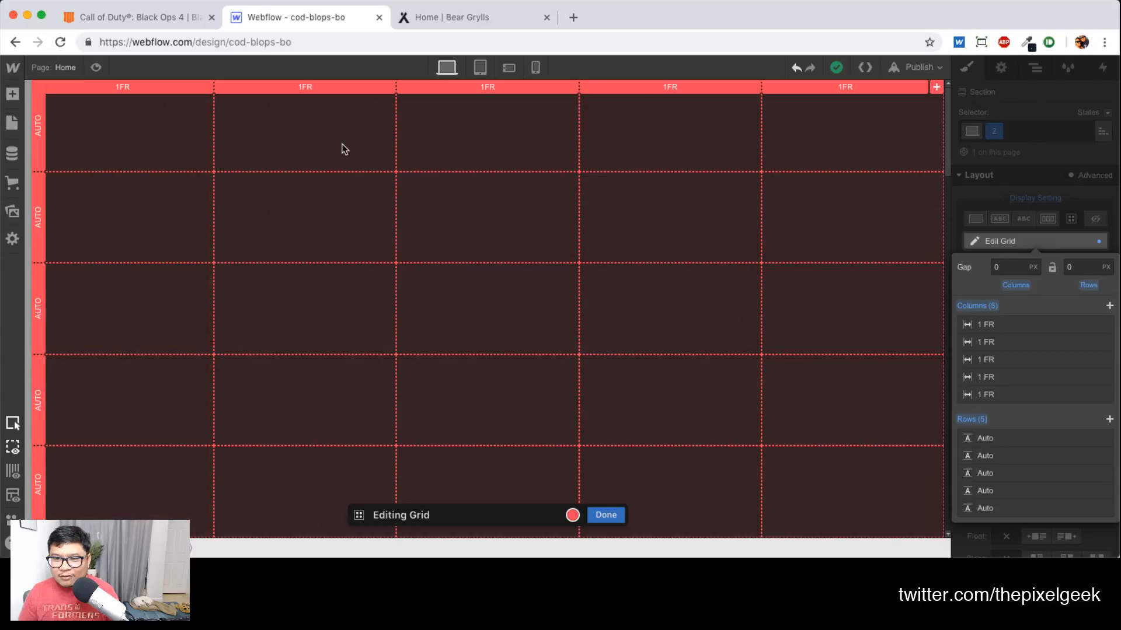
# Copy the aerial map background video from the videos page and paste it into the grid section on the Home page
pyautogui.click(65, 67)
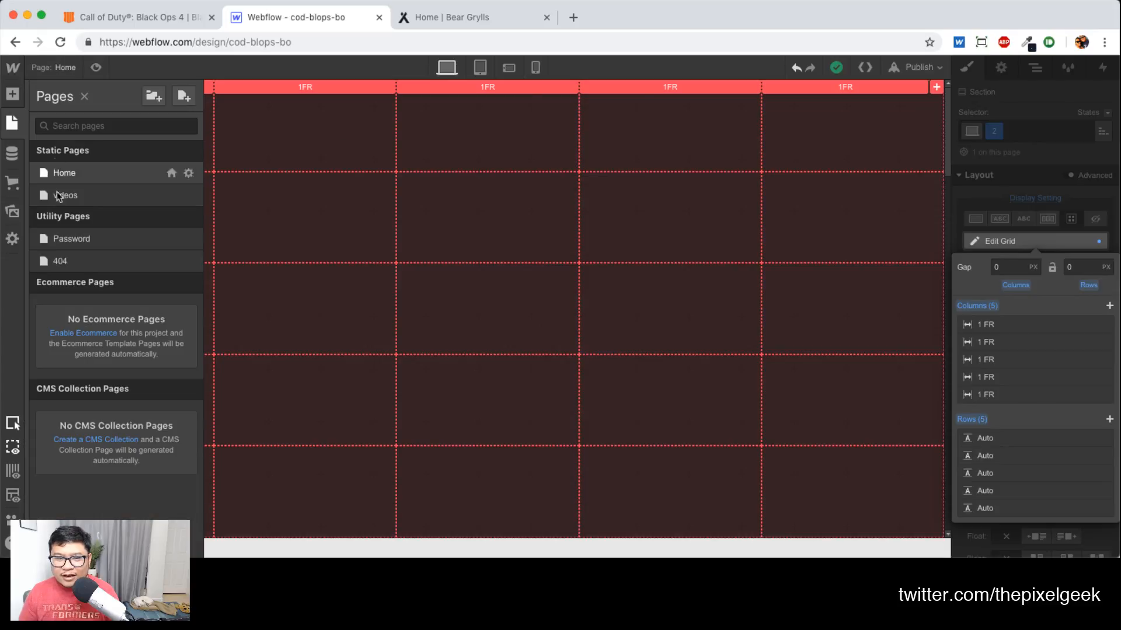
pyautogui.click(60, 197)
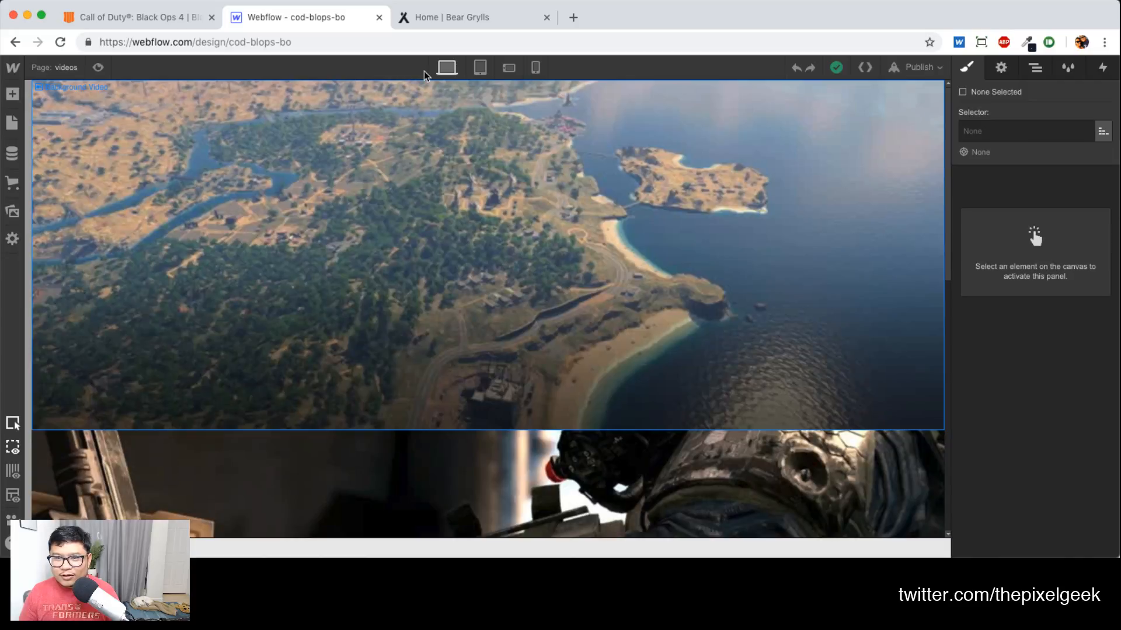
pyautogui.click(433, 294)
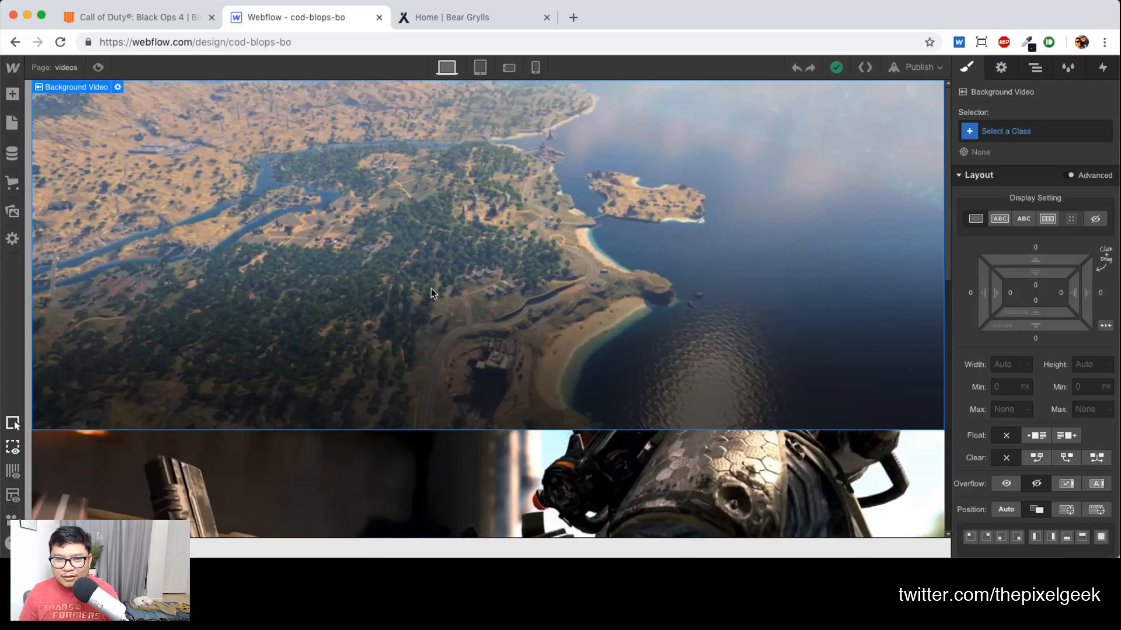
pyautogui.click(74, 68)
pyautogui.click(74, 176)
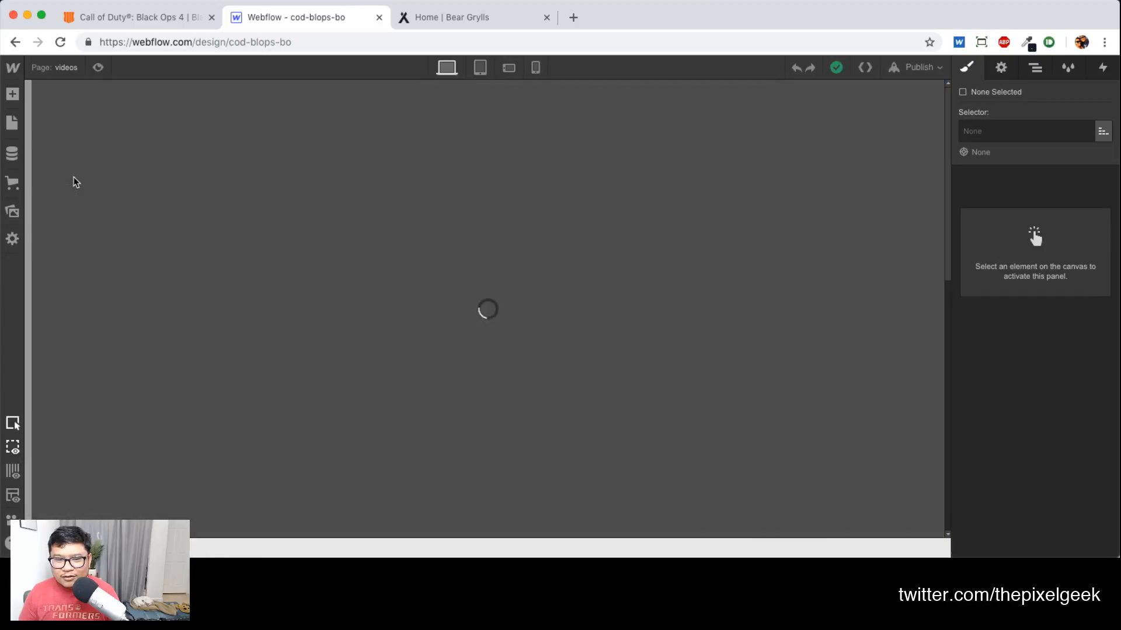
pyautogui.click(701, 197)
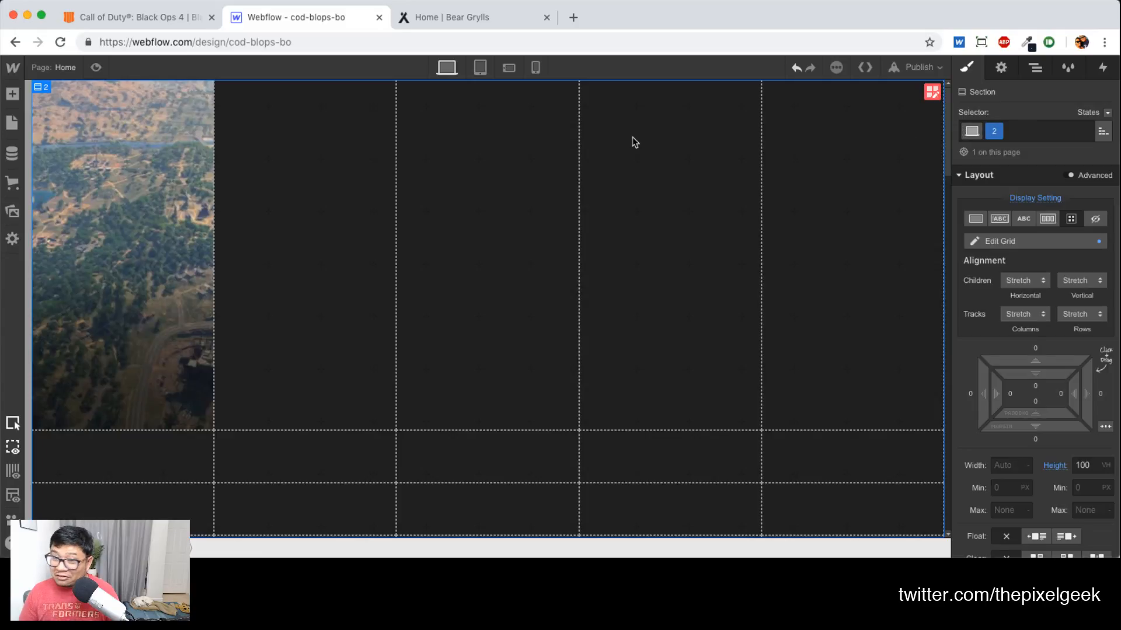
# Move the background video to column 4, row 2 and stretch its grid area over columns 3–4 and rows 2–3
pyautogui.click(207, 423)
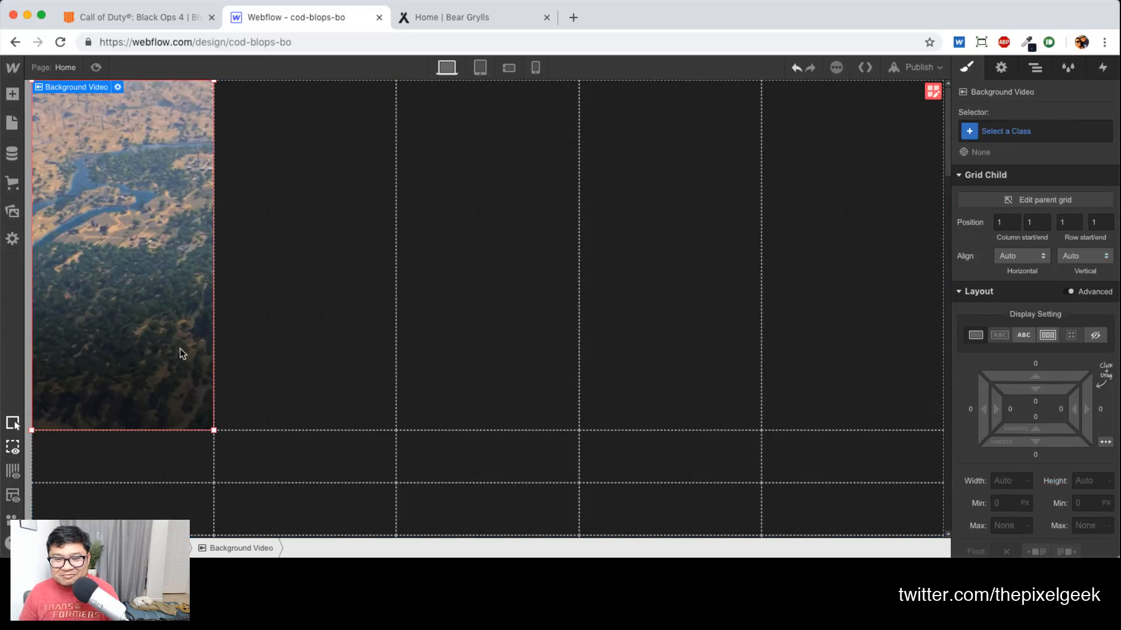
pyautogui.moveTo(166, 340); pyautogui.dragTo(742, 424)
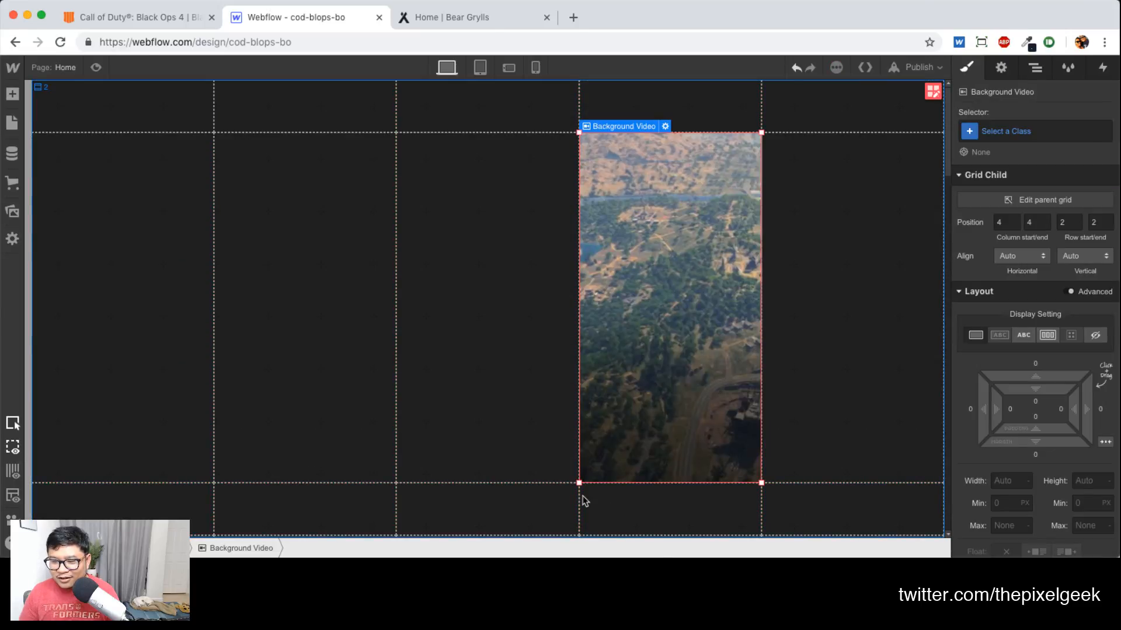
pyautogui.moveTo(578, 483); pyautogui.dragTo(479, 513)
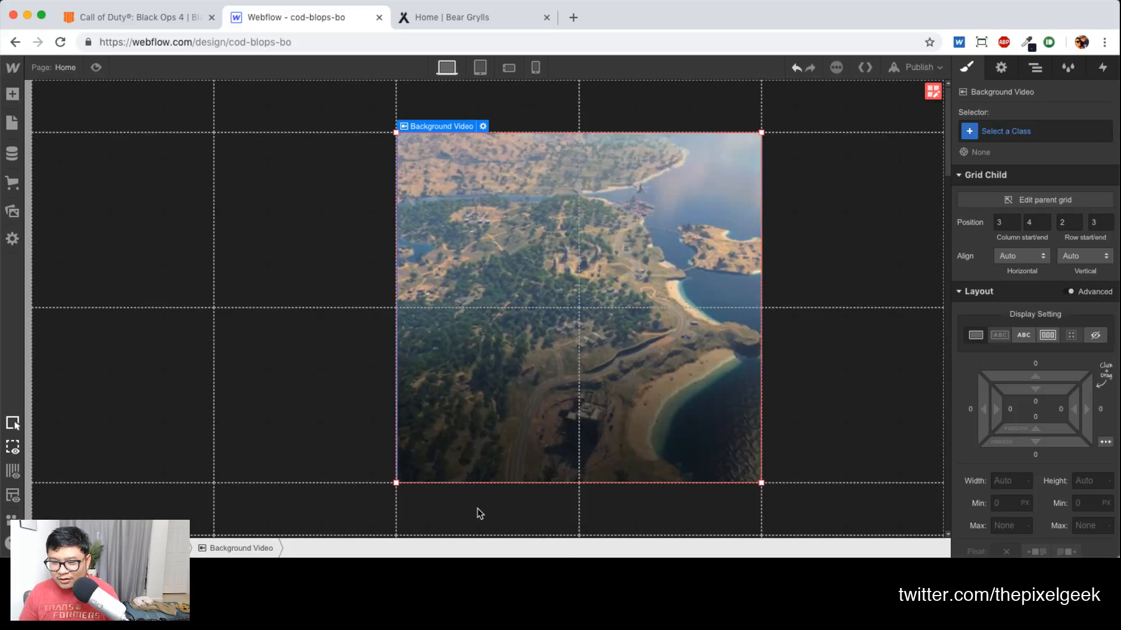
# Extend the background video's grid area downwards so that it spans rows 2–4
pyautogui.click(932, 92)
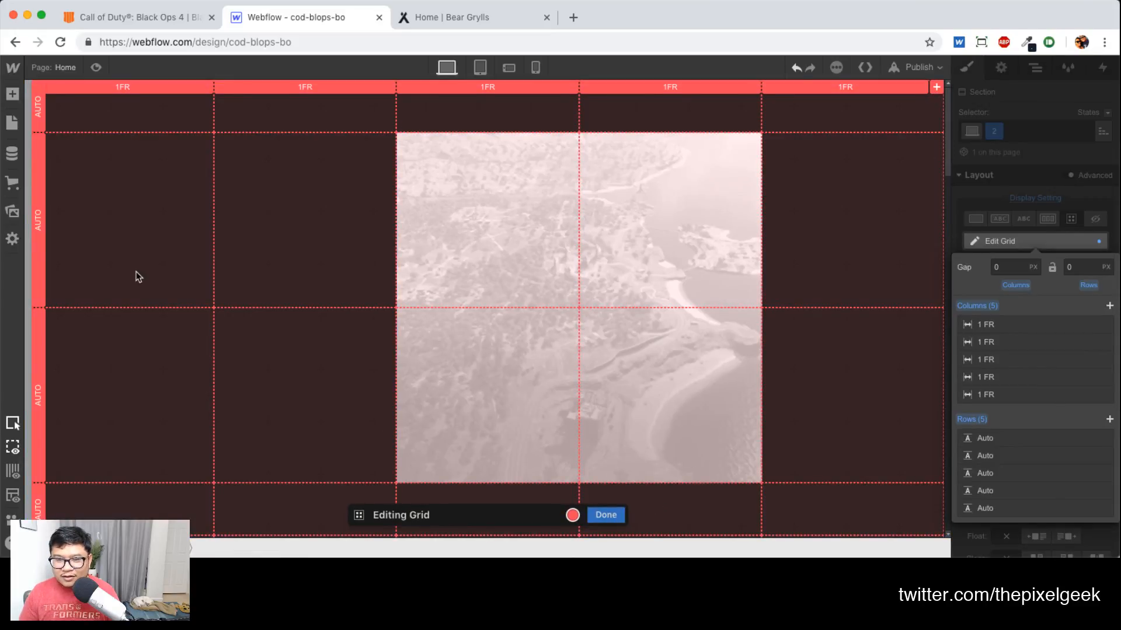
pyautogui.click(407, 292)
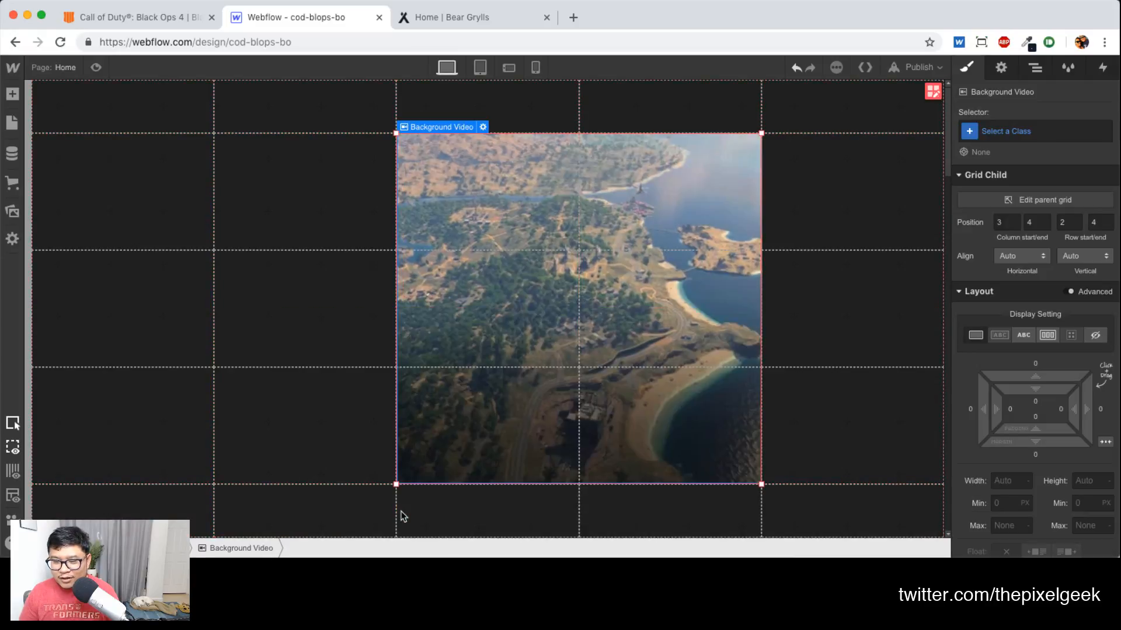
pyautogui.moveTo(396, 484)
pyautogui.mouseDown()
pyautogui.moveTo(408, 517)
pyautogui.moveTo(383, 468)
pyautogui.moveTo(311, 471)
pyautogui.moveTo(413, 483)
pyautogui.moveTo(403, 483)
pyautogui.mouseUp()
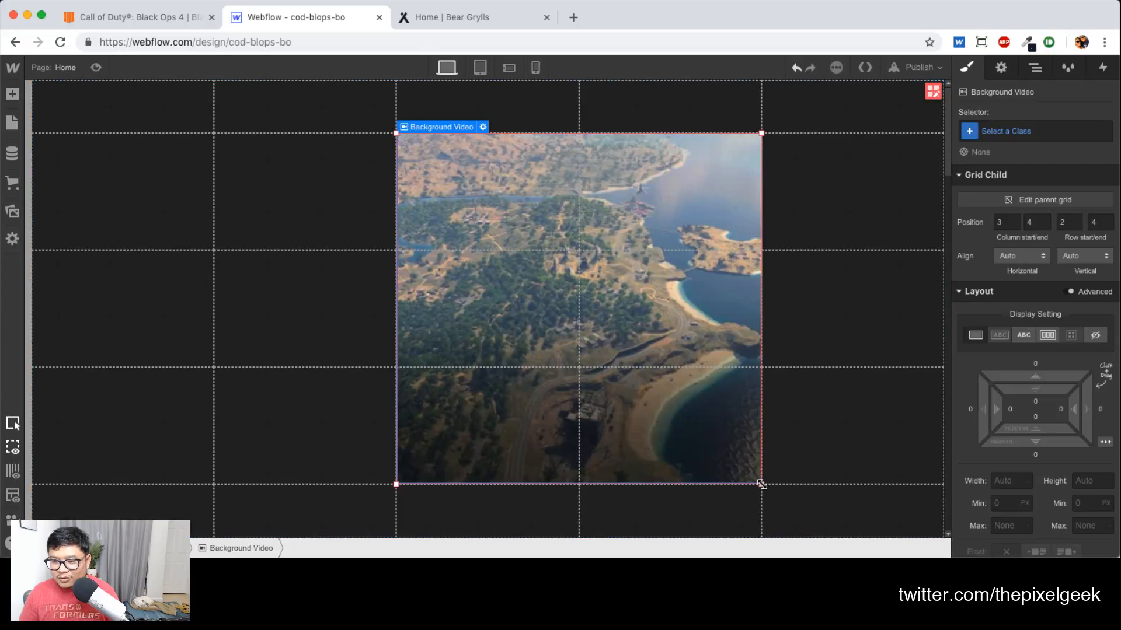
pyautogui.moveTo(762, 485); pyautogui.dragTo(746, 525)
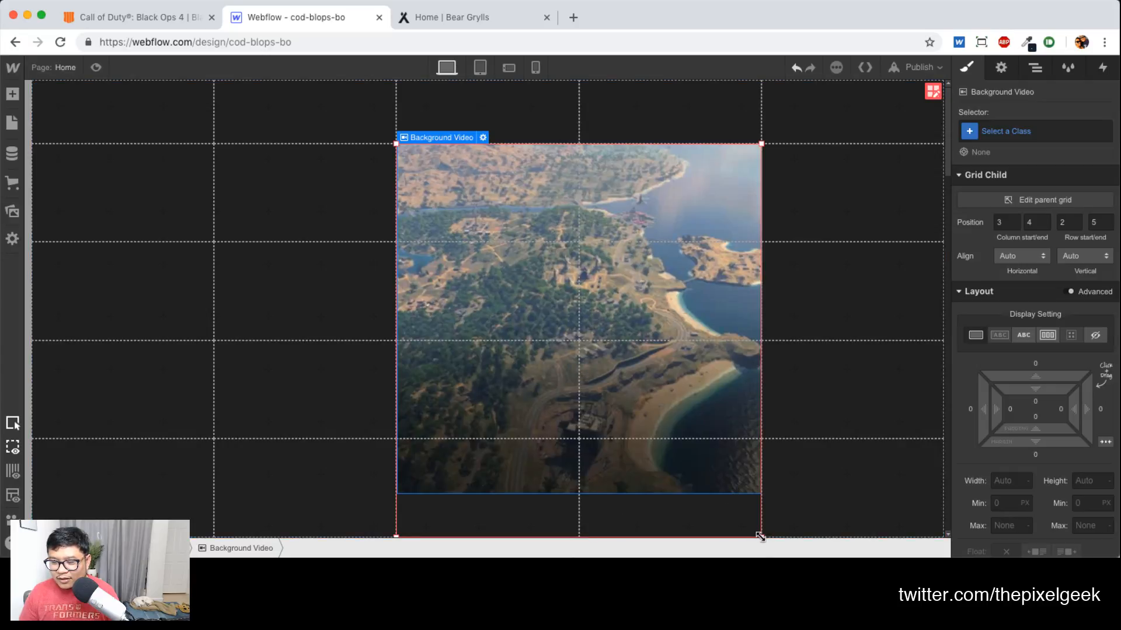
pyautogui.moveTo(760, 537); pyautogui.dragTo(755, 442)
pyautogui.moveTo(760, 535); pyautogui.dragTo(749, 408)
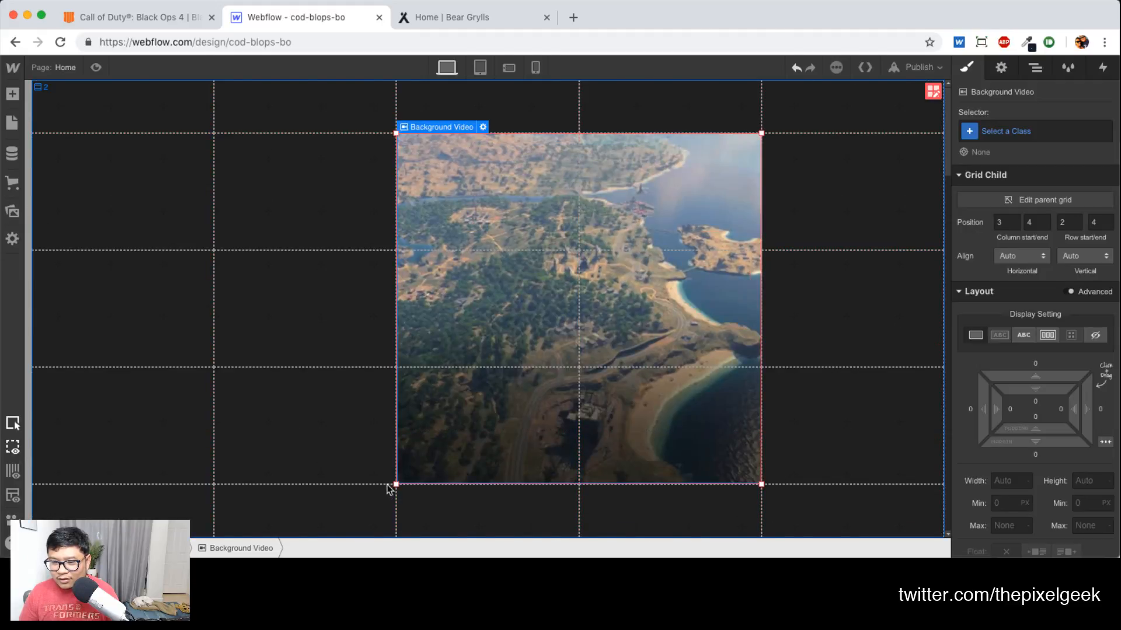
# Stretch the background video over columns 2–5 and rows 1–4 of the grid
pyautogui.moveTo(394, 483); pyautogui.dragTo(255, 486)
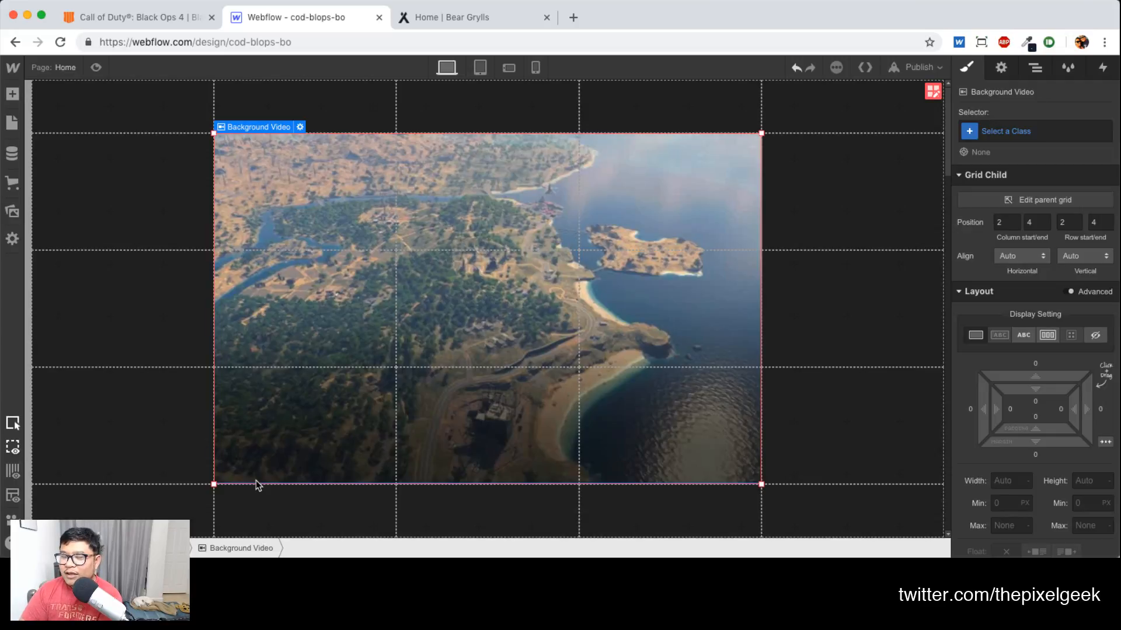
pyautogui.moveTo(761, 133); pyautogui.dragTo(934, 87)
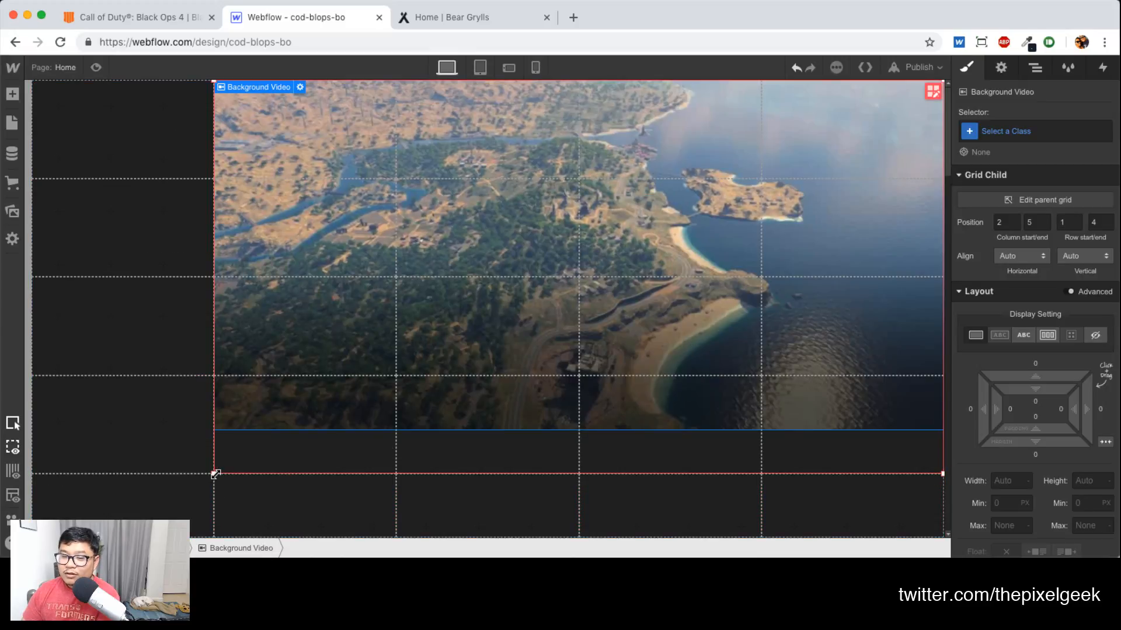
pyautogui.moveTo(214, 474); pyautogui.dragTo(393, 475)
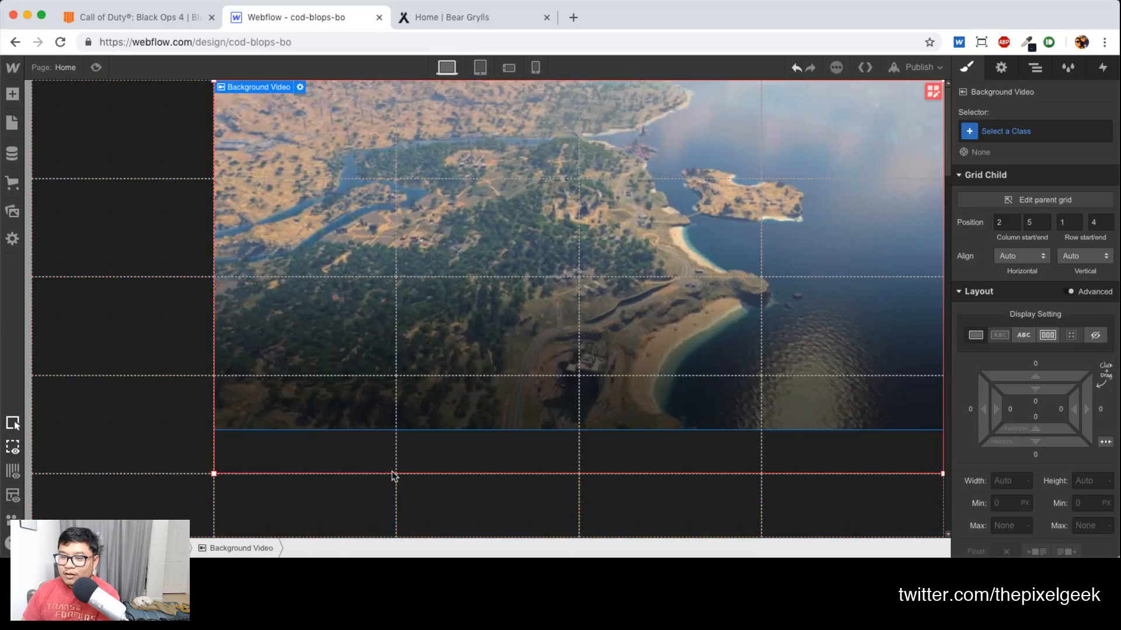
pyautogui.moveTo(214, 474); pyautogui.dragTo(249, 474)
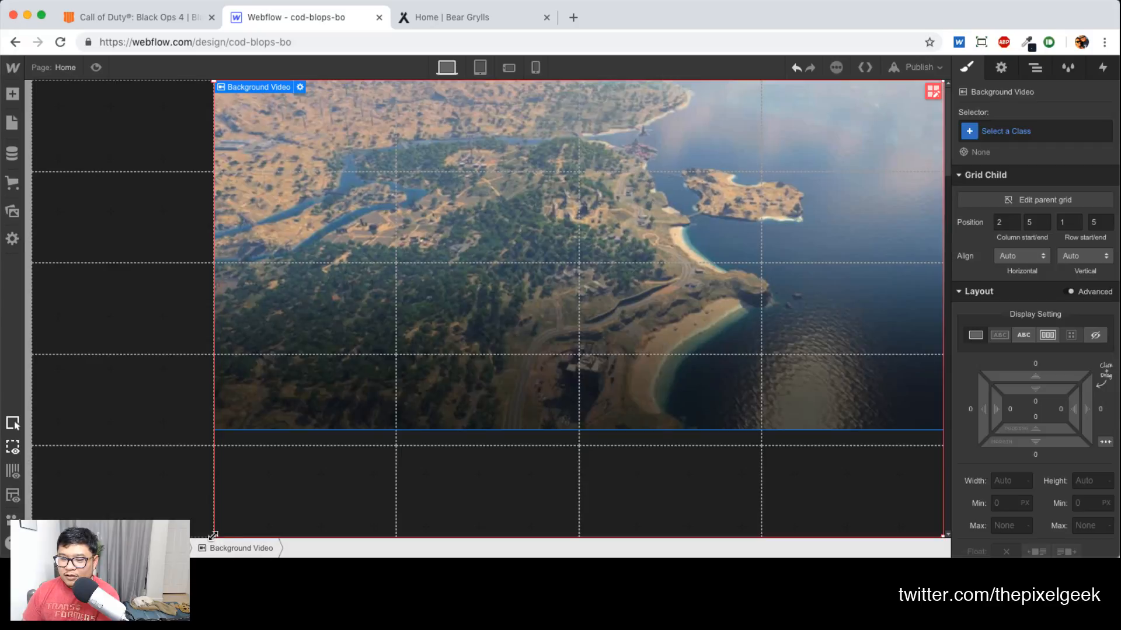
pyautogui.moveTo(214, 536); pyautogui.dragTo(229, 447)
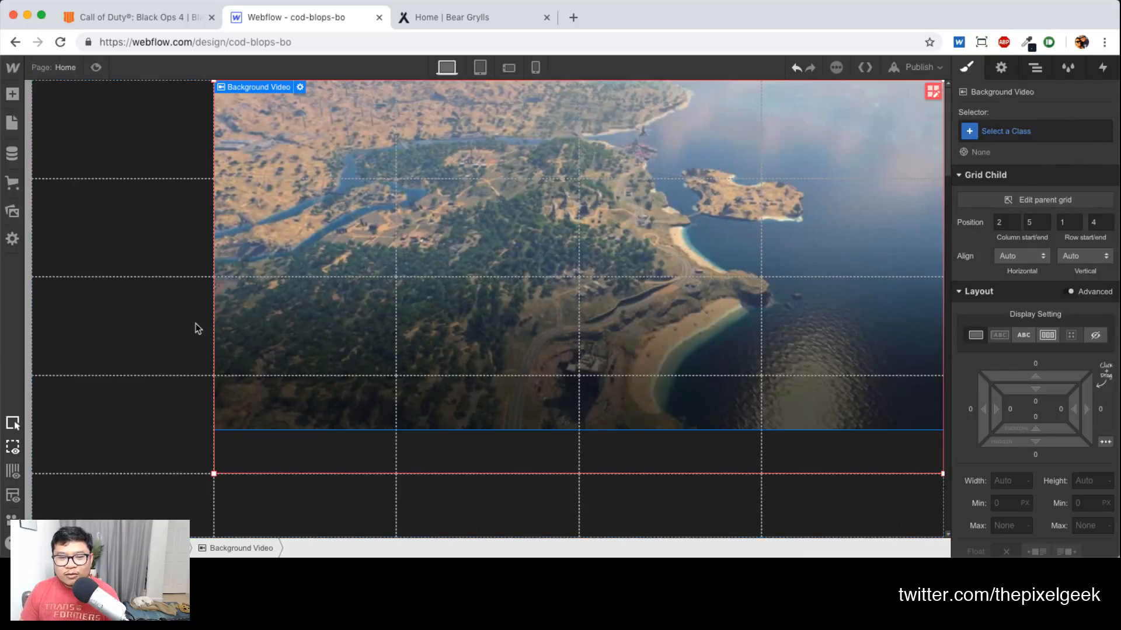
# Check the Black Ops 4 reference page, and add a Div Block spanning grid columns 1–3 and rows 3–4
pyautogui.click(162, 18)
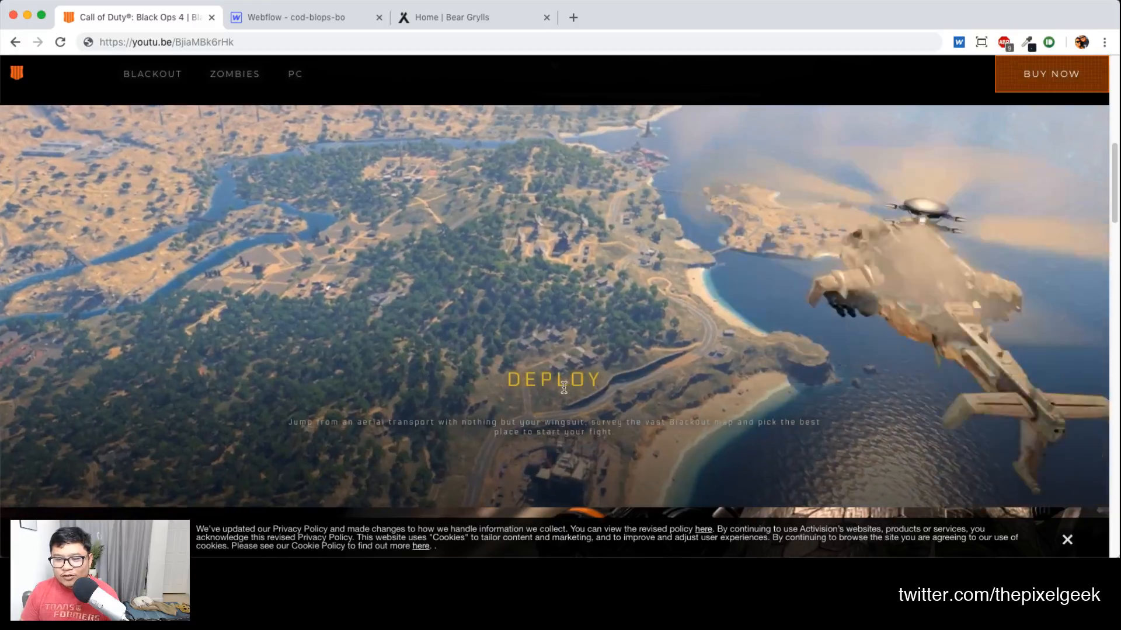
pyautogui.click(266, 18)
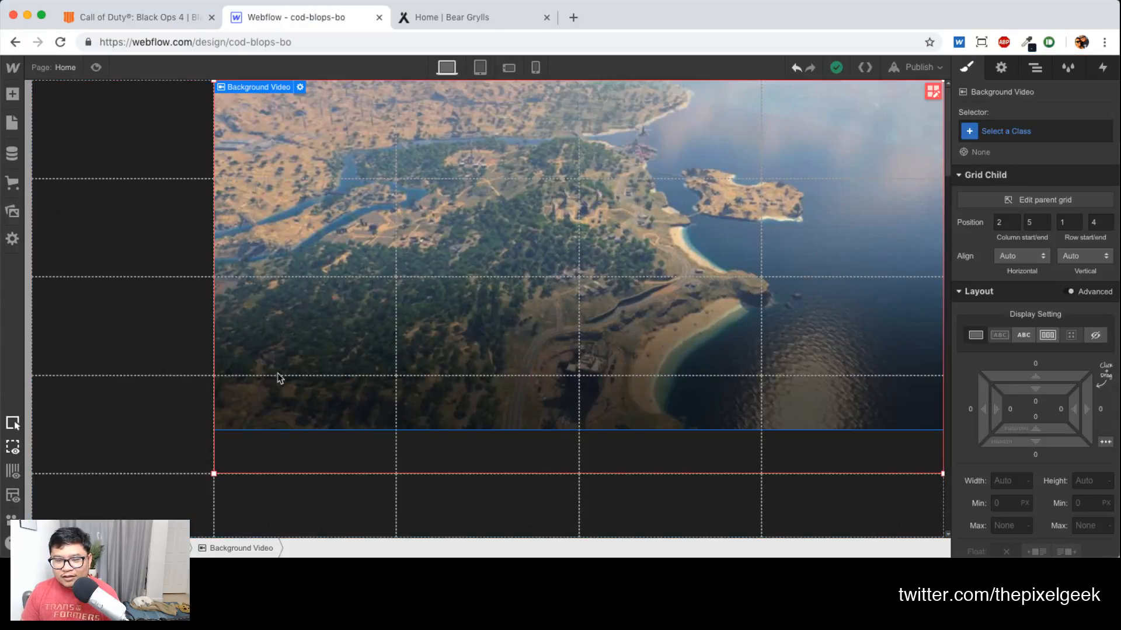
pyautogui.click(10, 99)
pyautogui.moveTo(57, 352); pyautogui.dragTo(133, 326)
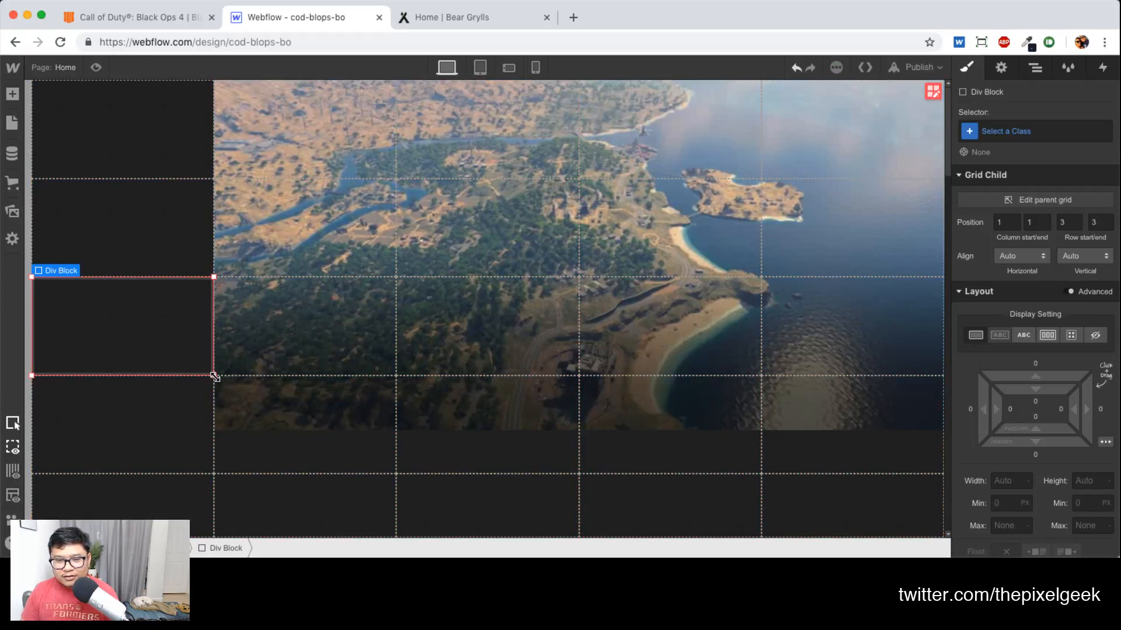
pyautogui.moveTo(215, 377); pyautogui.dragTo(569, 472)
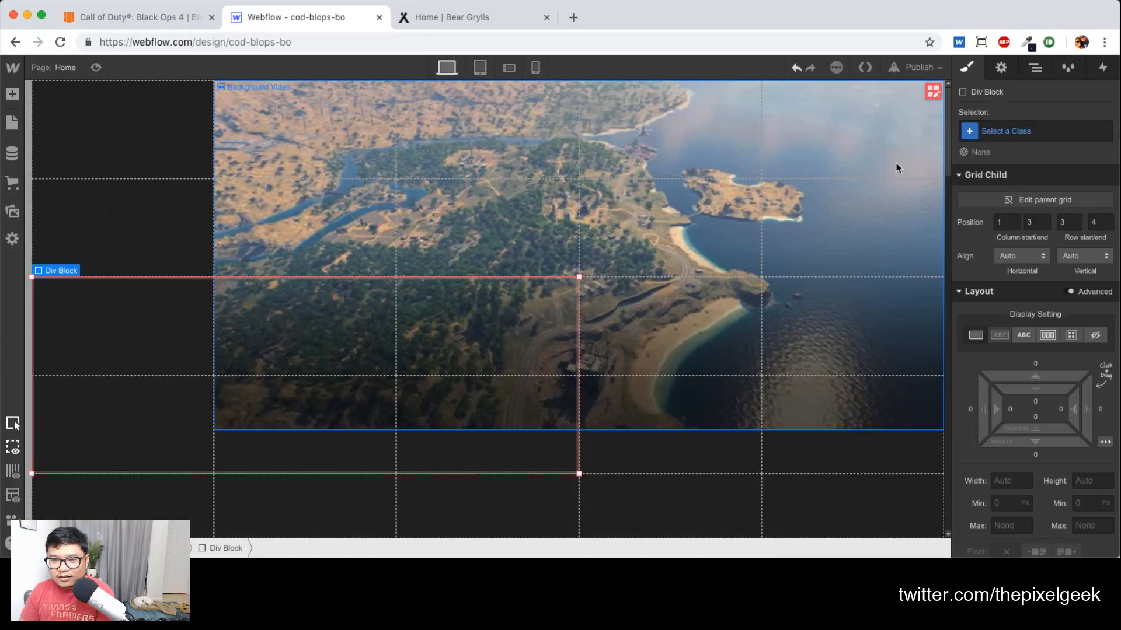
# Add two 1 FR columns to the section's grid, making seven columns in total
pyautogui.click(933, 92)
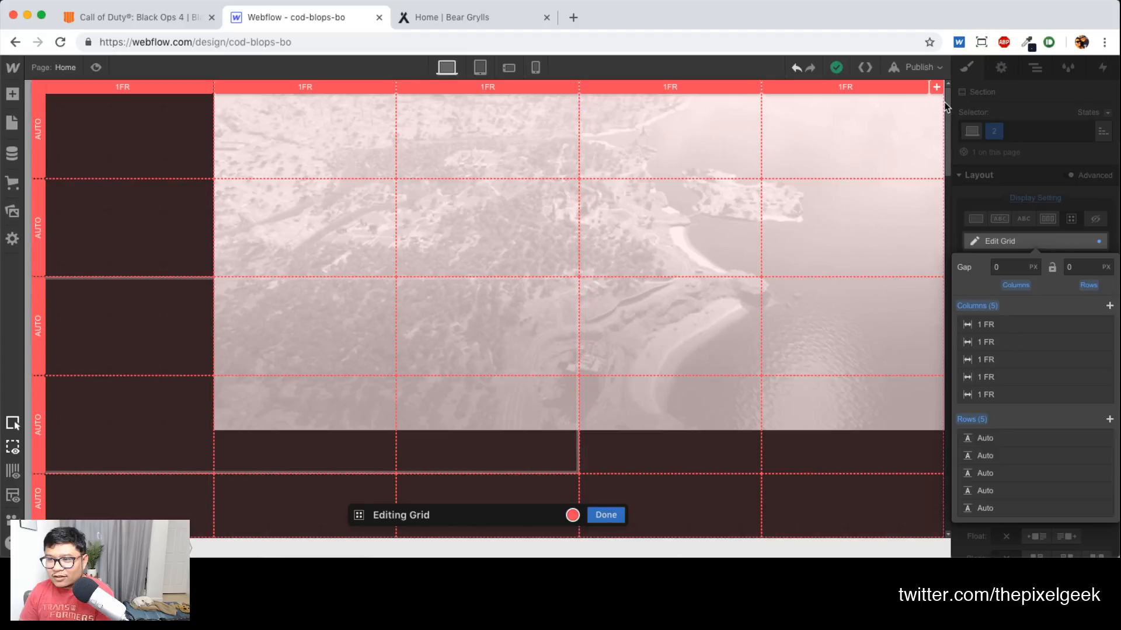
pyautogui.doubleClick(936, 86)
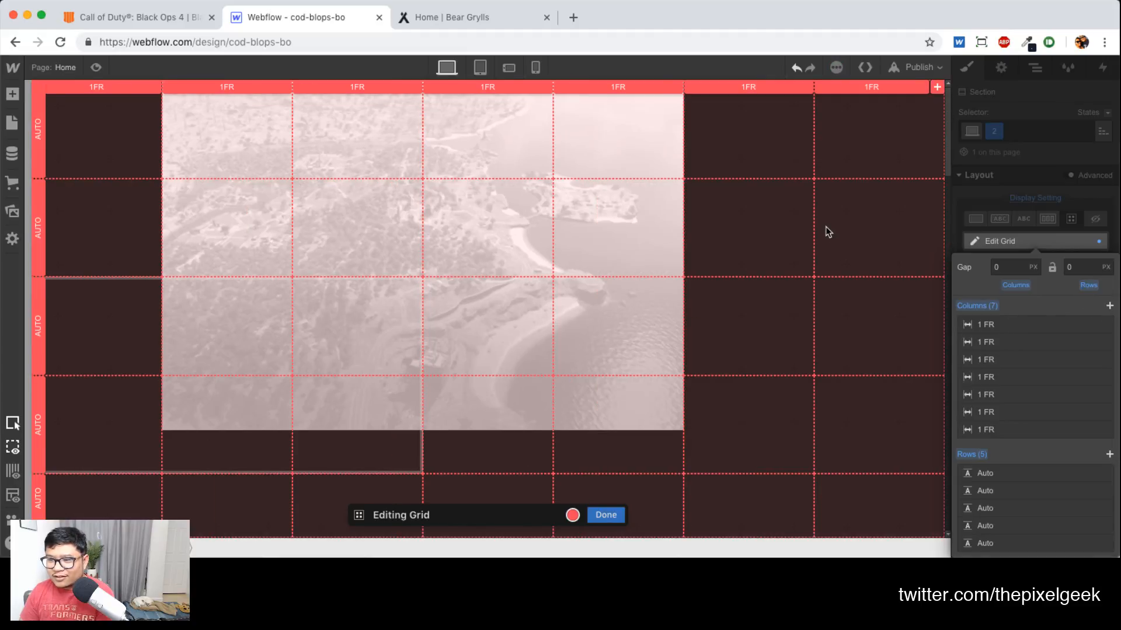
pyautogui.press('Escape')
# Reposition and stretch the background video so that it spans grid columns 3–6 and rows 2–4
pyautogui.click(598, 142)
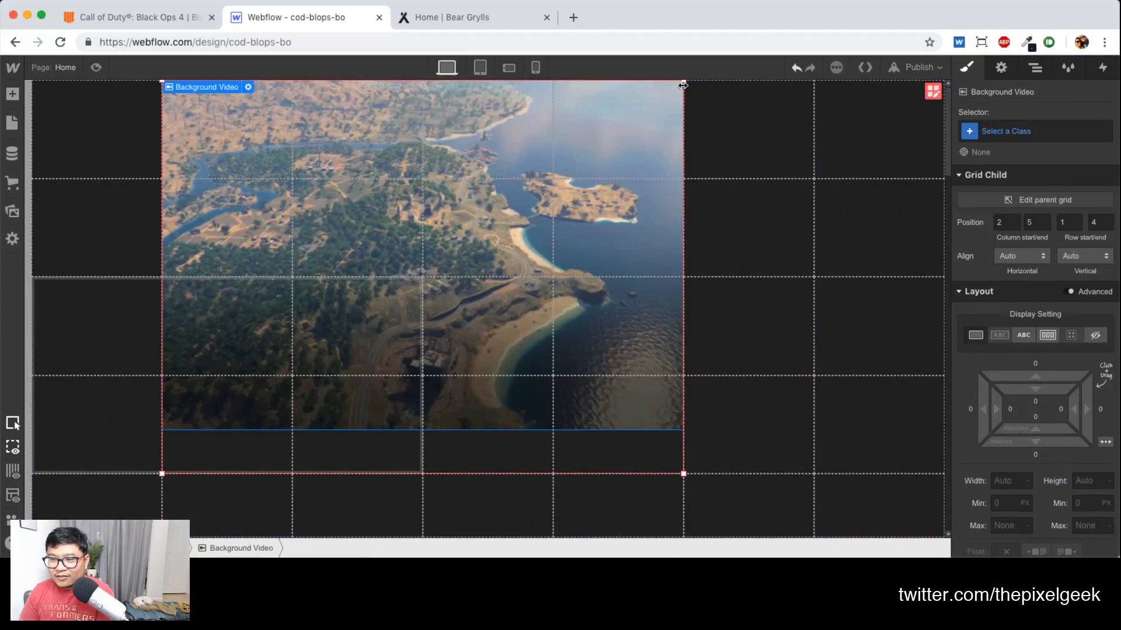
pyautogui.moveTo(738, 91); pyautogui.dragTo(777, 97)
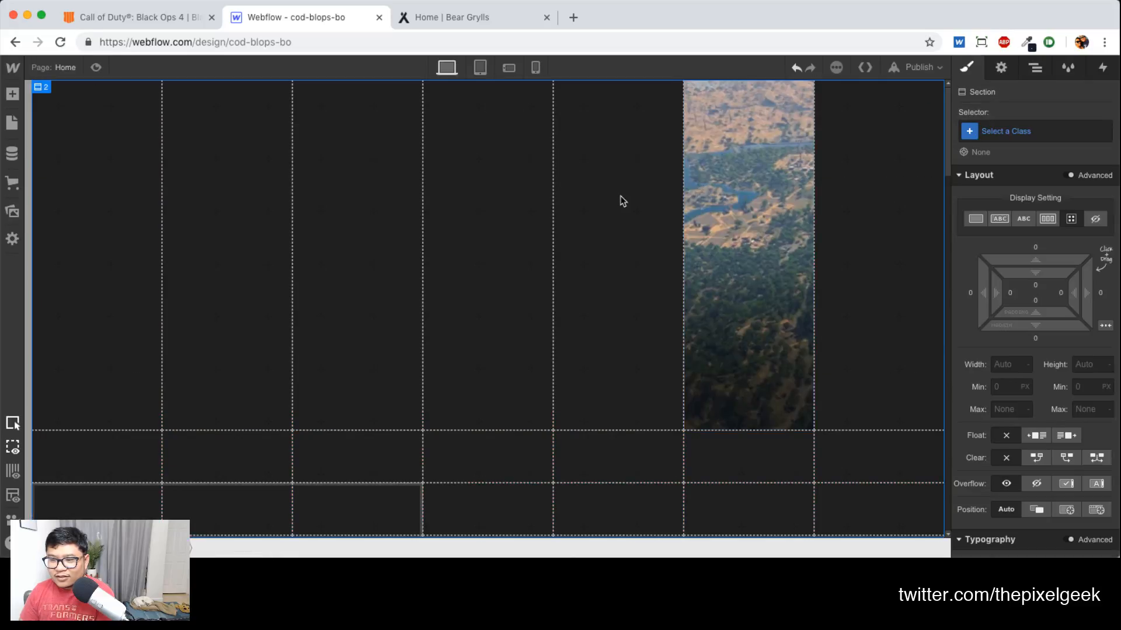
pyautogui.click(747, 222)
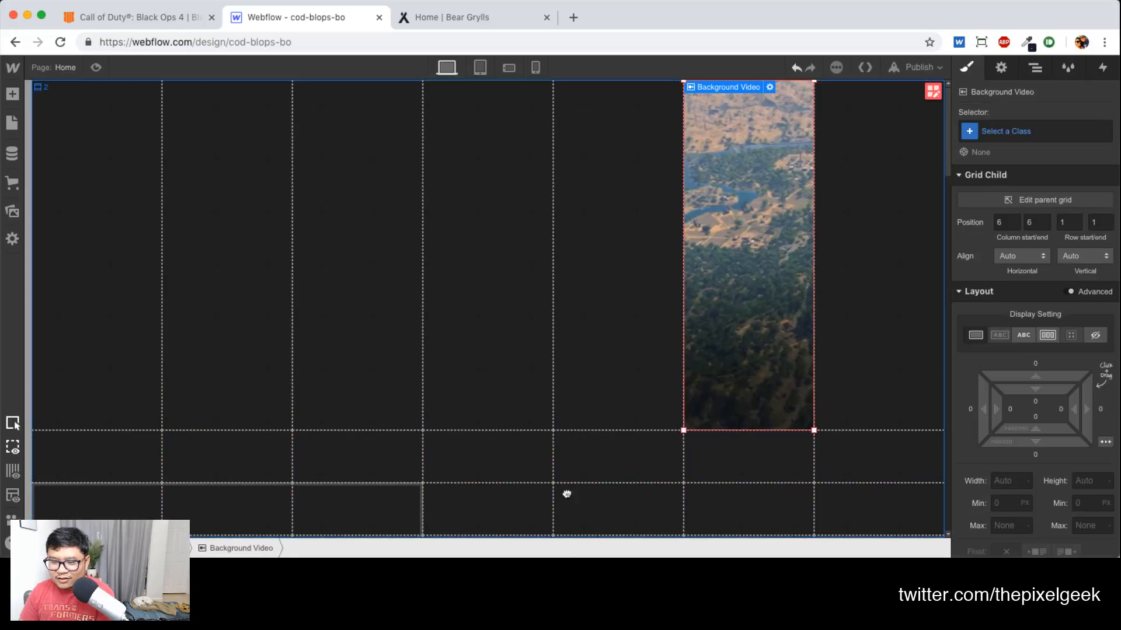
pyautogui.moveTo(566, 492); pyautogui.dragTo(545, 382)
pyautogui.click(728, 300)
pyautogui.click(727, 331)
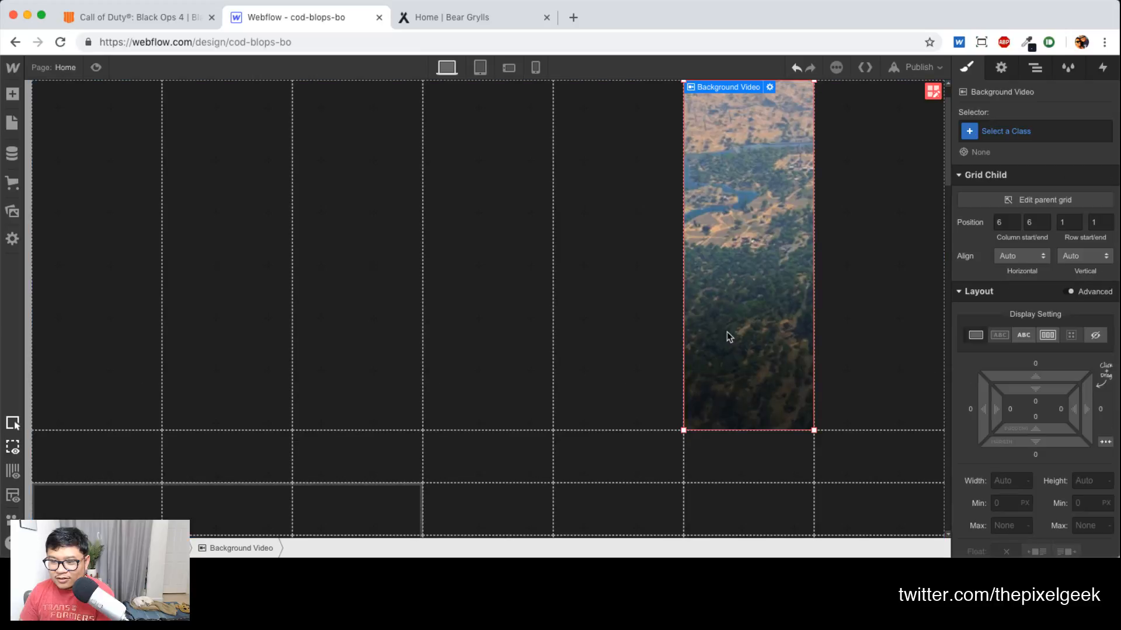
pyautogui.moveTo(683, 429); pyautogui.dragTo(350, 522)
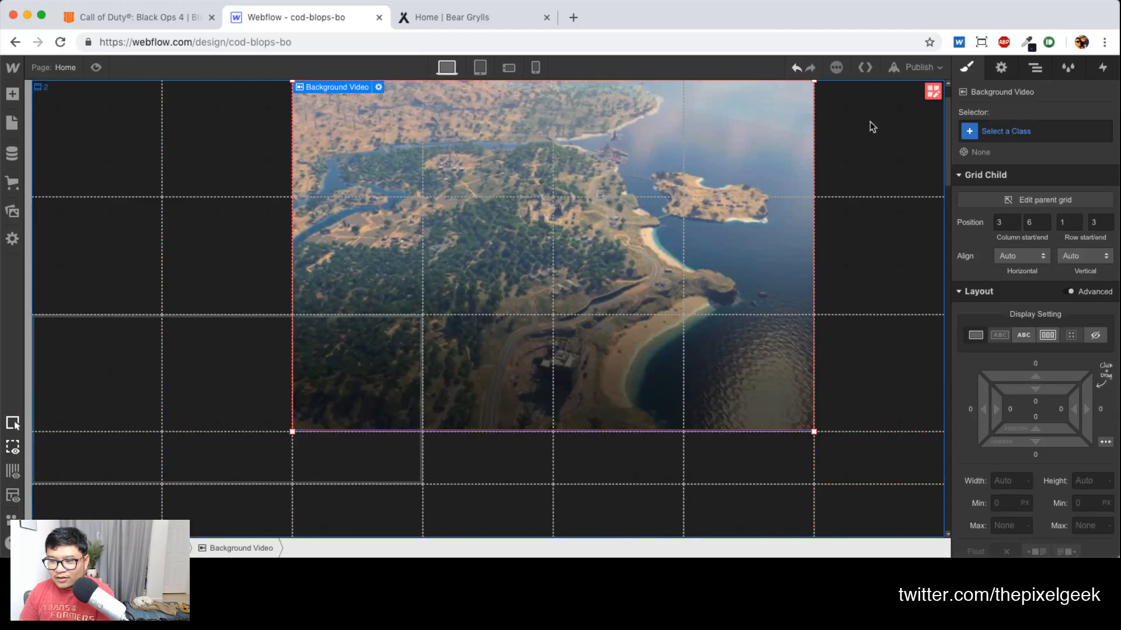
pyautogui.moveTo(811, 88); pyautogui.dragTo(800, 208)
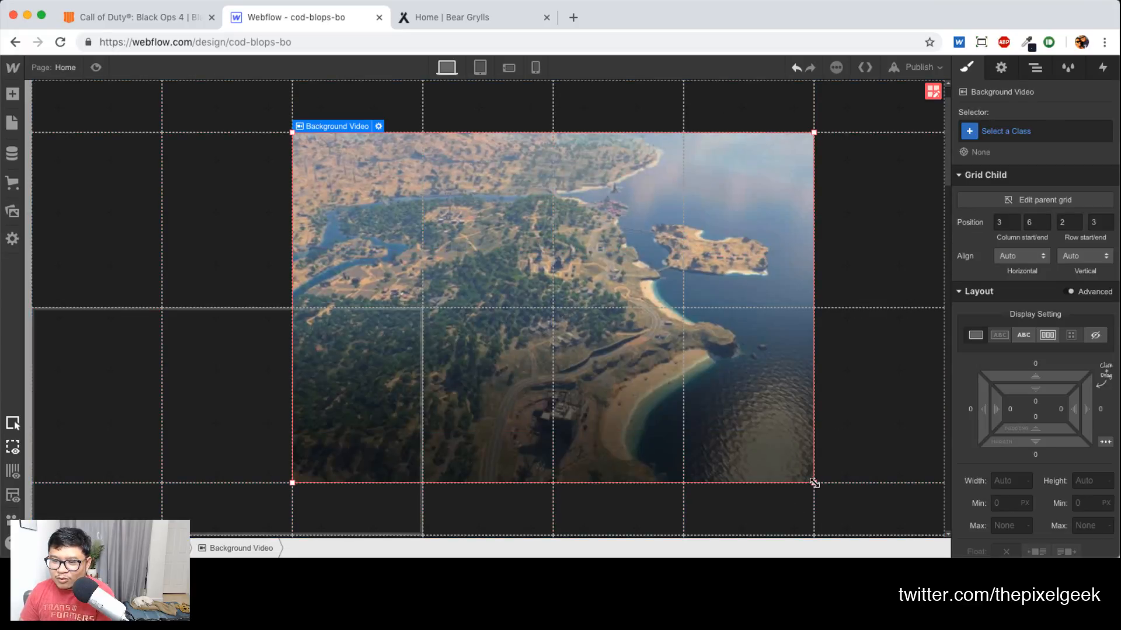
pyautogui.moveTo(814, 483); pyautogui.dragTo(765, 529)
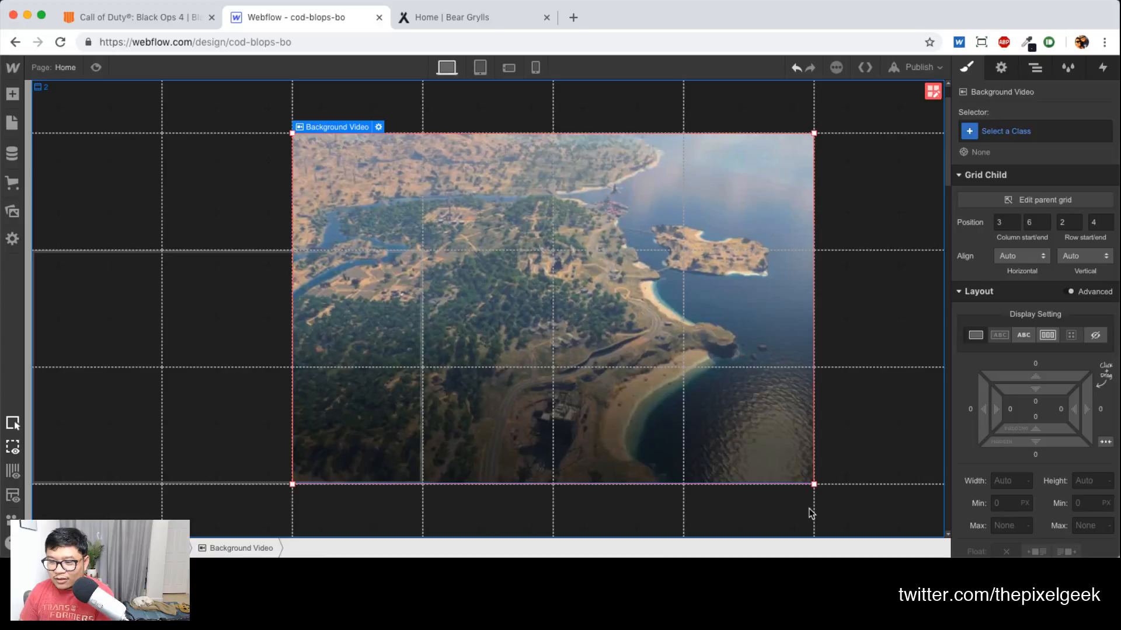
# Add an eighth 1 FR column to the section's grid and extend the background video through column 7
pyautogui.click(933, 91)
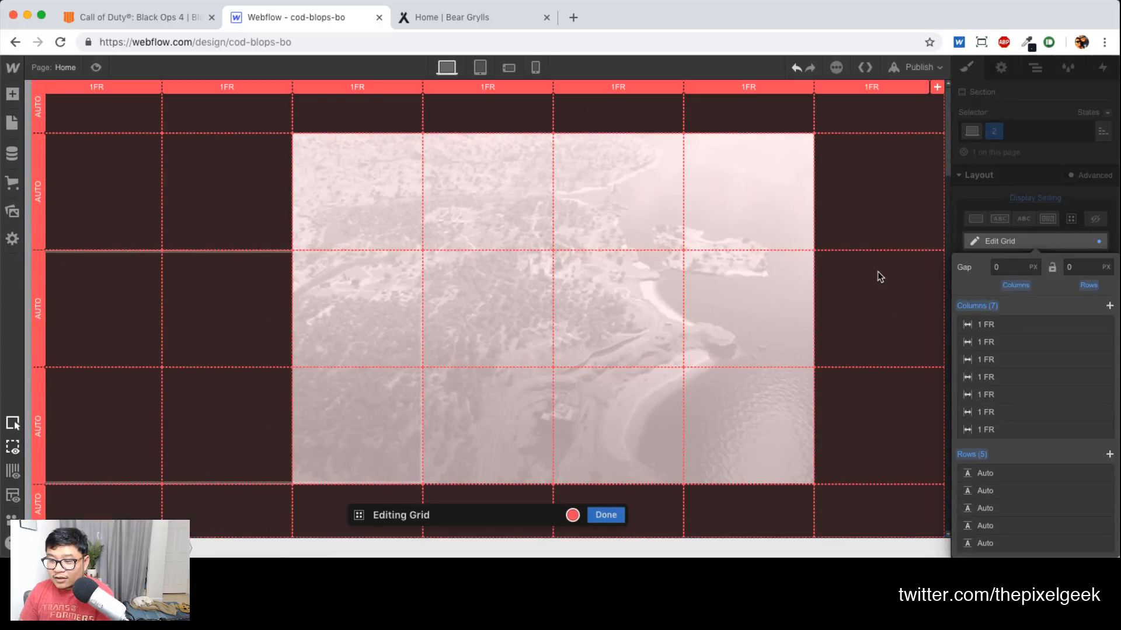
pyautogui.click(936, 87)
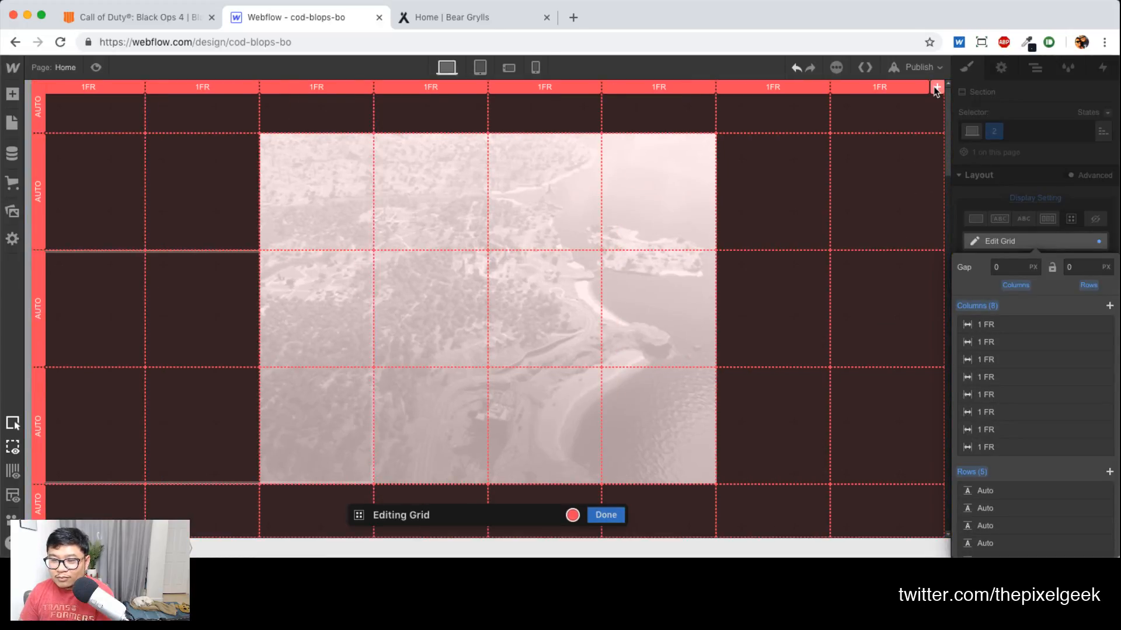
pyautogui.click(606, 515)
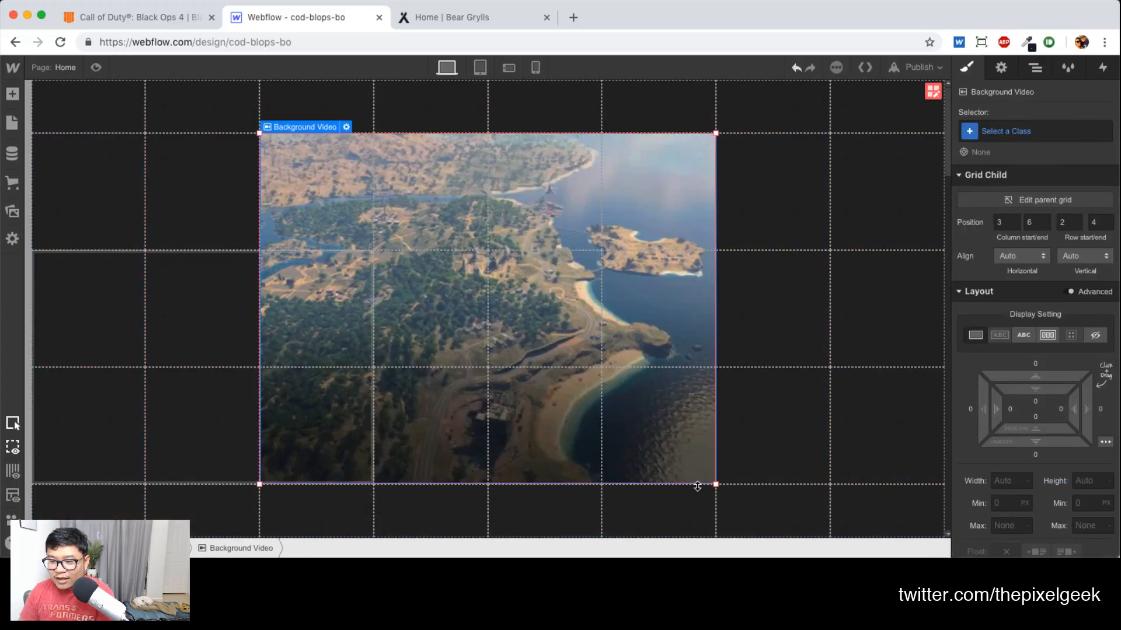
pyautogui.moveTo(715, 484); pyautogui.dragTo(821, 482)
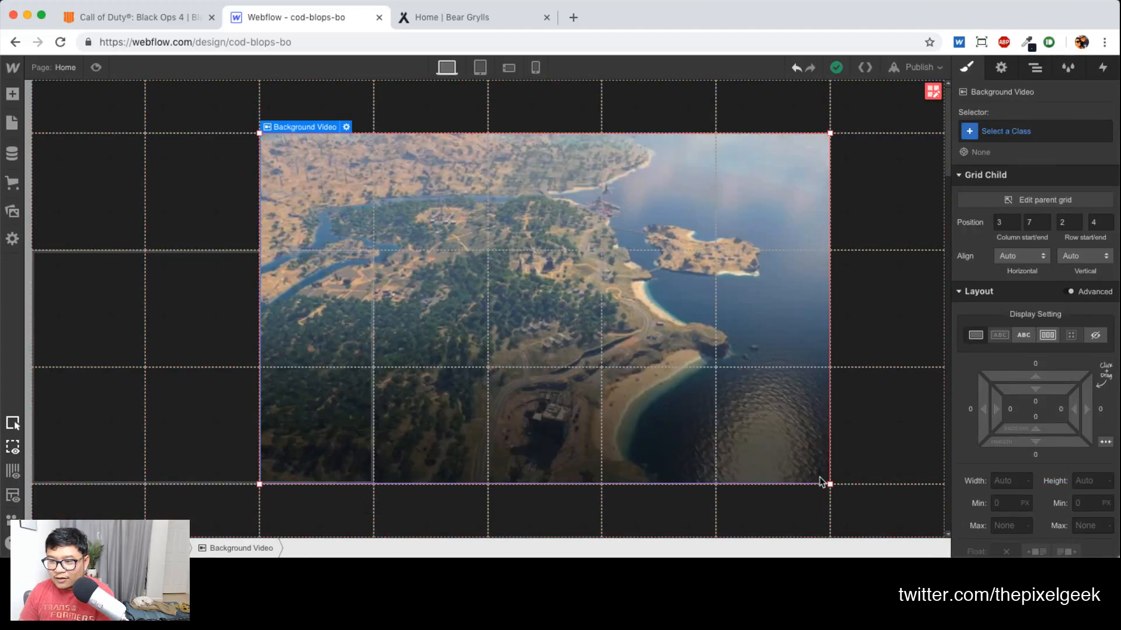
# Add a sixth Auto row to the section's grid
pyautogui.click(205, 426)
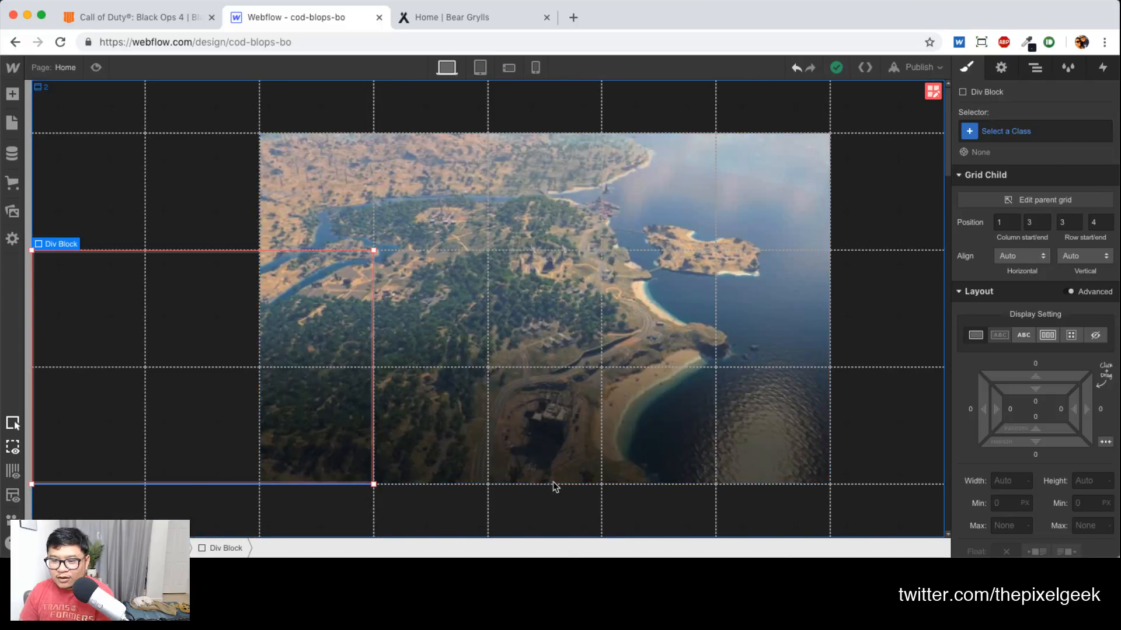
pyautogui.click(933, 92)
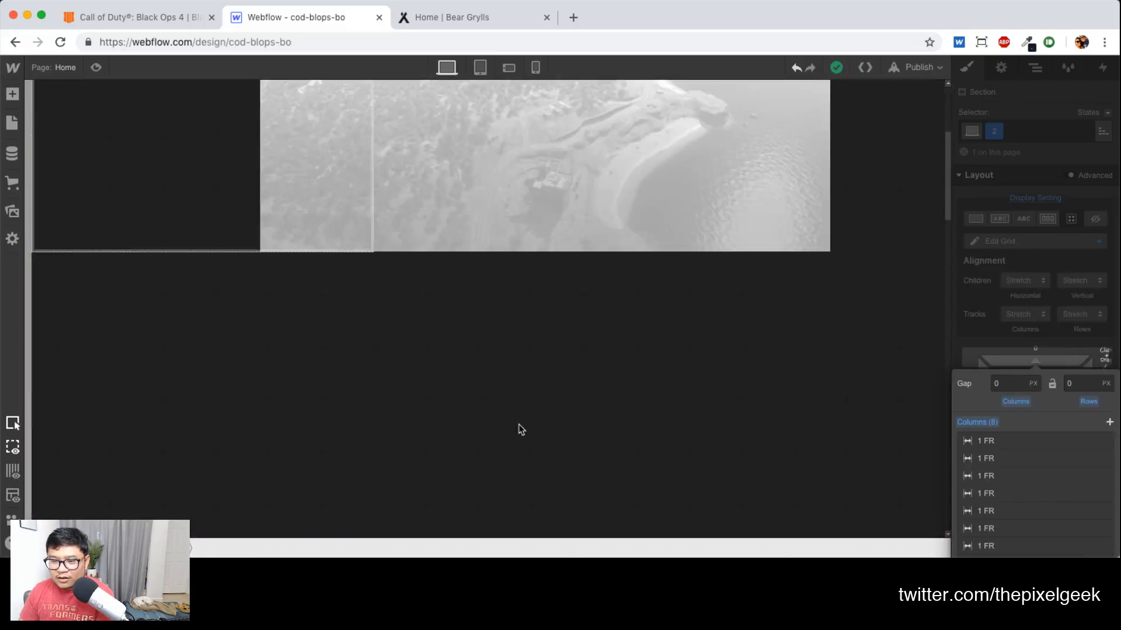
pyautogui.scroll(5, 469, 478)
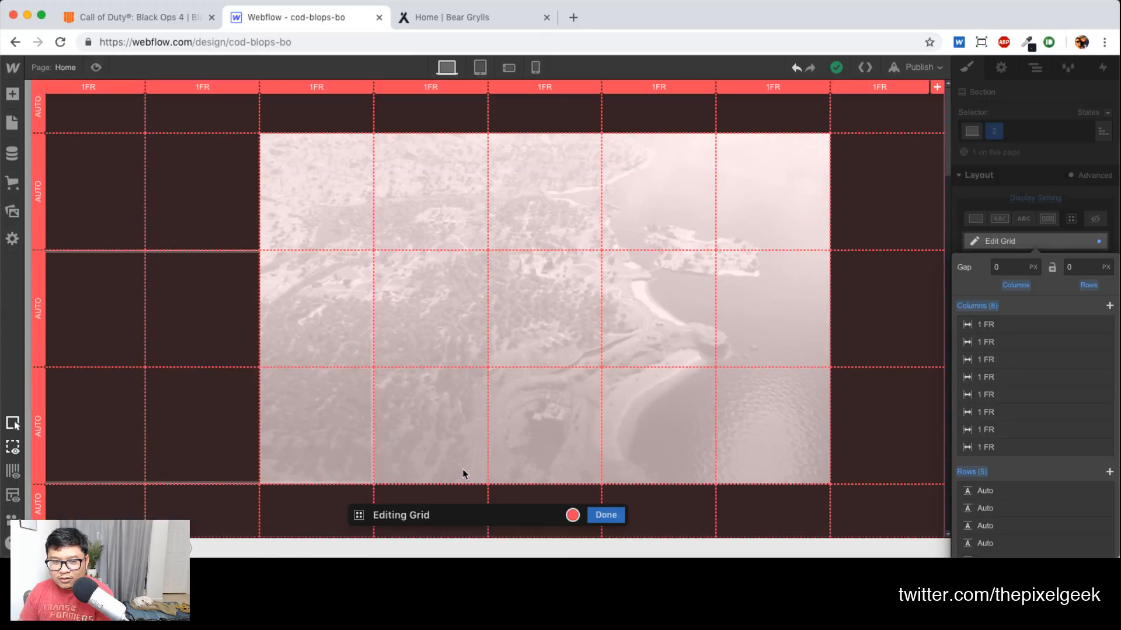
pyautogui.click(38, 513)
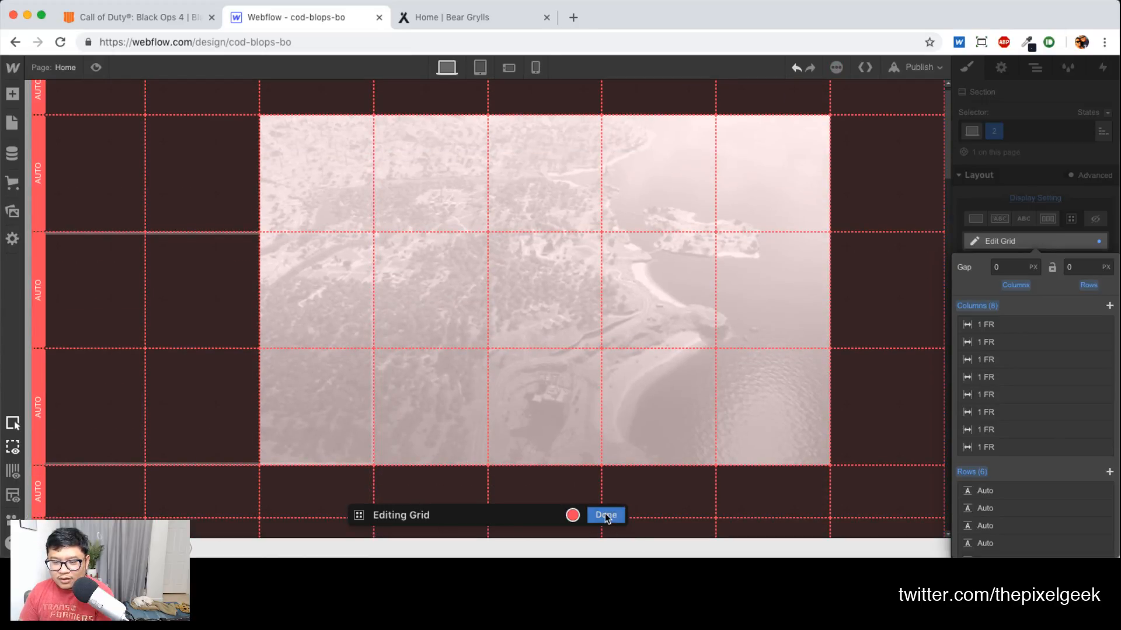
pyautogui.click(606, 515)
# Shift the Div Block's grid area so that it spans columns 2–4 and rows 4–5
pyautogui.click(170, 293)
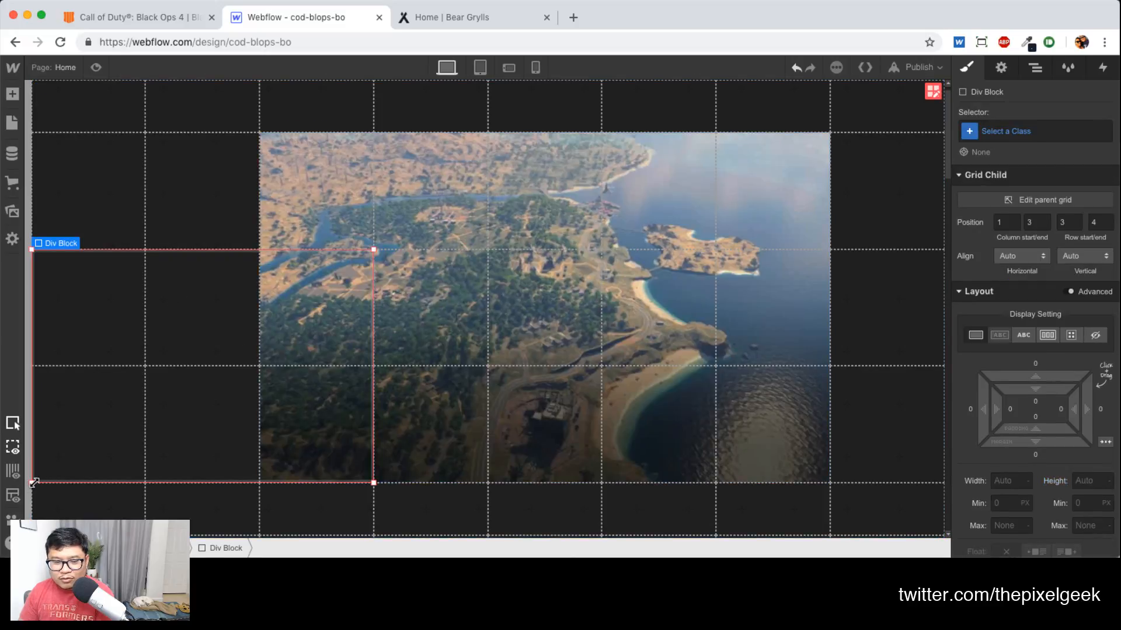
pyautogui.moveTo(35, 484); pyautogui.dragTo(145, 534)
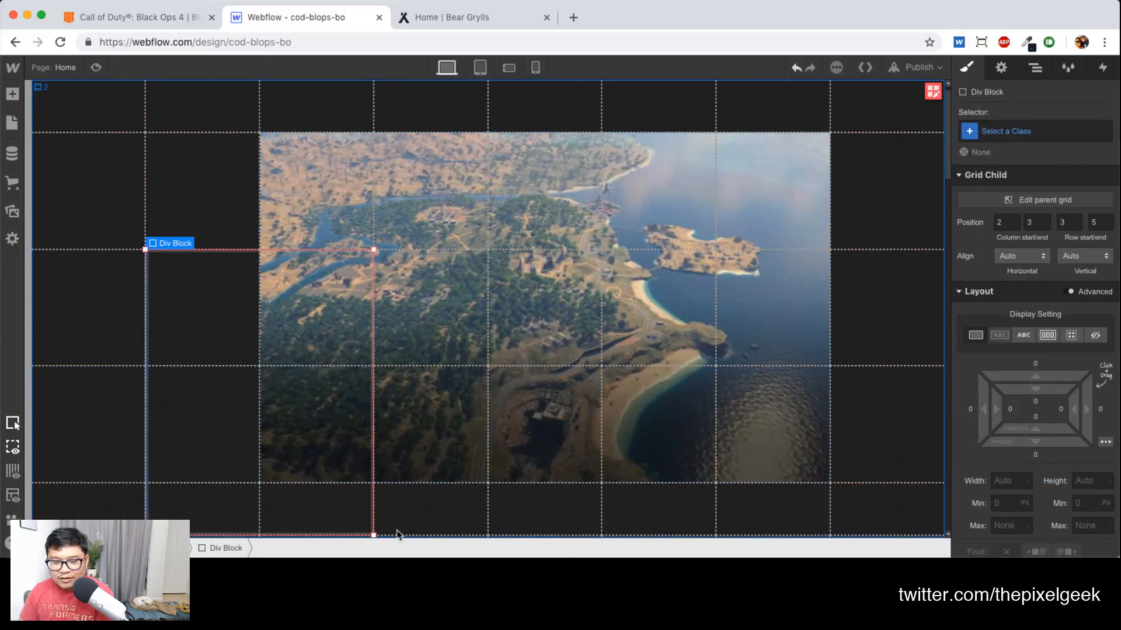
pyautogui.moveTo(375, 246); pyautogui.dragTo(476, 373)
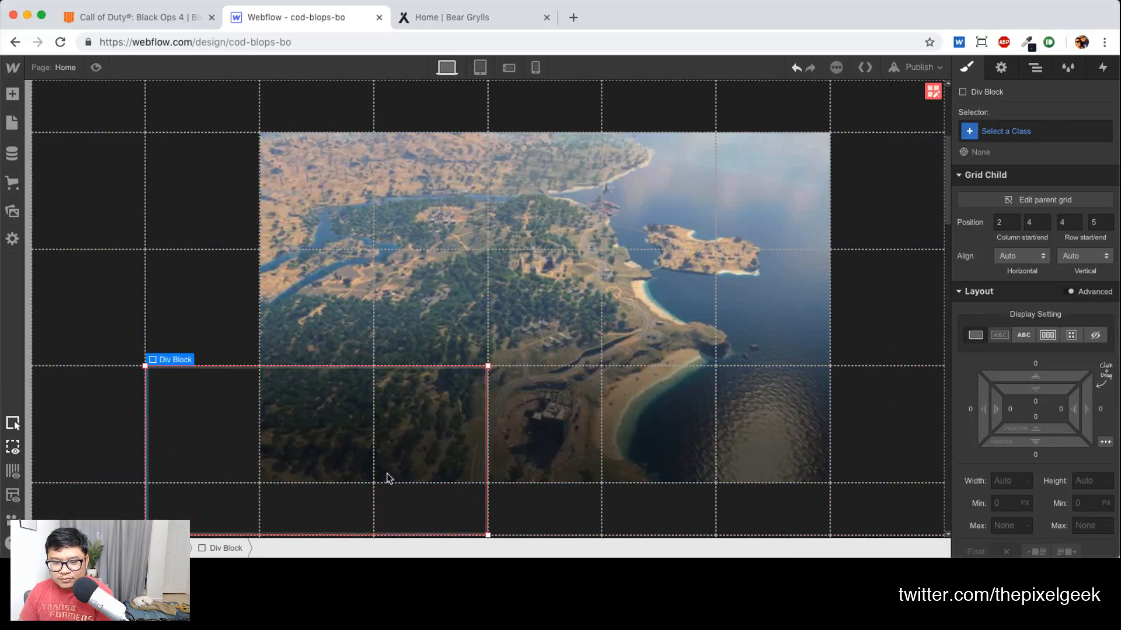
# Delete the last two Auto rows from the section's grid, leaving four rows
pyautogui.click(933, 92)
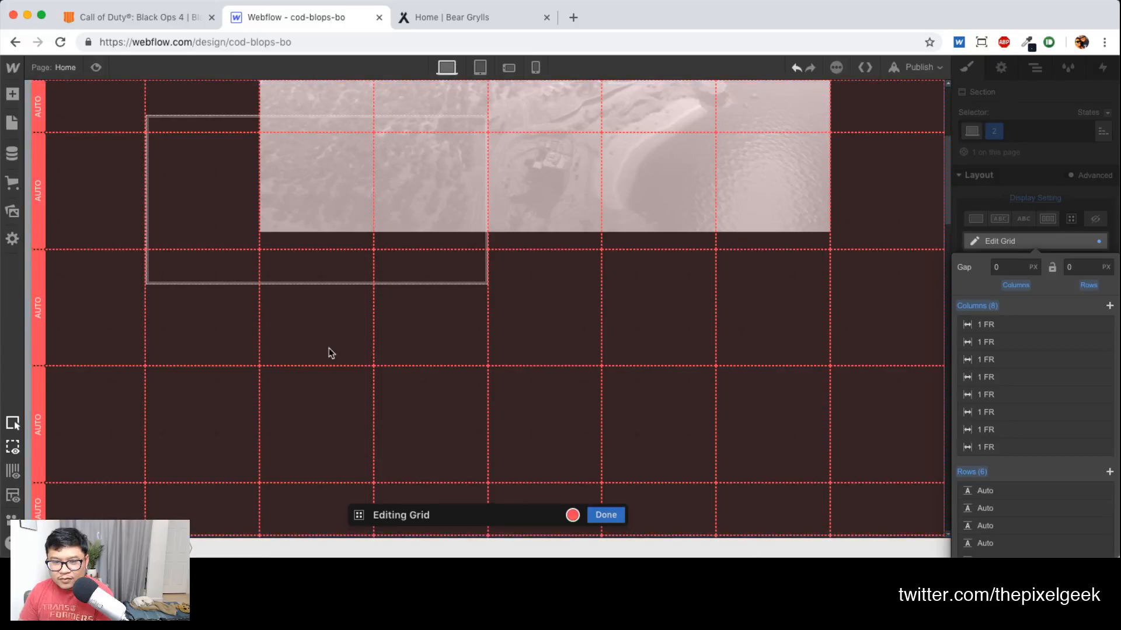
pyautogui.click(459, 279)
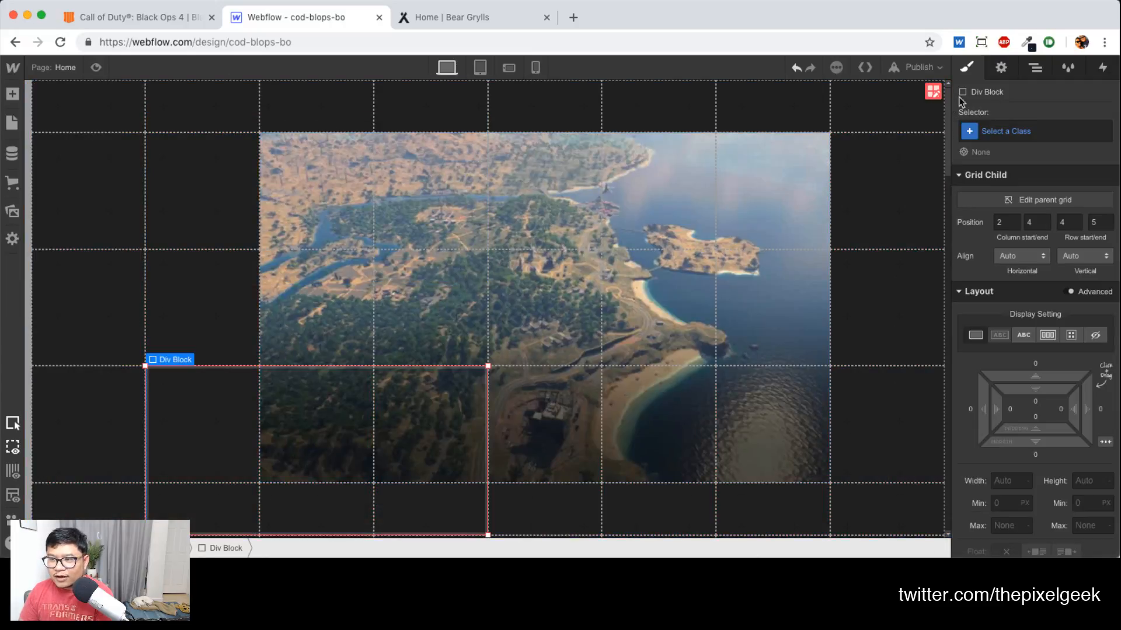
pyautogui.click(932, 92)
pyautogui.scroll(-2, 1040, 464)
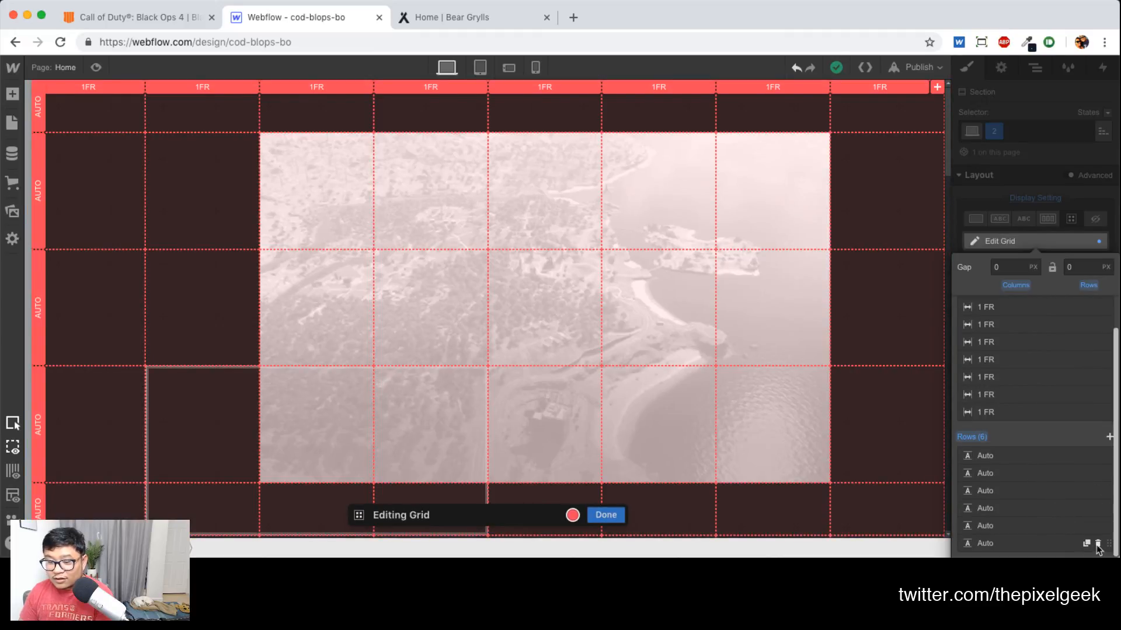
pyautogui.click(1098, 545)
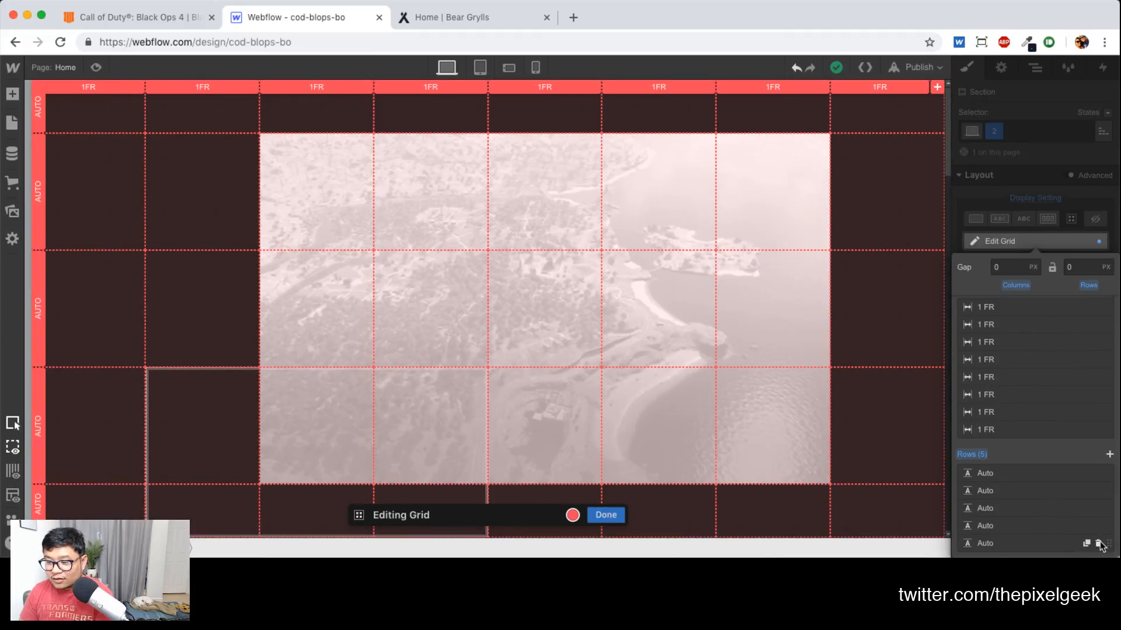
# Reposition the Div Block so that it spans grid columns 2–4 within row 3
pyautogui.click(173, 489)
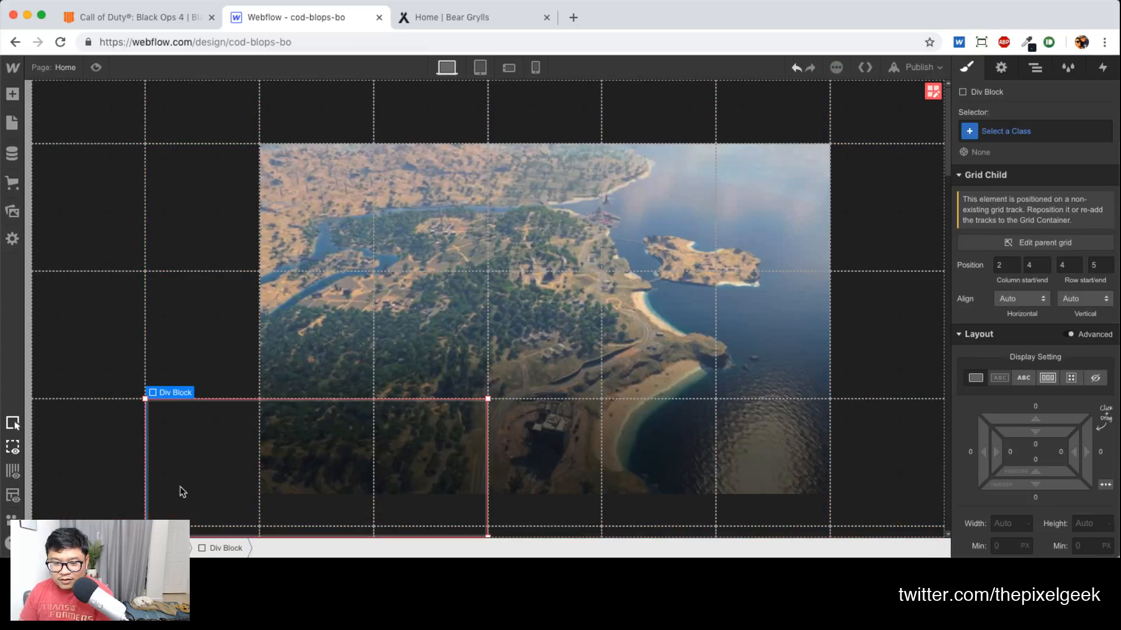
pyautogui.press('BackSpace')
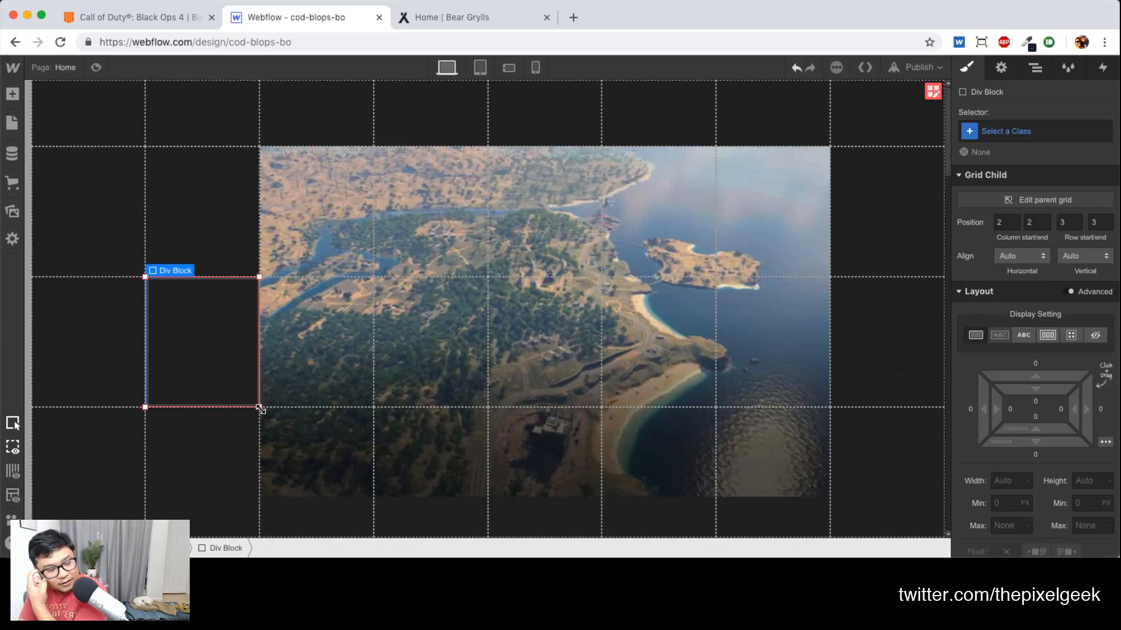
pyautogui.press('super+Tab')
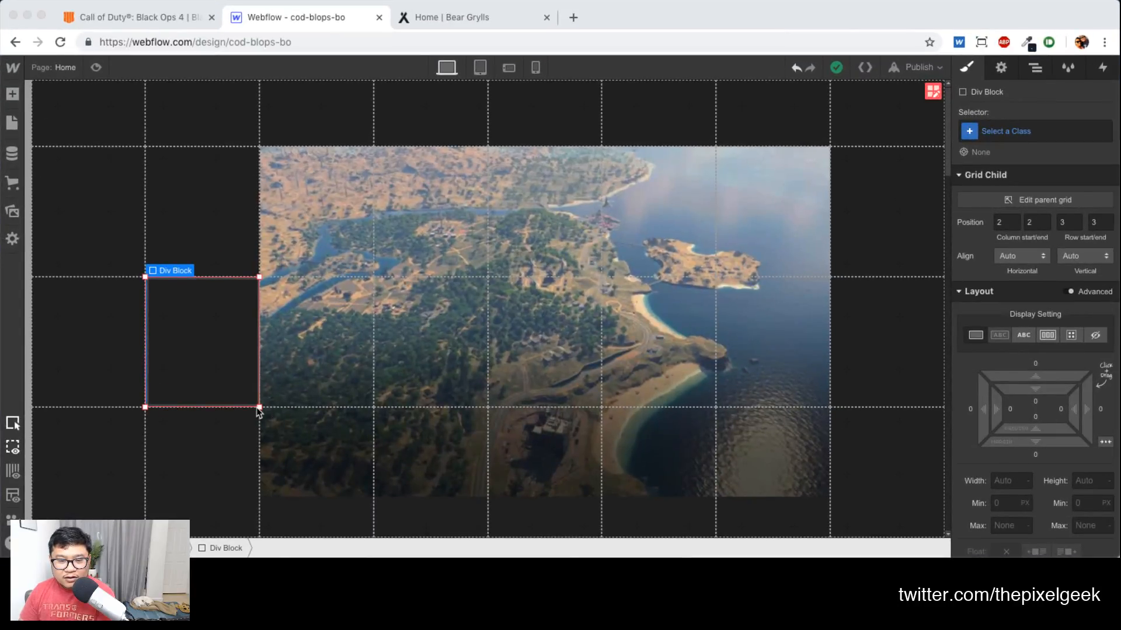
pyautogui.moveTo(259, 408); pyautogui.dragTo(443, 471)
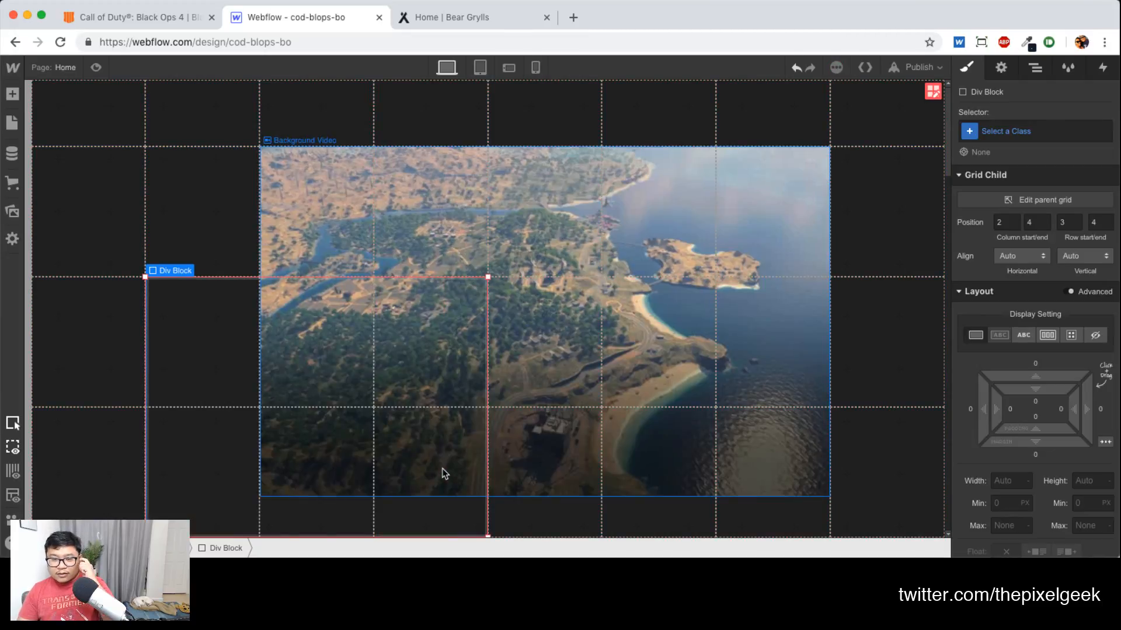
pyautogui.click(932, 92)
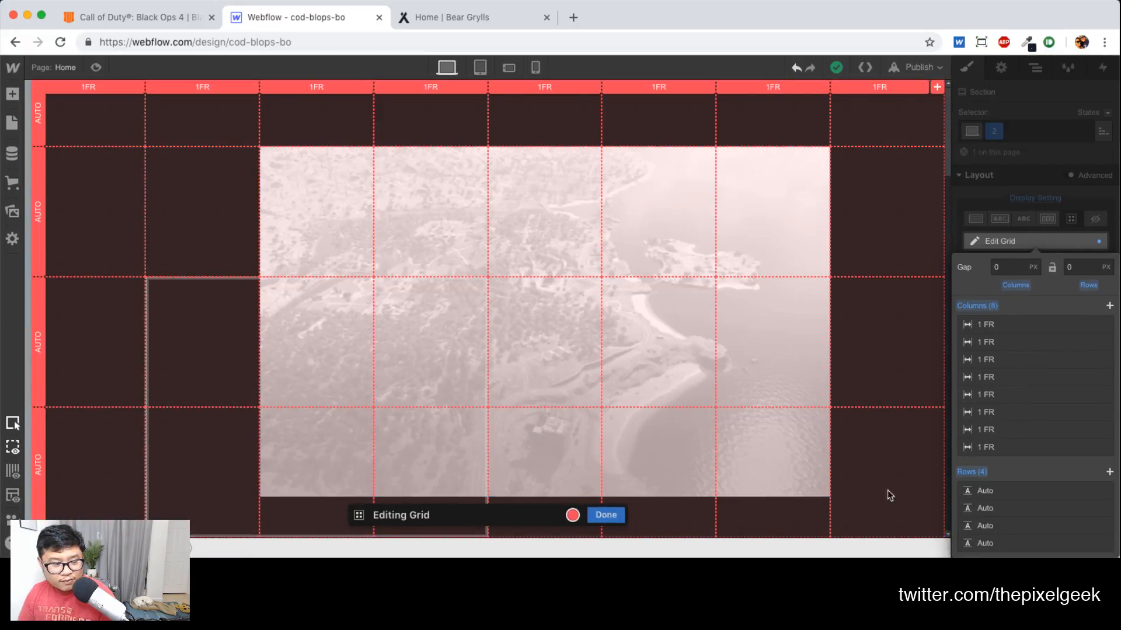
pyautogui.click(198, 491)
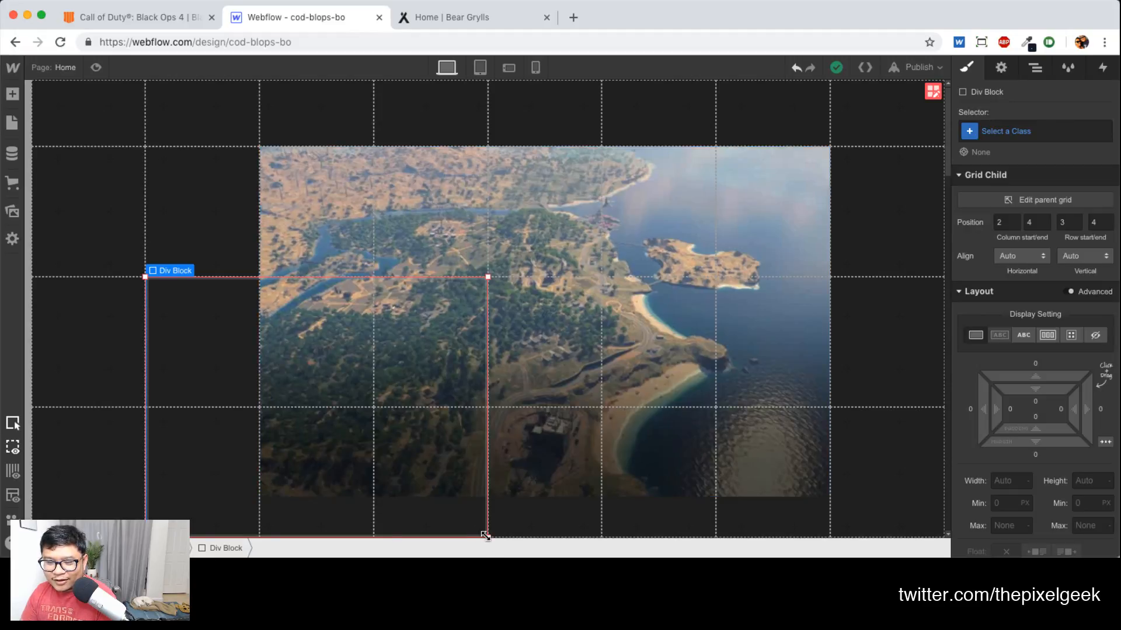
pyautogui.moveTo(487, 534); pyautogui.dragTo(474, 400)
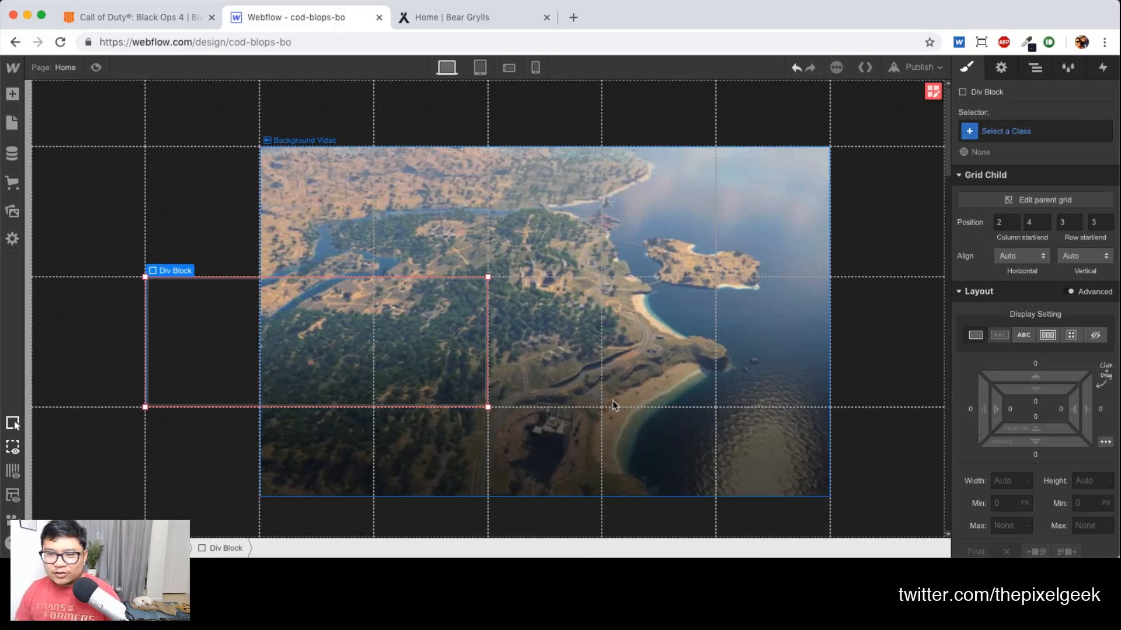
# Give the Div Block a new class named caption box and open its background colour for editing
pyautogui.click(1028, 133)
pyautogui.write('caption box')
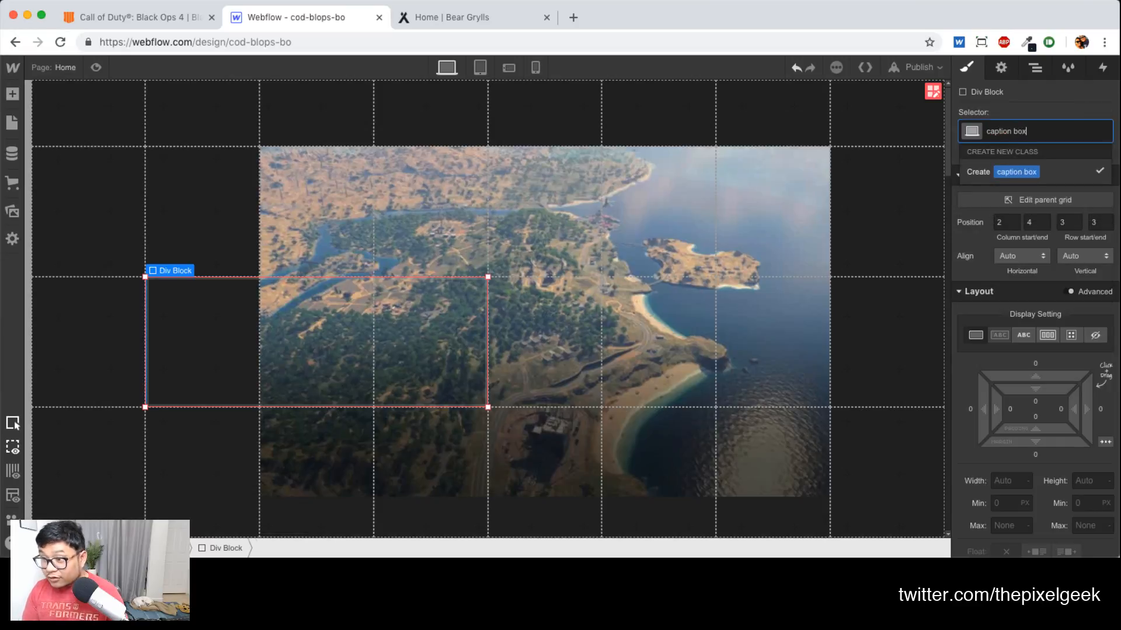
pyautogui.press('Return')
pyautogui.scroll(-5, 1077, 391)
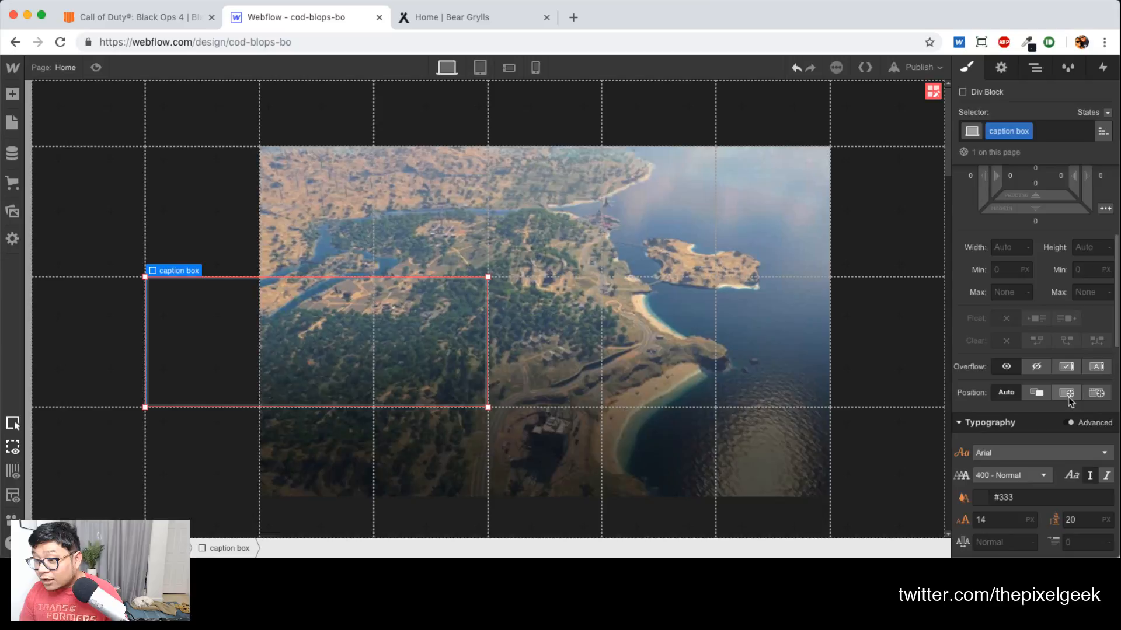
pyautogui.scroll(-5, 1068, 397)
pyautogui.click(981, 465)
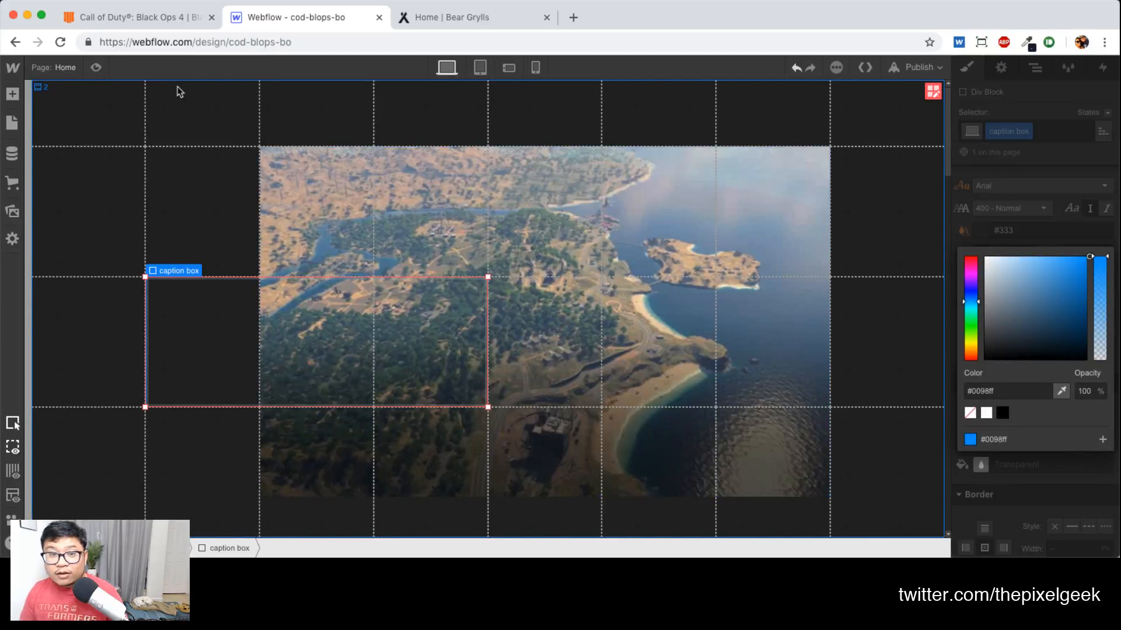
# Switch to the Call of Duty page, inspect the header's Buy Now link and copy the hex code of its orange border
pyautogui.click(175, 18)
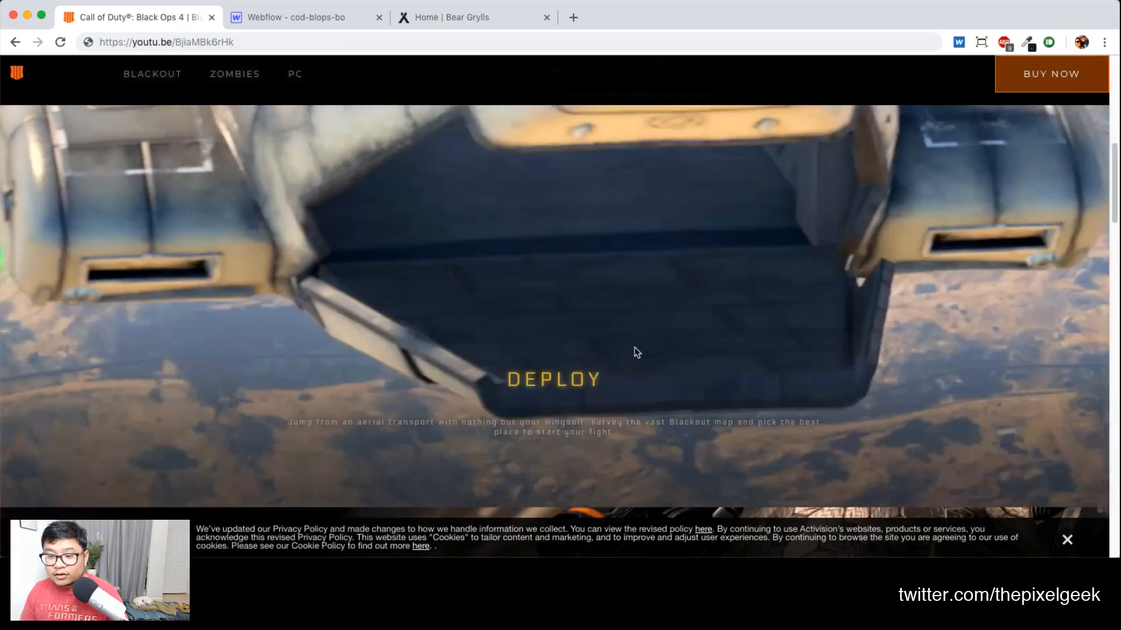
pyautogui.scroll(-10, 636, 352)
pyautogui.rightClick(655, 327)
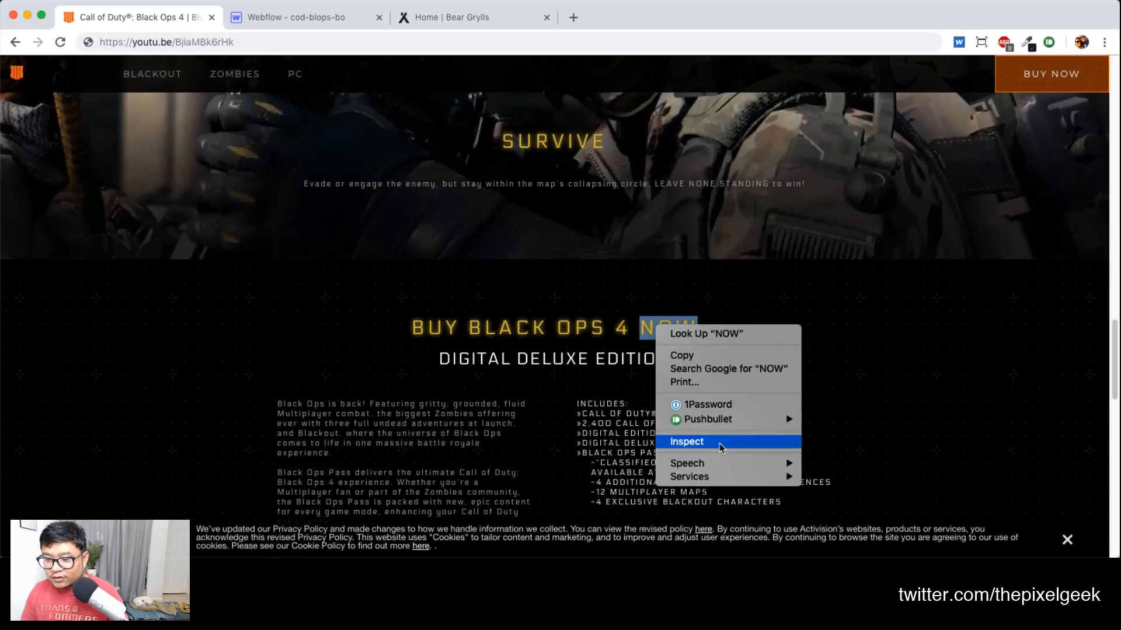
pyautogui.click(320, 310)
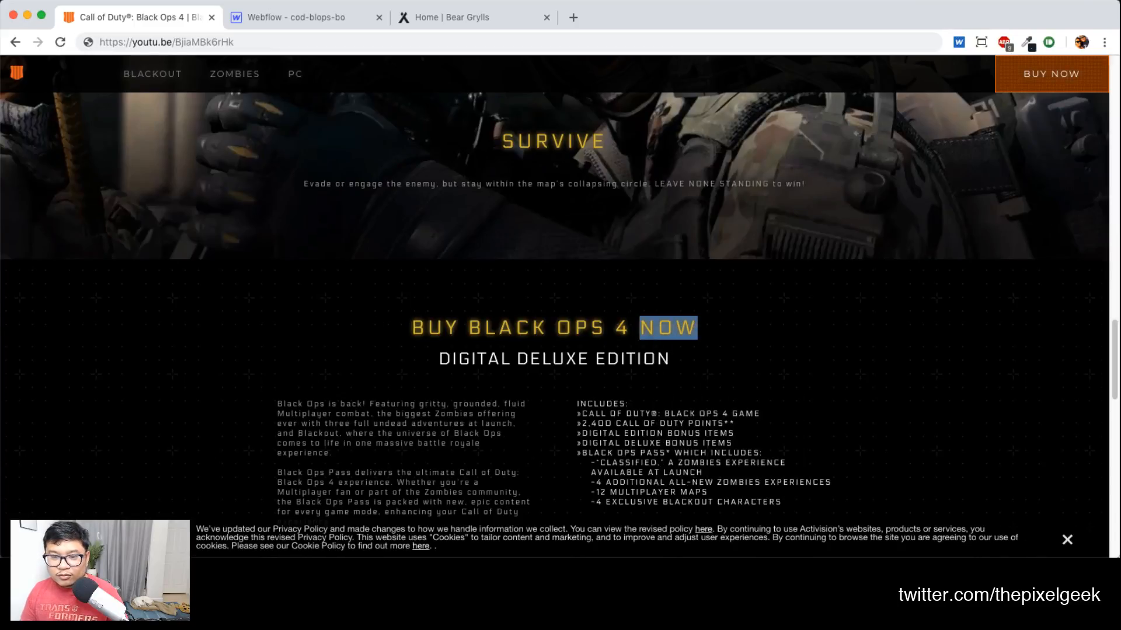
pyautogui.scroll(1, 388, 232)
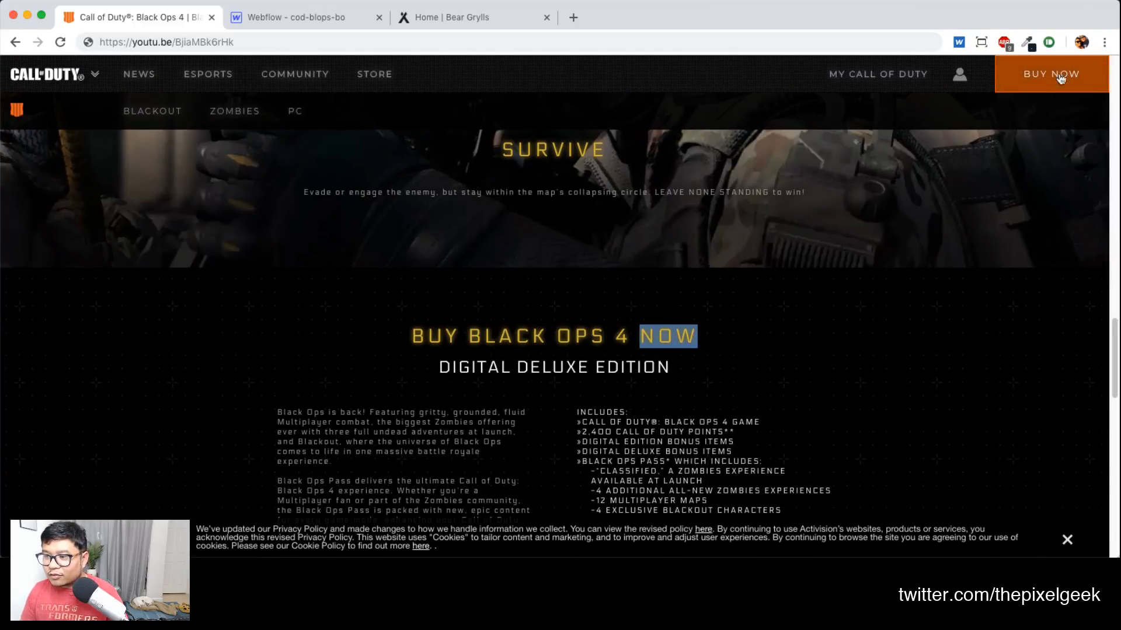
pyautogui.rightClick(1008, 75)
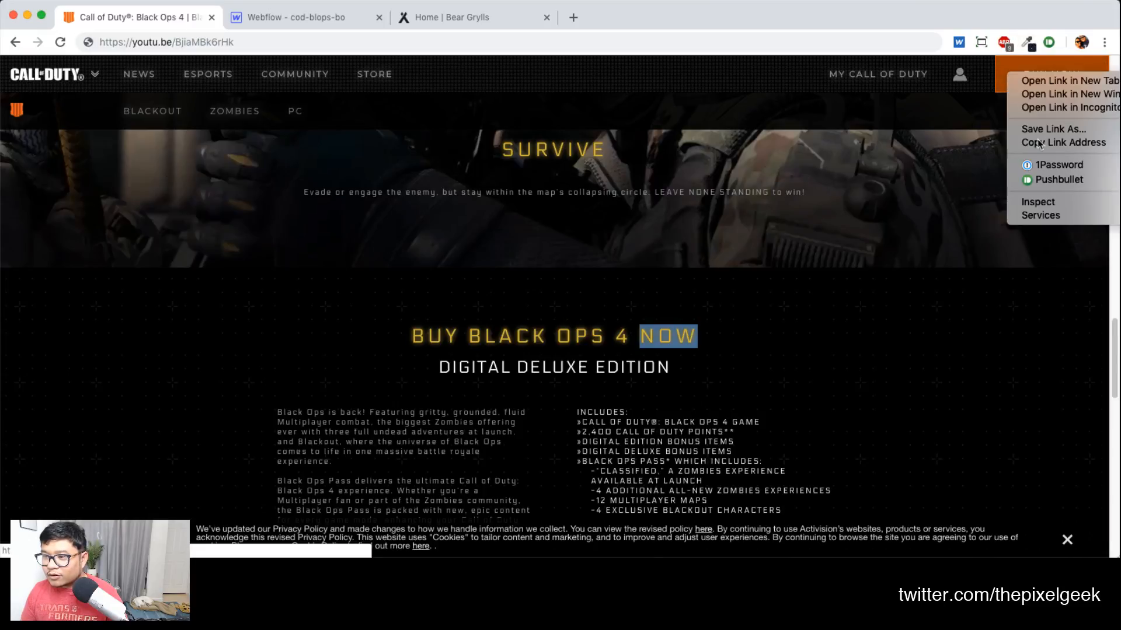
pyautogui.click(1040, 202)
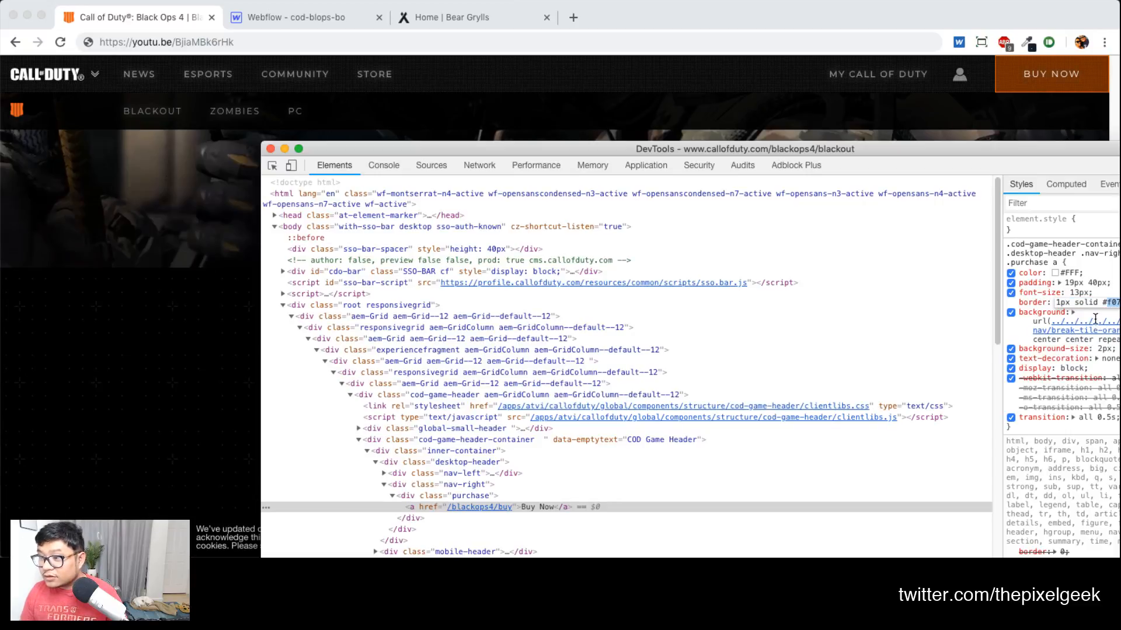
# Switch back to Webflow and set the caption box's background to the copied colour #f07113 at 80% opacity
pyautogui.click(294, 17)
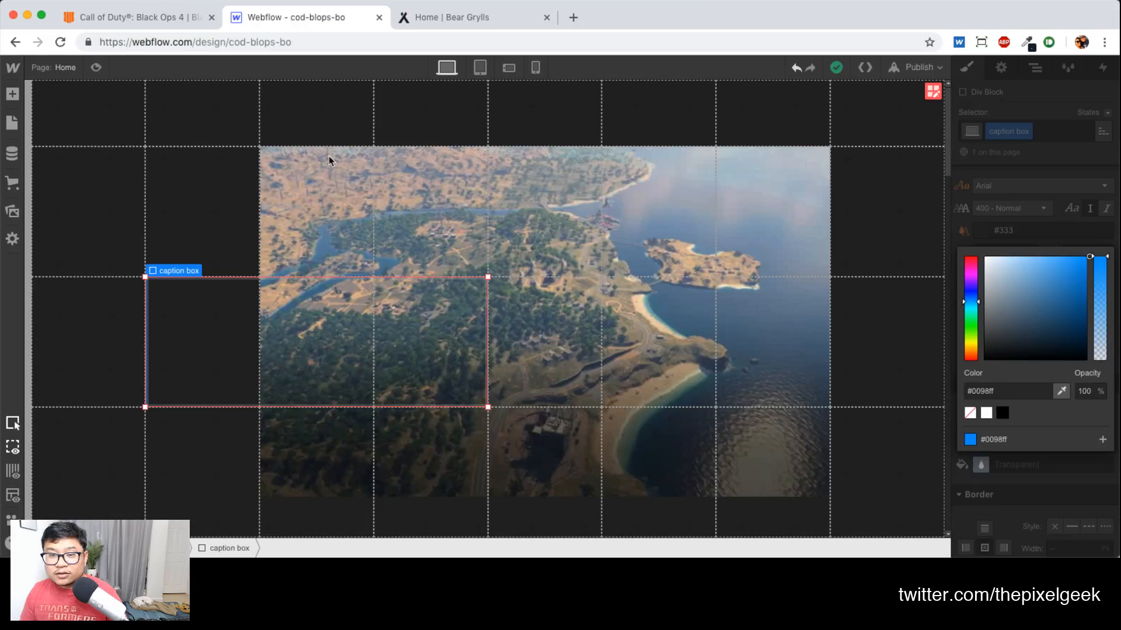
pyautogui.click(991, 390)
pyautogui.press('super+v')
pyautogui.press('Return')
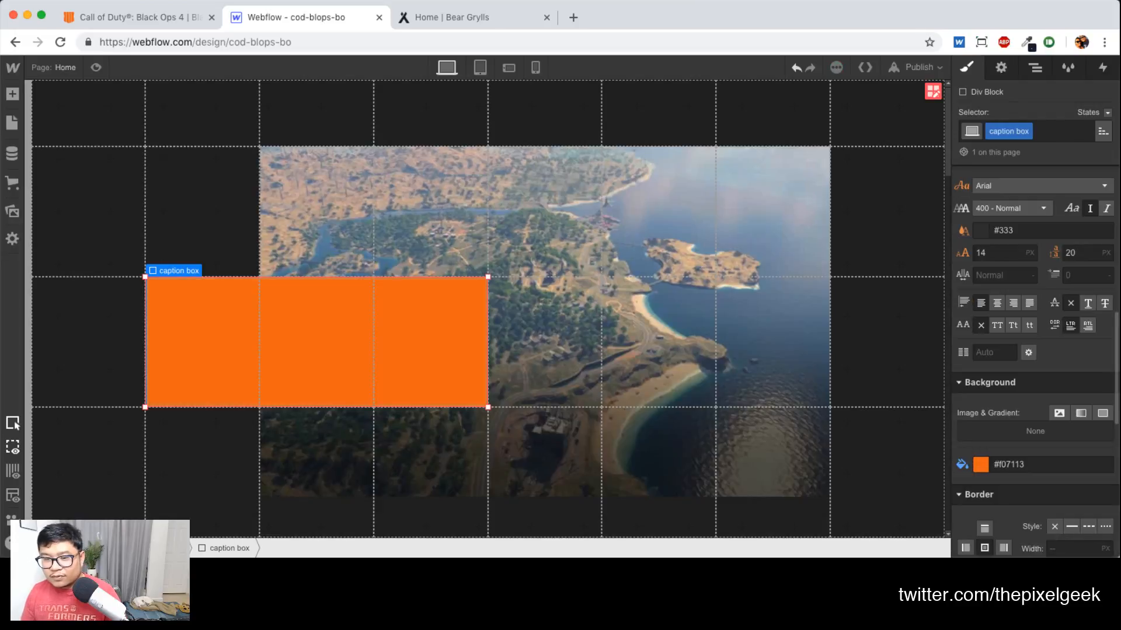
pyautogui.click(980, 464)
pyautogui.moveTo(1097, 292)
pyautogui.mouseDown()
pyautogui.moveTo(1099, 320)
pyautogui.moveTo(1101, 277)
pyautogui.mouseUp()
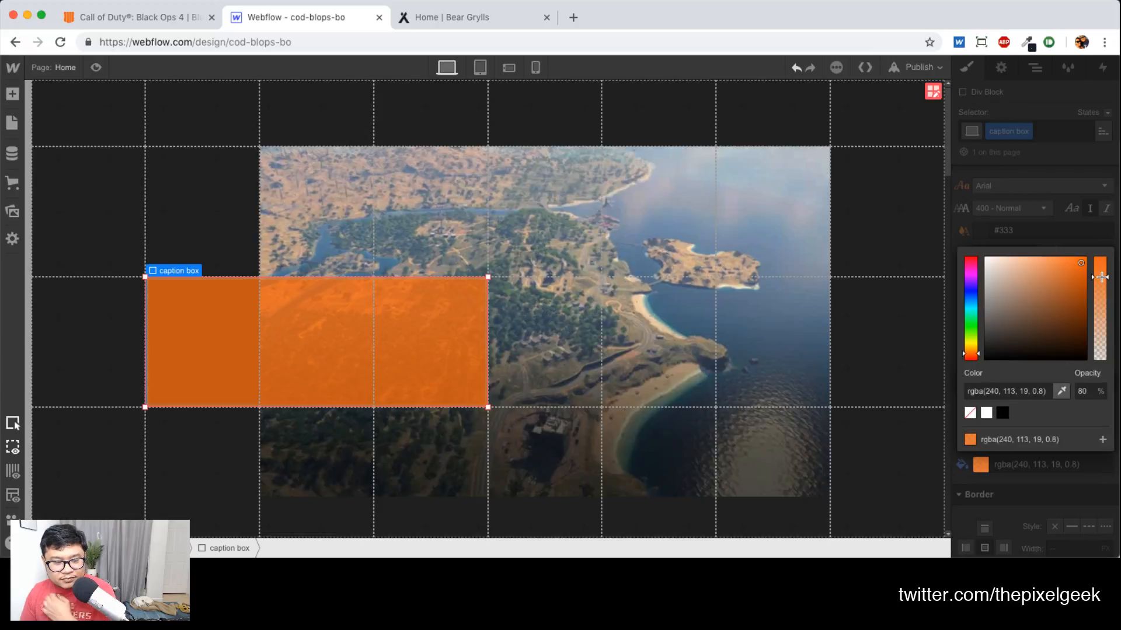
pyautogui.click(1076, 216)
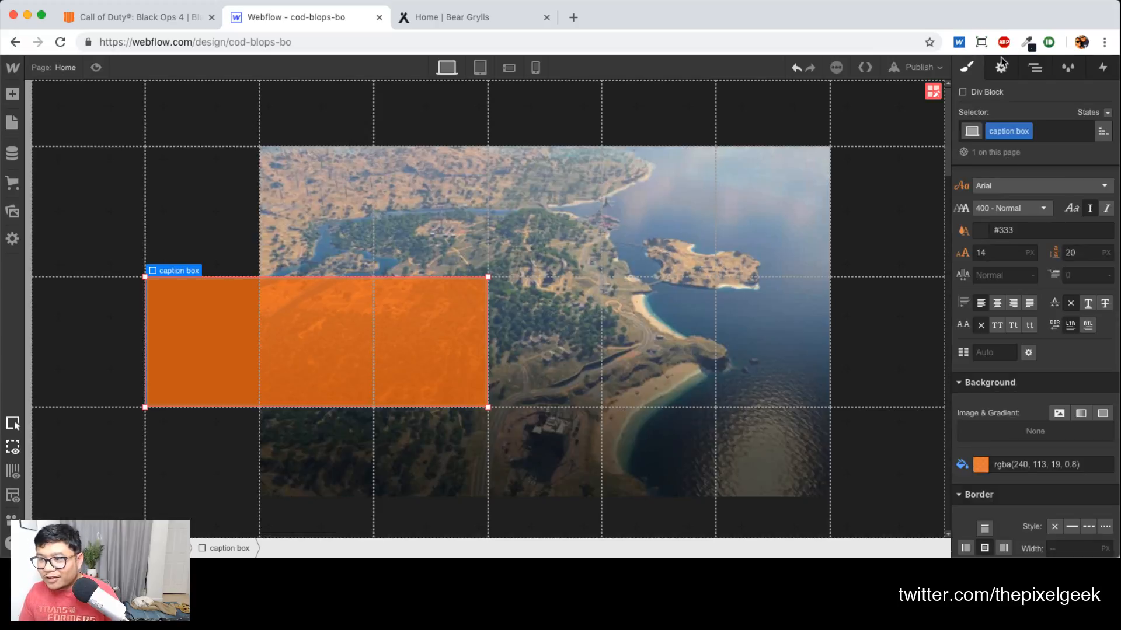
# Select the page's Body element and set its typography font to Exo
pyautogui.click(1033, 68)
pyautogui.click(981, 113)
pyautogui.click(967, 67)
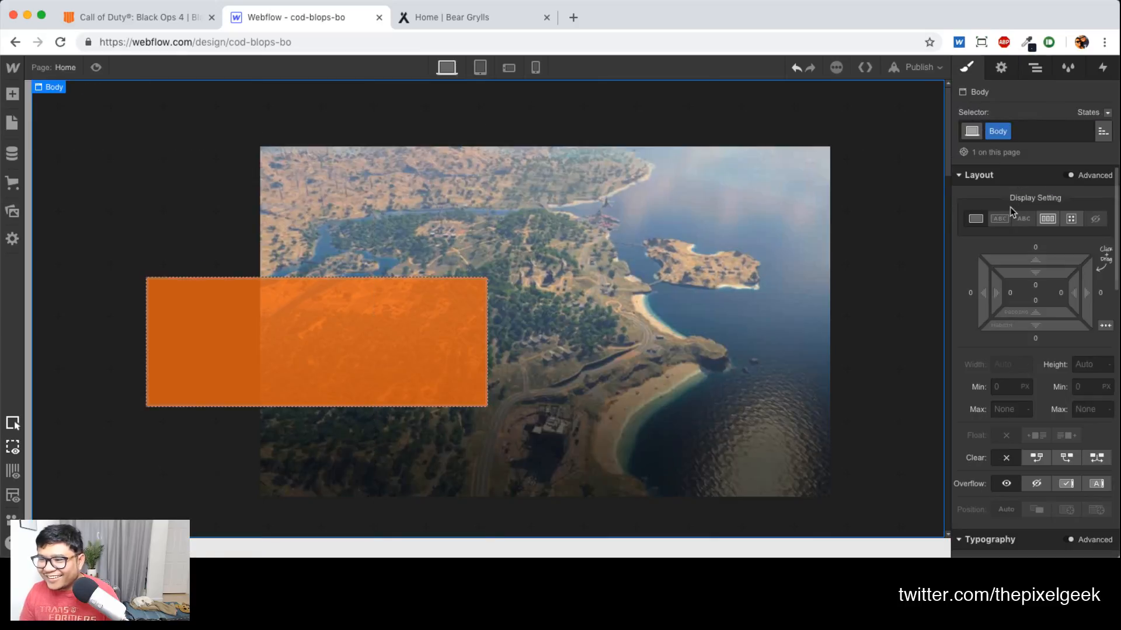
pyautogui.scroll(-5, 1043, 476)
pyautogui.click(997, 267)
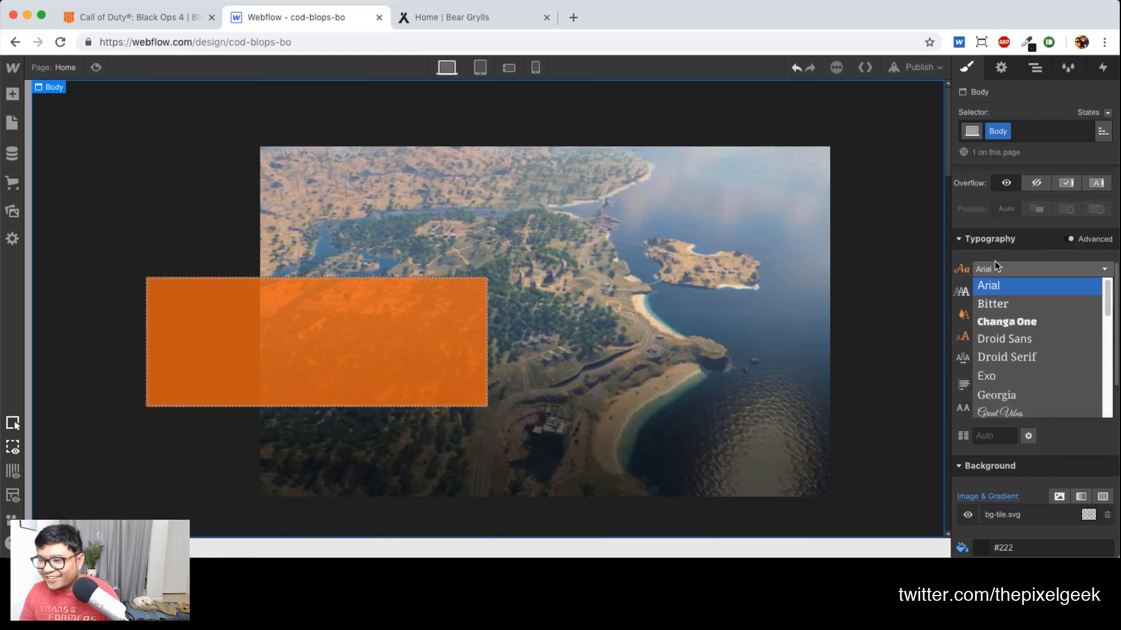
pyautogui.scroll(-3, 1043, 371)
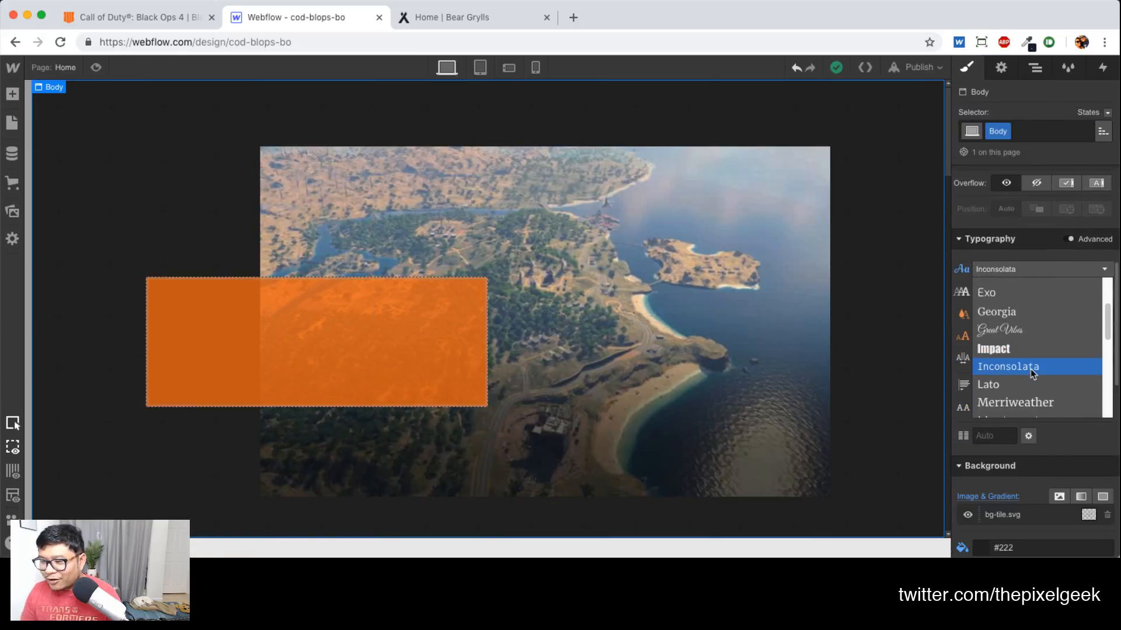
pyautogui.click(1030, 395)
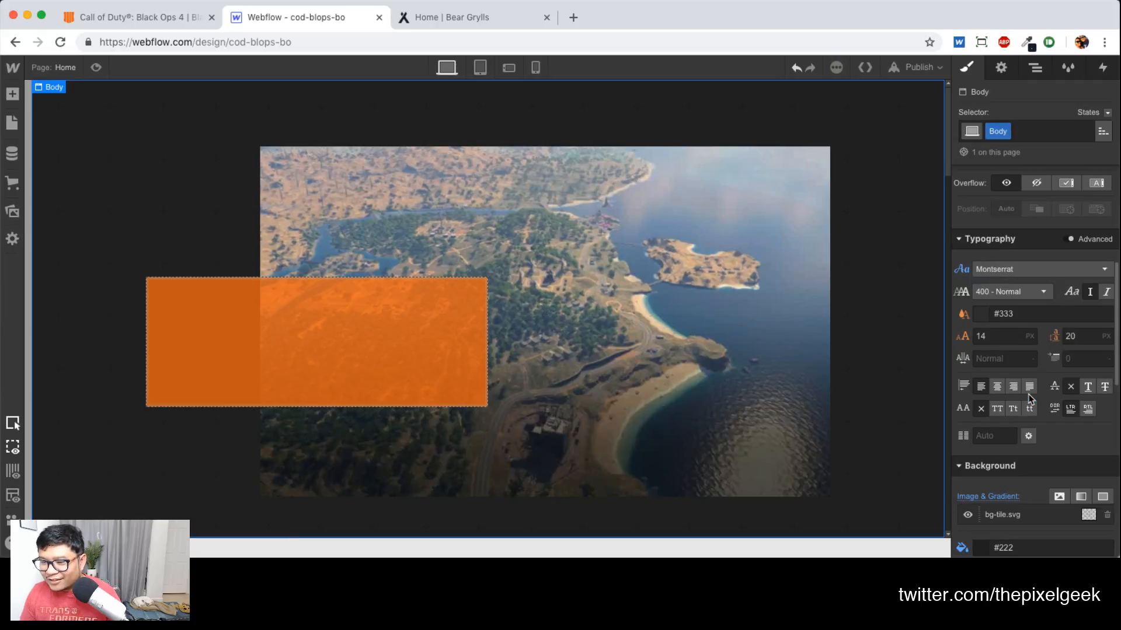
pyautogui.click(1024, 267)
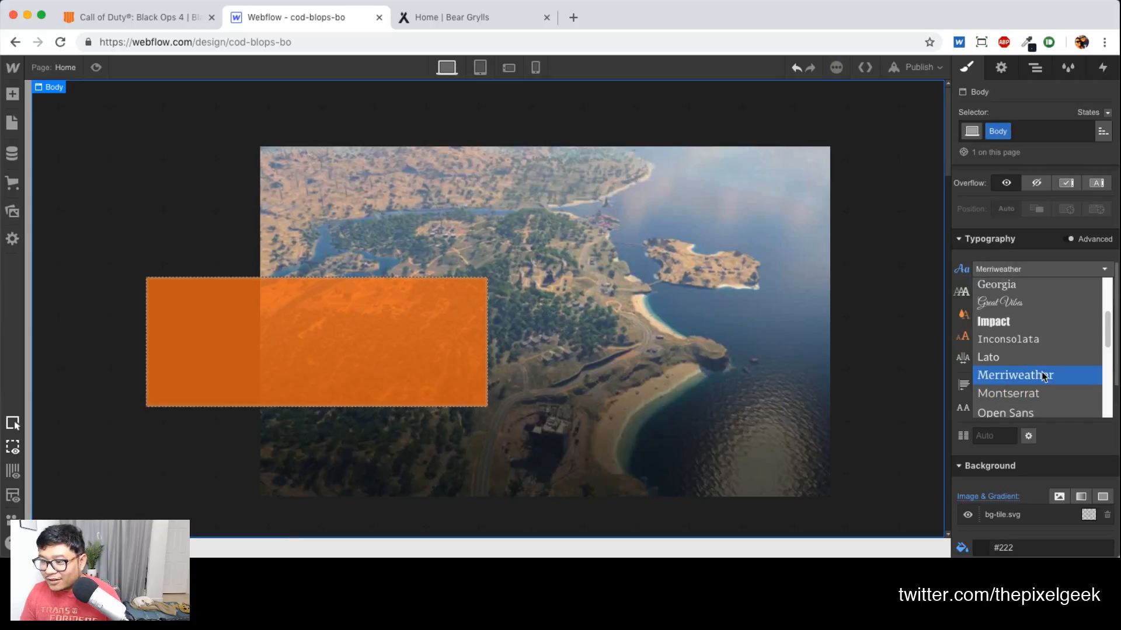
pyautogui.scroll(3, 1042, 373)
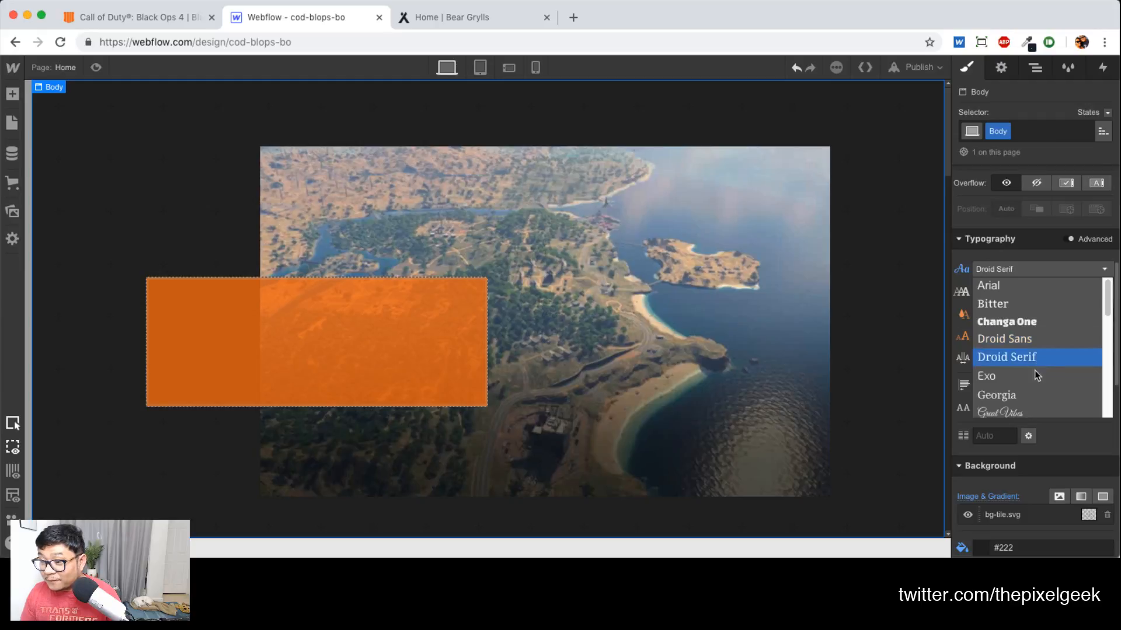
pyautogui.click(1032, 377)
# Examine the Buy Now link's applied and inherited styles in the open DevTools window for its font family
pyautogui.press('super+grave')
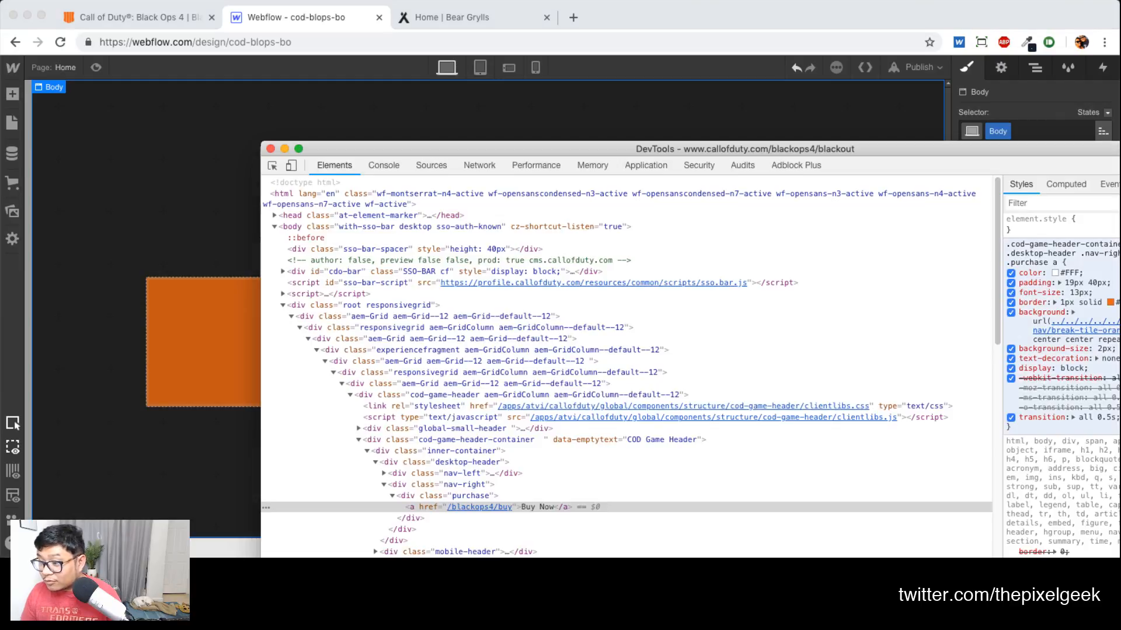
pyautogui.scroll(-10, 1103, 461)
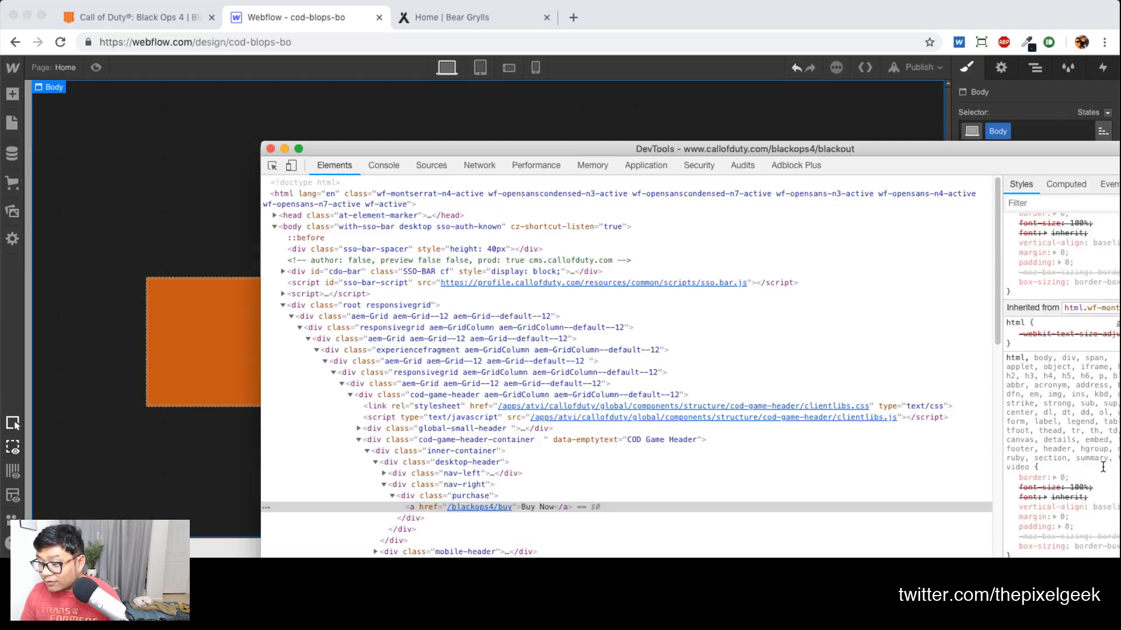
pyautogui.scroll(-4, 1103, 466)
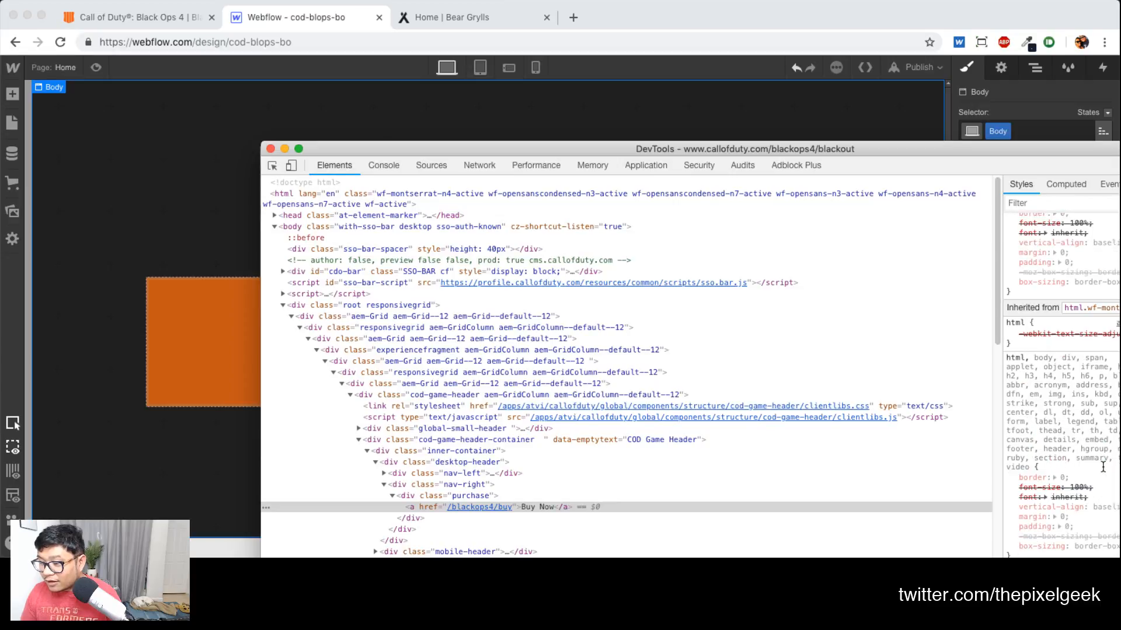
pyautogui.scroll(-8, 1103, 467)
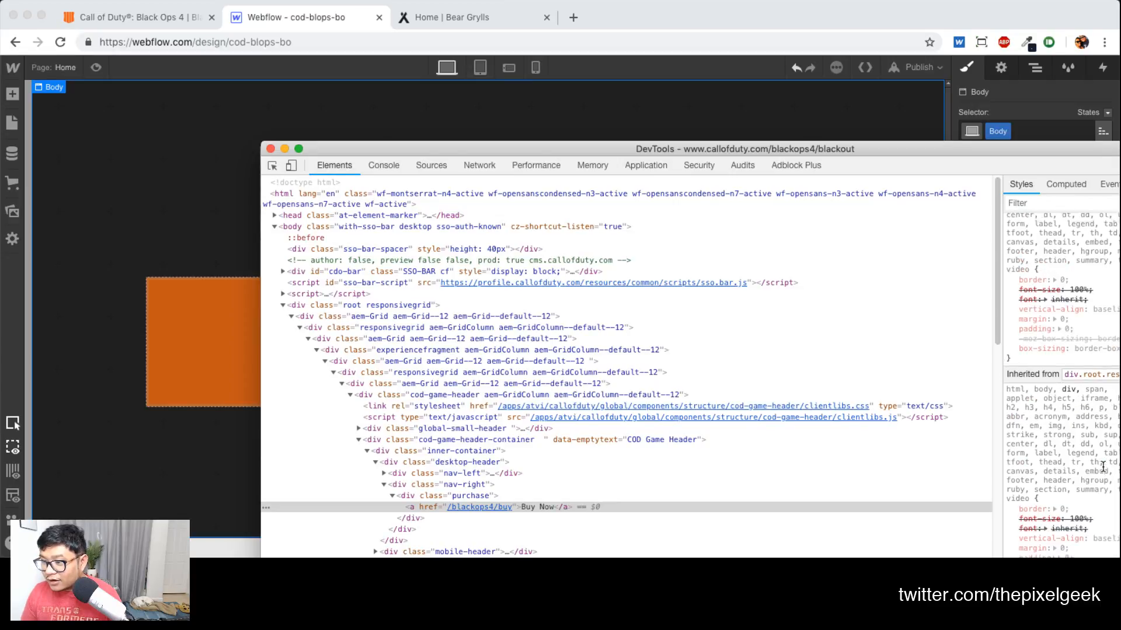
pyautogui.scroll(-3, 1103, 467)
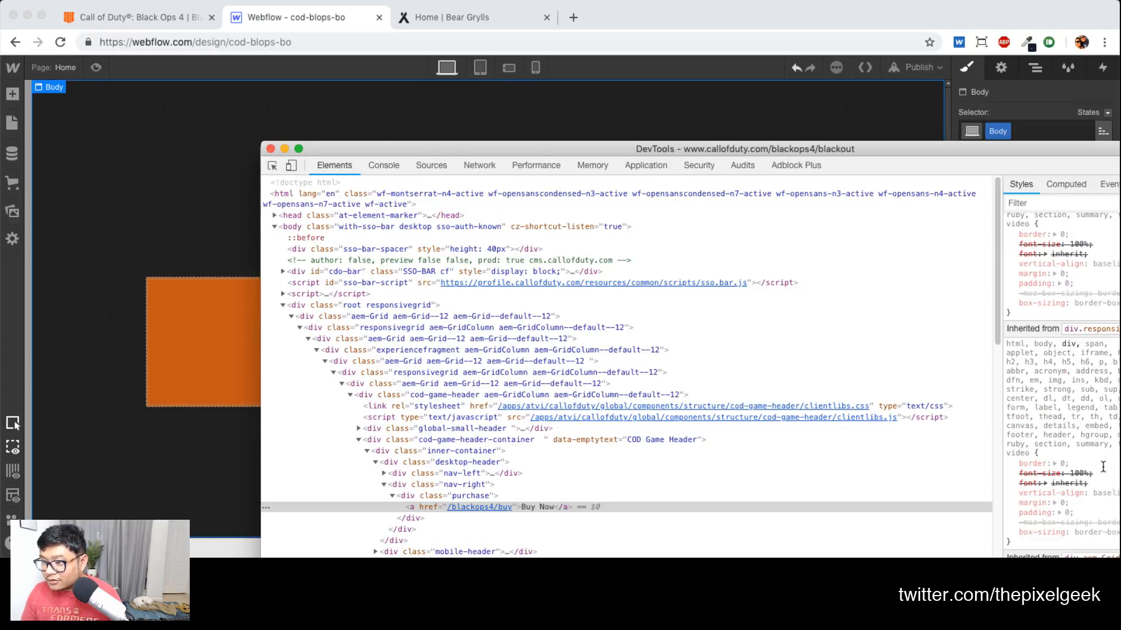
pyautogui.scroll(-4, 1103, 467)
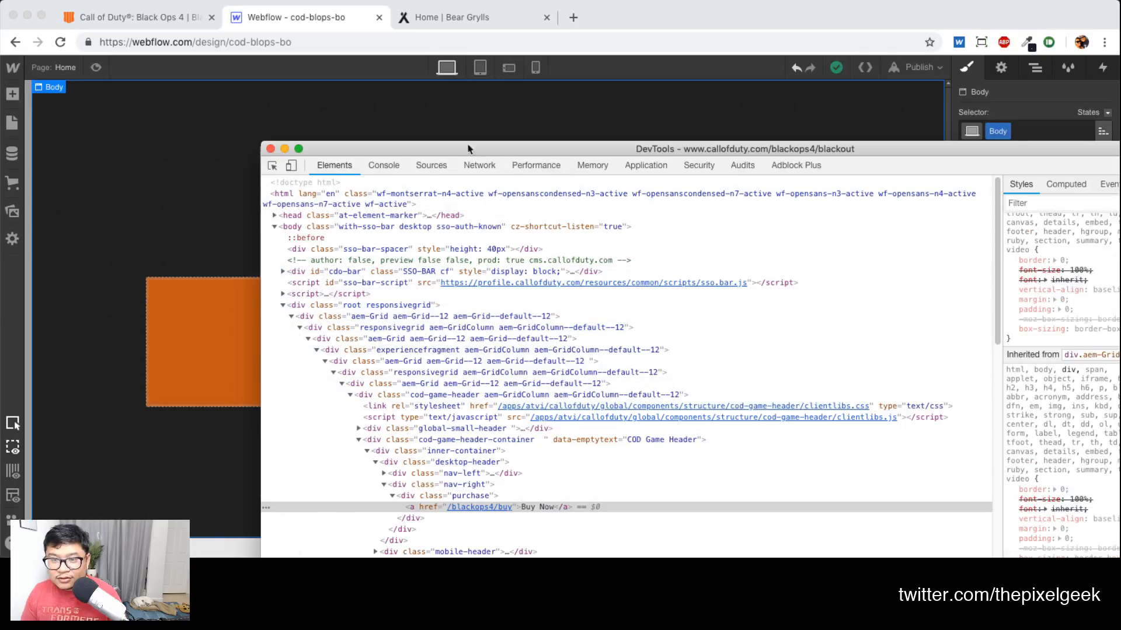
pyautogui.click(125, 26)
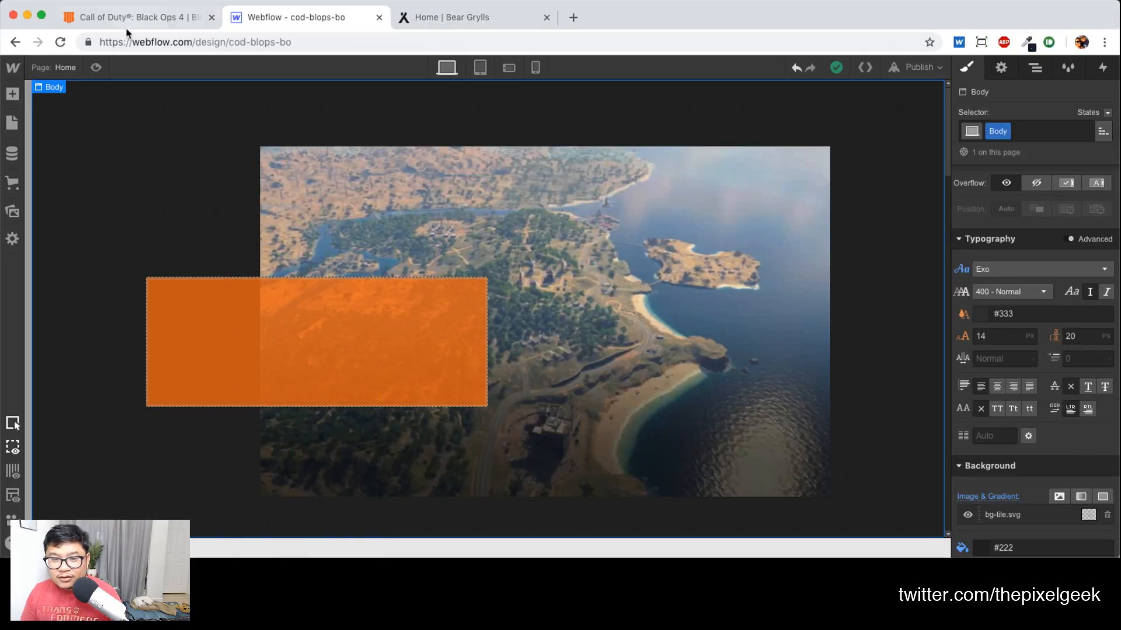
# Inspect the "BUY BLACK OPS 4 NOW" heading on the Call of Duty page and examine its font and text styles
pyautogui.click(192, 20)
pyautogui.rightClick(536, 337)
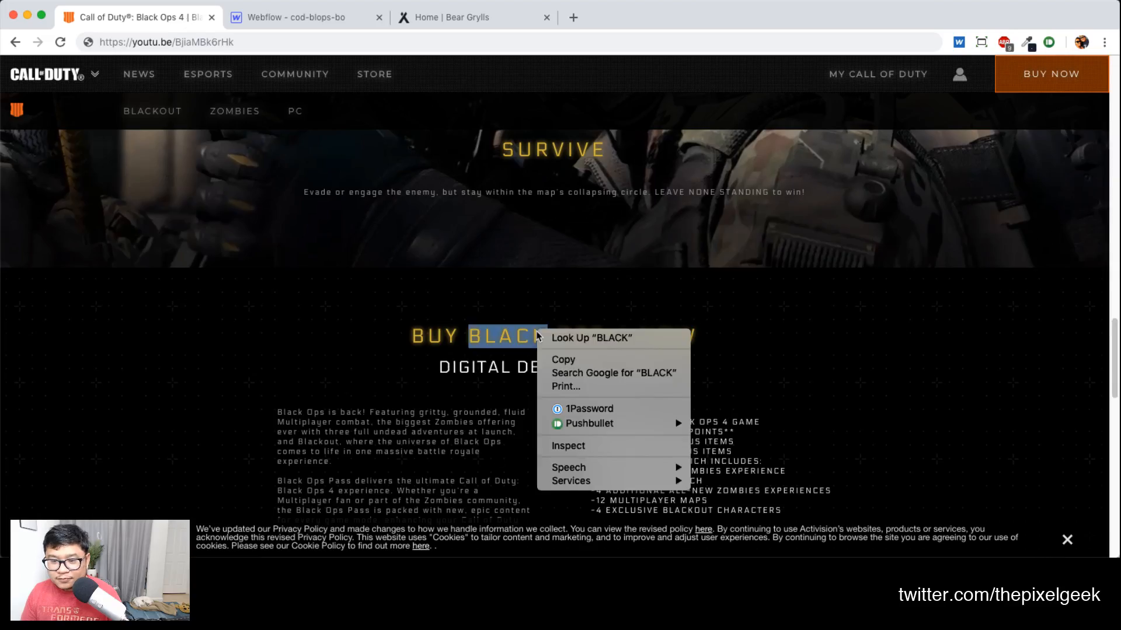
pyautogui.click(587, 447)
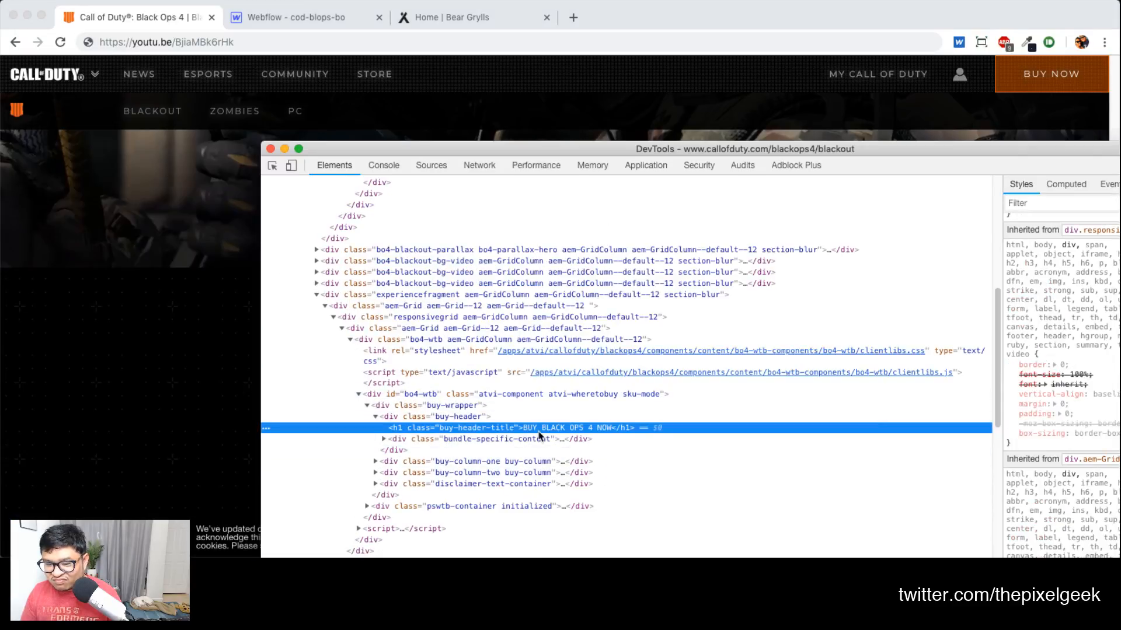
pyautogui.scroll(-10, 1061, 379)
pyautogui.scroll(4, 1061, 379)
pyautogui.scroll(3, 1061, 380)
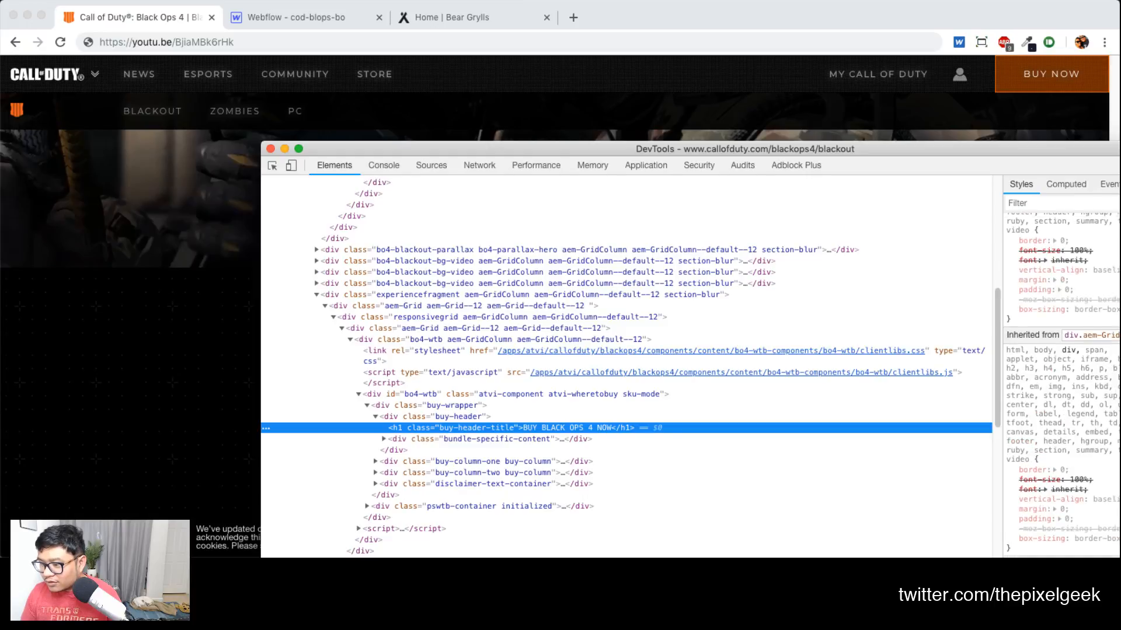
pyautogui.scroll(10, 1061, 379)
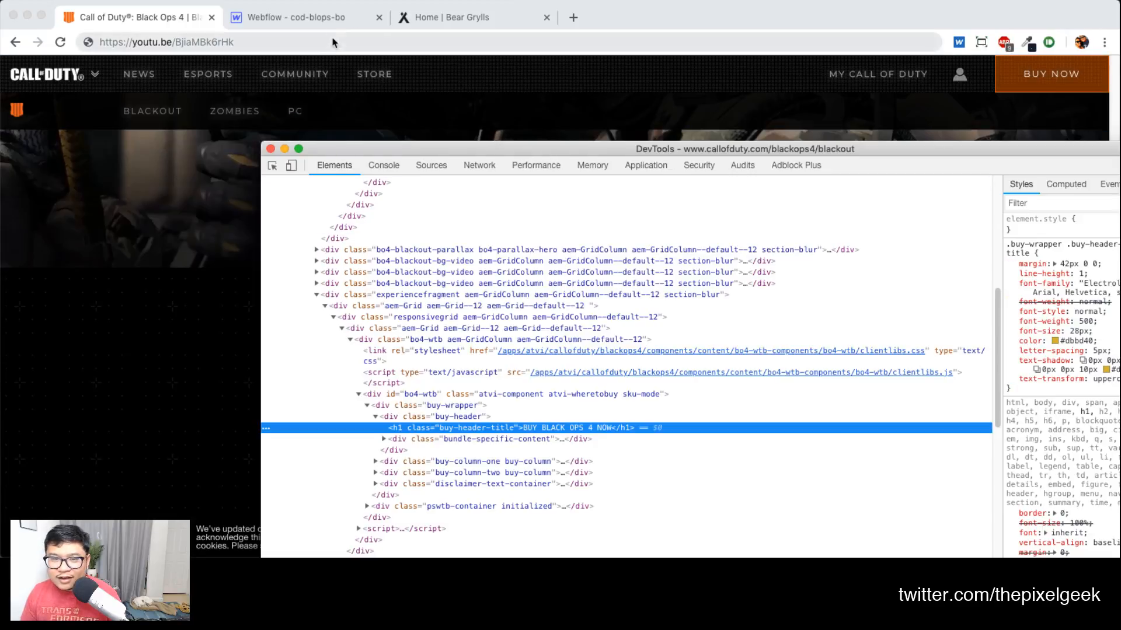
# Return to Webflow, select the orange caption box and open the library of elements that can be added
pyautogui.click(304, 17)
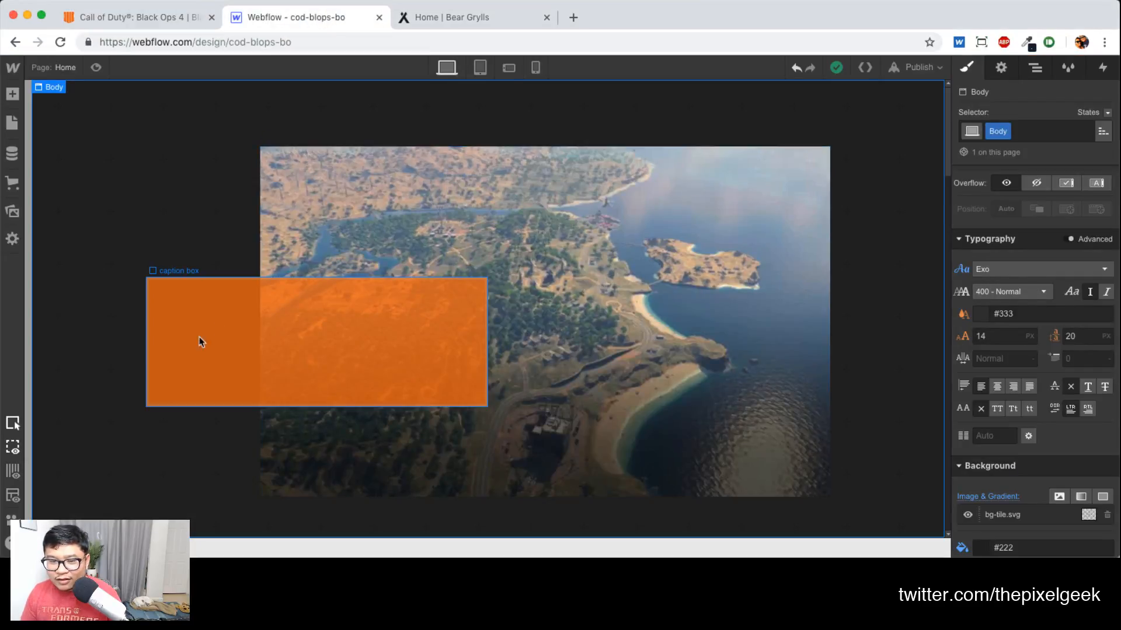
pyautogui.click(266, 330)
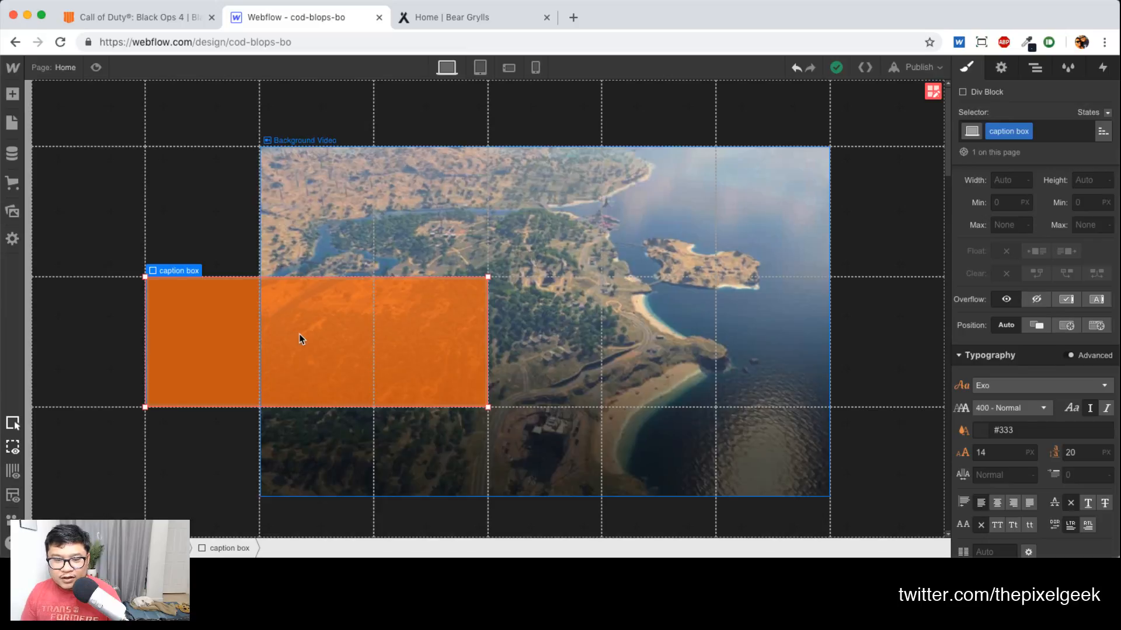
pyautogui.press('a')
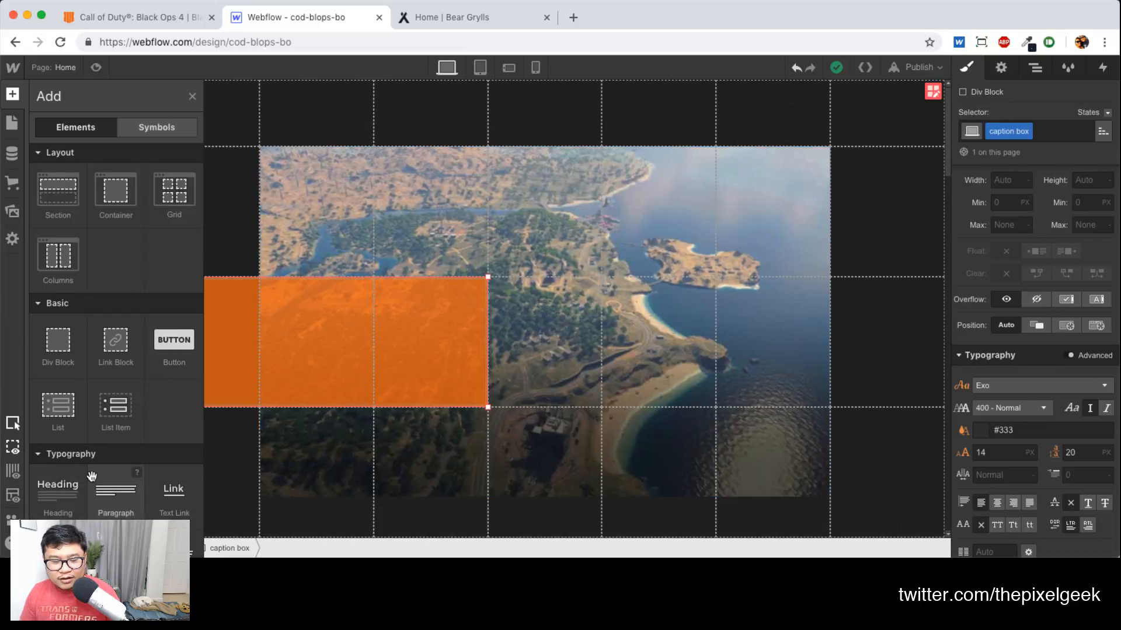
pyautogui.scroll(-1, 92, 477)
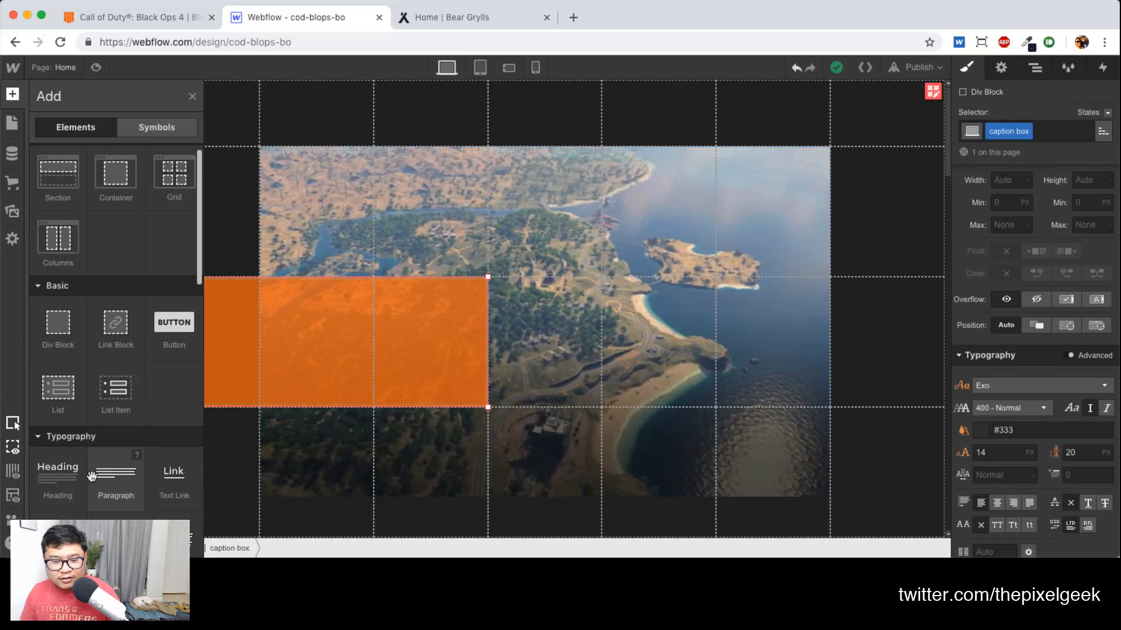
pyautogui.scroll(1, 91, 477)
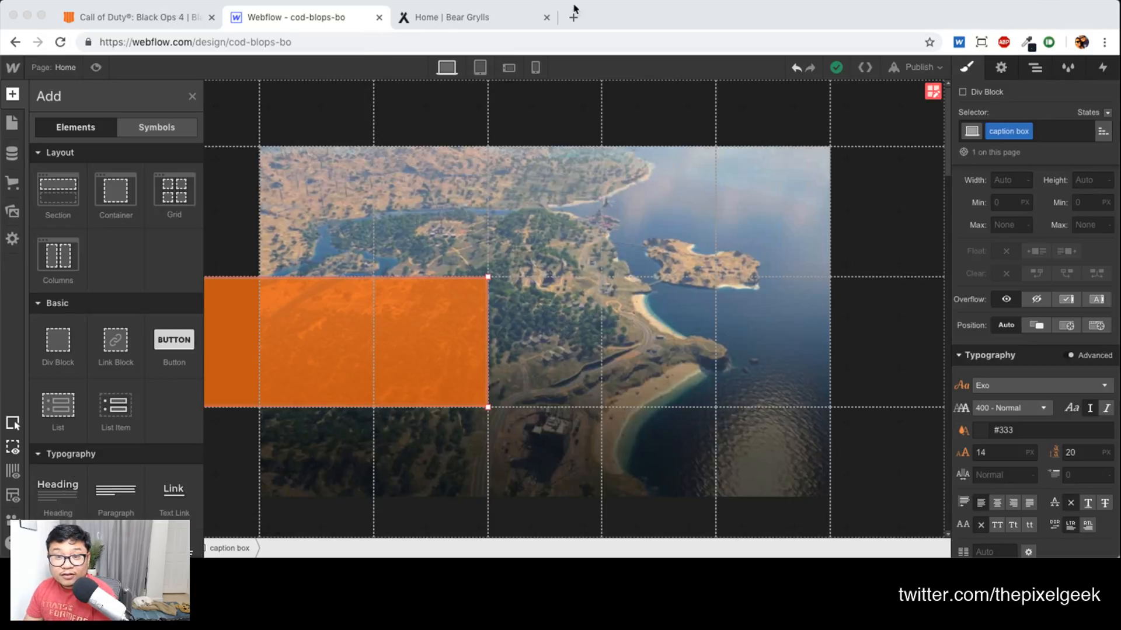
# Close the Bear Grylls page, review the Deploy section's caption on the Call of Duty page and return to Webflow
pyautogui.click(546, 17)
pyautogui.click(175, 17)
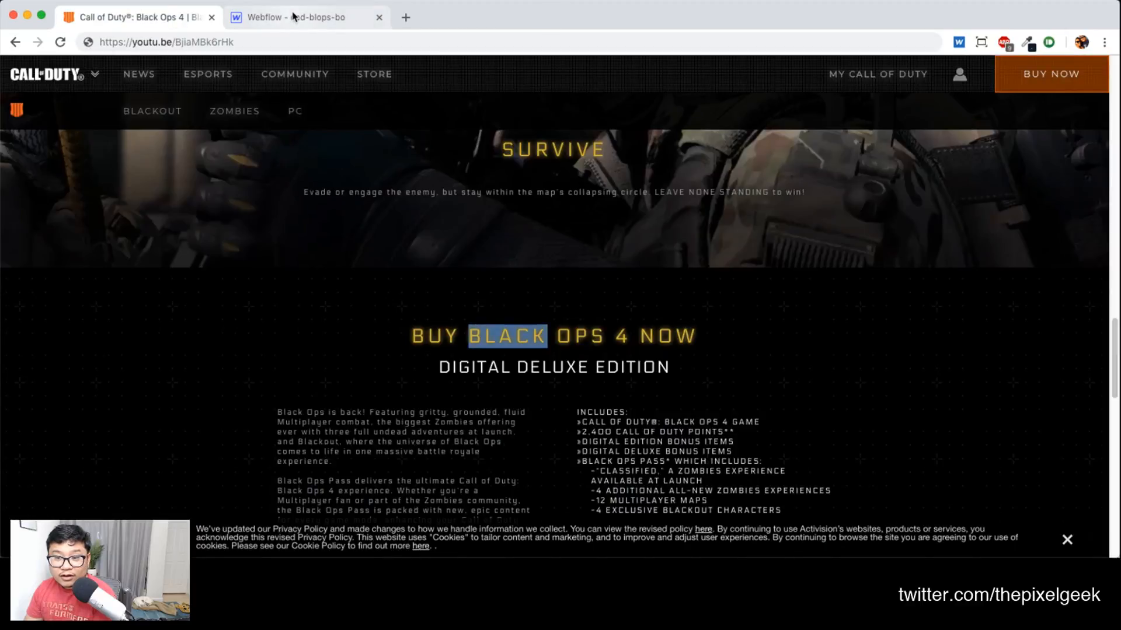
pyautogui.scroll(12, 538, 304)
pyautogui.scroll(-5, 538, 299)
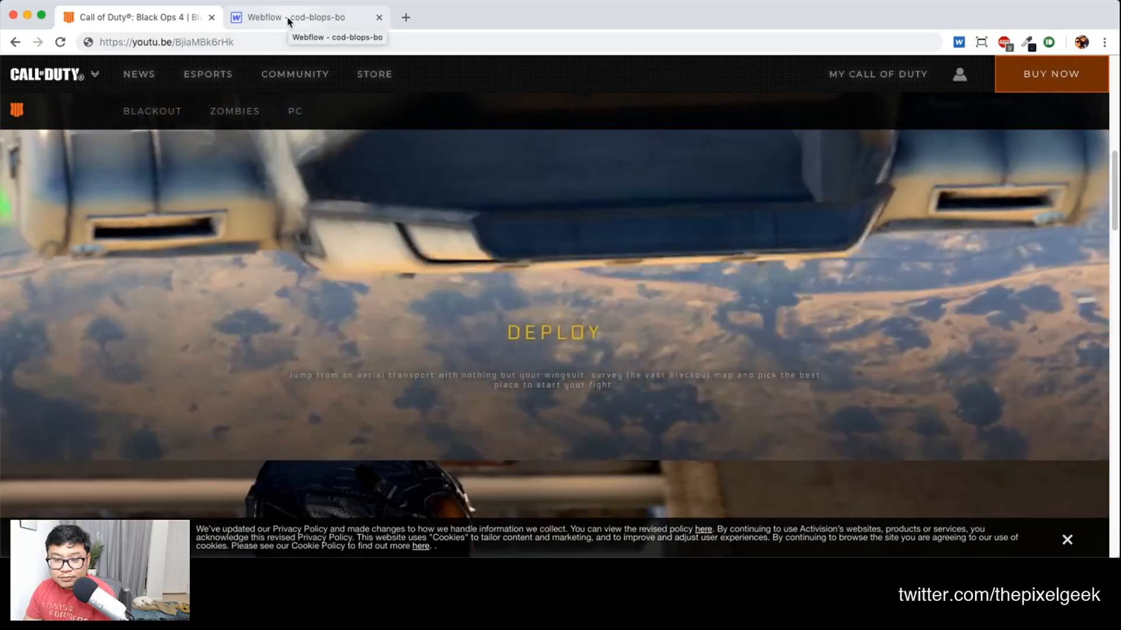
pyautogui.click(288, 20)
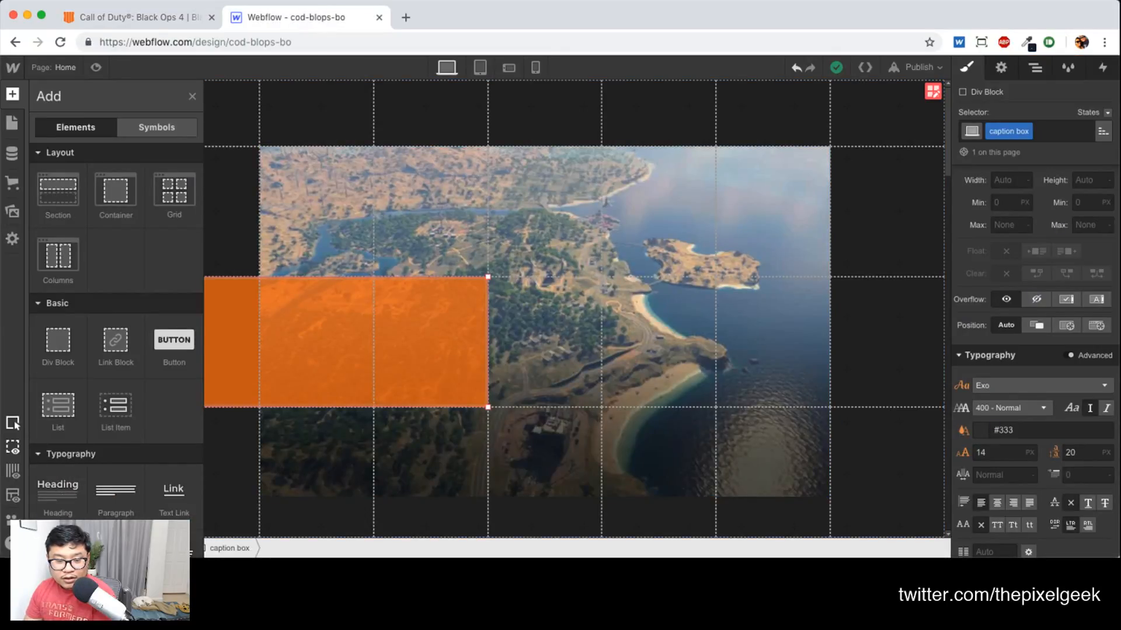
# Add a heading reading "DEPLOY" to the orange caption box and give the box 25 px padding on all sides
pyautogui.moveTo(57, 488); pyautogui.dragTo(206, 316)
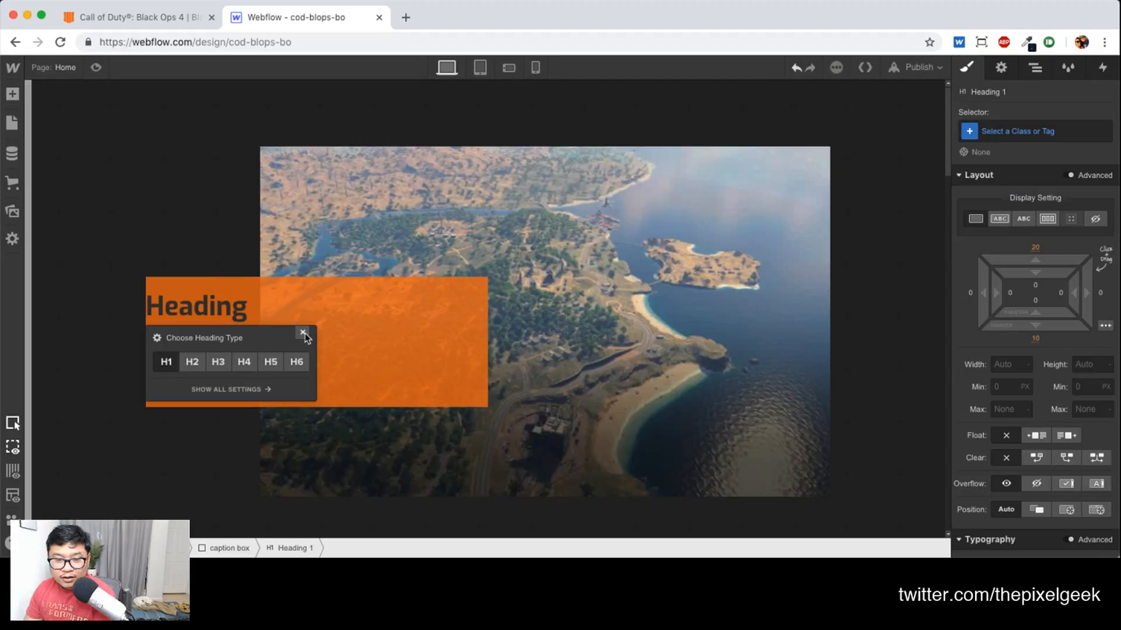
pyautogui.doubleClick(199, 305)
pyautogui.write('DEPLOY')
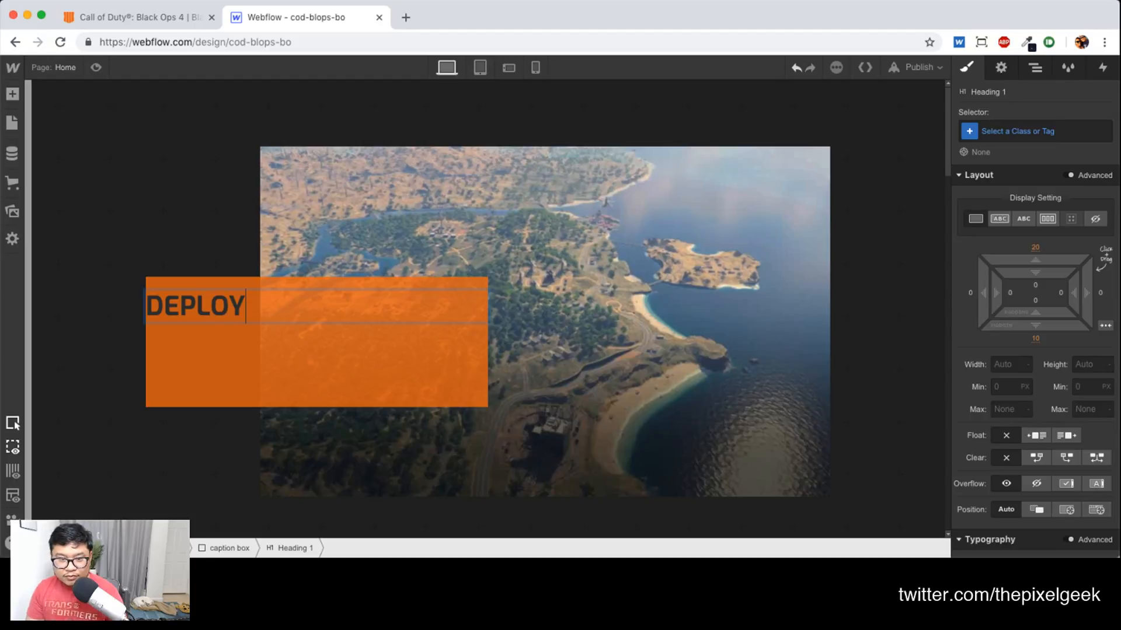
pyautogui.press('Escape')
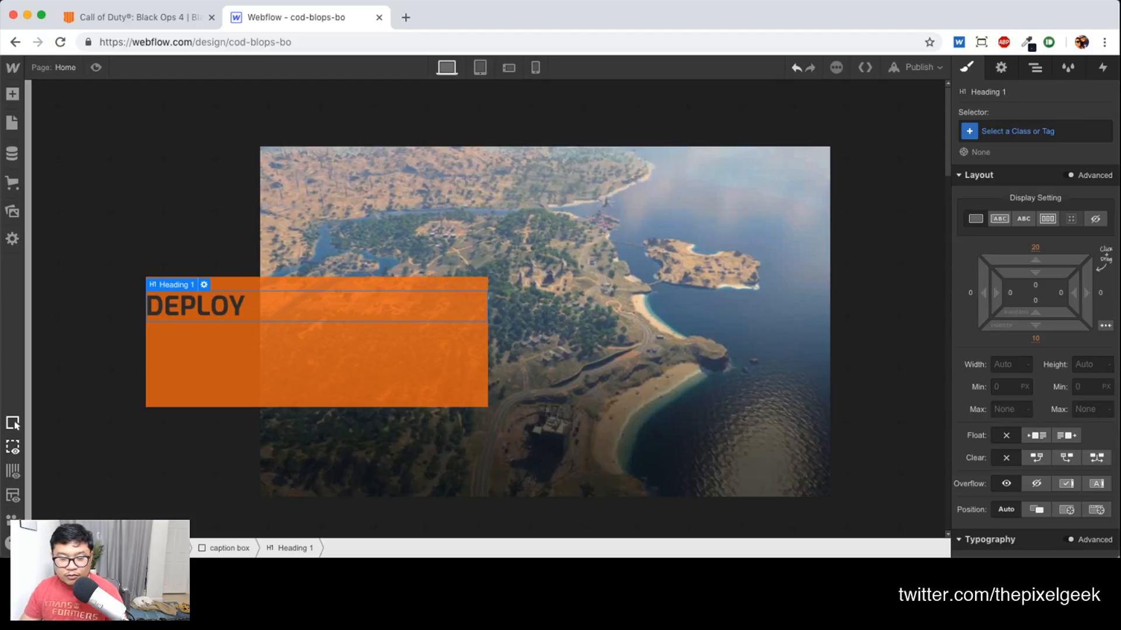
pyautogui.click(195, 350)
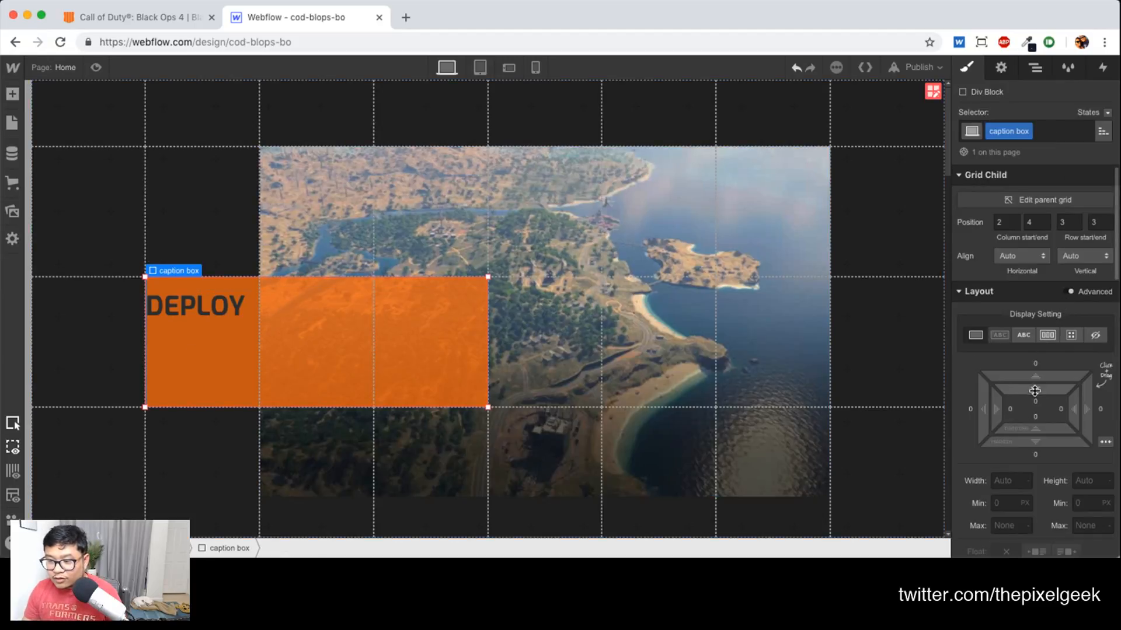
pyautogui.keyDown('shift'); pyautogui.moveTo(1035, 390); pyautogui.dragTo(1057, 443); pyautogui.keyUp('shift')
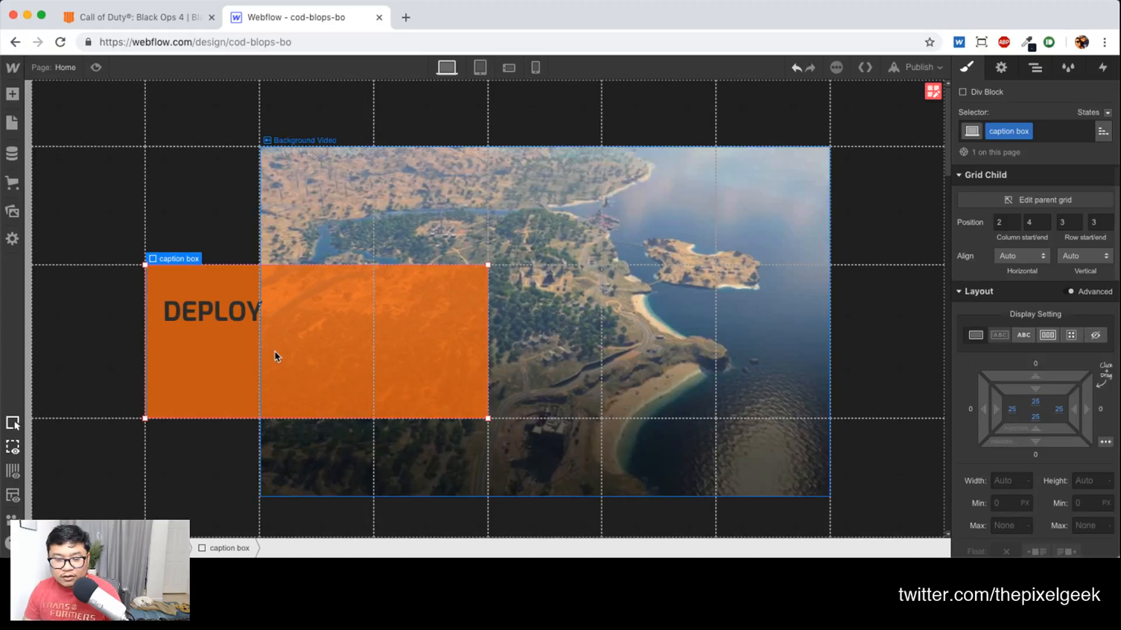
# Select the DEPLOY heading, target the All H1 Headings tag and change its heading type to H2
pyautogui.click(257, 315)
pyautogui.click(1033, 131)
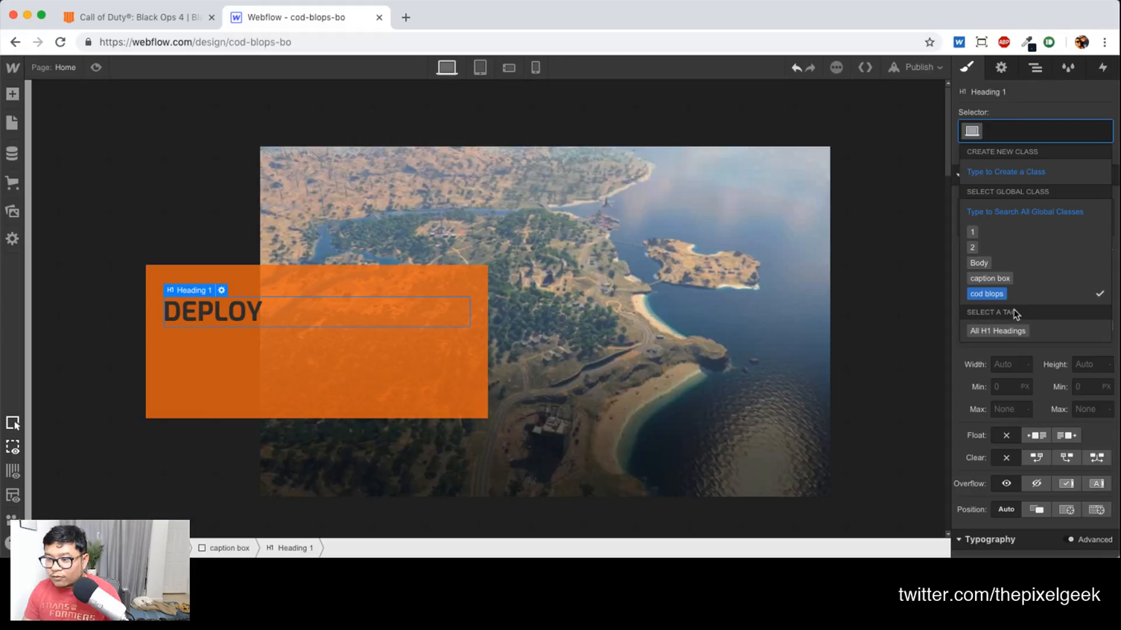
pyautogui.click(1010, 332)
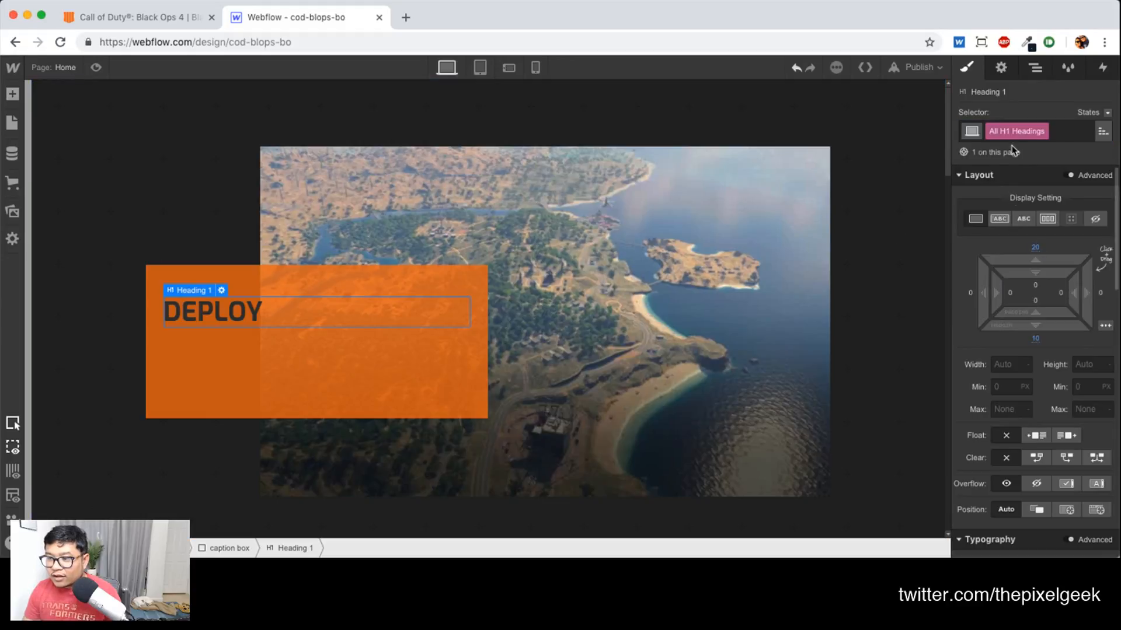
pyautogui.click(1068, 132)
pyautogui.click(1000, 68)
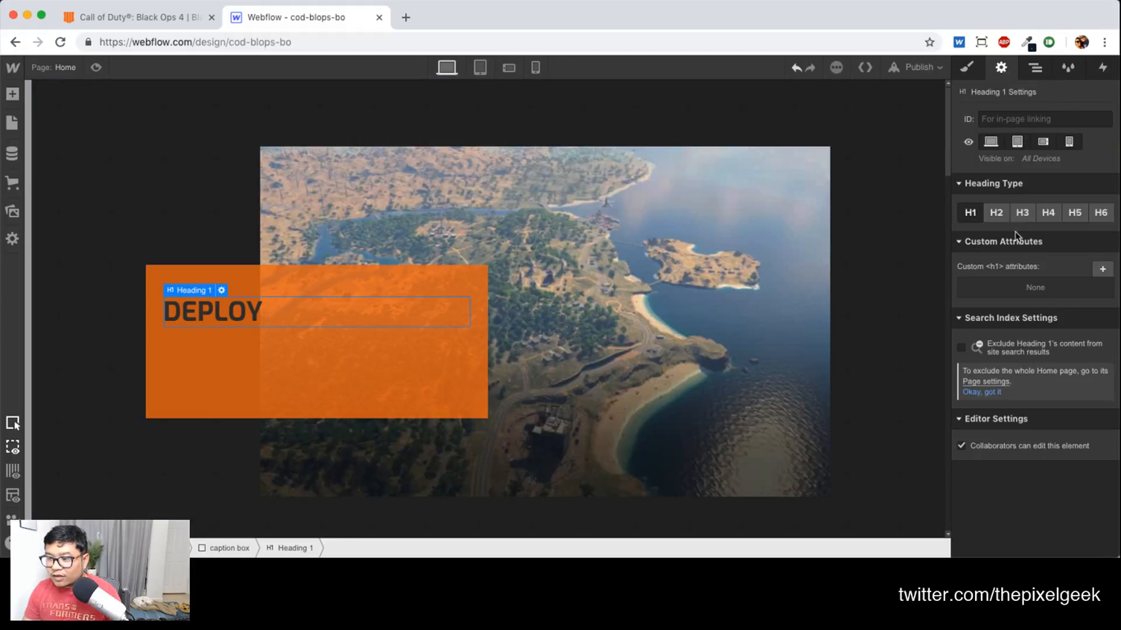
pyautogui.click(996, 212)
pyautogui.click(967, 67)
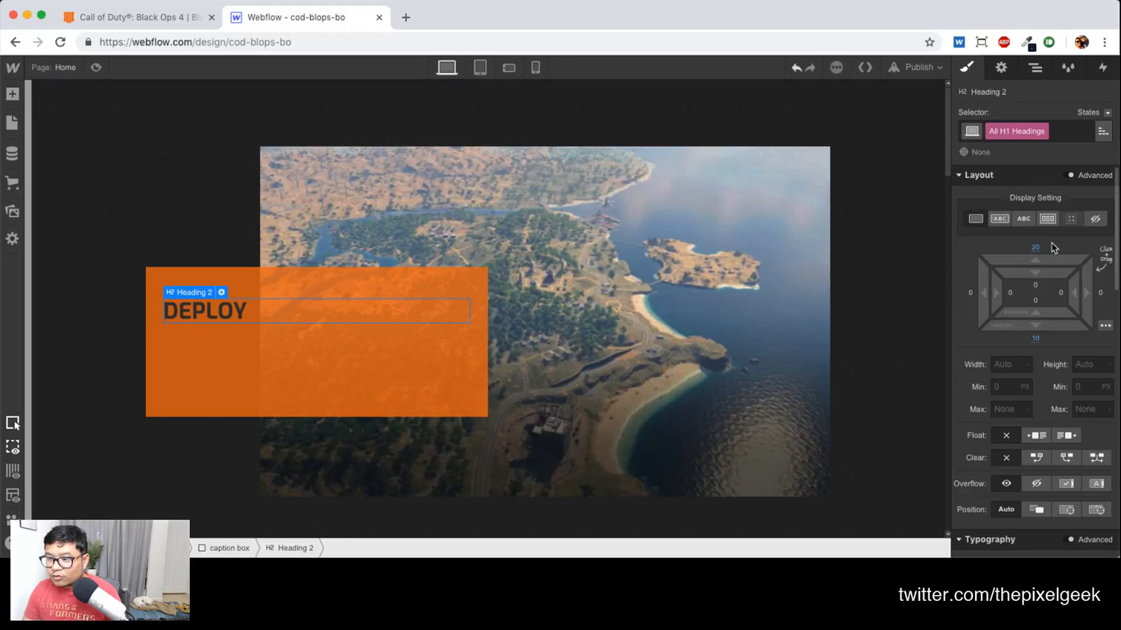
# Target the All H2 Headings tag and set its top and bottom margins to 0
pyautogui.click(1035, 249)
pyautogui.write('20')
pyautogui.press('Return')
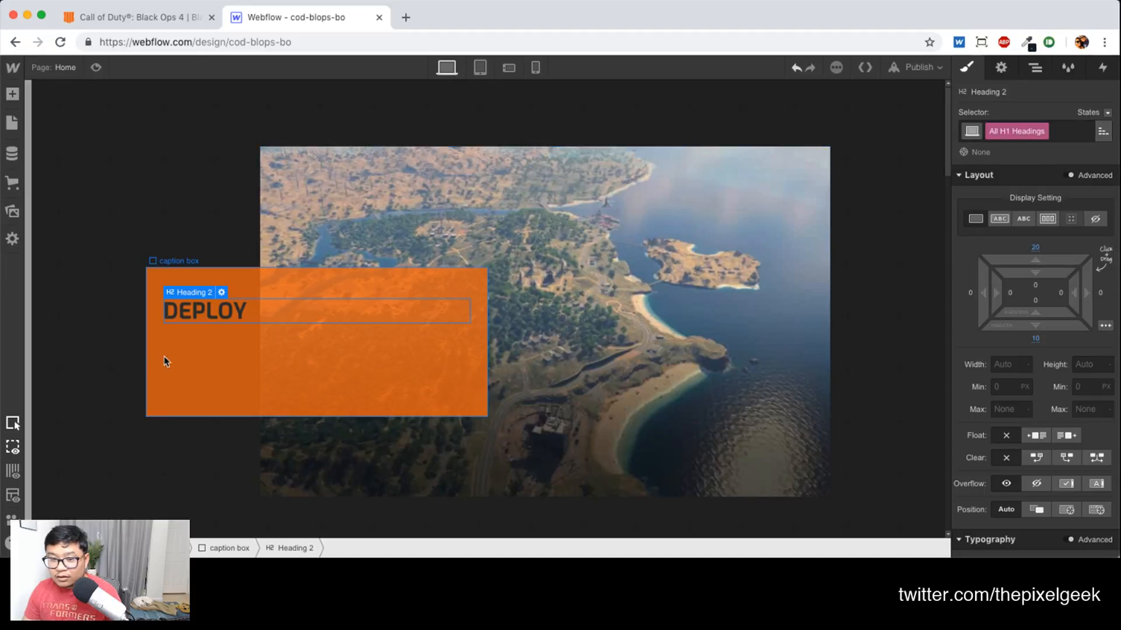
pyautogui.click(1019, 130)
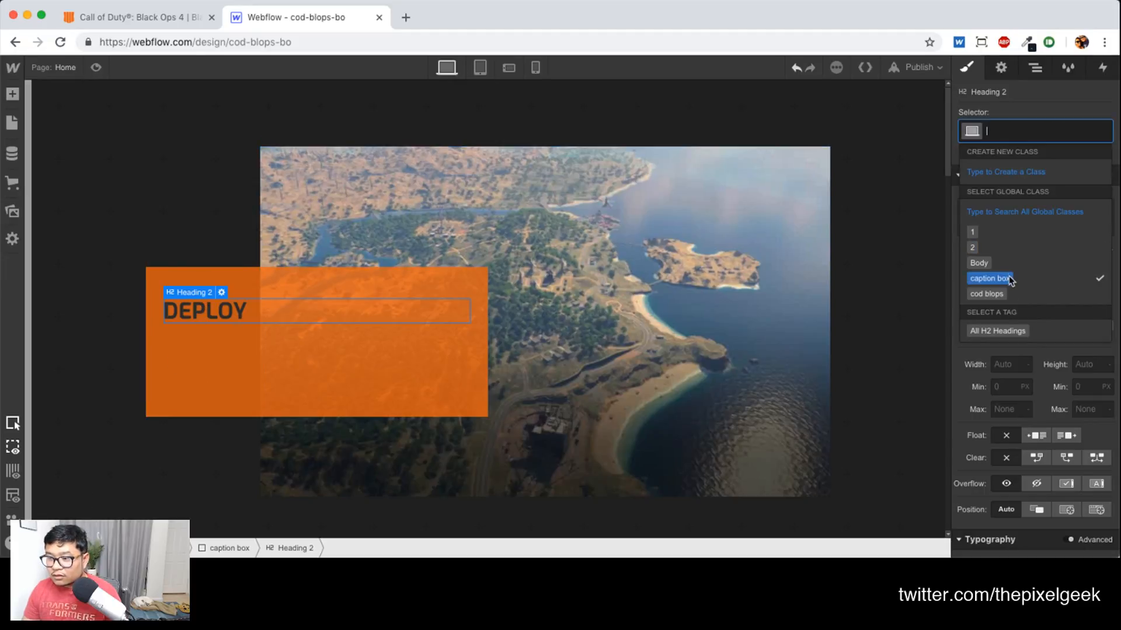
pyautogui.click(1016, 330)
pyautogui.click(1034, 247)
pyautogui.write('0')
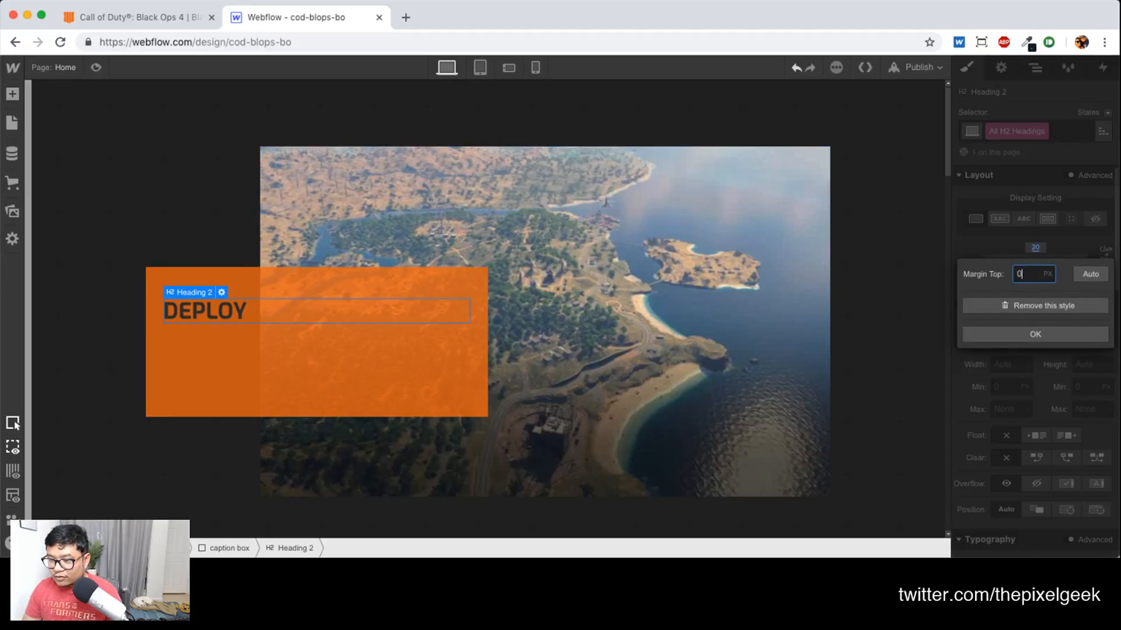
pyautogui.press('Return')
pyautogui.click(1035, 340)
pyautogui.write('0')
pyautogui.press('Return')
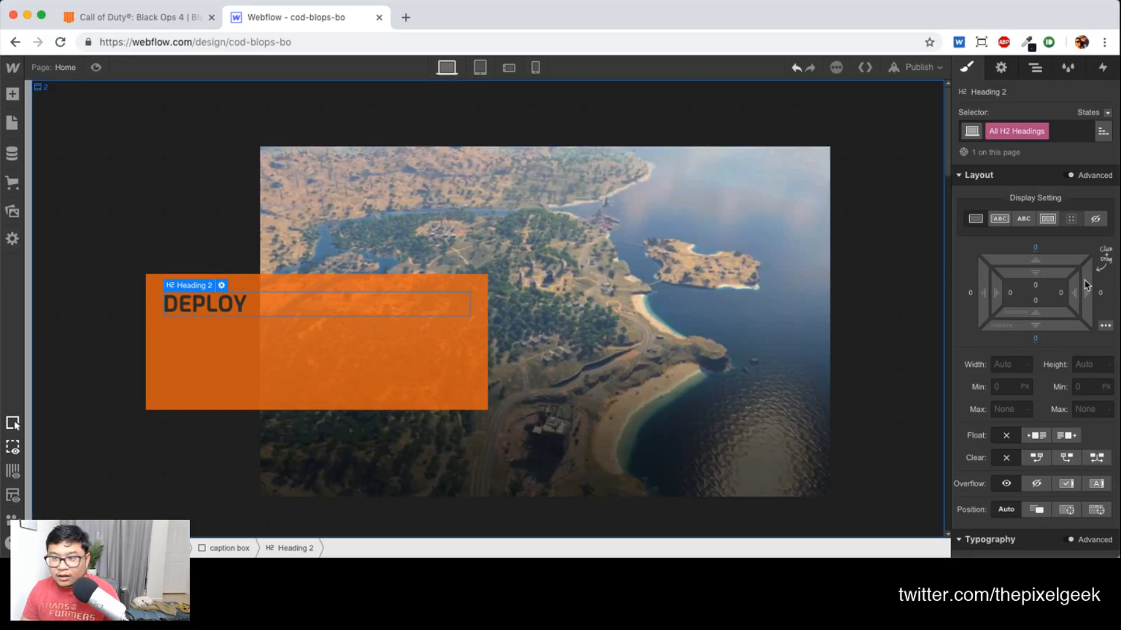
# Set the text colour of all H2 headings to white
pyautogui.scroll(-10, 1029, 390)
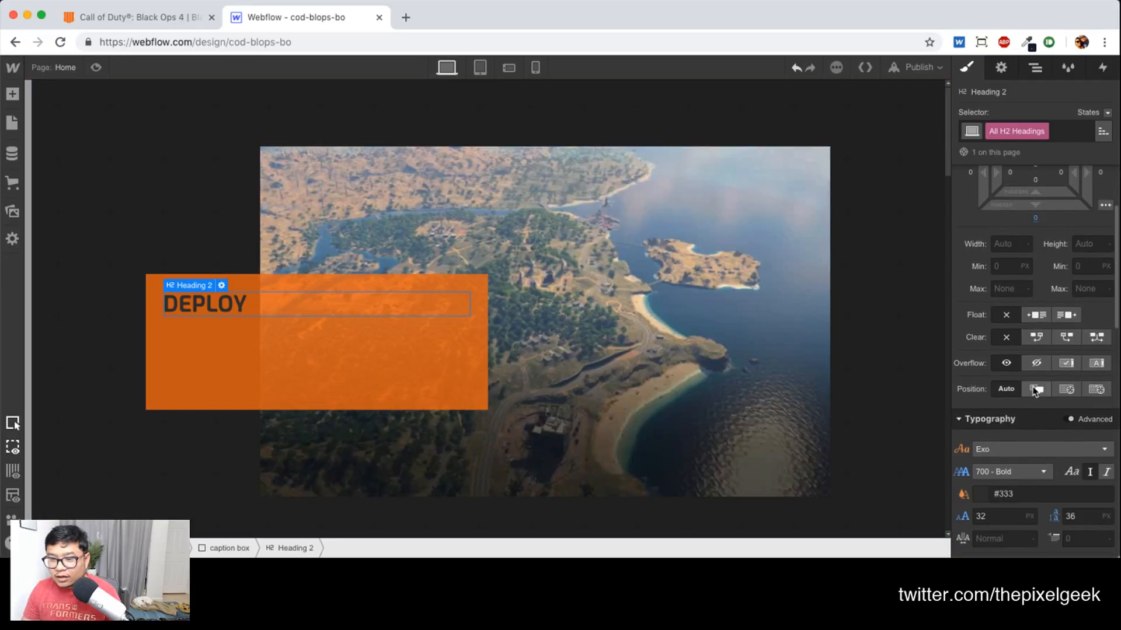
pyautogui.click(980, 298)
pyautogui.write('white')
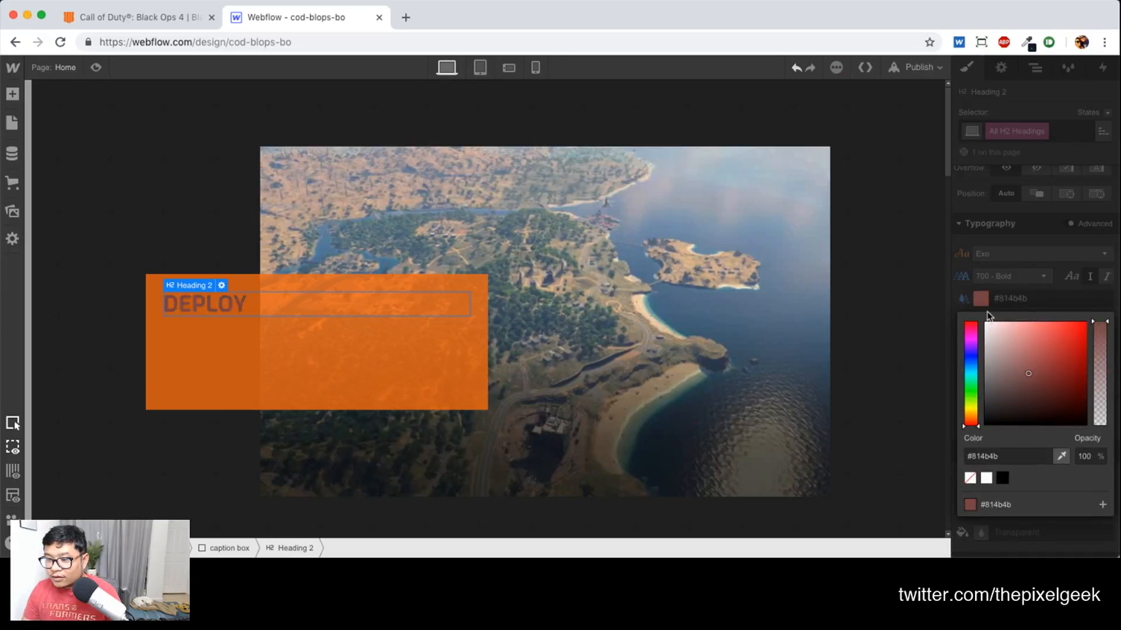
pyautogui.click(1038, 240)
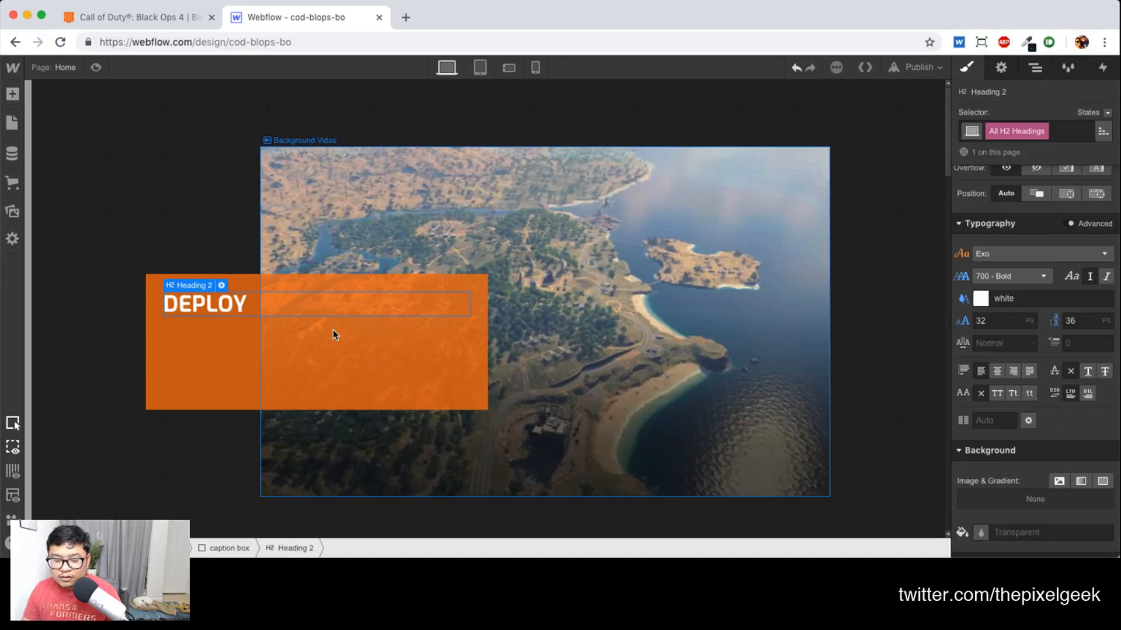
# Inspect the DEPLOY header on the Call of Duty page, copy its text colour and apply #dbbd40 to all H2 headings in Webflow
pyautogui.click(168, 17)
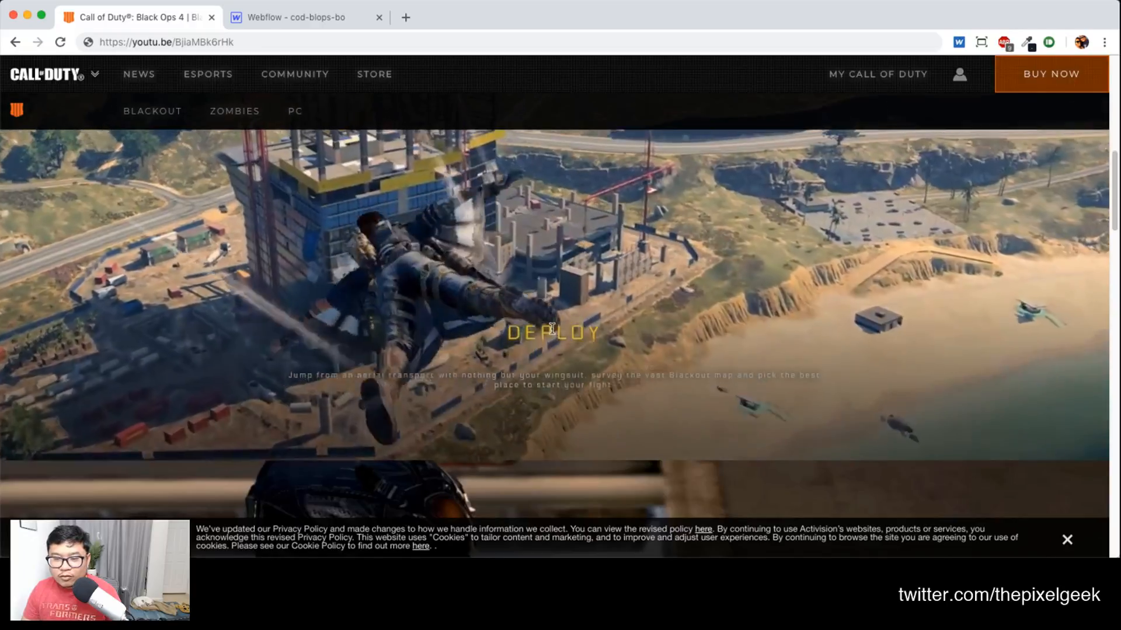
pyautogui.rightClick(551, 328)
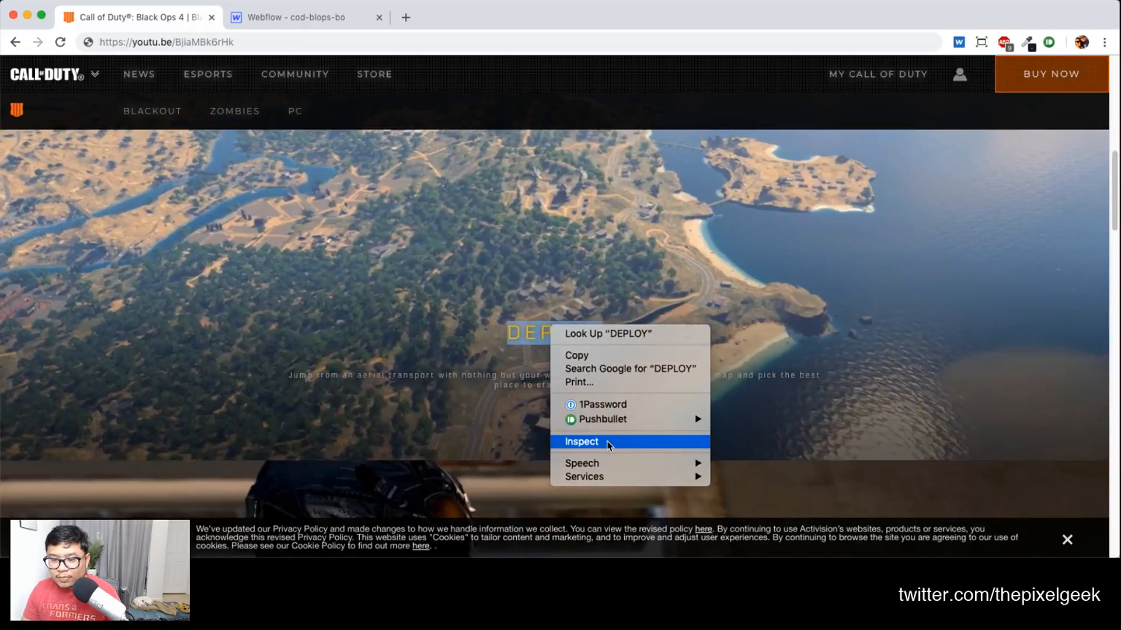
pyautogui.click(605, 443)
pyautogui.doubleClick(1077, 330)
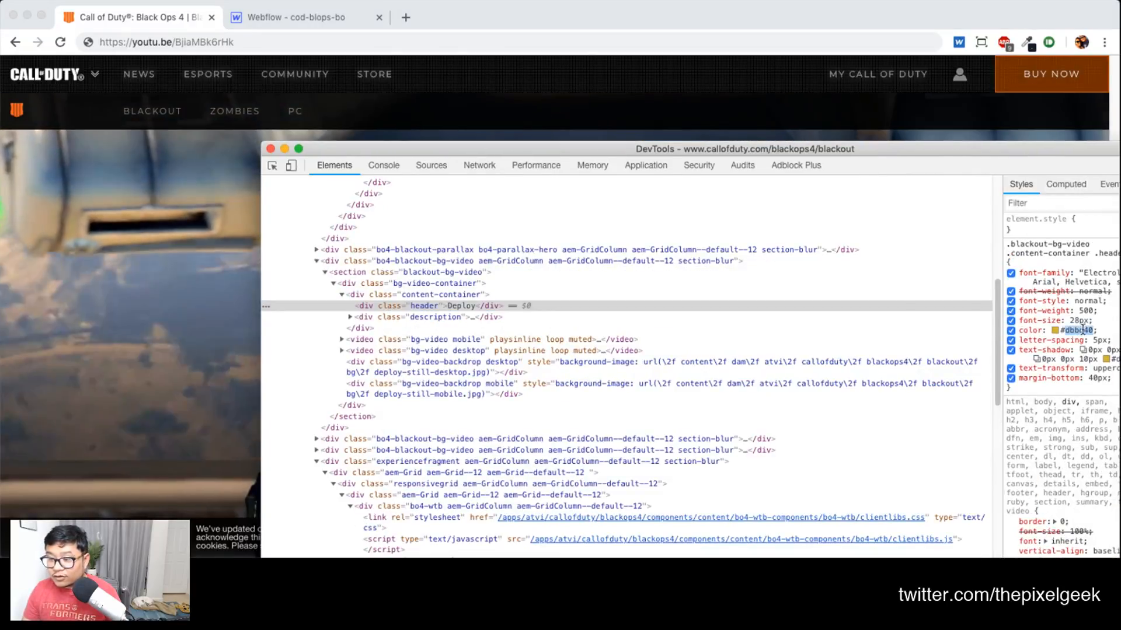
pyautogui.click(234, 19)
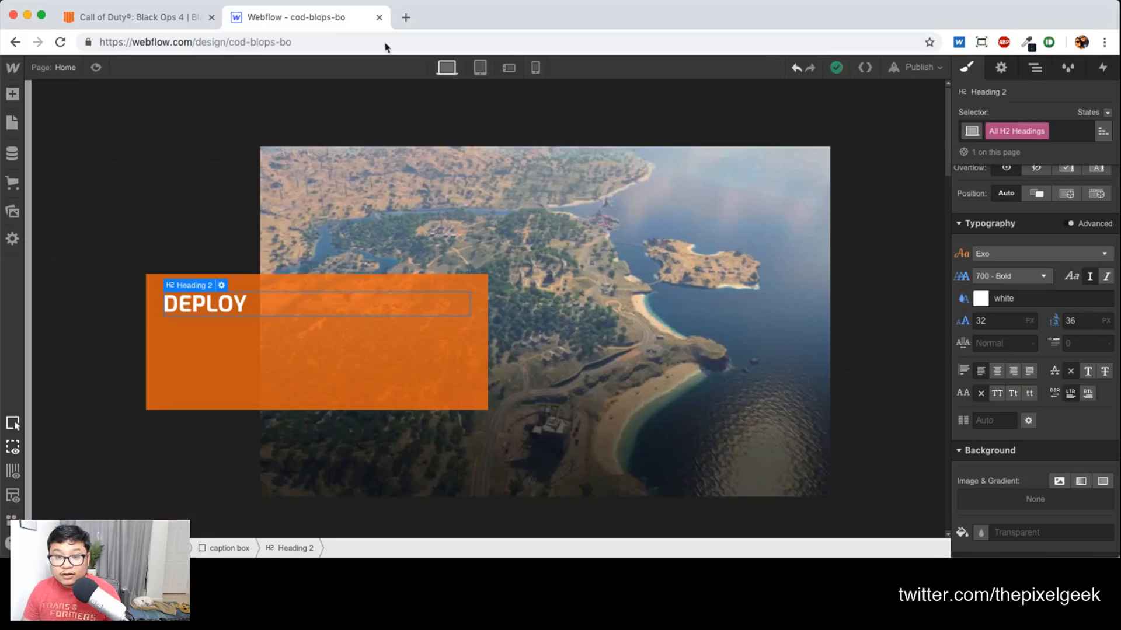
pyautogui.doubleClick(1011, 299)
pyautogui.write('#dbbd40')
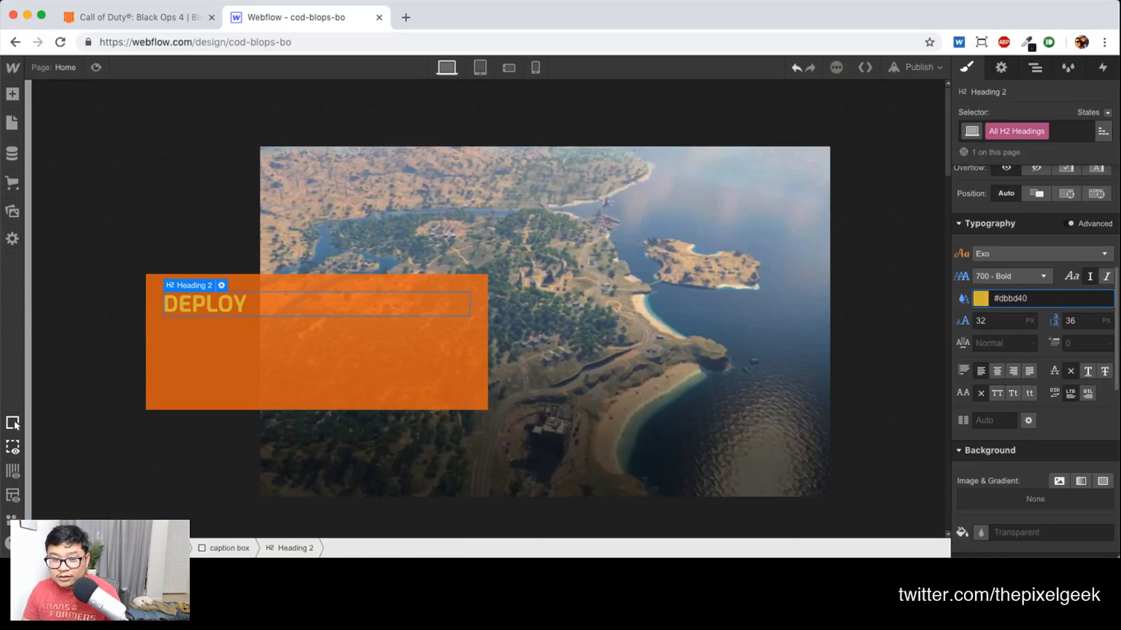
# Save the caption box's orange background colour, rgba(240, 113, 19, 0.8), as a global swatch
pyautogui.click(274, 355)
pyautogui.scroll(-5, 1037, 369)
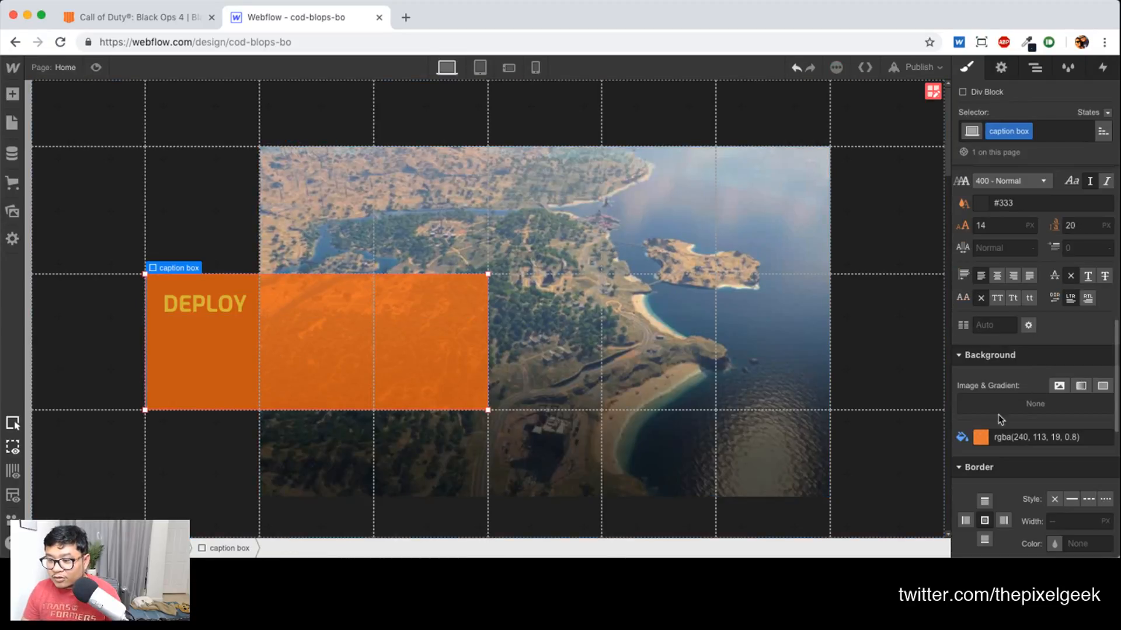
pyautogui.click(981, 436)
pyautogui.click(1103, 413)
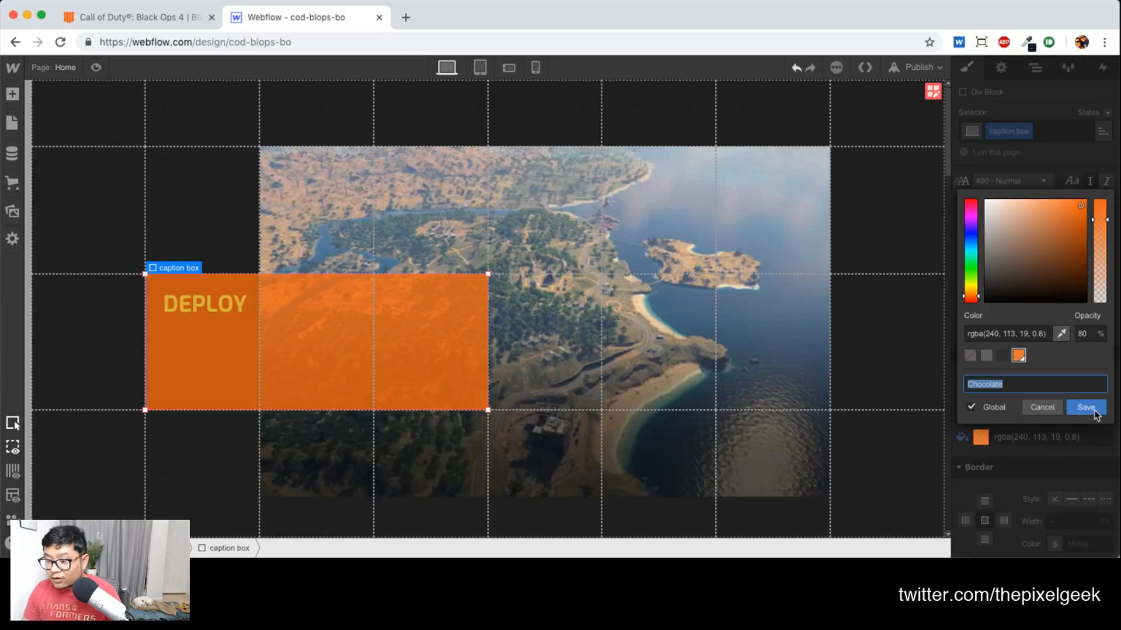
pyautogui.click(1086, 408)
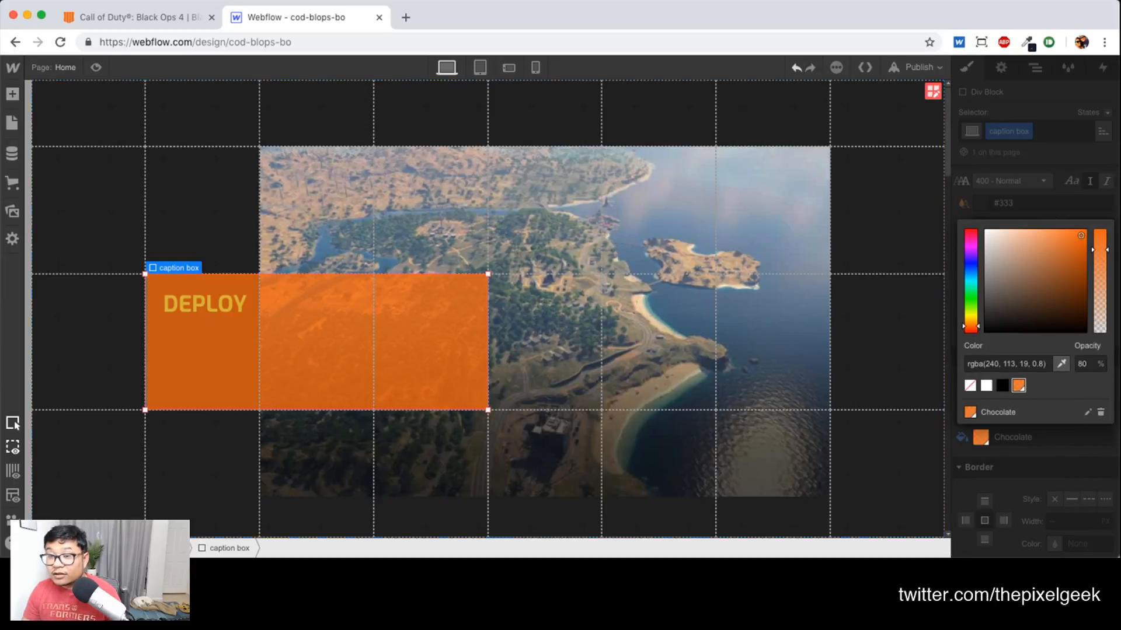
# Check the DEPLOY section on the Call of Duty page, return to Webflow and save the heading's yellow text colour as a global swatch
pyautogui.click(163, 16)
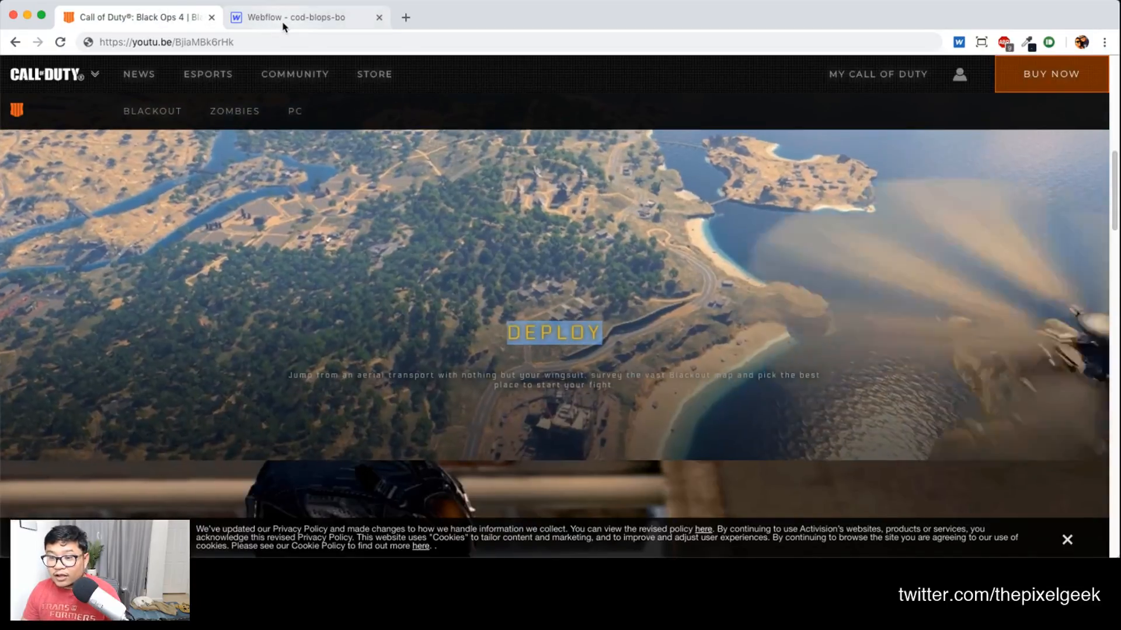
pyautogui.click(284, 20)
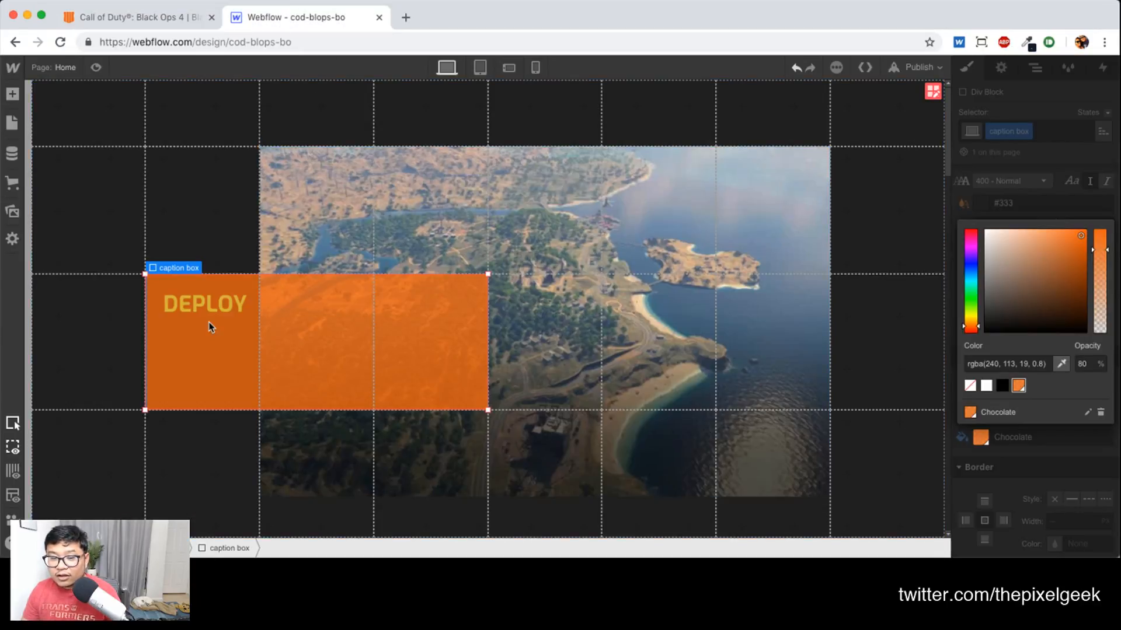
pyautogui.click(212, 306)
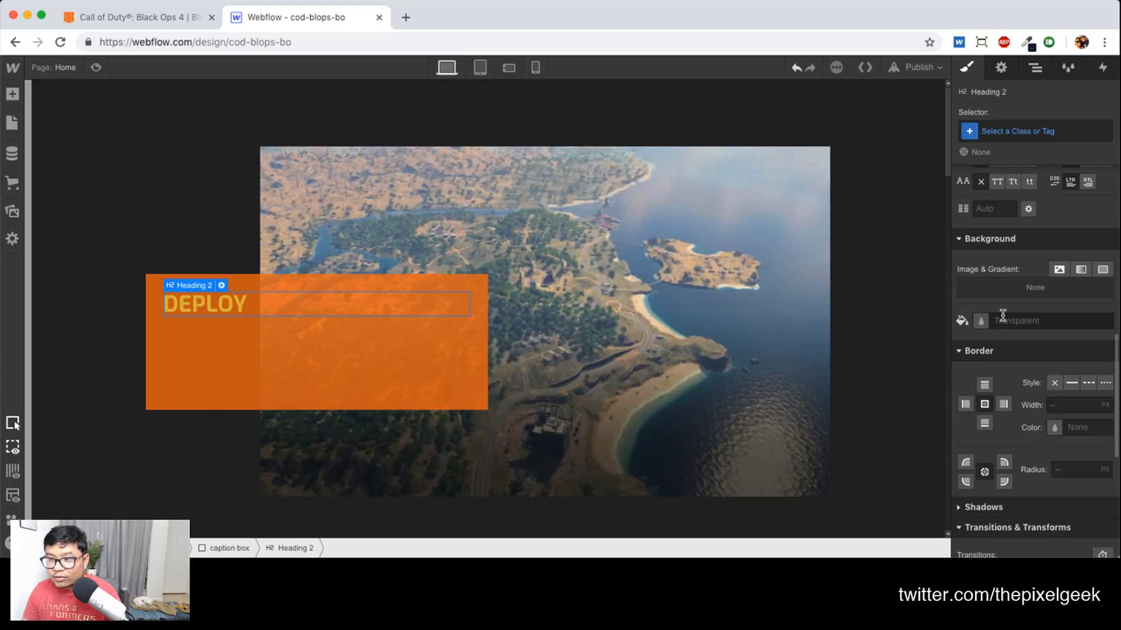
pyautogui.scroll(3, 986, 320)
pyautogui.click(980, 247)
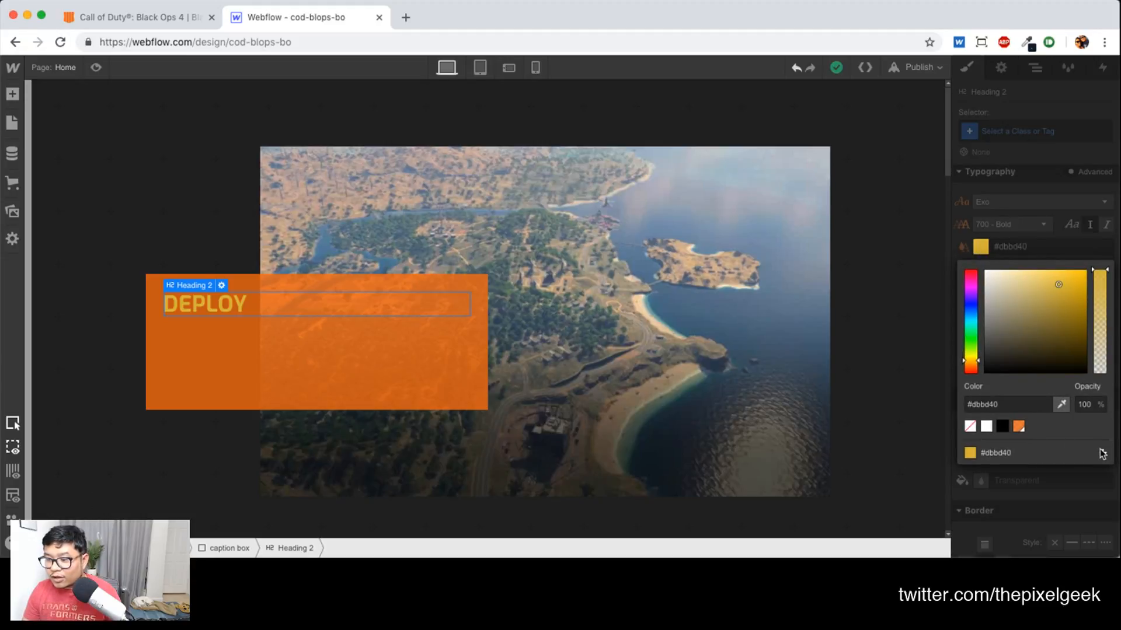
pyautogui.click(1103, 461)
pyautogui.click(1086, 475)
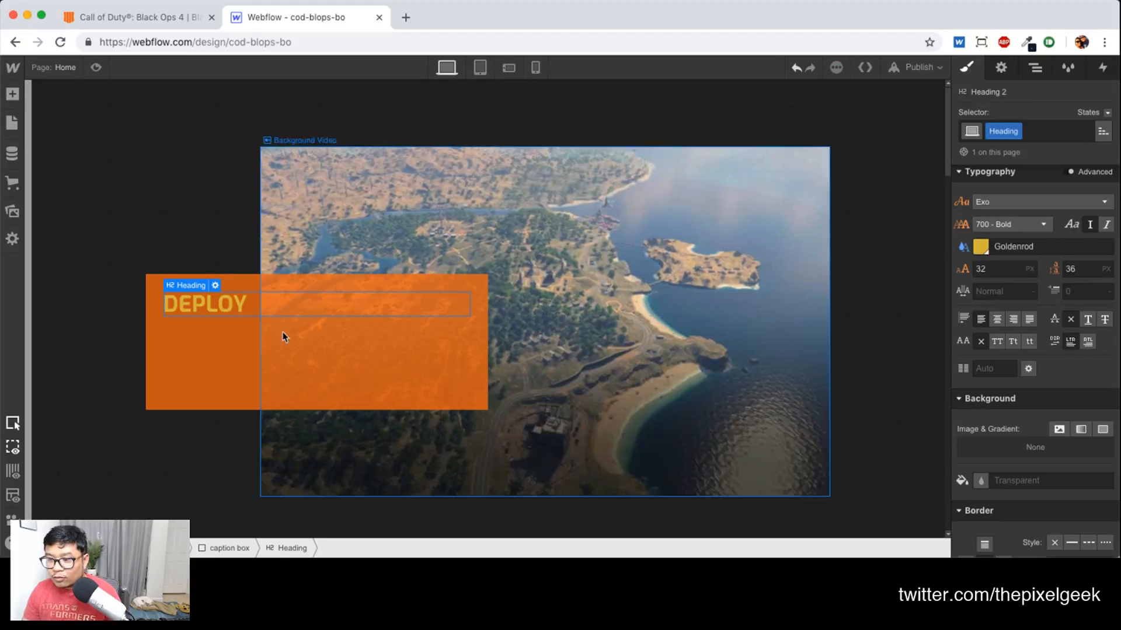
pyautogui.click(1077, 246)
# Apply the Goldenrod swatch to the caption box's background and darken it to the muted brown #5c5644
pyautogui.click(201, 352)
pyautogui.scroll(-3, 1044, 429)
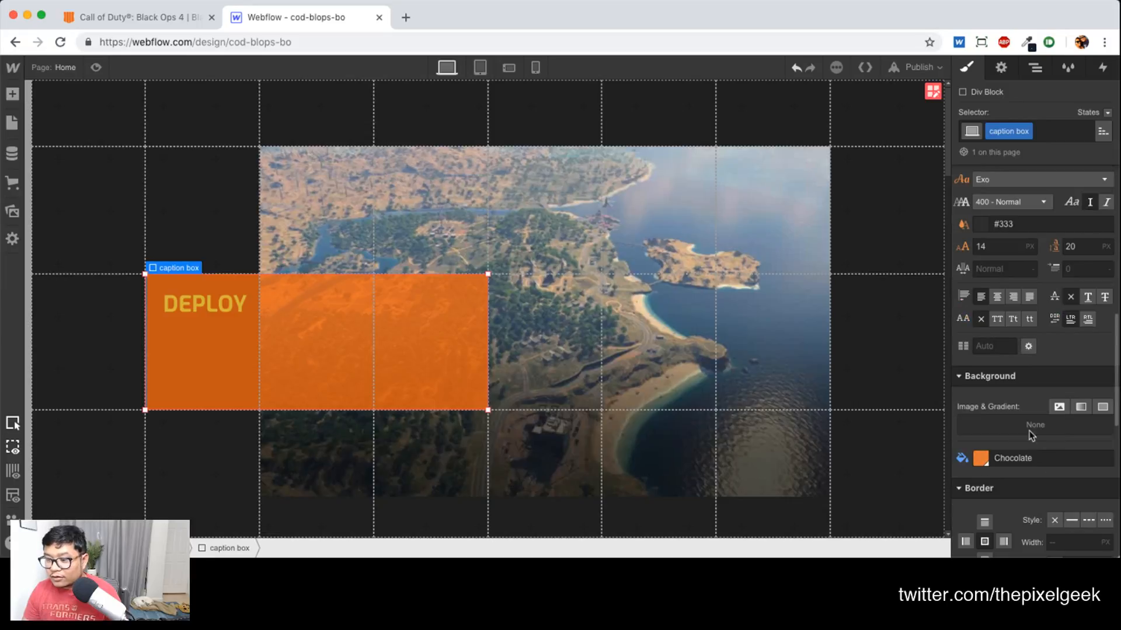
pyautogui.click(995, 458)
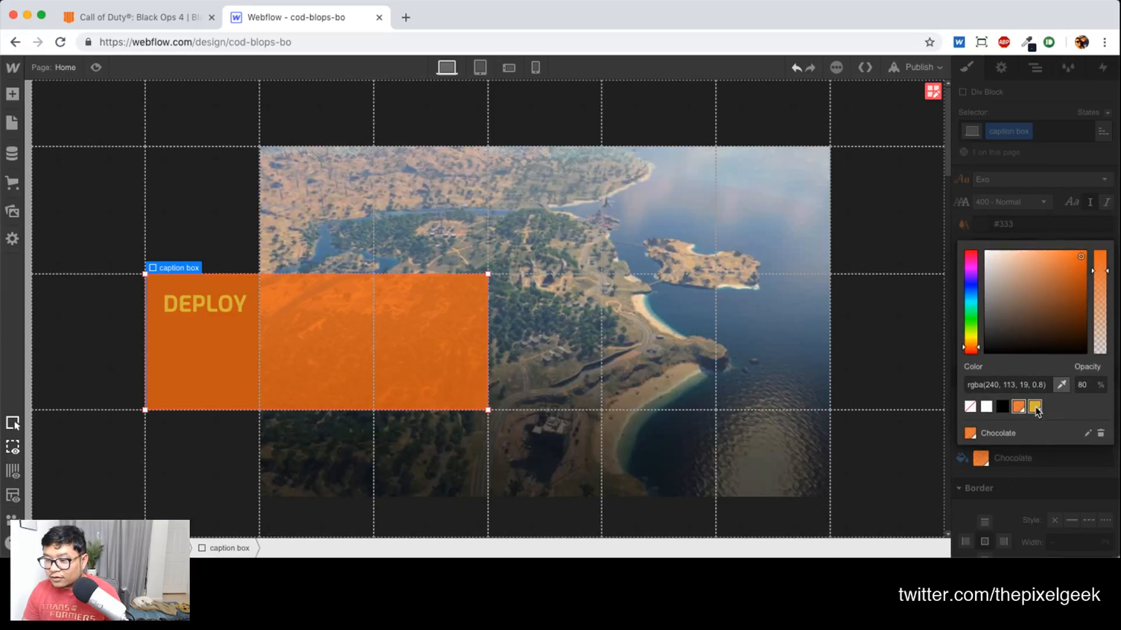
pyautogui.click(1034, 408)
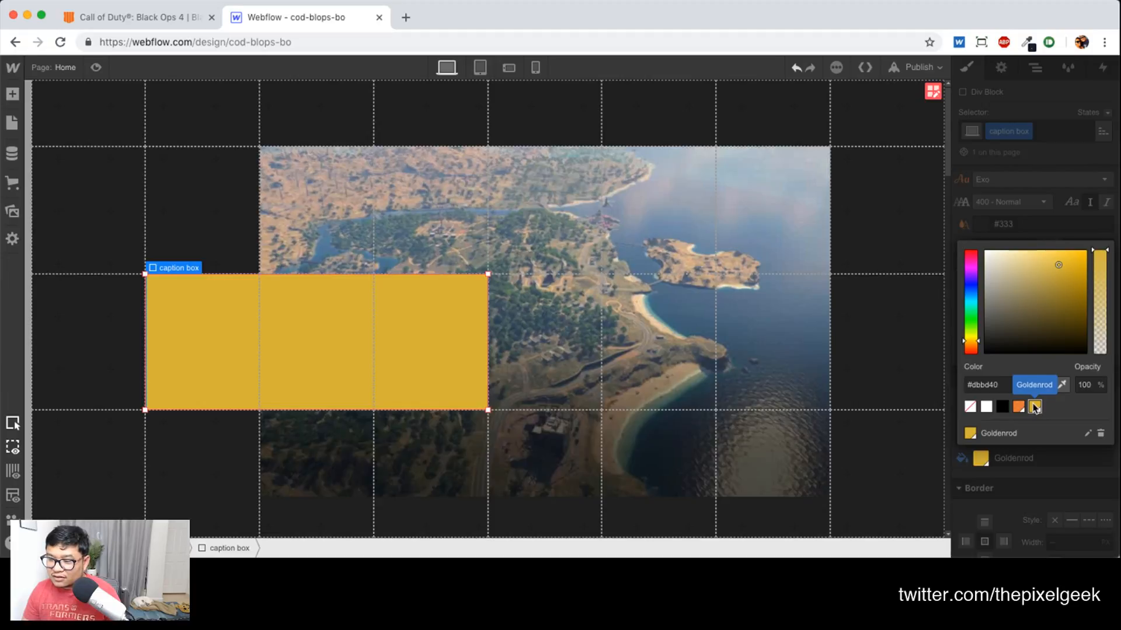
pyautogui.moveTo(1014, 331)
pyautogui.mouseDown()
pyautogui.moveTo(970, 290)
pyautogui.moveTo(968, 305)
pyautogui.moveTo(1009, 317)
pyautogui.mouseUp()
pyautogui.click(1009, 311)
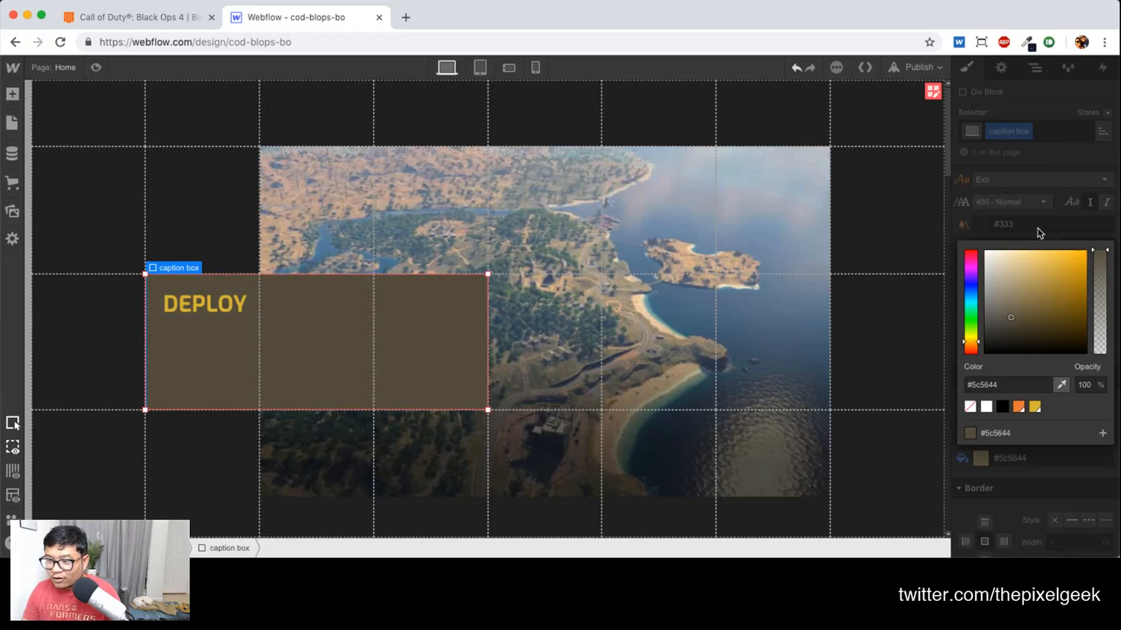
# Save the caption box's muted brown background as a global swatch and select the surrounding section
pyautogui.click(1101, 433)
pyautogui.click(1086, 429)
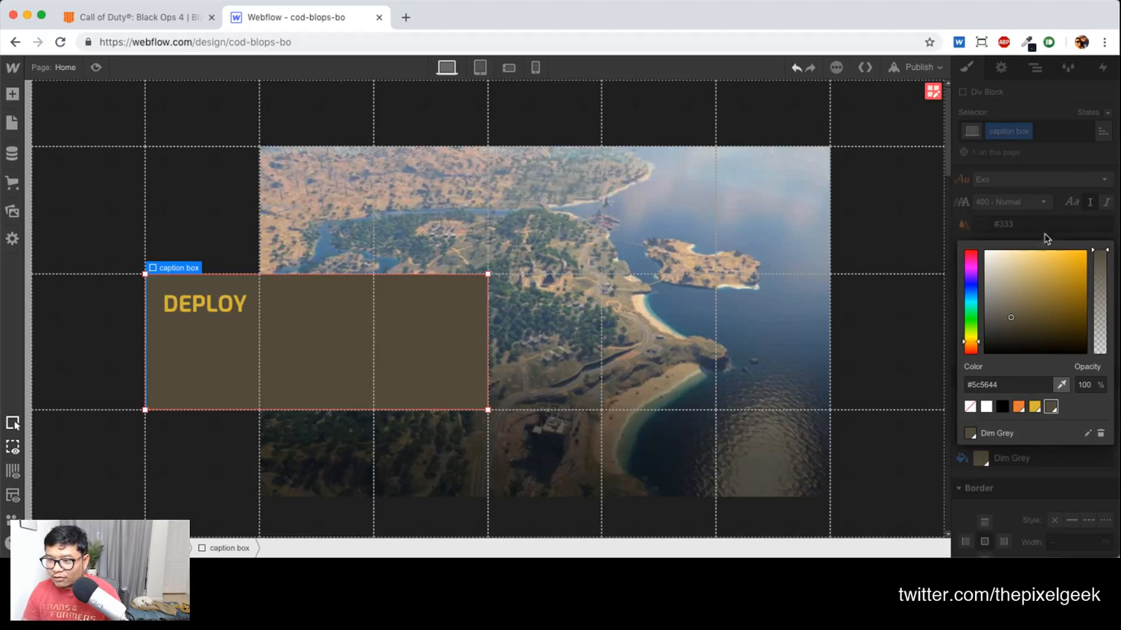
pyautogui.click(107, 320)
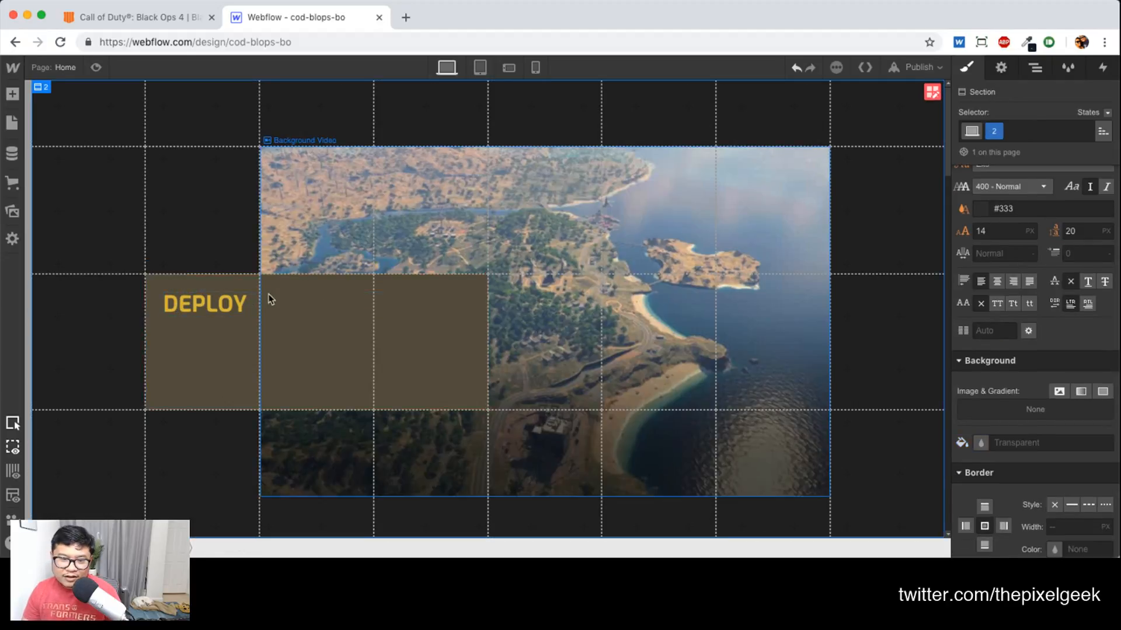
# Set the DEPLOY heading's font weight to 500 - Medium, its size to 42 px and its line height to 46 px
pyautogui.click(210, 310)
pyautogui.click(129, 319)
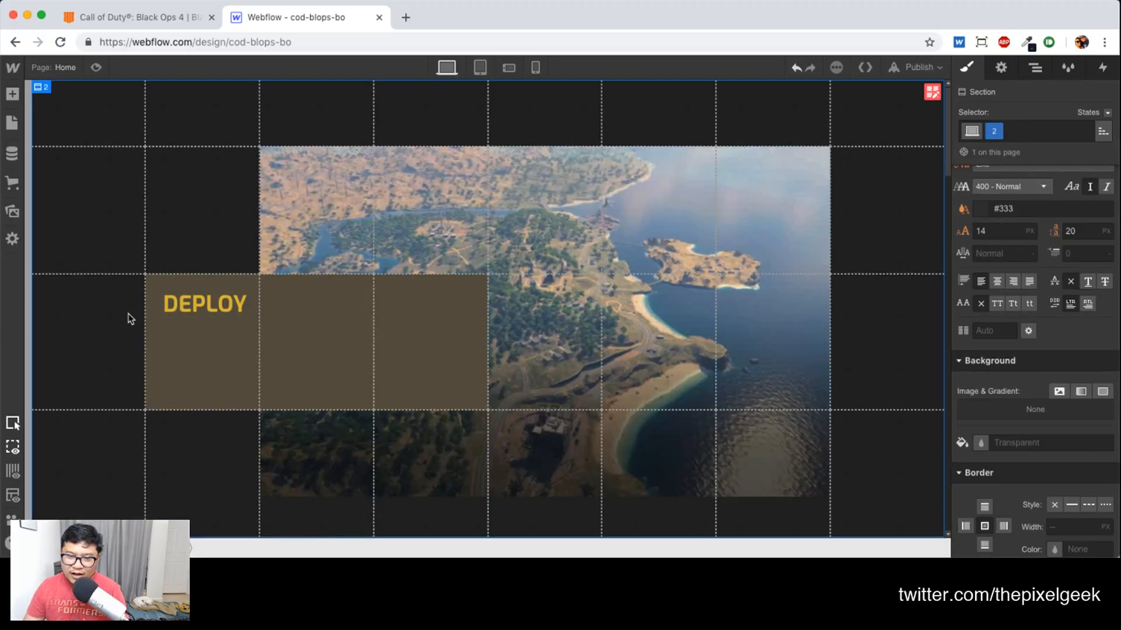
pyautogui.click(187, 303)
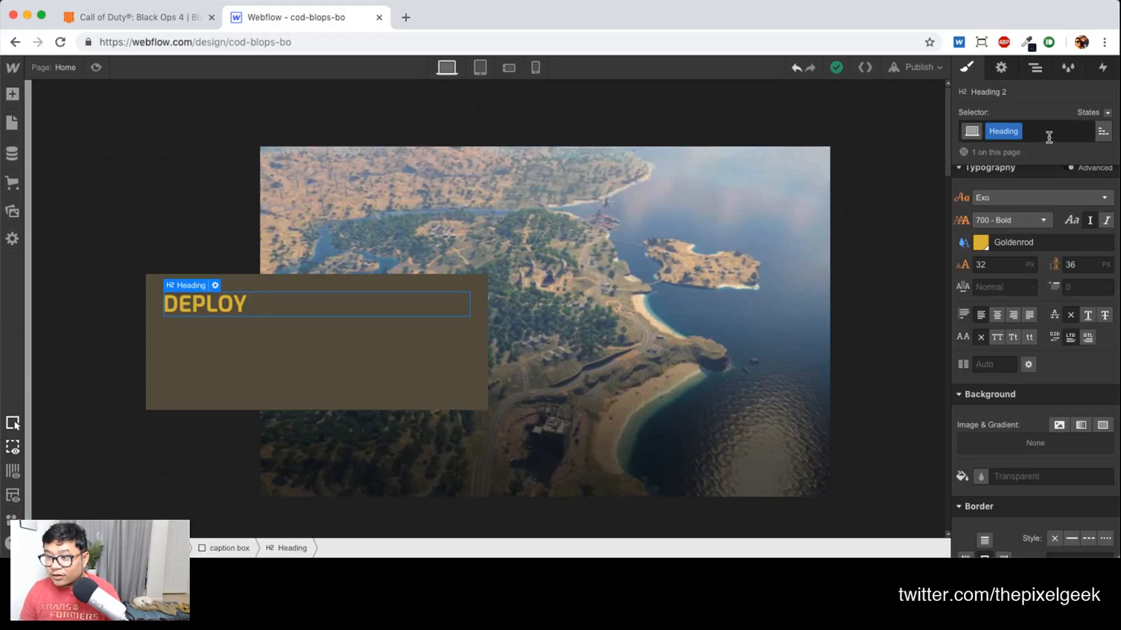
pyautogui.click(1021, 220)
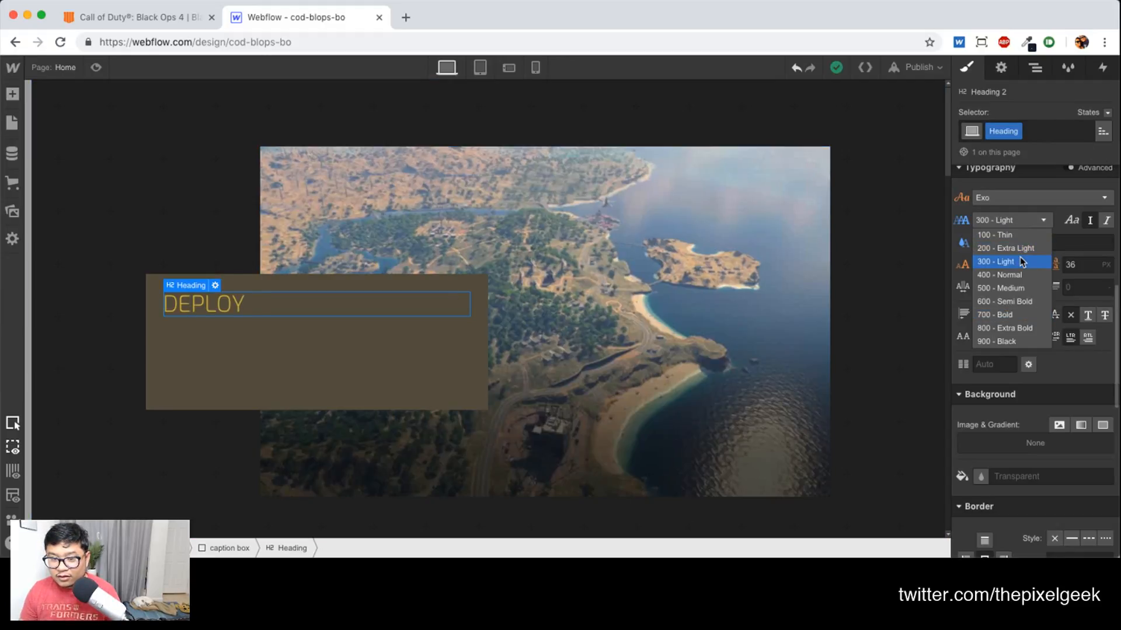
pyautogui.click(1023, 290)
pyautogui.click(963, 266)
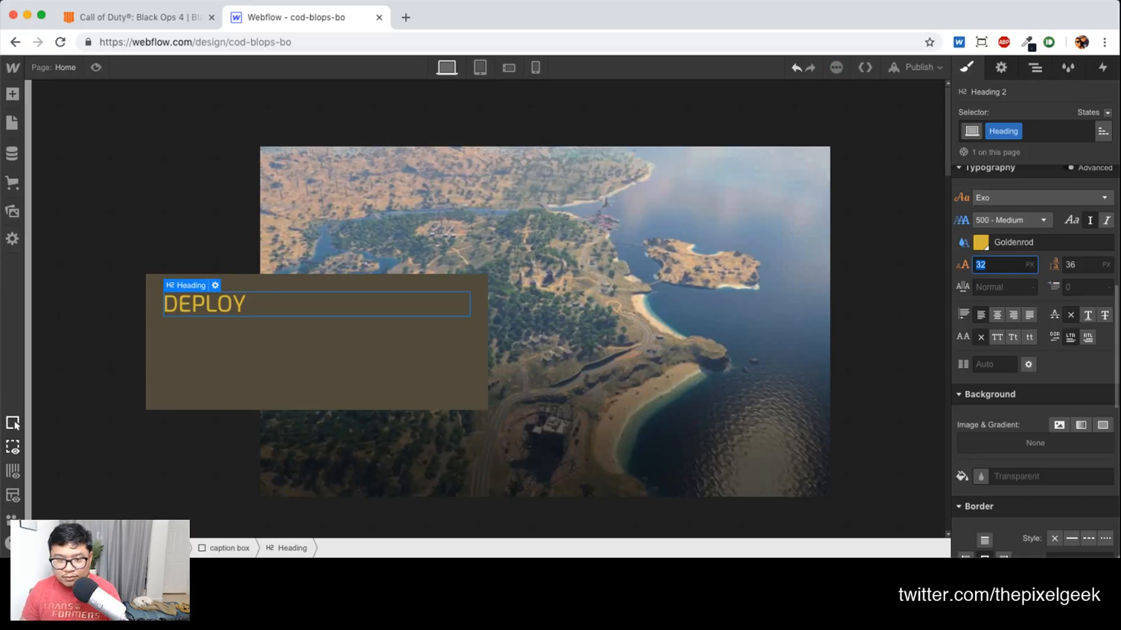
pyautogui.write('42')
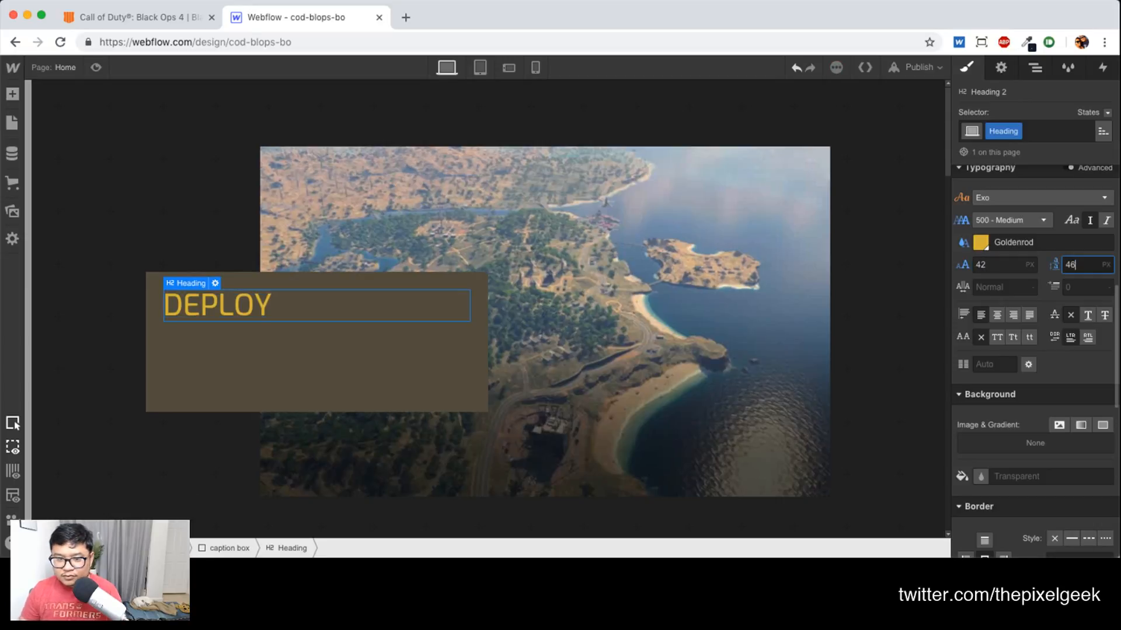
# Copy the DEPLOY description text from the Call of Duty page and return to Webflow
pyautogui.click(143, 17)
pyautogui.moveTo(615, 390); pyautogui.dragTo(291, 369)
pyautogui.hotkey('ctrl', 'c')
pyautogui.click(280, 17)
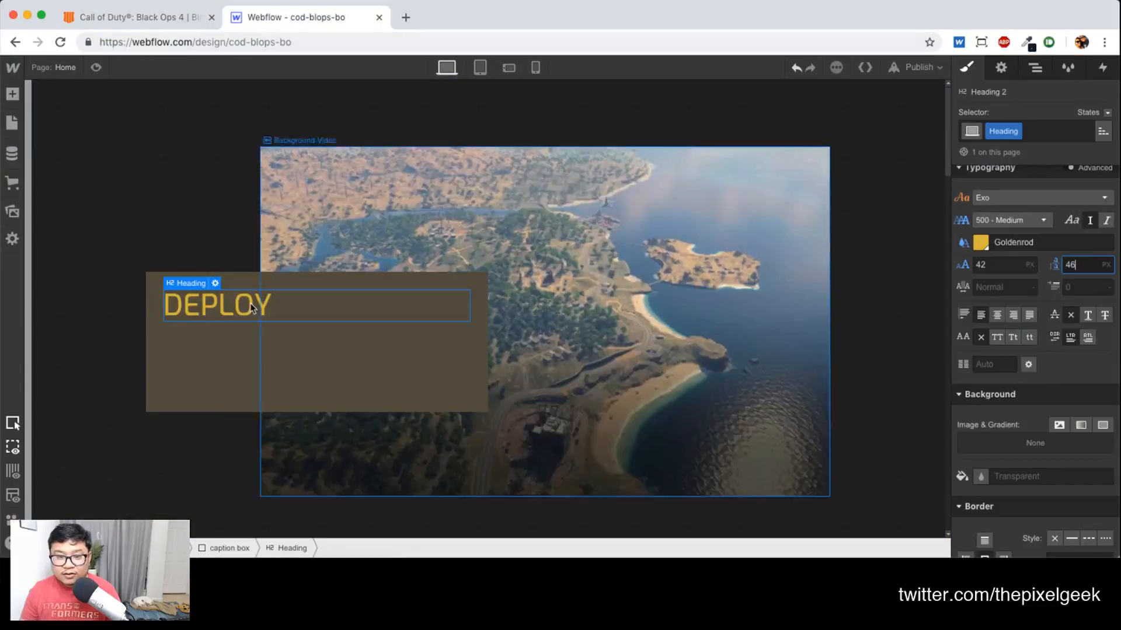
# Add a paragraph under the DEPLOY heading in the caption box and replace its placeholder text with the copied description
pyautogui.press('a')
pyautogui.click(114, 500)
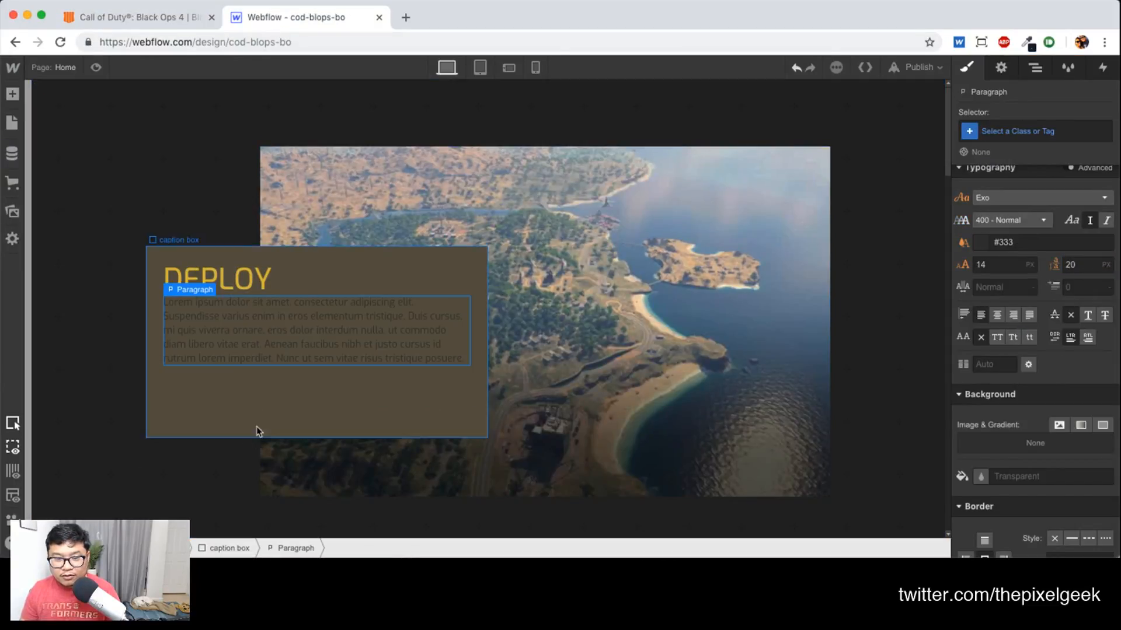
pyautogui.doubleClick(268, 338)
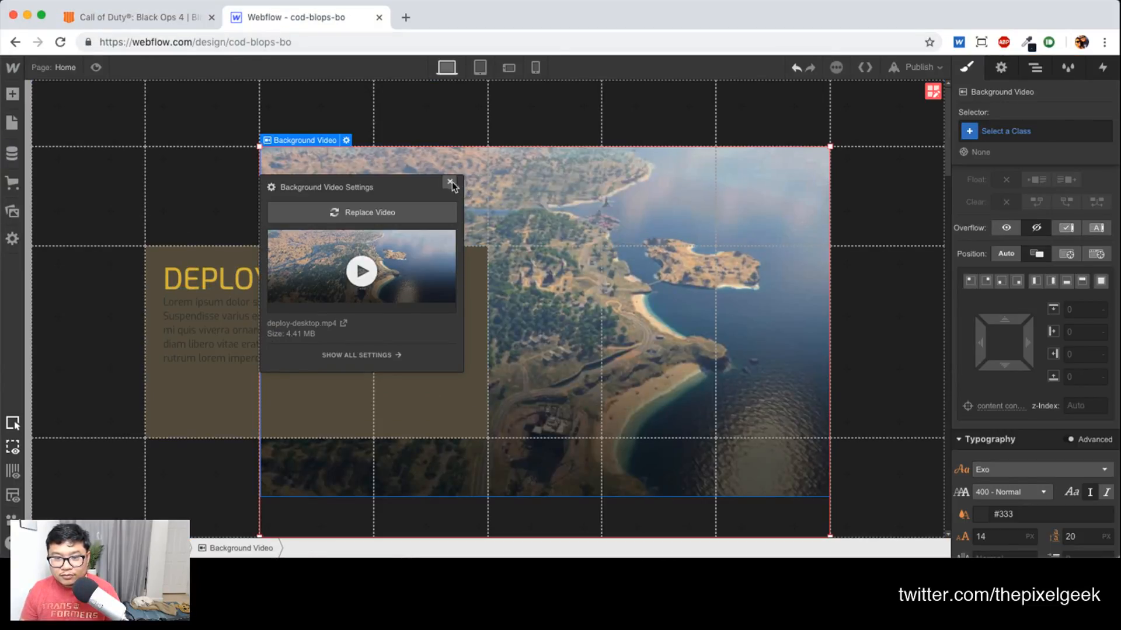
pyautogui.click(450, 182)
pyautogui.doubleClick(231, 321)
pyautogui.hotkey('ctrl', 'a')
pyautogui.hotkey('ctrl', 'v')
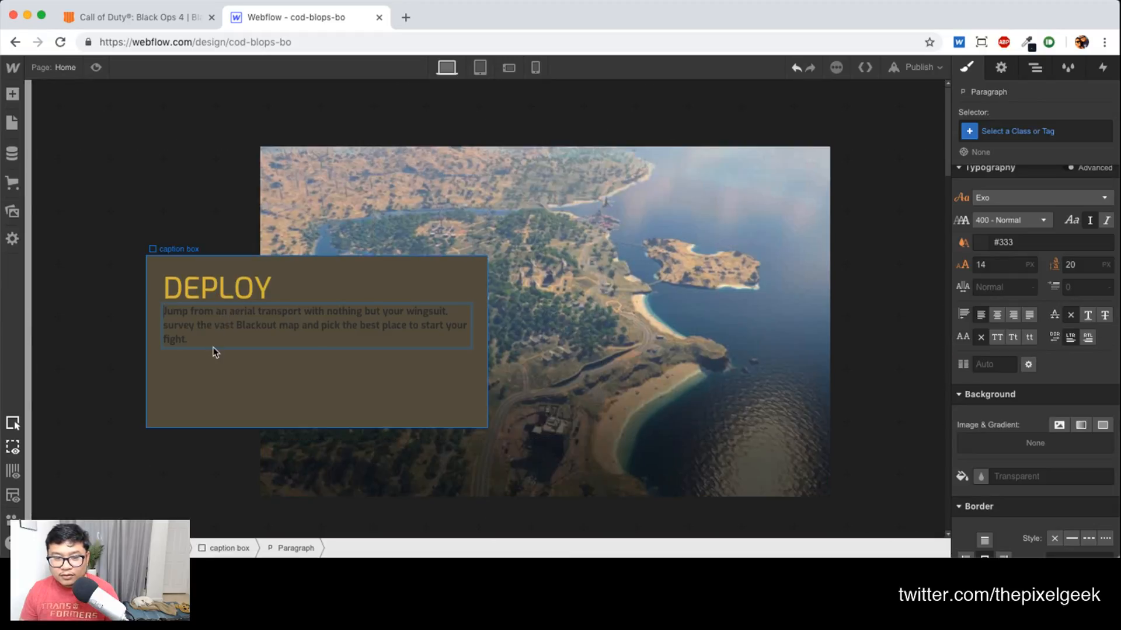
pyautogui.press('Escape')
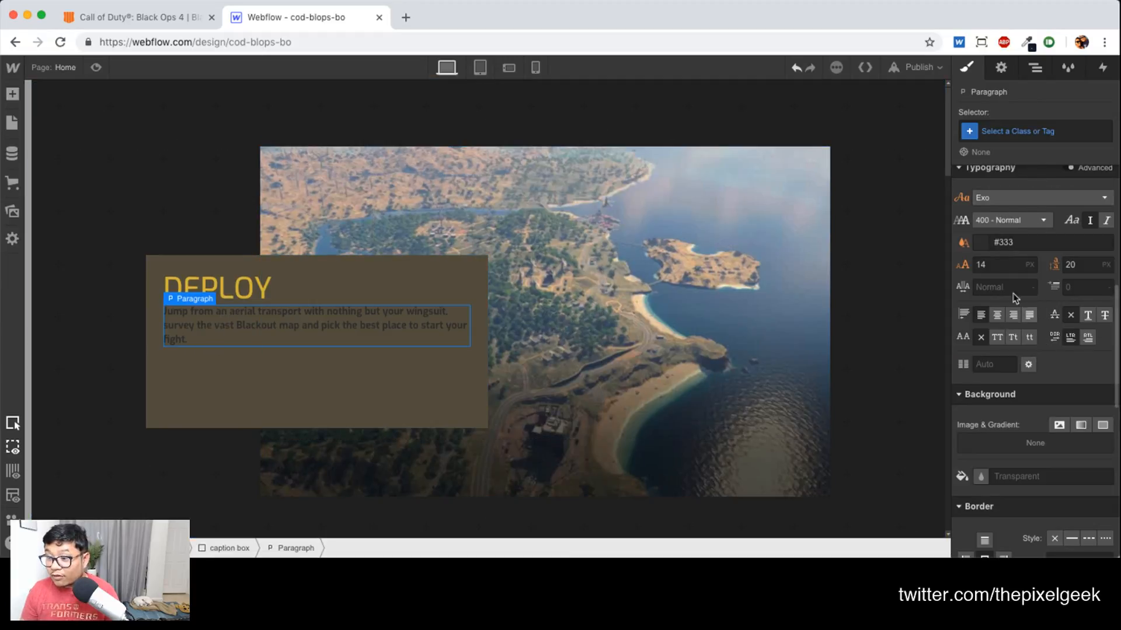
# Set the description paragraph's text colour to white at 52% opacity
pyautogui.click(999, 244)
pyautogui.write('white')
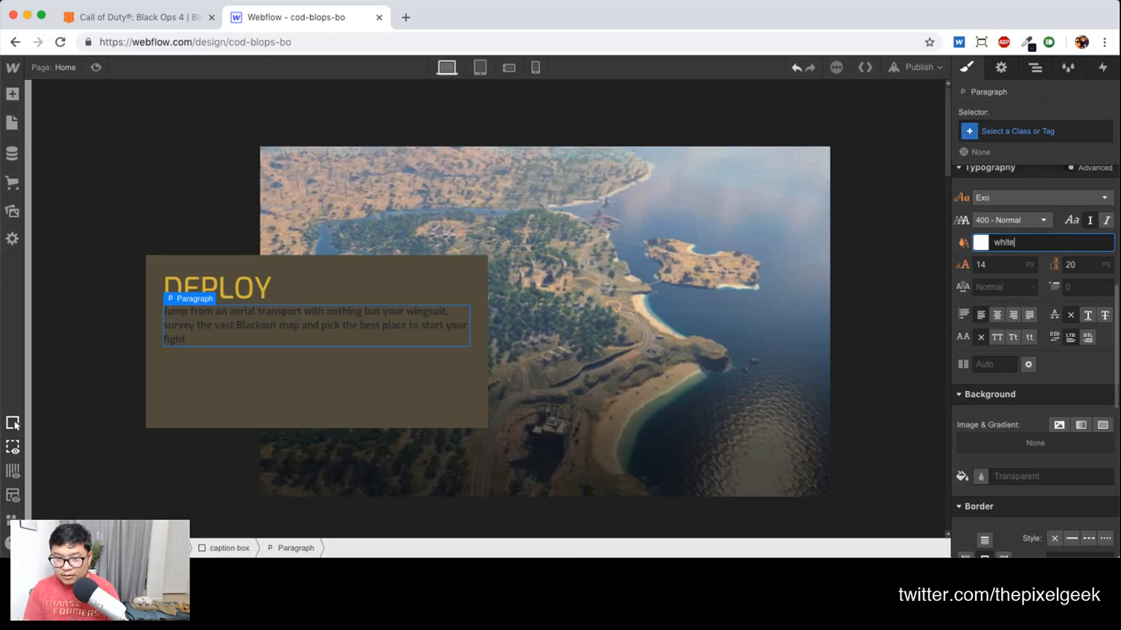
pyautogui.press('Return')
pyautogui.click(981, 244)
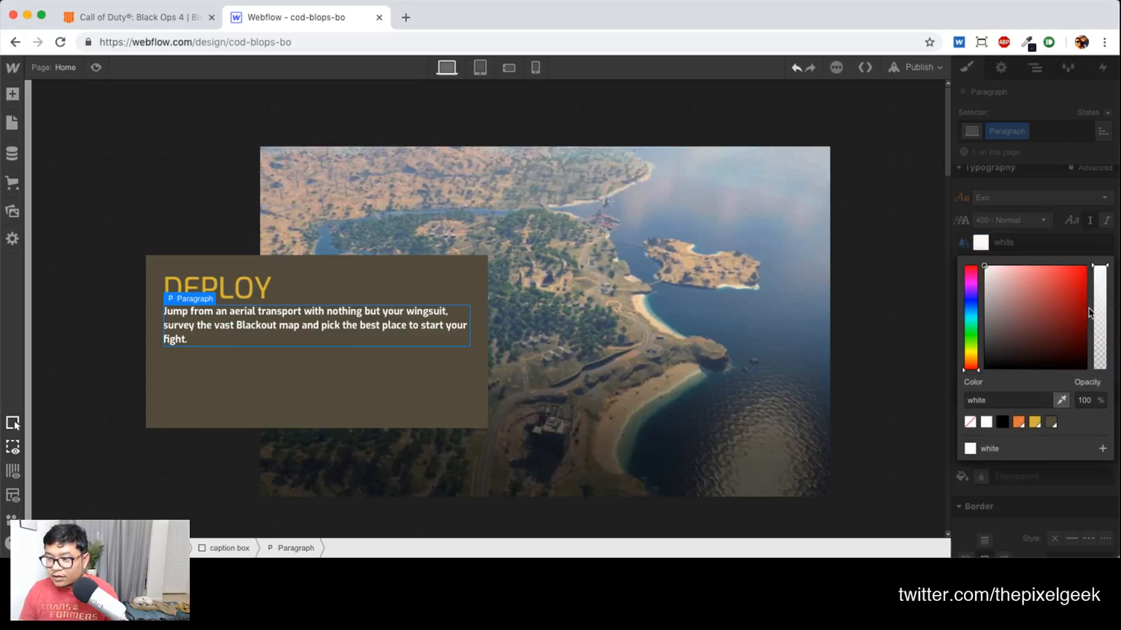
pyautogui.moveTo(1100, 291); pyautogui.dragTo(1101, 316)
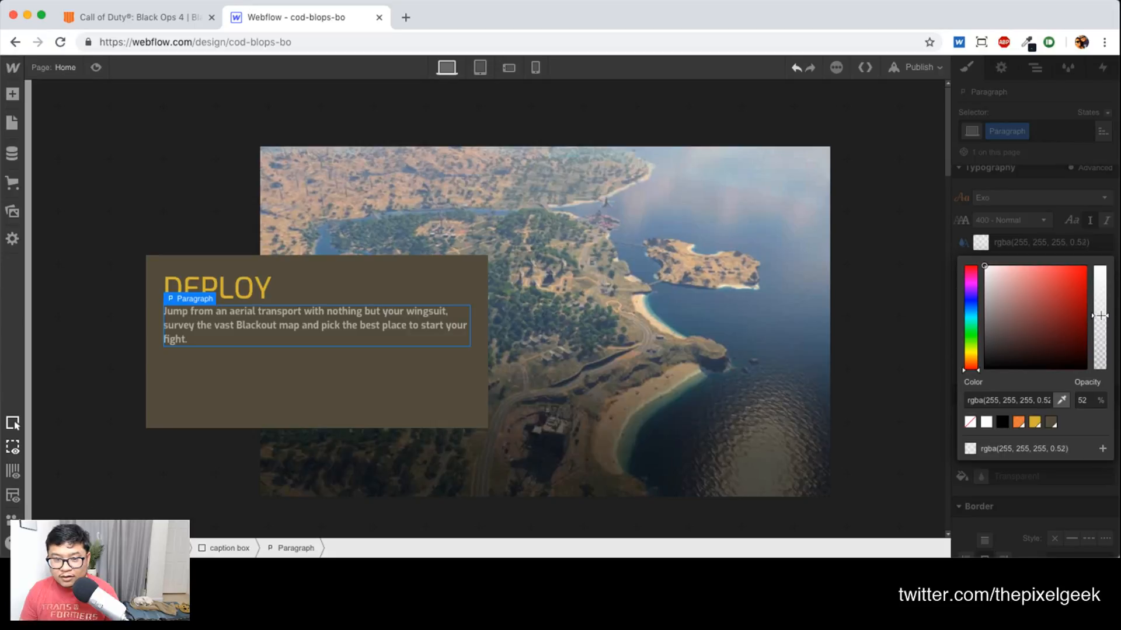
pyautogui.click(1073, 184)
# Try to lighten the bold description by setting the paragraph's font weight to 300 - Light
pyautogui.click(1010, 220)
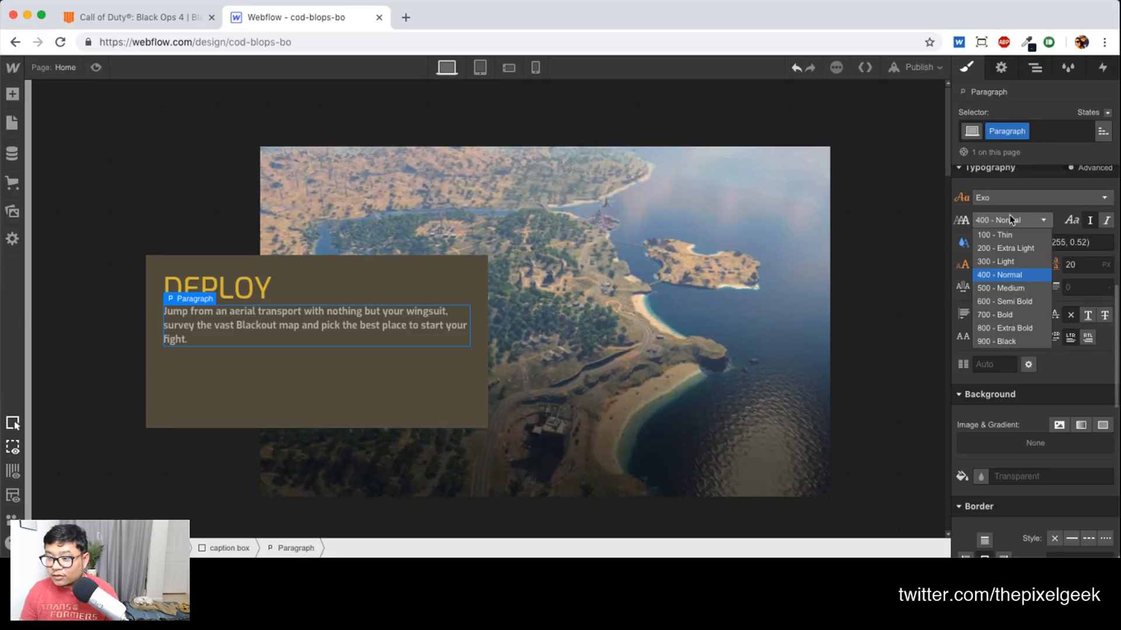
pyautogui.click(1012, 266)
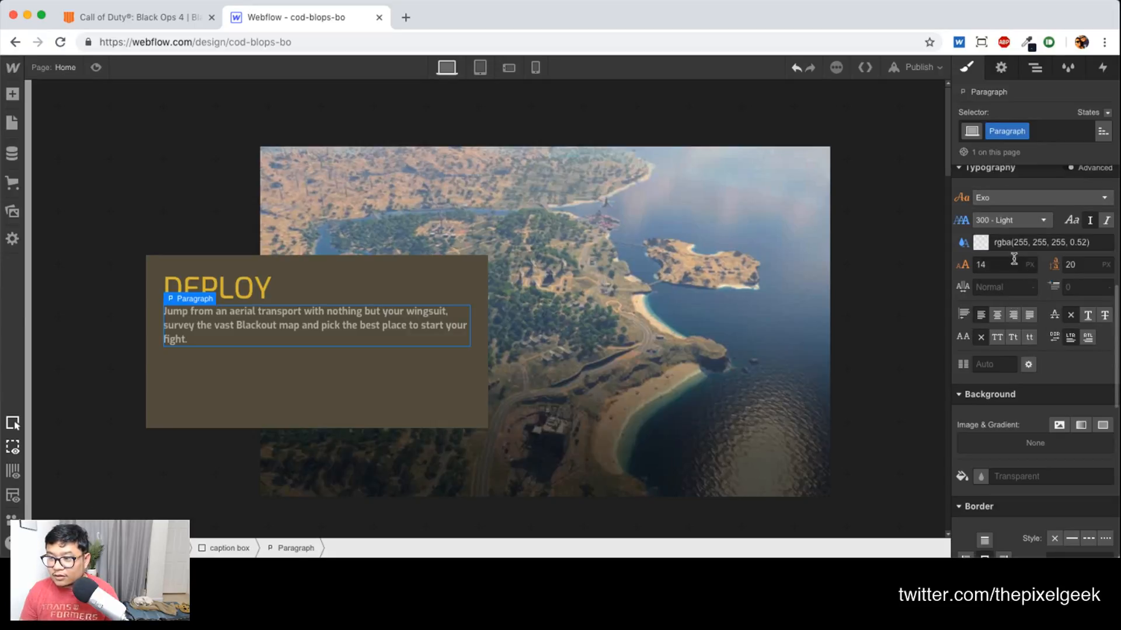
pyautogui.click(999, 225)
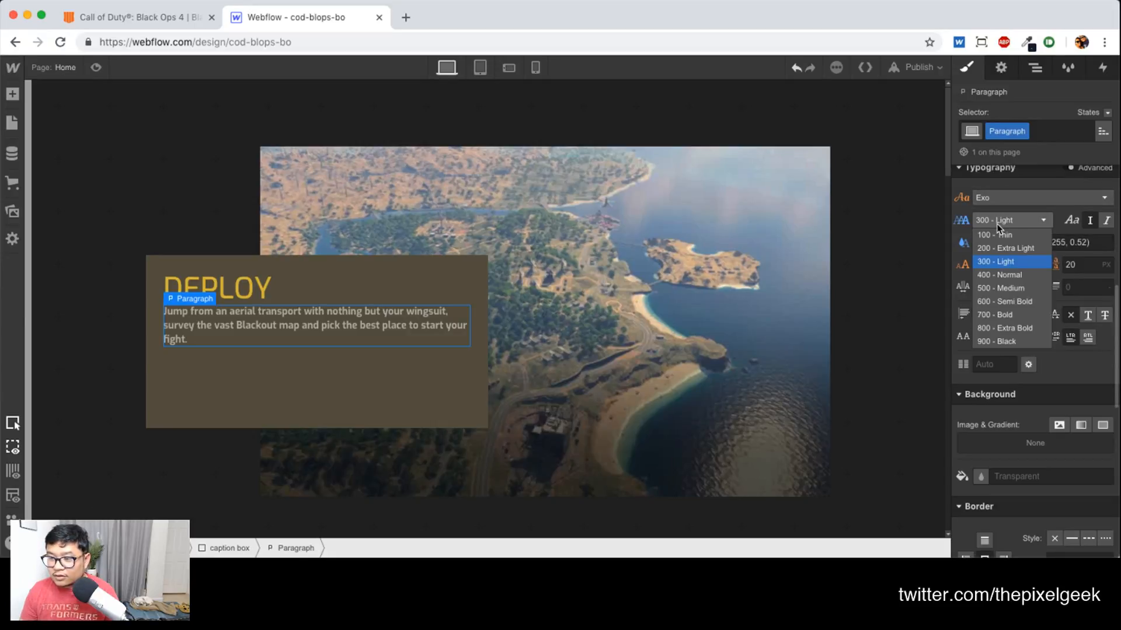
pyautogui.click(1013, 263)
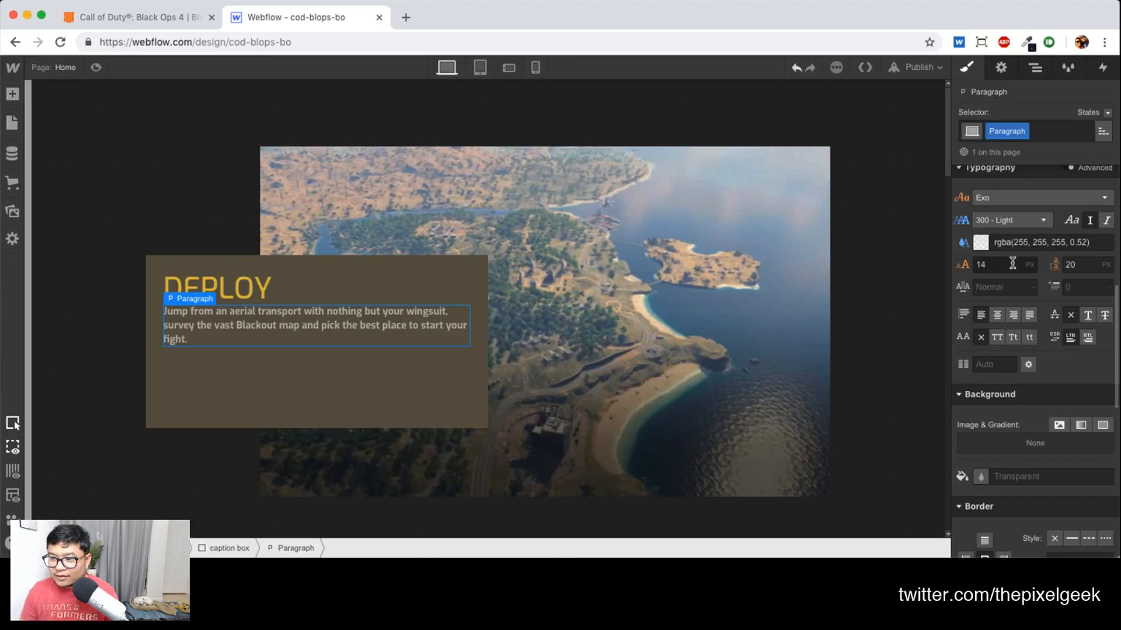
# Delete the bold description text and its paragraph from the caption box
pyautogui.click(193, 363)
pyautogui.click(199, 330)
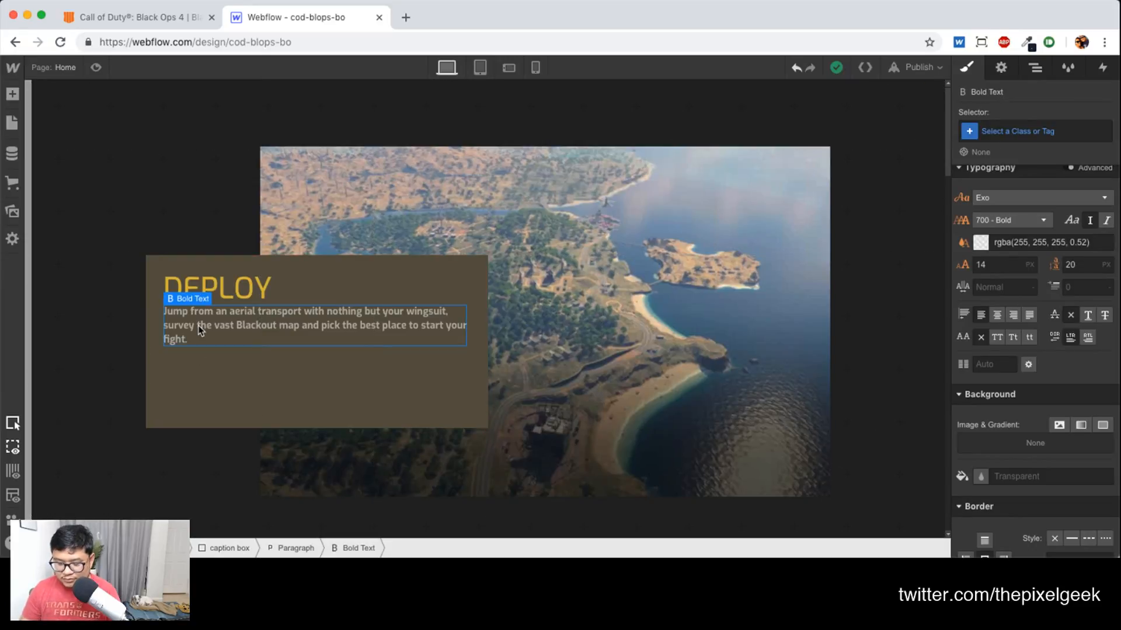
pyautogui.press('Delete')
# Add a new paragraph under the DEPLOY heading and replace its placeholder with the "Jump from an aerial transport" description as unformatted text
pyautogui.press('a')
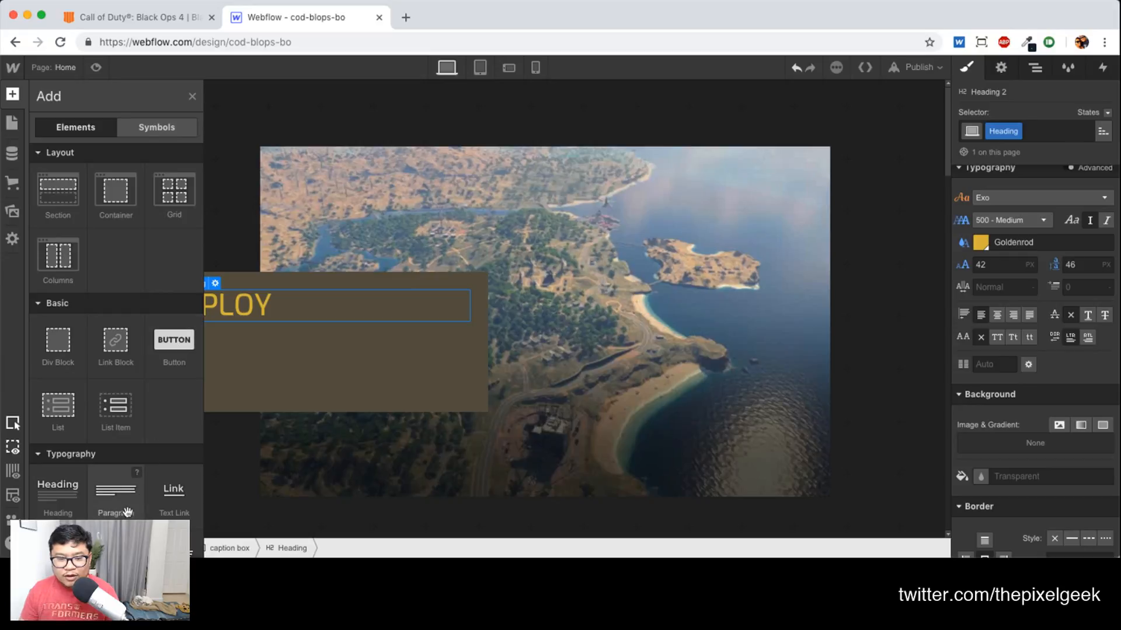
pyautogui.moveTo(119, 499); pyautogui.dragTo(271, 352)
pyautogui.doubleClick(223, 329)
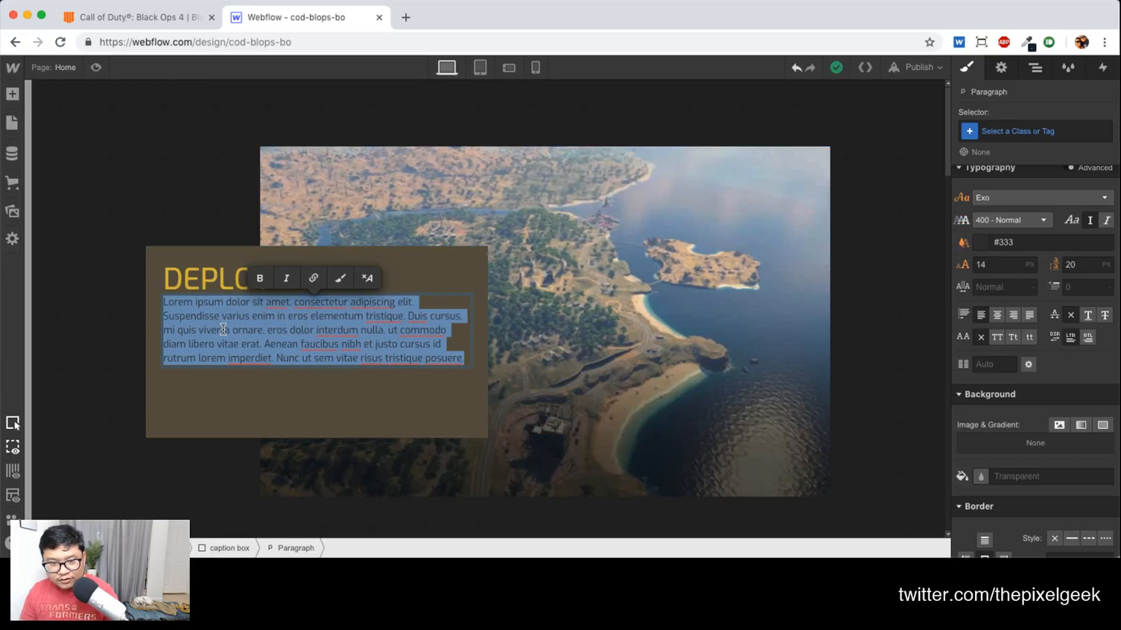
pyautogui.write('Jump from an aerial transport with nothing but your wingsuit survey the vast Blackout map and pick the best place to start your fight.')
pyautogui.click(221, 376)
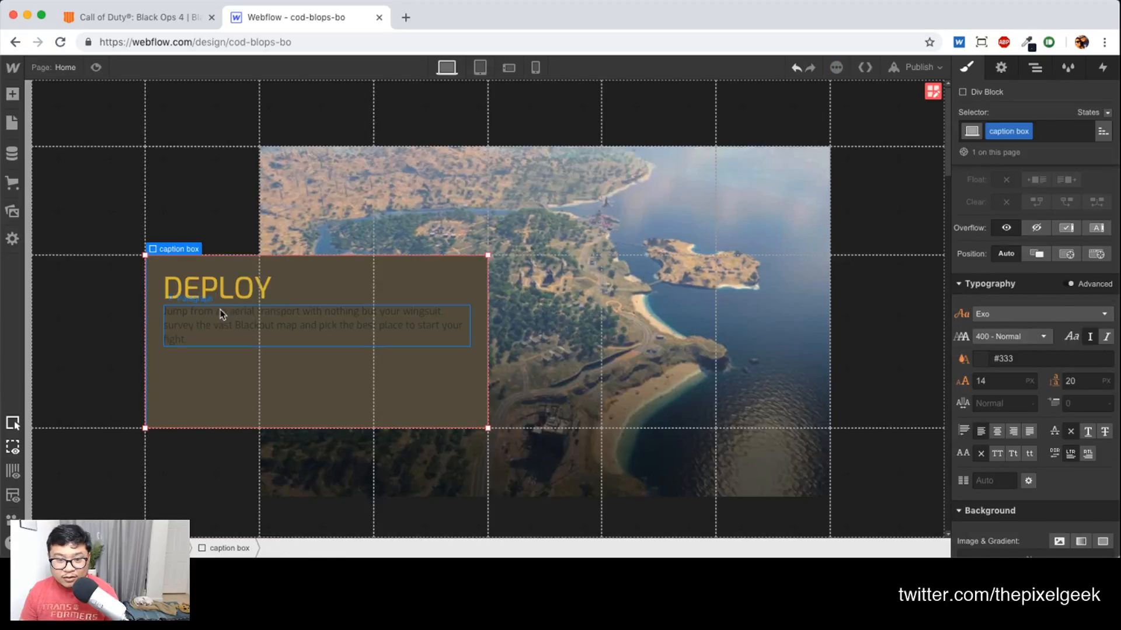
# Set the new description paragraph's text colour to white at 72% opacity, rgba(255, 255, 255, 0.72)
pyautogui.click(220, 309)
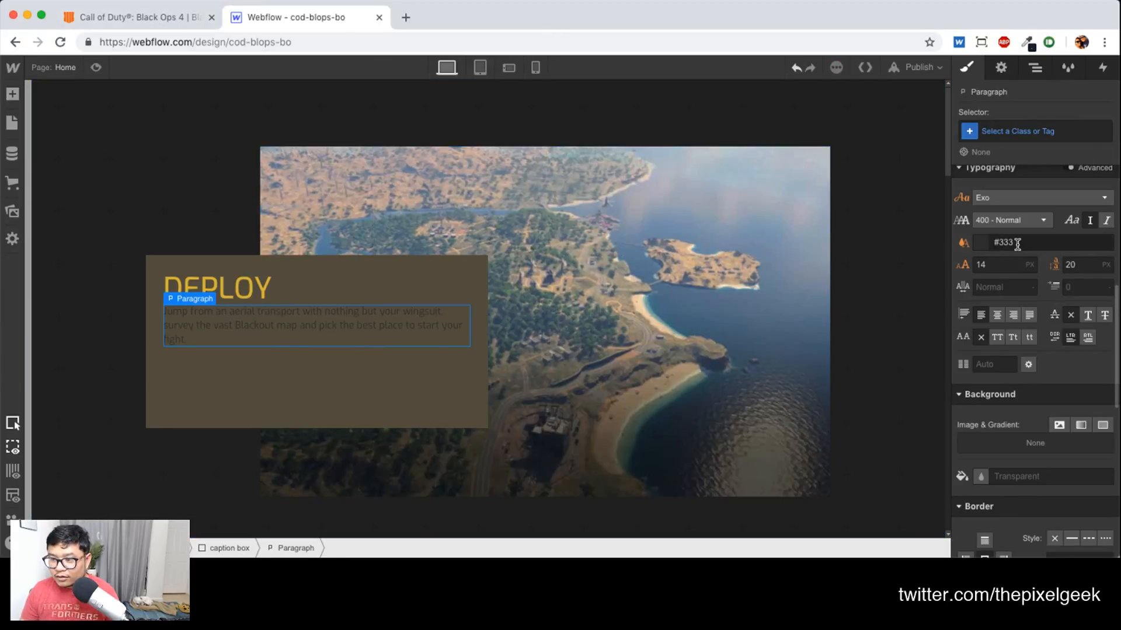
pyautogui.click(998, 244)
pyautogui.write('white')
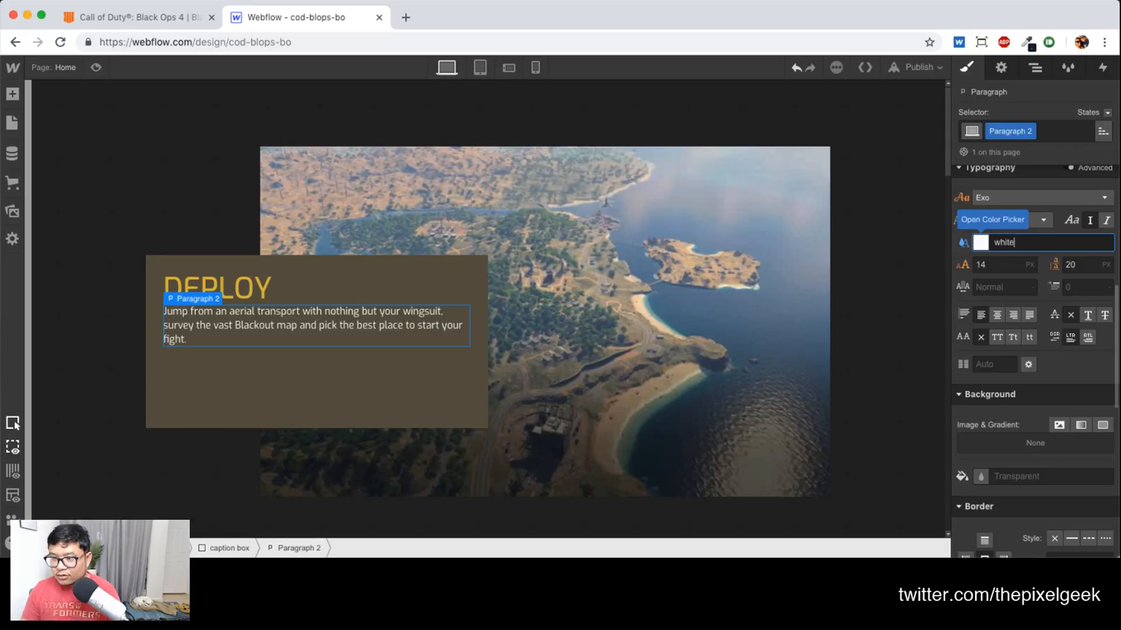
pyautogui.click(981, 242)
pyautogui.moveTo(1102, 290); pyautogui.dragTo(1097, 326)
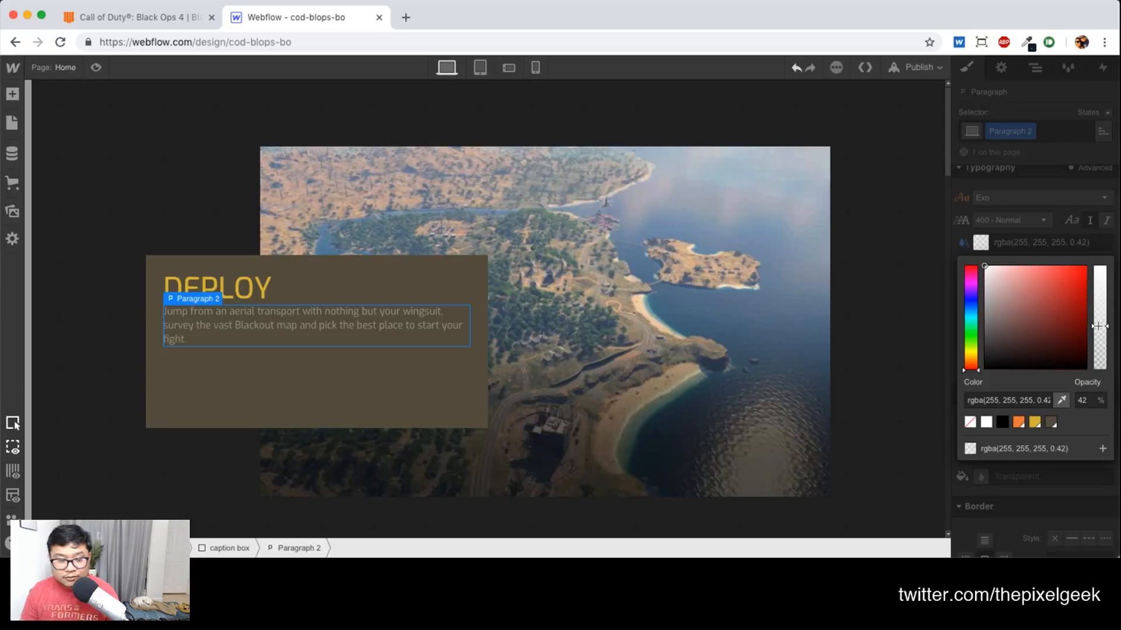
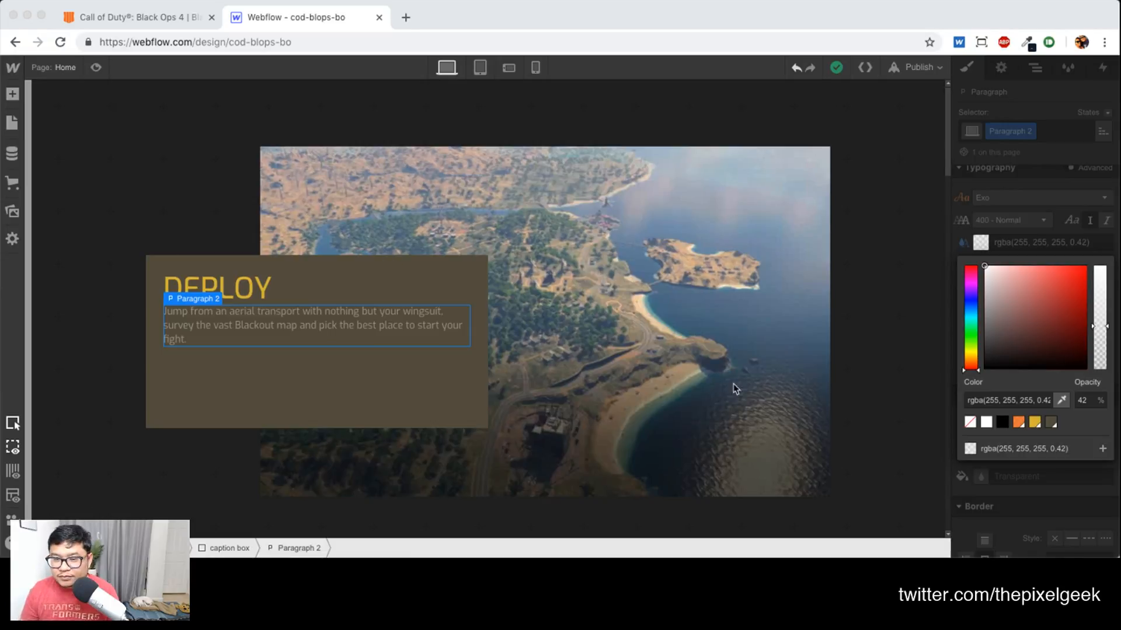
pyautogui.click(1097, 311)
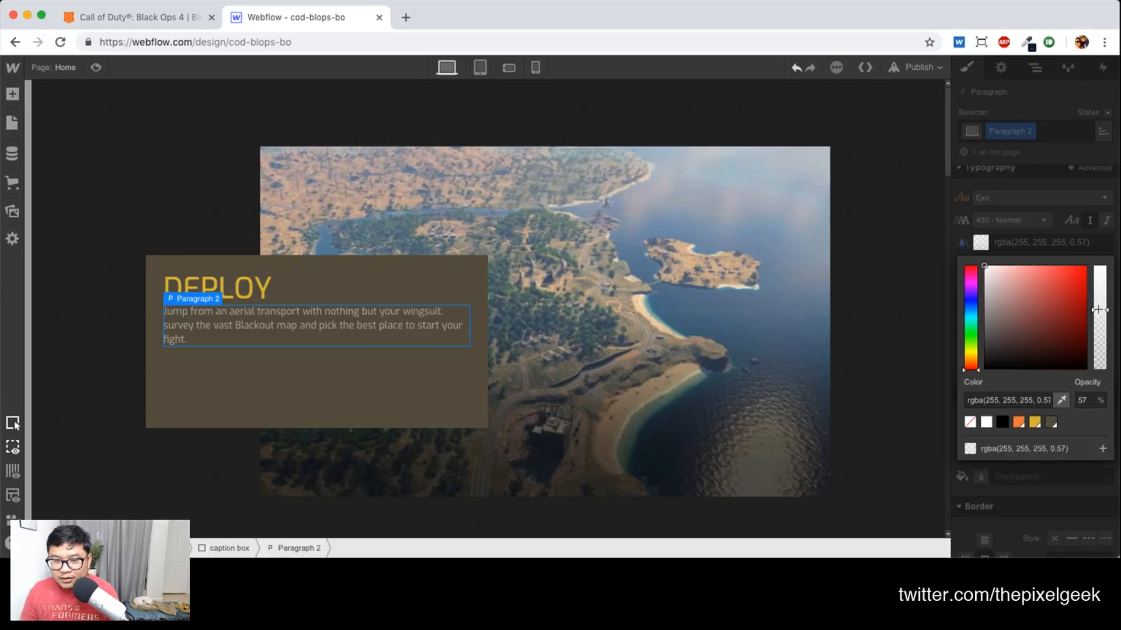
pyautogui.moveTo(1097, 309); pyautogui.dragTo(1098, 295)
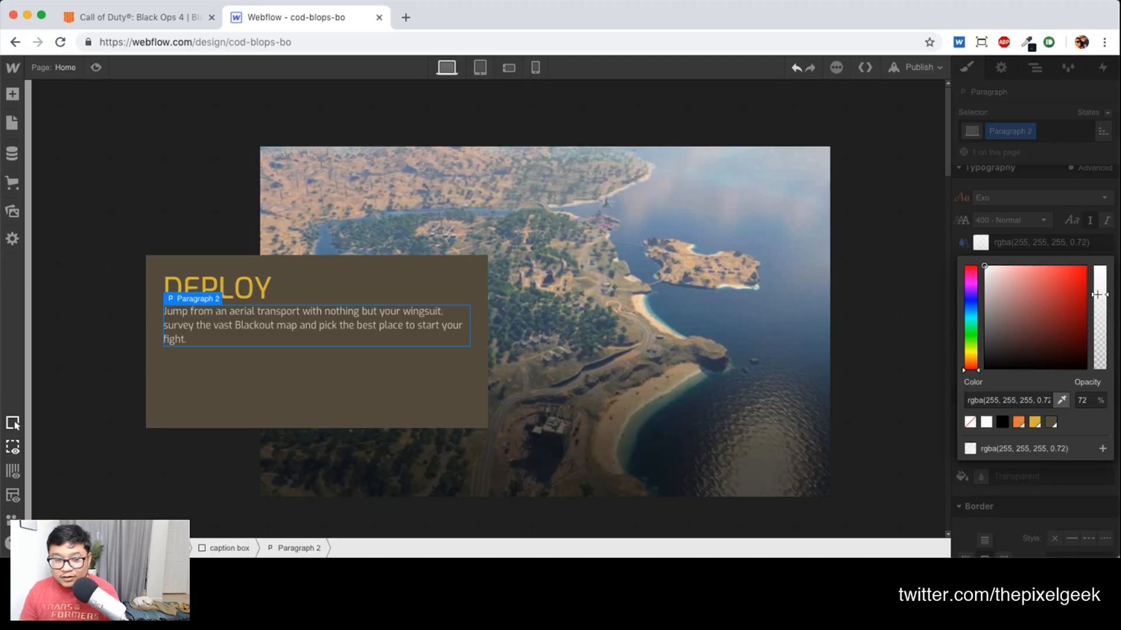
pyautogui.click(1105, 249)
# Rename the description paragraph's class to "content p"
pyautogui.scroll(3, 1016, 345)
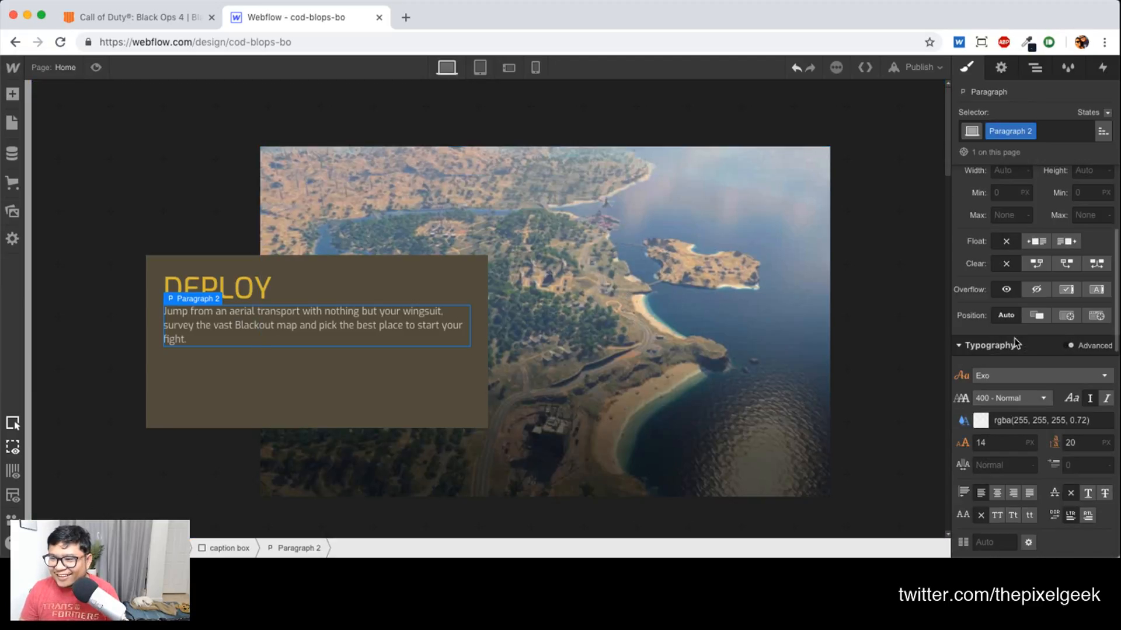
pyautogui.scroll(3, 1016, 344)
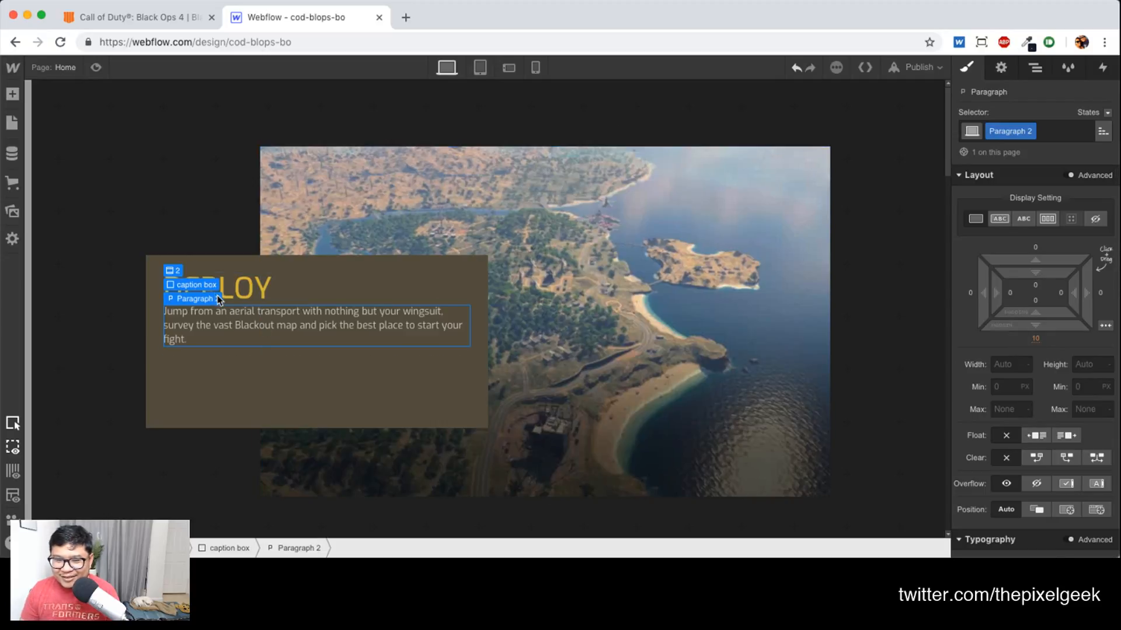
pyautogui.click(244, 290)
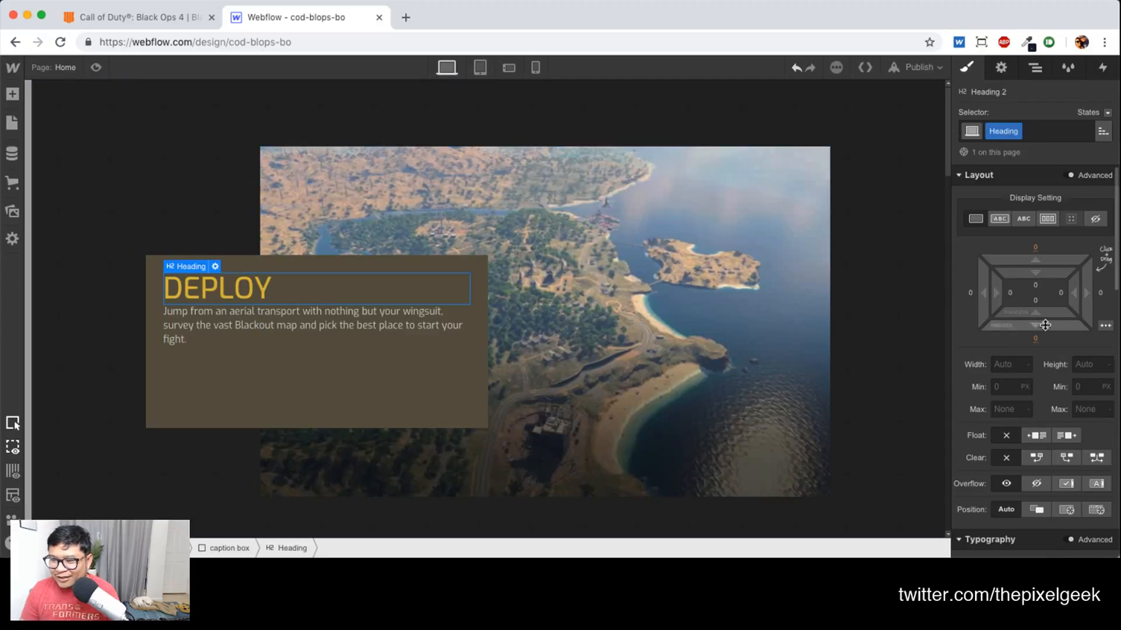
pyautogui.click(386, 324)
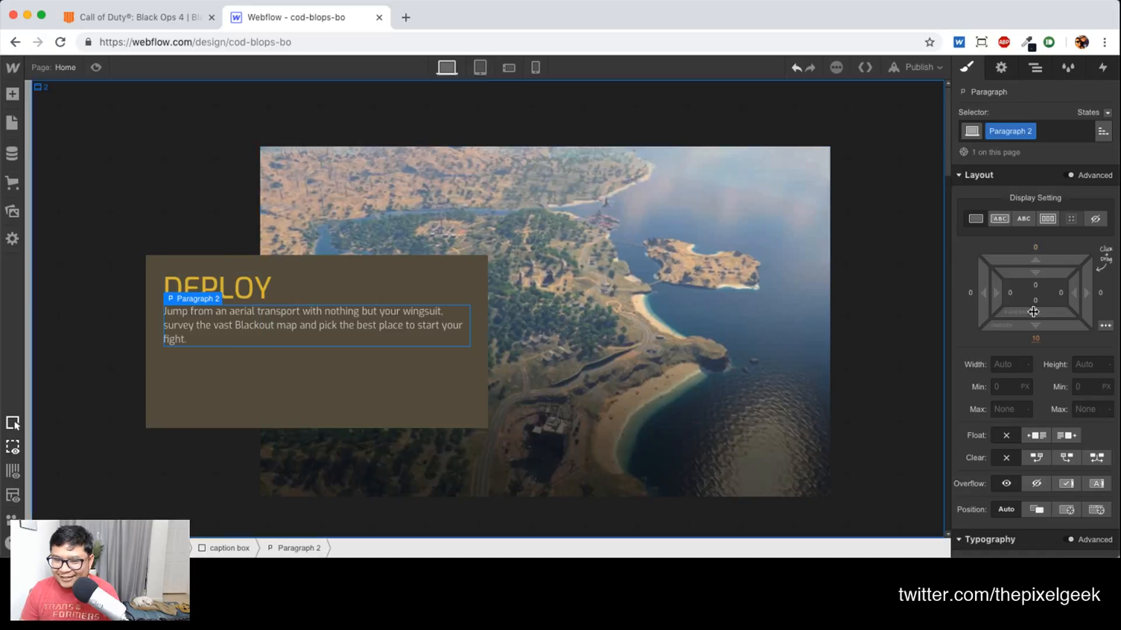
pyautogui.doubleClick(1010, 131)
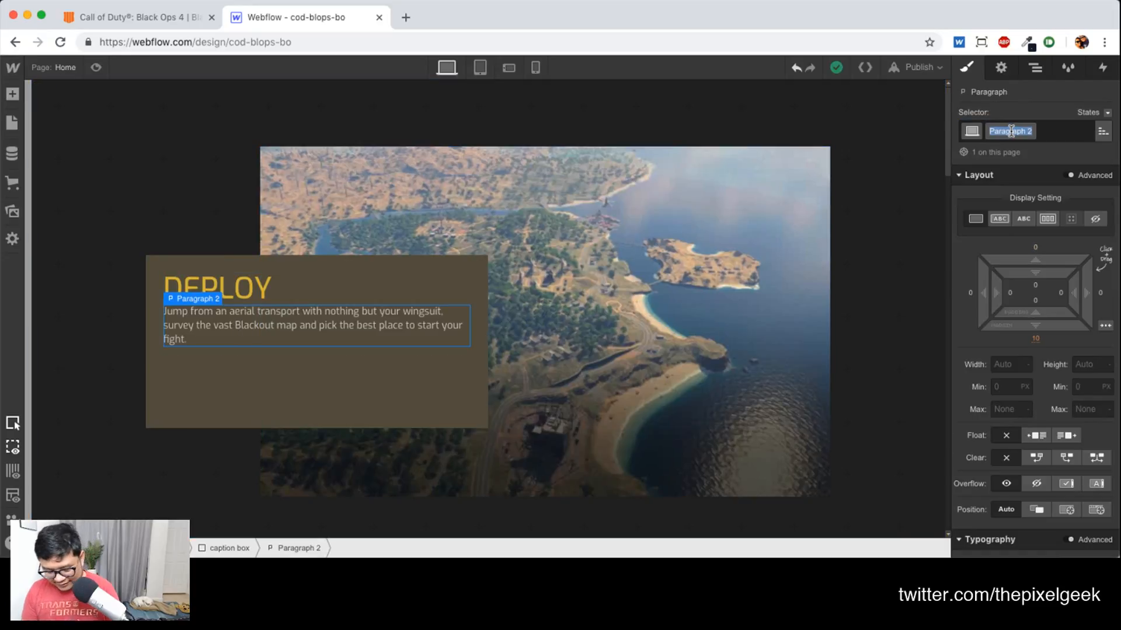
pyautogui.write('content p')
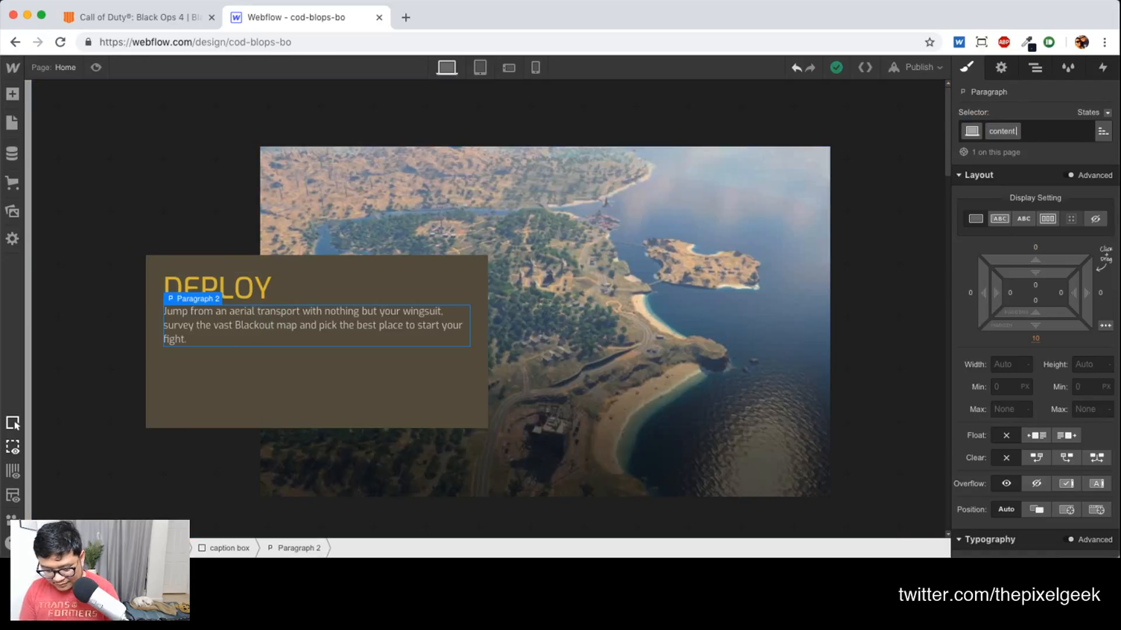
pyautogui.press('Return')
# Set the description paragraph's top margin to 10 px and its bottom margin to 0
pyautogui.moveTo(1046, 258); pyautogui.dragTo(1045, 235)
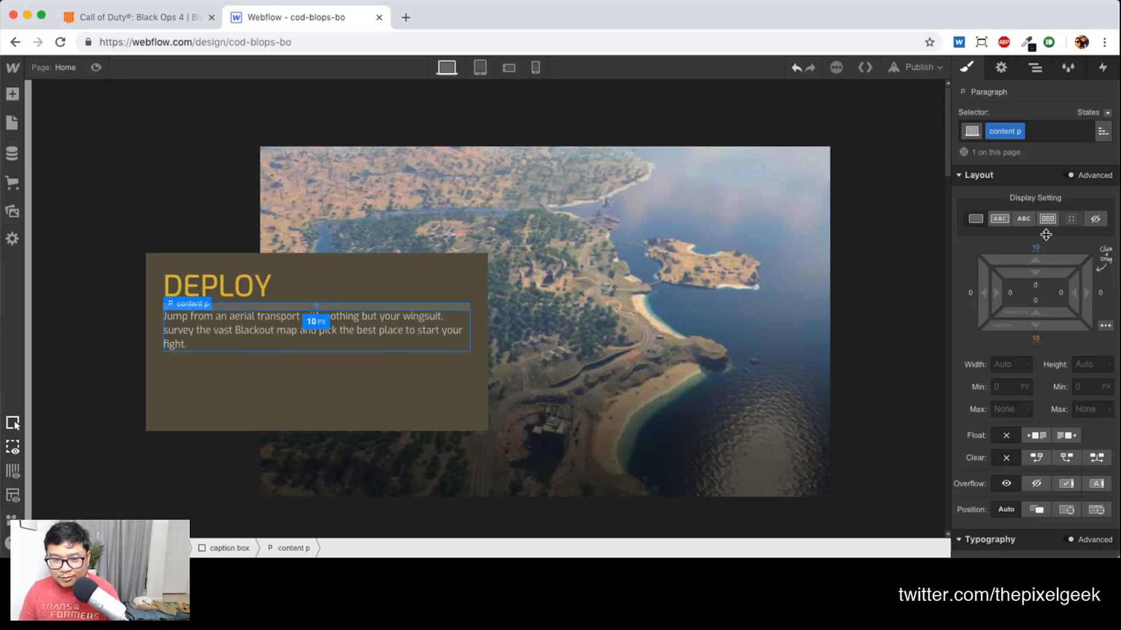
pyautogui.click(1034, 338)
pyautogui.write('0')
pyautogui.press('Return')
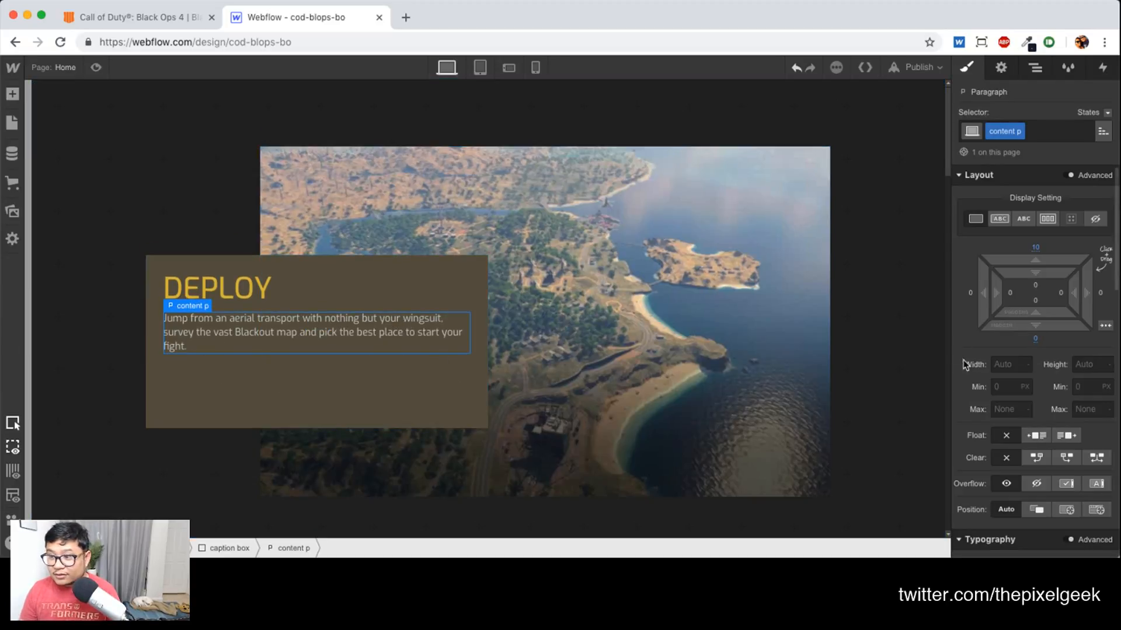
# Set the DEPLOY heading's font size to 62 px and its line height to 66 px
pyautogui.scroll(-5, 1004, 349)
pyautogui.click(103, 390)
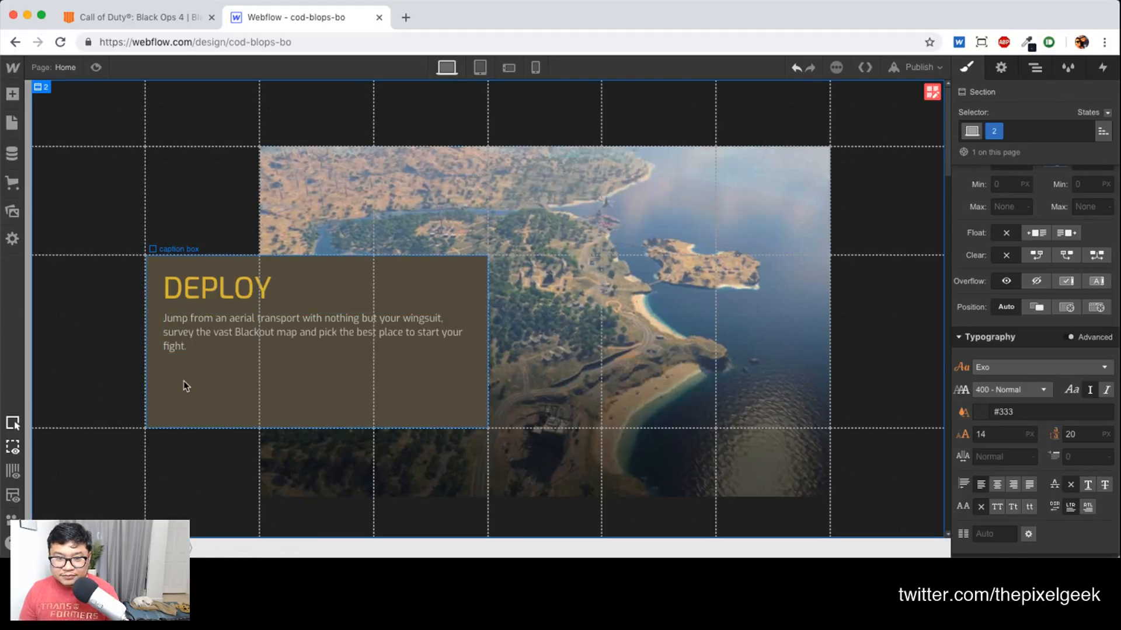
pyautogui.click(204, 301)
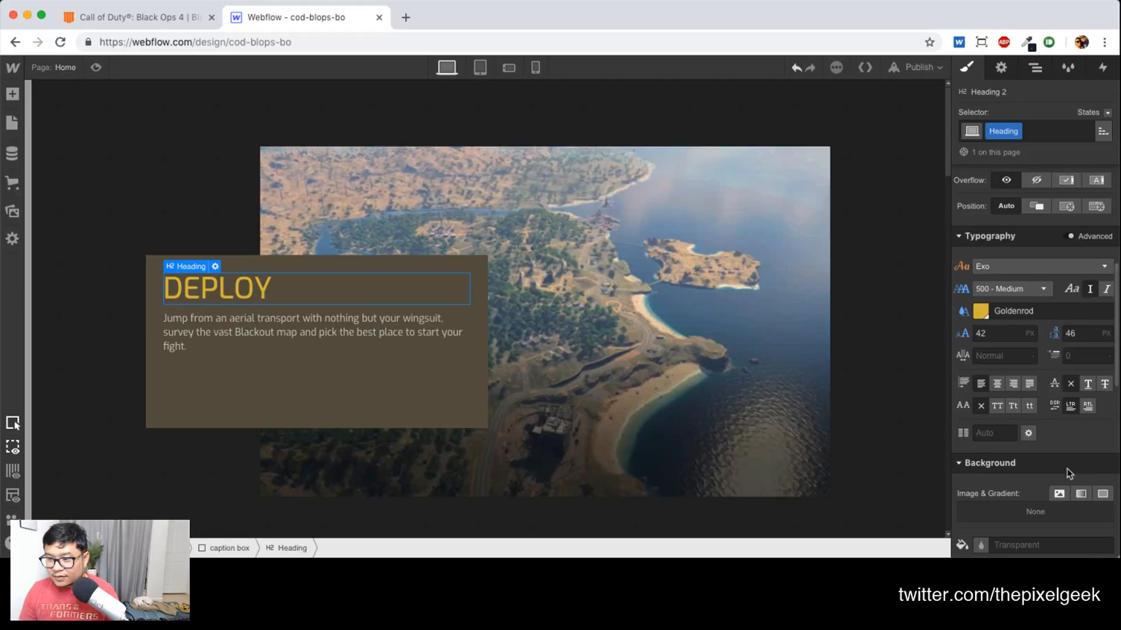
pyautogui.click(999, 333)
pyautogui.hotkey('shift', 'Up')
pyautogui.hotkey('shift', 'Up')
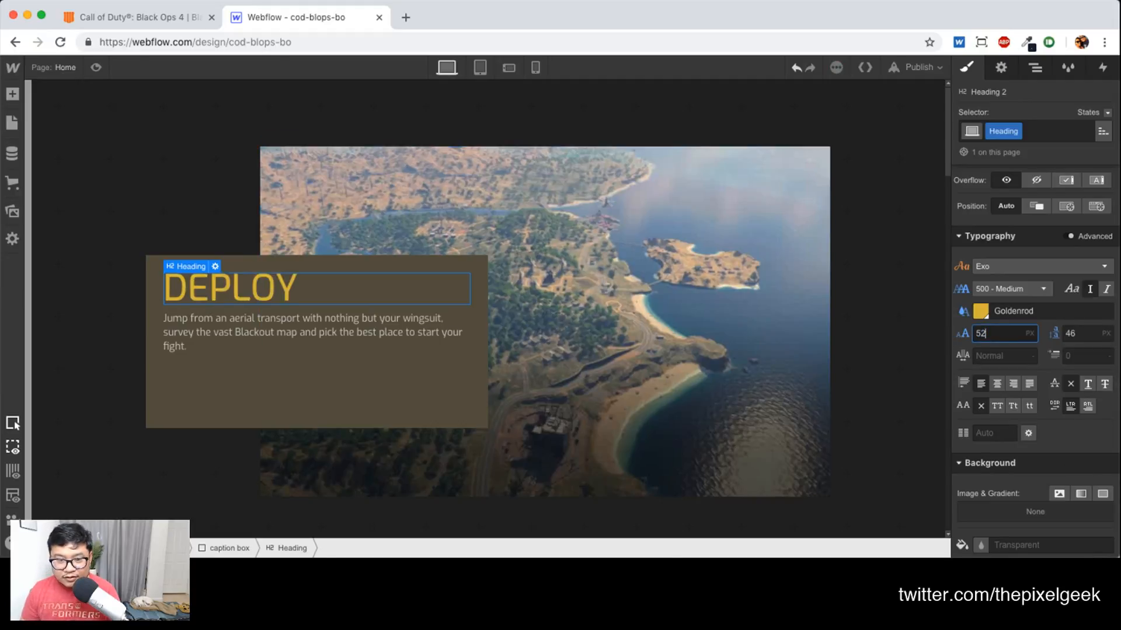
pyautogui.press('Tab')
pyautogui.hotkey('shift', 'Up')
pyautogui.hotkey('shift', 'Up')
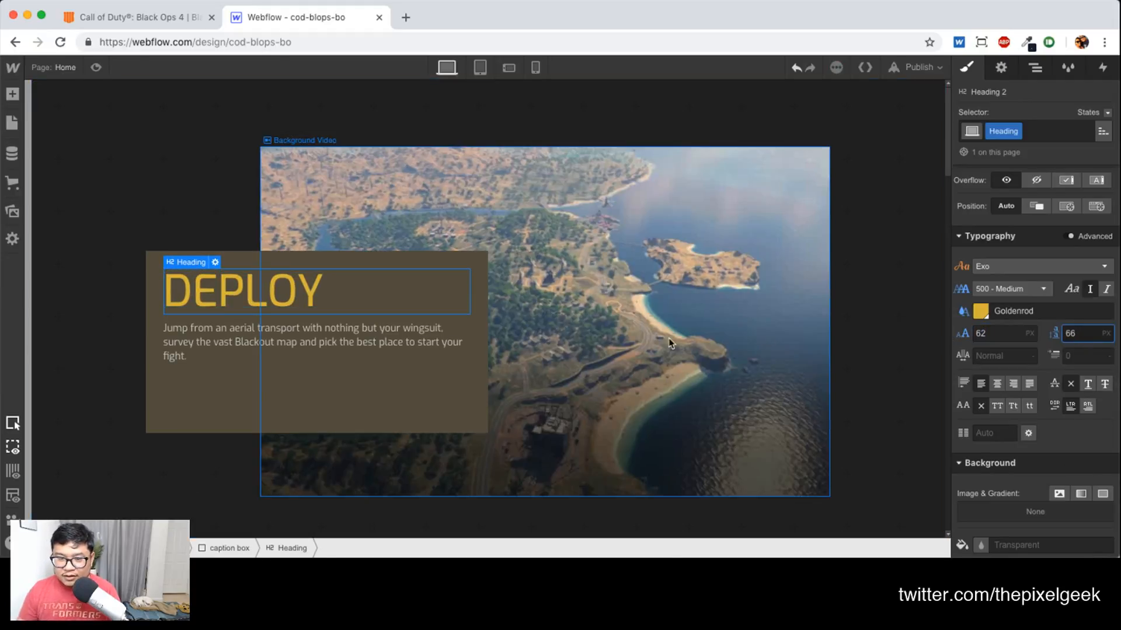
# Resize the background video to span all four grid rows and columns 4 to 8
pyautogui.click(735, 239)
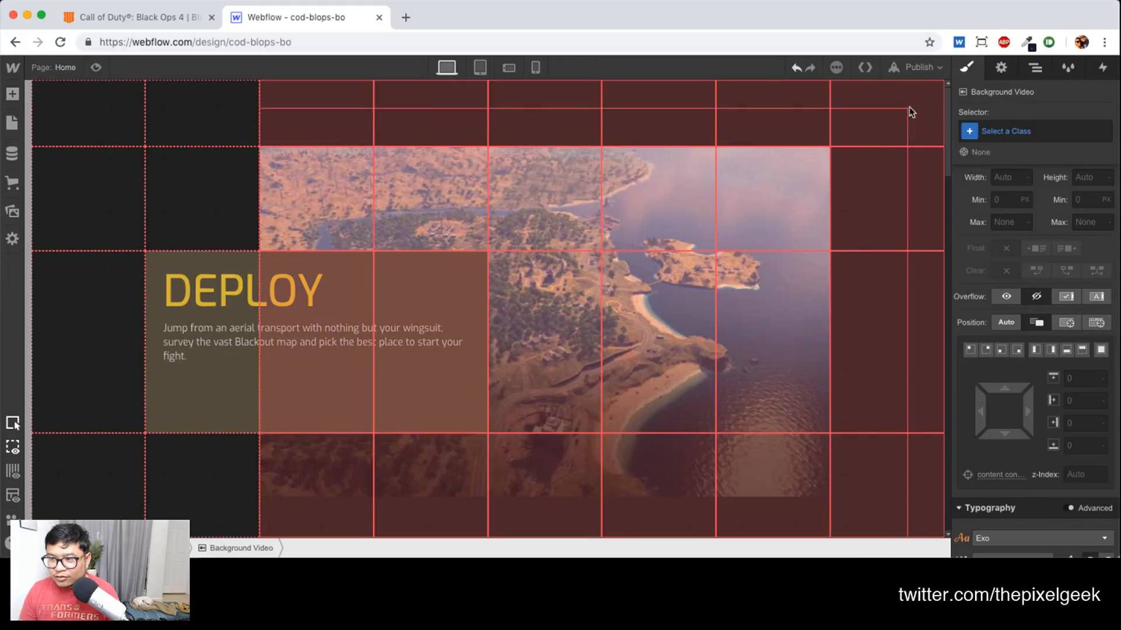
pyautogui.moveTo(909, 108); pyautogui.dragTo(943, 90)
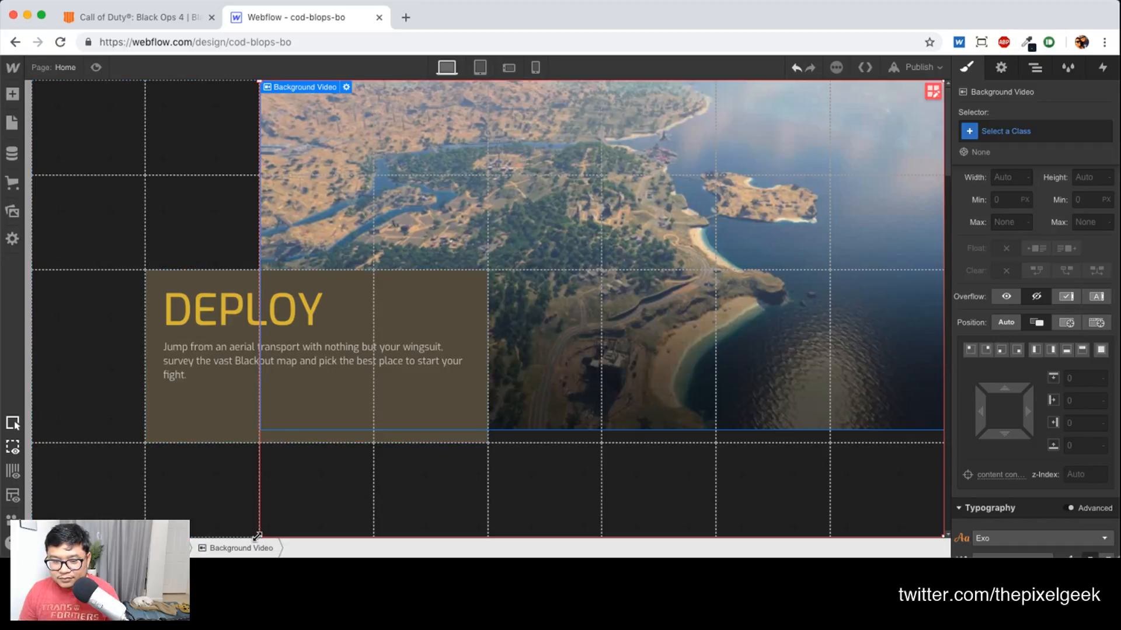
pyautogui.moveTo(259, 536); pyautogui.dragTo(70, 534)
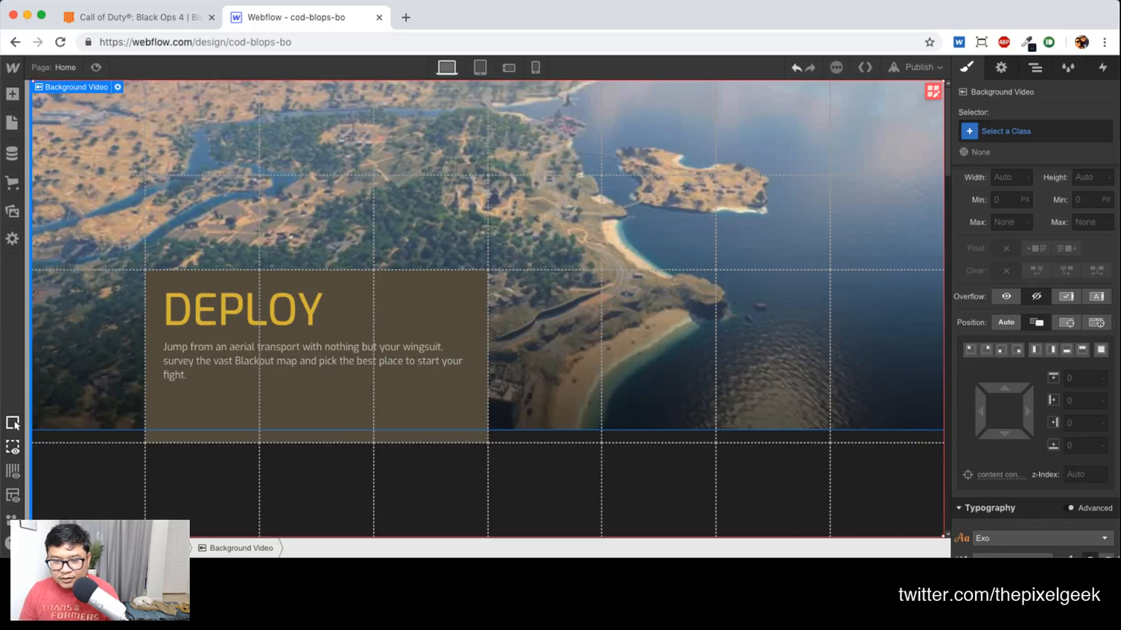
pyautogui.moveTo(944, 535)
pyautogui.mouseDown()
pyautogui.moveTo(839, 537)
pyautogui.moveTo(944, 536)
pyautogui.mouseUp()
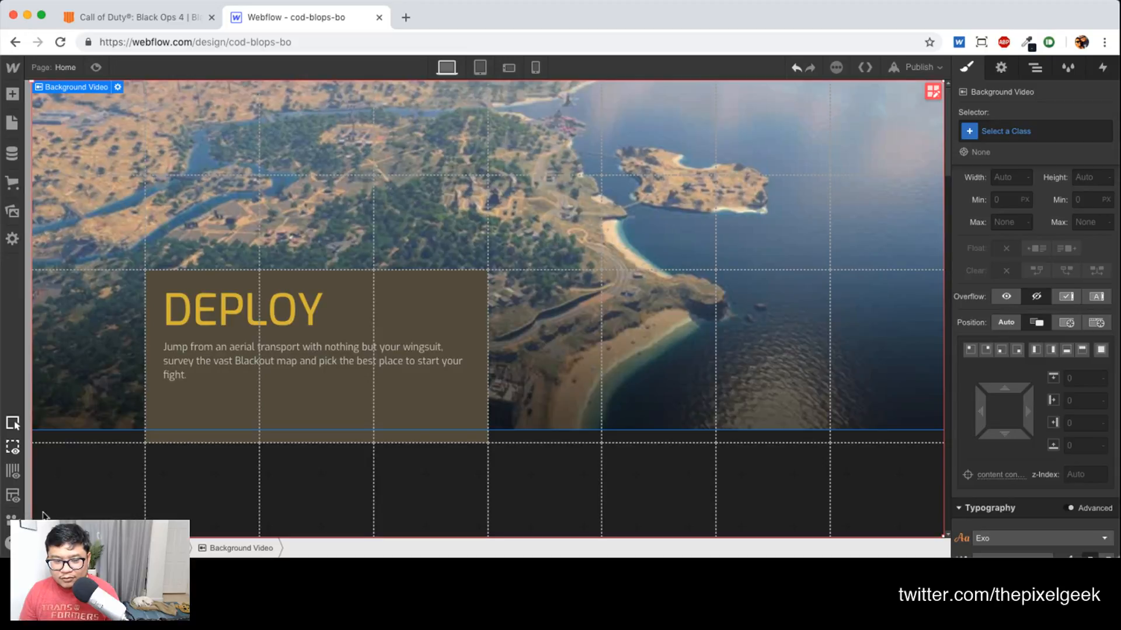
pyautogui.moveTo(32, 536); pyautogui.dragTo(438, 523)
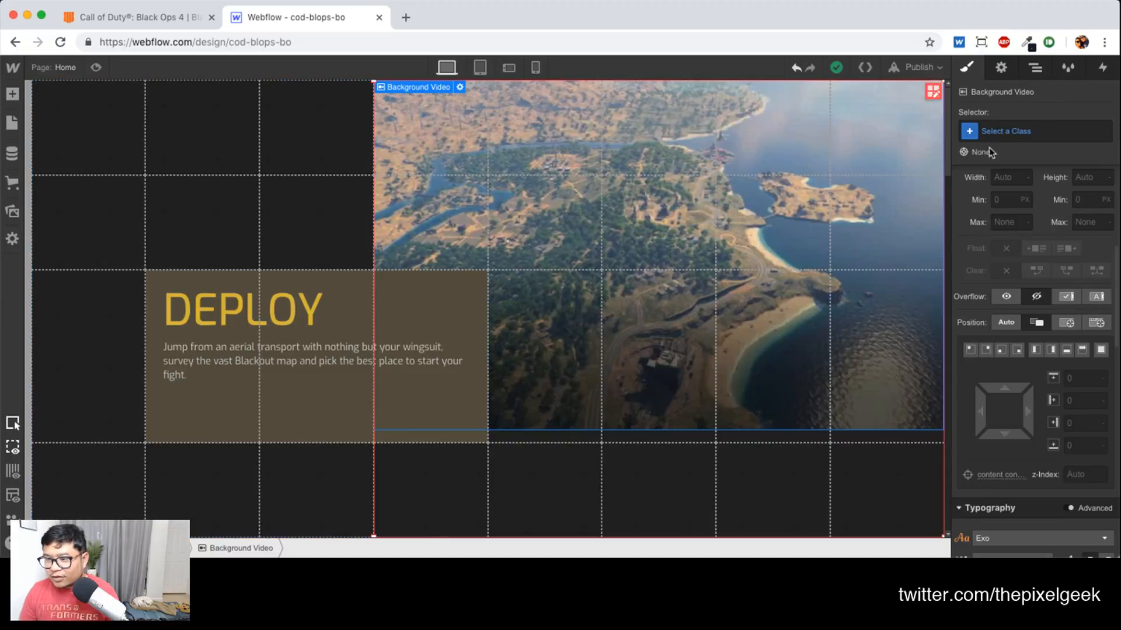
# Set the background video's height to 100 VH and extend it to start at grid column 3
pyautogui.scroll(1, 1077, 234)
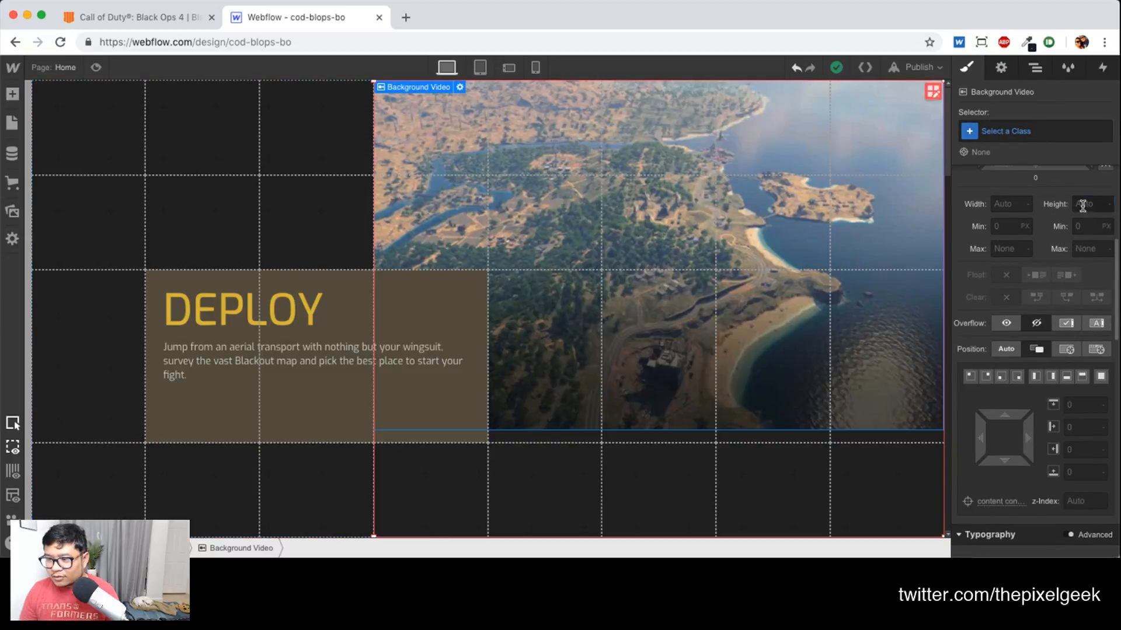
pyautogui.click(1082, 205)
pyautogui.write('100vh')
pyautogui.press('Return')
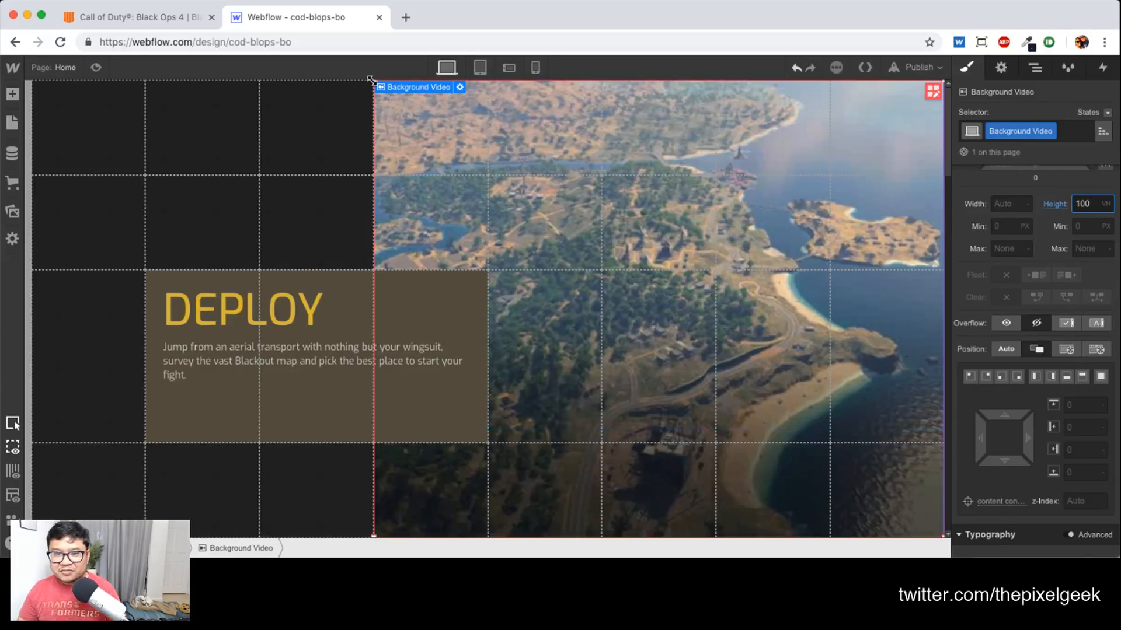
pyautogui.moveTo(371, 201); pyautogui.dragTo(305, 203)
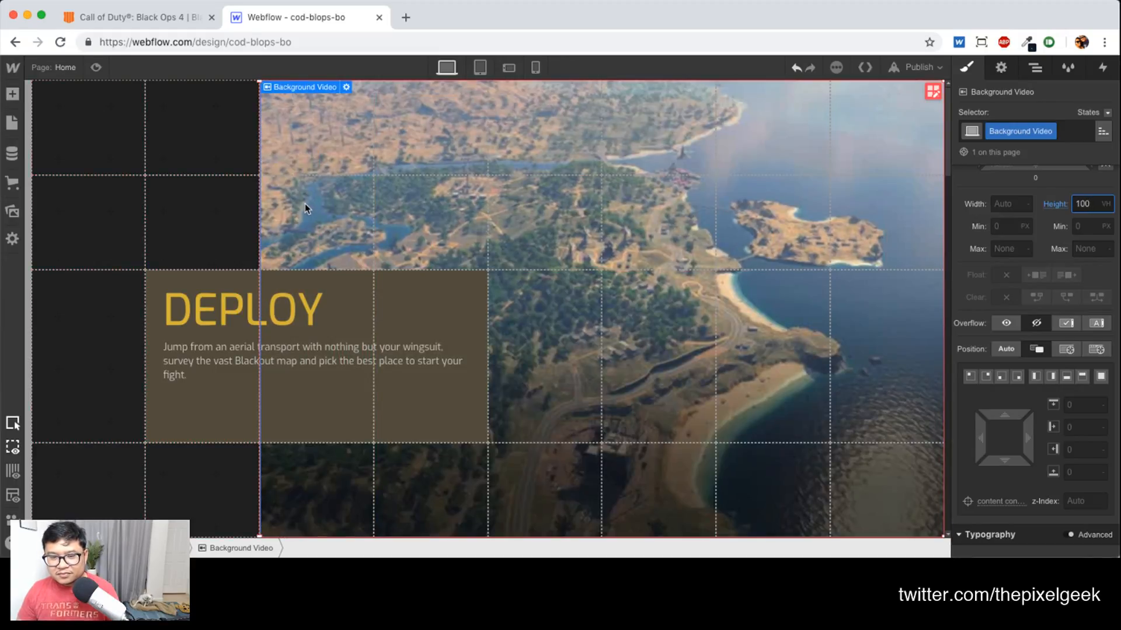
# Set the section grid's first column to 0.5 FR
pyautogui.click(106, 121)
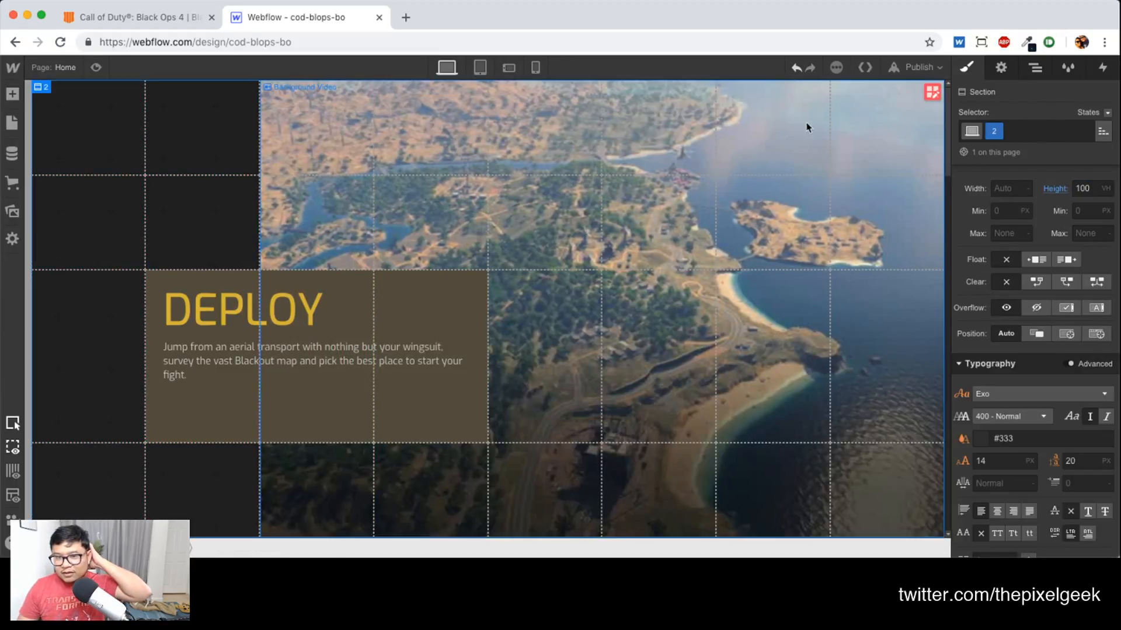
pyautogui.click(932, 92)
pyautogui.click(101, 88)
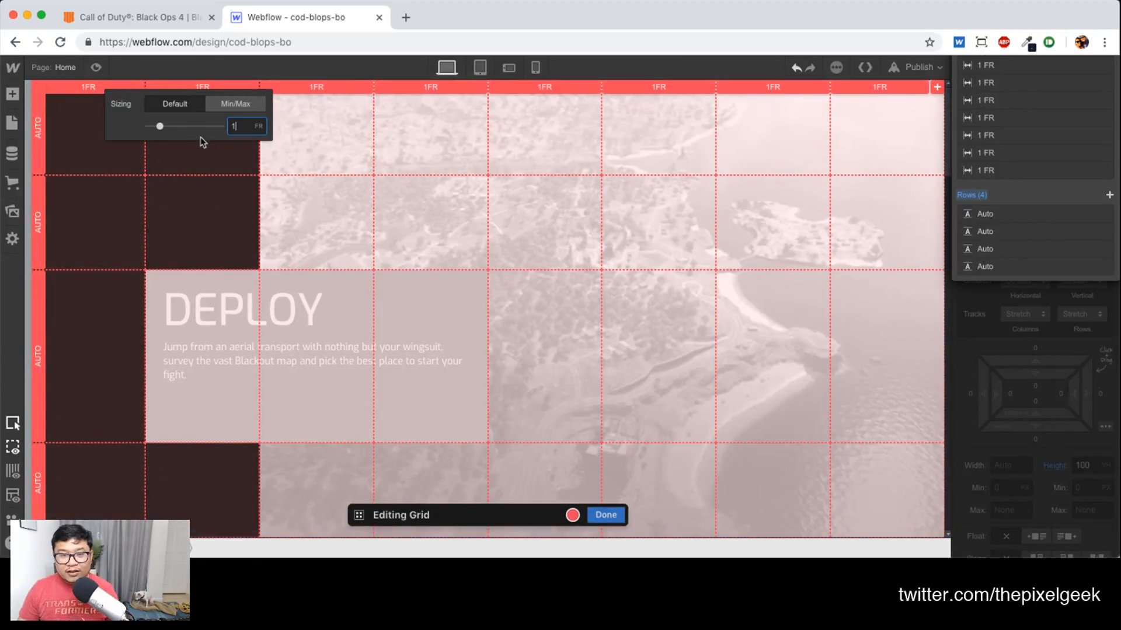
pyautogui.moveTo(202, 126); pyautogui.dragTo(152, 126)
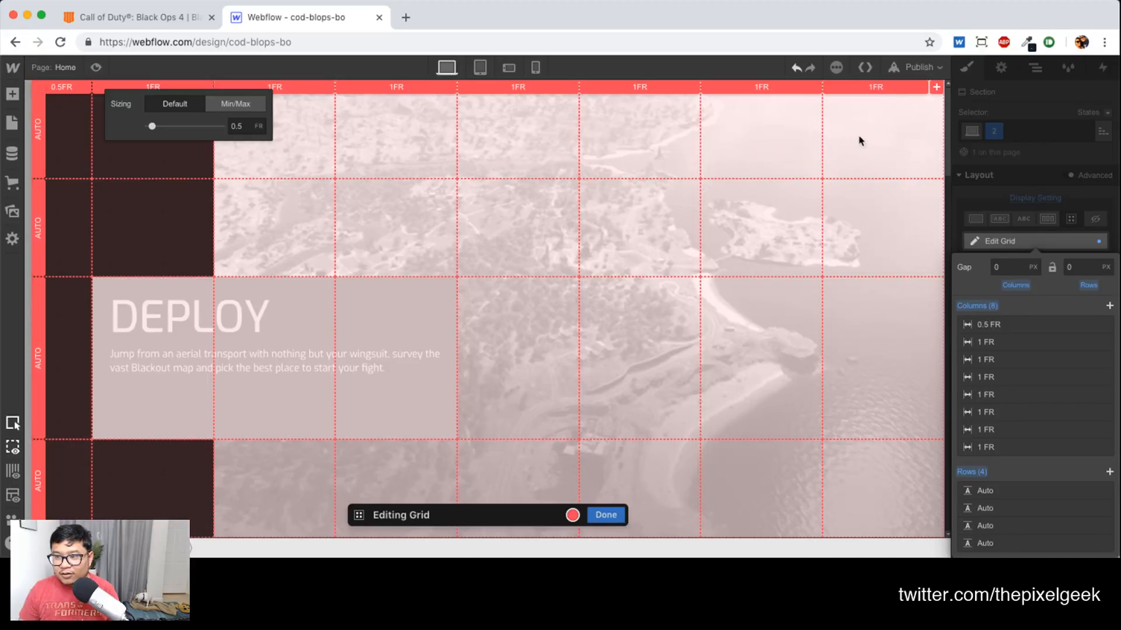
pyautogui.click(871, 151)
# End the background video at grid column 7 and set the grid's last column to 0.25 FR
pyautogui.click(890, 194)
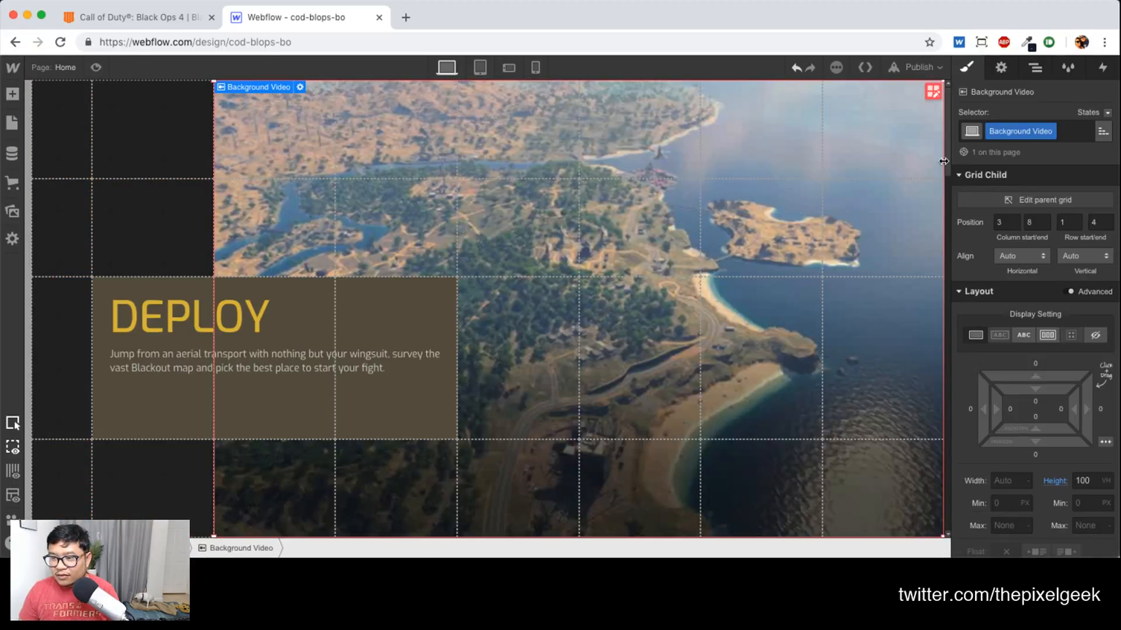
pyautogui.moveTo(940, 160); pyautogui.dragTo(811, 161)
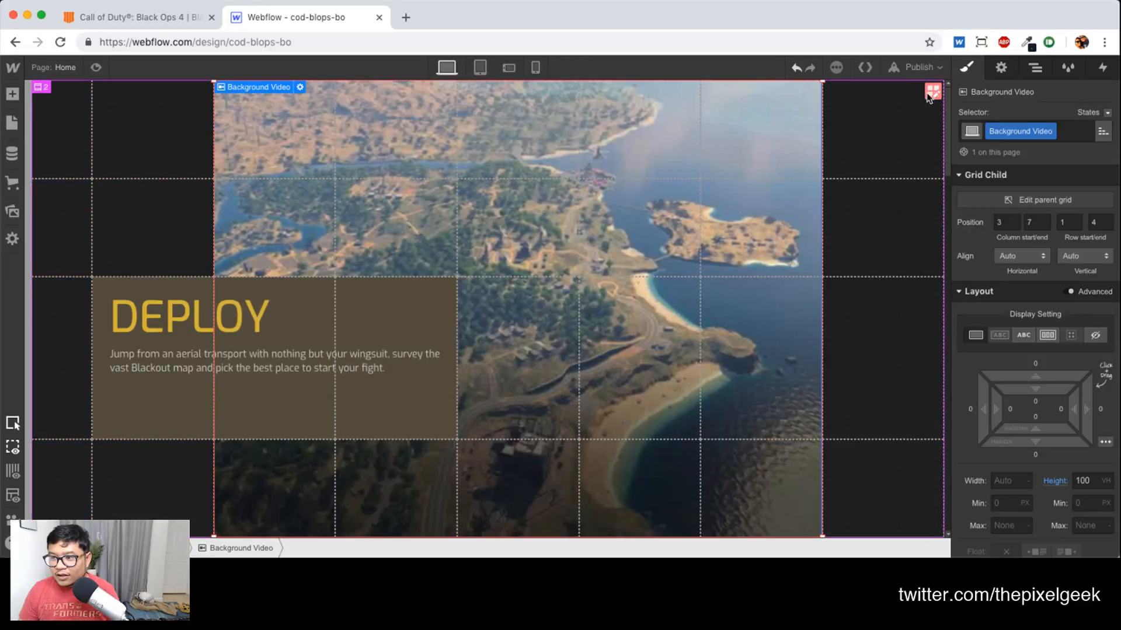
pyautogui.doubleClick(880, 136)
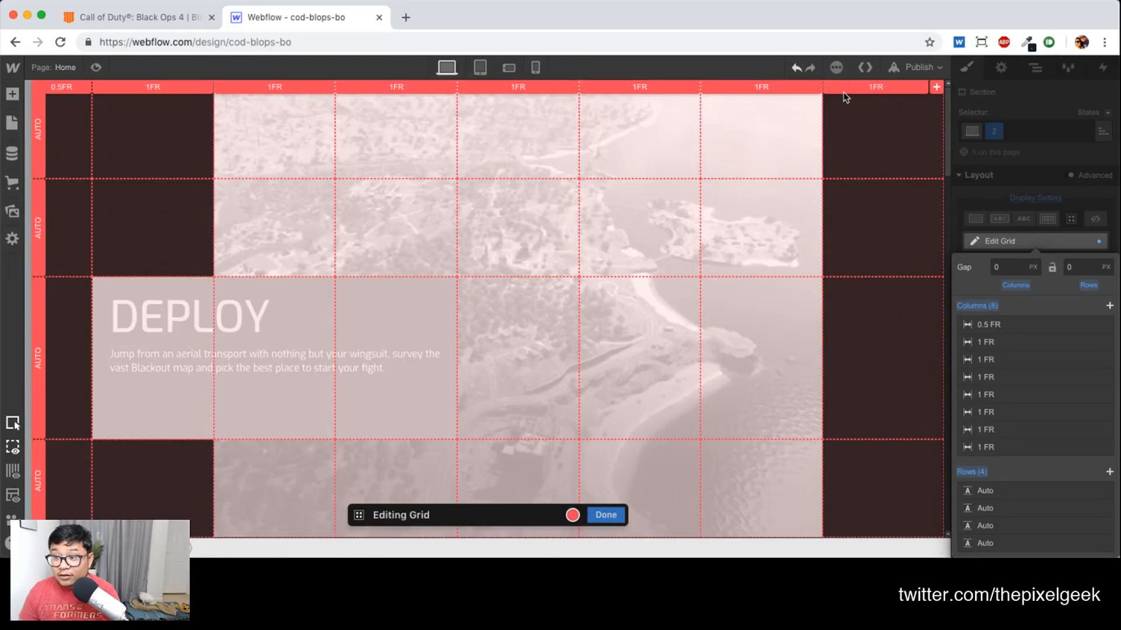
pyautogui.click(884, 89)
pyautogui.moveTo(770, 120); pyautogui.dragTo(756, 120)
pyautogui.click(916, 163)
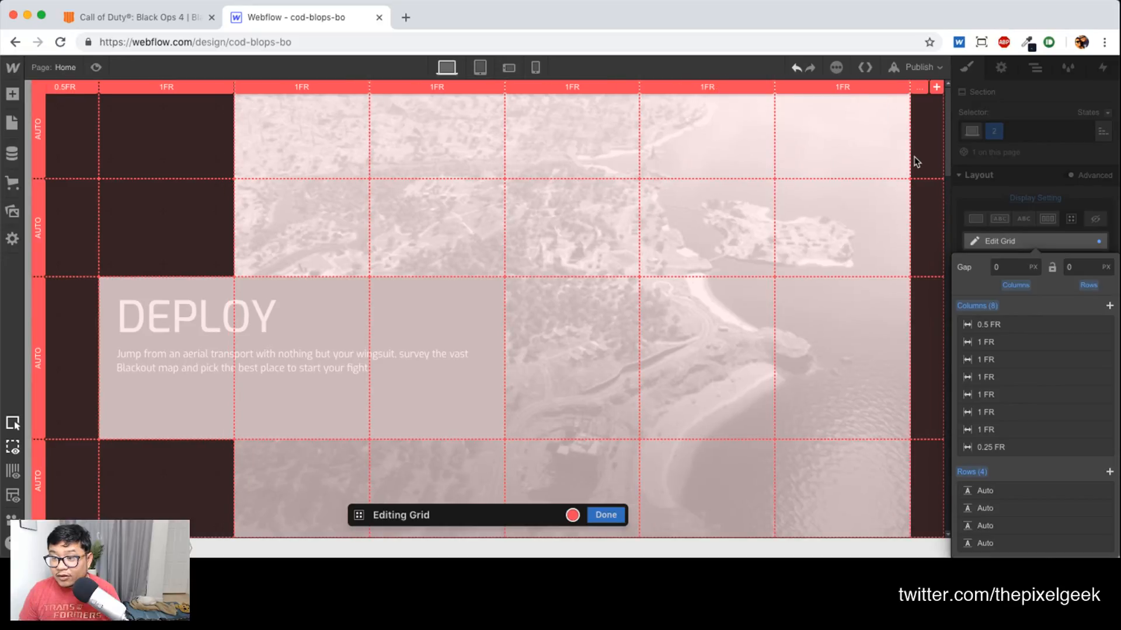
pyautogui.click(918, 166)
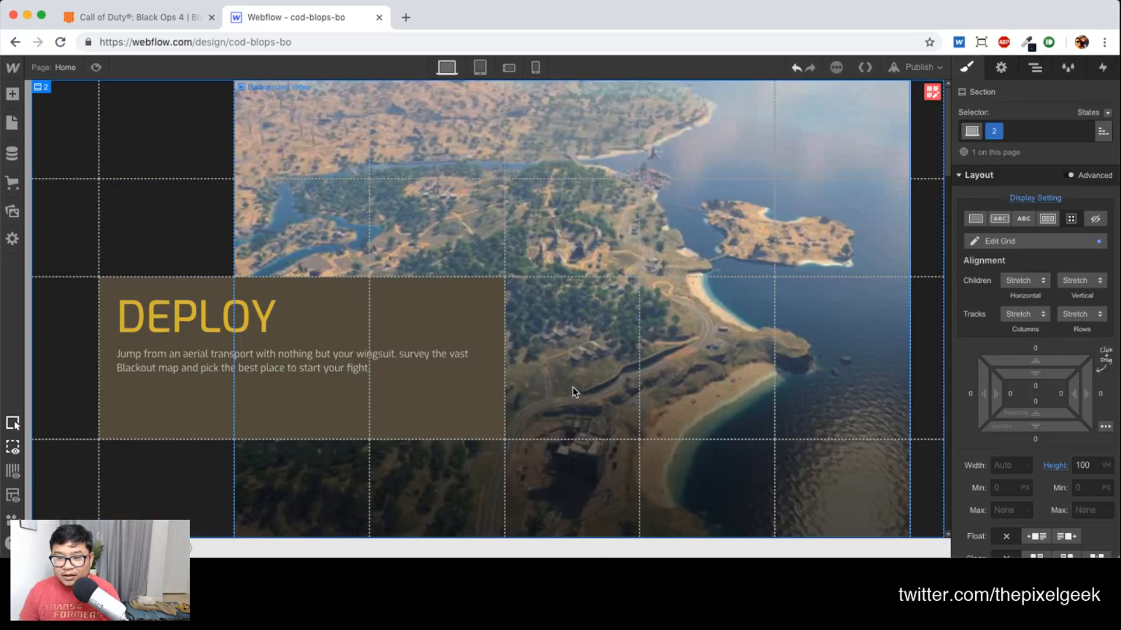
# Start the background video at grid row 2 and set the grid's first row to 0.25 FR with default sizing
pyautogui.click(458, 108)
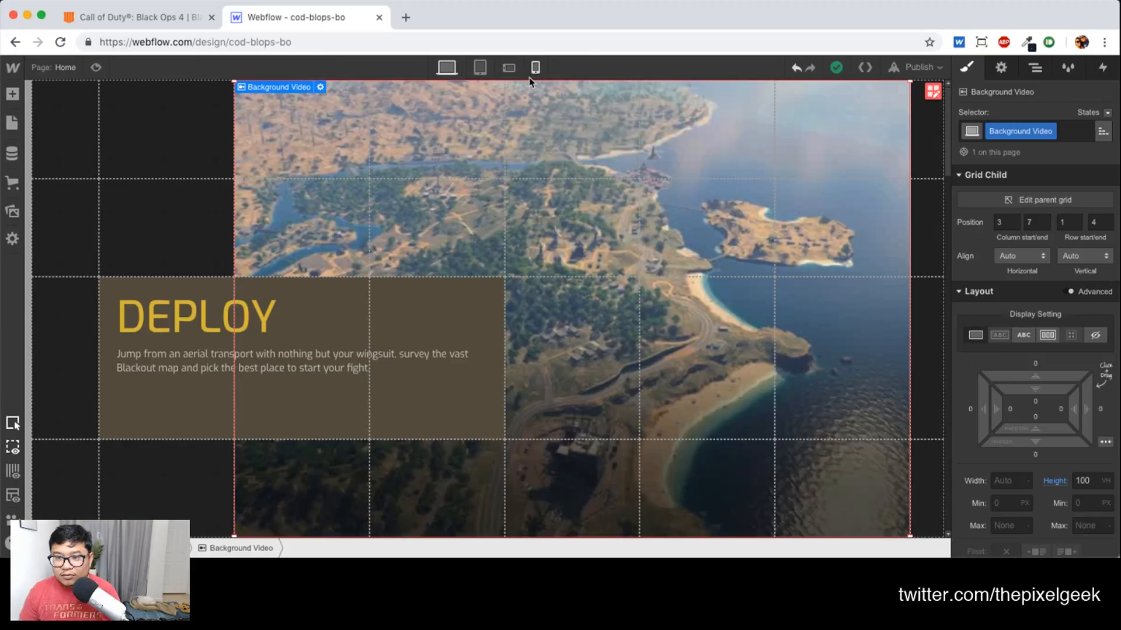
pyautogui.moveTo(530, 79); pyautogui.dragTo(517, 194)
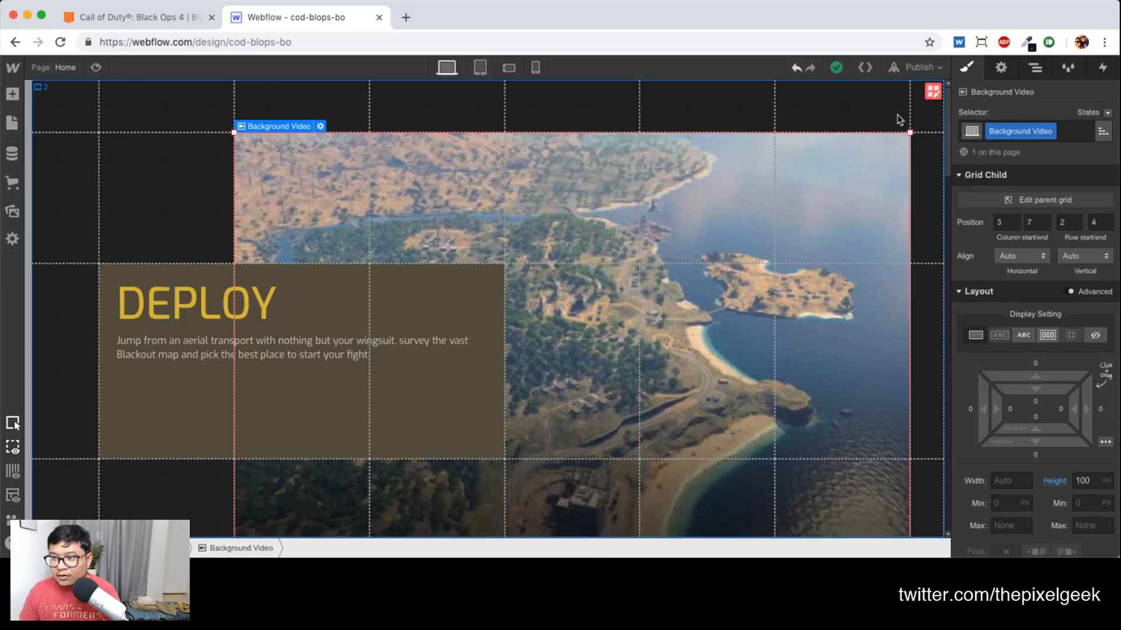
pyautogui.click(933, 91)
pyautogui.click(39, 111)
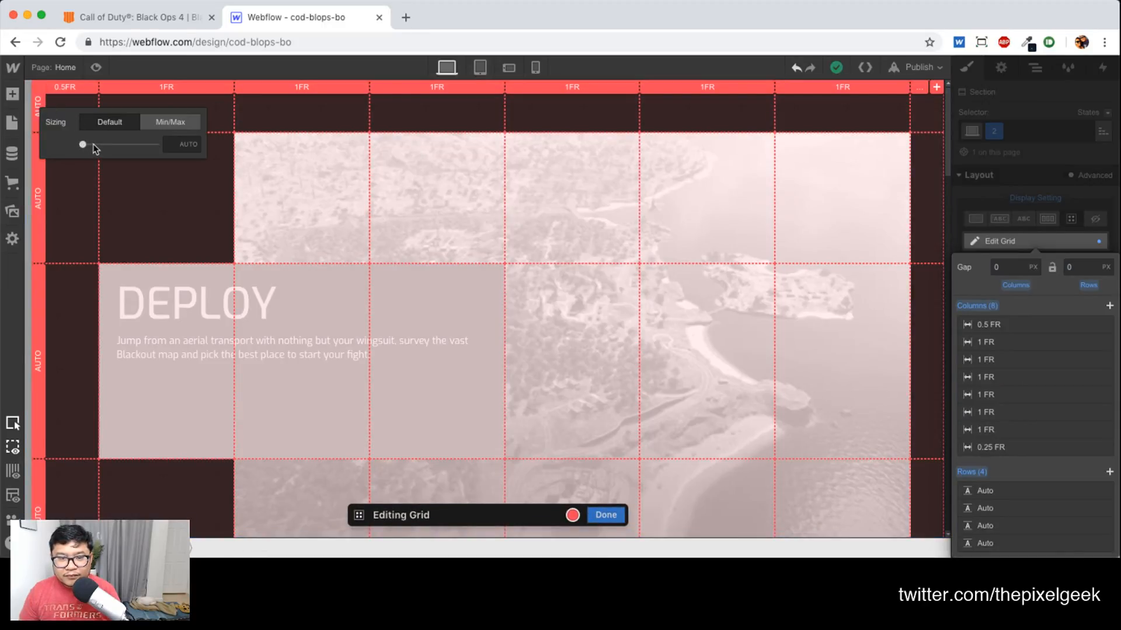
pyautogui.click(170, 121)
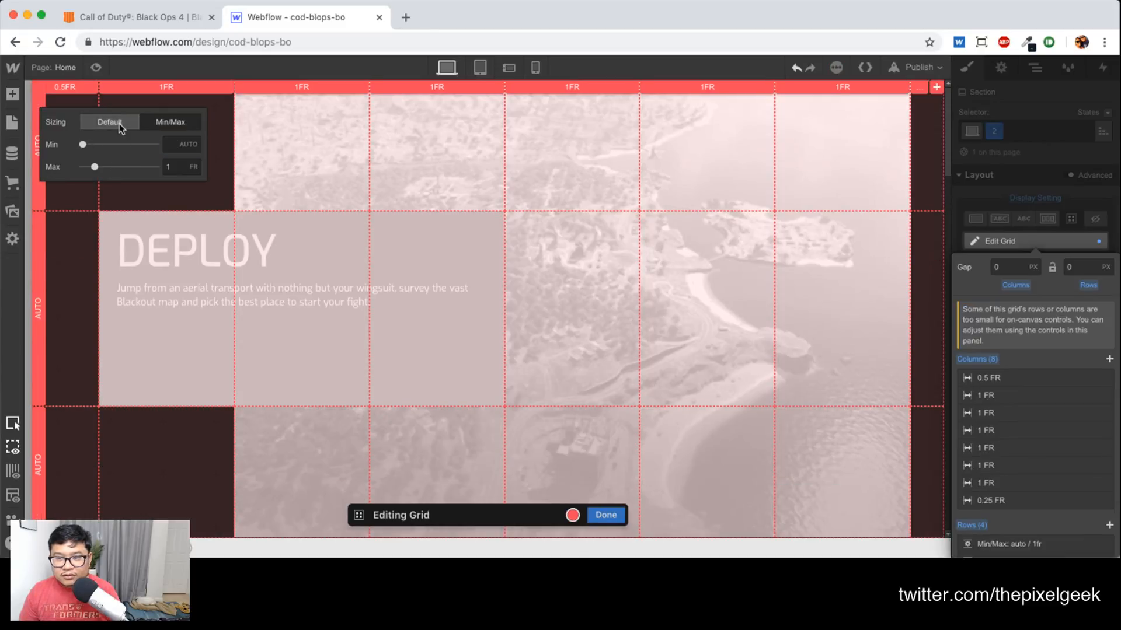
pyautogui.click(120, 125)
pyautogui.moveTo(94, 145); pyautogui.dragTo(81, 144)
pyautogui.click(328, 155)
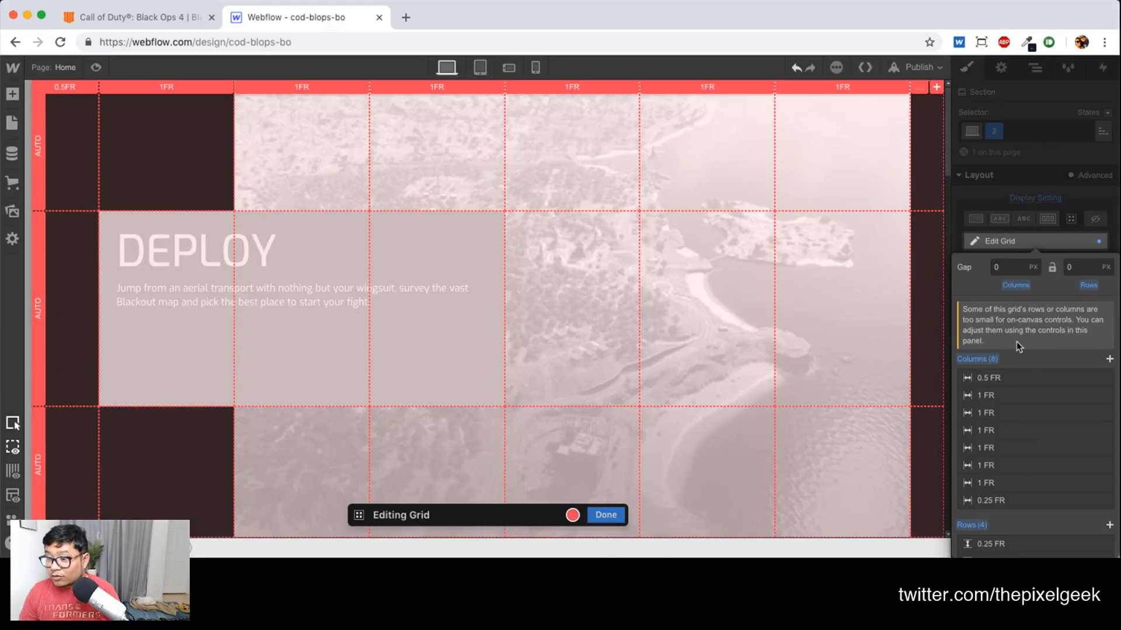
pyautogui.click(937, 350)
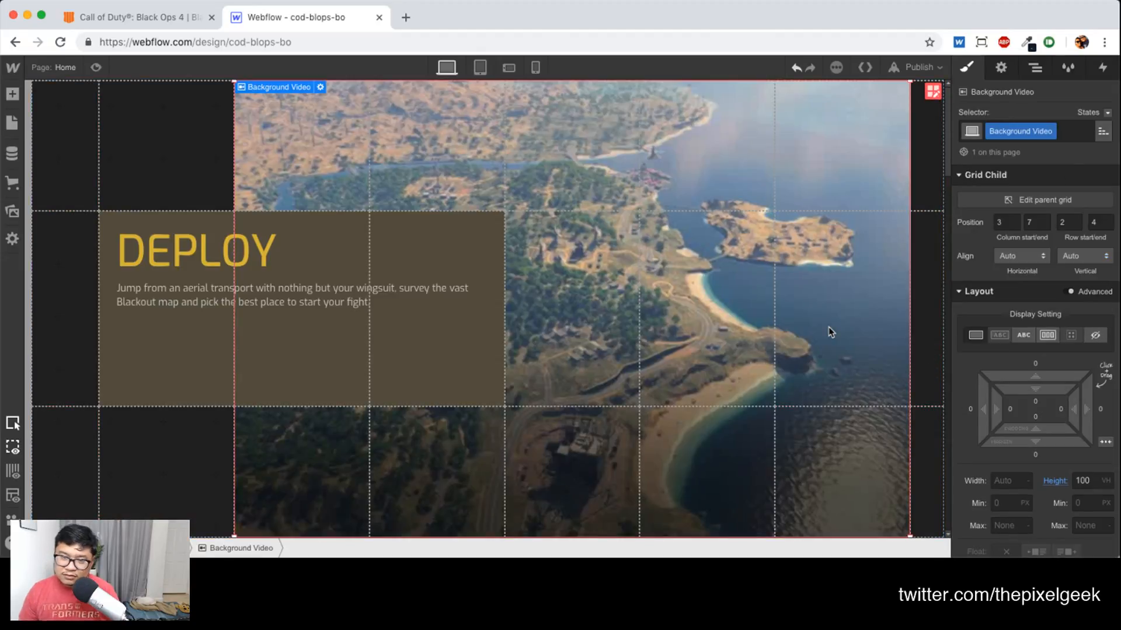
# Set the grid row holding the caption box to a fixed height of 201 px and preview the page
pyautogui.click(94, 68)
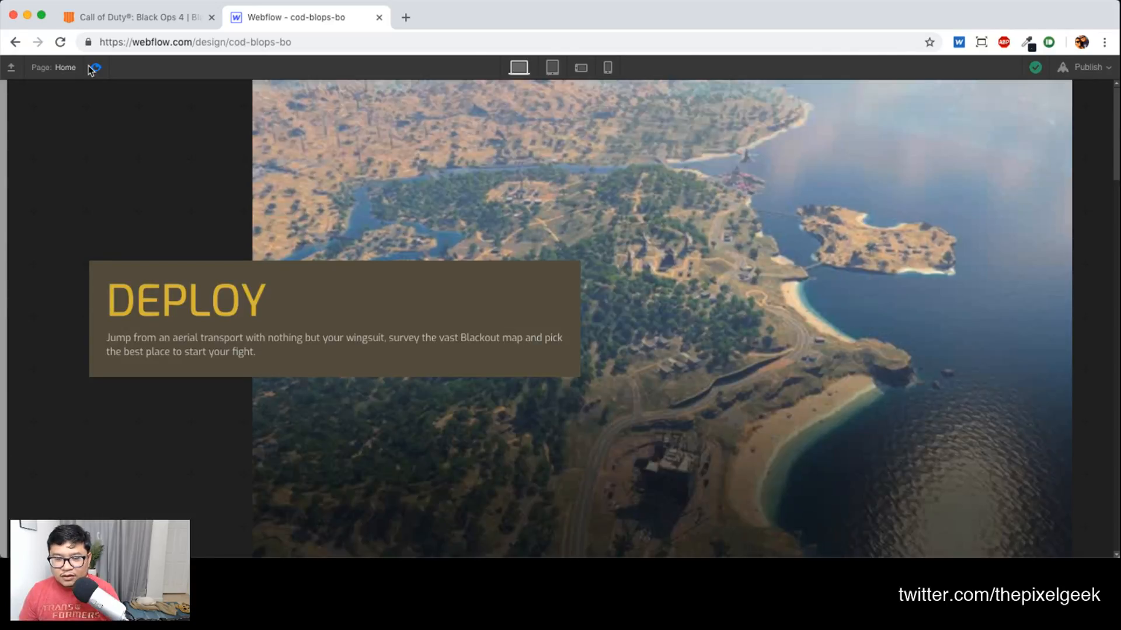
pyautogui.click(94, 68)
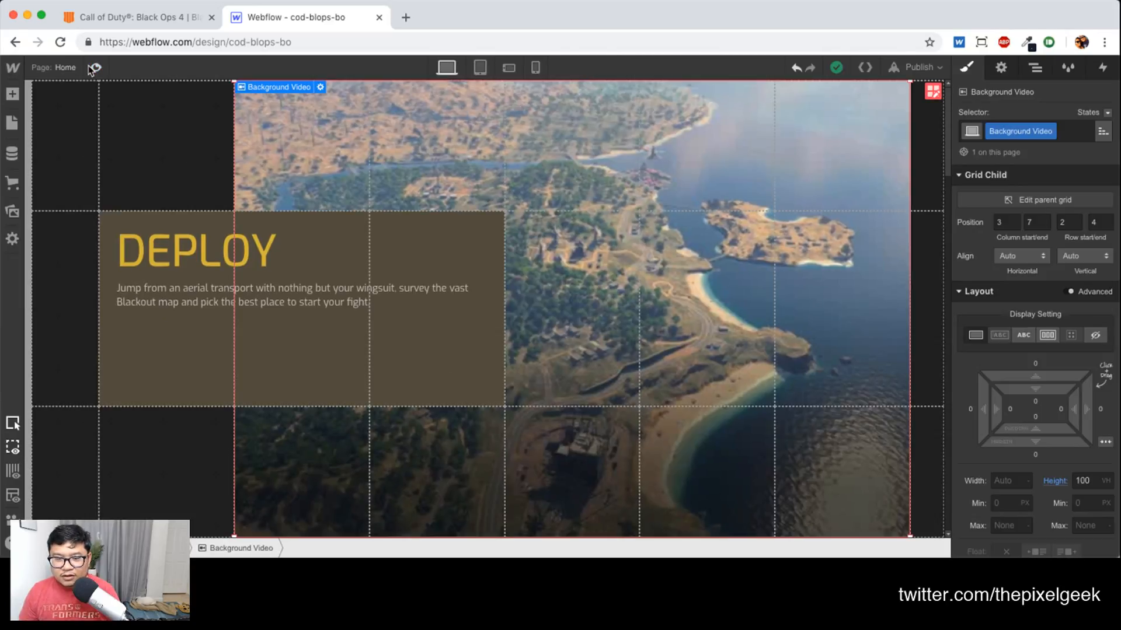
pyautogui.click(176, 342)
pyautogui.click(150, 375)
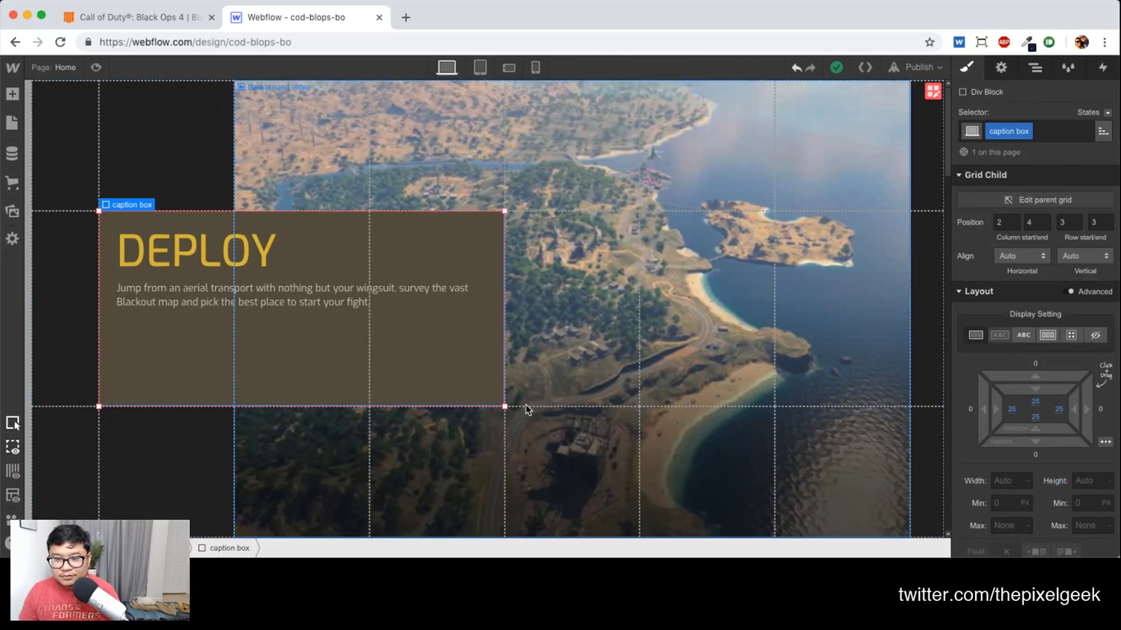
pyautogui.click(75, 289)
pyautogui.click(932, 91)
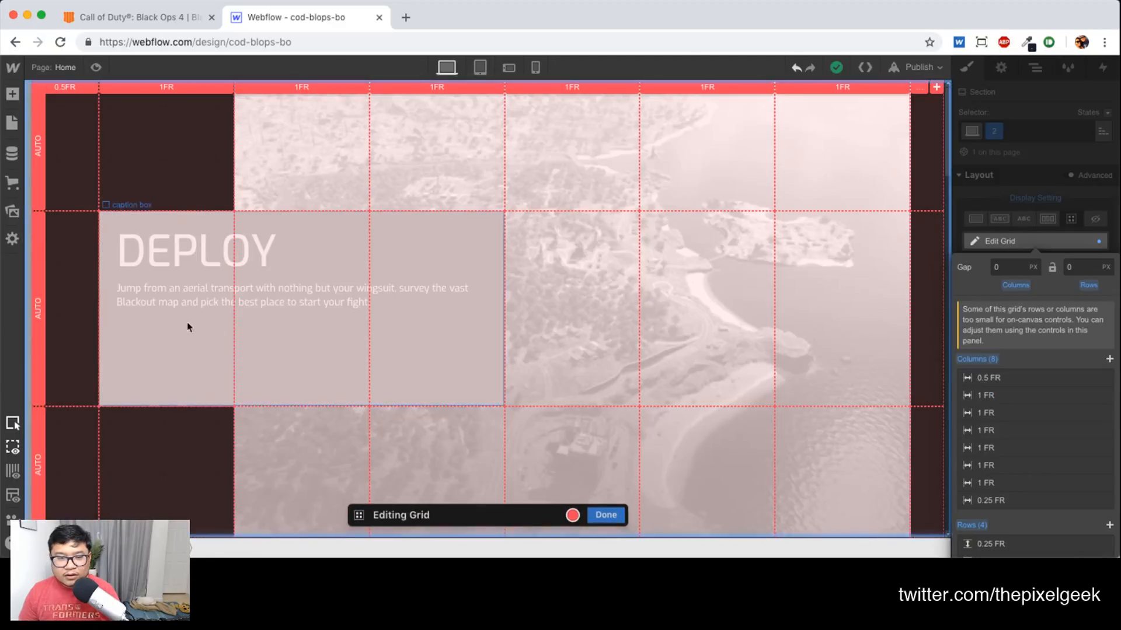
pyautogui.click(40, 311)
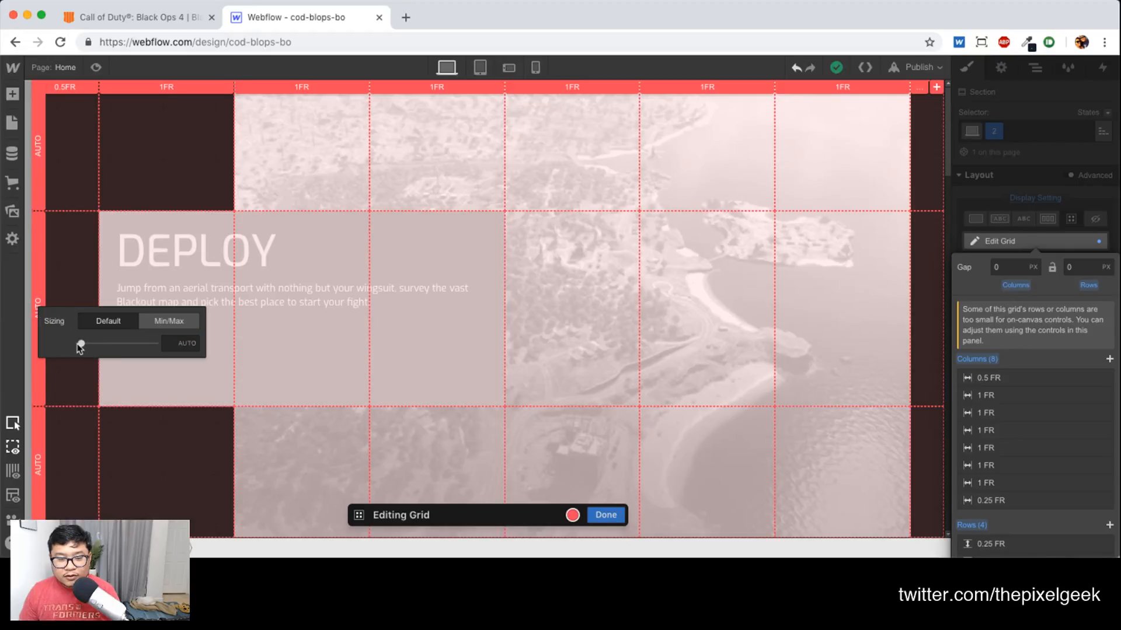
pyautogui.click(163, 340)
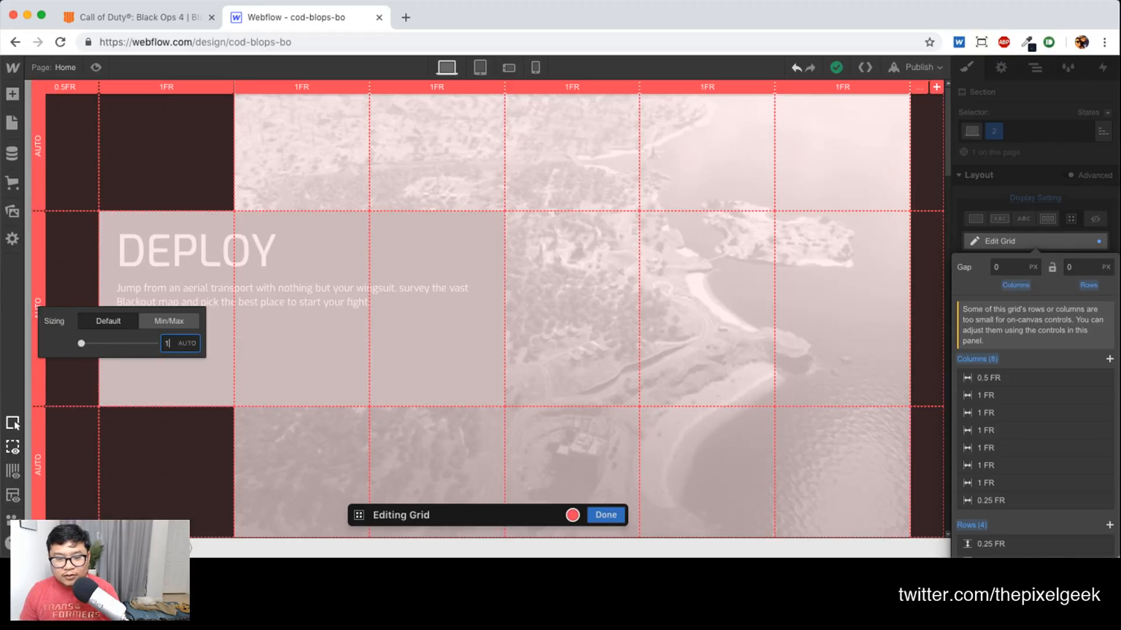
pyautogui.press('Return')
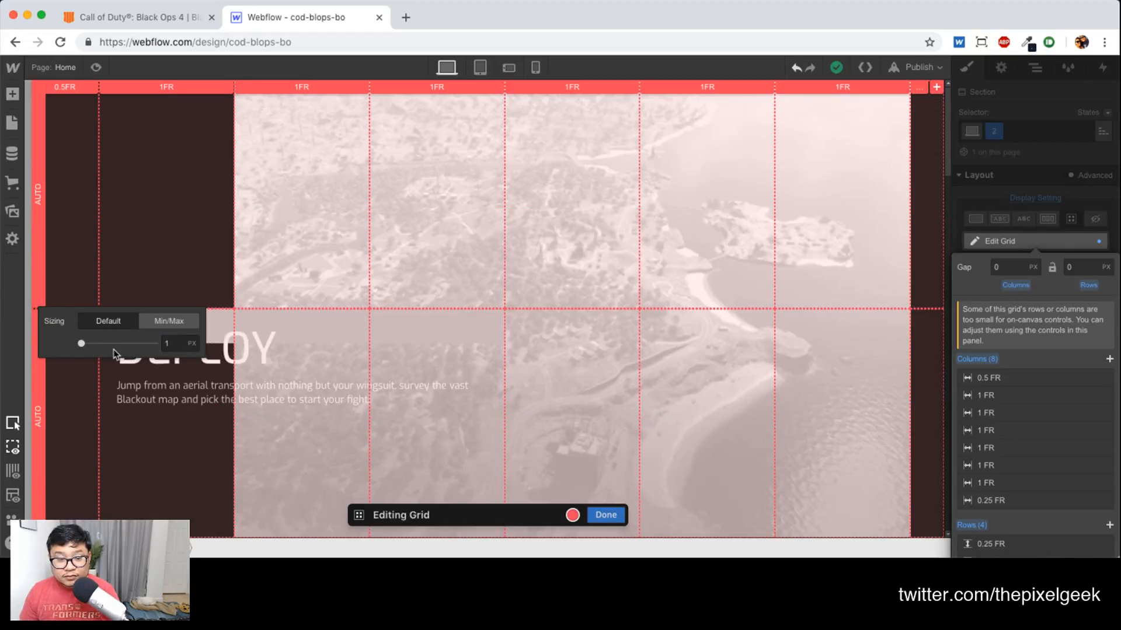
pyautogui.moveTo(82, 344); pyautogui.dragTo(111, 343)
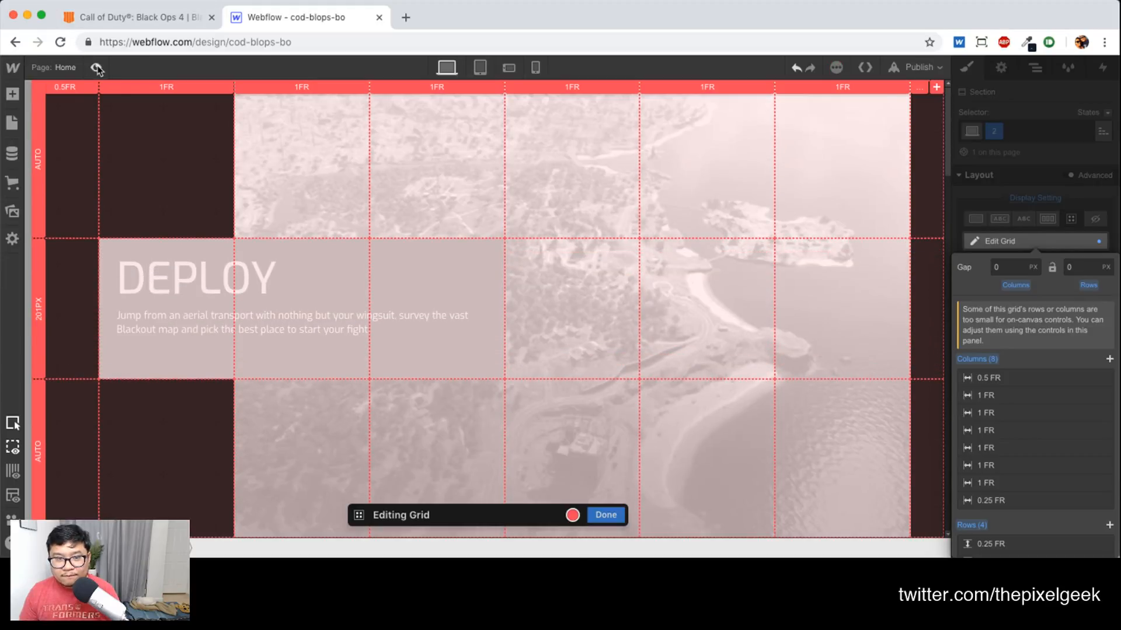
pyautogui.click(96, 68)
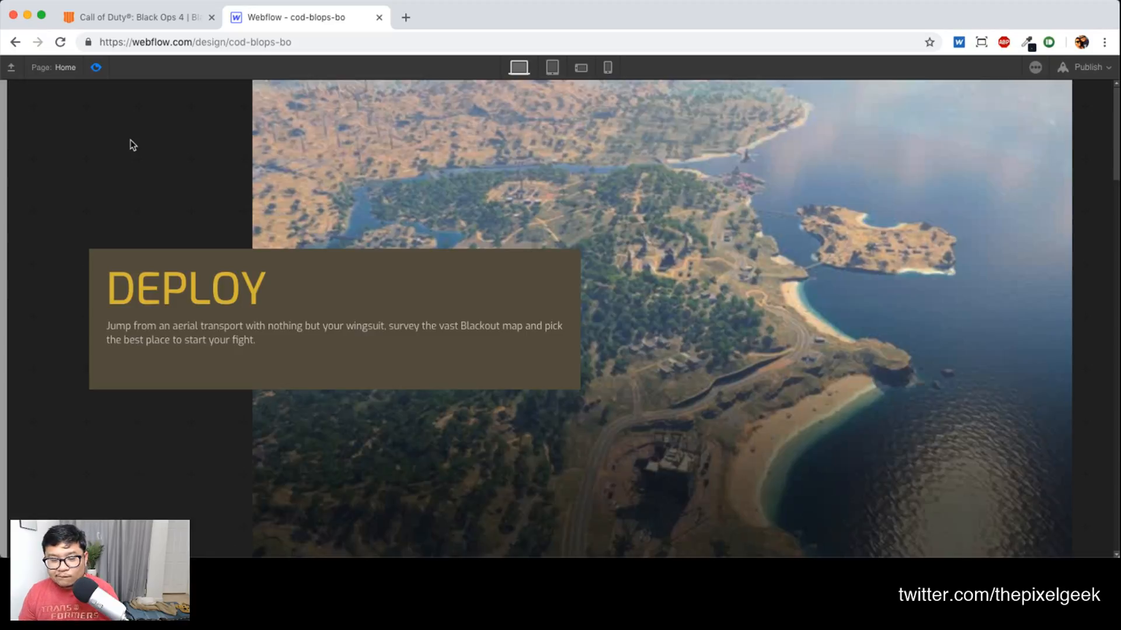
# Leave the preview and set the Body element's background color to the lighter grey #4d4d4d
pyautogui.click(96, 68)
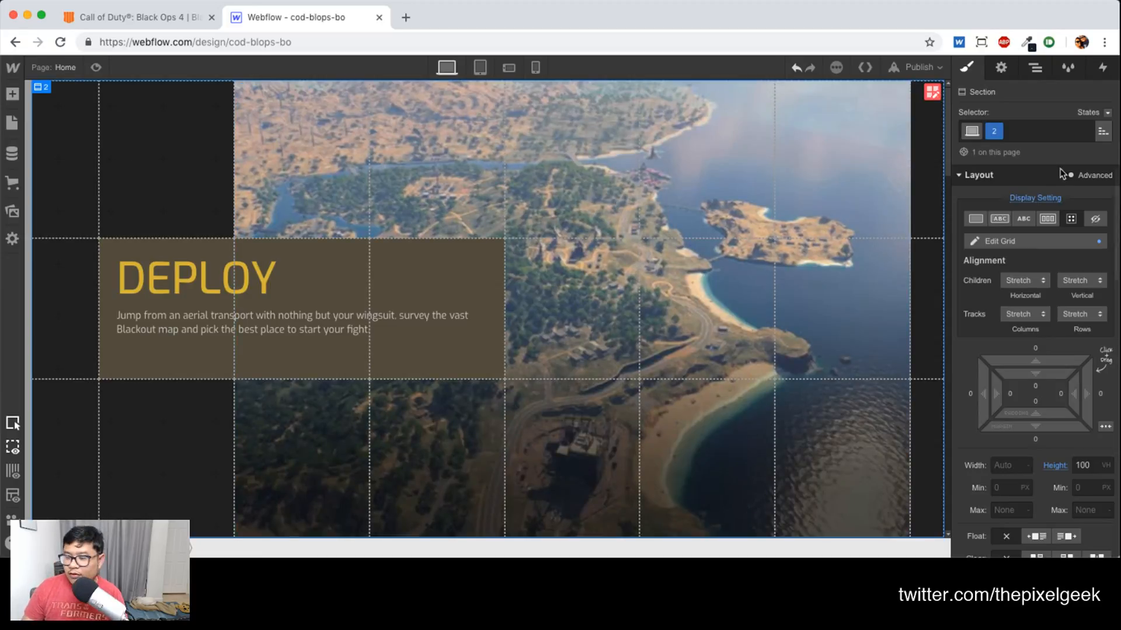
pyautogui.click(1035, 67)
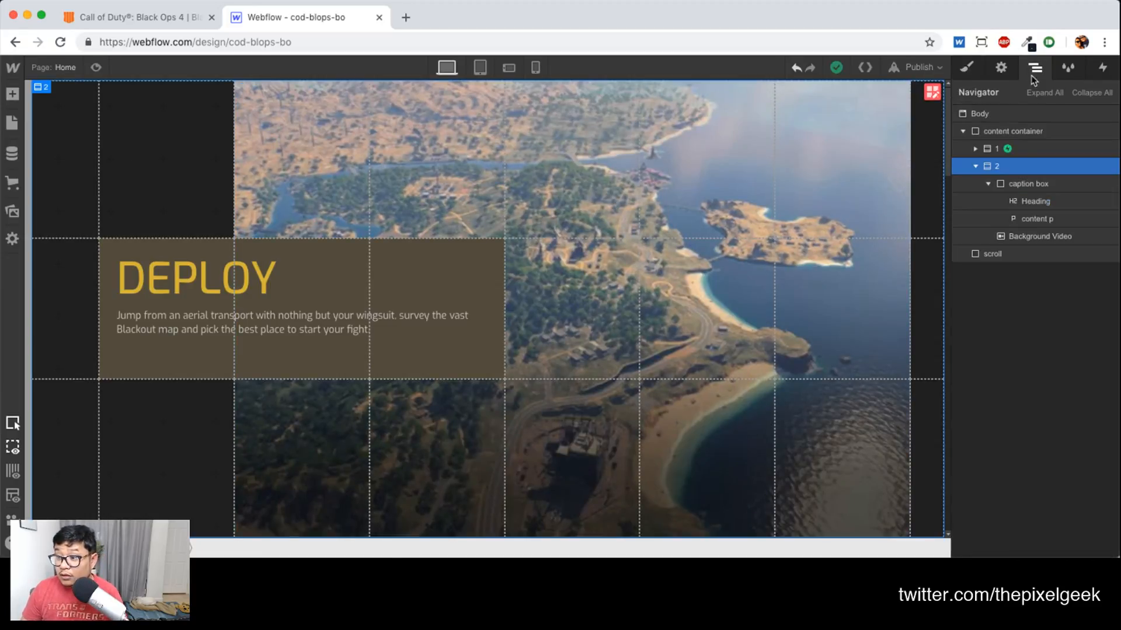
pyautogui.click(980, 115)
pyautogui.click(967, 67)
pyautogui.scroll(-6, 1043, 439)
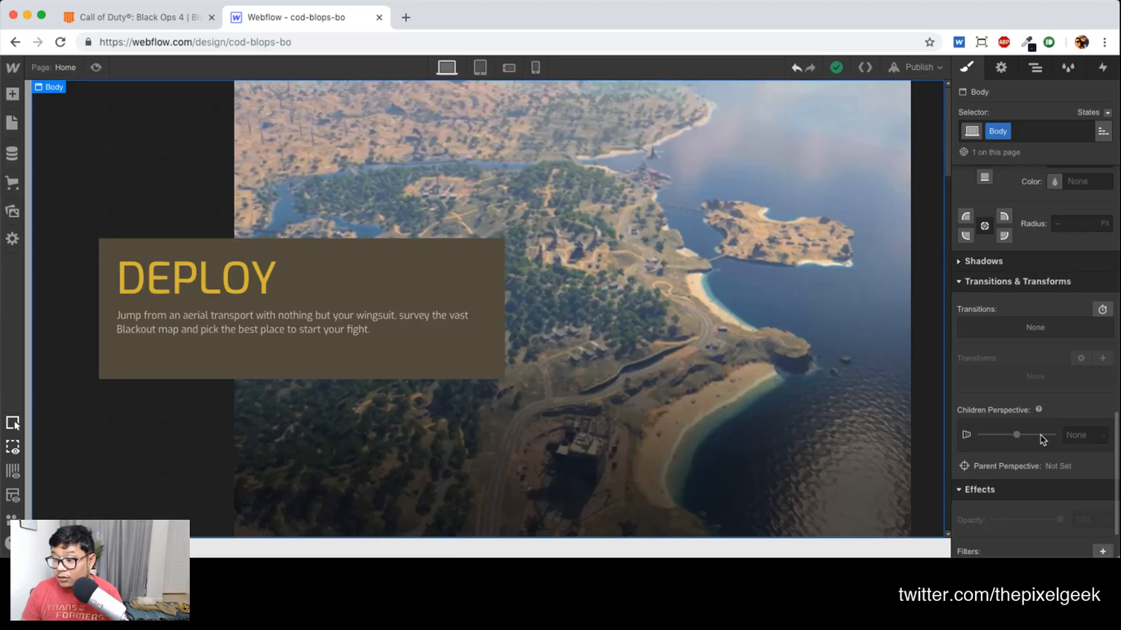
pyautogui.scroll(5, 1050, 408)
pyautogui.click(976, 366)
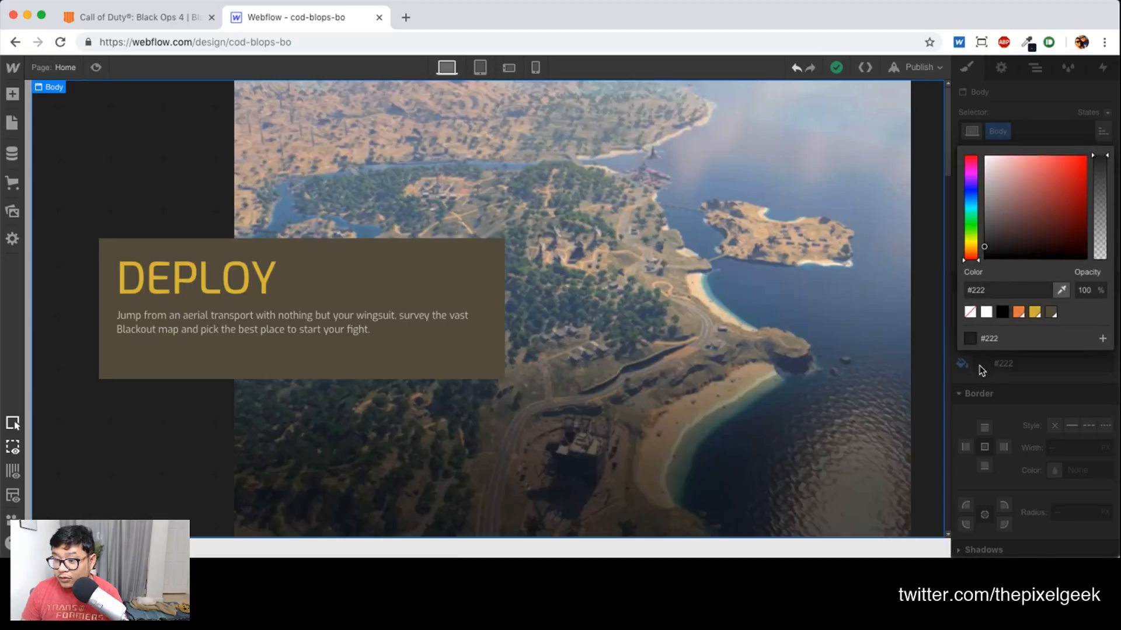
pyautogui.moveTo(990, 218)
pyautogui.mouseDown()
pyautogui.moveTo(982, 205)
pyautogui.moveTo(982, 229)
pyautogui.mouseUp()
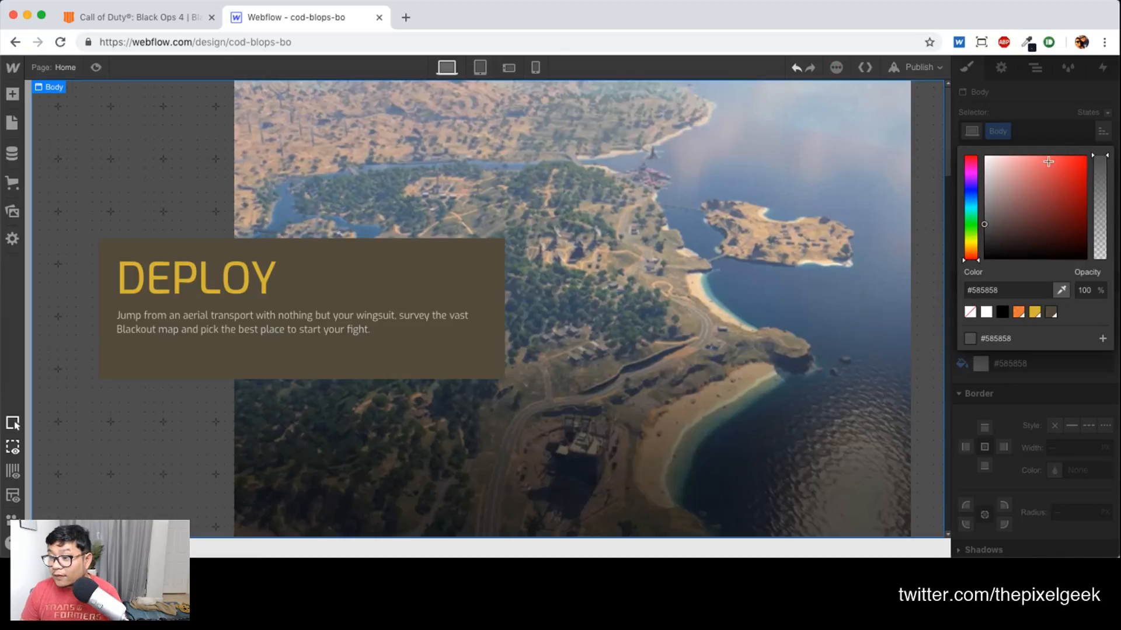
pyautogui.moveTo(994, 237)
pyautogui.mouseDown()
pyautogui.moveTo(979, 219)
pyautogui.moveTo(973, 231)
pyautogui.mouseUp()
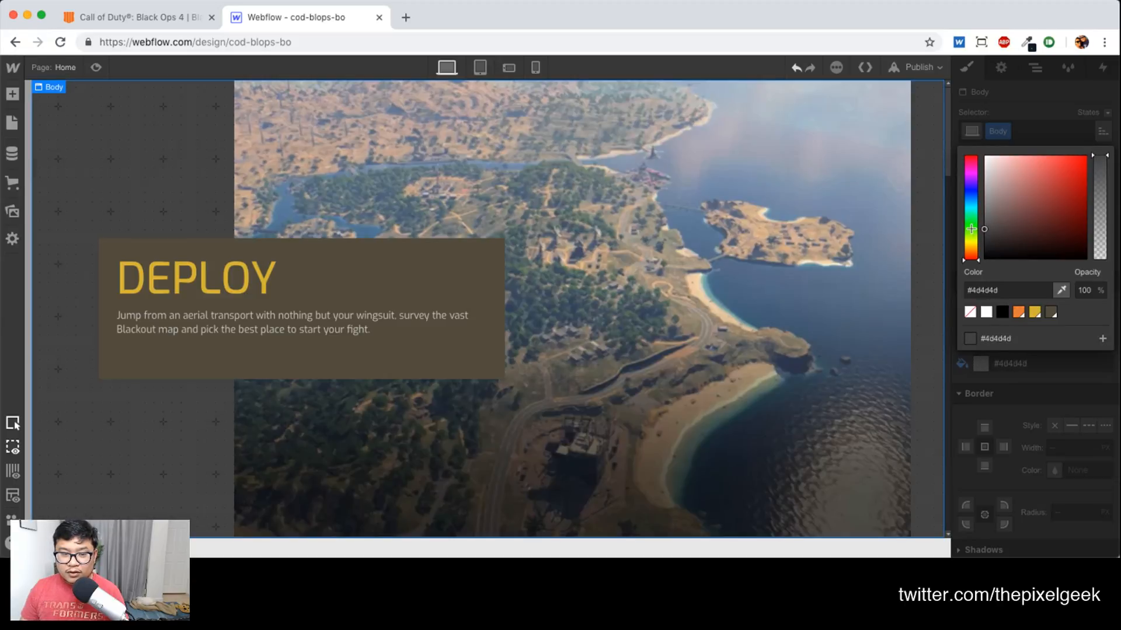
pyautogui.click(460, 270)
# Try the Chocolate and Goldenrod swatches as the caption box's background, then return it to Dim Grey
pyautogui.click(112, 250)
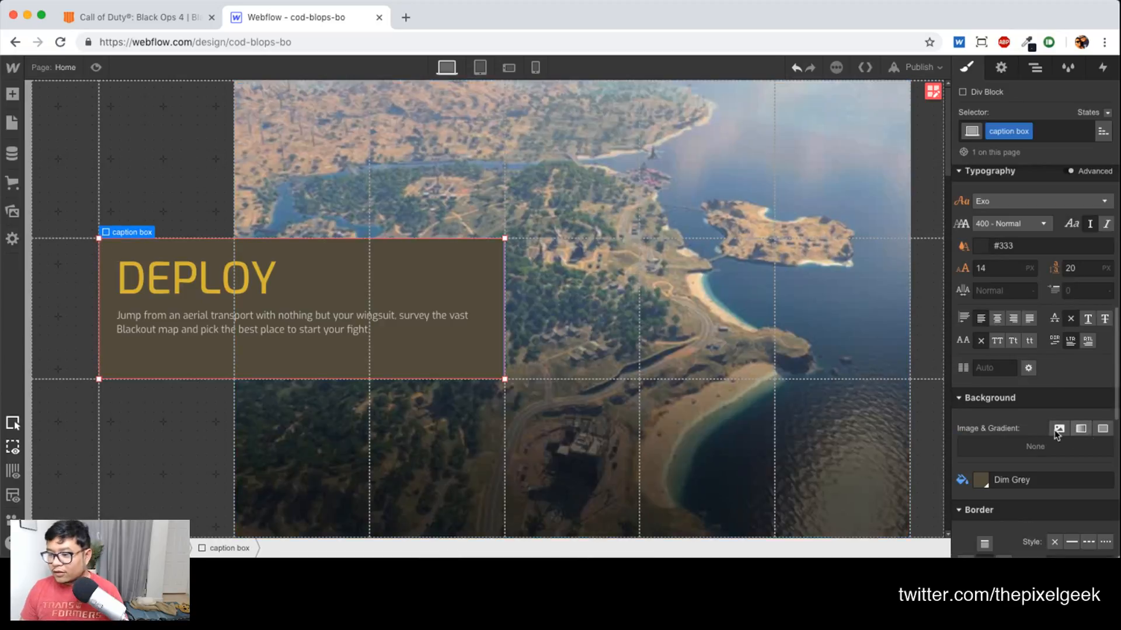
pyautogui.scroll(-1, 992, 409)
pyautogui.click(985, 464)
pyautogui.moveTo(1030, 294)
pyautogui.mouseDown()
pyautogui.moveTo(999, 294)
pyautogui.moveTo(988, 309)
pyautogui.moveTo(956, 281)
pyautogui.moveTo(951, 313)
pyautogui.mouseUp()
pyautogui.click(1017, 411)
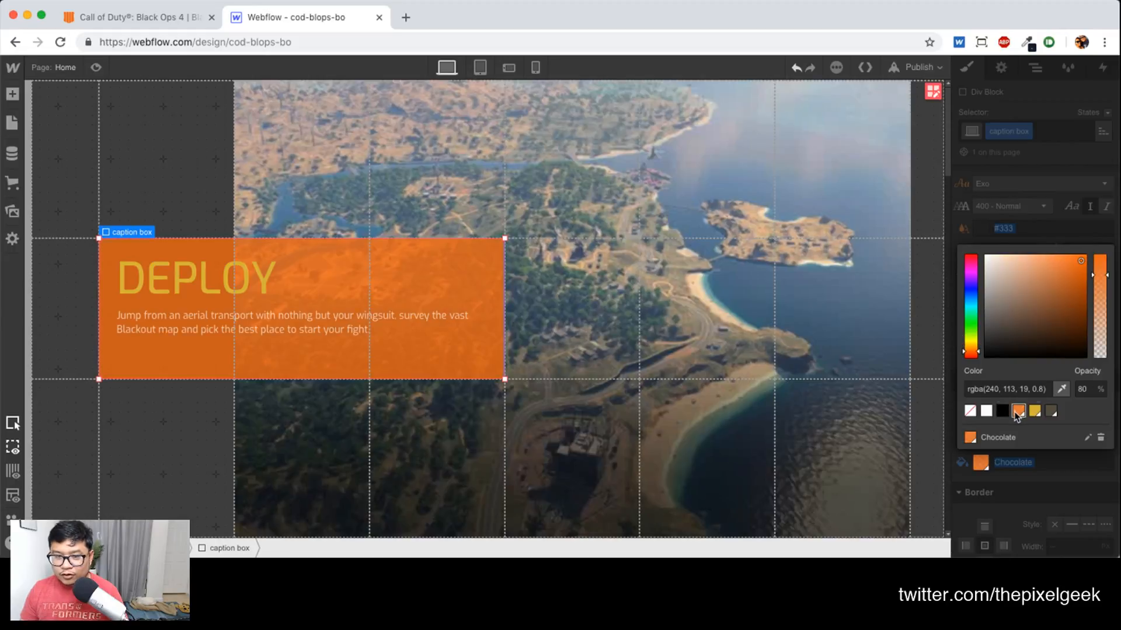
pyautogui.click(1034, 411)
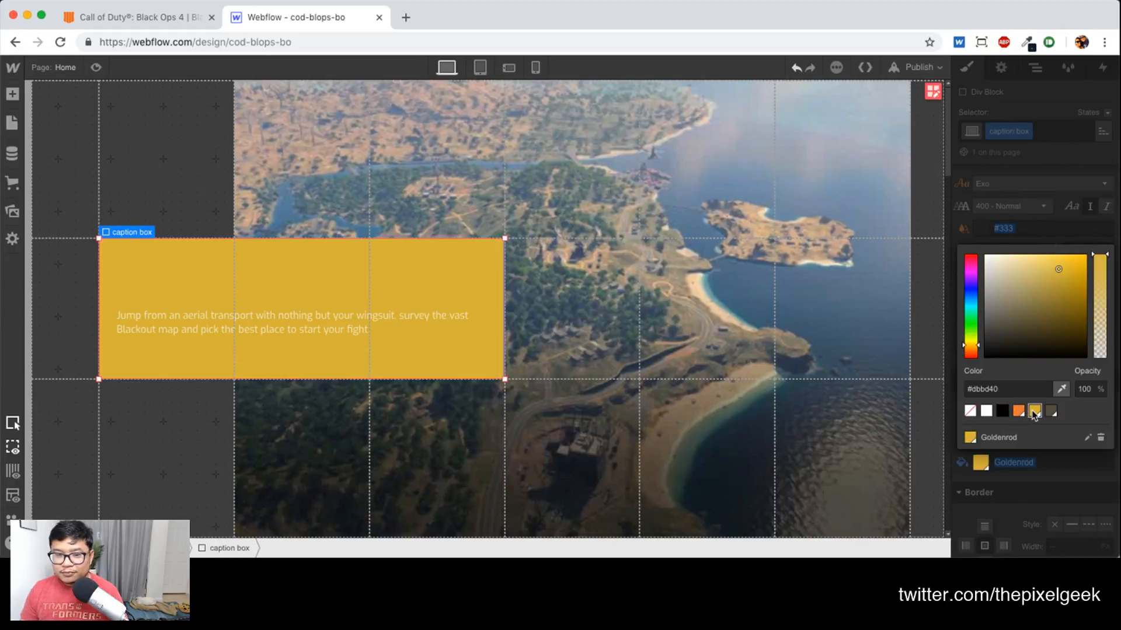
pyautogui.click(1050, 411)
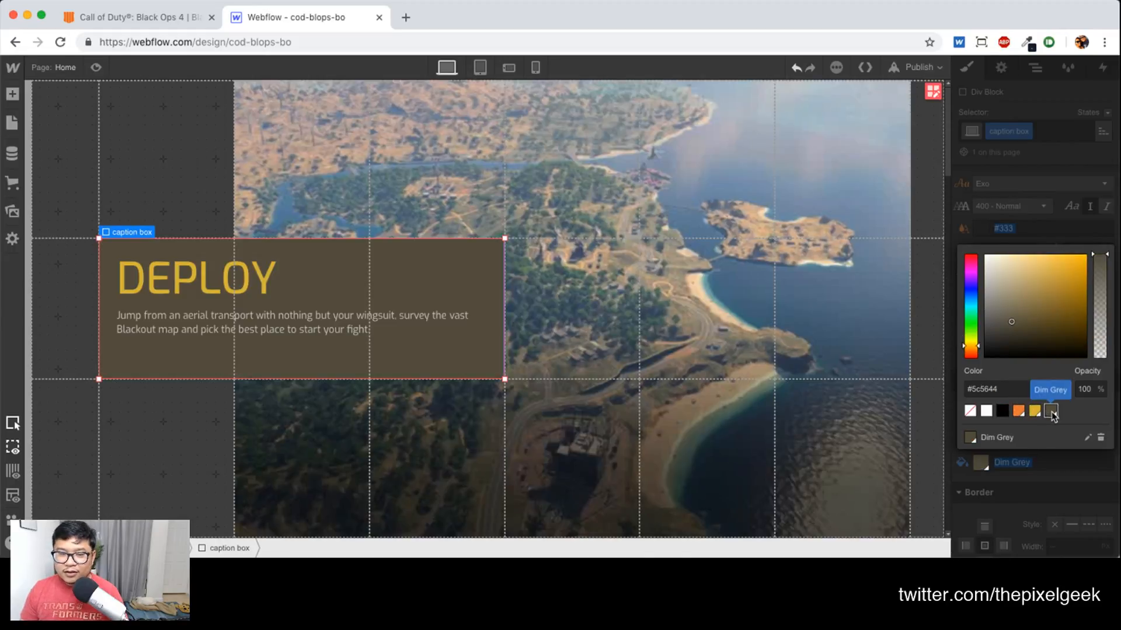
pyautogui.moveTo(1012, 323)
pyautogui.mouseDown()
pyautogui.moveTo(992, 307)
pyautogui.moveTo(1000, 320)
pyautogui.mouseUp()
pyautogui.click(1051, 411)
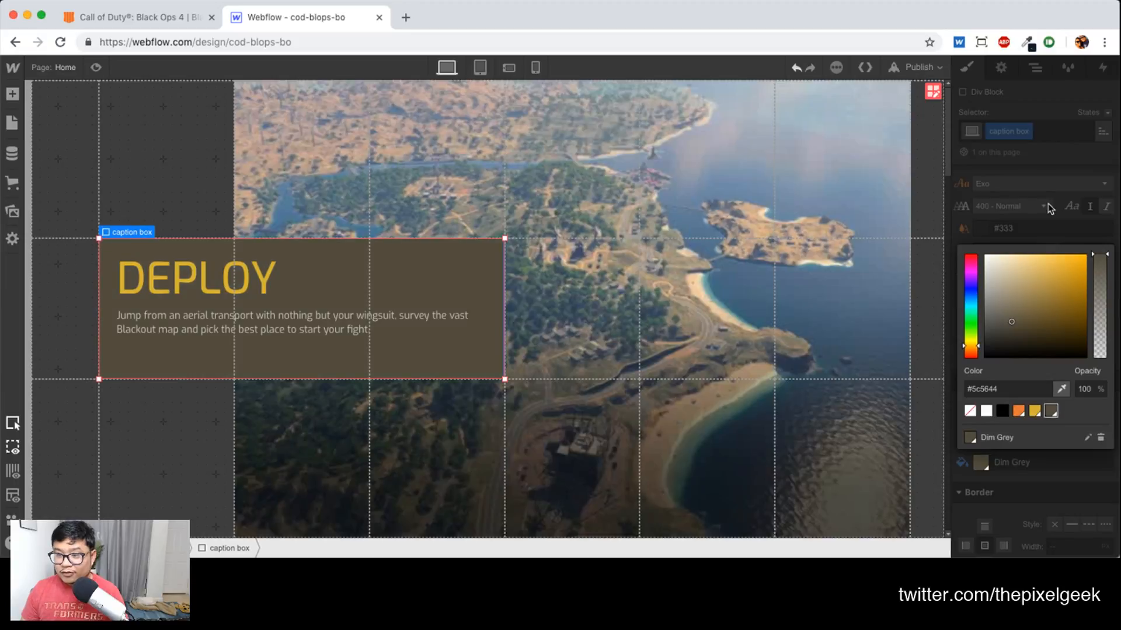
pyautogui.click(1048, 206)
# Preview the page to check the caption box and video against the grey body background
pyautogui.click(175, 123)
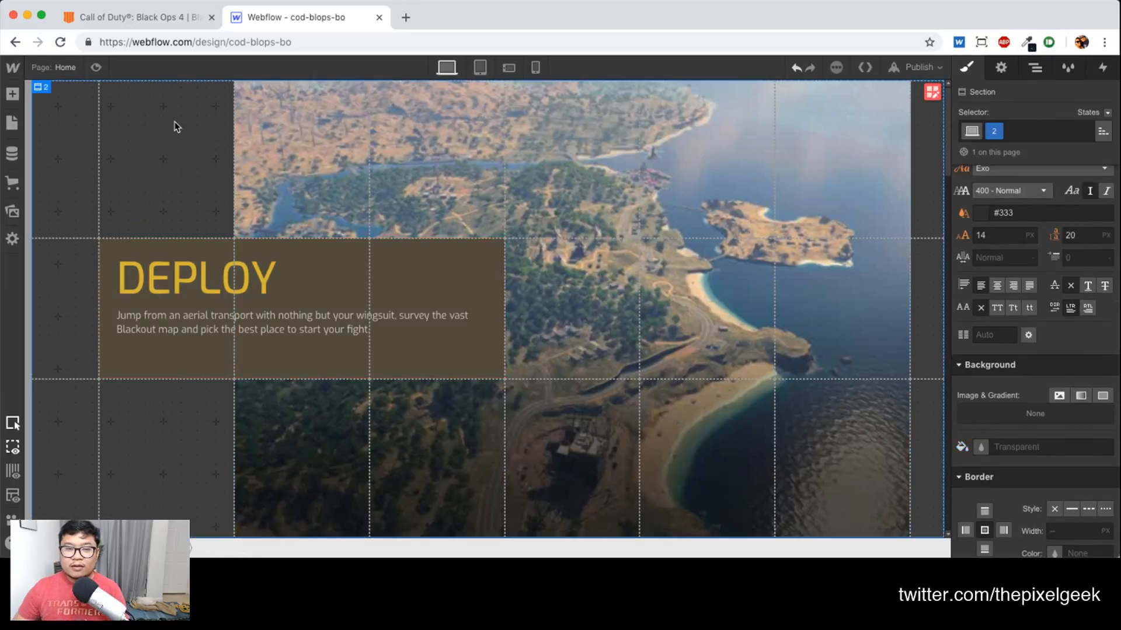
pyautogui.click(96, 68)
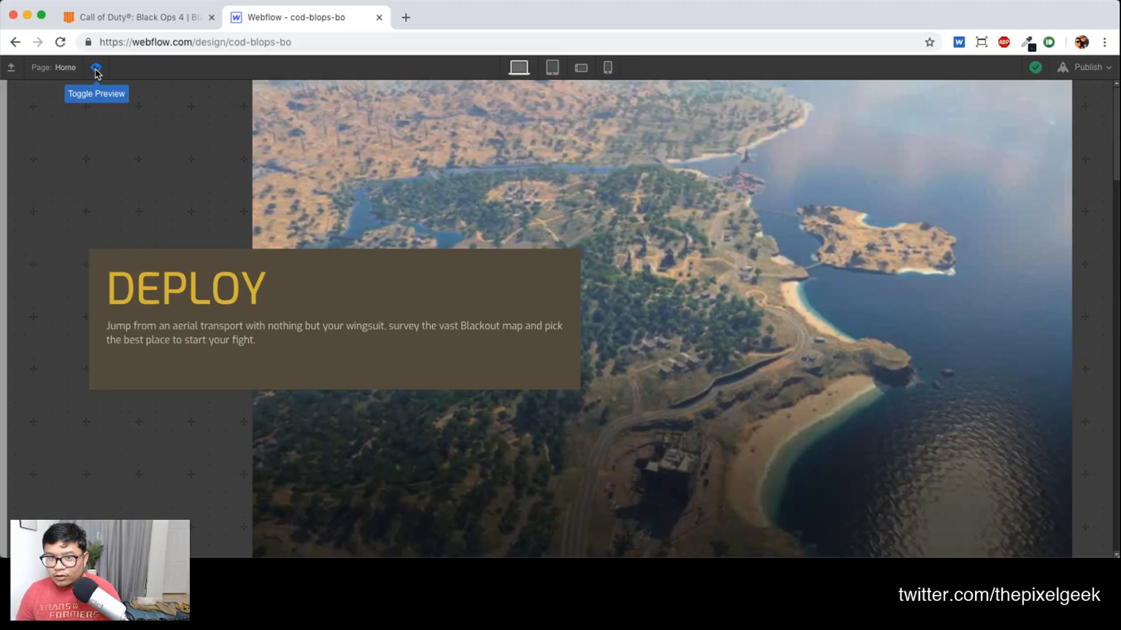
pyautogui.click(96, 68)
pyautogui.click(97, 67)
pyautogui.click(96, 67)
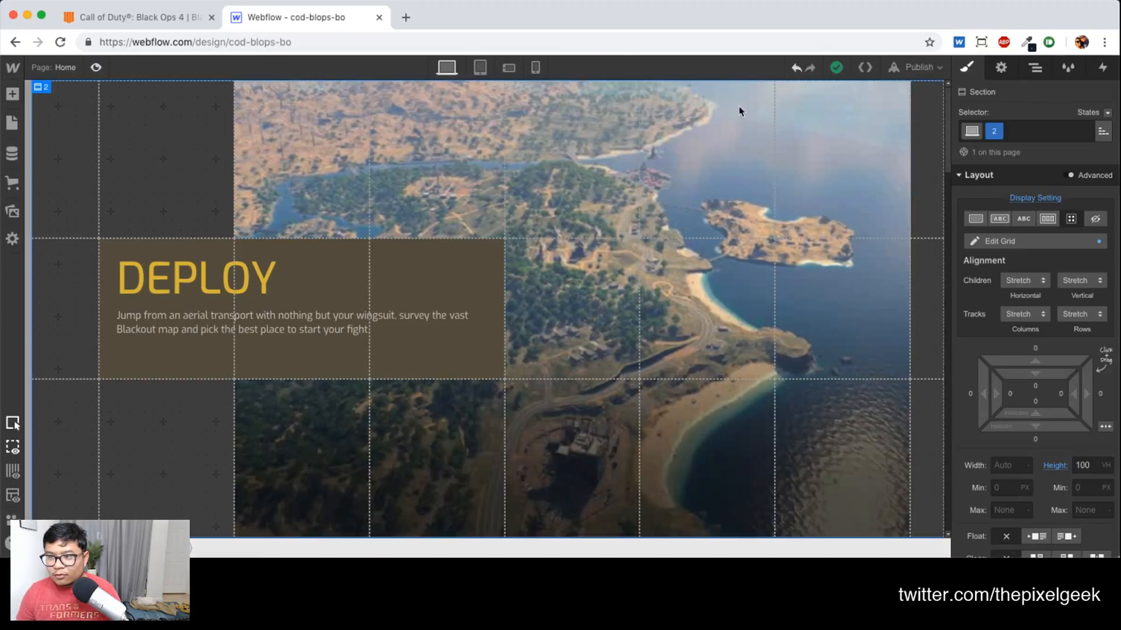
# Publish the site and open the published cod-blops-bo.webflow.io page
pyautogui.click(939, 69)
pyautogui.click(783, 204)
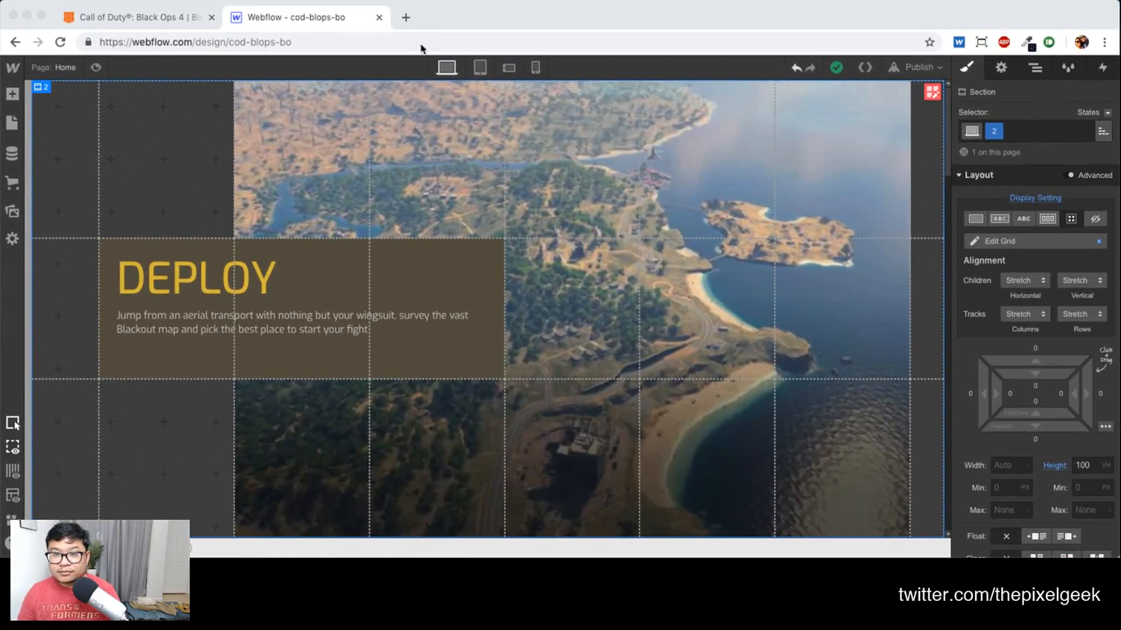
pyautogui.click(917, 67)
pyautogui.click(855, 121)
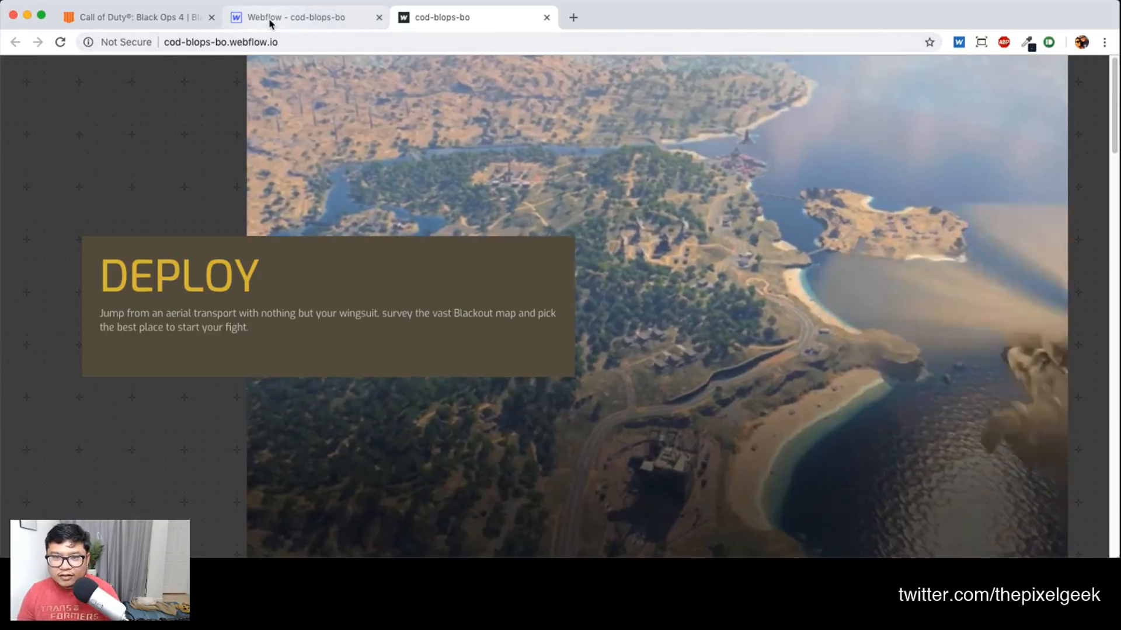
# Return to the Webflow designer, reduce the caption box's background opacity to 54%, and preview the page
pyautogui.click(270, 22)
pyautogui.click(442, 262)
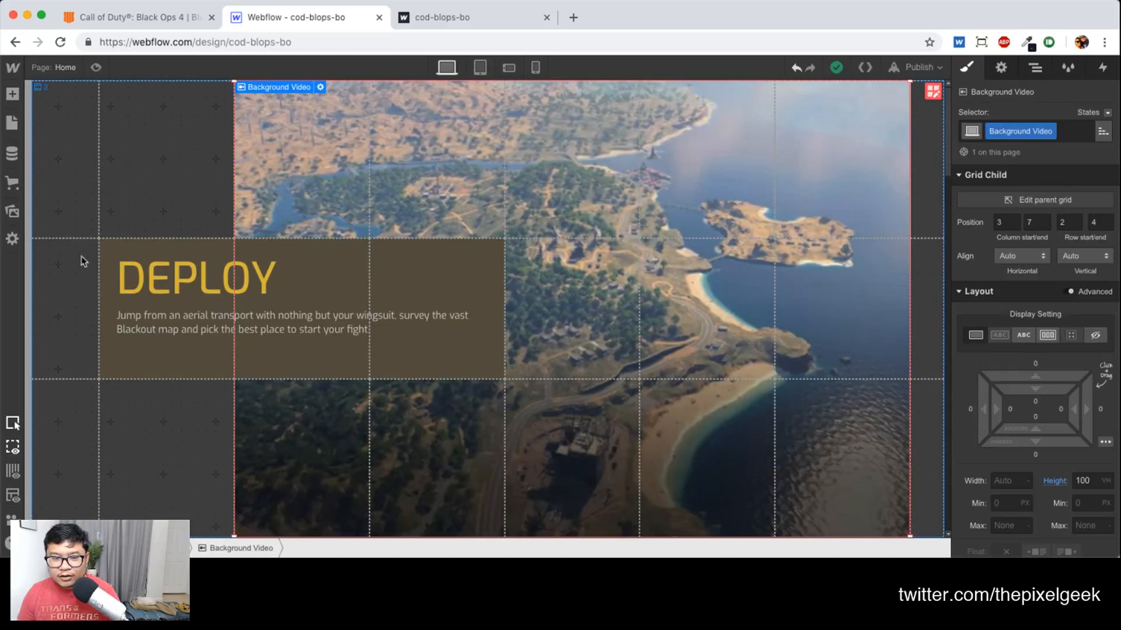
pyautogui.click(303, 280)
pyautogui.scroll(-10, 1027, 496)
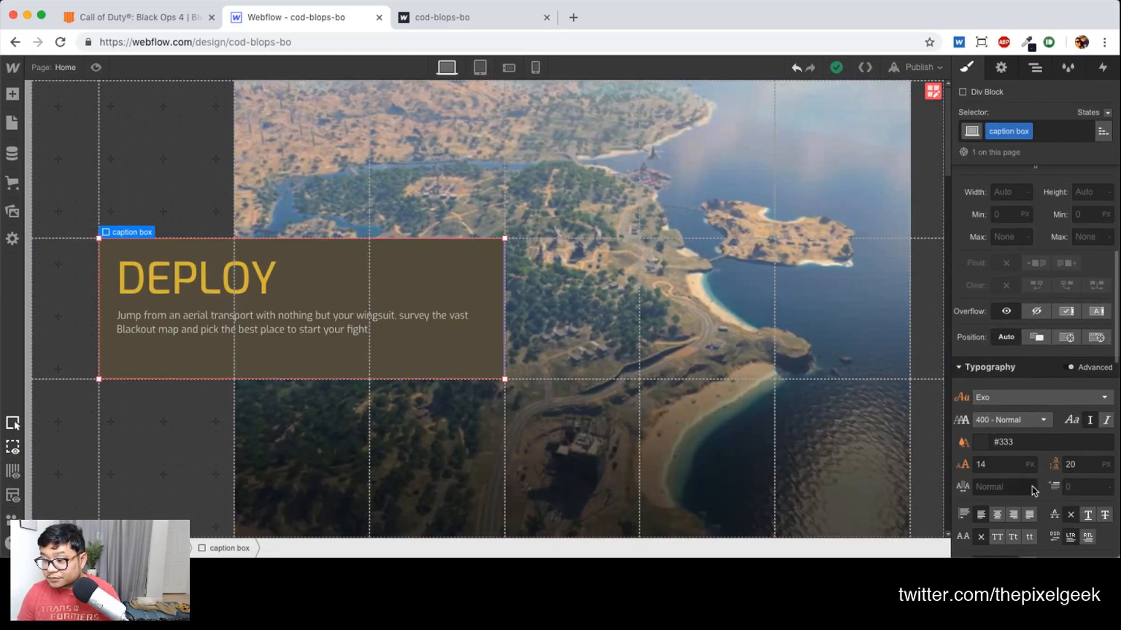
pyautogui.click(981, 422)
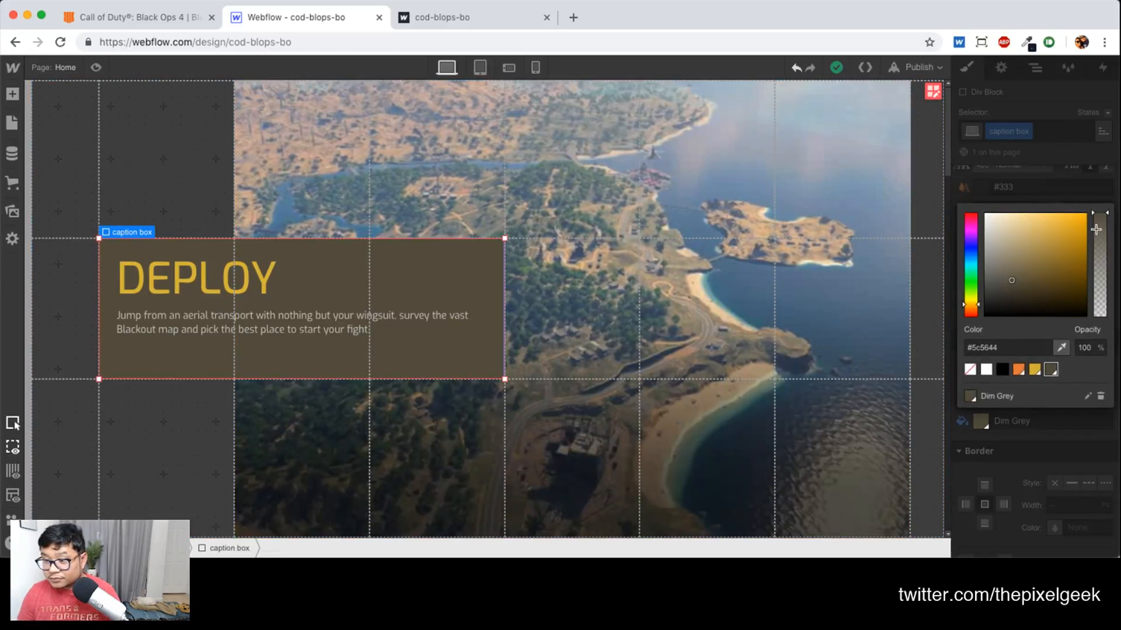
pyautogui.moveTo(1096, 229); pyautogui.dragTo(1097, 266)
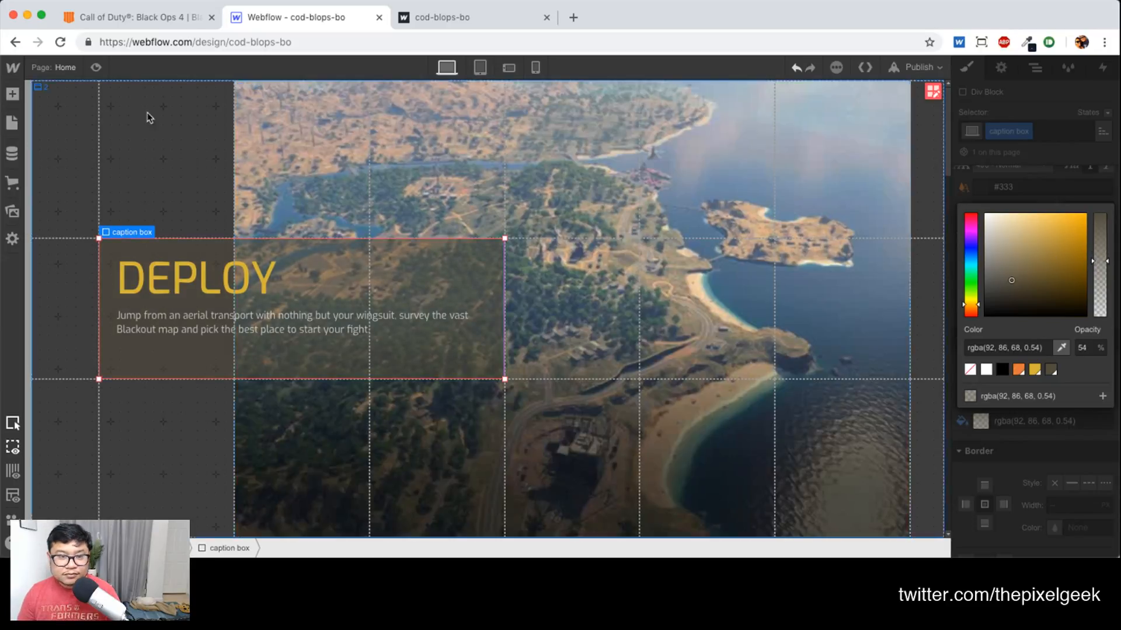
pyautogui.click(97, 68)
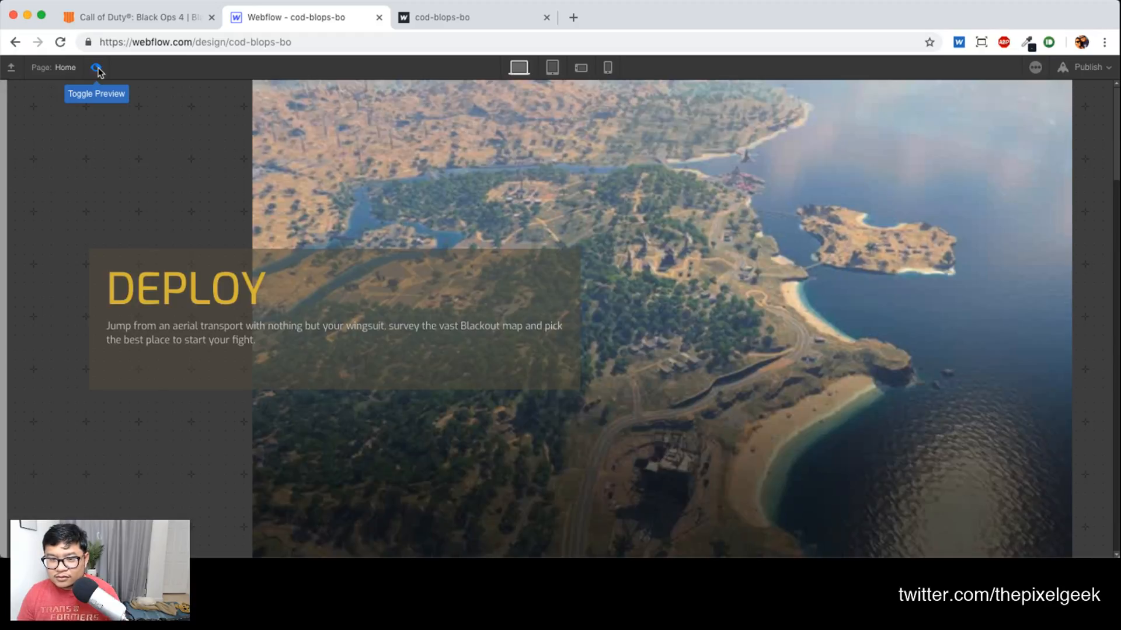
pyautogui.click(97, 68)
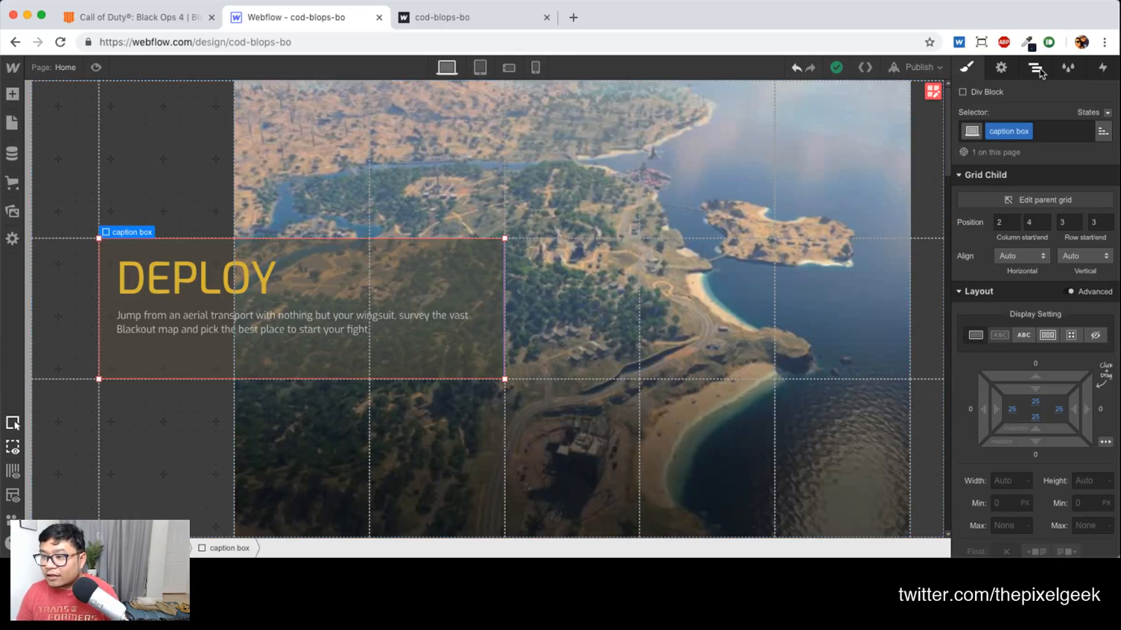
# Make section 1 of the content container visible on desktop so it shows on all devices
pyautogui.click(1034, 68)
pyautogui.click(975, 166)
pyautogui.click(1030, 166)
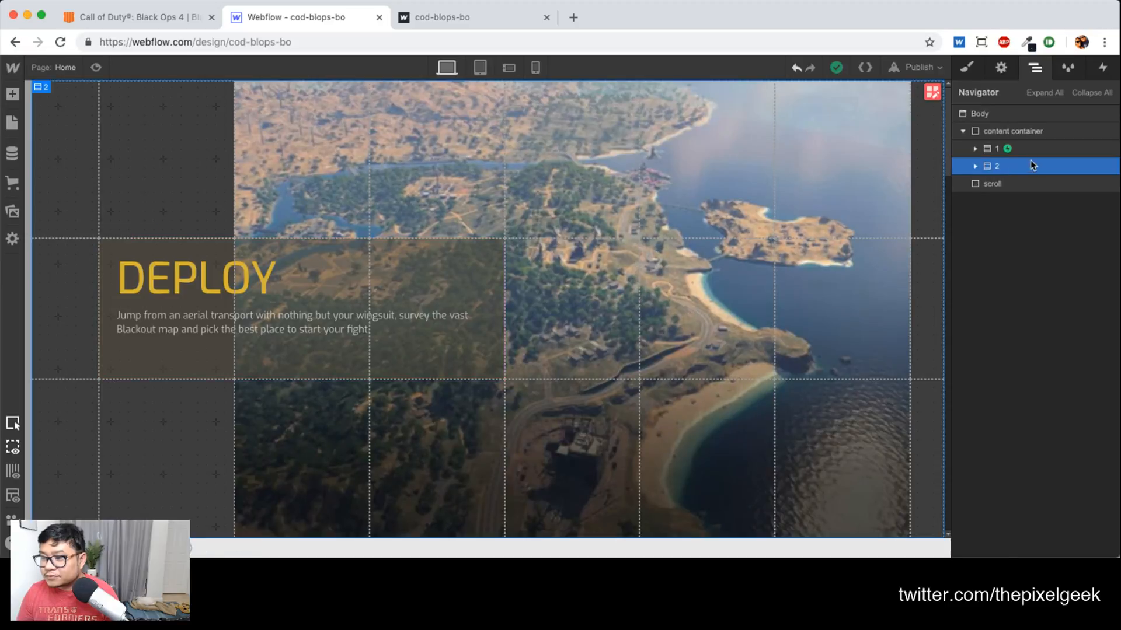
pyautogui.click(1033, 149)
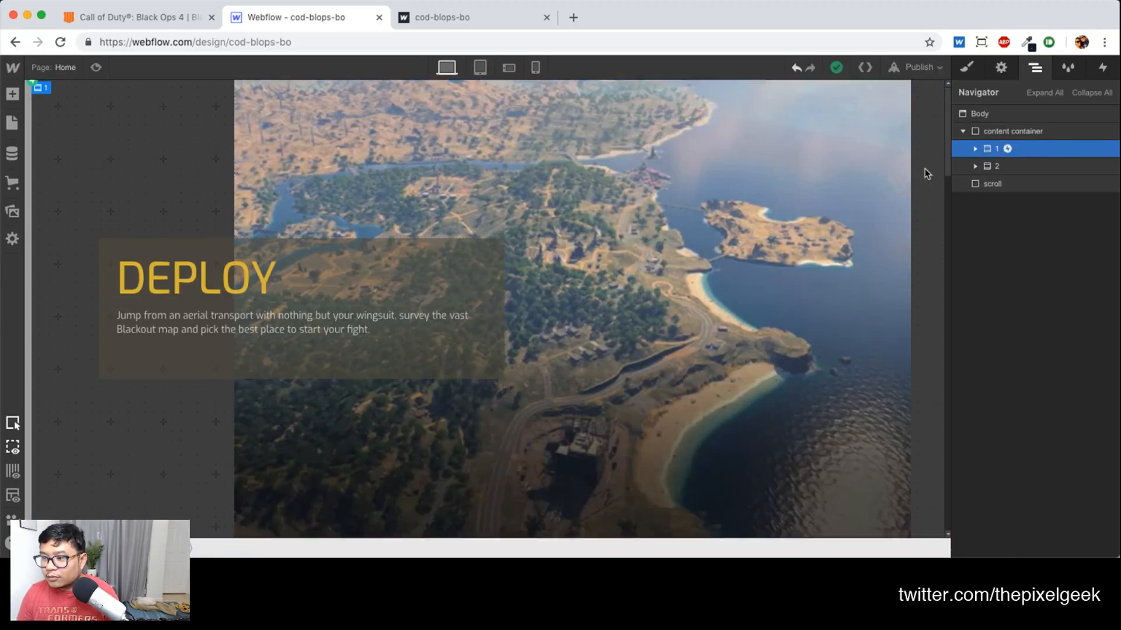
pyautogui.click(1004, 185)
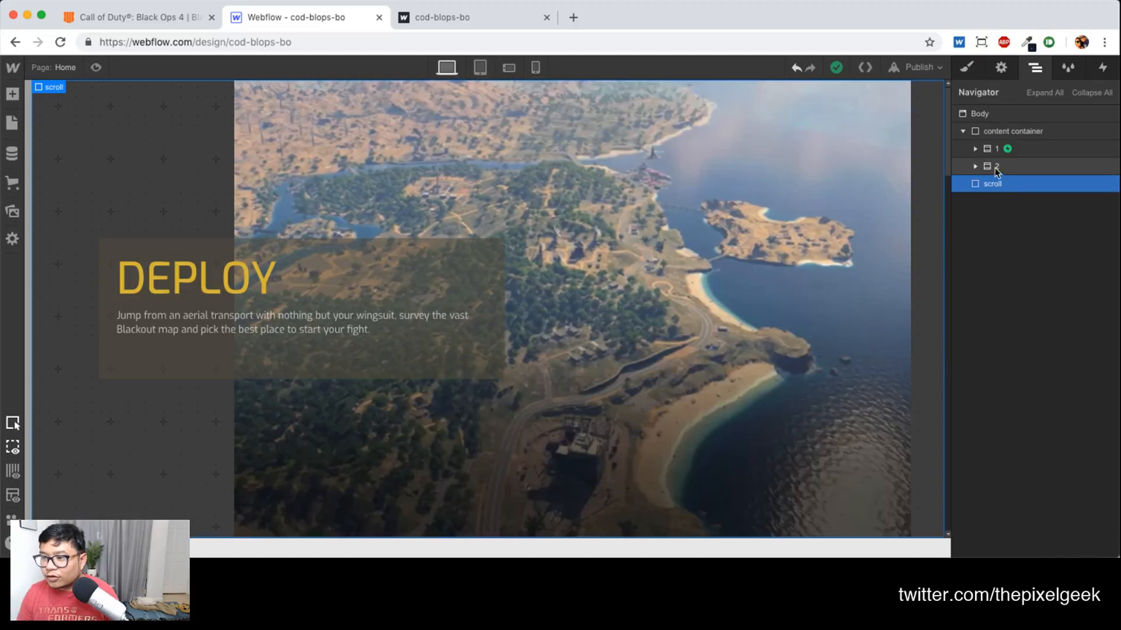
pyautogui.click(963, 132)
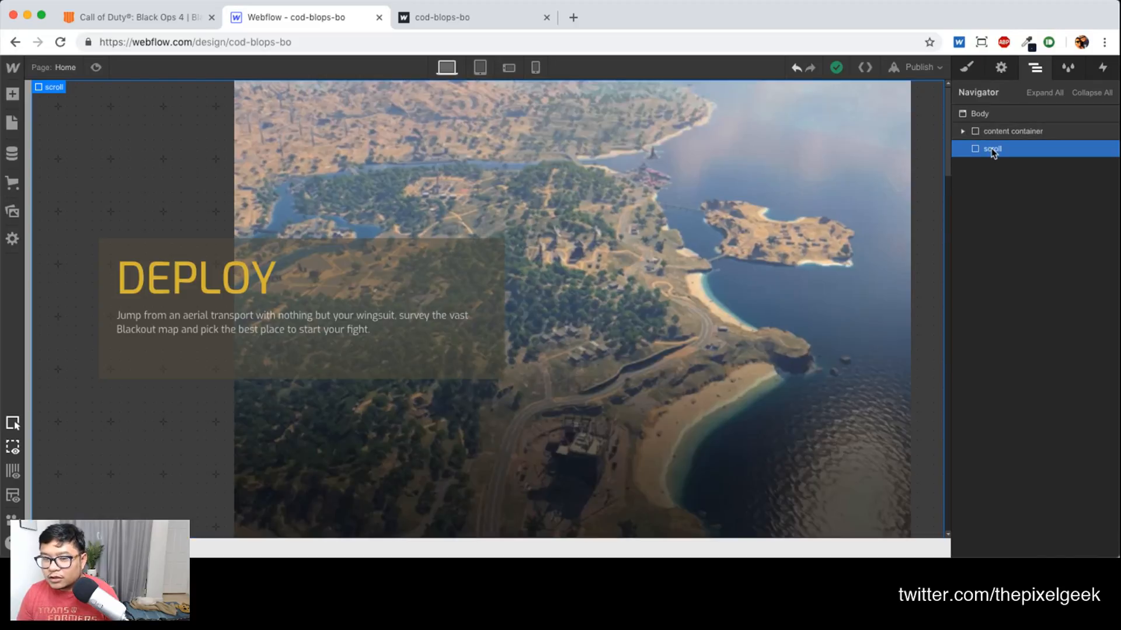
pyautogui.click(964, 132)
pyautogui.click(989, 148)
pyautogui.press('d')
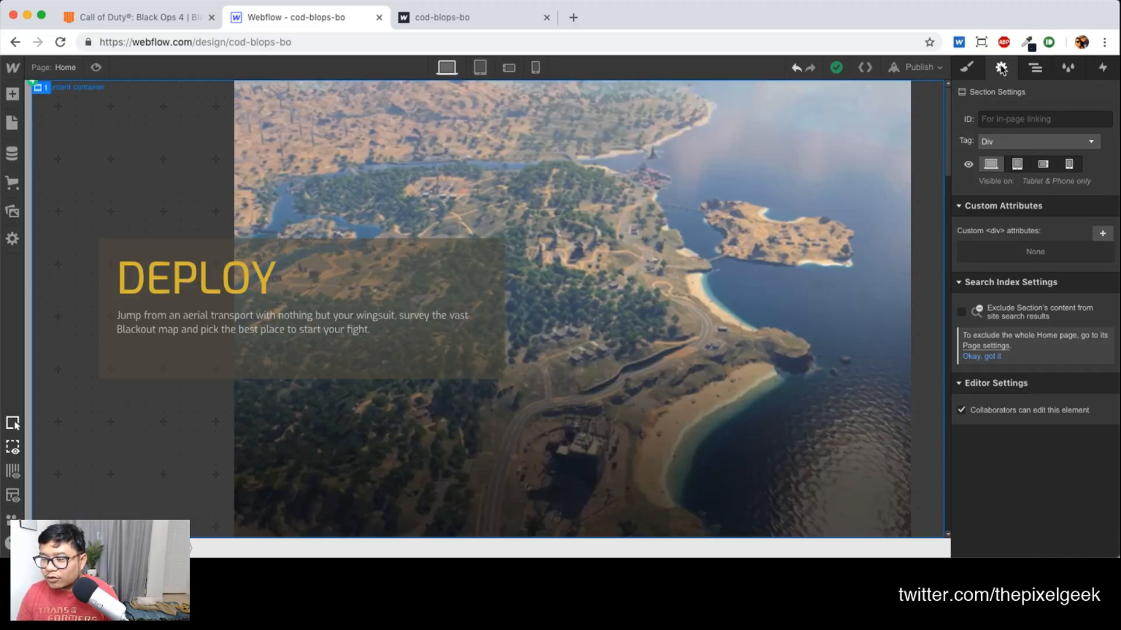
pyautogui.click(996, 165)
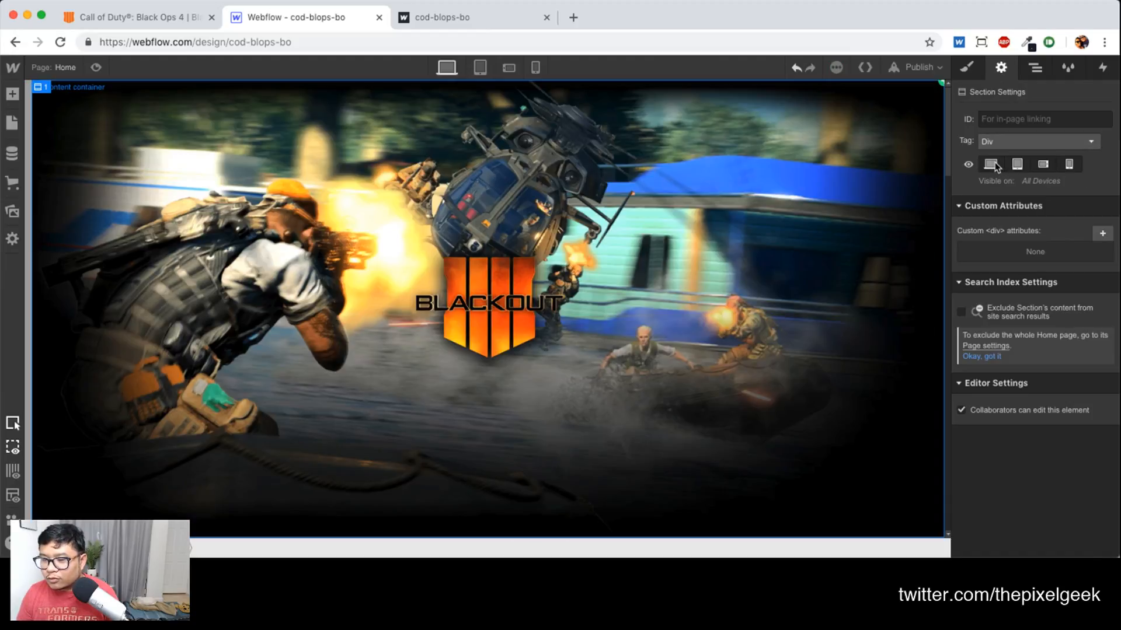
# Open the Body's While Page is Scrolling page trigger for editing
pyautogui.click(1035, 67)
pyautogui.click(1000, 167)
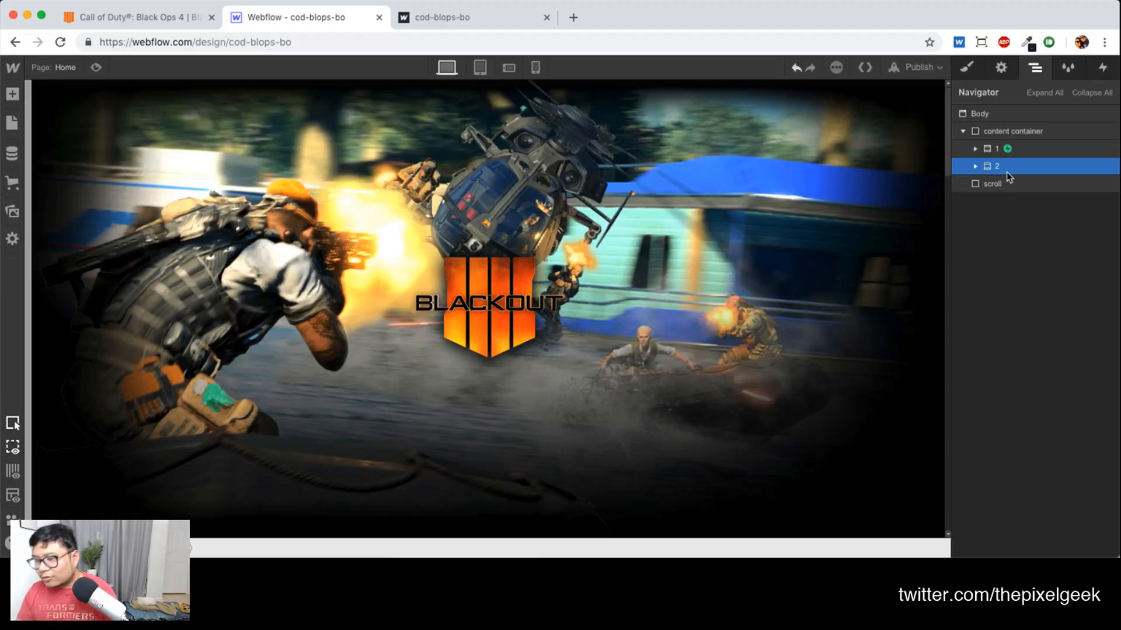
pyautogui.click(979, 113)
pyautogui.click(1102, 68)
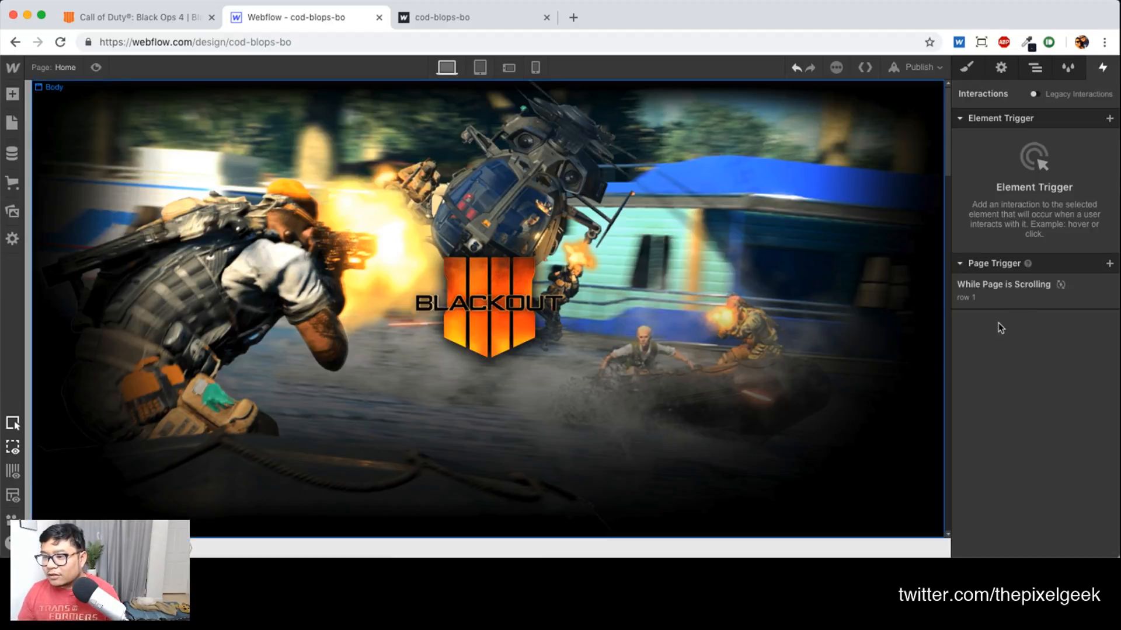
pyautogui.click(1003, 289)
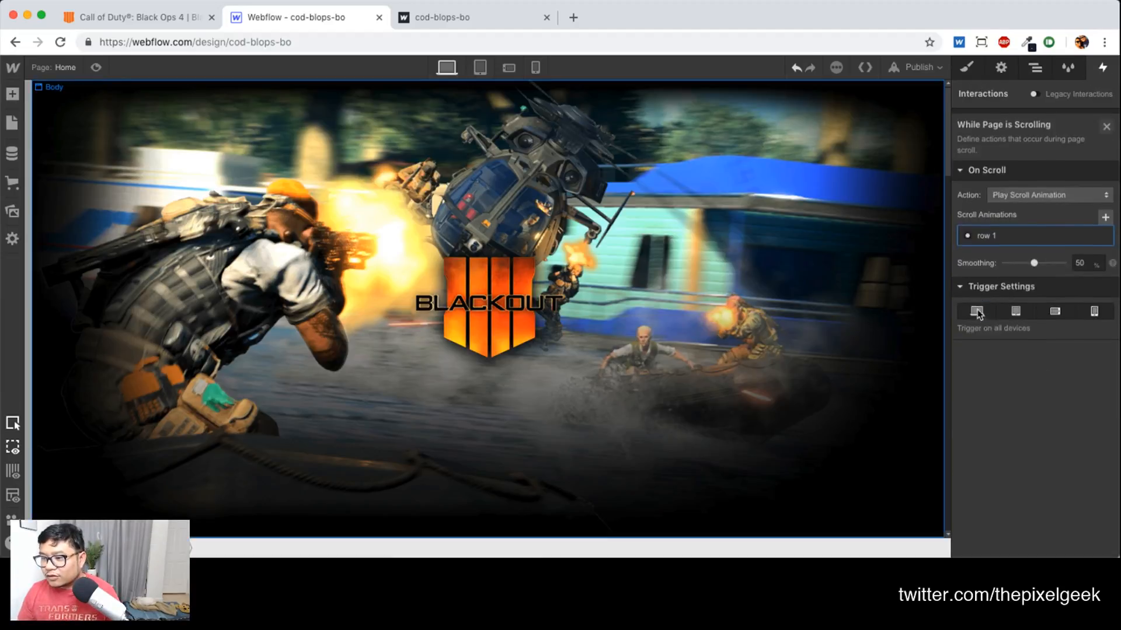
pyautogui.click(1105, 212)
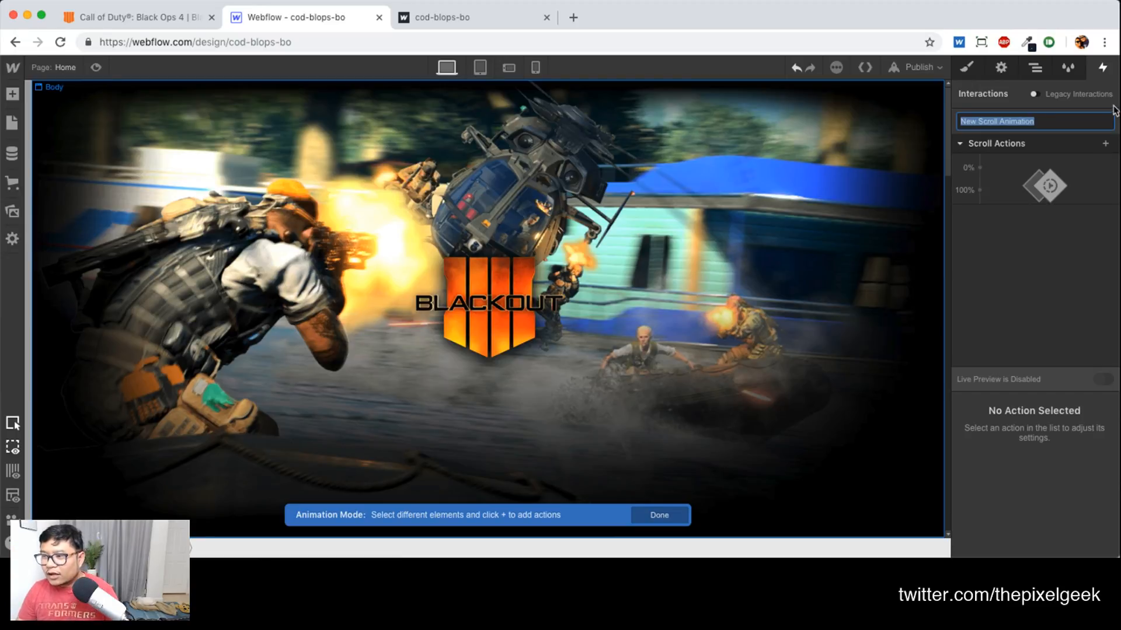
pyautogui.click(1068, 305)
pyautogui.click(1105, 122)
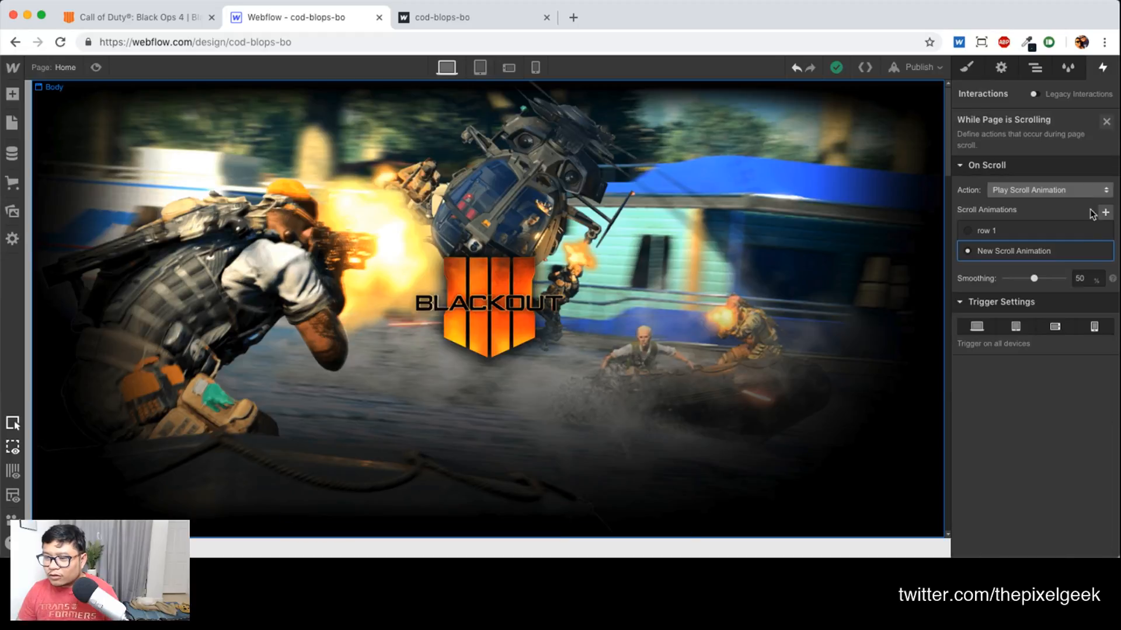
pyautogui.click(1107, 251)
pyautogui.click(1069, 324)
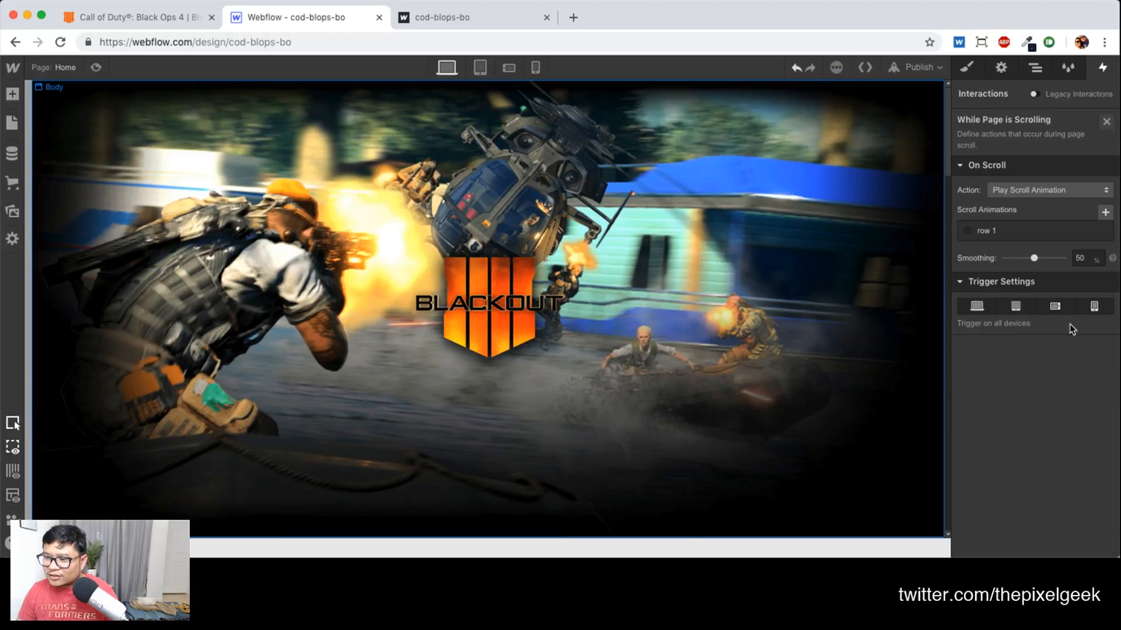
# Open the row 1 scroll animation and review its actions at the 0% and 20% keyframes against the page scroll
pyautogui.click(991, 231)
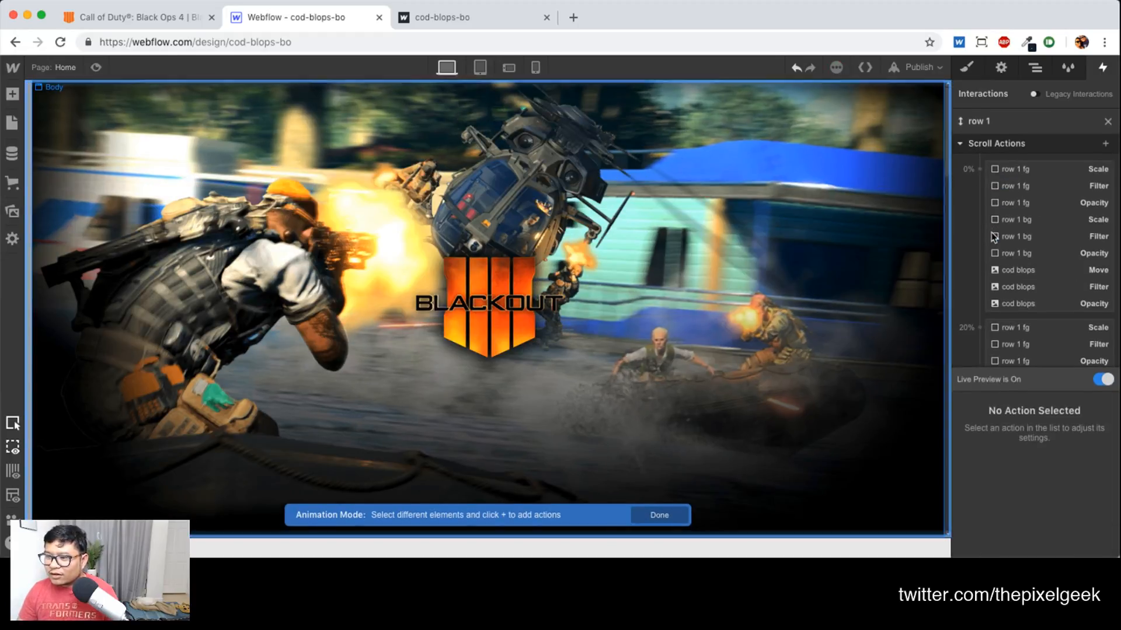
pyautogui.scroll(-1, 1051, 255)
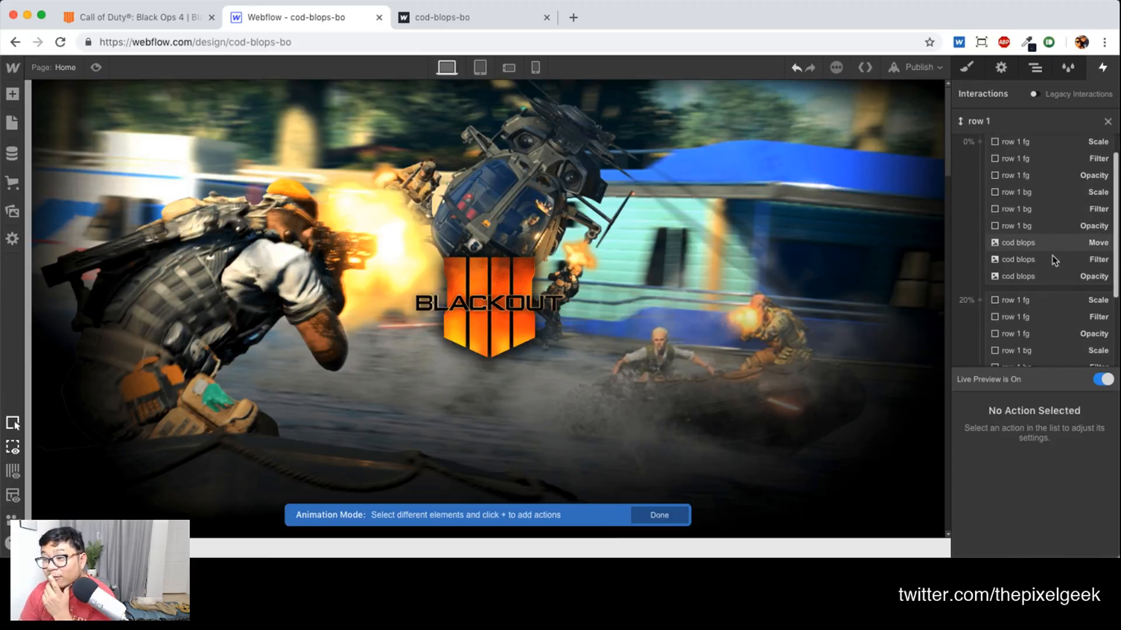
pyautogui.scroll(-4, 1054, 260)
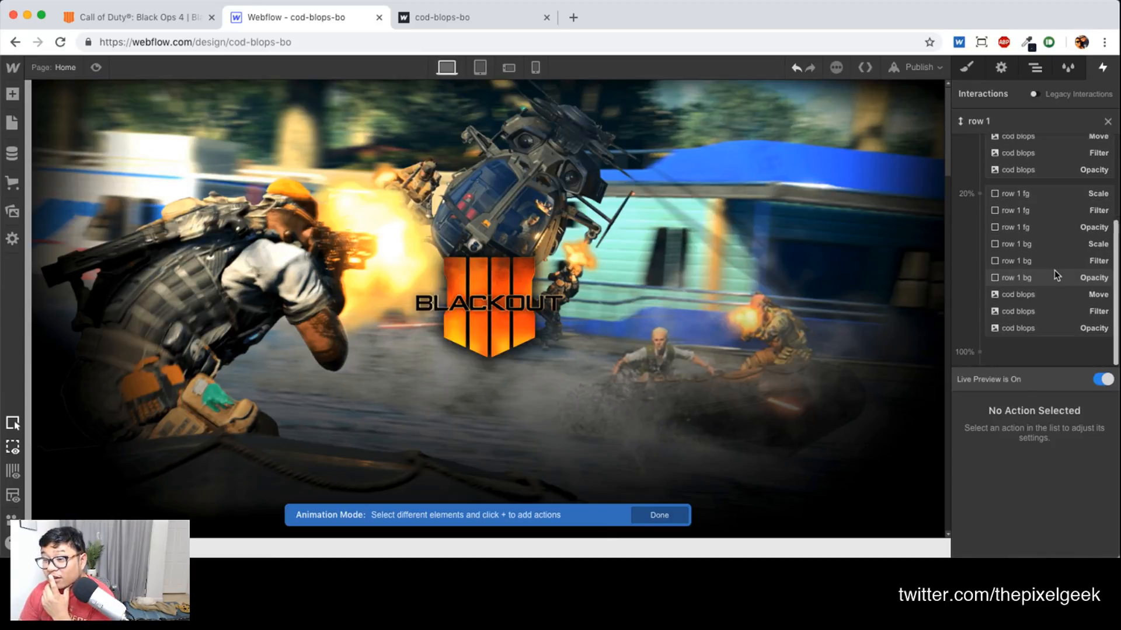
pyautogui.scroll(5, 1054, 272)
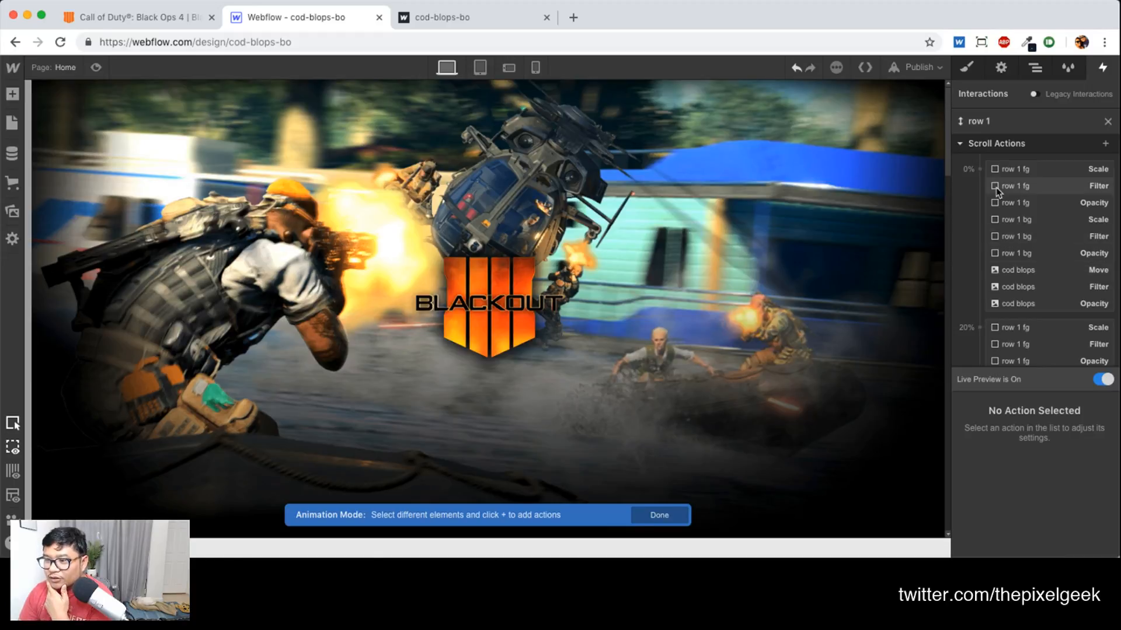
pyautogui.scroll(-1, 992, 192)
pyautogui.scroll(1, 1006, 307)
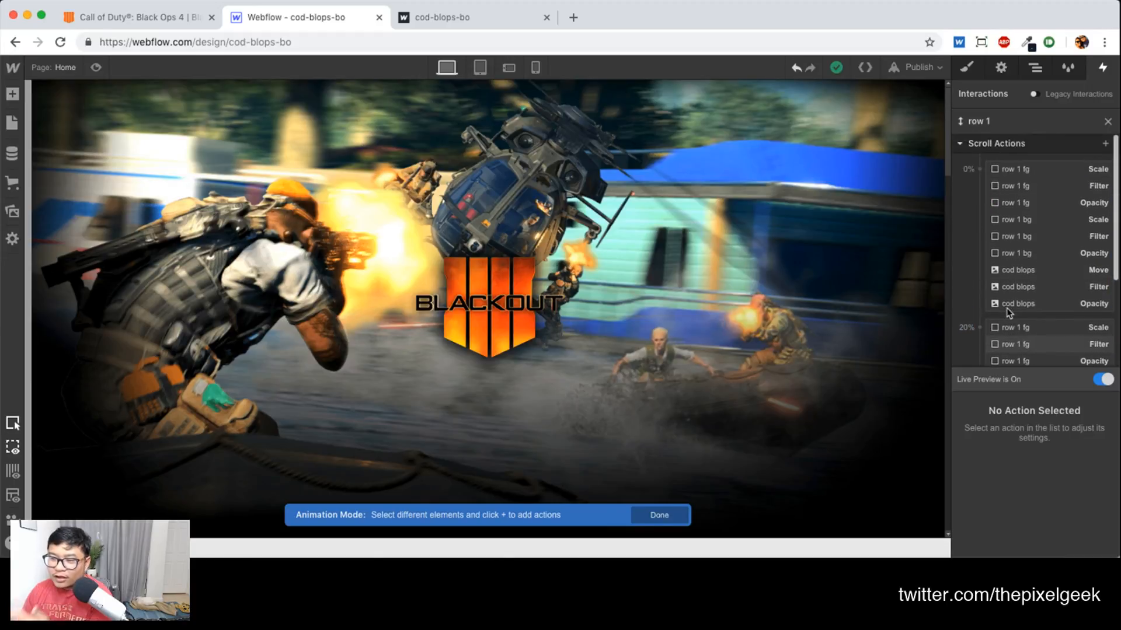
pyautogui.scroll(-4, 1012, 297)
pyautogui.scroll(4, 1015, 292)
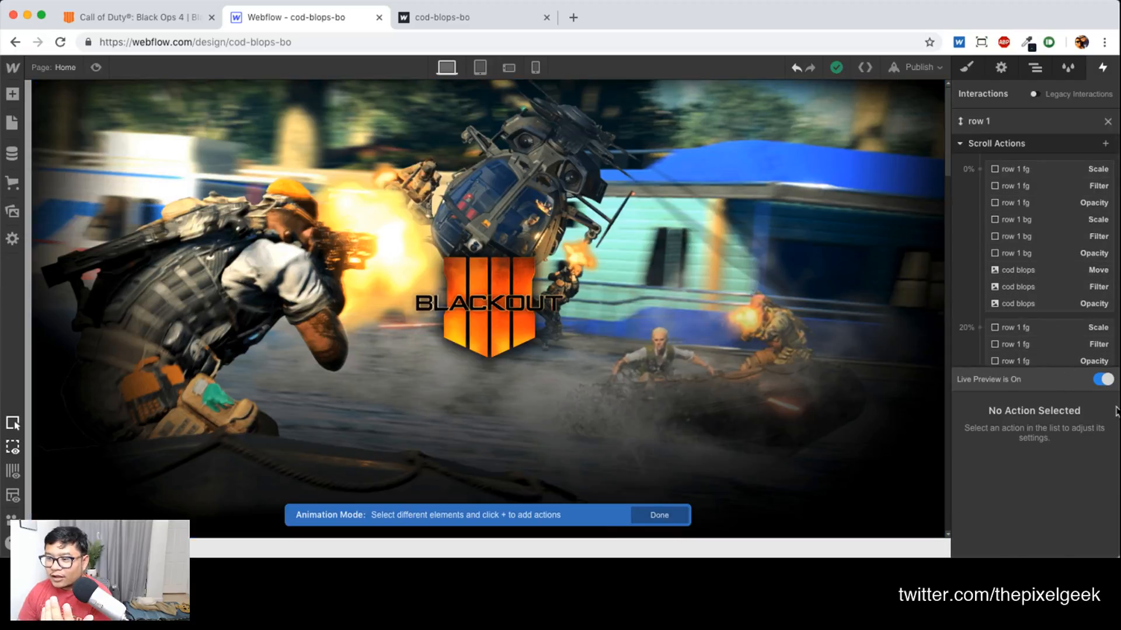
pyautogui.moveTo(949, 134)
pyautogui.mouseDown()
pyautogui.moveTo(955, 242)
pyautogui.moveTo(947, 114)
pyautogui.moveTo(948, 123)
pyautogui.mouseUp()
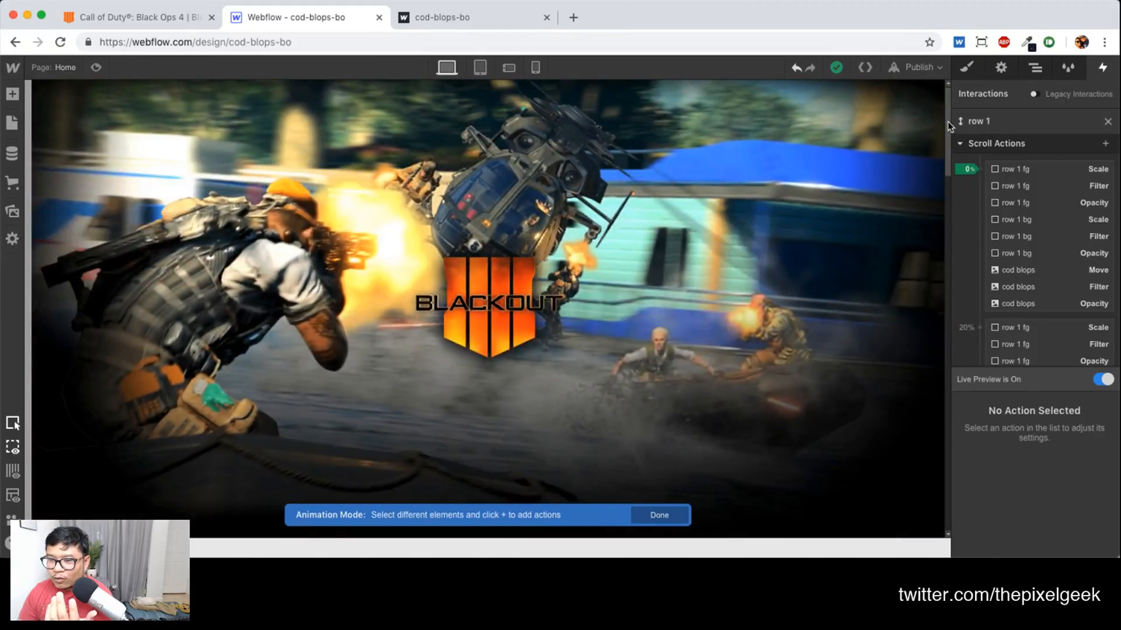
pyautogui.moveTo(946, 106)
pyautogui.mouseDown()
pyautogui.moveTo(951, 287)
pyautogui.moveTo(948, 116)
pyautogui.mouseUp()
# Position section 2 absolutely and stretch it to fill the content container with 0 px offsets on all sides
pyautogui.click(1034, 68)
pyautogui.click(1042, 115)
pyautogui.click(995, 167)
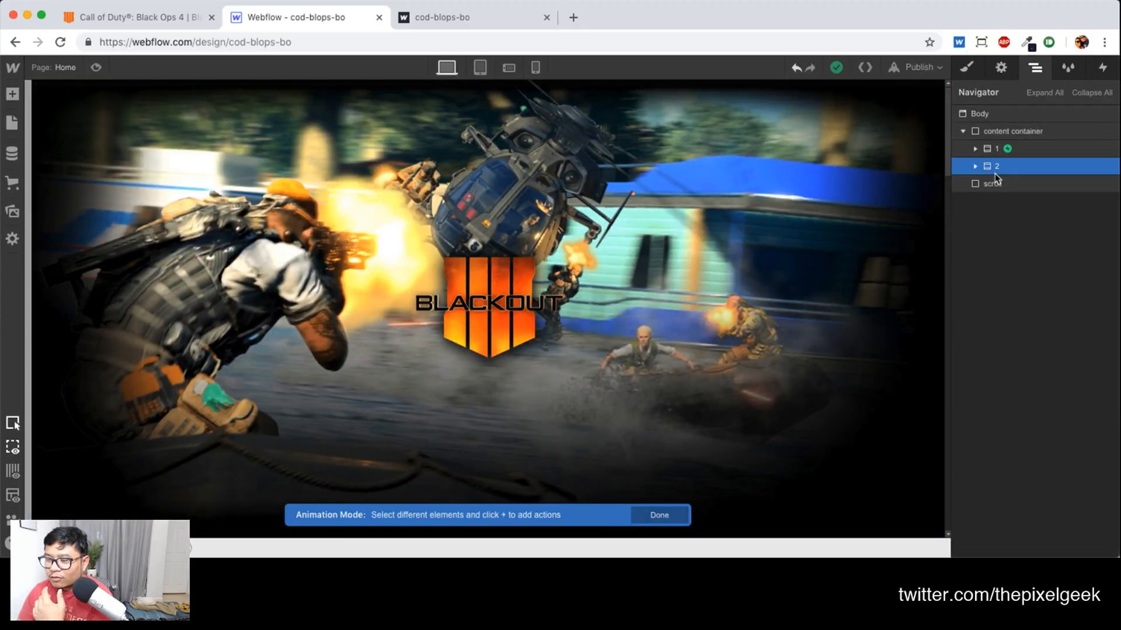
pyautogui.scroll(-3, 1019, 506)
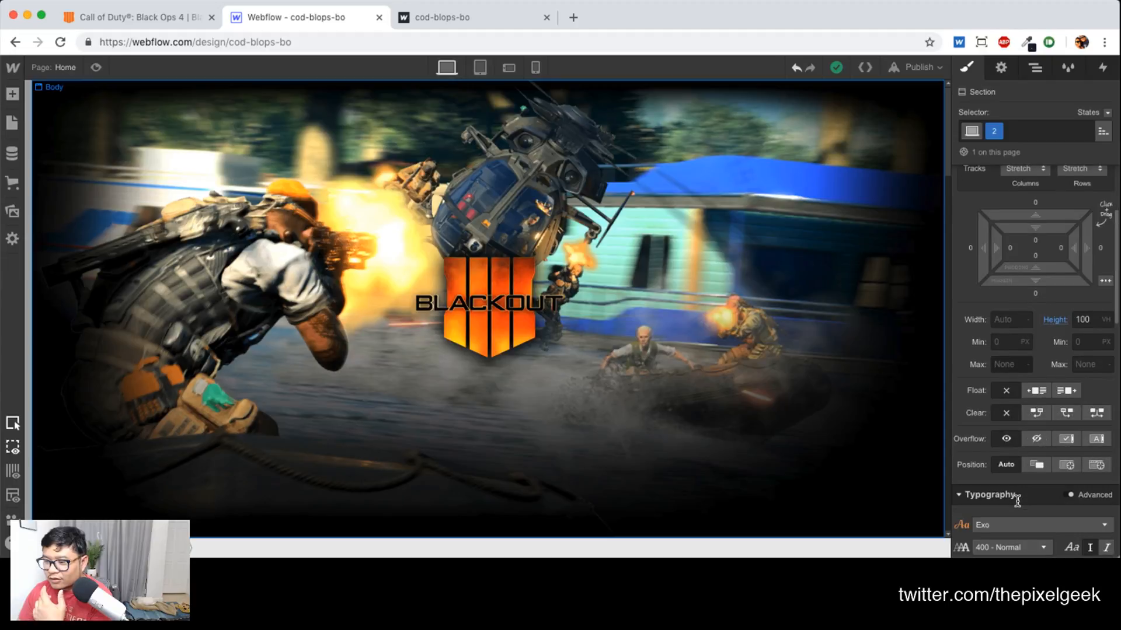
pyautogui.click(1068, 467)
pyautogui.scroll(-1, 972, 478)
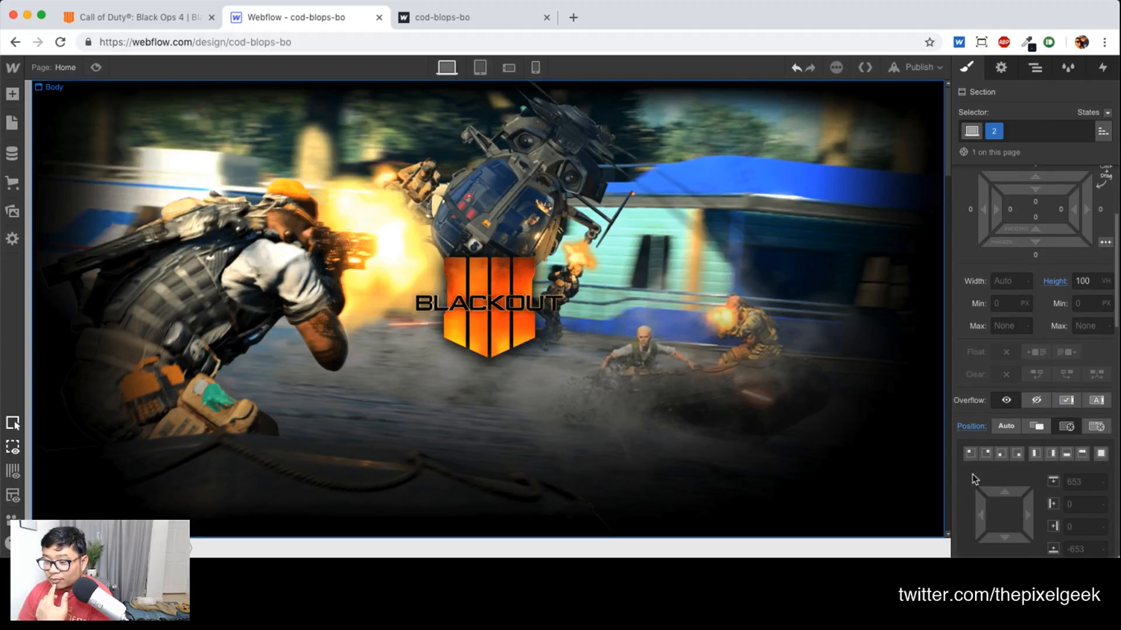
pyautogui.click(1100, 454)
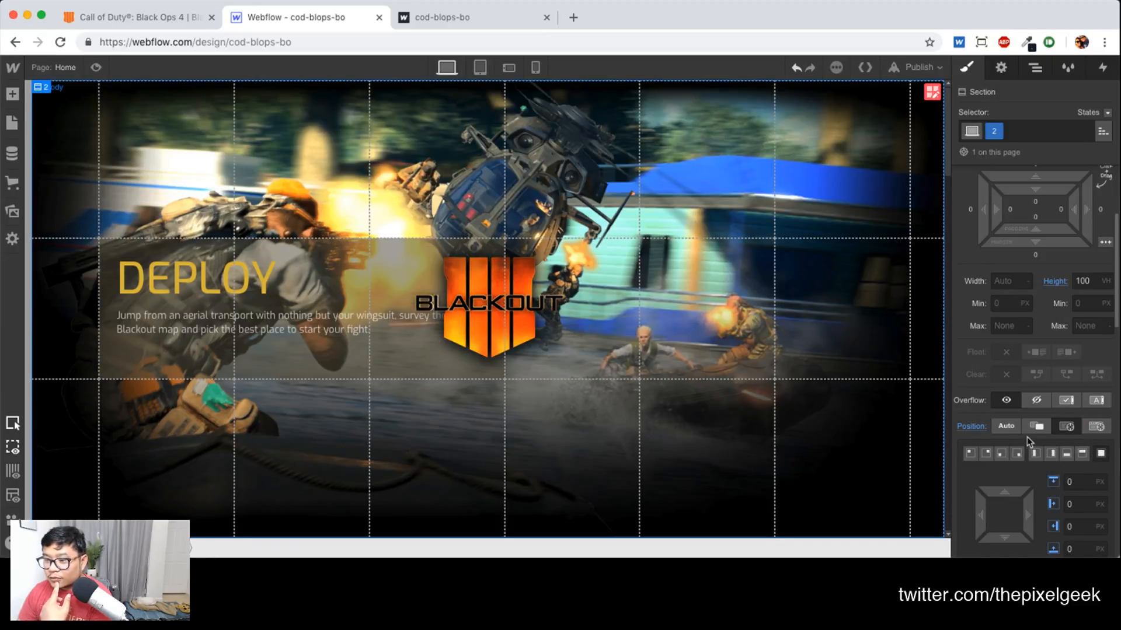
pyautogui.scroll(-5, 1027, 441)
pyautogui.scroll(1, 1027, 436)
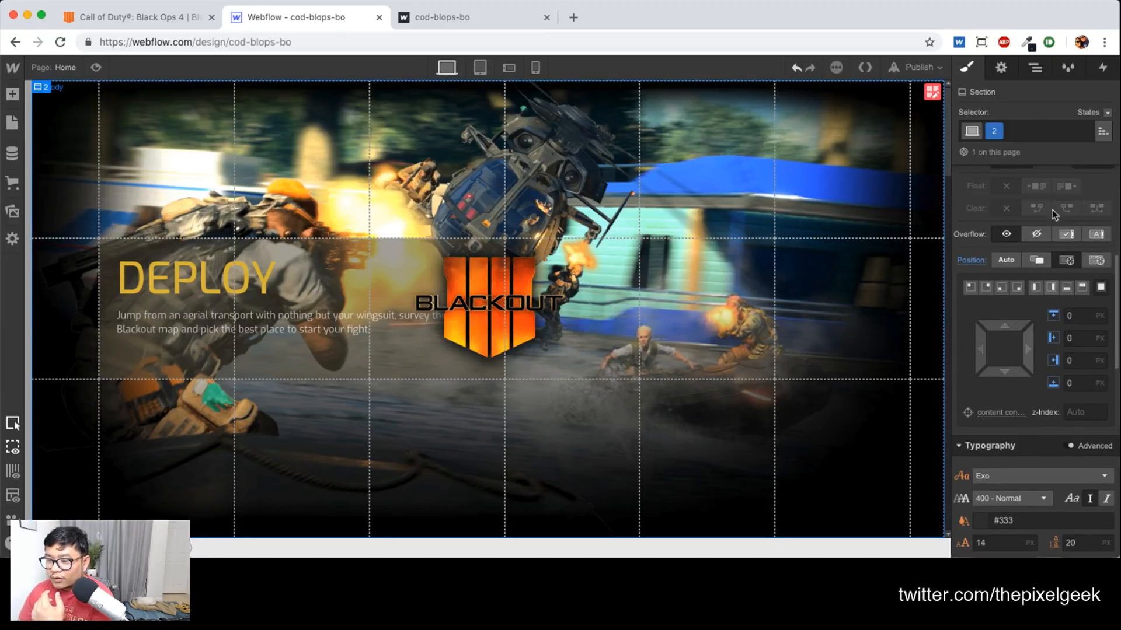
# Set the z-index of section 1 in the content container to 10
pyautogui.click(1035, 68)
pyautogui.doubleClick(1022, 151)
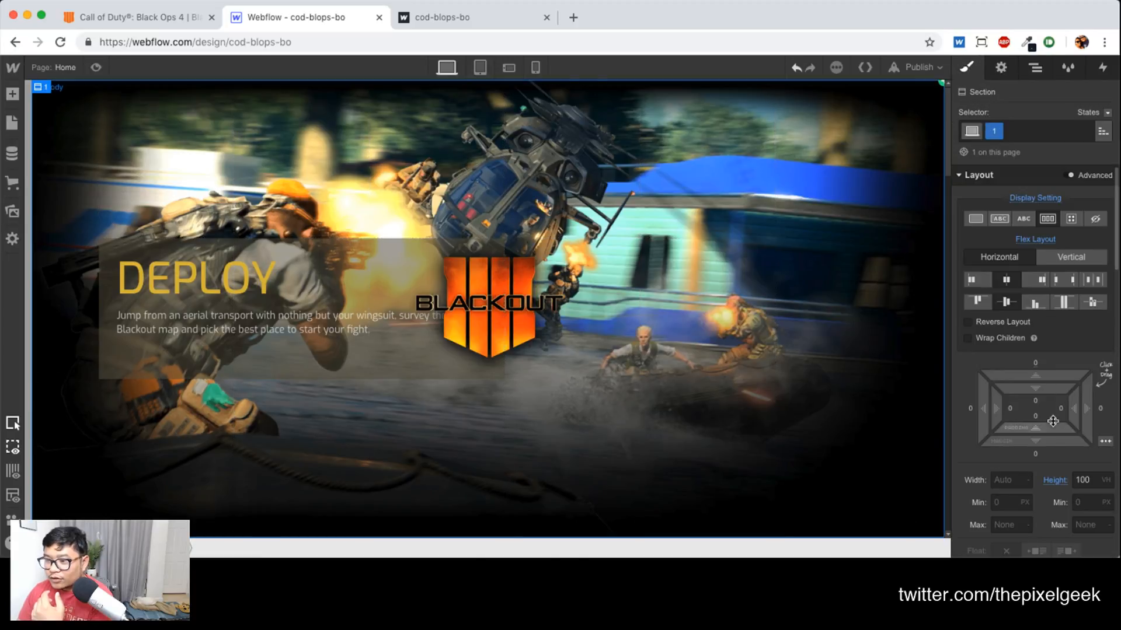
pyautogui.scroll(-4, 1051, 350)
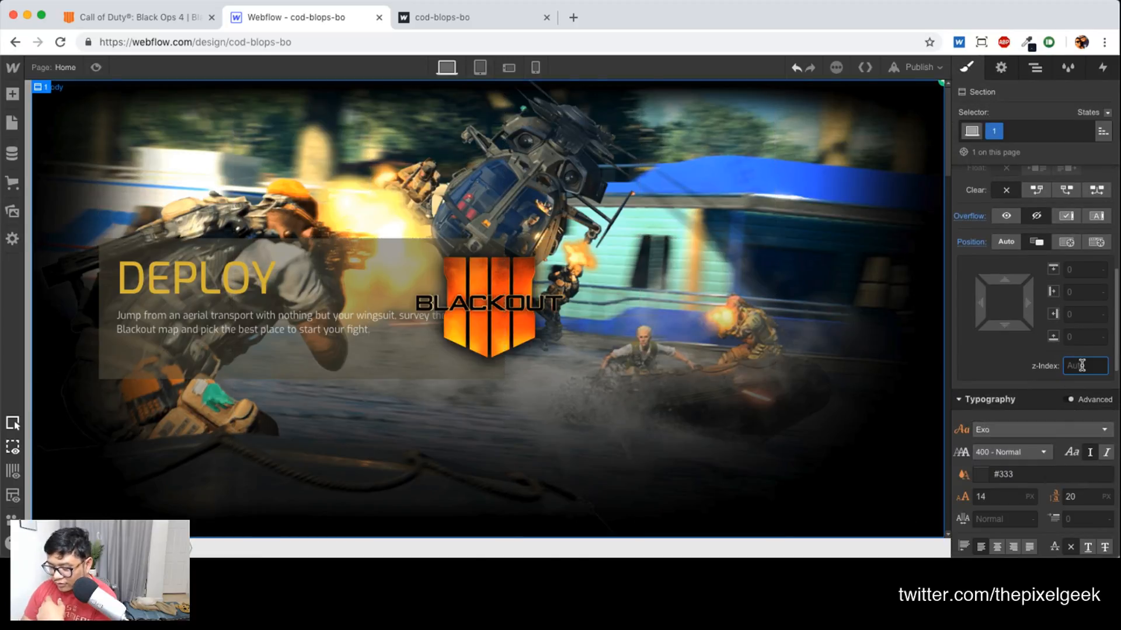
pyautogui.write('10')
# Set the z-index of section 2 to 9 so it stacks beneath section 1
pyautogui.click(1034, 67)
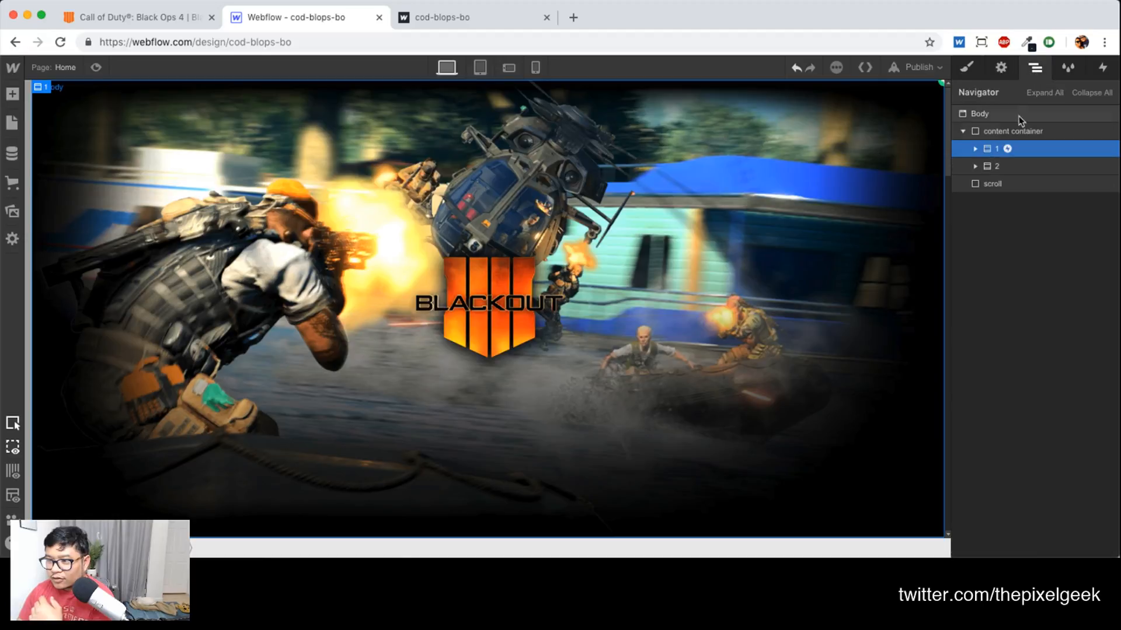
pyautogui.click(993, 168)
pyautogui.click(967, 69)
pyautogui.scroll(-5, 1054, 435)
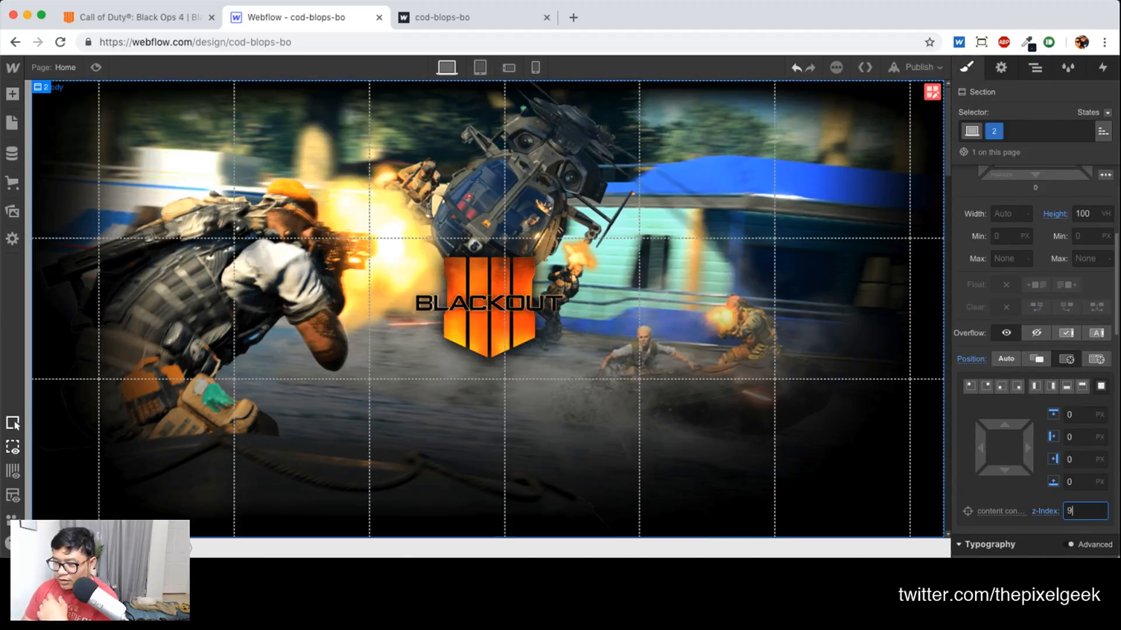
# Reopen the row 1 scroll animation, check its live preview while scrolling down the page, and close it
pyautogui.click(1037, 71)
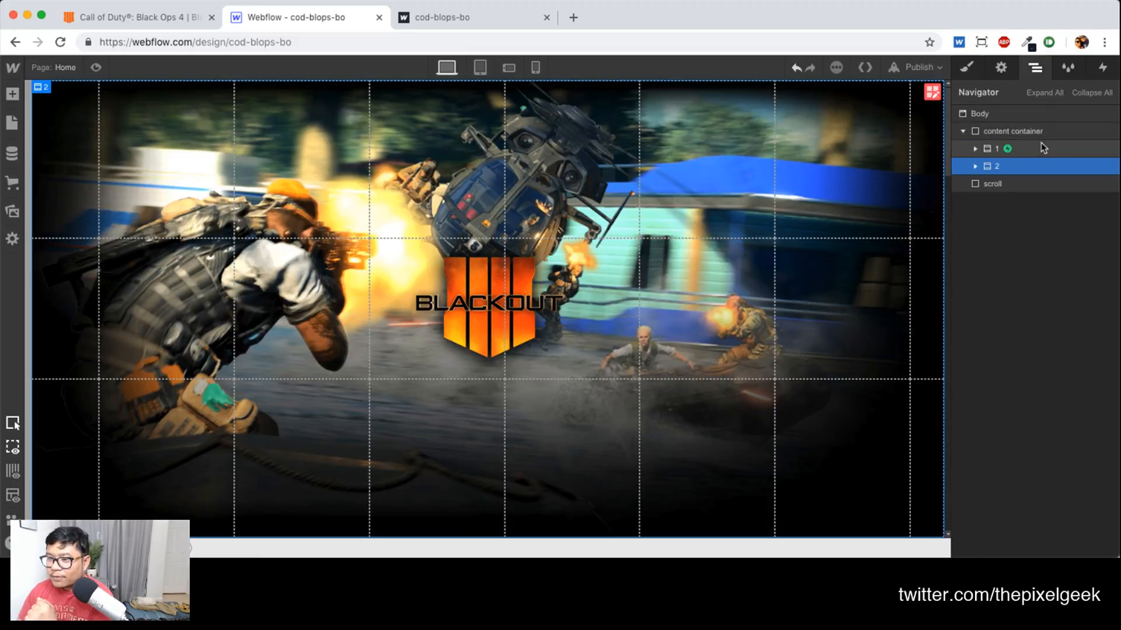
pyautogui.click(1104, 68)
pyautogui.click(1004, 352)
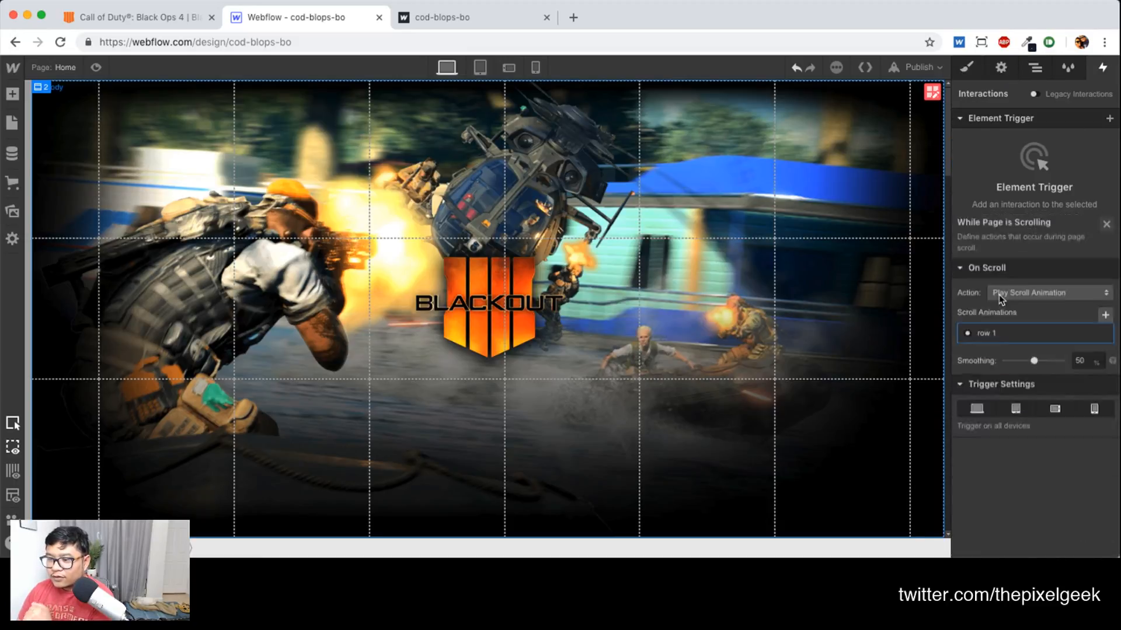
pyautogui.click(987, 233)
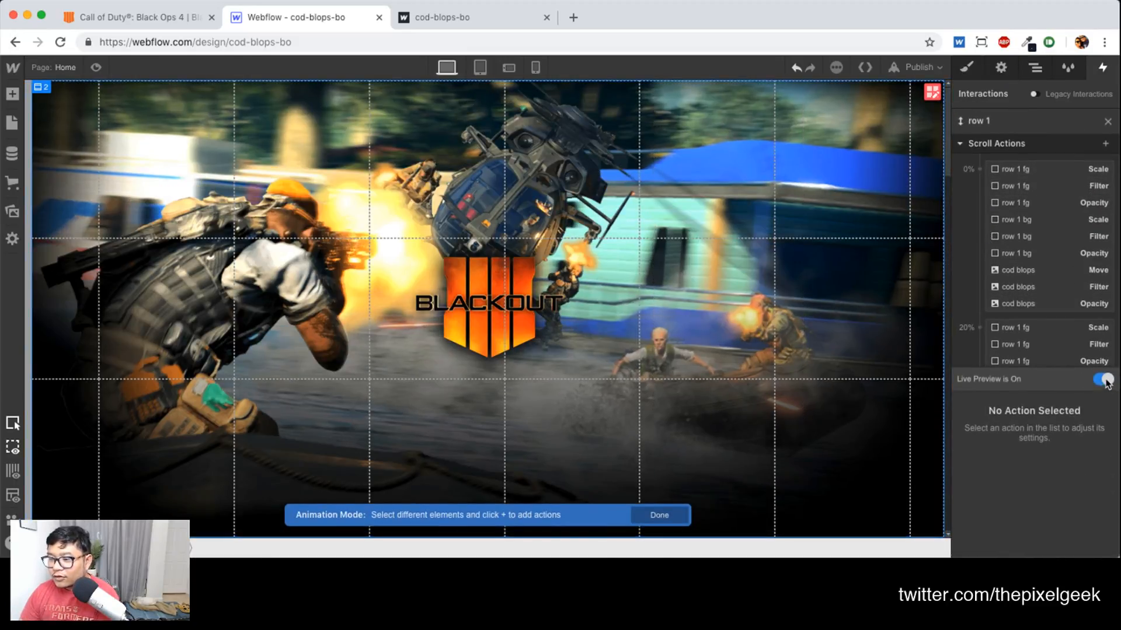
pyautogui.moveTo(948, 125)
pyautogui.mouseDown()
pyautogui.moveTo(959, 248)
pyautogui.moveTo(950, 111)
pyautogui.moveTo(947, 215)
pyautogui.mouseUp()
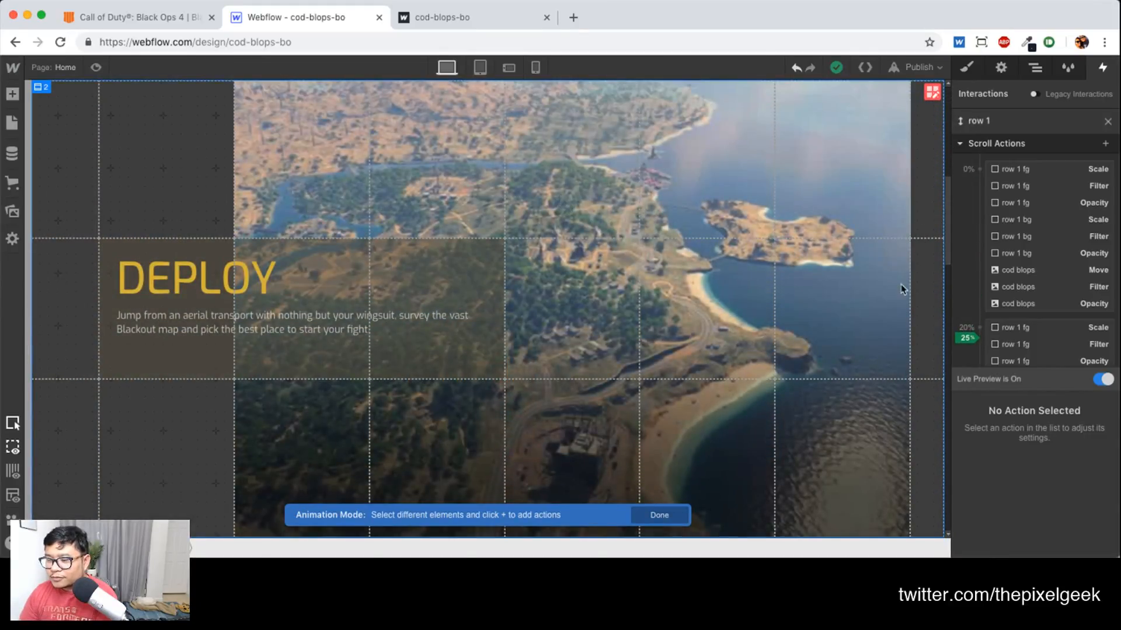
pyautogui.click(1105, 123)
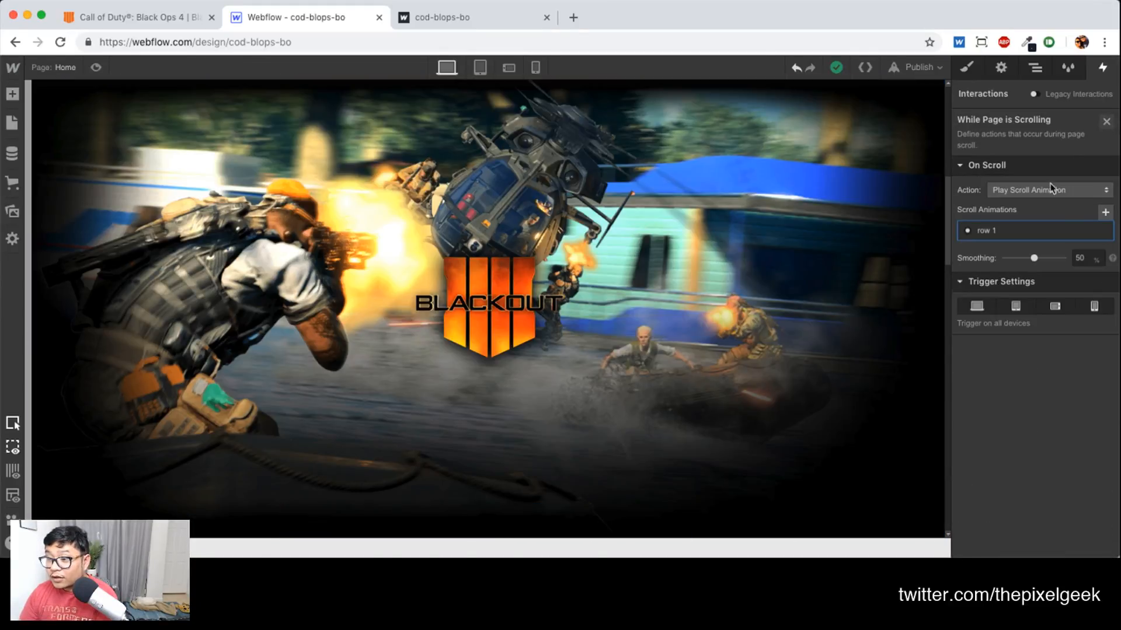
# Add a new scroll animation named "row 2" to the While Page is Scrolling trigger
pyautogui.click(1103, 213)
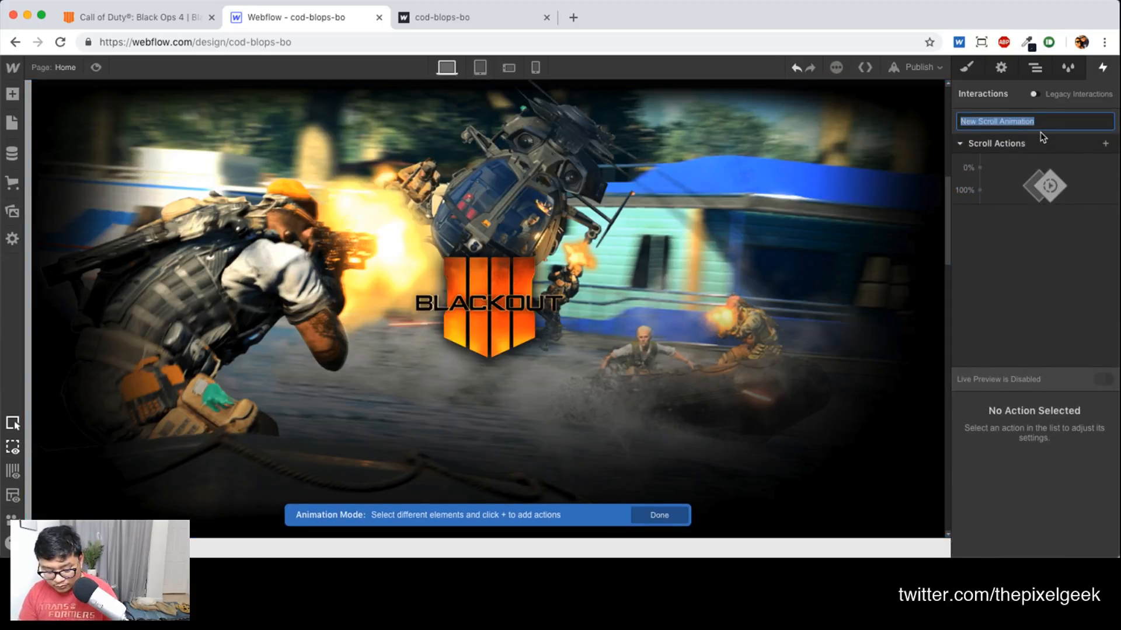
pyautogui.write('row 2')
pyautogui.press('Return')
# Add a Scale action to row 2 for section 2's Background Video, with an X and Y scale of 0.2 at 0%
pyautogui.click(1035, 67)
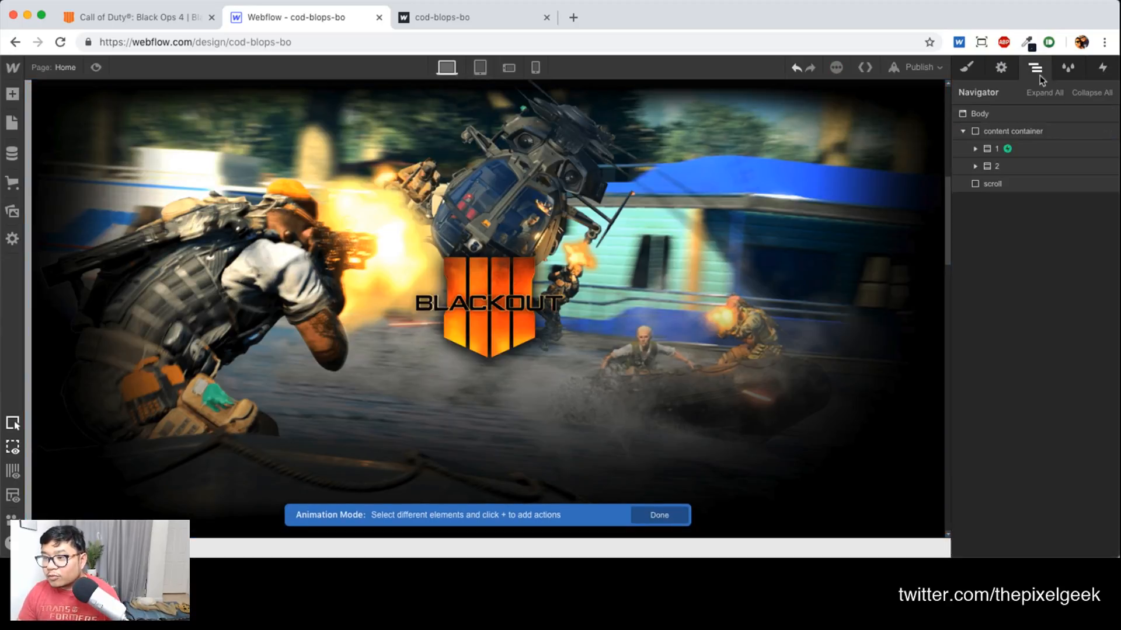
pyautogui.click(975, 166)
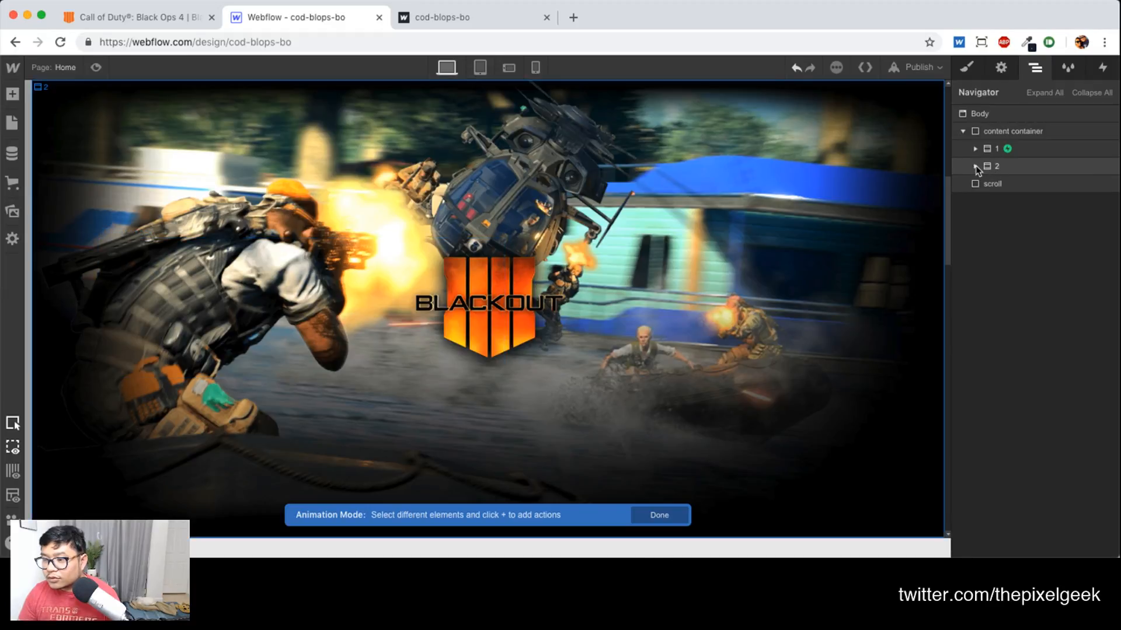
pyautogui.click(1027, 187)
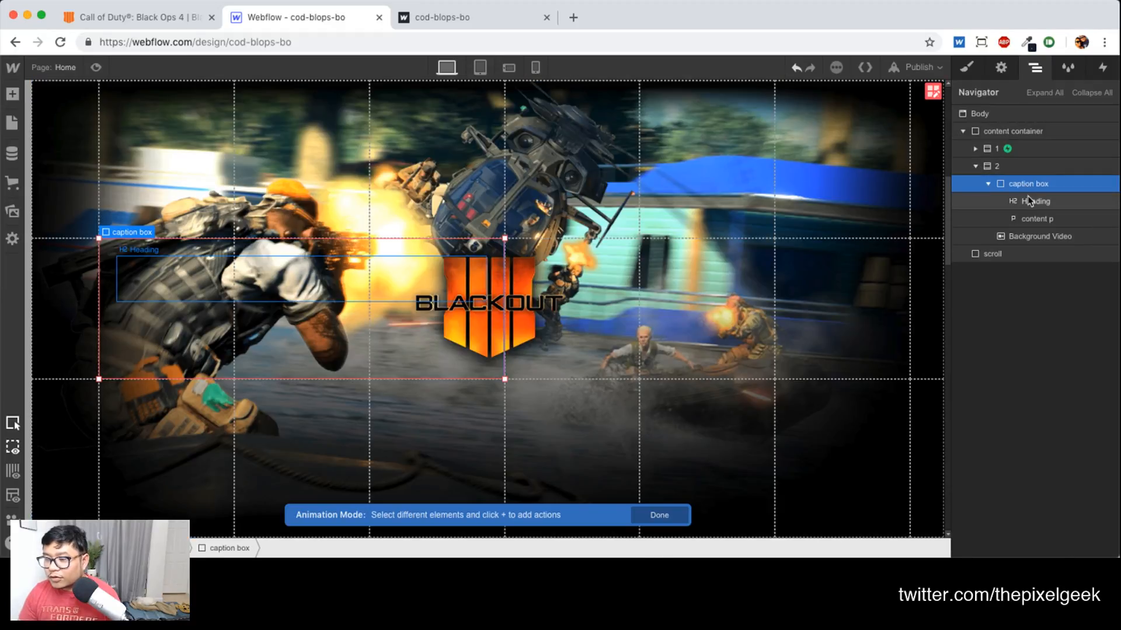
pyautogui.click(987, 183)
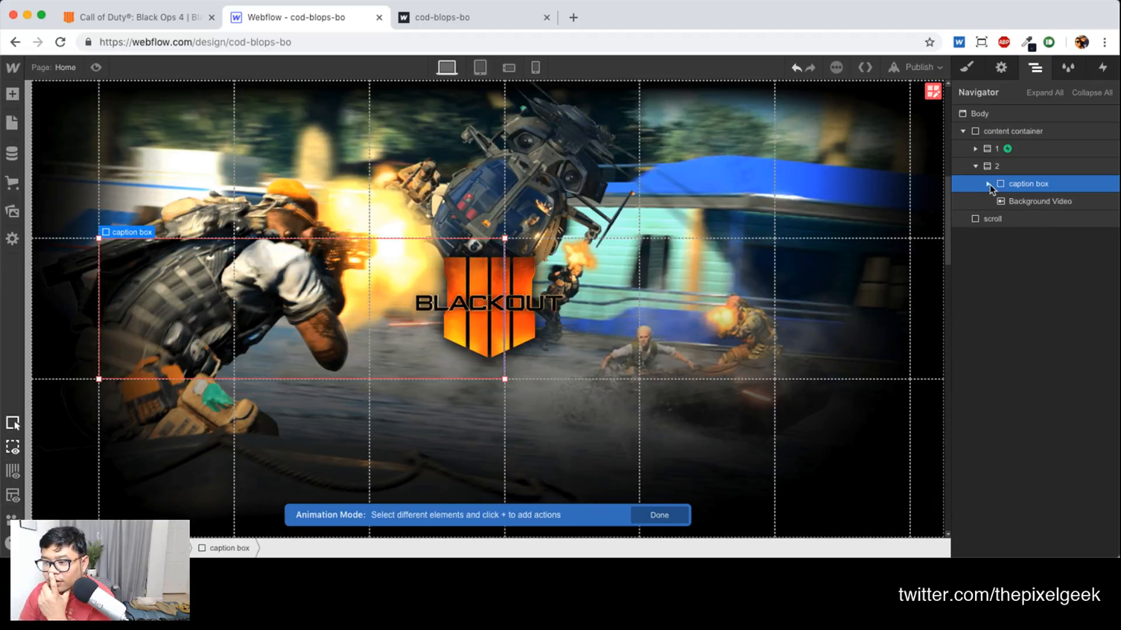
pyautogui.click(1027, 203)
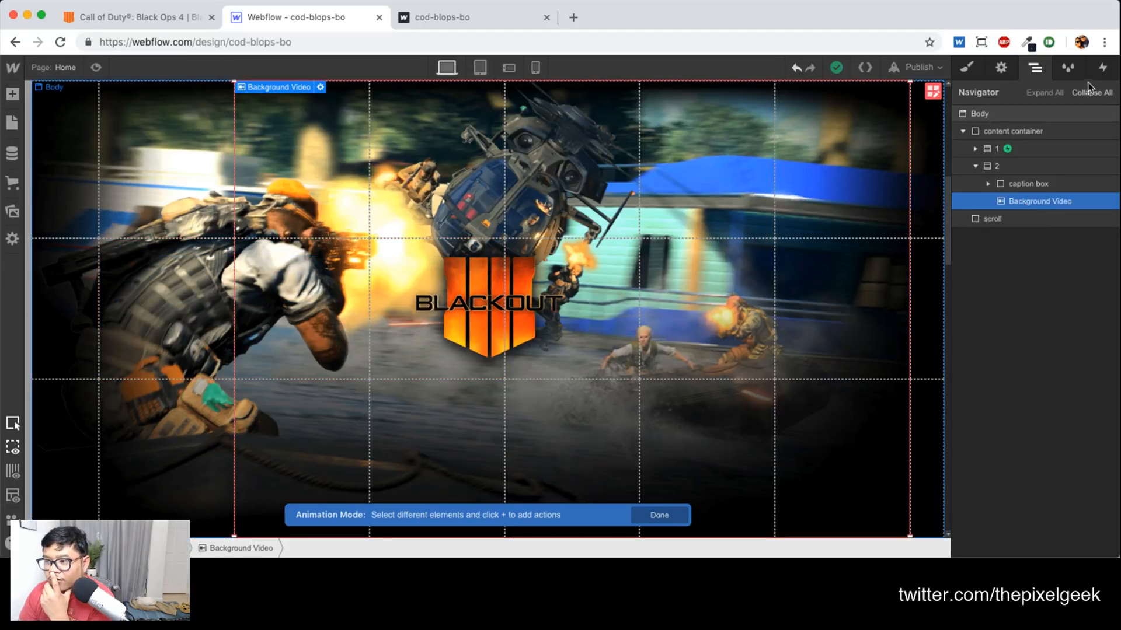
pyautogui.click(1102, 67)
pyautogui.click(979, 168)
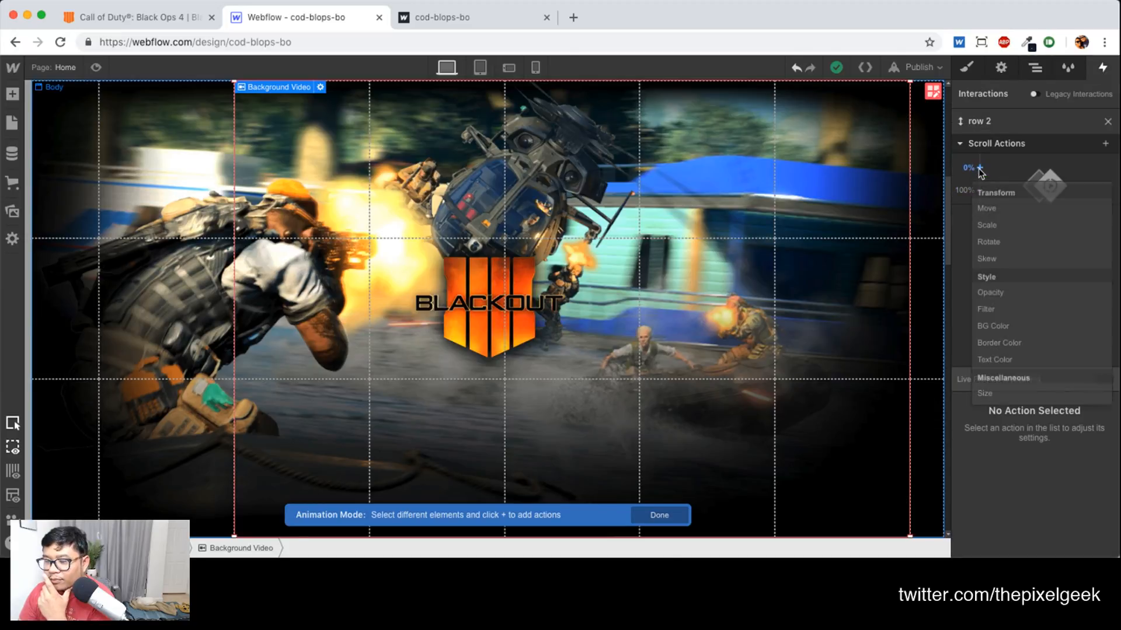
pyautogui.click(1010, 230)
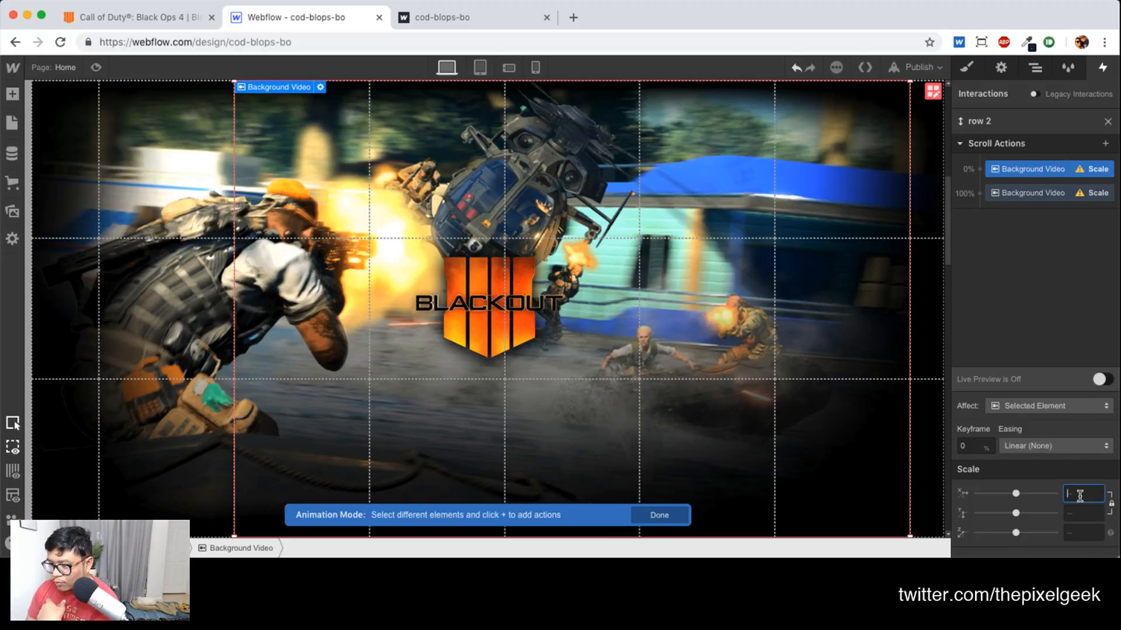
pyautogui.write('0.2')
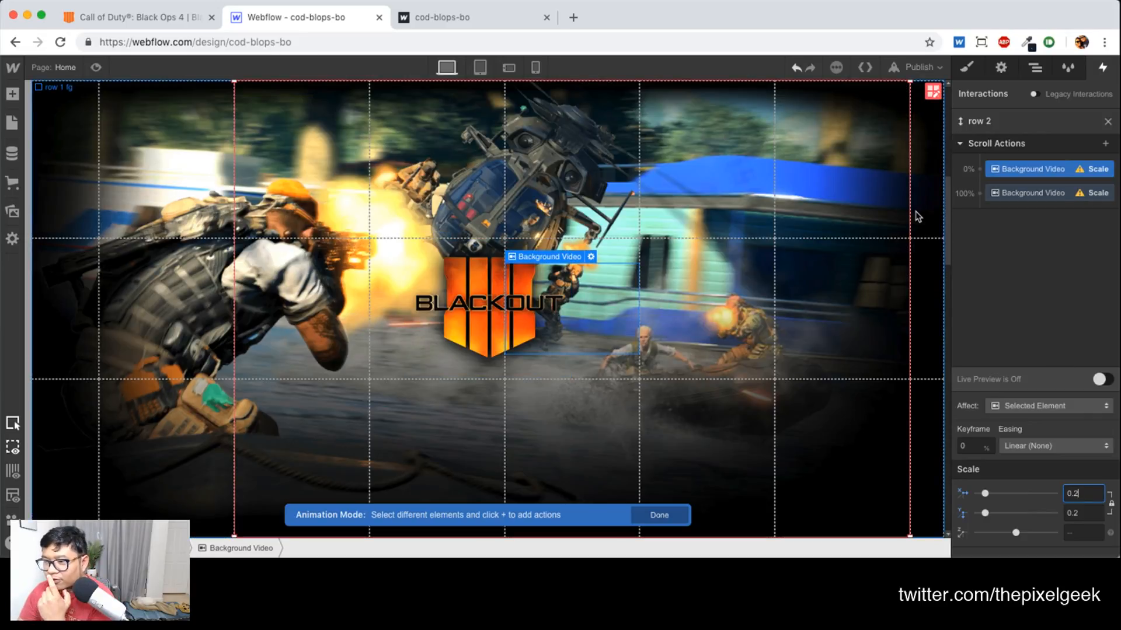
# Give the Background Video's end Scale action a 20% keyframe with X and Y scale 1, and preview the page
pyautogui.click(1006, 193)
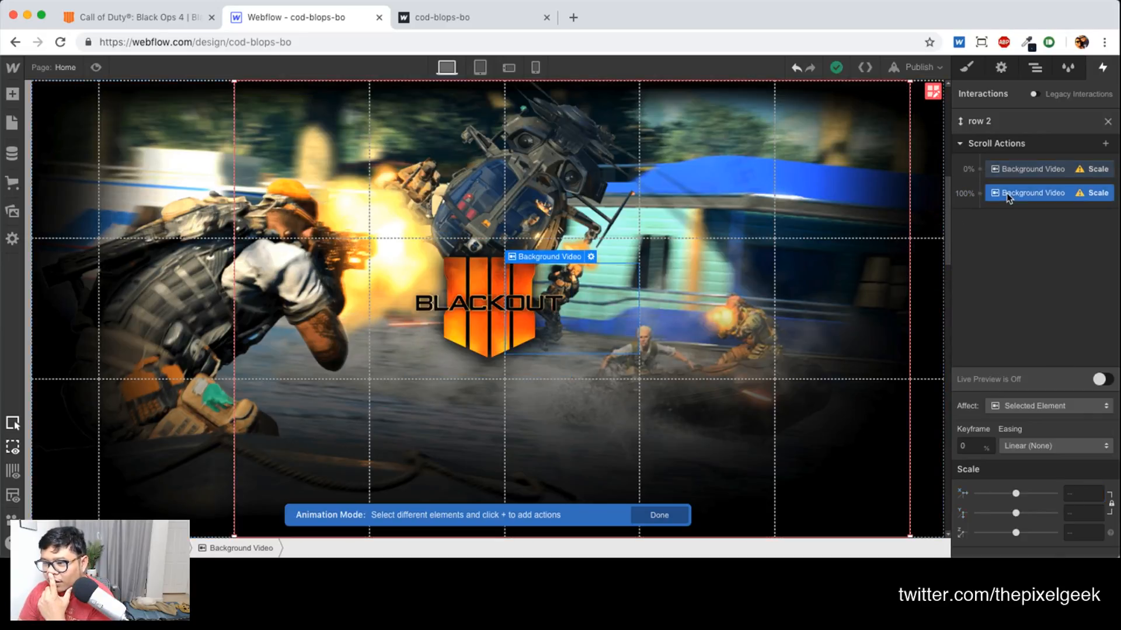
pyautogui.write('20')
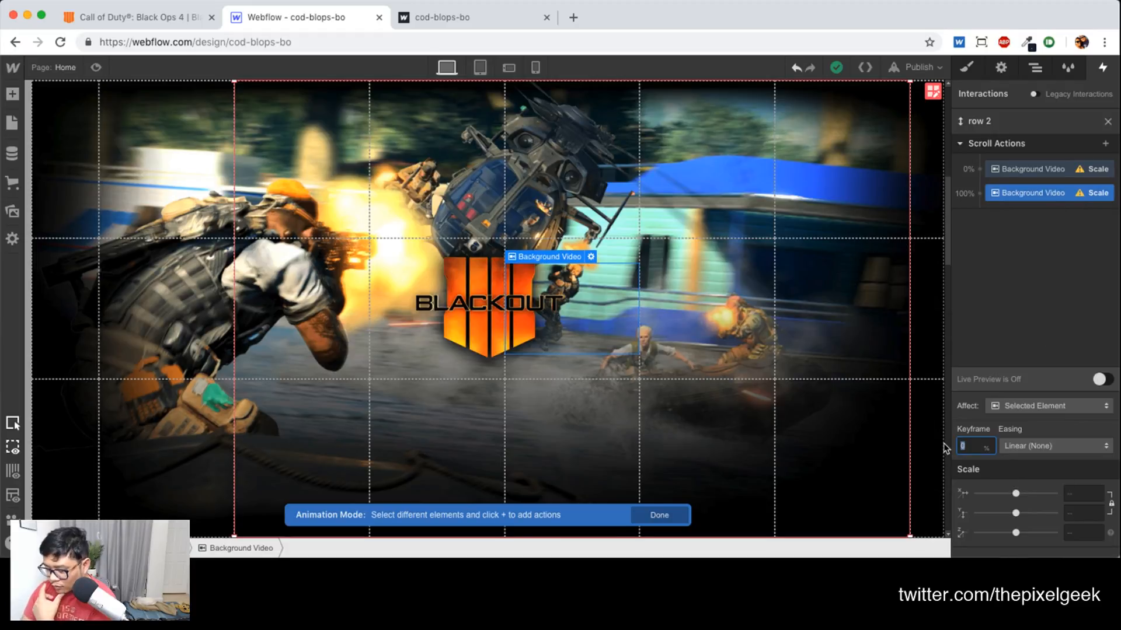
pyautogui.press('Return')
pyautogui.click(1067, 493)
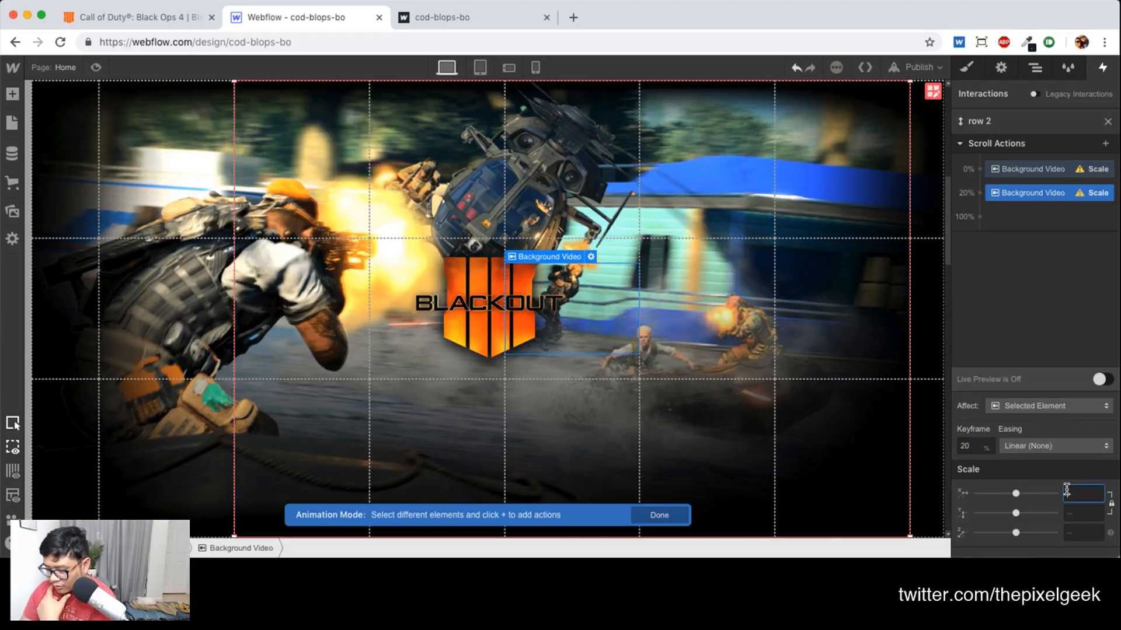
pyautogui.write('1')
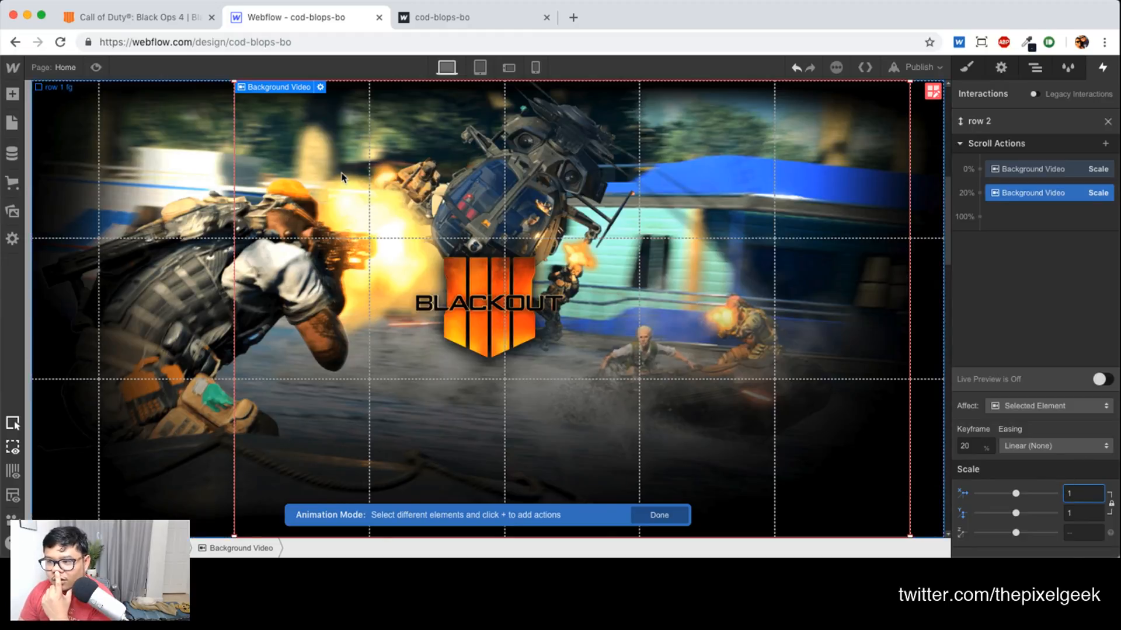
pyautogui.click(96, 68)
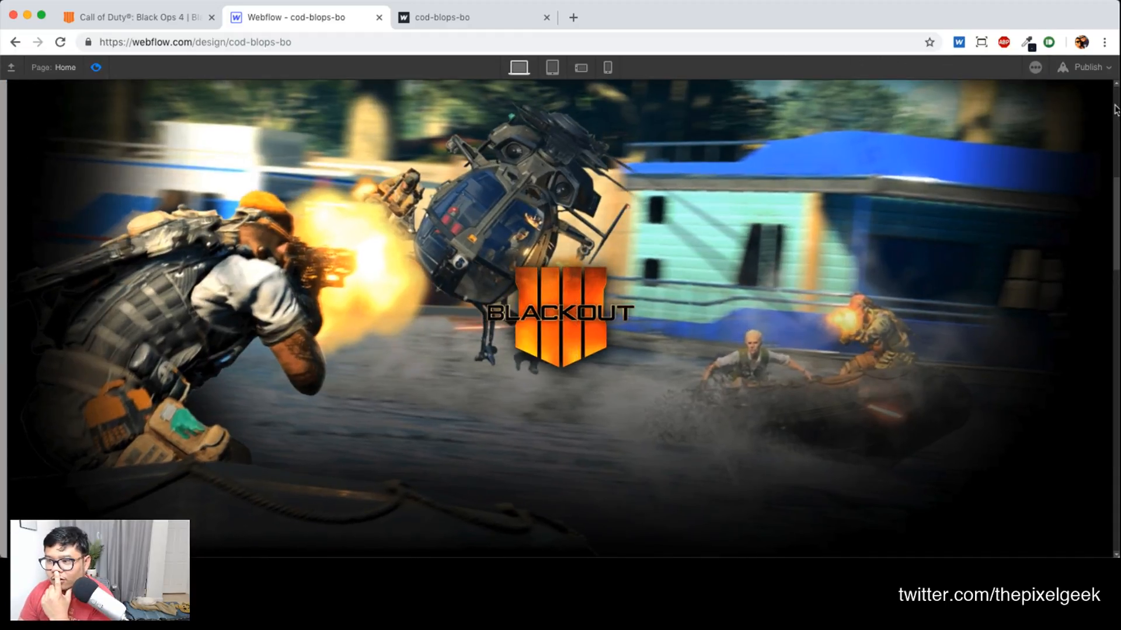
# Check the row 2 scroll animation in the page preview and with live preview on, and close the animation
pyautogui.scroll(6, 1015, 235)
pyautogui.scroll(-3, 1115, 196)
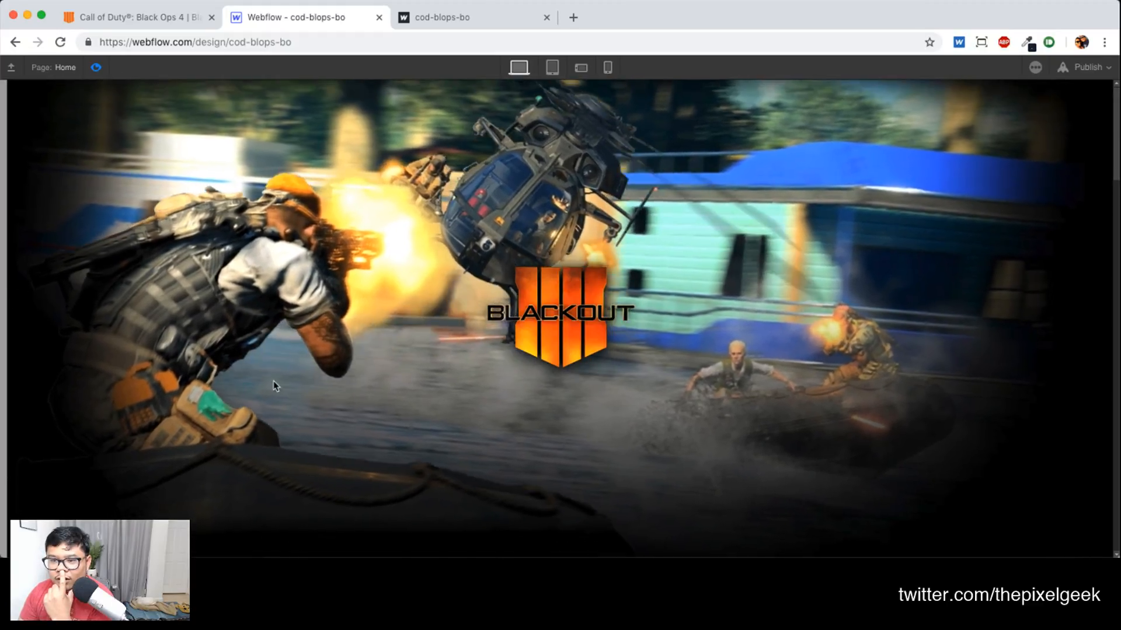
pyautogui.click(96, 68)
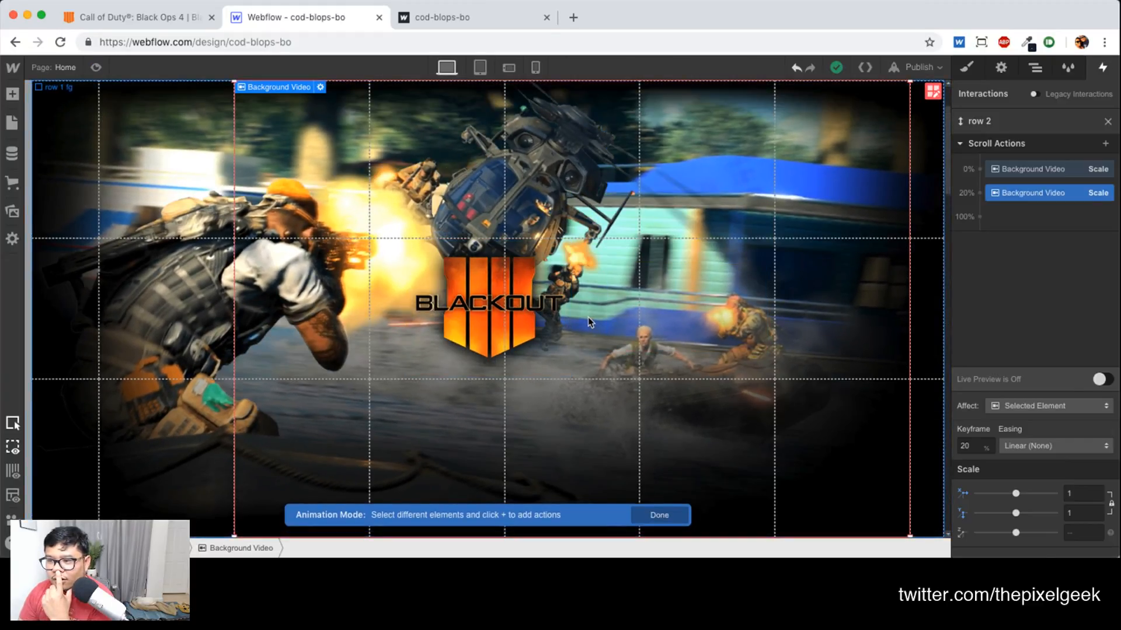
pyautogui.click(1100, 379)
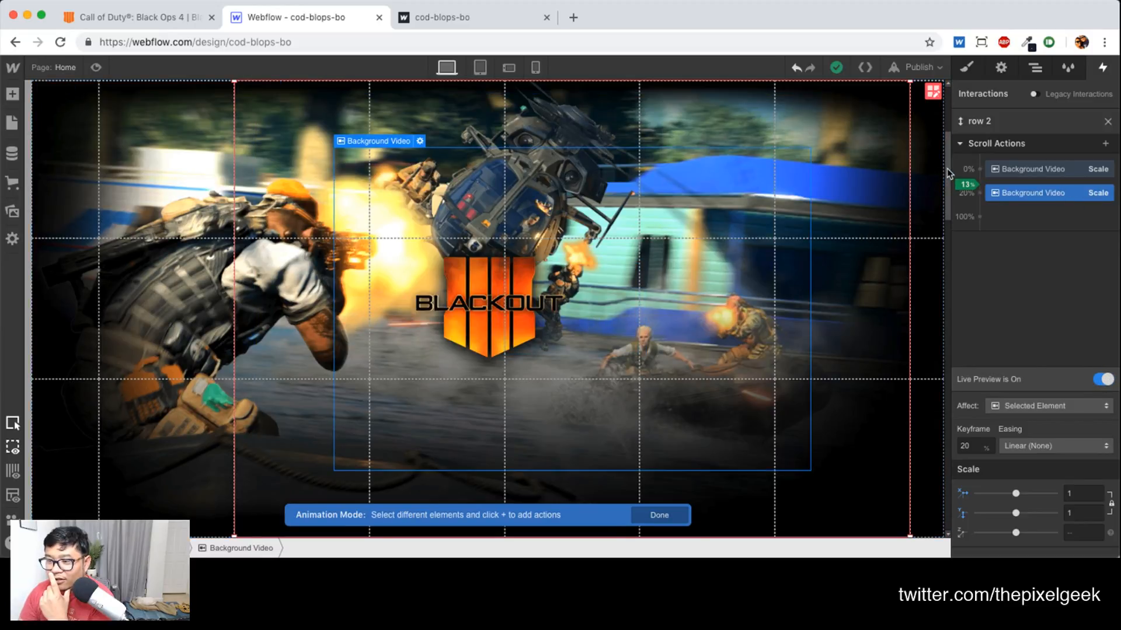
pyautogui.moveTo(948, 170)
pyautogui.mouseDown()
pyautogui.moveTo(947, 161)
pyautogui.moveTo(947, 200)
pyautogui.moveTo(946, 109)
pyautogui.mouseUp()
pyautogui.click(1107, 121)
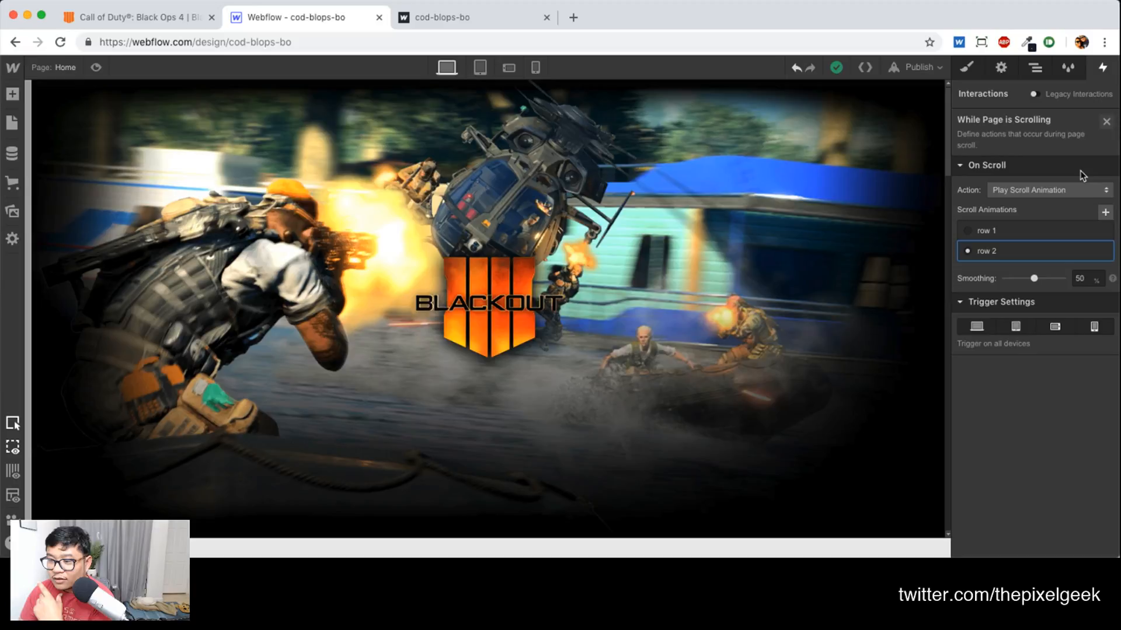
# Assign row 1 to the existing While Page is Scrolling trigger and add a second such trigger that plays row 2
pyautogui.click(984, 232)
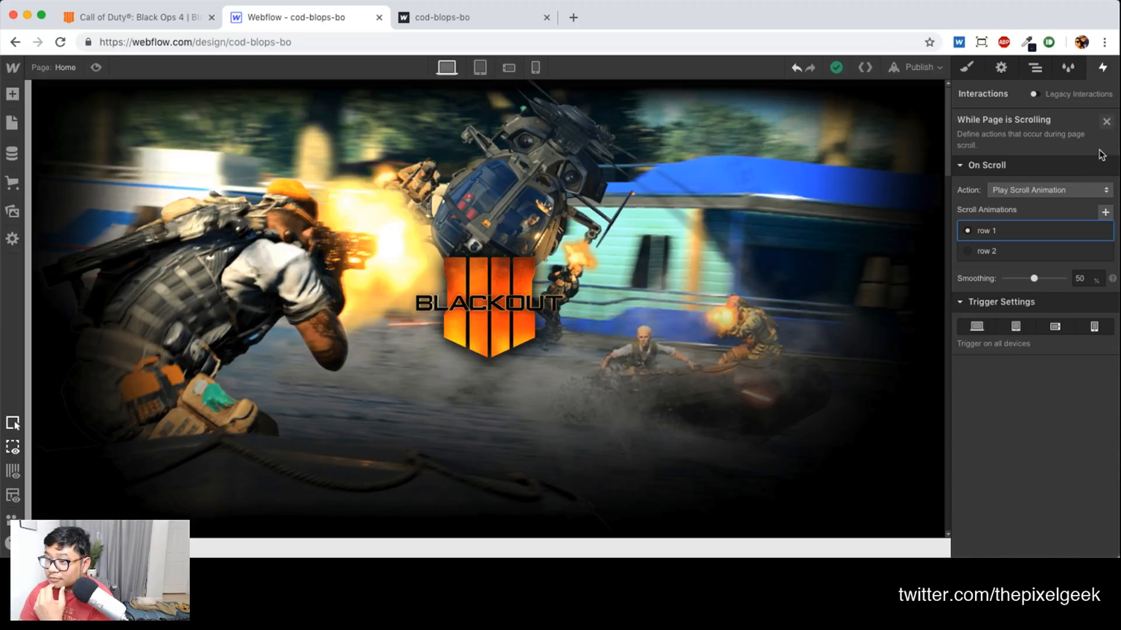
pyautogui.click(1106, 122)
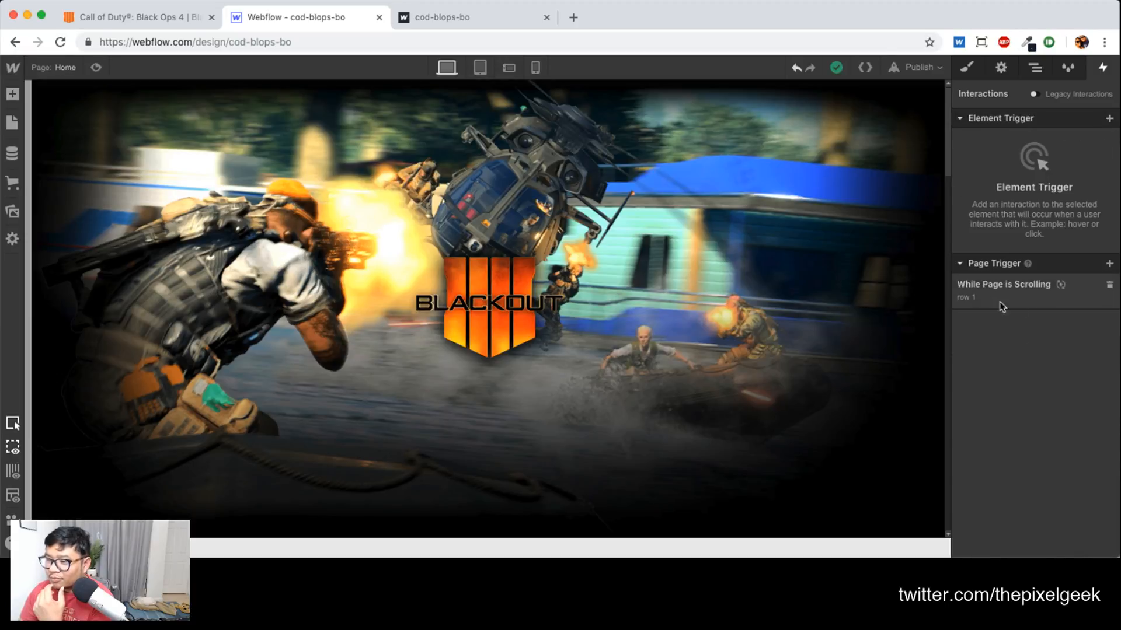
pyautogui.click(1110, 264)
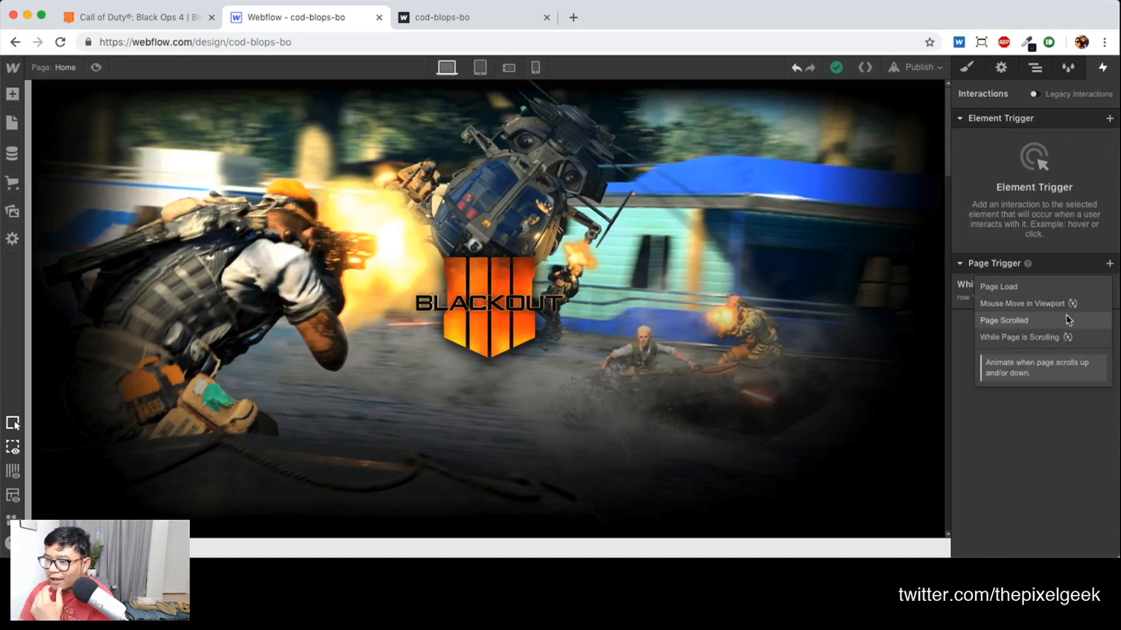
pyautogui.click(1027, 334)
pyautogui.click(1019, 190)
pyautogui.click(1013, 216)
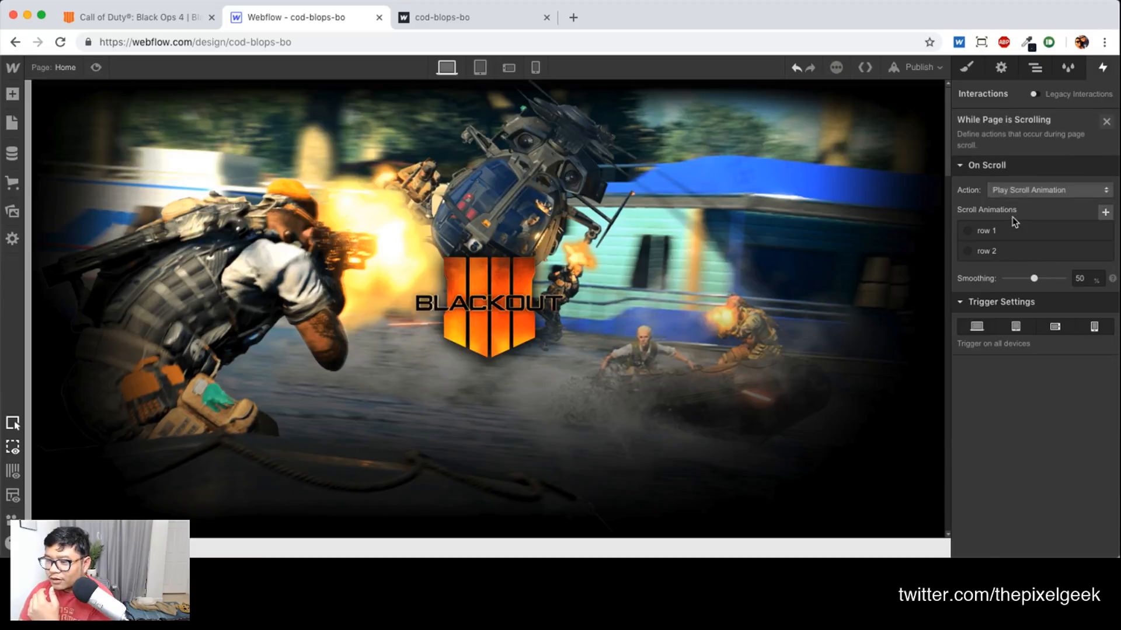
pyautogui.click(995, 252)
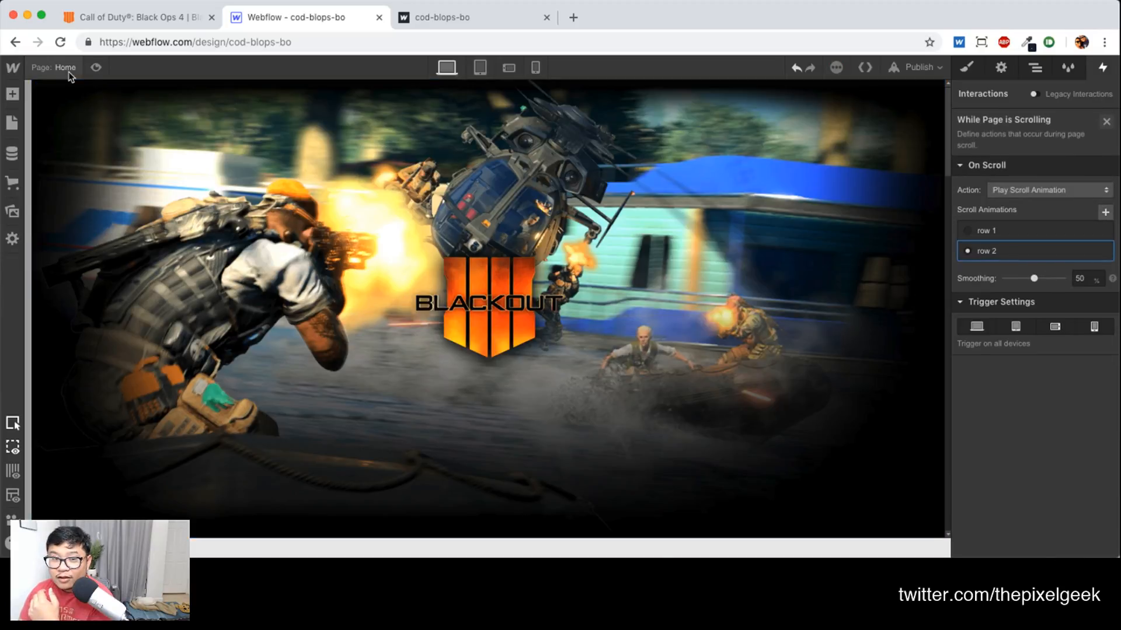
# Preview the page and scroll repeatedly between the Blackout hero and the Deploy section to examine both scroll animations together
pyautogui.click(96, 68)
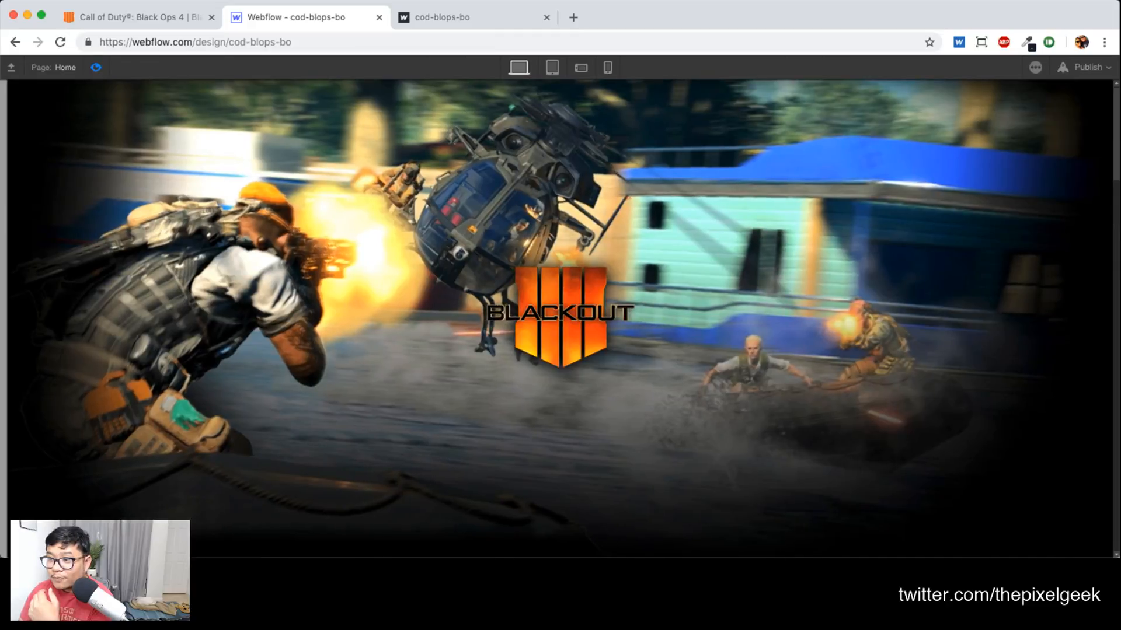
pyautogui.scroll(-5, 560, 318)
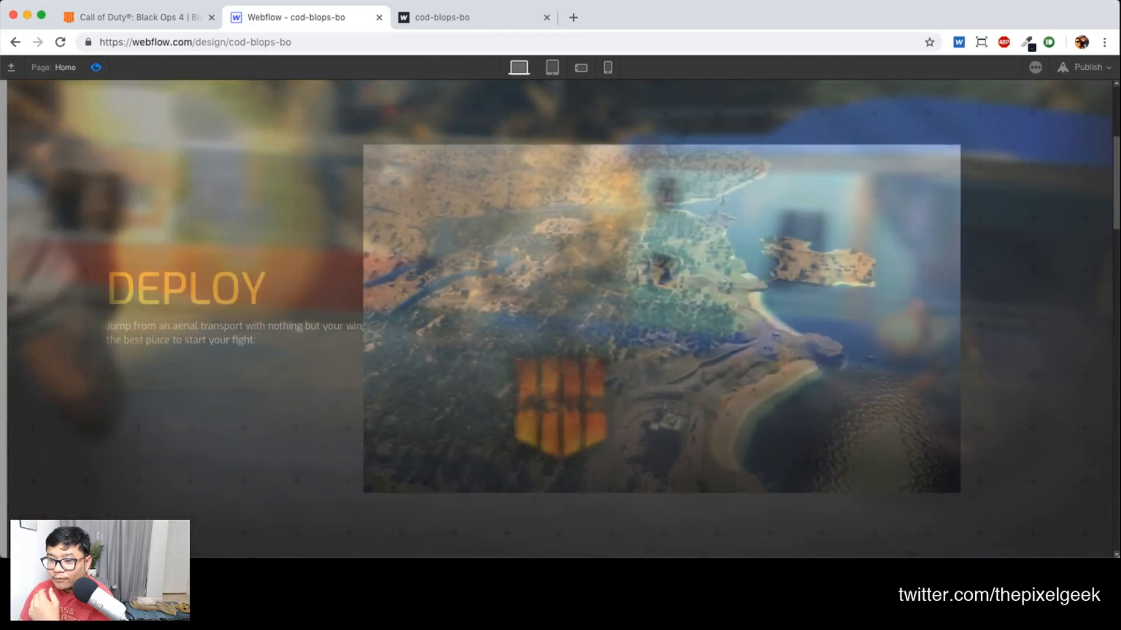
pyautogui.scroll(-2, 560, 318)
pyautogui.scroll(6, 560, 319)
pyautogui.scroll(-4, 560, 318)
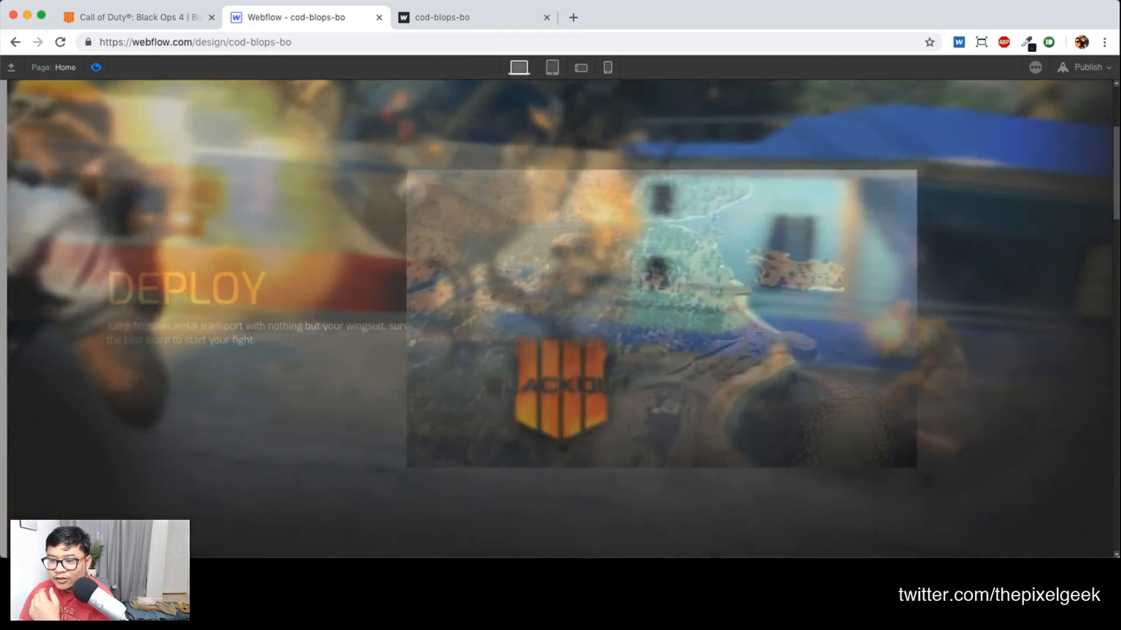
pyautogui.scroll(-3, 560, 318)
pyautogui.scroll(6, 561, 318)
pyautogui.scroll(-5, 561, 318)
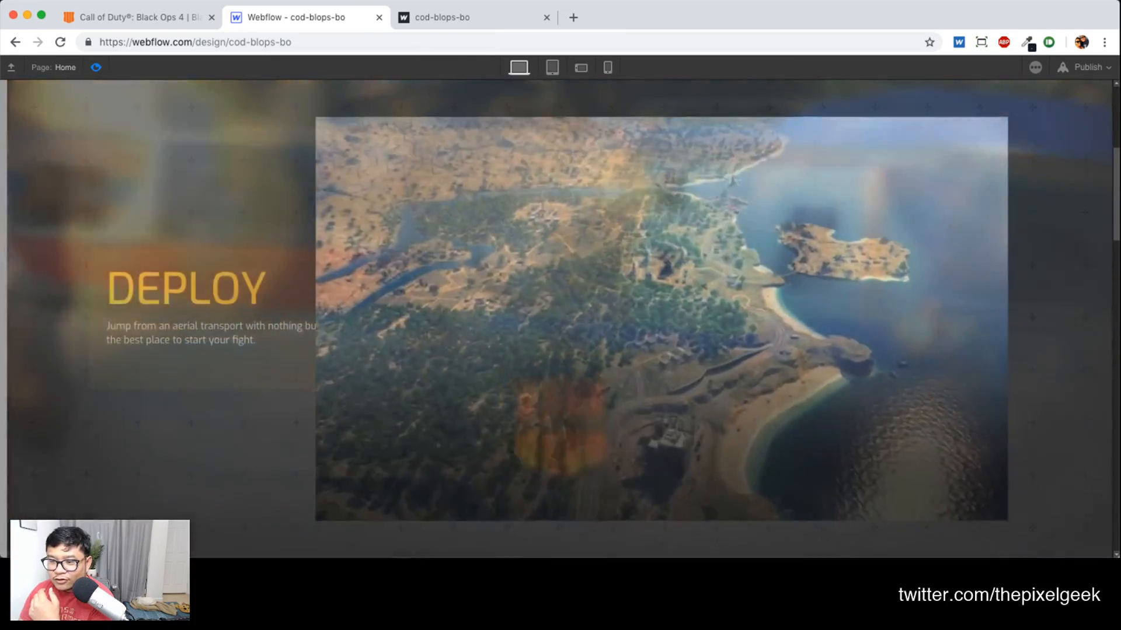
pyautogui.scroll(-2, 561, 318)
pyautogui.scroll(6, 560, 318)
pyautogui.scroll(-6, 560, 318)
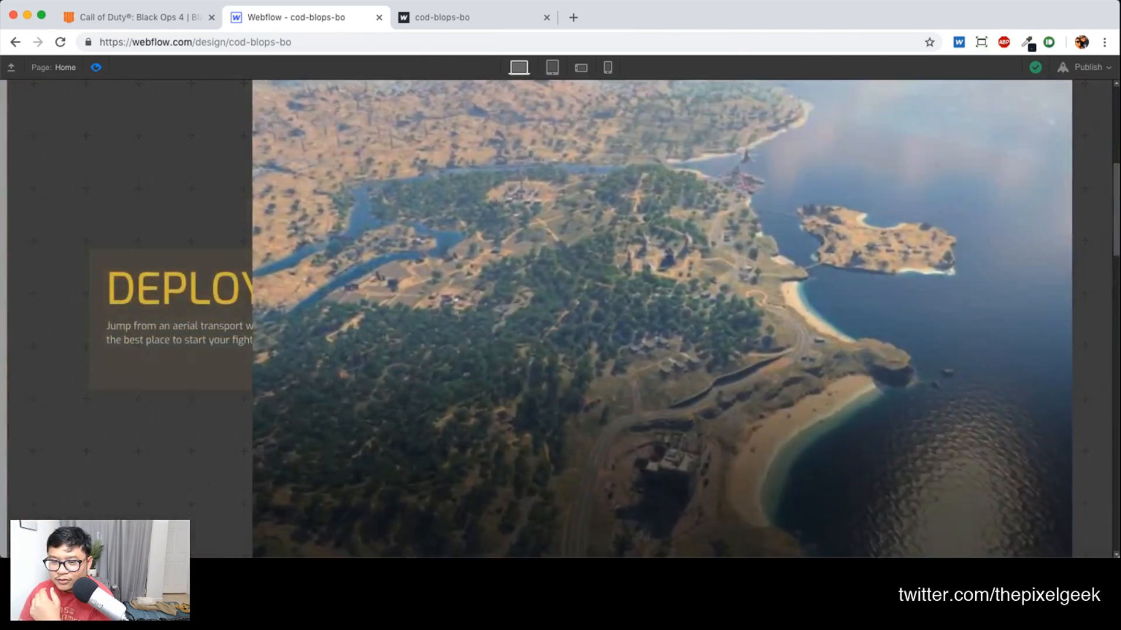
pyautogui.scroll(6, 561, 318)
pyautogui.click(96, 67)
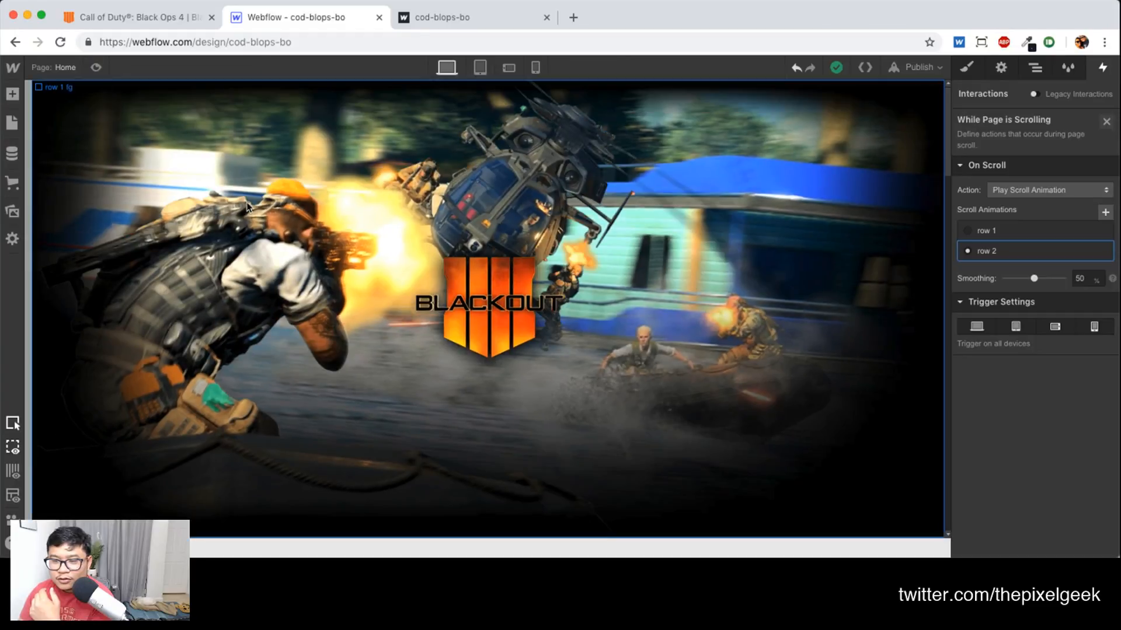
# In row 2, add Opacity actions to the Background Video, with 0% opacity at the 0% keyframe and 100% opacity at 20%
pyautogui.click(994, 251)
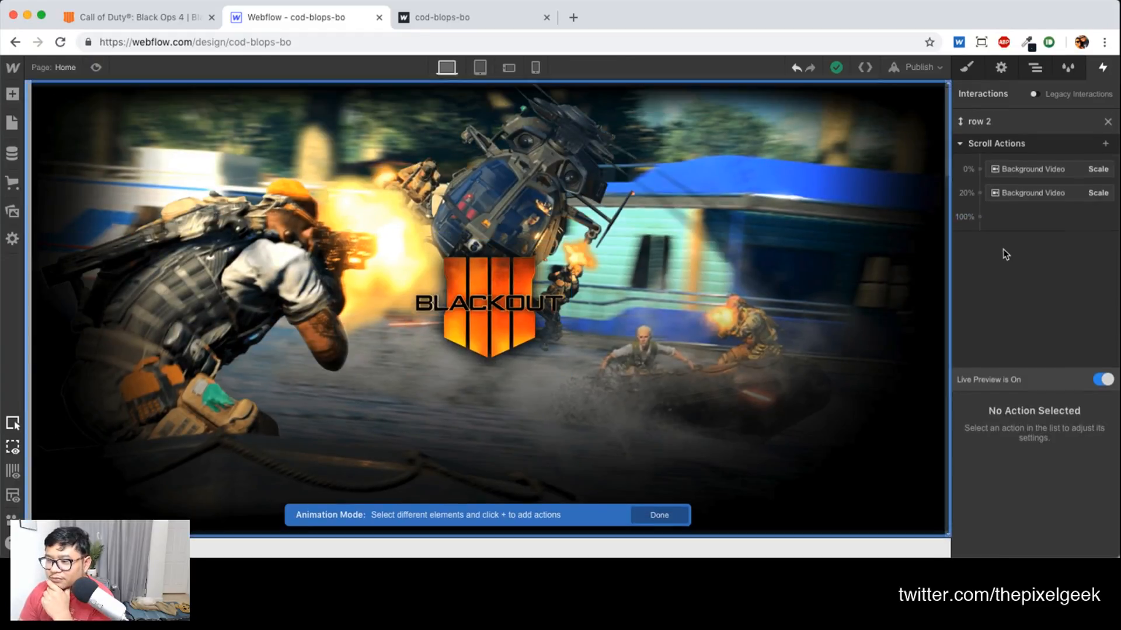
pyautogui.click(1007, 172)
pyautogui.click(980, 169)
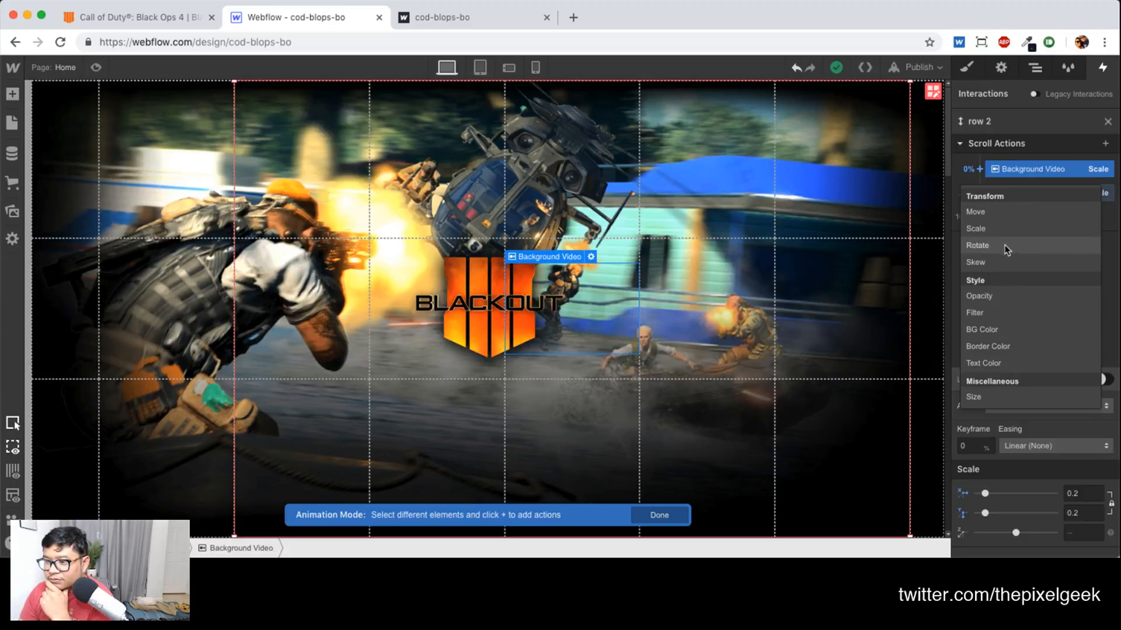
pyautogui.click(996, 296)
pyautogui.write('0')
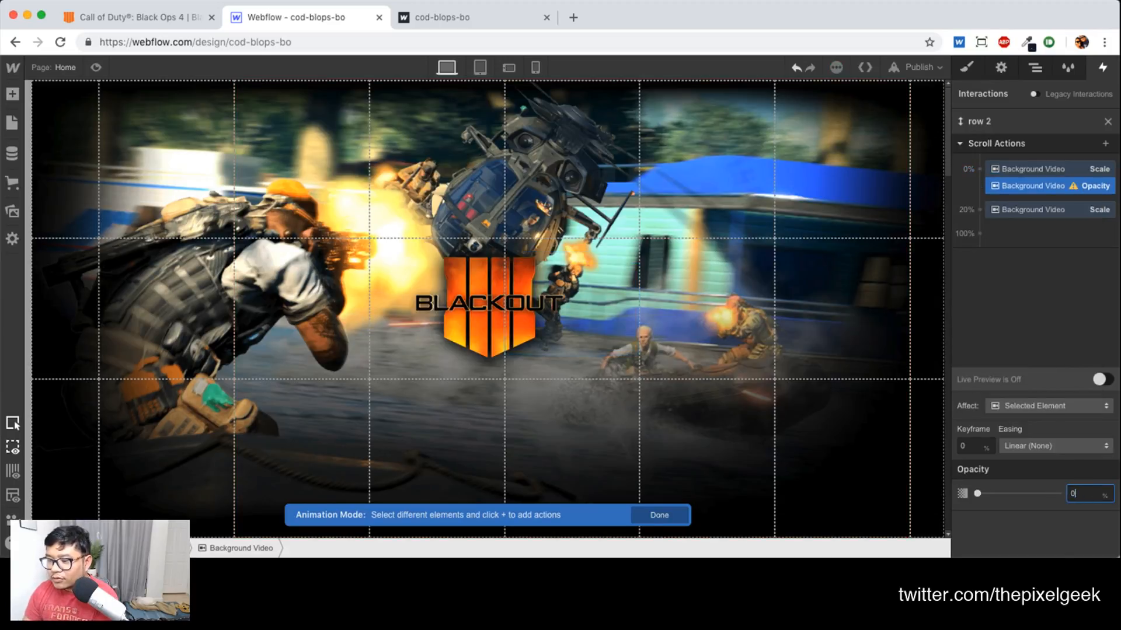
pyautogui.click(980, 209)
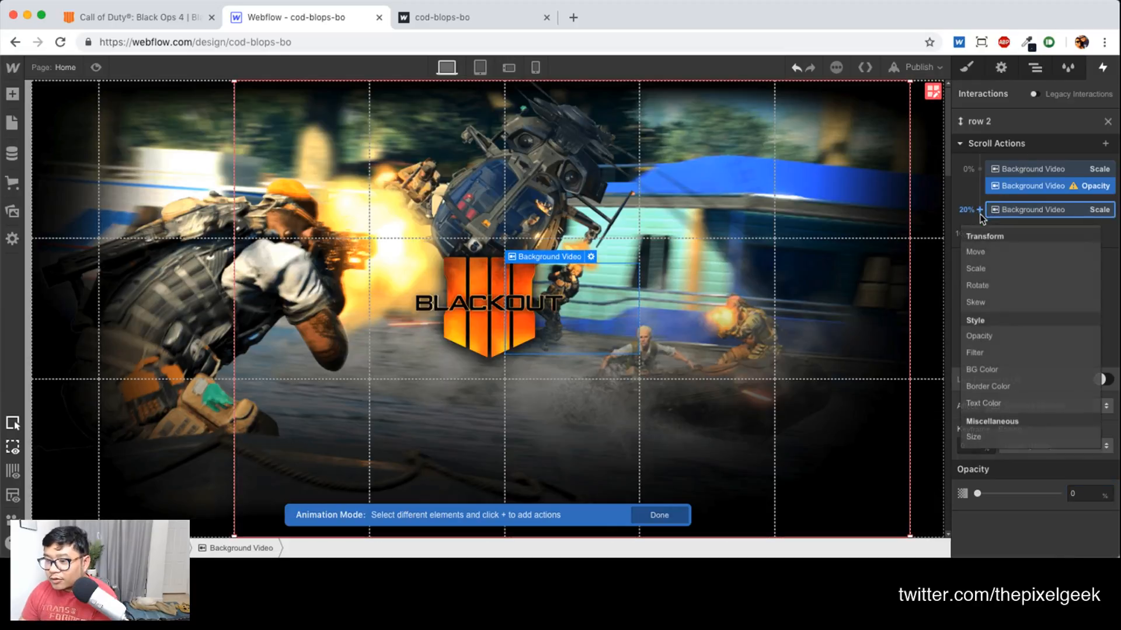
pyautogui.click(993, 336)
# Add Blur filter actions to the Background Video, 5 px at the 0% keyframe and 0 px at 20%, and preview the page
pyautogui.click(980, 170)
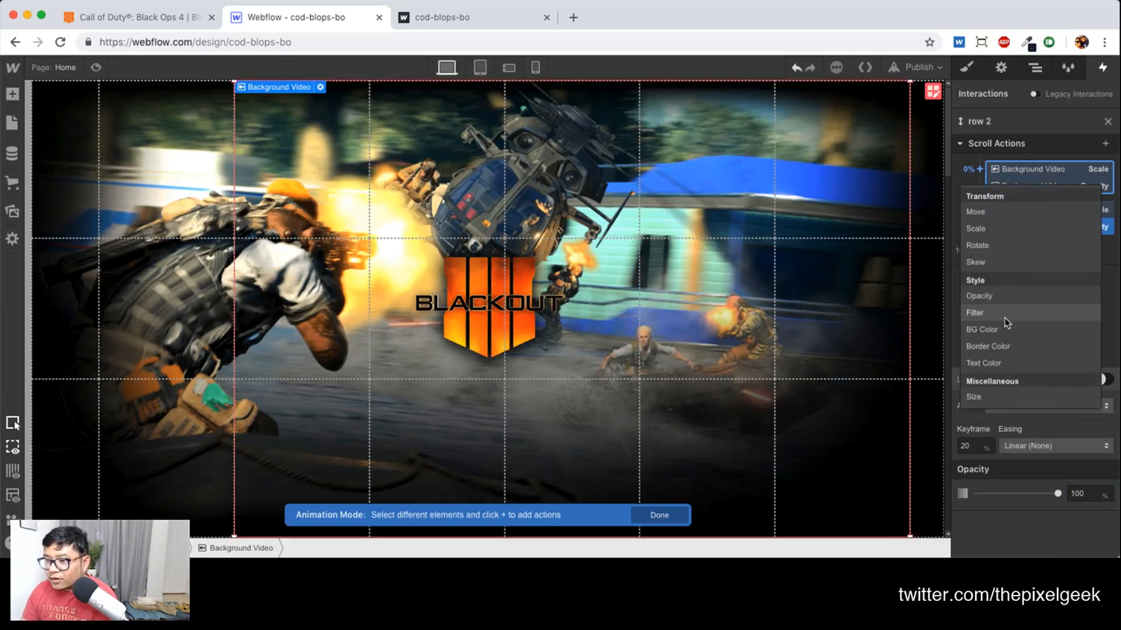
pyautogui.click(1004, 319)
pyautogui.click(1110, 491)
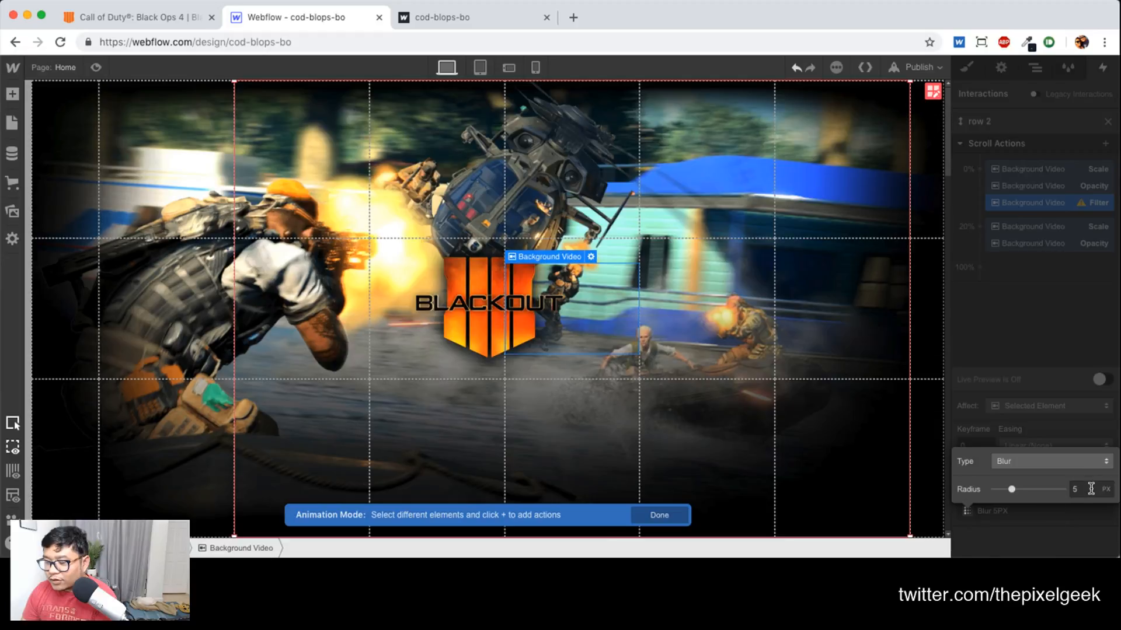
pyautogui.click(1027, 327)
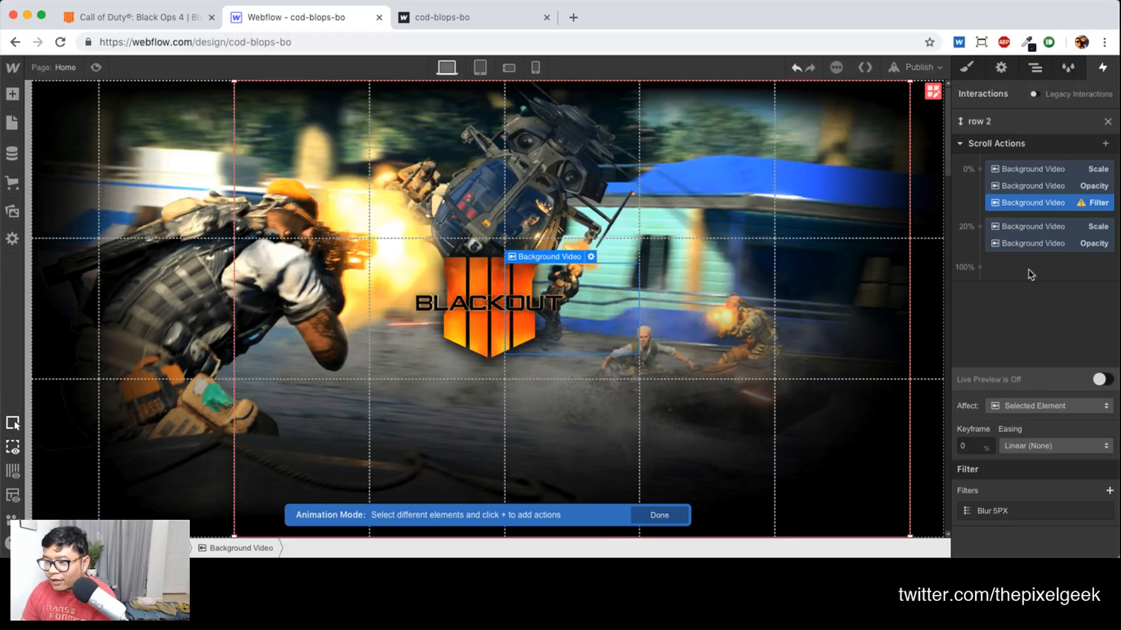
pyautogui.click(979, 227)
pyautogui.click(997, 373)
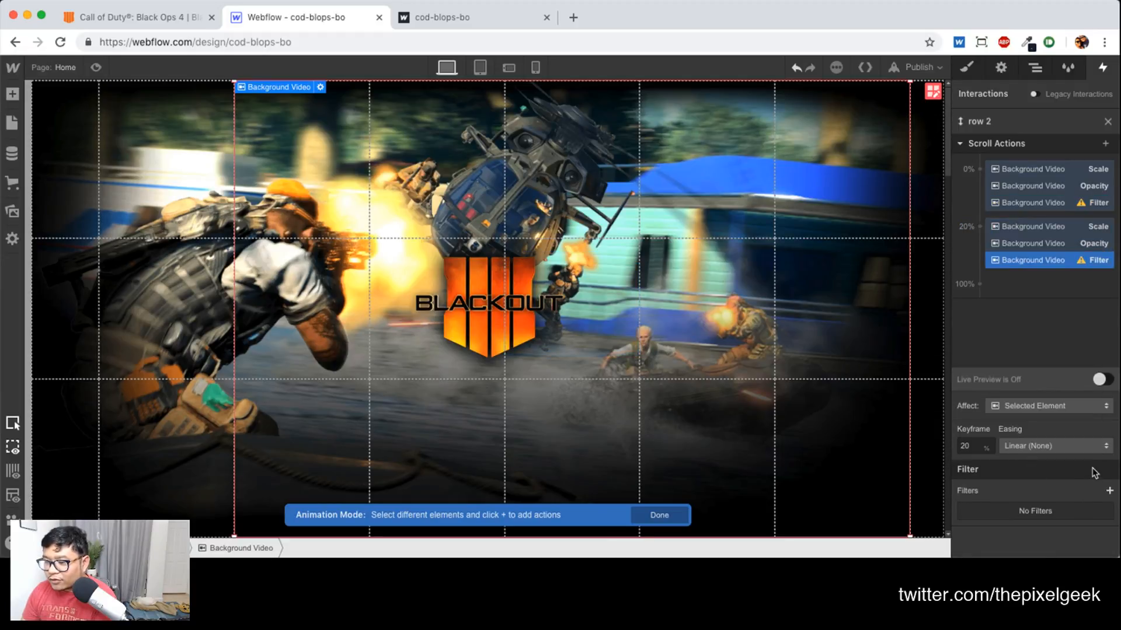
pyautogui.click(1110, 491)
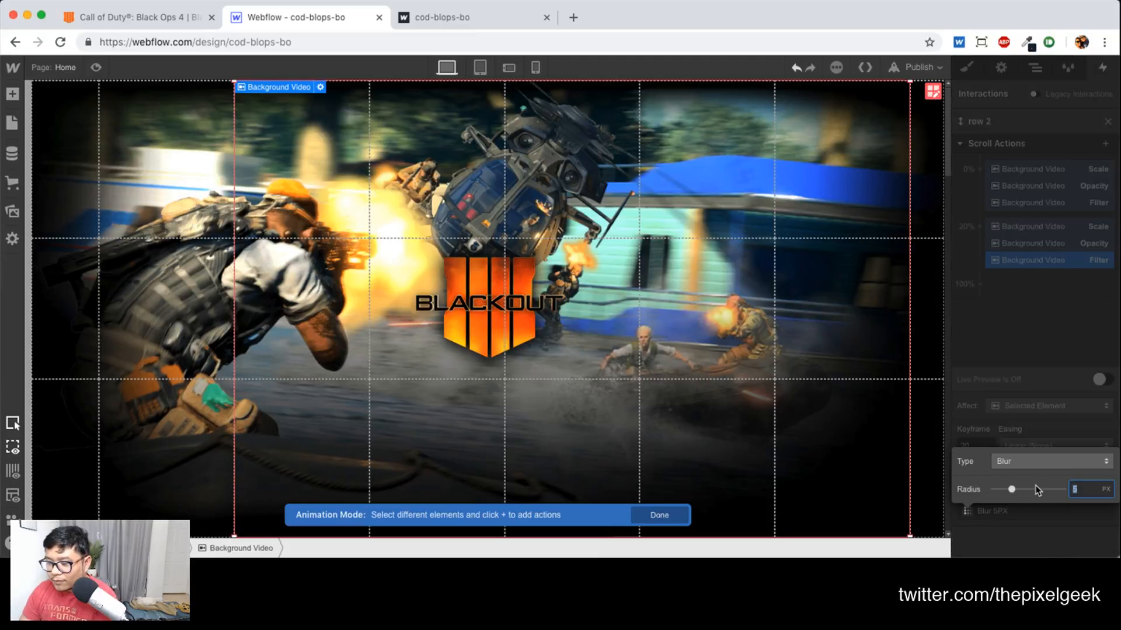
pyautogui.press('super+shift+p')
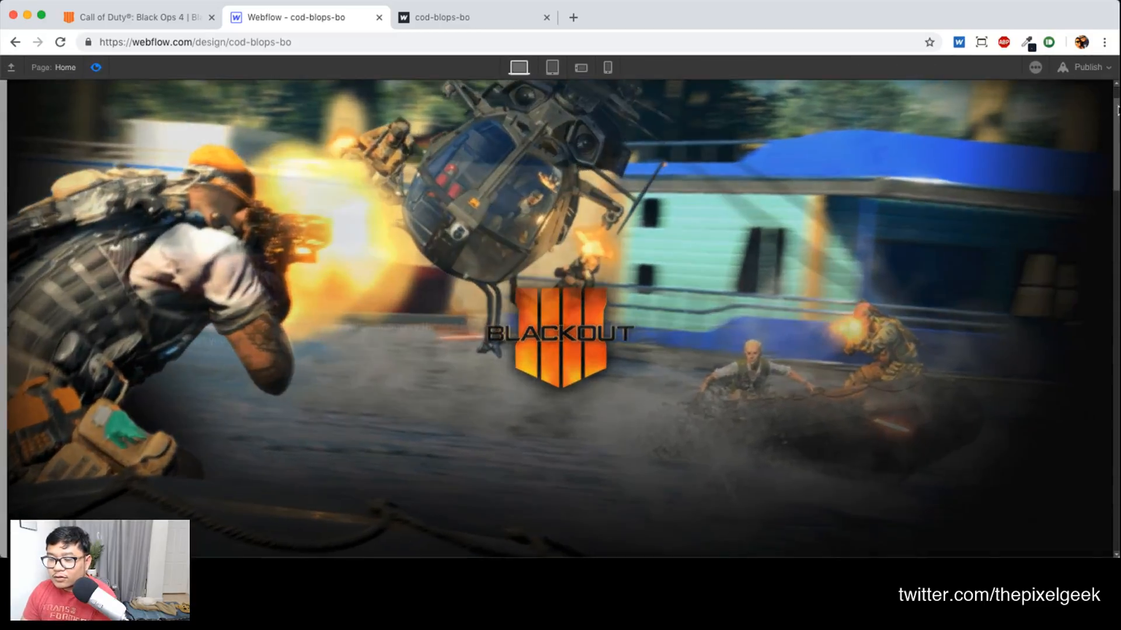
pyautogui.moveTo(1116, 110); pyautogui.dragTo(1097, 75)
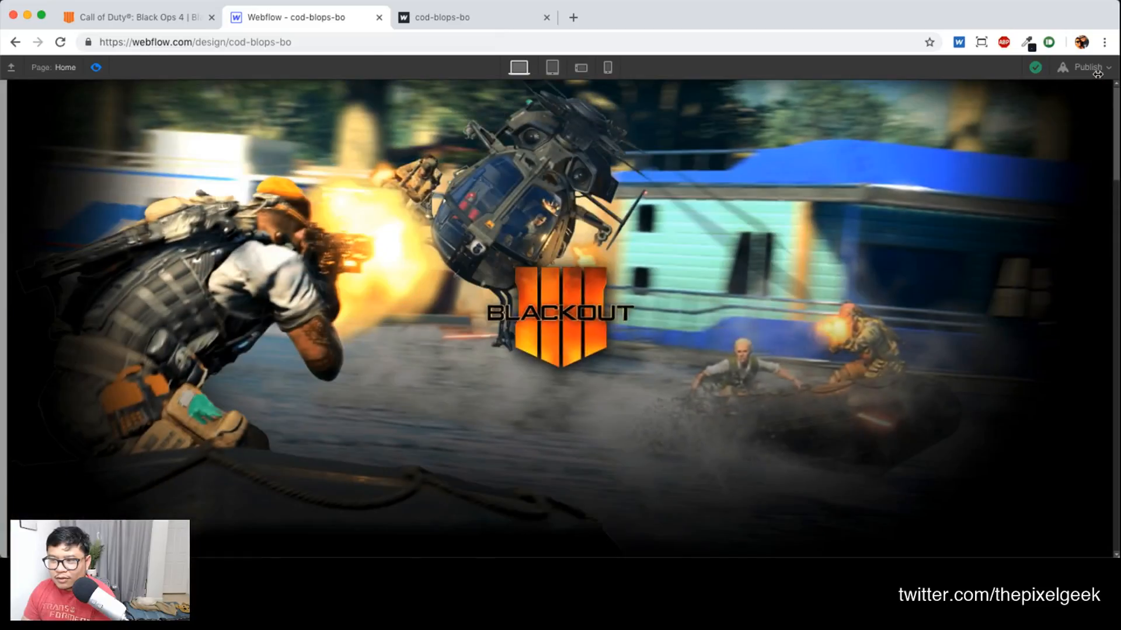
pyautogui.click(97, 68)
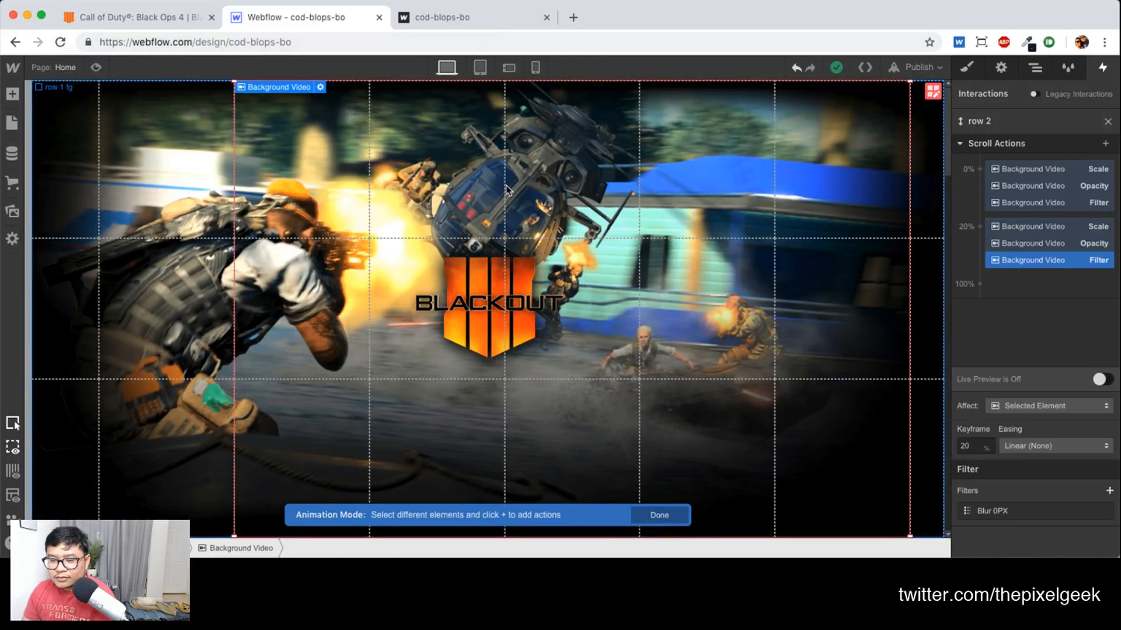
# Add Move actions to section 2's caption box in row 2, with Y at -150 px at 0% and 0 px at 20%
pyautogui.click(1034, 68)
pyautogui.click(1017, 185)
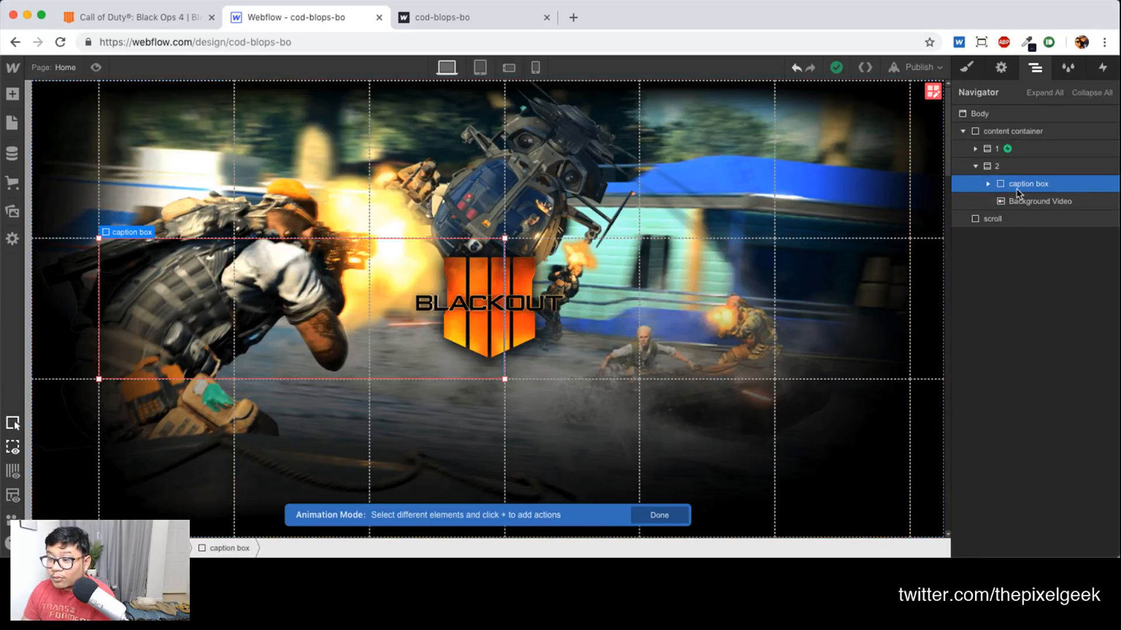
pyautogui.click(1102, 68)
pyautogui.click(979, 169)
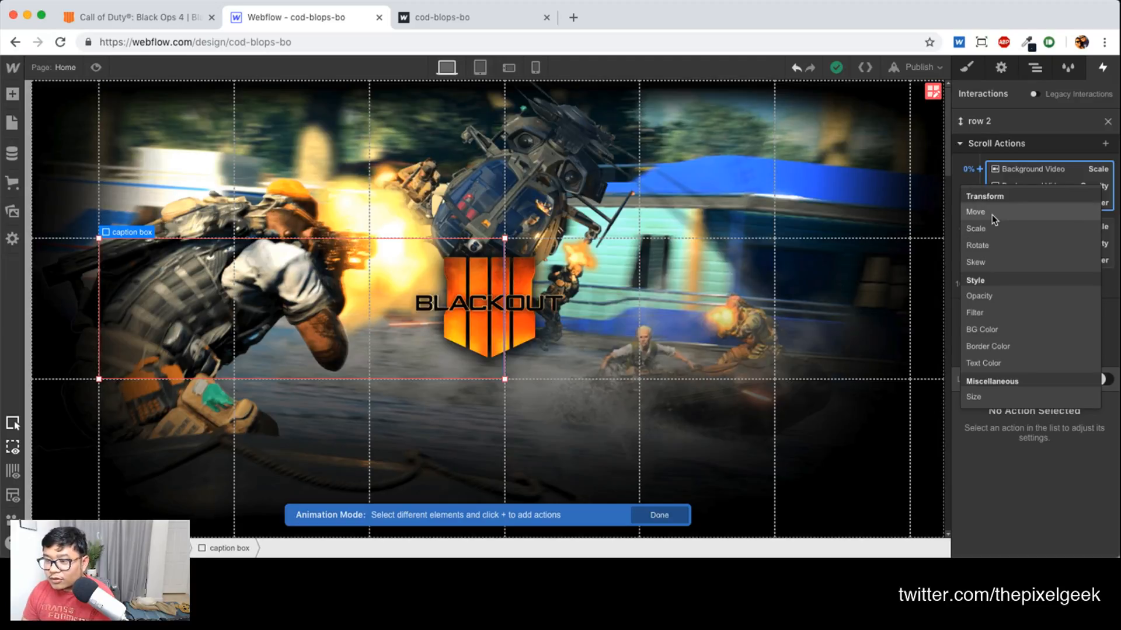
pyautogui.click(992, 214)
pyautogui.click(1078, 516)
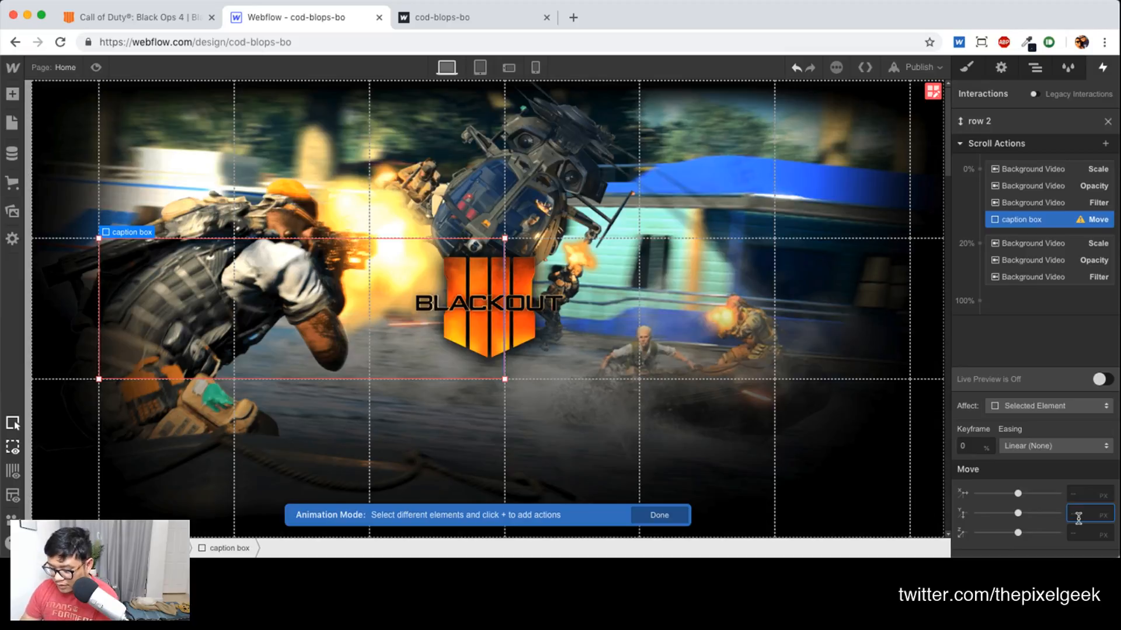
pyautogui.write('-')
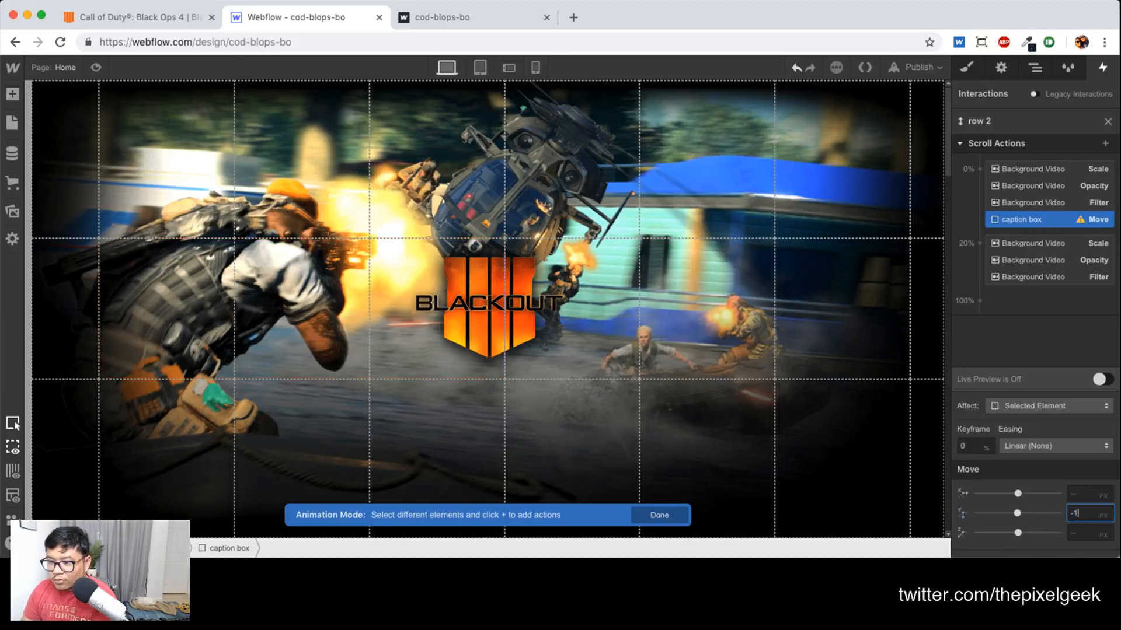
pyautogui.write('150')
pyautogui.click(980, 247)
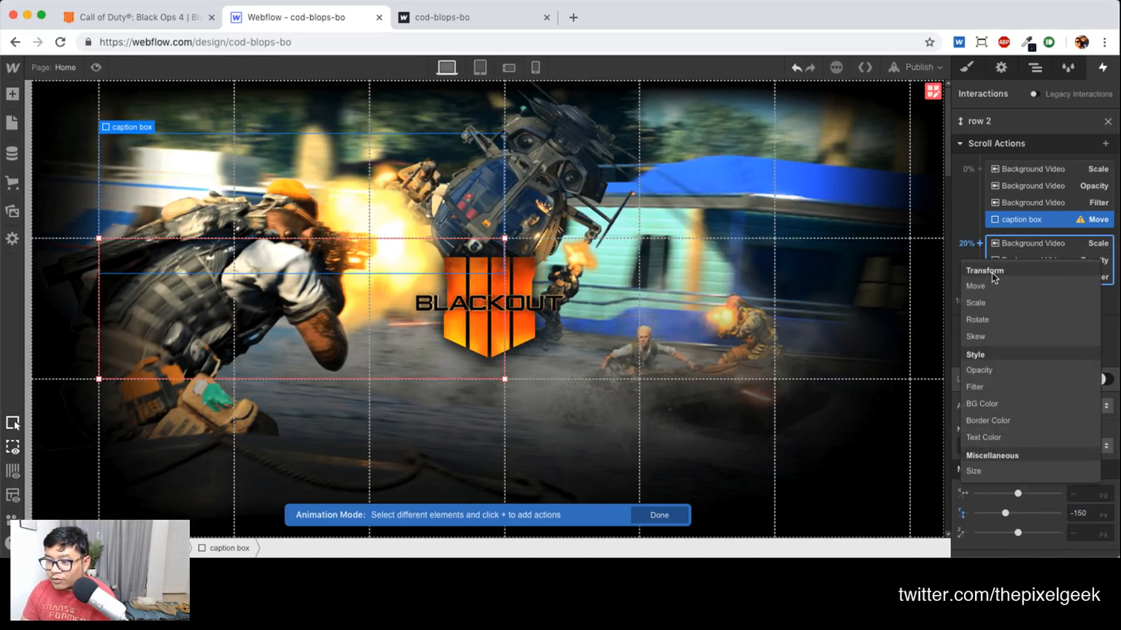
pyautogui.click(995, 284)
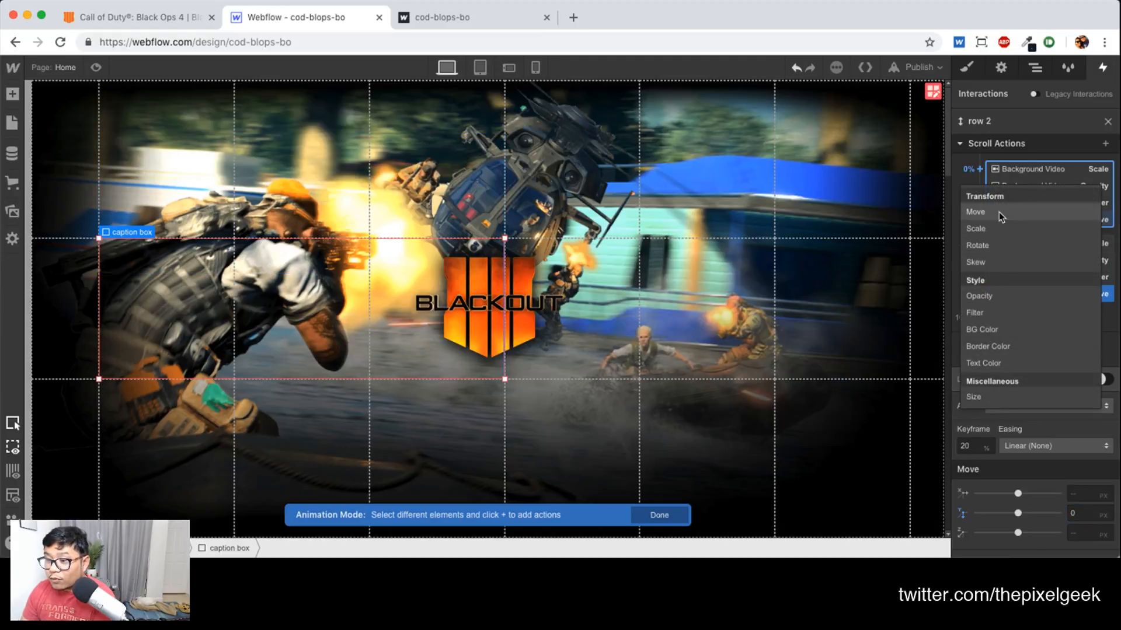
# Add Opacity actions to the caption box, with 0% opacity at the 0% keyframe and 100% opacity at 20%
pyautogui.click(999, 296)
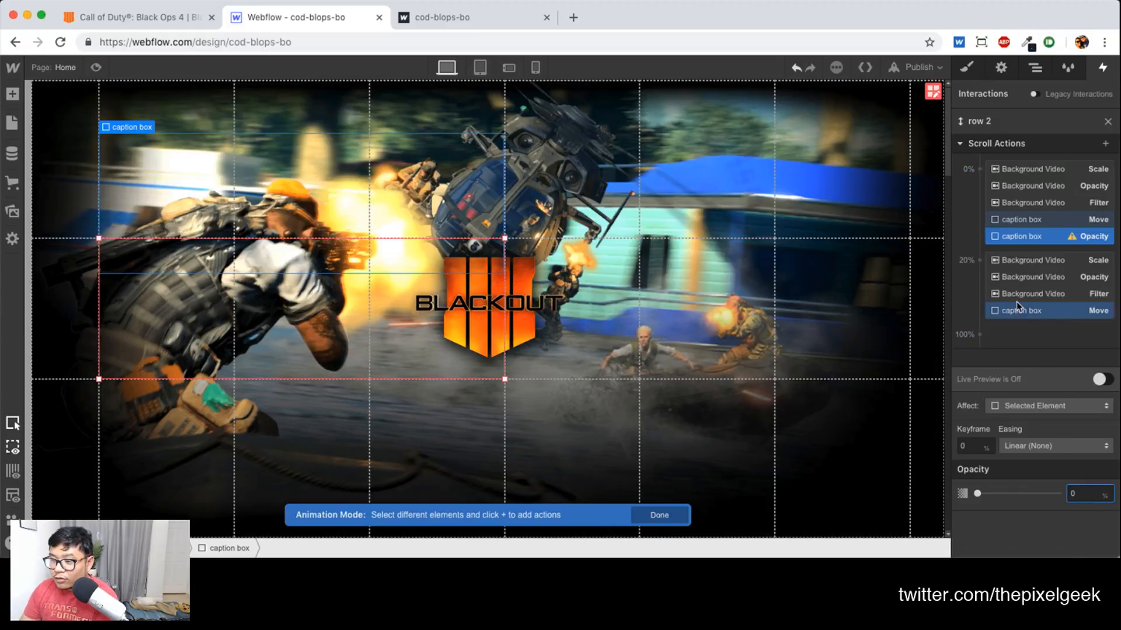
pyautogui.click(980, 262)
pyautogui.click(991, 387)
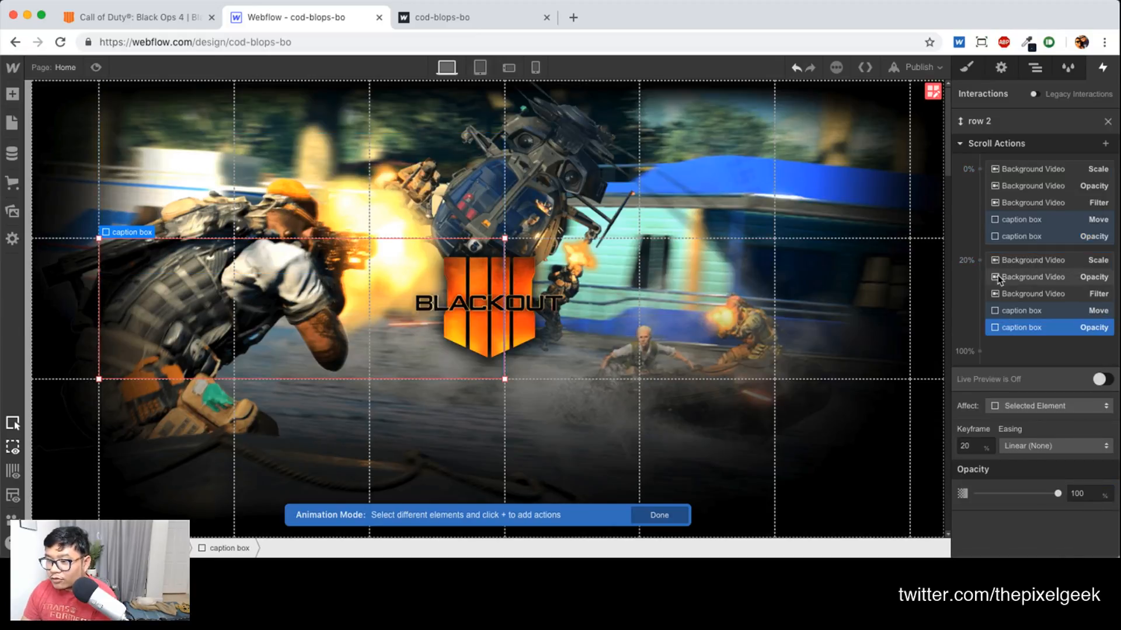
# Add Blur filter actions to the caption box in row 2, 5 px at the 0% keyframe and 0 px at 20%, and preview the page
pyautogui.click(980, 169)
pyautogui.click(992, 316)
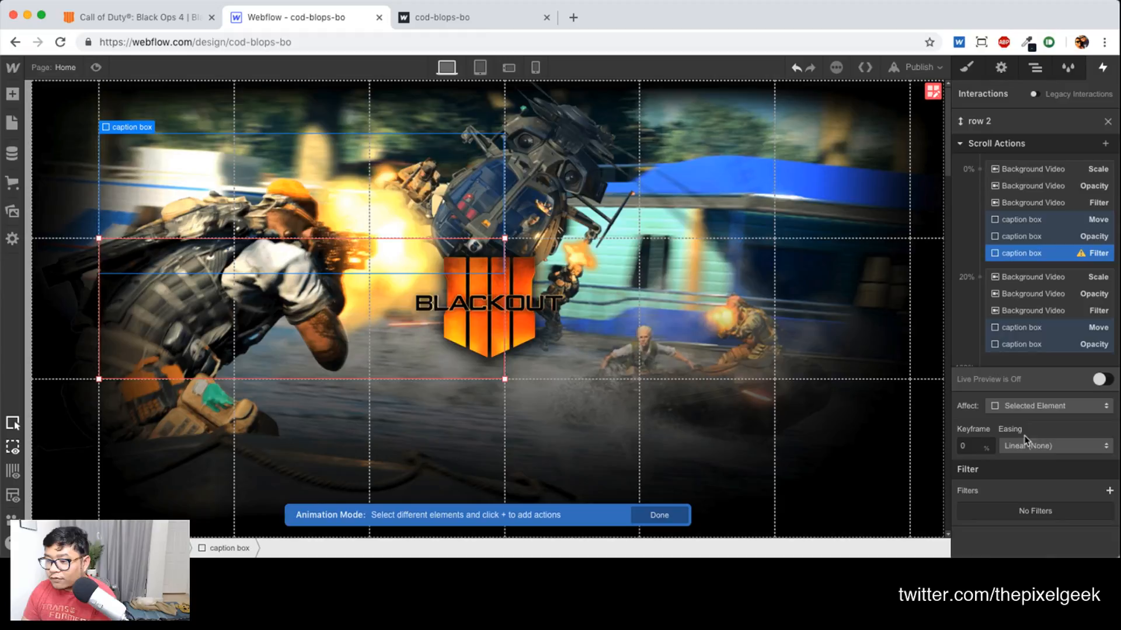
pyautogui.click(1105, 493)
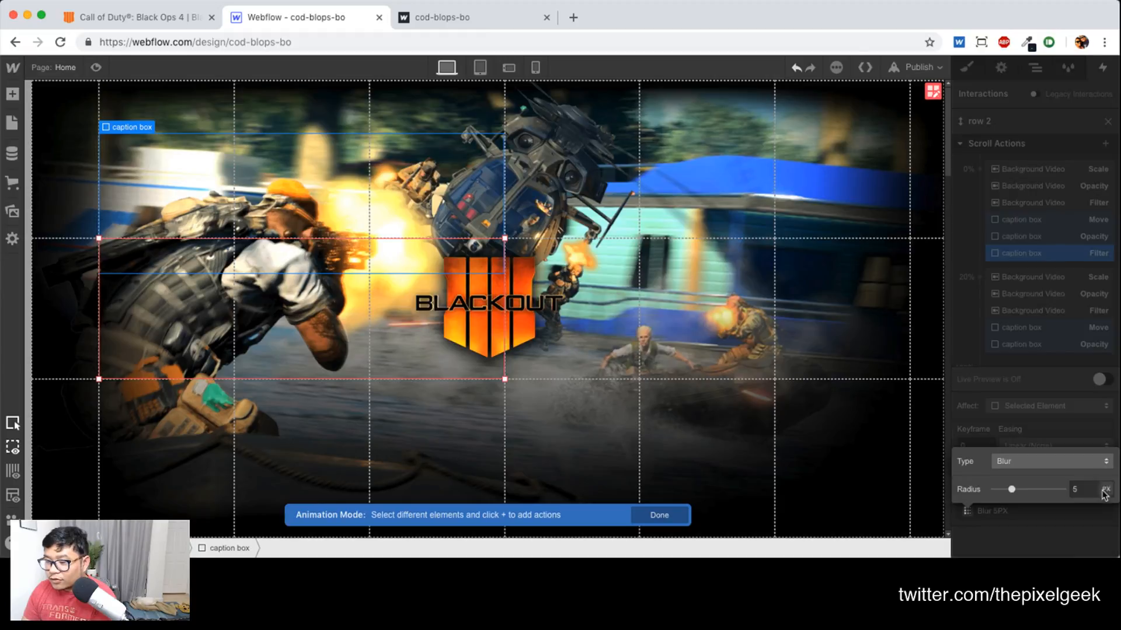
pyautogui.click(978, 280)
pyautogui.click(981, 278)
pyautogui.click(974, 420)
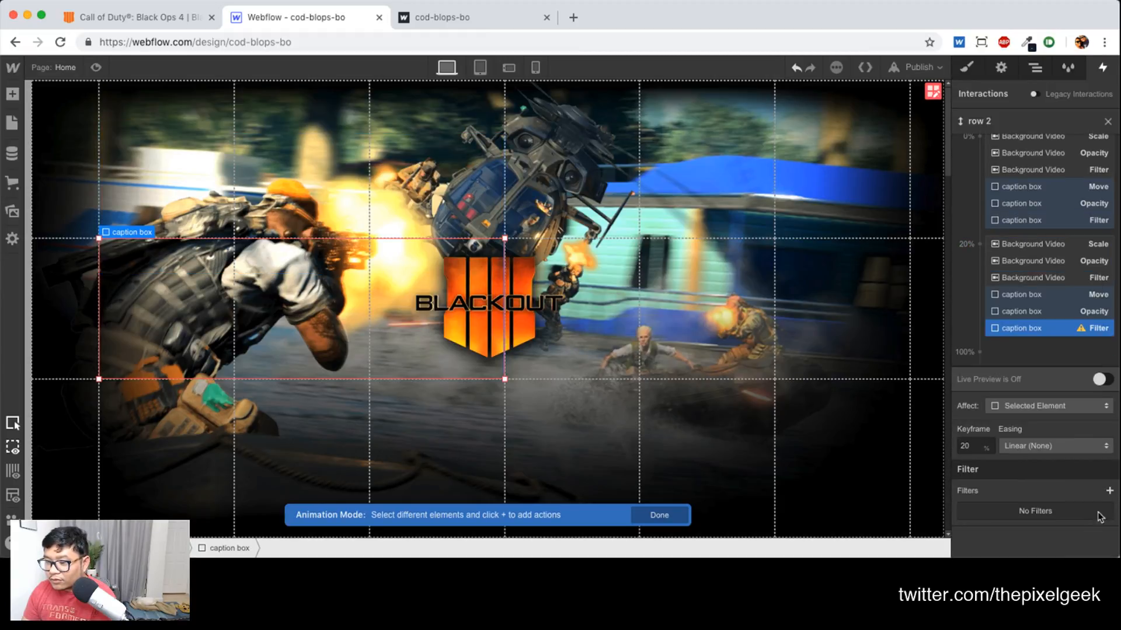
pyautogui.click(1109, 492)
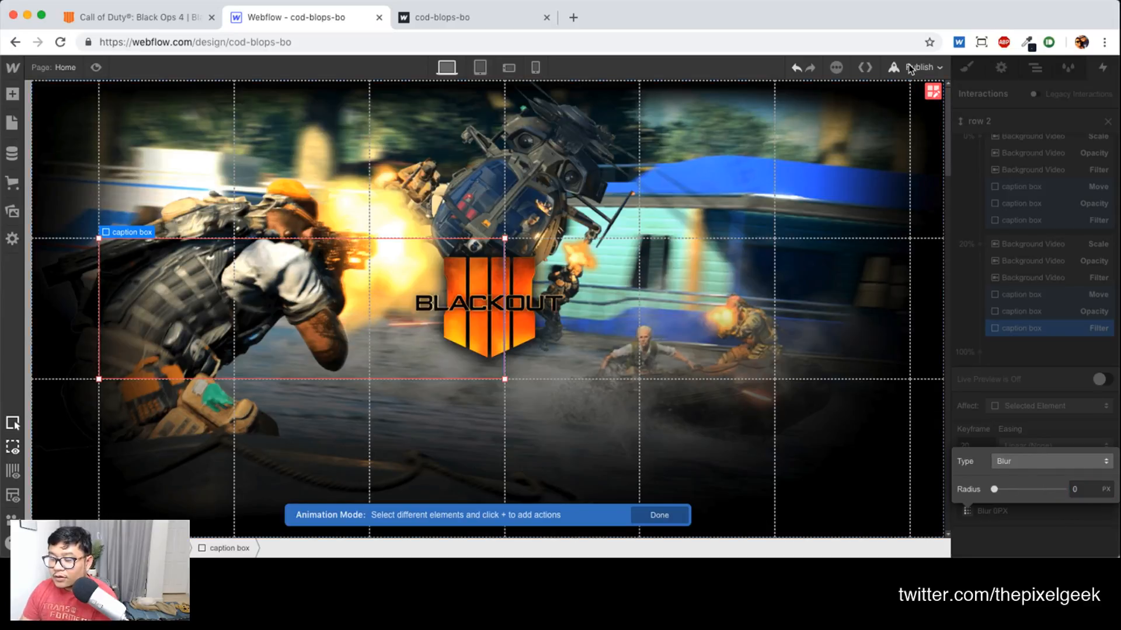
pyautogui.click(95, 68)
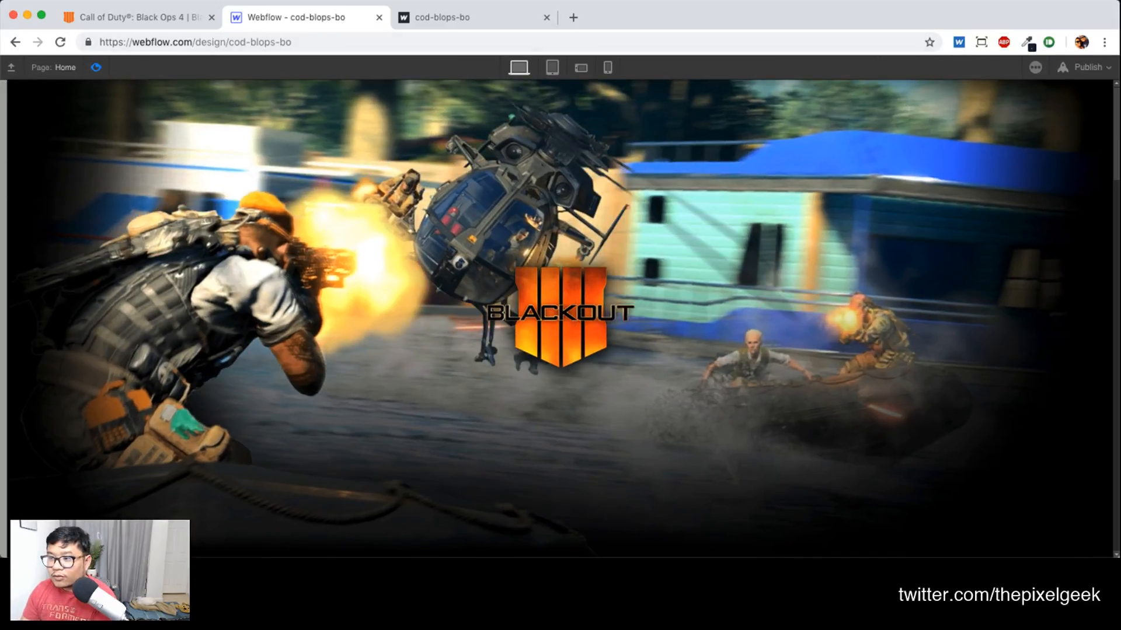
pyautogui.moveTo(1115, 98)
pyautogui.mouseDown()
pyautogui.moveTo(1116, 181)
pyautogui.moveTo(1115, 95)
pyautogui.mouseUp()
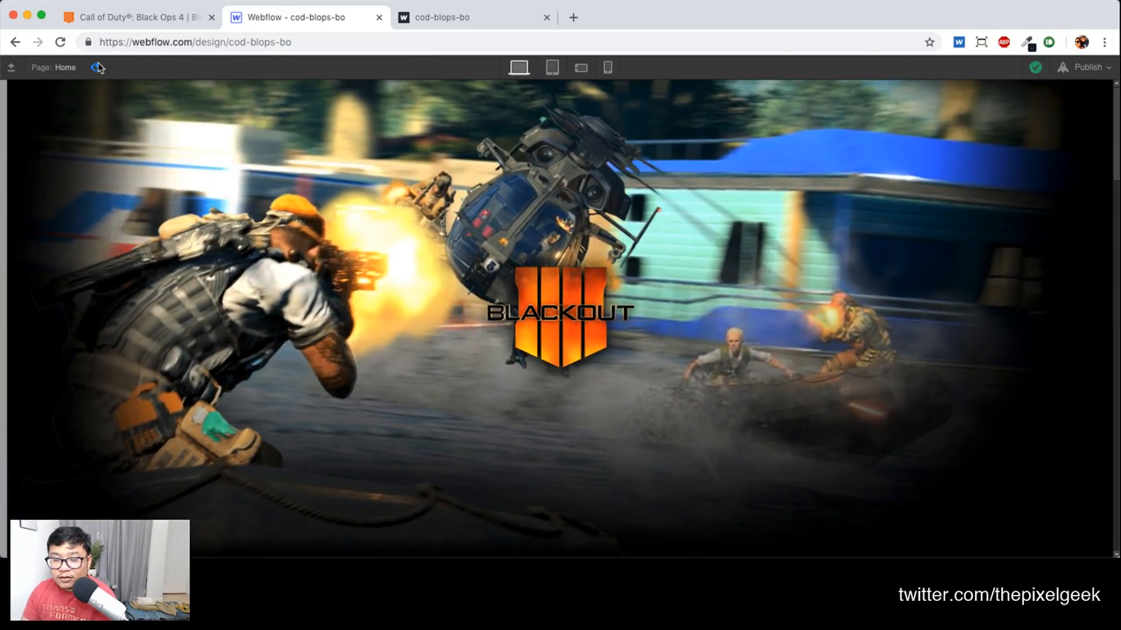
pyautogui.click(96, 67)
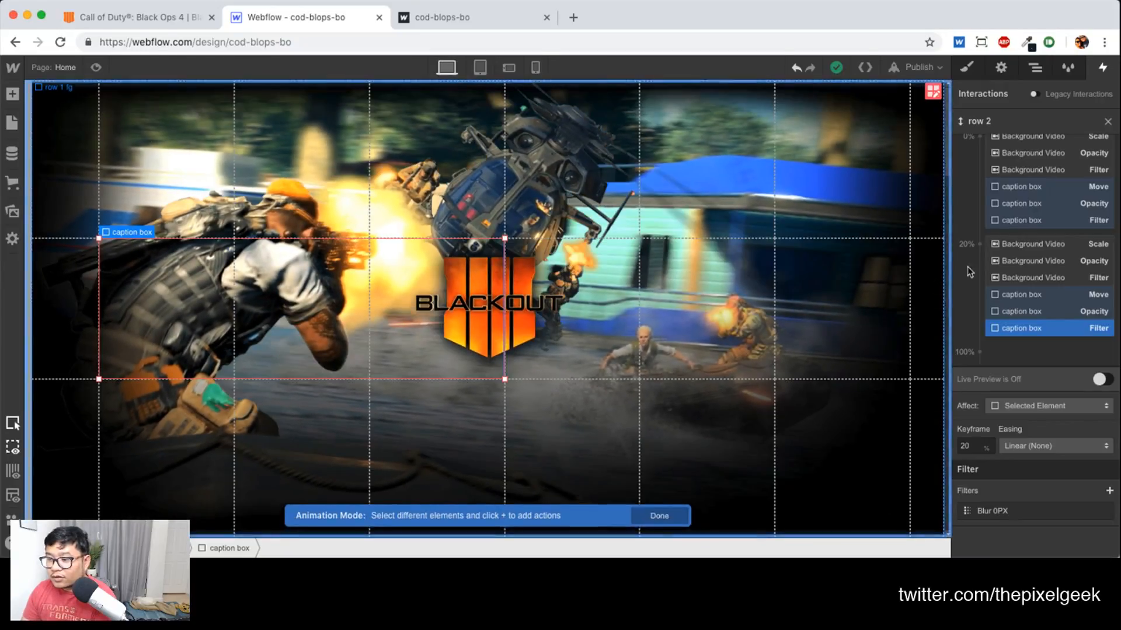
# Set the caption box's position to relative with a z-index of 1000
pyautogui.click(1034, 68)
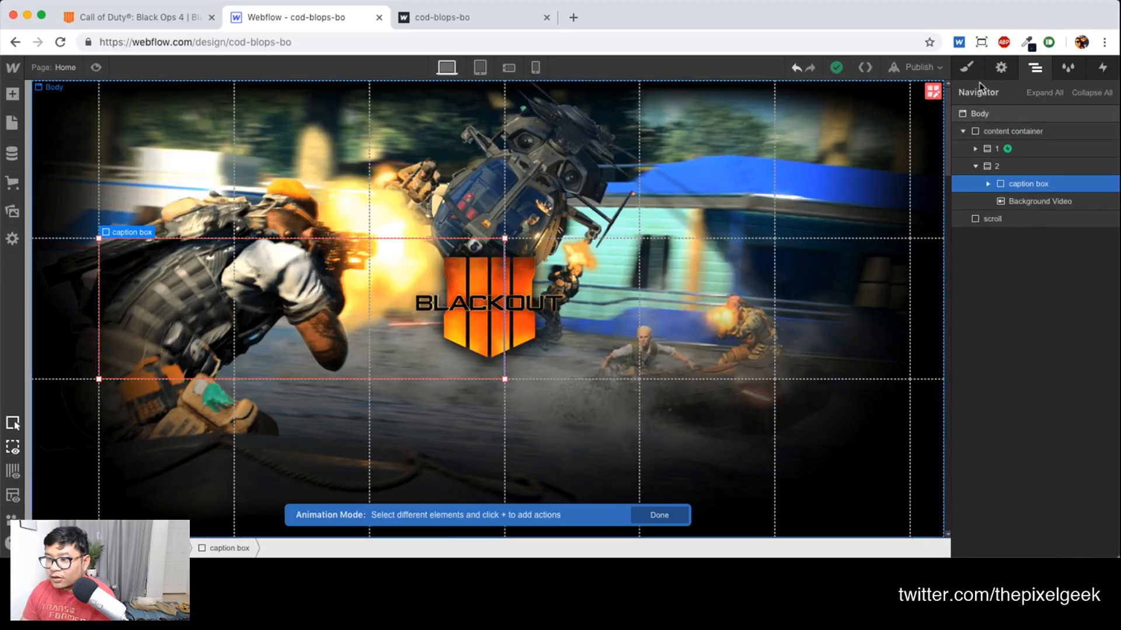
pyautogui.click(966, 69)
pyautogui.scroll(-5, 1036, 461)
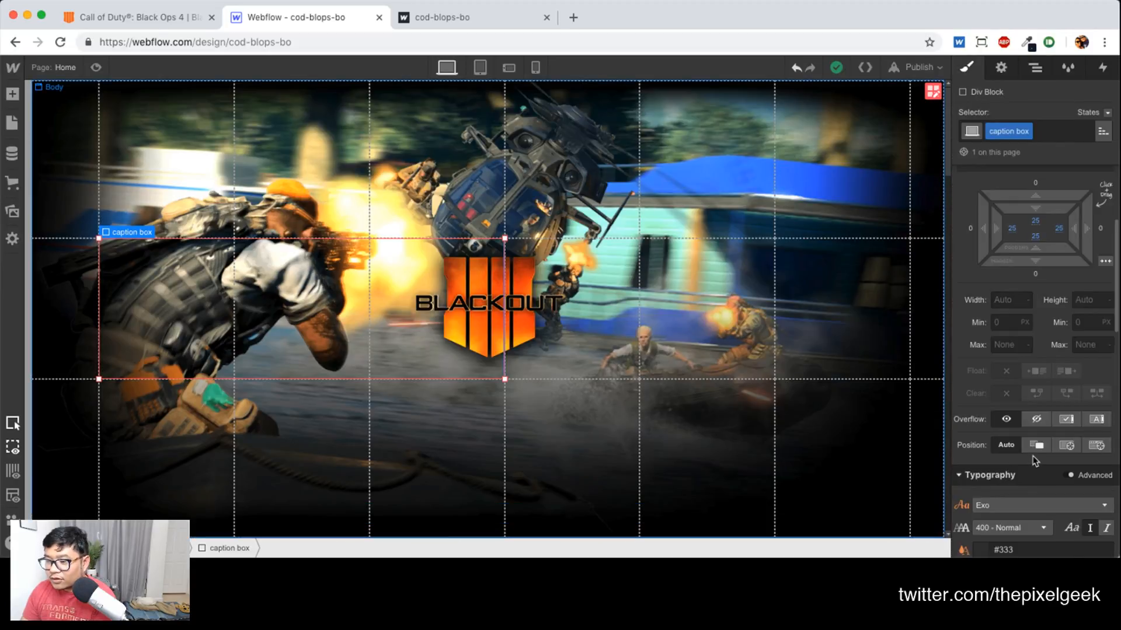
pyautogui.scroll(-3, 1051, 470)
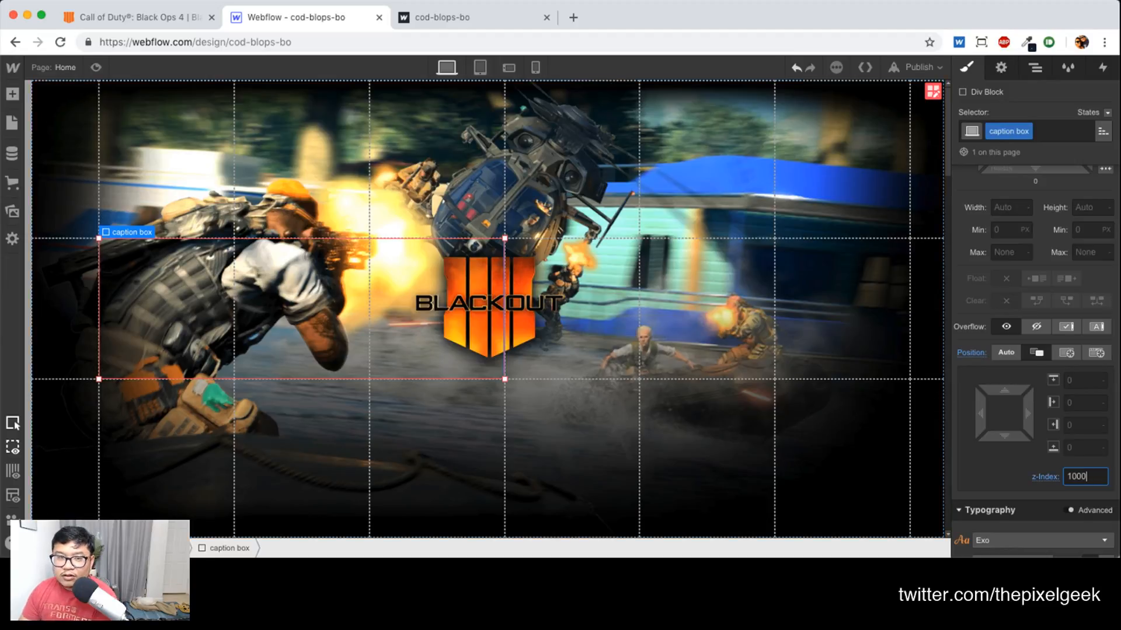
# Preview the page and check how the caption box and video animate over section 2 while scrolling
pyautogui.click(96, 67)
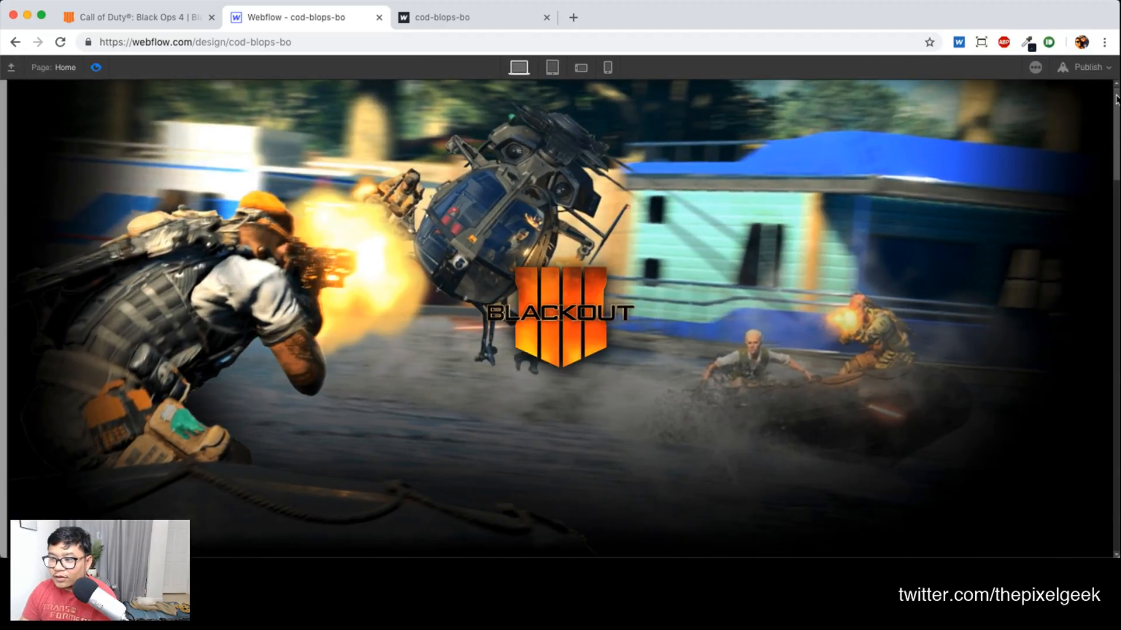
pyautogui.scroll(-5, 1115, 100)
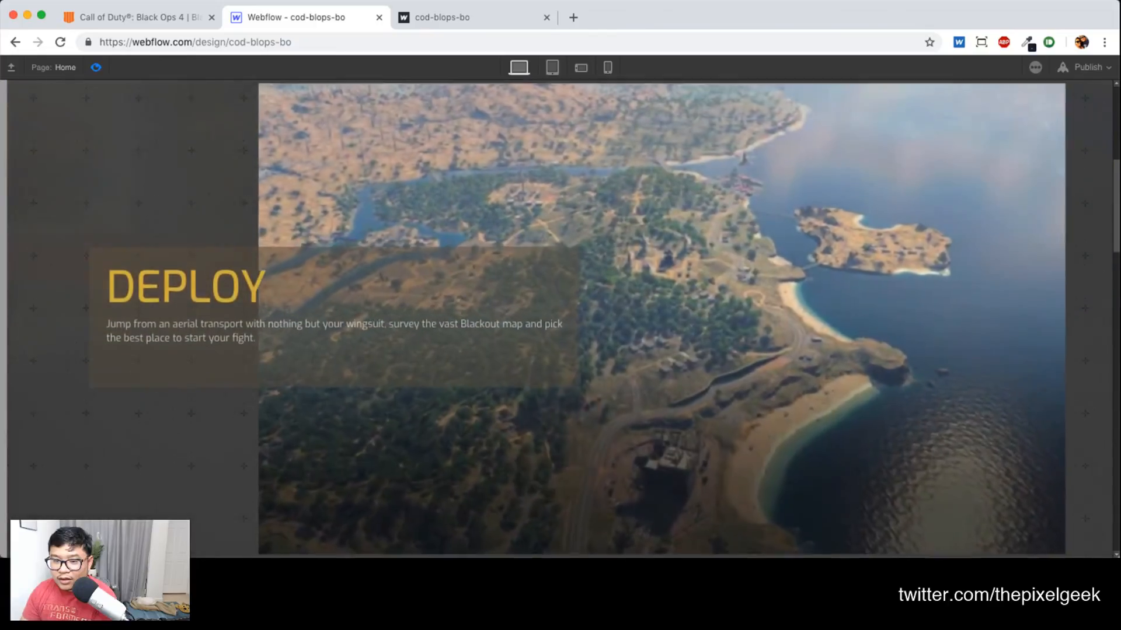
pyautogui.scroll(-1, 559, 319)
pyautogui.scroll(4, 559, 319)
pyautogui.scroll(-2, 559, 319)
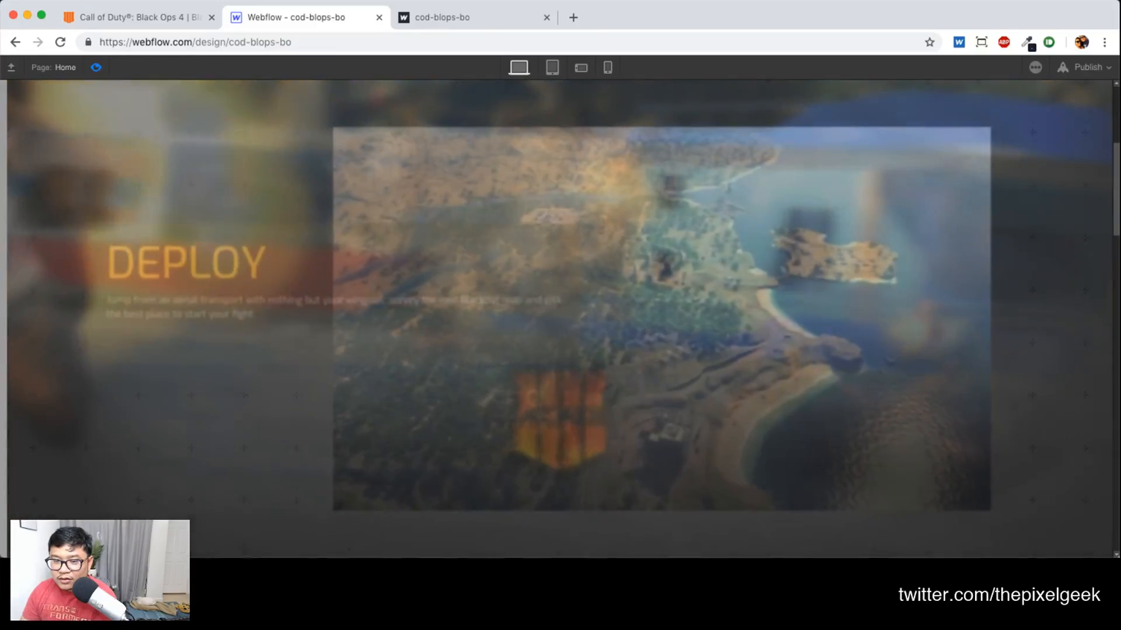
pyautogui.scroll(-2, 559, 319)
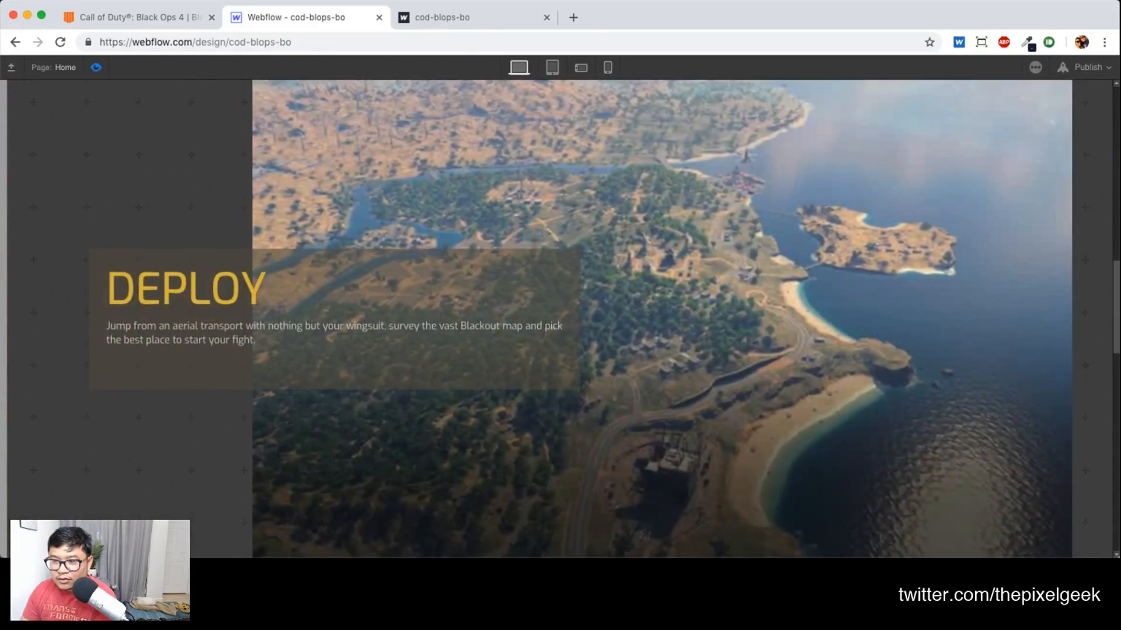
pyautogui.moveTo(1115, 461); pyautogui.dragTo(1079, 56)
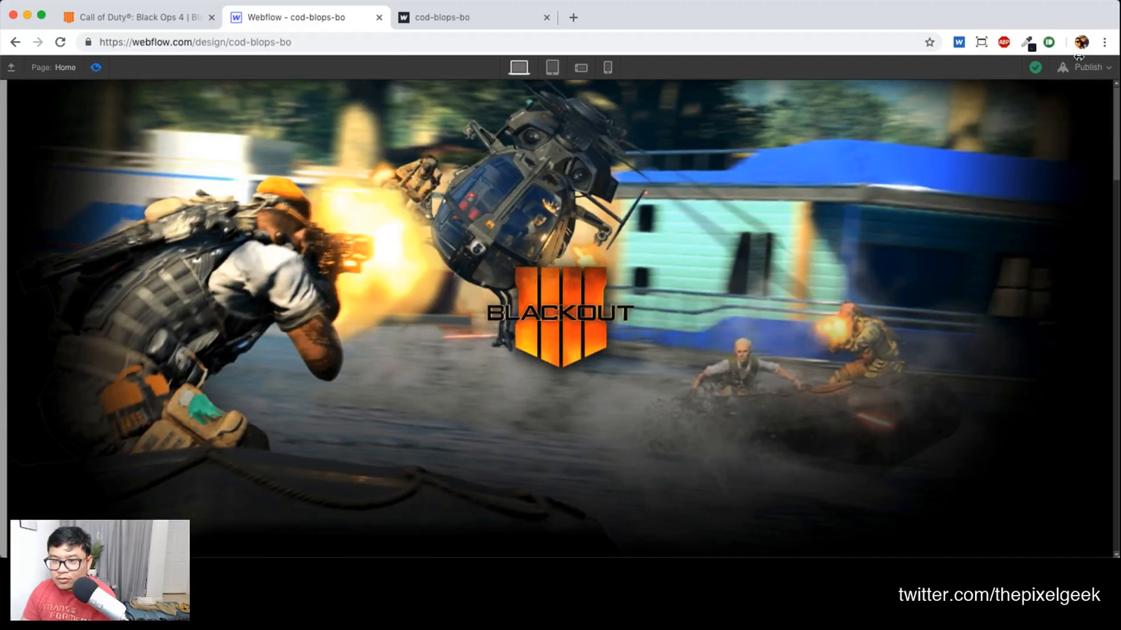
# Publish the site to cod-blops-bo.webflow.io and check section 2's scroll animation on the live page
pyautogui.click(1073, 68)
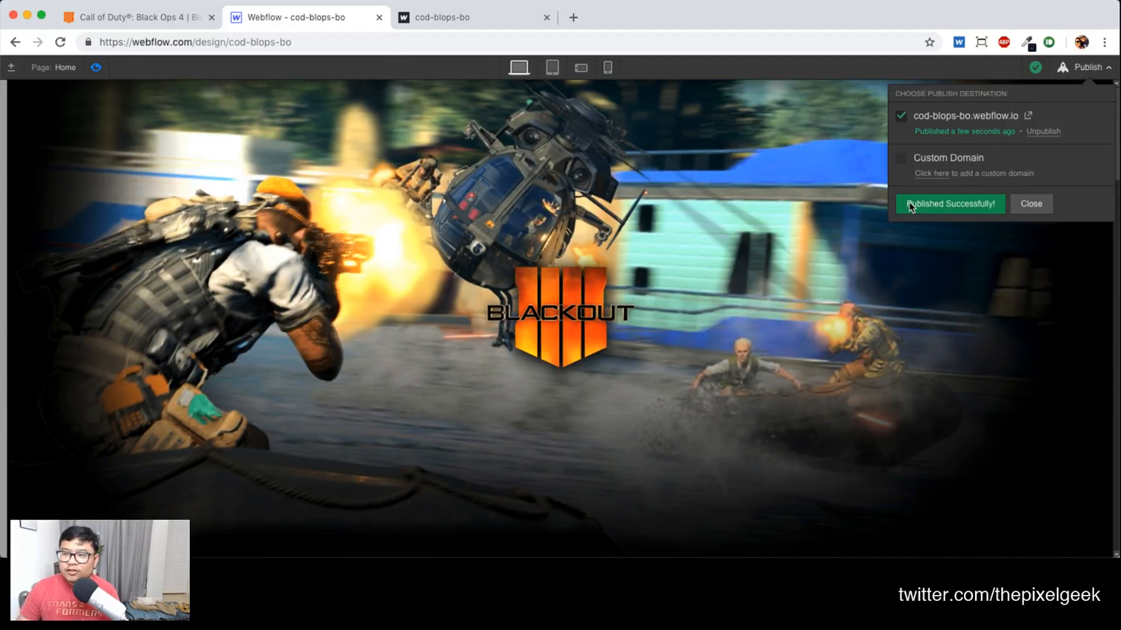
pyautogui.click(1029, 117)
pyautogui.click(363, 44)
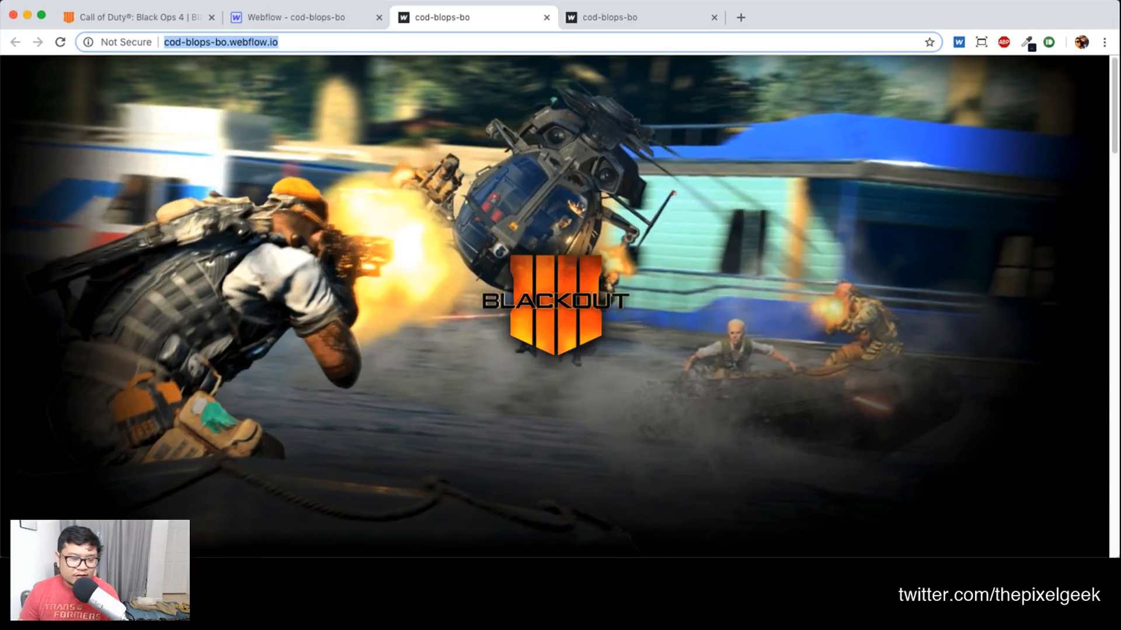
pyautogui.press('super+Tab')
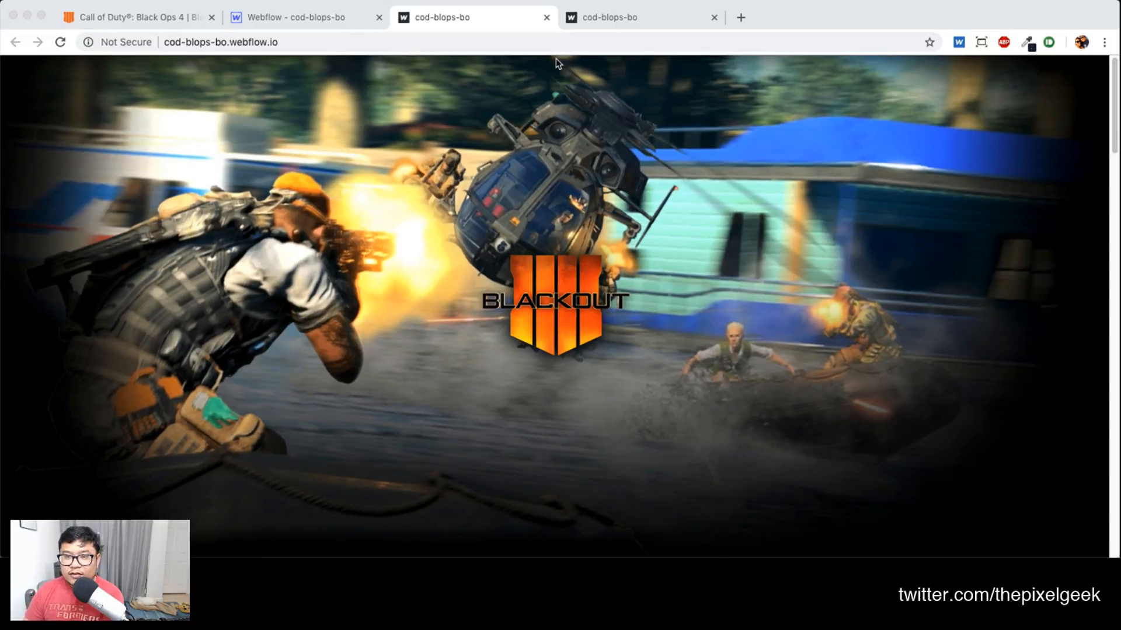
pyautogui.click(555, 43)
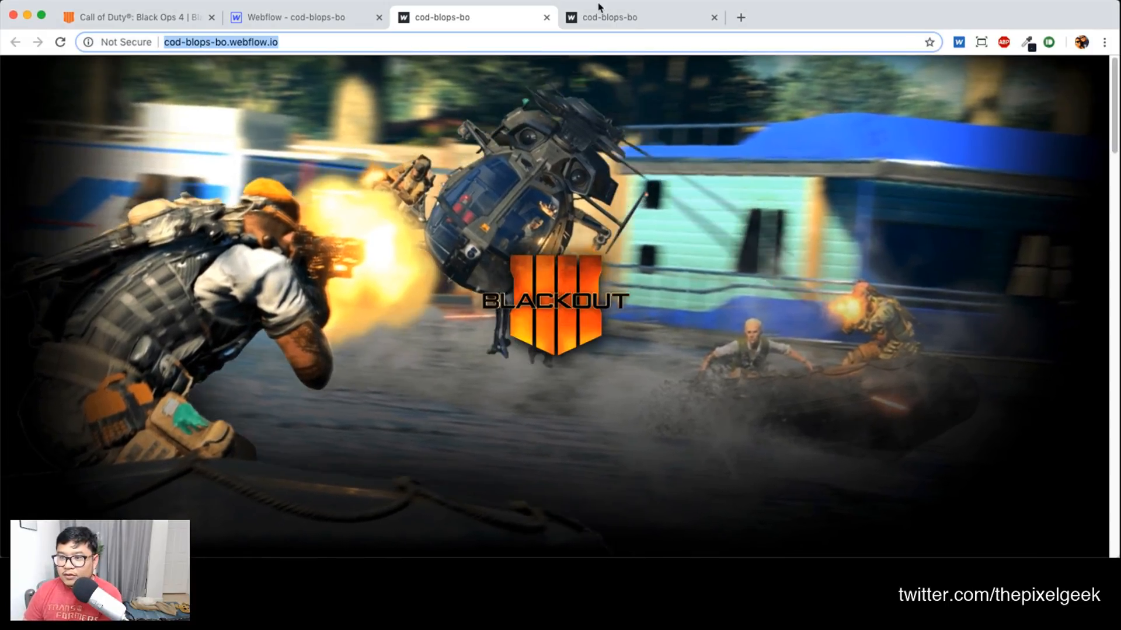
pyautogui.click(66, 42)
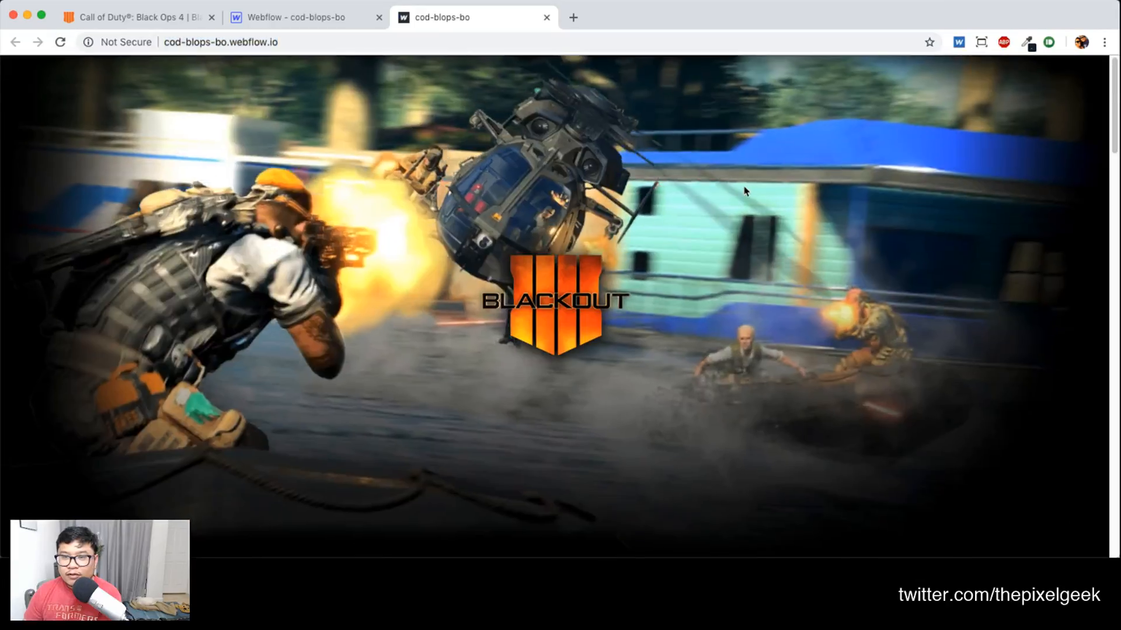
pyautogui.moveTo(1113, 75); pyautogui.dragTo(1115, 207)
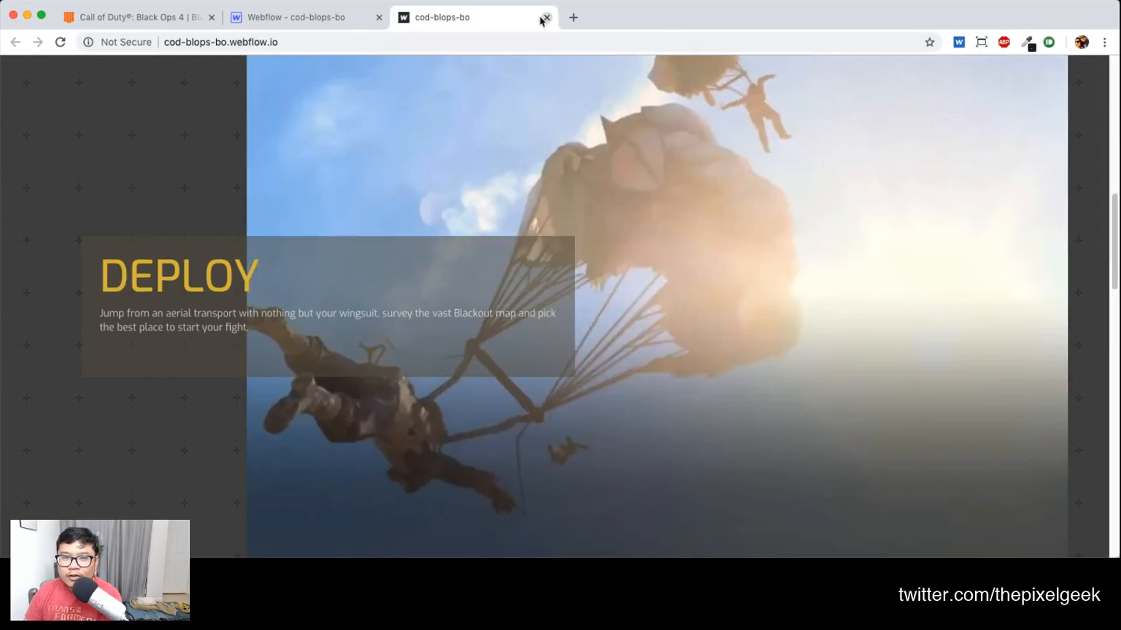
pyautogui.click(547, 17)
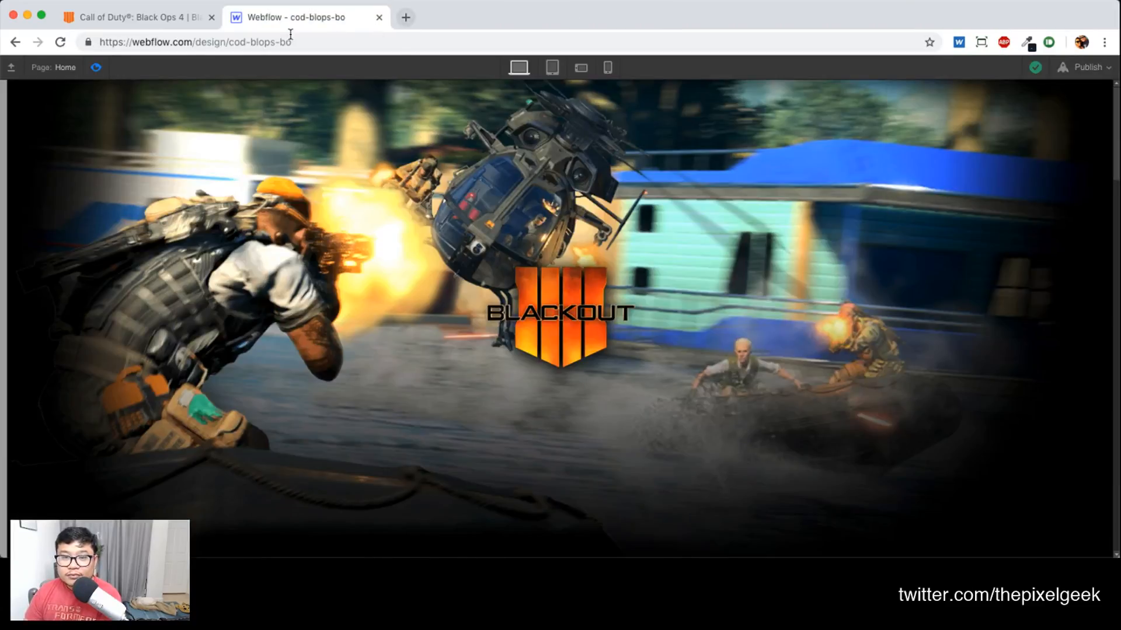
# Extend section 2's Background Video to the grid's left edge, republish to cod-blops-bo.webflow.io and open the live site
pyautogui.press('super+shift+p')
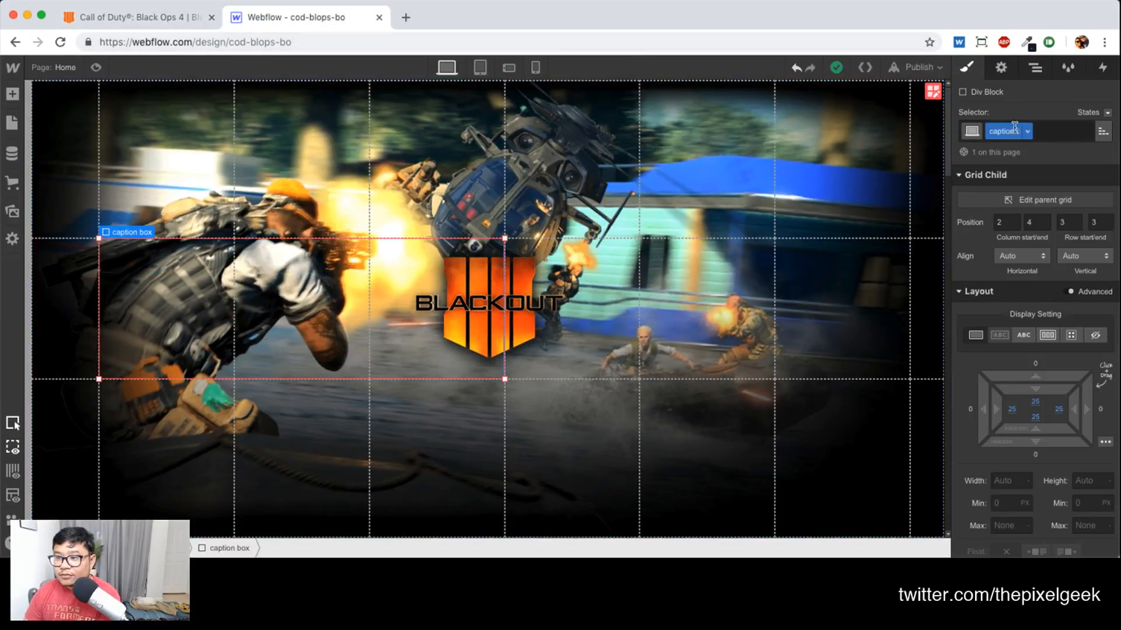
pyautogui.click(1034, 69)
pyautogui.click(1027, 203)
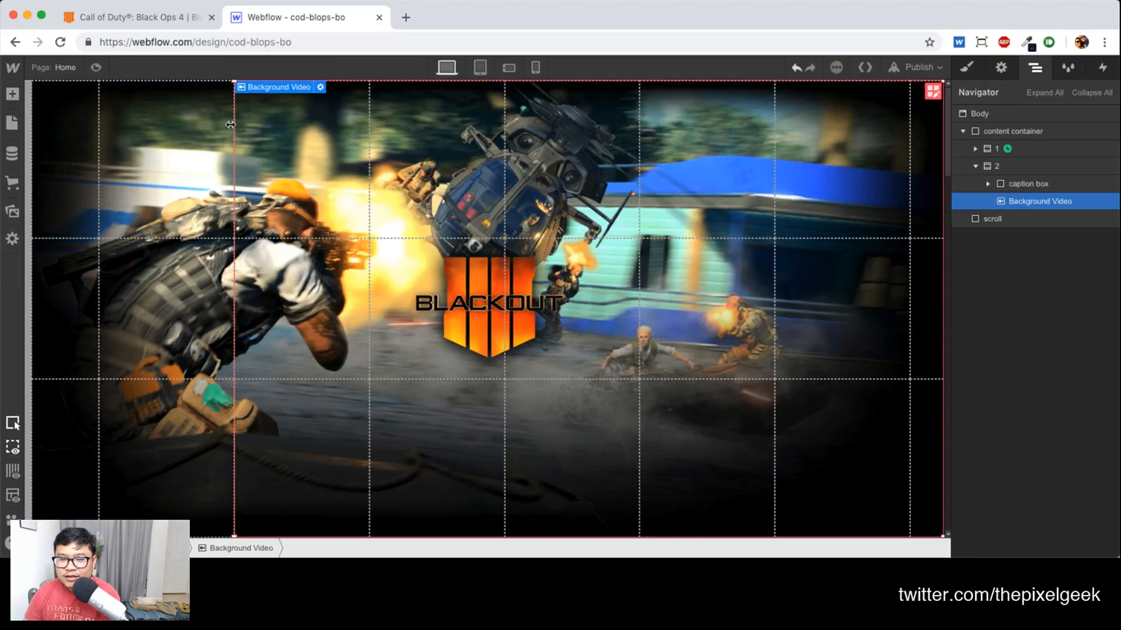
pyautogui.moveTo(231, 124); pyautogui.dragTo(39, 134)
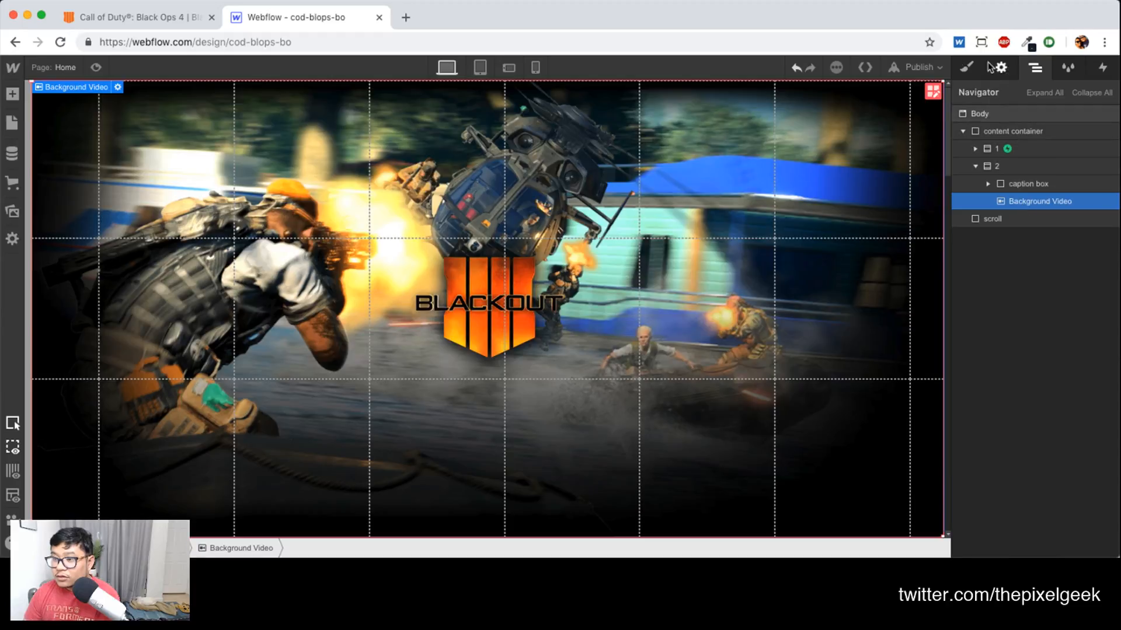
pyautogui.click(928, 67)
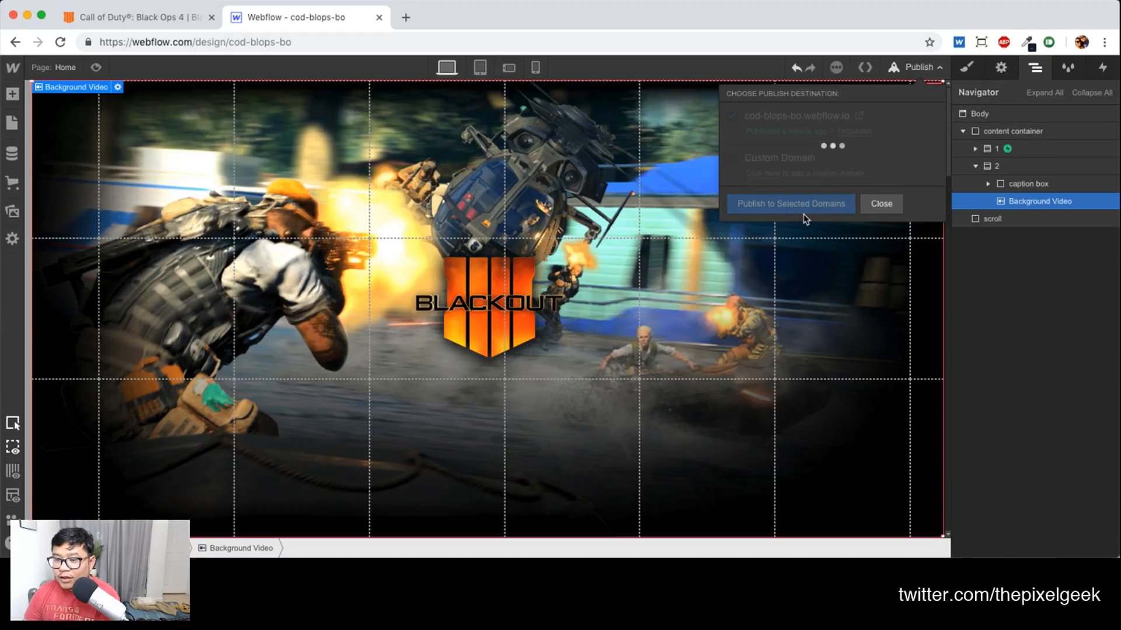
pyautogui.click(860, 117)
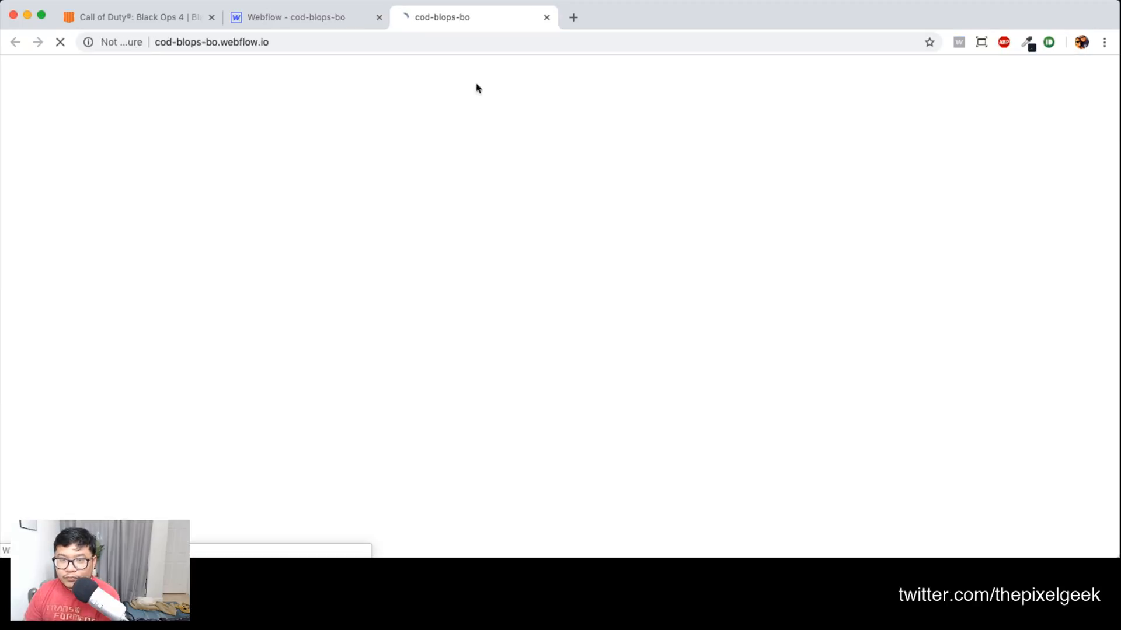
# Examine the live page's transition from the Blackout hero to the full-width Deploy section, scrolling back and forth
pyautogui.scroll(-5, 1116, 87)
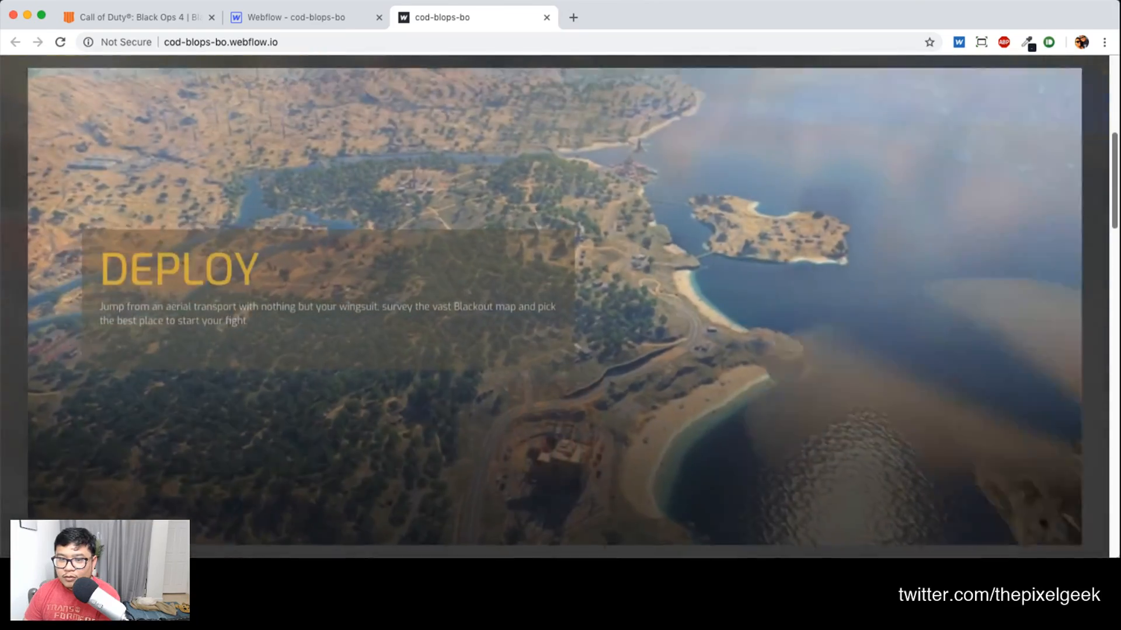
pyautogui.scroll(-2, 554, 306)
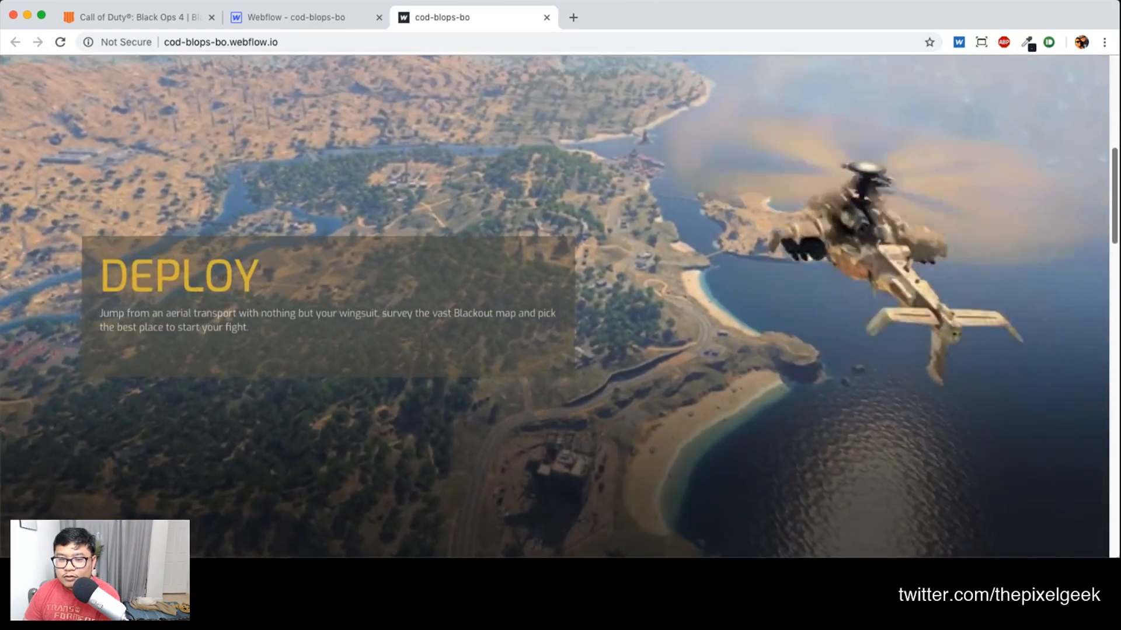
pyautogui.scroll(6, 554, 306)
pyautogui.scroll(-3, 554, 306)
pyautogui.scroll(-3, 555, 306)
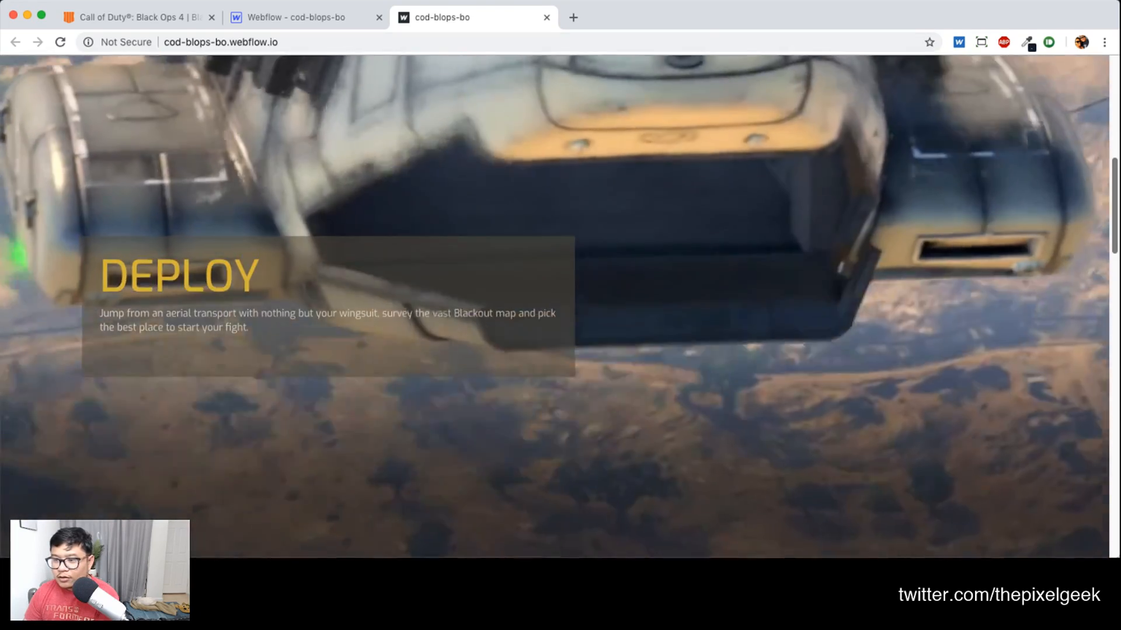
pyautogui.scroll(5, 554, 306)
pyautogui.scroll(-2, 555, 307)
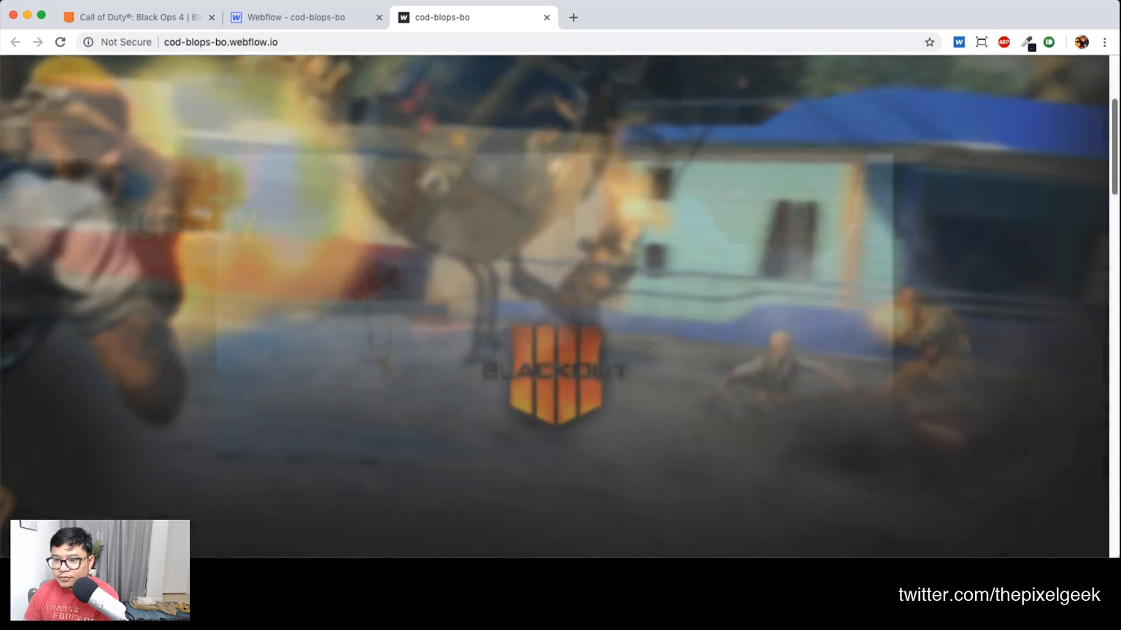
pyautogui.scroll(-2, 555, 306)
pyautogui.scroll(5, 554, 306)
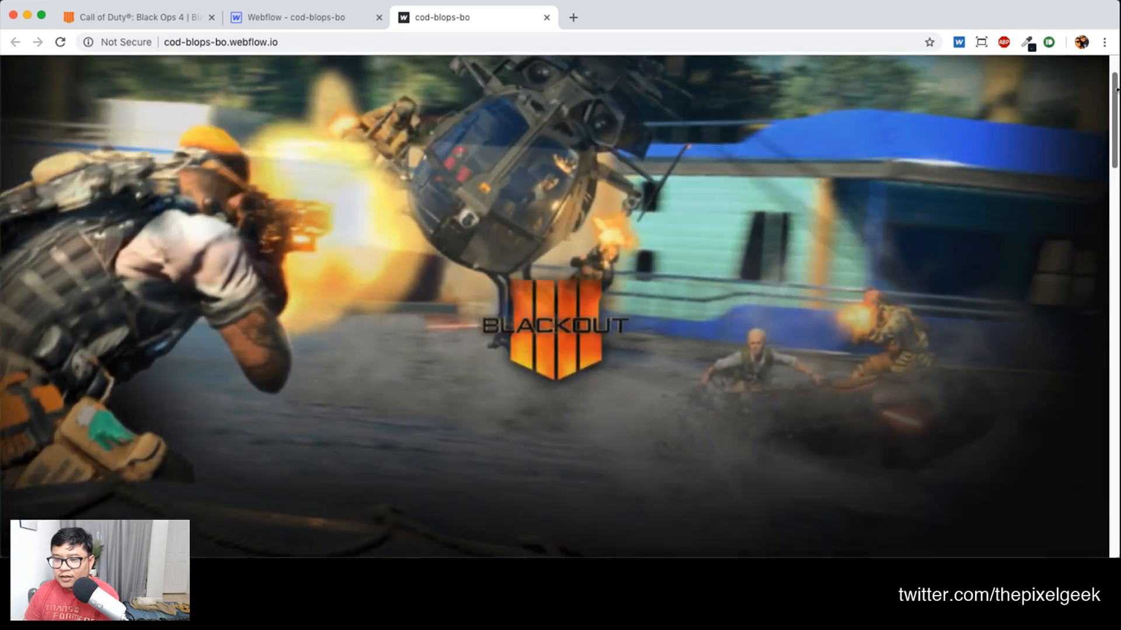
pyautogui.moveTo(1115, 90); pyautogui.dragTo(1111, 198)
pyautogui.scroll(-2, 554, 306)
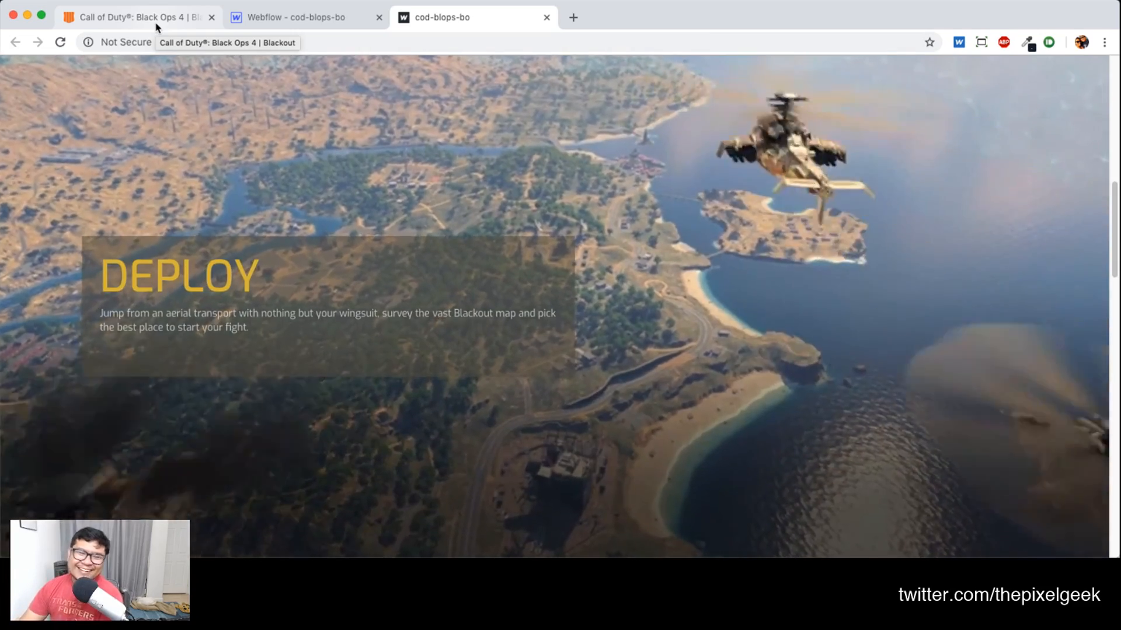
# Examine the Deploy and Scavenge sections on the original Call of Duty page and return to the Webflow designer
pyautogui.click(157, 27)
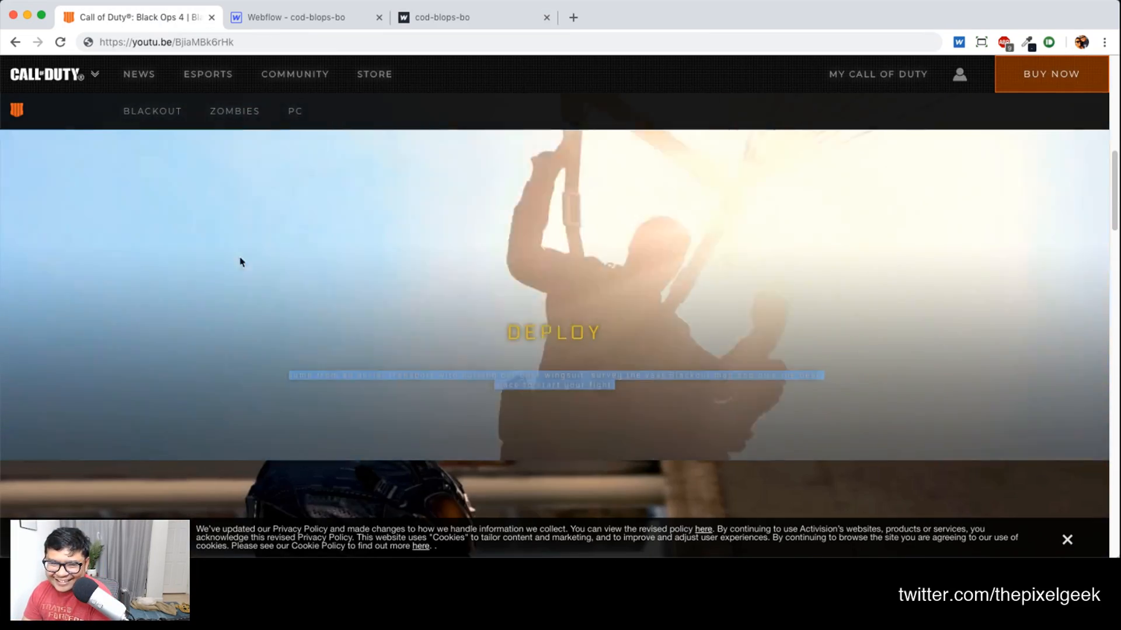
pyautogui.scroll(-6, 241, 262)
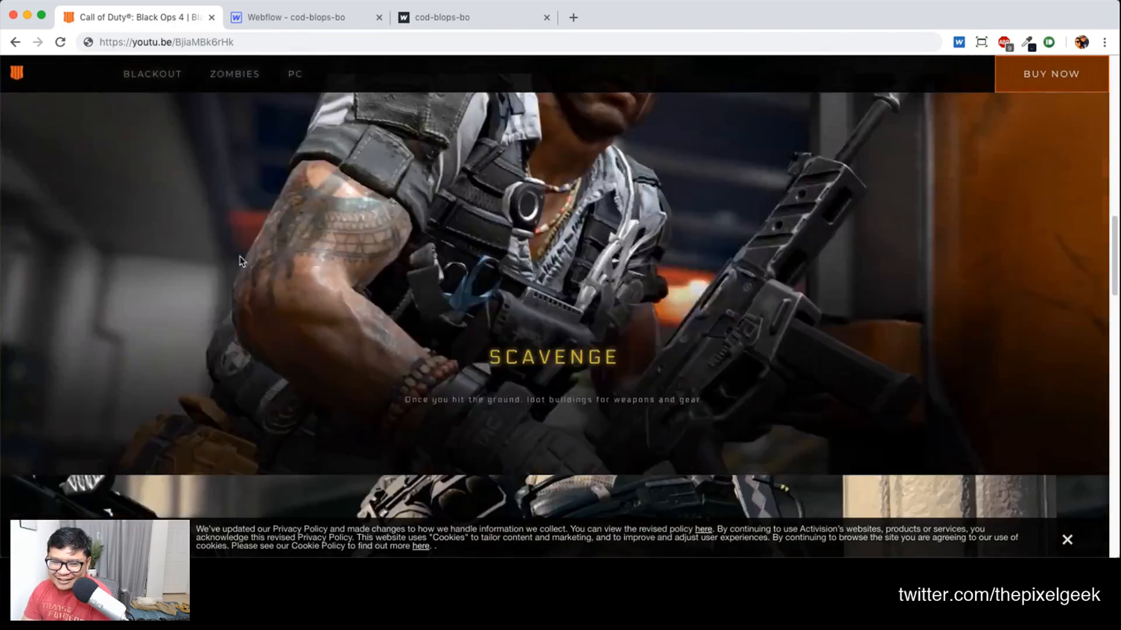
pyautogui.scroll(2, 241, 262)
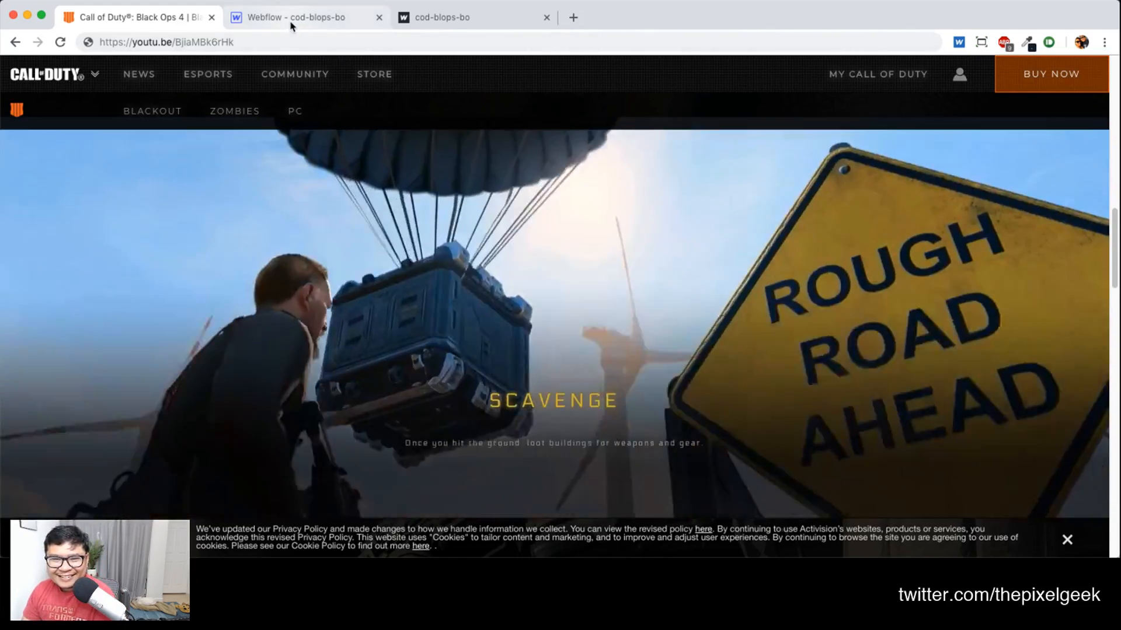
pyautogui.click(292, 24)
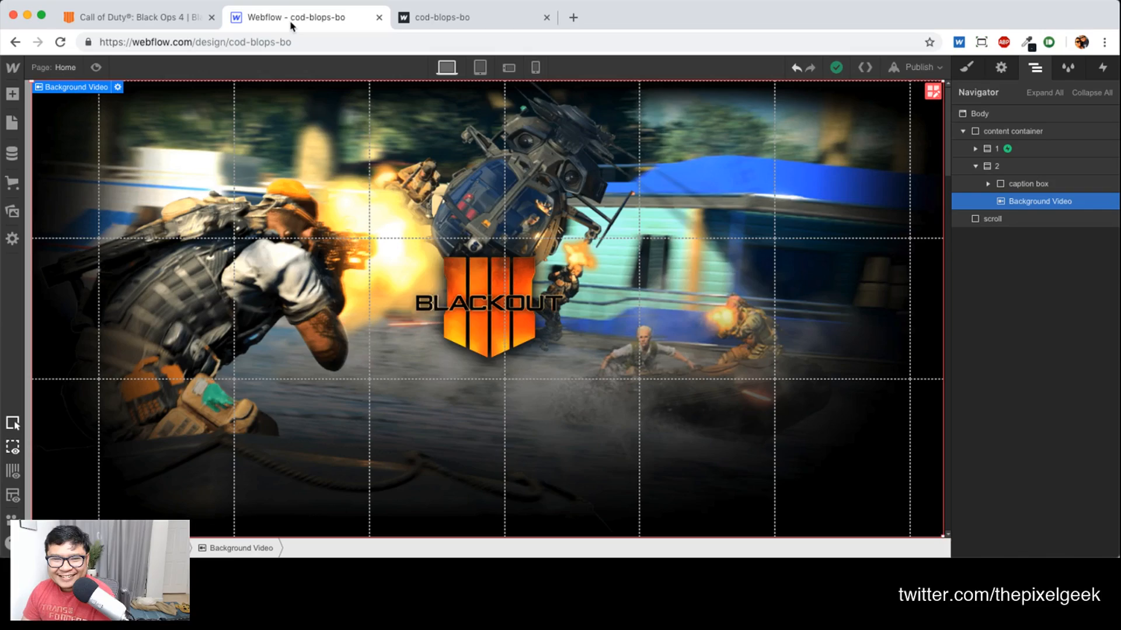
# Add a new Section element below section 2 inside the content container
pyautogui.click(975, 166)
pyautogui.click(997, 171)
pyautogui.press('a')
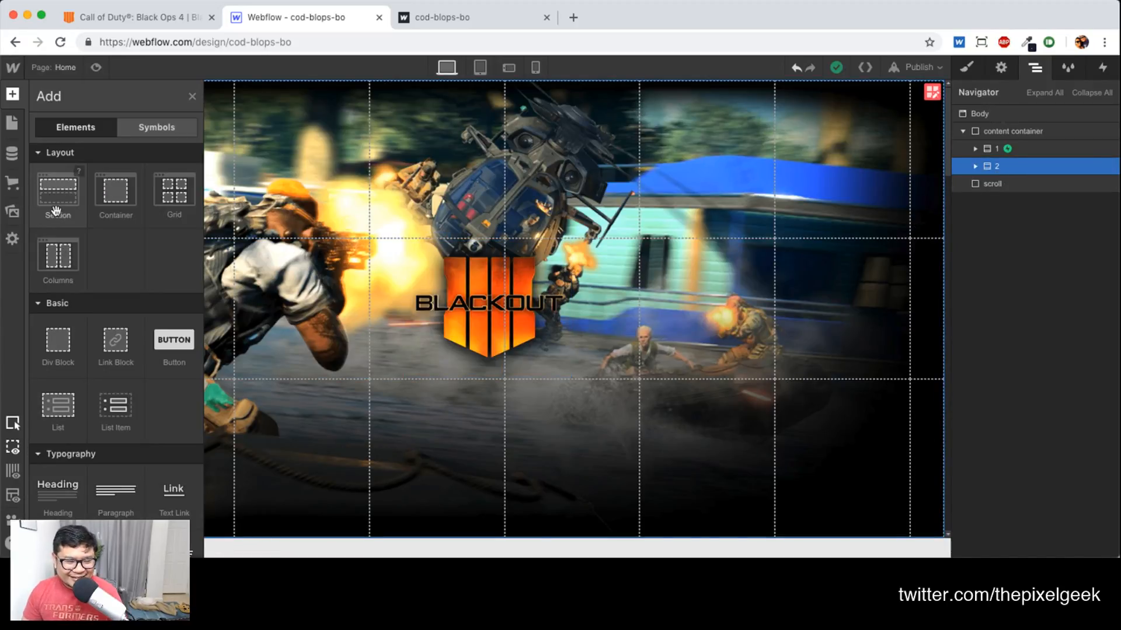
pyautogui.moveTo(54, 204); pyautogui.dragTo(1015, 237)
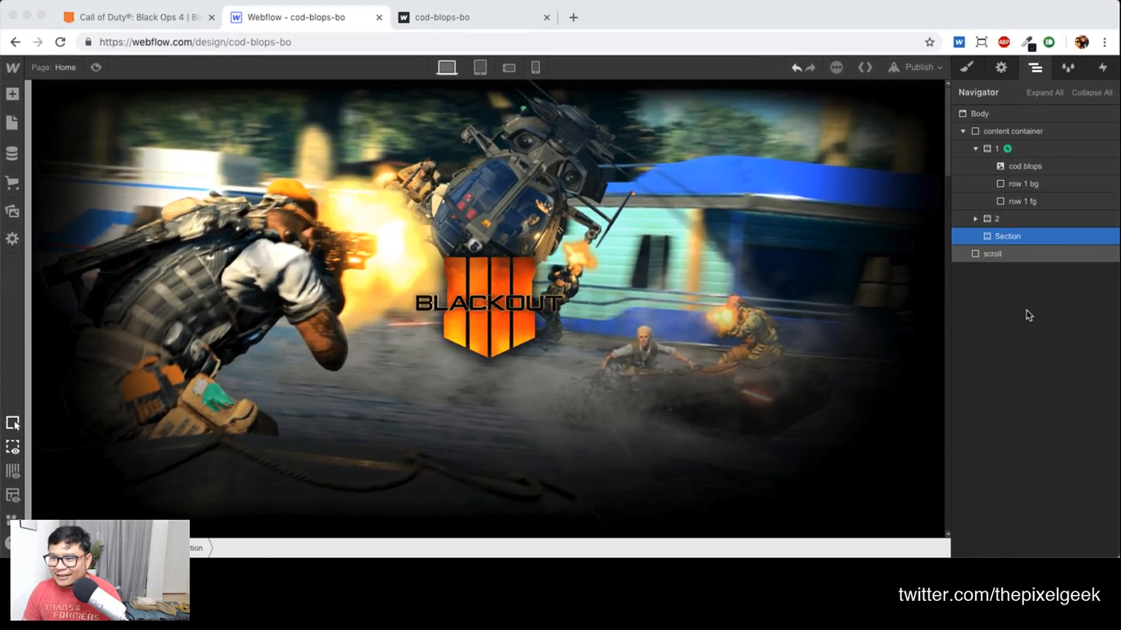
pyautogui.click(1026, 310)
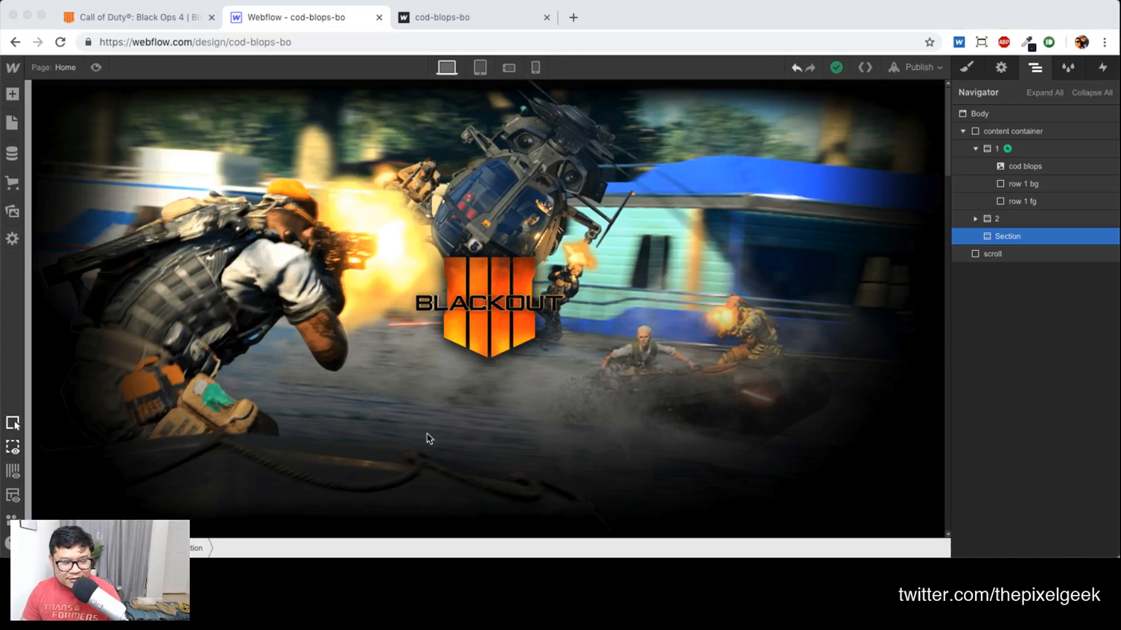
# Give the new section the class 3 and position it absolutely, covering its whole parent
pyautogui.click(1014, 243)
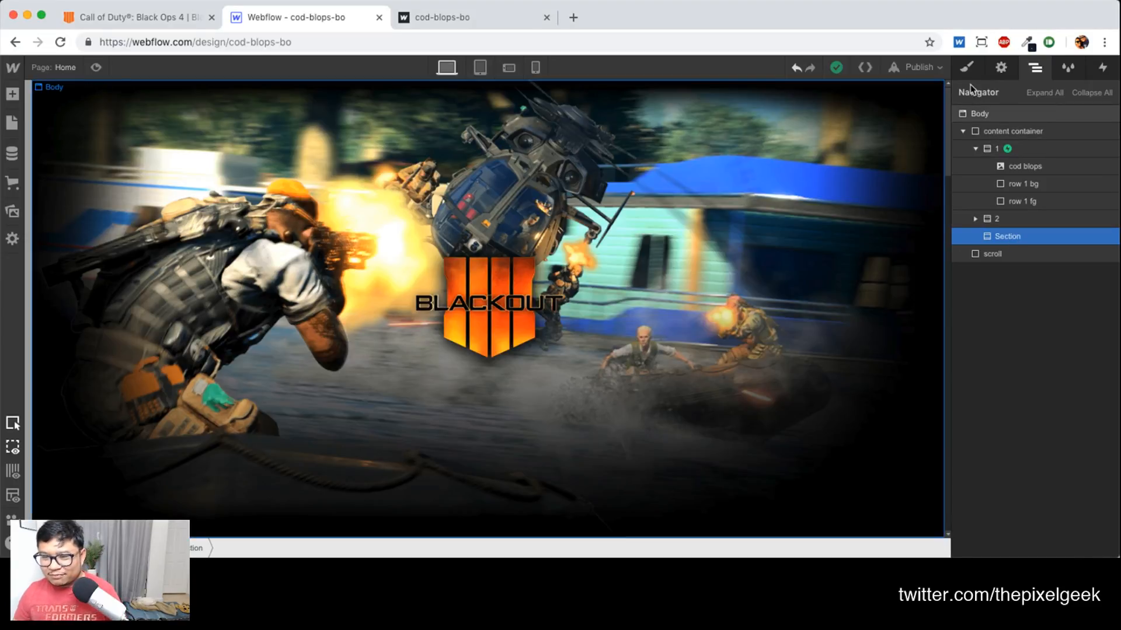
pyautogui.click(966, 68)
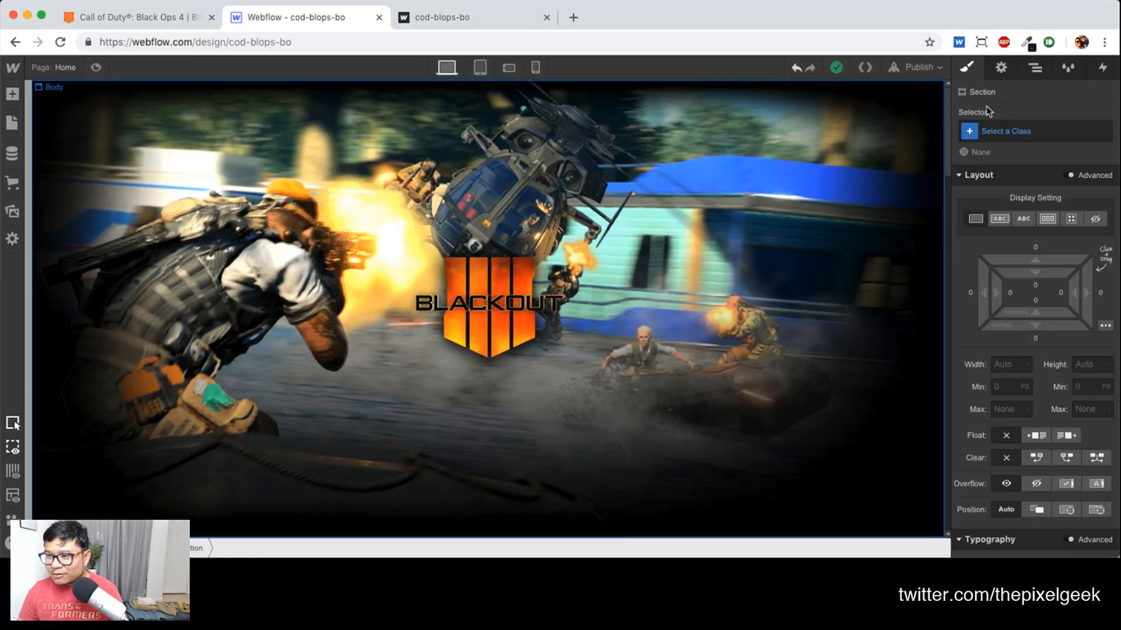
pyautogui.click(1006, 131)
pyautogui.write('3')
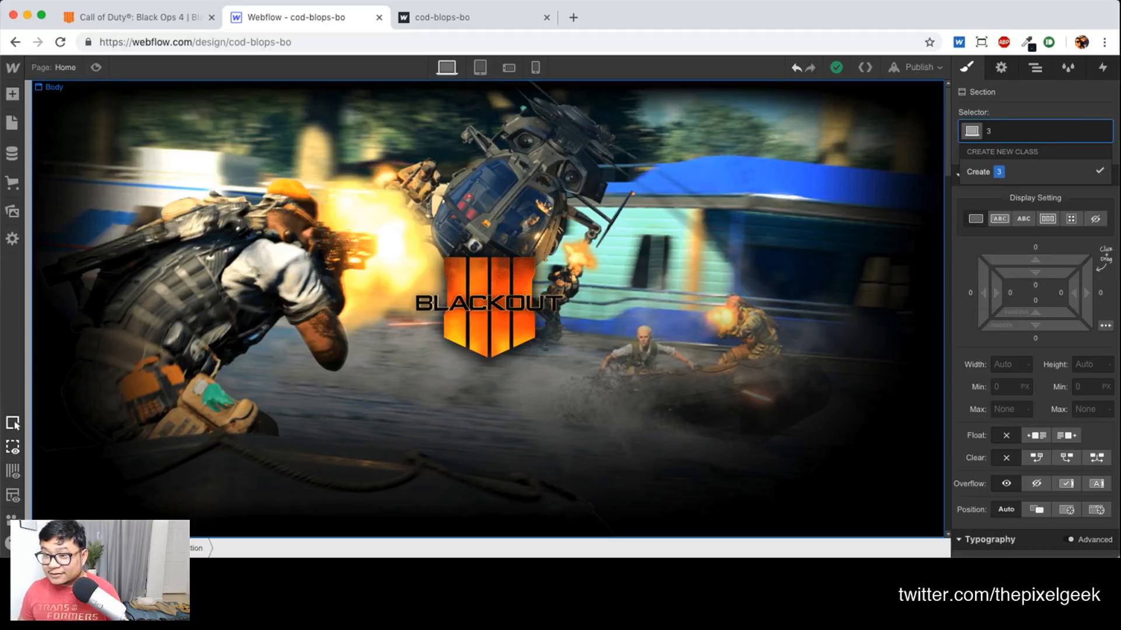
pyautogui.press('Return')
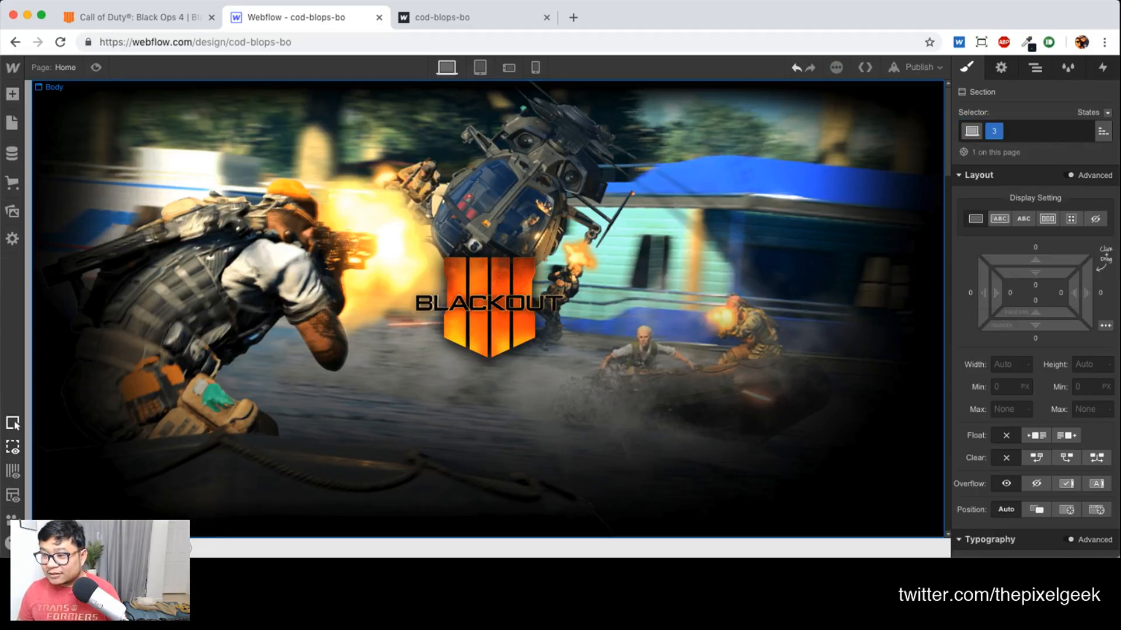
pyautogui.click(1066, 510)
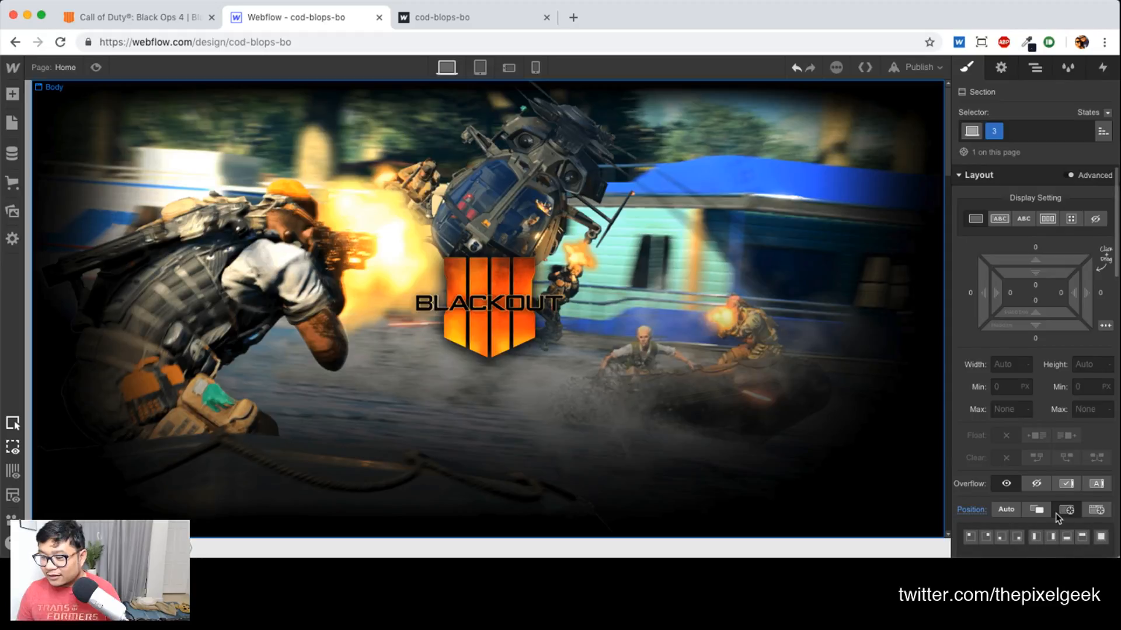
pyautogui.scroll(-1, 1056, 513)
pyautogui.click(1100, 510)
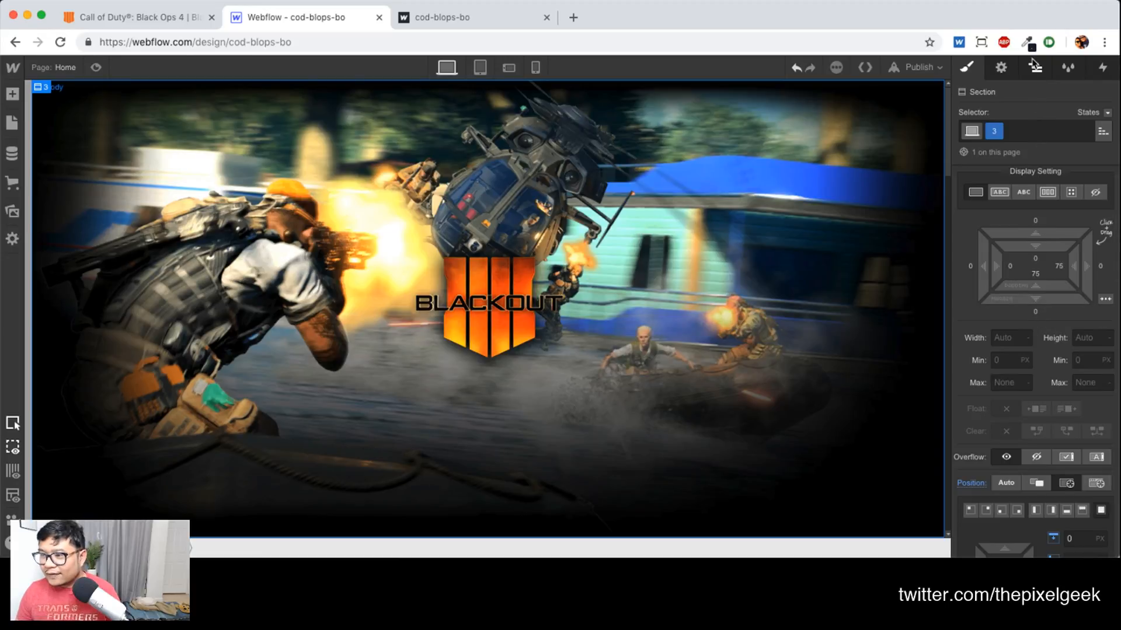
# Delete section 3 from the content container
pyautogui.click(1035, 67)
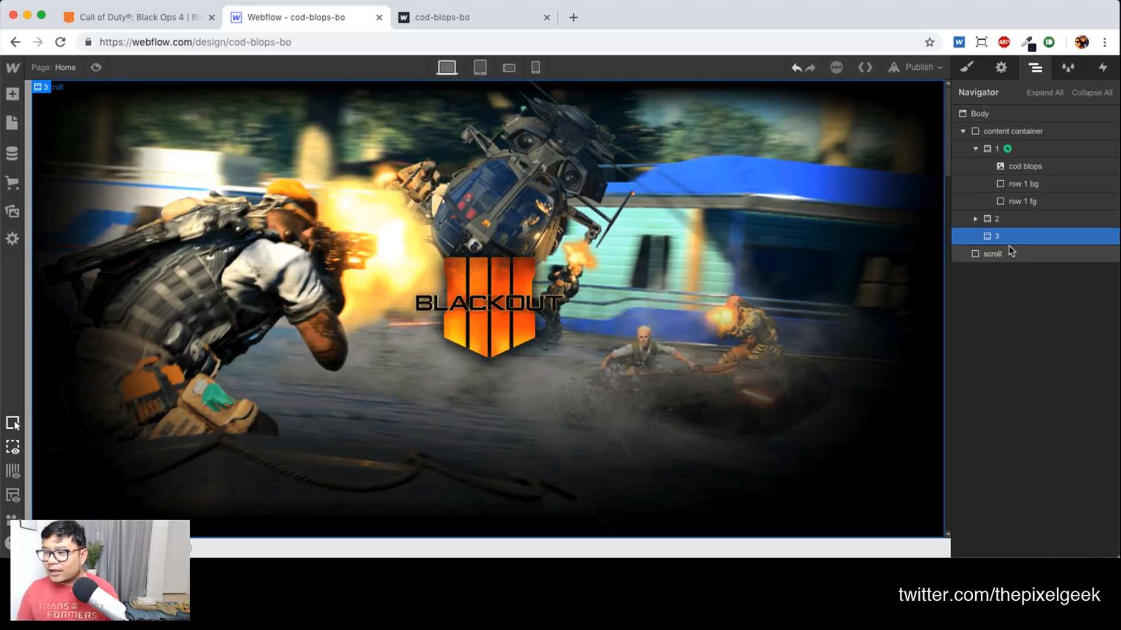
pyautogui.click(975, 219)
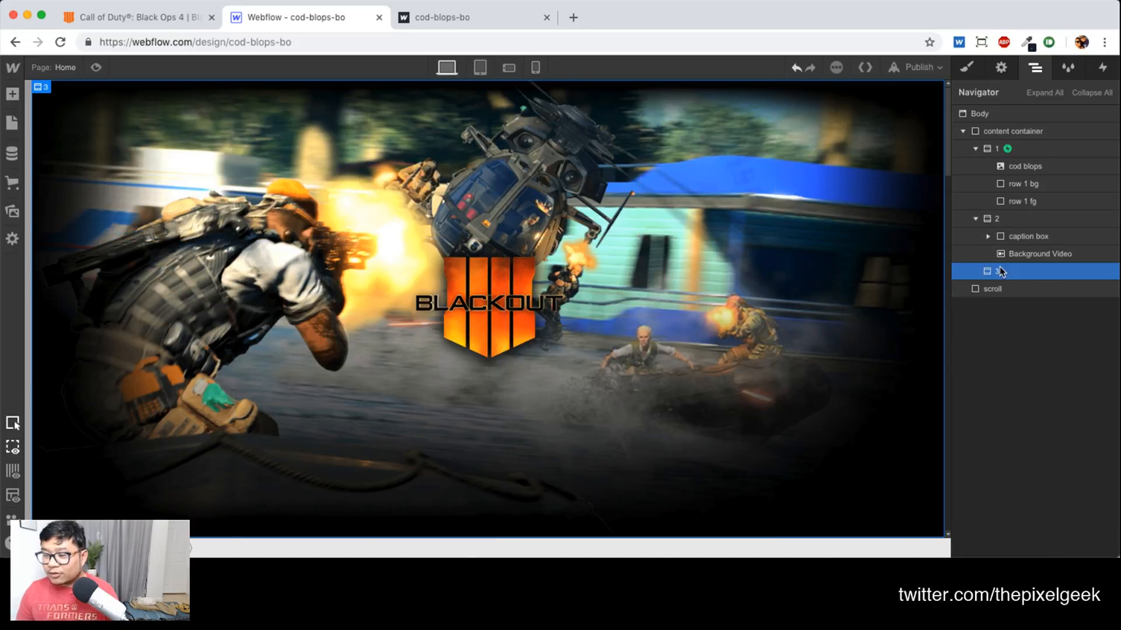
pyautogui.press('Delete')
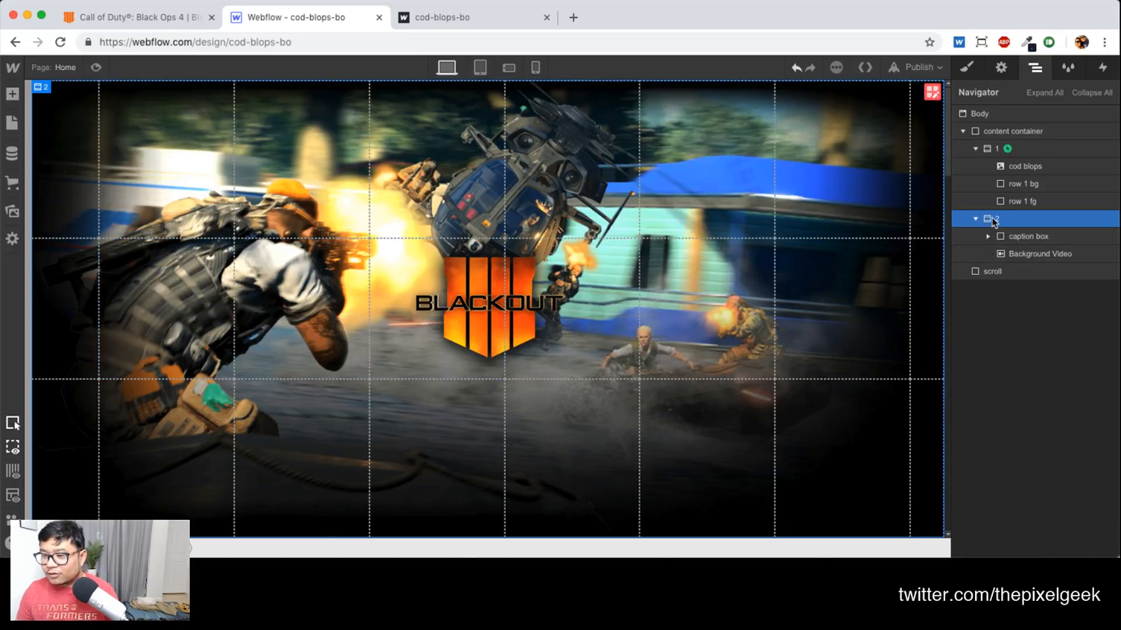
# Duplicate section 2 with its caption box and Background Video, and expand the copy in the element tree
pyautogui.press('super+d')
pyautogui.click(992, 272)
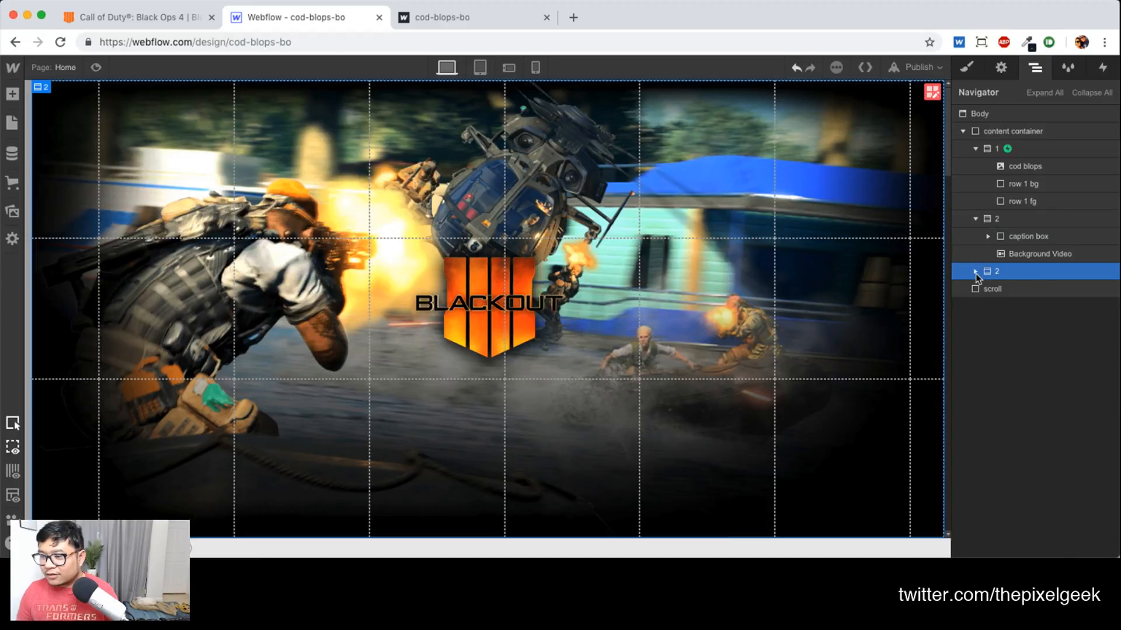
pyautogui.click(974, 272)
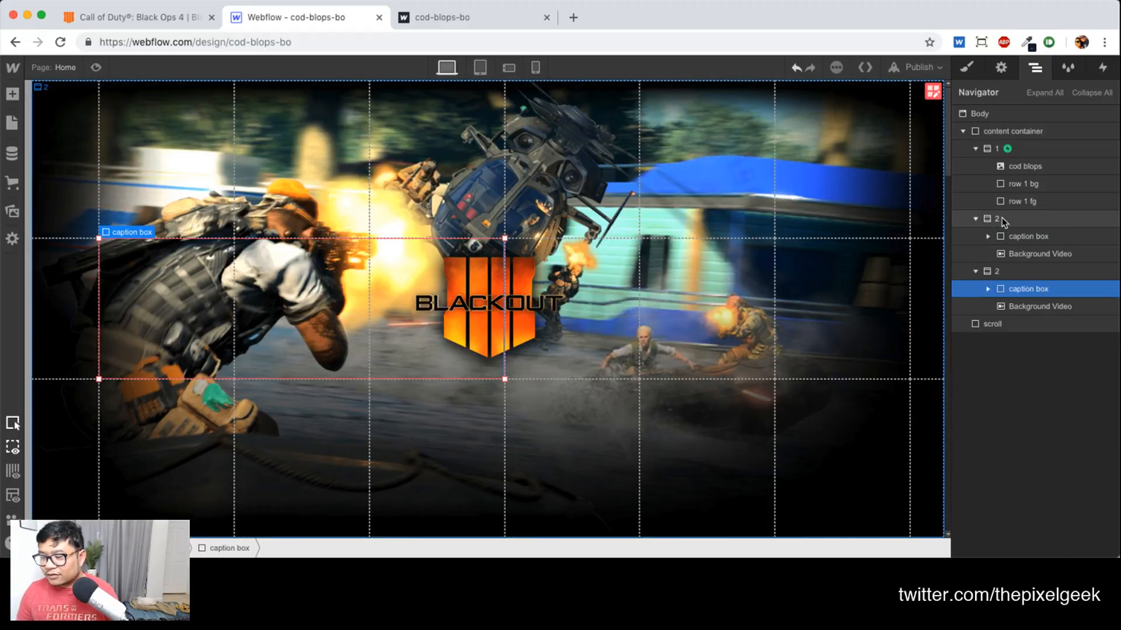
pyautogui.click(1003, 221)
pyautogui.click(996, 272)
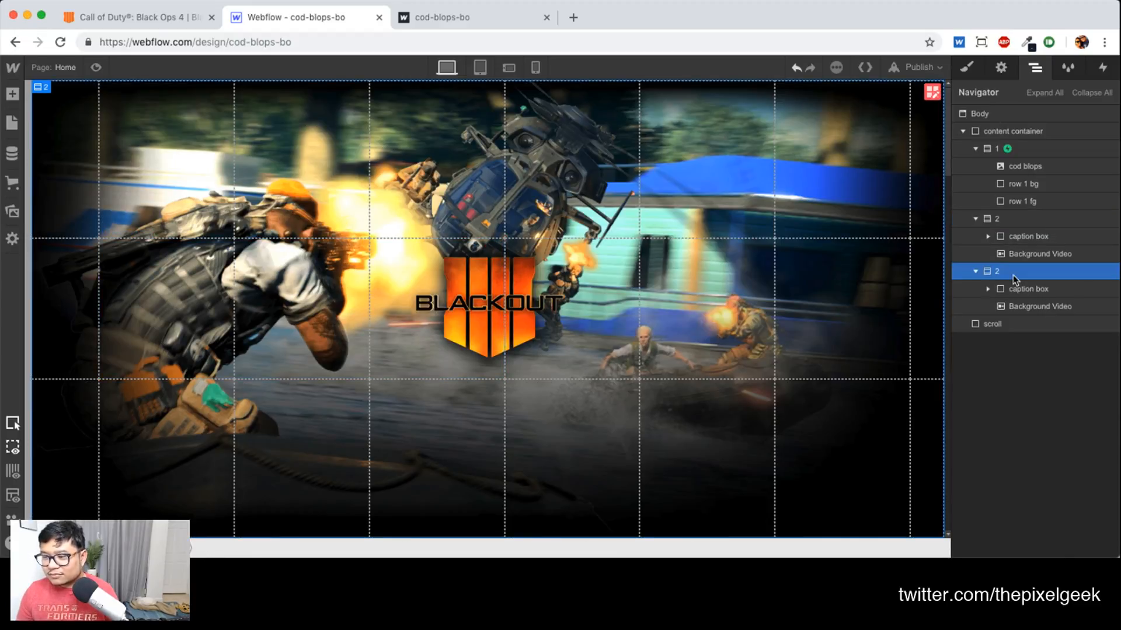
pyautogui.click(997, 219)
# Rename section 1's class to hero
pyautogui.click(996, 149)
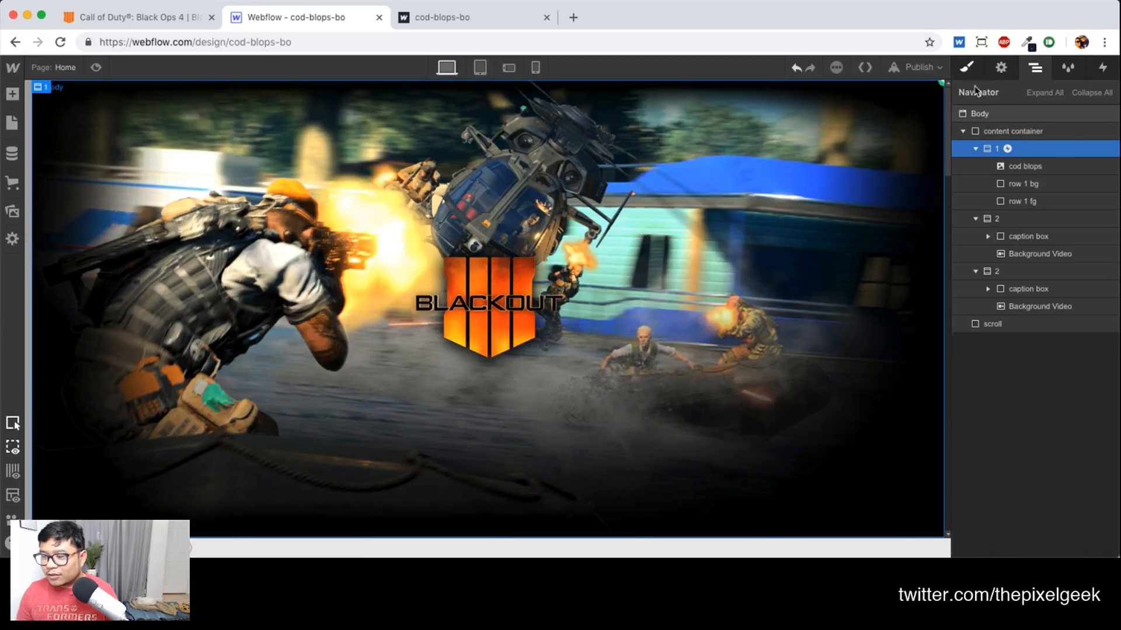
pyautogui.press('s')
pyautogui.write('her')
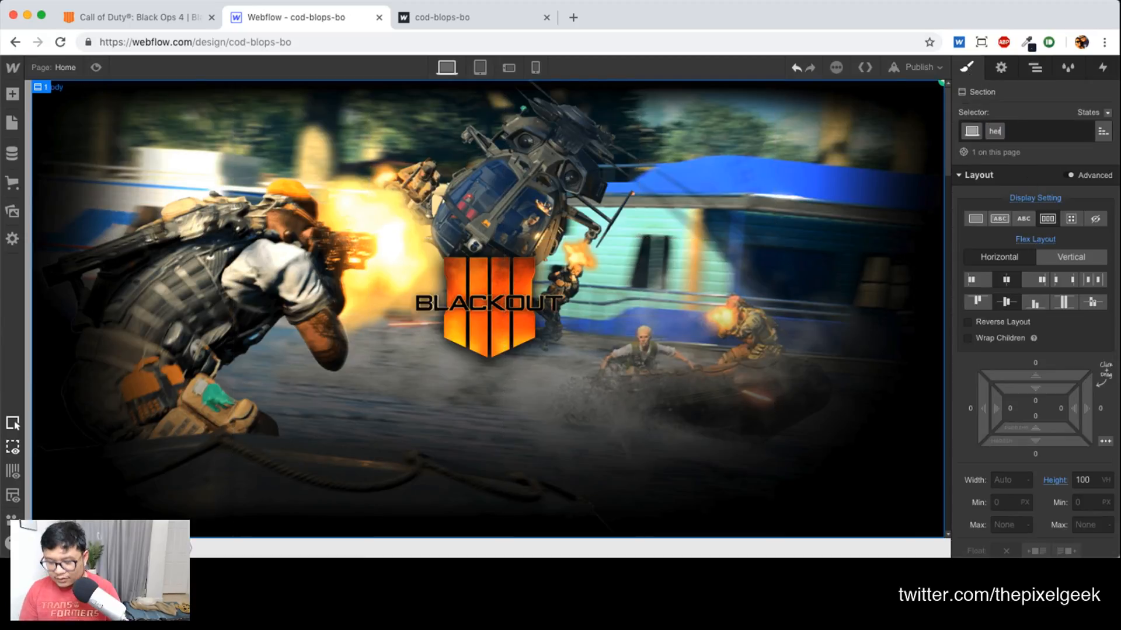
pyautogui.write('o')
pyautogui.press('Return')
# Rename the class shared by section 2 and its duplicate to next
pyautogui.click(1035, 67)
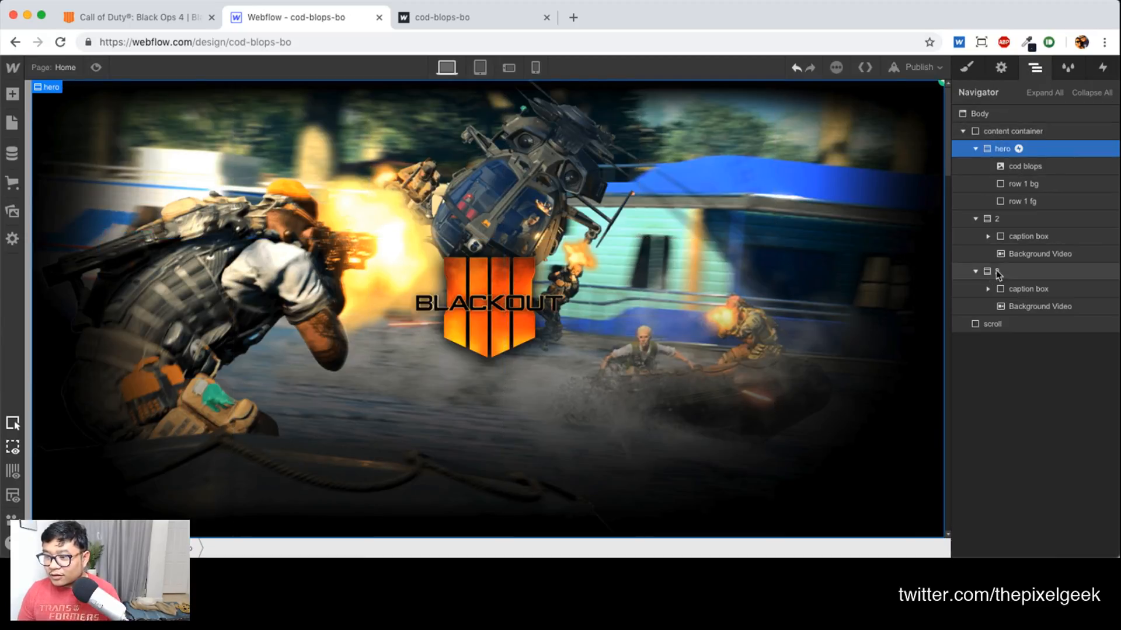
pyautogui.click(997, 219)
pyautogui.click(970, 67)
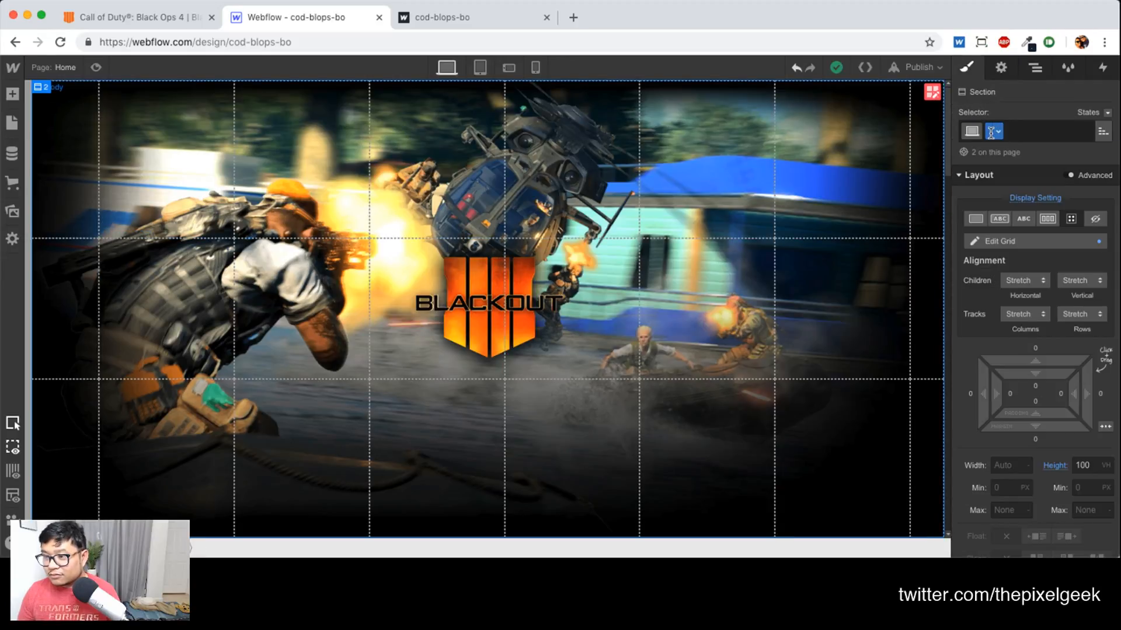
pyautogui.click(990, 133)
pyautogui.write('next')
pyautogui.press('Return')
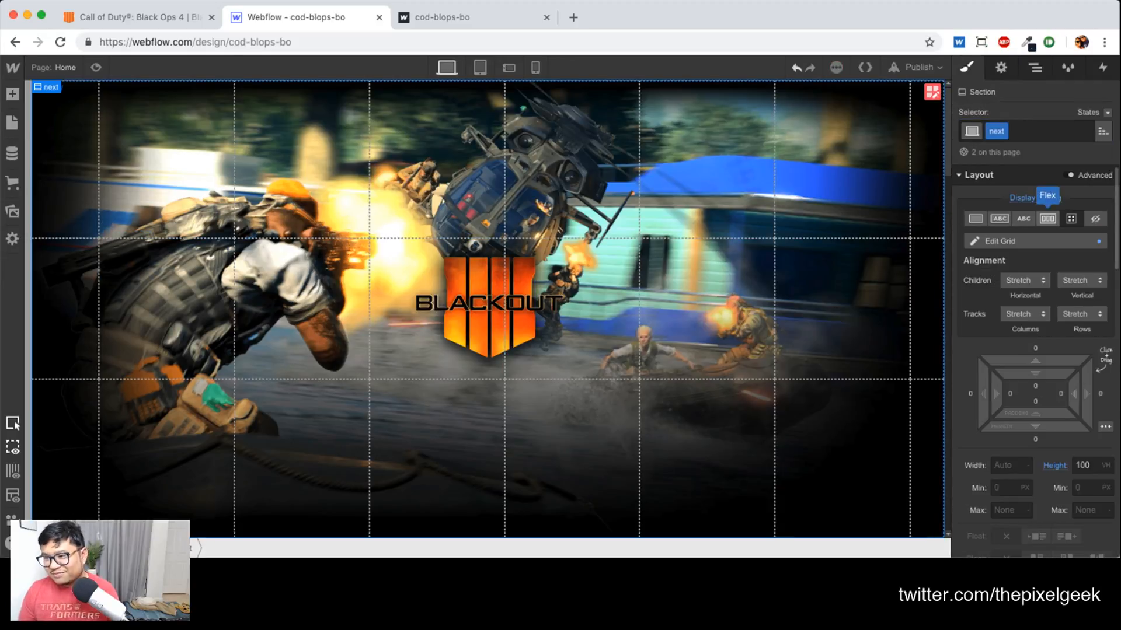
# Hide the hero section on desktop and open the first next section's visibility settings
pyautogui.click(1034, 69)
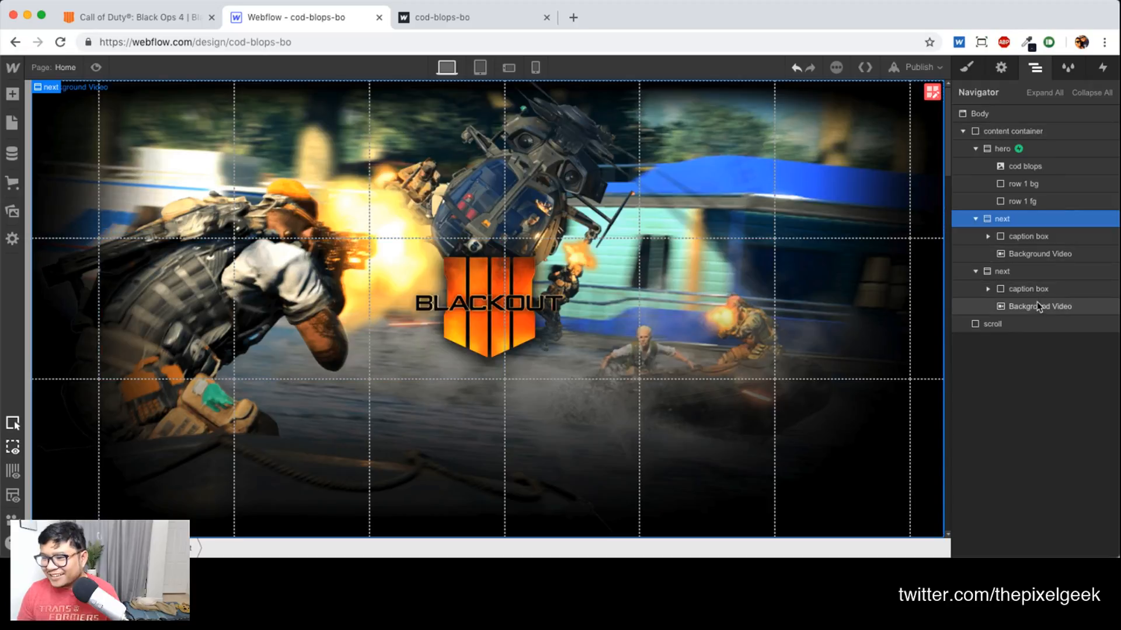
pyautogui.click(1022, 289)
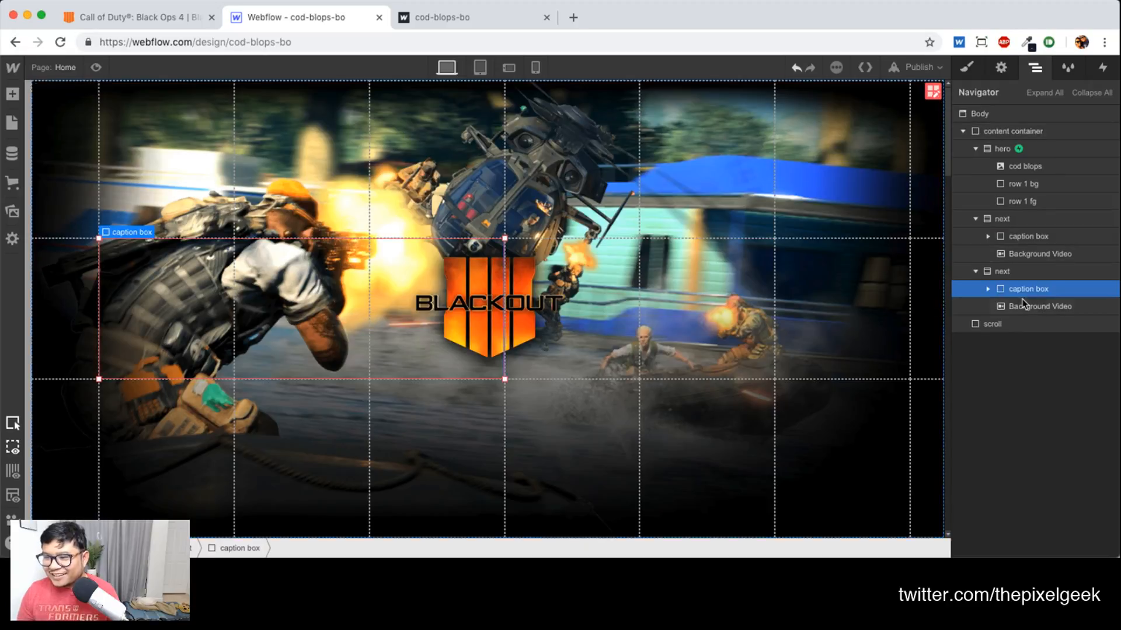
pyautogui.click(976, 150)
pyautogui.click(976, 166)
pyautogui.click(1002, 148)
pyautogui.click(1002, 68)
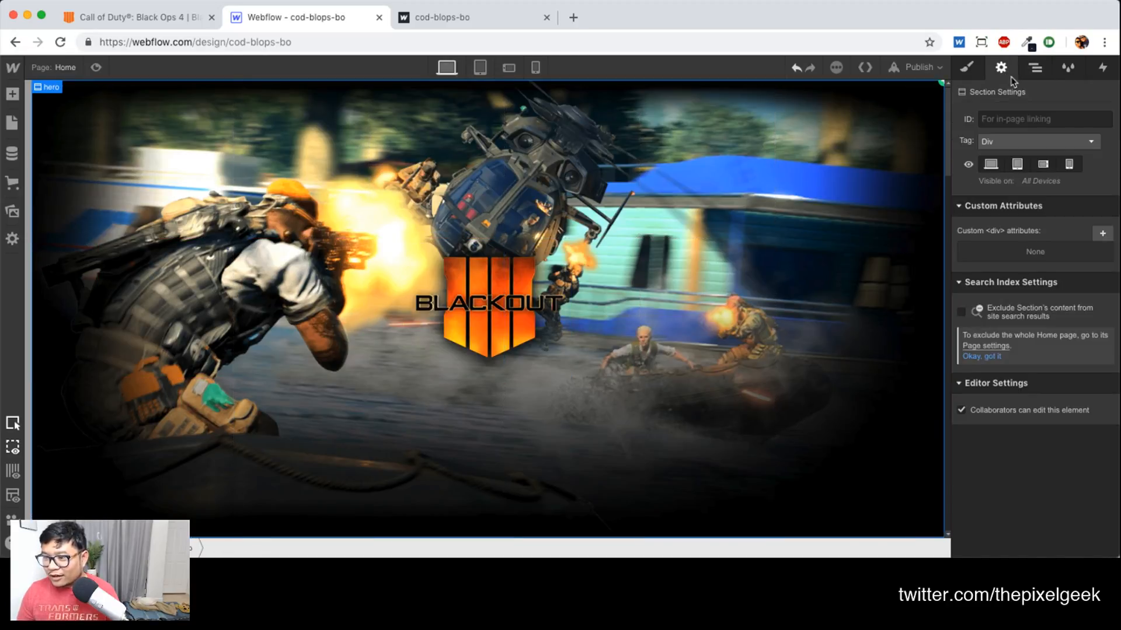
pyautogui.click(995, 168)
pyautogui.click(1035, 67)
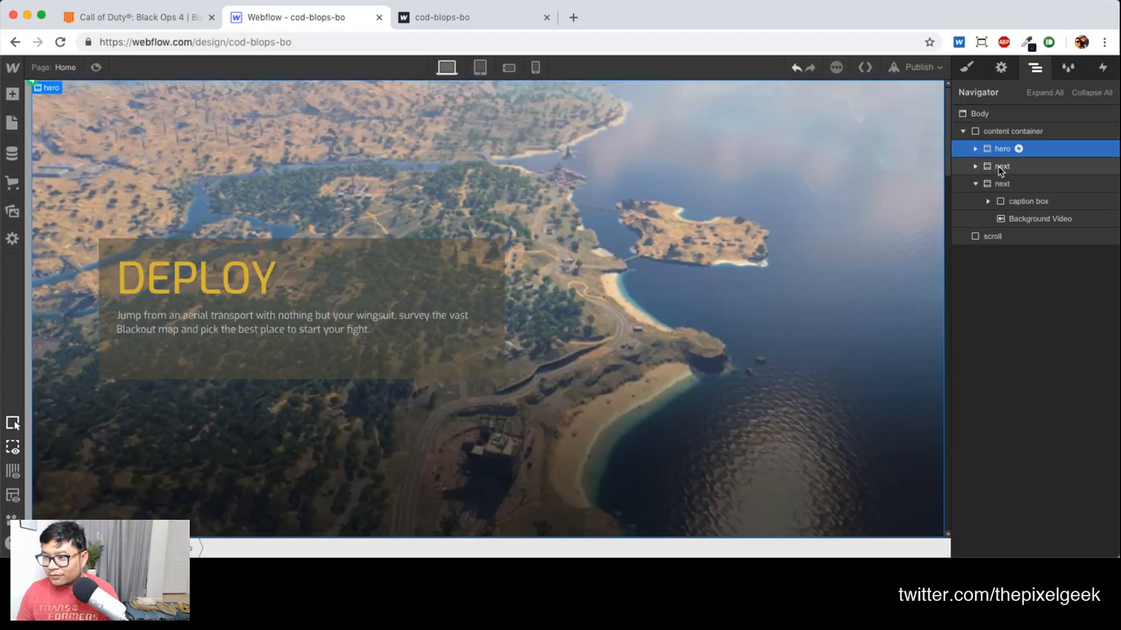
pyautogui.click(1000, 68)
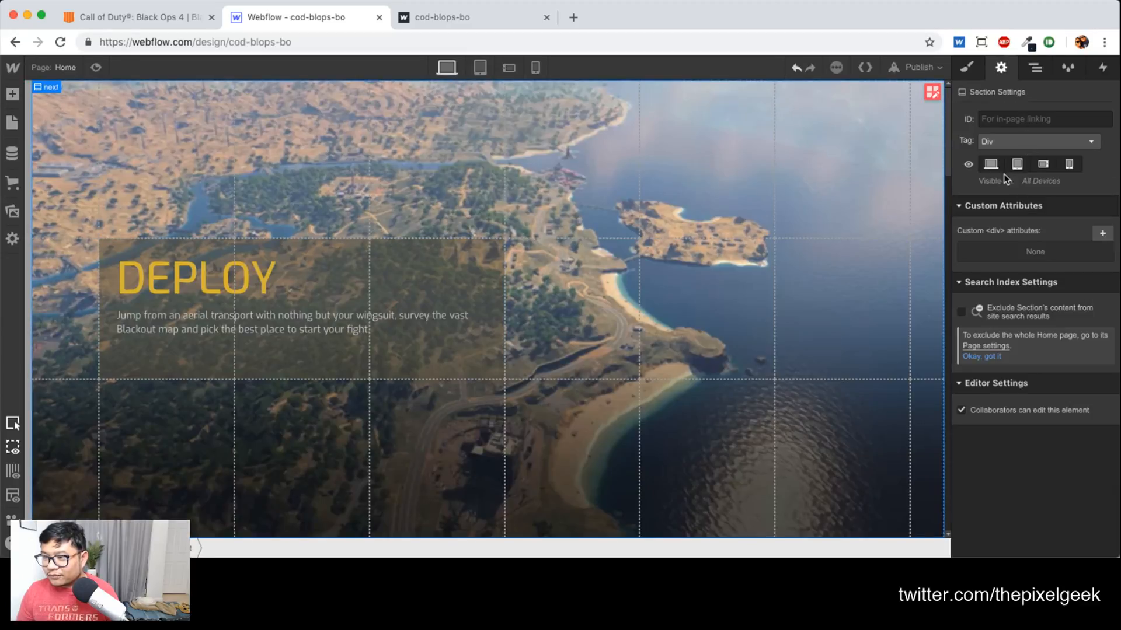
pyautogui.click(1035, 68)
# Widen the second next section's caption box to span the six wide grid columns
pyautogui.click(1022, 200)
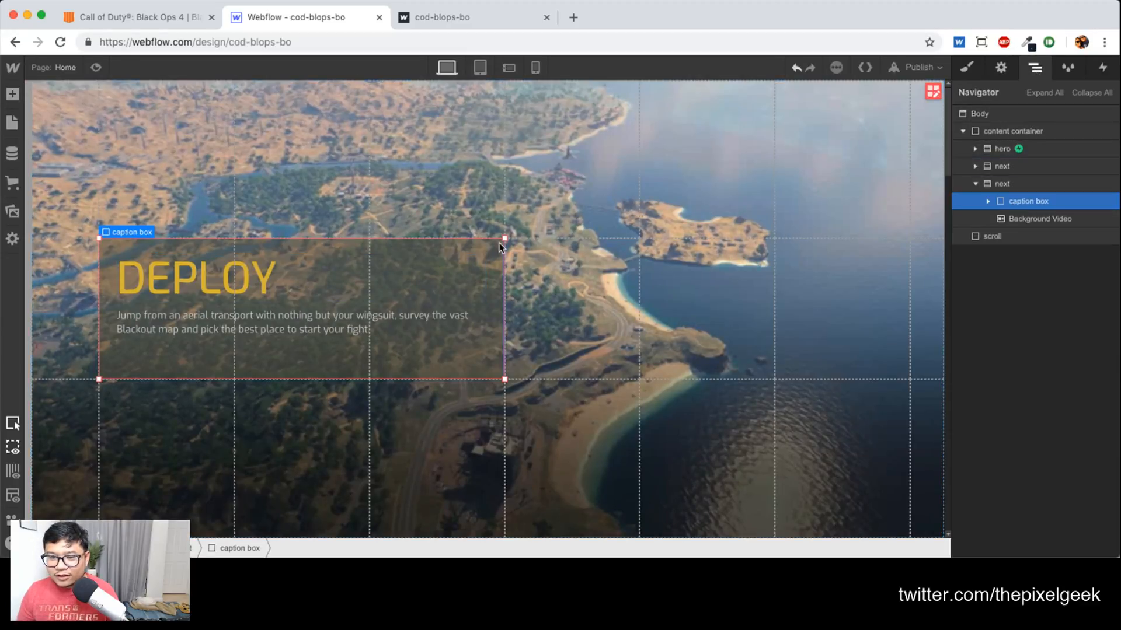
pyautogui.moveTo(502, 240); pyautogui.dragTo(885, 255)
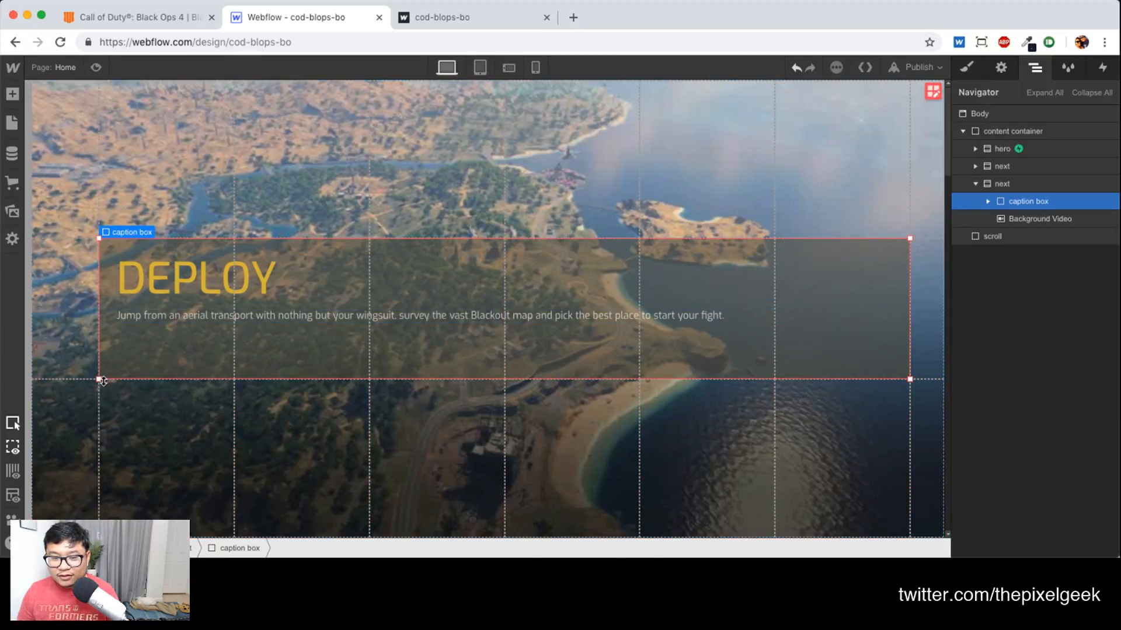
# Place the DEPLOY caption box across columns 5 to 7 in the last row of the section grid
pyautogui.moveTo(99, 379); pyautogui.dragTo(141, 477)
pyautogui.moveTo(94, 263); pyautogui.dragTo(514, 384)
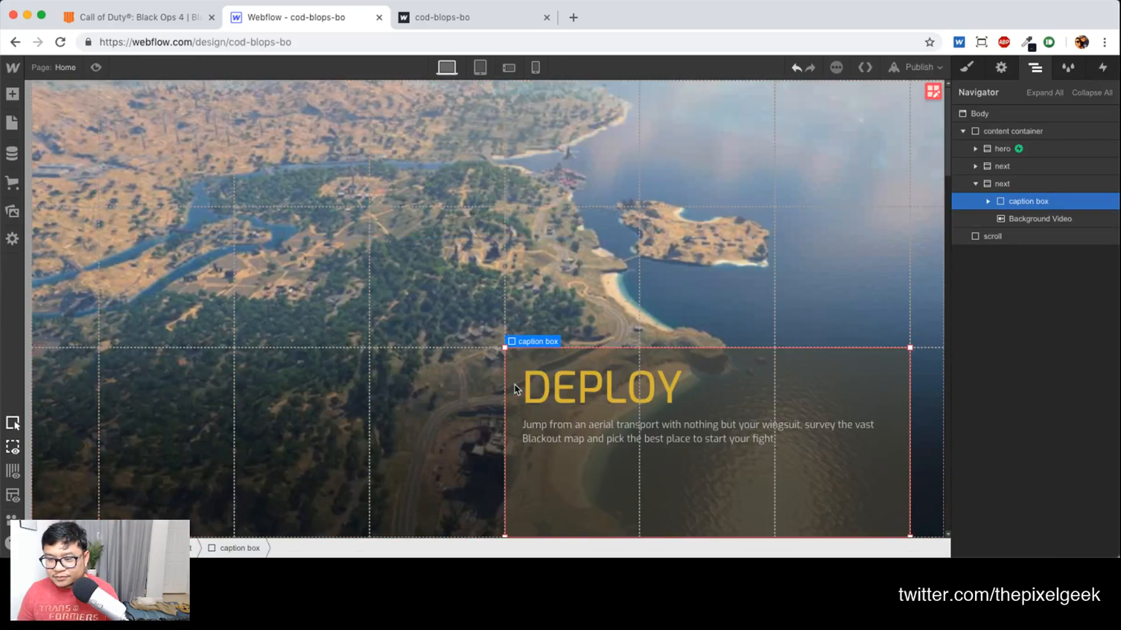
# Copy the second background video from the videos page
pyautogui.click(1038, 221)
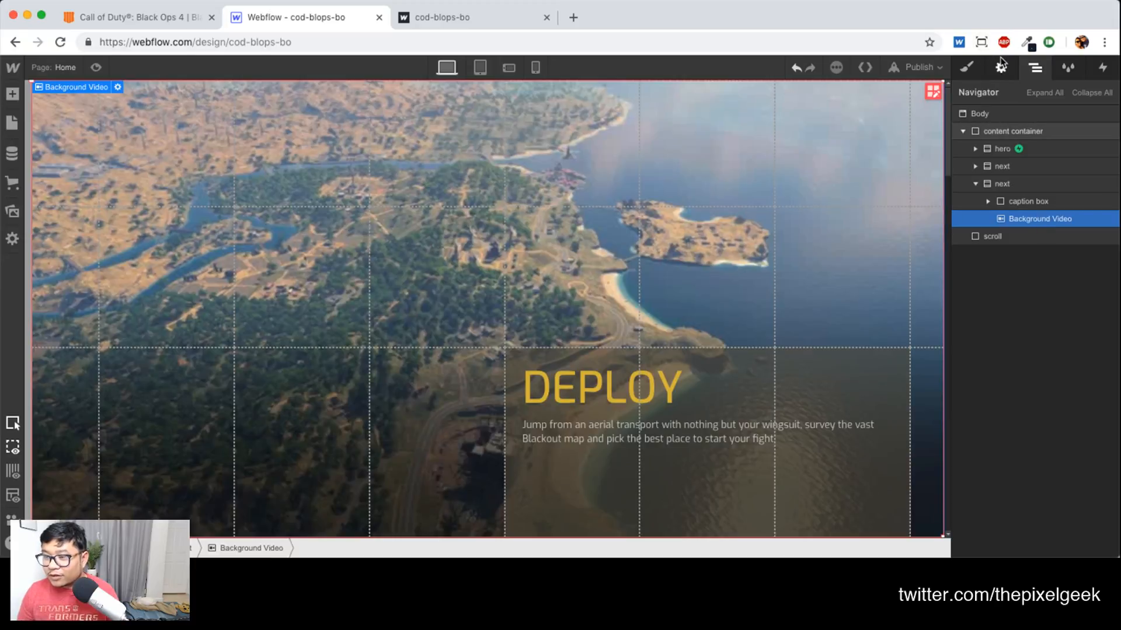
pyautogui.click(59, 68)
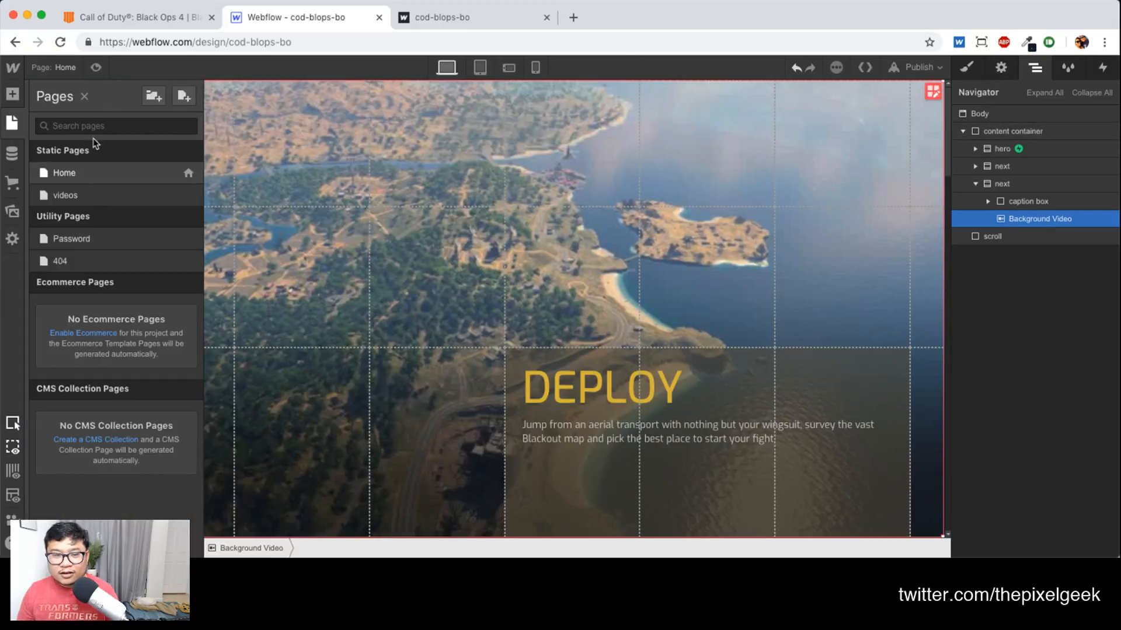
pyautogui.click(84, 194)
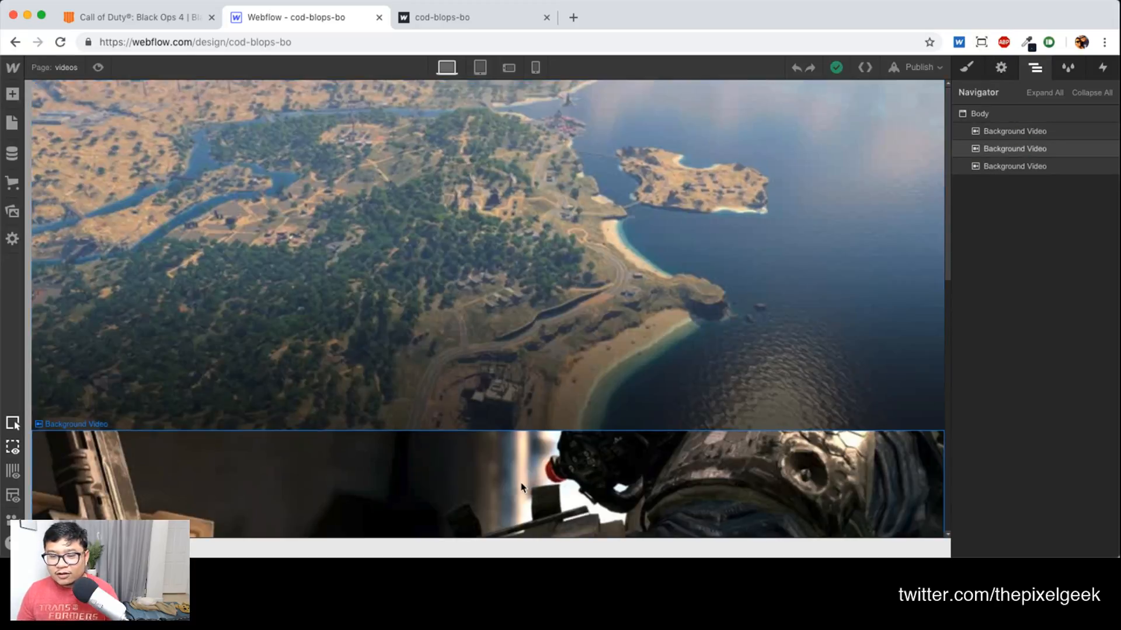
pyautogui.click(521, 488)
pyautogui.click(63, 68)
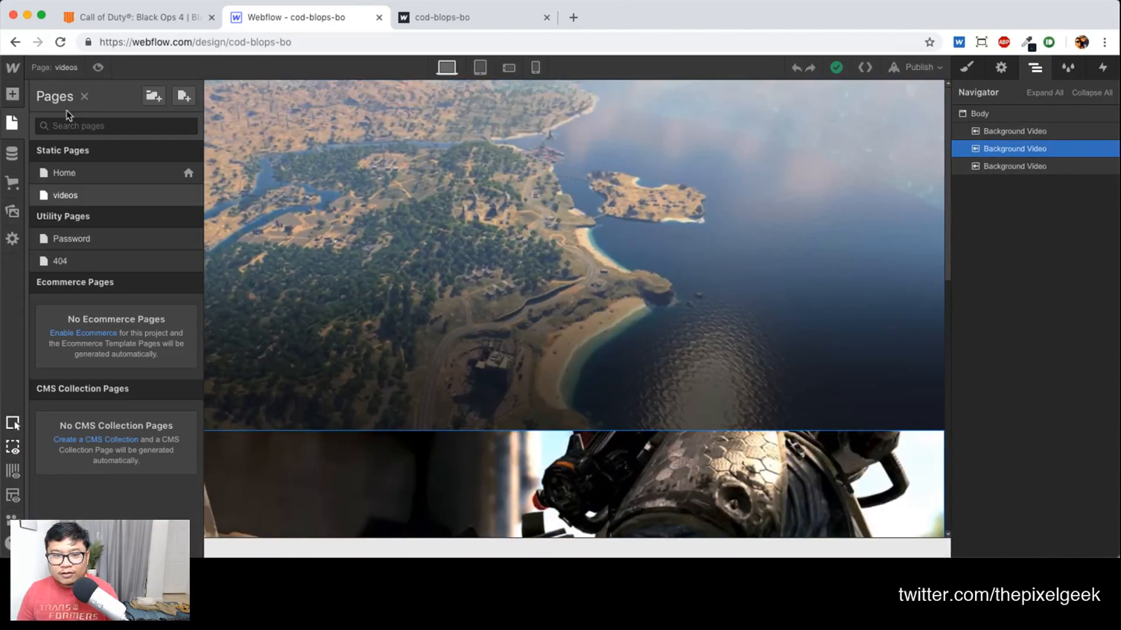
# On the Home page, replace the background video in the DEPLOY section with the copied one
pyautogui.click(69, 173)
pyautogui.click(1046, 221)
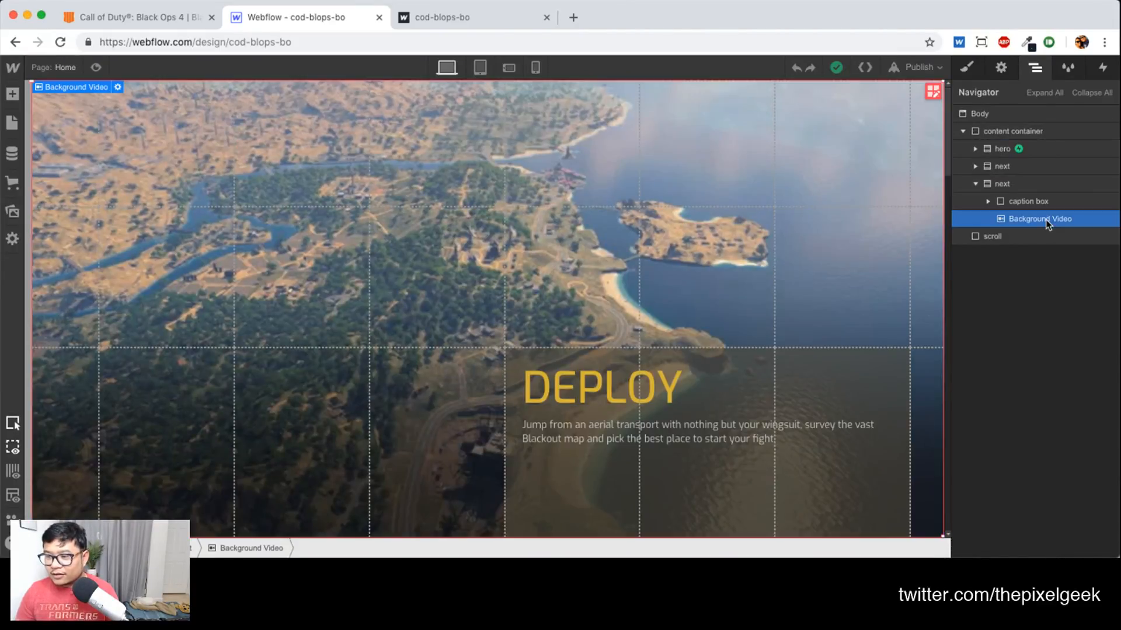
pyautogui.press('Delete')
pyautogui.hotkey('ctrl', 'z')
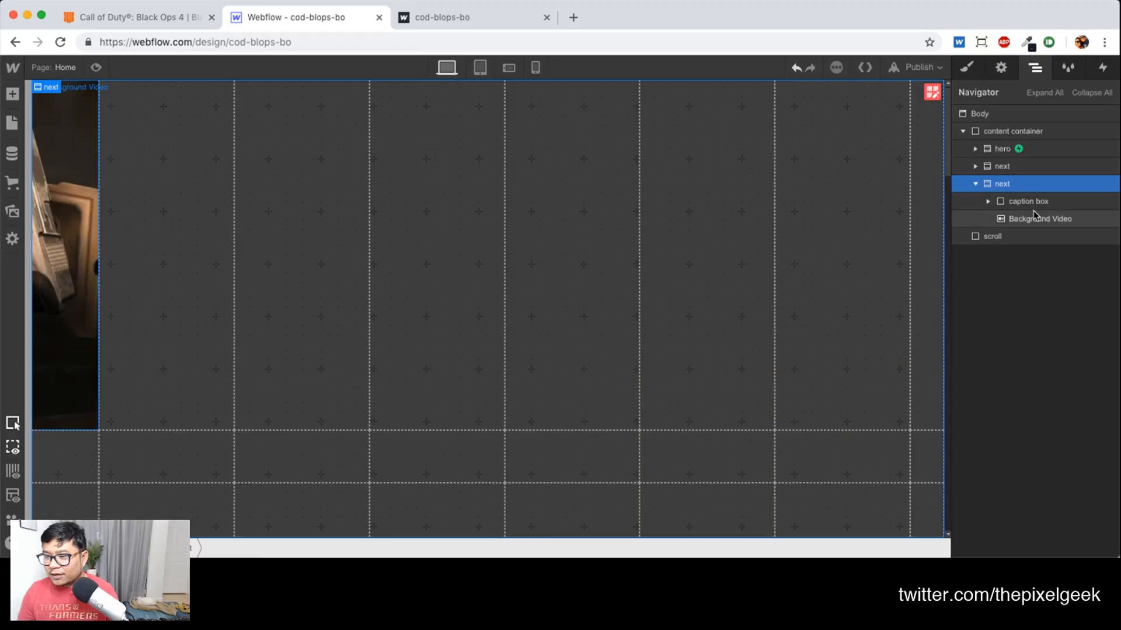
# Stretch the pasted background video over the whole section grid, columns 1 to 8 and rows 1 to 4
pyautogui.click(74, 235)
pyautogui.moveTo(99, 430); pyautogui.dragTo(918, 530)
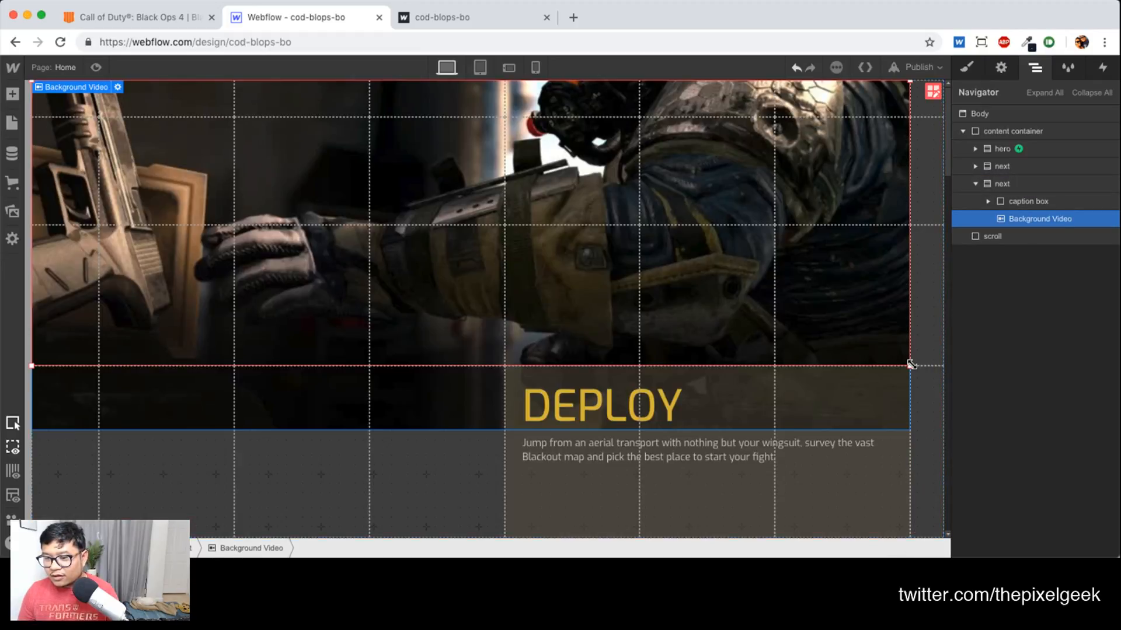
pyautogui.moveTo(910, 364); pyautogui.dragTo(933, 532)
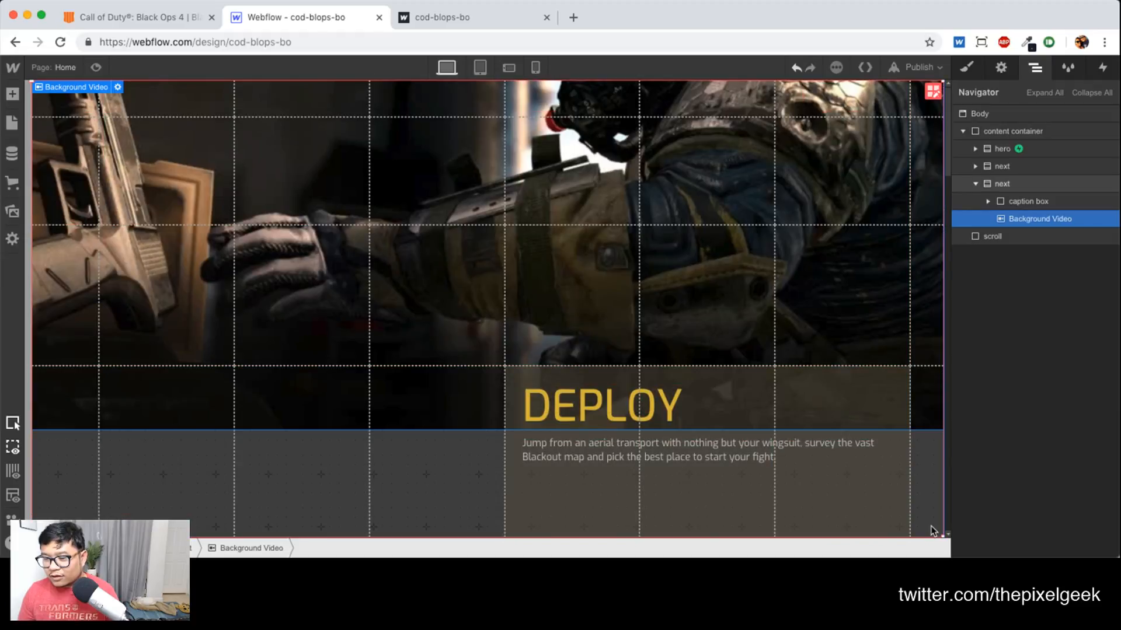
# Apply the existing Background Video class to the pasted video and preview the page
pyautogui.click(966, 67)
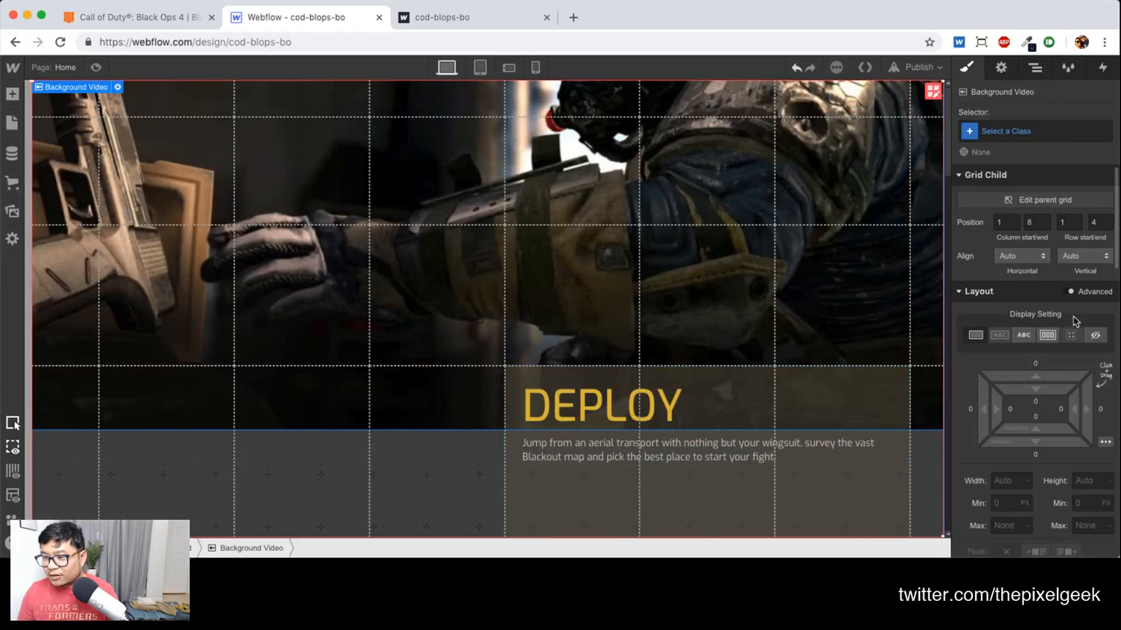
pyautogui.click(1021, 131)
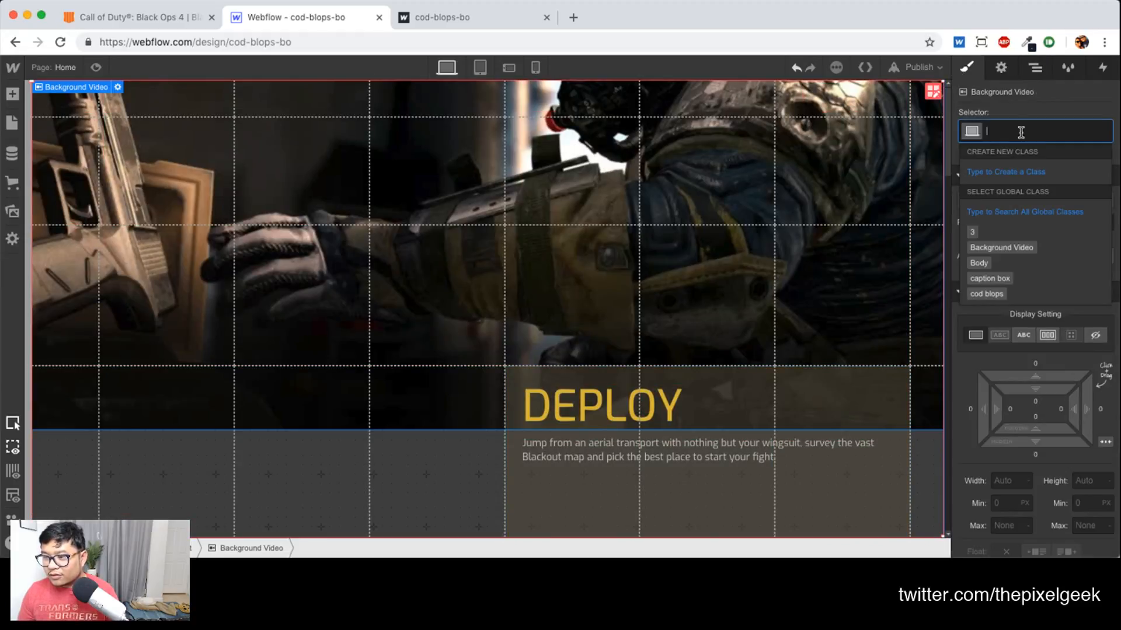
pyautogui.click(1015, 246)
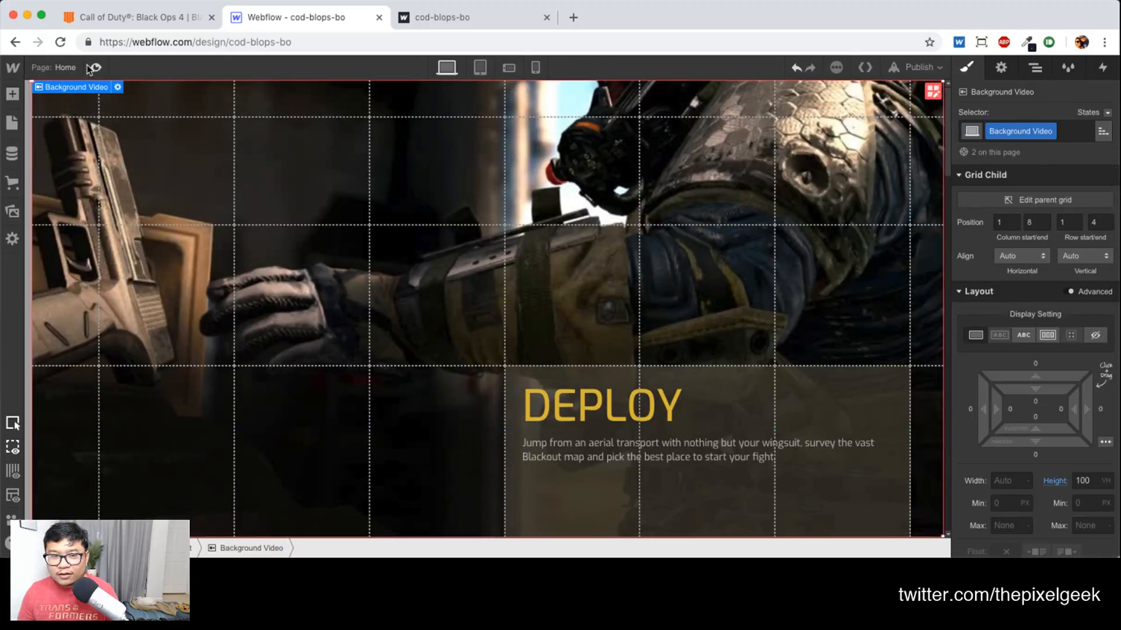
pyautogui.click(91, 67)
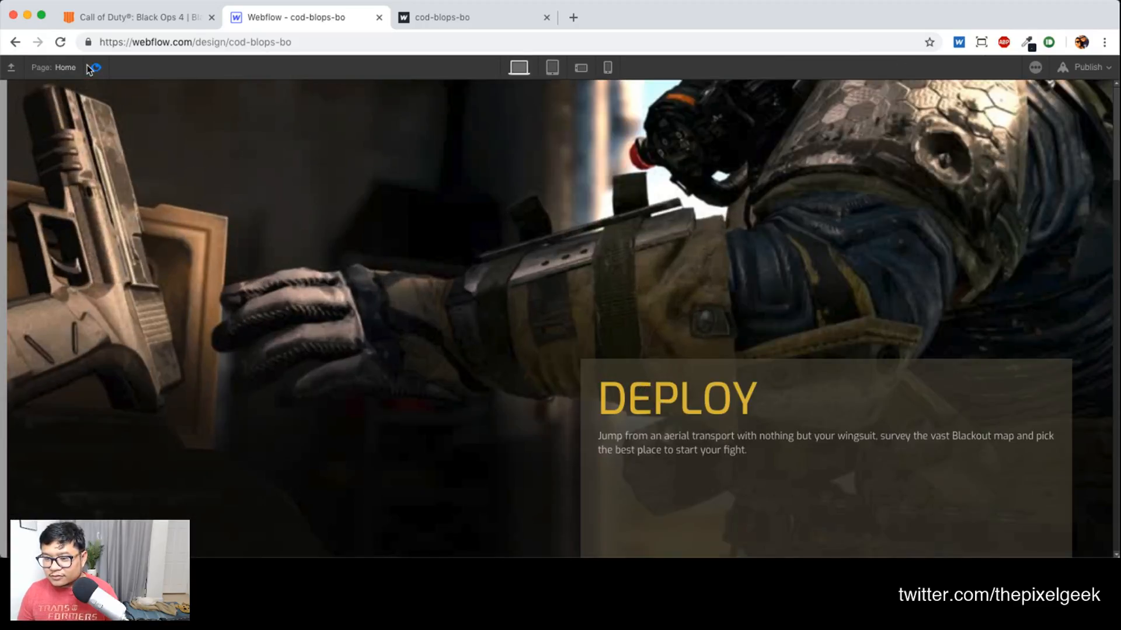
pyautogui.click(92, 67)
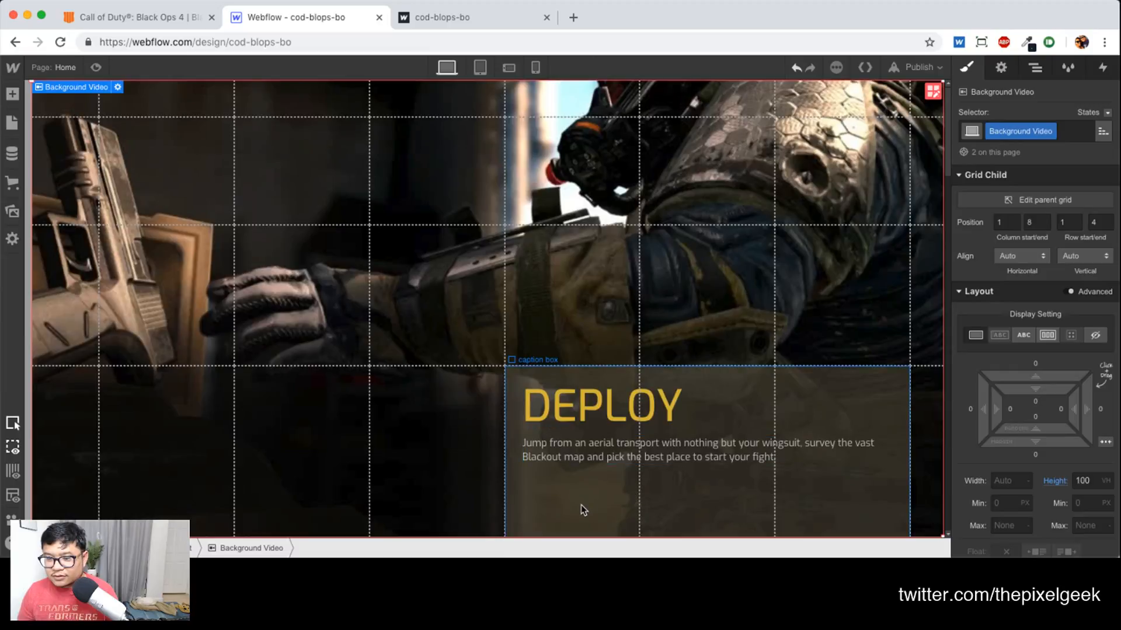
# Fit the DEPLOY caption box into row 3 of the section grid, spanning columns 5 to 7
pyautogui.click(933, 92)
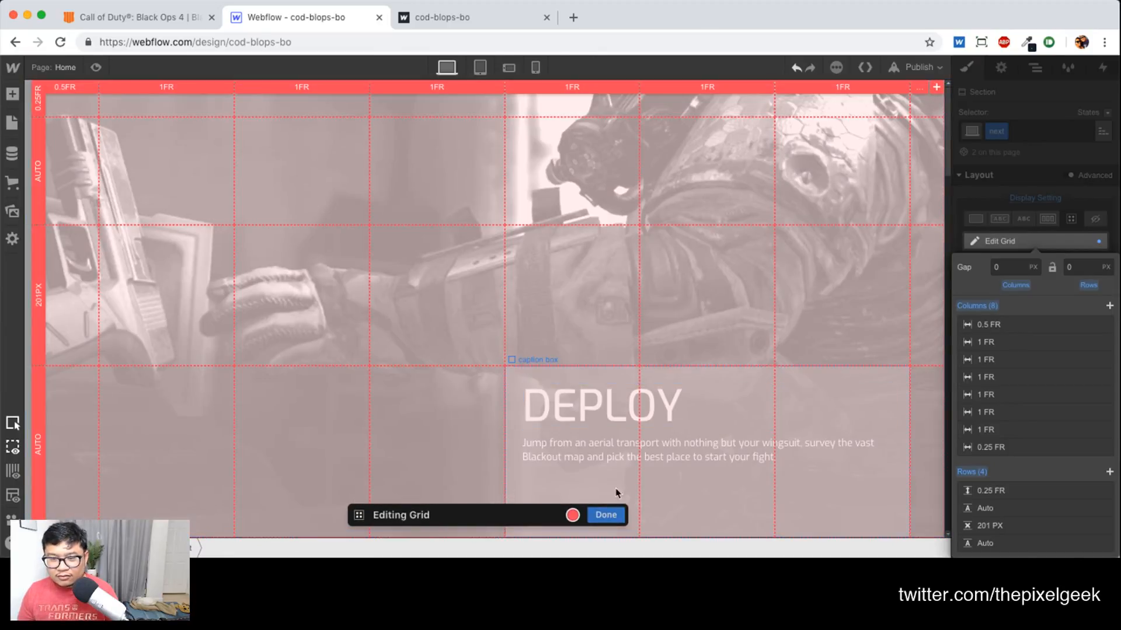
pyautogui.click(860, 459)
pyautogui.click(870, 393)
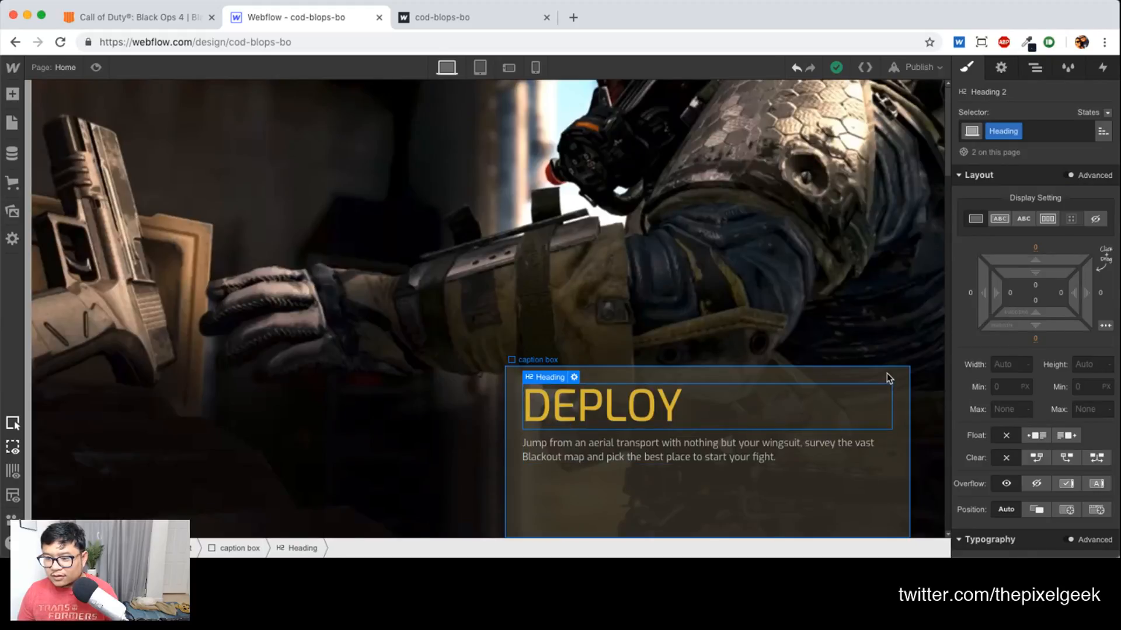
pyautogui.click(887, 373)
pyautogui.moveTo(908, 366); pyautogui.dragTo(888, 280)
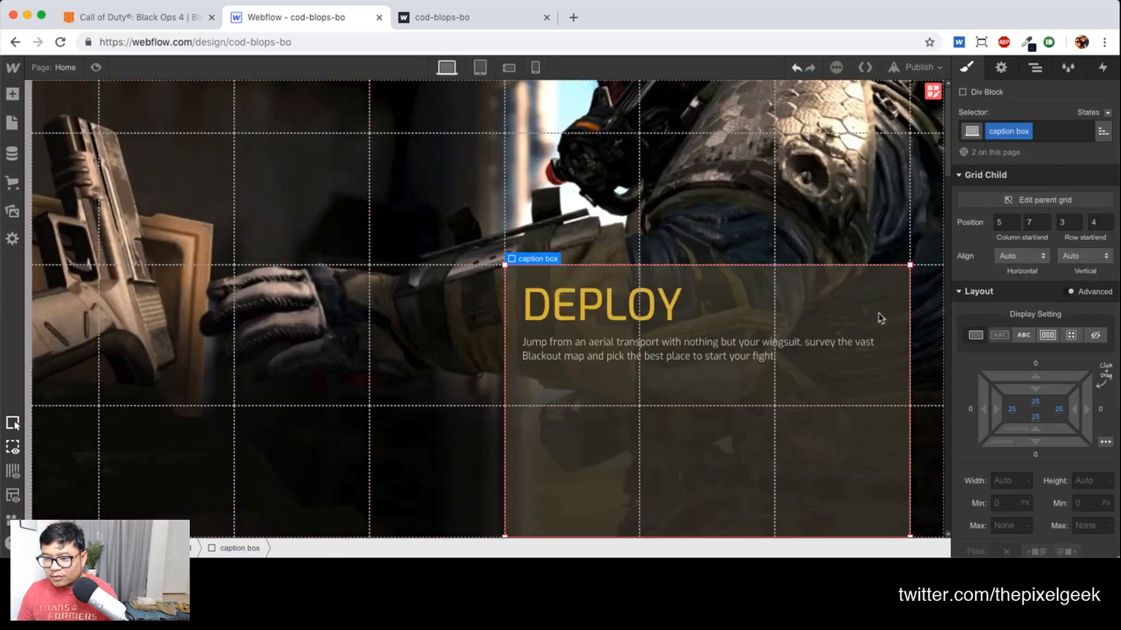
pyautogui.moveTo(908, 534); pyautogui.dragTo(890, 443)
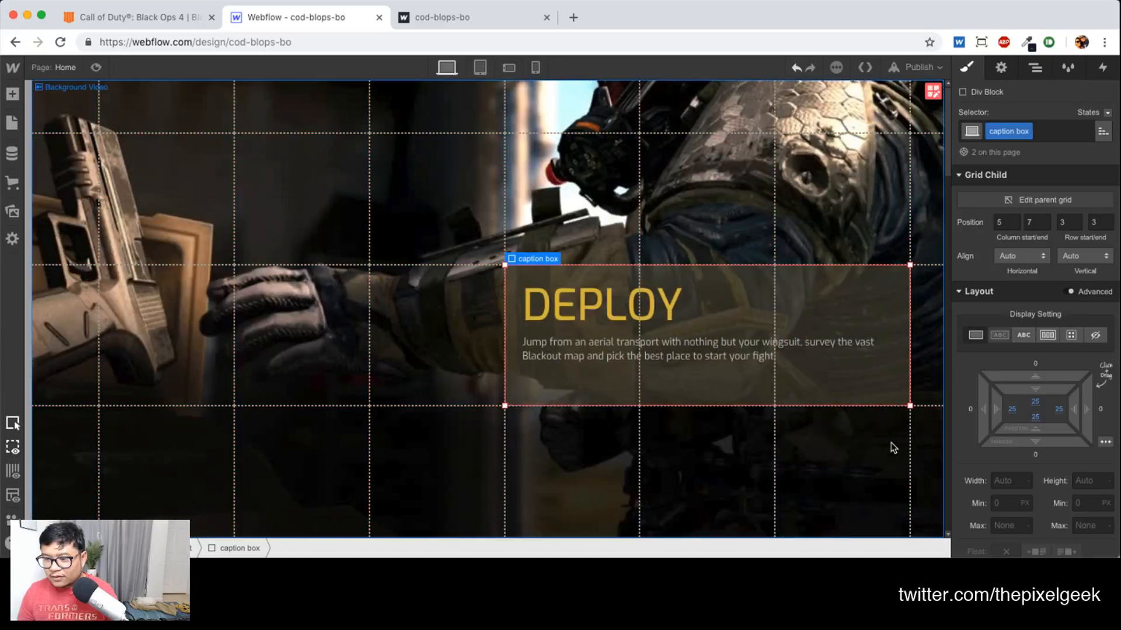
# Add two rows to the section grid
pyautogui.click(933, 89)
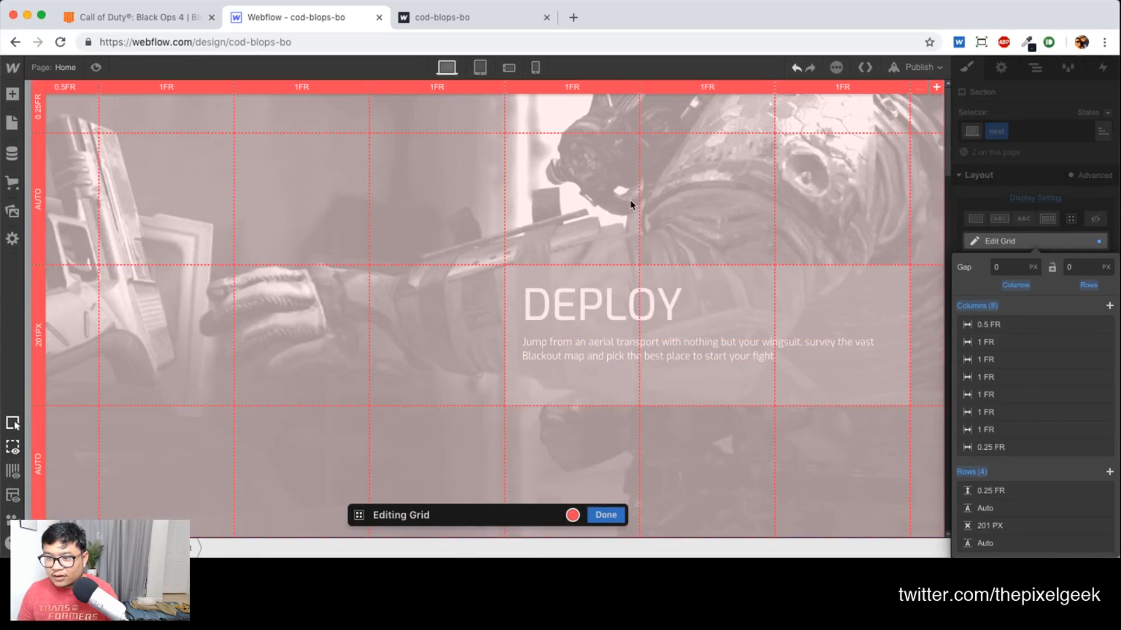
pyautogui.click(38, 529)
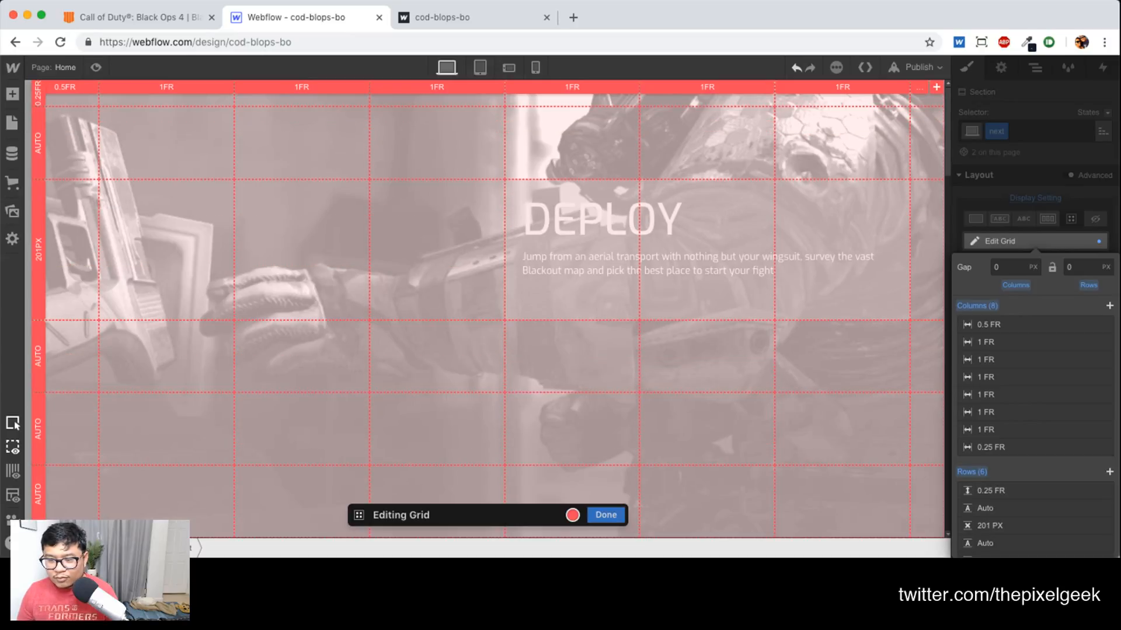
pyautogui.click(606, 515)
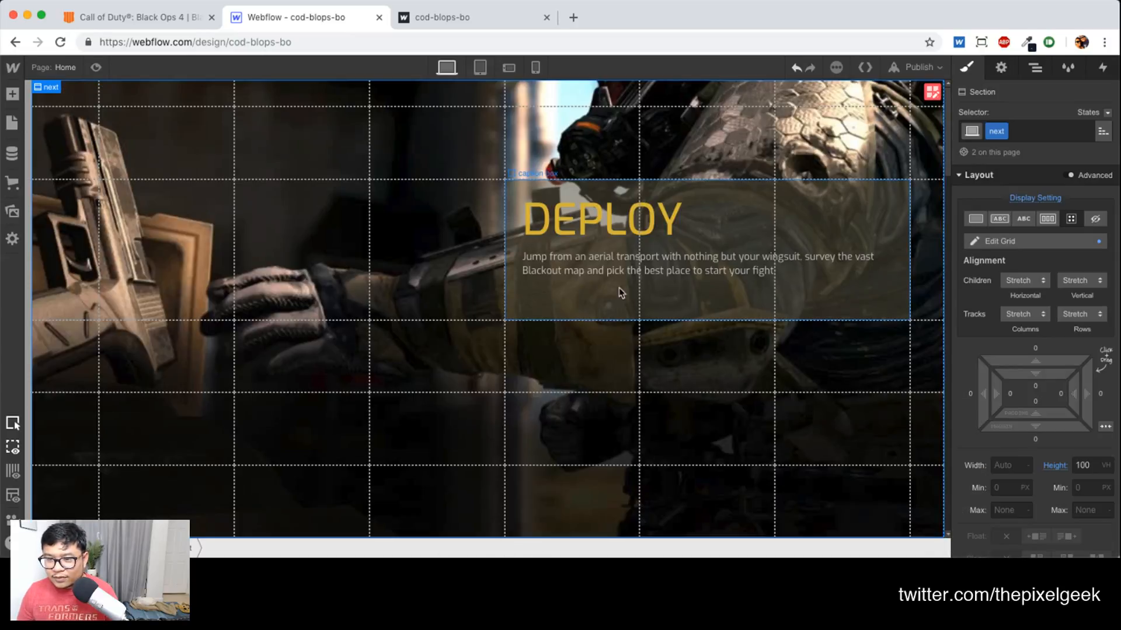
# Move the DEPLOY caption box down to row 5 of the grid, keeping columns 5 to 7
pyautogui.click(891, 316)
pyautogui.moveTo(905, 321); pyautogui.dragTo(899, 455)
pyautogui.moveTo(910, 178); pyautogui.dragTo(899, 402)
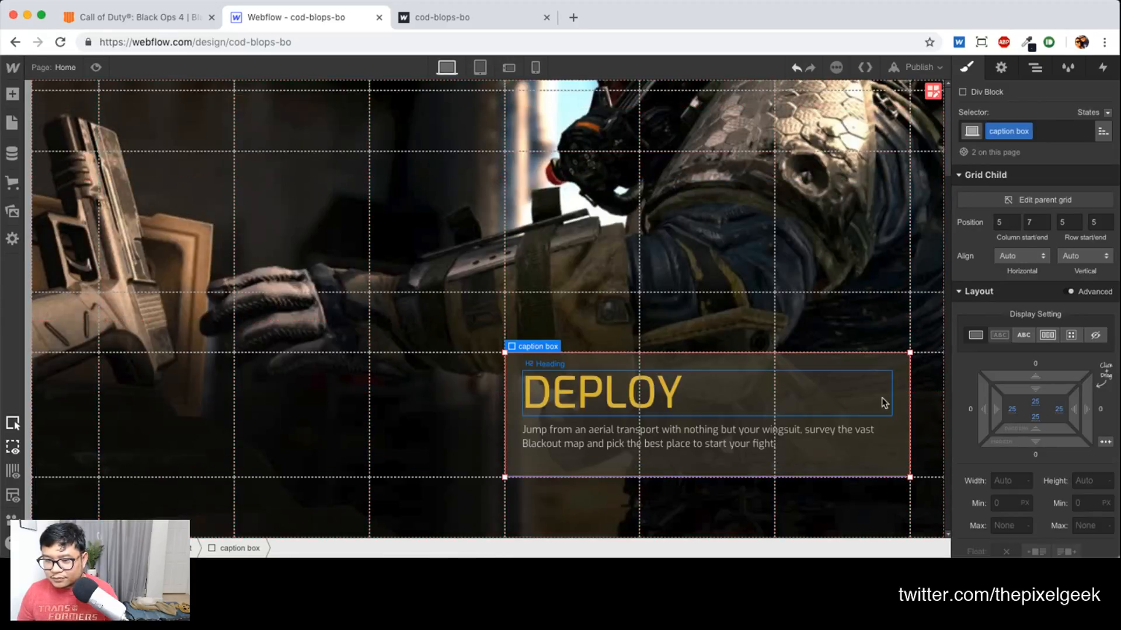
# Try 1 FR for the section grid's last row, replace it with a fixed pixel height, and preview the page
pyautogui.click(35, 514)
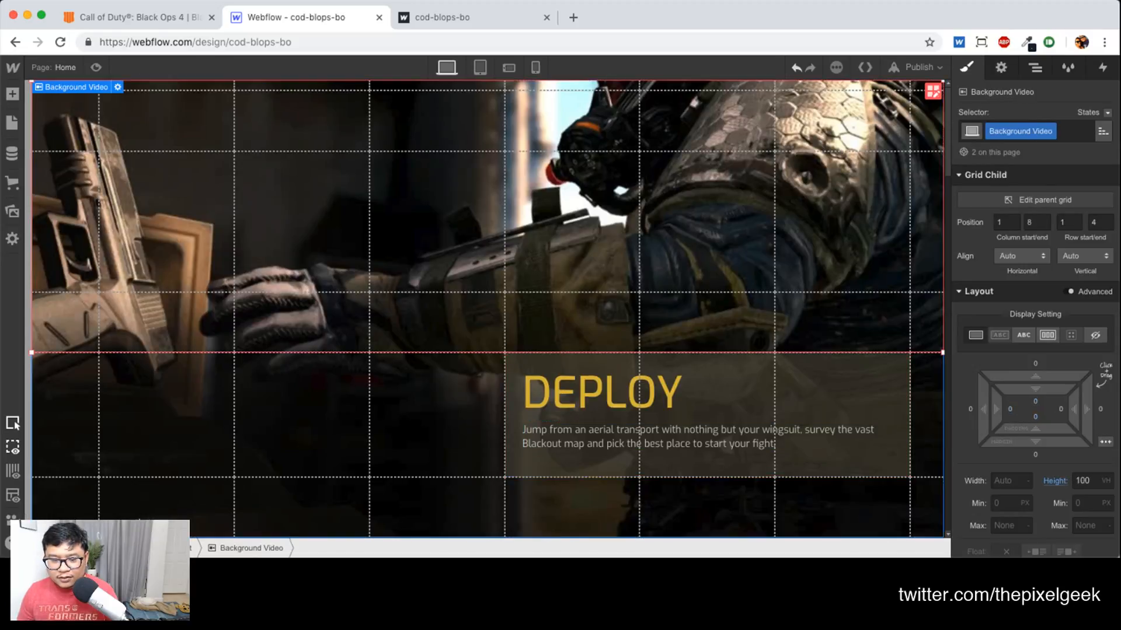
pyautogui.click(933, 90)
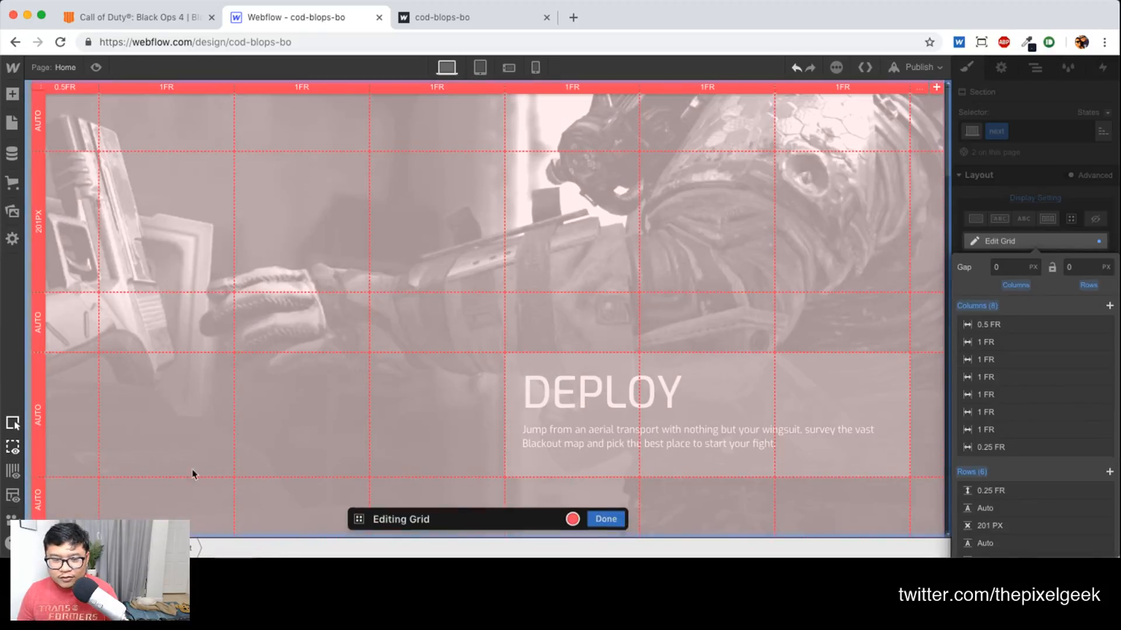
pyautogui.click(38, 509)
pyautogui.write('1fr')
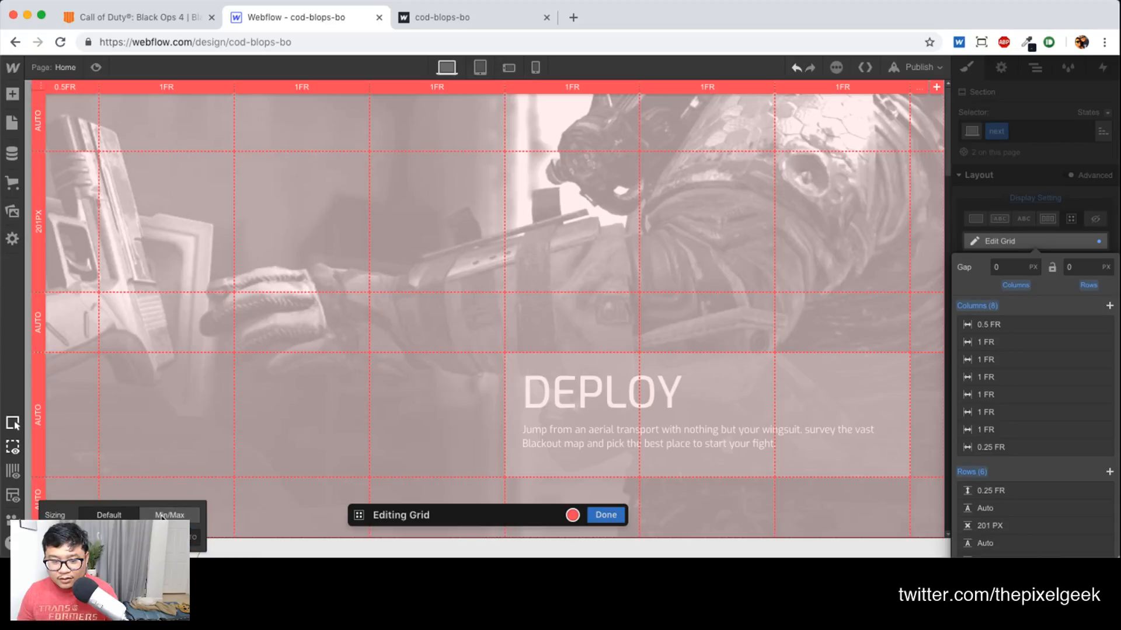
pyautogui.press('Return')
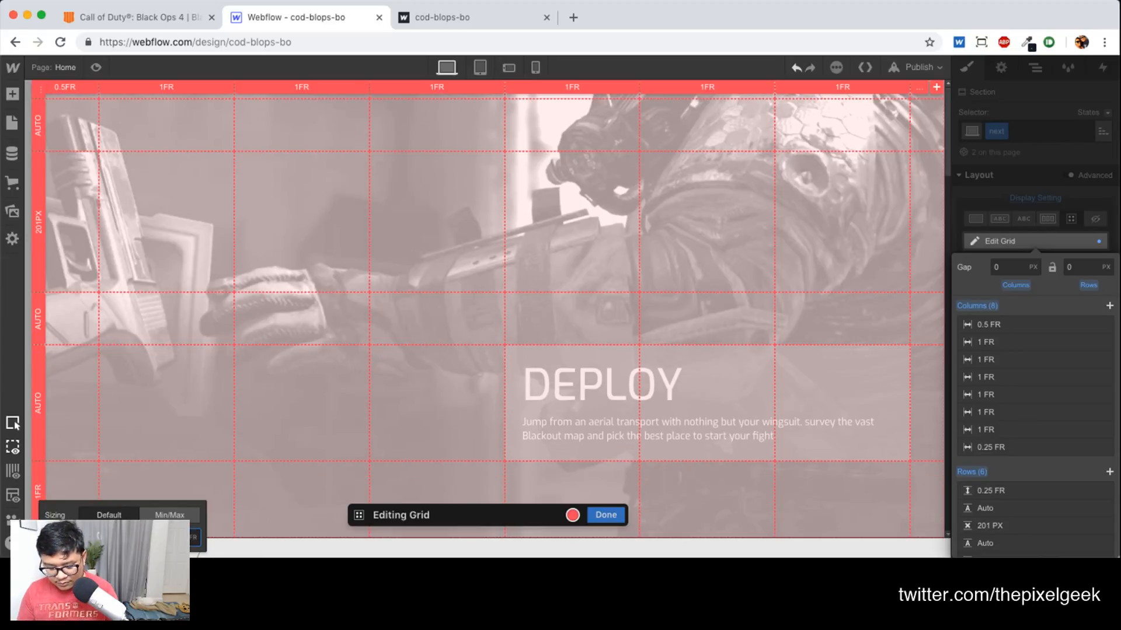
pyautogui.press('Return')
pyautogui.hotkey('shift', 'Up')
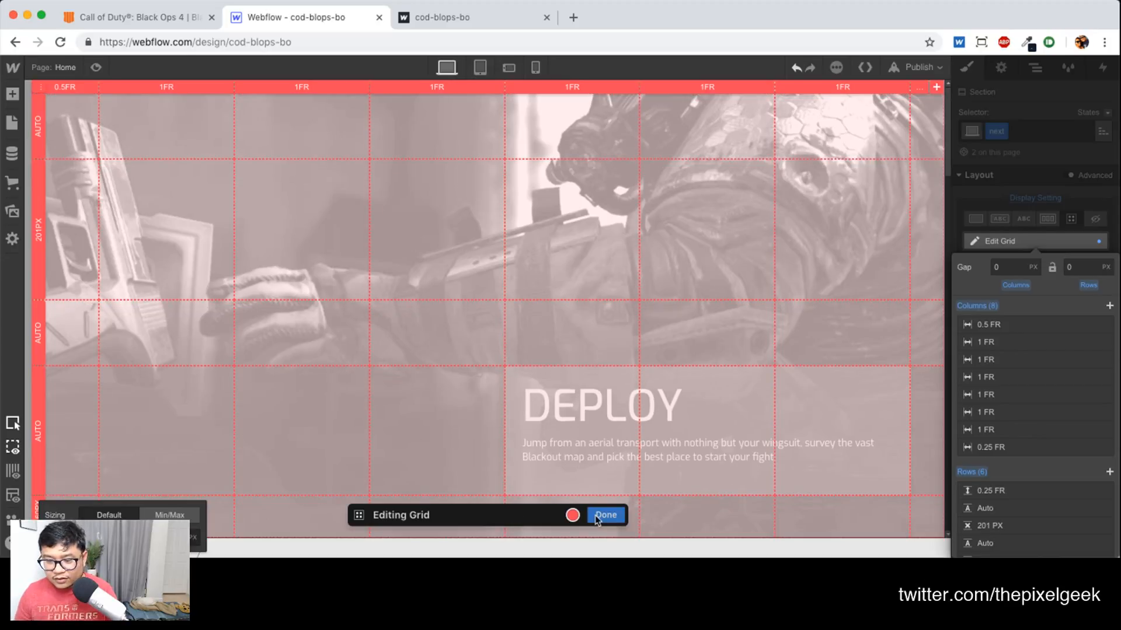
pyautogui.click(419, 387)
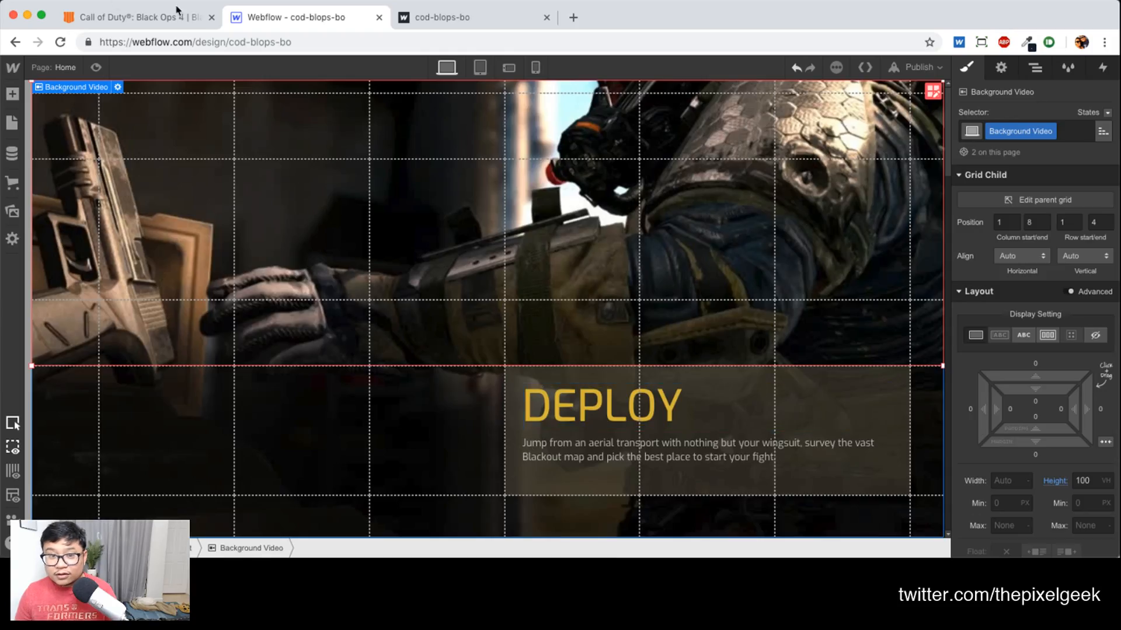
pyautogui.click(95, 68)
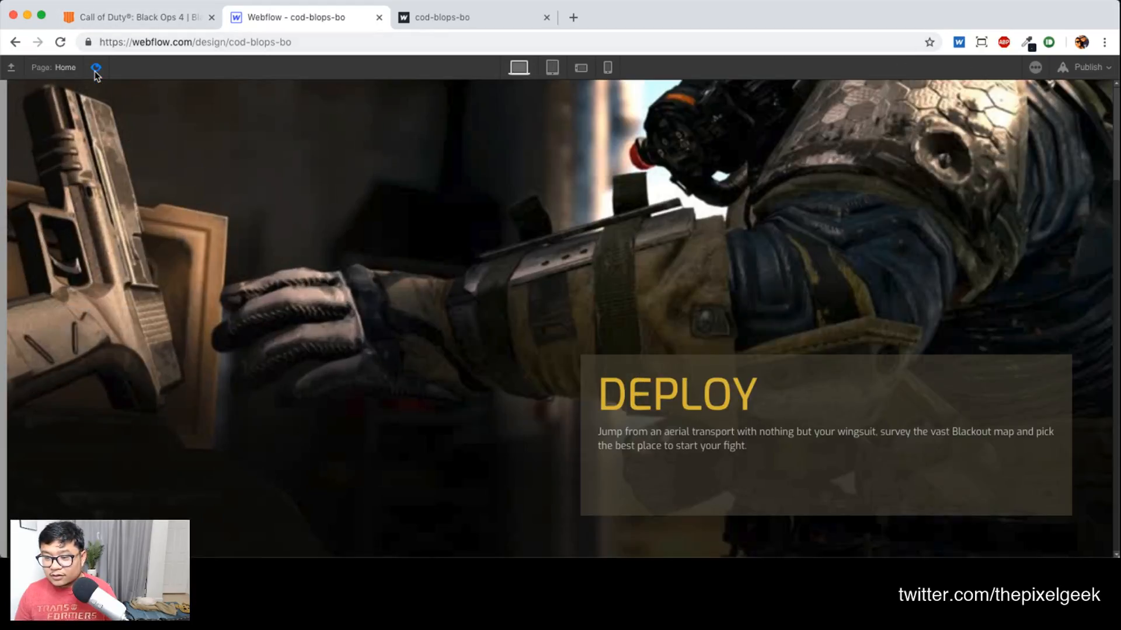
pyautogui.click(96, 68)
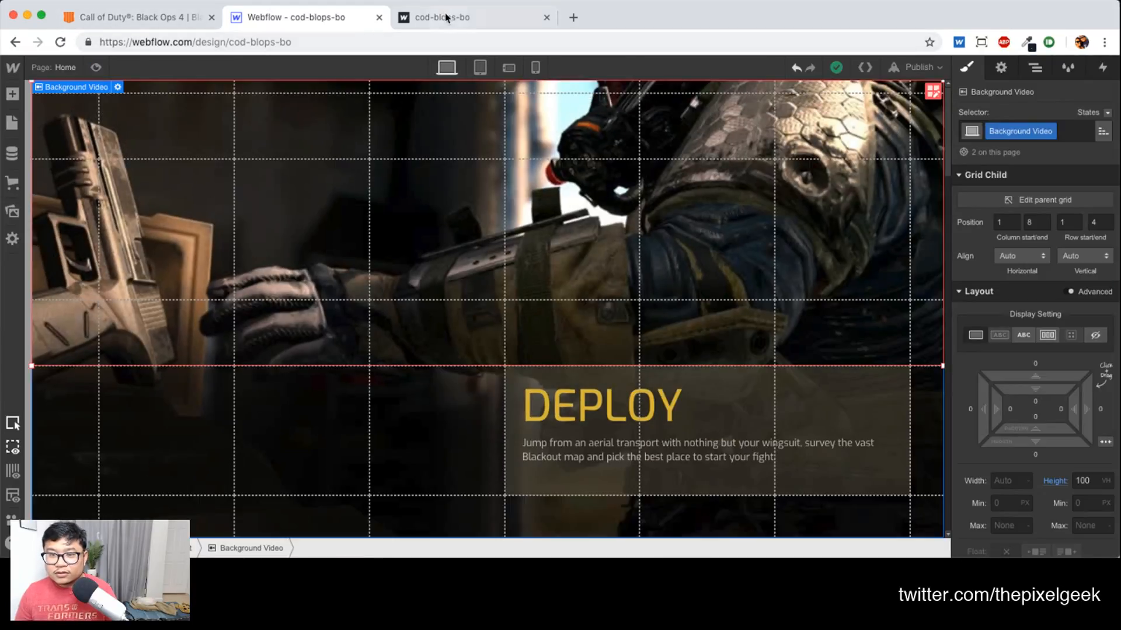
# Copy the SCAVENGE title from the Call of Duty site and replace the DEPLOY heading in Webflow with it
pyautogui.click(125, 19)
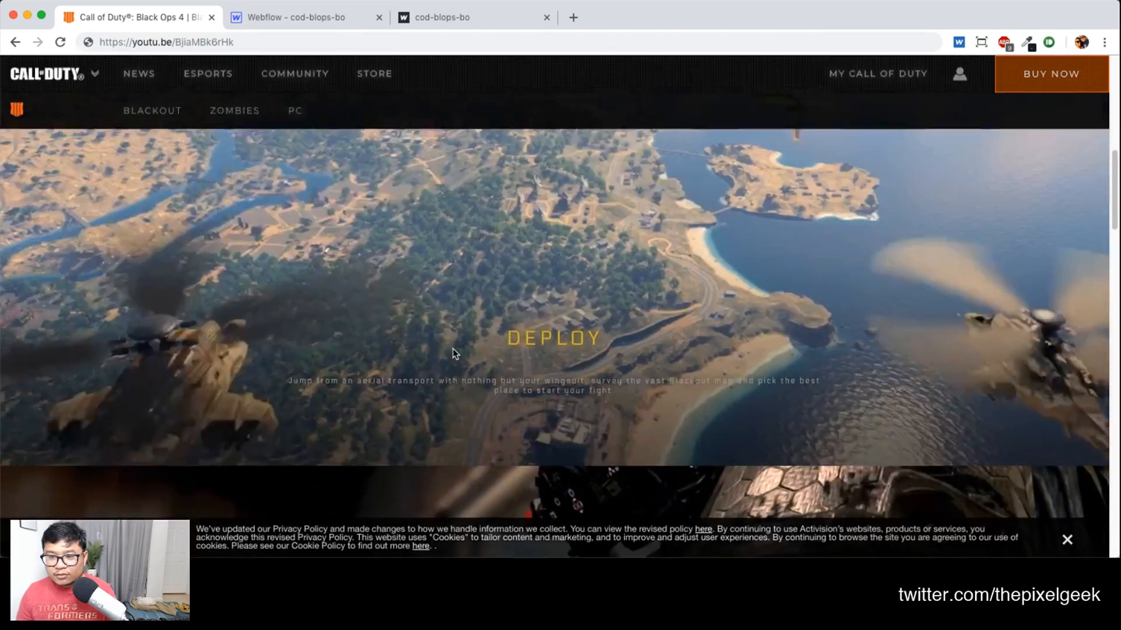
pyautogui.scroll(-6, 455, 353)
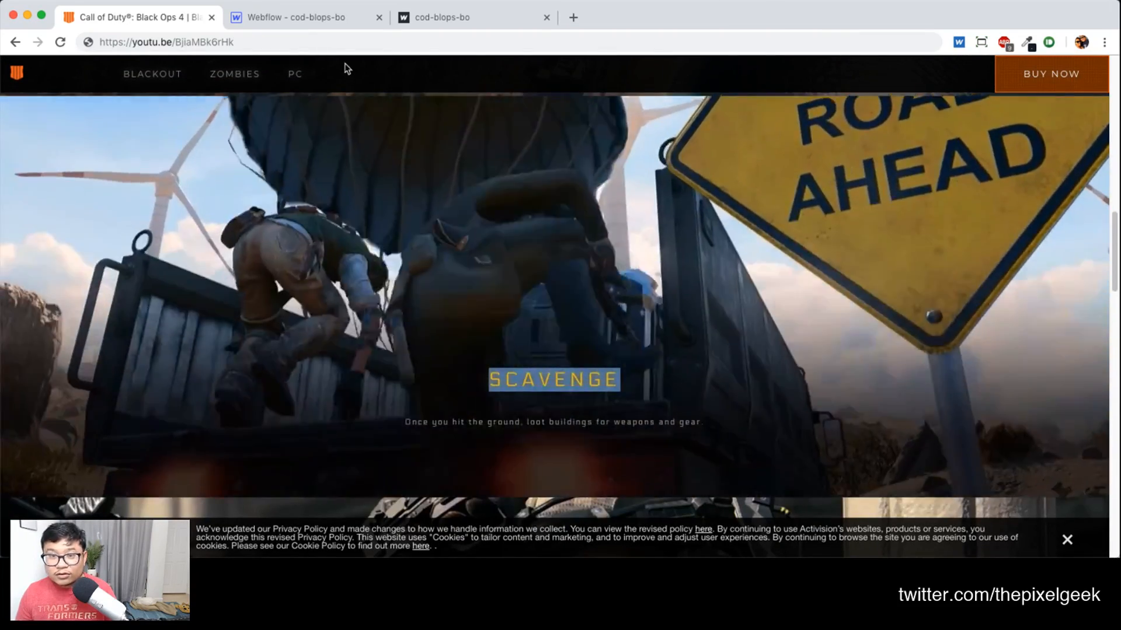
pyautogui.click(298, 17)
pyautogui.doubleClick(596, 417)
pyautogui.write('SCAVENGE')
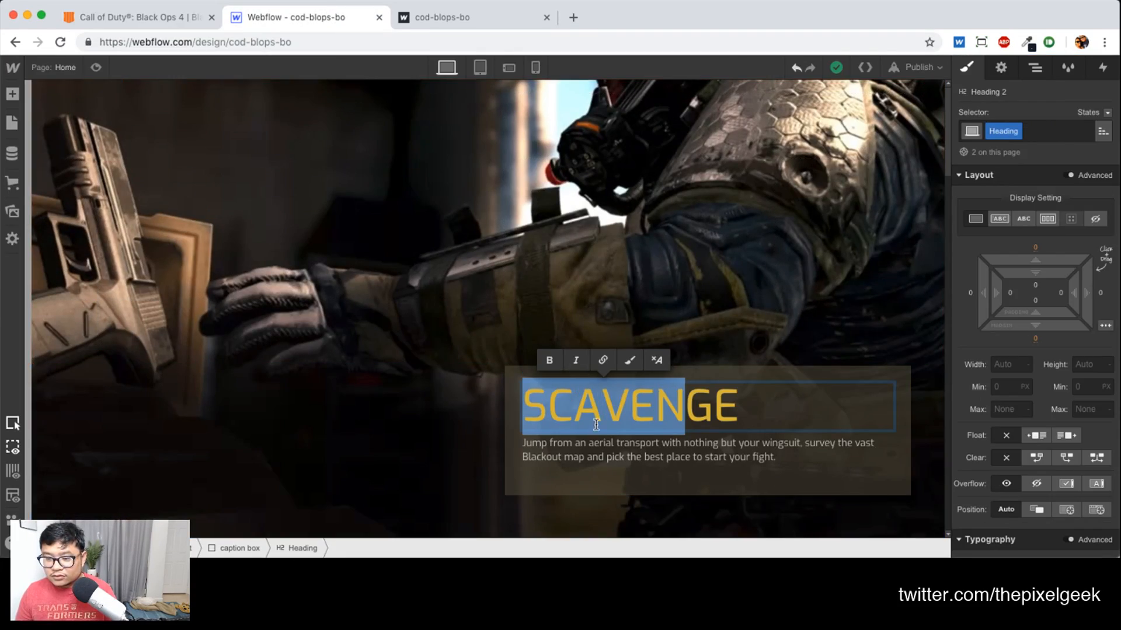
# Copy the SCAVENGE description from the Call of Duty site and replace the caption box paragraph in Webflow with it
pyautogui.click(125, 17)
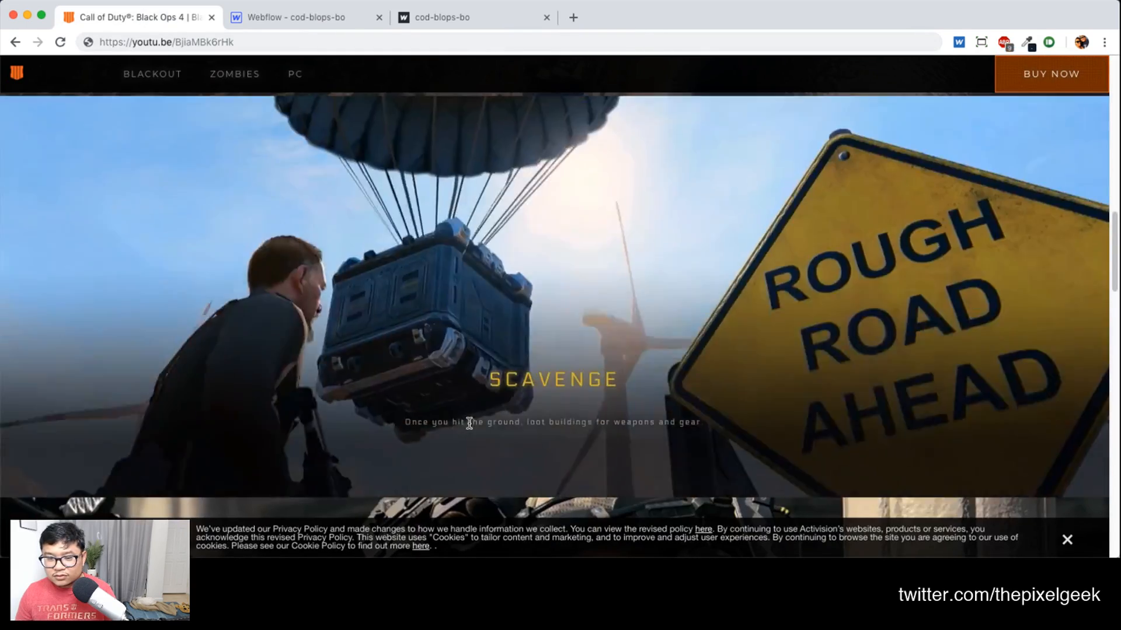
pyautogui.tripleClick(469, 423)
pyautogui.click(305, 18)
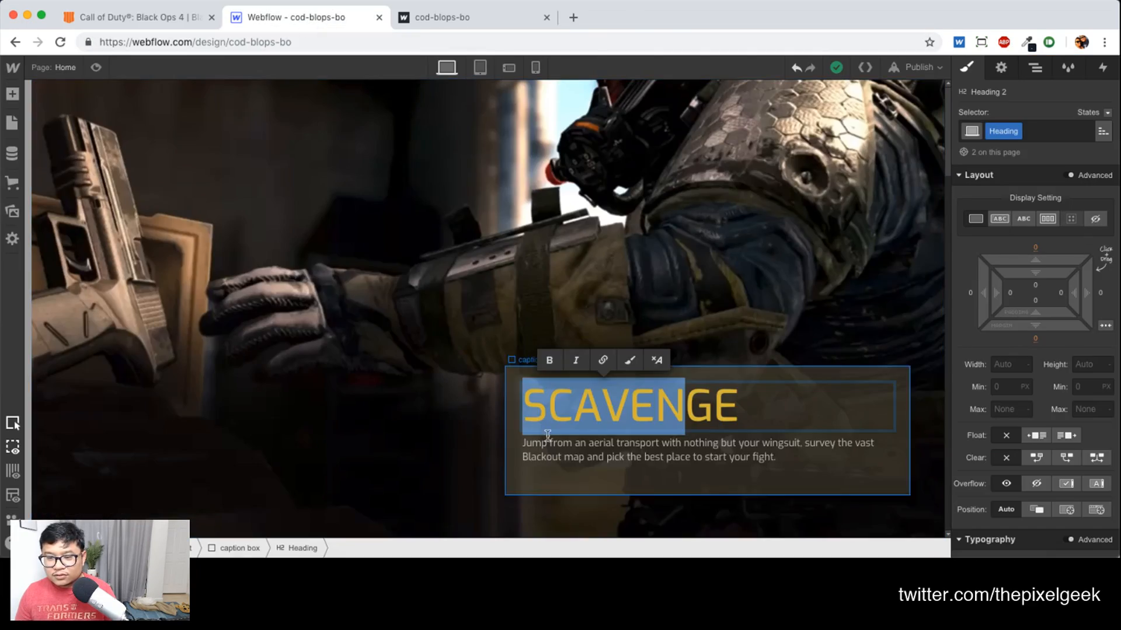
pyautogui.doubleClick(584, 460)
pyautogui.write('Once you hit the ground, loot buildings for weapons and gear.')
pyautogui.click(446, 471)
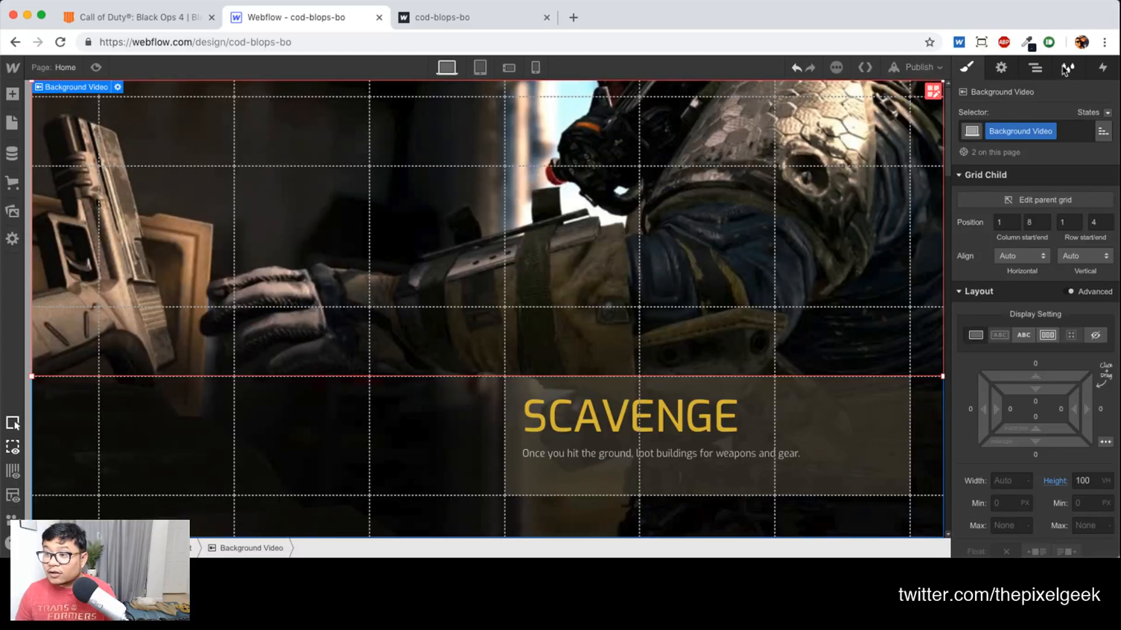
# Rename the next class on the first section after the hero to 2
pyautogui.click(1035, 67)
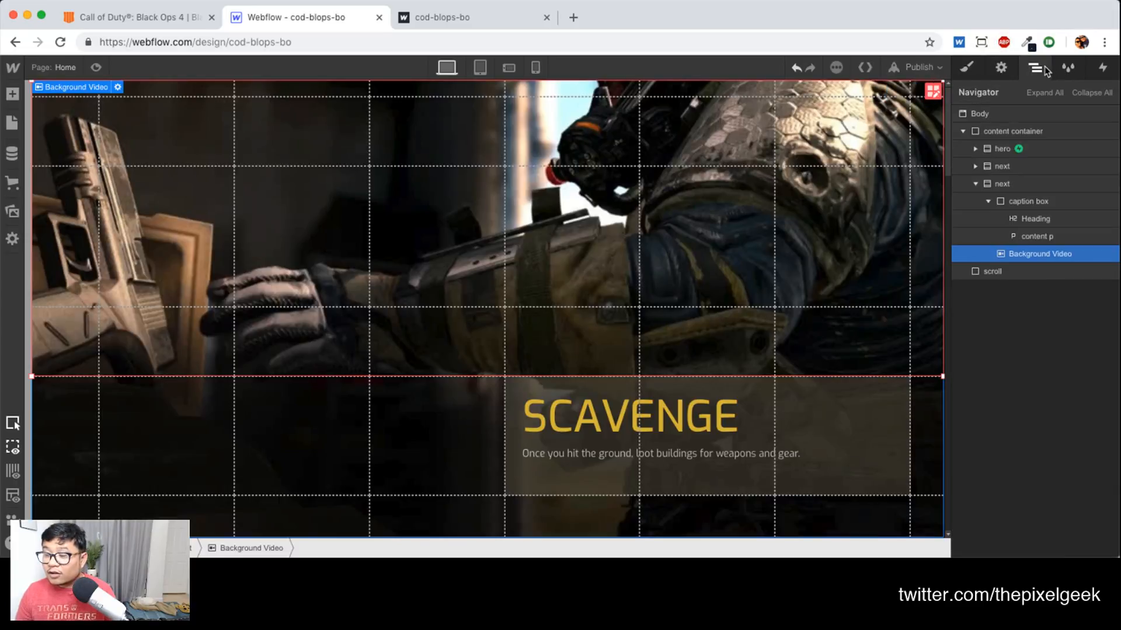
pyautogui.click(975, 184)
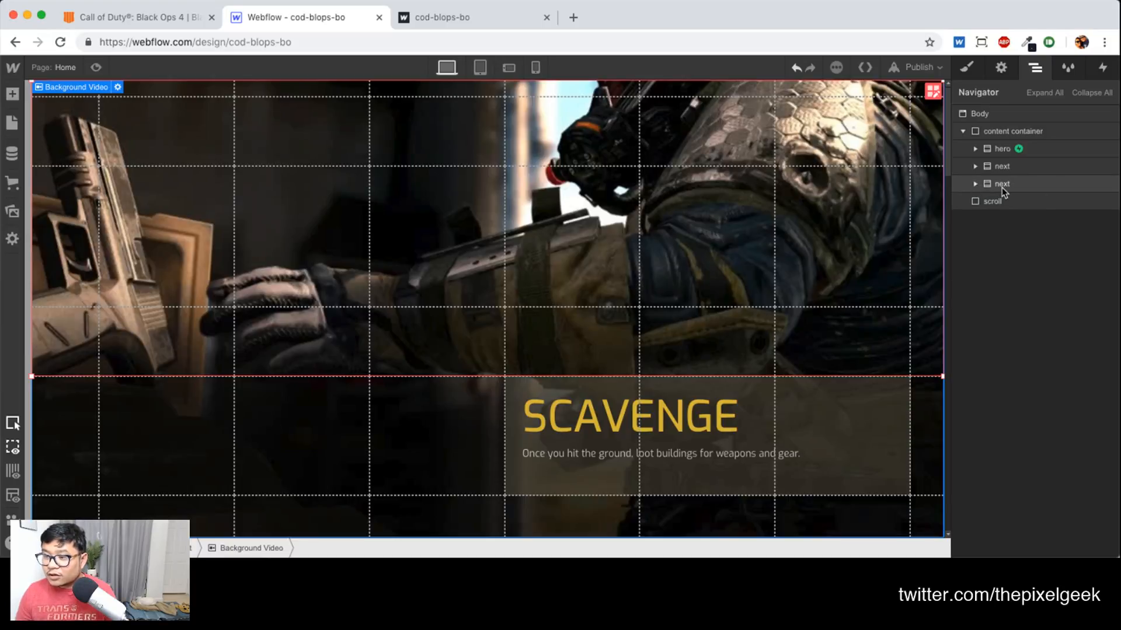
pyautogui.click(1002, 187)
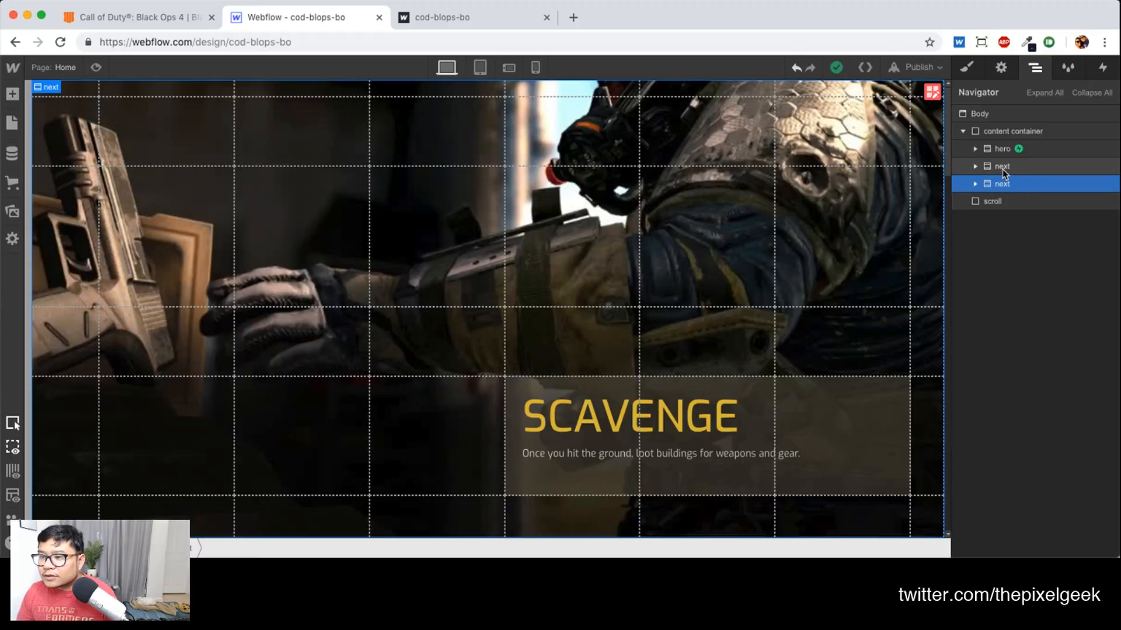
pyautogui.click(1003, 168)
pyautogui.press('d')
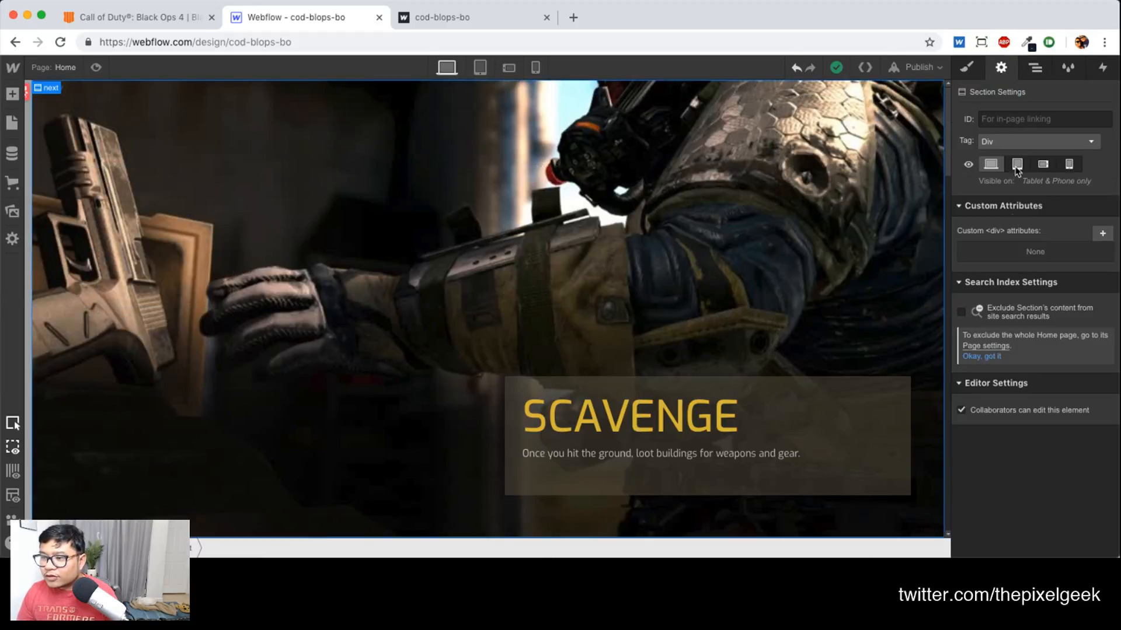
pyautogui.click(1035, 67)
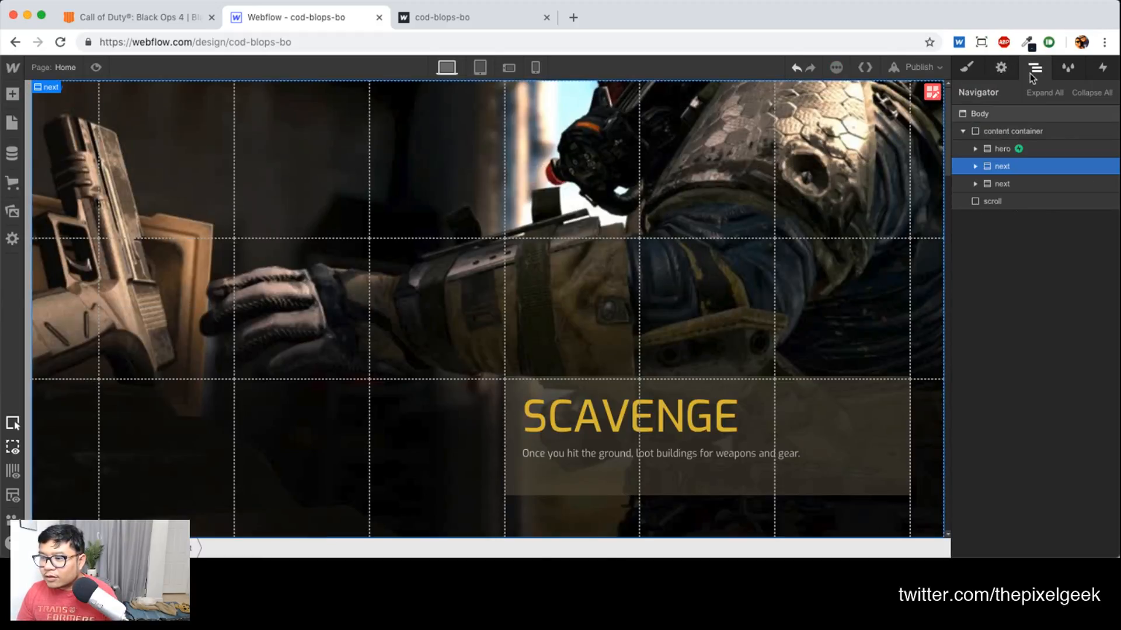
pyautogui.click(1002, 187)
pyautogui.click(978, 168)
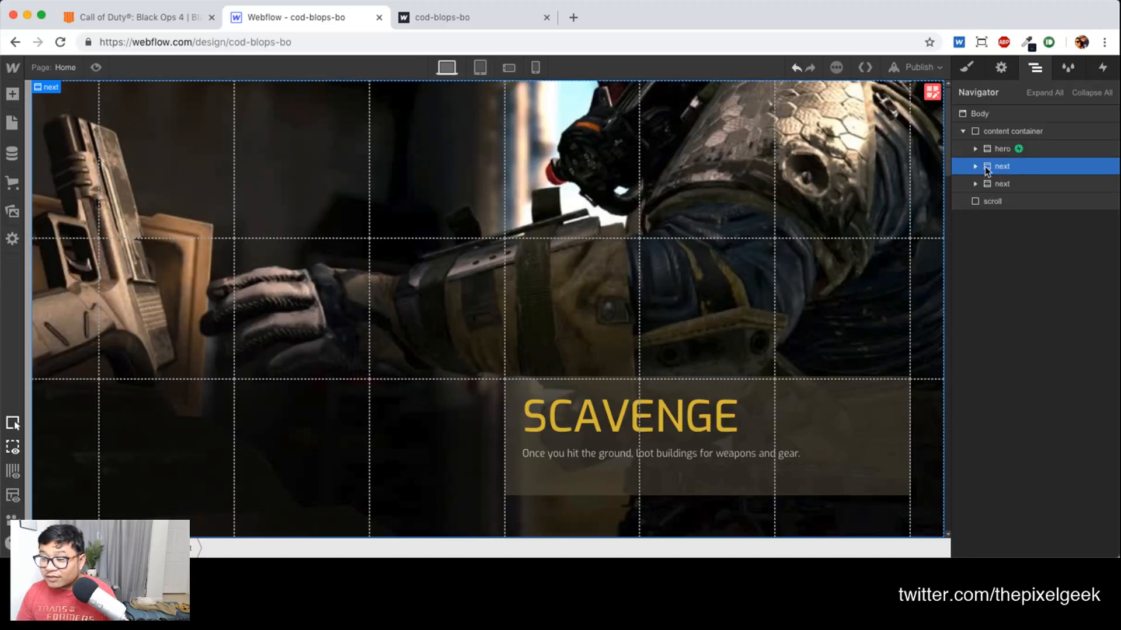
pyautogui.click(967, 67)
pyautogui.doubleClick(996, 130)
pyautogui.write('2')
pyautogui.press('Return')
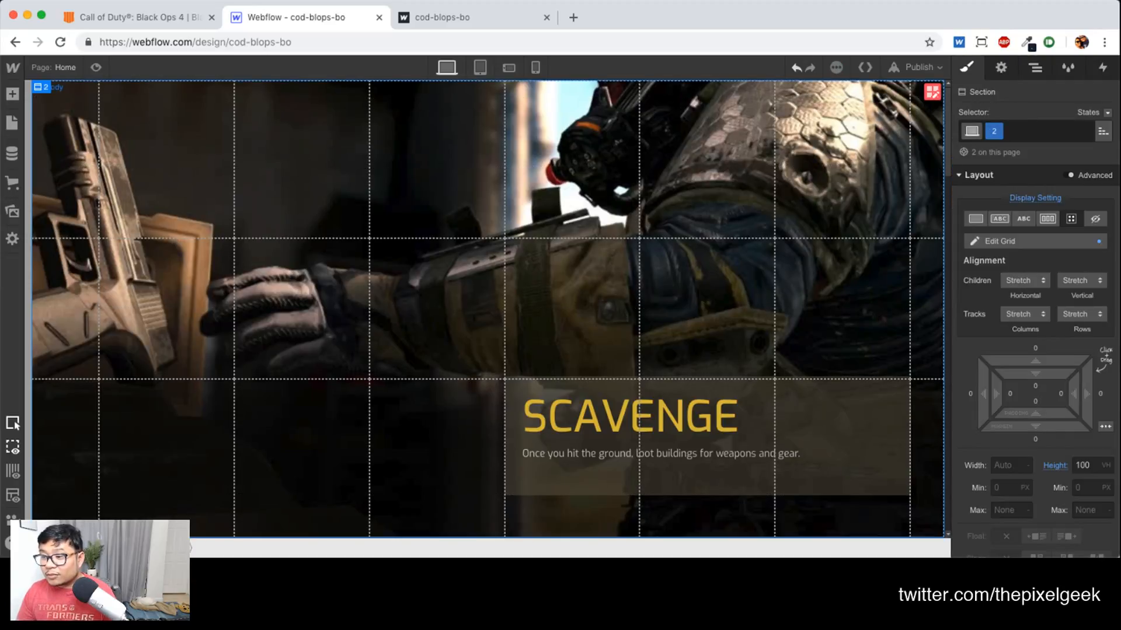
# Duplicate the class of the SCAVENGE section as row 3
pyautogui.click(1035, 67)
pyautogui.click(1001, 184)
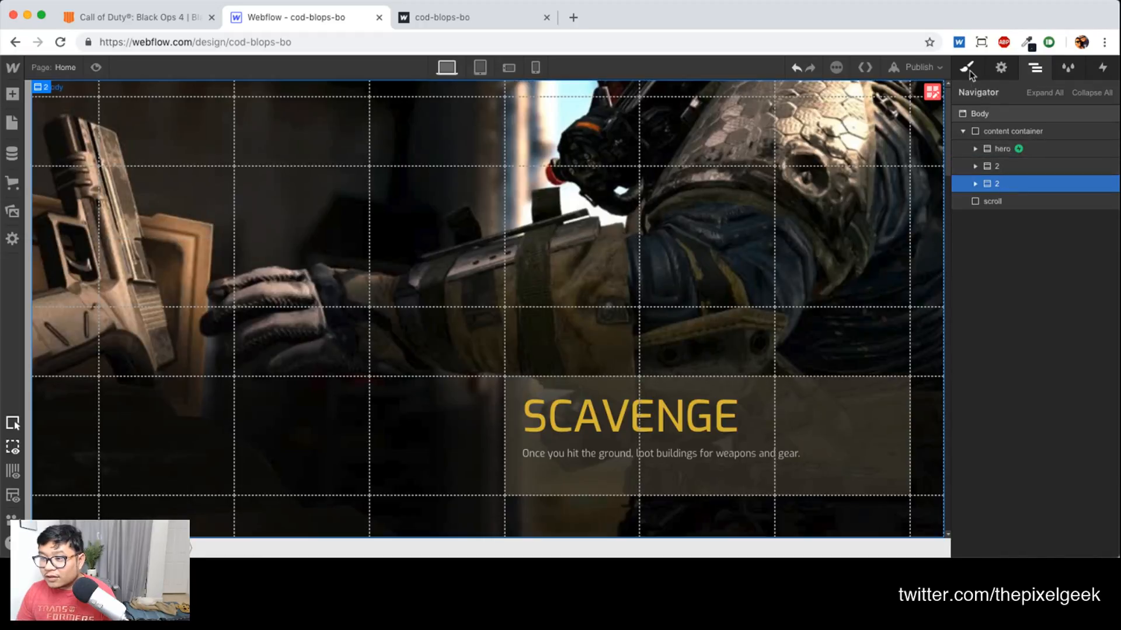
pyautogui.press('s')
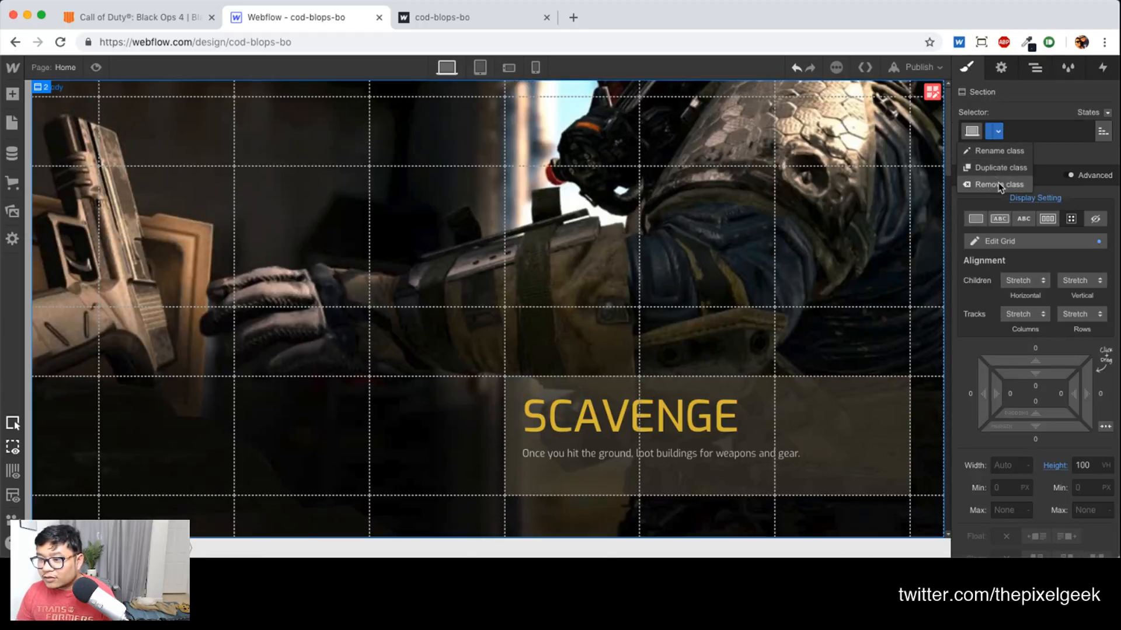
pyautogui.click(999, 168)
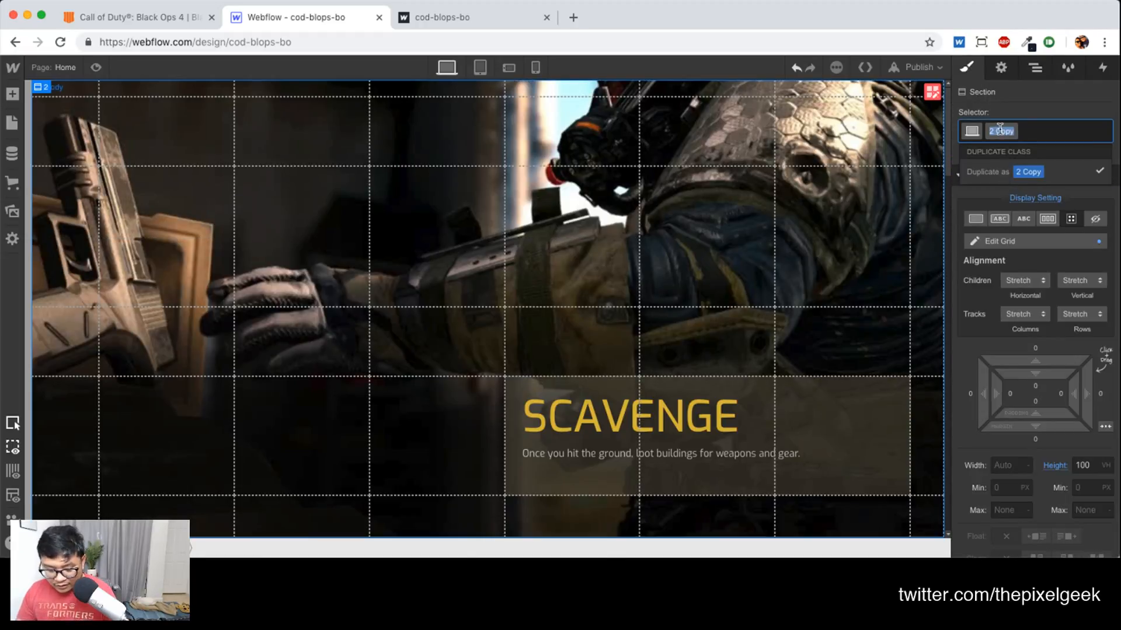
pyautogui.write('3')
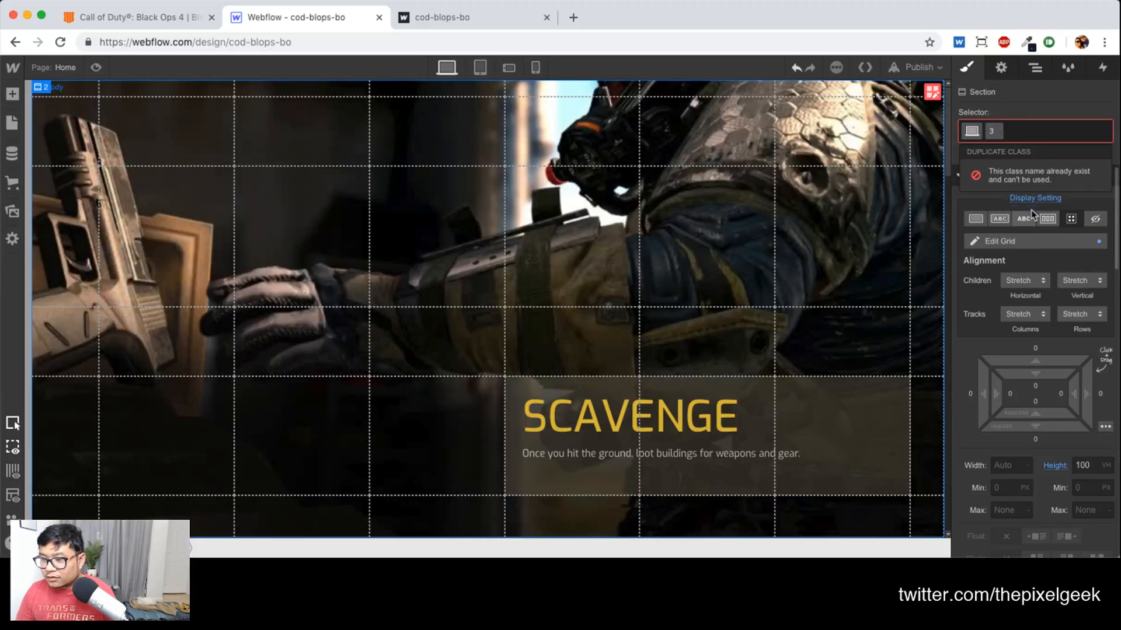
pyautogui.press('BackSpace')
pyautogui.write('row 3')
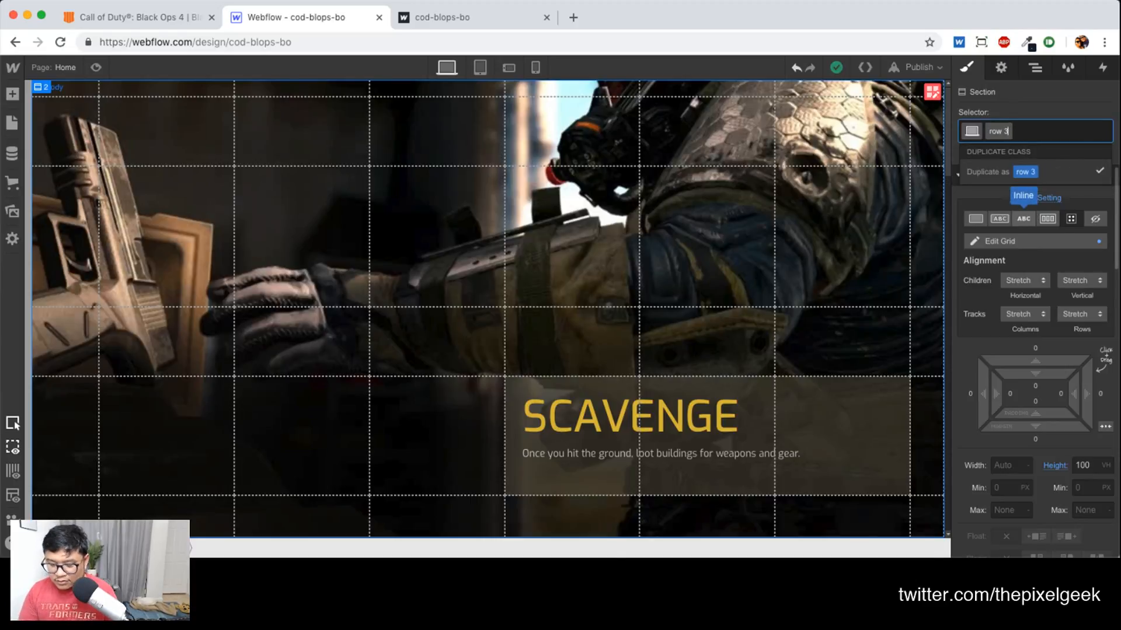
pyautogui.press('Return')
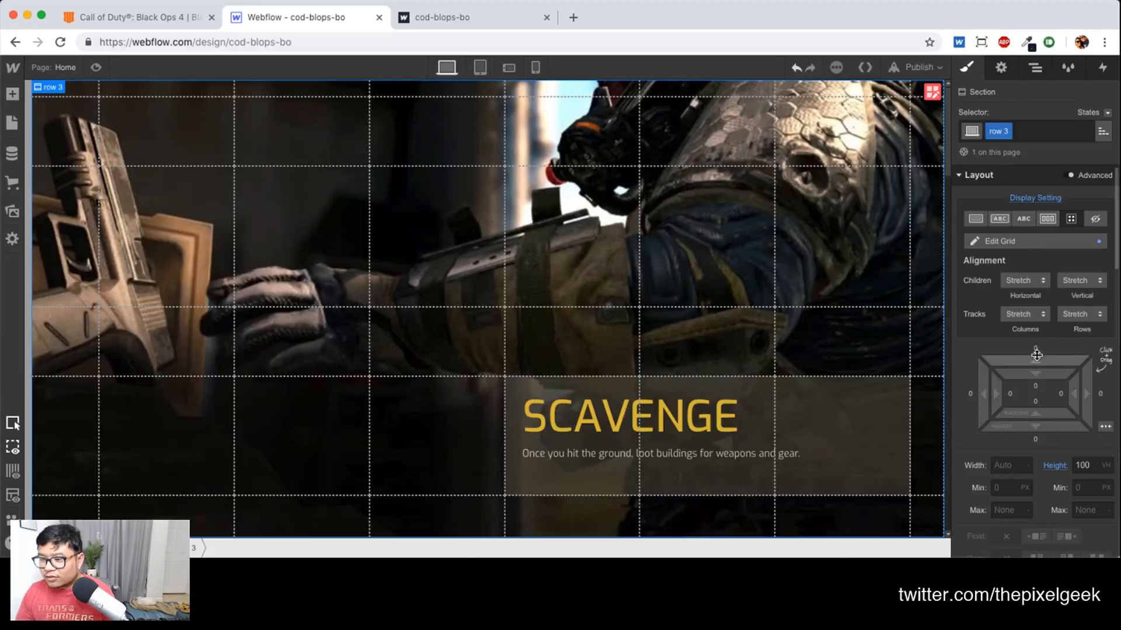
# Set the z-index of the row 3 section to 8
pyautogui.scroll(-1, 1037, 355)
pyautogui.scroll(-5, 1038, 355)
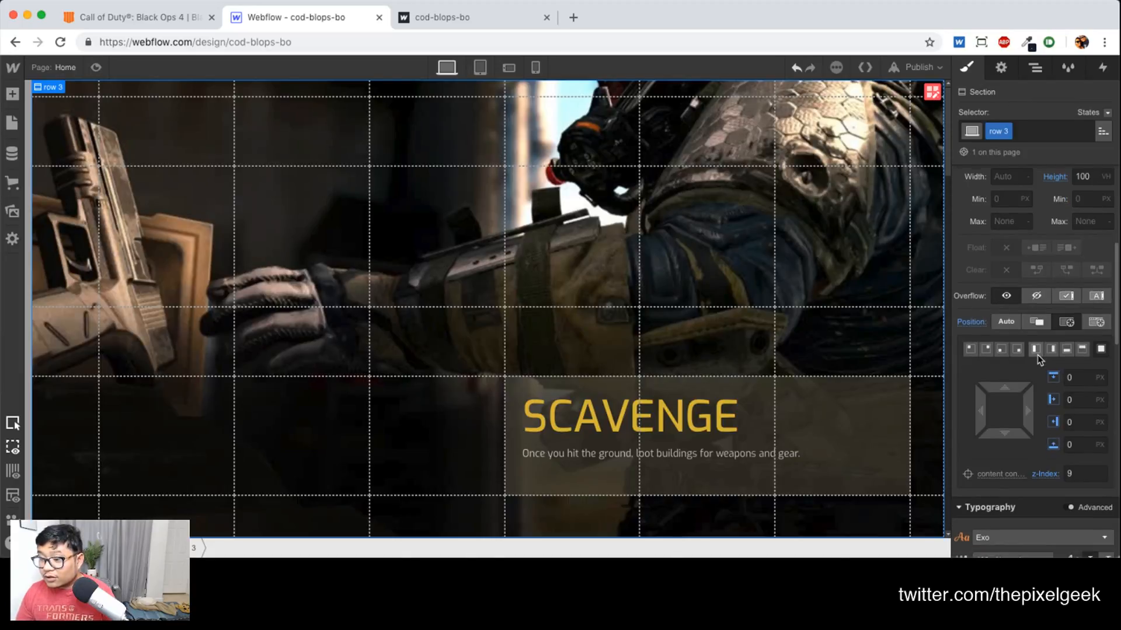
pyautogui.click(1060, 452)
pyautogui.write('8')
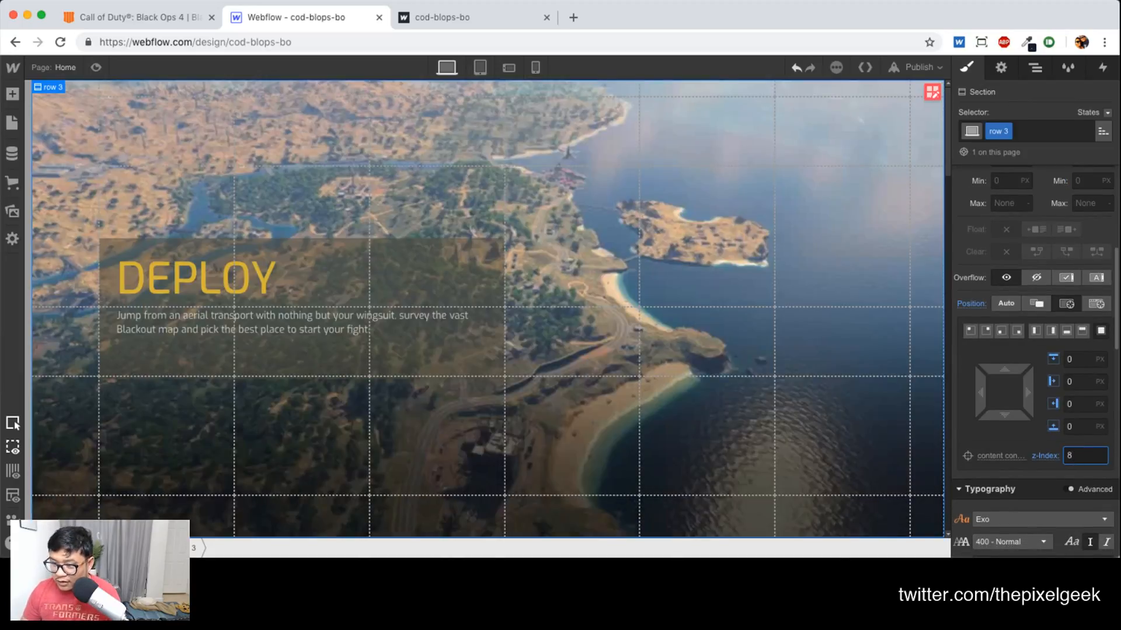
# Make the hero section visible on desktop so it shows on all devices
pyautogui.click(1035, 67)
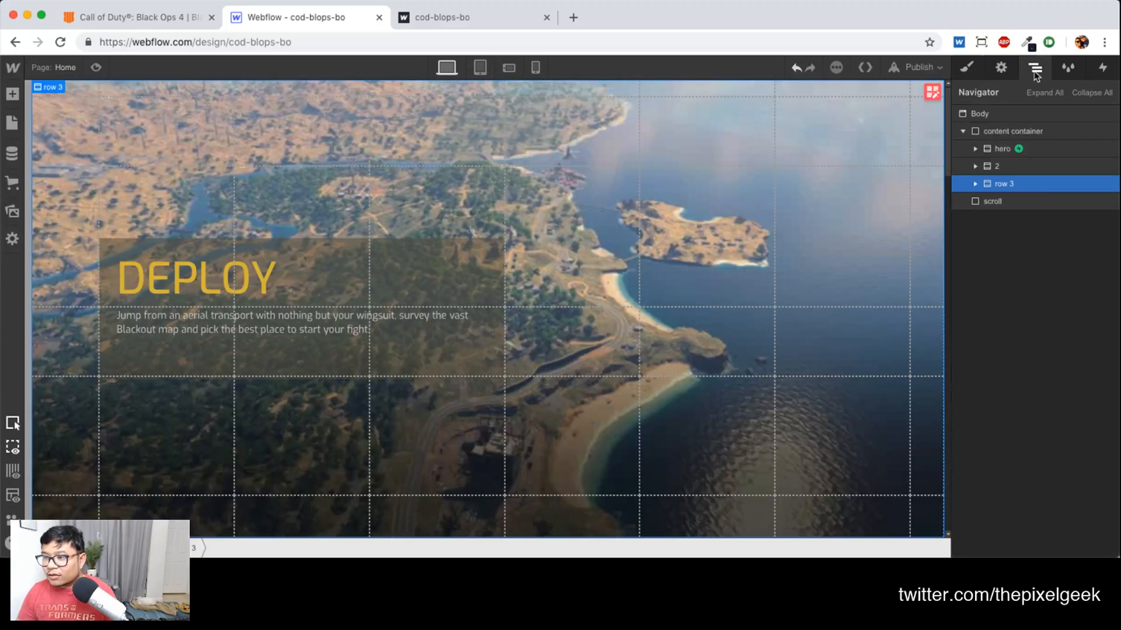
pyautogui.click(995, 167)
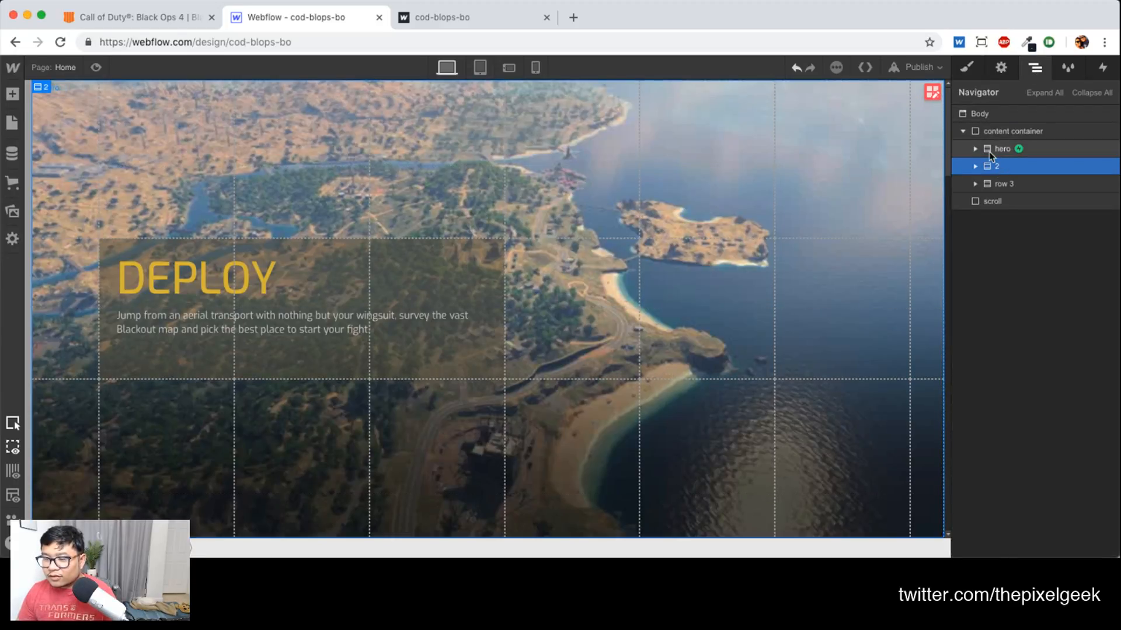
pyautogui.click(999, 149)
pyautogui.click(1000, 67)
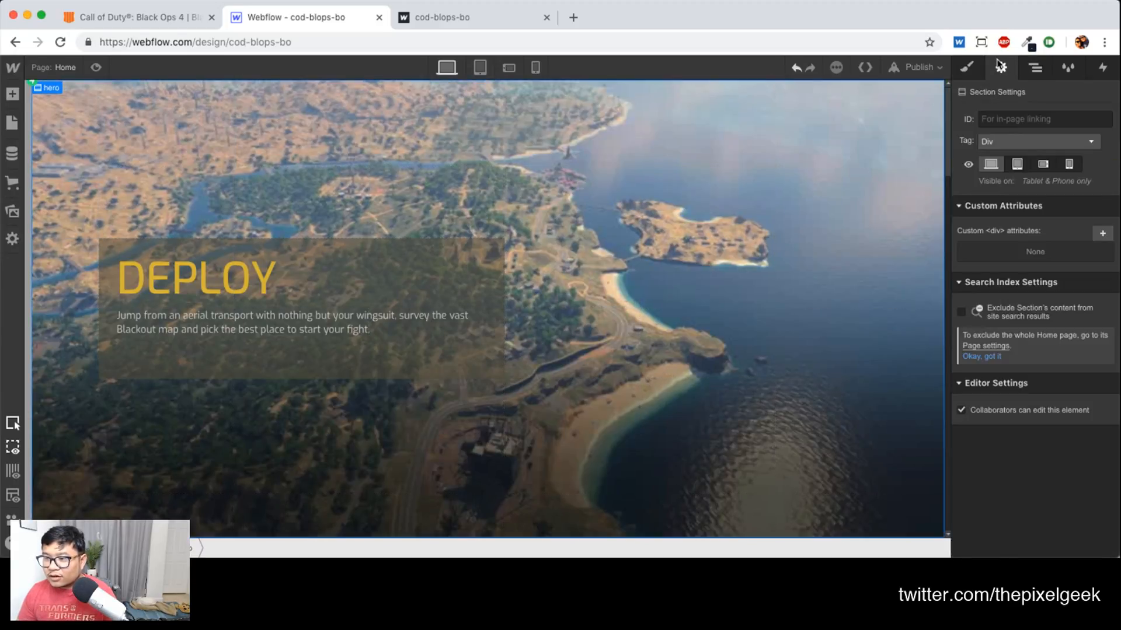
pyautogui.click(988, 165)
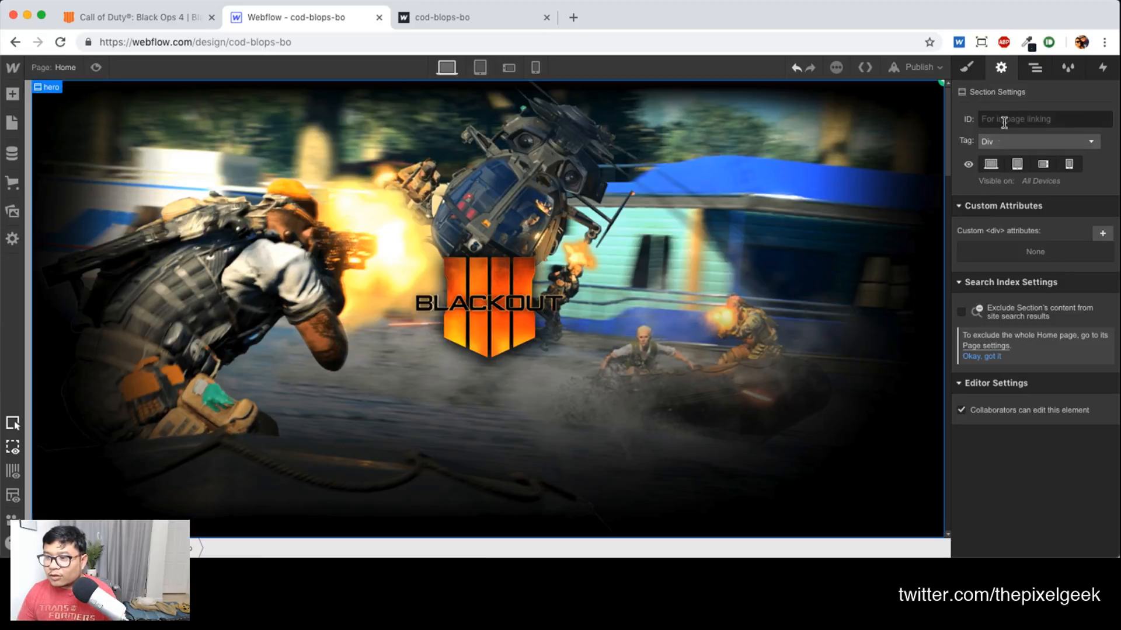
# Examine the scroll actions of the row 1 page-scroll animation with its live preview, and close it
pyautogui.click(1035, 67)
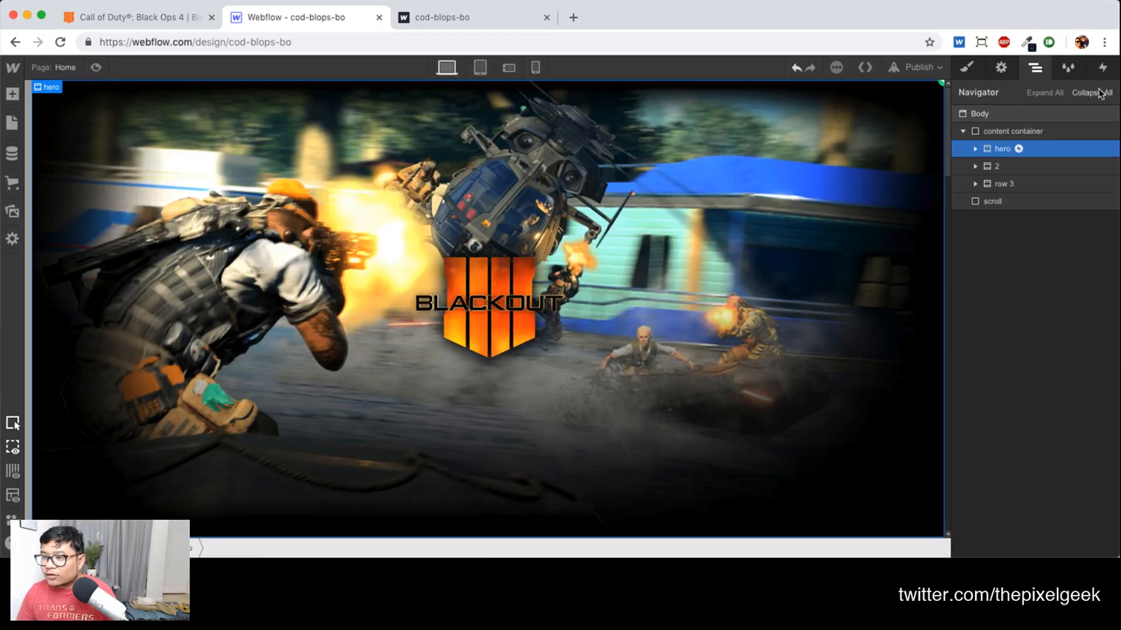
pyautogui.click(1102, 67)
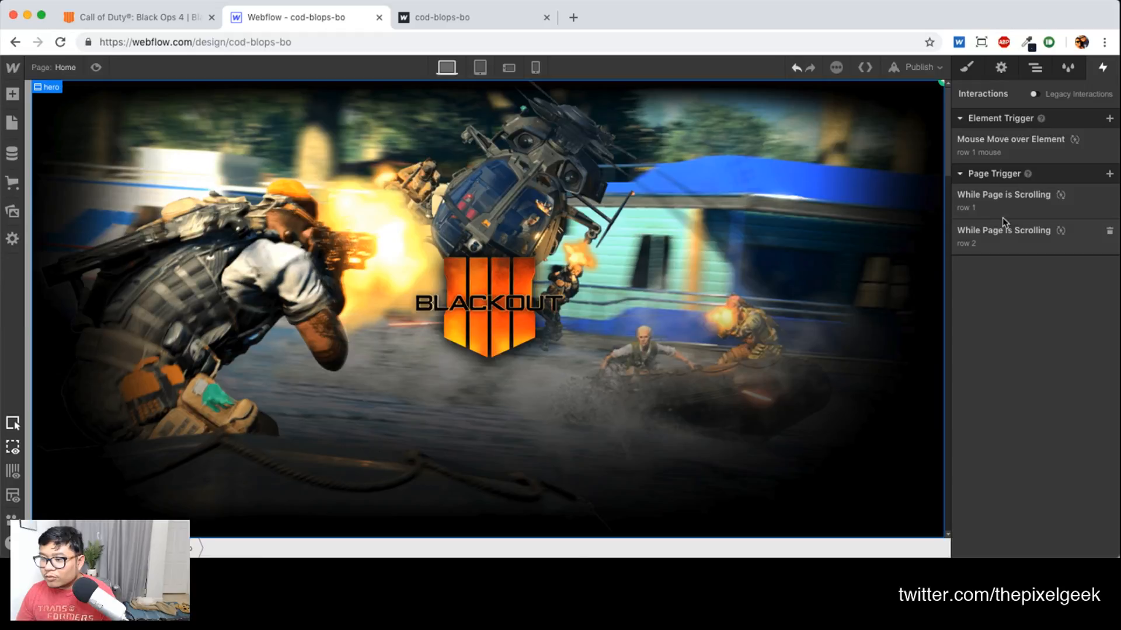
pyautogui.click(1003, 201)
pyautogui.click(1047, 233)
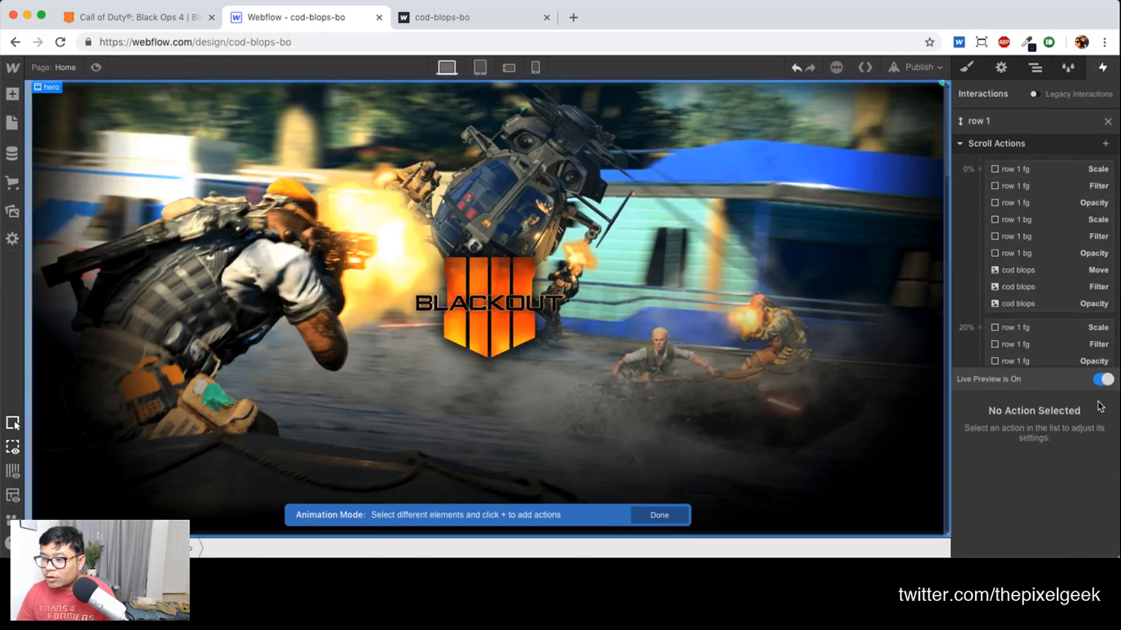
pyautogui.click(1102, 380)
pyautogui.click(1102, 380)
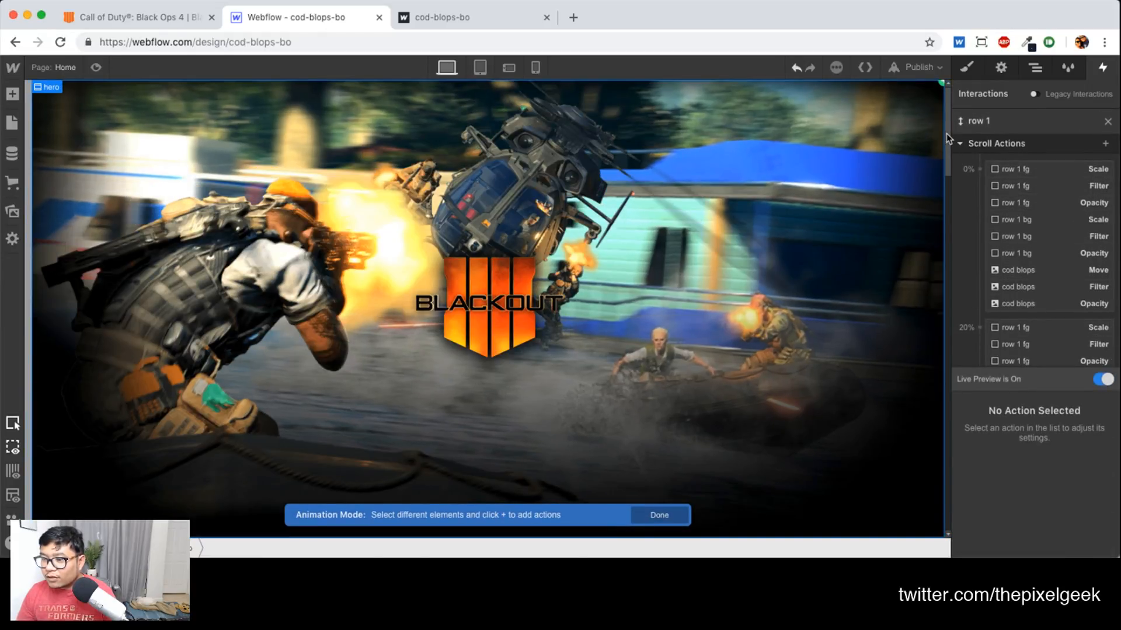
pyautogui.moveTo(946, 133)
pyautogui.mouseDown()
pyautogui.moveTo(953, 209)
pyautogui.moveTo(962, 115)
pyautogui.mouseUp()
pyautogui.click(1108, 122)
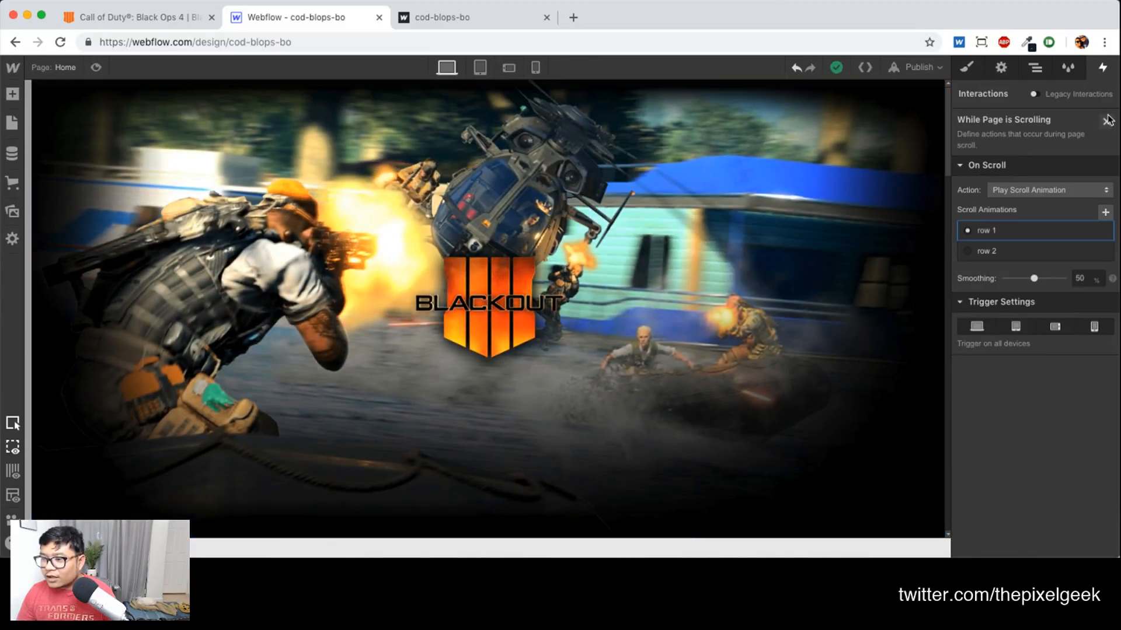
pyautogui.click(1108, 121)
# Add a Scale action for the Background Video to the row 2 scroll animation, with its keyframe at 30%
pyautogui.click(1020, 325)
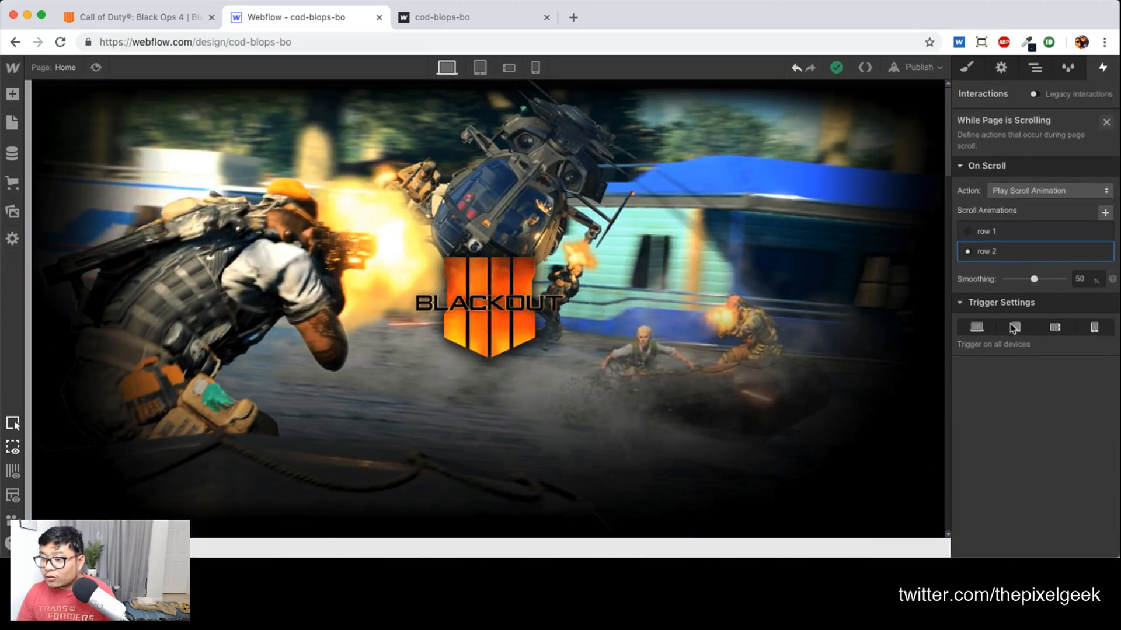
pyautogui.click(998, 252)
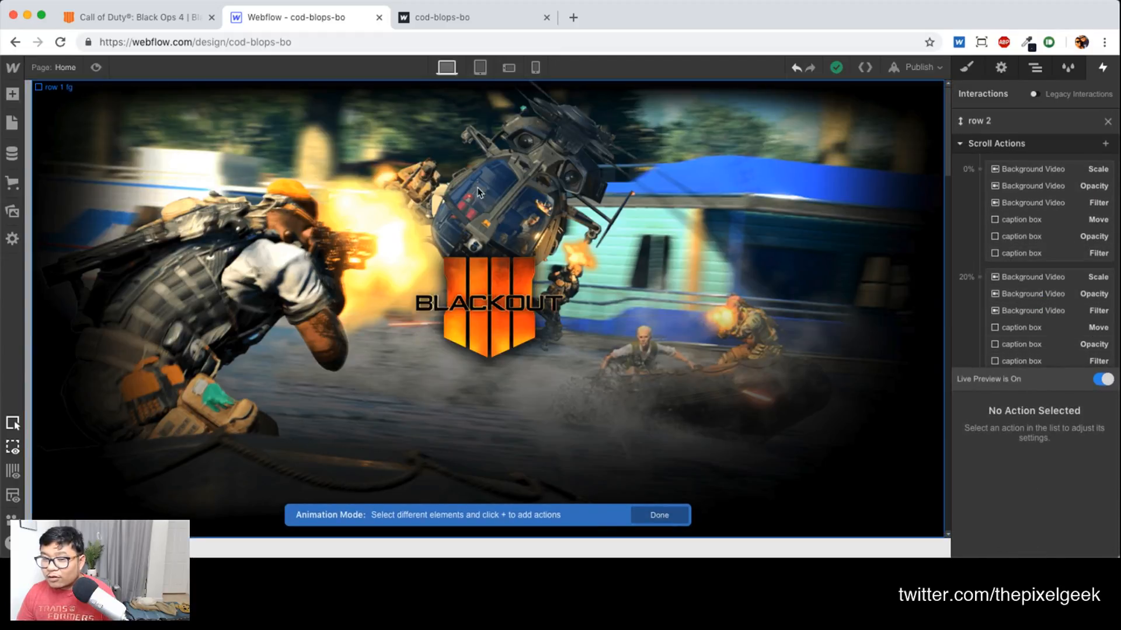
pyautogui.scroll(-1, 1027, 302)
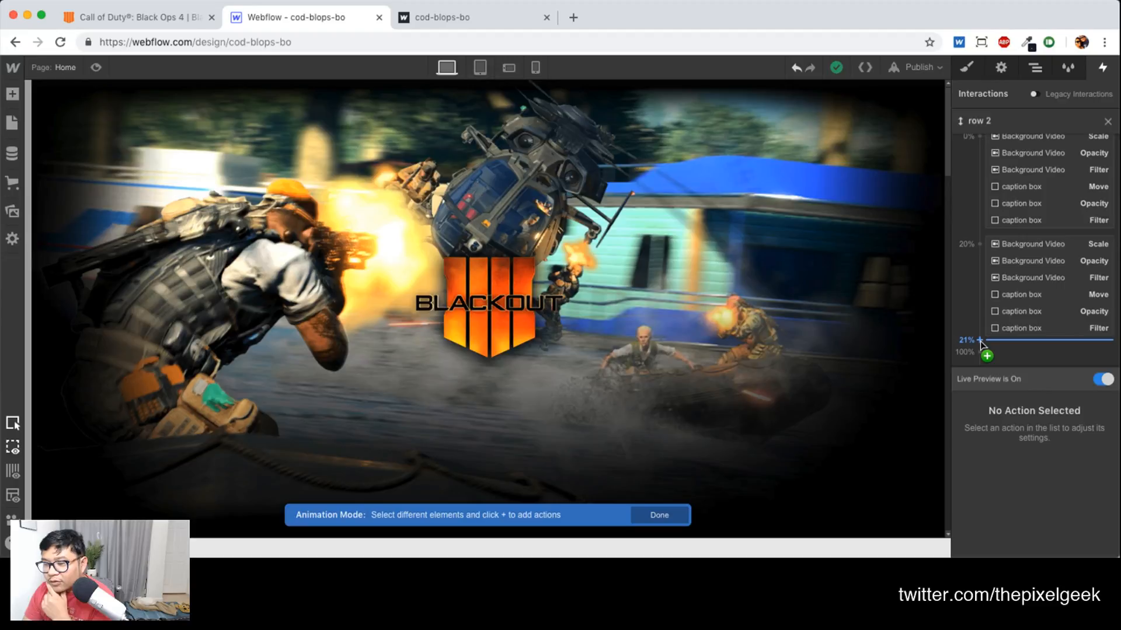
pyautogui.click(1077, 248)
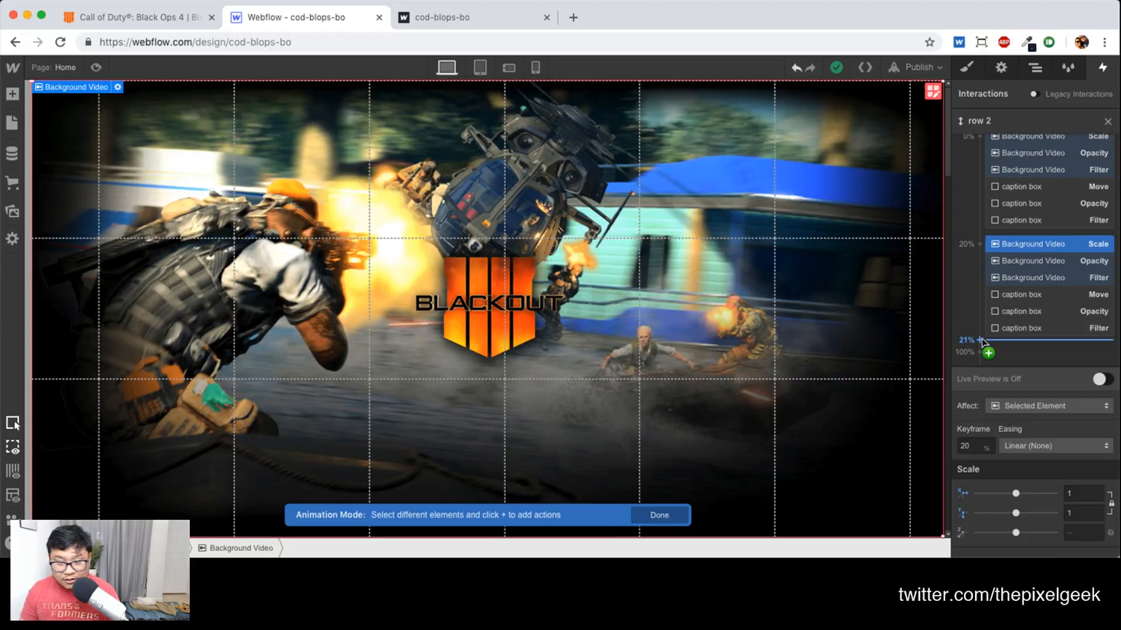
pyautogui.click(981, 340)
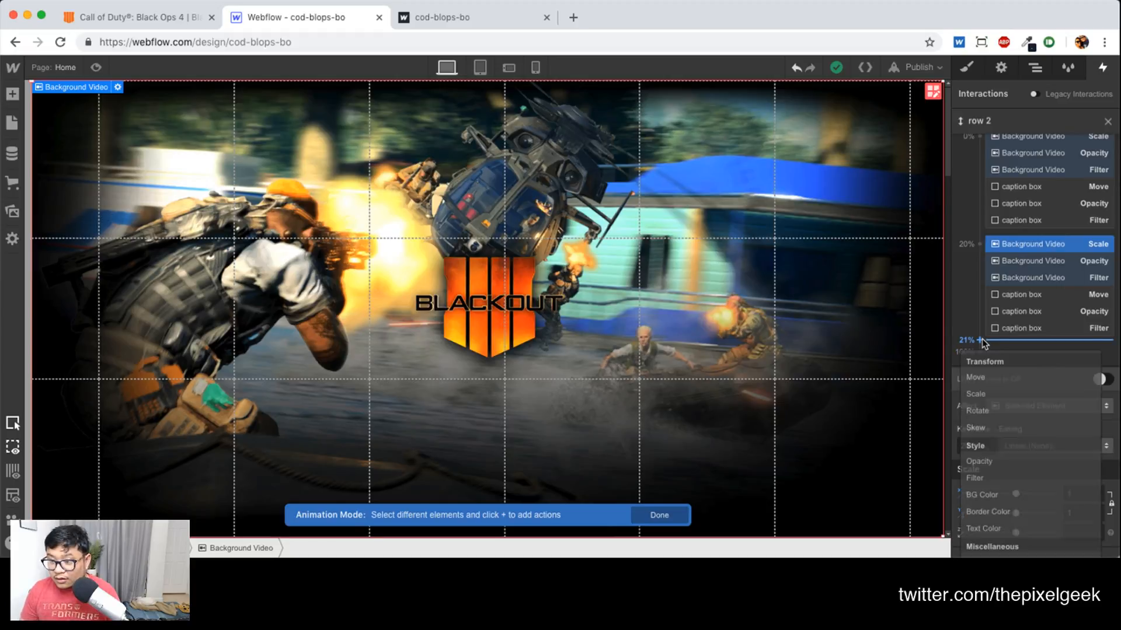
pyautogui.click(1003, 394)
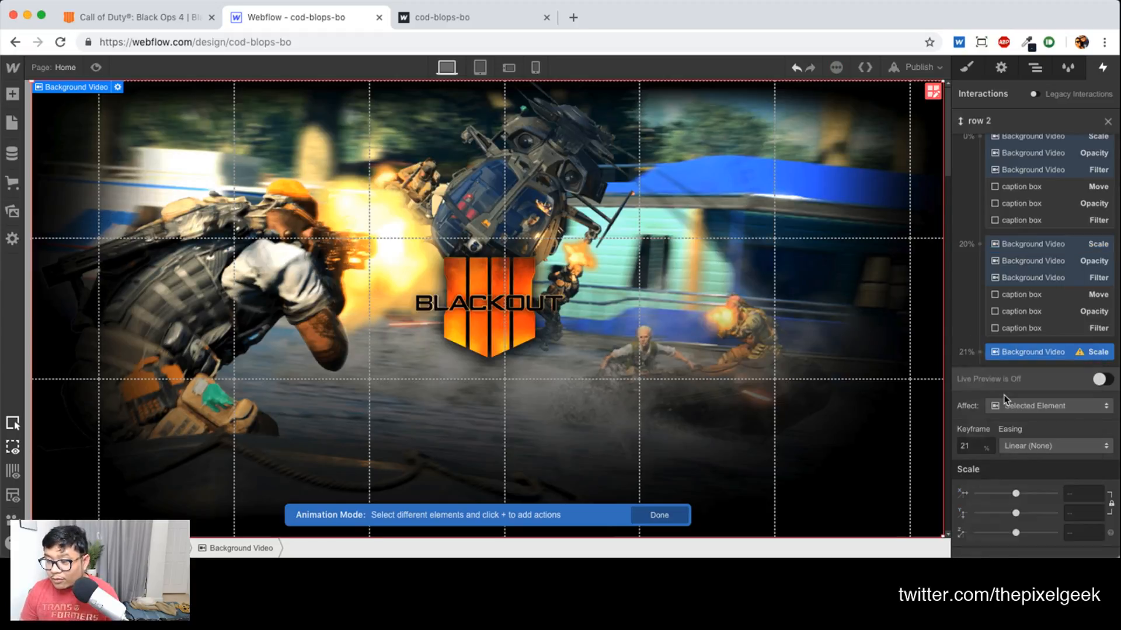
pyautogui.doubleClick(982, 449)
pyautogui.write('30')
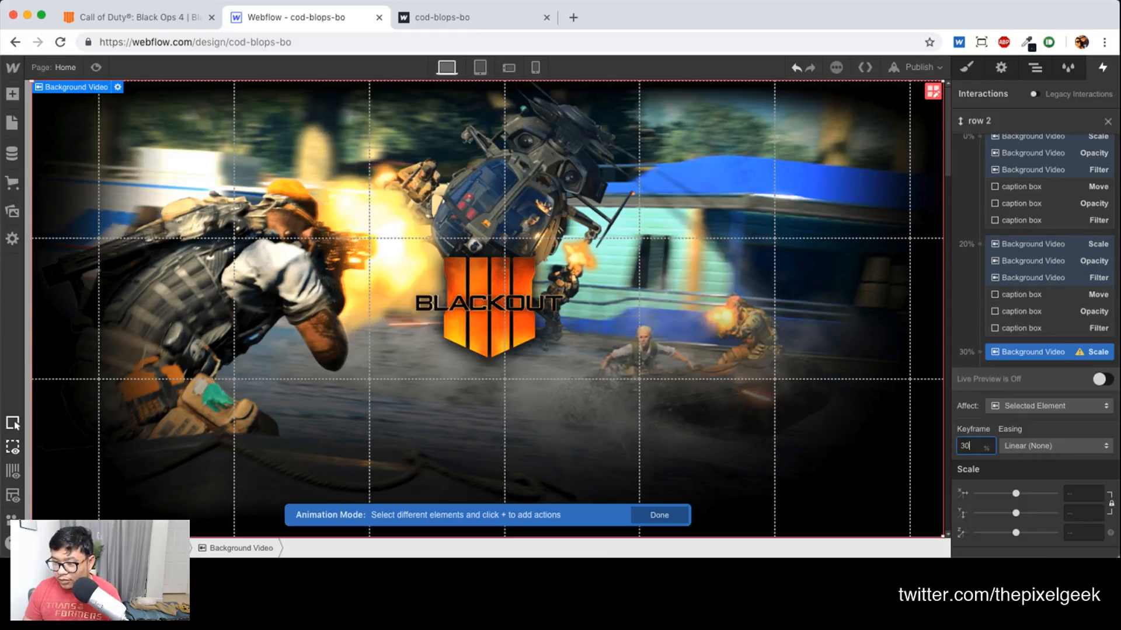
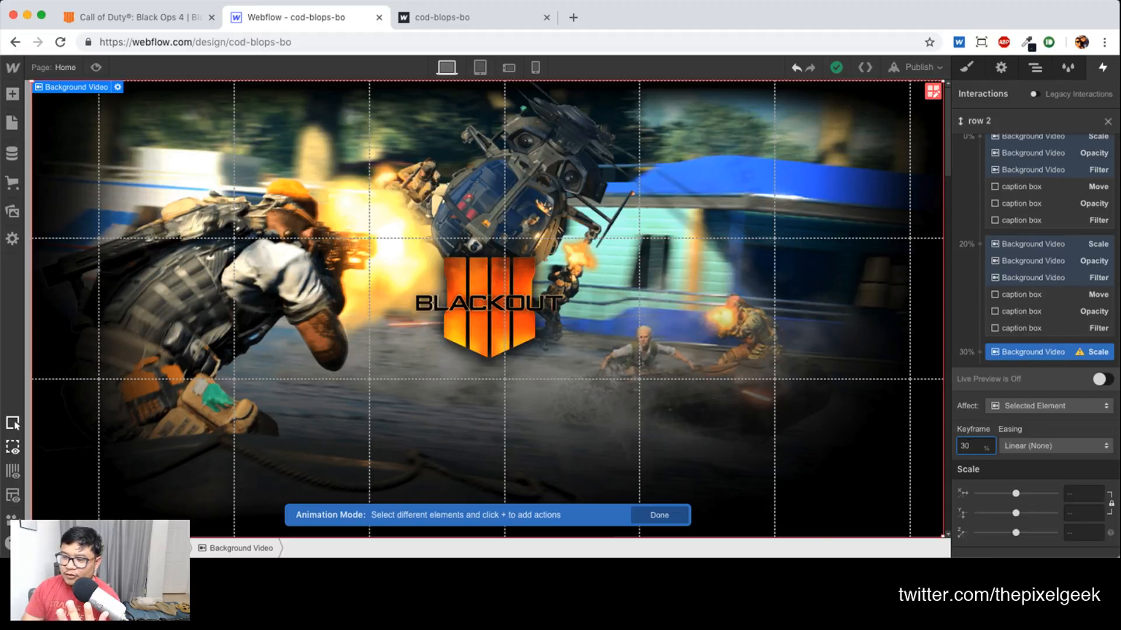
# Delete the Background Video Scale action at the 30% keyframe of the row 2 animation
pyautogui.click(1074, 249)
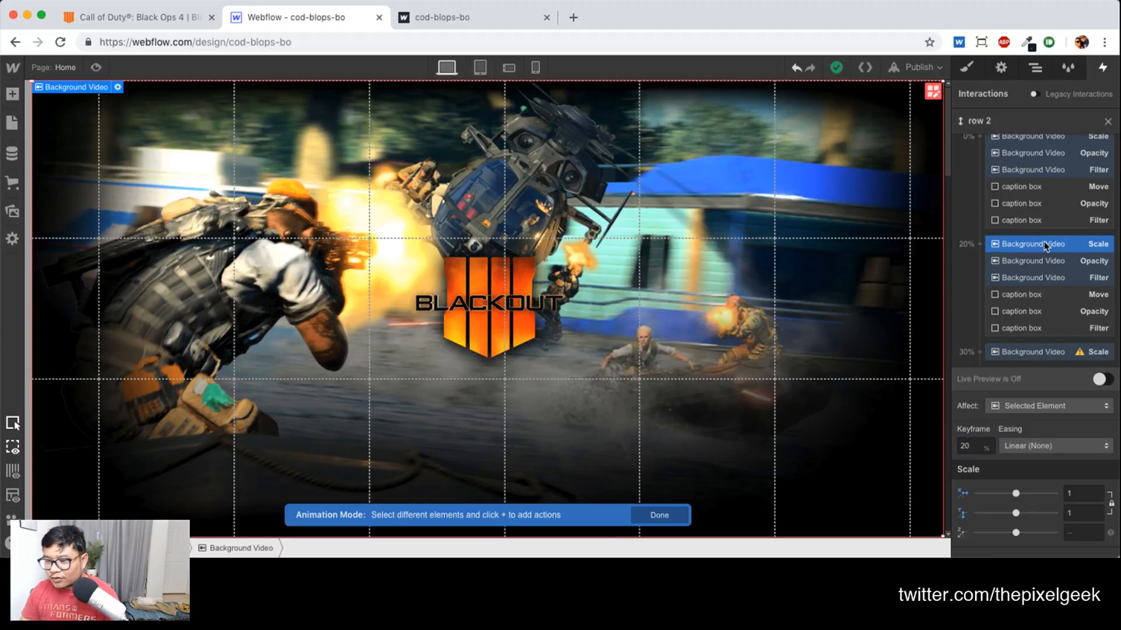
pyautogui.click(1025, 352)
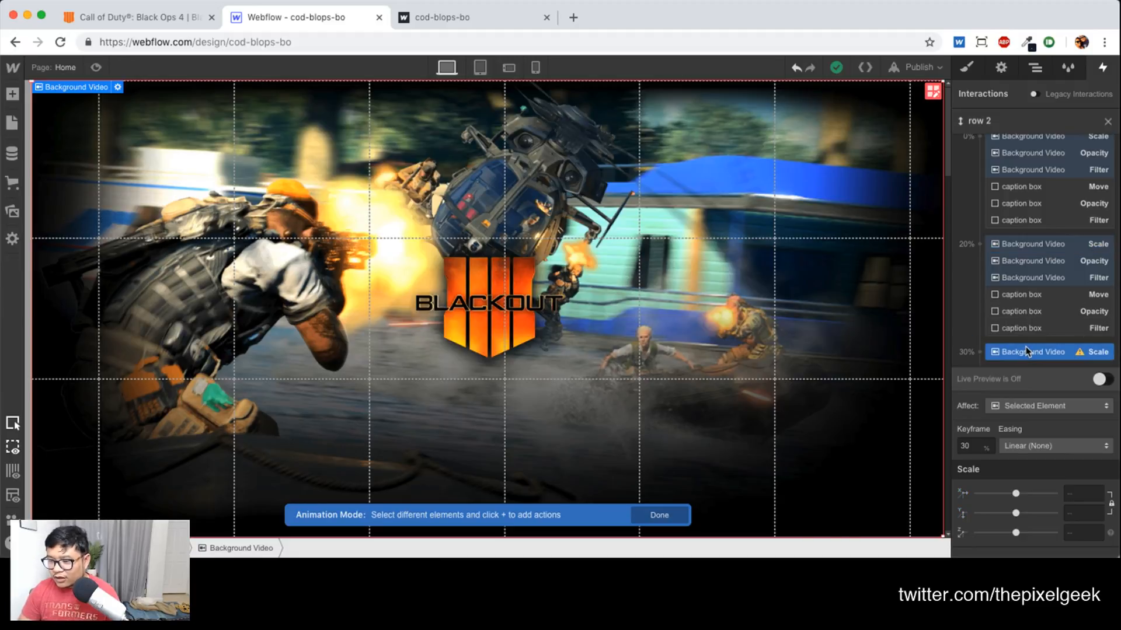
pyautogui.press('BackSpace')
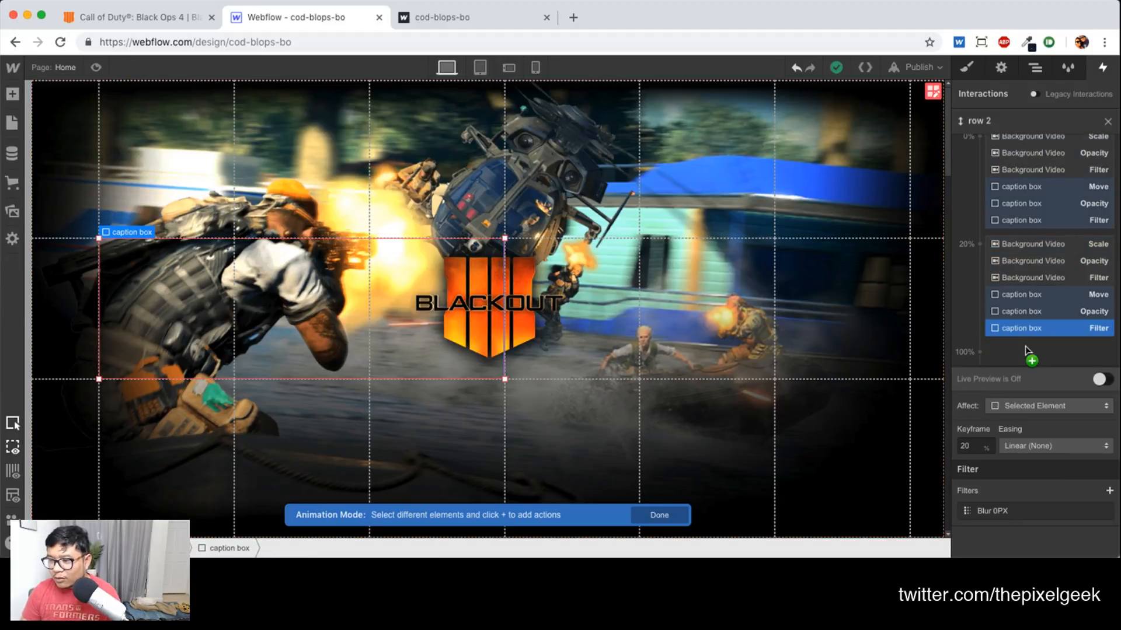
# Duplicate all six Background Video and caption box actions at the 20% keyframe and set the copies' keyframe to 30%
pyautogui.keyDown('shift'); pyautogui.click(1015, 251); pyautogui.keyUp('shift')
pyautogui.moveTo(1015, 251); pyautogui.dragTo(988, 352)
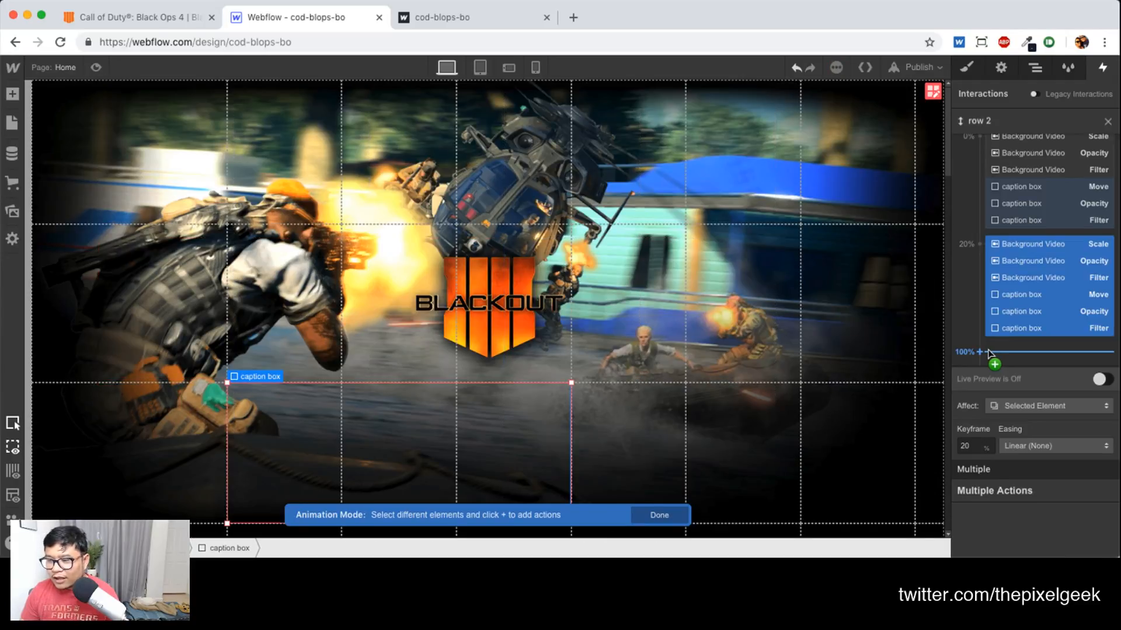
pyautogui.moveTo(988, 352); pyautogui.dragTo(989, 350)
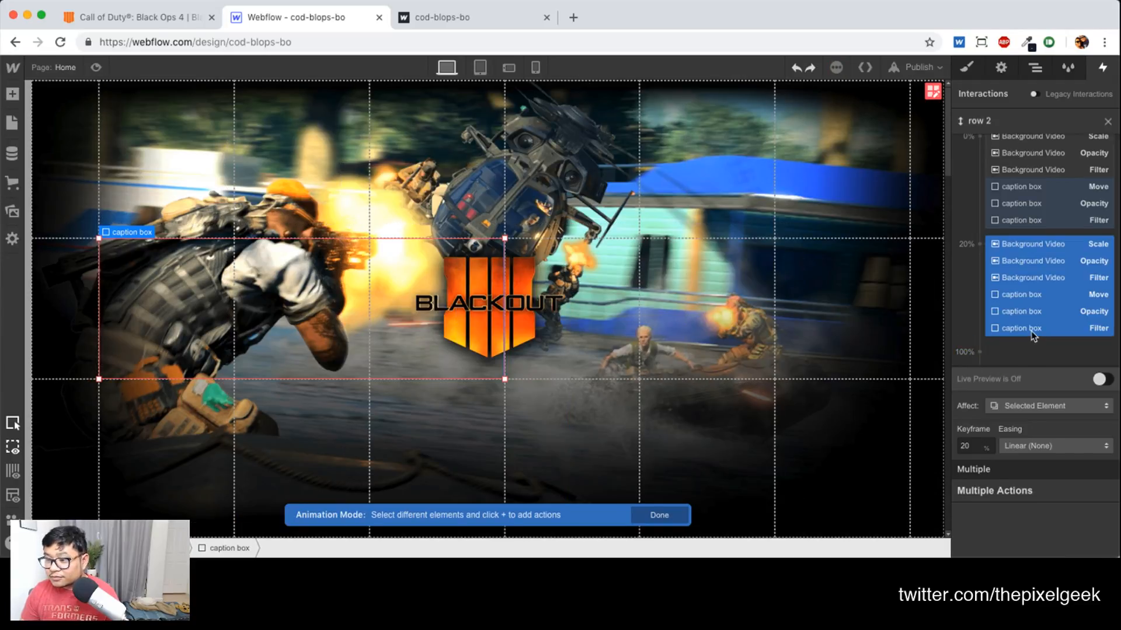
pyautogui.rightClick(1035, 255)
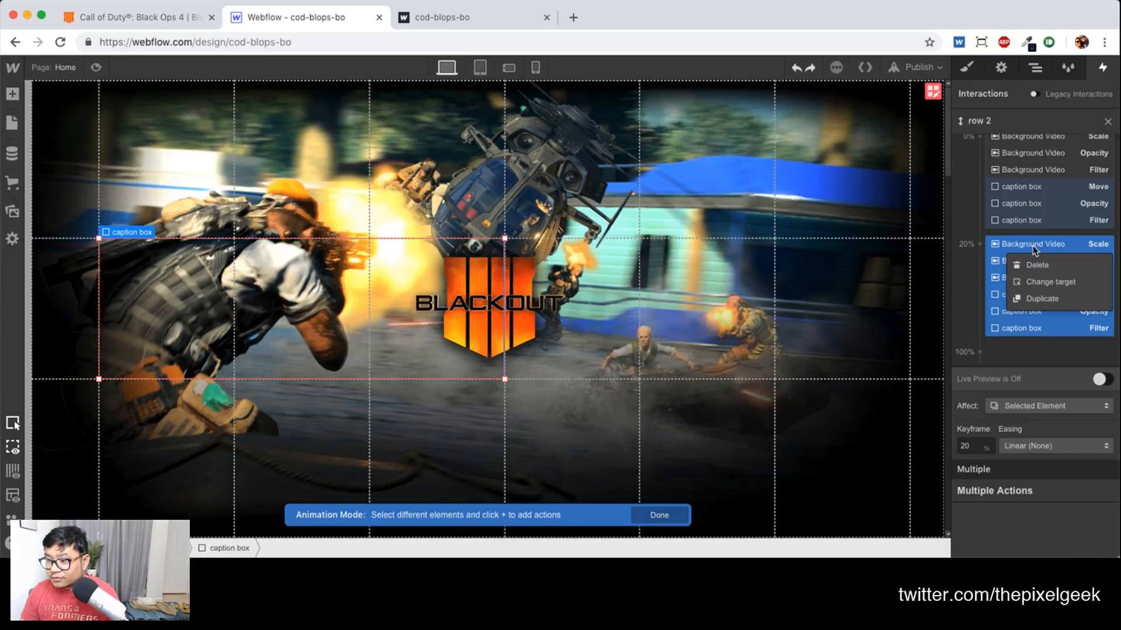
pyautogui.click(1032, 299)
pyautogui.scroll(-1, 1026, 336)
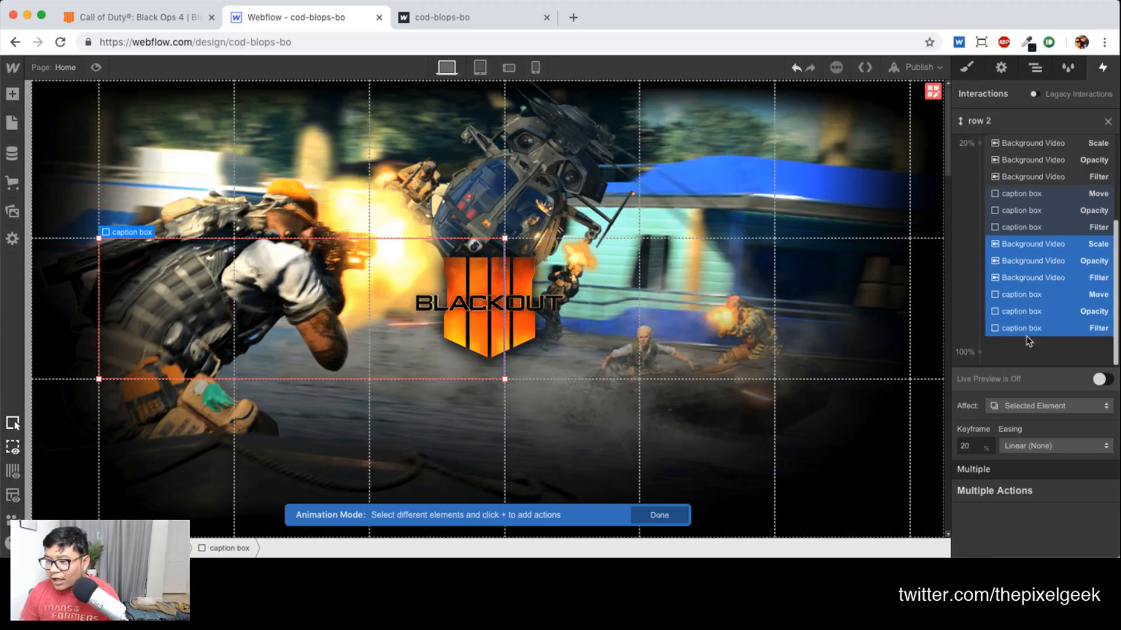
pyautogui.doubleClick(982, 447)
pyautogui.write('30')
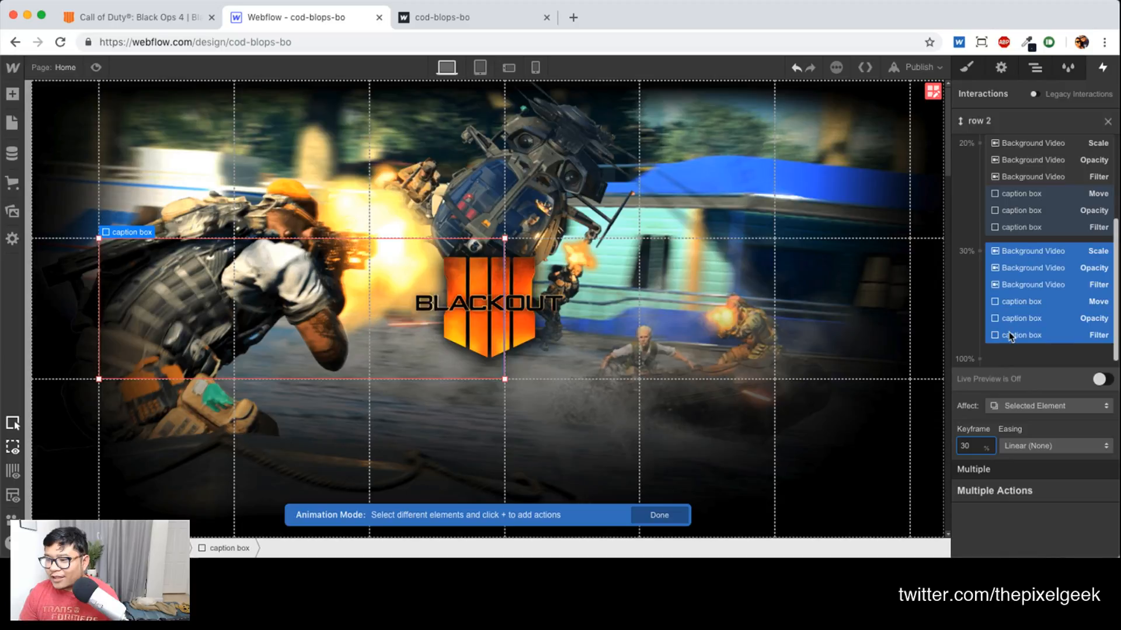
# Duplicate the six actions at the 30% keyframe and set the copies' keyframe to 50%
pyautogui.press('super+d')
pyautogui.write('50')
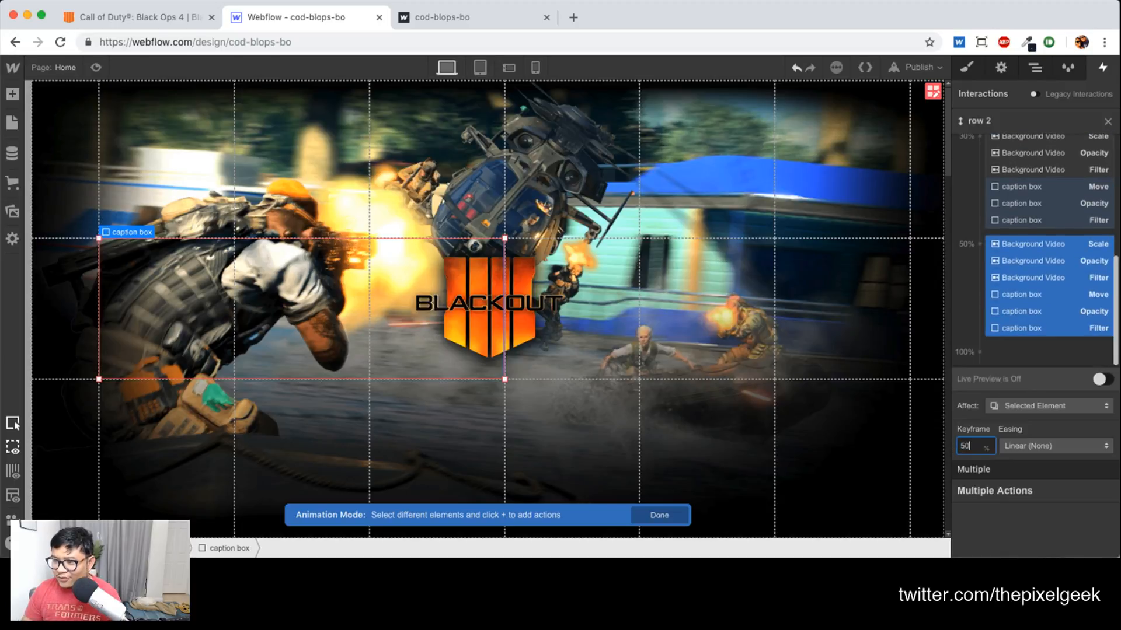
pyautogui.scroll(3, 997, 288)
pyautogui.scroll(-3, 1022, 311)
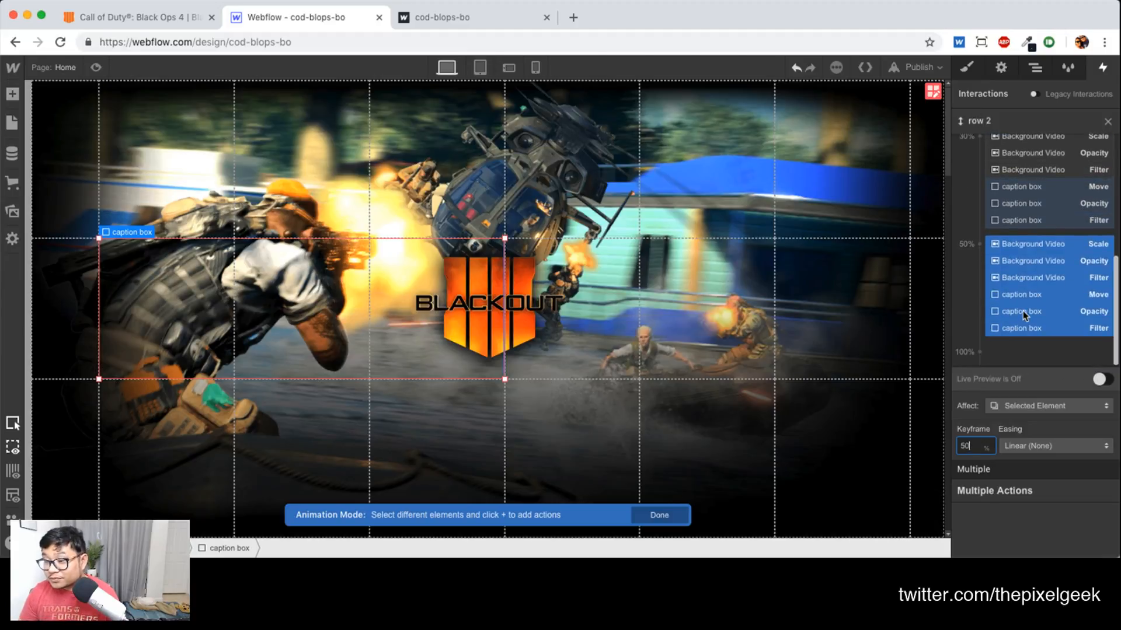
pyautogui.press('Return')
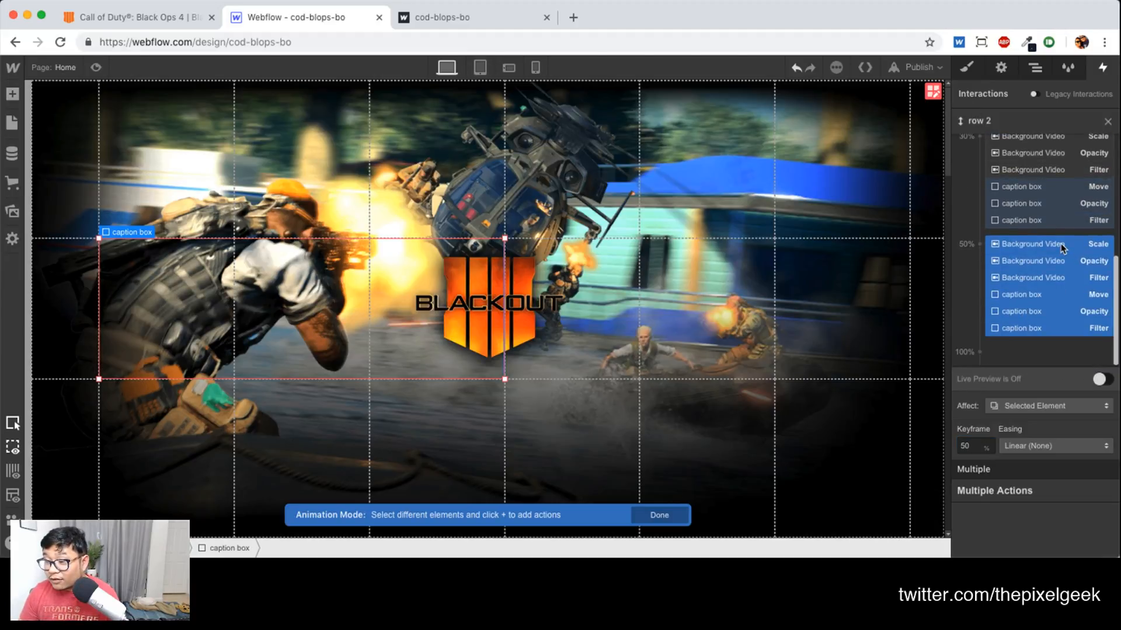
# Set the Background Video's X and Y scale at the 50% keyframe to 2.25
pyautogui.click(1060, 244)
pyautogui.click(1080, 493)
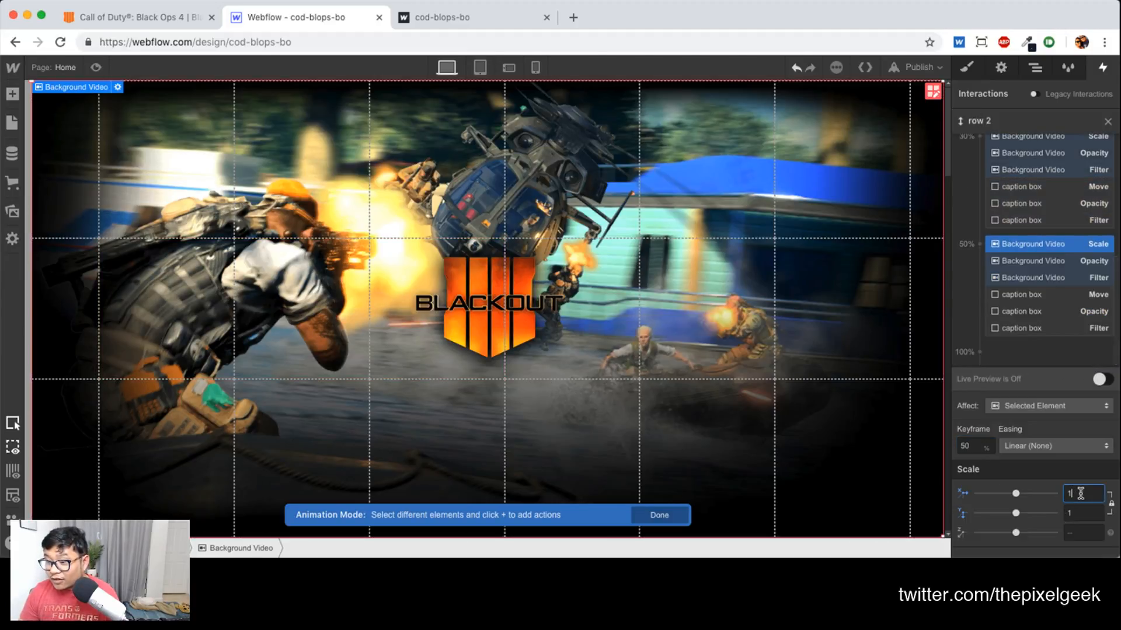
pyautogui.press('BackSpace')
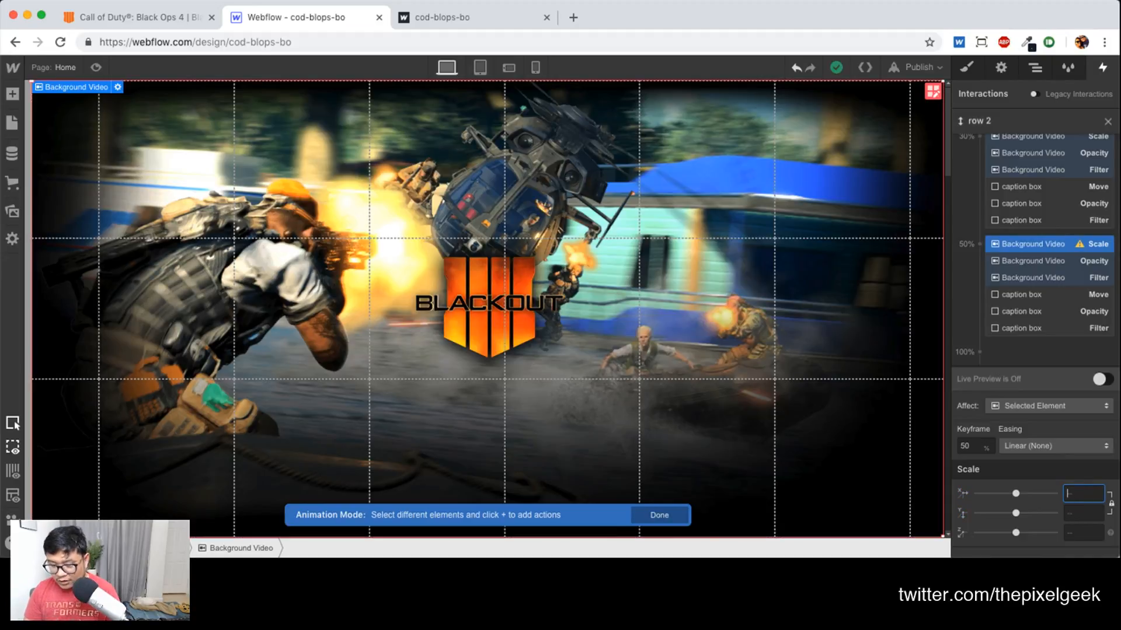
pyautogui.write('2.')
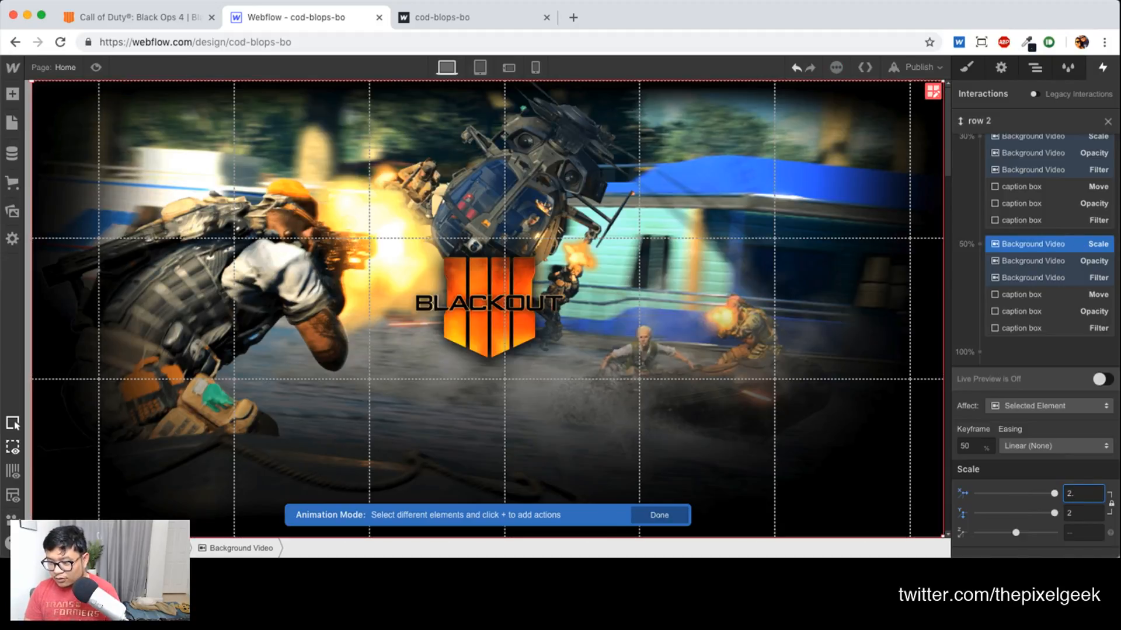
pyautogui.write('25')
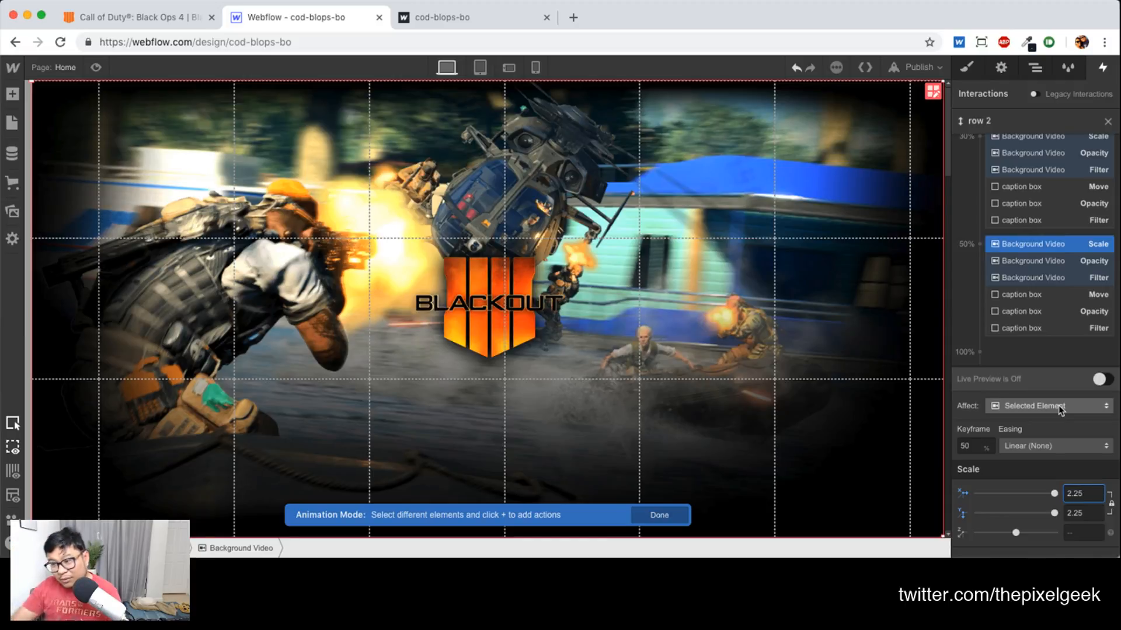
# Set the blur radius of the Background Video's Filter action at the 50% keyframe to 5 px
pyautogui.click(1055, 261)
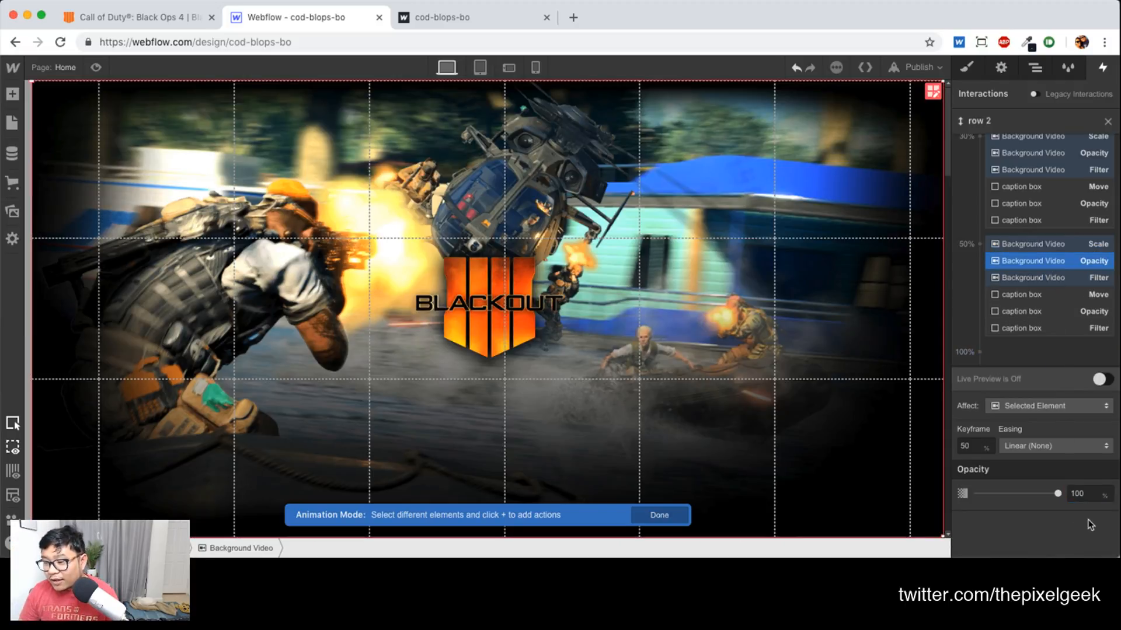
pyautogui.click(1056, 277)
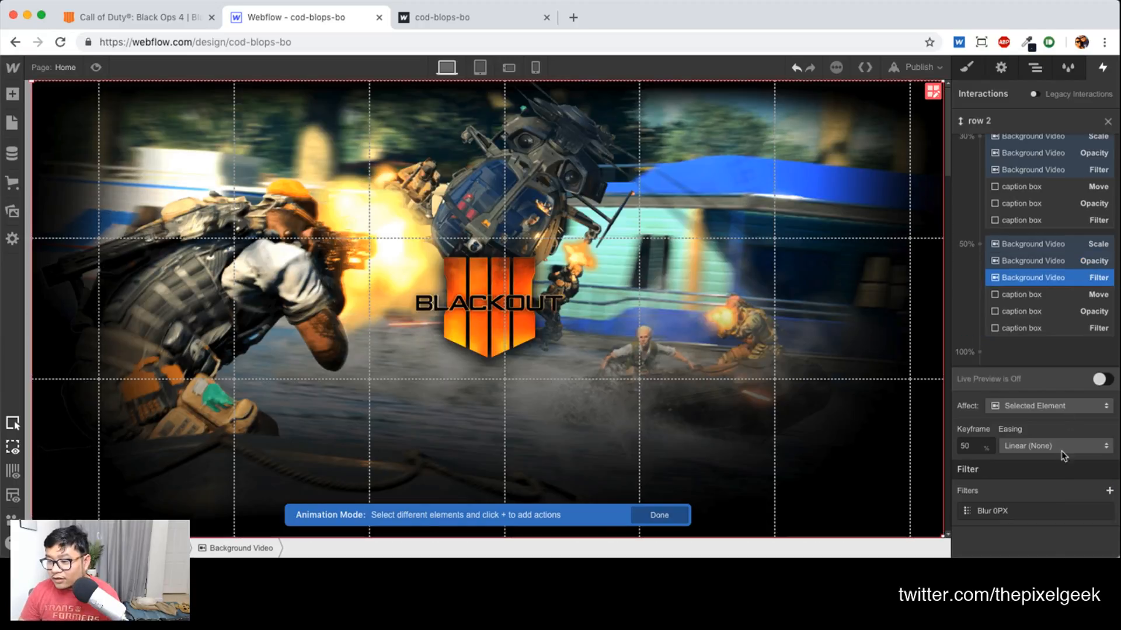
pyautogui.click(998, 512)
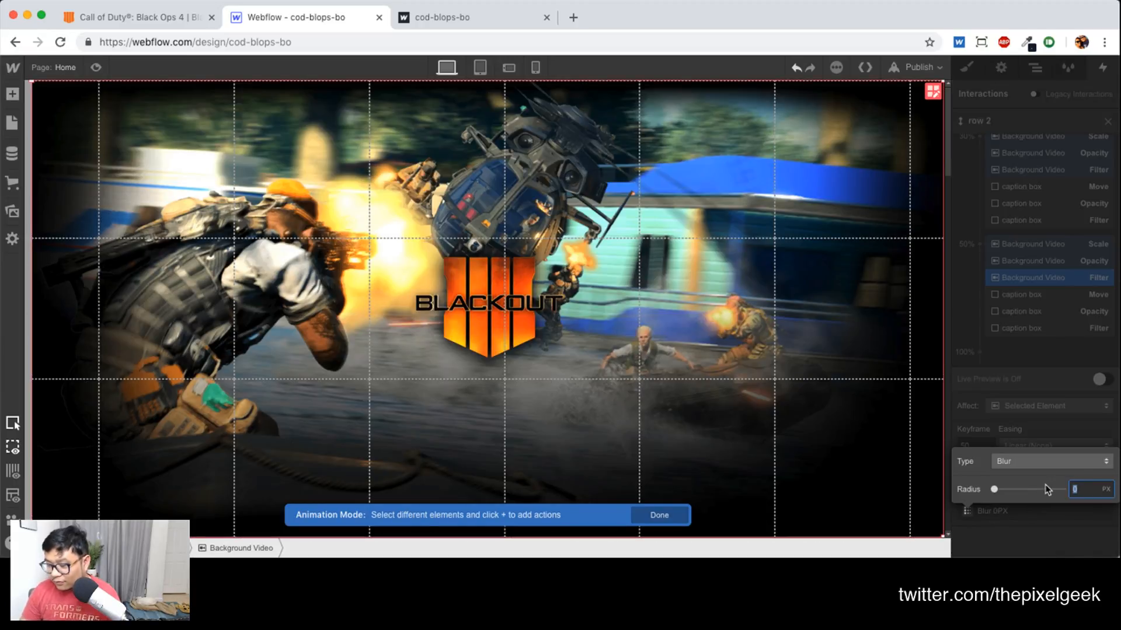
pyautogui.write('5')
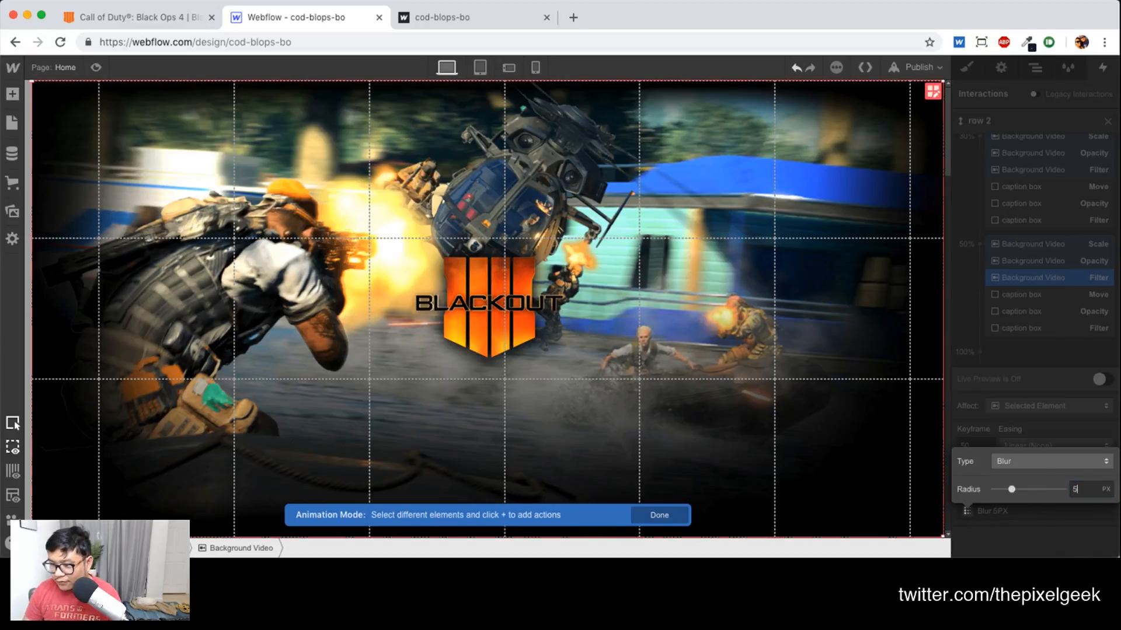
# At the 50% keyframe, set the caption box's vertical move to 150 px and its opacity to 0%
pyautogui.click(1050, 295)
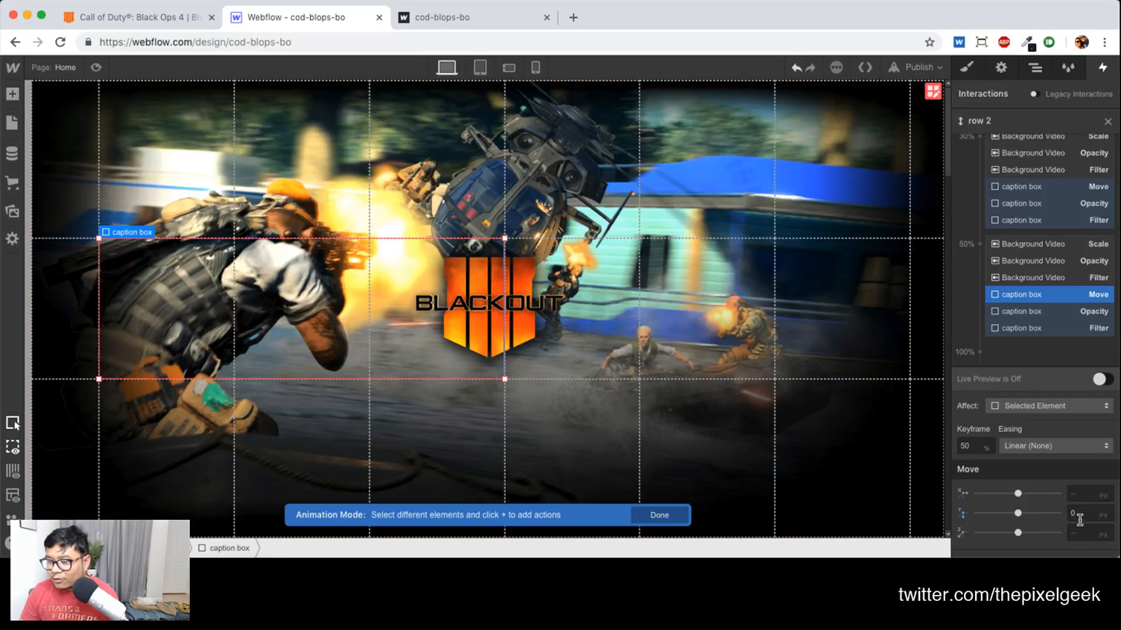
pyautogui.click(1079, 516)
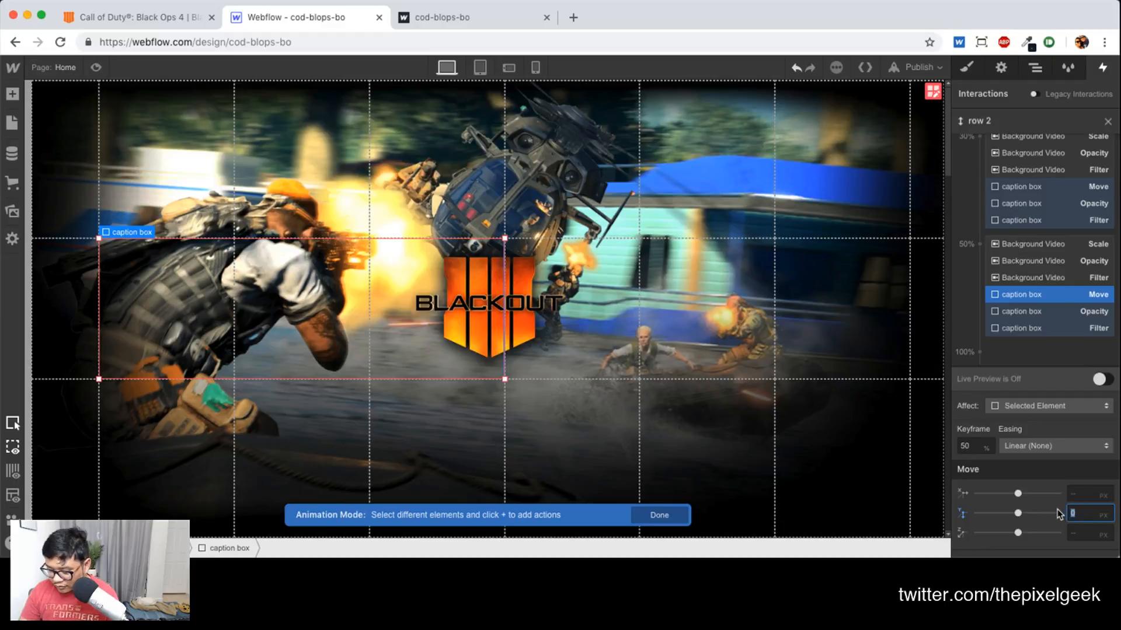
pyautogui.write('150')
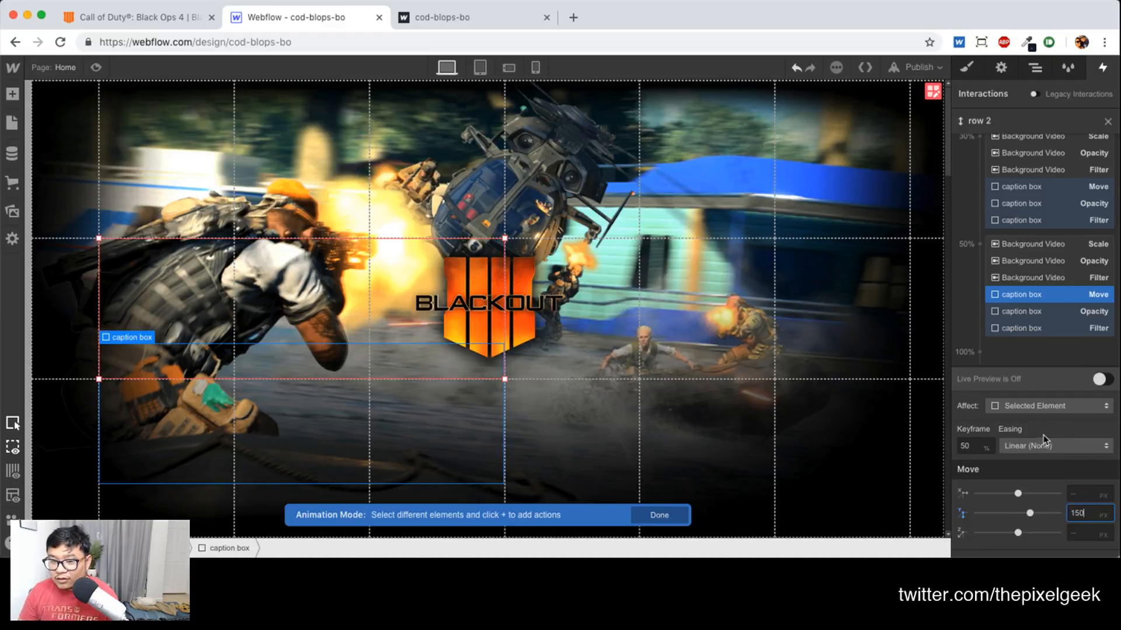
pyautogui.click(1059, 312)
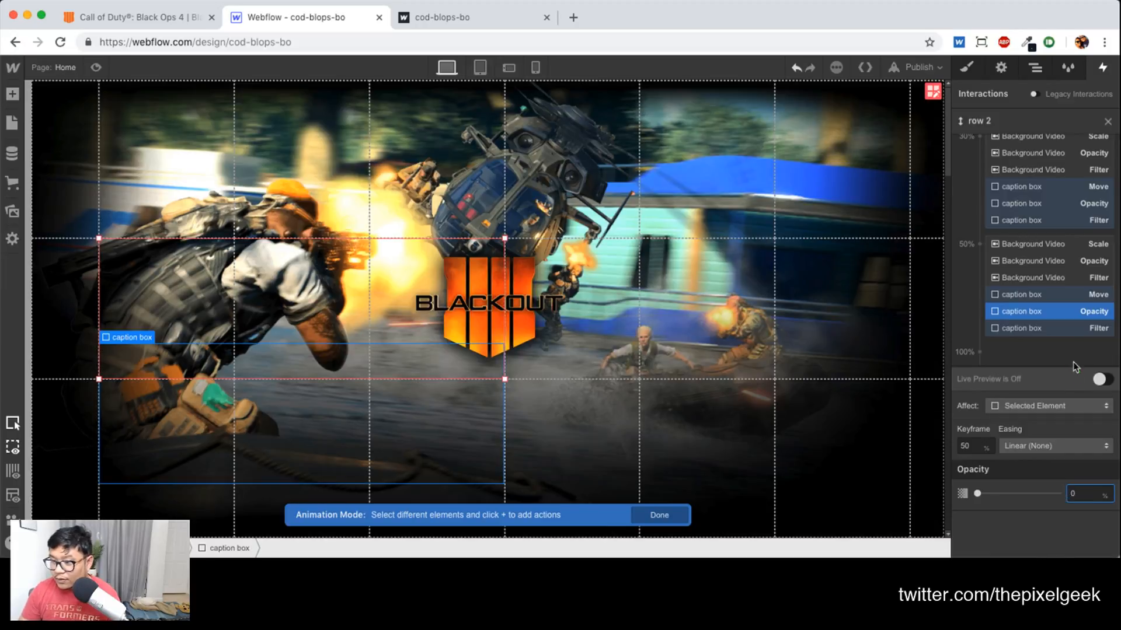
# Set the blur radius of the caption box's Filter action at the 50% keyframe to 5 px
pyautogui.click(1072, 329)
pyautogui.click(994, 511)
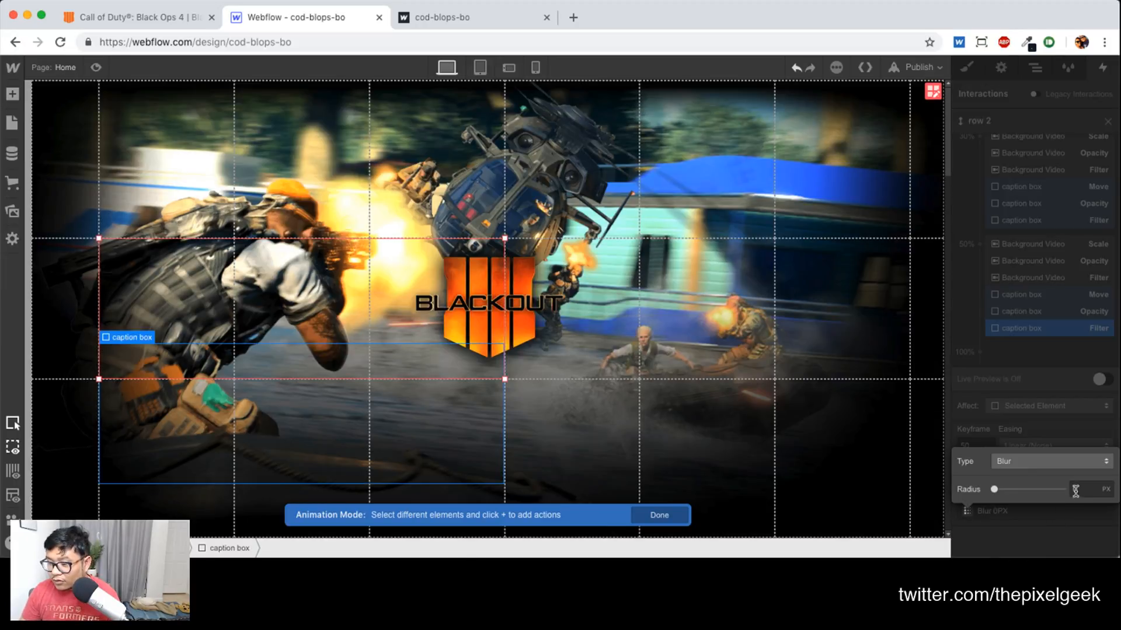
pyautogui.write('5')
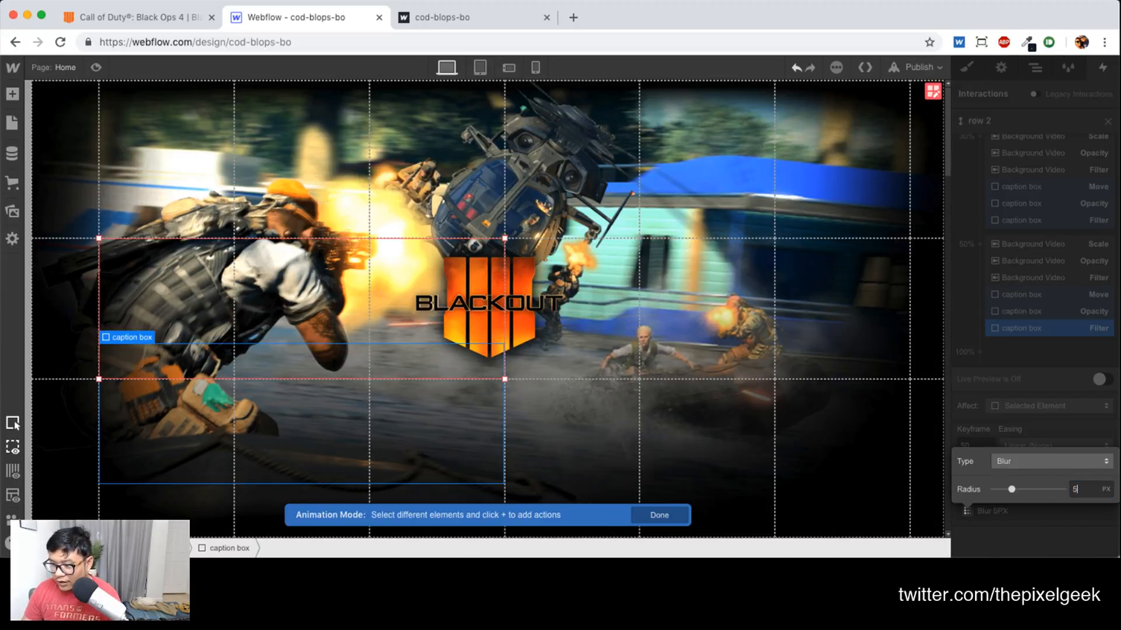
pyautogui.press('Return')
# Preview the page and scroll through it to check the row 1 and row 2 animations, and leave the preview
pyautogui.click(96, 67)
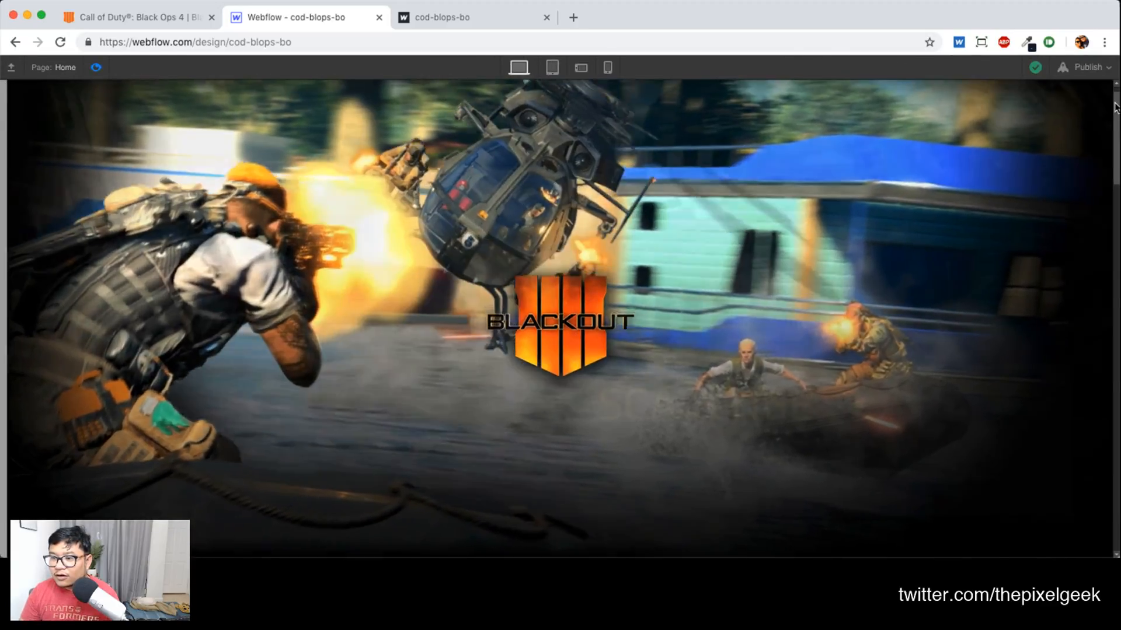
pyautogui.moveTo(1114, 107)
pyautogui.mouseDown()
pyautogui.moveTo(1116, 298)
pyautogui.moveTo(1116, 169)
pyautogui.moveTo(1114, 273)
pyautogui.moveTo(1100, 94)
pyautogui.moveTo(1097, 269)
pyautogui.moveTo(1099, 94)
pyautogui.mouseUp()
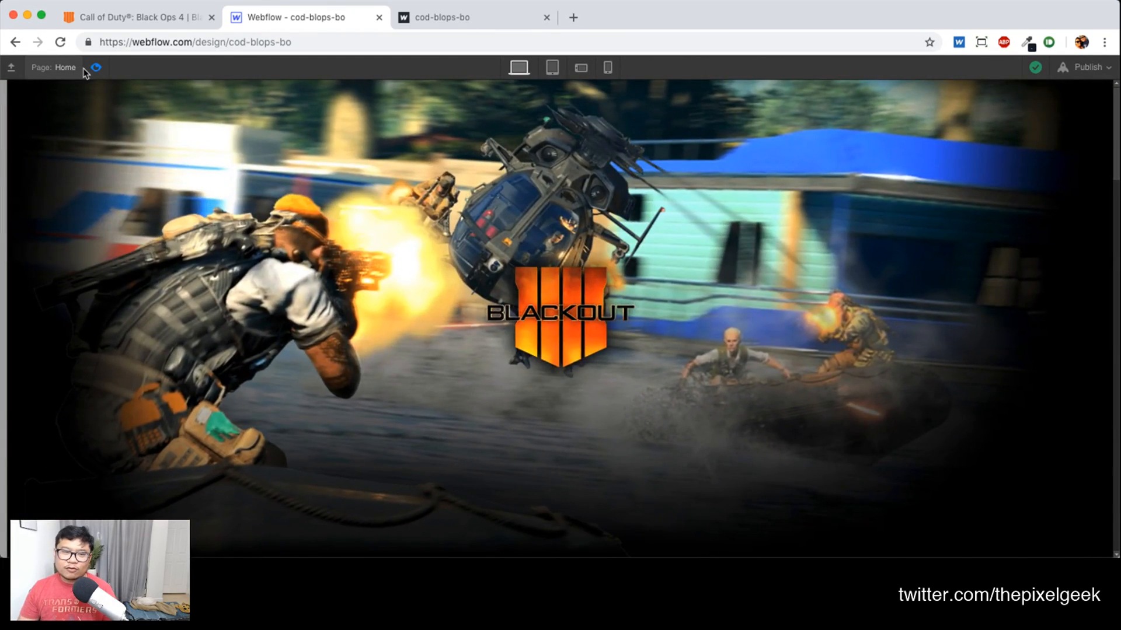
pyautogui.click(94, 68)
# Close the row 2 animation and add another While Page is Scrolling page trigger with the Play Scroll Animation action
pyautogui.click(1106, 122)
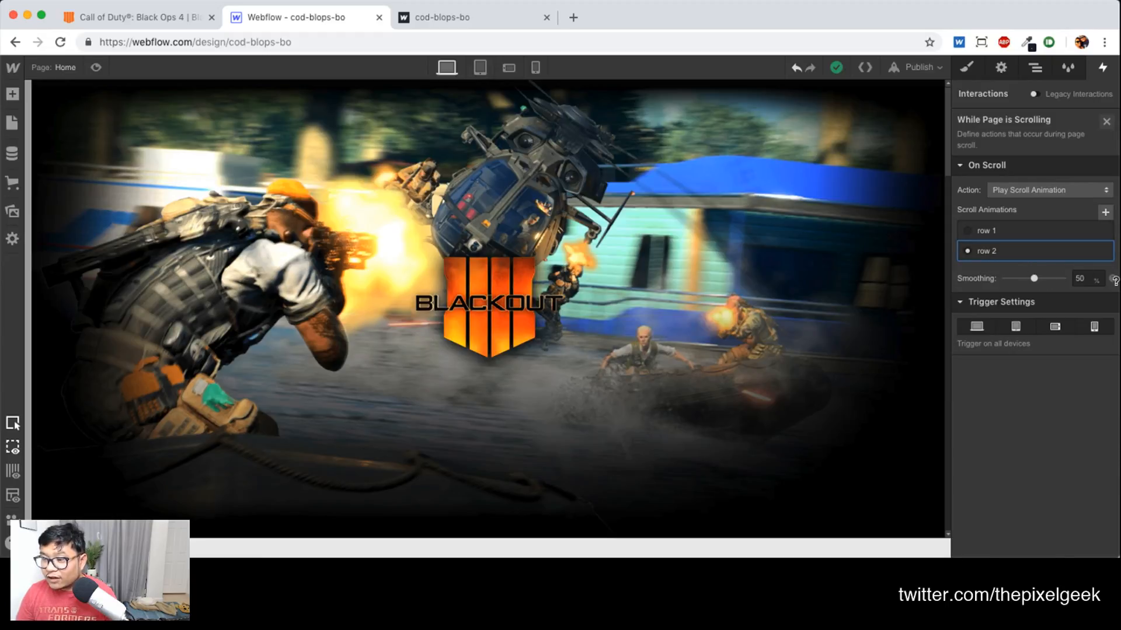
pyautogui.click(1108, 123)
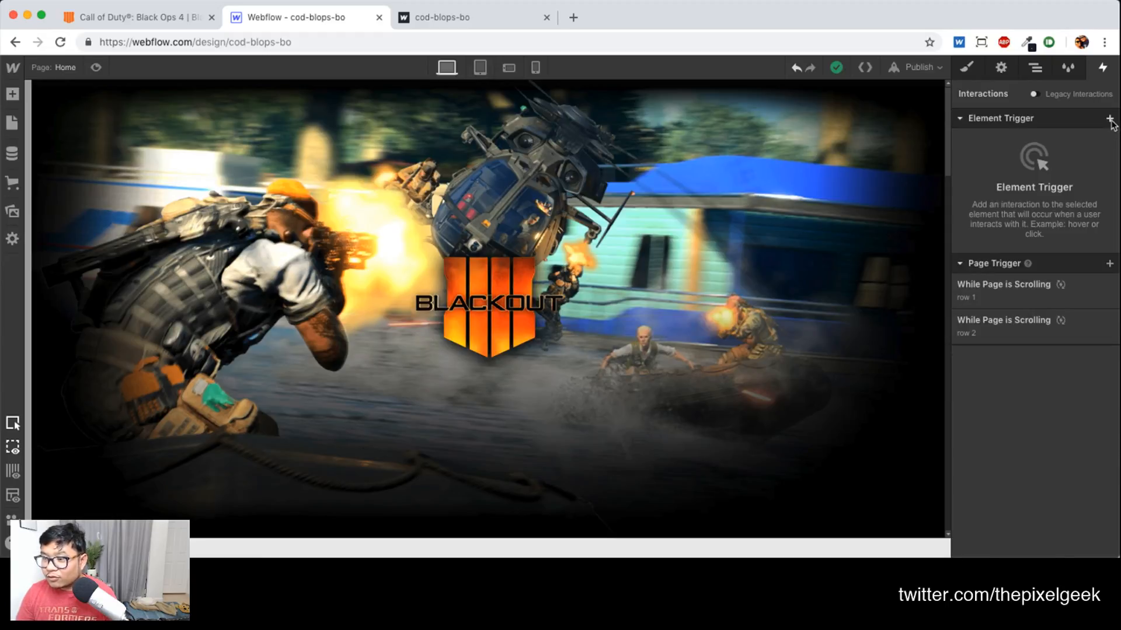
pyautogui.click(1109, 265)
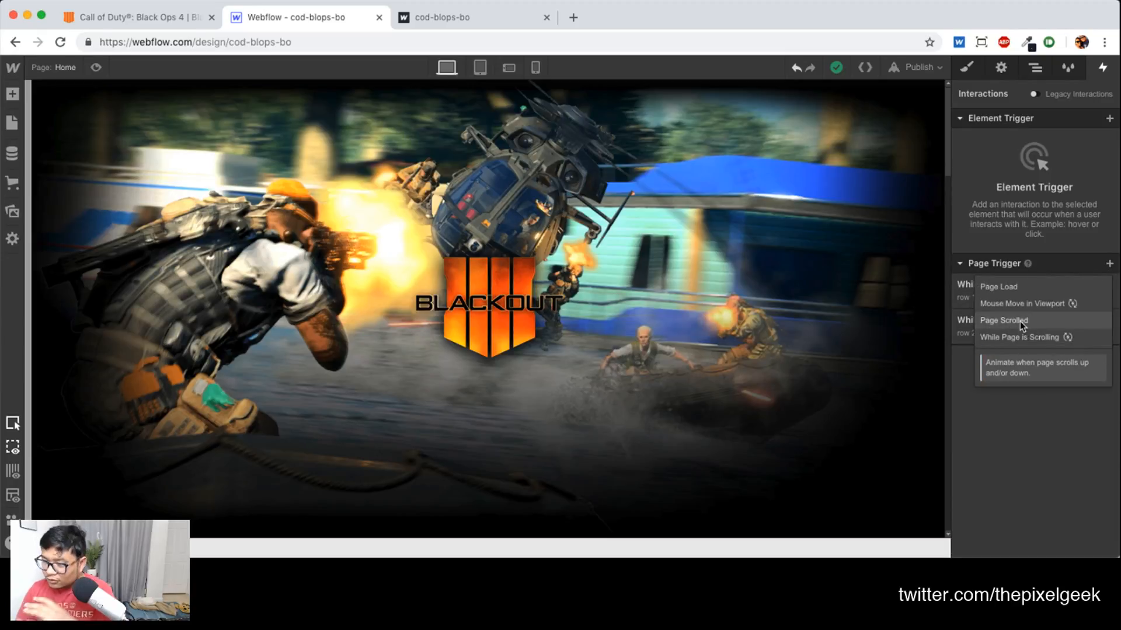
pyautogui.click(1033, 337)
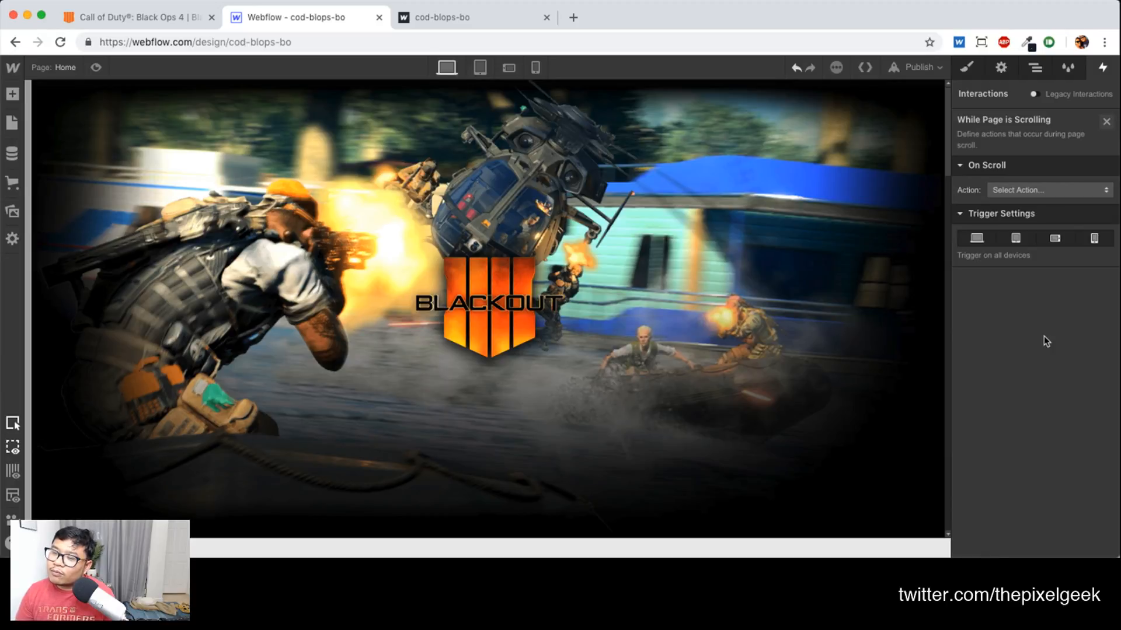
pyautogui.click(1028, 190)
pyautogui.click(1011, 225)
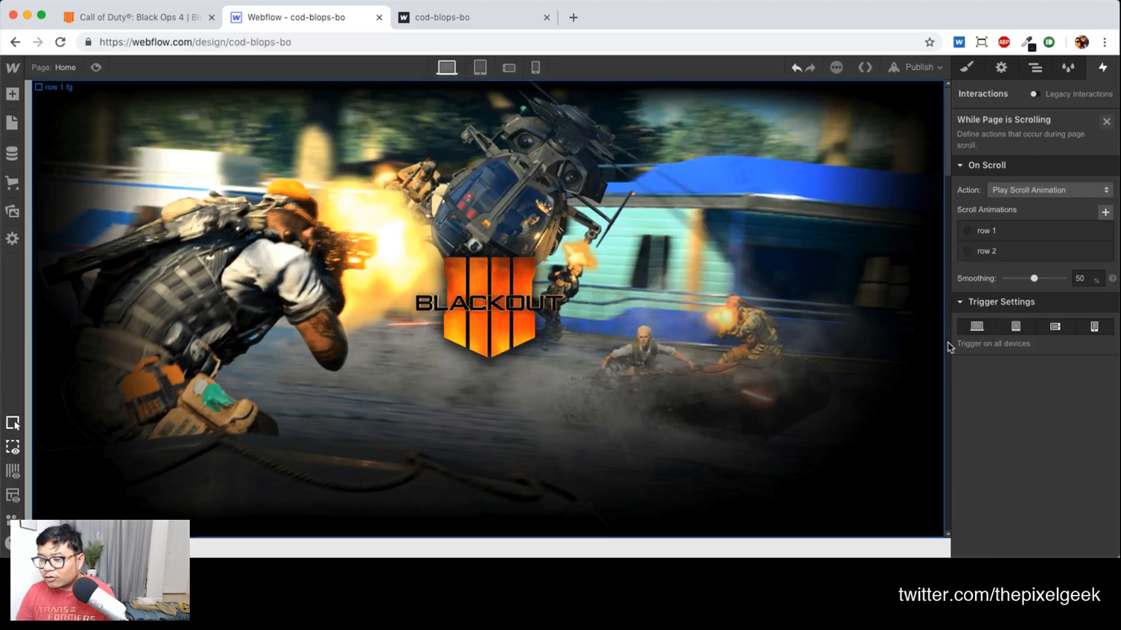
# Create a new scroll animation named "row 3" for this page trigger
pyautogui.click(1104, 211)
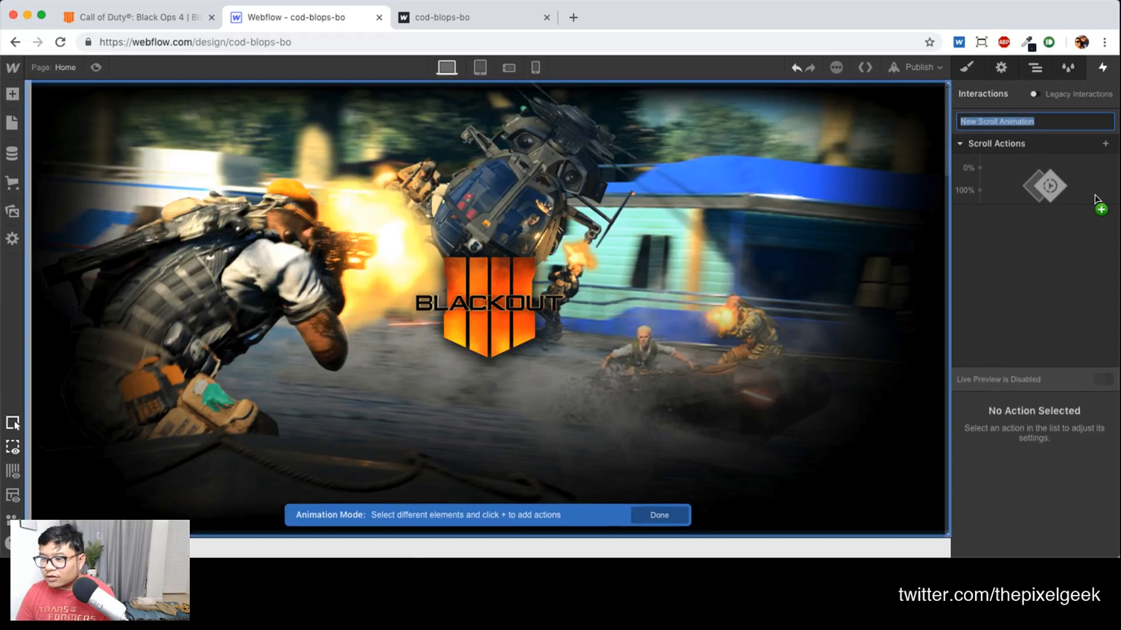
pyautogui.write('row 3')
pyautogui.press('Return')
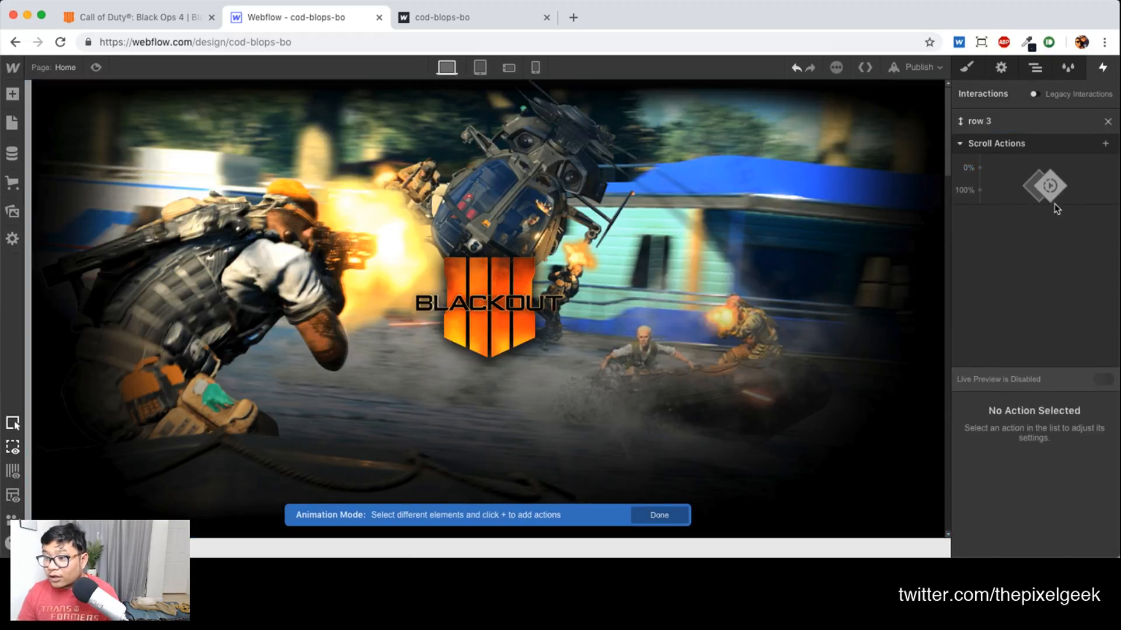
# Add a Scale action for row 3's background video to the row 3 scroll animation and set its starting scale to 0.2
pyautogui.click(980, 169)
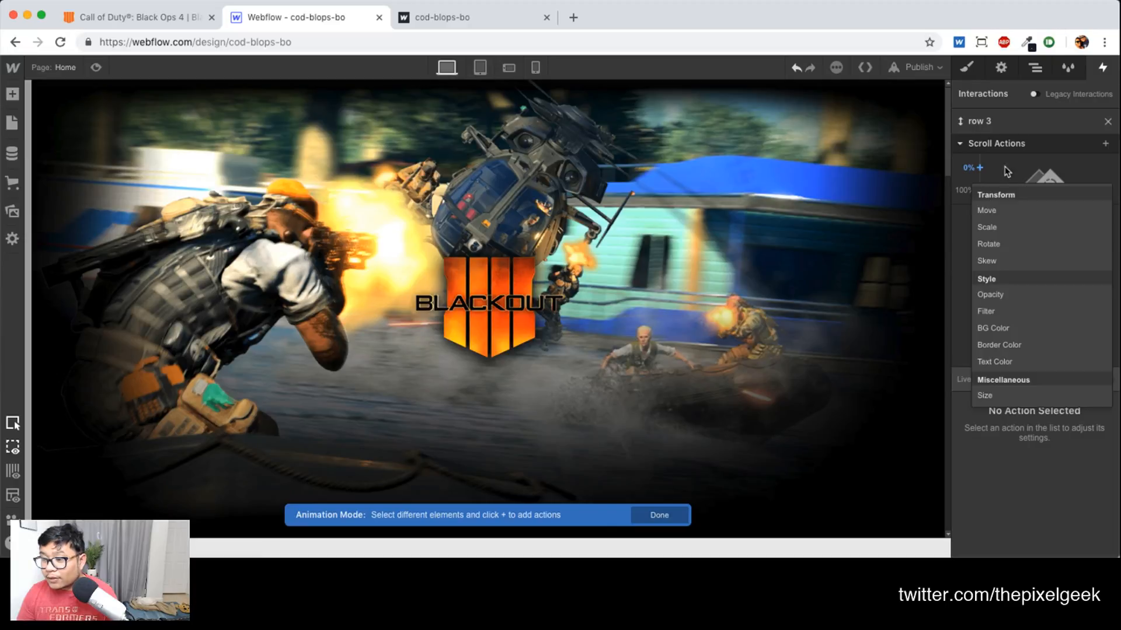
pyautogui.click(1034, 68)
pyautogui.click(1034, 69)
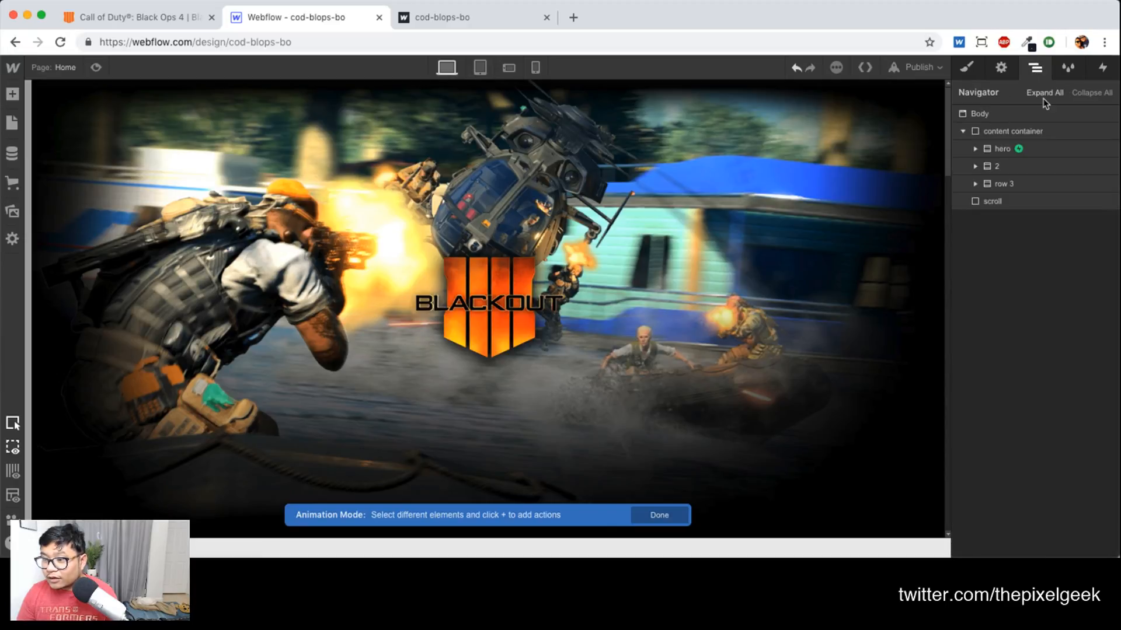
pyautogui.click(1044, 94)
pyautogui.click(1039, 253)
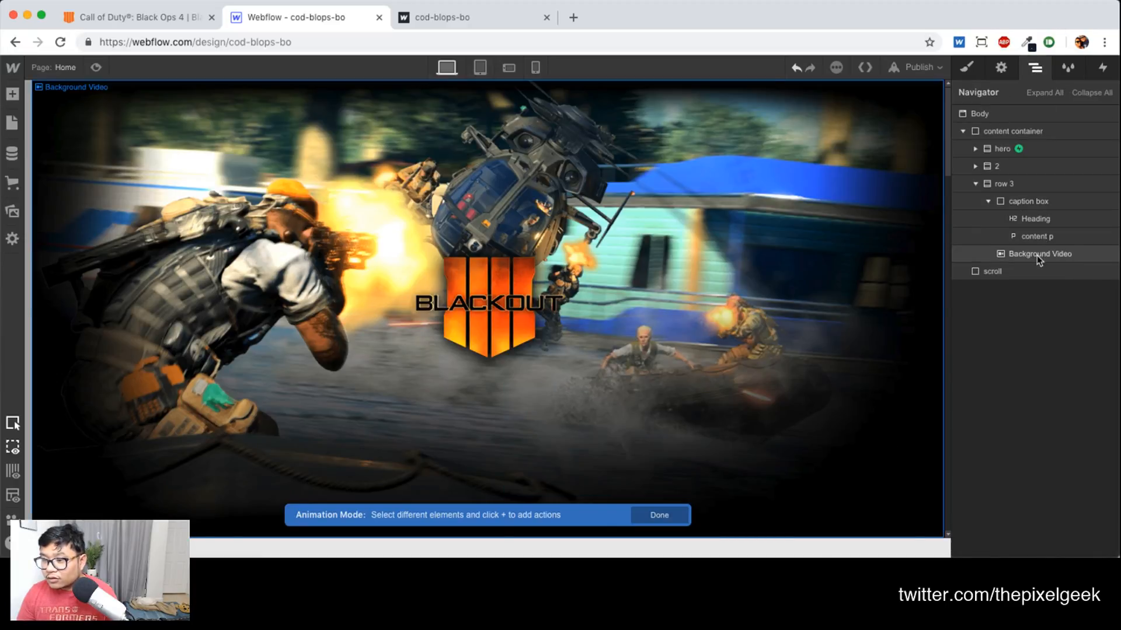
pyautogui.click(1103, 68)
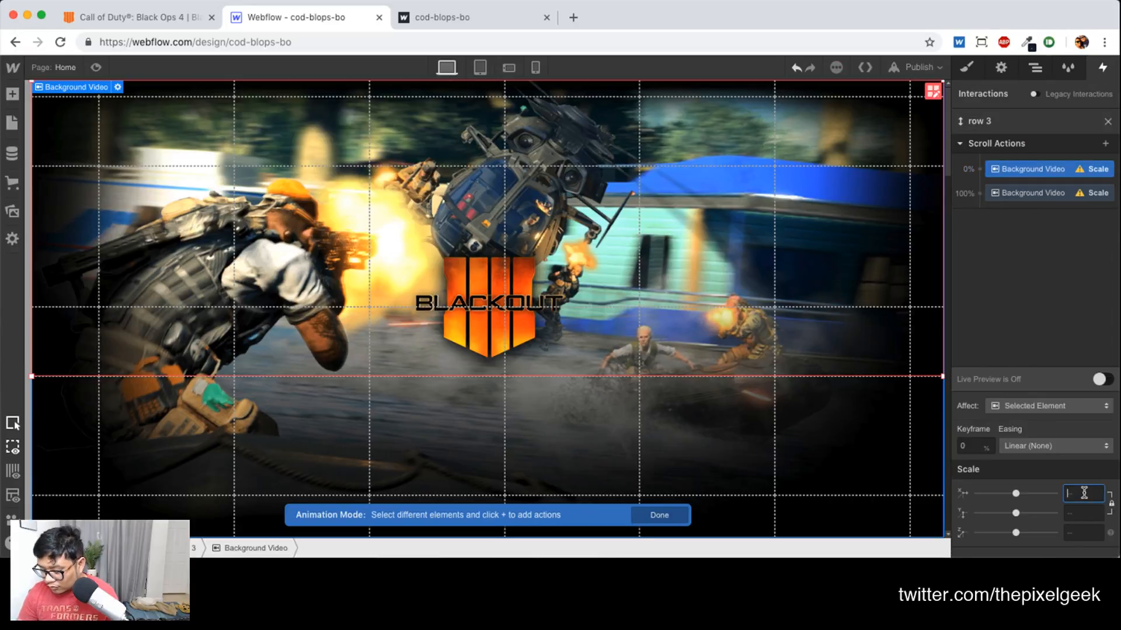
pyautogui.write('0.2')
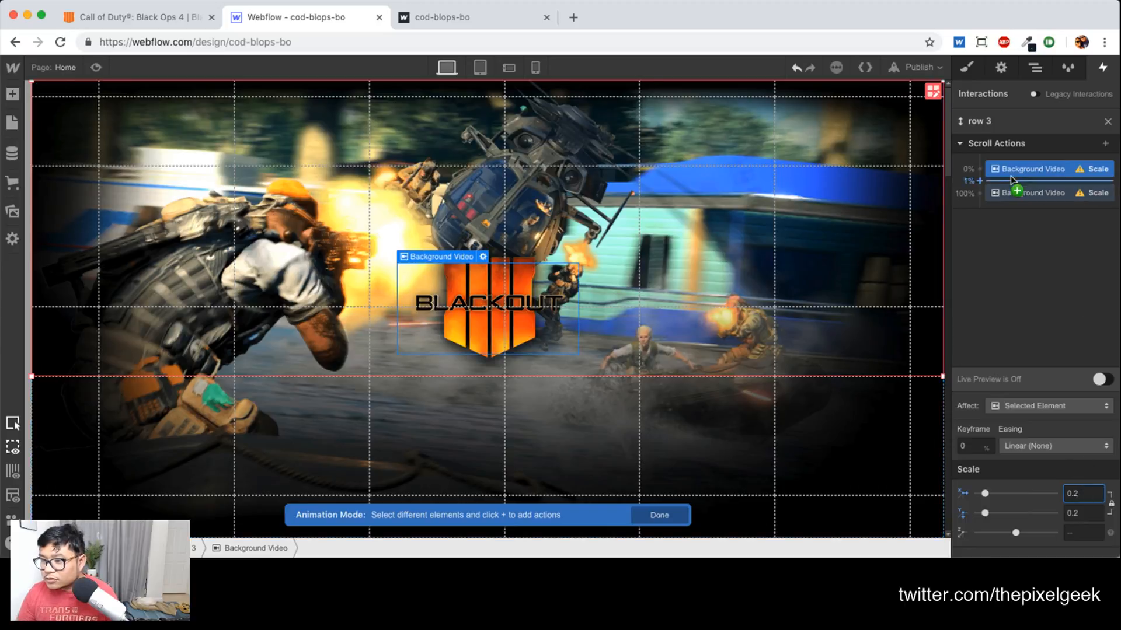
# Shift the background video's starting Scale action to the 30% keyframe
pyautogui.click(978, 445)
pyautogui.doubleClick(978, 446)
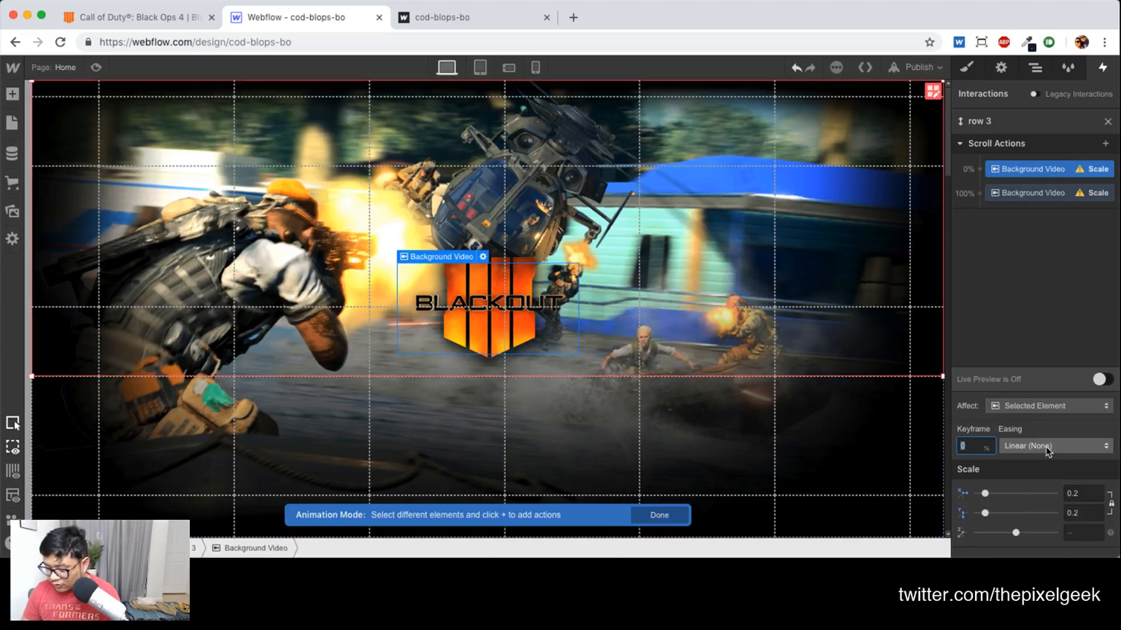
pyautogui.write('30')
pyautogui.press('Return')
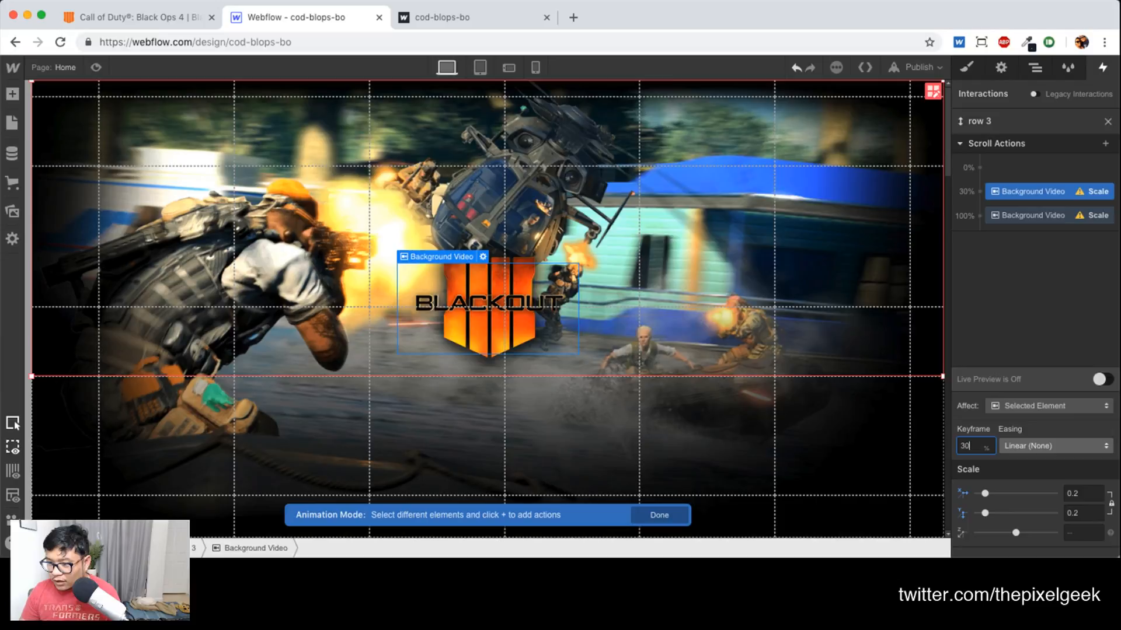
# Shift the background video's ending Scale action to the 50% keyframe and set its scale to 1
pyautogui.click(1037, 221)
pyautogui.doubleClick(984, 444)
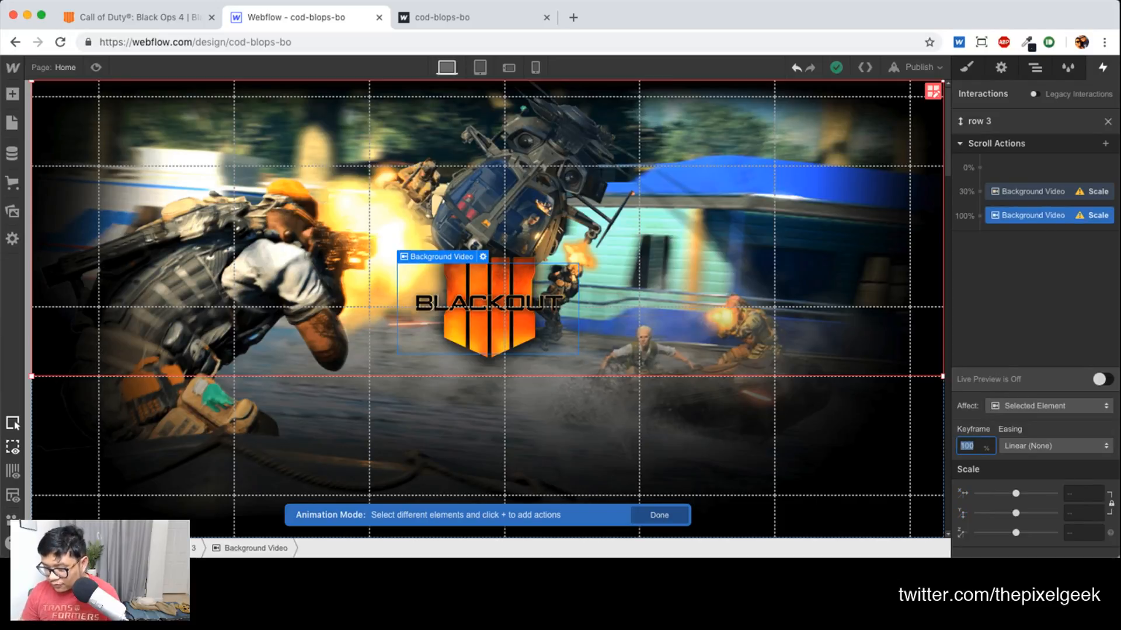
pyautogui.write('50')
pyautogui.press('Return')
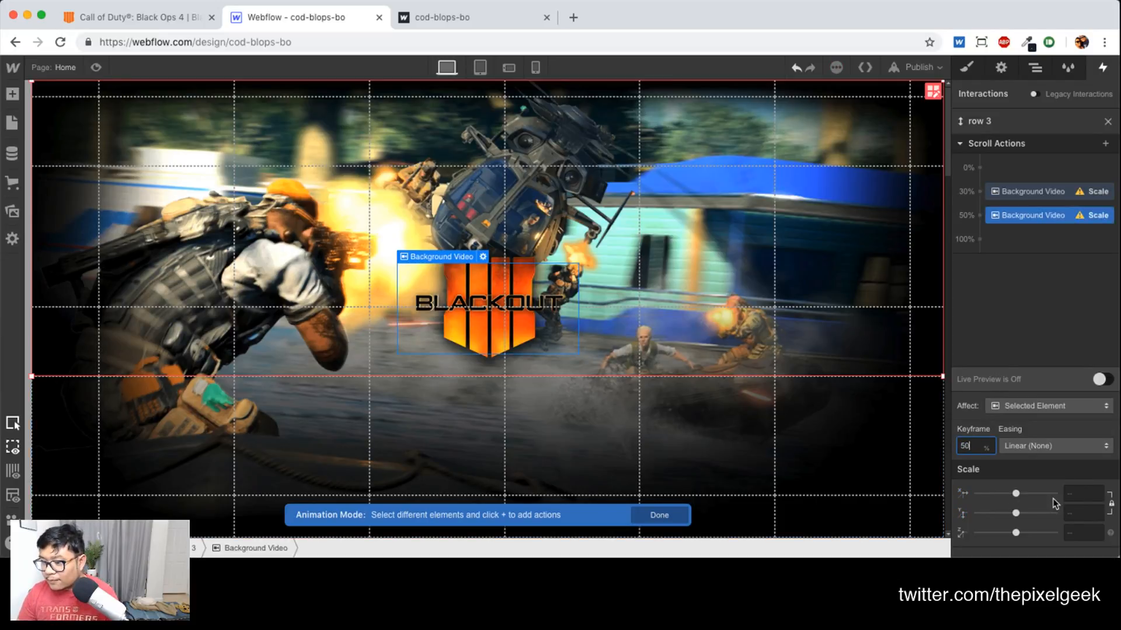
pyautogui.click(1079, 494)
pyautogui.write('1')
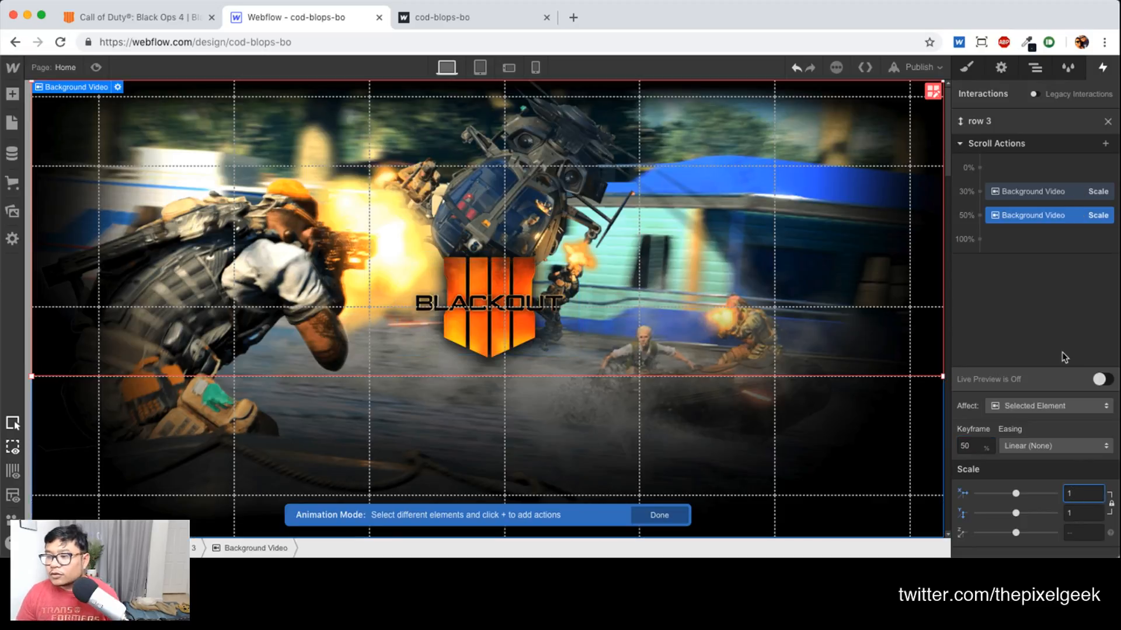
# Add Opacity actions for the background video at the 30% and 50% keyframes, with 0% opacity at the 30% keyframe
pyautogui.click(979, 191)
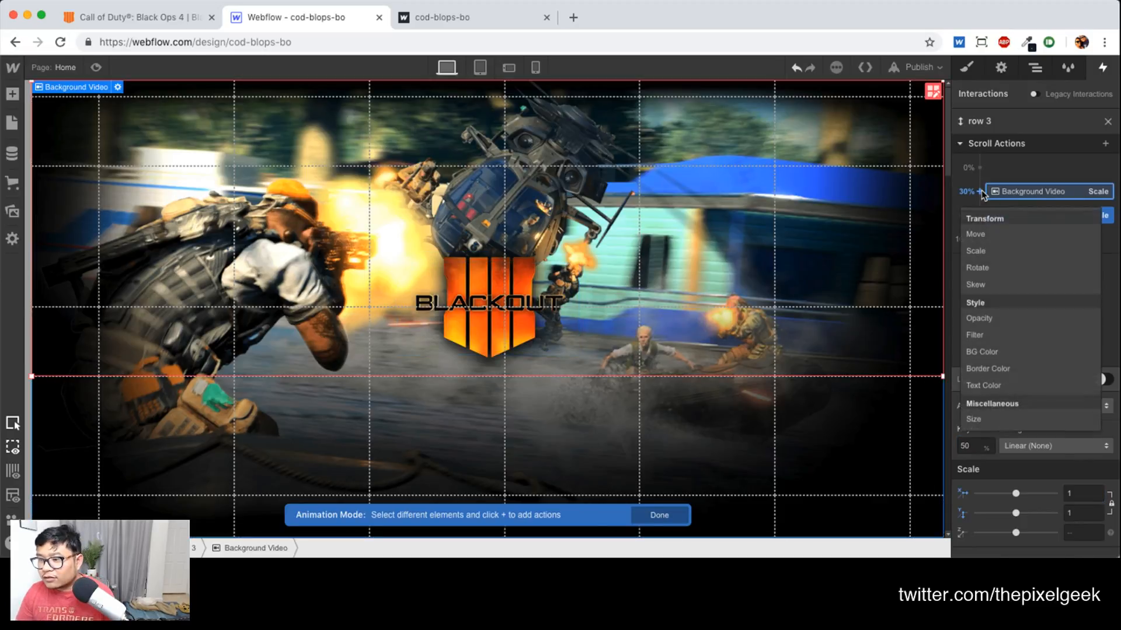
pyautogui.click(978, 318)
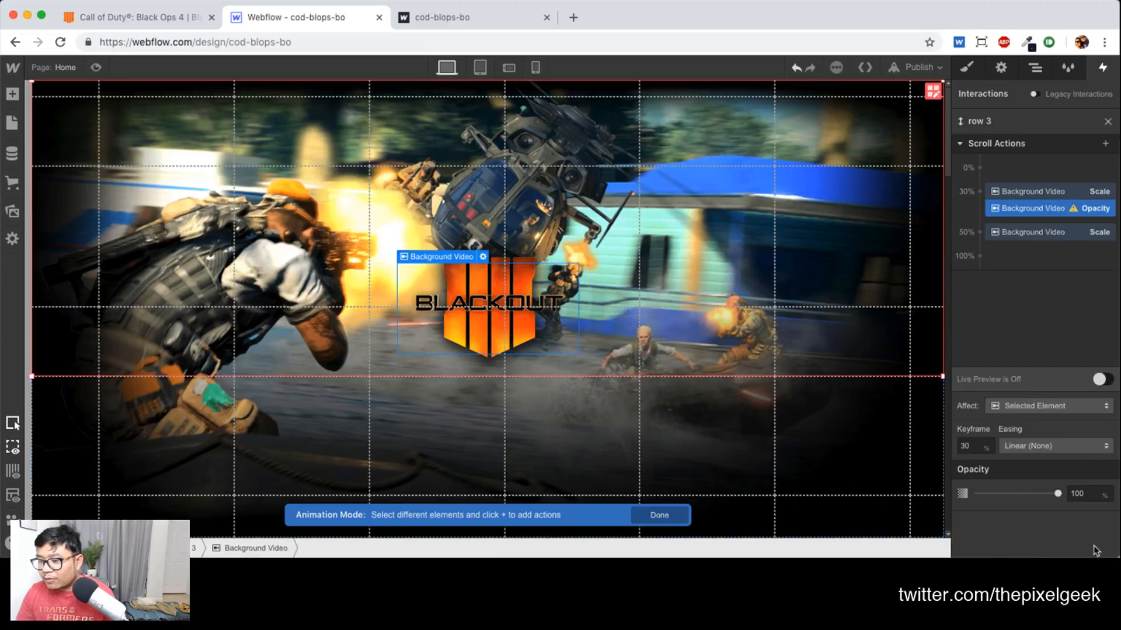
pyautogui.doubleClick(1090, 495)
pyautogui.write('0')
pyautogui.click(980, 232)
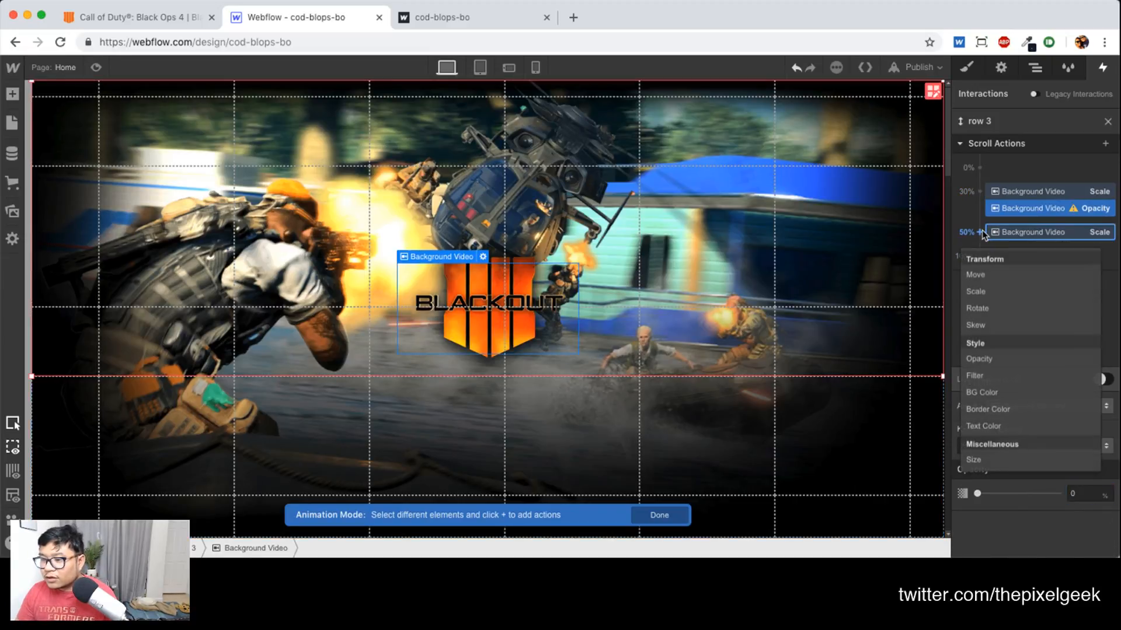
pyautogui.click(1001, 360)
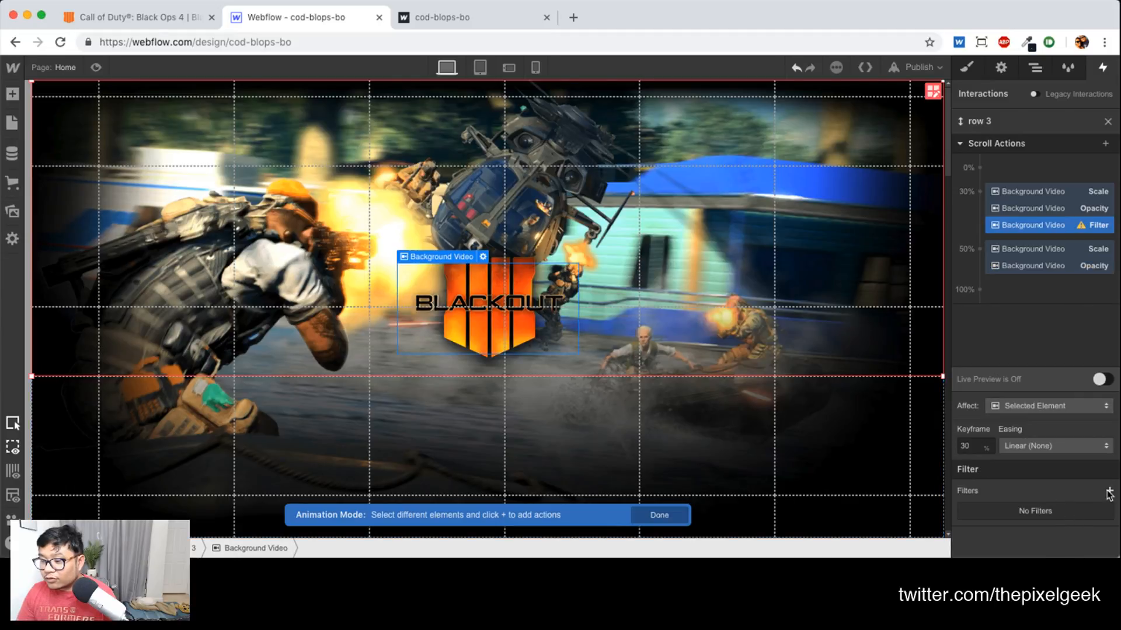
# Give the background video blur Filter actions with a radius of 5 px at the 30% keyframe and 0 px at the 50% keyframe
pyautogui.click(1109, 492)
pyautogui.click(947, 290)
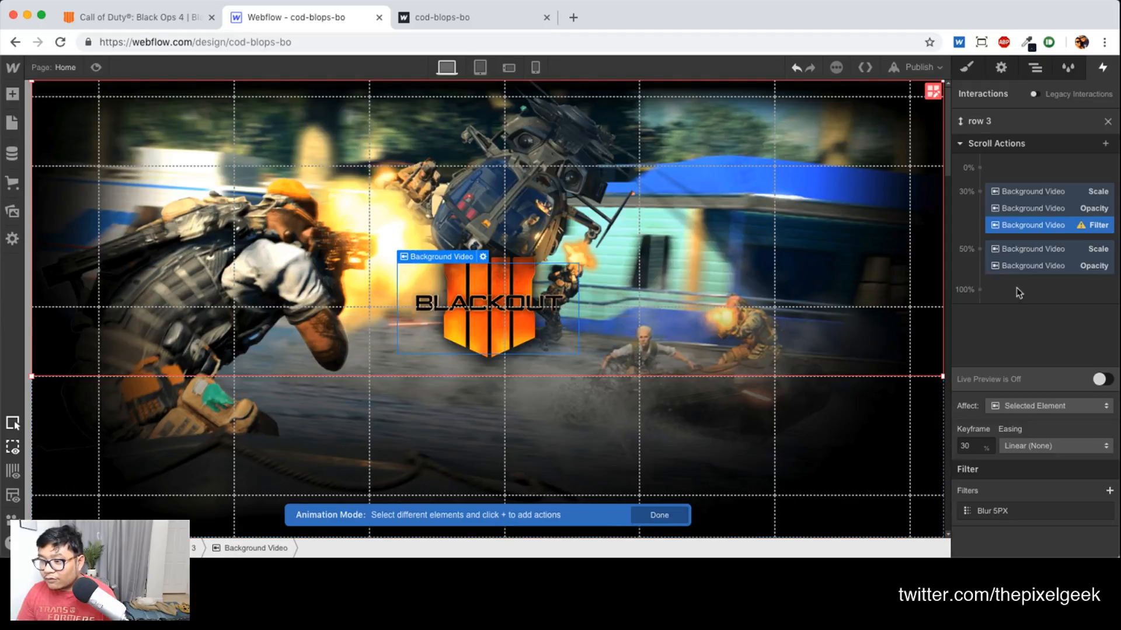
pyautogui.click(979, 249)
pyautogui.click(974, 392)
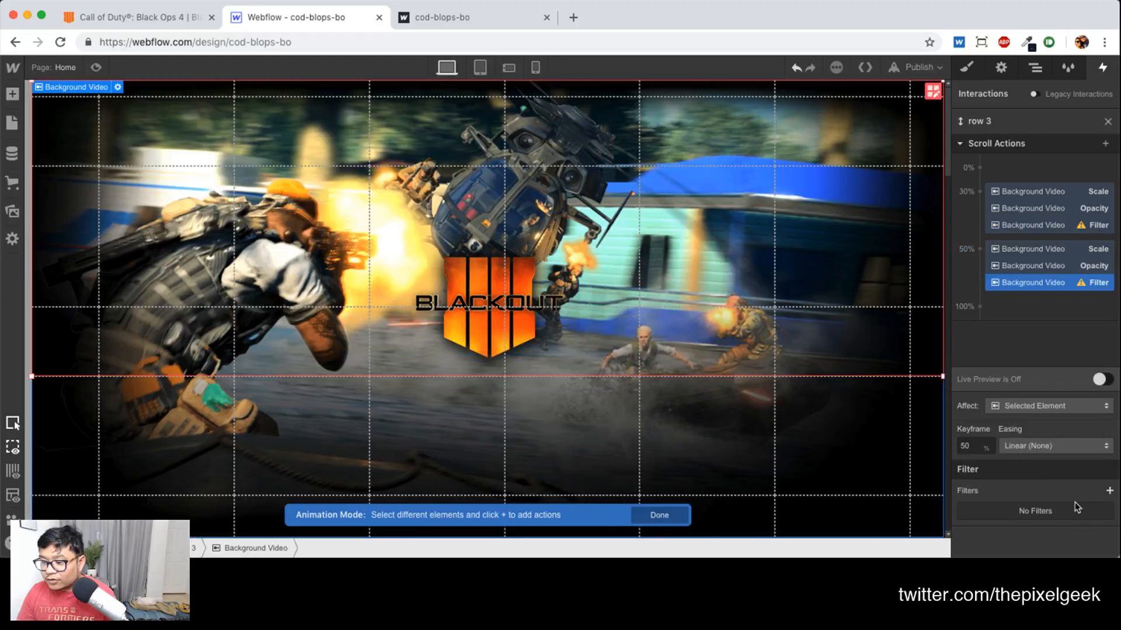
pyautogui.click(1109, 491)
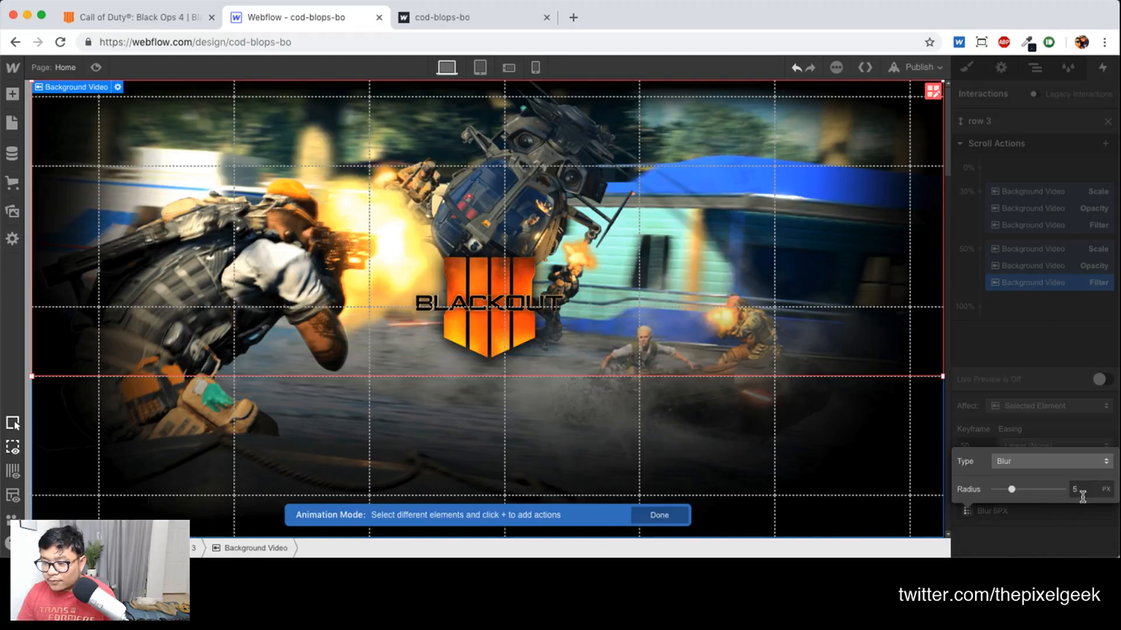
pyautogui.click(1081, 490)
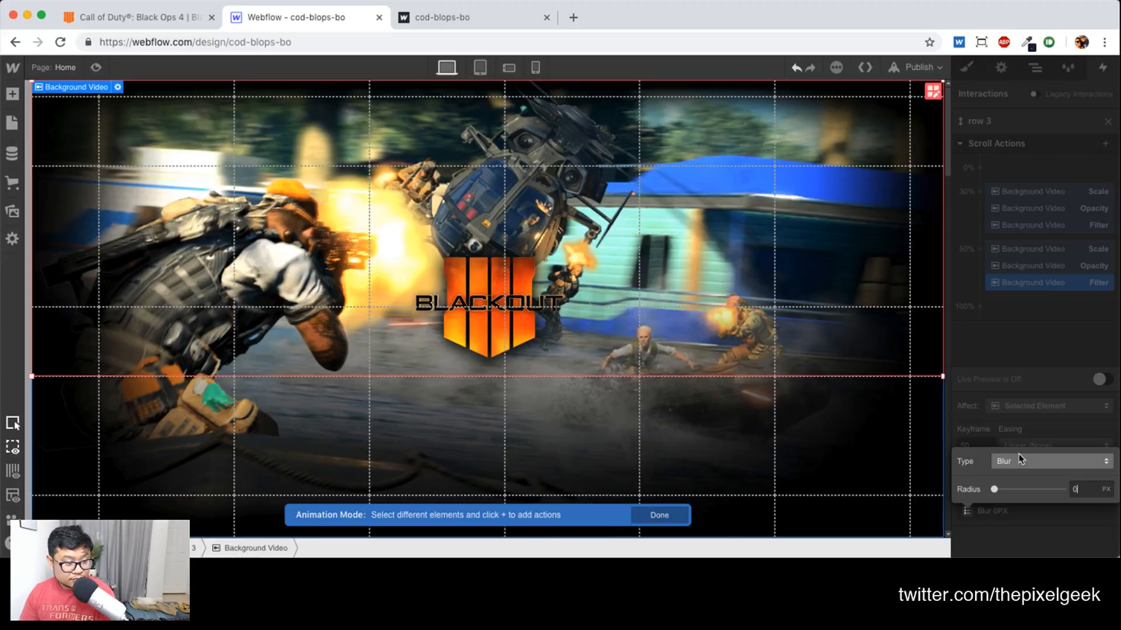
pyautogui.click(1019, 328)
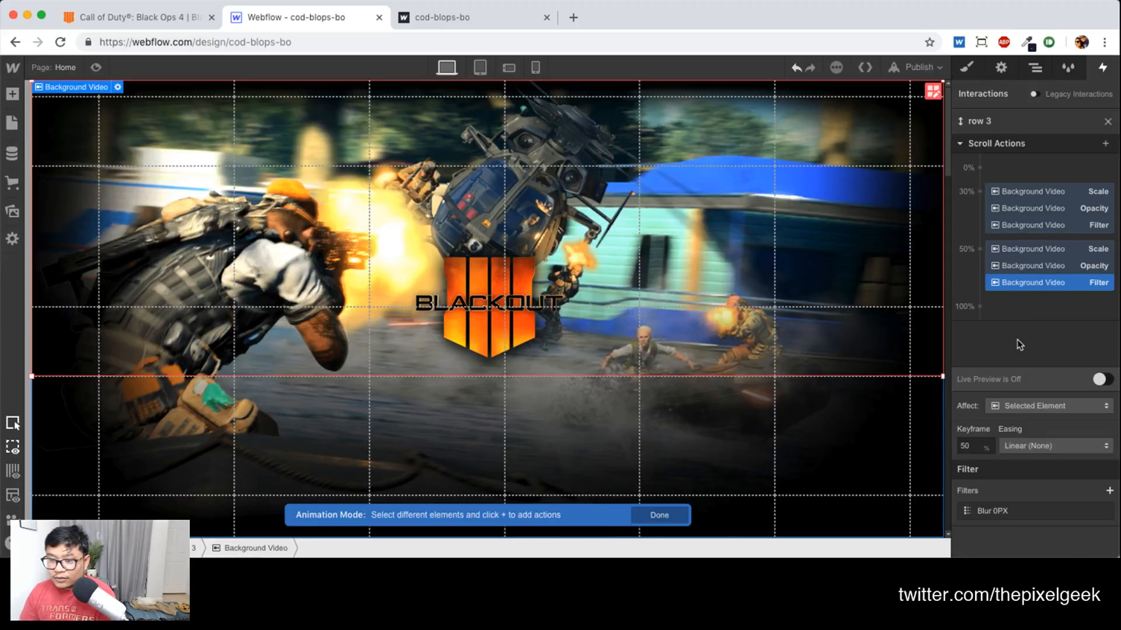
# Preview the page, scroll back and forth between the Deploy and Scavenge sections to check the row 3 video animation, and leave the preview
pyautogui.click(95, 69)
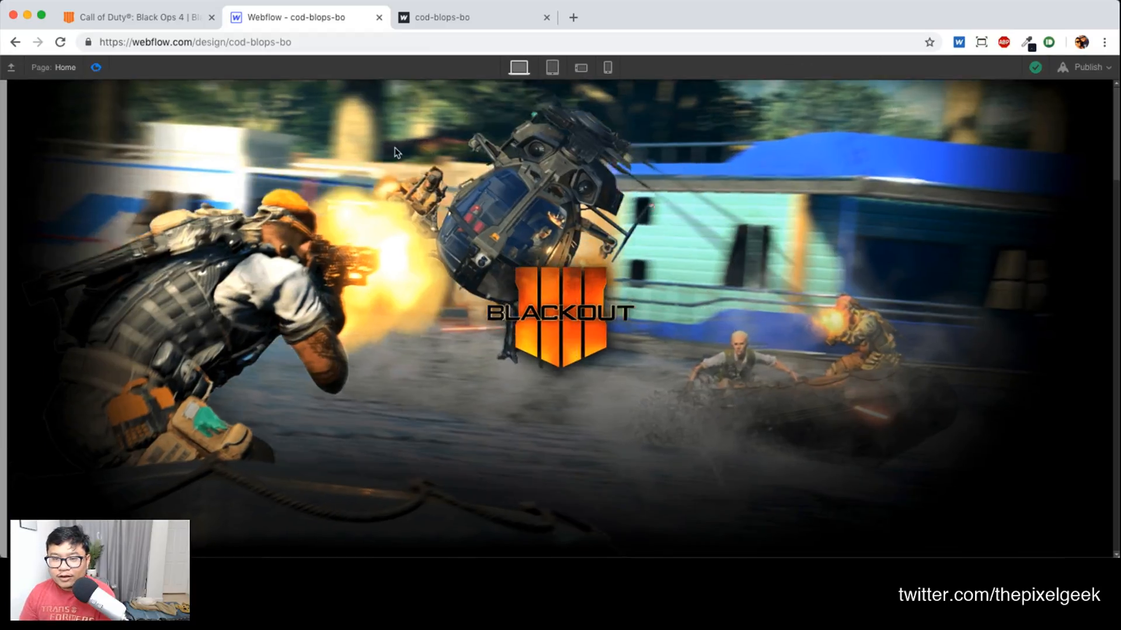
pyautogui.scroll(-8, 396, 153)
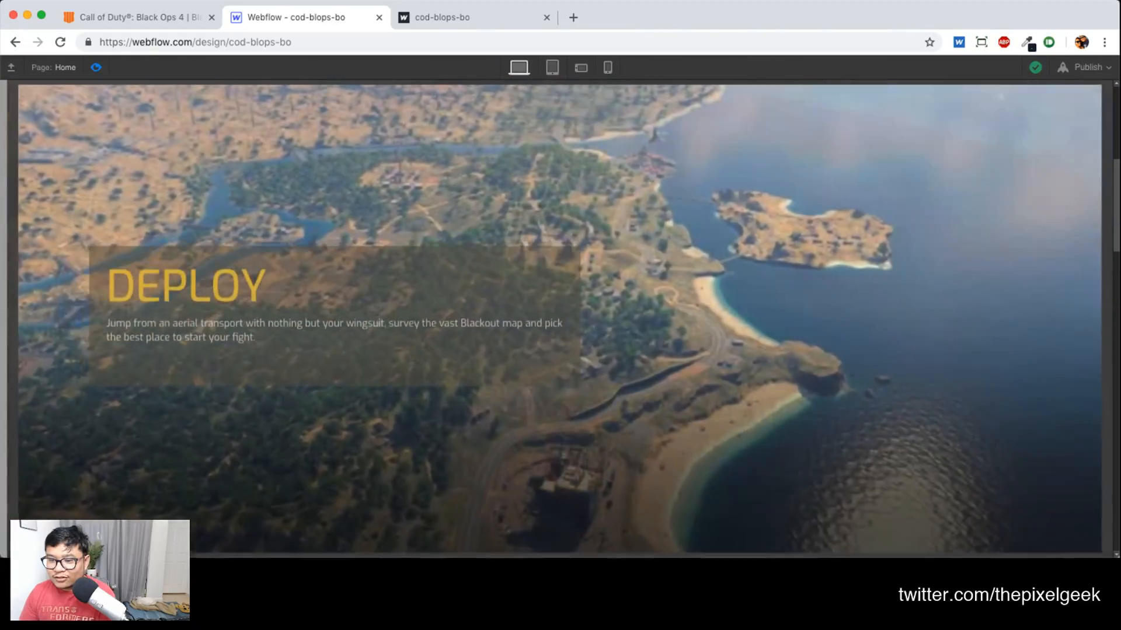
pyautogui.scroll(-5, 560, 318)
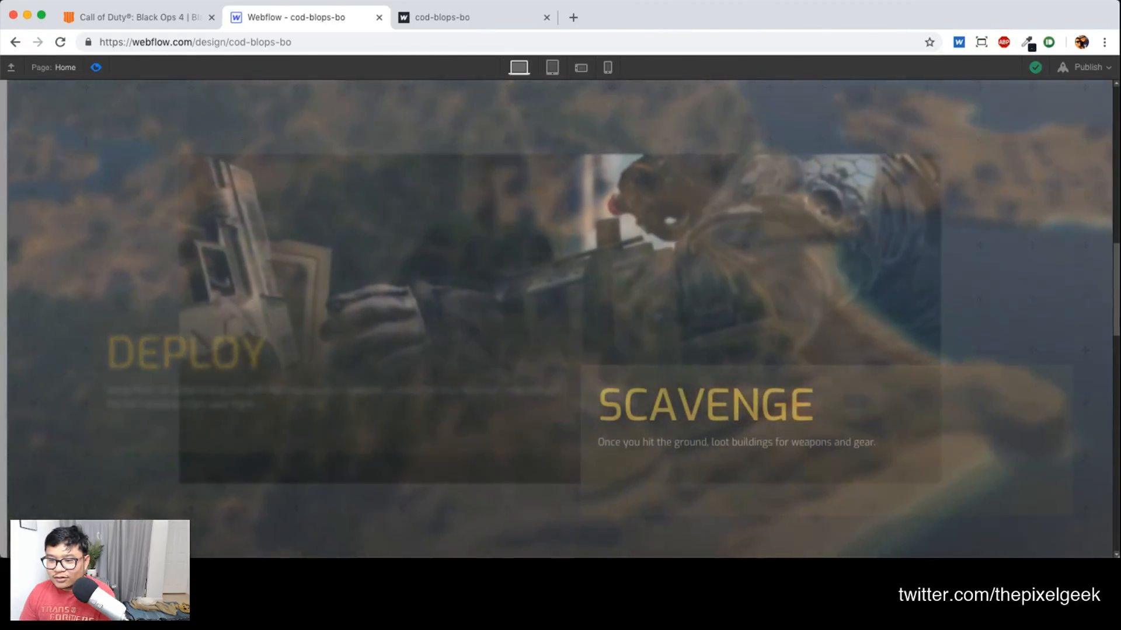
pyautogui.scroll(4, 560, 318)
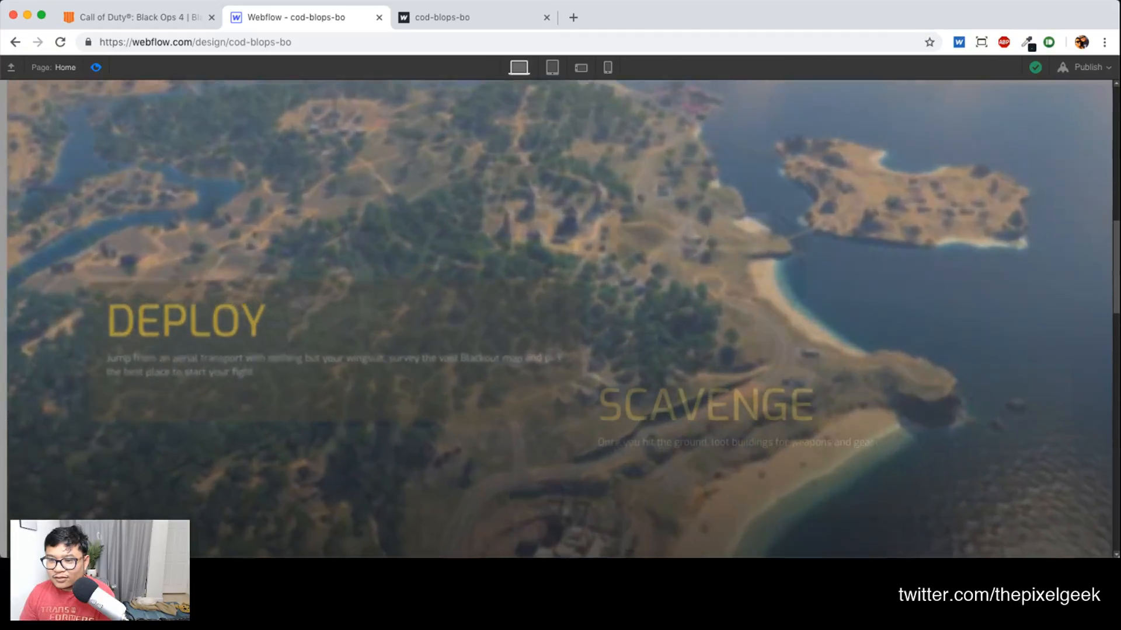
pyautogui.scroll(-4, 560, 319)
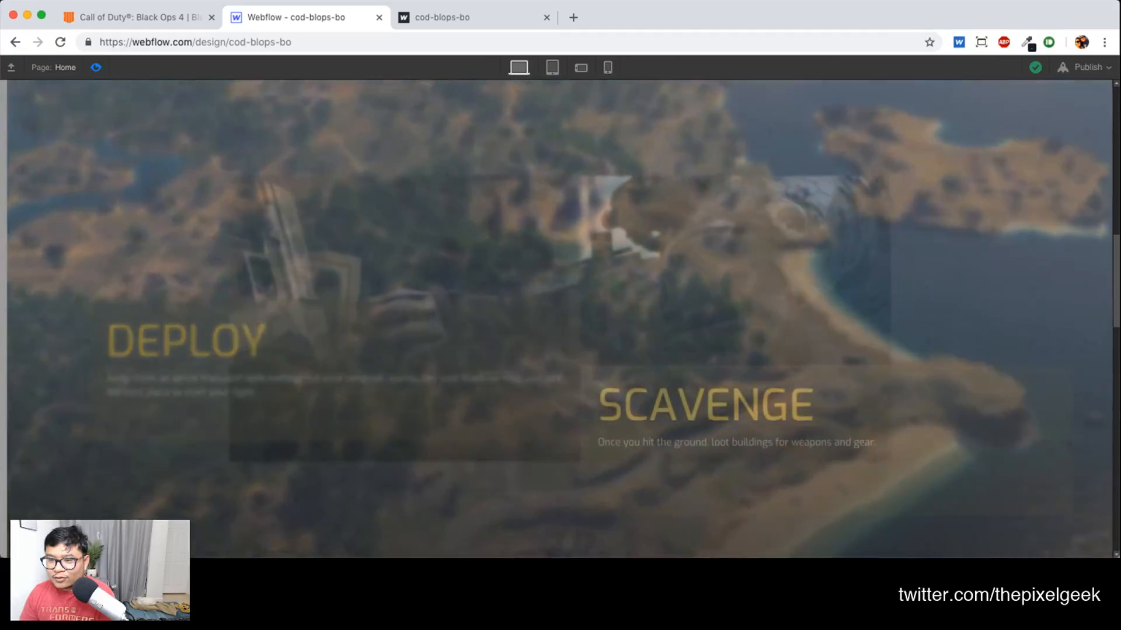
pyautogui.scroll(3, 560, 319)
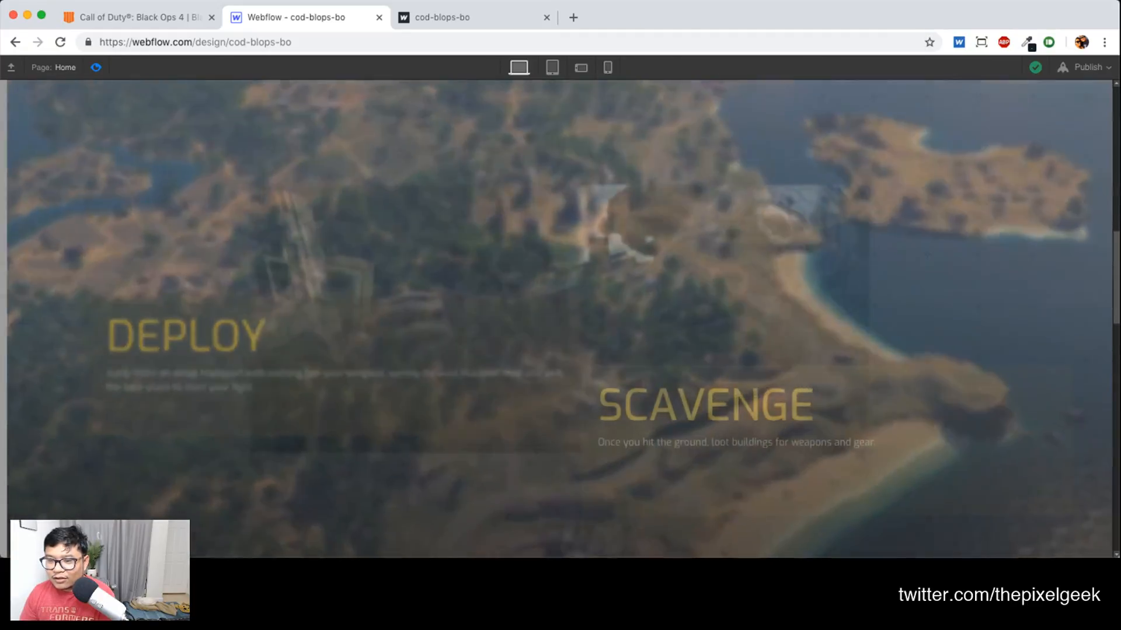
pyautogui.scroll(-2, 561, 318)
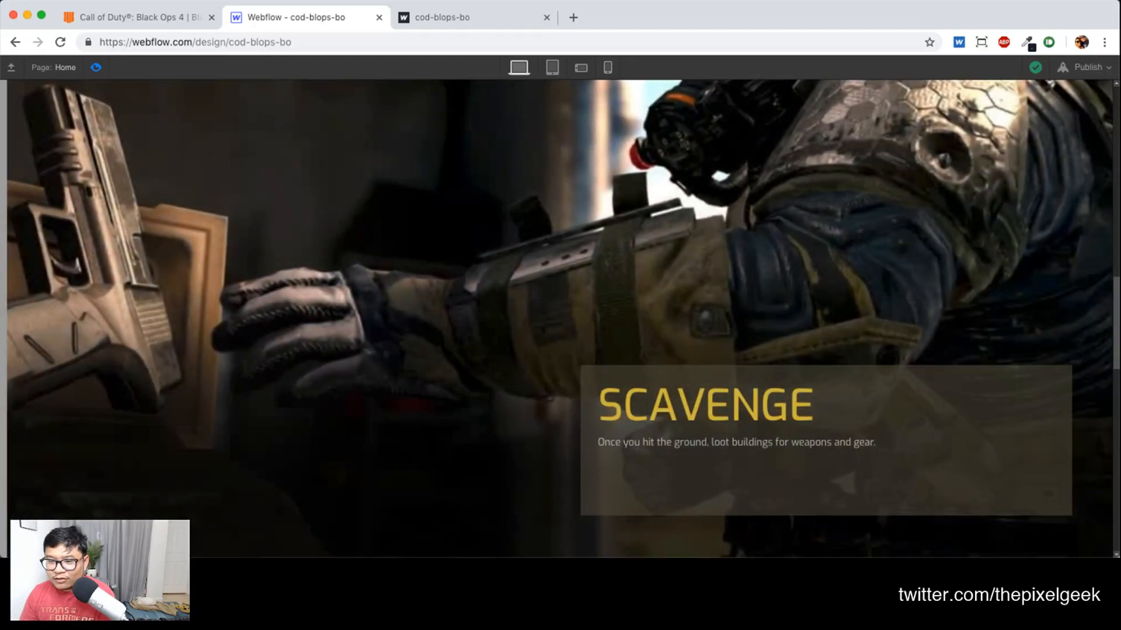
pyautogui.scroll(3, 561, 319)
pyautogui.scroll(-3, 561, 319)
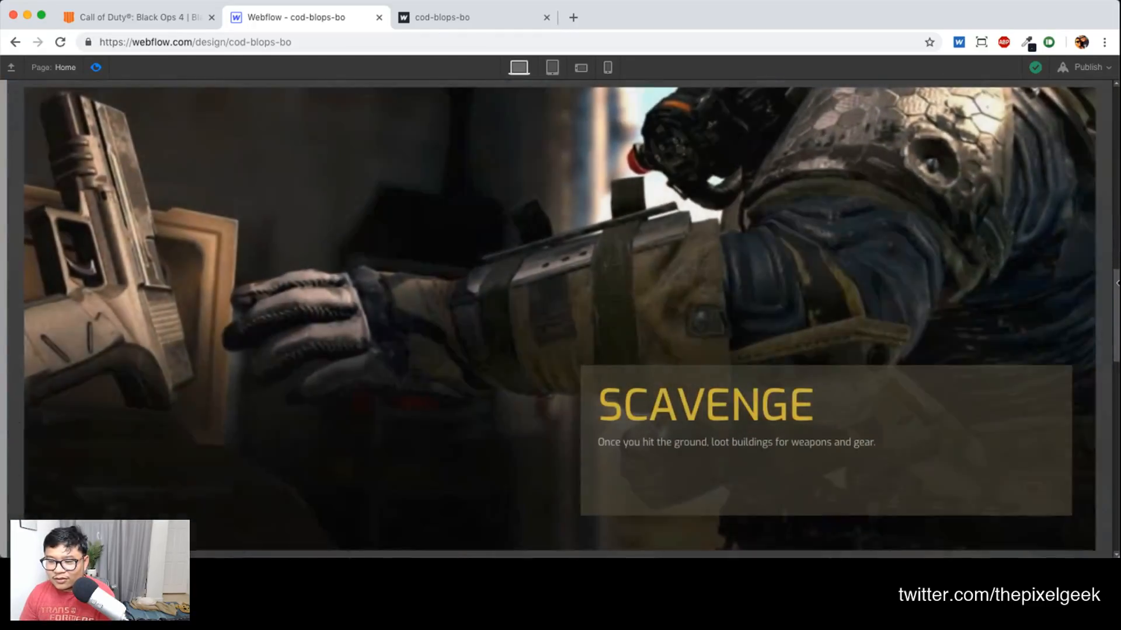
pyautogui.click(58, 67)
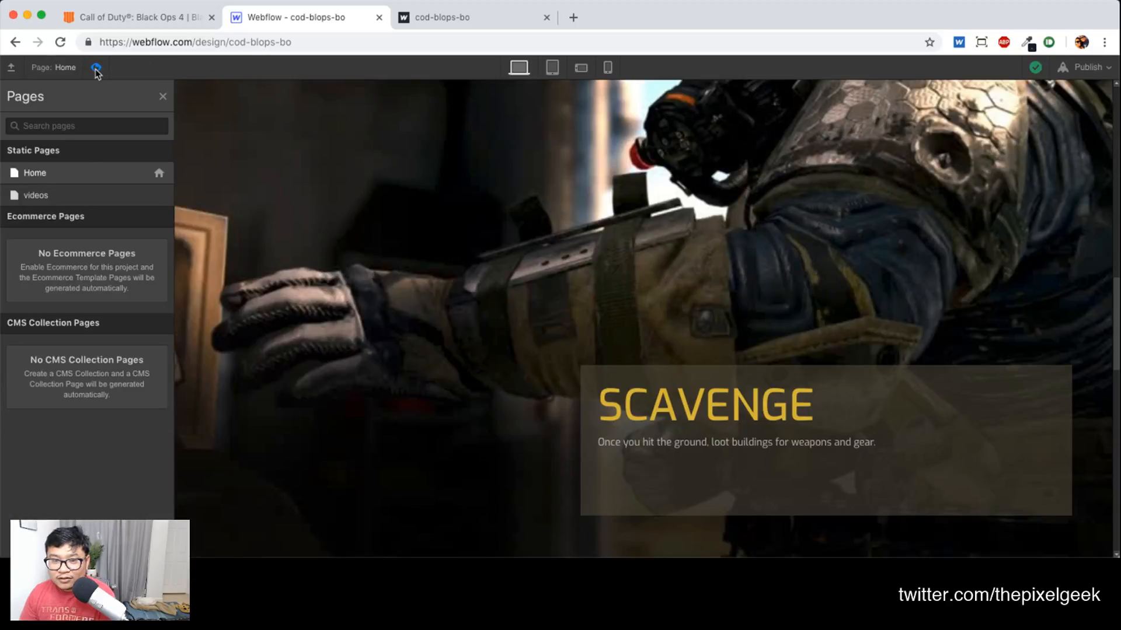
pyautogui.click(96, 68)
# Add a Move action for row 3's caption box at the 30% keyframe with a vertical offset of -150 px
pyautogui.click(1034, 67)
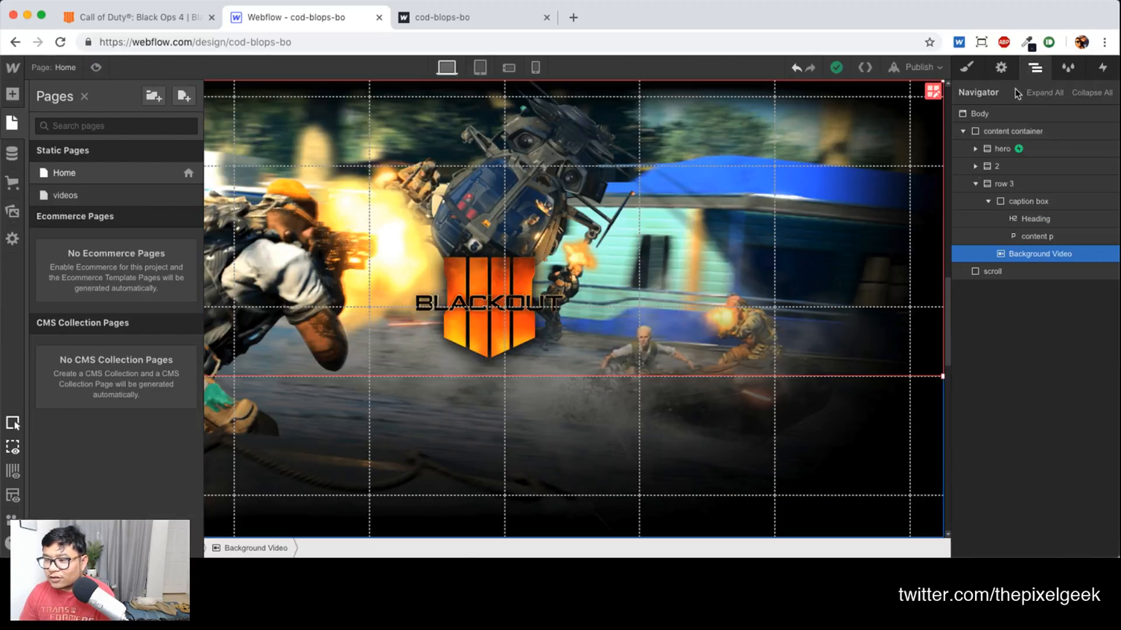
pyautogui.click(1028, 201)
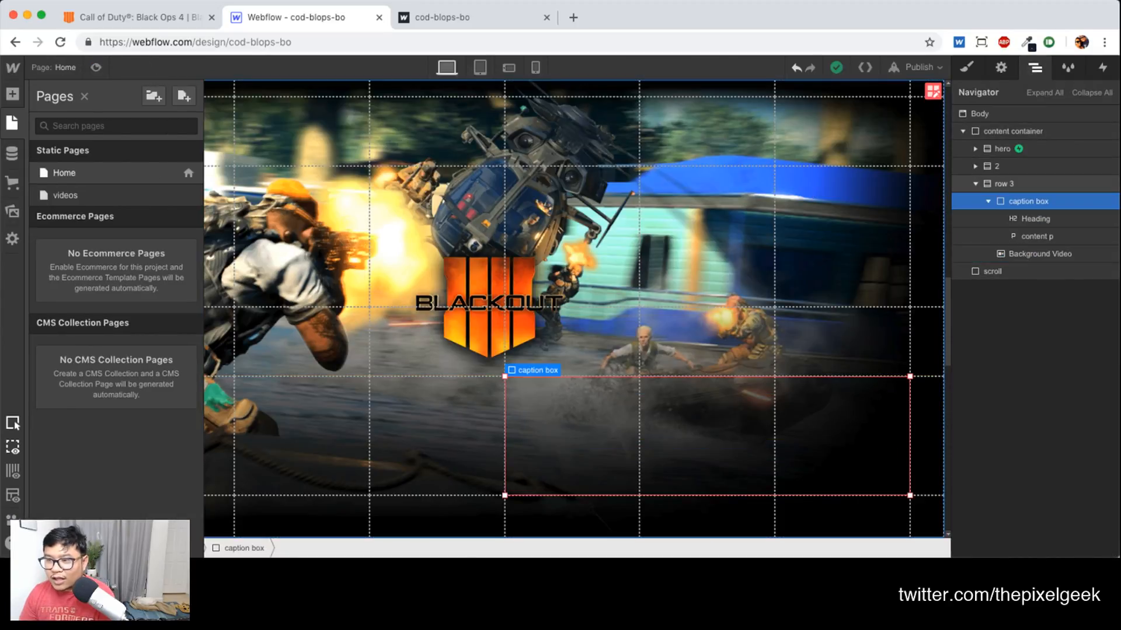
pyautogui.click(254, 83)
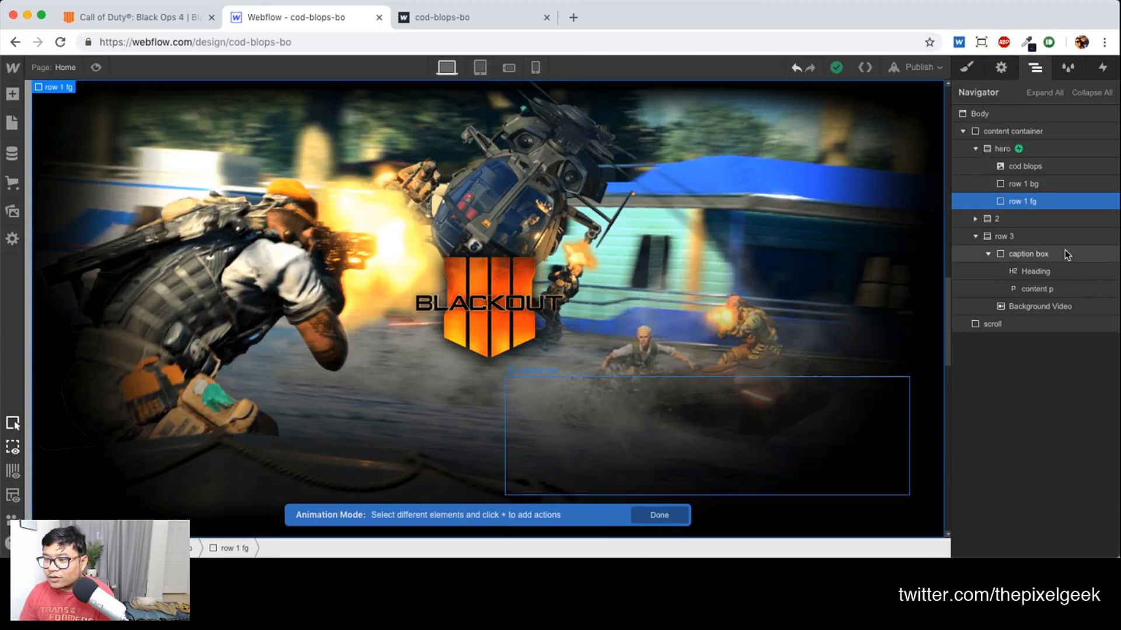
pyautogui.click(1025, 254)
pyautogui.click(1103, 67)
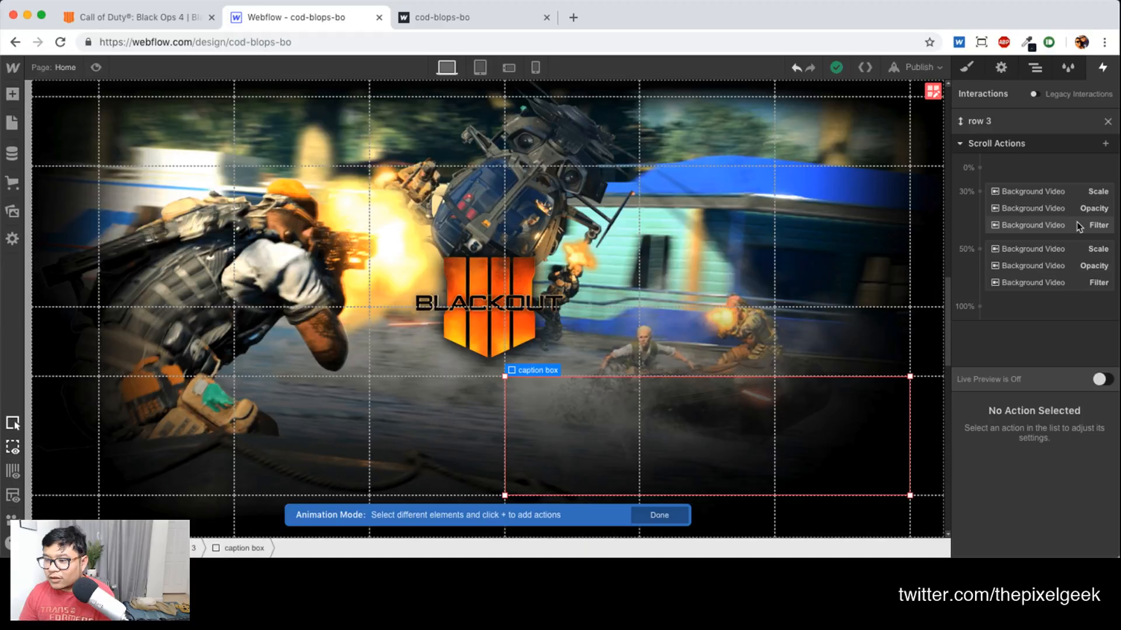
pyautogui.click(980, 191)
pyautogui.click(996, 239)
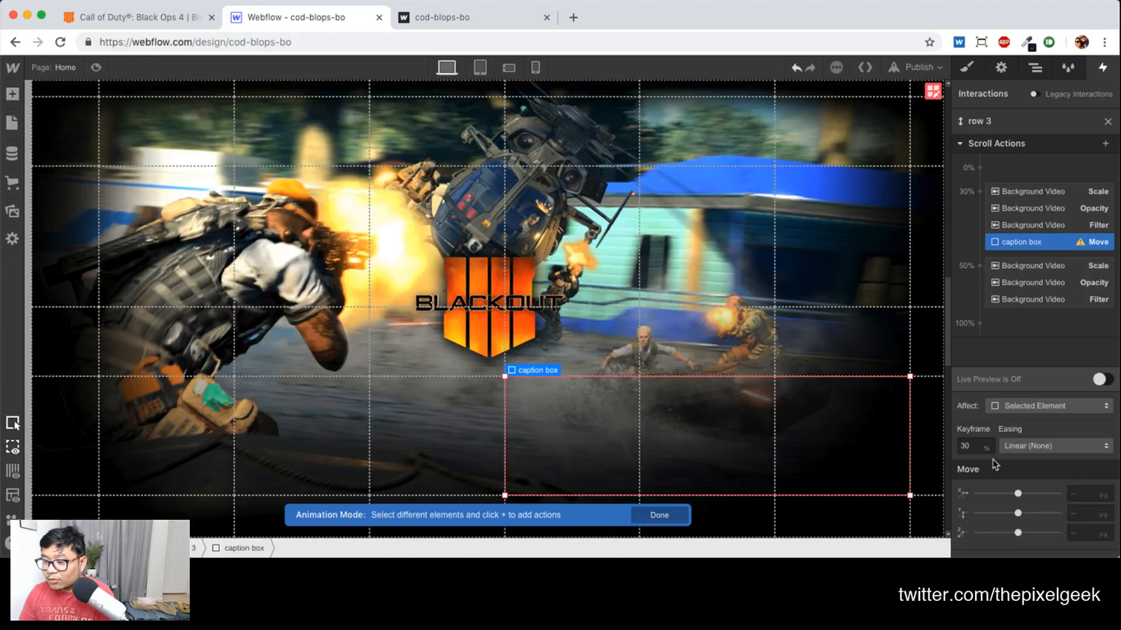
pyautogui.click(1005, 513)
# Add a Move action for row 3's caption box at the 50% keyframe with a vertical offset of 0 px
pyautogui.click(980, 266)
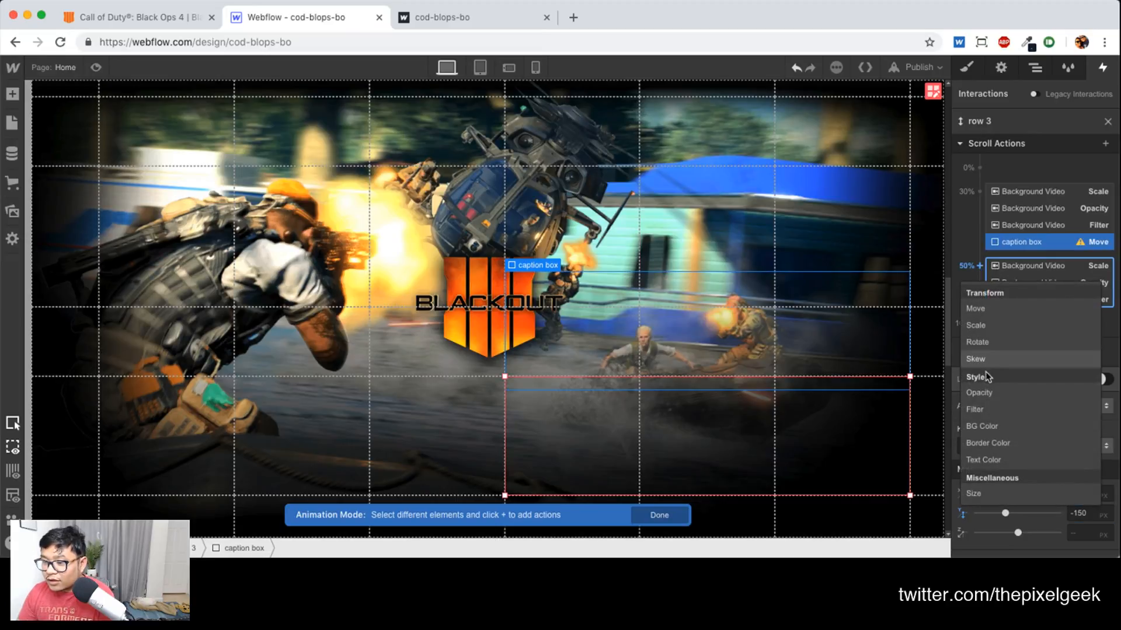
pyautogui.click(981, 308)
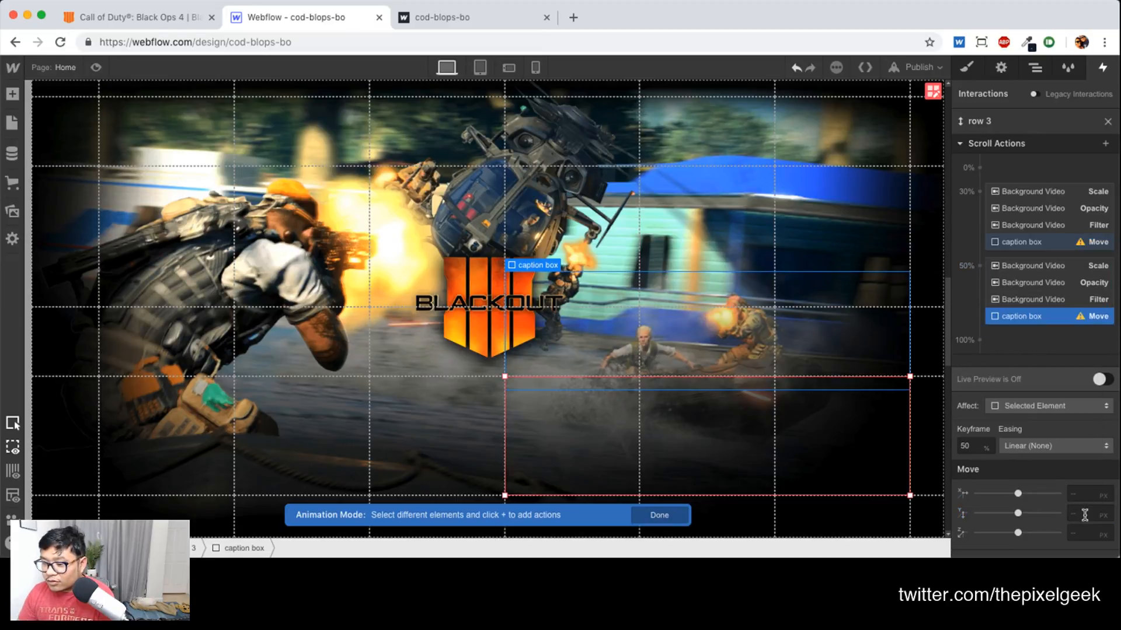
pyautogui.click(1084, 515)
pyautogui.write('0')
# Add Opacity actions for the caption box with 0% opacity at the 30% keyframe and 100% at the 50% keyframe
pyautogui.click(979, 191)
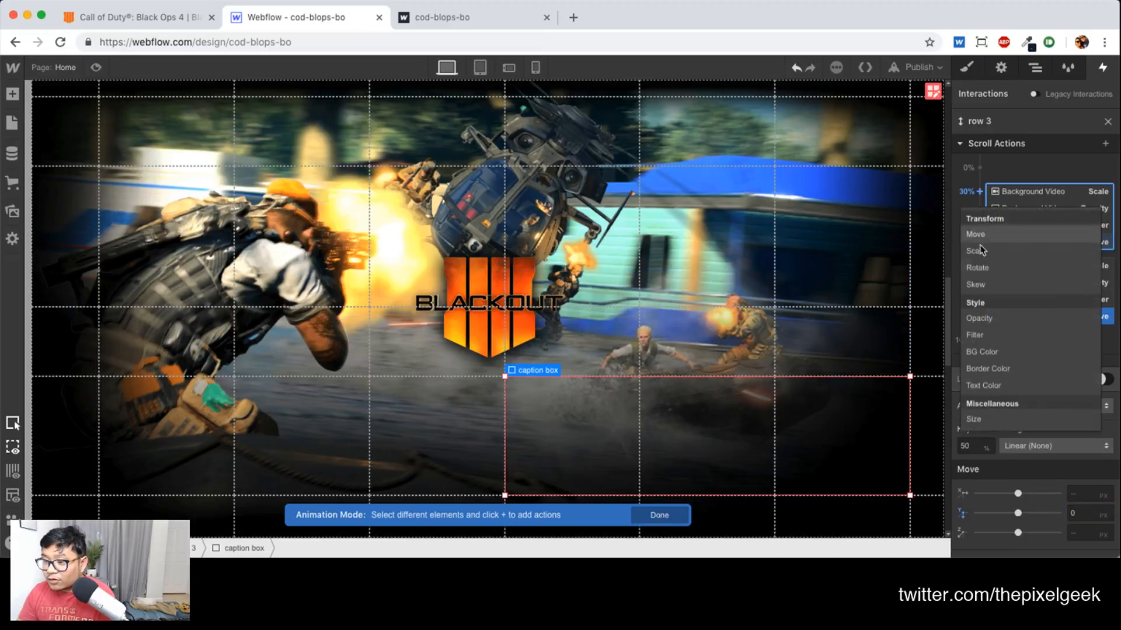
pyautogui.click(993, 320)
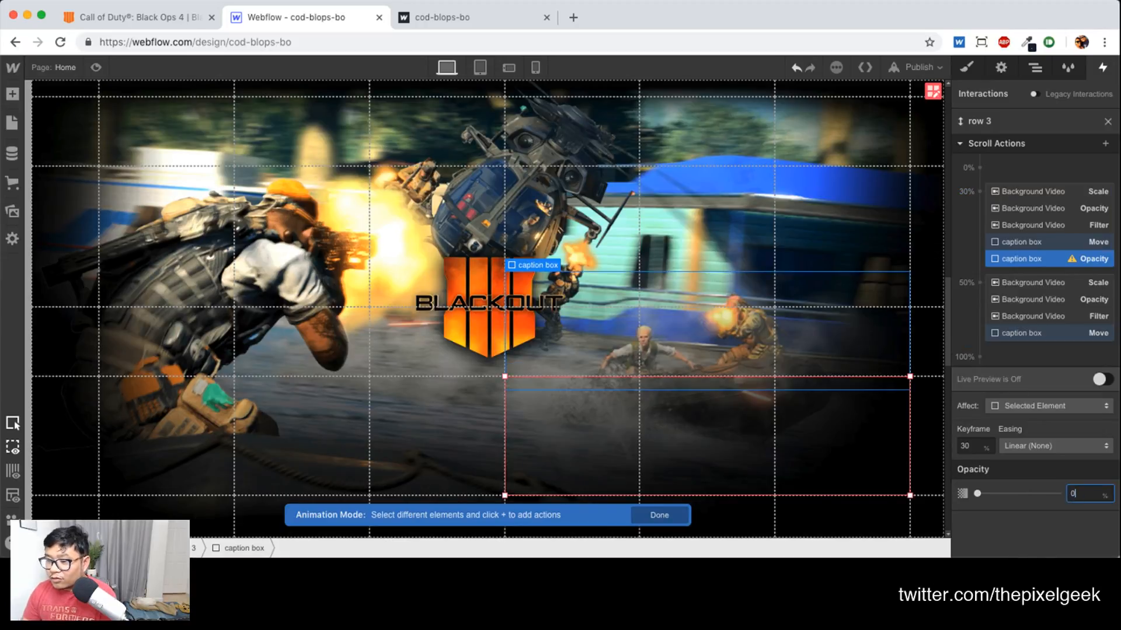
pyautogui.click(979, 282)
pyautogui.click(983, 409)
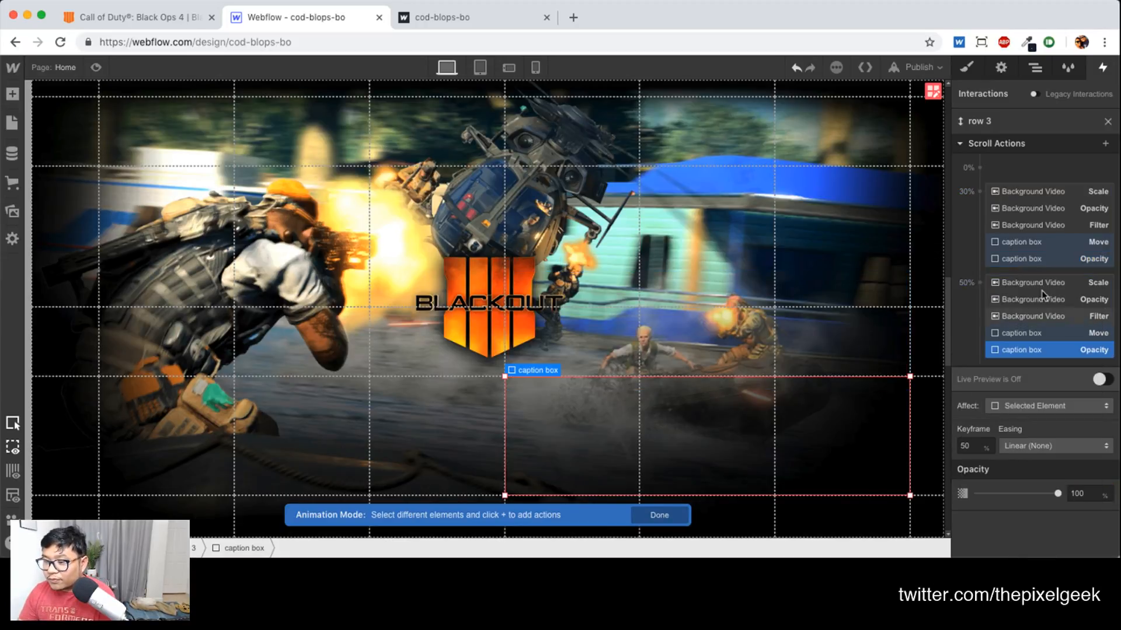
# Add Filter actions for the caption box at the 30% and 50% keyframes, with a 0 px blur at the 50% keyframe
pyautogui.click(979, 192)
pyautogui.click(993, 335)
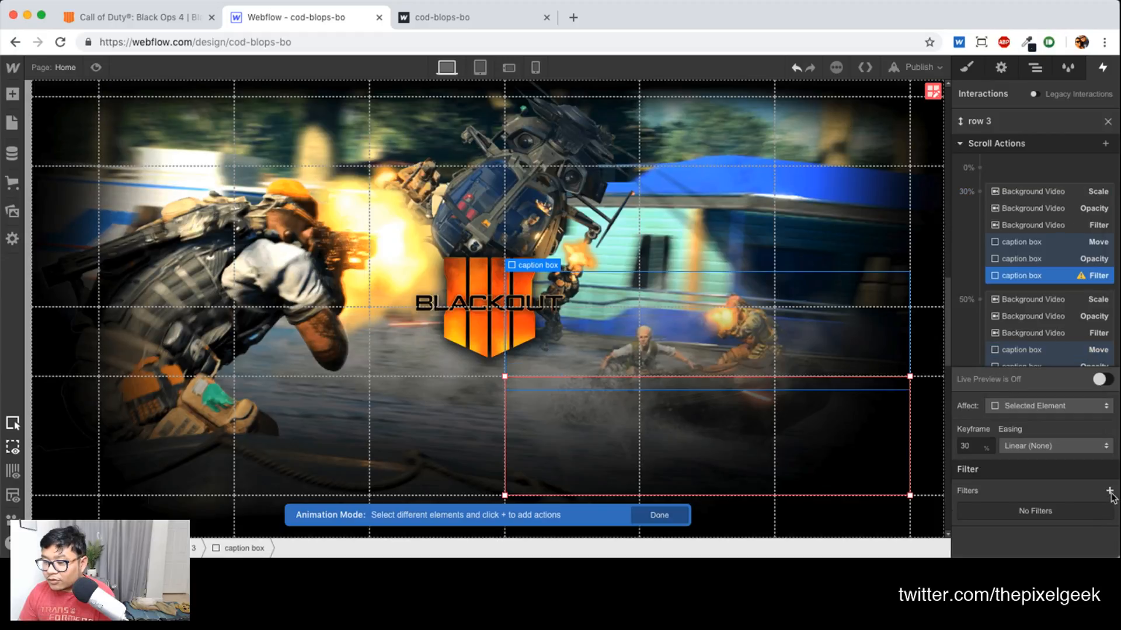
pyautogui.click(980, 299)
pyautogui.click(992, 443)
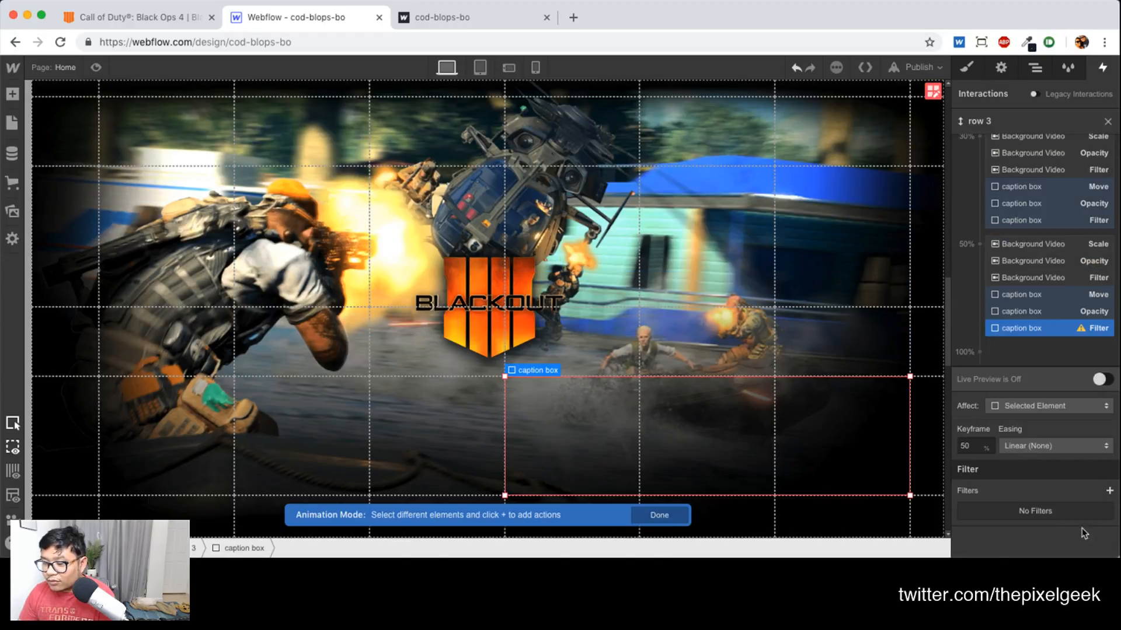
pyautogui.click(1109, 492)
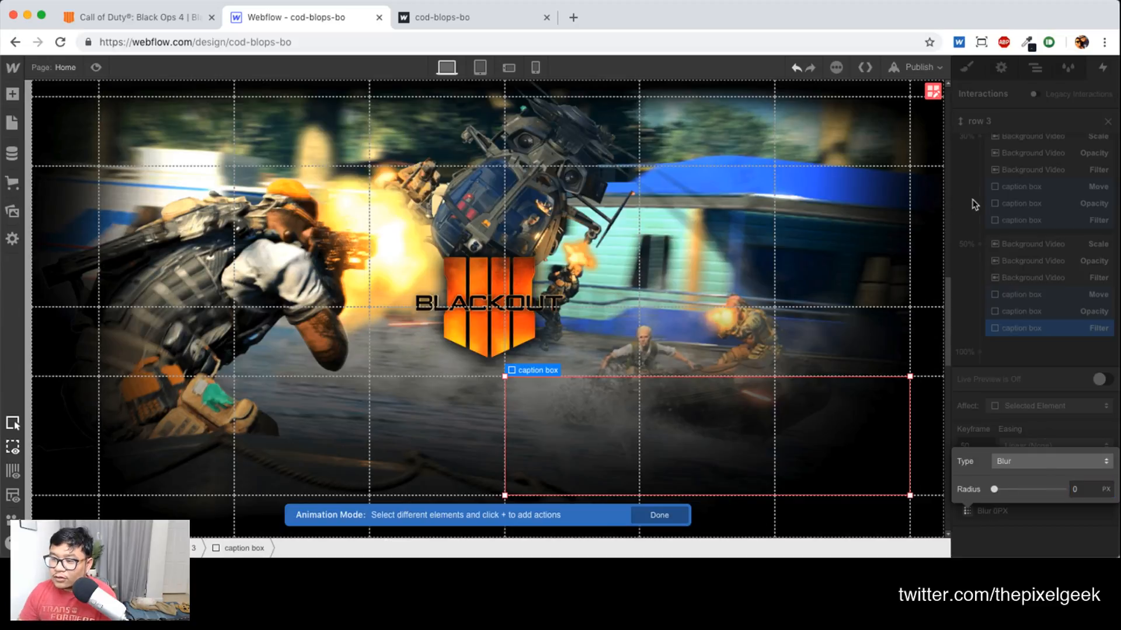
pyautogui.click(974, 204)
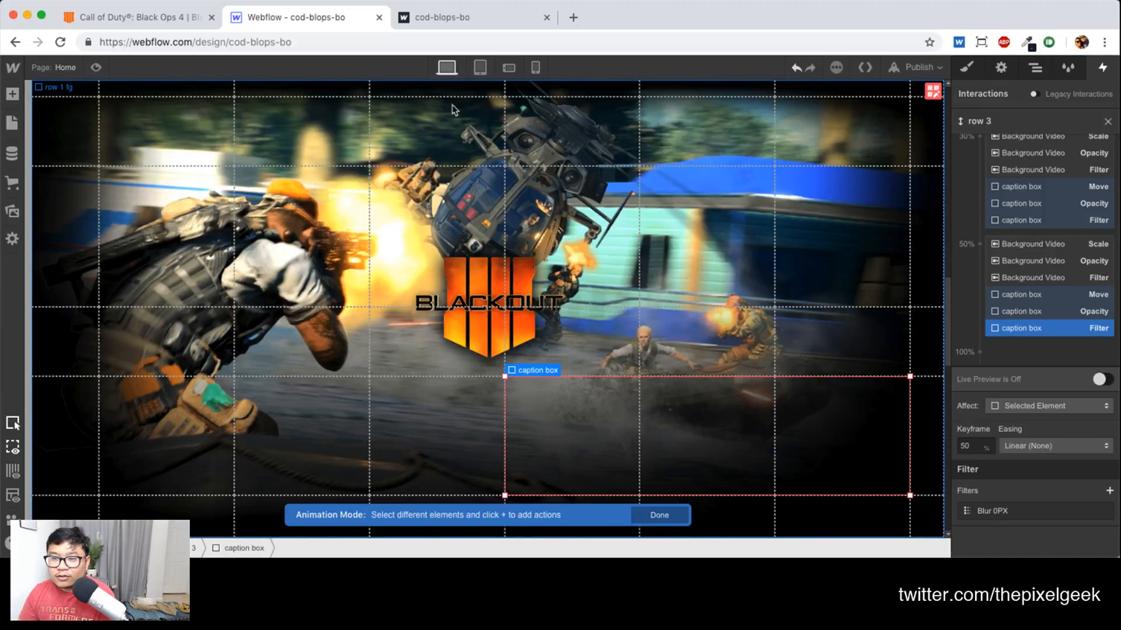
# Publish the site to the cod-blops-bo.webflow.io domain and reload the published page in its browser tab
pyautogui.click(918, 67)
pyautogui.click(790, 204)
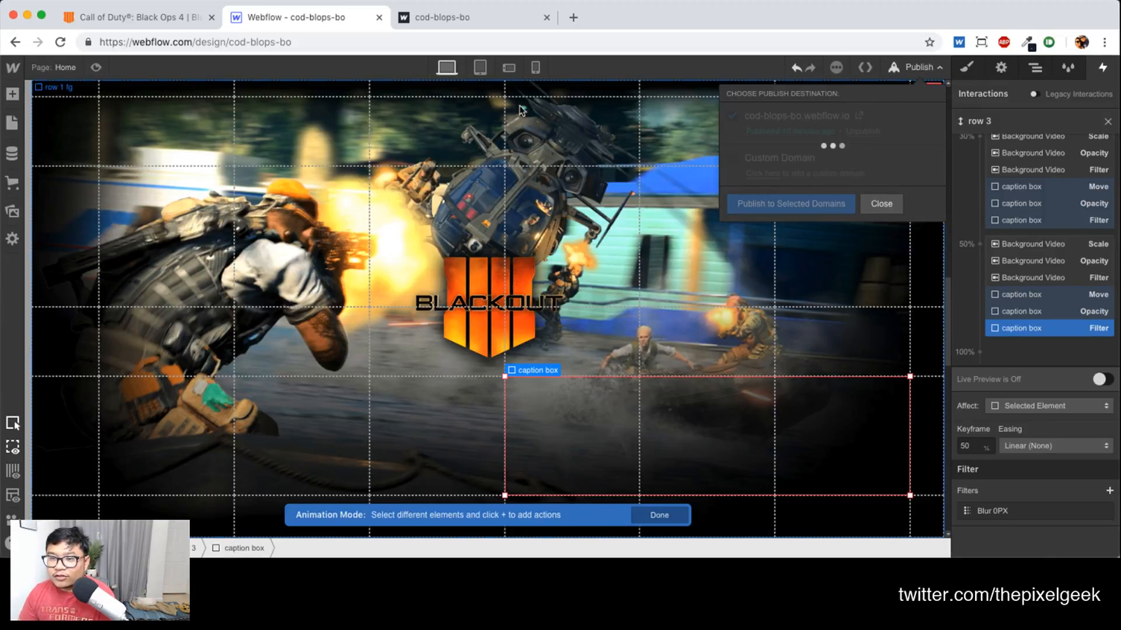
pyautogui.click(467, 21)
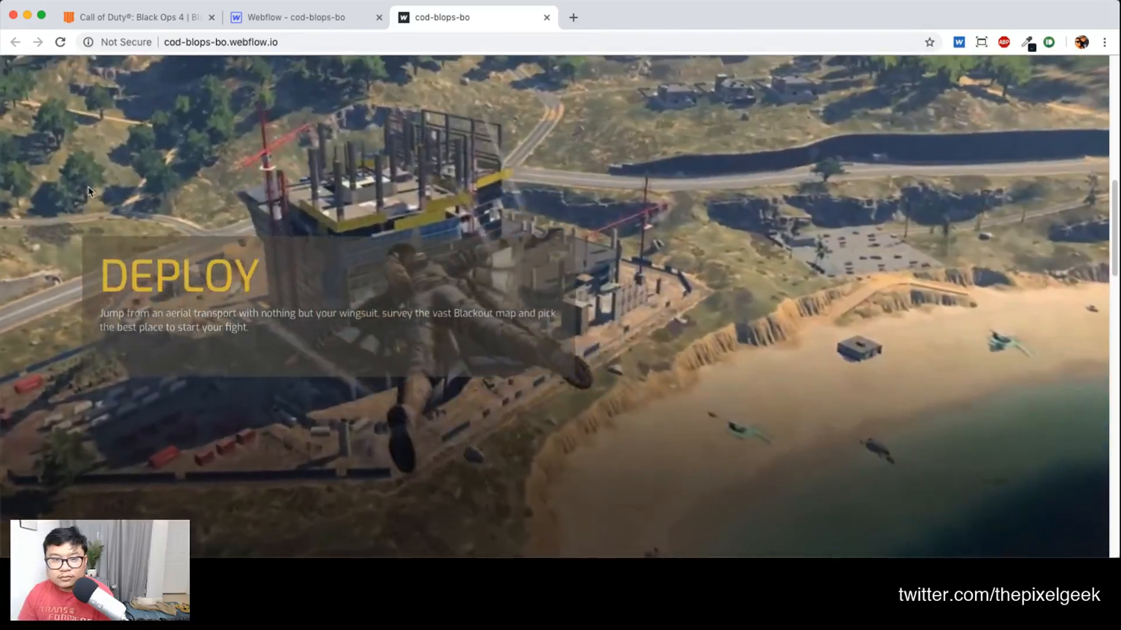
pyautogui.press('super+r')
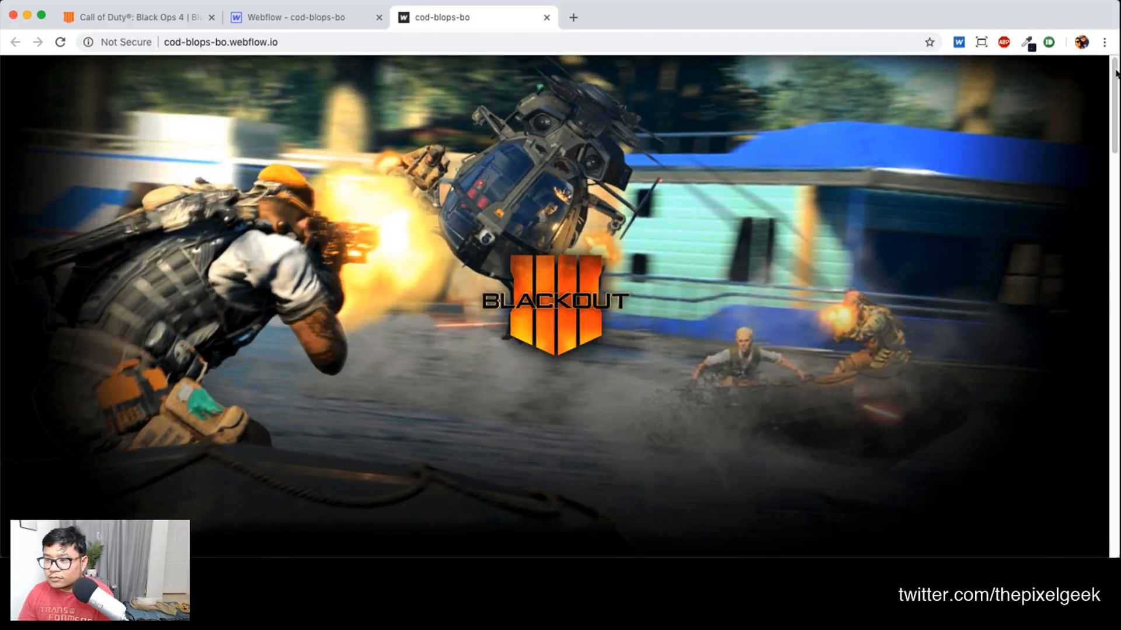
# Scroll the published page back and forth through the Deploy and Scavenge sections to check the row 3 animations, then return to the Webflow designer
pyautogui.scroll(-5, 555, 303)
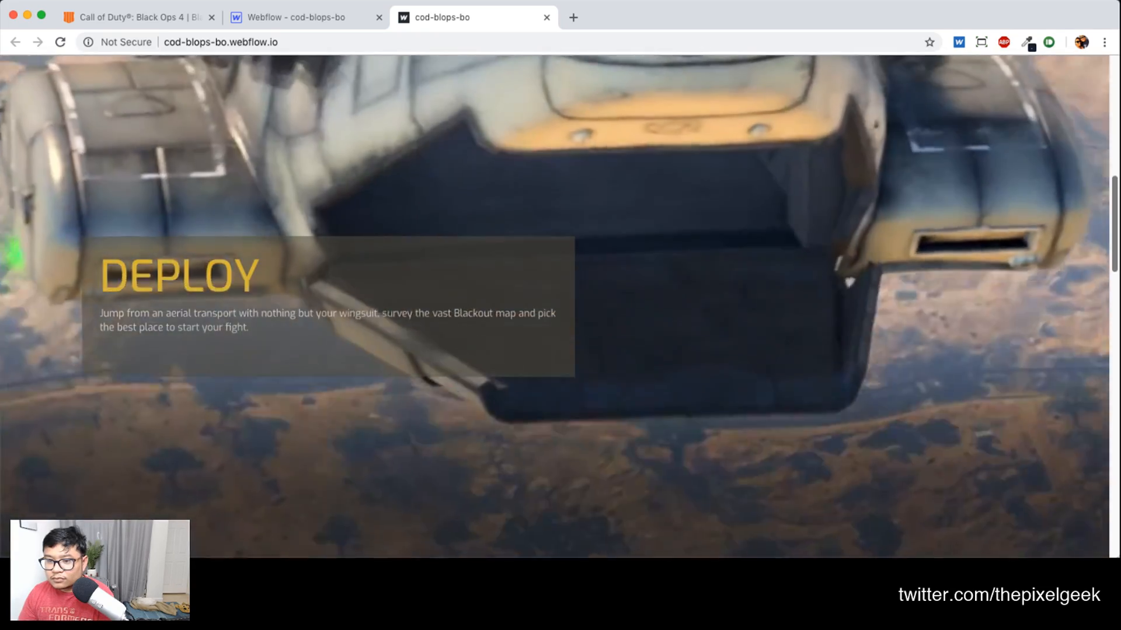
pyautogui.scroll(-3, 554, 303)
pyautogui.scroll(-4, 554, 304)
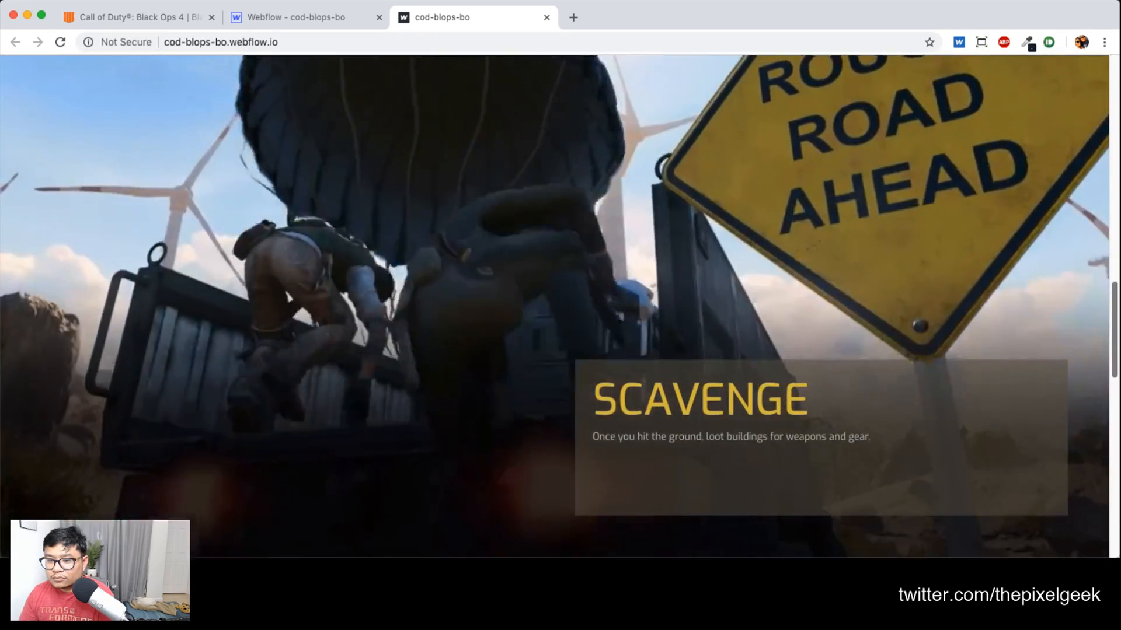
pyautogui.scroll(3, 554, 303)
pyautogui.scroll(5, 1115, 136)
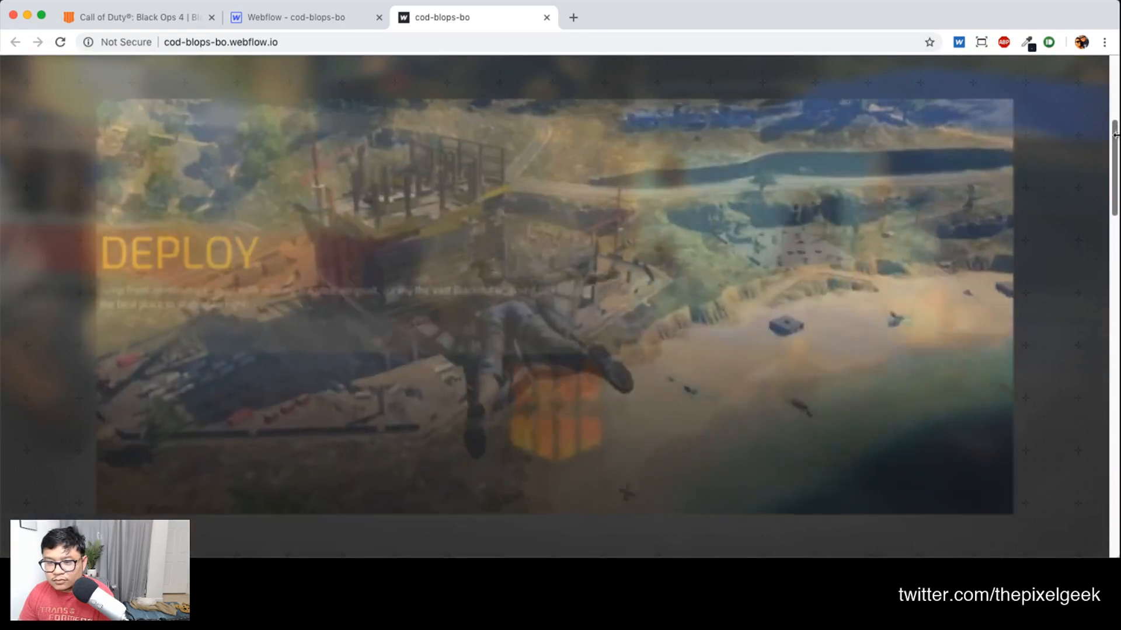
pyautogui.moveTo(1115, 136); pyautogui.dragTo(1115, 336)
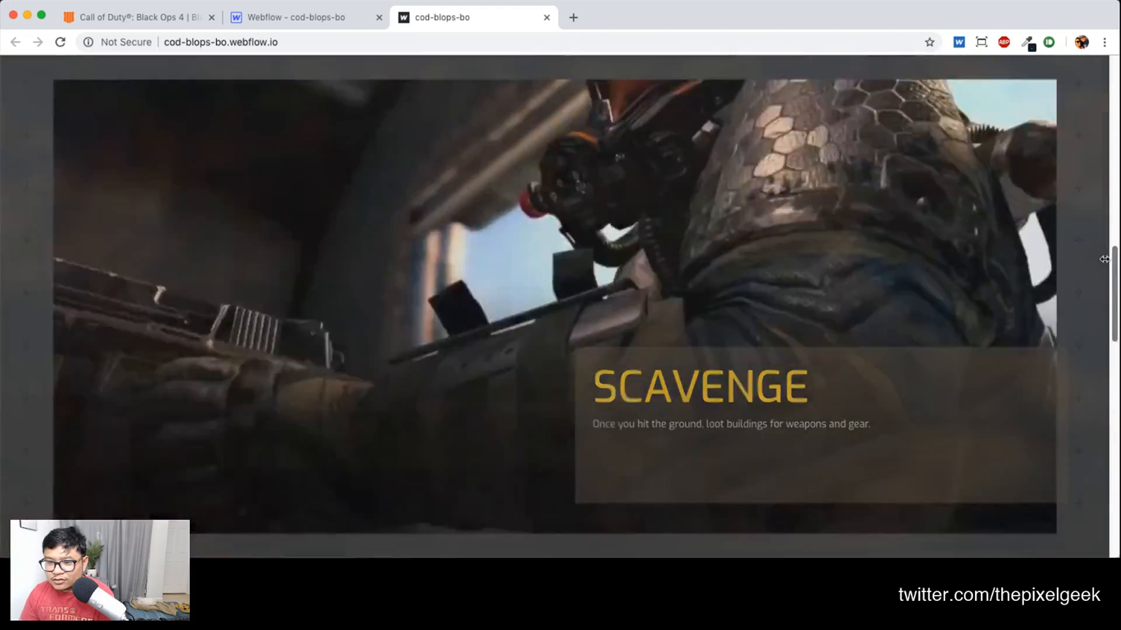
pyautogui.moveTo(1115, 335); pyautogui.dragTo(1091, 62)
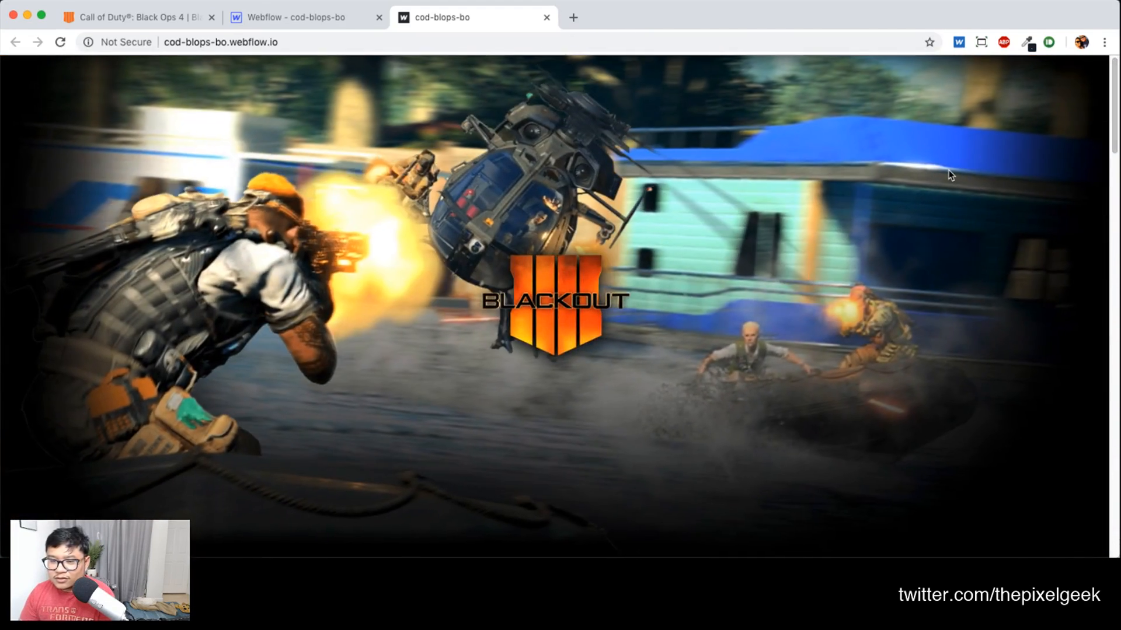
pyautogui.click(278, 21)
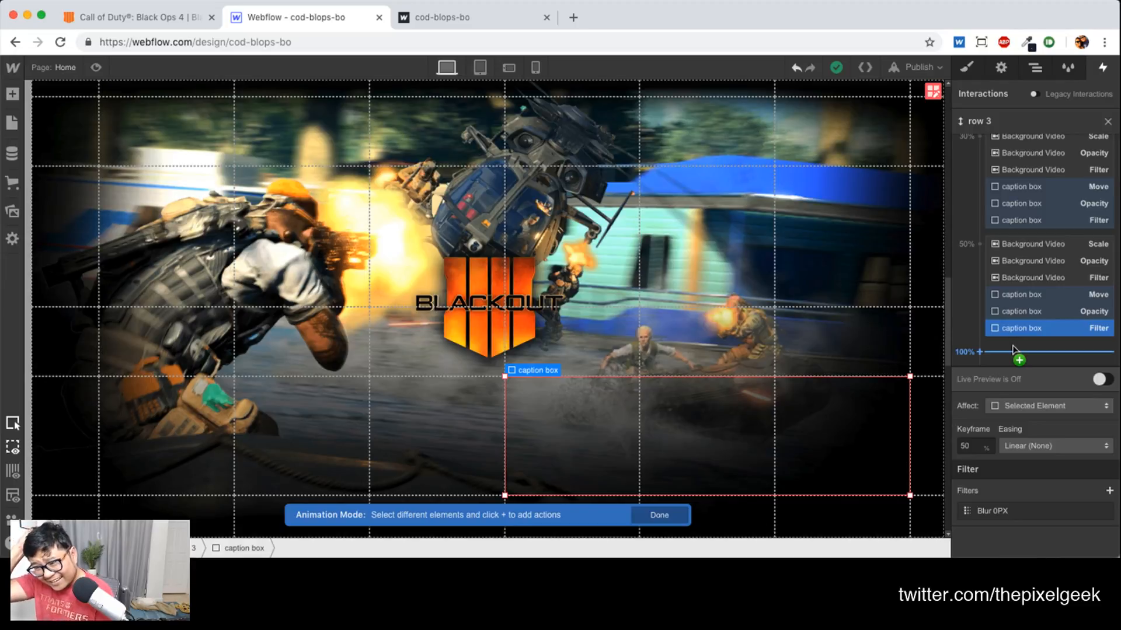
# Duplicate all of row 3's background video and caption box actions at the 50% keyframe and set the copies' keyframe to 60%
pyautogui.keyDown('shift'); pyautogui.click(1039, 248); pyautogui.keyUp('shift')
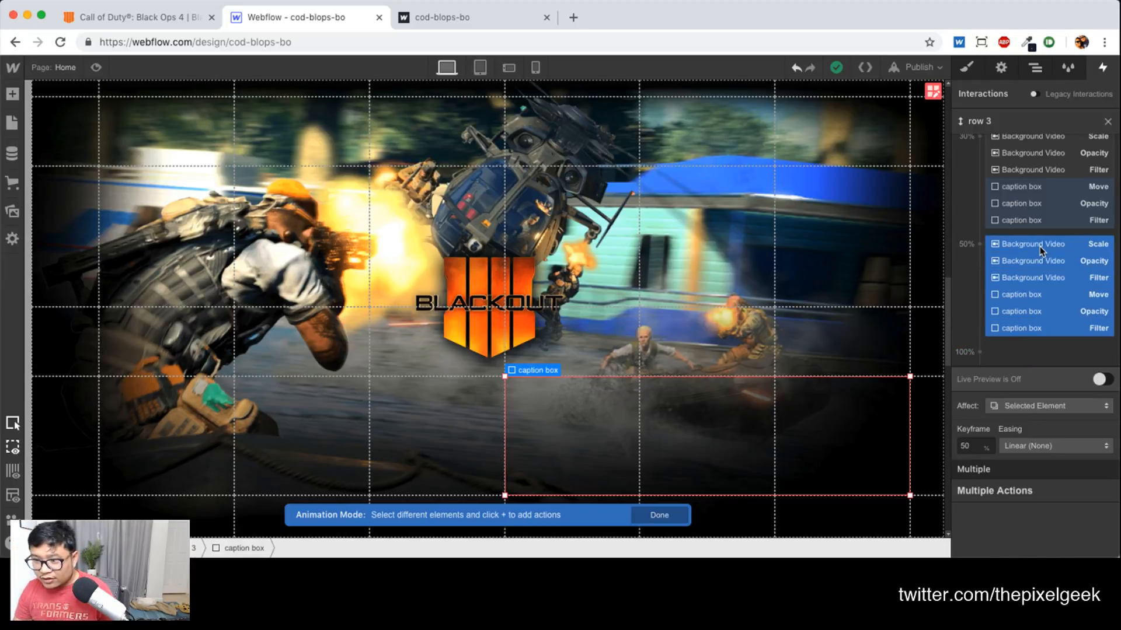
pyautogui.rightClick(1039, 248)
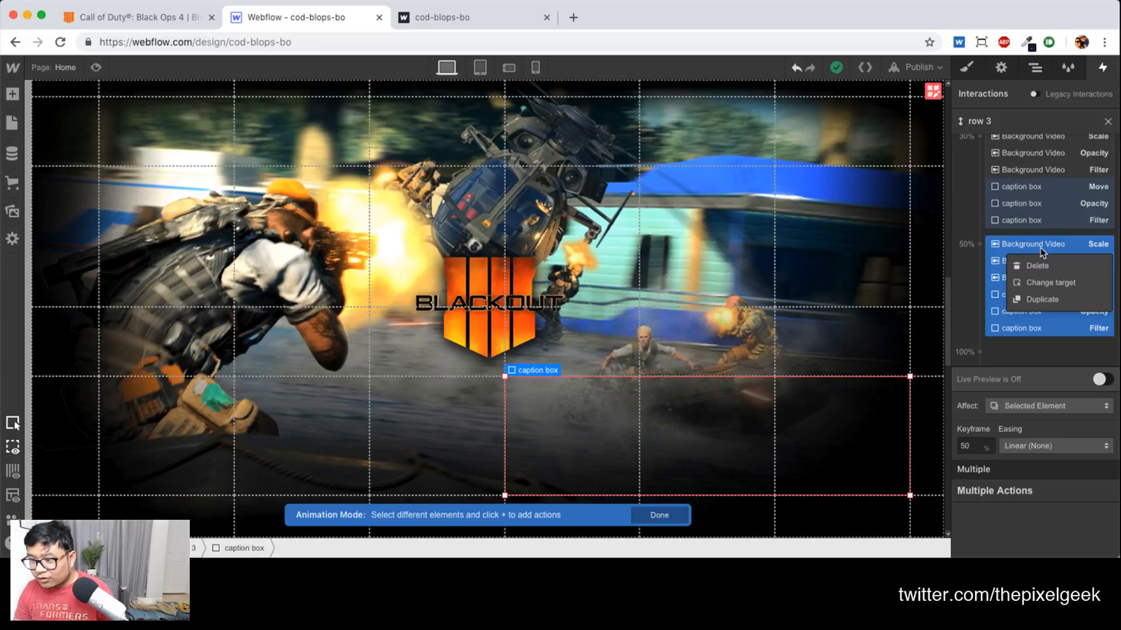
pyautogui.click(1041, 299)
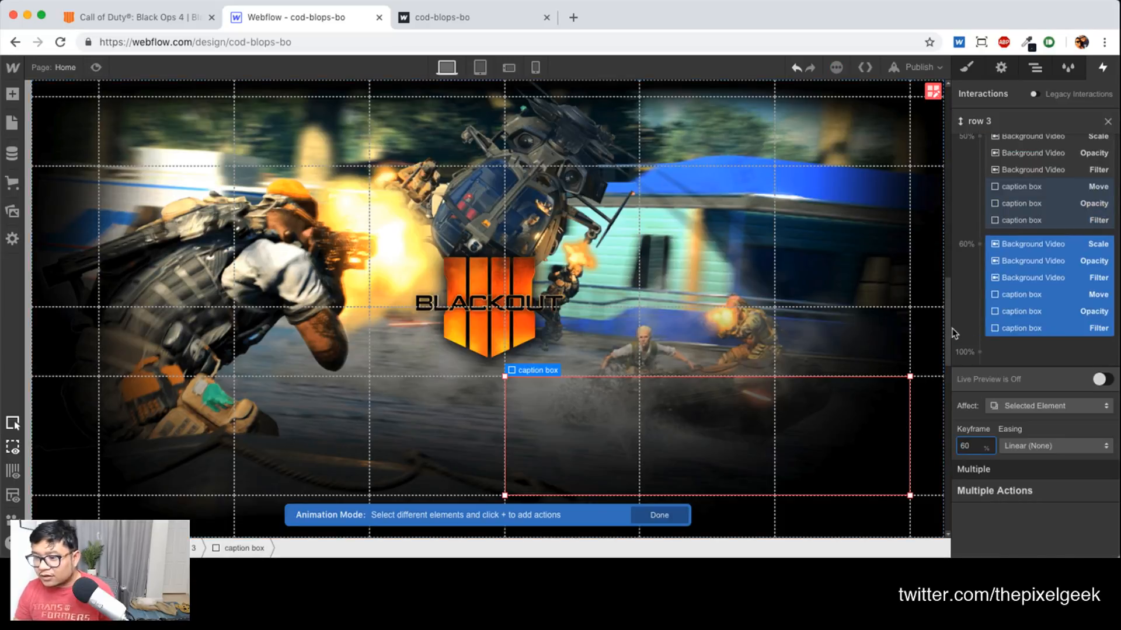
pyautogui.click(980, 352)
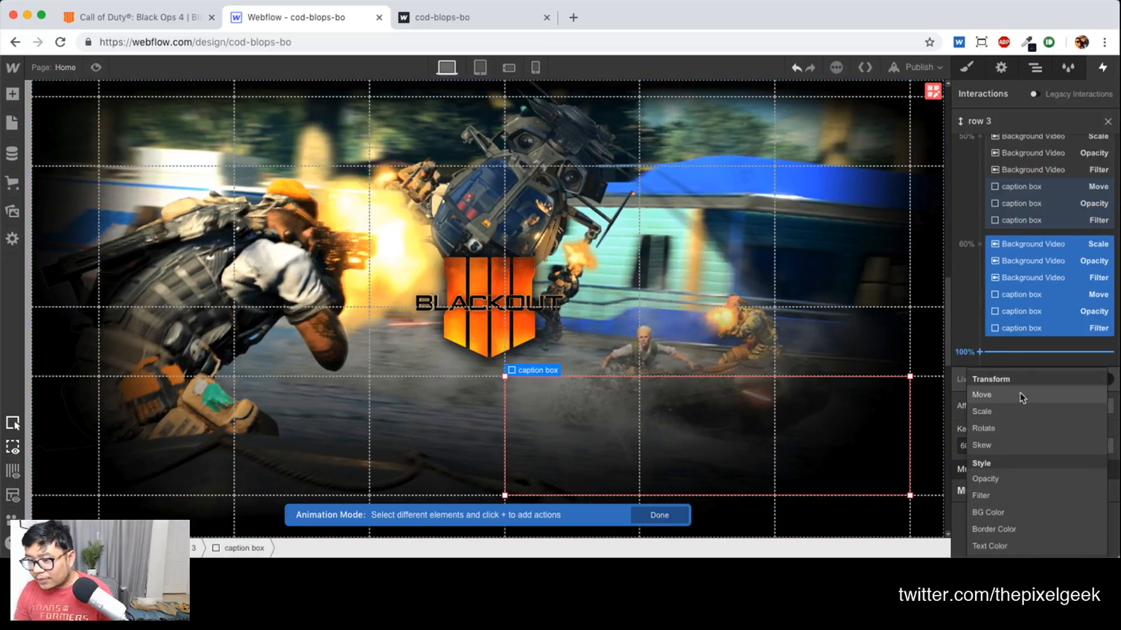
pyautogui.rightClick(1019, 286)
pyautogui.click(982, 306)
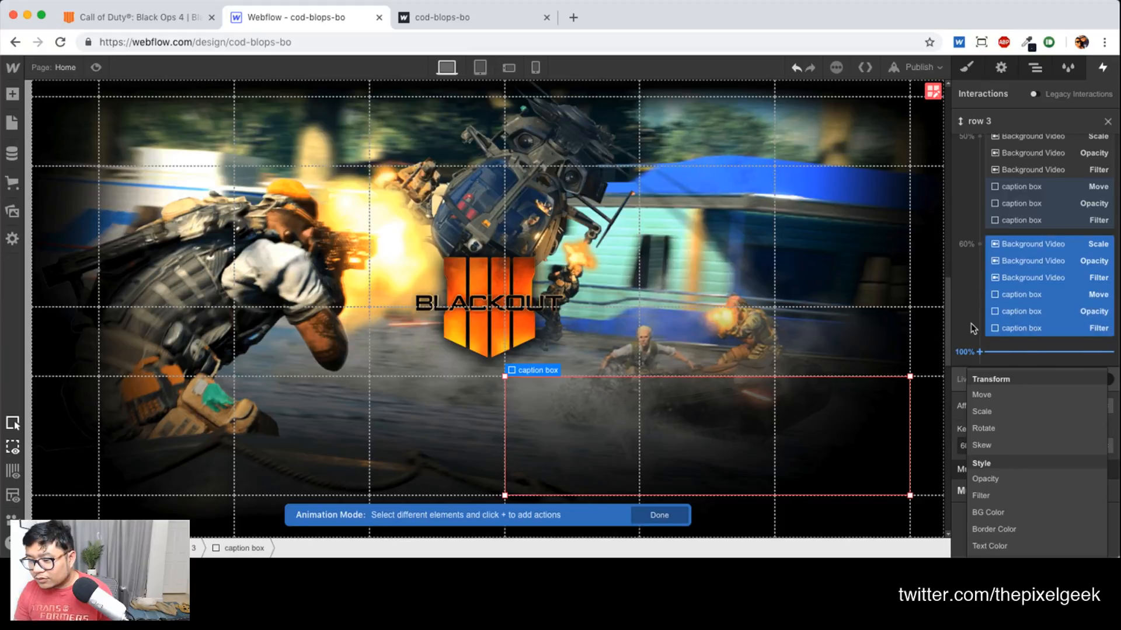
pyautogui.click(973, 328)
# Duplicate all six actions of the 60% keyframe and set the copies' keyframe to 80%
pyautogui.rightClick(1009, 287)
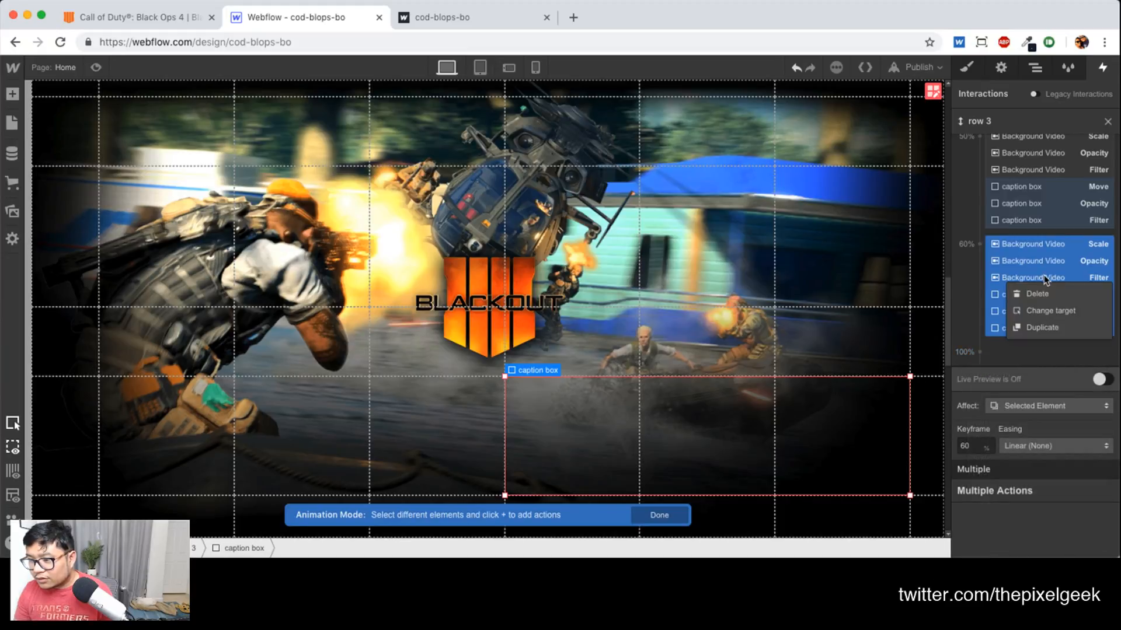
pyautogui.click(1063, 322)
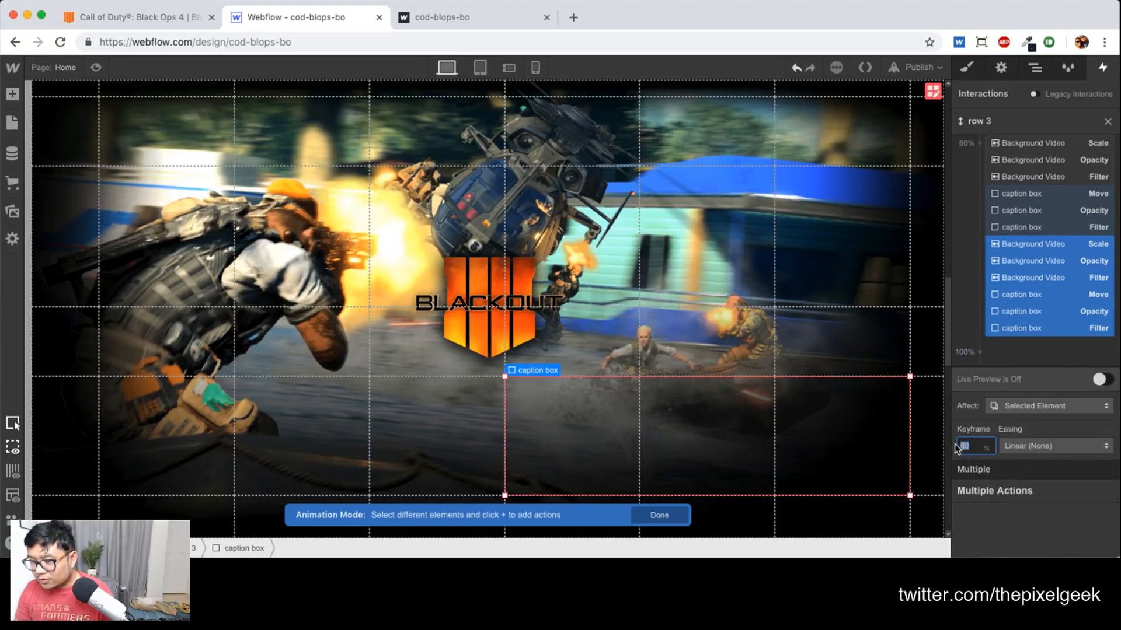
pyautogui.write('80')
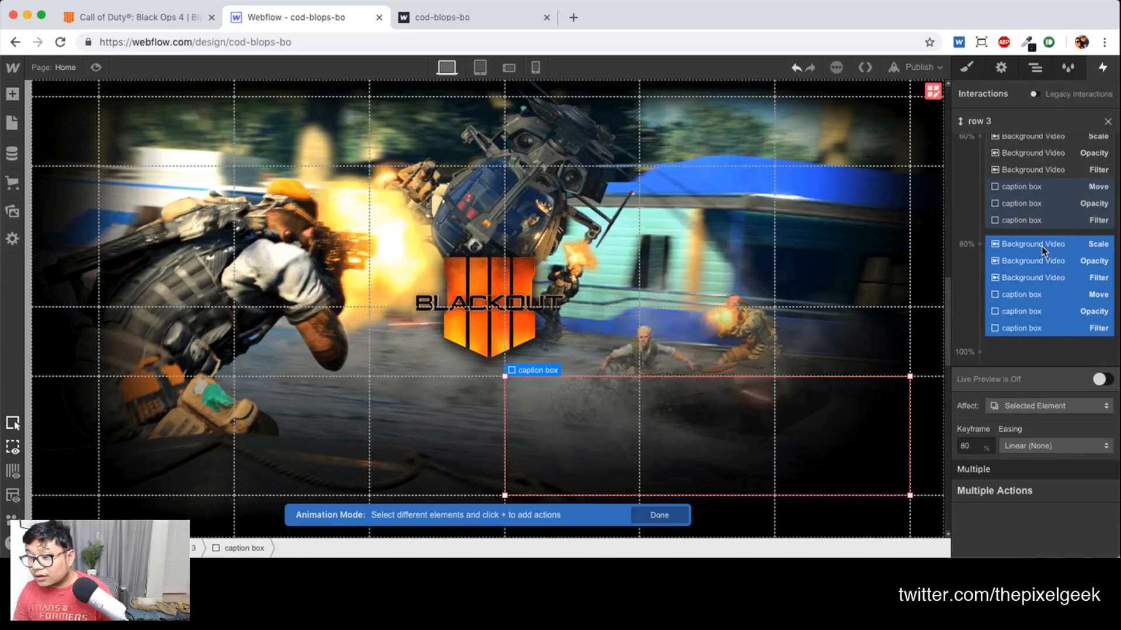
# Set the background video's Scale action at the 80% keyframe to 2.25 on both the horizontal and vertical axes
pyautogui.click(1044, 251)
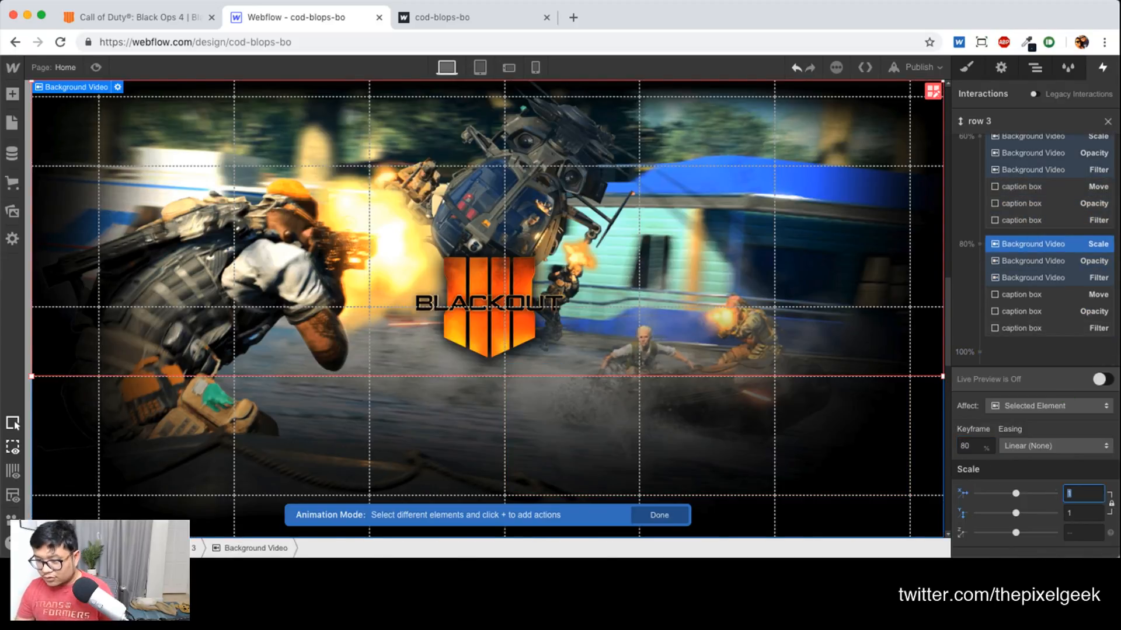
pyautogui.write('2')
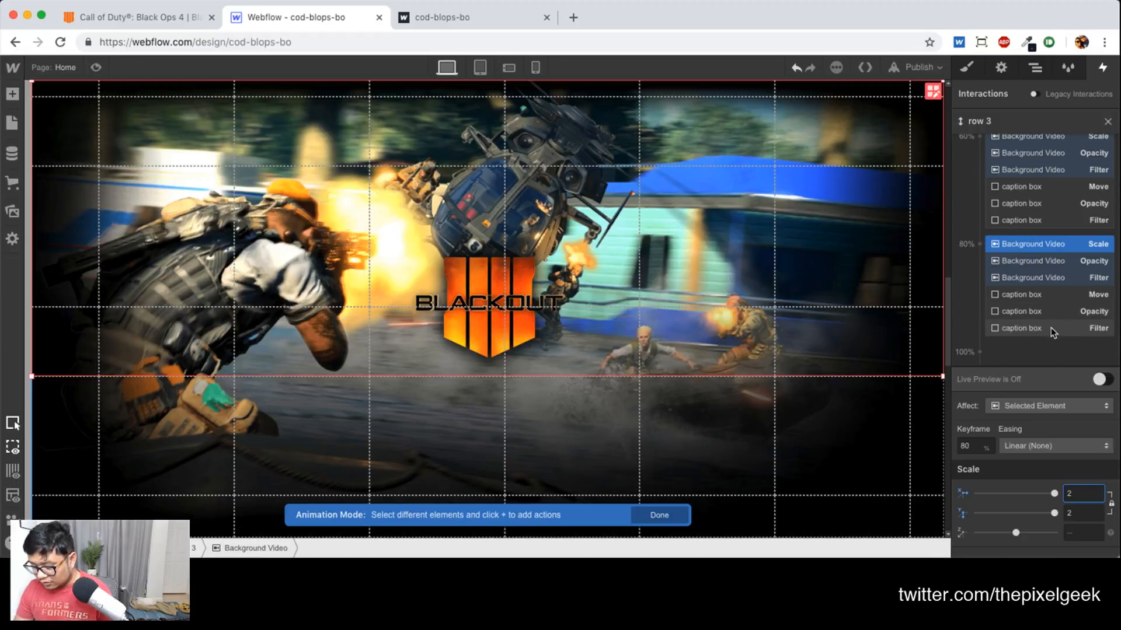
pyautogui.write('.25')
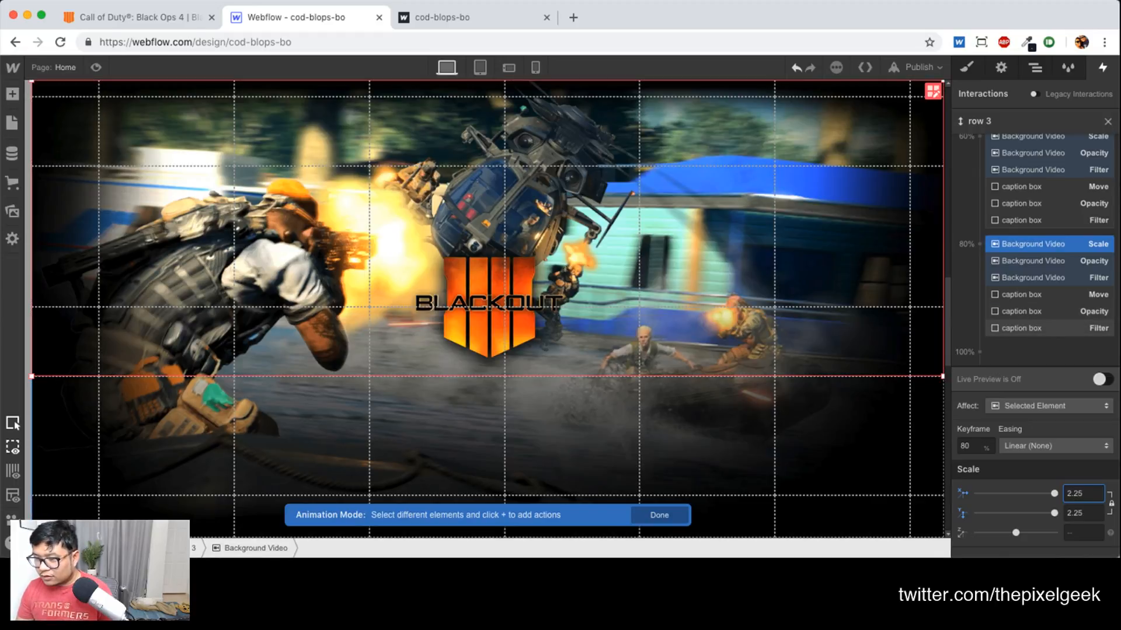
# Edit the background video's Opacity action at the 80% keyframe and set its Filter blur radius to 5 px
pyautogui.click(1042, 261)
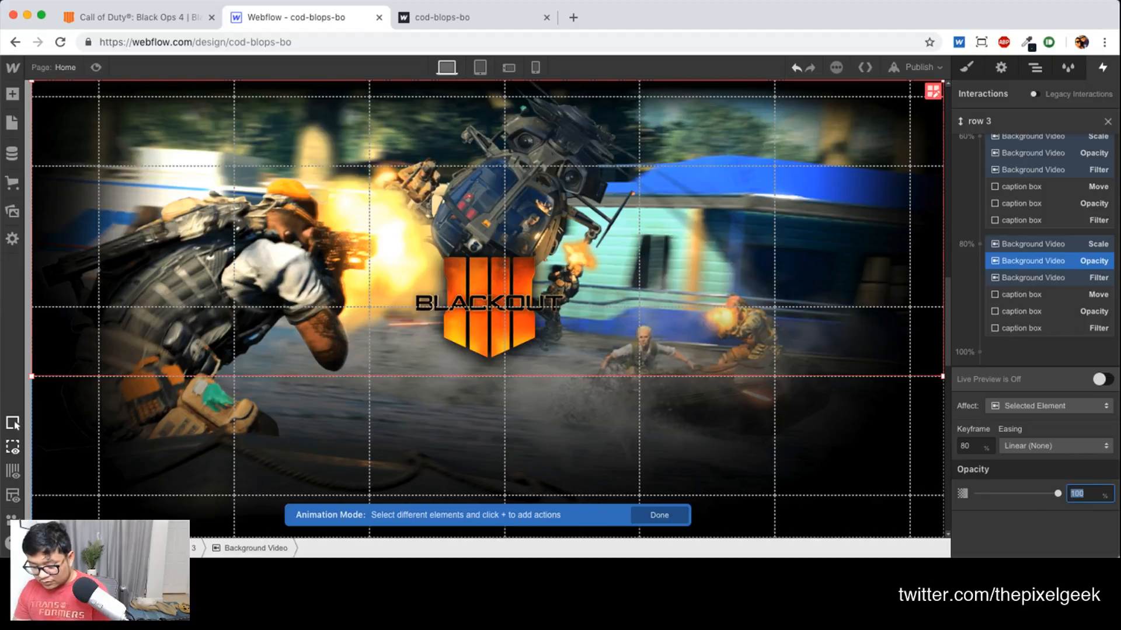
pyautogui.click(1041, 278)
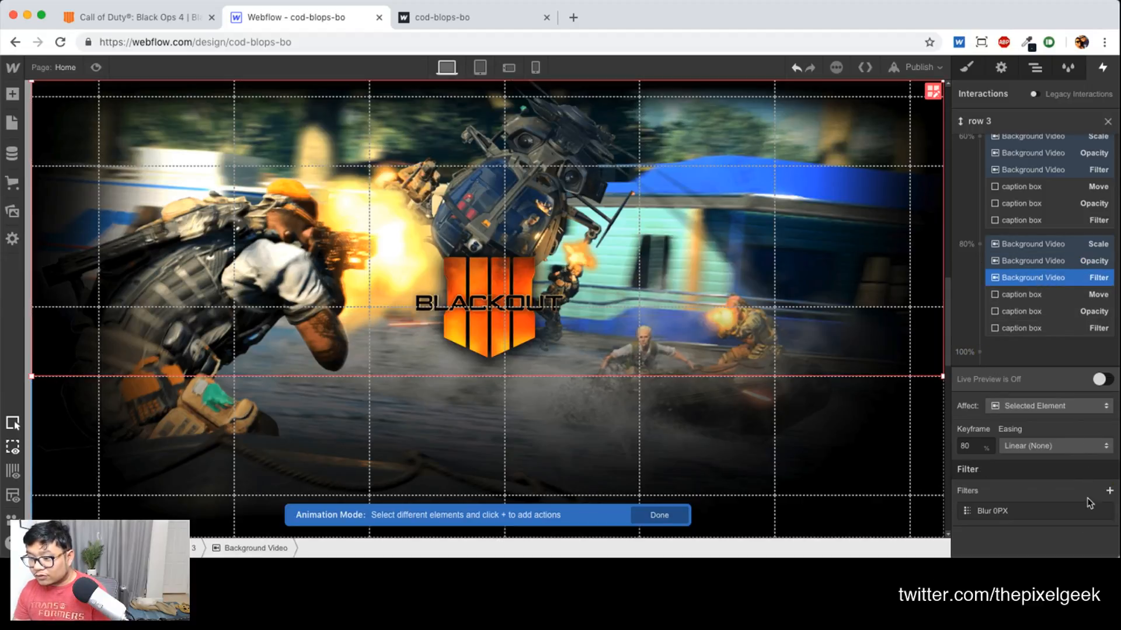
pyautogui.click(994, 511)
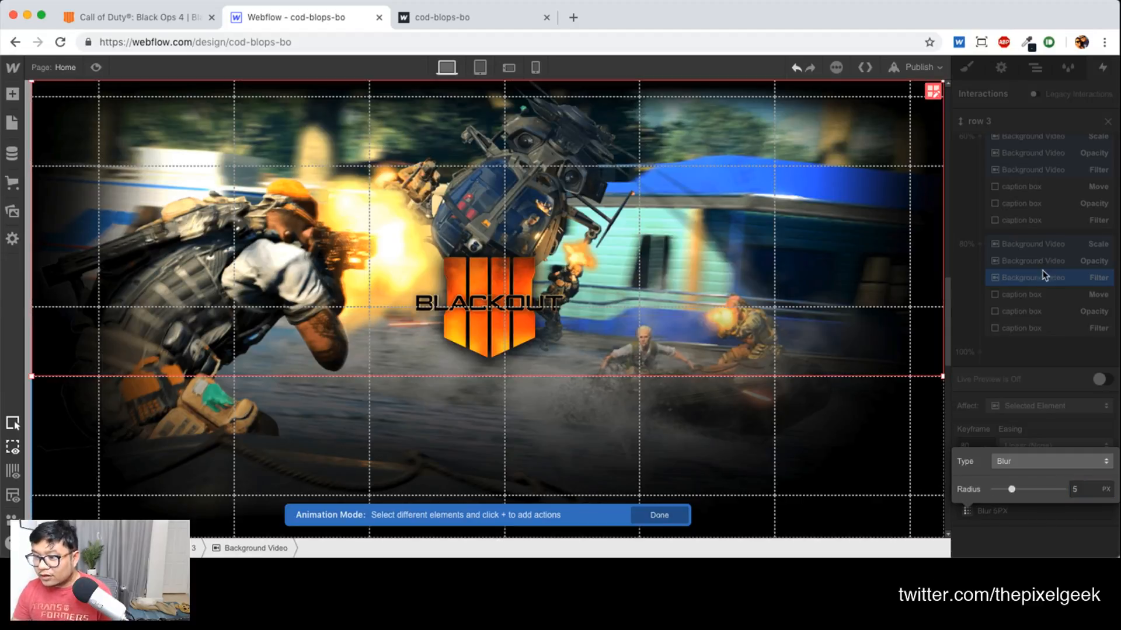
# Set the vertical offset of the caption box's Move action at the 80% keyframe to 150 px
pyautogui.click(1049, 294)
pyautogui.click(1072, 511)
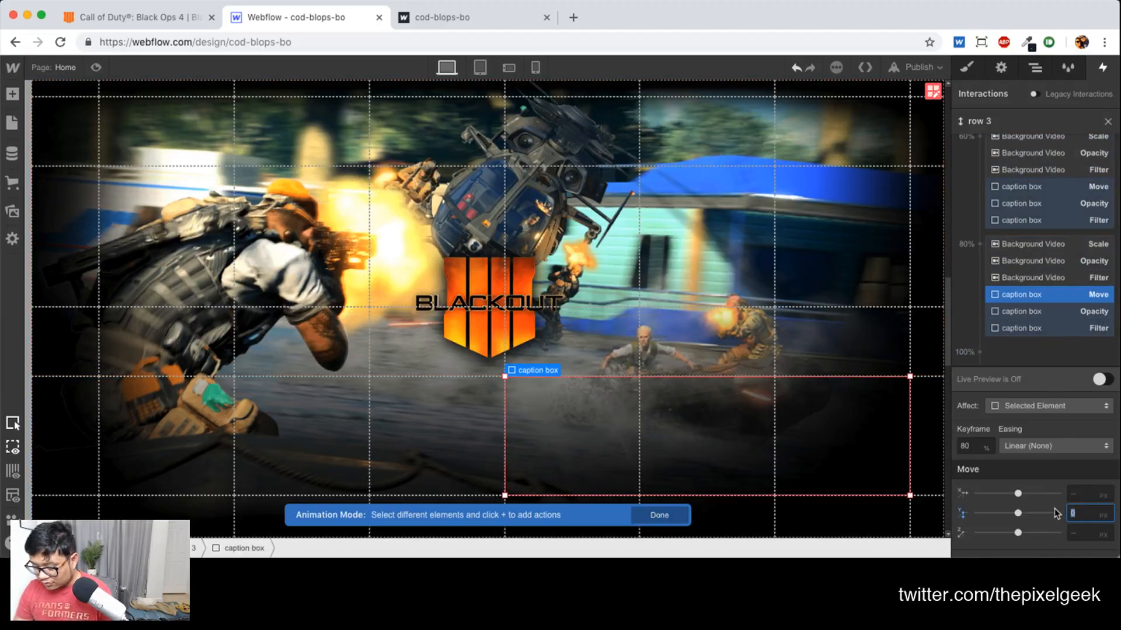
pyautogui.write('150')
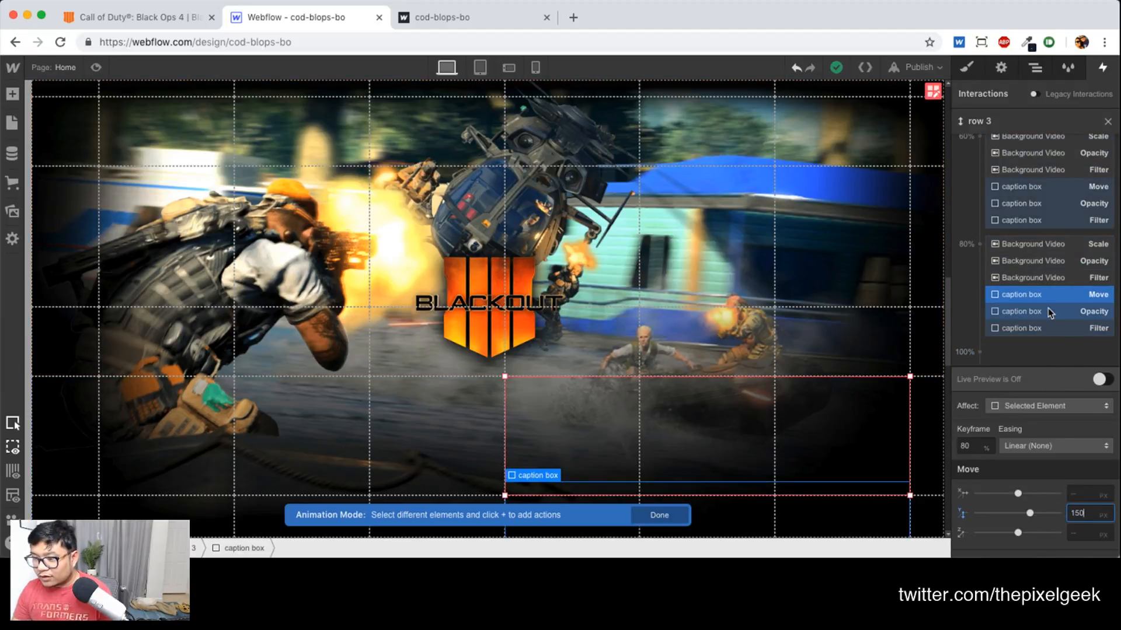
pyautogui.press('Return')
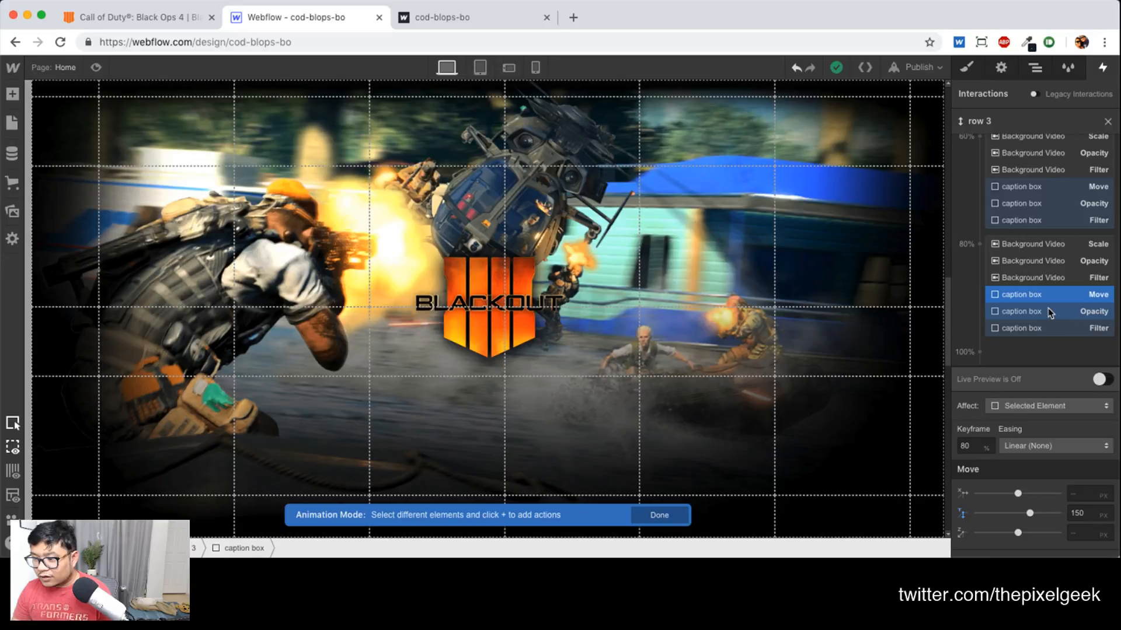
# Set the caption box's Filter blur radius at the 80% keyframe to 5 px and close the row 3 animation
pyautogui.click(1045, 328)
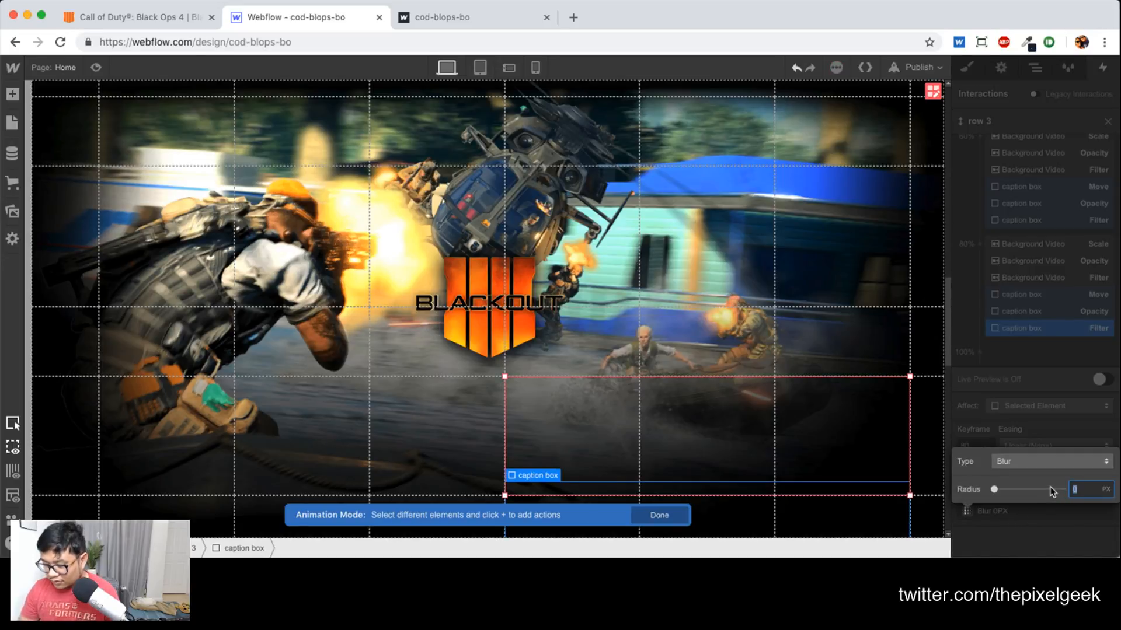
pyautogui.click(1029, 329)
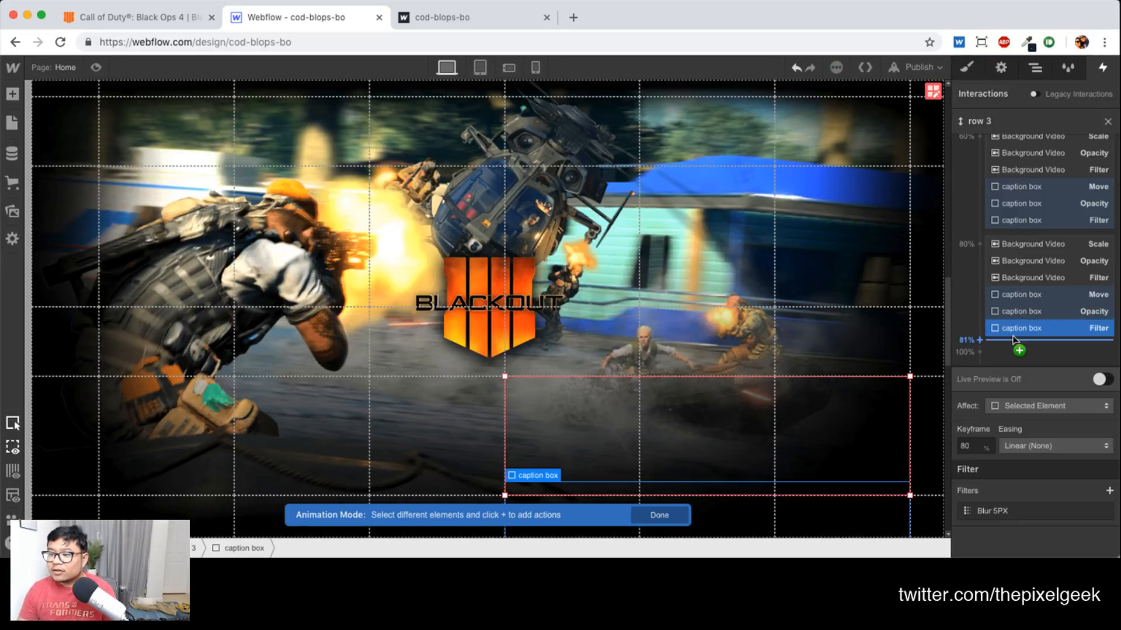
pyautogui.click(1107, 122)
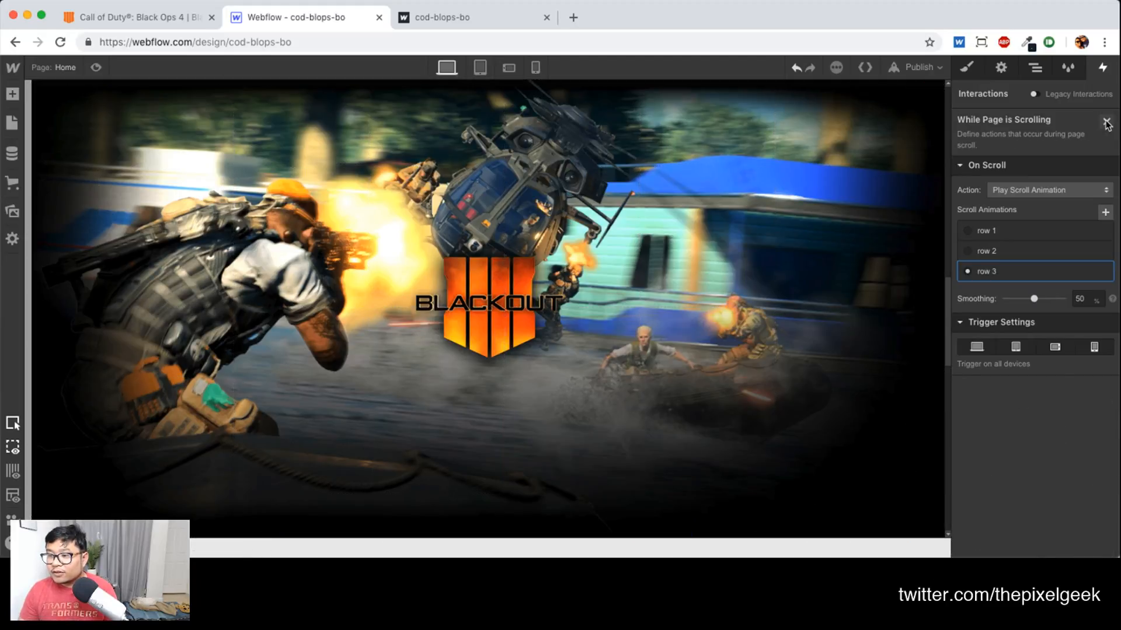
# Duplicate the row 3 section within the content container and select the copy
pyautogui.click(1036, 69)
pyautogui.click(975, 237)
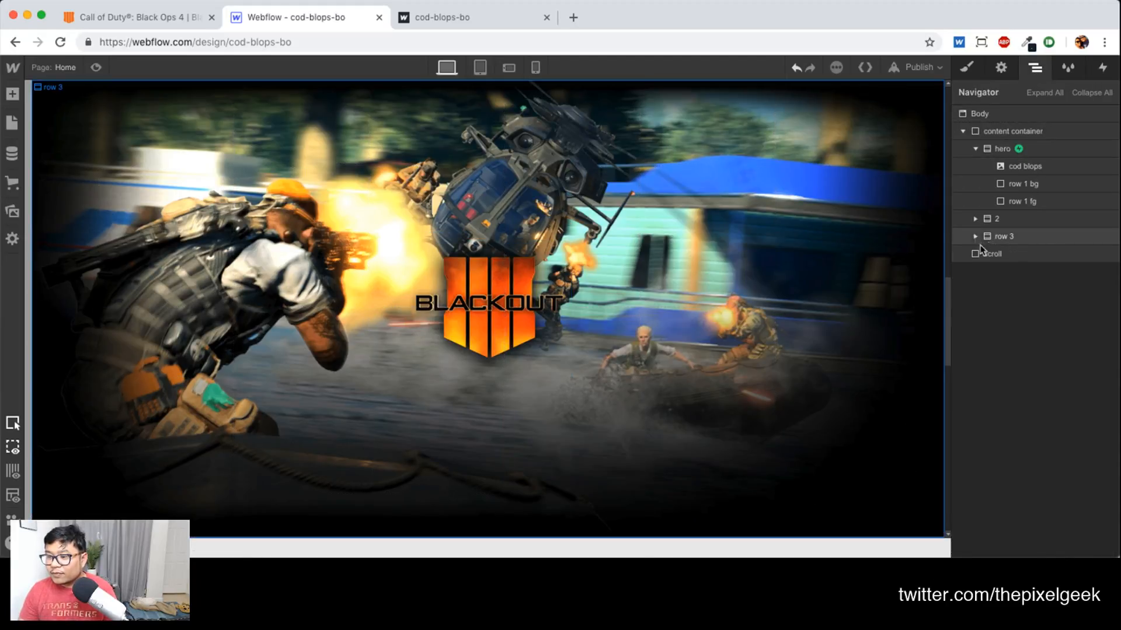
pyautogui.click(1009, 237)
pyautogui.press('super+c')
pyautogui.press('super+v')
pyautogui.click(1009, 254)
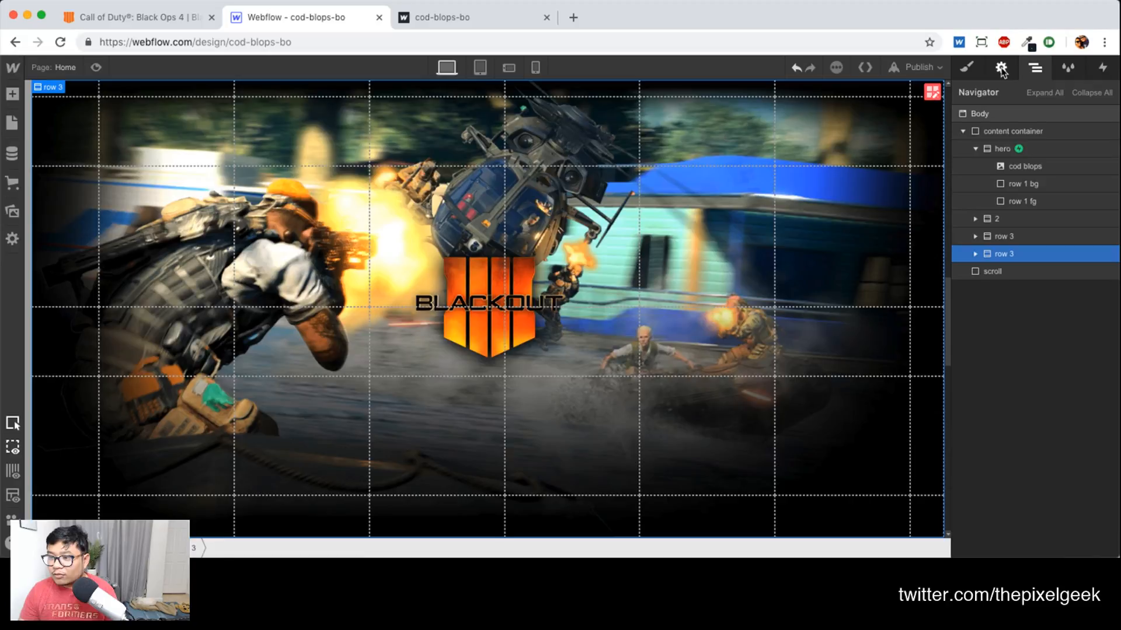
# Duplicate the copied section's class and rename the new class to row 4
pyautogui.click(966, 67)
pyautogui.click(1010, 131)
pyautogui.click(1019, 154)
pyautogui.press('Return')
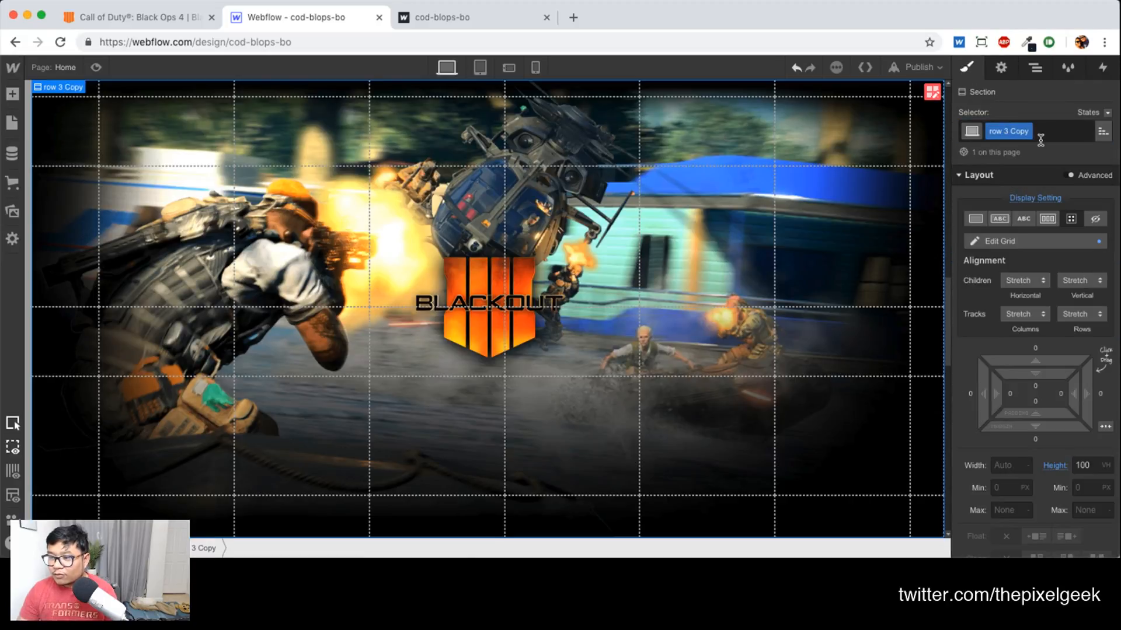
pyautogui.doubleClick(1017, 132)
pyautogui.moveTo(1029, 131); pyautogui.dragTo(1004, 131)
pyautogui.write('4')
pyautogui.press('Return')
# Open the z-index value of the row 4 section for editing
pyautogui.scroll(-8, 1040, 374)
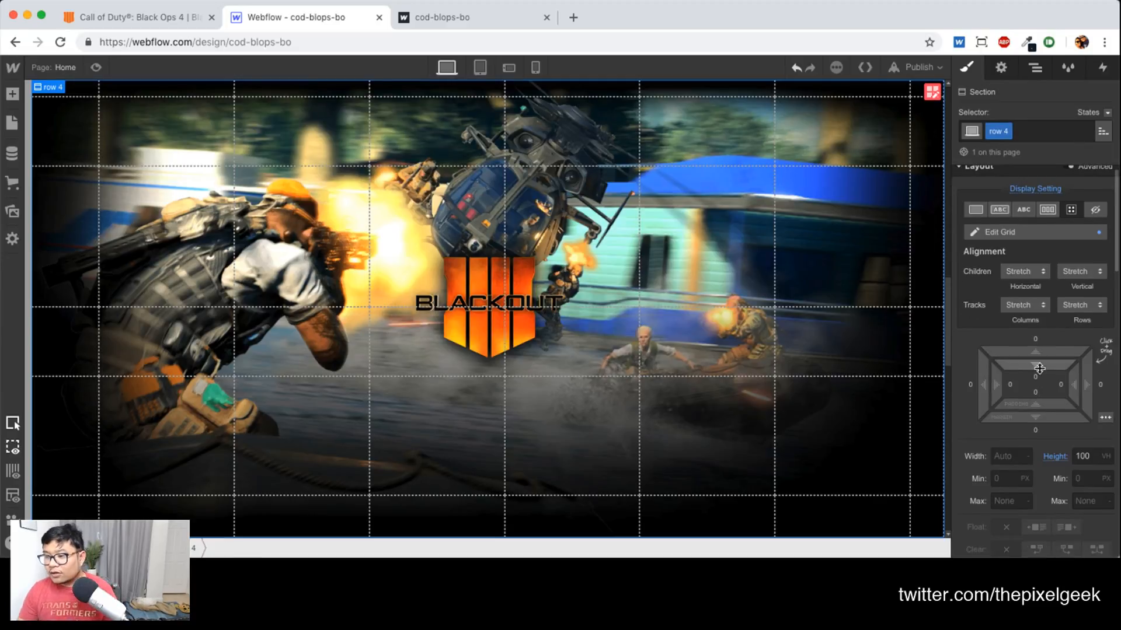
pyautogui.scroll(-6, 1042, 374)
pyautogui.scroll(3, 1063, 375)
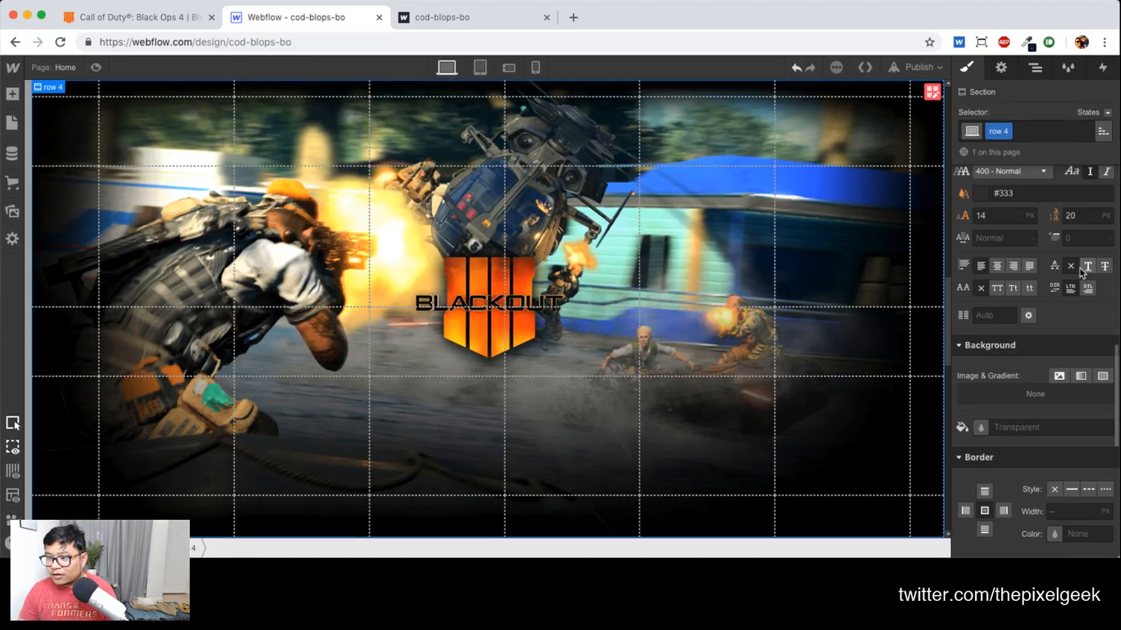
pyautogui.click(1081, 215)
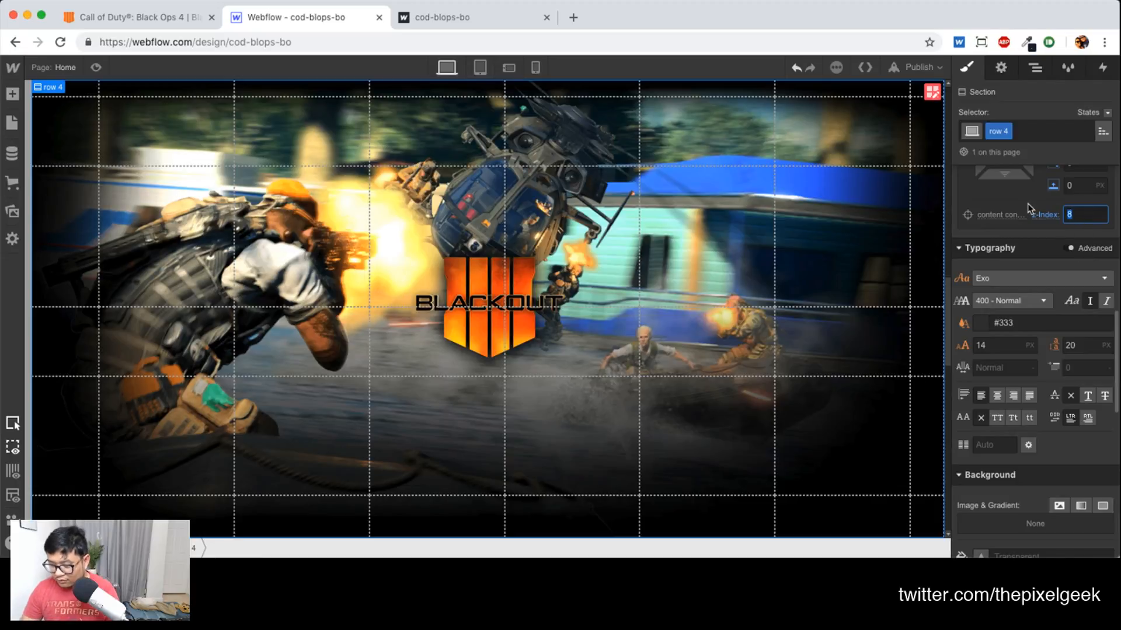
# Hide the hero, 2 and row 3 sections on desktop so only row 4 is displayed
pyautogui.click(1034, 67)
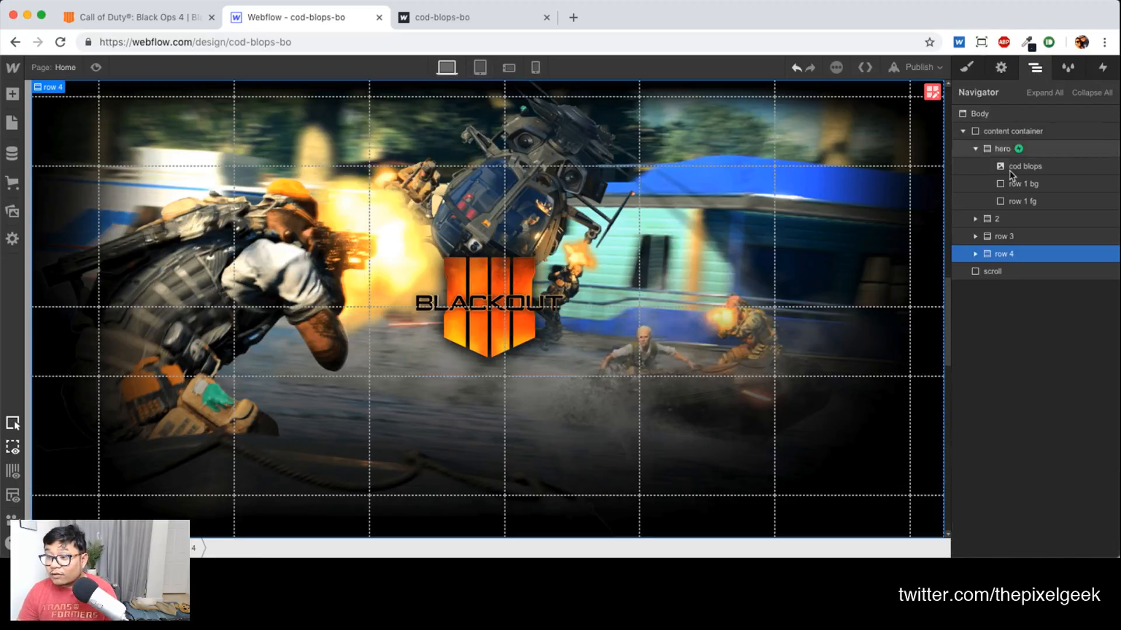
pyautogui.click(978, 150)
pyautogui.click(1001, 149)
pyautogui.click(1000, 67)
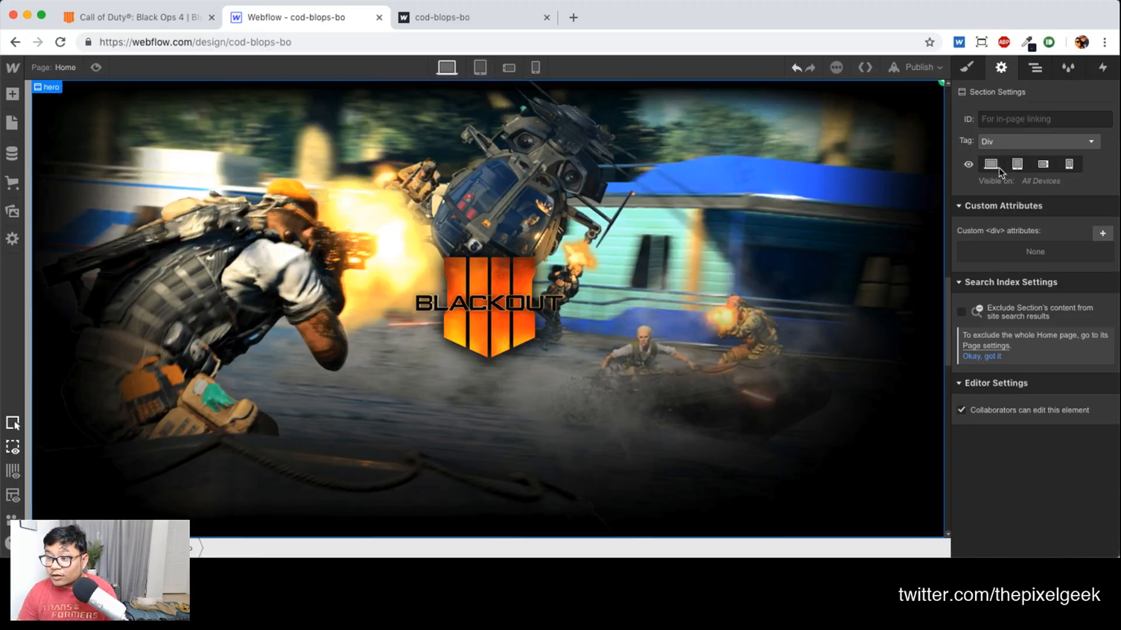
pyautogui.click(1035, 67)
pyautogui.click(999, 168)
pyautogui.click(1000, 67)
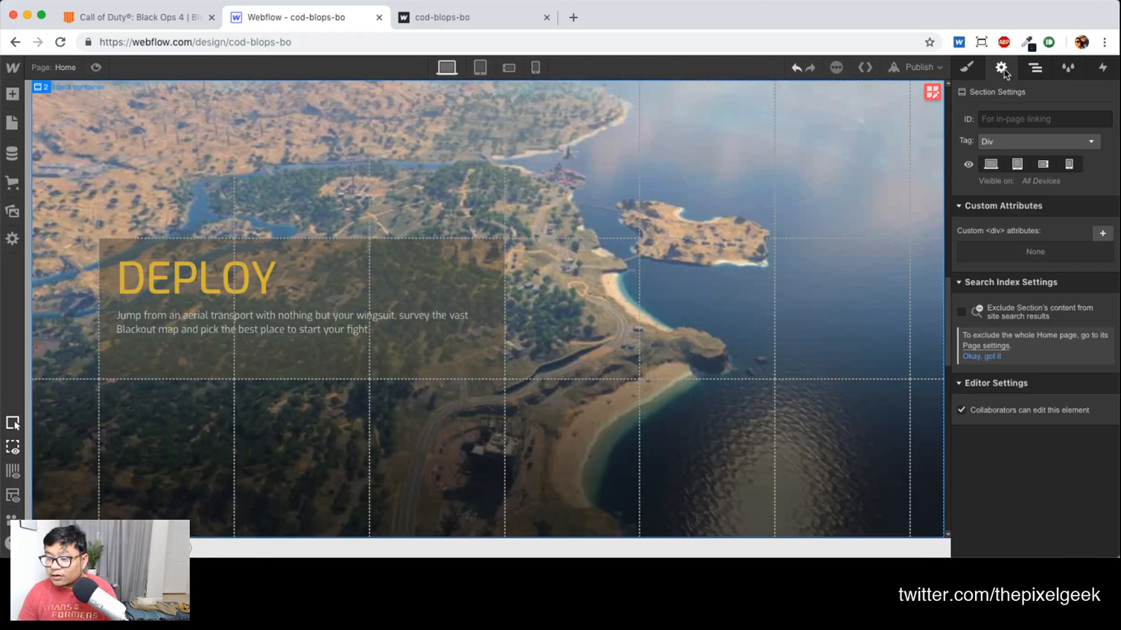
pyautogui.click(990, 165)
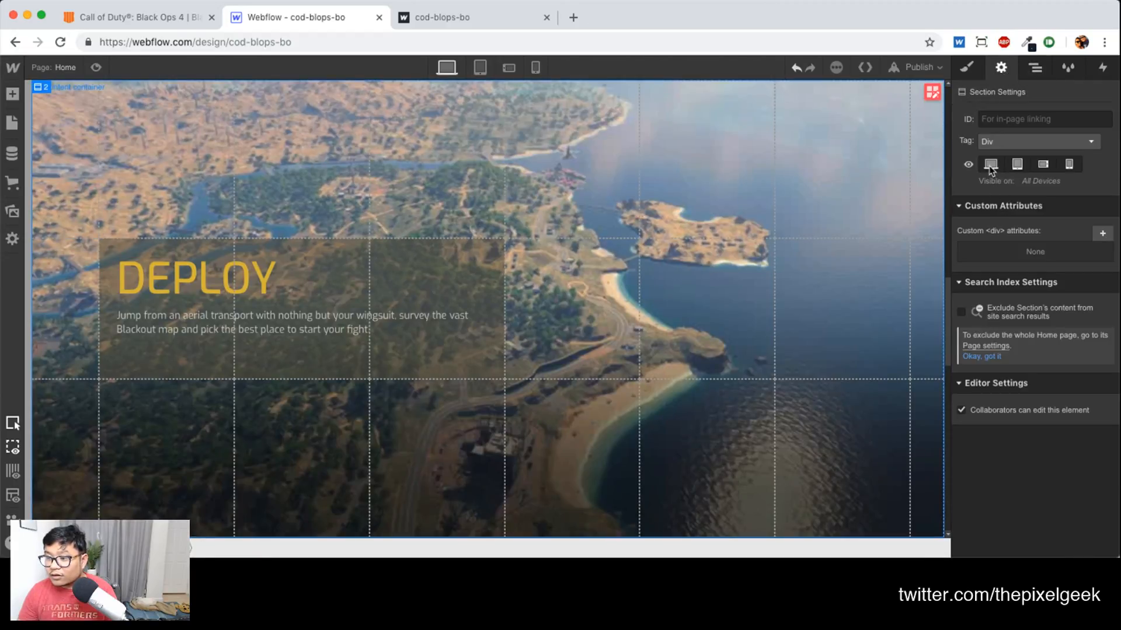
pyautogui.click(990, 165)
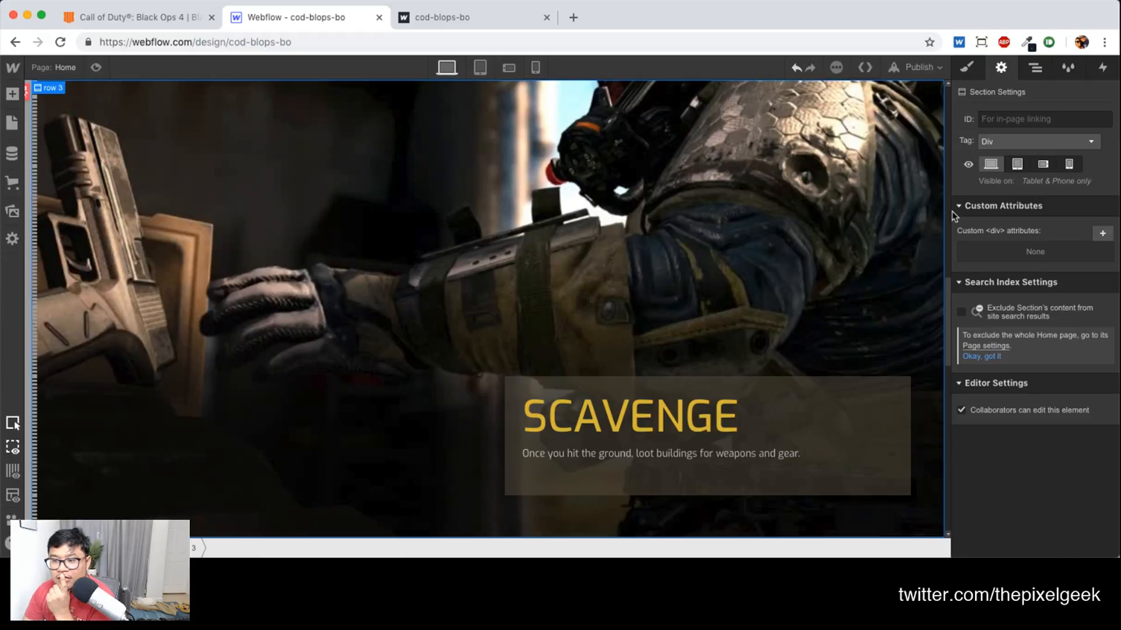
# Expand the row 4 section and delete its existing background video
pyautogui.press('z')
pyautogui.click(978, 202)
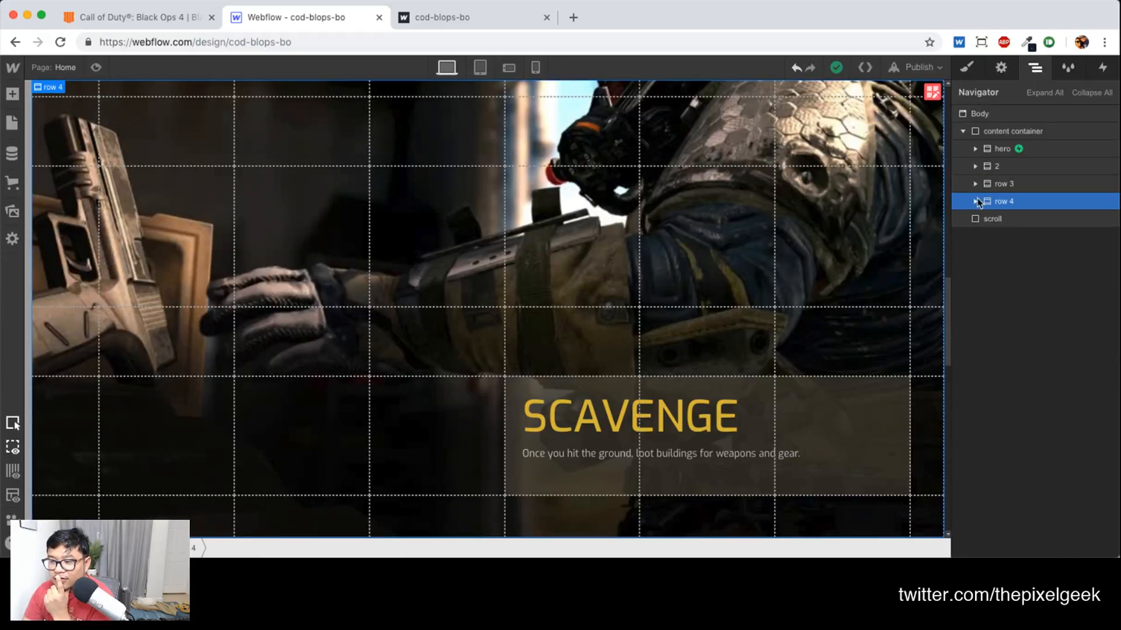
pyautogui.click(976, 201)
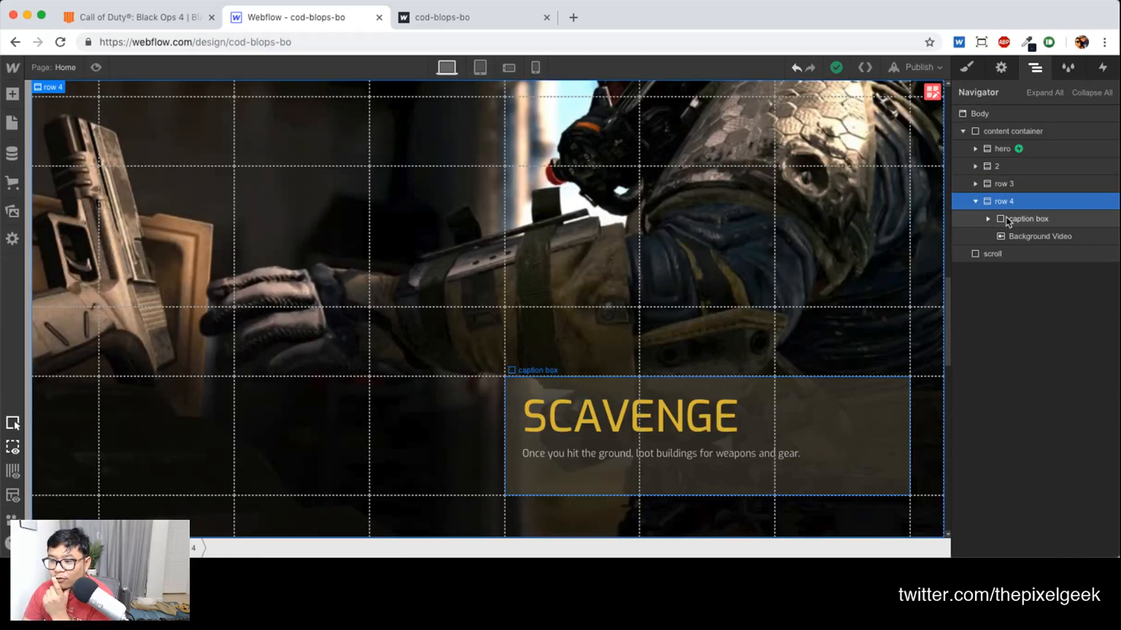
# Copy the third background video from the videos page and paste it into the row 4 section on the Home page
pyautogui.click(12, 122)
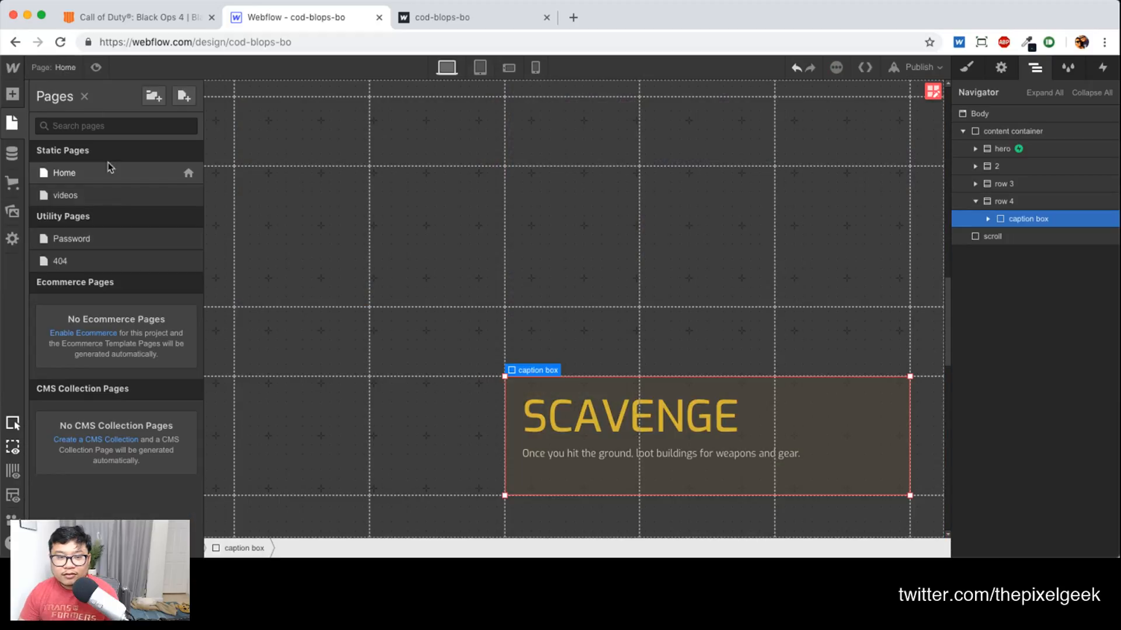
pyautogui.click(115, 196)
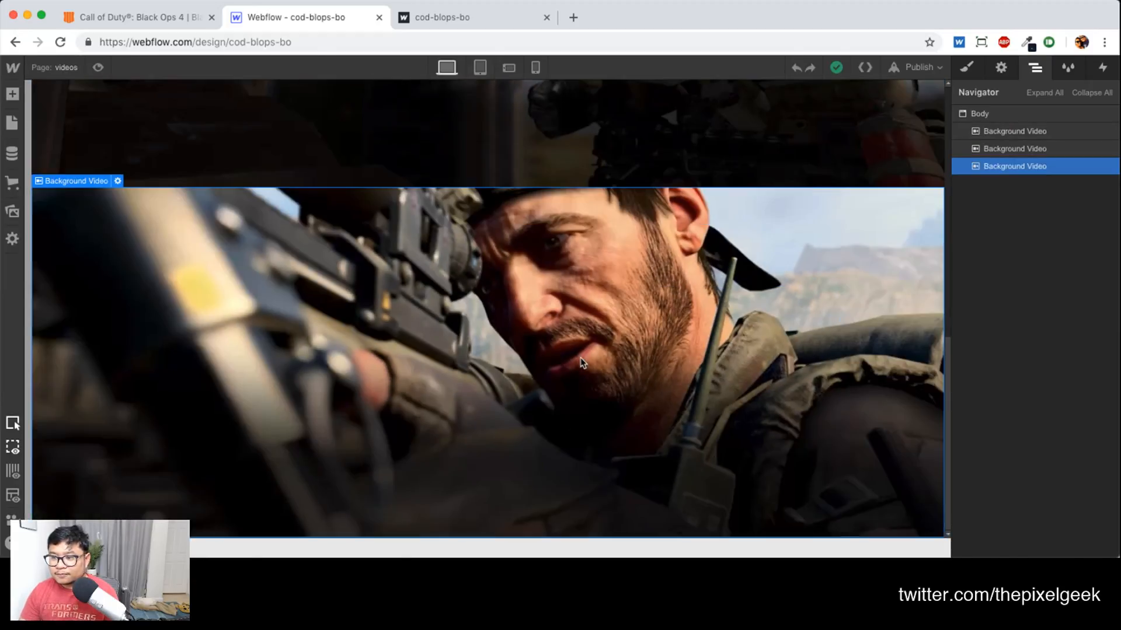
pyautogui.click(12, 122)
pyautogui.click(69, 173)
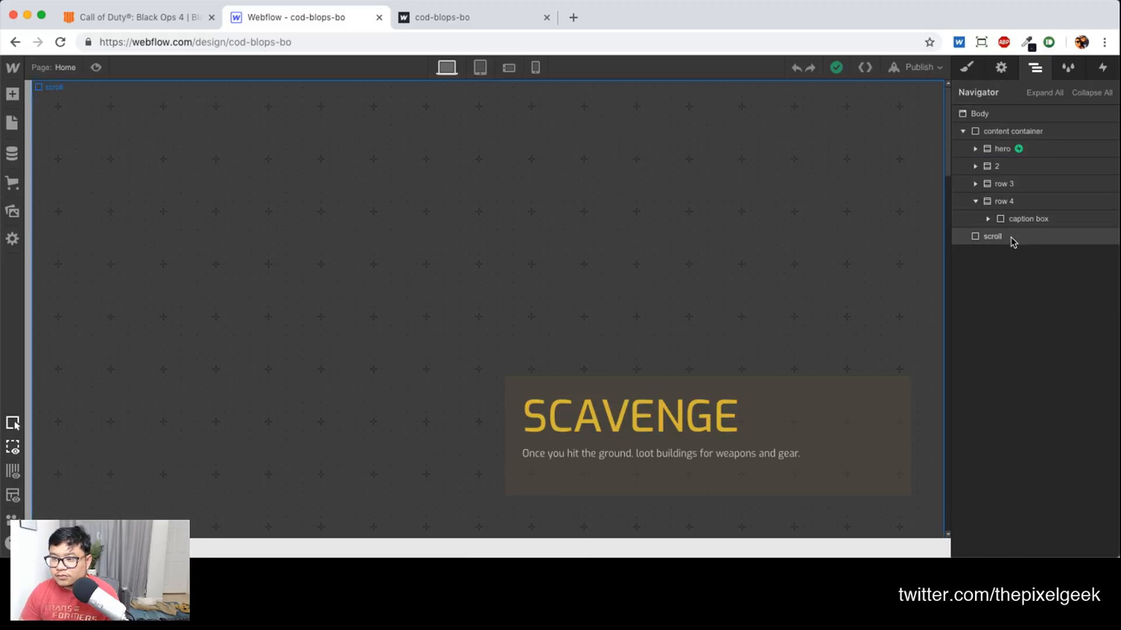
pyautogui.click(1010, 201)
pyautogui.hotkey('ctrl', 'v')
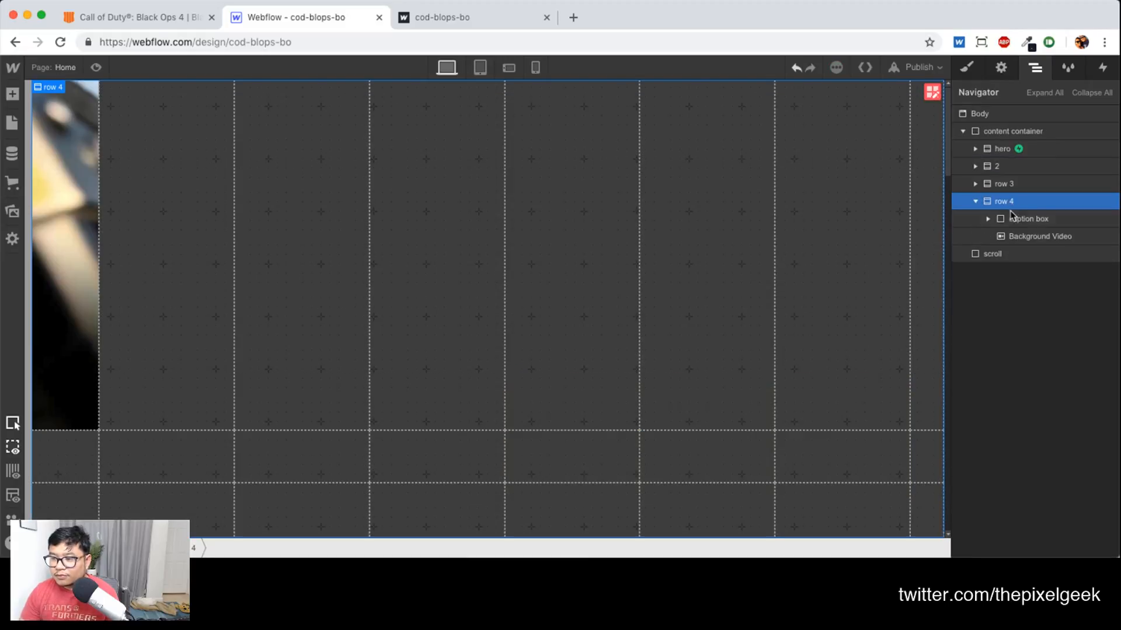
# Stretch row 4's new background video across the entire grid and apply the Background Video class to it
pyautogui.click(82, 219)
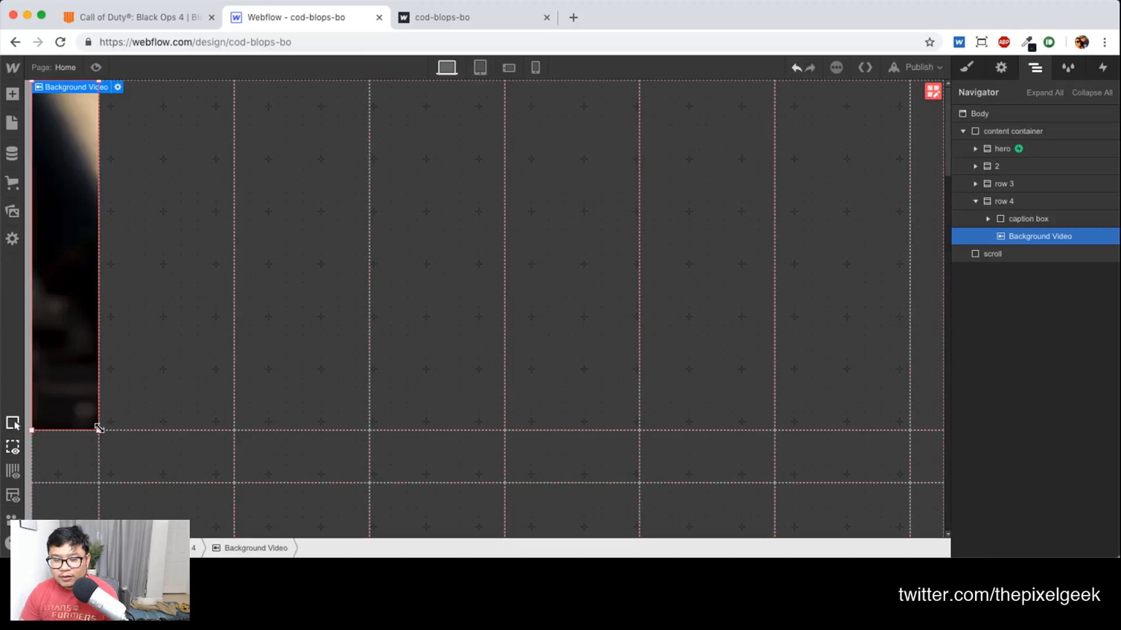
pyautogui.moveTo(98, 429); pyautogui.dragTo(916, 527)
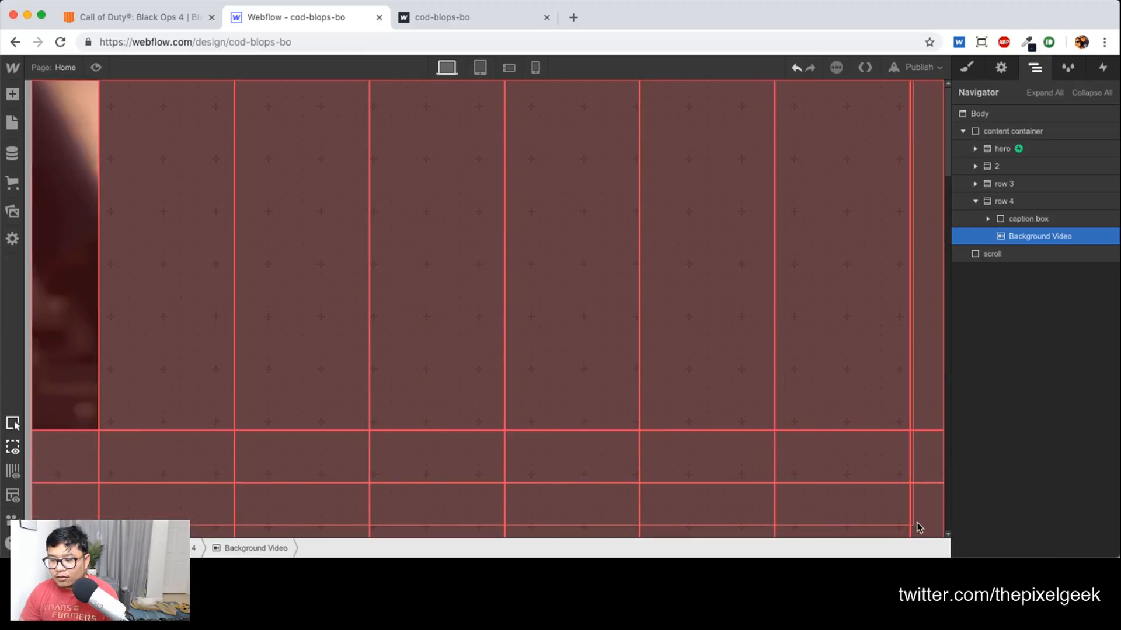
pyautogui.moveTo(918, 528); pyautogui.dragTo(940, 509)
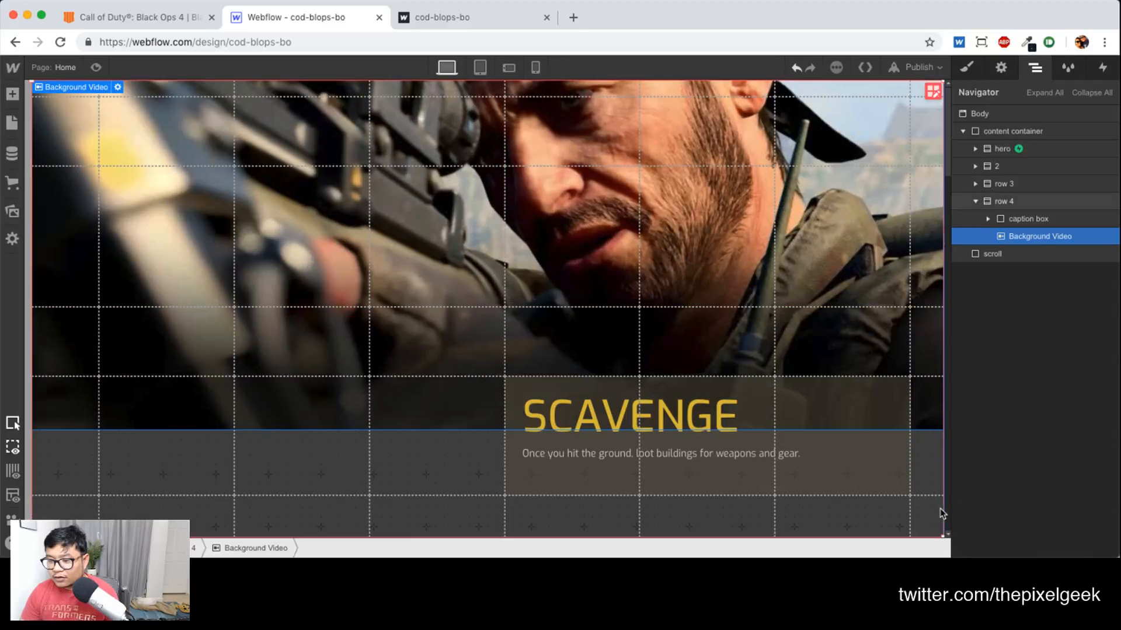
pyautogui.click(967, 68)
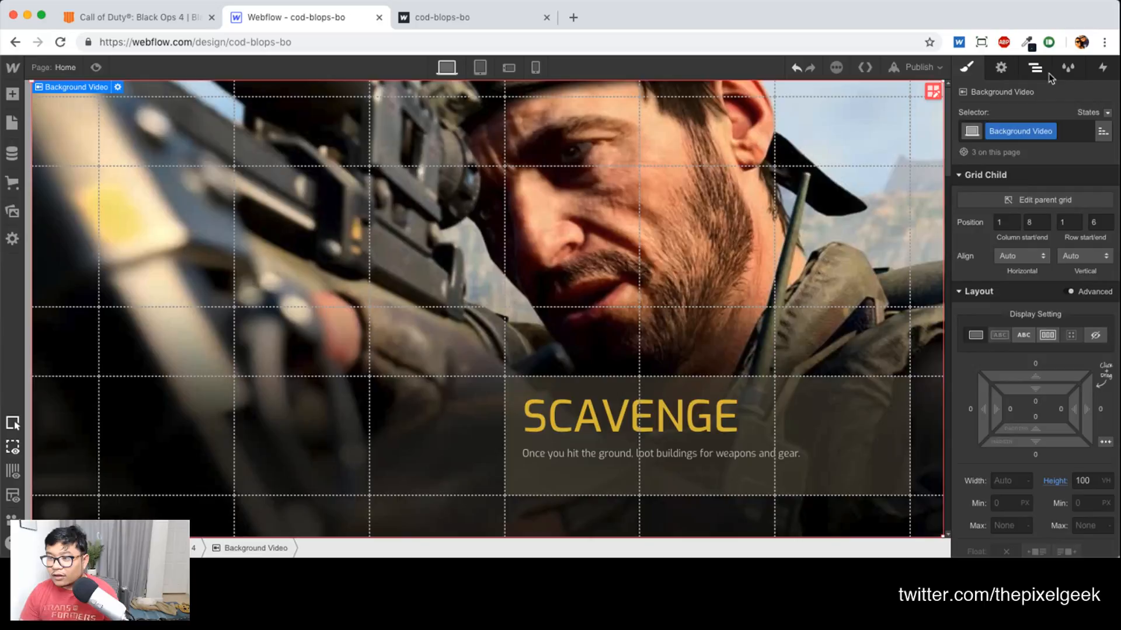
# Resize row 4's caption box to span the second to fourth columns in the second grid row
pyautogui.click(1044, 69)
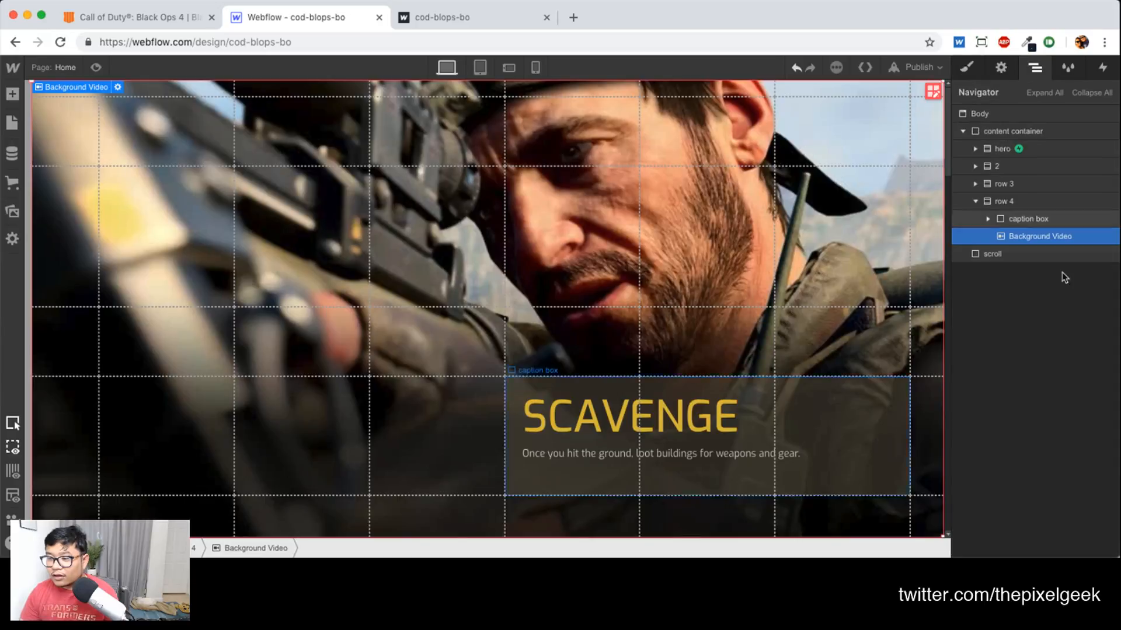
pyautogui.click(1029, 221)
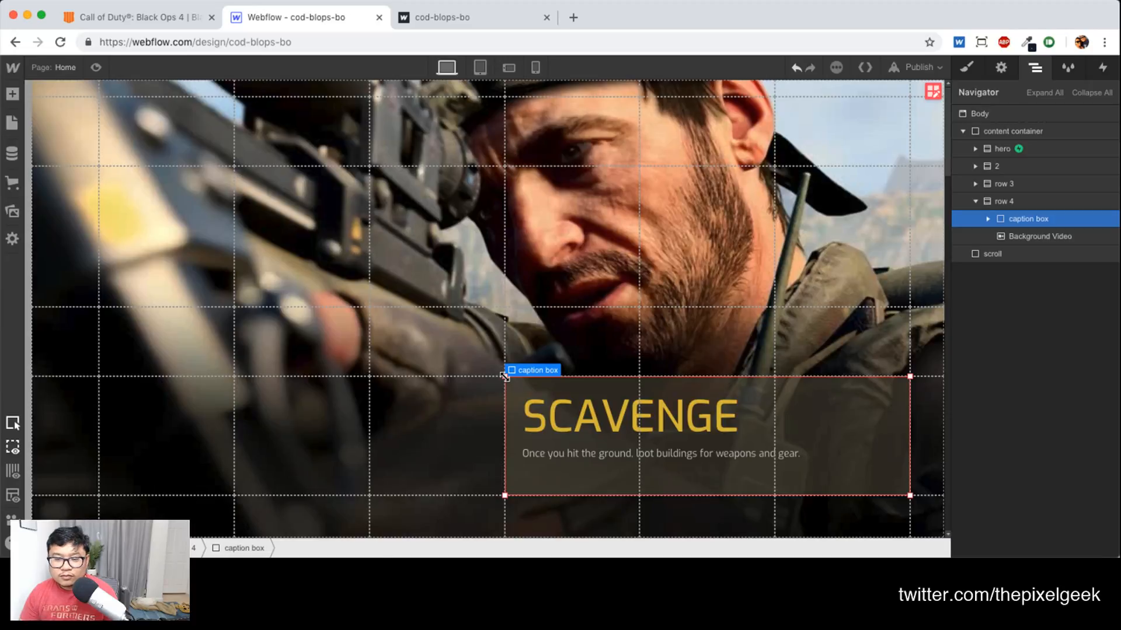
pyautogui.moveTo(505, 377); pyautogui.dragTo(99, 110)
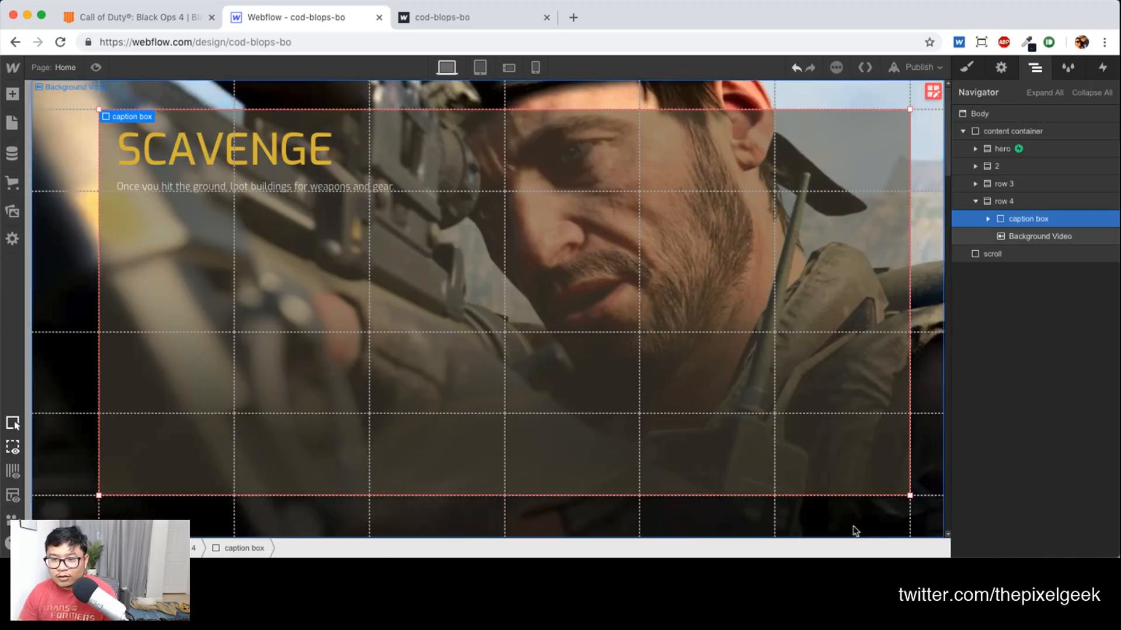
pyautogui.moveTo(910, 495); pyautogui.dragTo(469, 174)
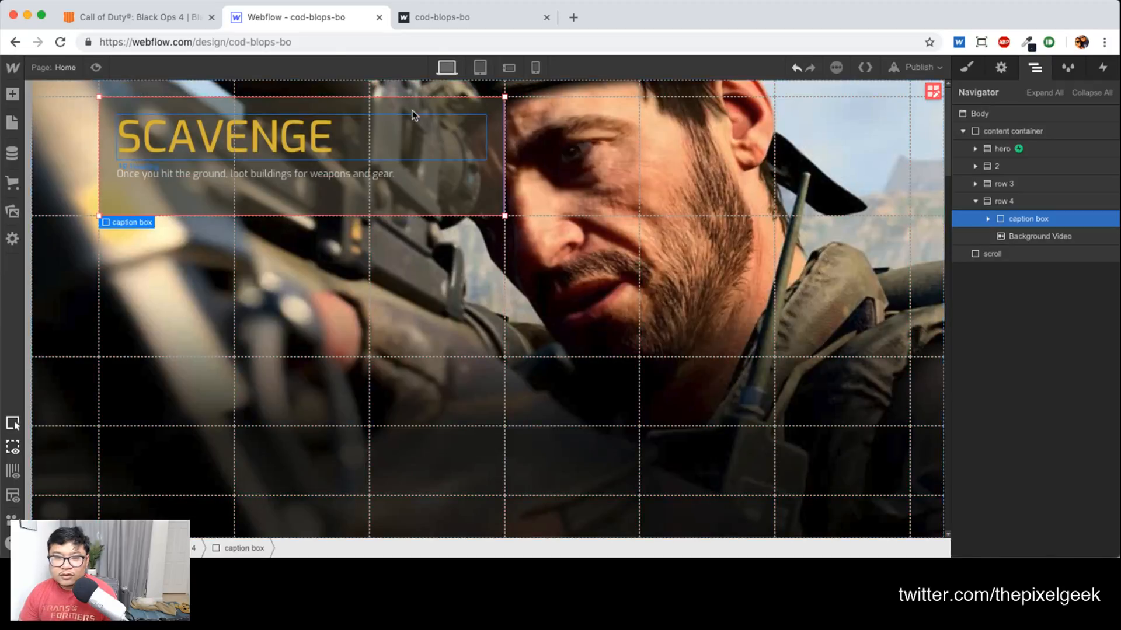
# Replace the heading in row 4's caption box with SURVIVE, as on the original Call of Duty page
pyautogui.click(137, 17)
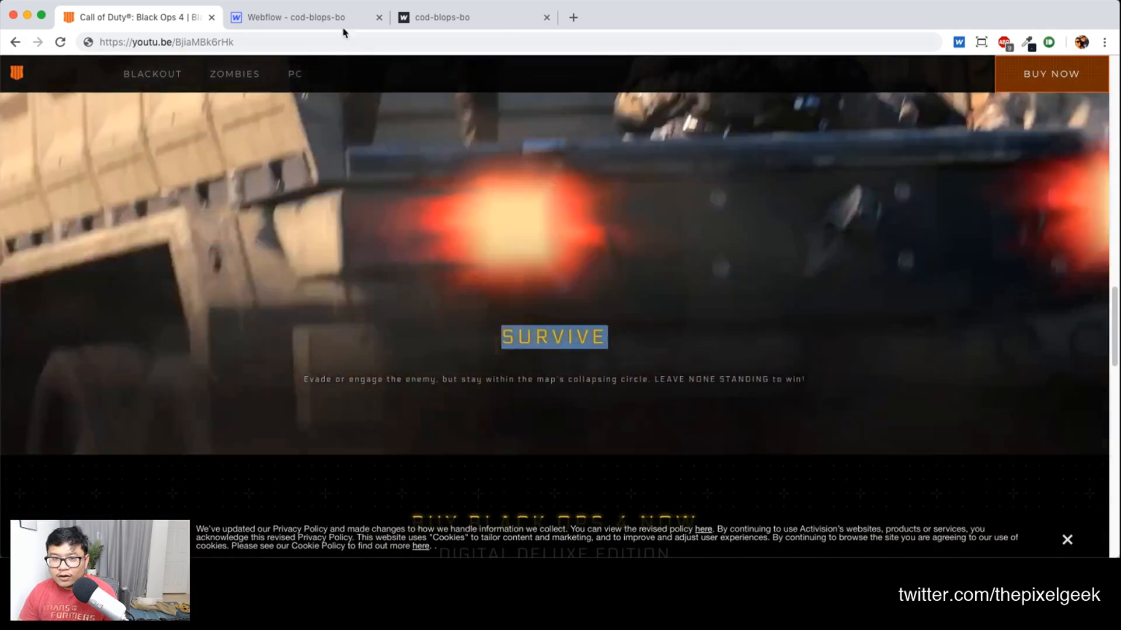
pyautogui.click(330, 18)
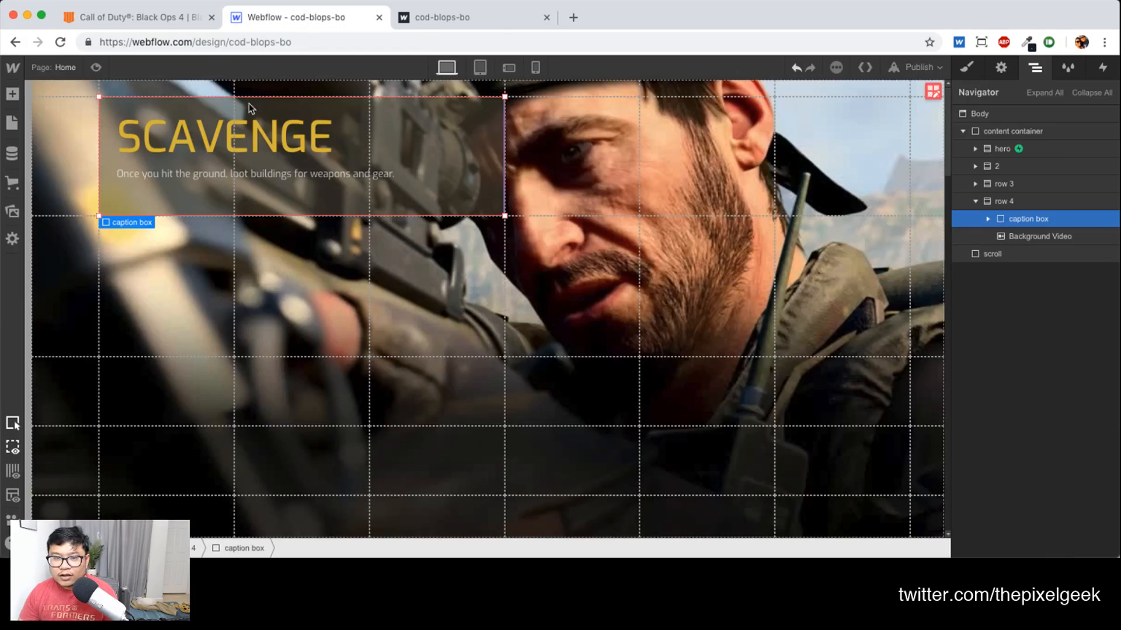
pyautogui.doubleClick(197, 137)
pyautogui.write('SURVIVE')
# Replace the caption paragraph with the original page's text "Evade or engage the enemy, but stay within the map's collapsing circle. LEAVE NONE STANDING to win!"
pyautogui.click(159, 17)
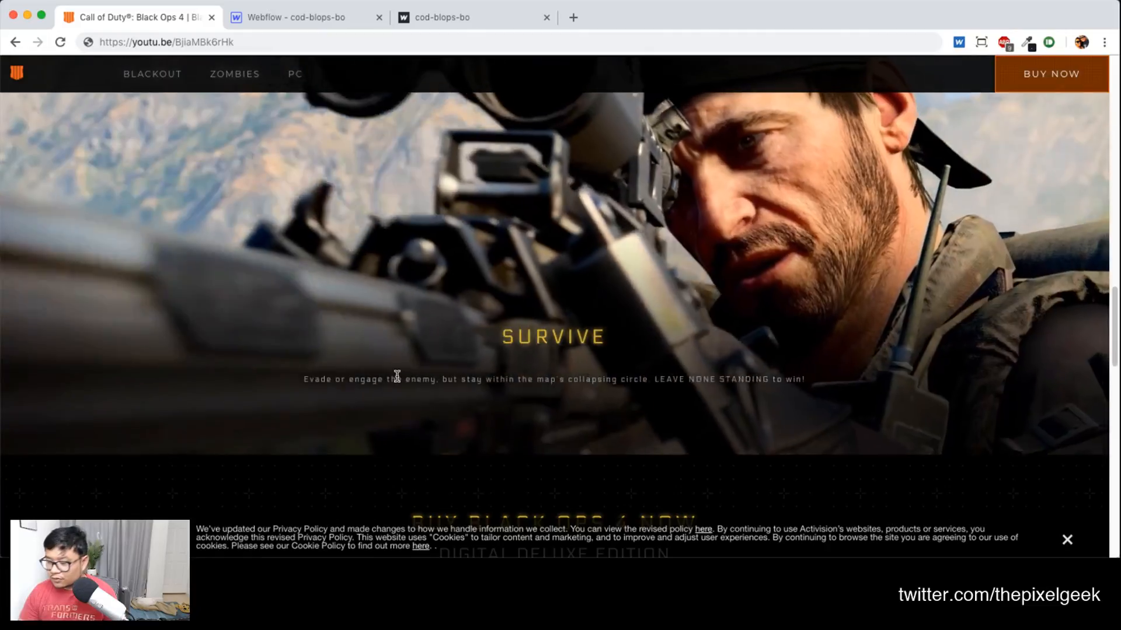
pyautogui.tripleClick(397, 379)
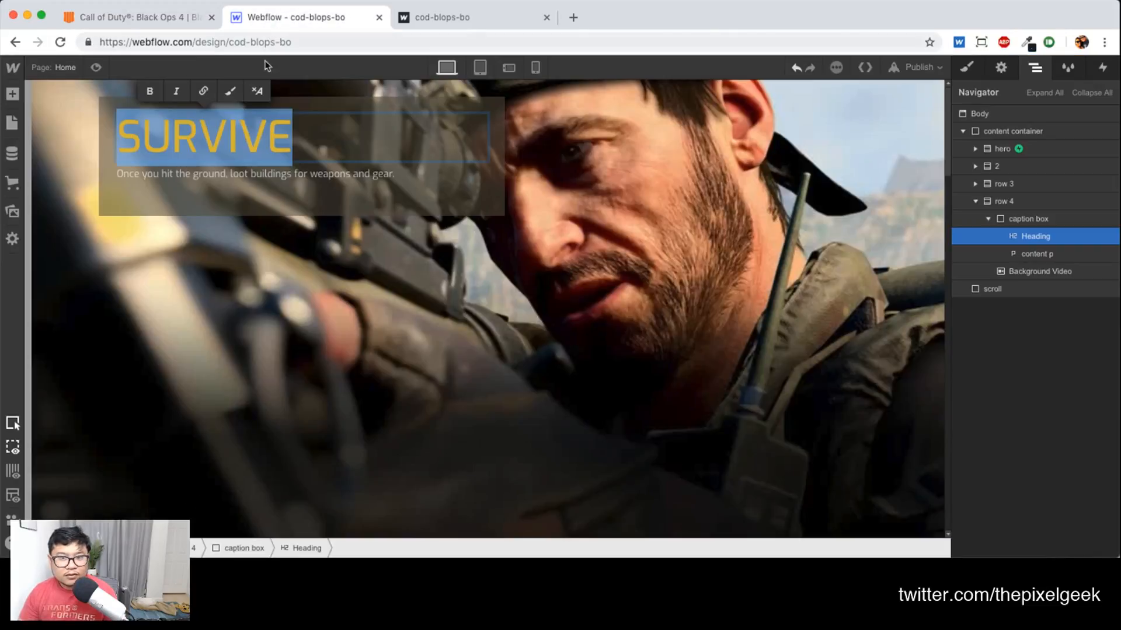
pyautogui.click(281, 17)
pyautogui.tripleClick(250, 184)
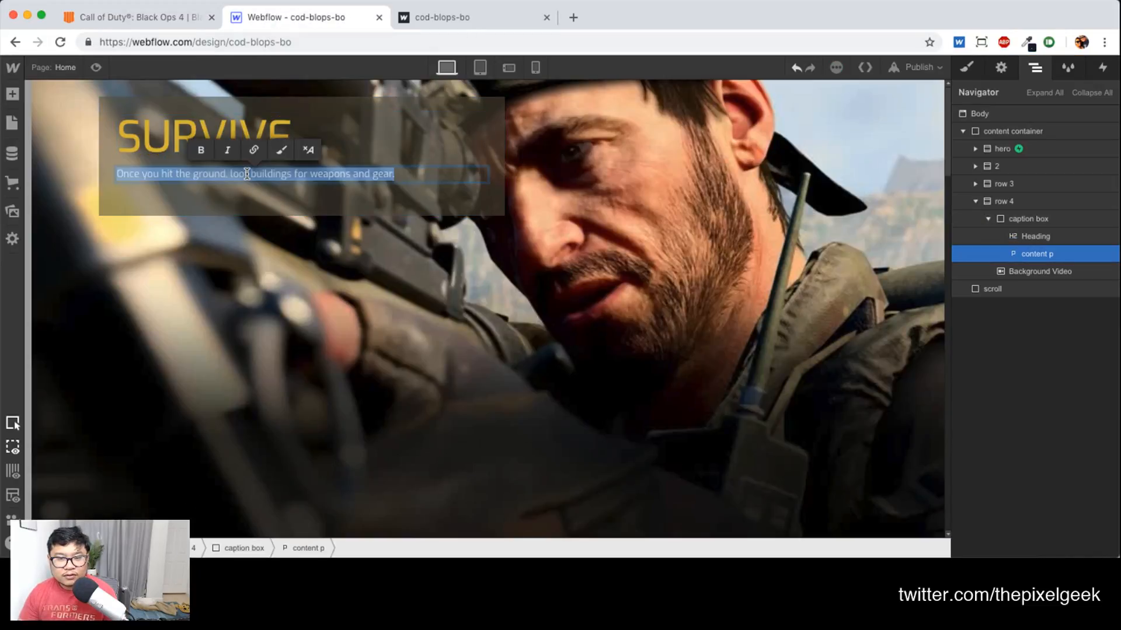
pyautogui.write("Evade or engage the enemy, but stay within the map's collapsing circle. LEAVE NONE STANDING to win!")
pyautogui.click(313, 307)
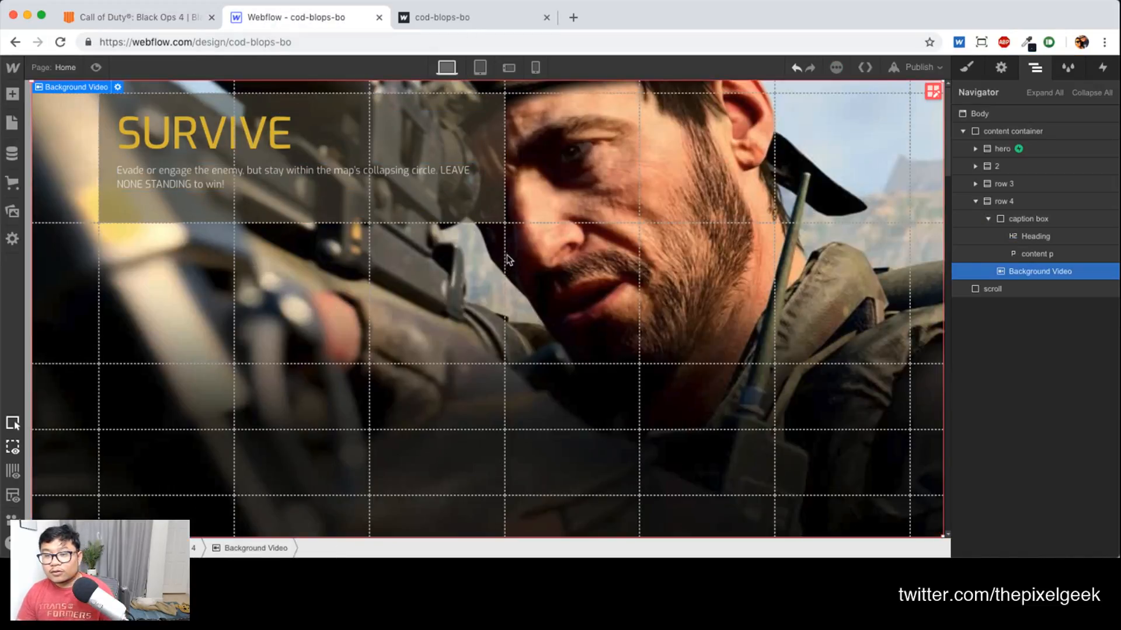
pyautogui.click(988, 219)
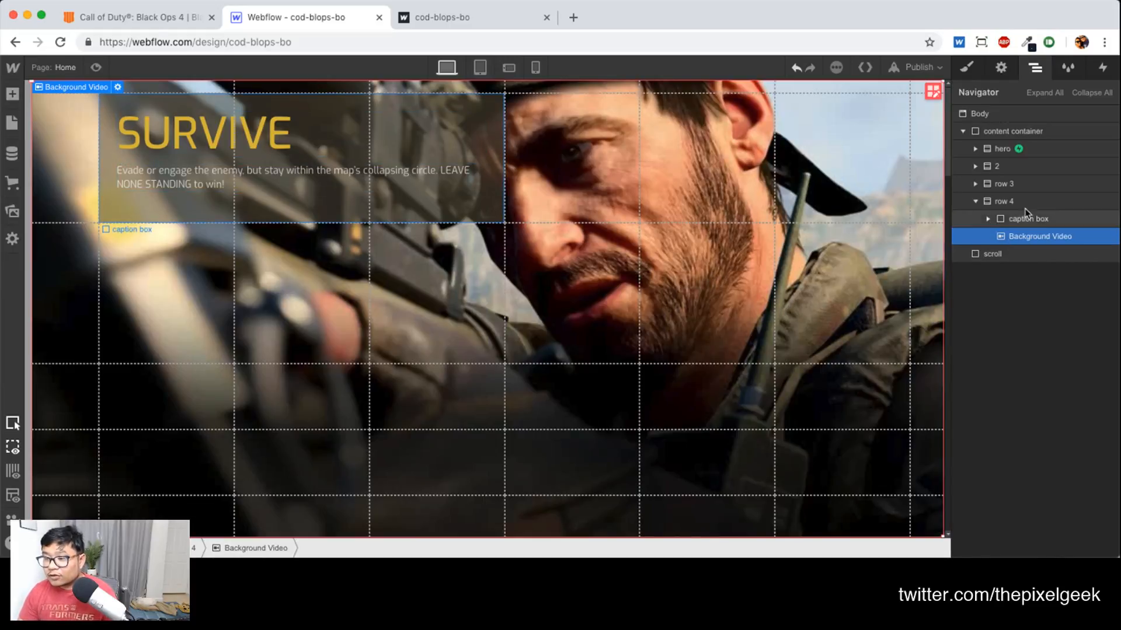
# Set the first column of row 4's grid to 50 px wide and finish editing the grid
pyautogui.click(1019, 205)
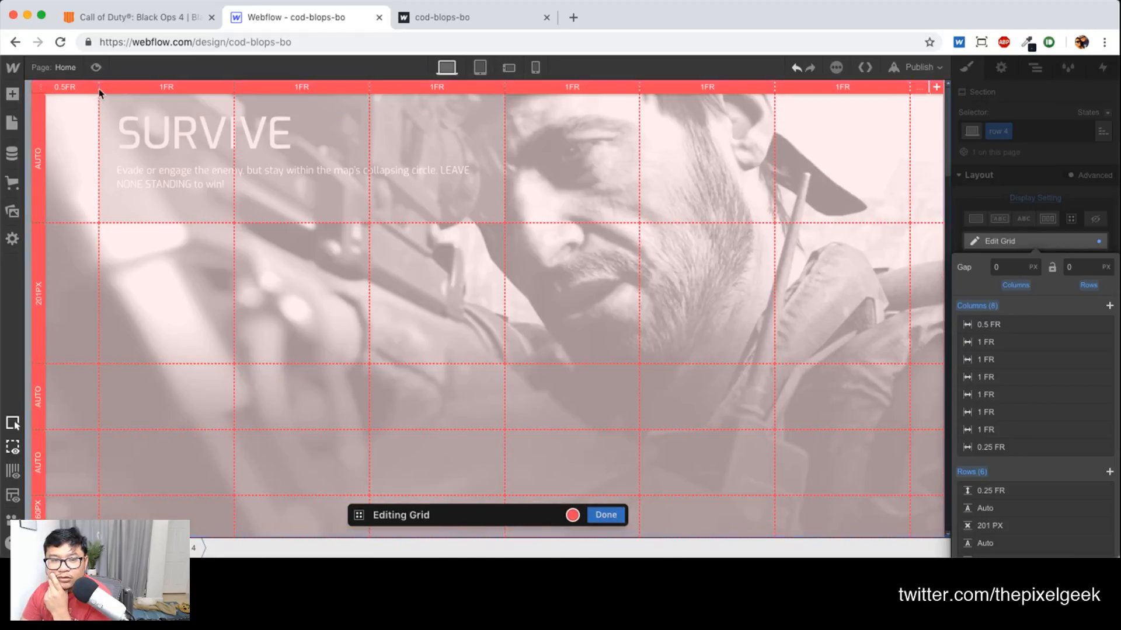
pyautogui.click(98, 89)
pyautogui.write('50')
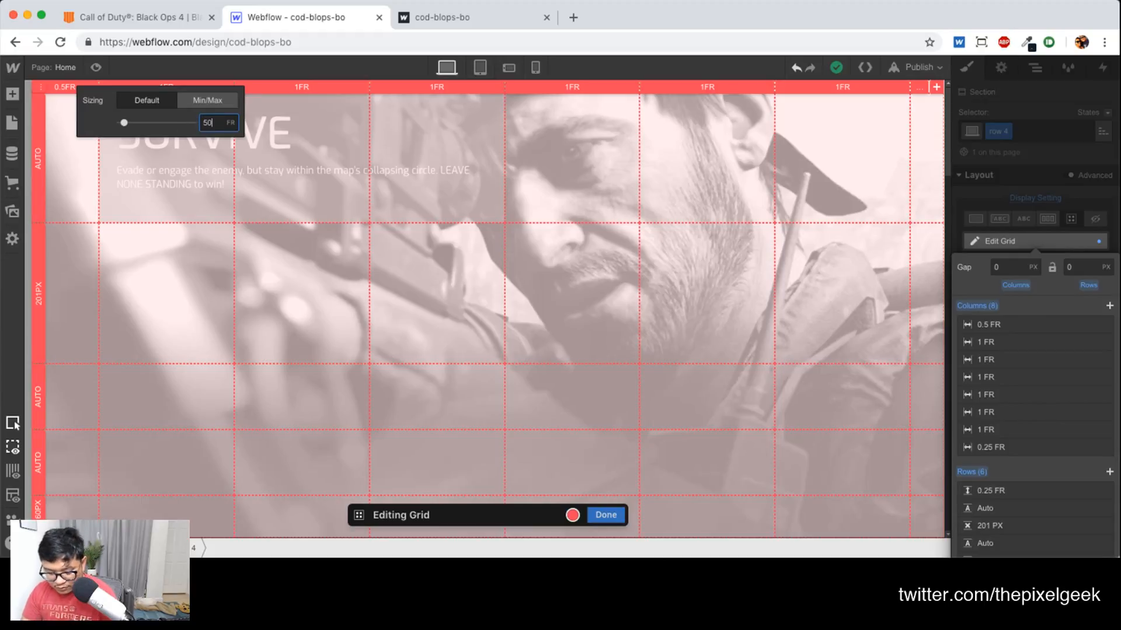
pyautogui.press('Return')
pyautogui.click(271, 226)
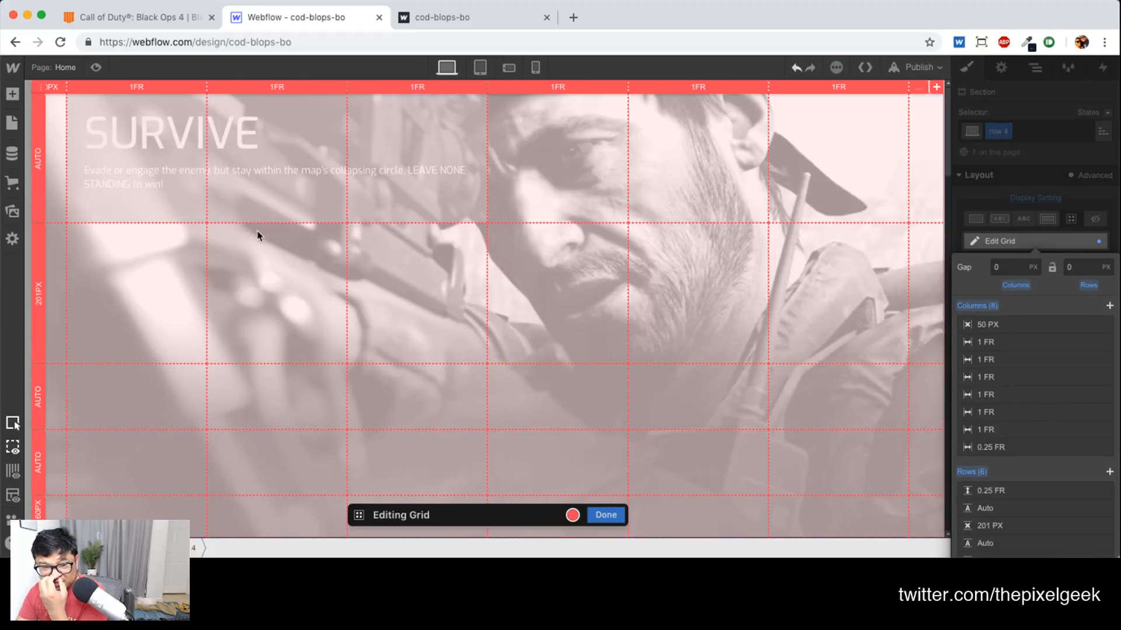
pyautogui.click(613, 515)
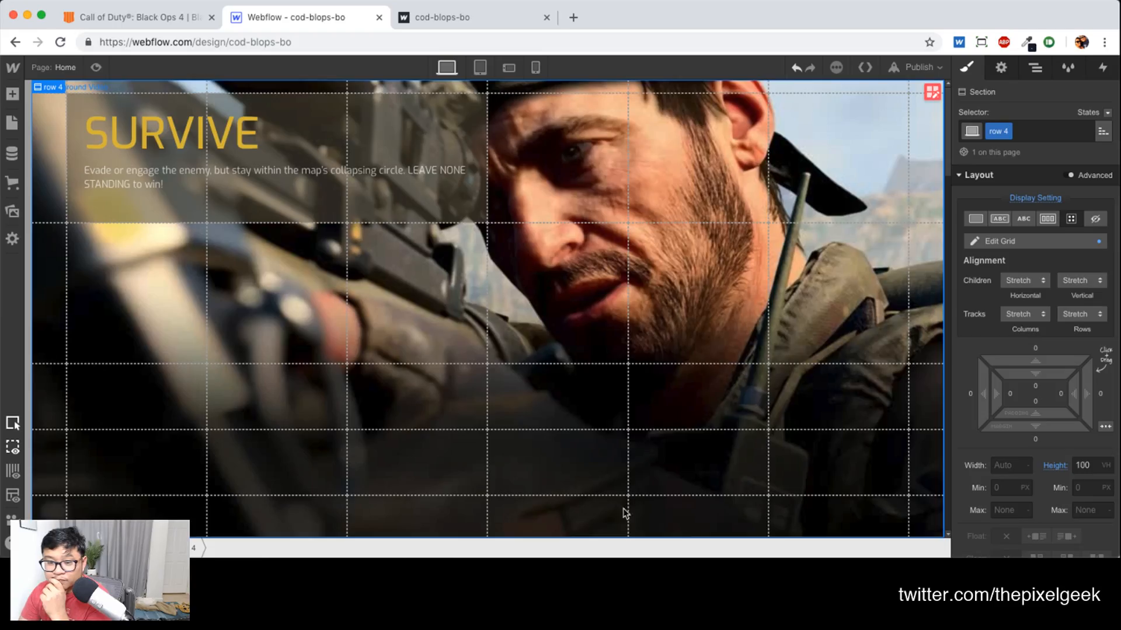
# Preview the page to check the caption placement in row 4, and return to the editor
pyautogui.click(665, 452)
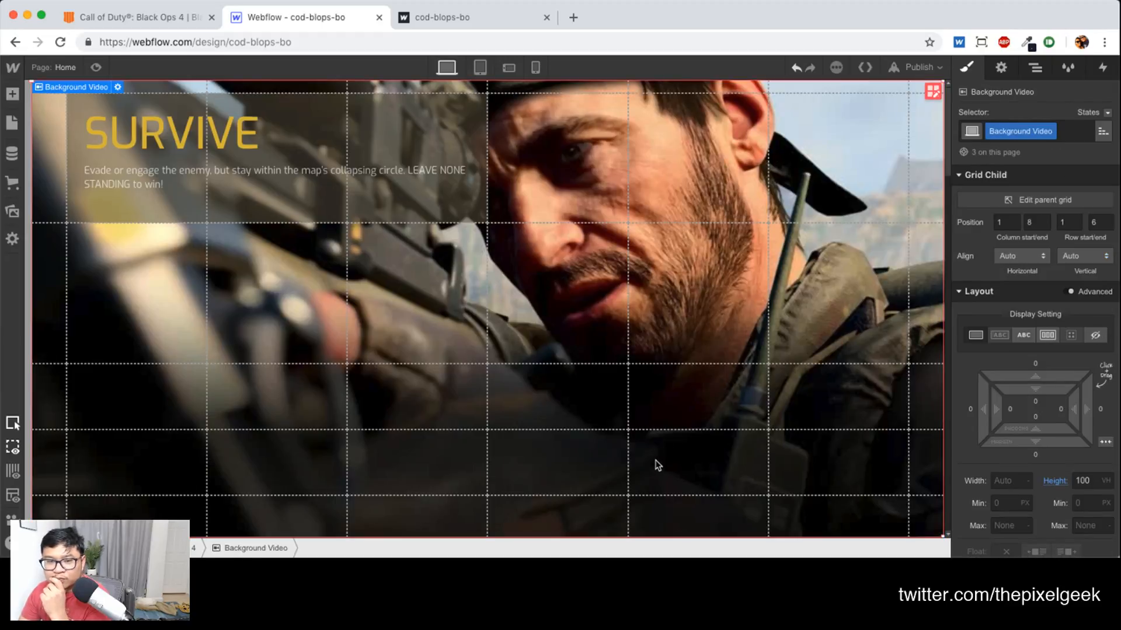
pyautogui.click(94, 67)
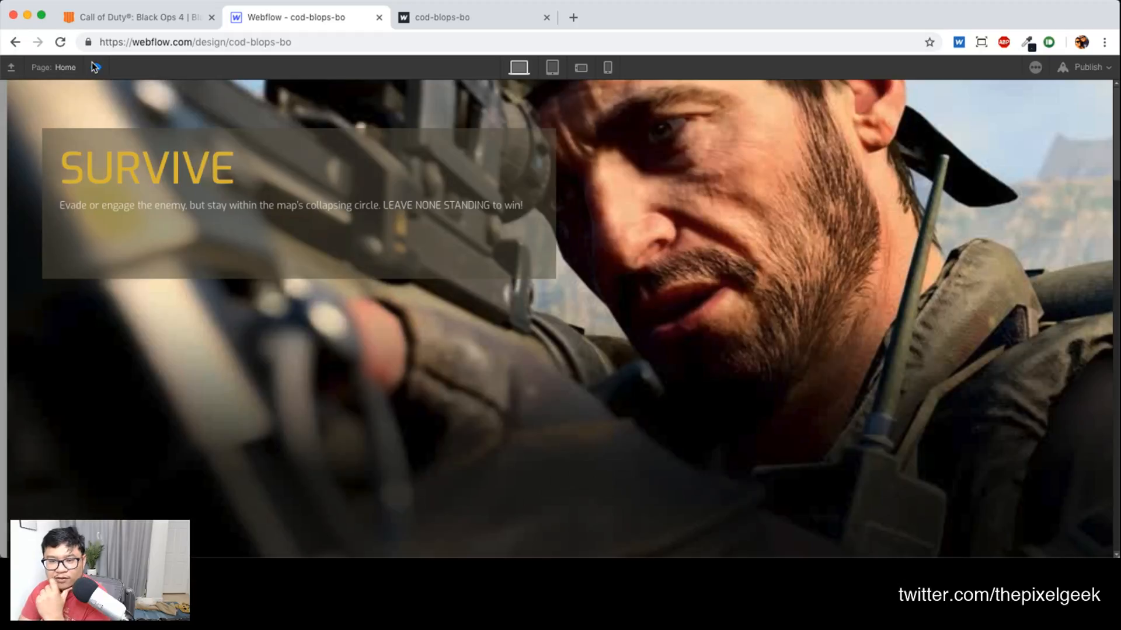
pyautogui.click(93, 65)
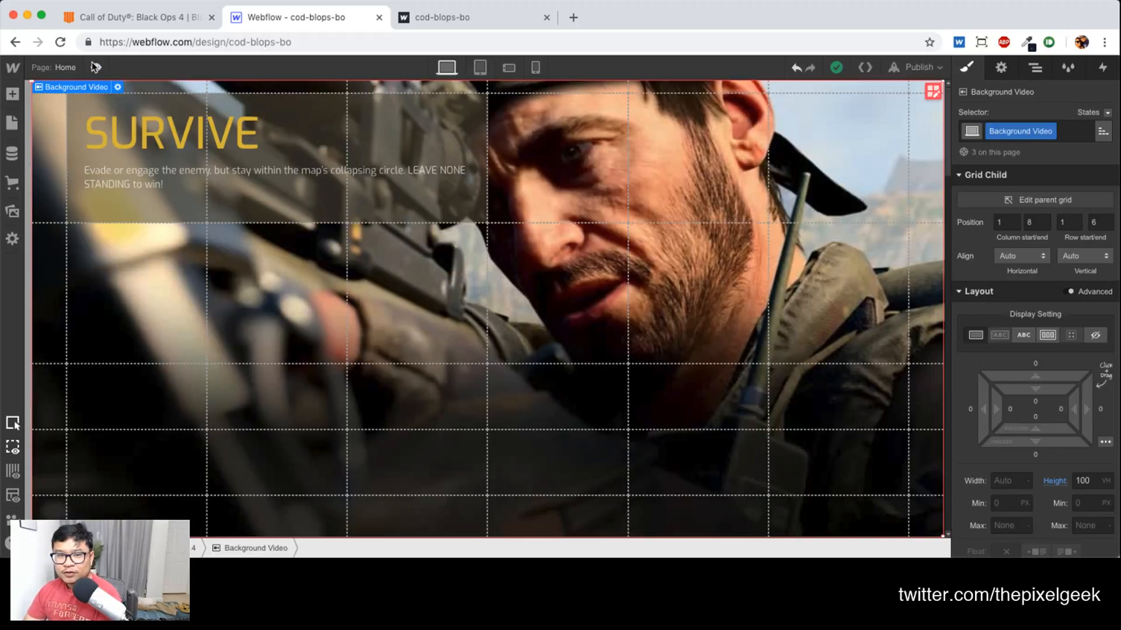
# Select the row 4 section and add another While Page is Scrolling page trigger
pyautogui.click(1035, 70)
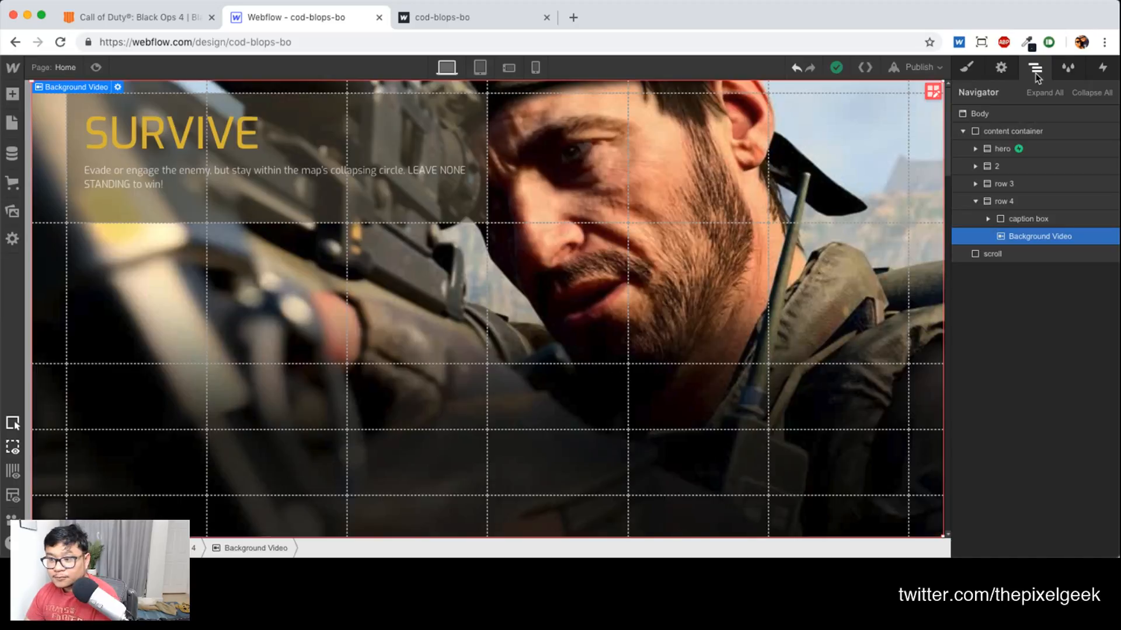
pyautogui.click(1004, 201)
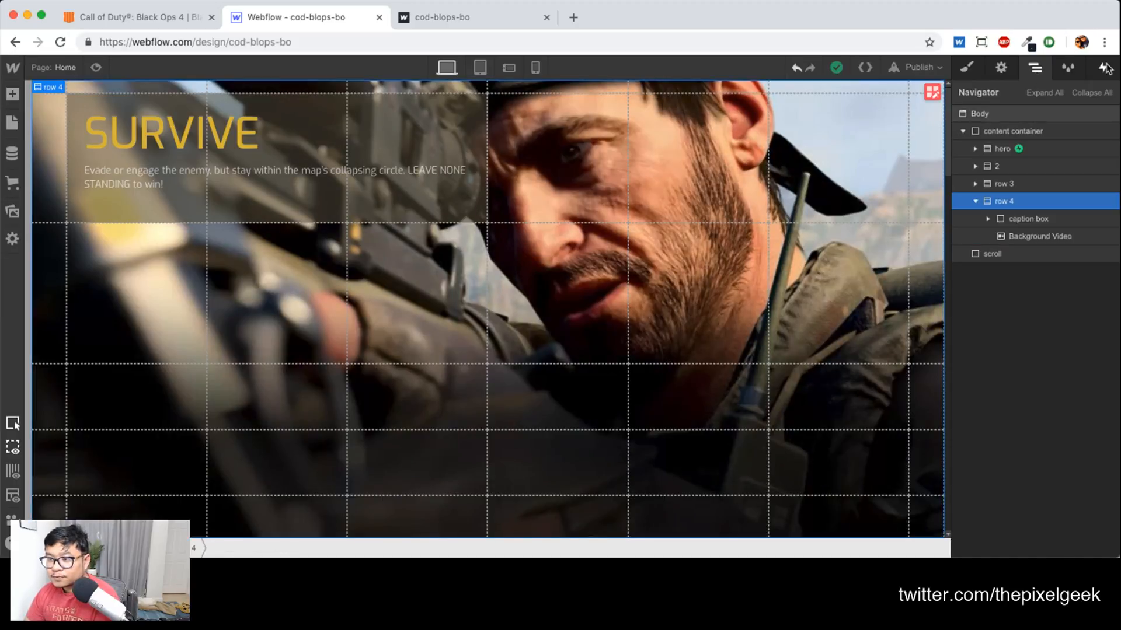
pyautogui.click(1103, 67)
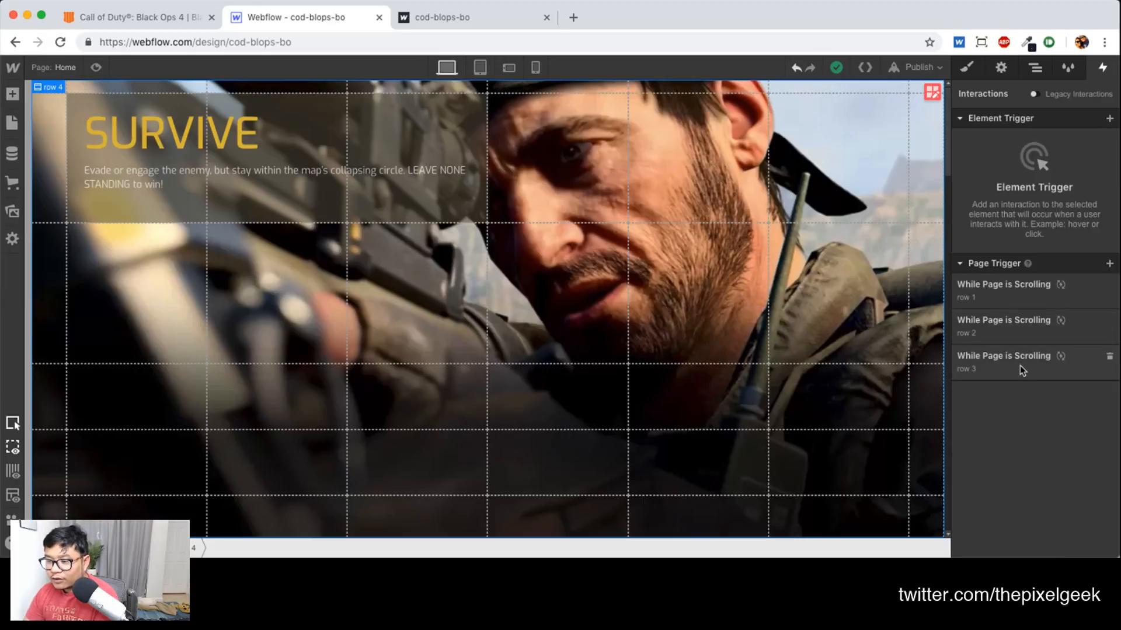
pyautogui.click(1110, 268)
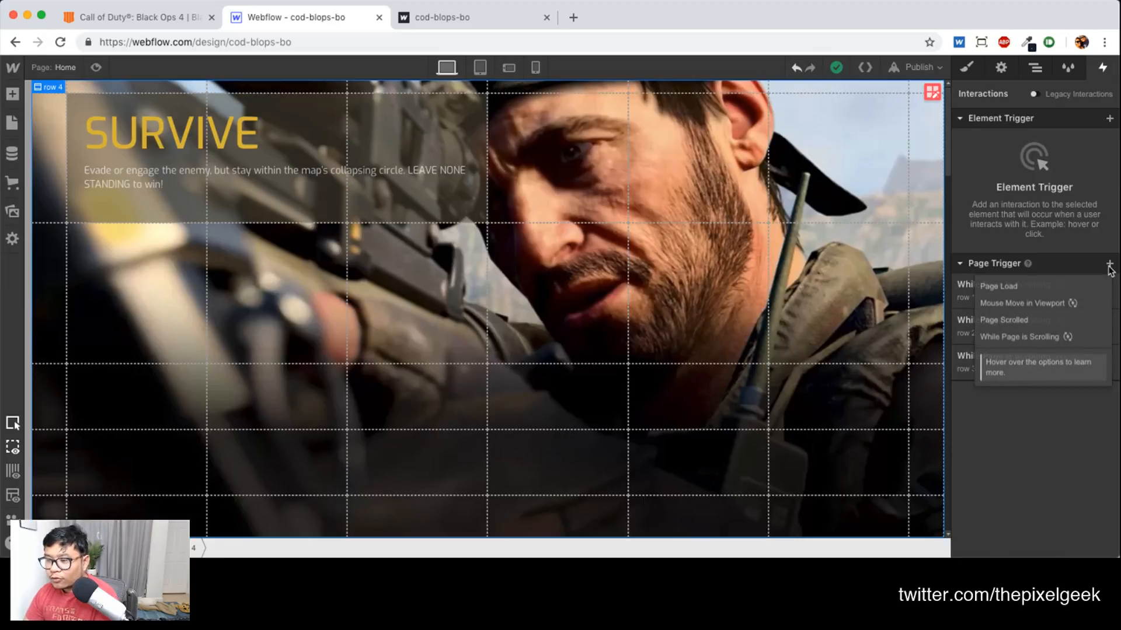
pyautogui.click(1034, 345)
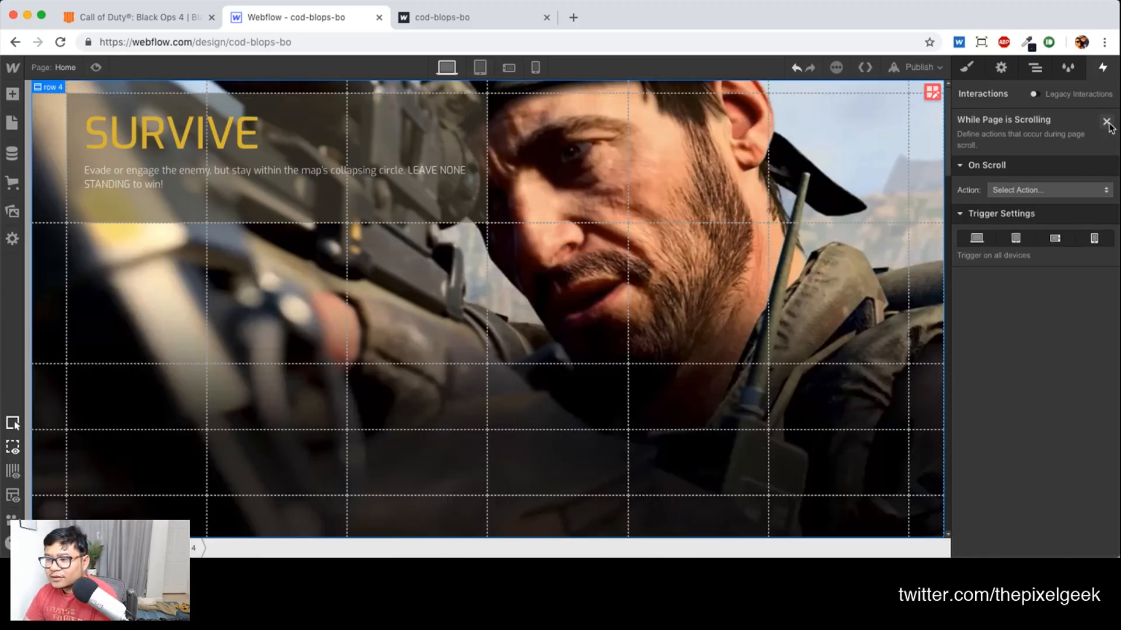
# Set the trigger's action to Play Scroll Animation and create a new scroll animation named "row 4"
pyautogui.click(1045, 190)
pyautogui.click(1018, 225)
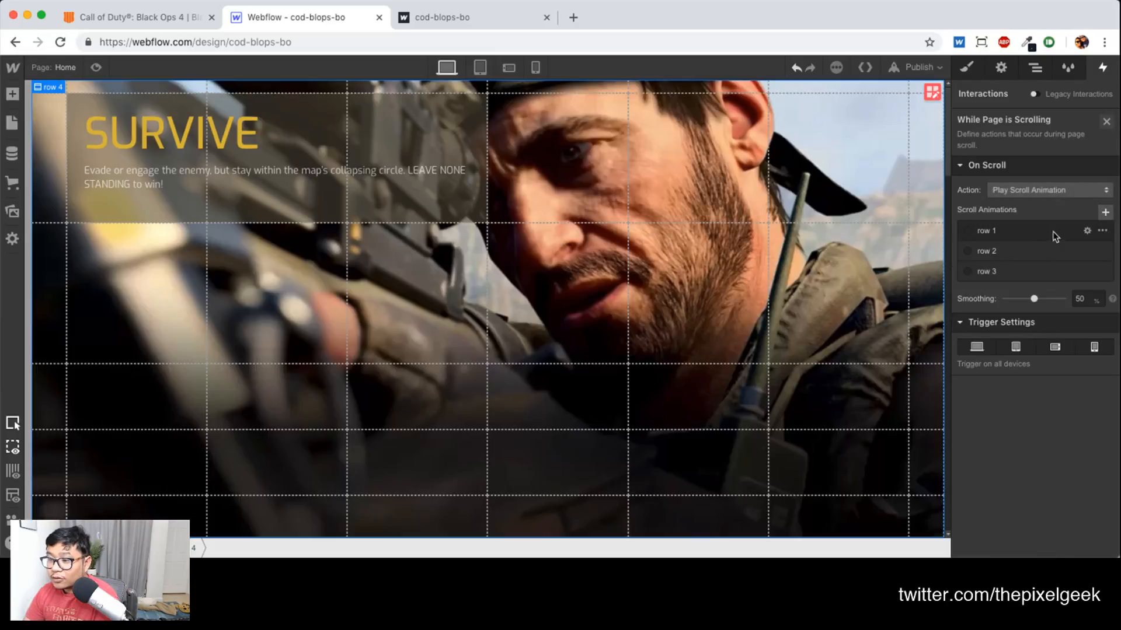
pyautogui.click(1103, 213)
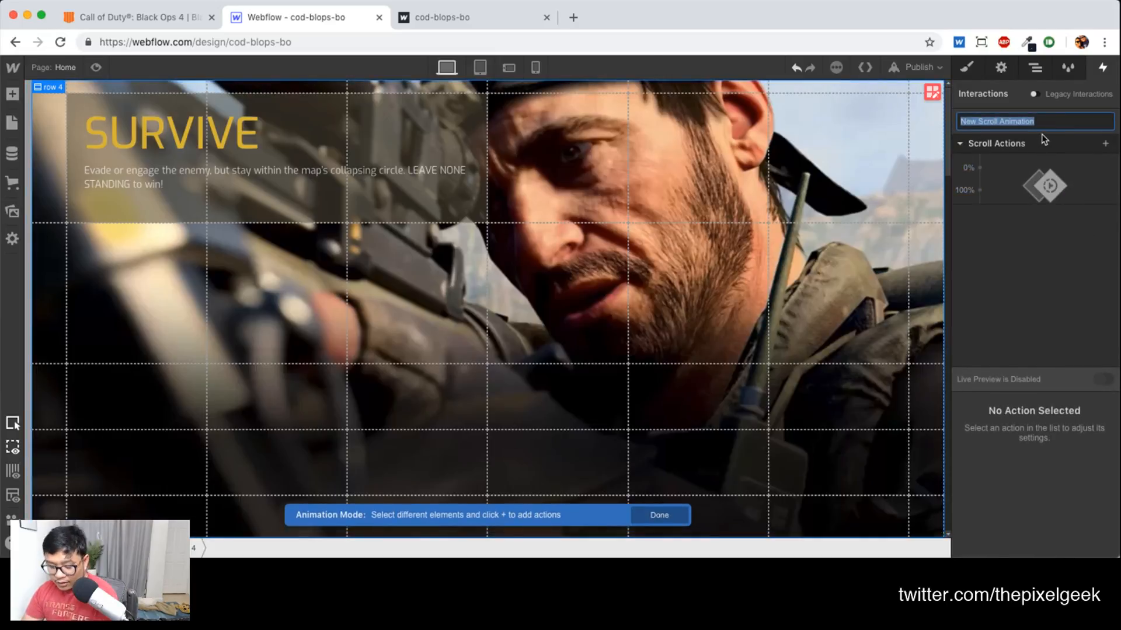
pyautogui.write('row 4')
pyautogui.press('Return')
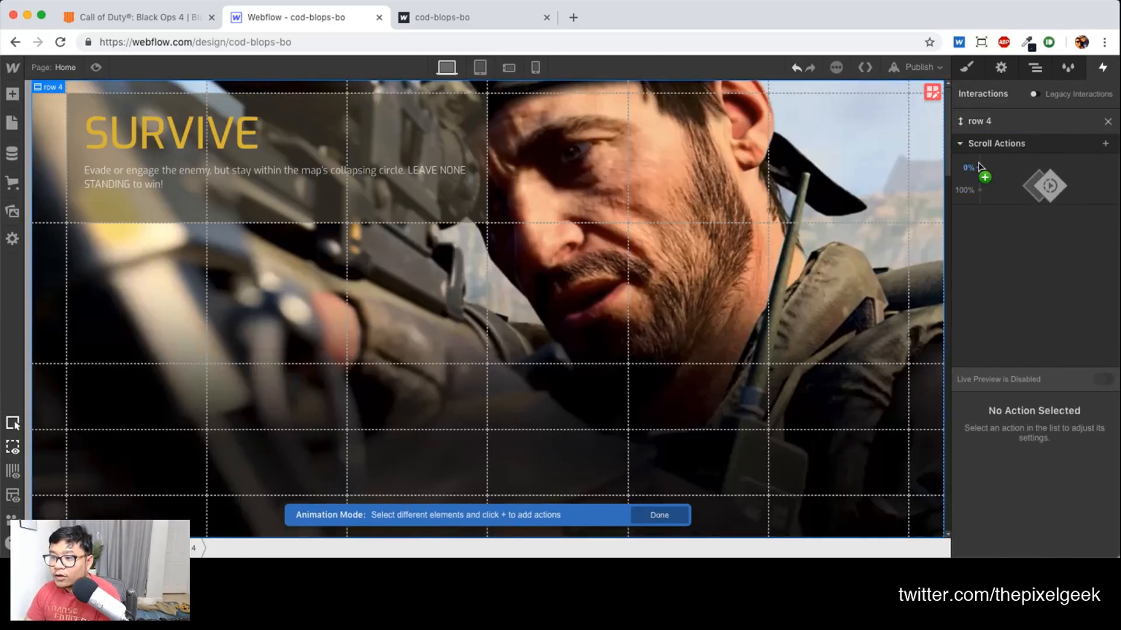
# Add a Scale action for row 4's background video with a scale of 0.2 at the 60% keyframe
pyautogui.click(1037, 70)
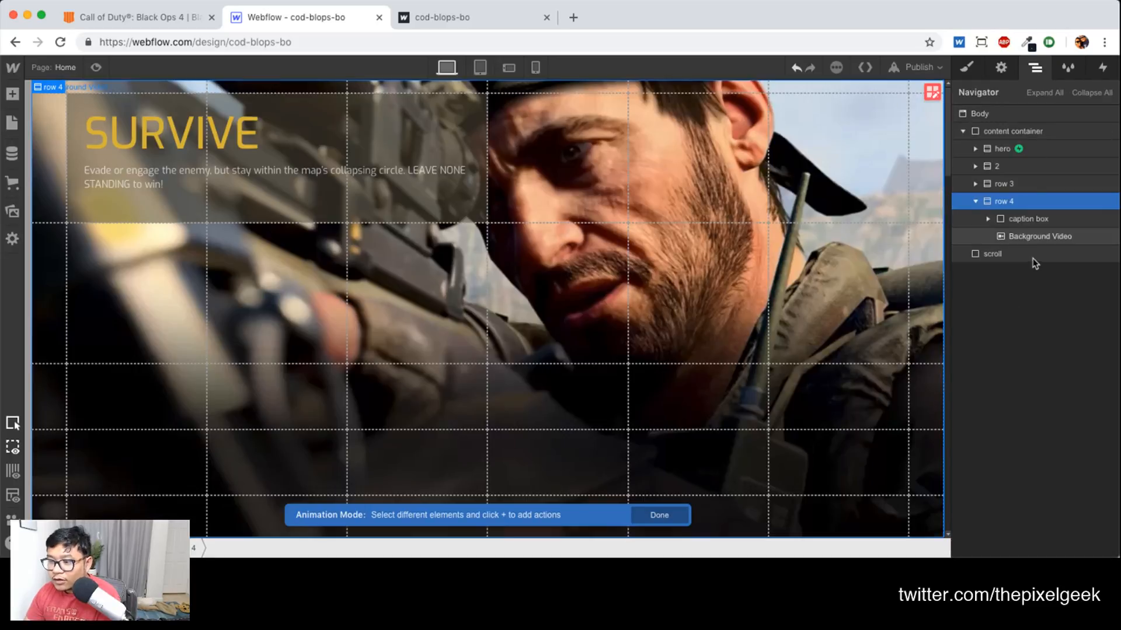
pyautogui.click(1039, 239)
pyautogui.press('h')
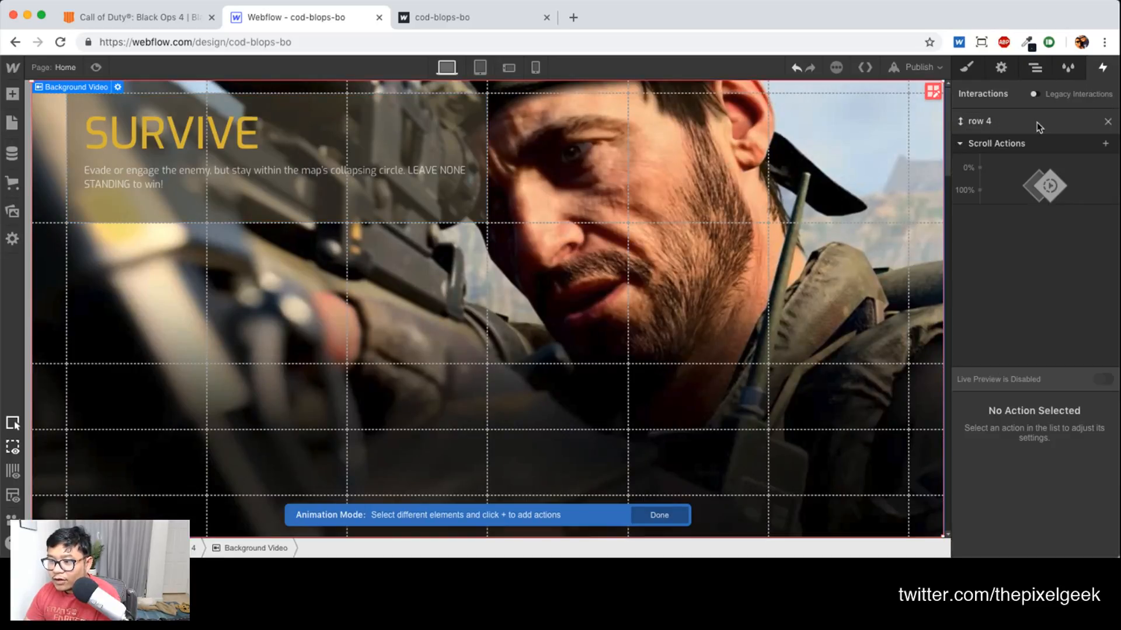
pyautogui.click(980, 168)
pyautogui.click(1009, 227)
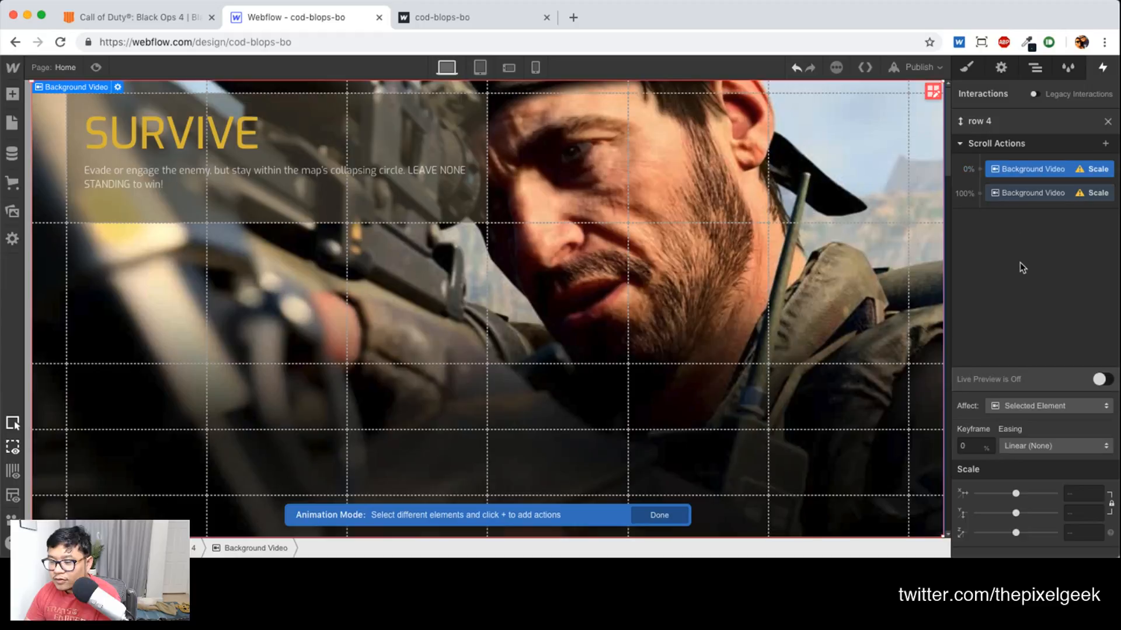
pyautogui.click(1083, 493)
pyautogui.write('0.2')
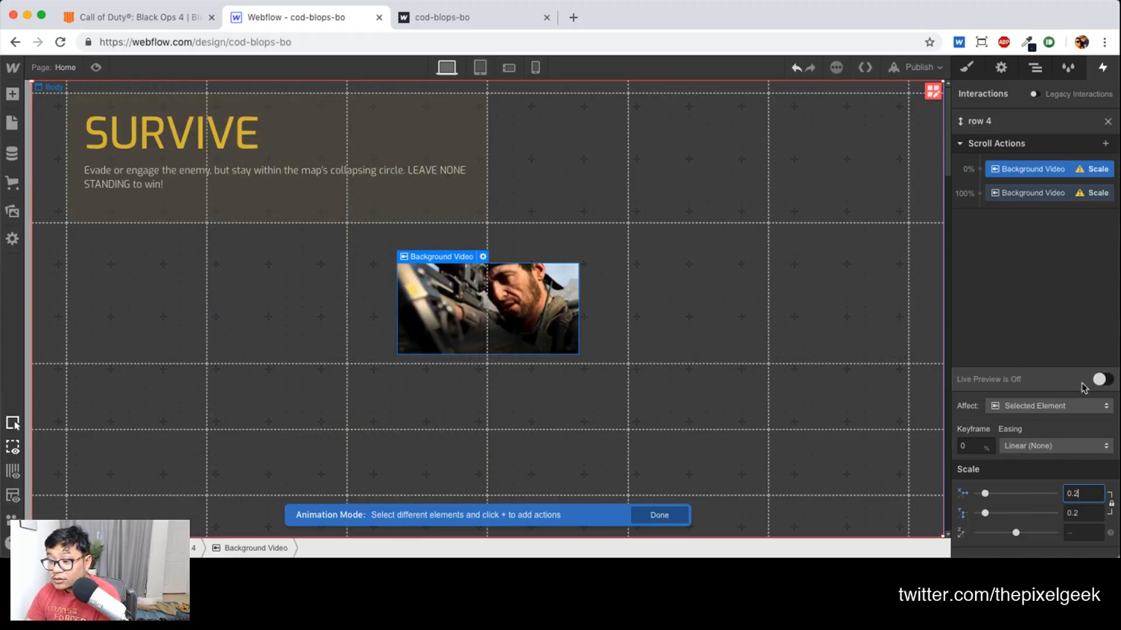
pyautogui.moveTo(1023, 180)
pyautogui.click(970, 446)
pyautogui.write('60')
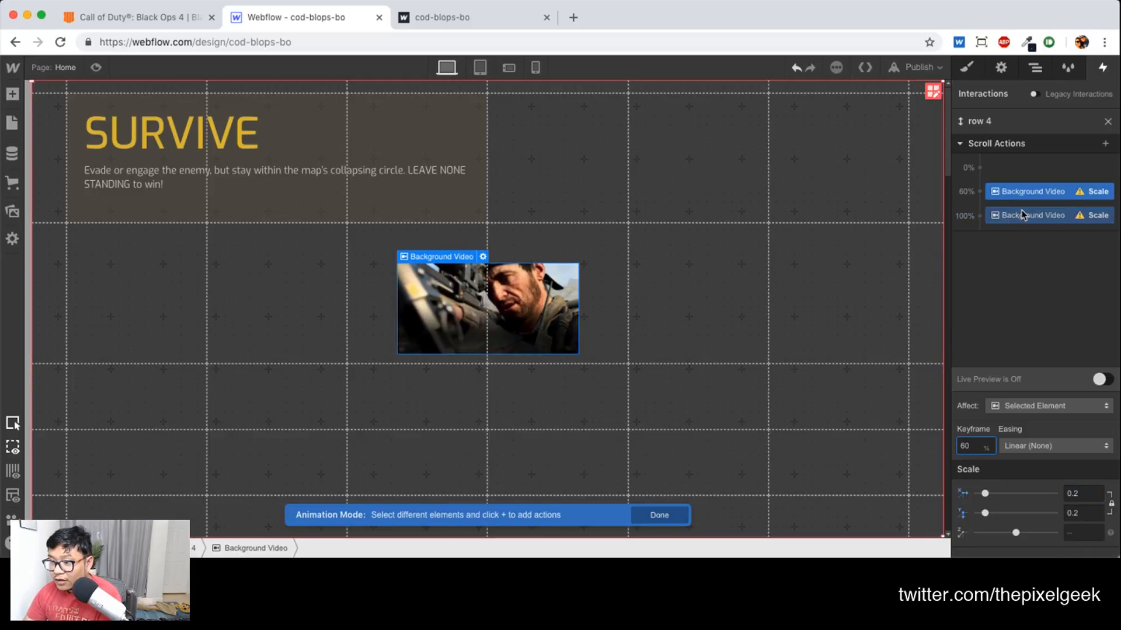
# Move the background video's ending Scale action to the 80% keyframe and set its scale to 1
pyautogui.click(1022, 215)
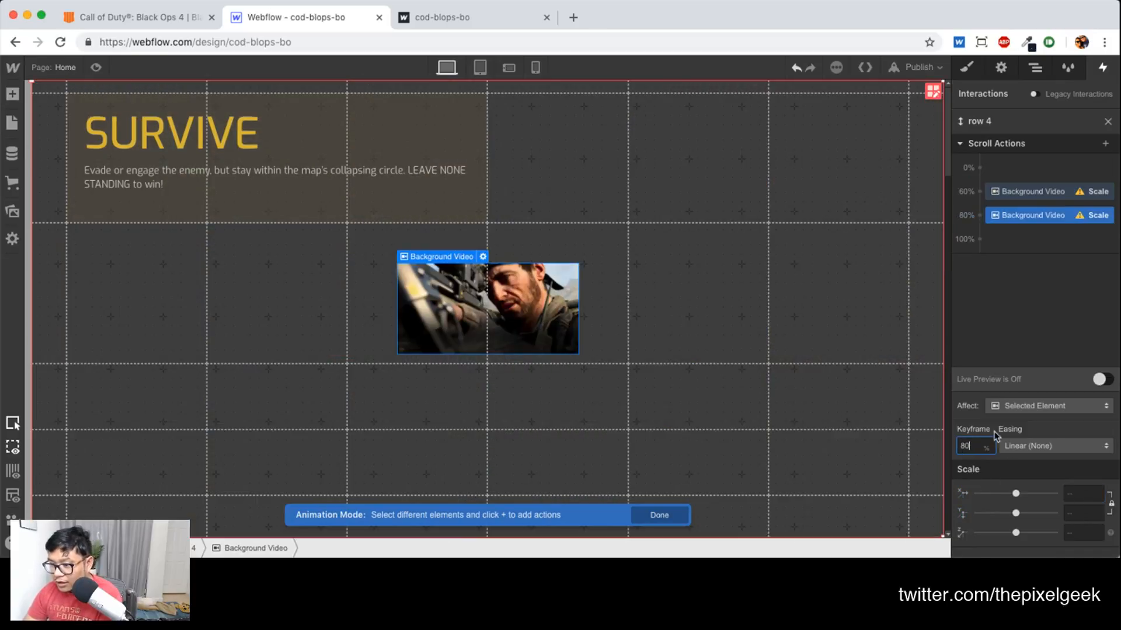
pyautogui.click(1083, 491)
pyautogui.write('1')
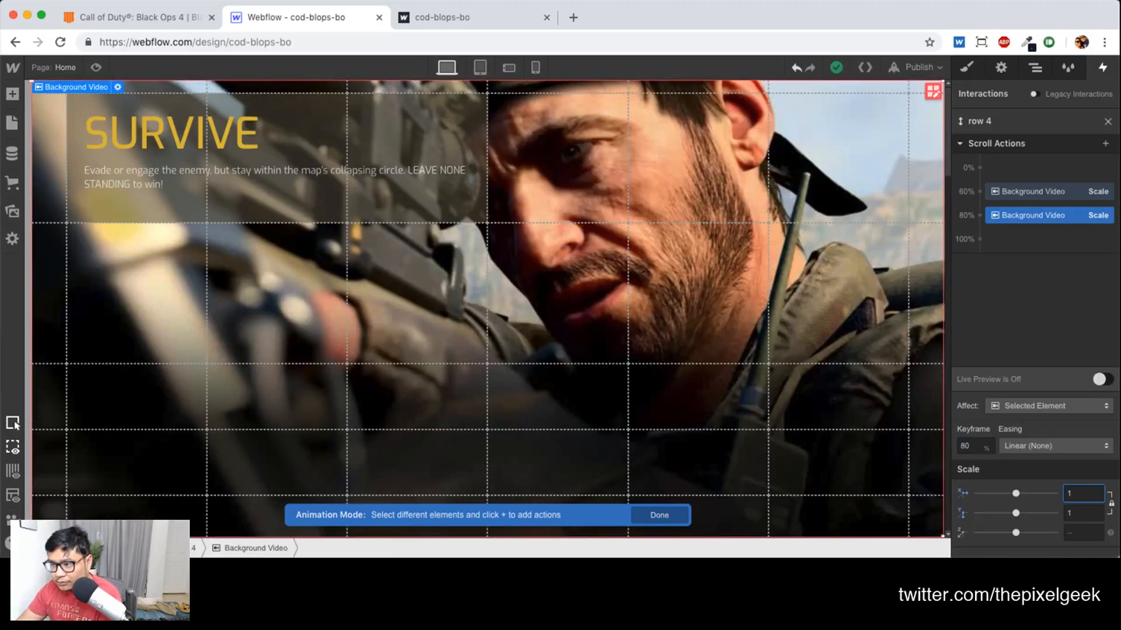
# Add Opacity actions to the background video, with 0% at the 60% keyframe and 100% at the 80% keyframe
pyautogui.click(1033, 191)
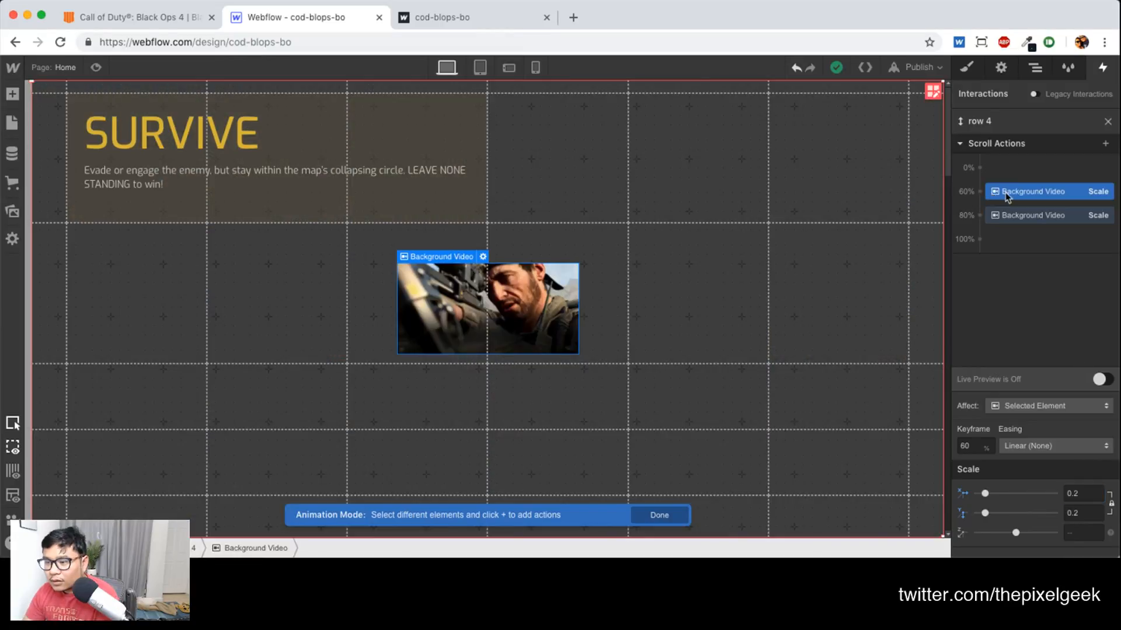
pyautogui.click(980, 192)
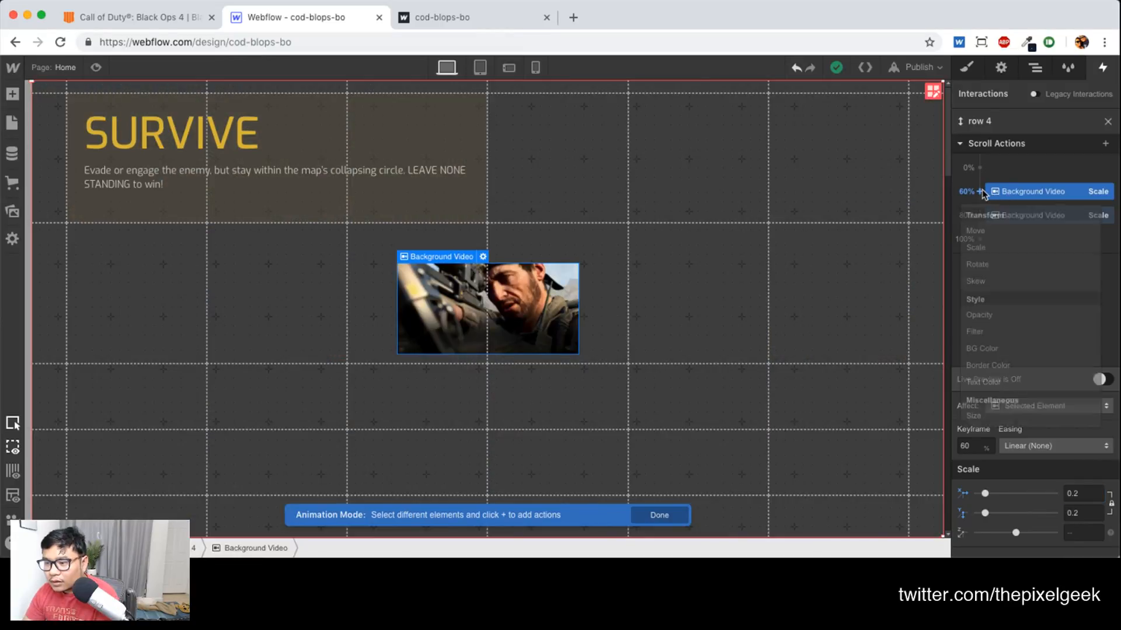
pyautogui.click(991, 319)
pyautogui.click(1075, 493)
pyautogui.write('0')
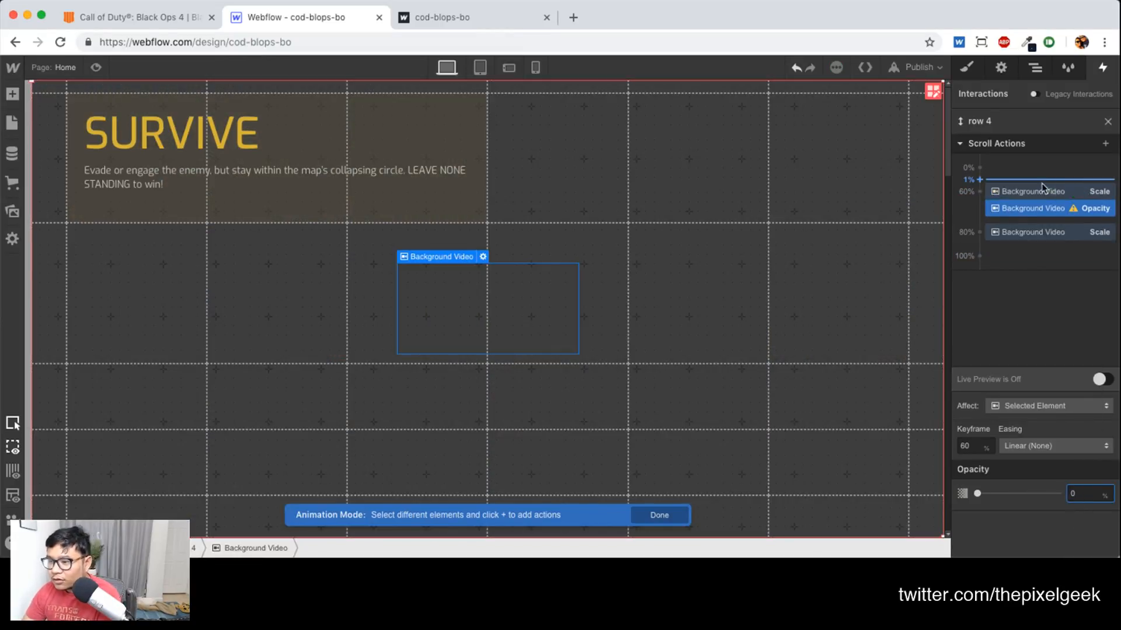
pyautogui.click(996, 232)
pyautogui.click(979, 232)
pyautogui.click(985, 359)
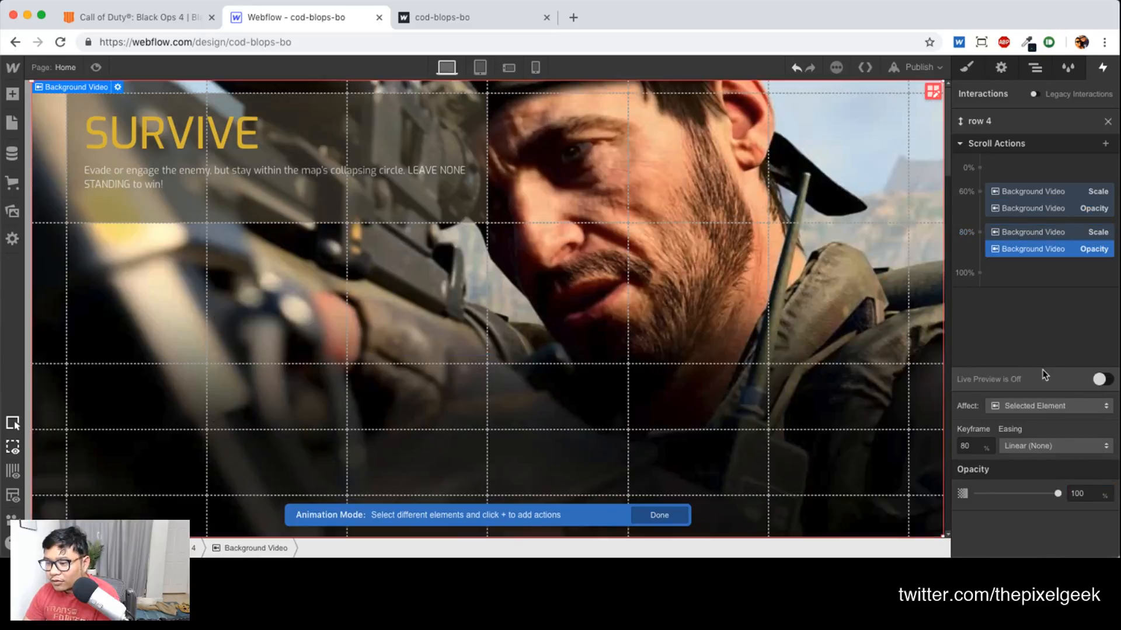
# Add a Filter action to the background video at the 60% keyframe with a 5 px blur
pyautogui.click(979, 191)
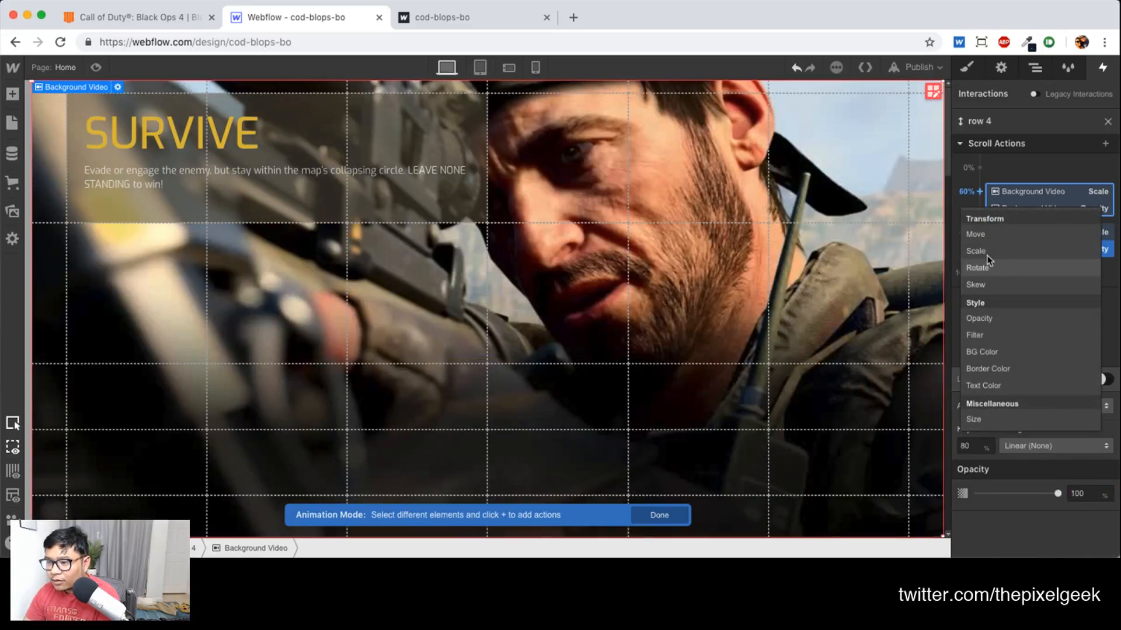
pyautogui.click(977, 336)
pyautogui.click(1111, 492)
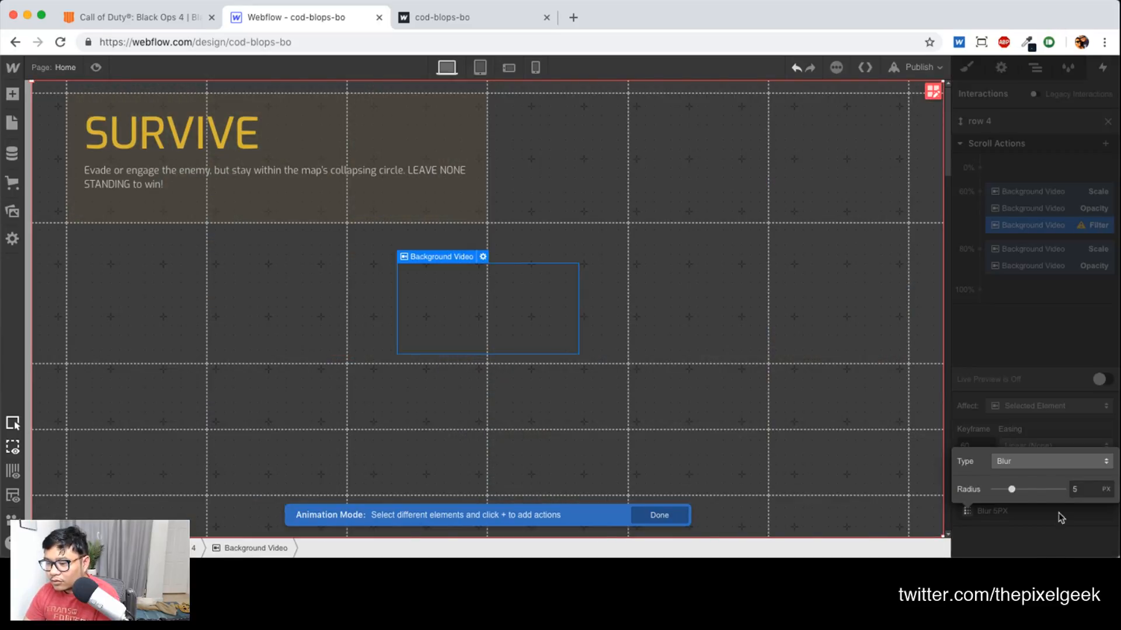
# Add a Filter action with a 0 px blur at the 80% keyframe, and check the animation with Live Preview on
pyautogui.click(985, 257)
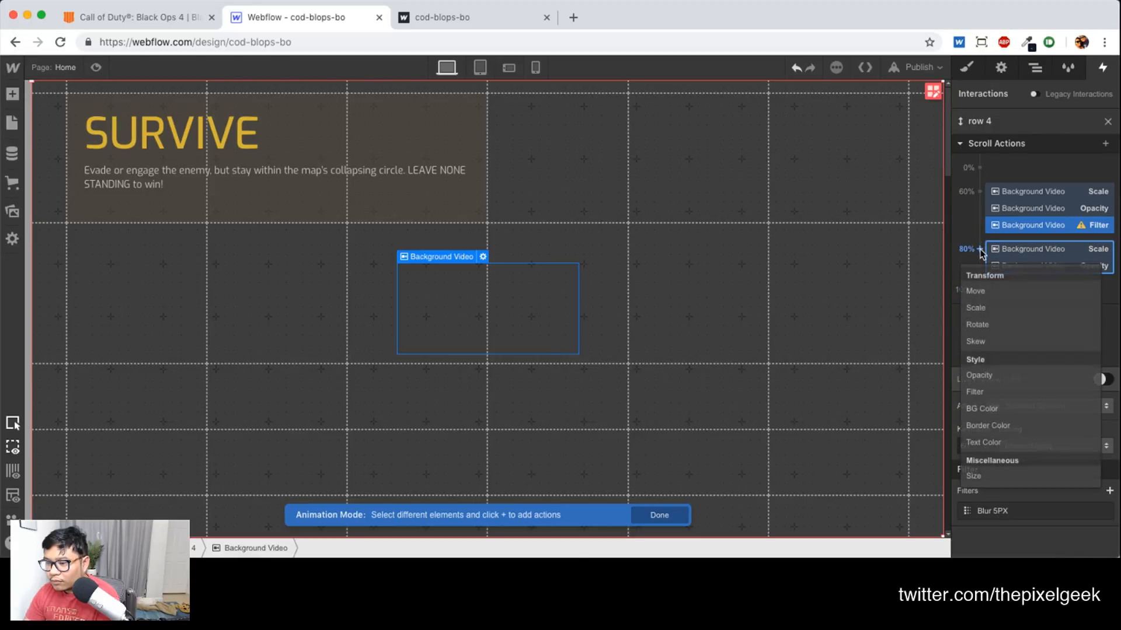
pyautogui.click(994, 397)
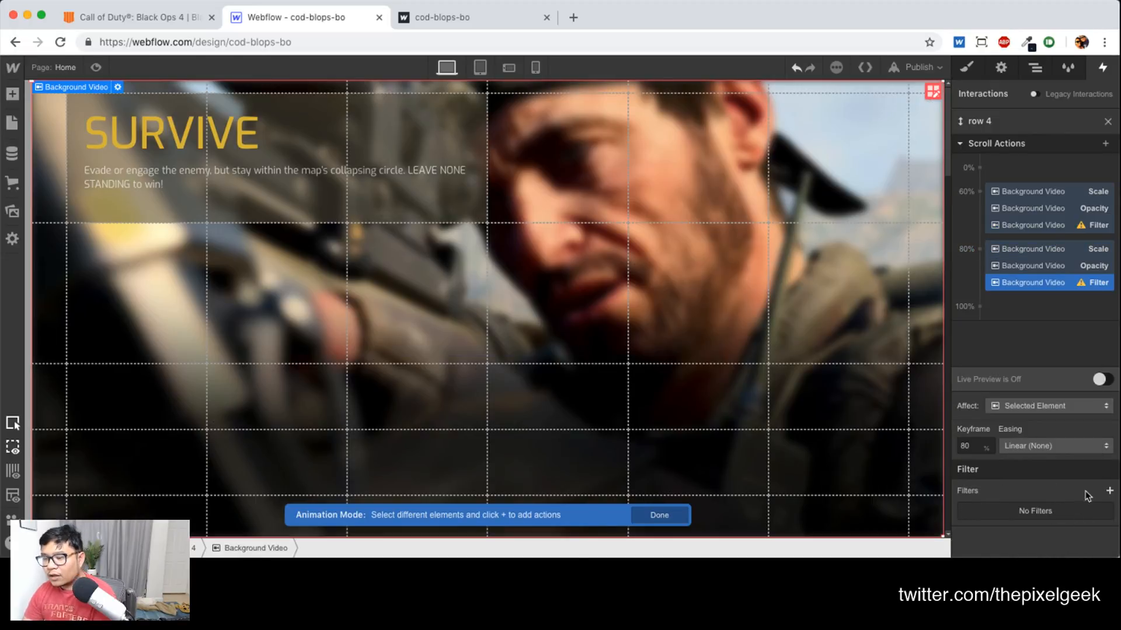
pyautogui.click(1109, 491)
pyautogui.click(1083, 490)
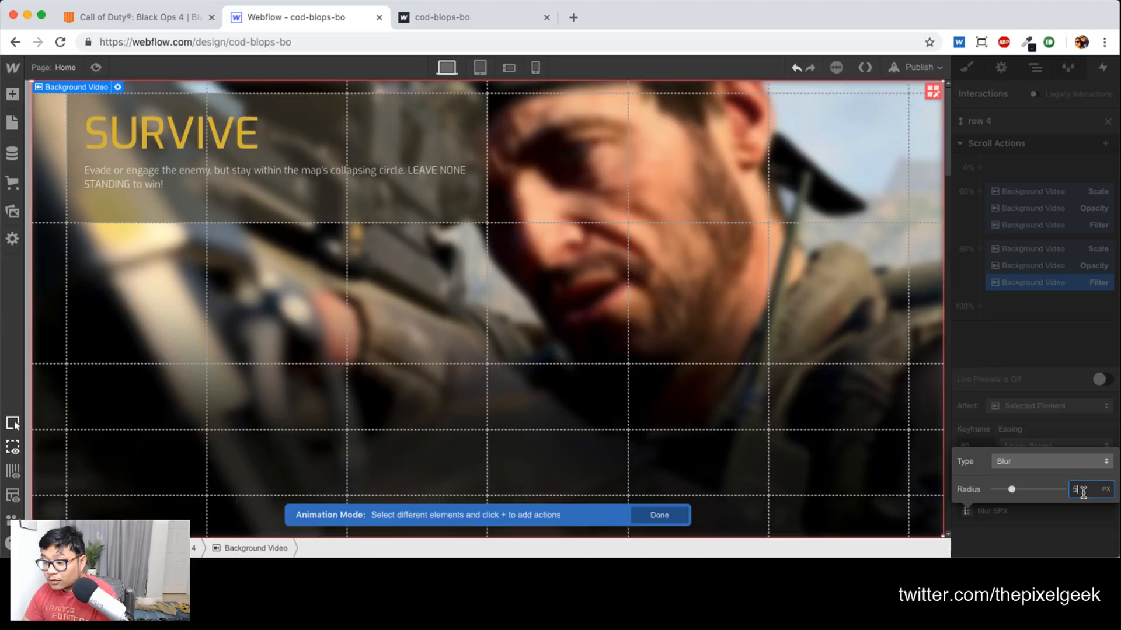
pyautogui.moveTo(1082, 492); pyautogui.dragTo(1072, 490)
pyautogui.write('0')
pyautogui.press('Return')
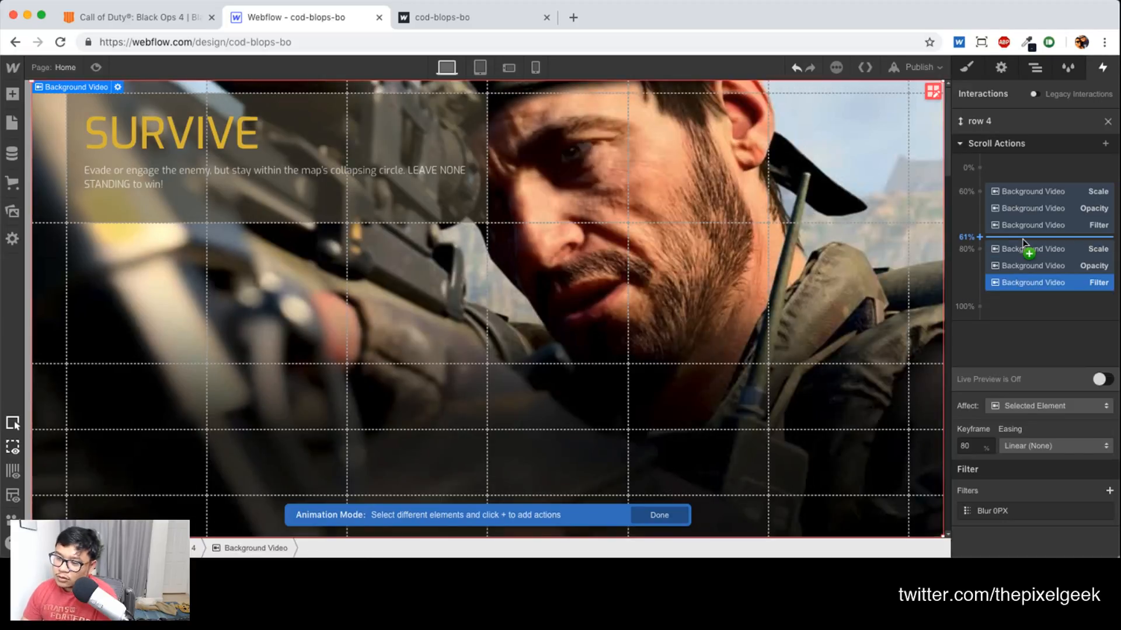
pyautogui.click(1100, 379)
pyautogui.moveTo(946, 110)
pyautogui.mouseDown()
pyautogui.moveTo(941, 429)
pyautogui.moveTo(944, 135)
pyautogui.mouseUp()
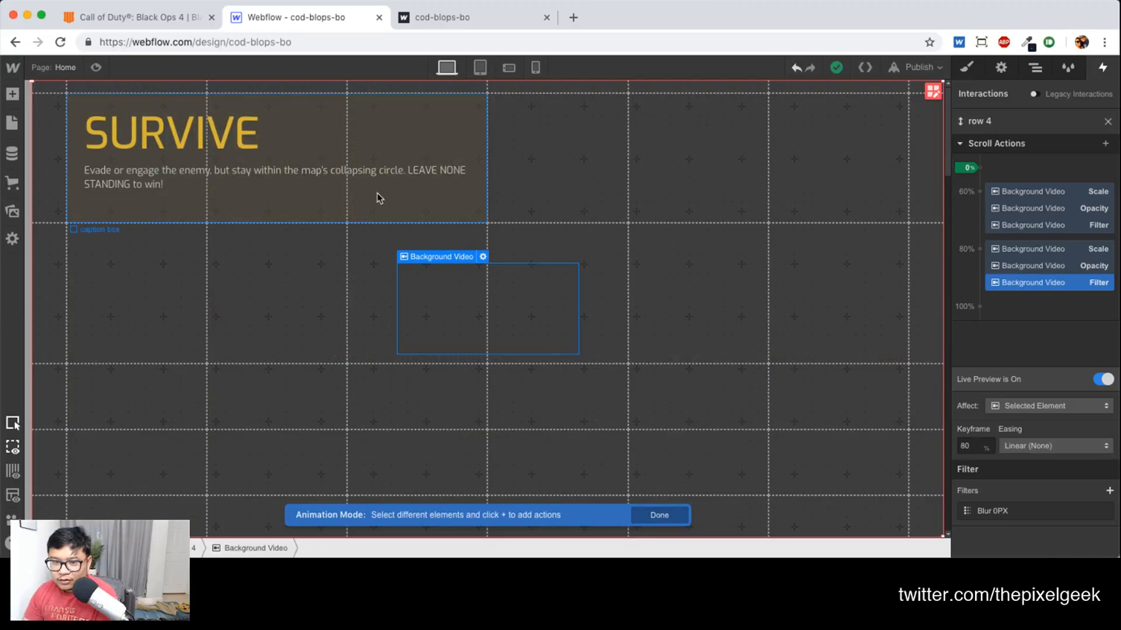
# Add a Move action to the SURVIVE caption box at the 60% keyframe, clear its X offset and set the Y offset to -150 px
pyautogui.click(379, 200)
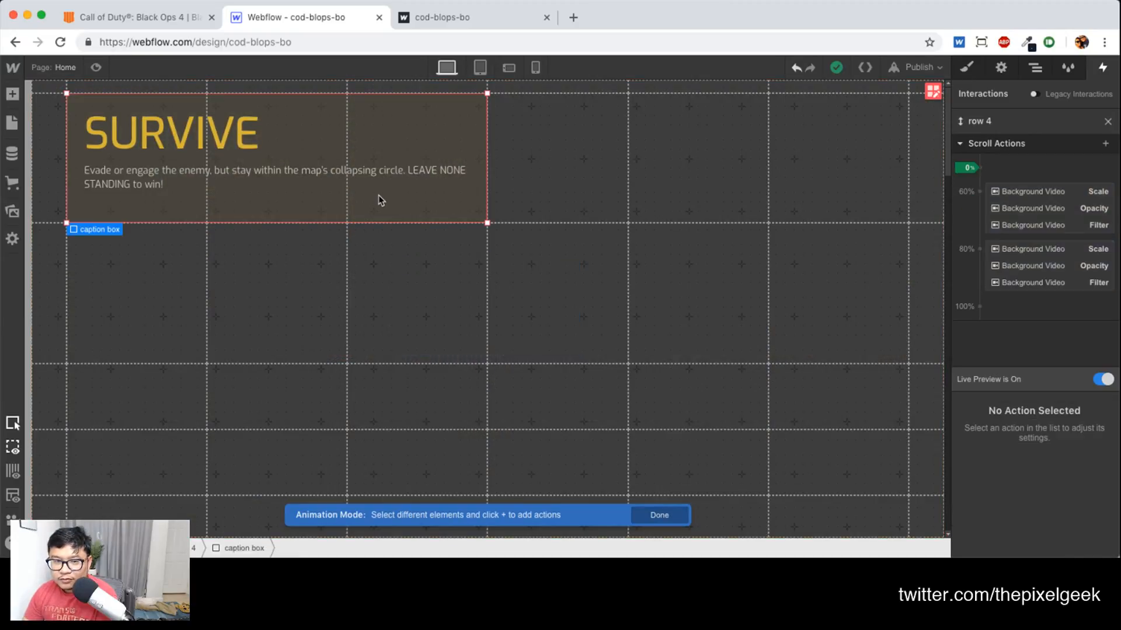
pyautogui.click(979, 192)
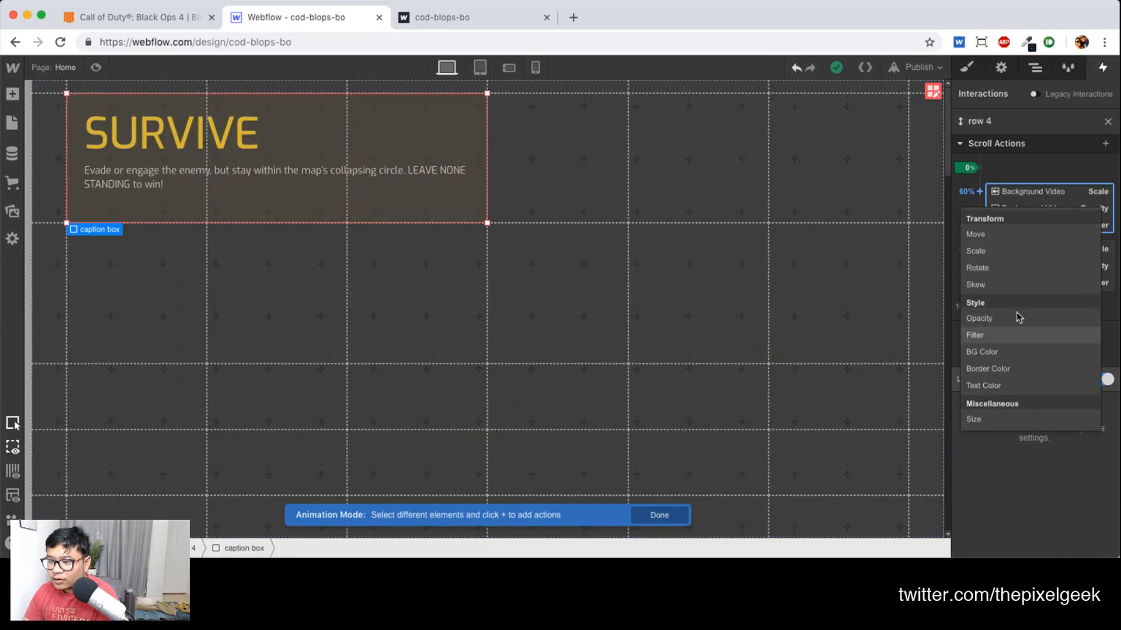
pyautogui.click(1011, 236)
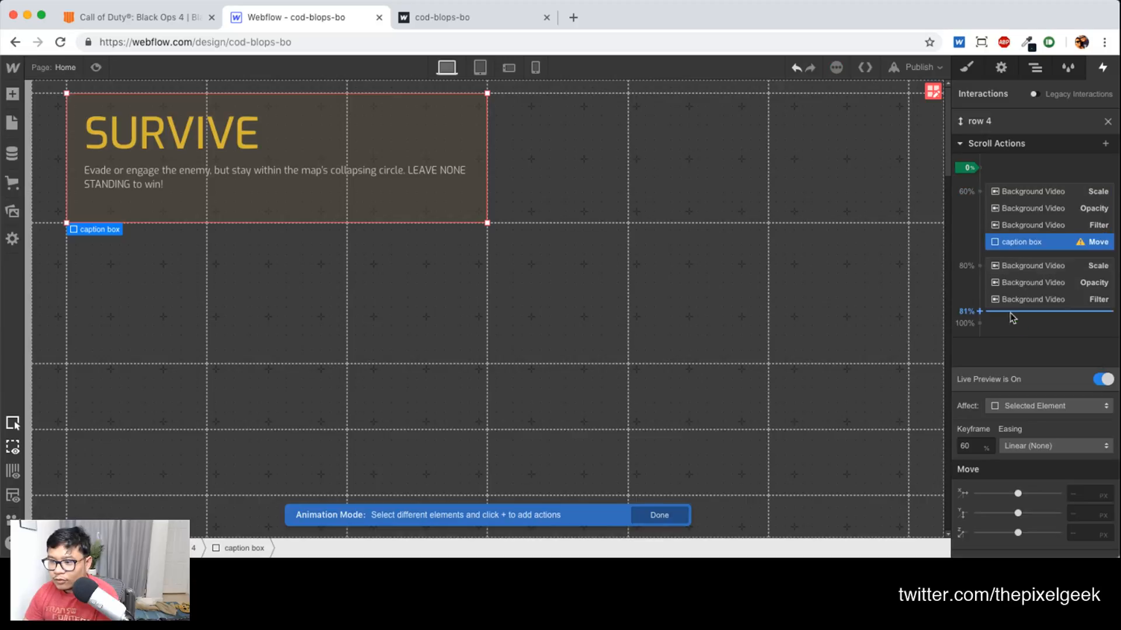
pyautogui.click(1080, 493)
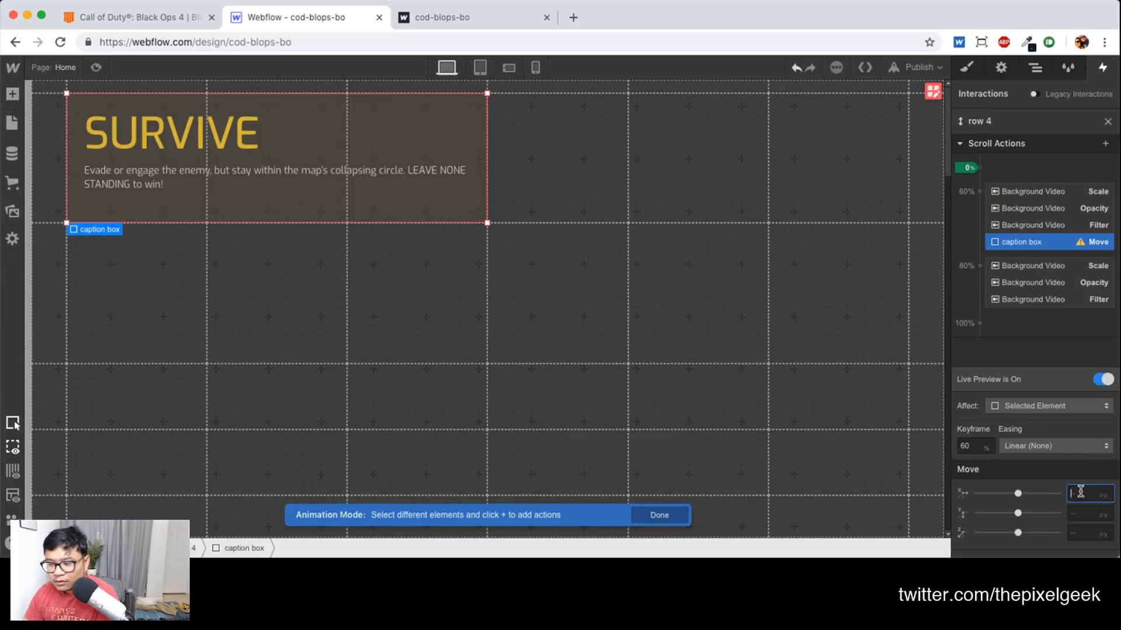
pyautogui.write('-')
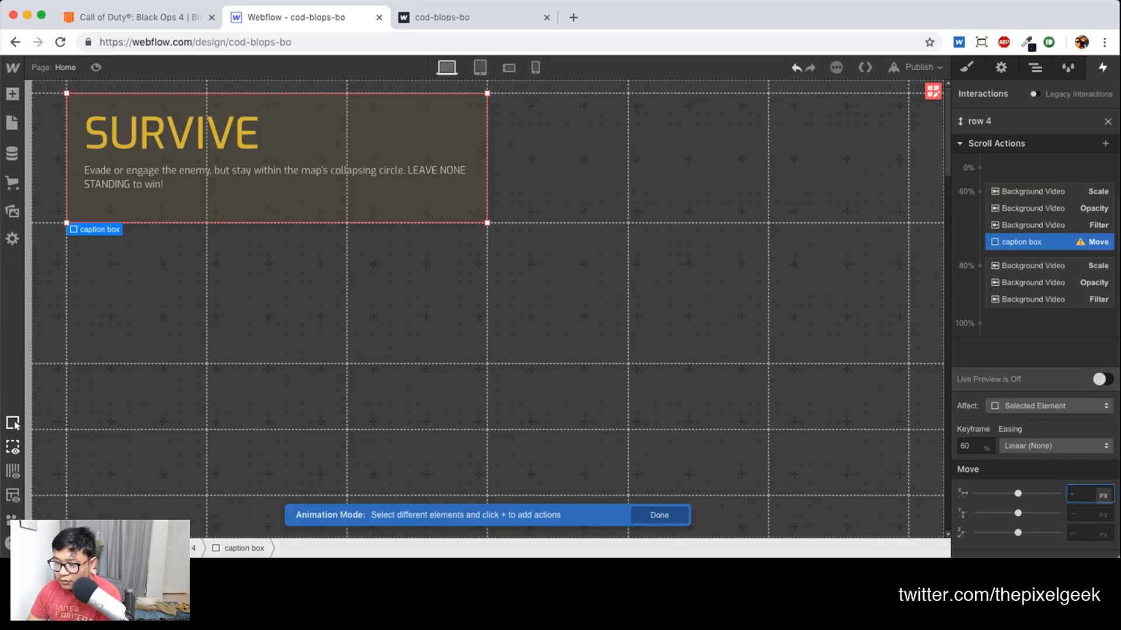
pyautogui.write('150')
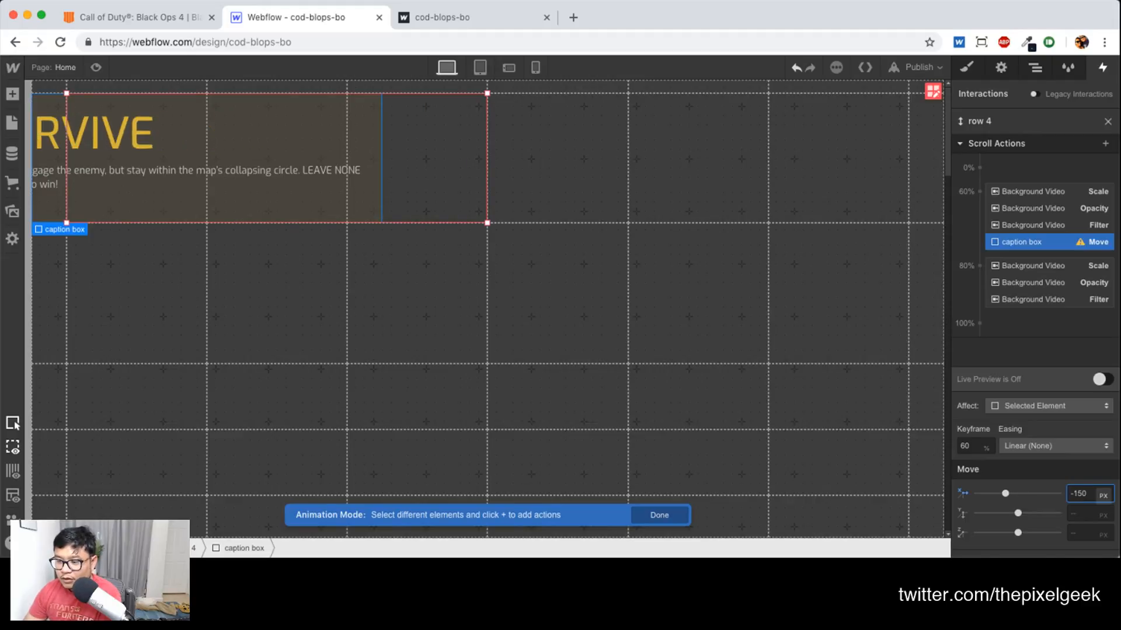
pyautogui.click(960, 494)
pyautogui.click(1089, 513)
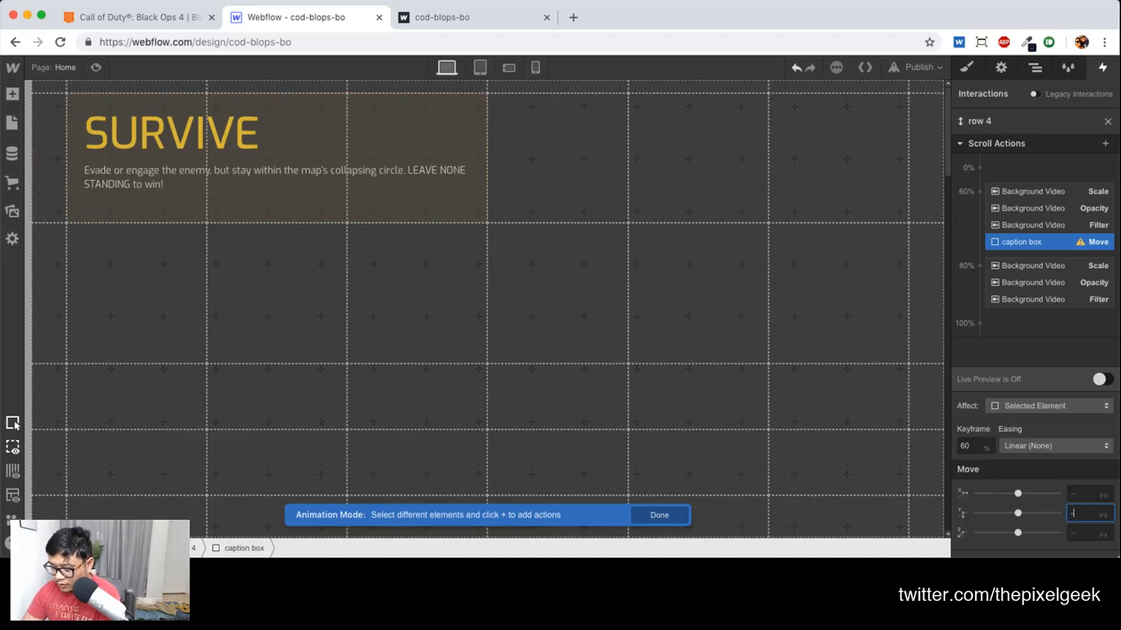
pyautogui.write('-150')
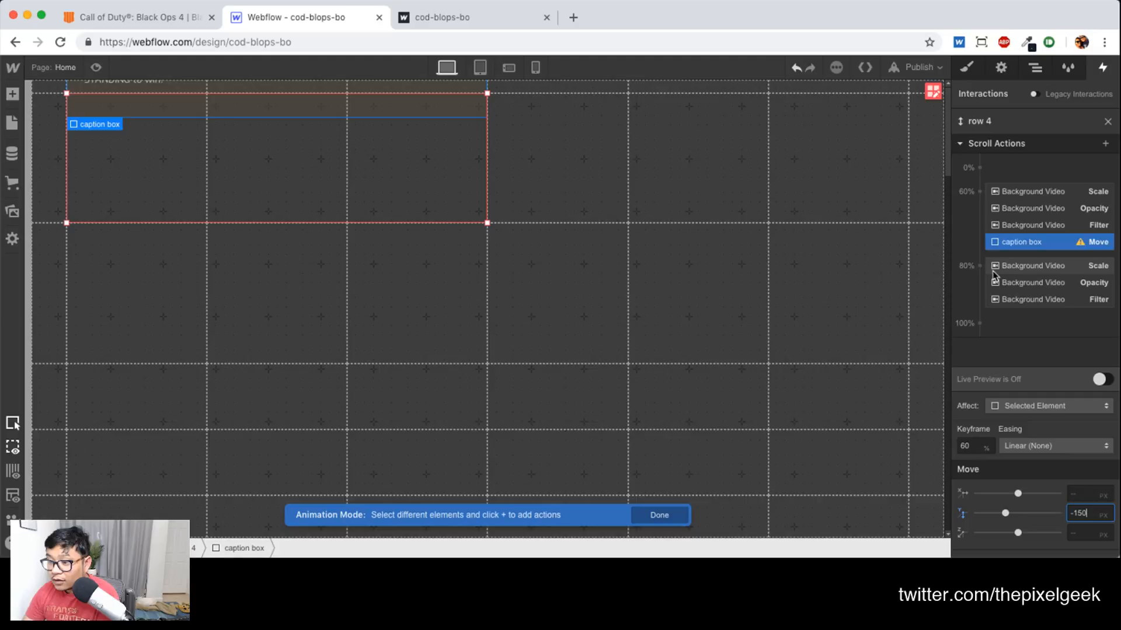
# Add a Move action to the caption box at the 80% keyframe with a Y offset of 0 px
pyautogui.click(994, 274)
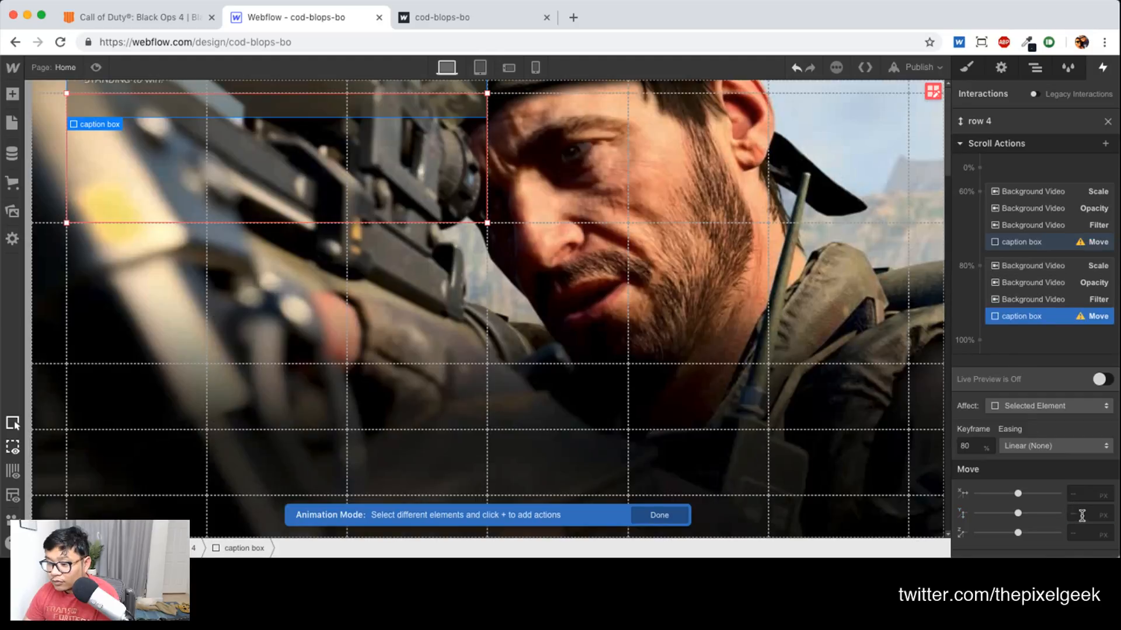
pyautogui.click(1082, 515)
pyautogui.write('0')
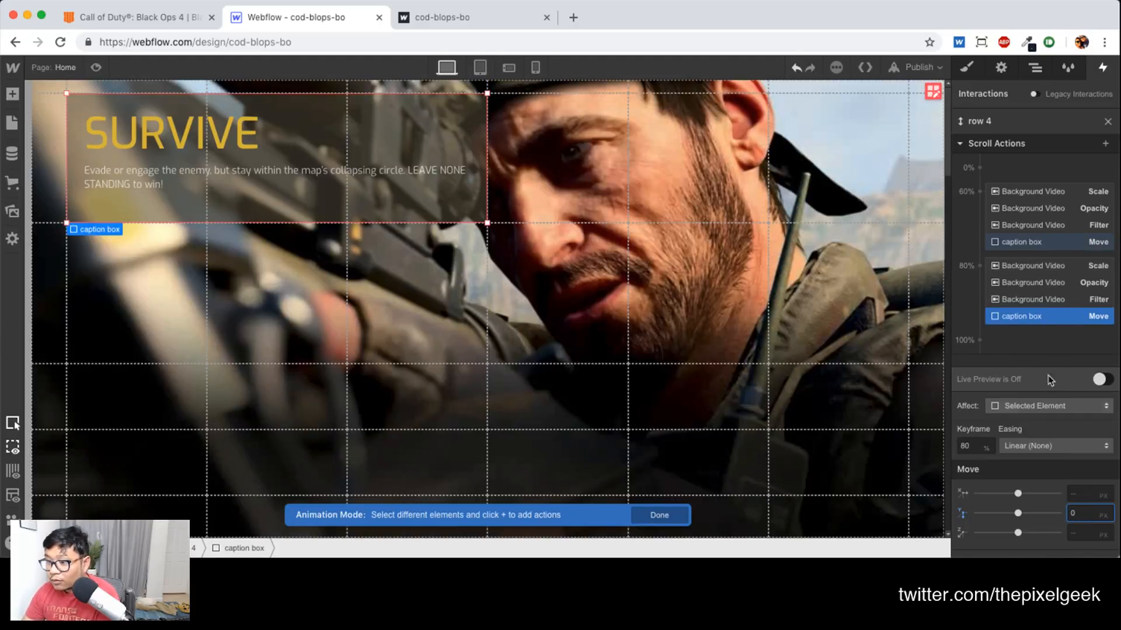
# Add Opacity actions to the caption box at the 60% and 80% keyframes, with 0% opacity at the 60% keyframe
pyautogui.click(981, 192)
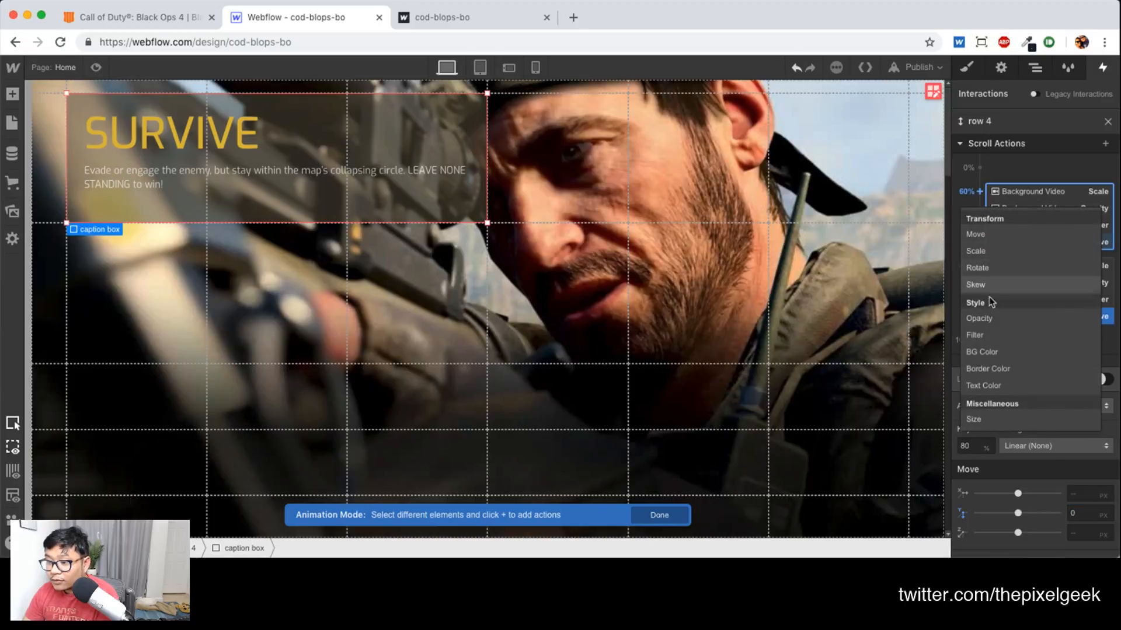
pyautogui.click(990, 313)
pyautogui.click(1080, 494)
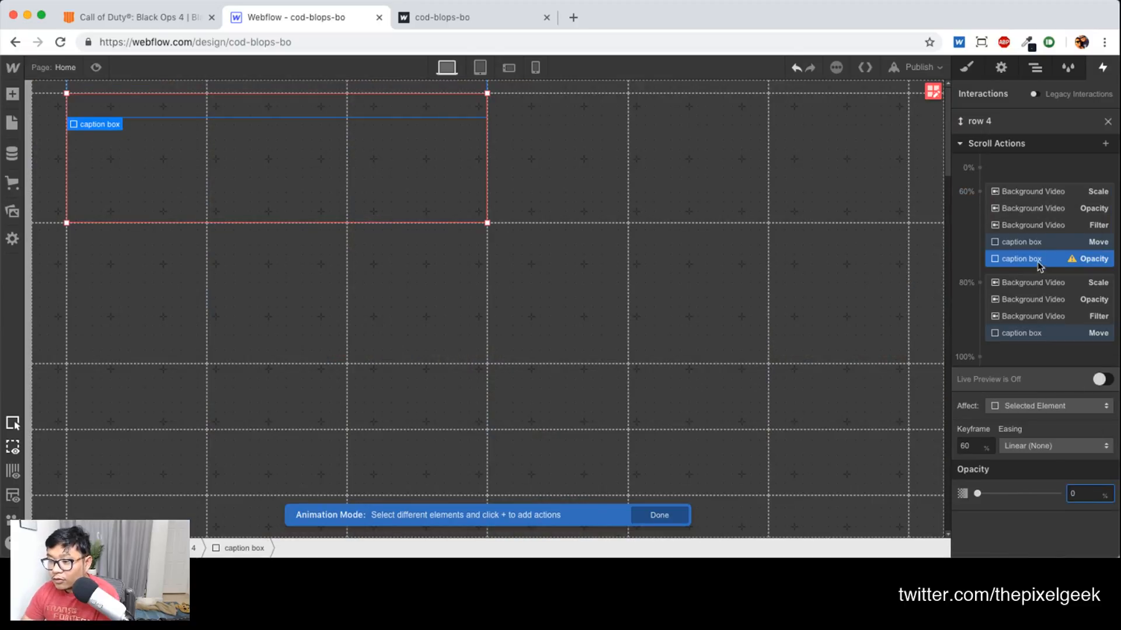
pyautogui.click(979, 283)
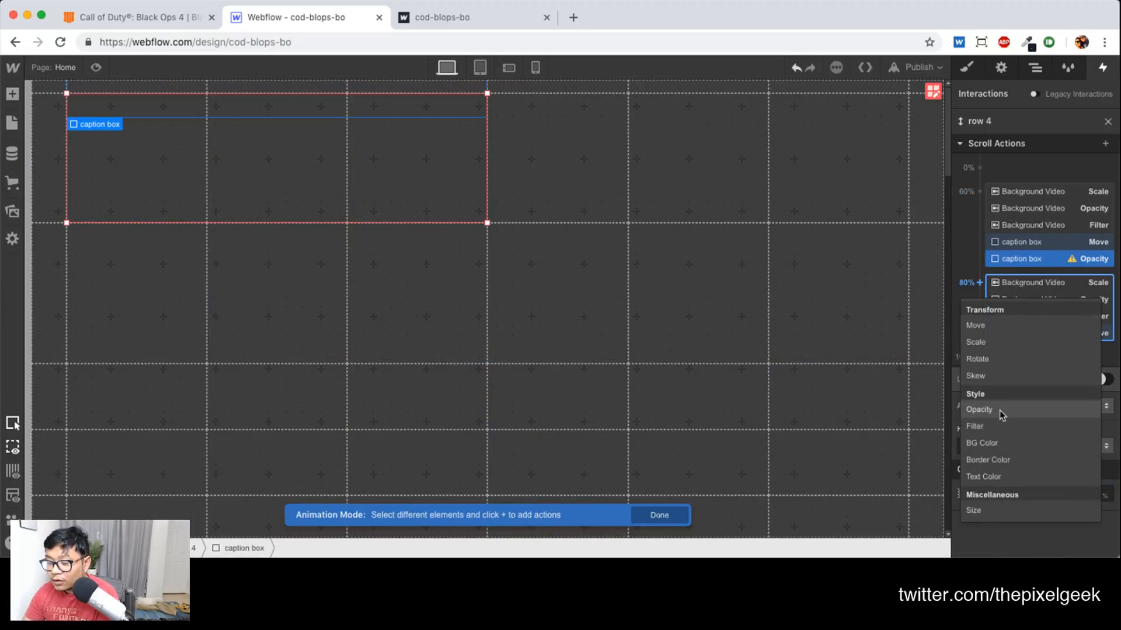
# Add Filter actions to the caption box, with a 5 px blur at the 60% keyframe and a 0 px blur at the 80% keyframe
pyautogui.click(975, 426)
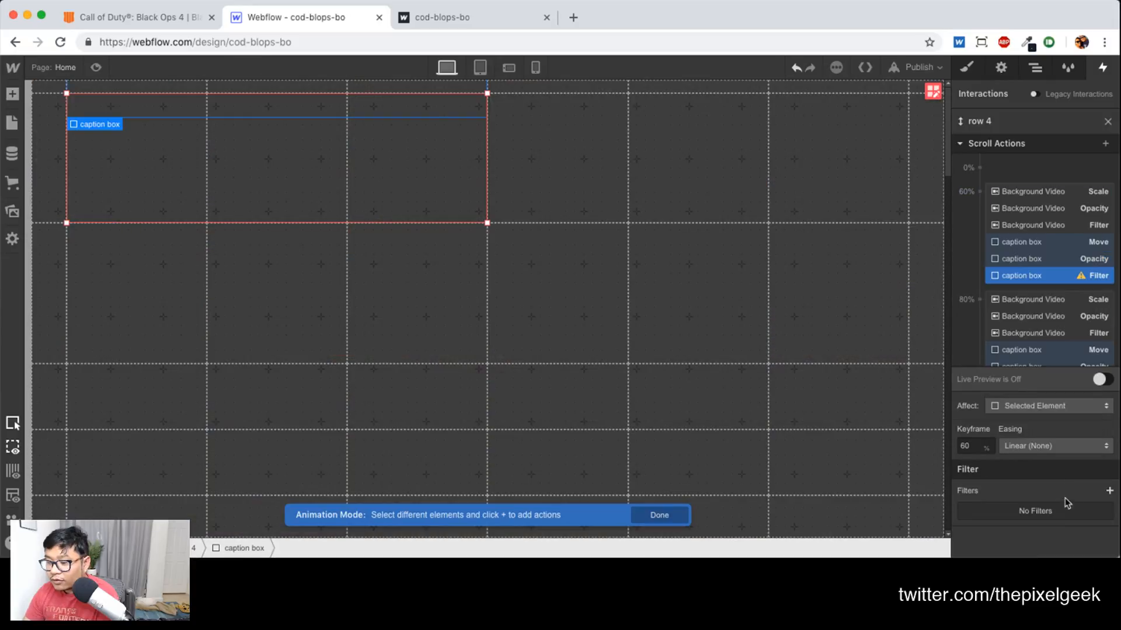
pyautogui.click(1109, 495)
pyautogui.click(971, 297)
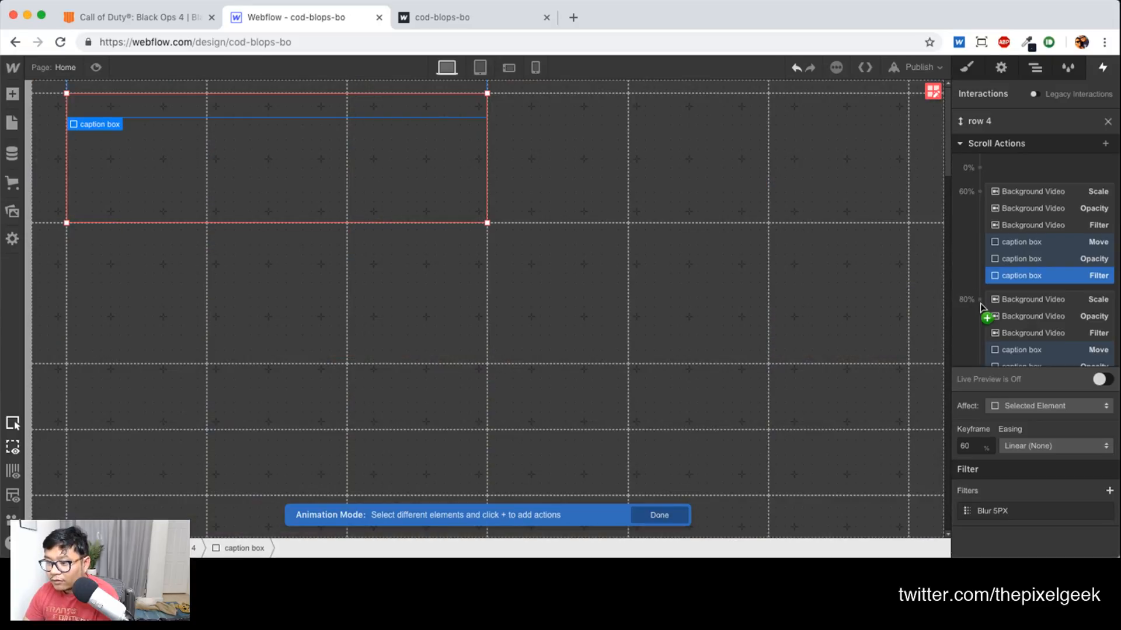
pyautogui.click(979, 299)
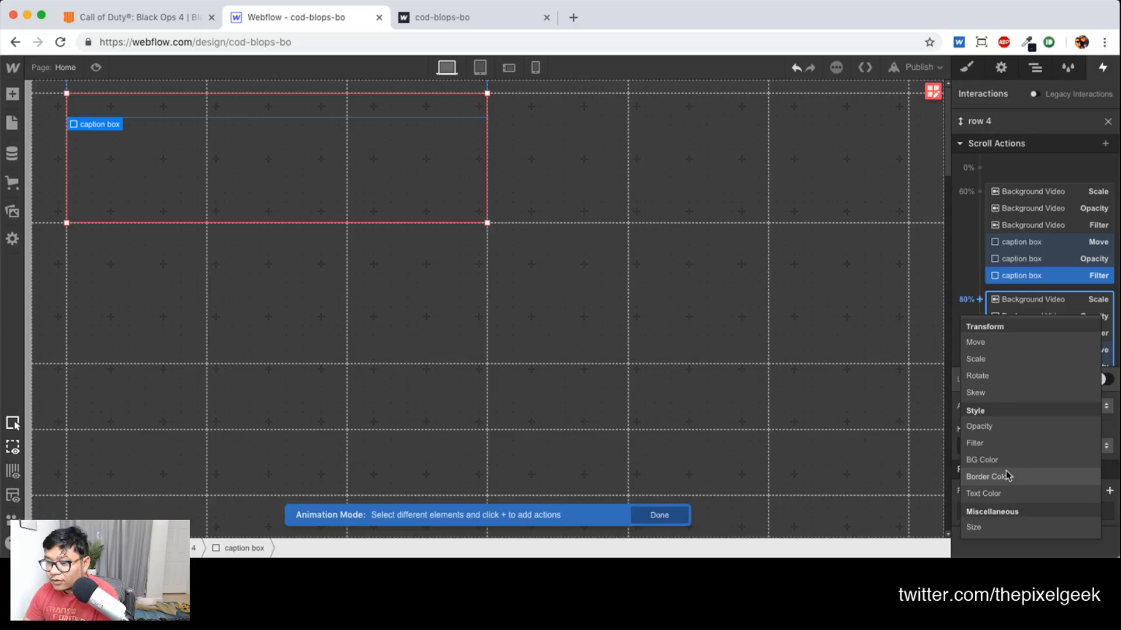
pyautogui.click(992, 443)
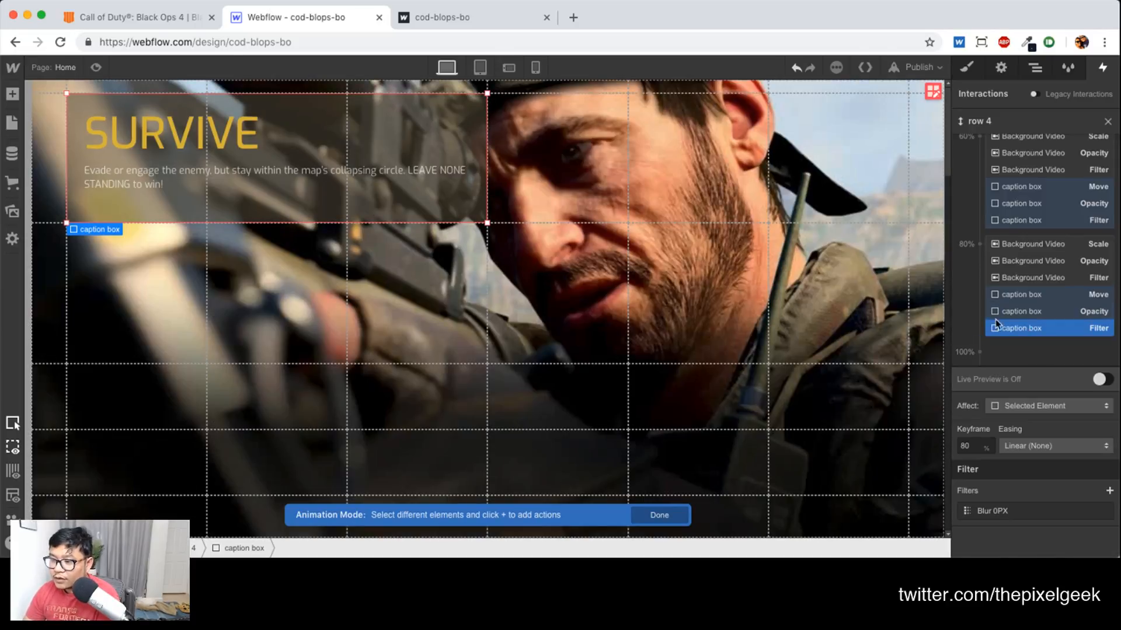
# Make the row 3 section visible on desktop
pyautogui.click(1034, 67)
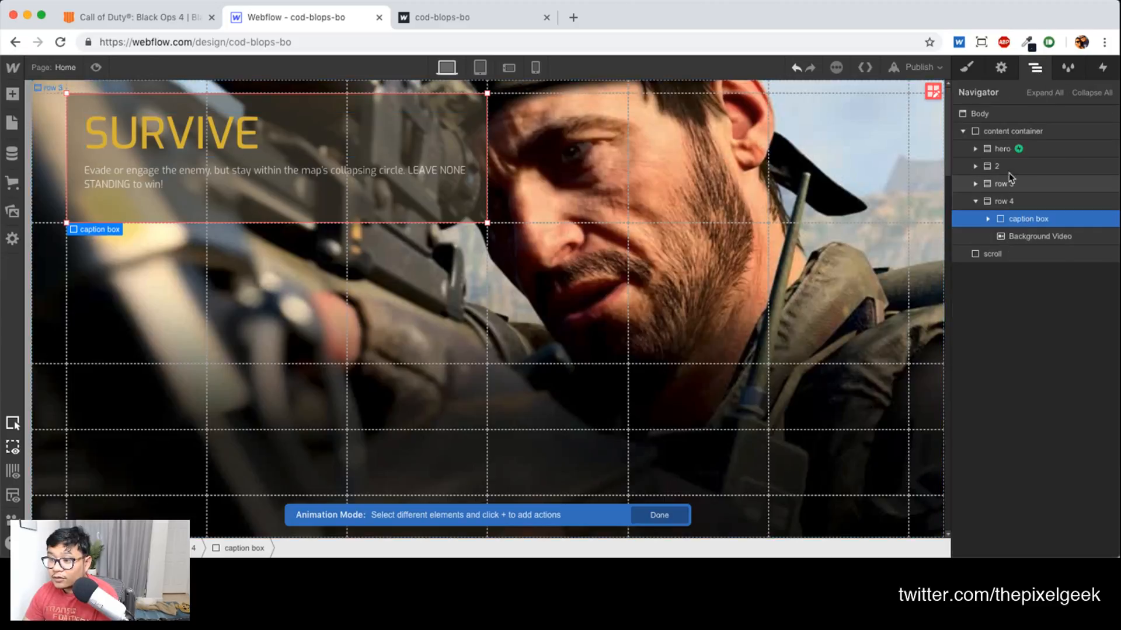
pyautogui.click(1004, 183)
pyautogui.click(1000, 67)
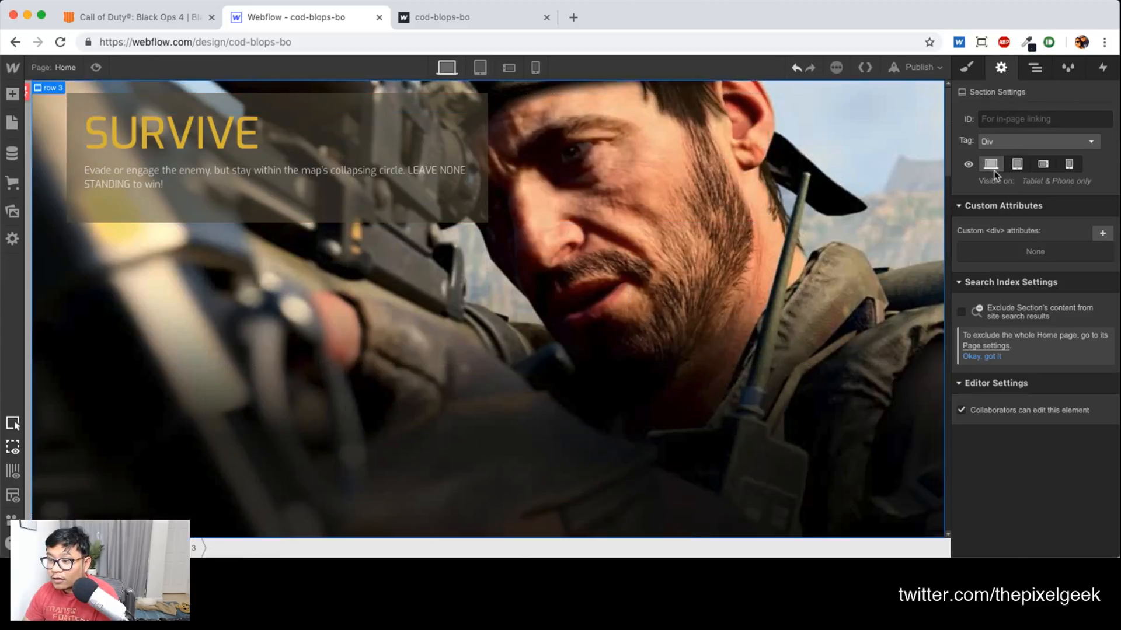
pyautogui.click(992, 168)
# Make the hero section visible on desktop
pyautogui.click(1034, 68)
pyautogui.click(1002, 148)
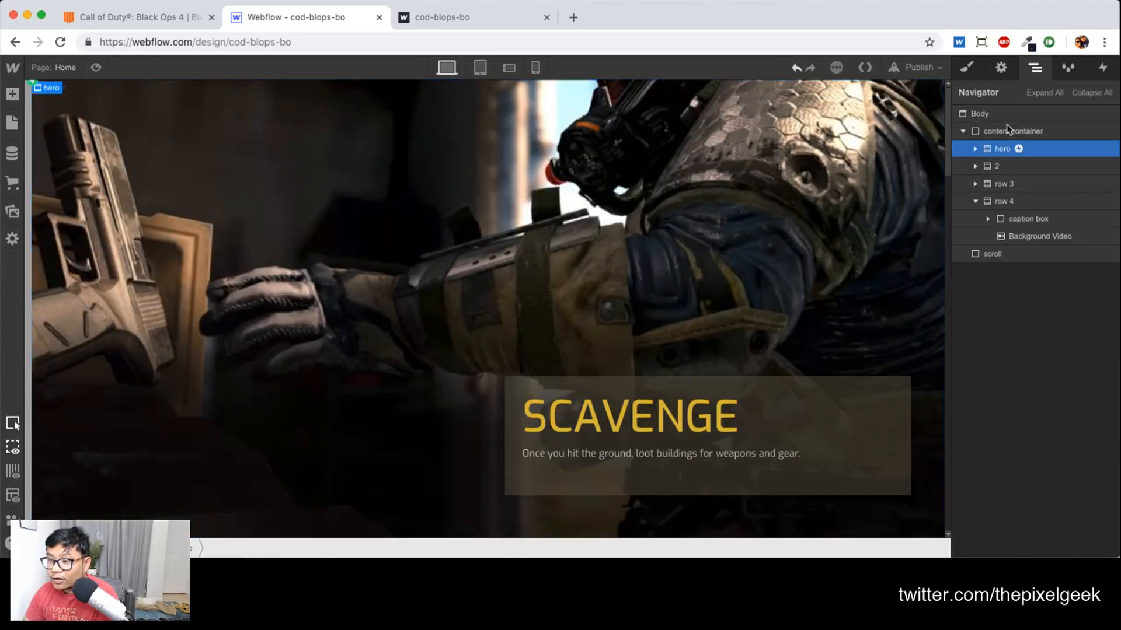
pyautogui.click(1000, 67)
pyautogui.click(992, 166)
# Make section 2 visible on desktop so it shows on all devices
pyautogui.click(1034, 68)
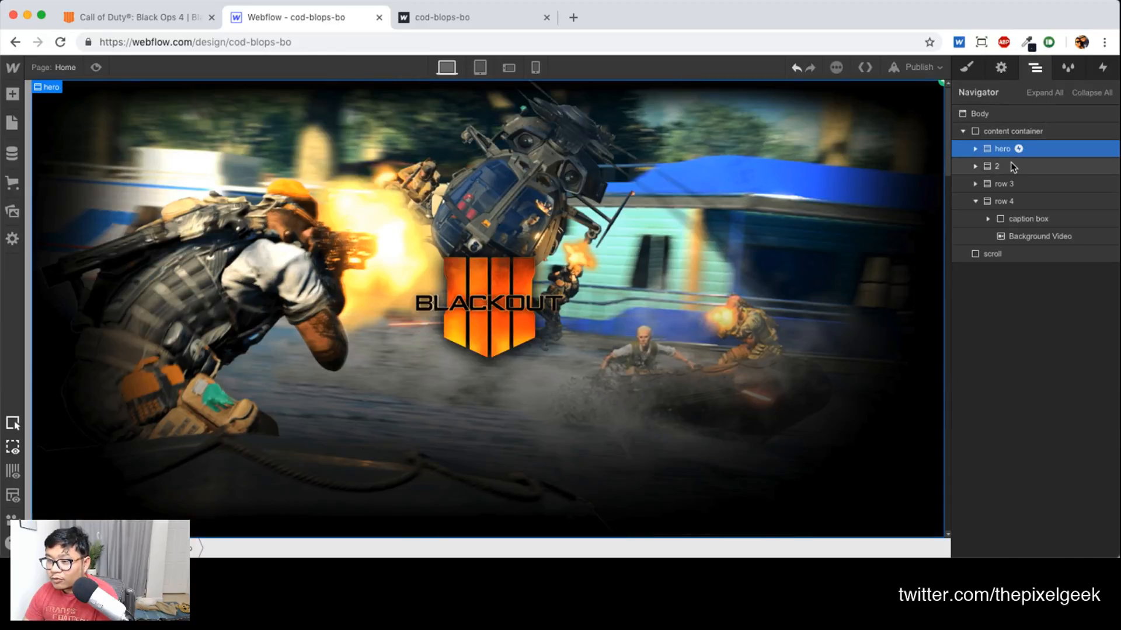
pyautogui.click(1010, 166)
pyautogui.click(1000, 67)
pyautogui.click(992, 165)
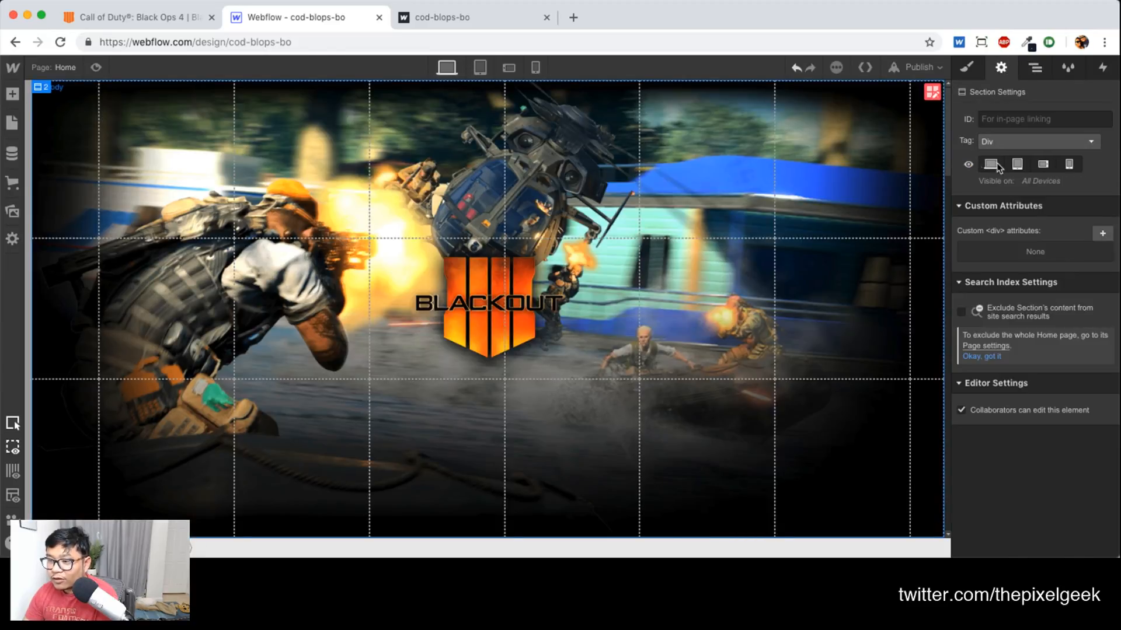
# Publish the site to cod-blops-bo.webflow.io and reload the published page
pyautogui.click(917, 67)
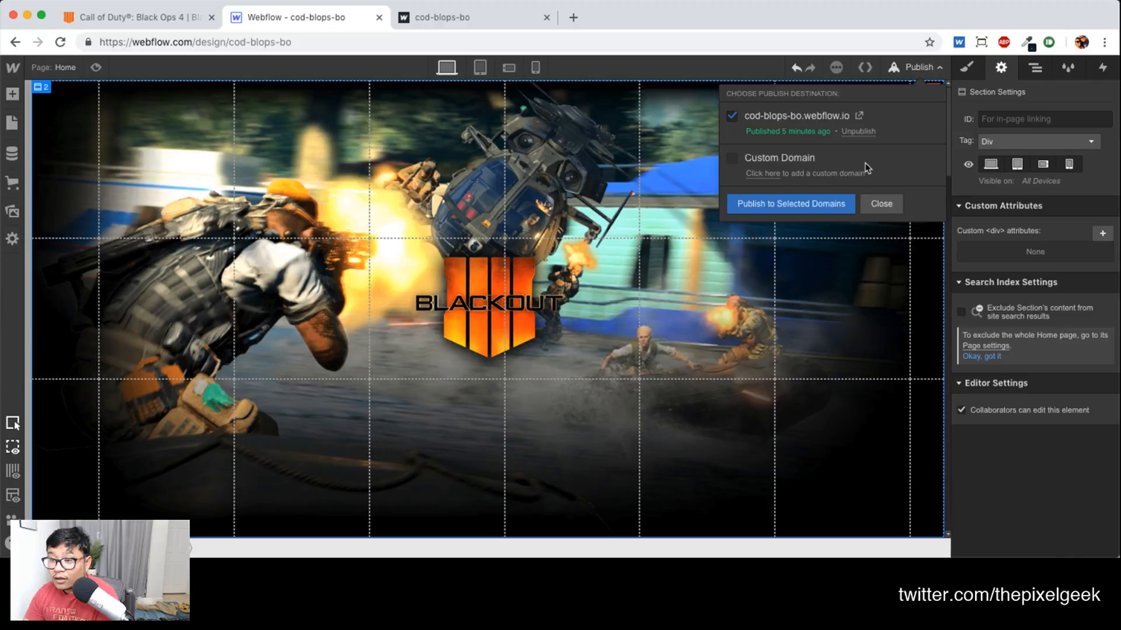
pyautogui.click(734, 209)
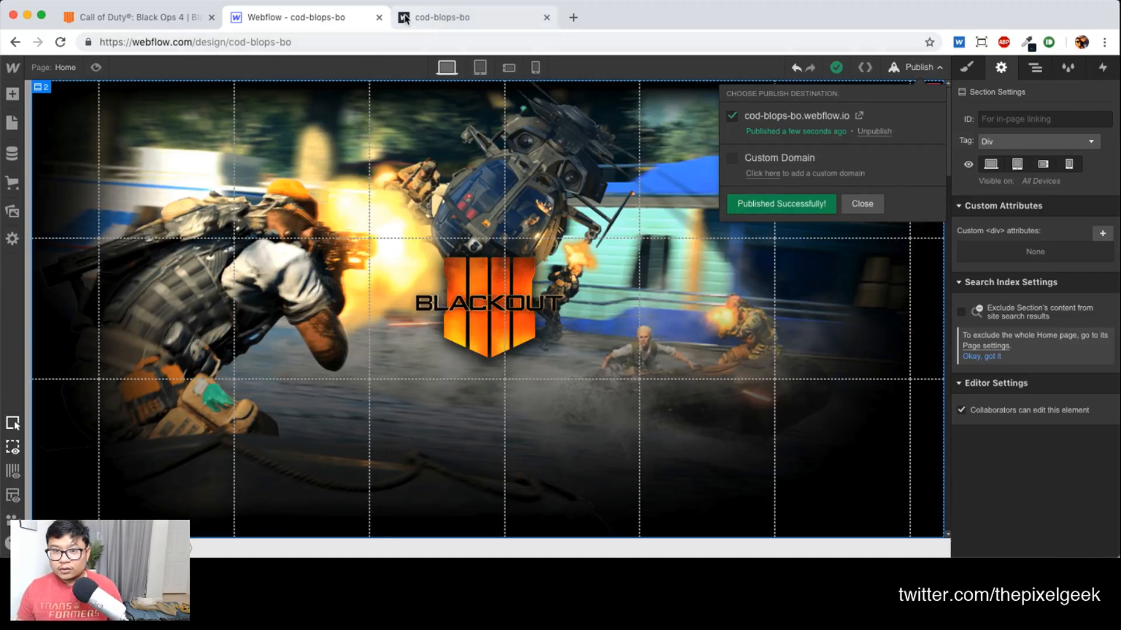
pyautogui.click(421, 19)
pyautogui.click(60, 42)
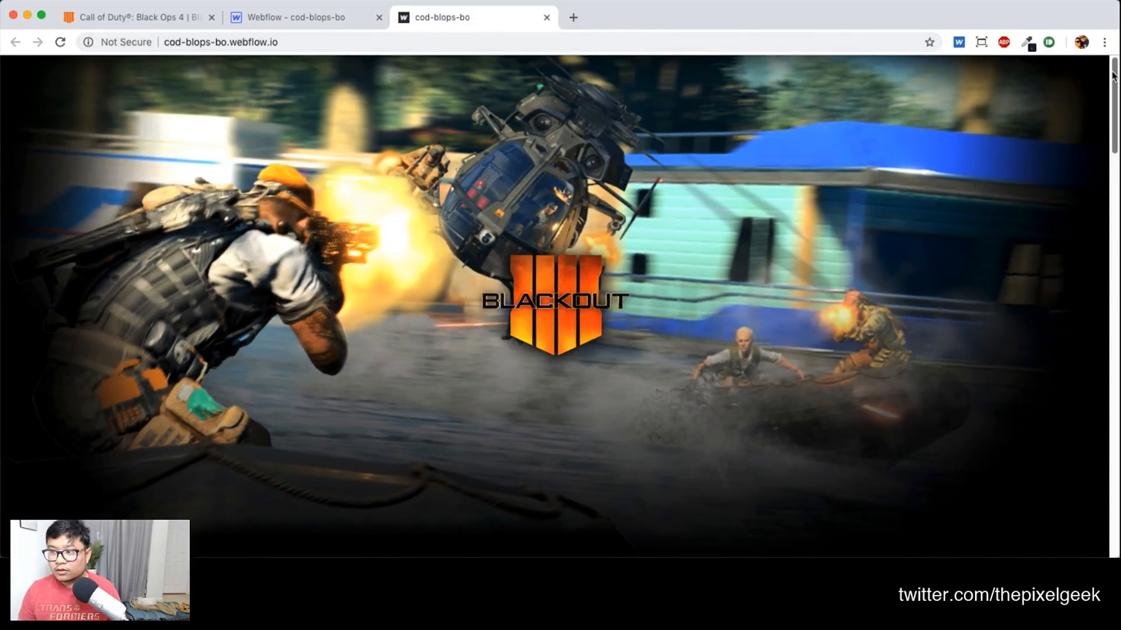
# Scroll through the published page to check the scroll animations of the videos and captions
pyautogui.moveTo(1113, 75); pyautogui.dragTo(1102, 218)
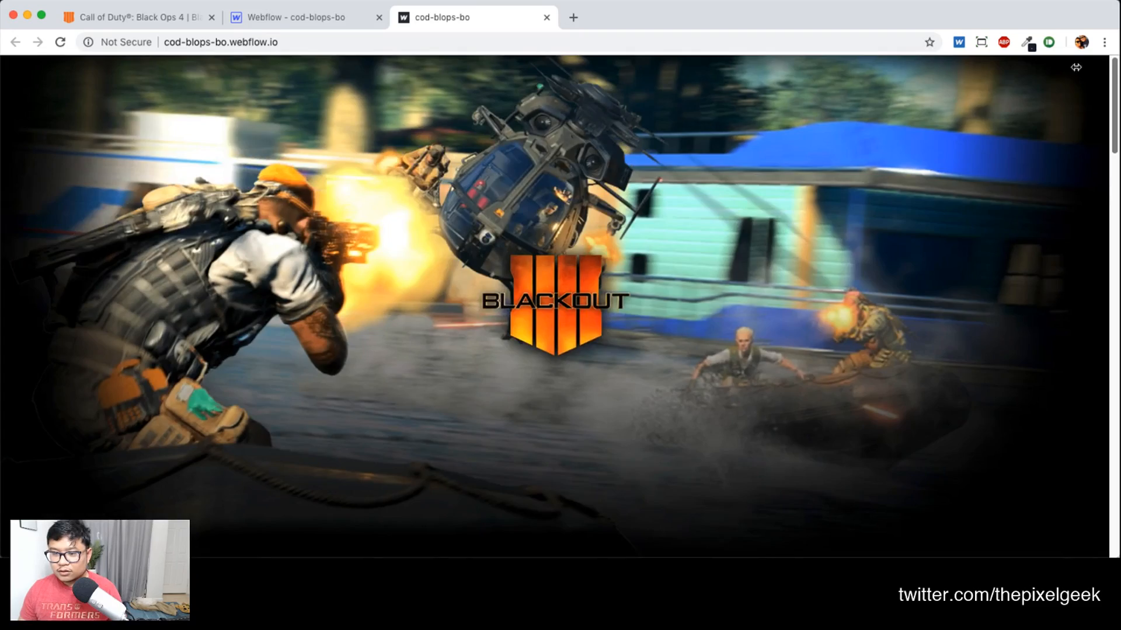
pyautogui.moveTo(1076, 68); pyautogui.dragTo(1075, 121)
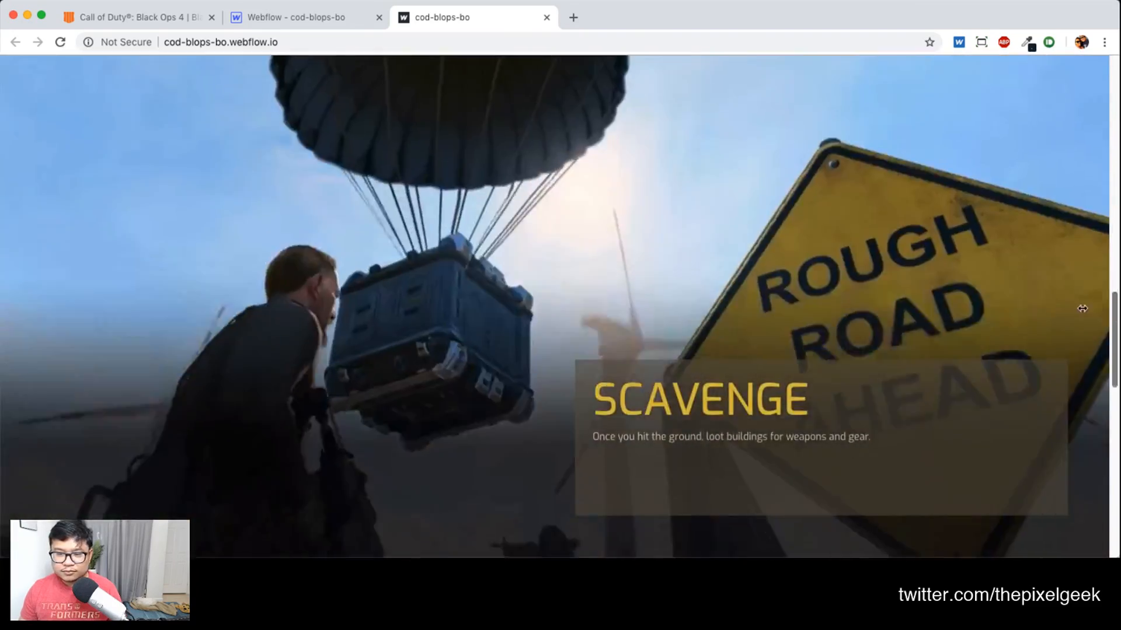
pyautogui.moveTo(1082, 309); pyautogui.dragTo(1083, 398)
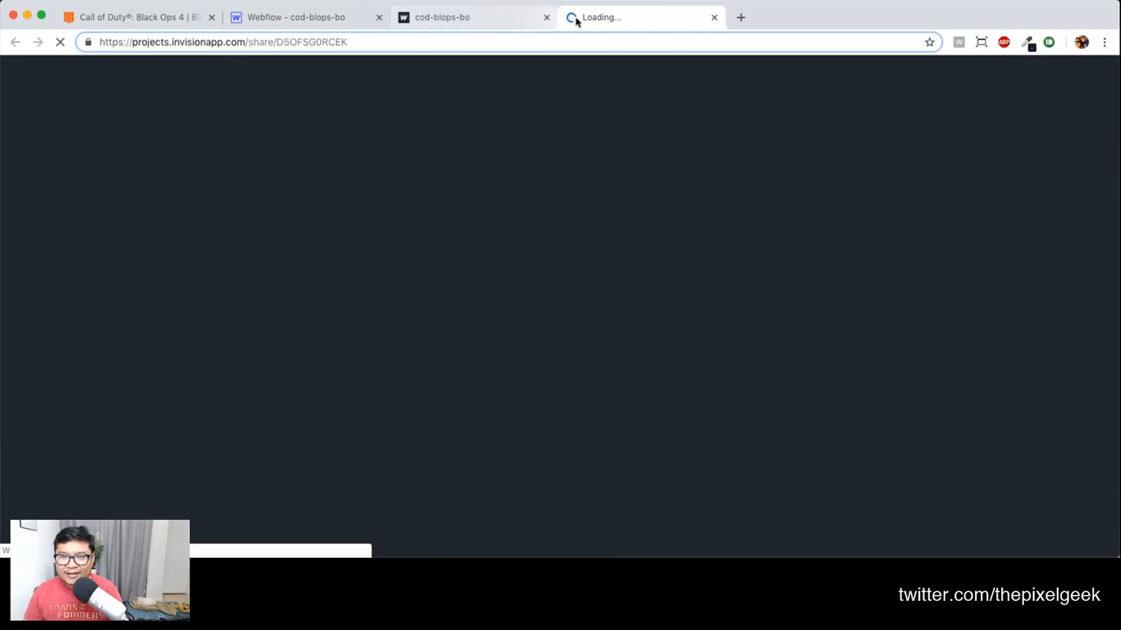
# Close the published site's tab and examine the InVision portfolio design from the hello hero down to the #AboutMe section
pyautogui.click(547, 18)
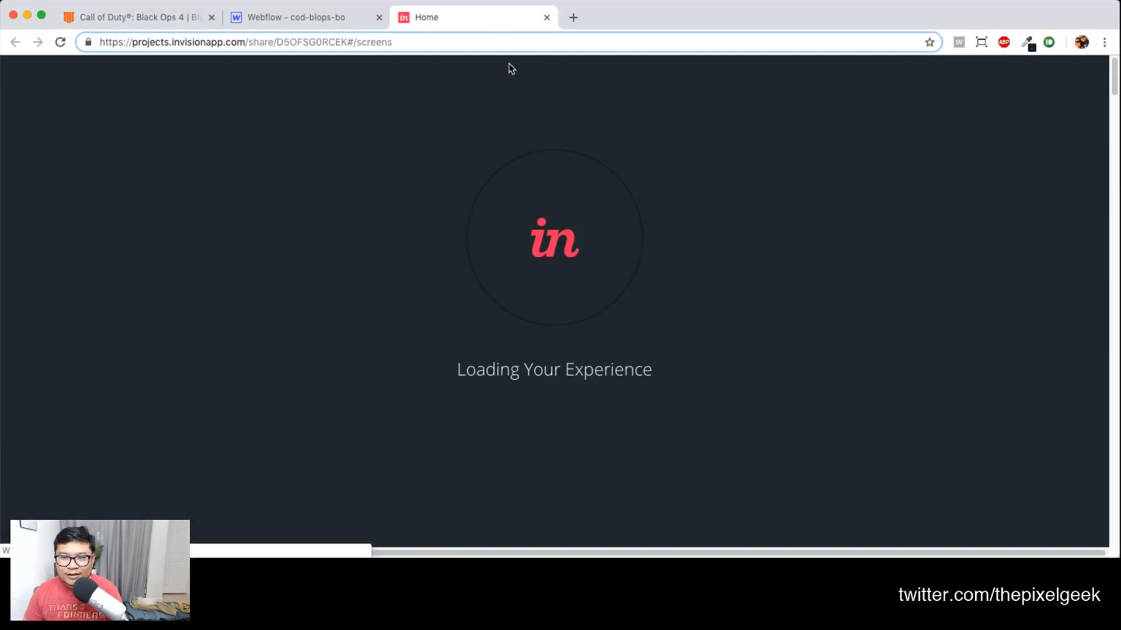
pyautogui.press('super+Tab')
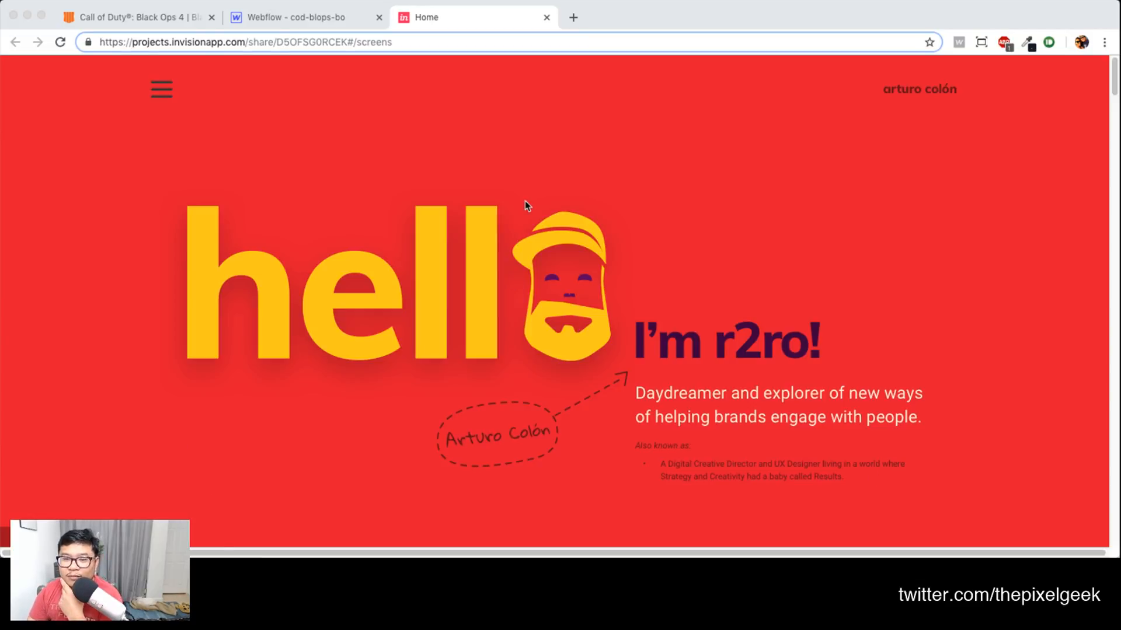
pyautogui.scroll(-7, 525, 205)
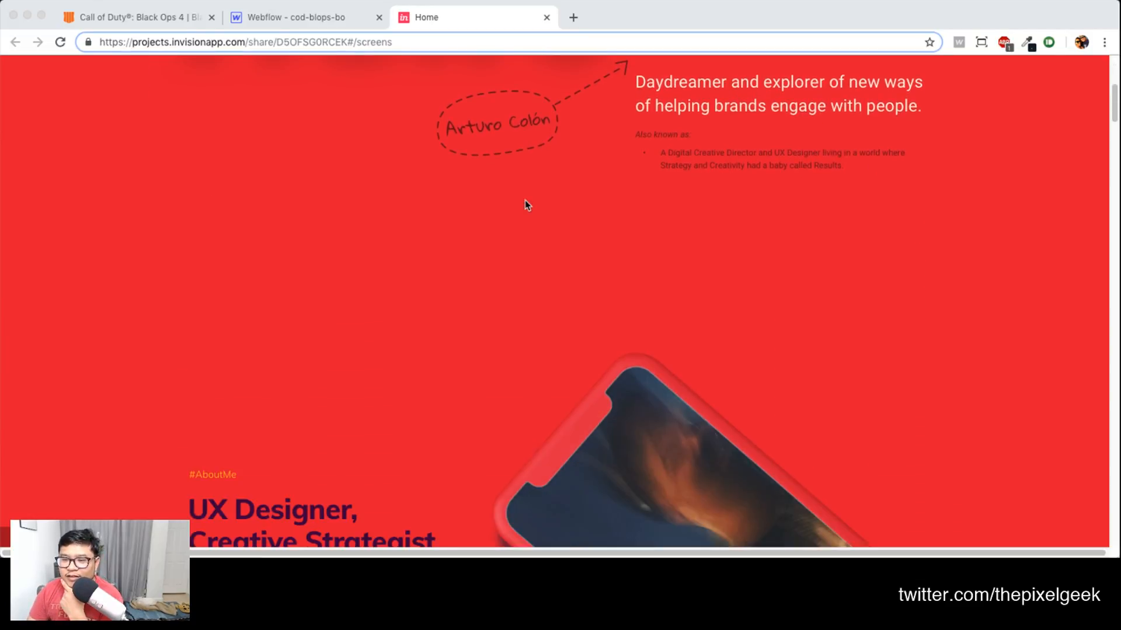
pyautogui.scroll(7, 525, 202)
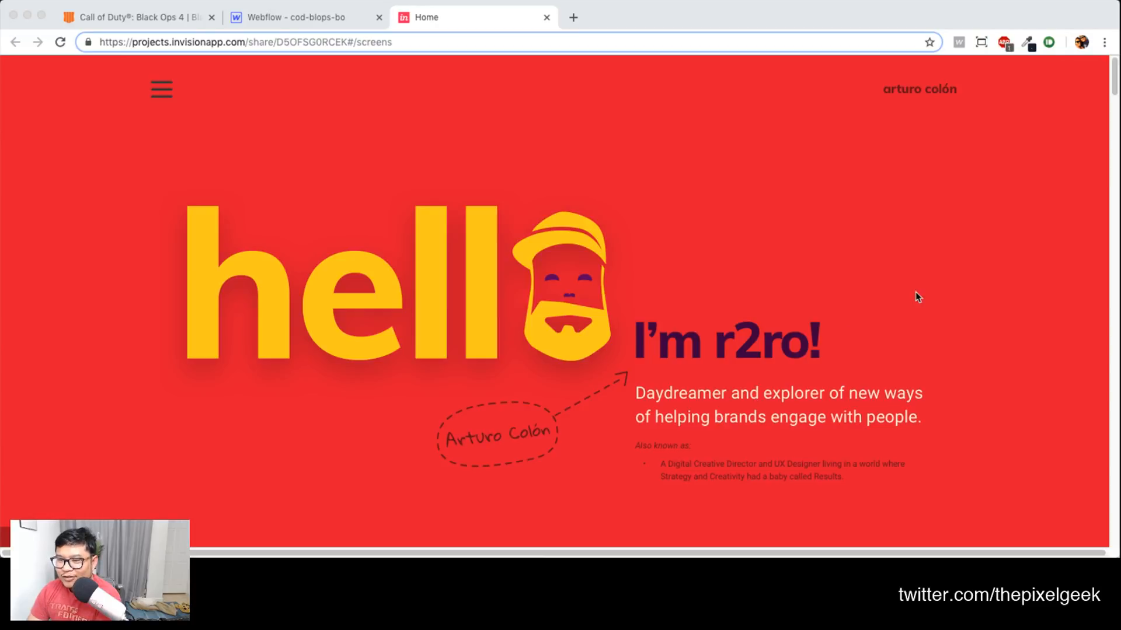
pyautogui.scroll(-3, 954, 311)
pyautogui.scroll(-8, 954, 312)
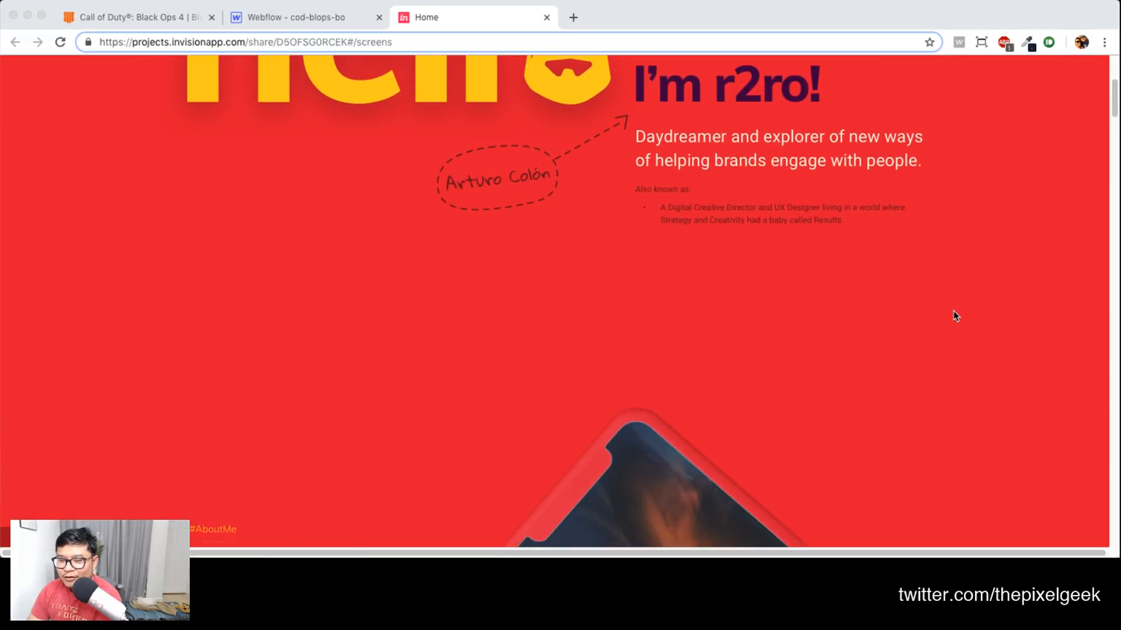
pyautogui.scroll(-2, 953, 316)
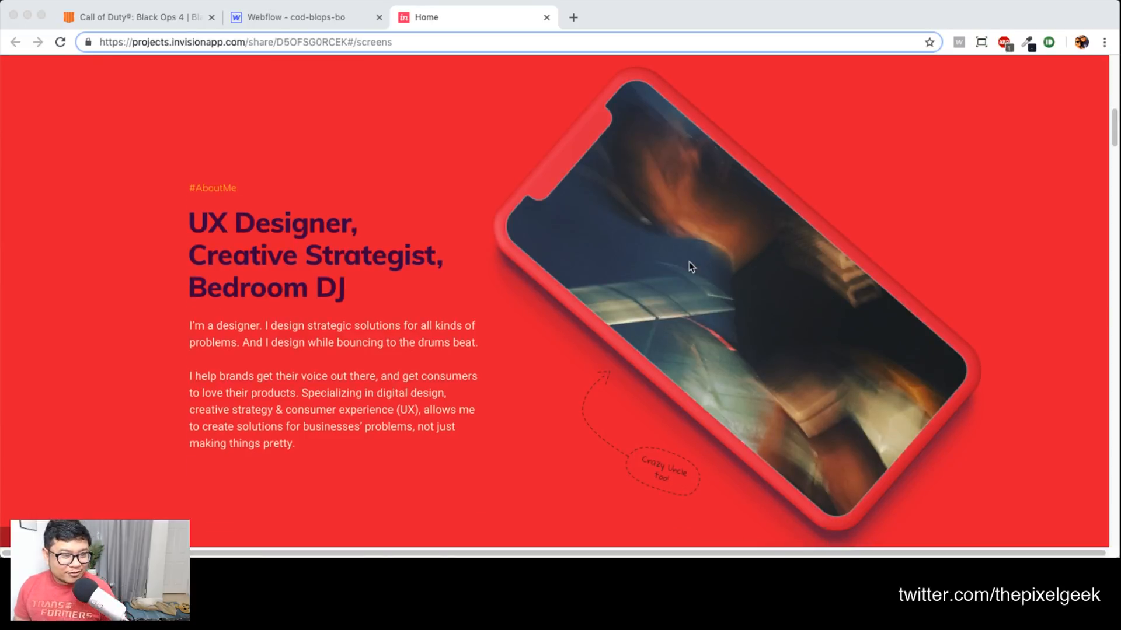
pyautogui.scroll(-1, 689, 266)
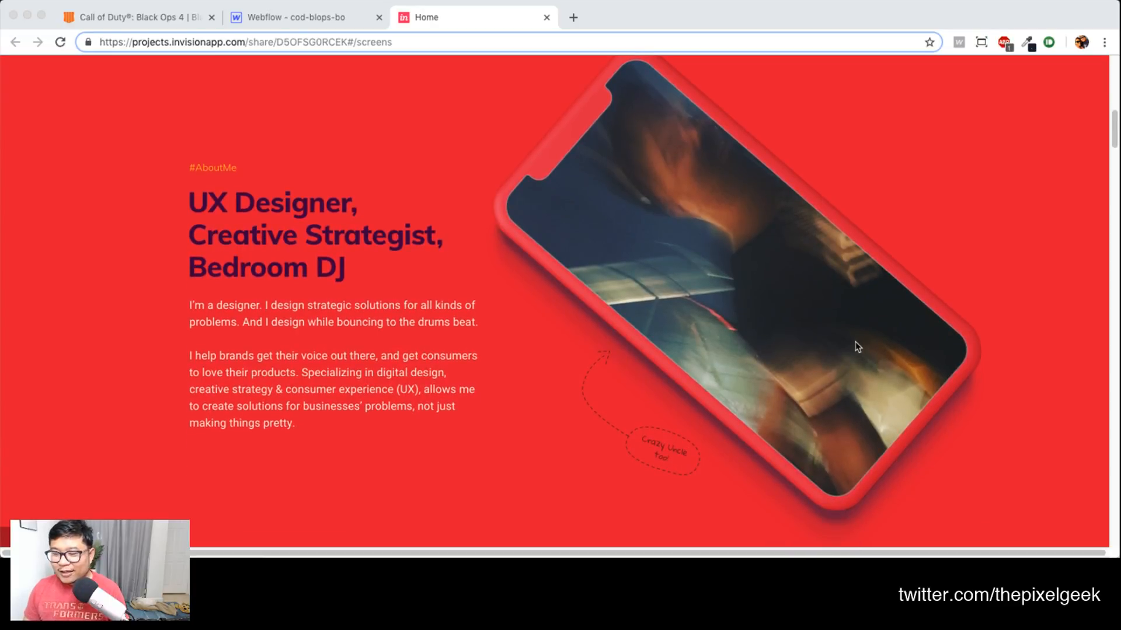
# Examine the #AboutMe section with its tilted phone, from the hello hero down to the wavy divider above The Work I've Done
pyautogui.scroll(-3, 858, 343)
pyautogui.scroll(4, 817, 345)
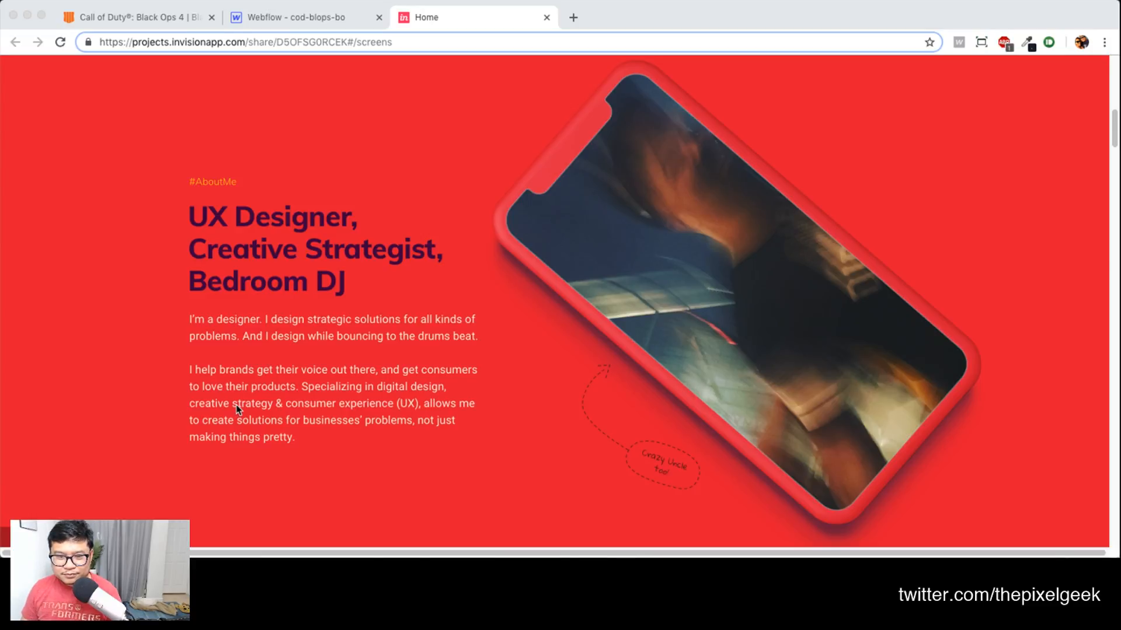
pyautogui.scroll(2, 236, 404)
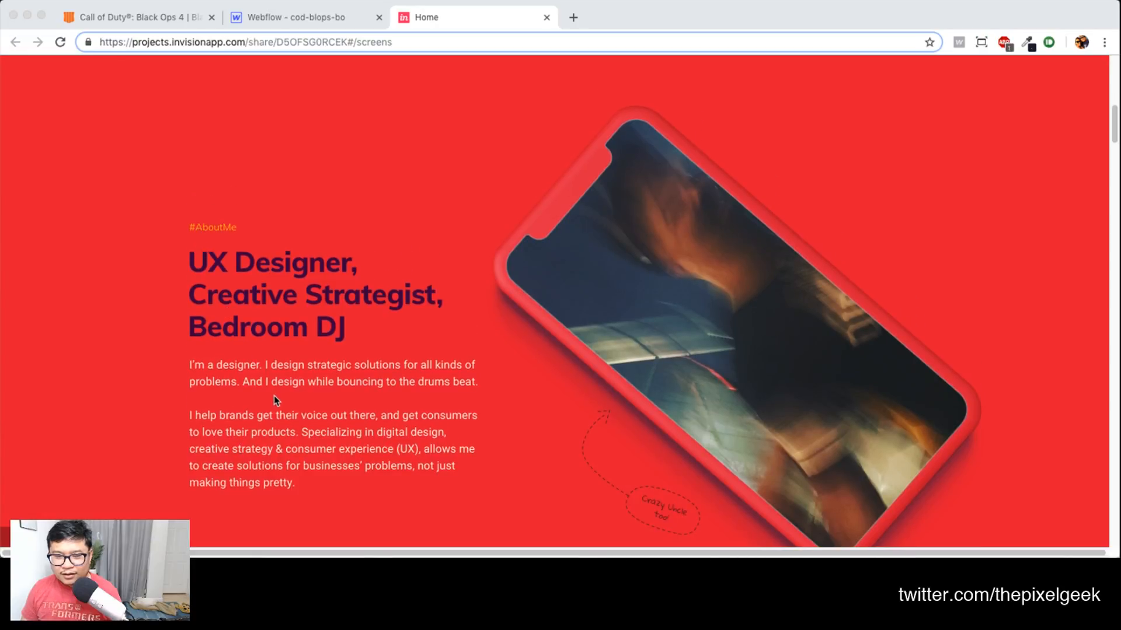
pyautogui.scroll(-5, 274, 394)
pyautogui.scroll(5, 275, 395)
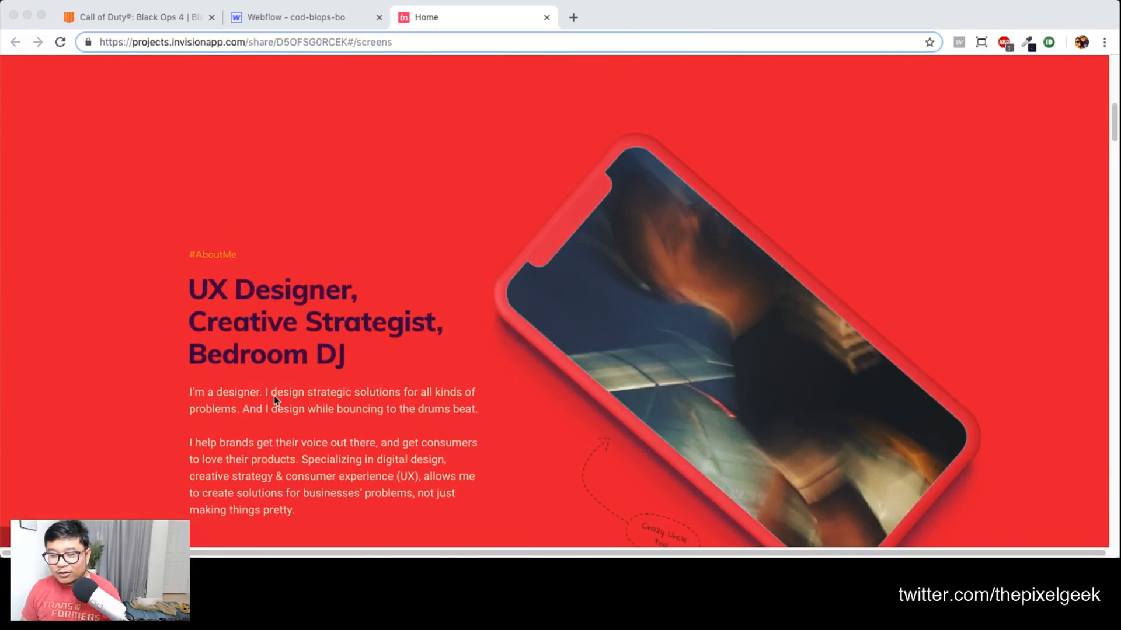
pyautogui.scroll(5, 275, 399)
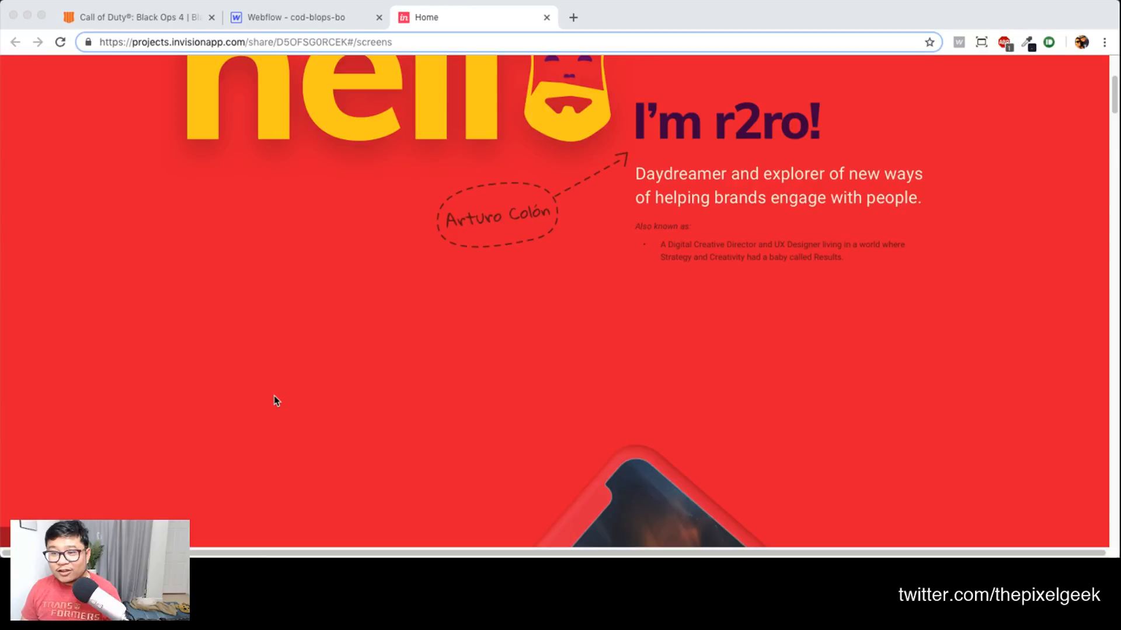
pyautogui.scroll(-5, 274, 395)
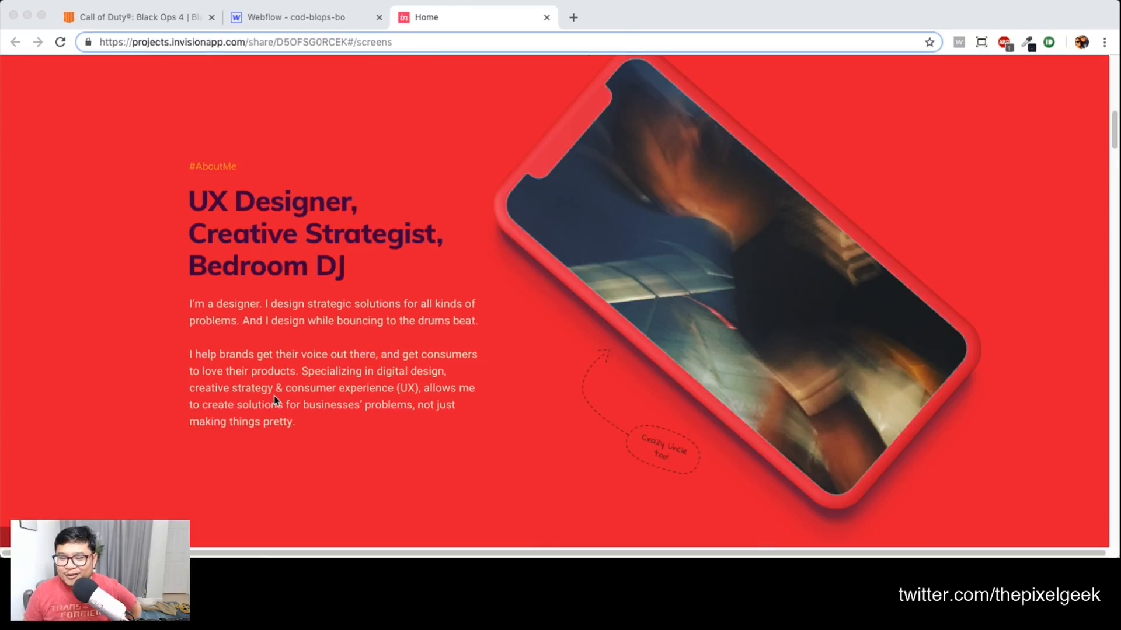
pyautogui.scroll(-3, 274, 397)
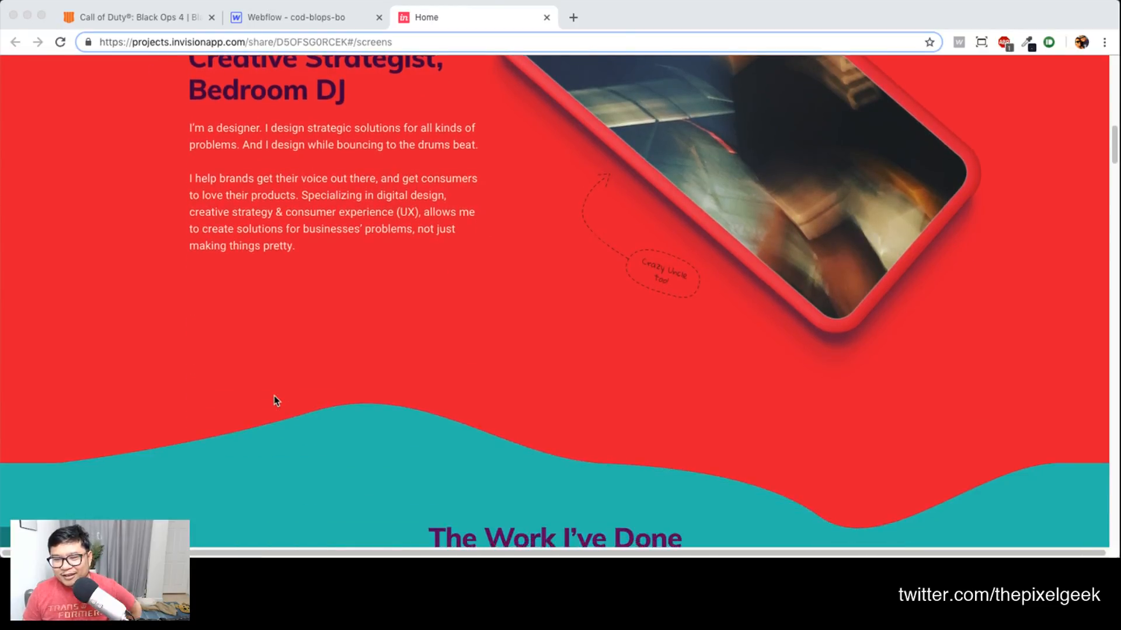
pyautogui.scroll(-2, 274, 395)
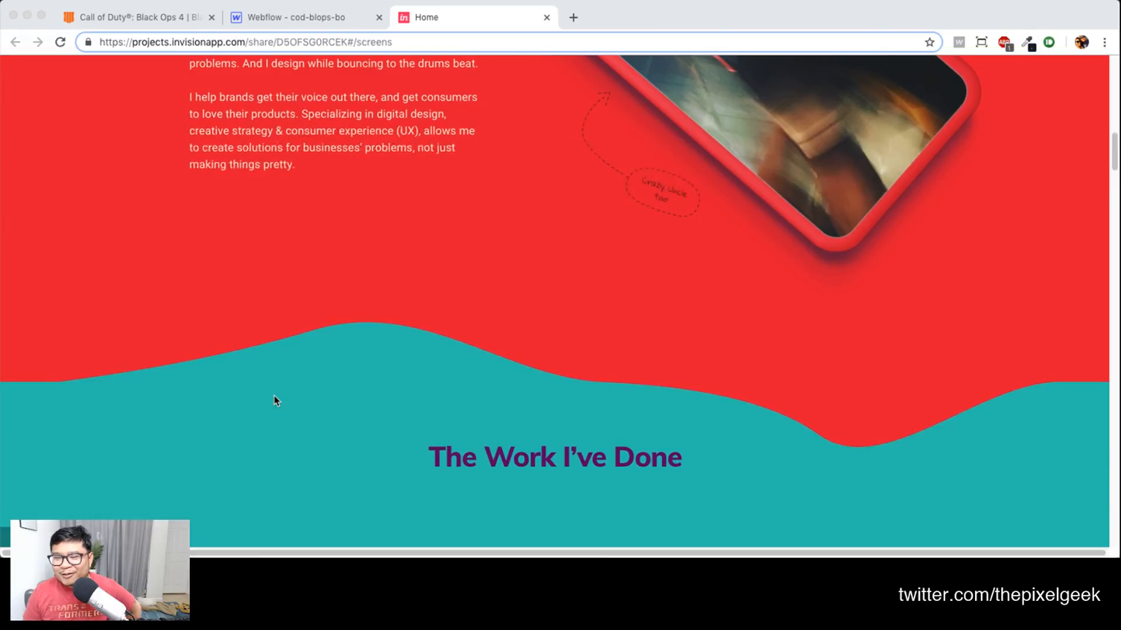
pyautogui.scroll(-1, 274, 399)
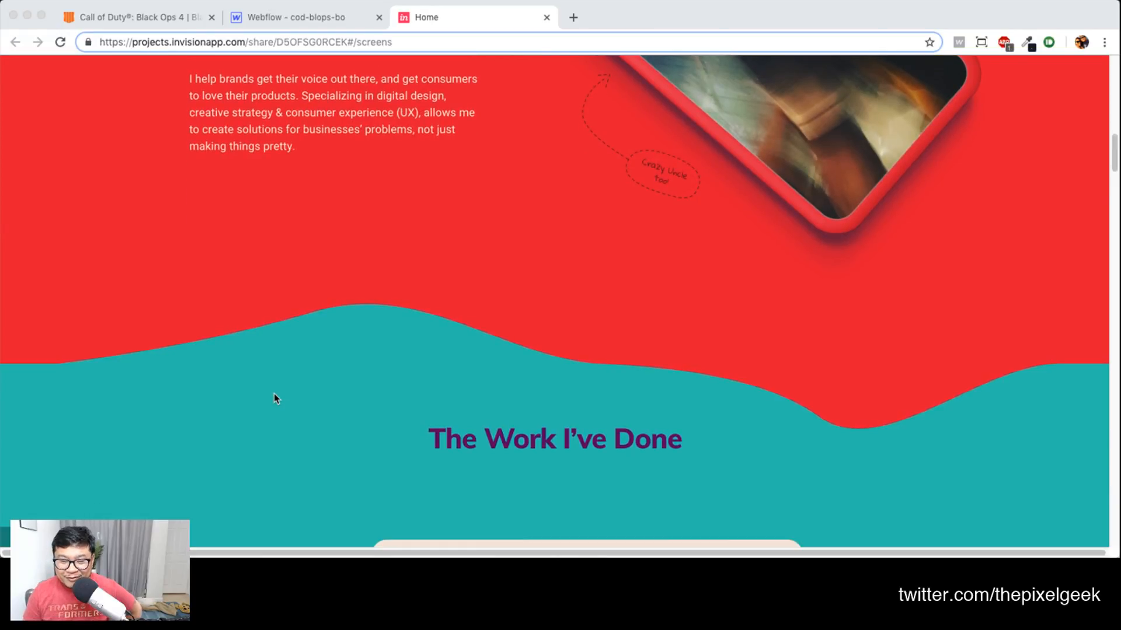
pyautogui.scroll(-1, 274, 393)
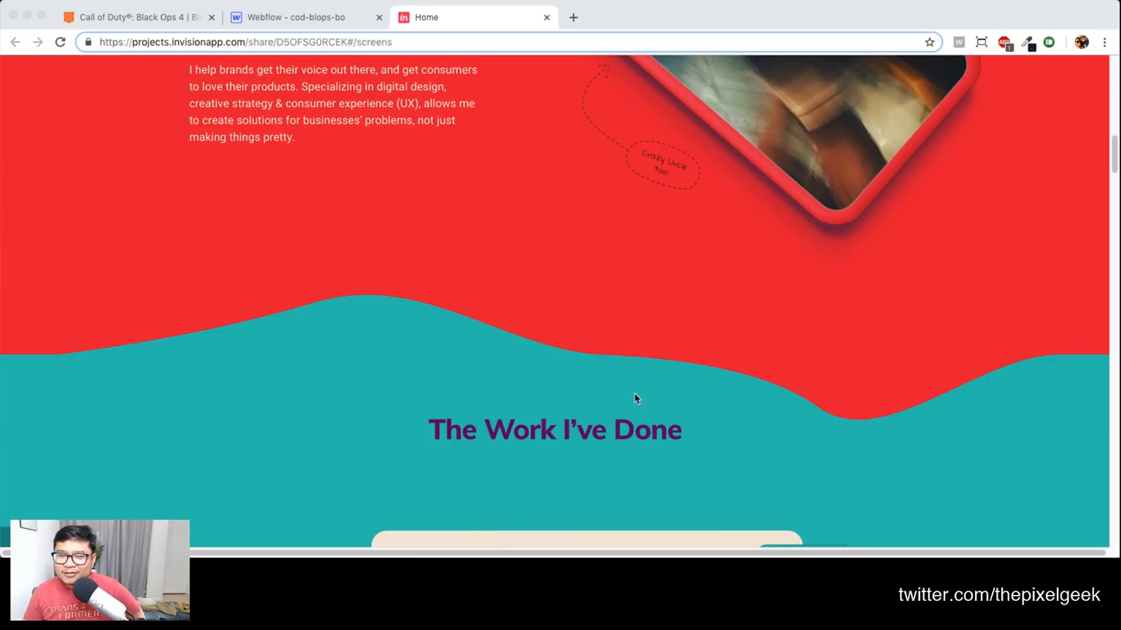
# Examine The Work I've Done heading and the Young Living UX/UI Design showcase with its laptop, phone and tablet mockups
pyautogui.scroll(-3, 758, 404)
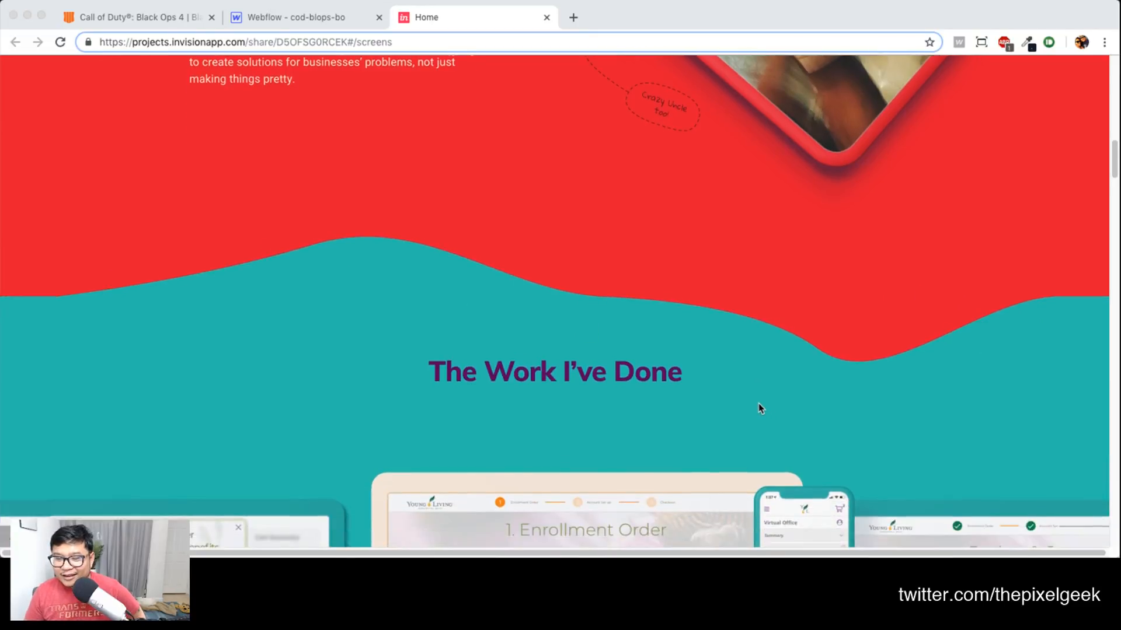
pyautogui.scroll(-6, 758, 407)
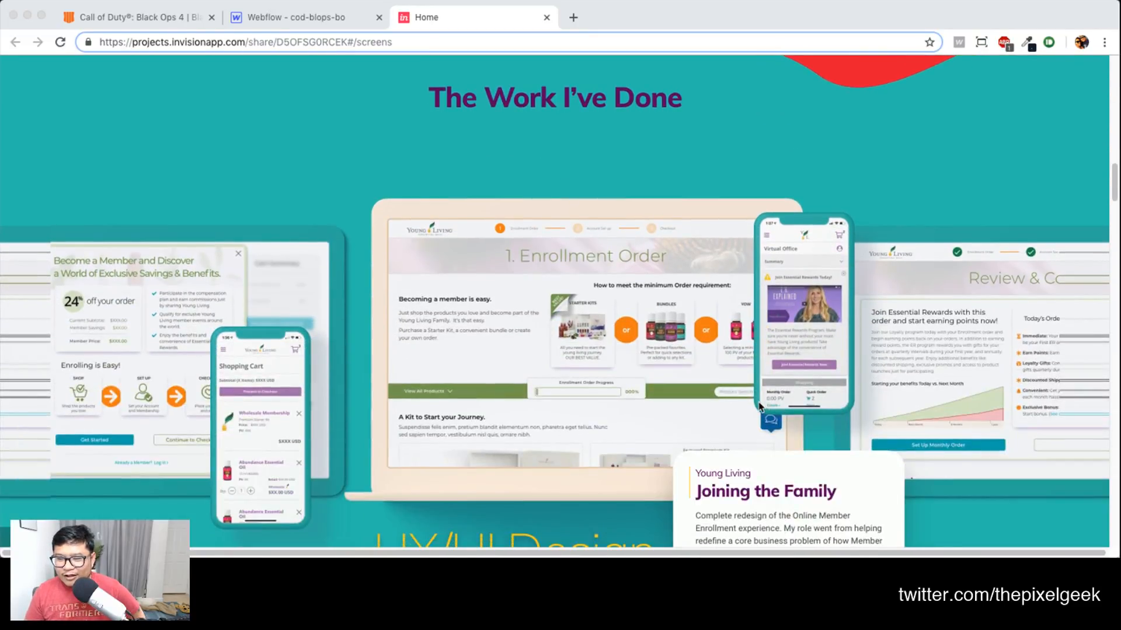
pyautogui.scroll(3, 761, 407)
pyautogui.scroll(-1, 761, 406)
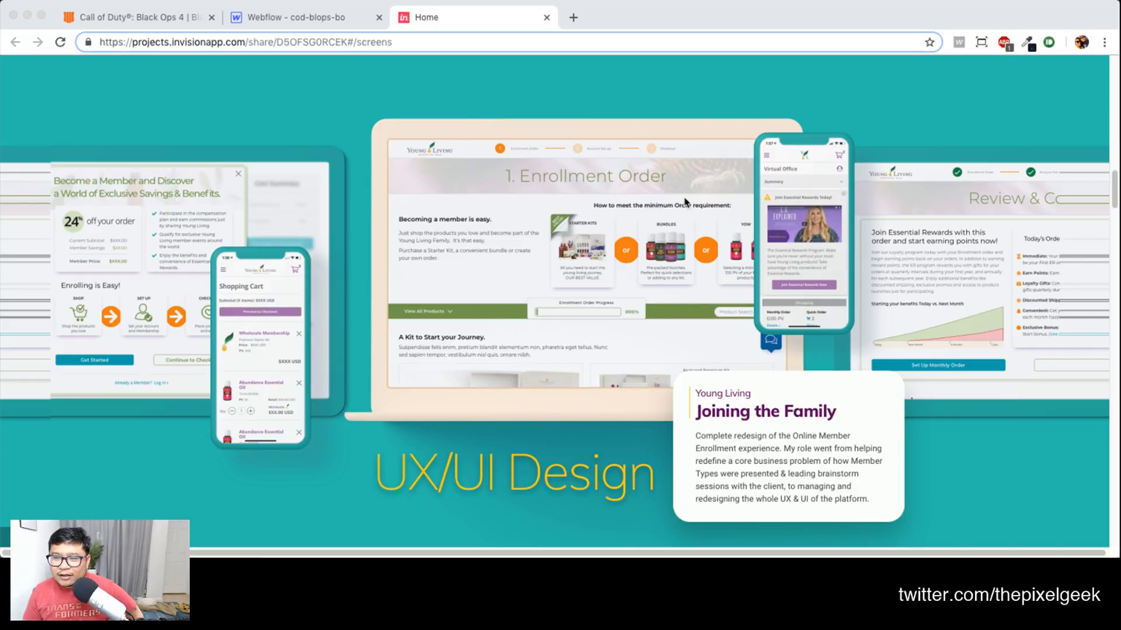
pyautogui.scroll(2, 684, 202)
pyautogui.scroll(1, 685, 201)
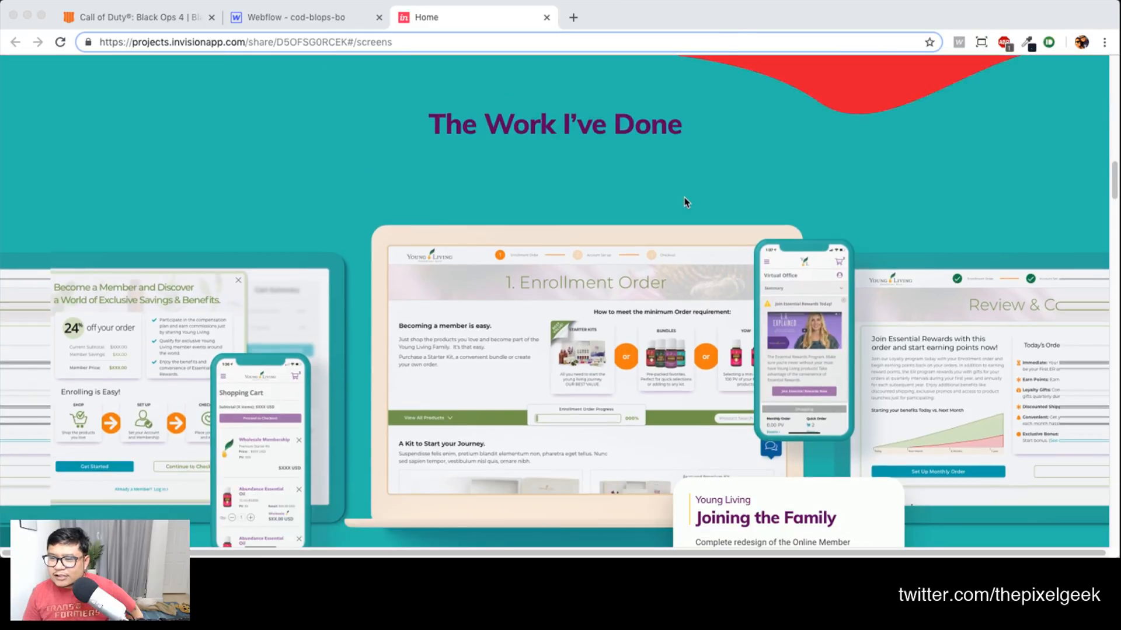
pyautogui.scroll(-2, 685, 201)
pyautogui.scroll(-1, 684, 202)
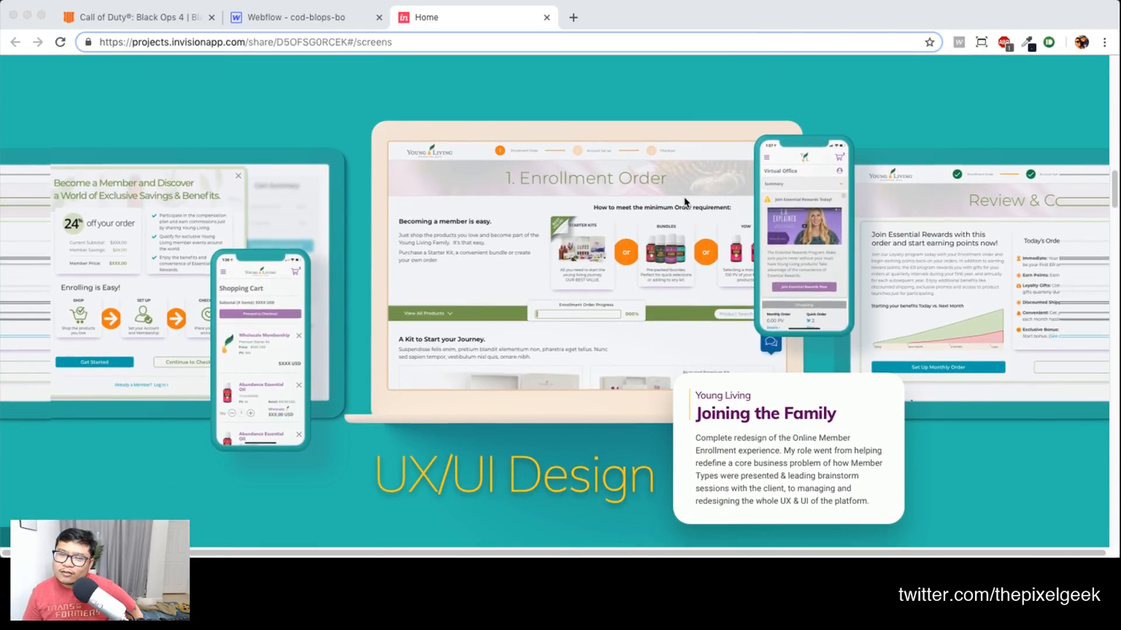
pyautogui.scroll(-3, 685, 202)
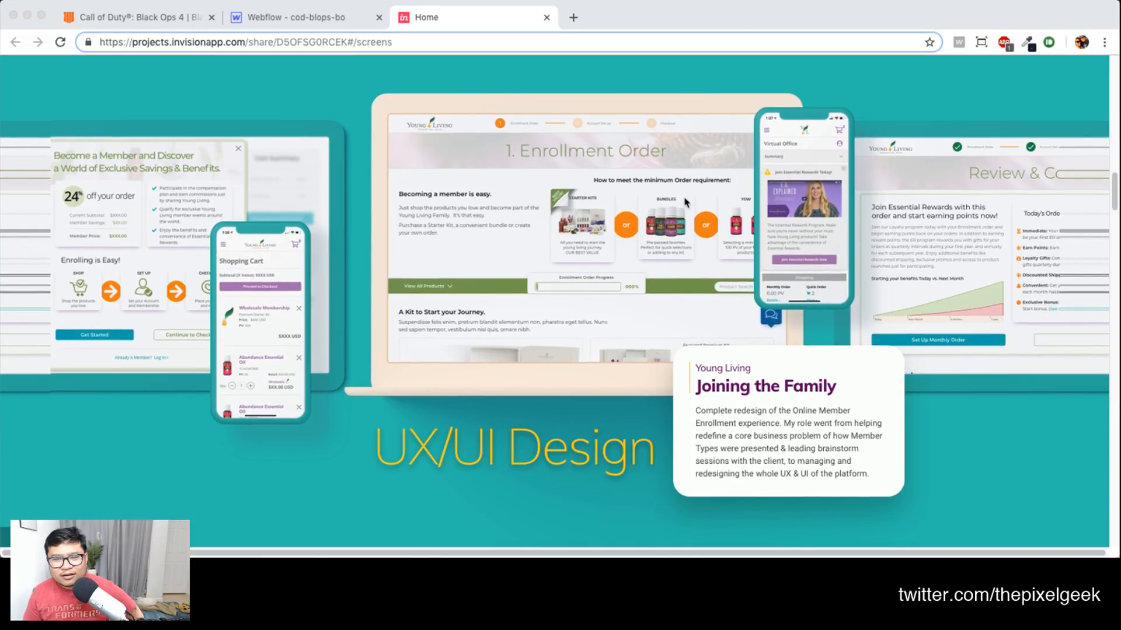
pyautogui.scroll(-5, 685, 202)
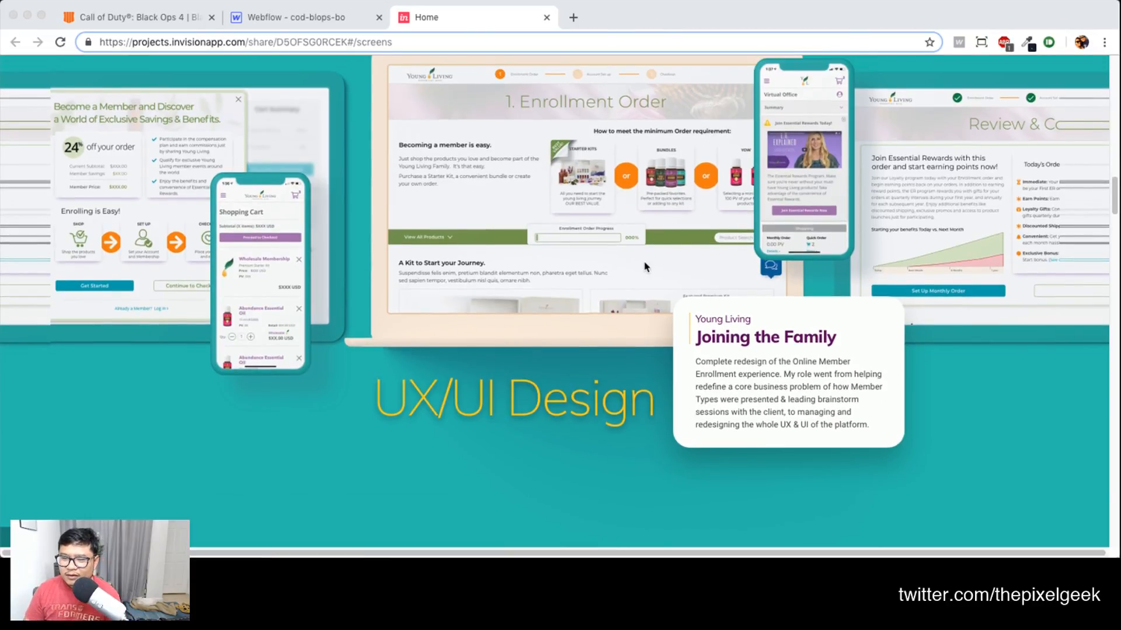
# Compare the layouts of the Young Living UX/UI Design and Verizon Wireless Brand Experience showcases
pyautogui.scroll(-10, 644, 266)
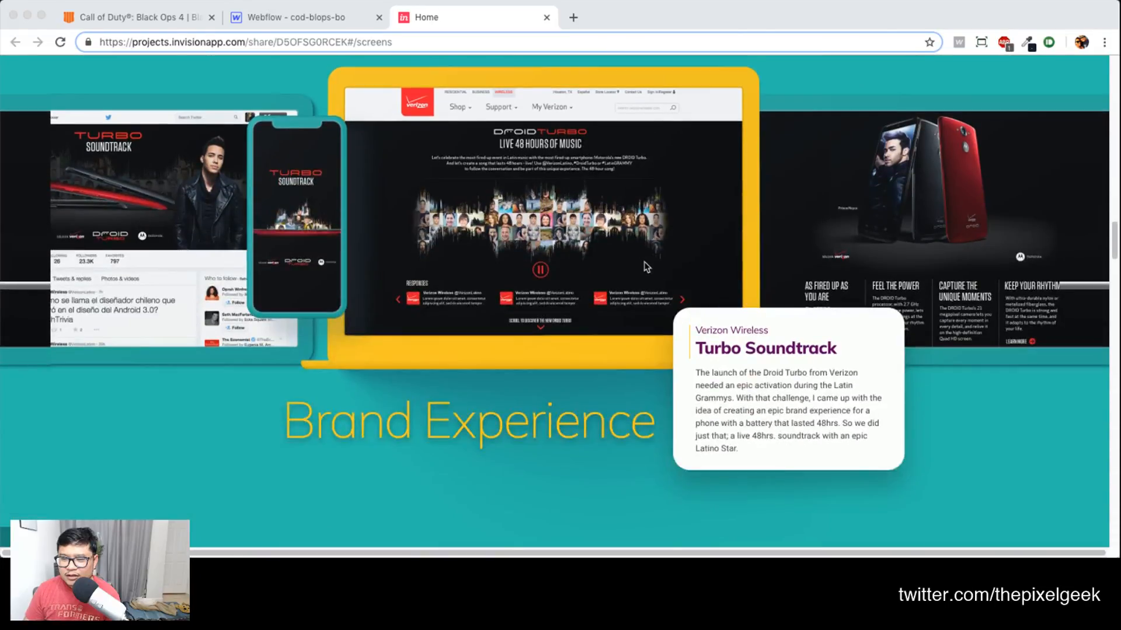
pyautogui.scroll(10, 644, 267)
pyautogui.scroll(-4, 645, 267)
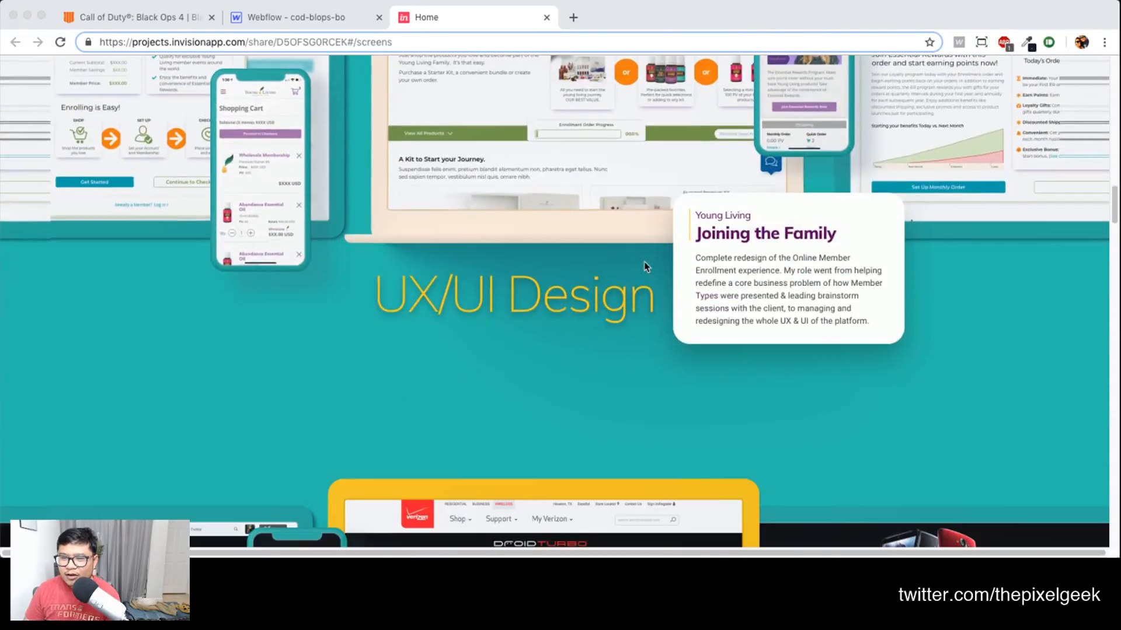
pyautogui.scroll(5, 644, 266)
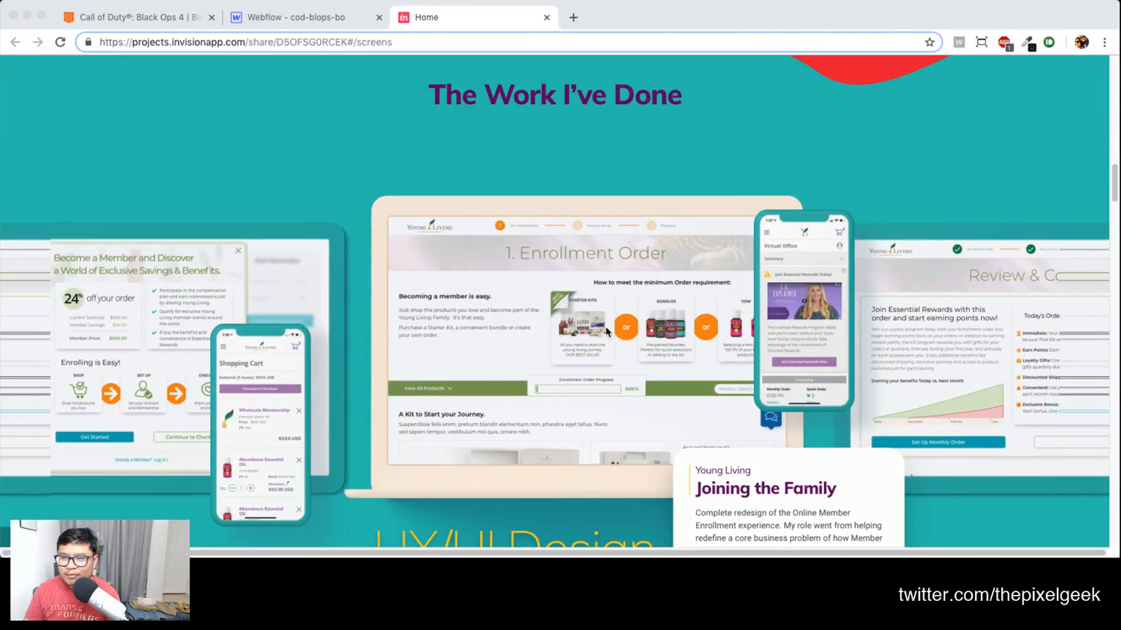
pyautogui.scroll(-2, 385, 371)
pyautogui.scroll(-10, 883, 300)
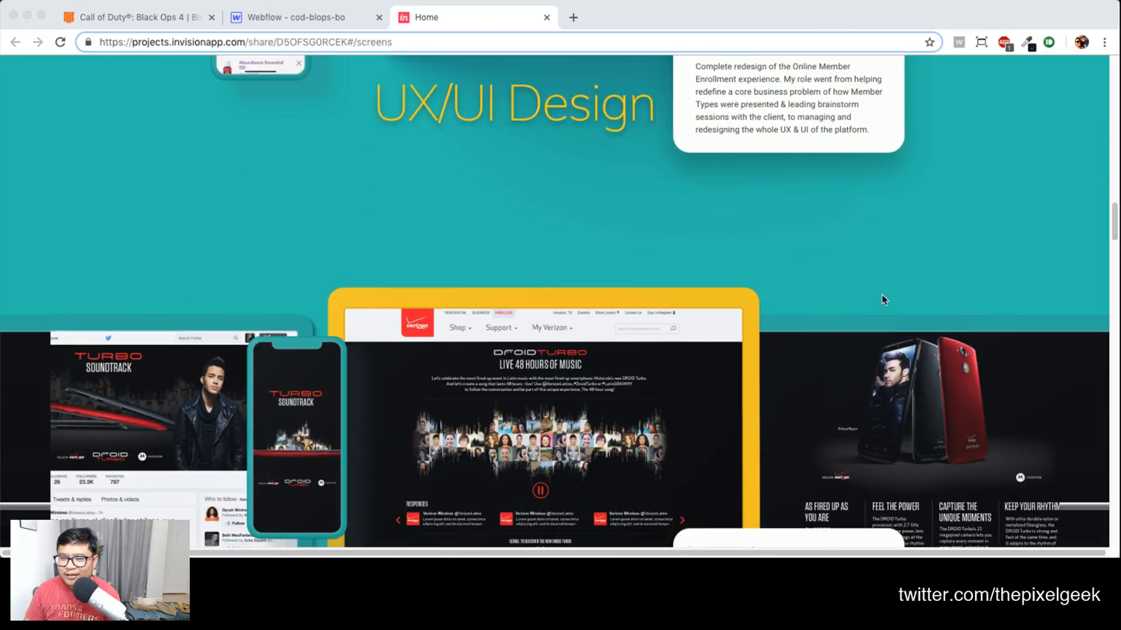
pyautogui.scroll(6, 398, 280)
pyautogui.scroll(5, 399, 280)
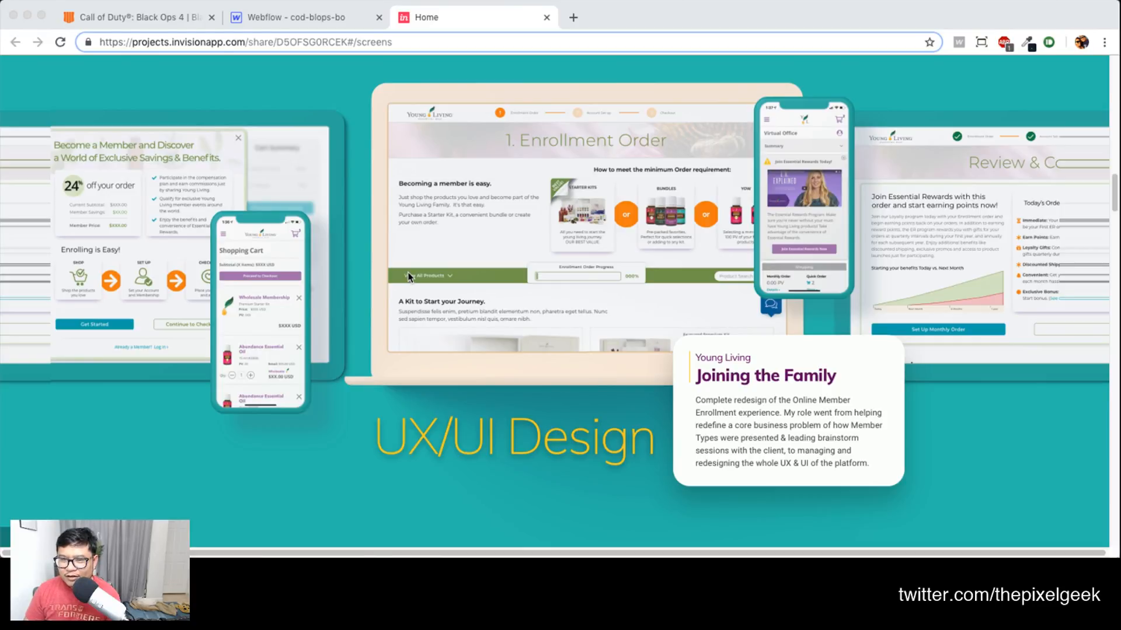
# Review the transition between the Young Living showcase, The Work I've Done heading and the #AboutMe phone mockup
pyautogui.scroll(1, 409, 276)
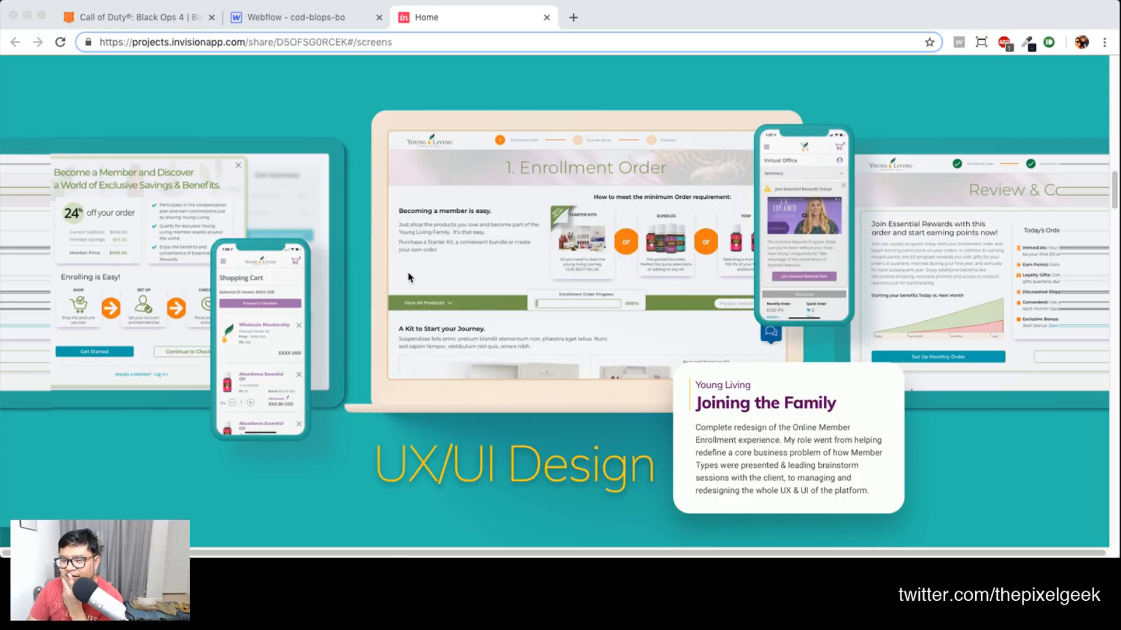
pyautogui.scroll(2, 408, 277)
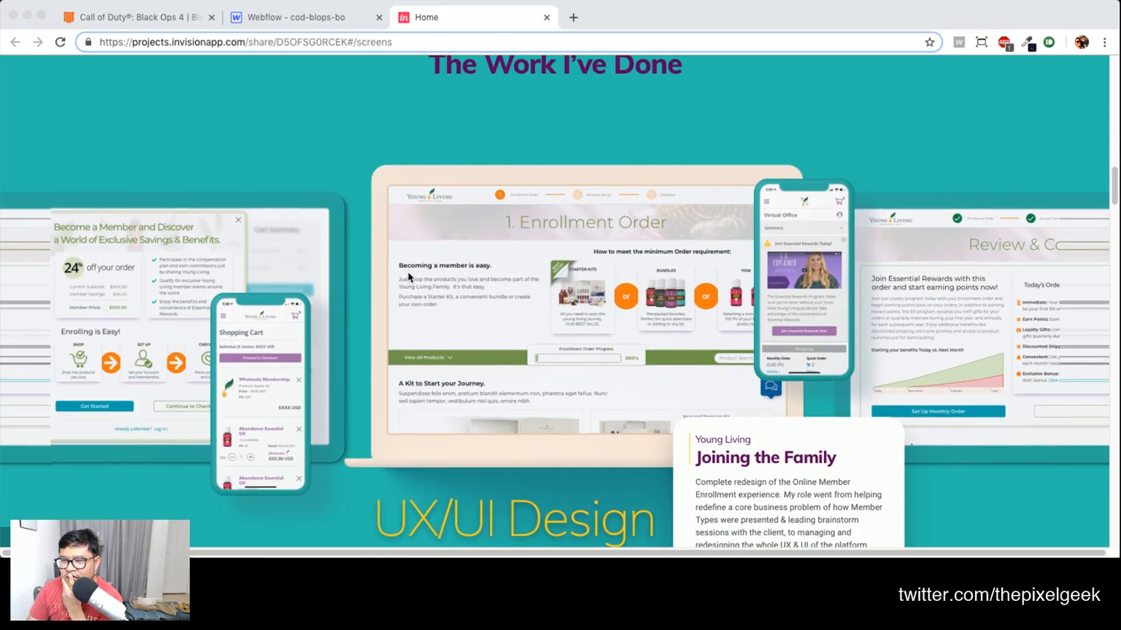
pyautogui.scroll(-2, 408, 277)
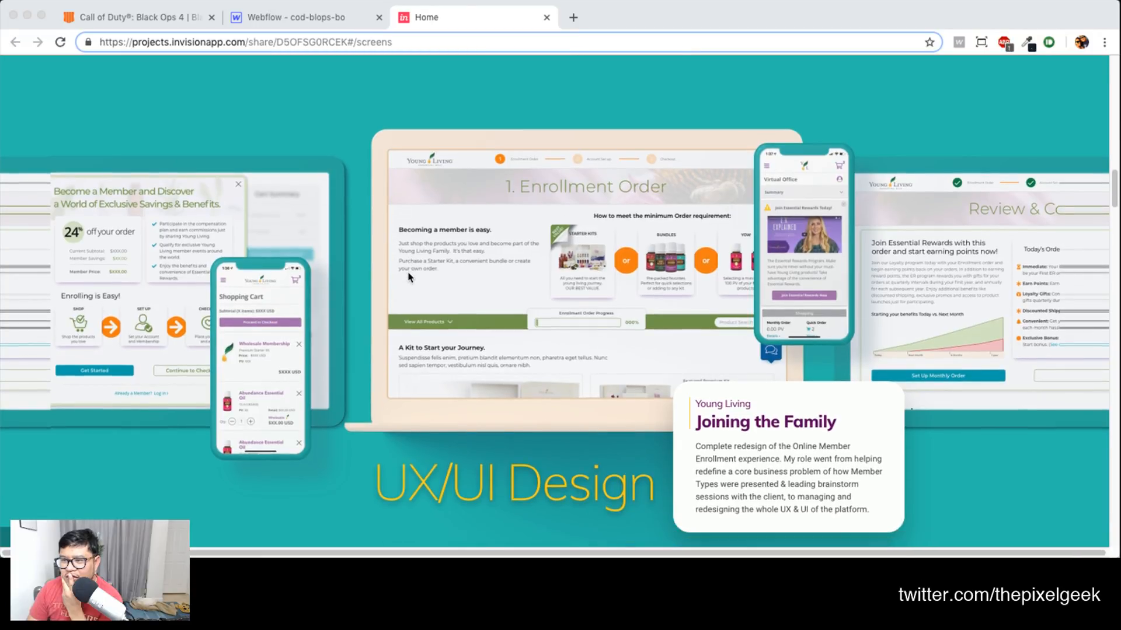
pyautogui.scroll(-3, 408, 277)
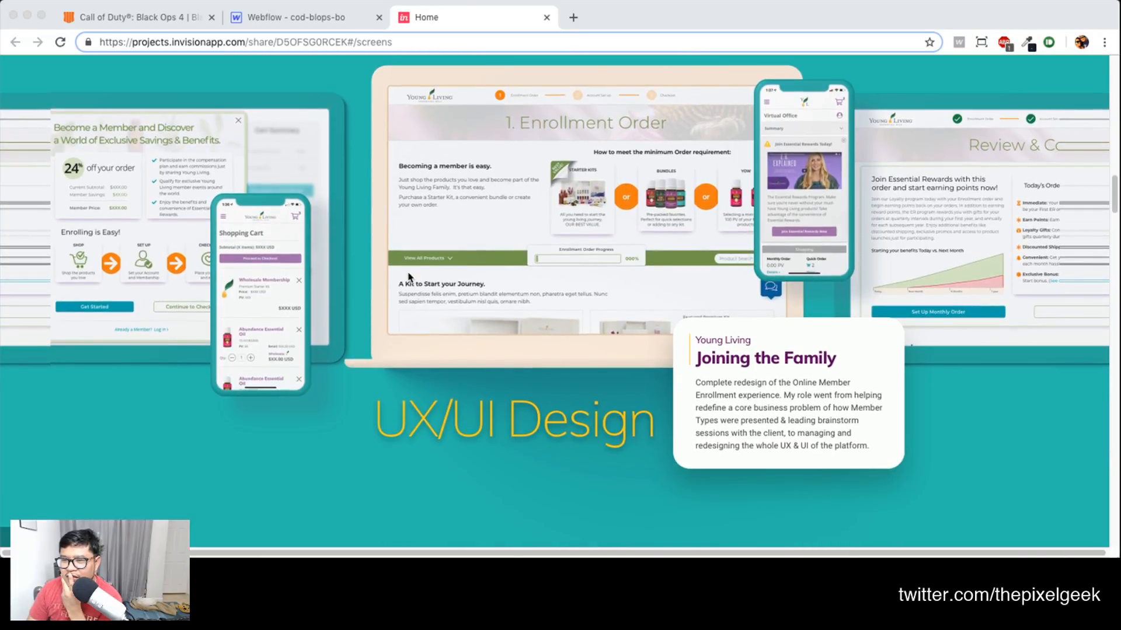
pyautogui.scroll(10, 409, 276)
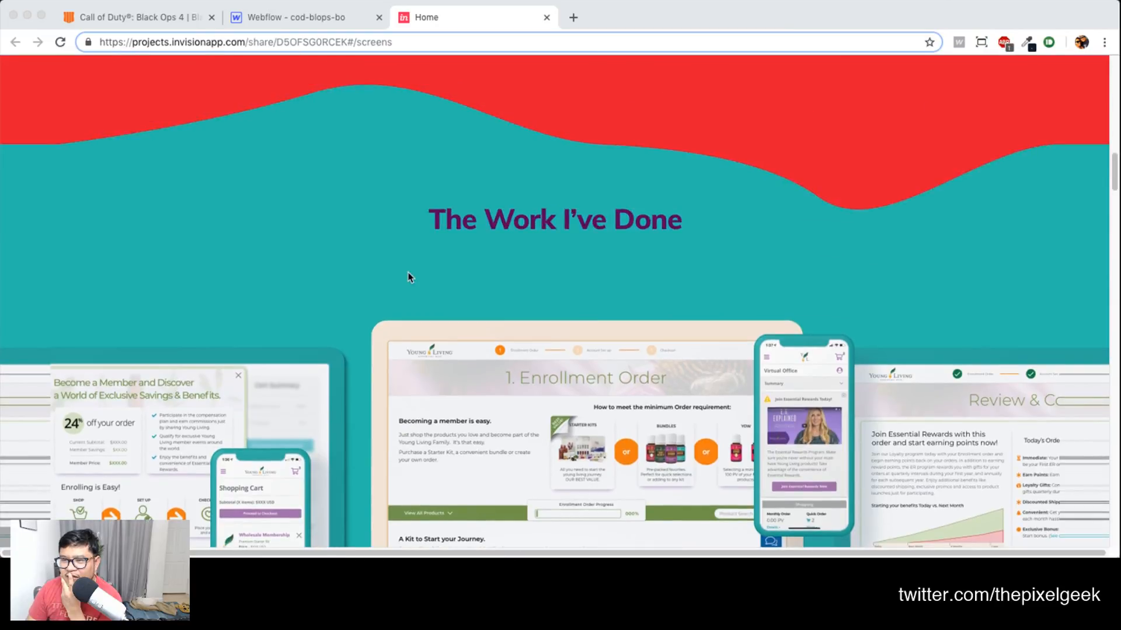
pyautogui.scroll(-8, 409, 275)
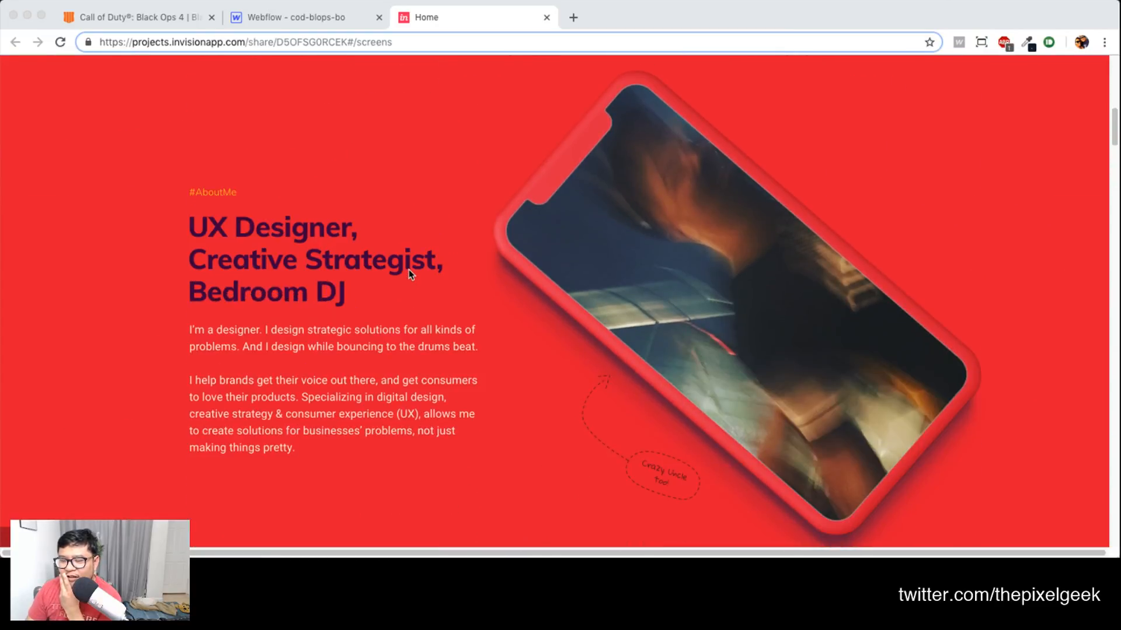
pyautogui.scroll(-2, 499, 261)
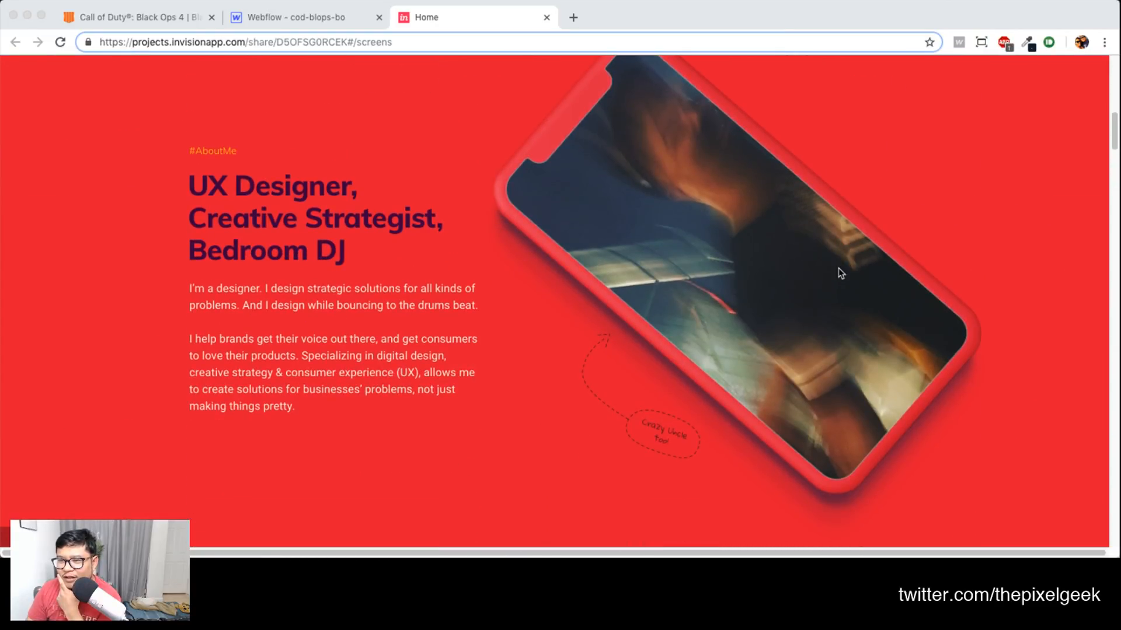
# Inspect the device mockups in the Young Living showcase, continuing down to the Verizon Wireless Turbo Soundtrack showcase
pyautogui.scroll(-20, 838, 268)
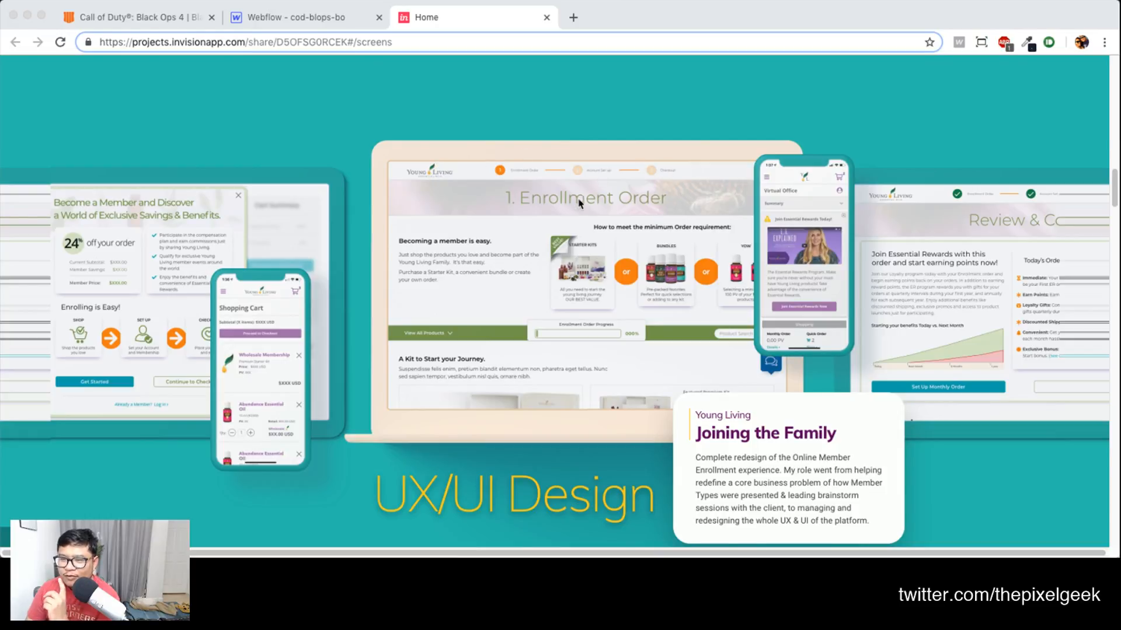
pyautogui.scroll(-1, 956, 201)
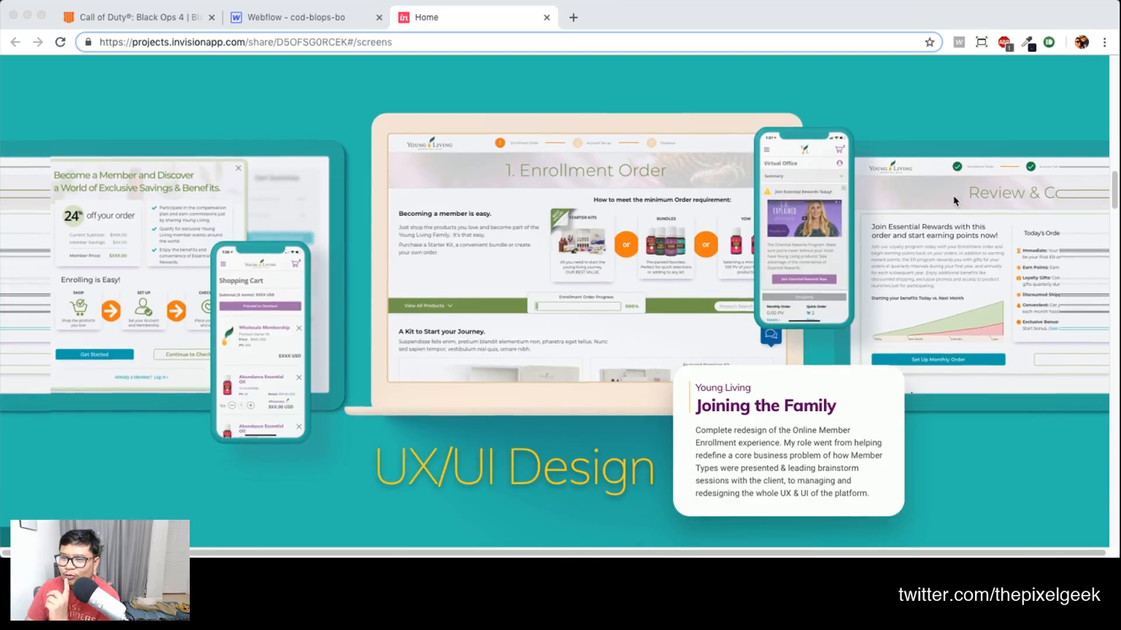
pyautogui.scroll(-1, 956, 202)
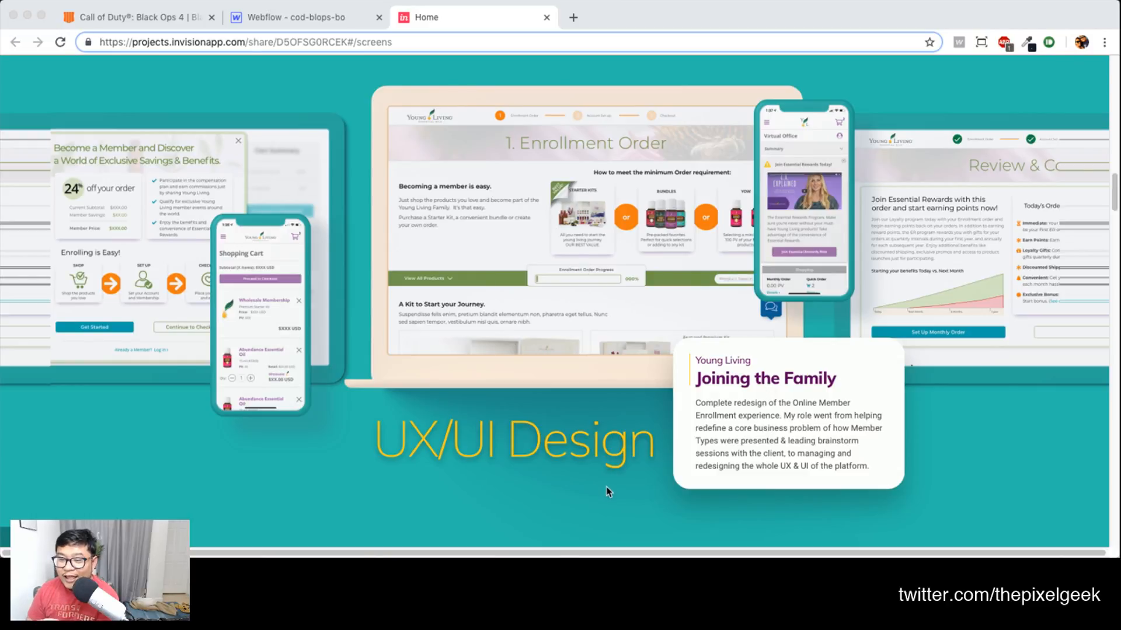
pyautogui.scroll(1, 624, 279)
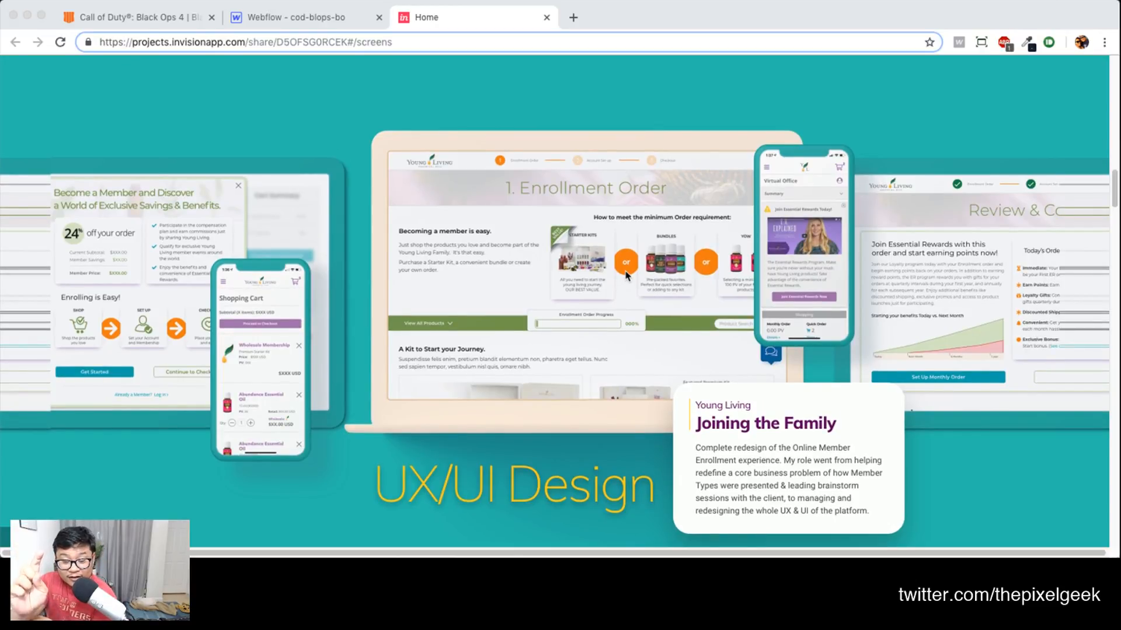
pyautogui.scroll(-1, 677, 102)
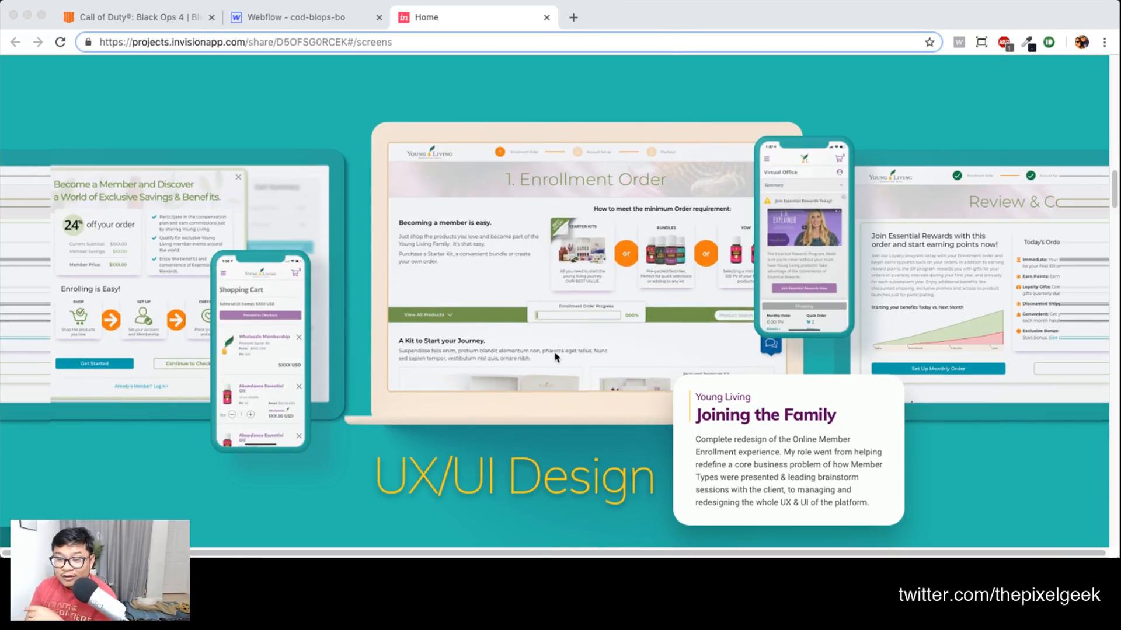
pyautogui.click(557, 256)
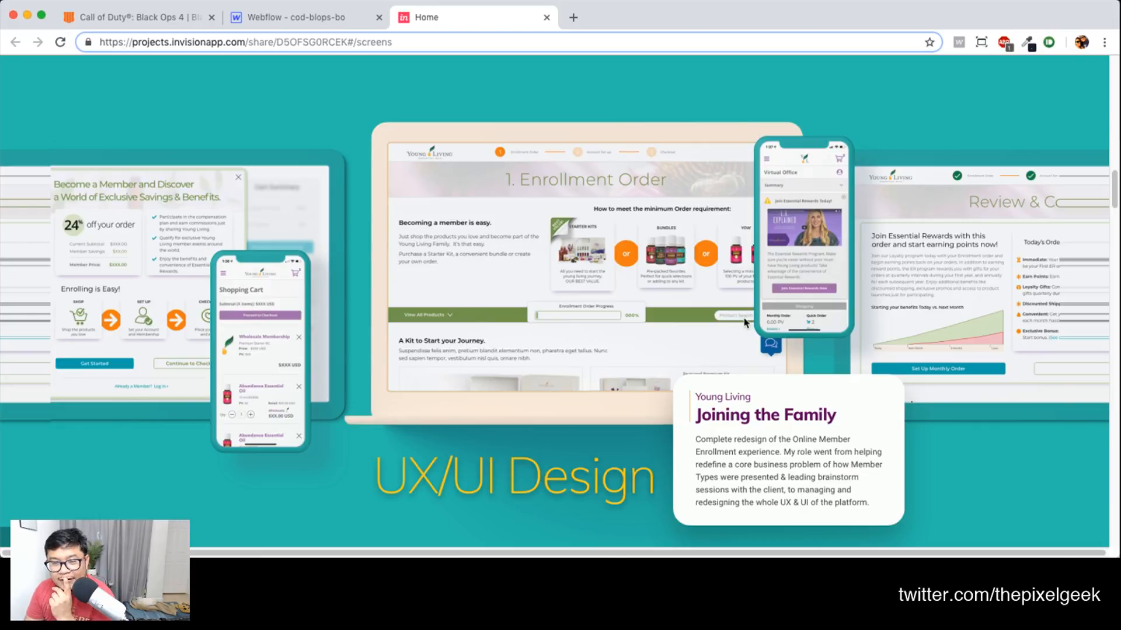
pyautogui.scroll(-10, 594, 344)
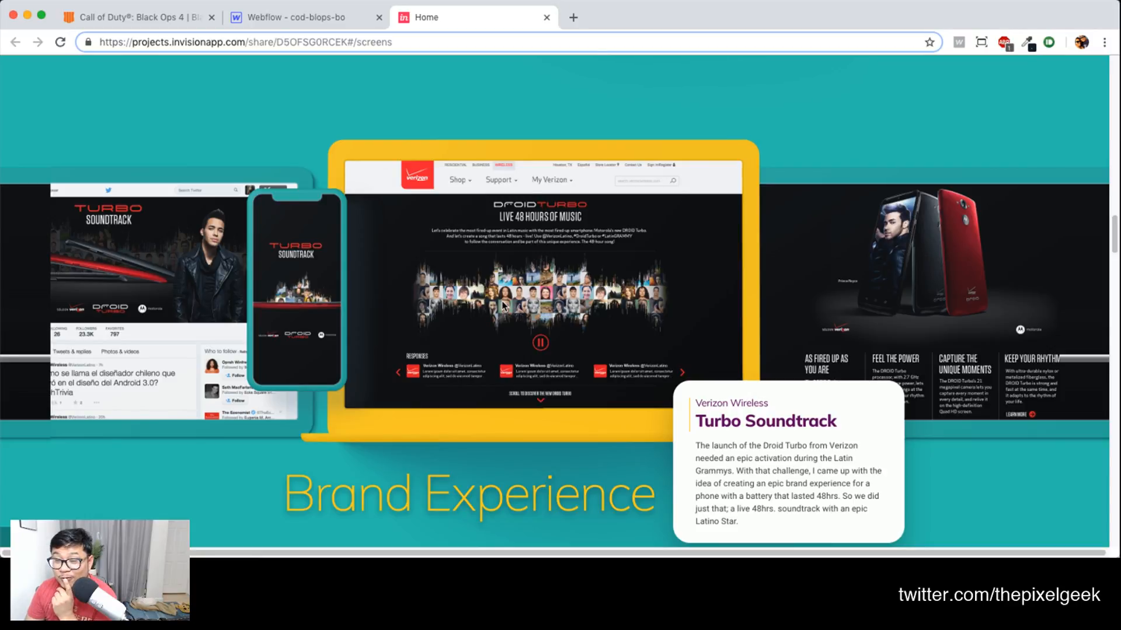
# Examine the Social Media #MeAgarroElGol showcase and the How I Work chart with its Discover, Define, Design and Deliver columns
pyautogui.scroll(-12, 521, 365)
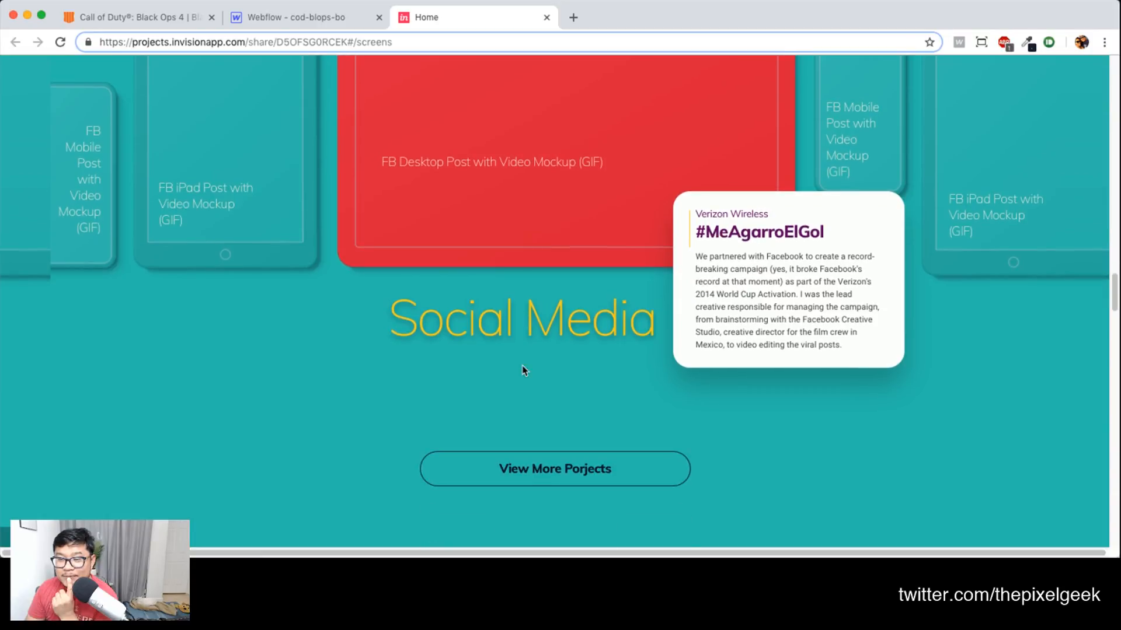
pyautogui.scroll(-5, 524, 369)
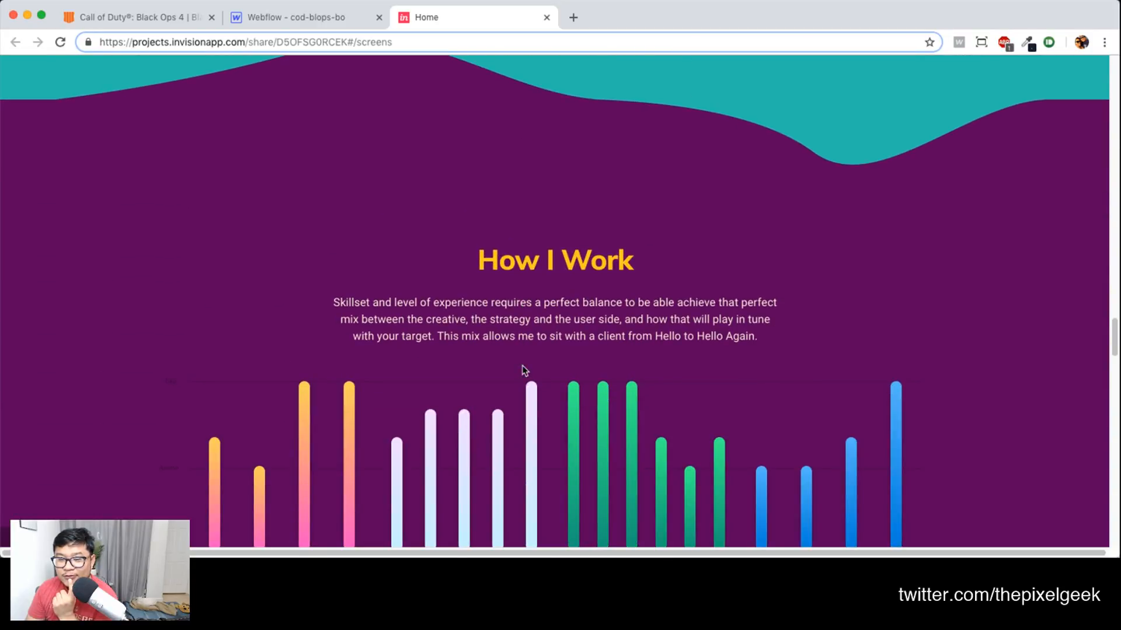
pyautogui.scroll(-3, 524, 369)
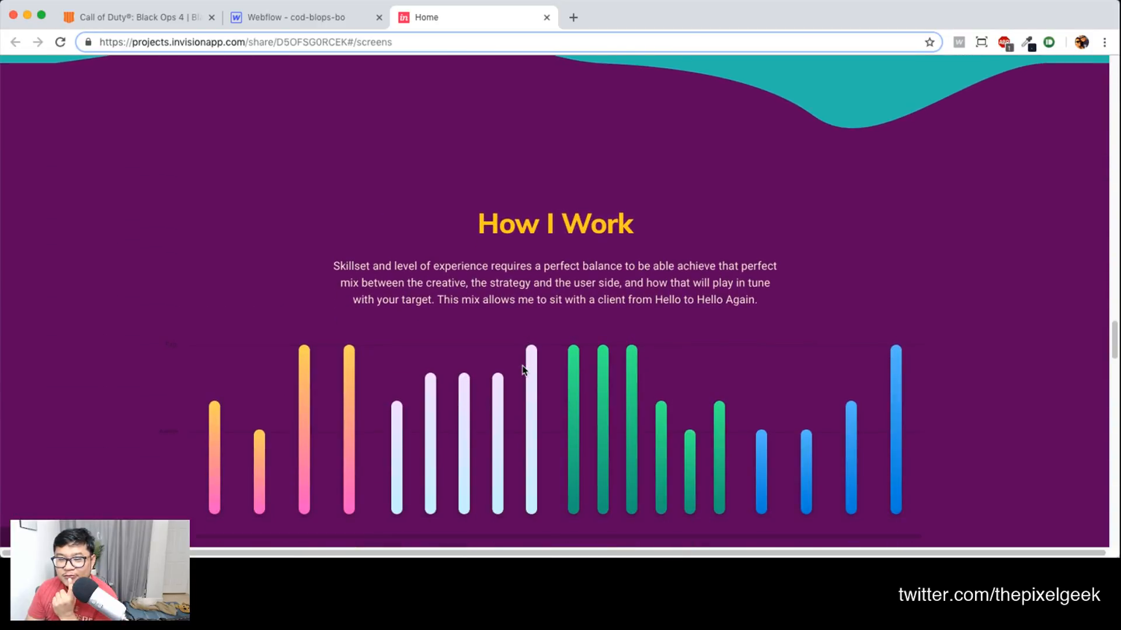
pyautogui.scroll(-2, 524, 370)
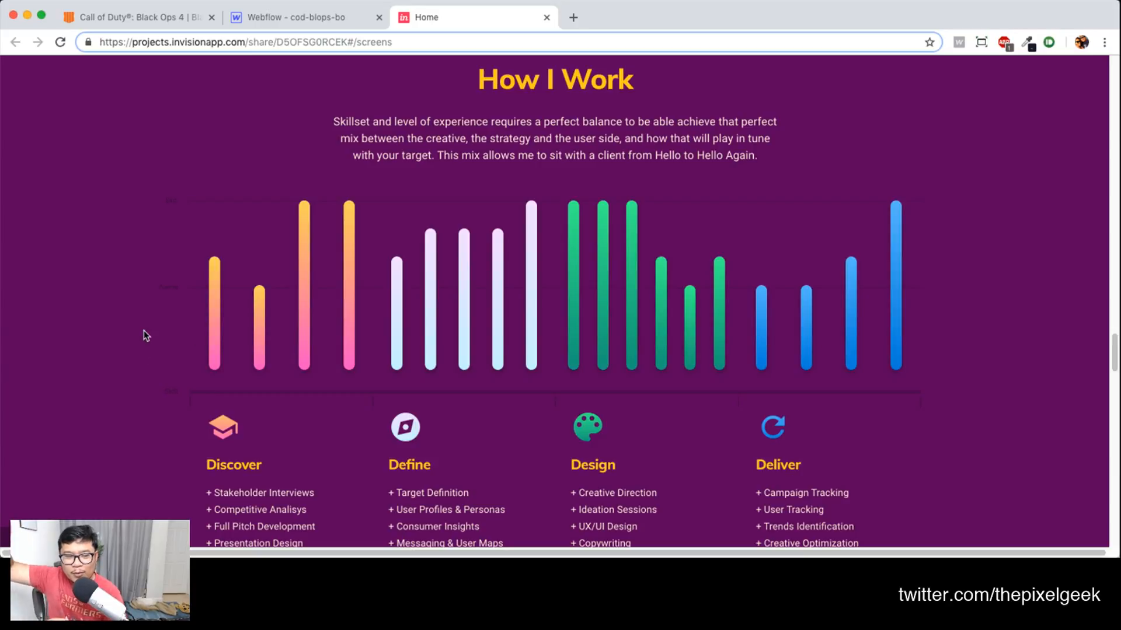
pyautogui.scroll(-7, 159, 307)
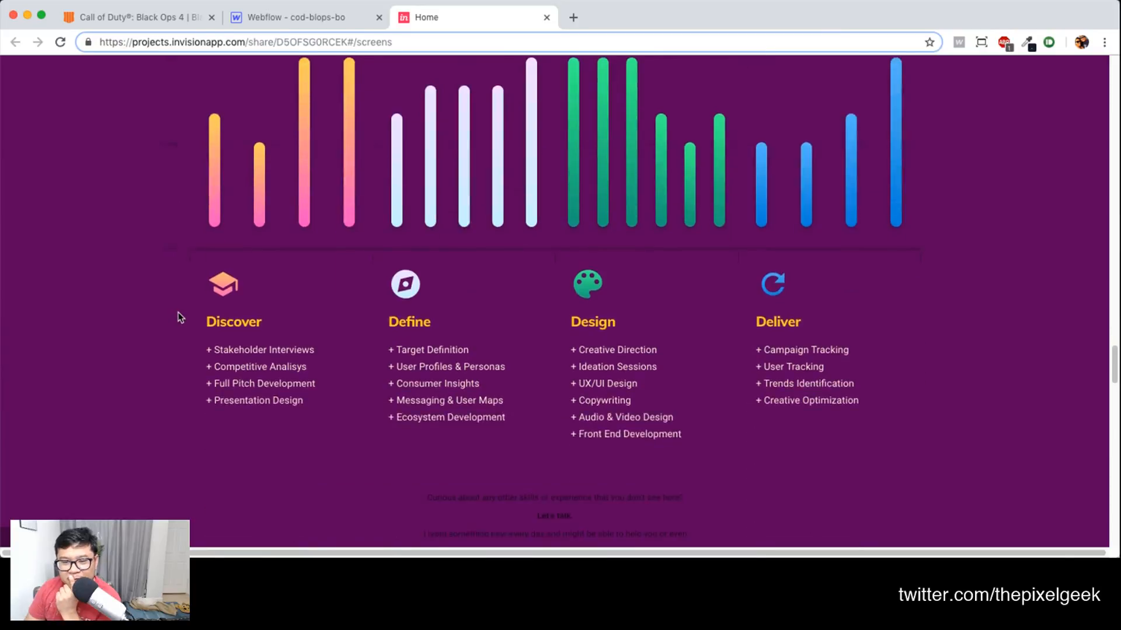
# Review the Epic Brands I Call Clients logo grid, the "Can I help you with some *work?" contact form and the red footer
pyautogui.scroll(-8, 181, 317)
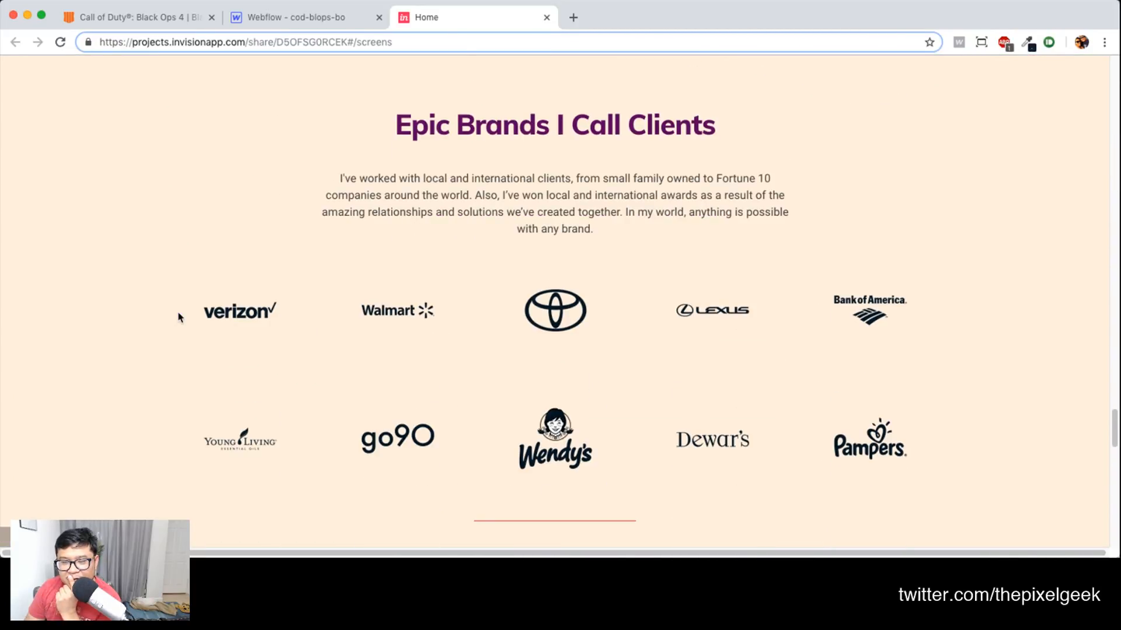
pyautogui.scroll(-10, 178, 316)
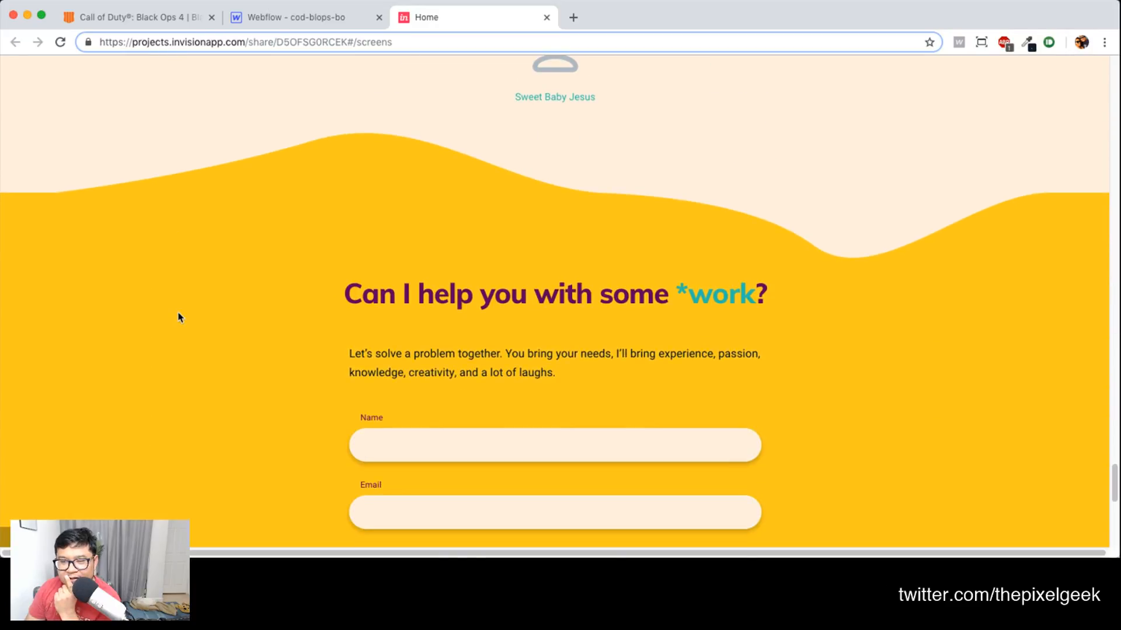
pyautogui.scroll(-3, 180, 317)
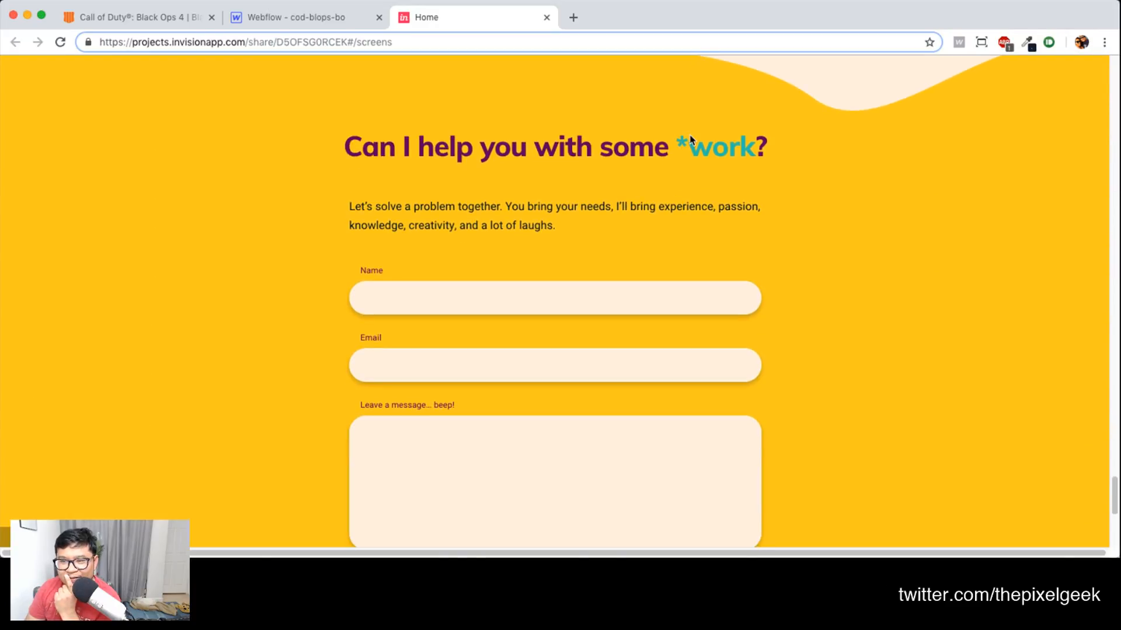
pyautogui.scroll(-4, 646, 272)
pyautogui.scroll(-2, 647, 273)
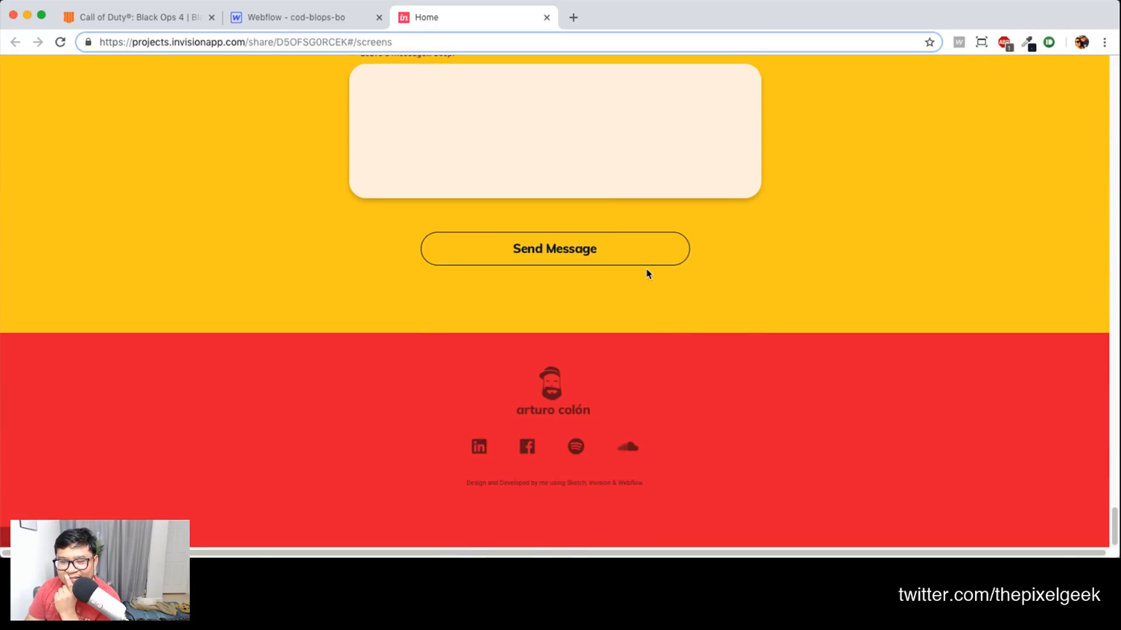
pyautogui.scroll(7, 647, 272)
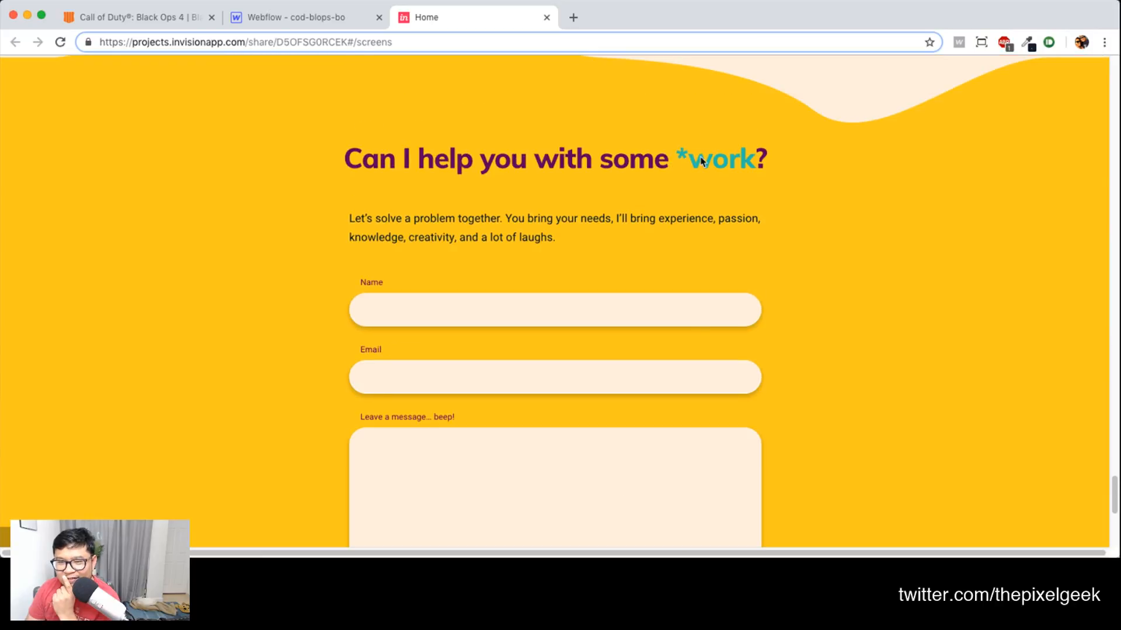
pyautogui.scroll(-6, 661, 266)
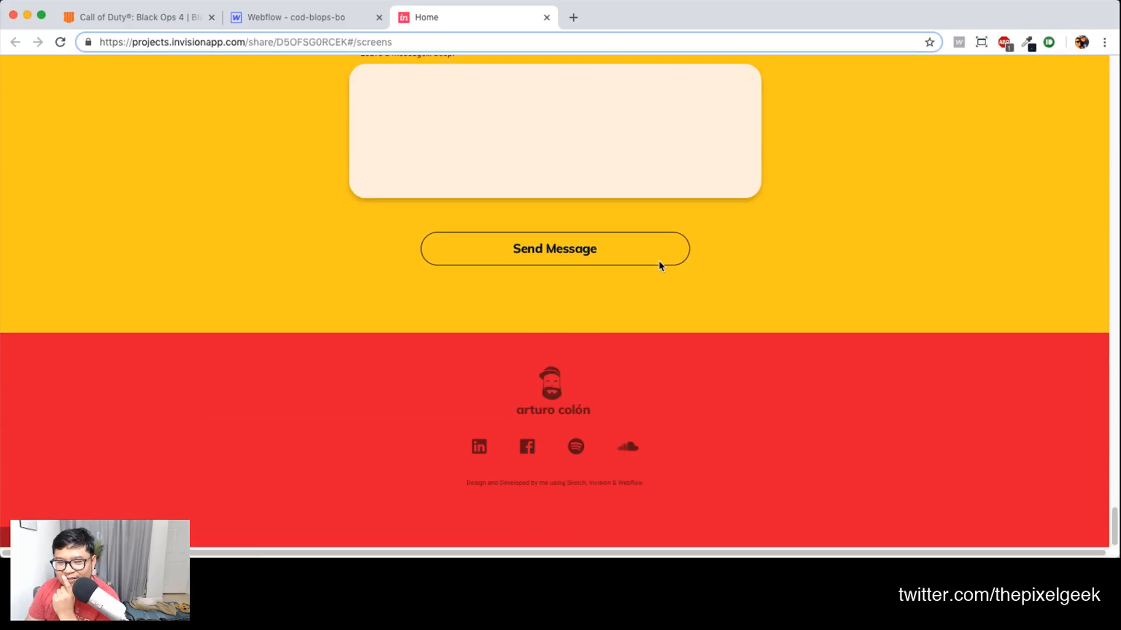
# Read the testimonial between the contact form and client logos, and review the Epic Brands I Call Clients section again
pyautogui.scroll(8, 660, 266)
pyautogui.scroll(8, 660, 266)
pyautogui.scroll(-5, 661, 266)
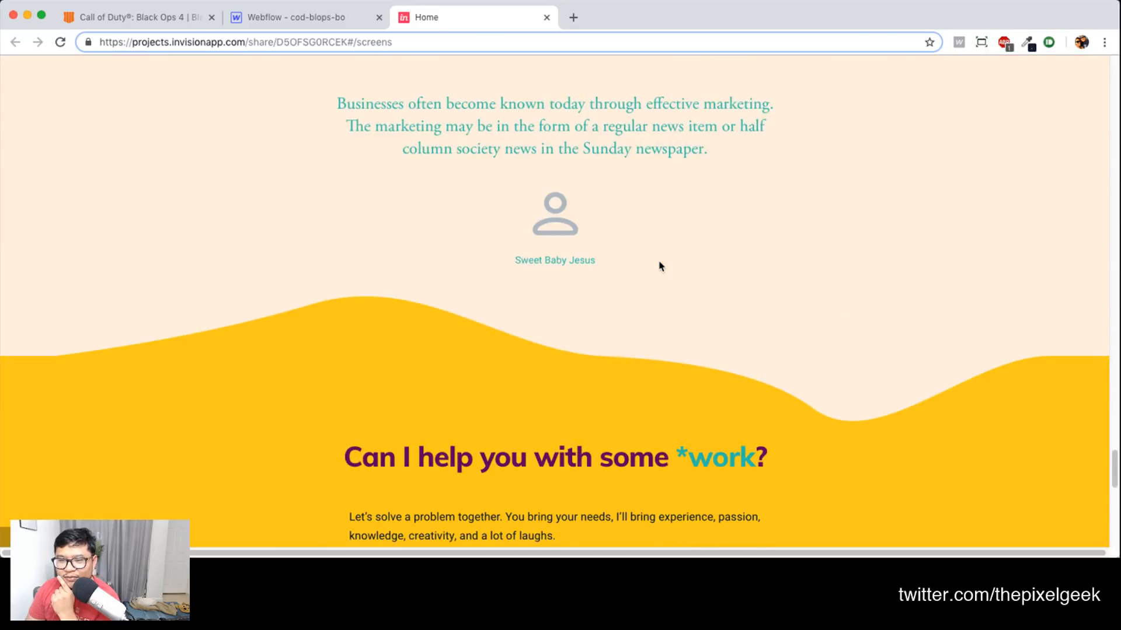
pyautogui.scroll(1, 660, 266)
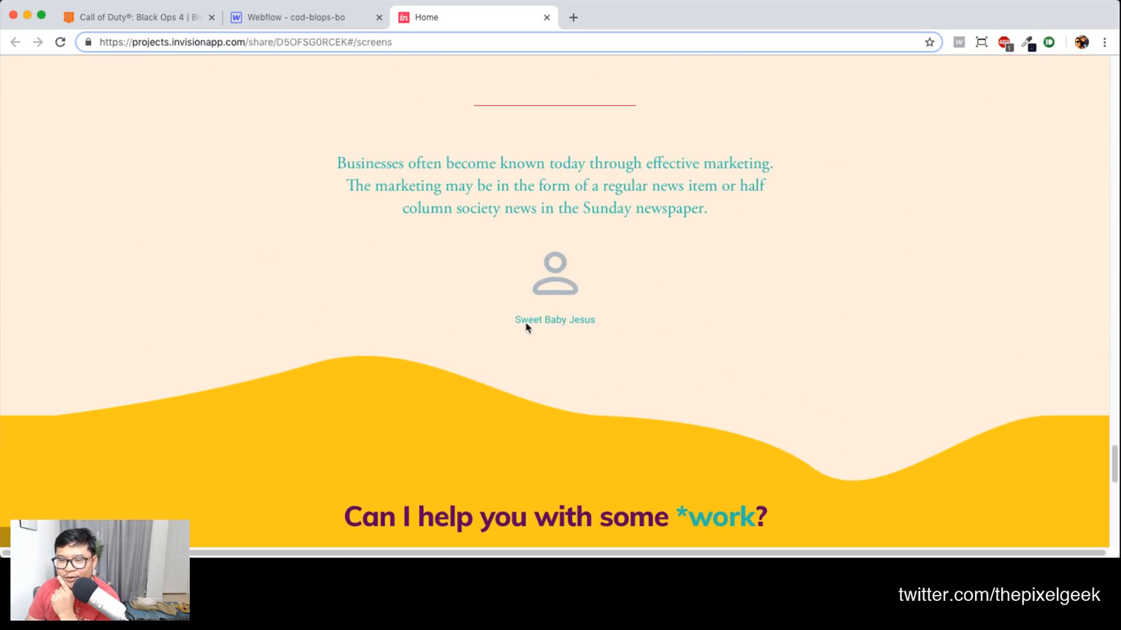
pyautogui.scroll(5, 613, 318)
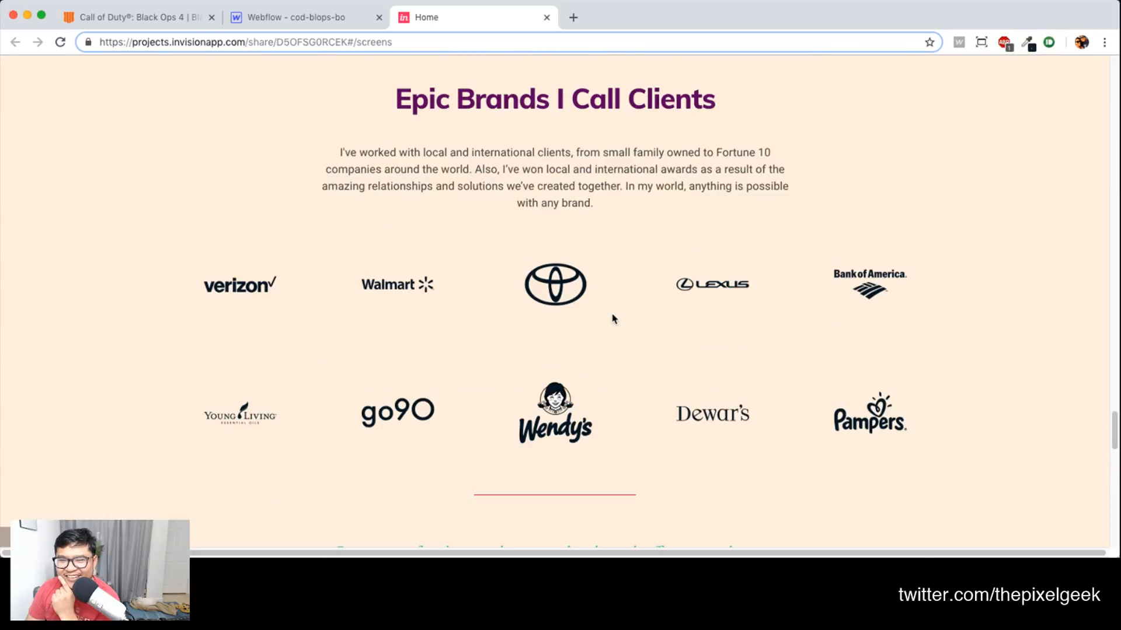
# Compare the How I Work chart with the Social Media and Brand Experience showcases, returning to the hello hero section
pyautogui.scroll(15, 613, 315)
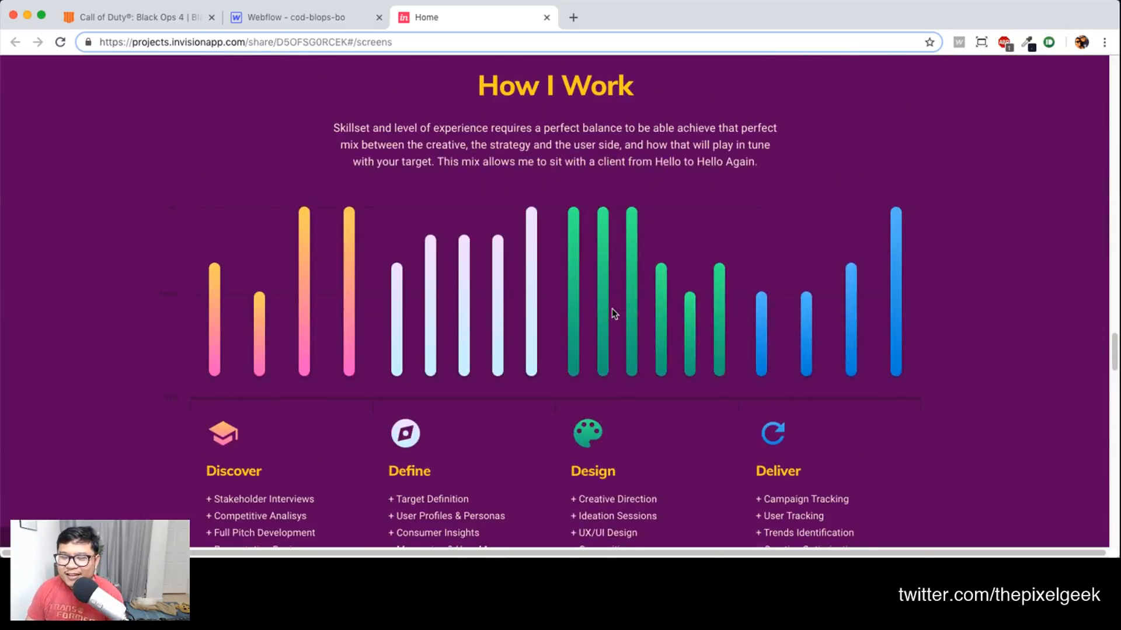
pyautogui.scroll(7, 613, 314)
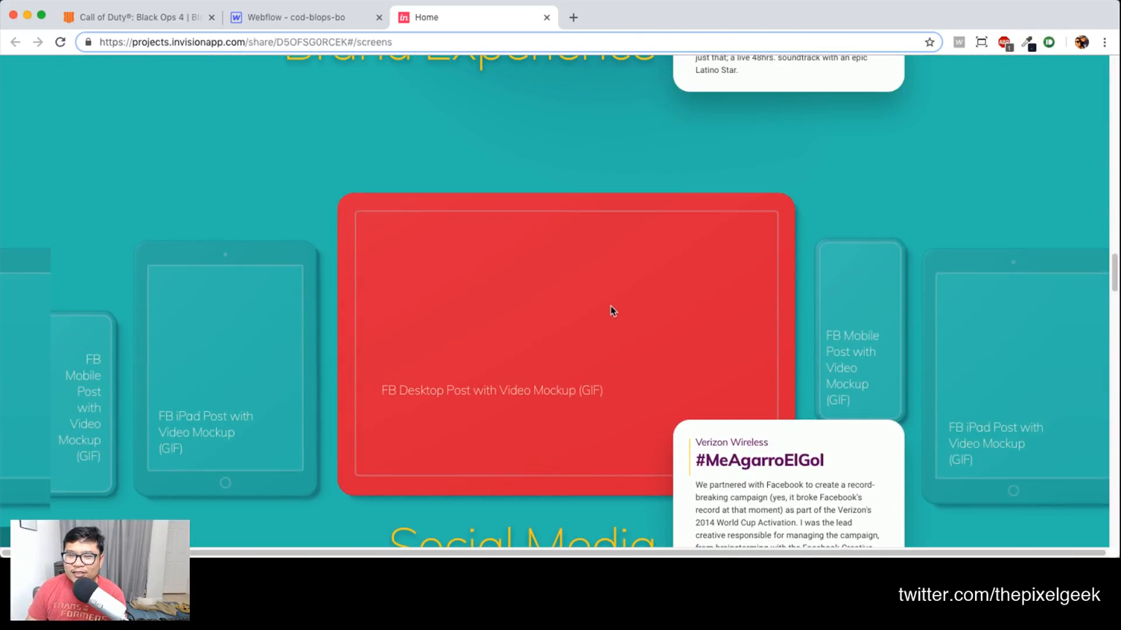
pyautogui.scroll(7, 610, 306)
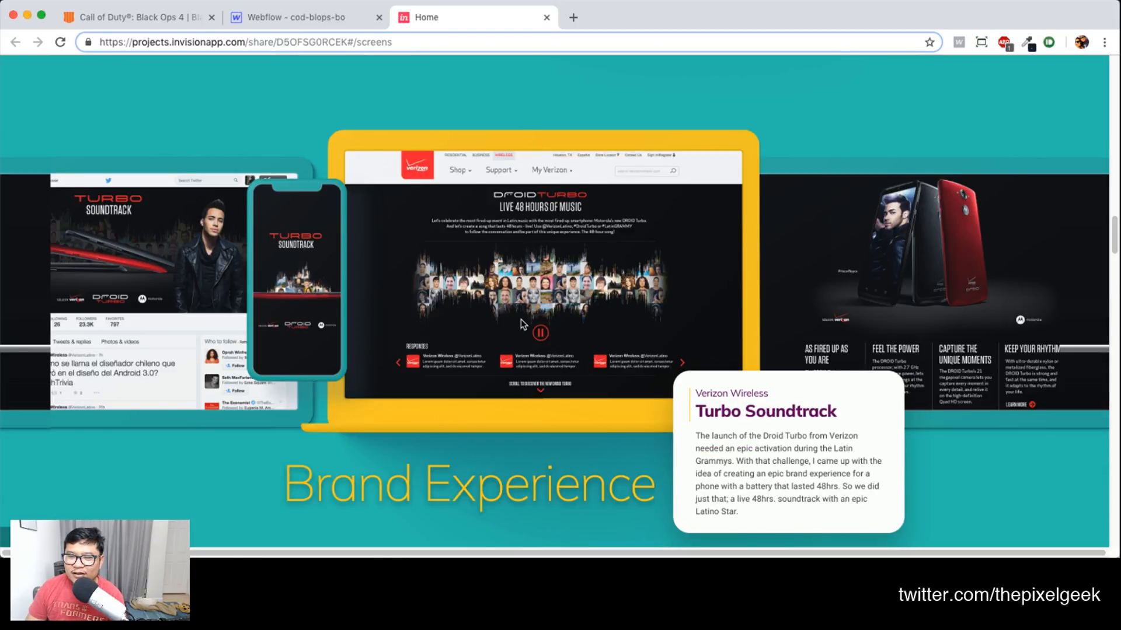
pyautogui.scroll(-20, 521, 323)
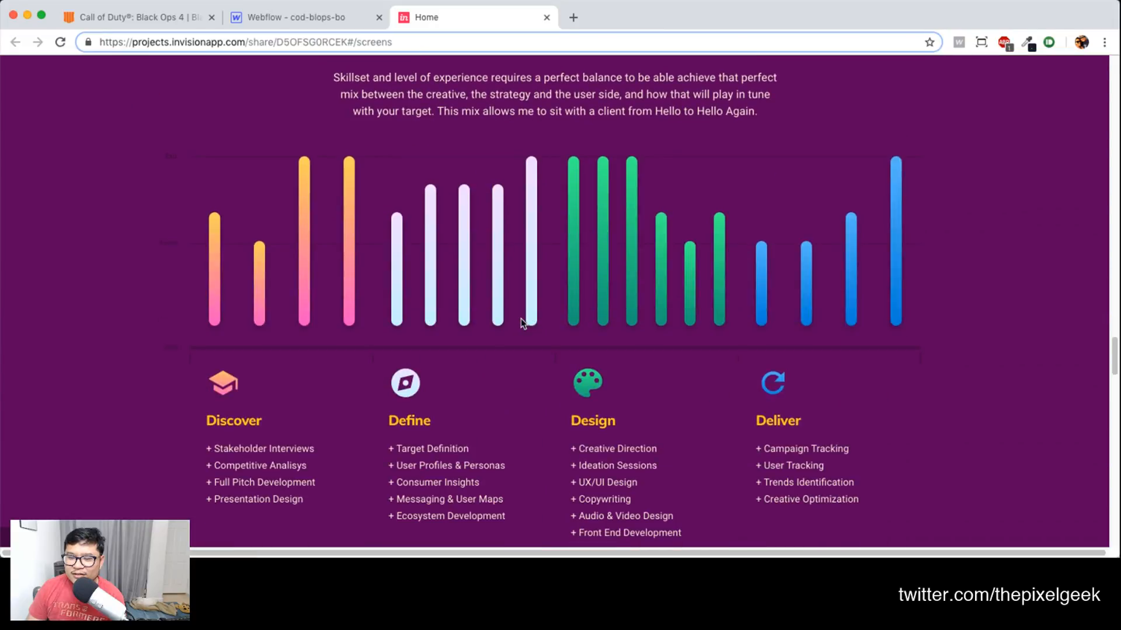
pyautogui.scroll(20, 521, 324)
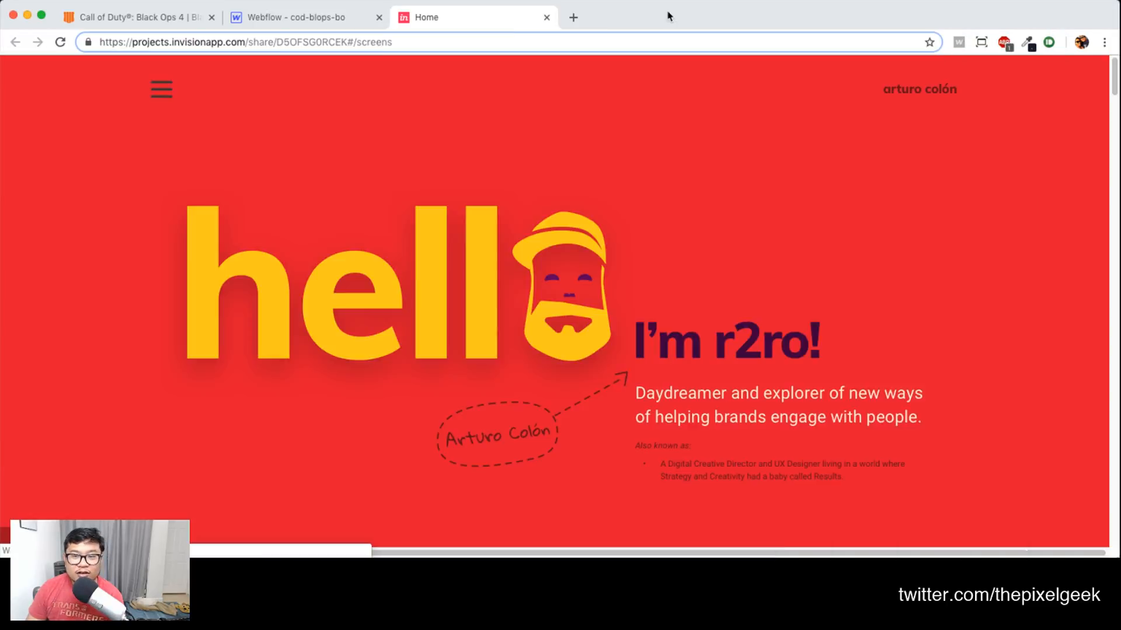
# Open the Mobile 375 InVision prototype and examine its hello hero, tilted phone mockup and #AboutMe text
pyautogui.moveTo(668, 15); pyautogui.dragTo(606, 19)
pyautogui.click(714, 19)
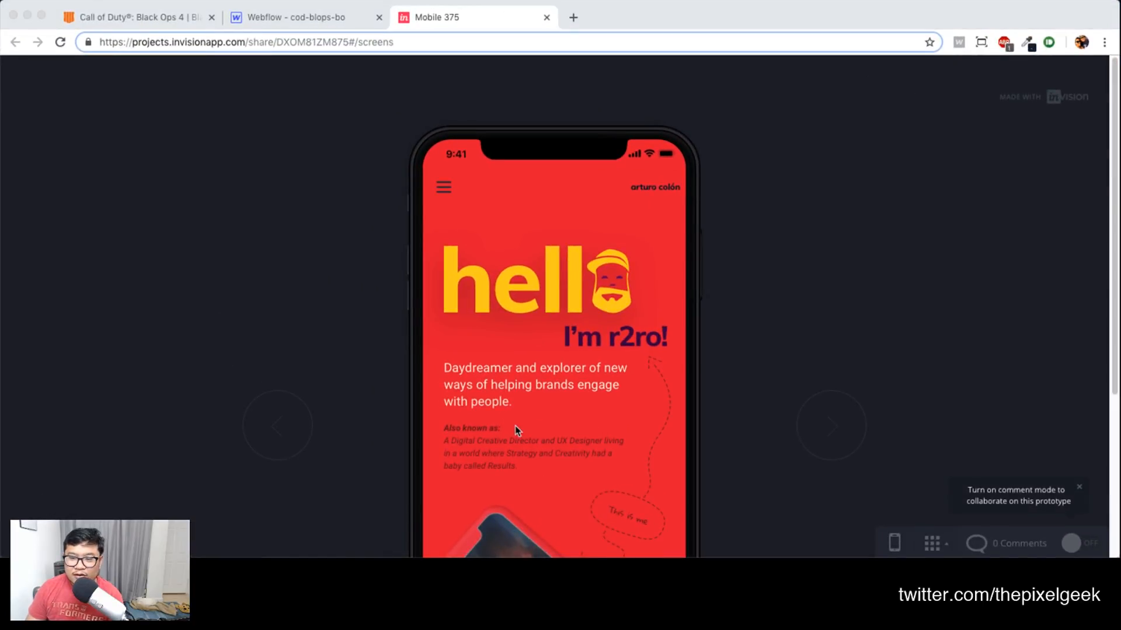
pyautogui.scroll(-3, 444, 419)
pyautogui.scroll(-10, 590, 428)
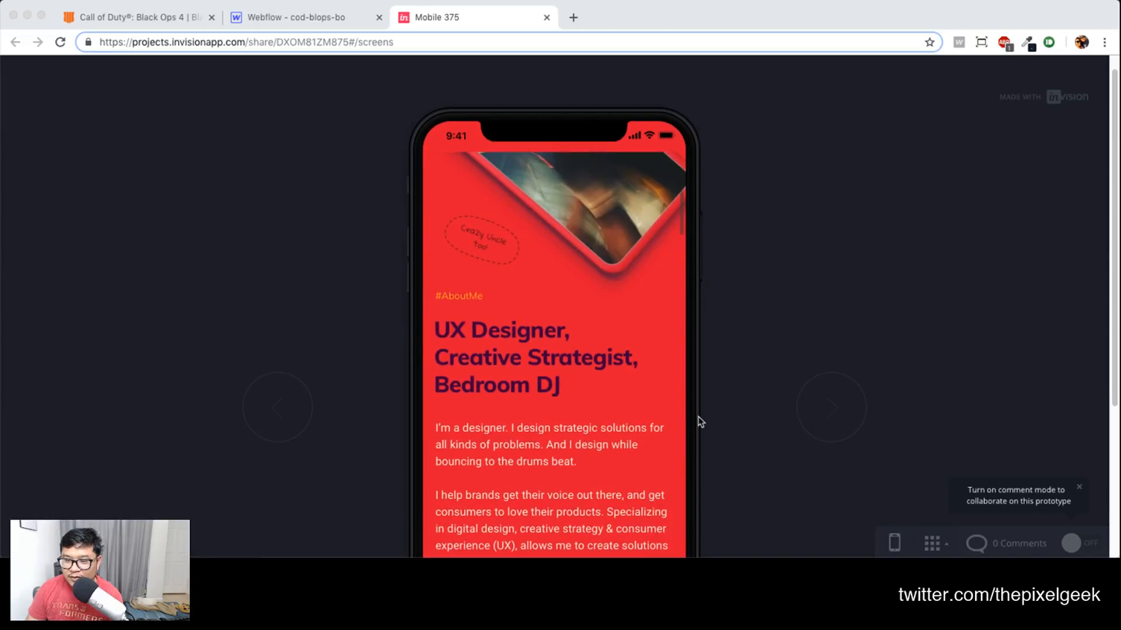
pyautogui.scroll(3, 577, 409)
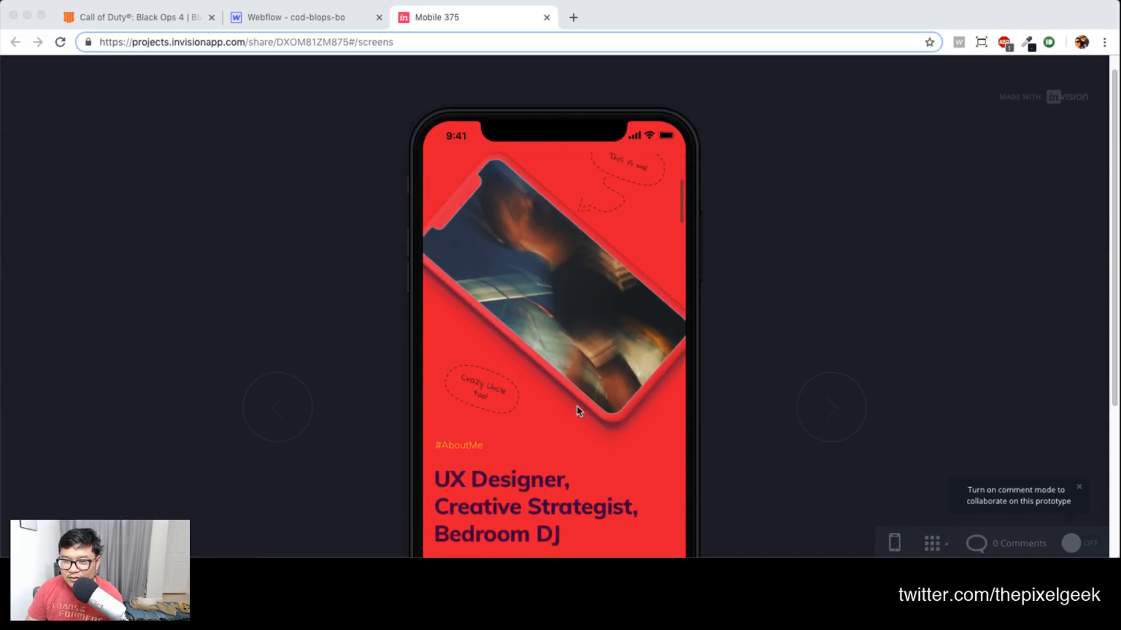
pyautogui.scroll(-5, 577, 411)
pyautogui.scroll(-12, 577, 409)
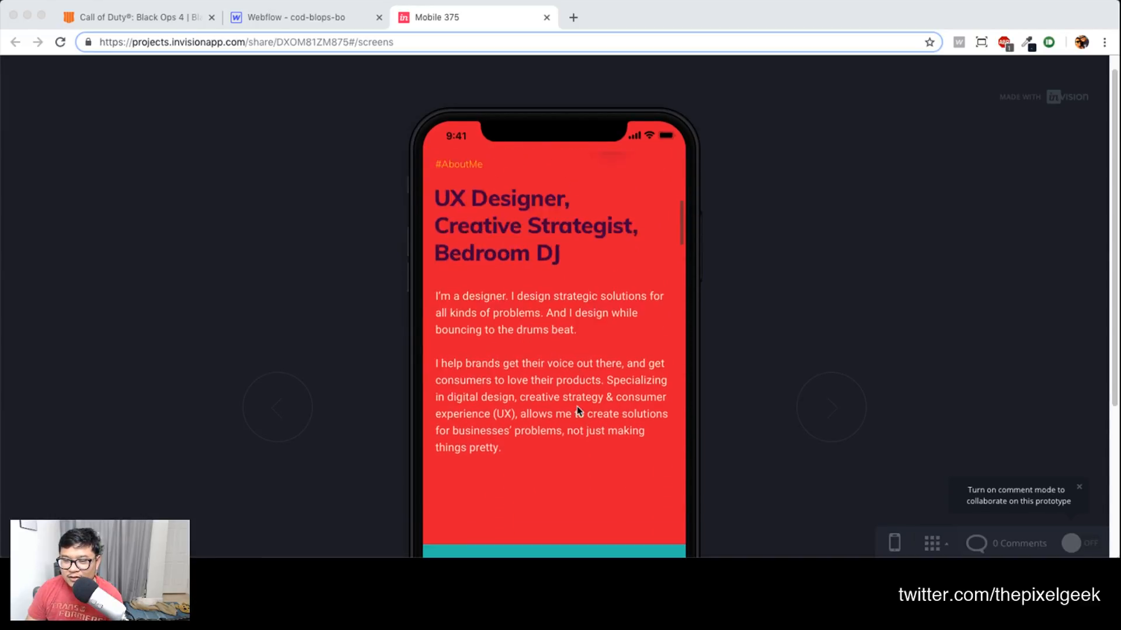
# Inspect the stacked device mockups in the mobile UX/UI Design showcase, continuing down to the Brand Experience showcase
pyautogui.scroll(-2, 577, 411)
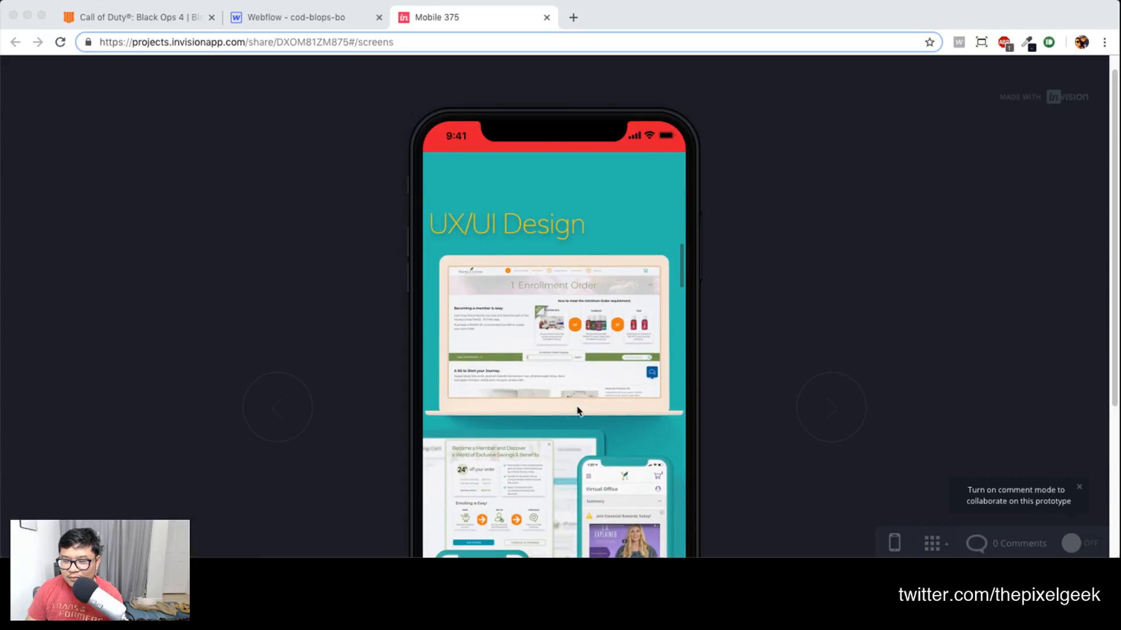
pyautogui.scroll(1, 577, 410)
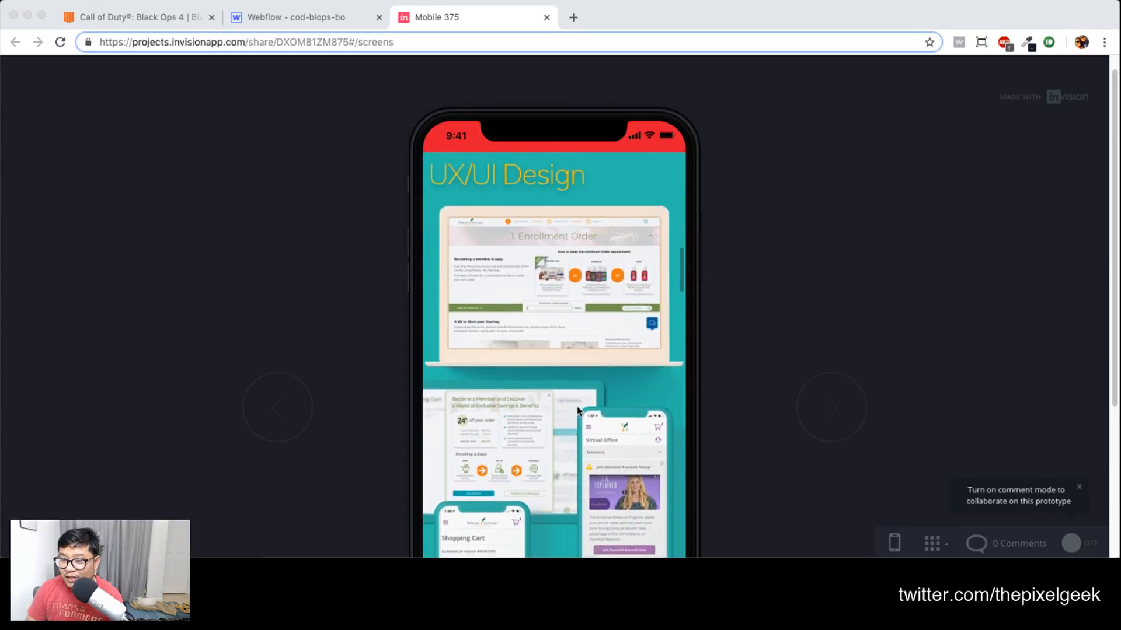
pyautogui.rightClick(577, 410)
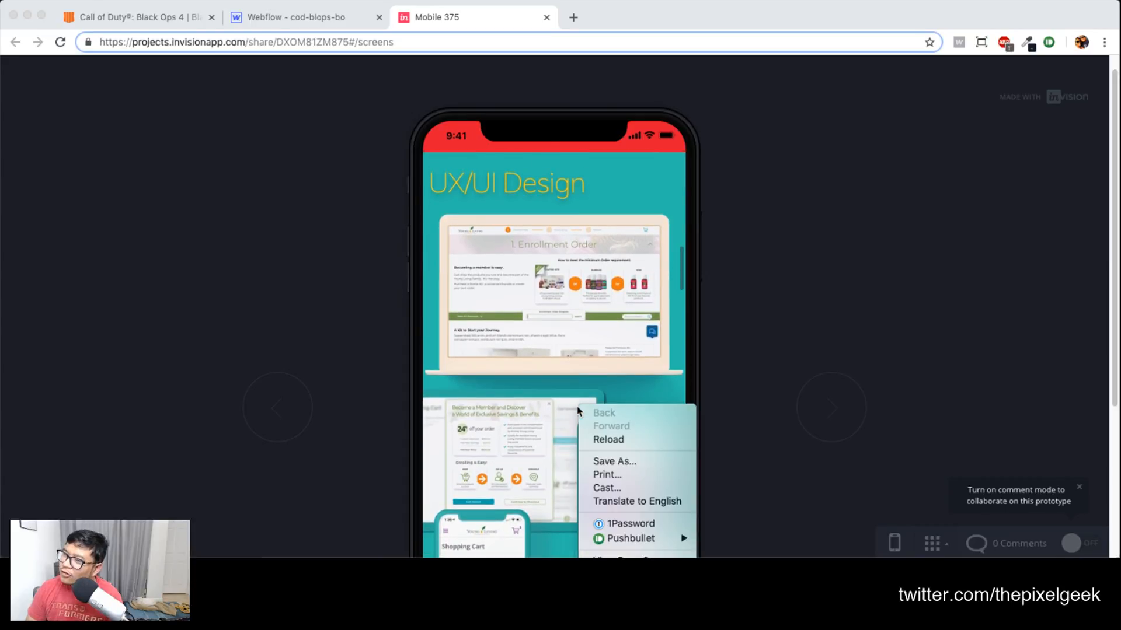
pyautogui.click(482, 415)
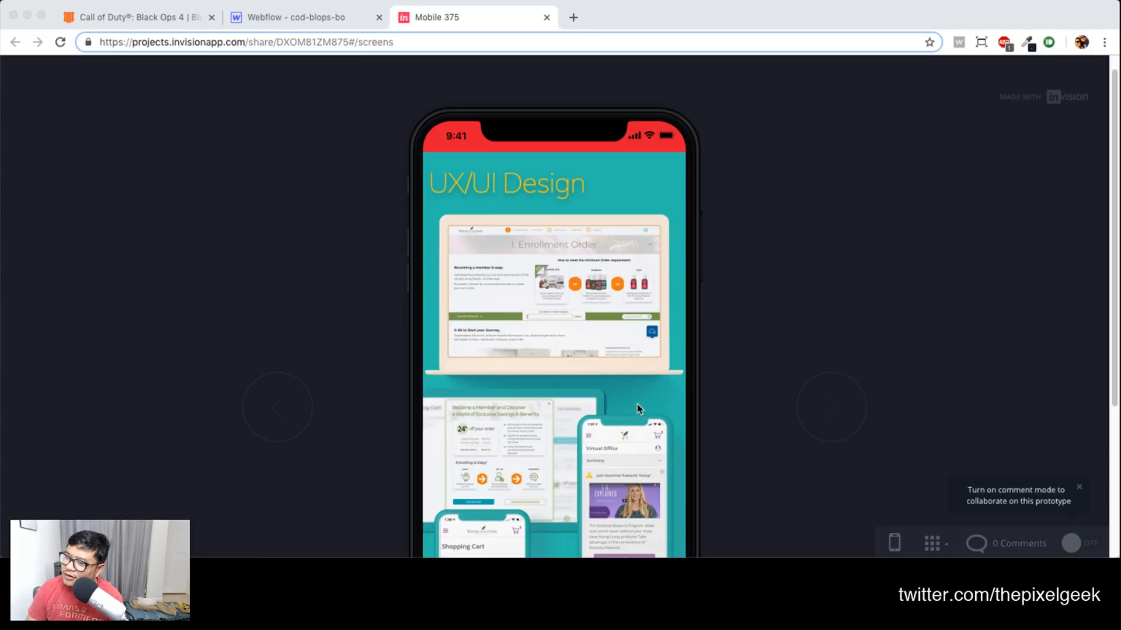
pyautogui.moveTo(637, 409); pyautogui.dragTo(575, 328)
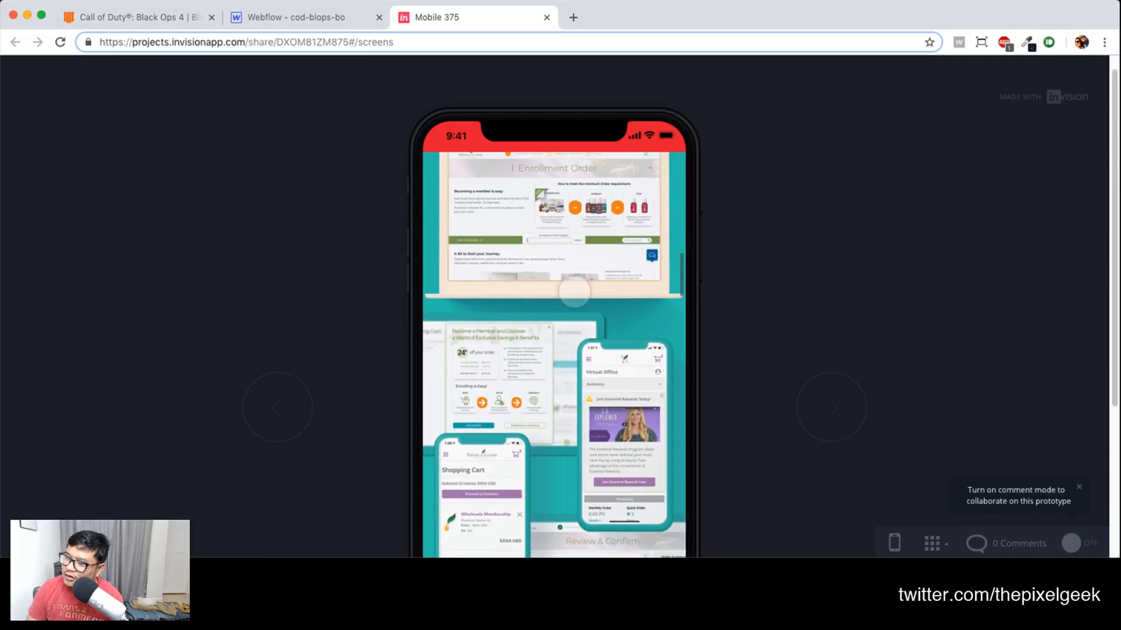
pyautogui.scroll(-10, 579, 435)
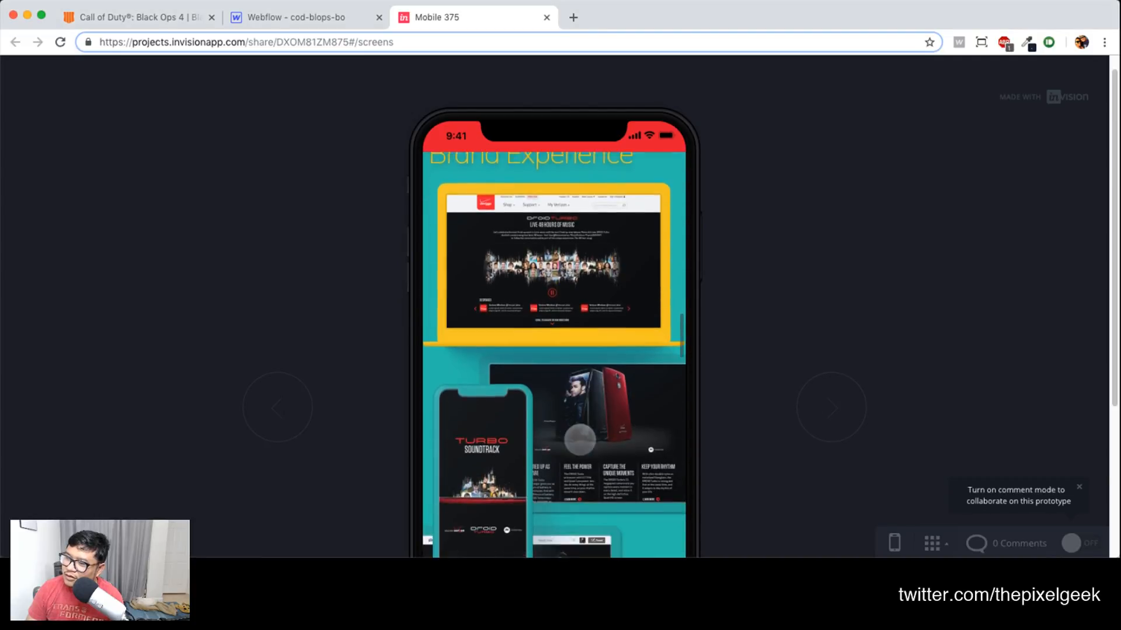
# Review the mobile Turbo Soundtrack card and the transition from the teal showcase area into the purple How I Work section
pyautogui.scroll(-5, 579, 439)
pyautogui.scroll(-8, 581, 437)
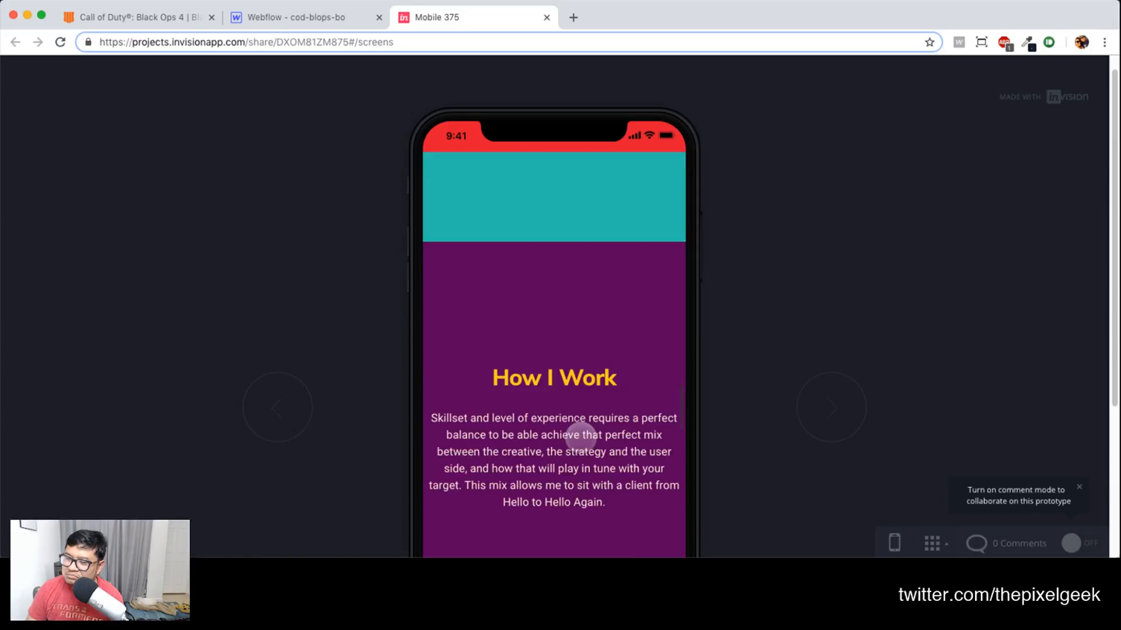
pyautogui.scroll(8, 581, 438)
pyautogui.scroll(3, 581, 438)
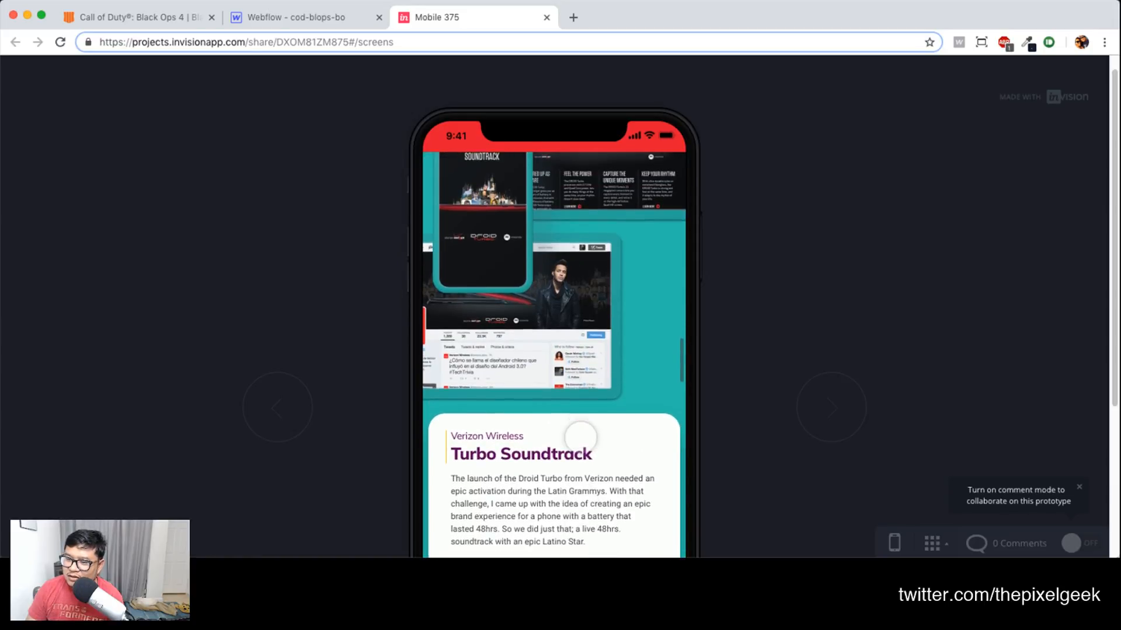
pyautogui.scroll(-2, 580, 438)
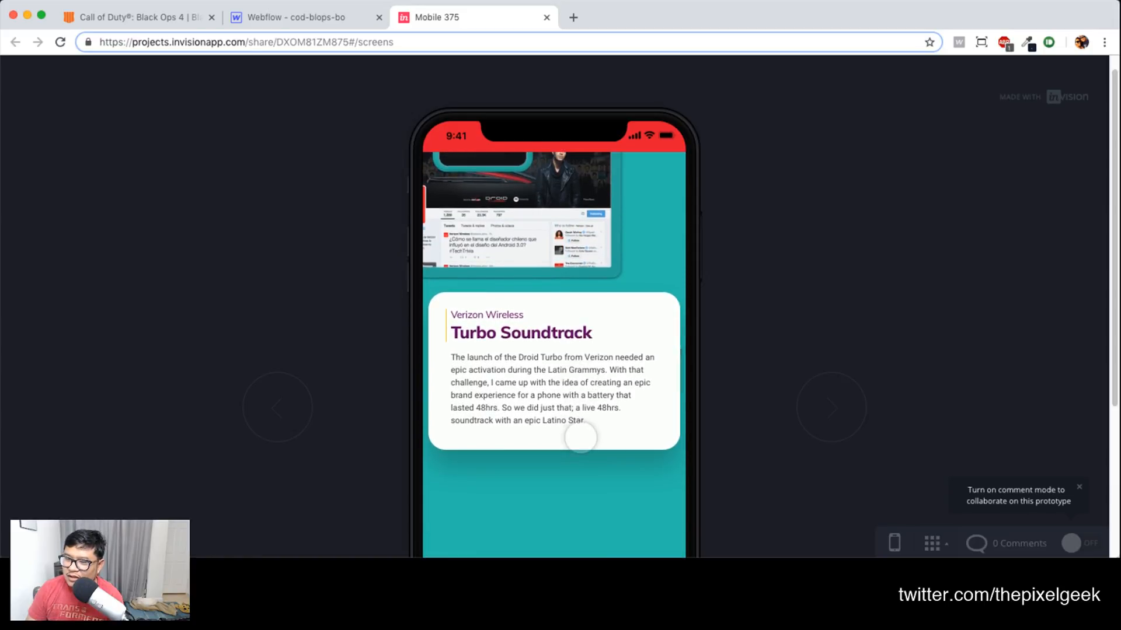
pyautogui.scroll(-5, 580, 437)
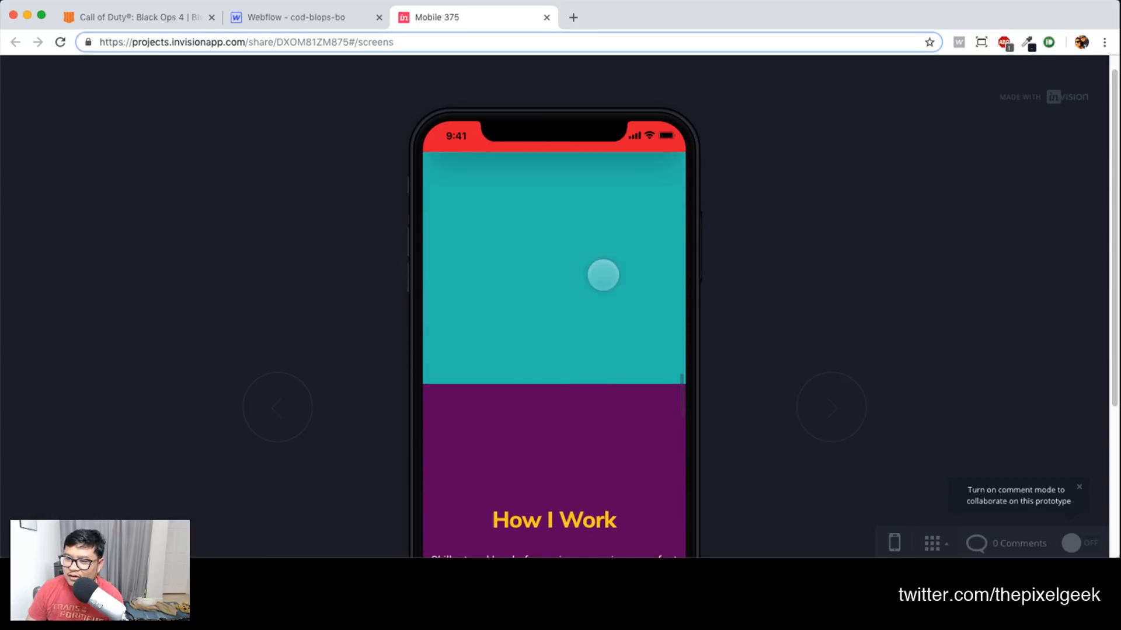
pyautogui.scroll(1, 569, 437)
pyautogui.scroll(1, 569, 437)
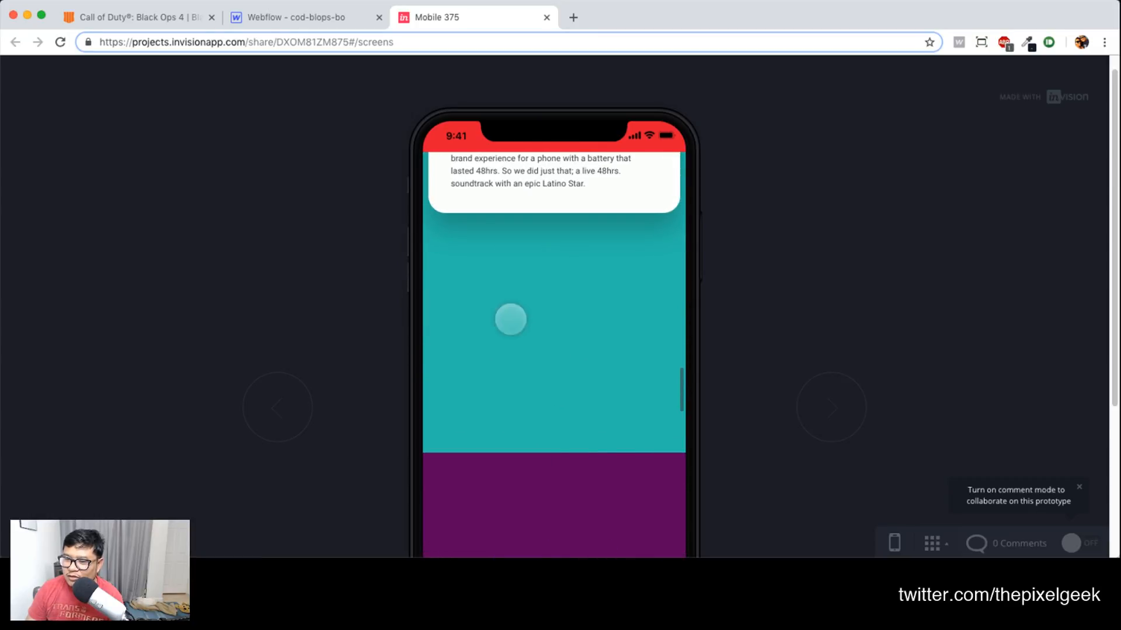
pyautogui.scroll(-8, 501, 486)
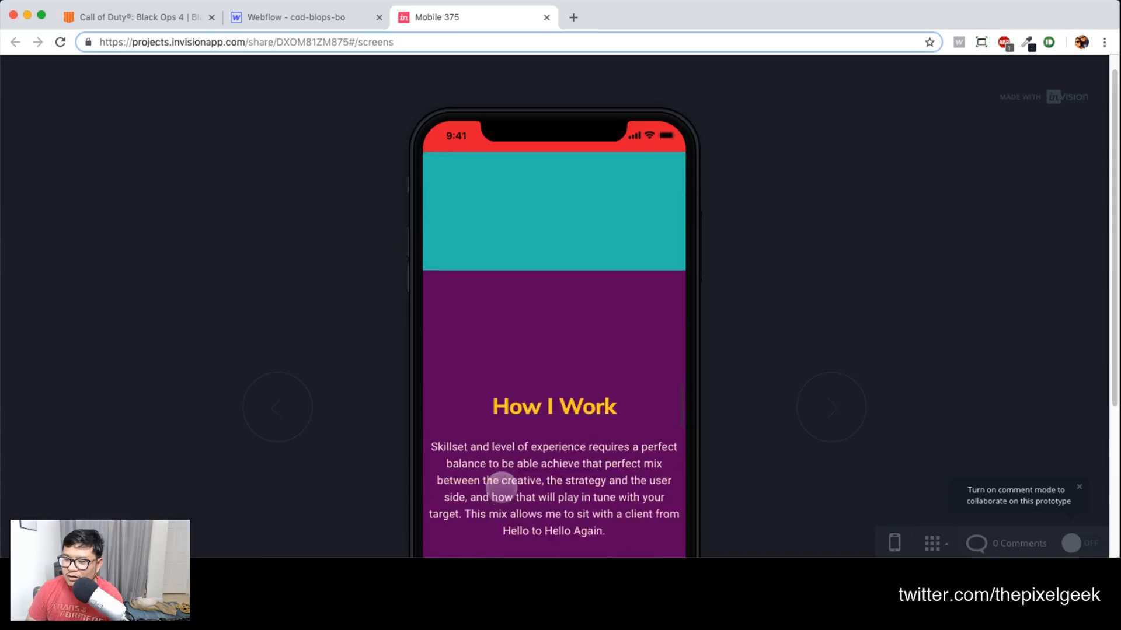
# Examine the mobile How I Work bar charts from Discover to Deliver, including the teal gap between the Turbo Soundtrack card and this section
pyautogui.scroll(-5, 501, 486)
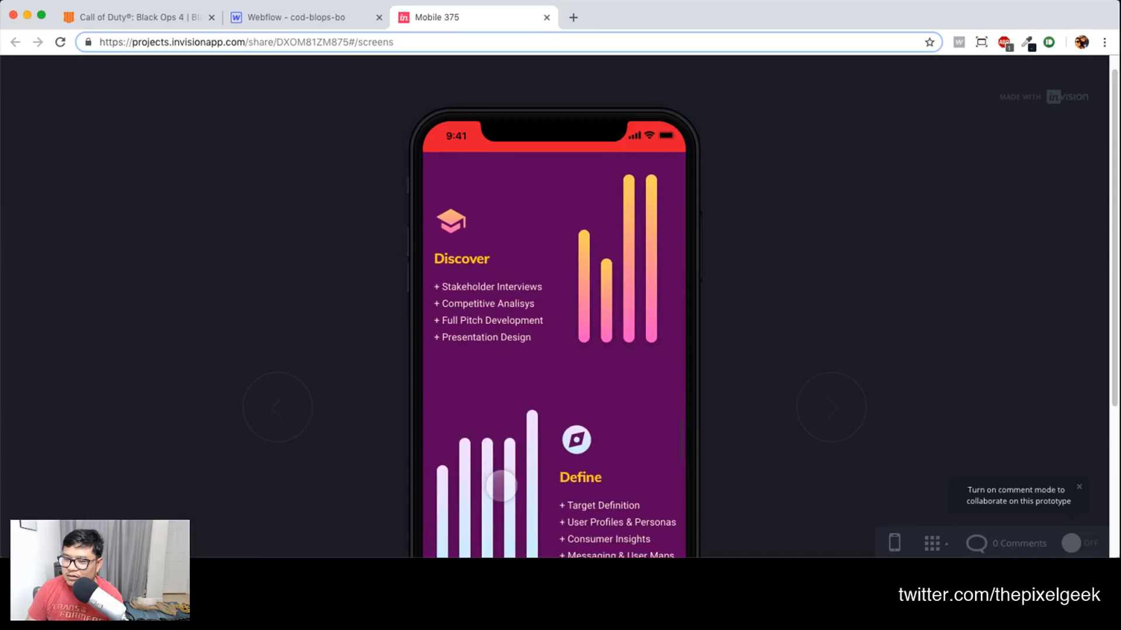
pyautogui.scroll(10, 501, 486)
pyautogui.scroll(-3, 500, 486)
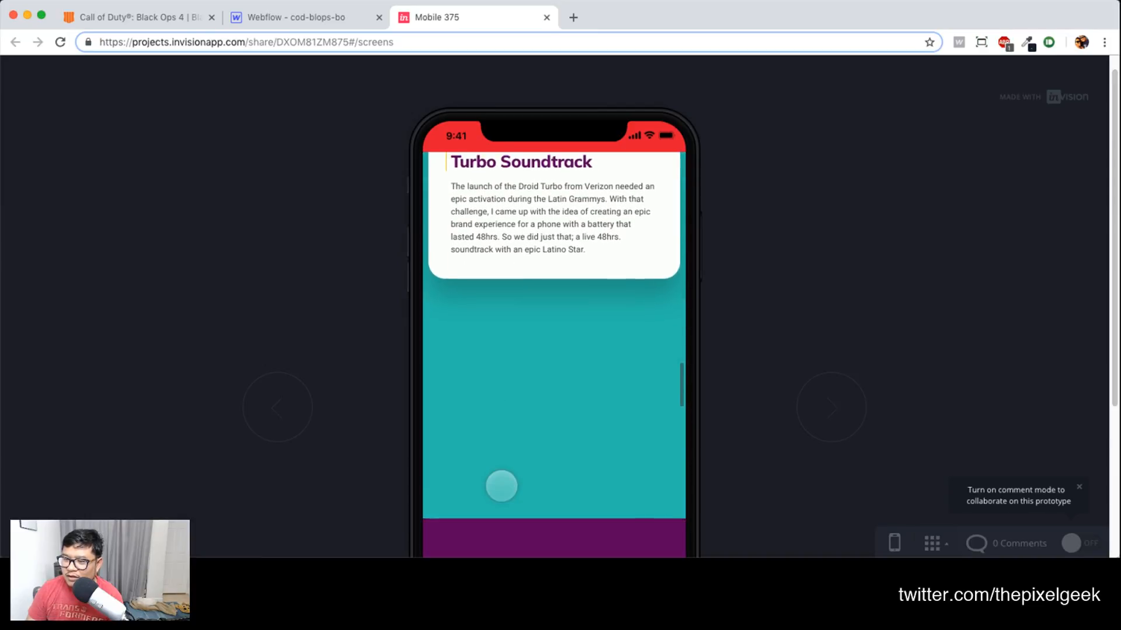
pyautogui.scroll(-4, 500, 484)
pyautogui.scroll(3, 500, 487)
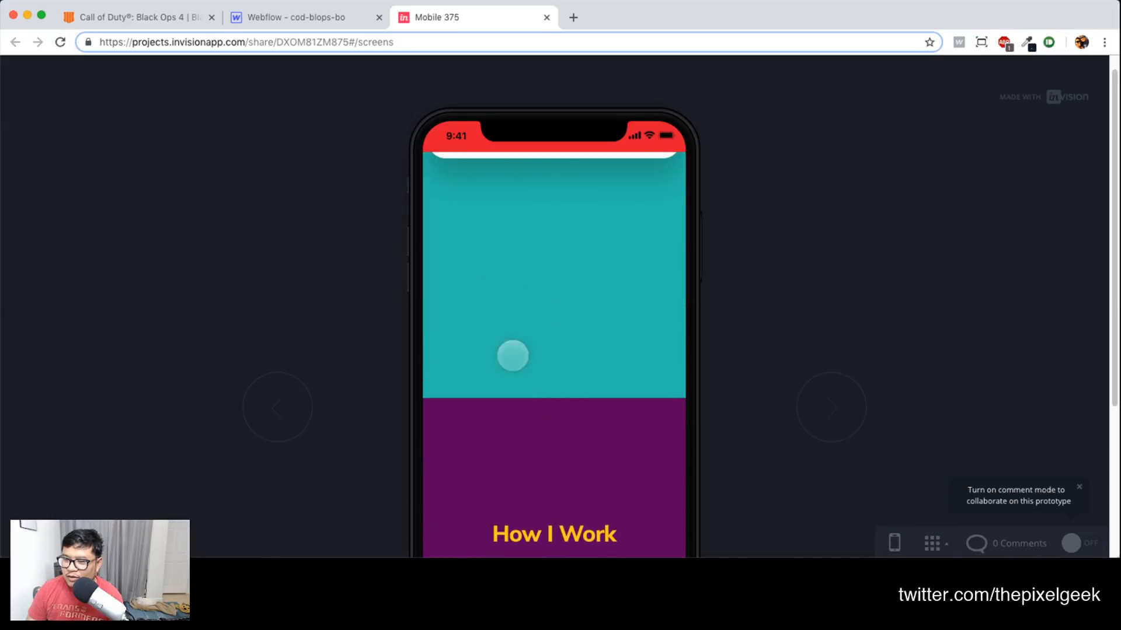
pyautogui.scroll(-10, 527, 475)
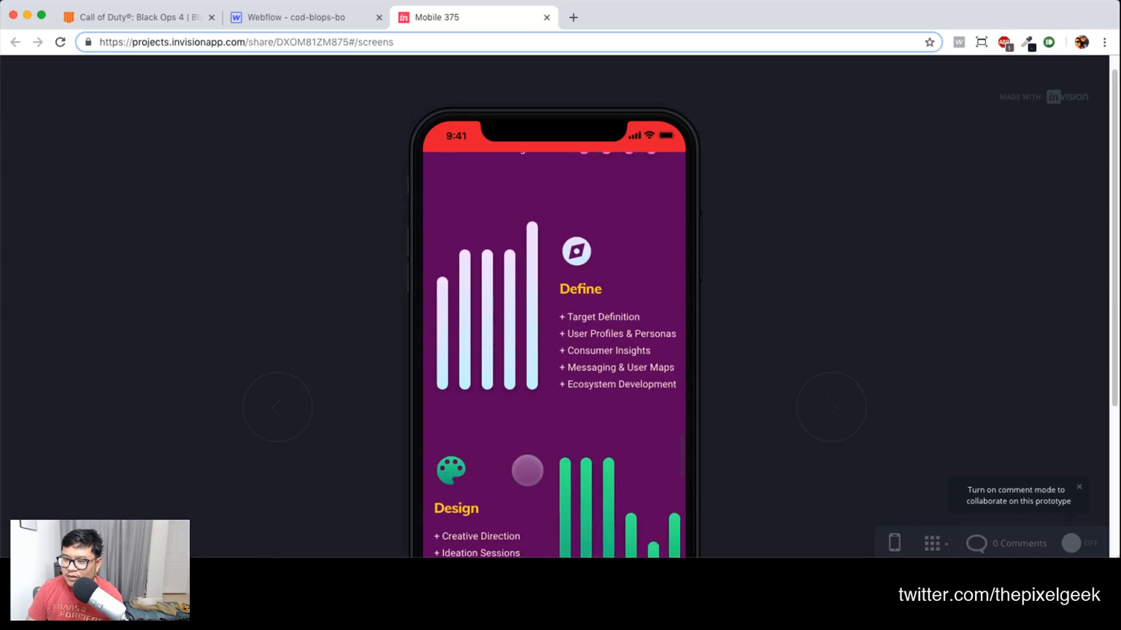
pyautogui.scroll(-4, 525, 468)
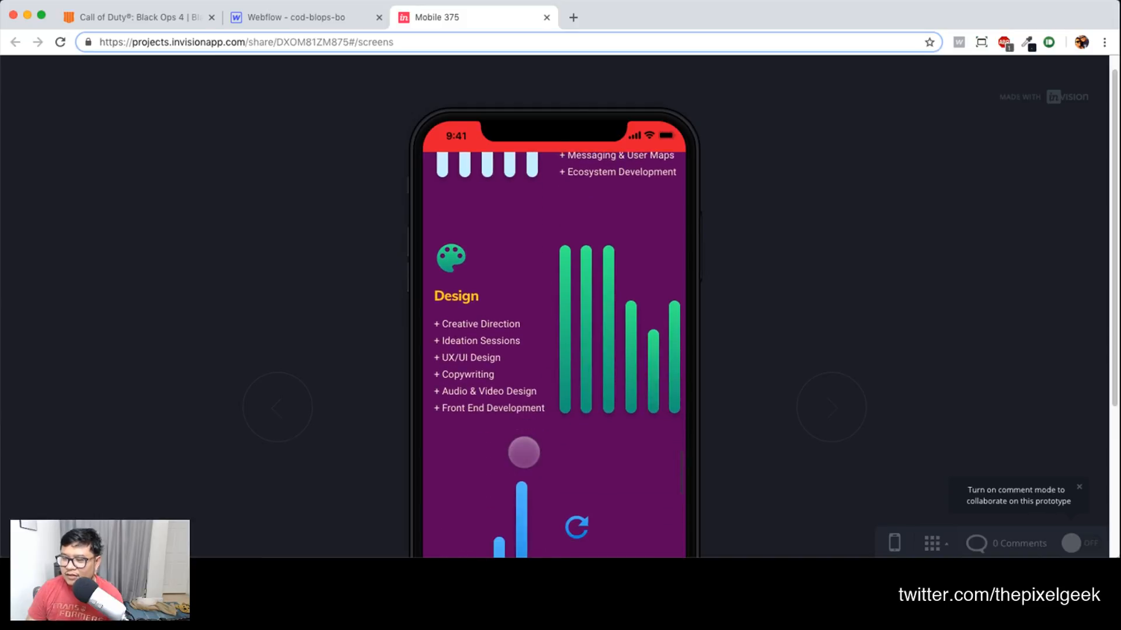
pyautogui.scroll(-10, 524, 453)
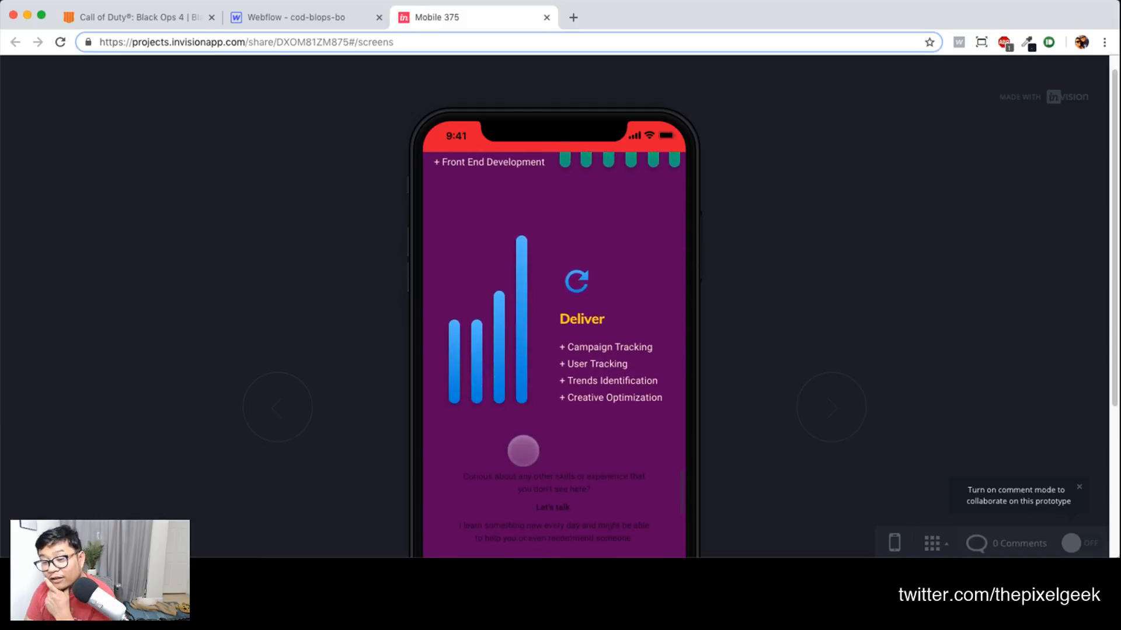
# Review the mobile Epic Brands I Call Clients section, the testimonial and the contact form down to the red footer
pyautogui.scroll(-10, 523, 451)
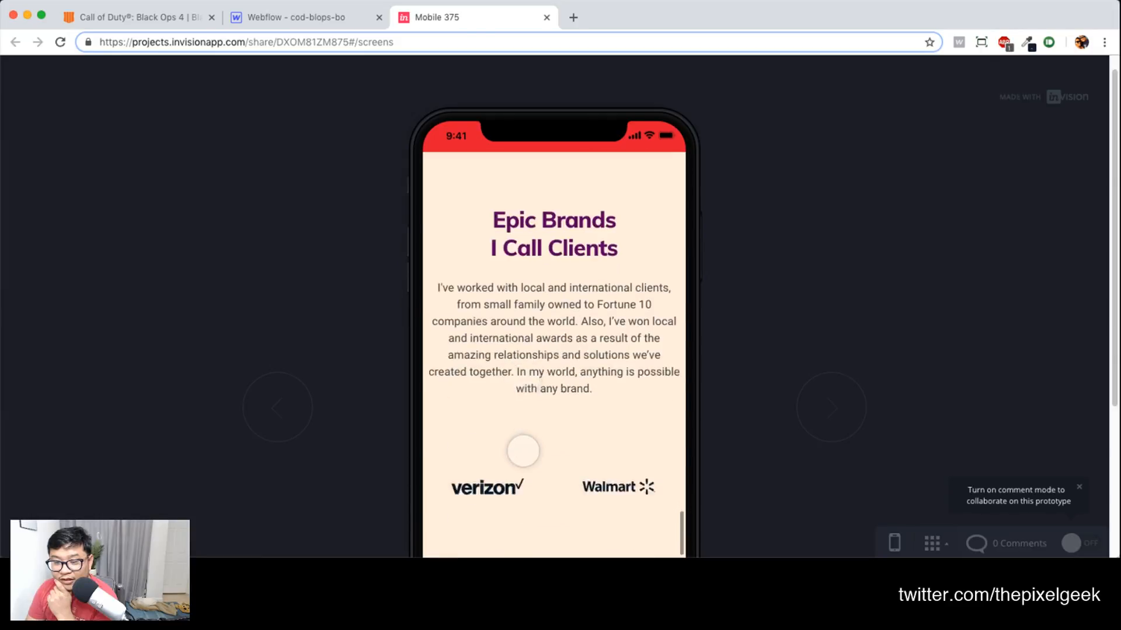
pyautogui.scroll(-10, 523, 451)
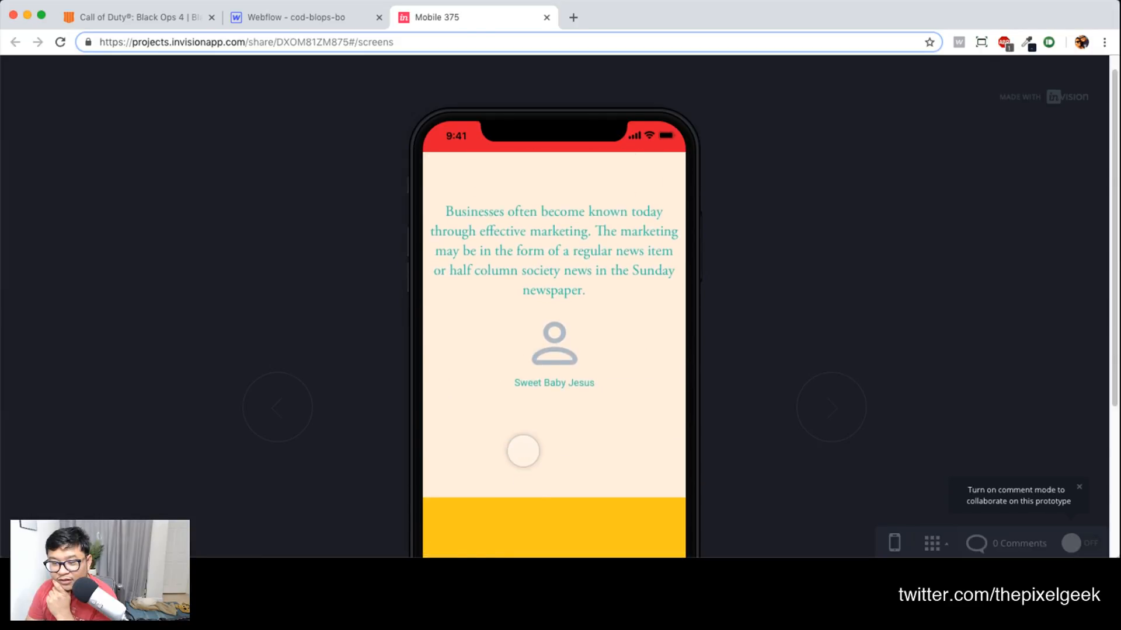
pyautogui.scroll(-10, 523, 451)
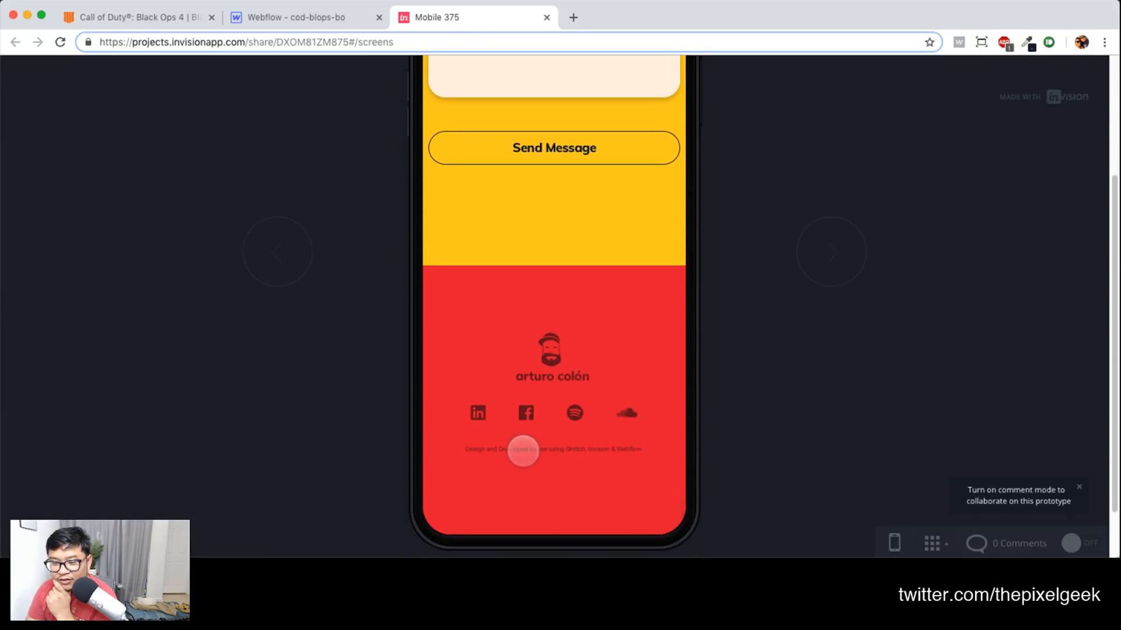
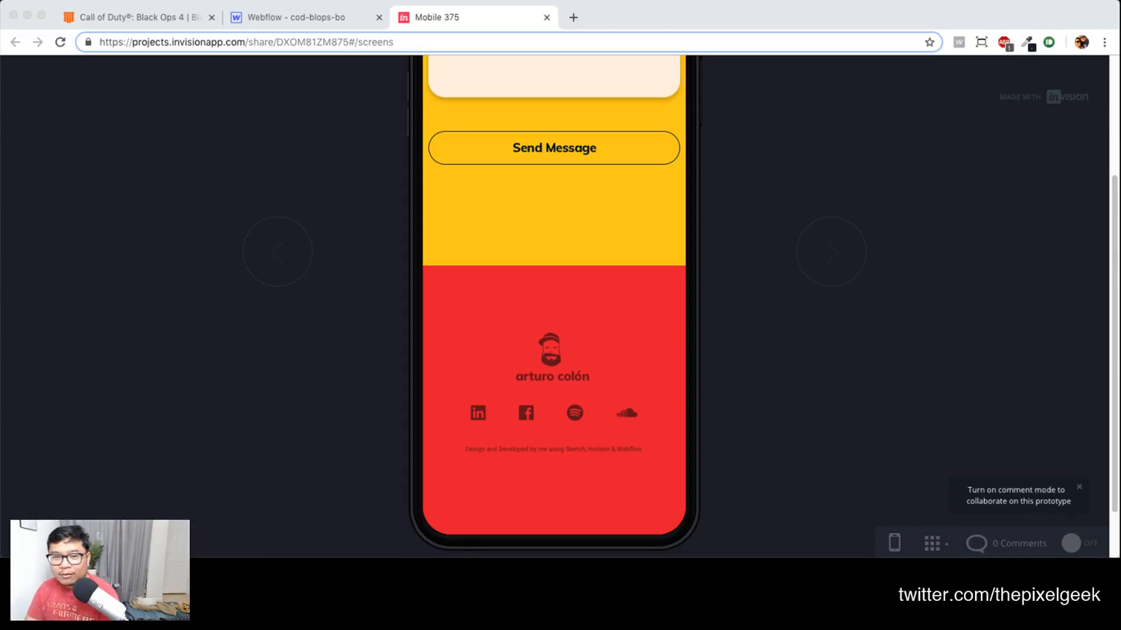
# Look back from the Send Message area through the two-column client logo grid to the Epic Brands I Call Clients heading
pyautogui.click(794, 380)
pyautogui.scroll(2, 656, 369)
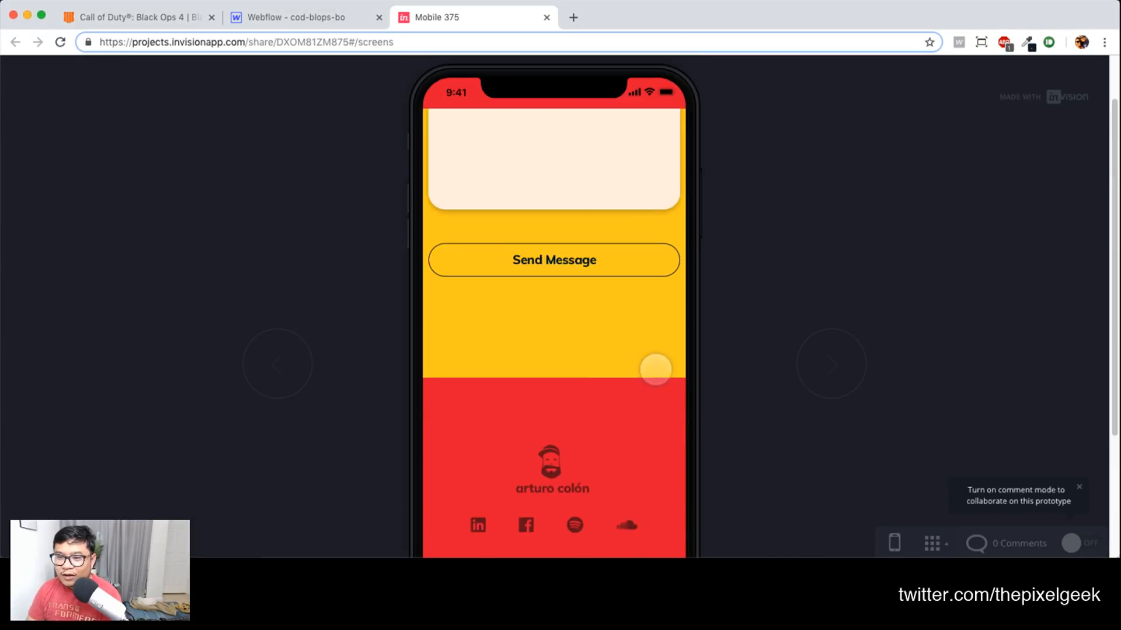
pyautogui.scroll(15, 582, 374)
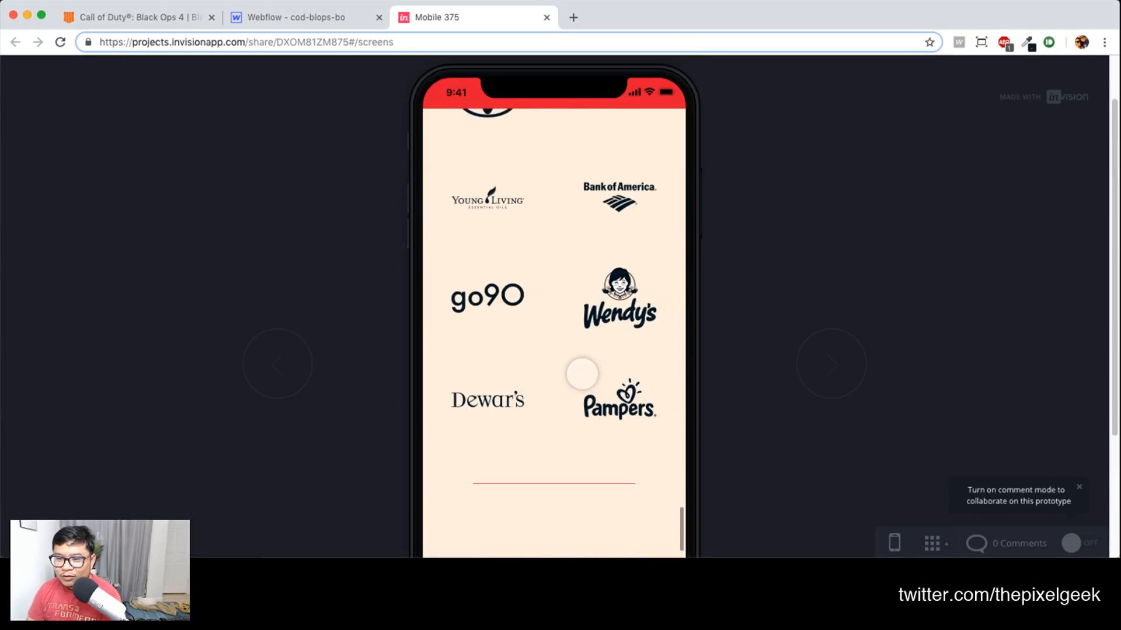
pyautogui.scroll(4, 617, 419)
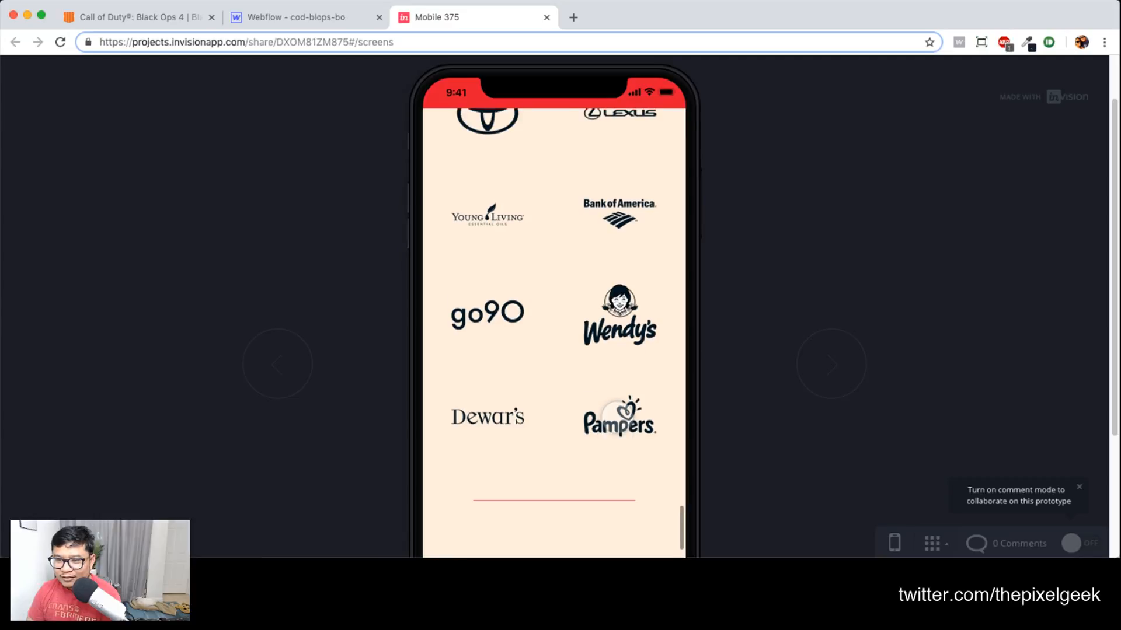
pyautogui.scroll(8, 617, 419)
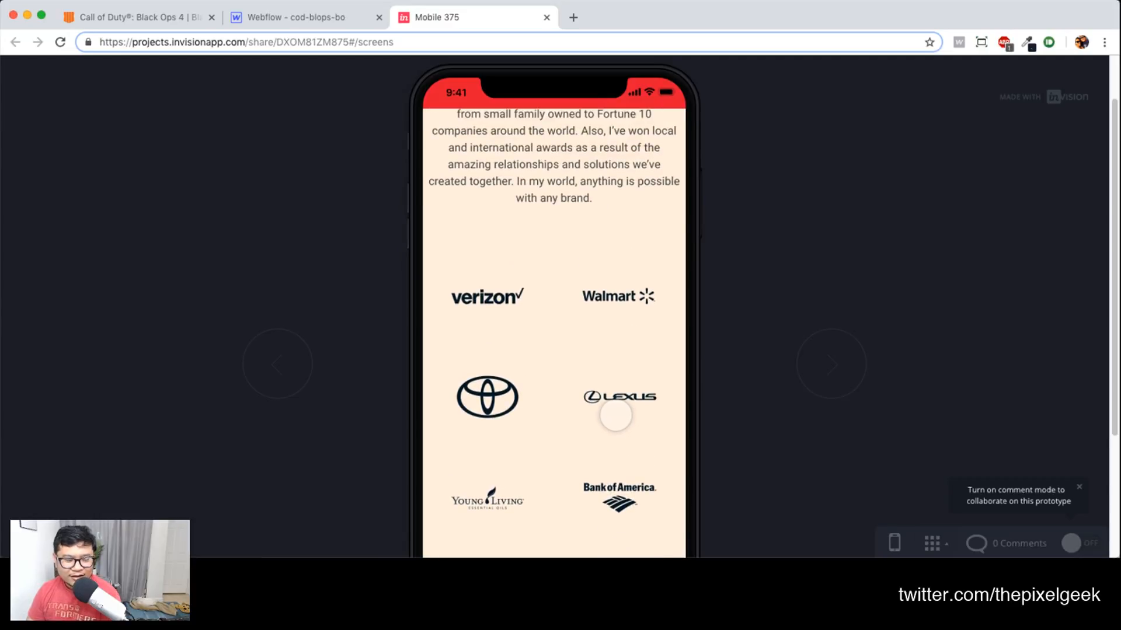
pyautogui.scroll(11, 617, 416)
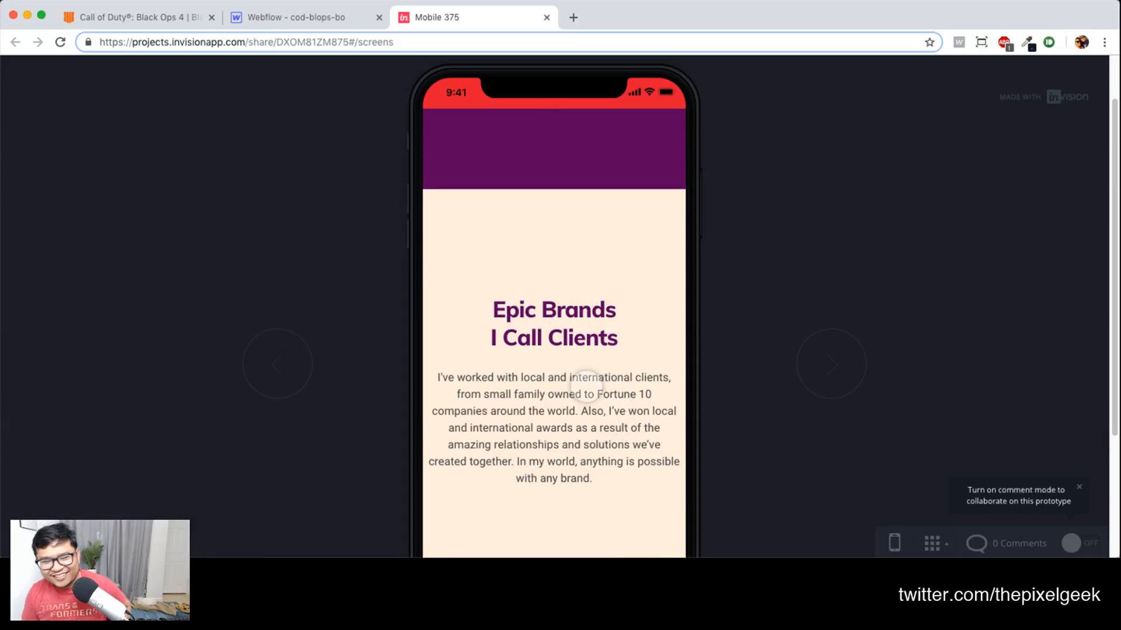
# Recheck the mobile skill charts in reverse order, from Deliver back to the How I Work introduction
pyautogui.scroll(20, 586, 387)
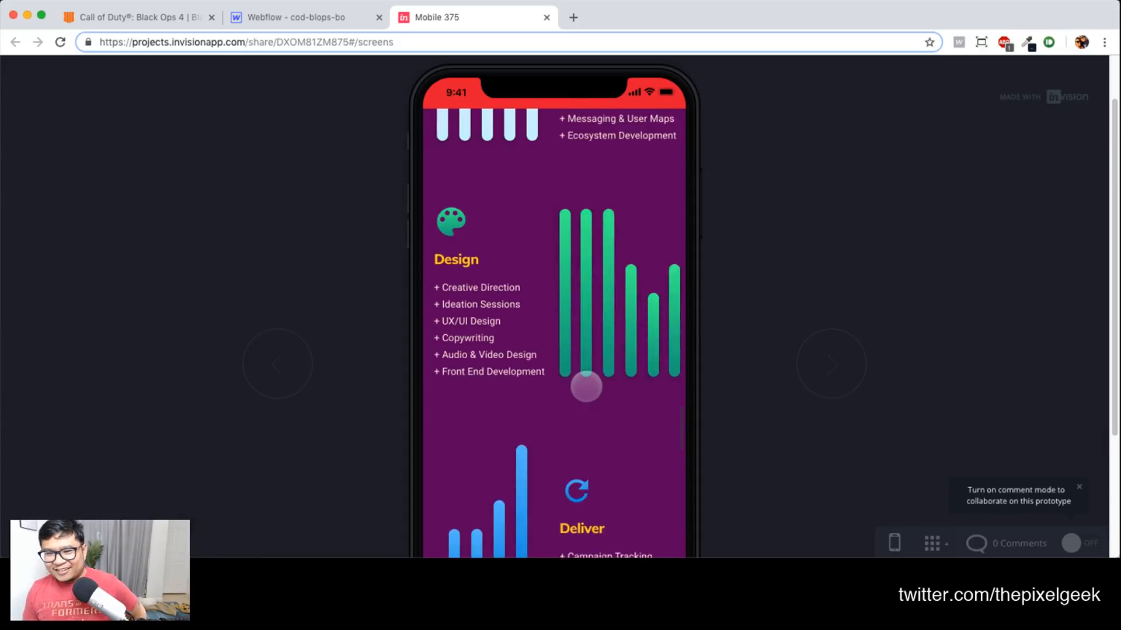
pyautogui.scroll(15, 586, 386)
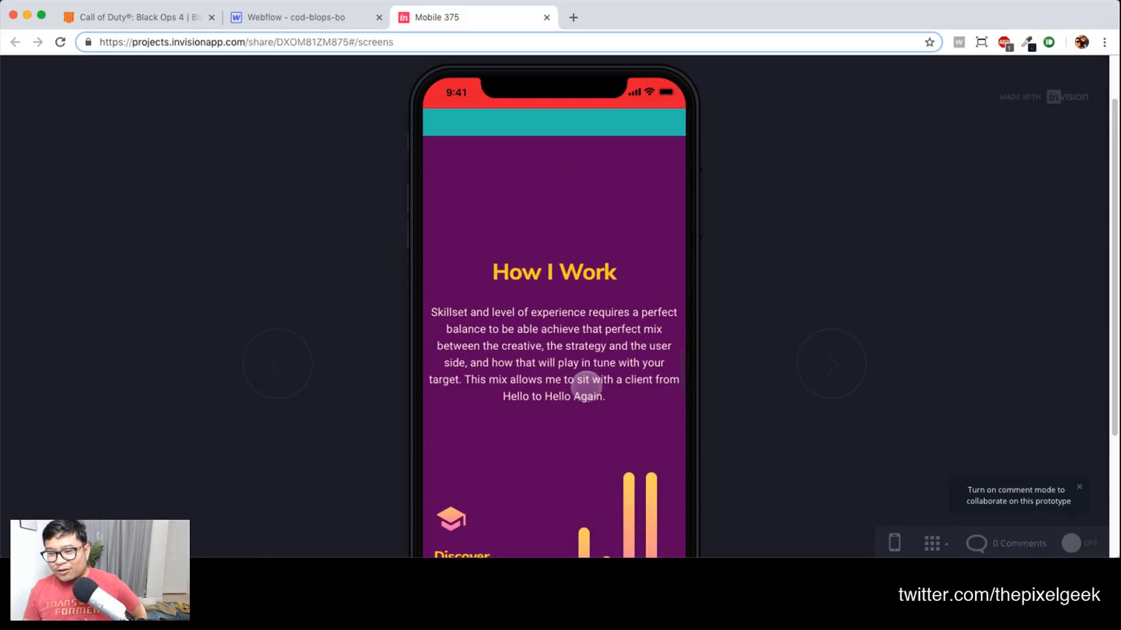
pyautogui.scroll(15, 586, 385)
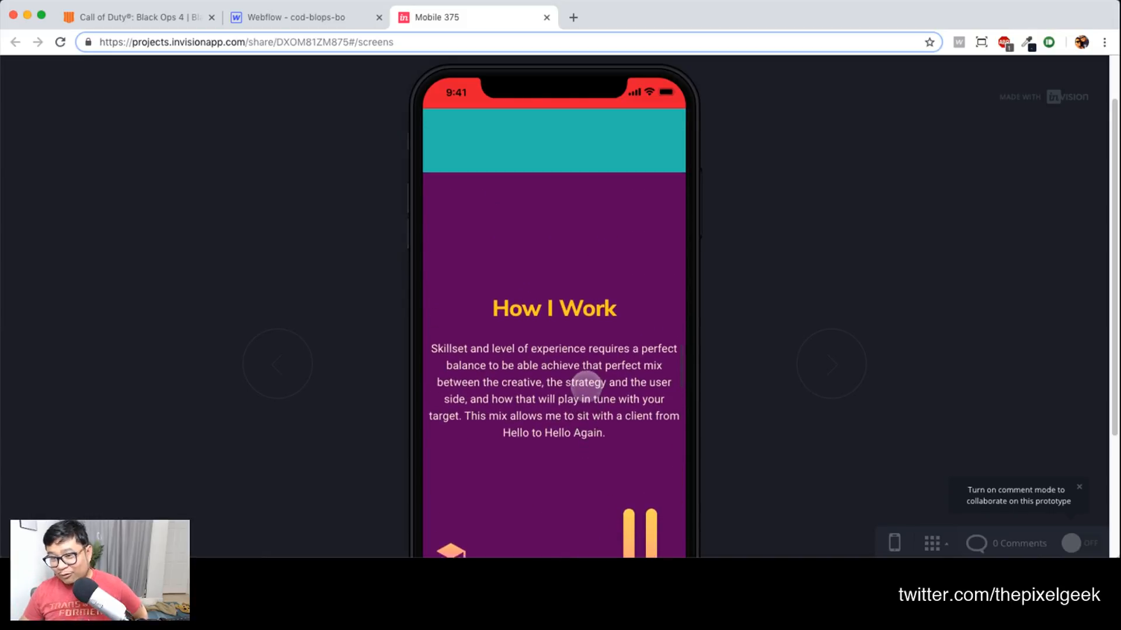
# Revisit the Brand Experience mockups, the Joining the Family card and the UX/UI Design mockups, ending at The Work I've Done heading
pyautogui.scroll(10, 586, 386)
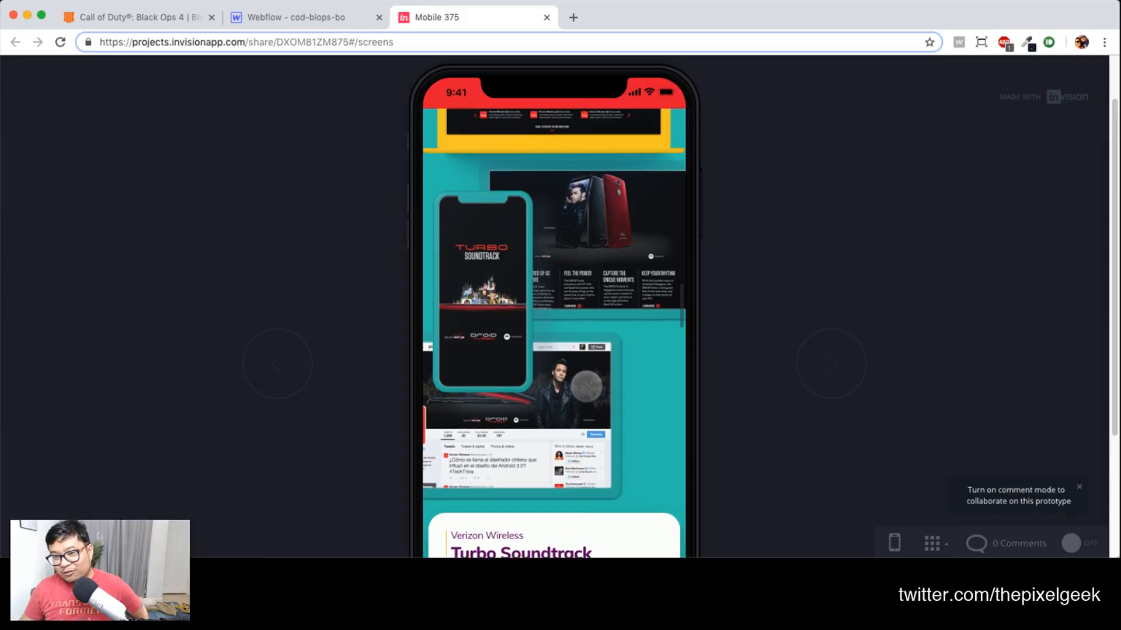
pyautogui.scroll(4, 586, 386)
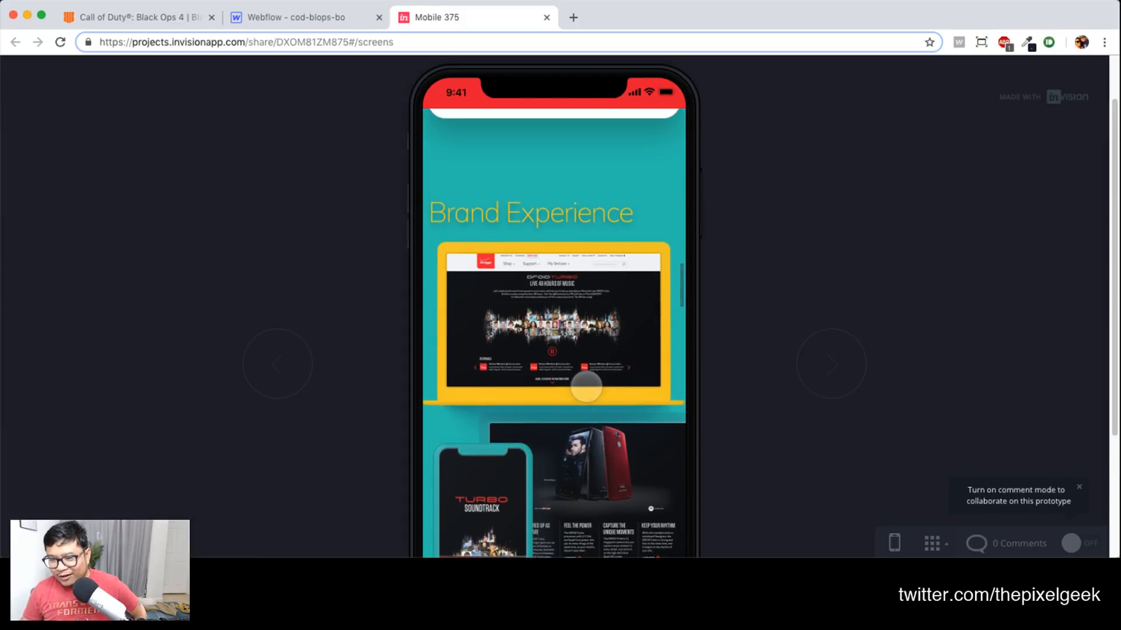
pyautogui.scroll(5, 586, 387)
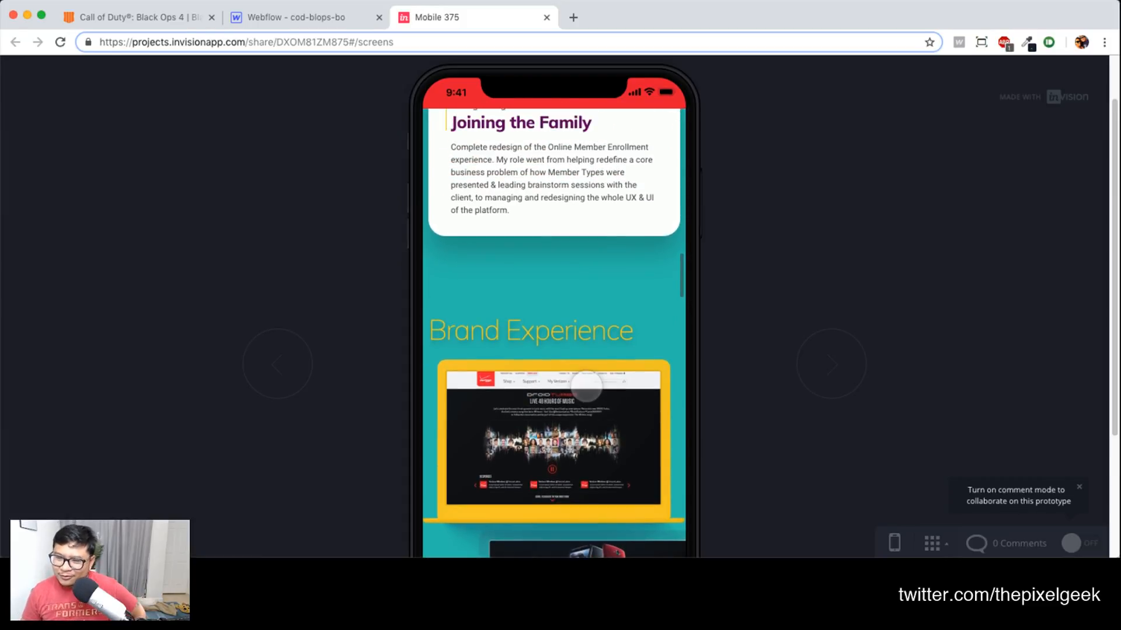
pyautogui.scroll(8, 586, 386)
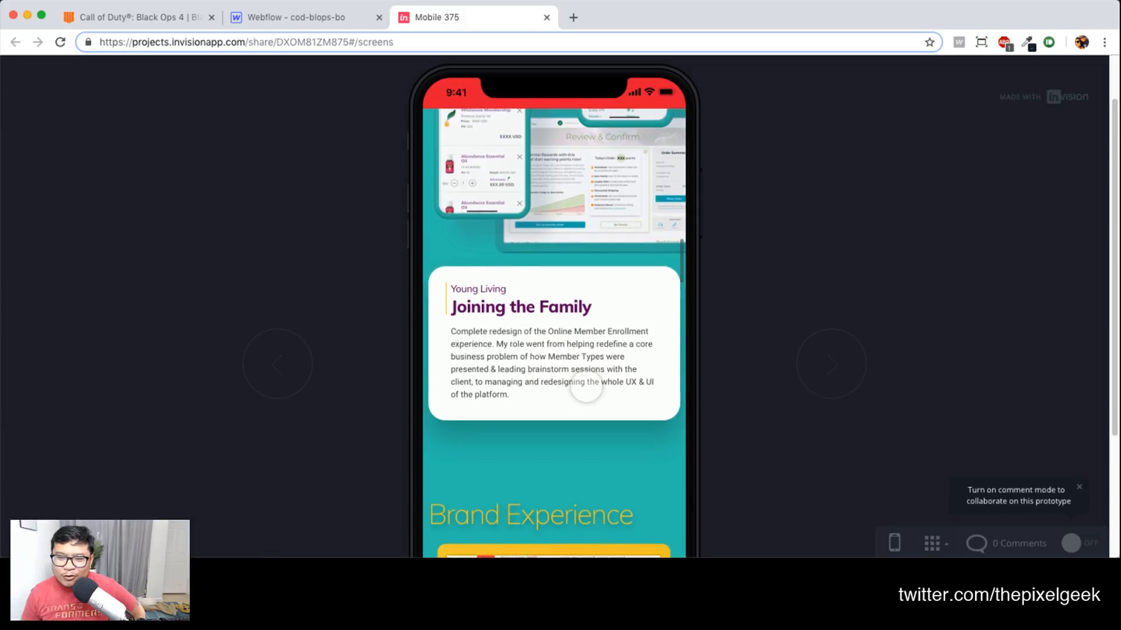
pyautogui.scroll(10, 585, 386)
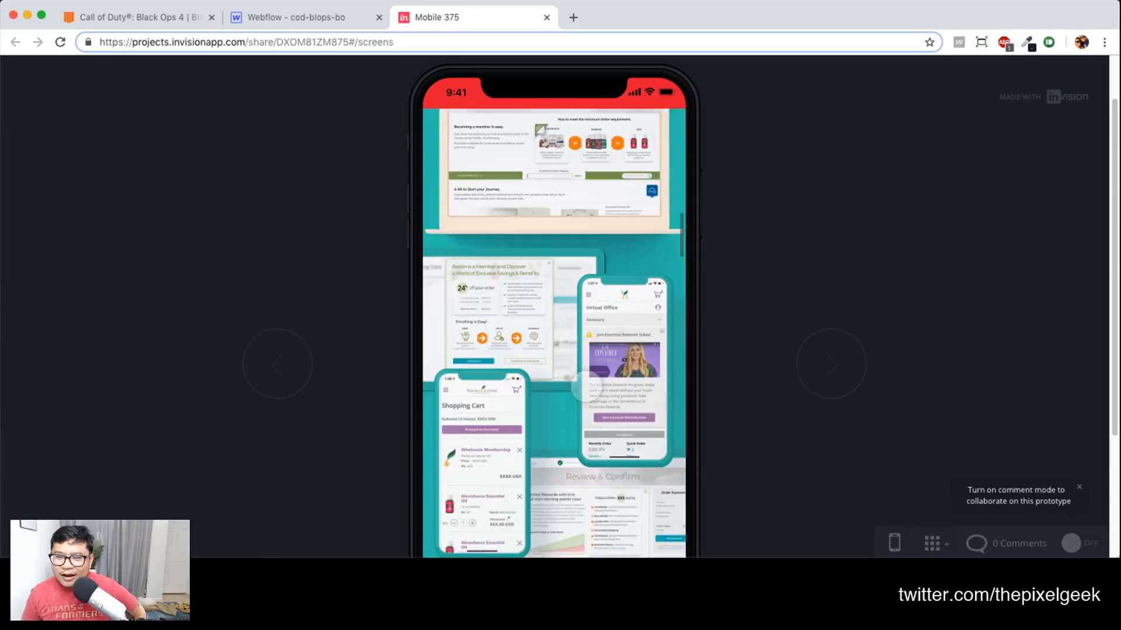
pyautogui.scroll(4, 586, 386)
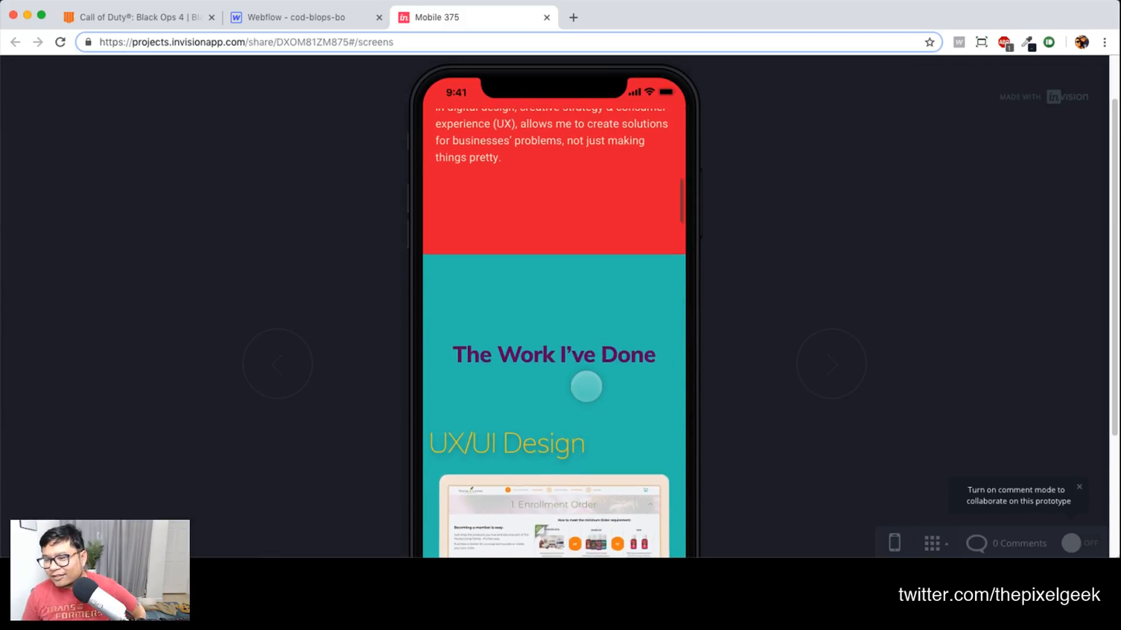
pyautogui.scroll(3, 586, 386)
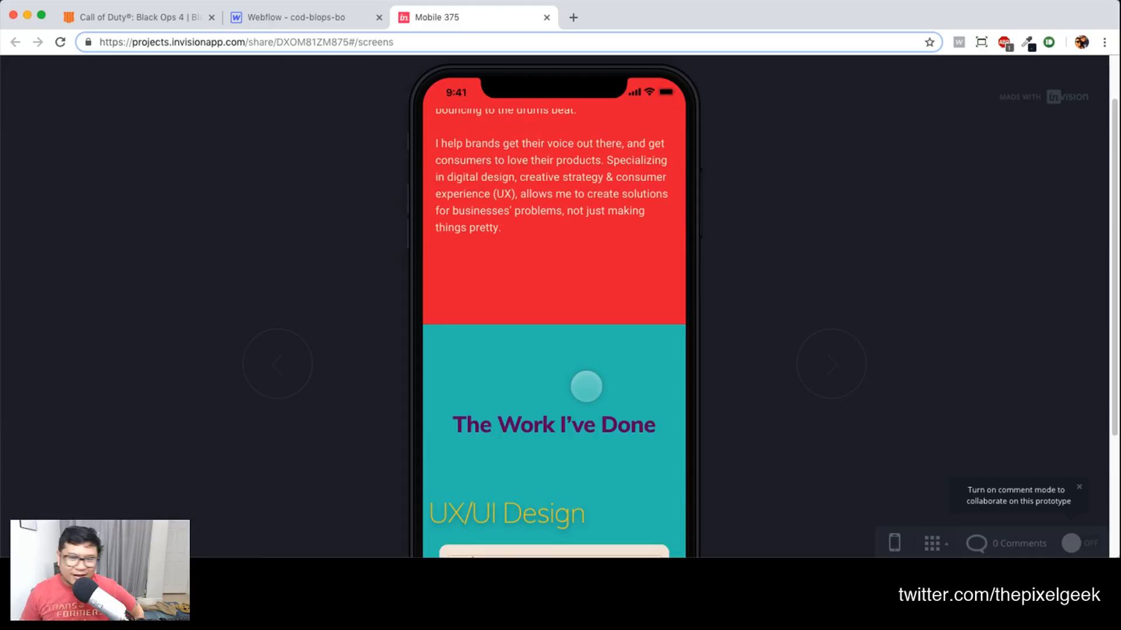
# Return to the cod-blops-bo project in Webflow and close the Mobile 375 prototype
pyautogui.click(350, 20)
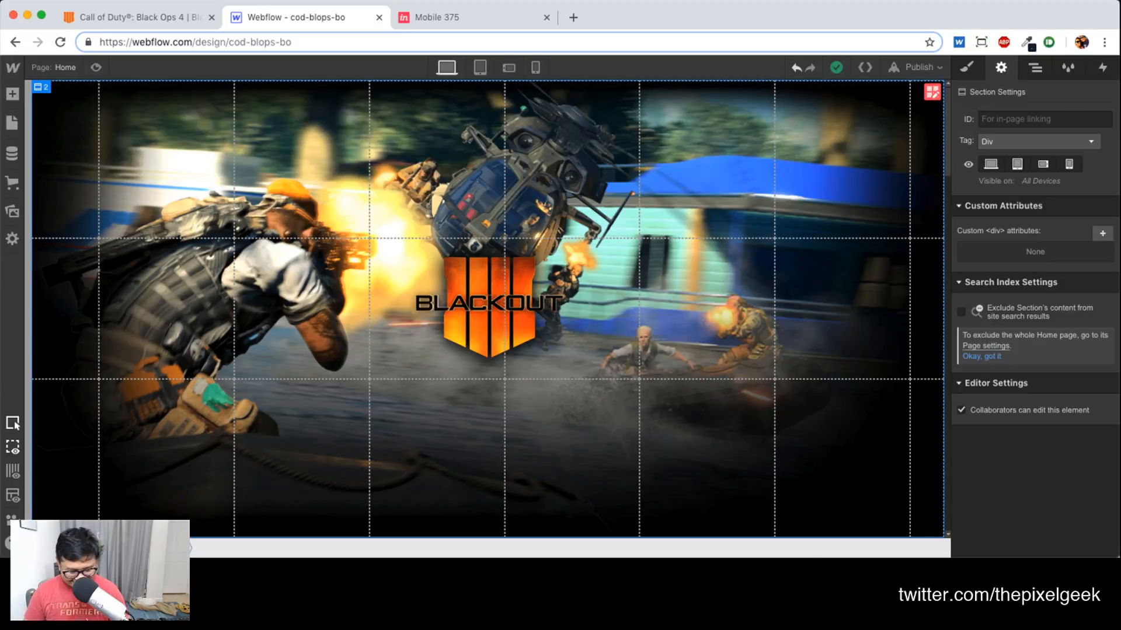
pyautogui.press('super+Tab')
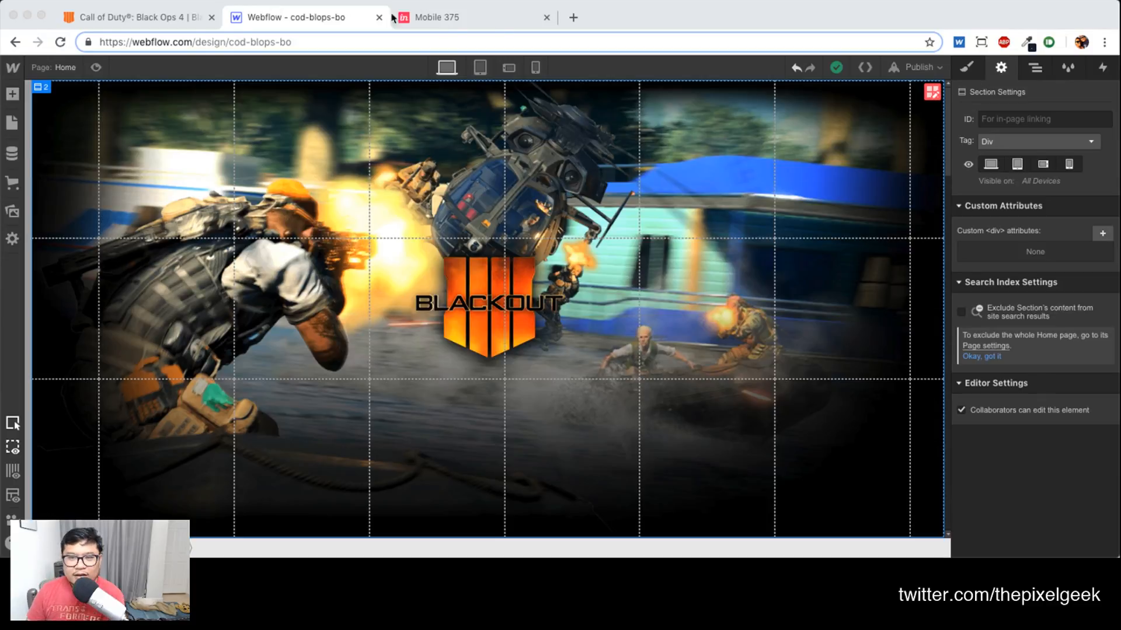
pyautogui.click(546, 18)
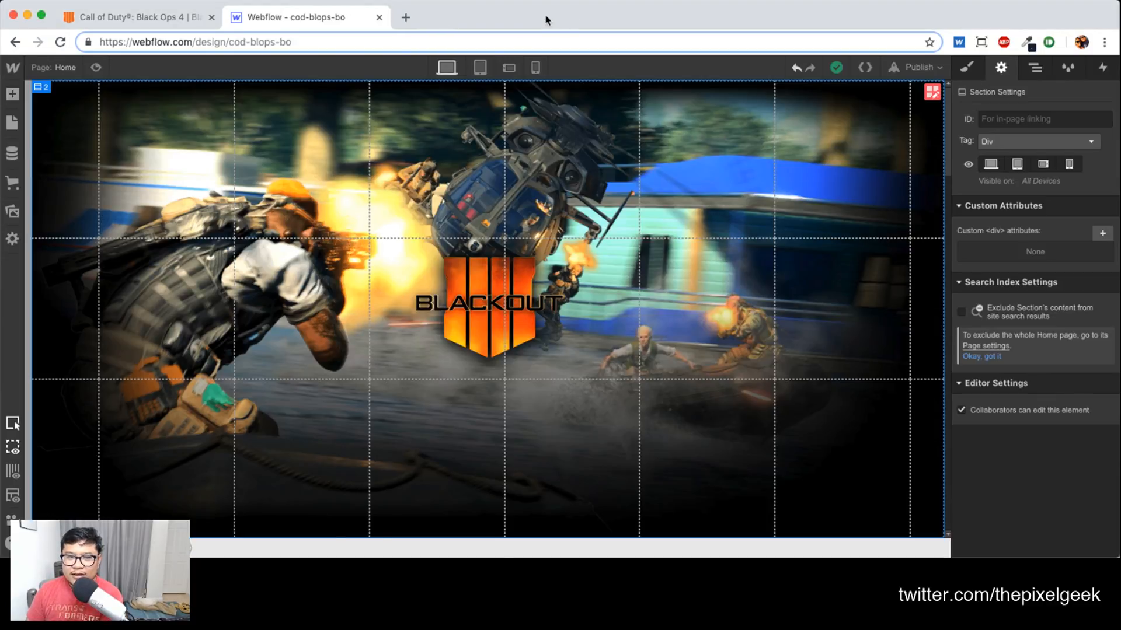